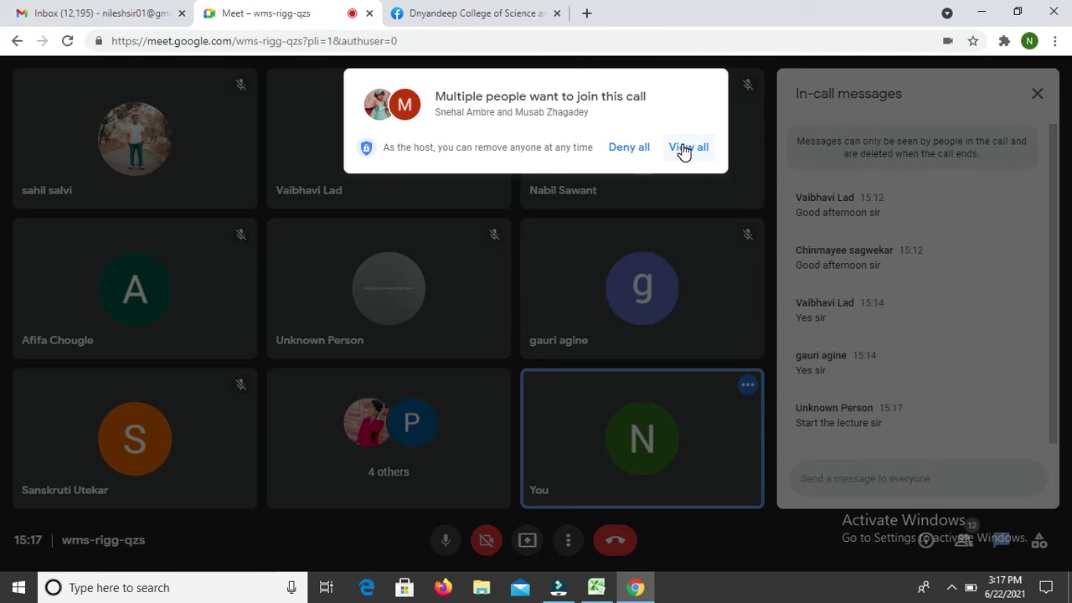
# Step: Admit the first waiting participant and enter their name in F48
pyautogui.click(684, 150)
pyautogui.click(689, 163)
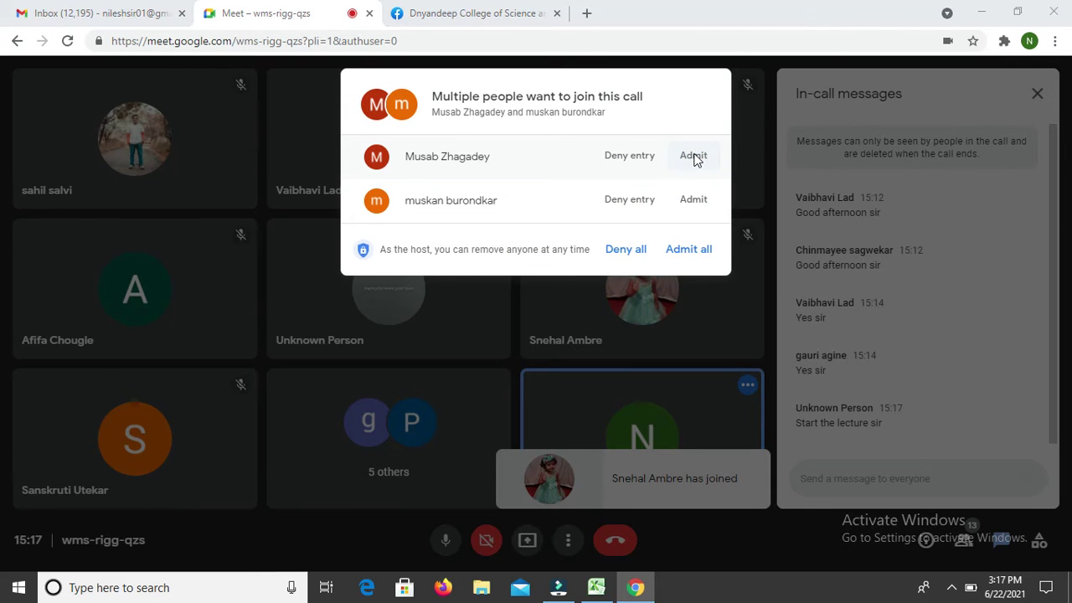
pyautogui.hotkey('alt', 'Tab')
pyautogui.hotkey('alt', 'Tab')
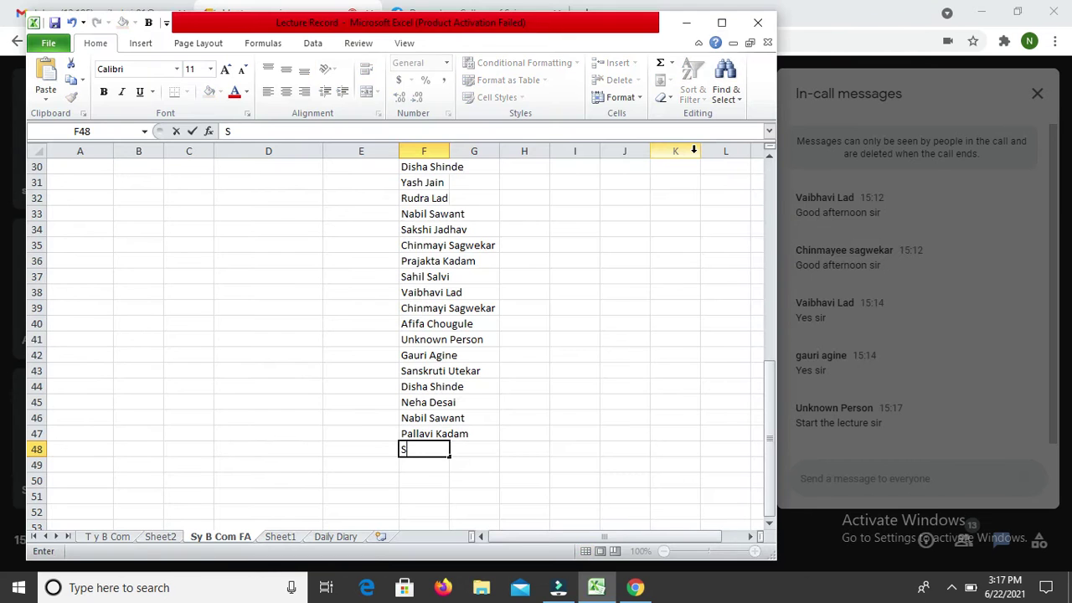
pyautogui.press('Return')
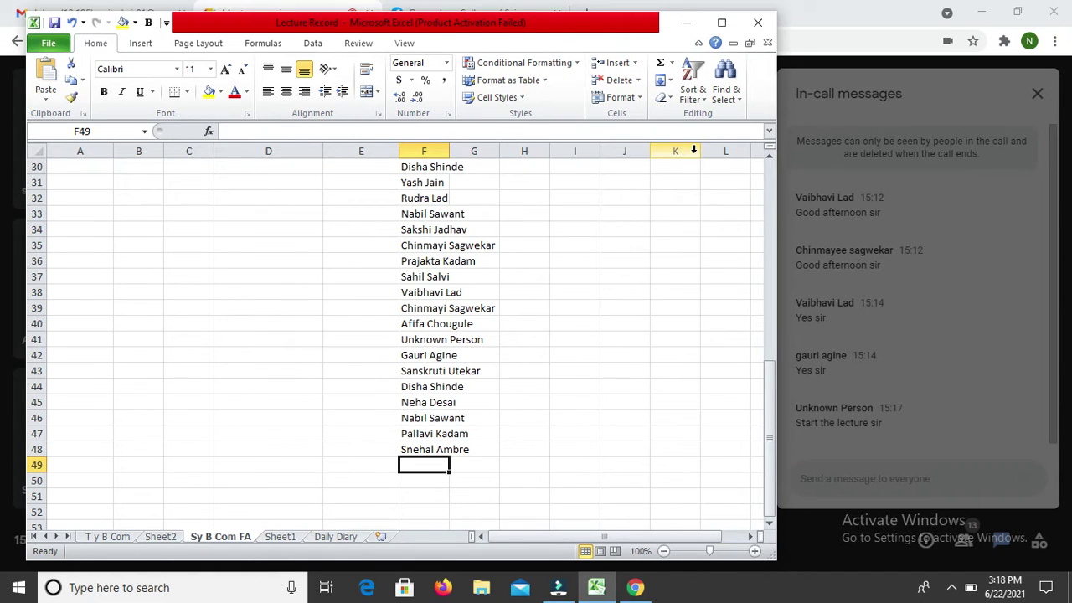
# Step: Admit the next participant and record their AutoCompleted full name in F49
pyautogui.hotkey('alt', 'Tab')
pyautogui.hotkey('alt', 'Tab')
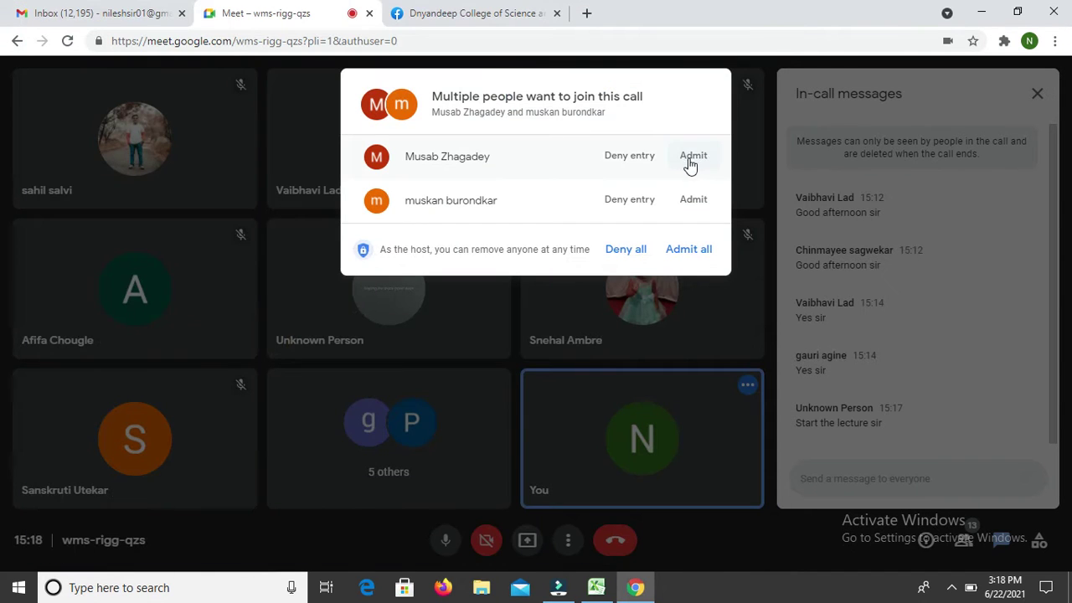
pyautogui.click(691, 163)
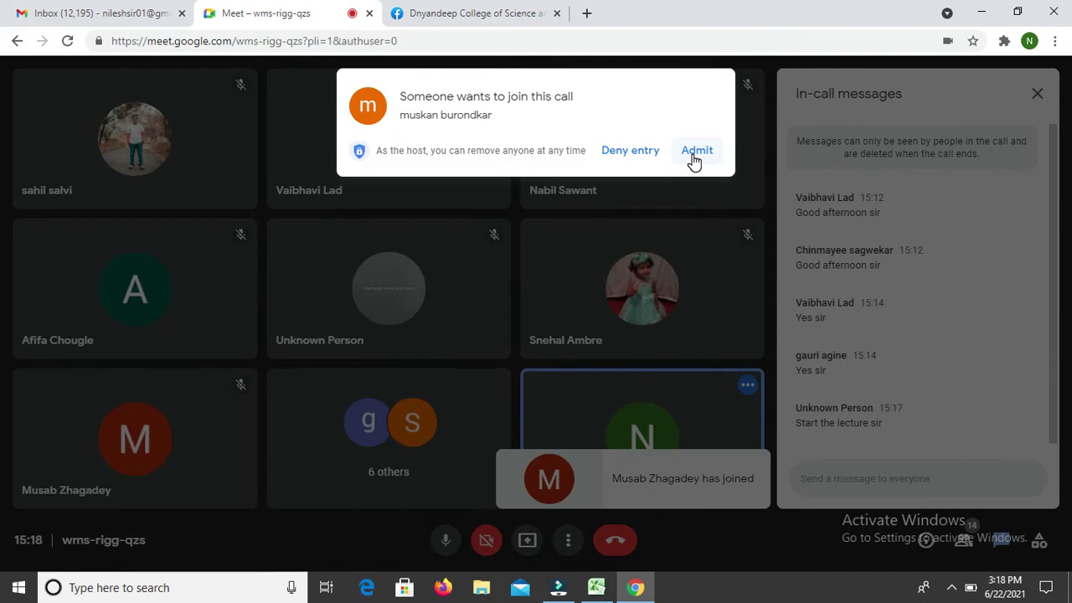
pyautogui.hotkey('alt', 'Tab')
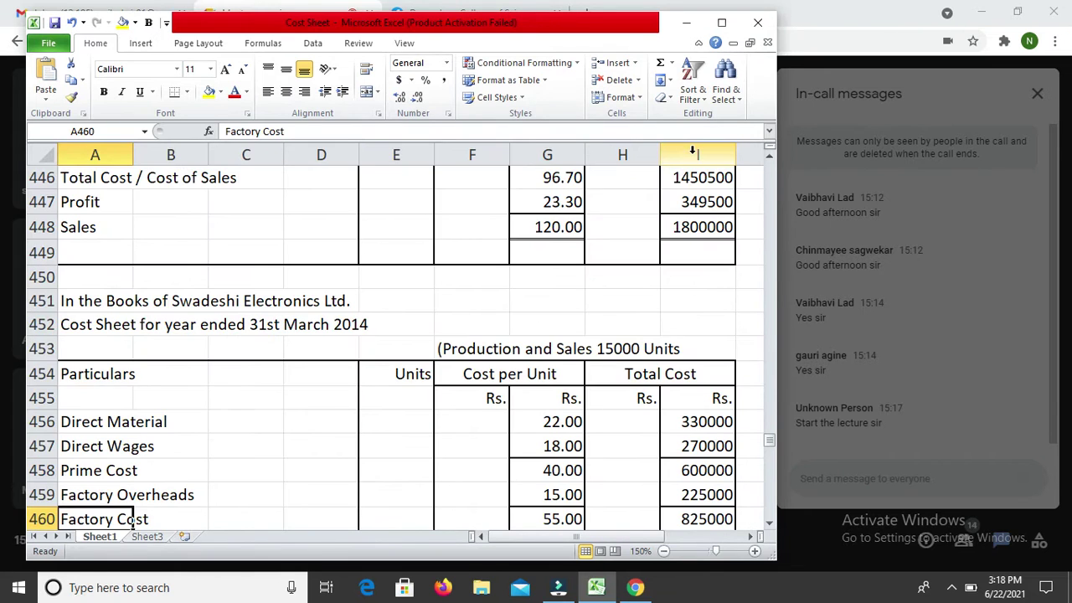
pyautogui.hotkey('alt', 'Tab')
pyautogui.hotkey('alt', 'Tab')
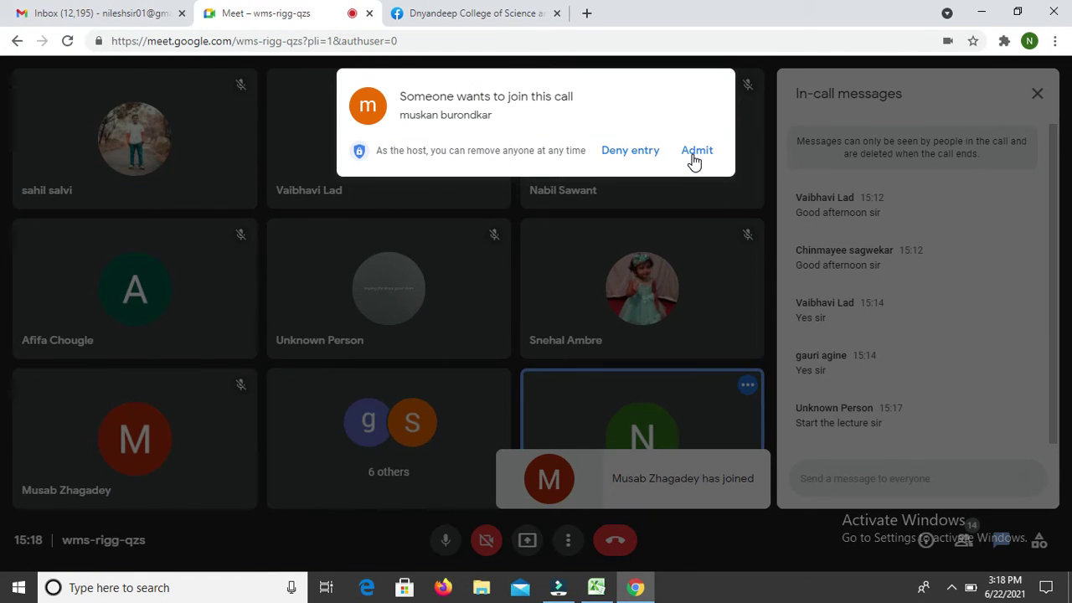
pyautogui.hotkey('alt', 'Tab')
pyautogui.hotkey('alt', 'Tab')
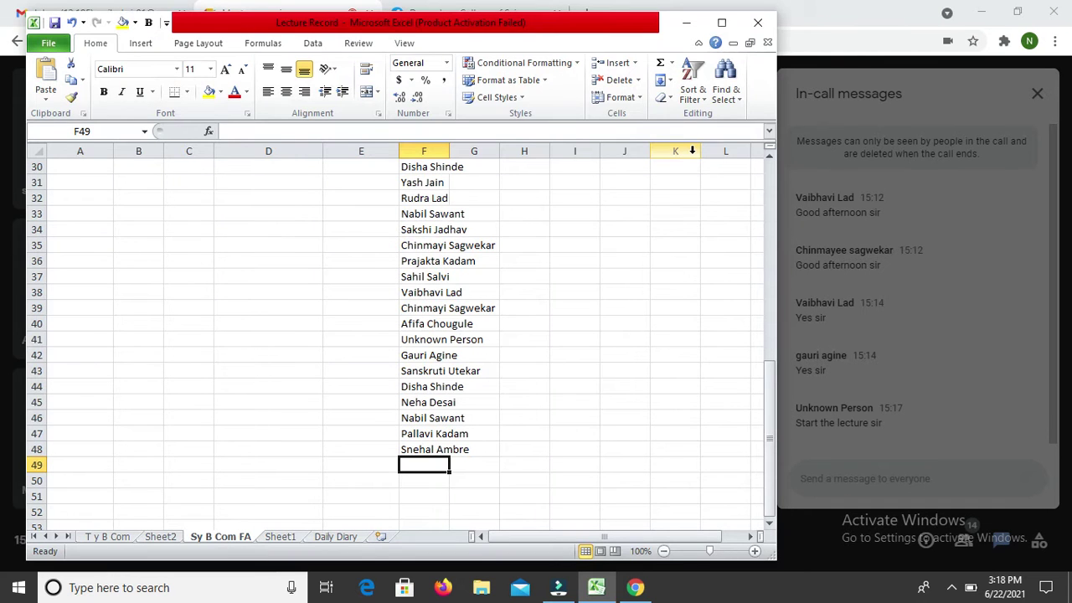
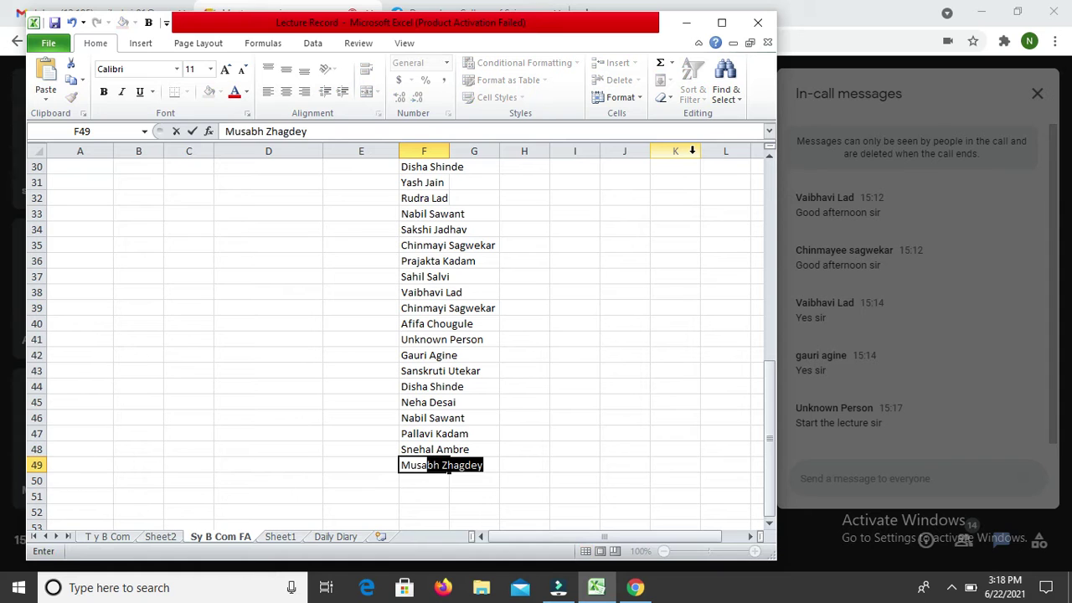
pyautogui.press('Return')
# Step: Admit another participant and record their AutoCompleted full name in F50
pyautogui.hotkey('alt', 'Tab')
pyautogui.hotkey('alt', 'Tab')
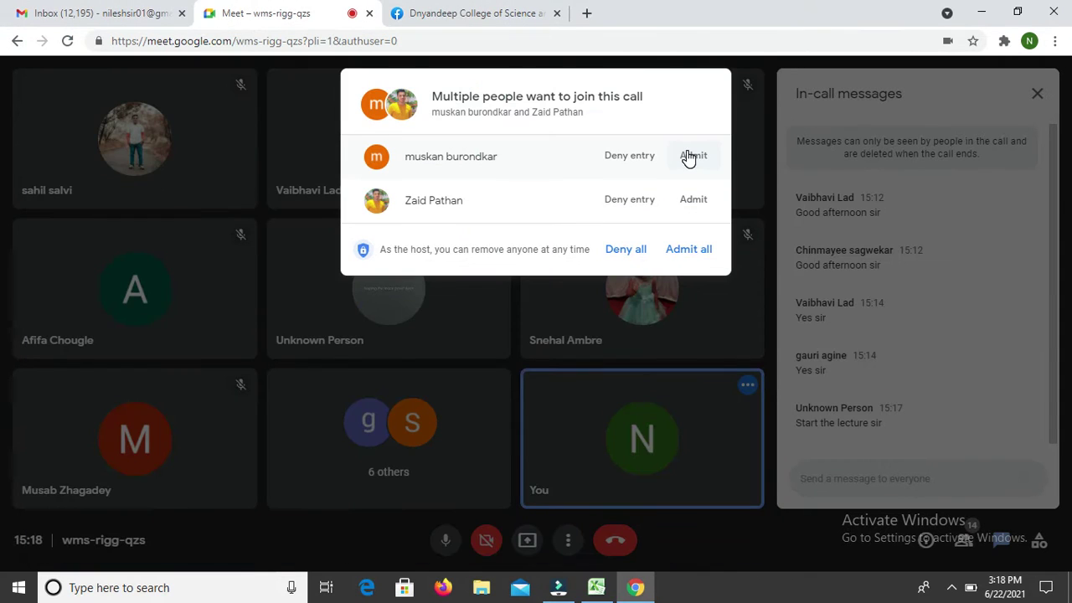
pyautogui.click(687, 158)
pyautogui.hotkey('alt', 'Tab')
pyautogui.hotkey('alt', 'Tab')
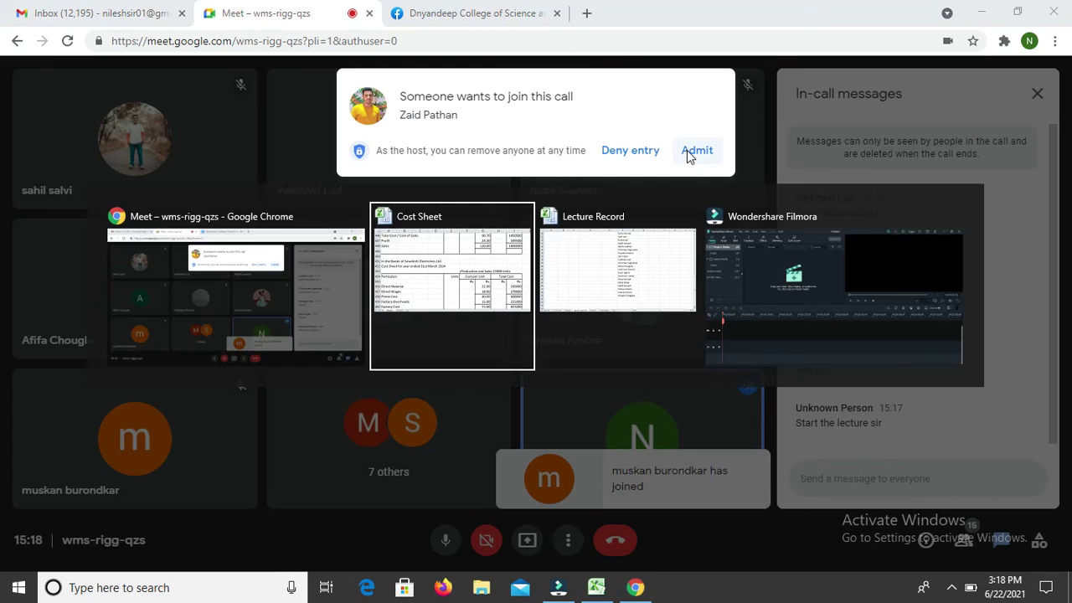
pyautogui.write('M')
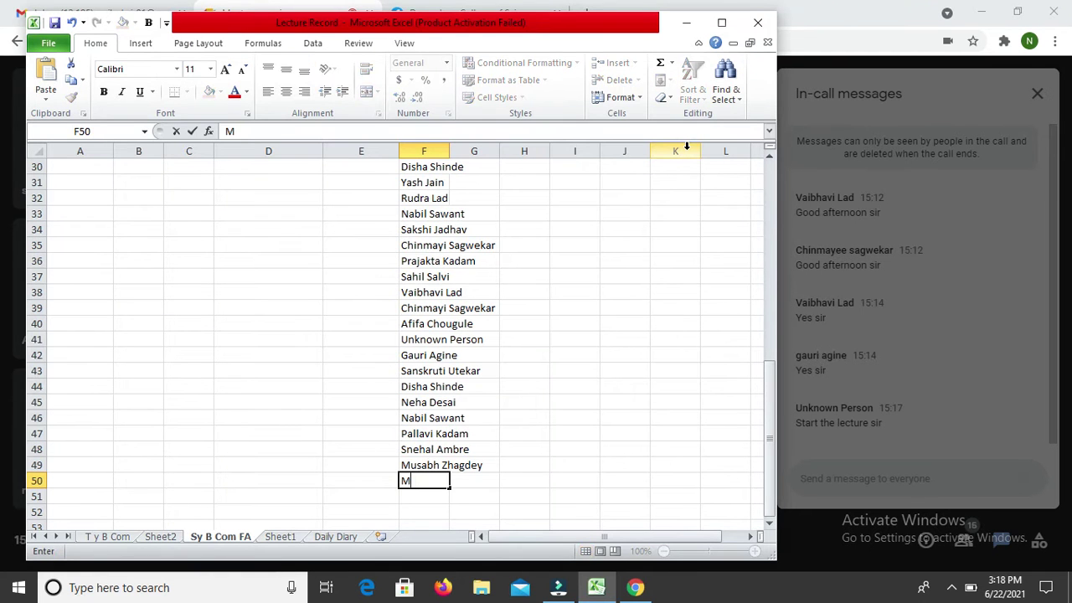
pyautogui.write('usk')
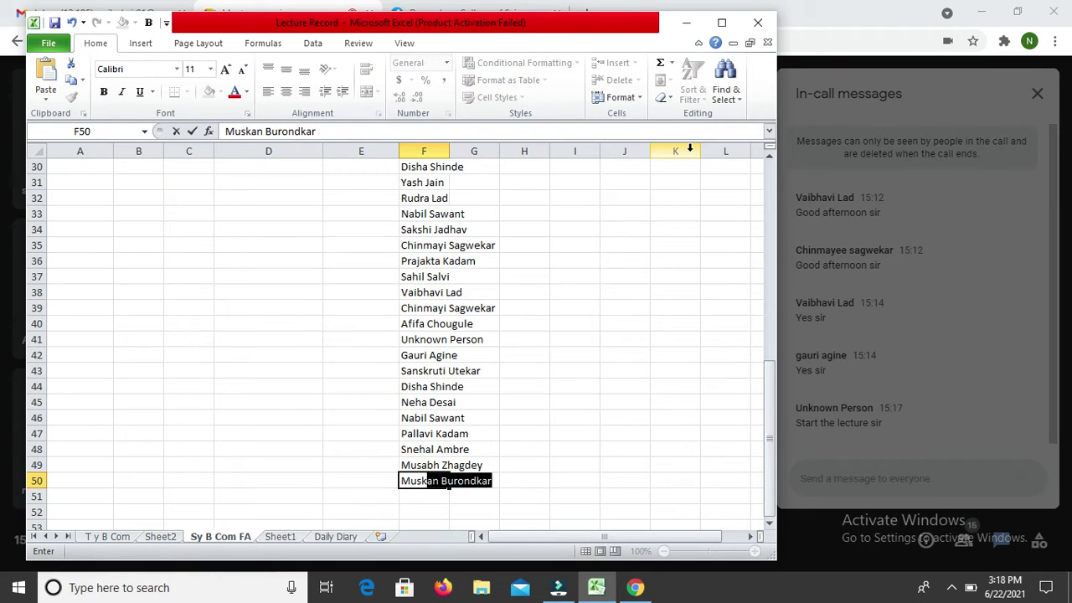
pyautogui.press('Return')
# Step: Admit the last waiting participant and enter their name in F51
pyautogui.hotkey('alt', 'Tab')
pyautogui.hotkey('alt', 'Tab')
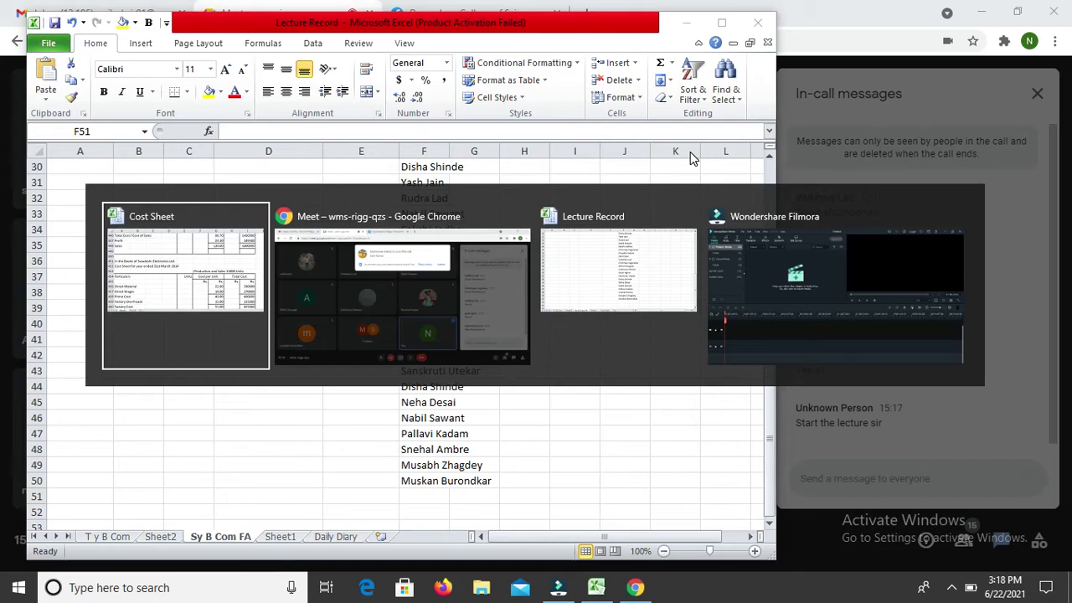
pyautogui.click(698, 151)
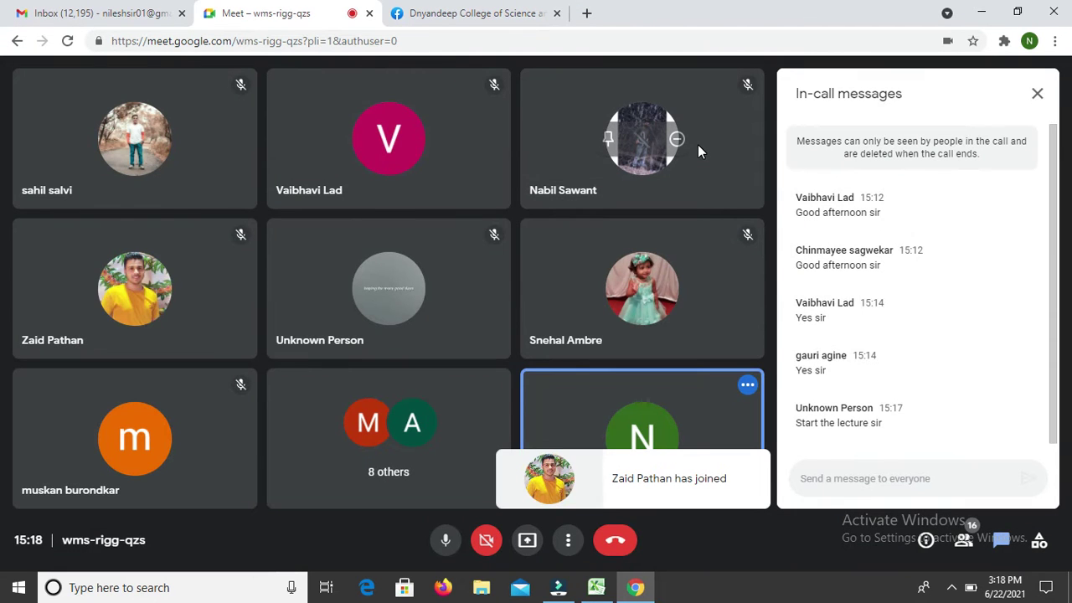
pyautogui.hotkey('alt', 'Tab')
pyautogui.hotkey('alt', 'Tab')
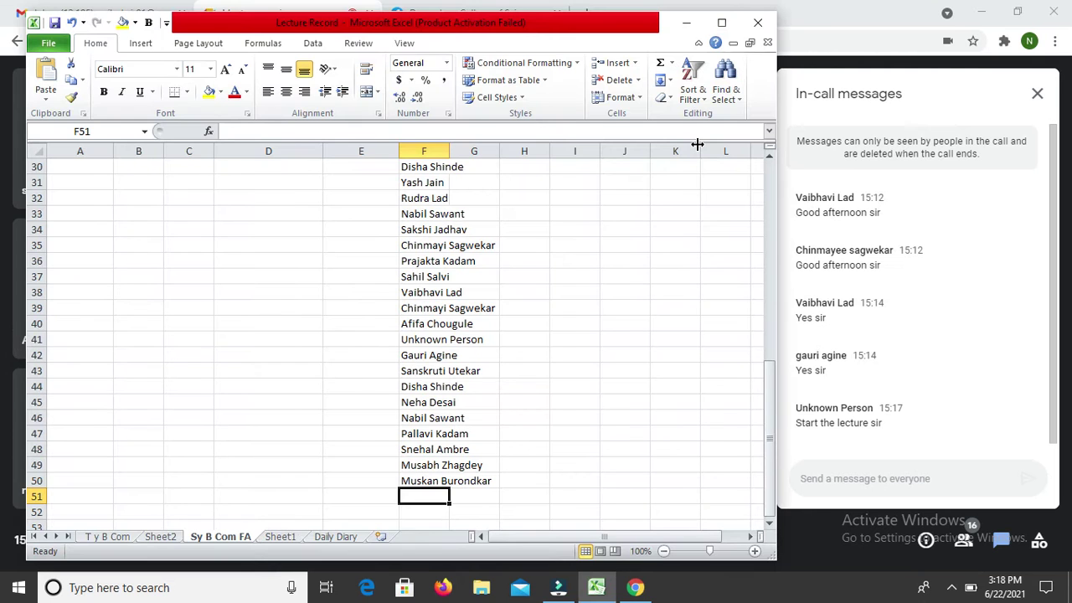
pyautogui.press('Return')
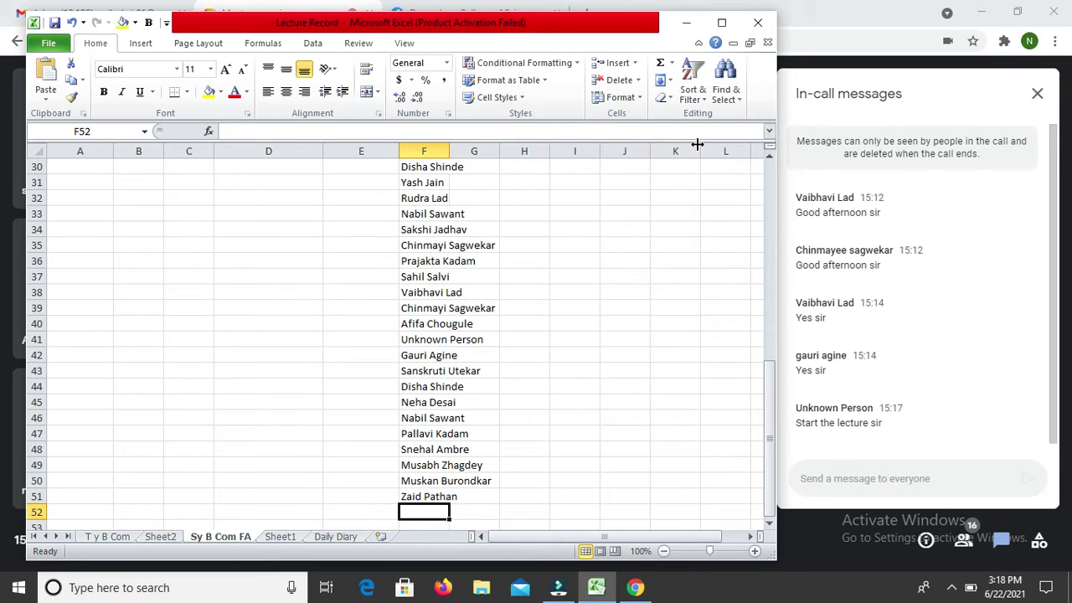
pyautogui.hotkey('alt', 'Tab')
pyautogui.hotkey('alt', 'Tab')
pyautogui.hotkey('alt', 'Tab')
pyautogui.hotkey('alt', 'Tab')
pyautogui.hotkey('alt', 'Tab')
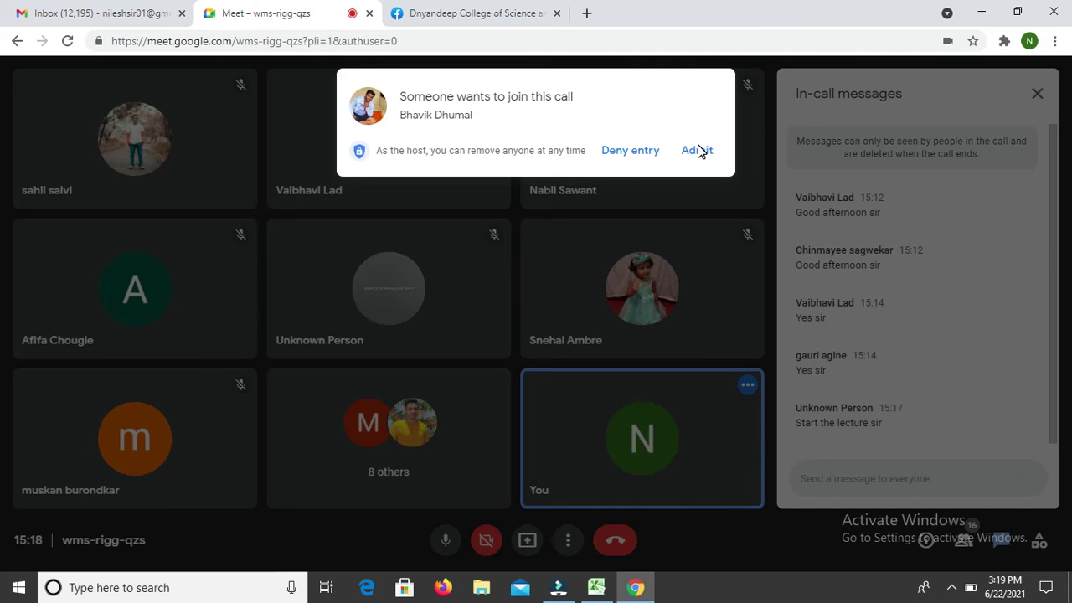
# Step: Admit the newly arrived participant and type their full name into F52
pyautogui.click(697, 150)
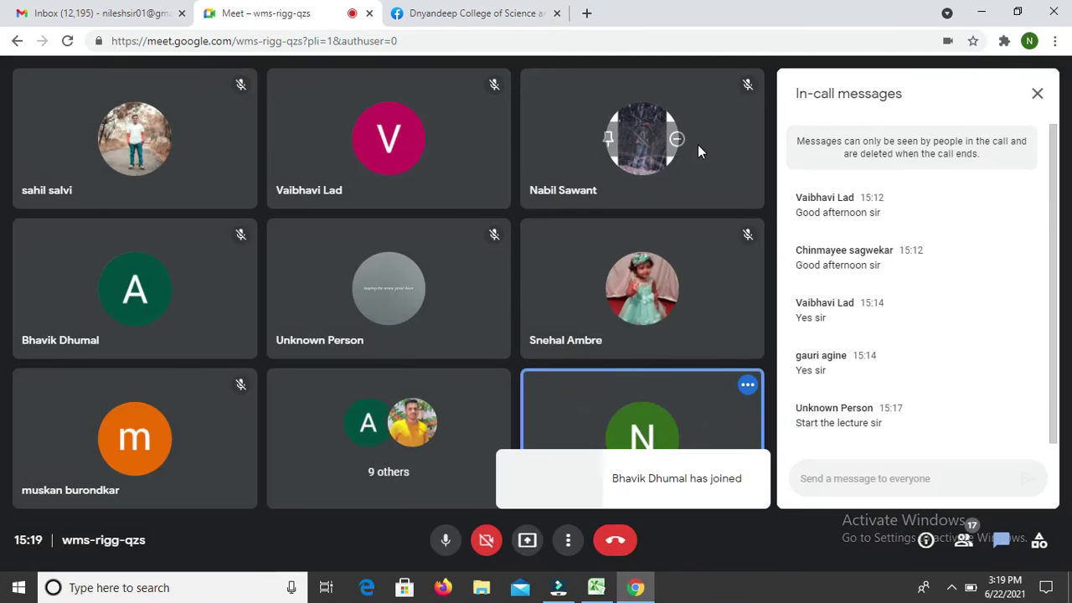
pyautogui.hotkey('alt', 'Tab')
pyautogui.press('Tab')
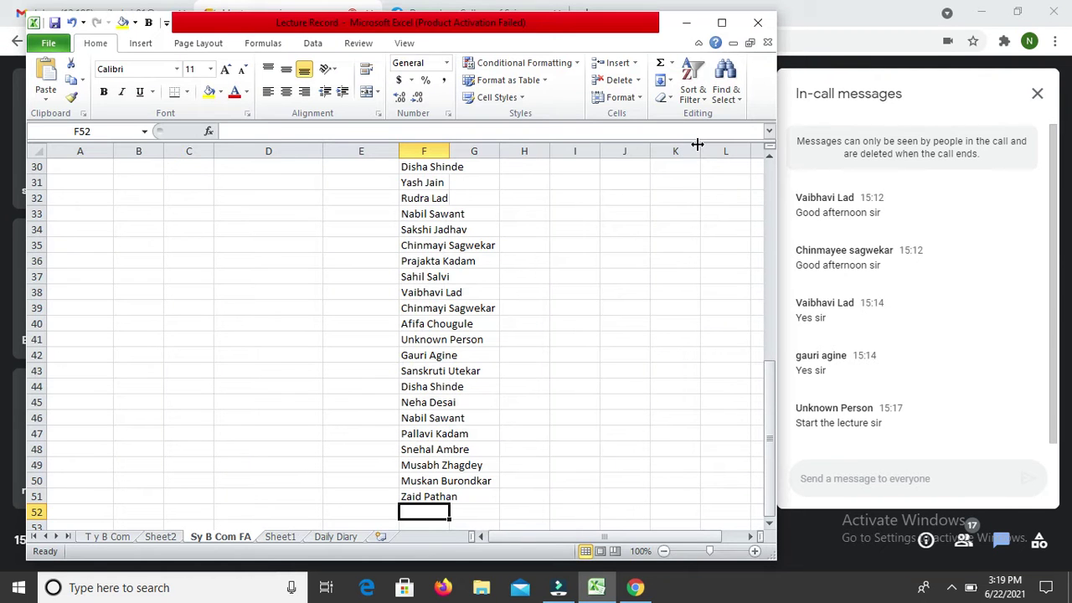
pyautogui.write('Ba')
pyautogui.press('BackSpace')
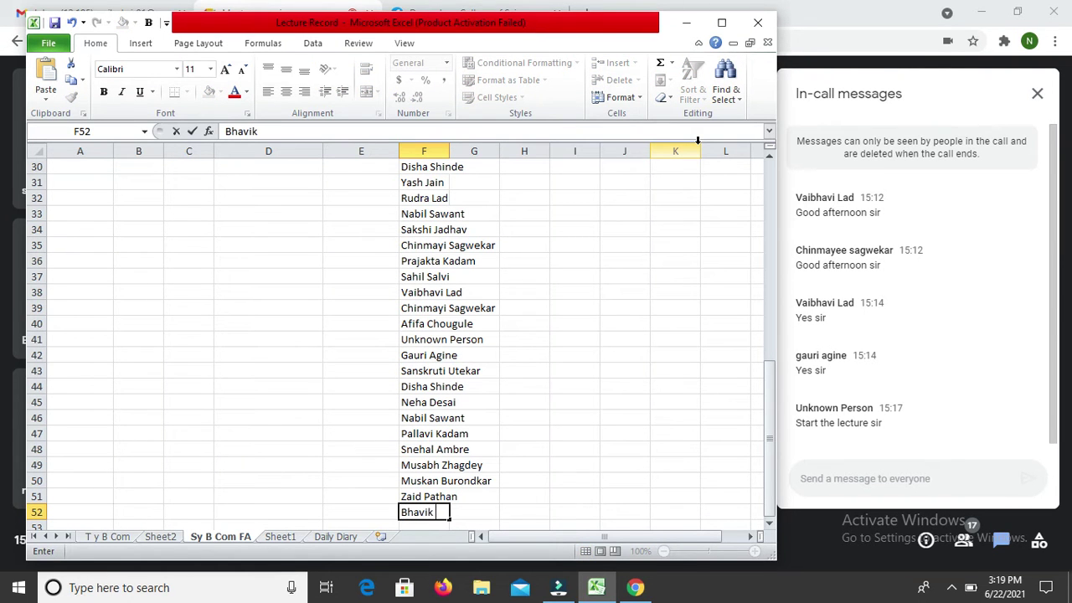
pyautogui.press('Return')
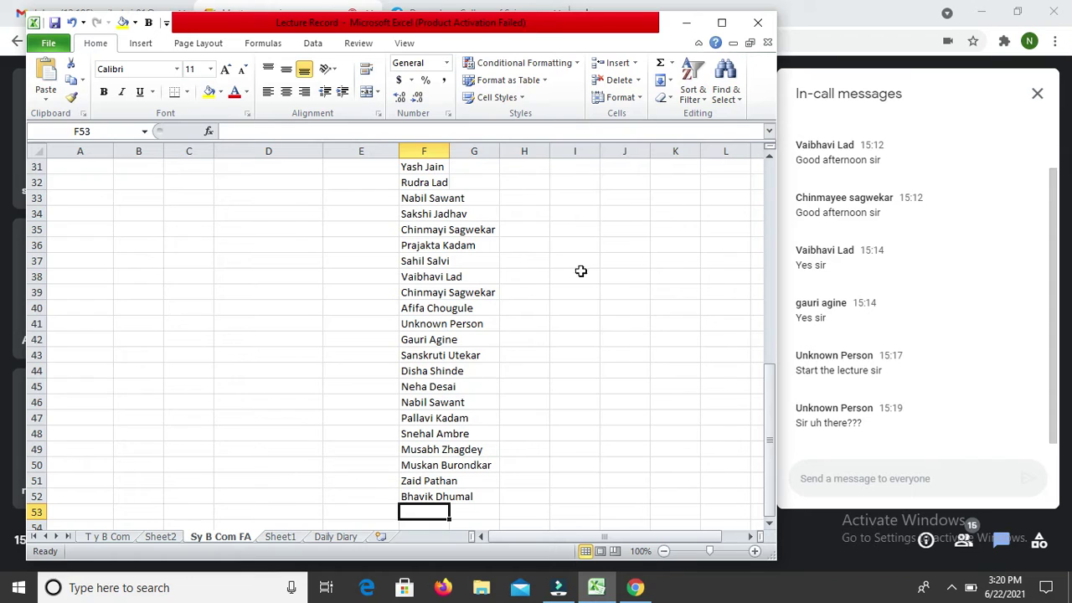
pyautogui.click(643, 262)
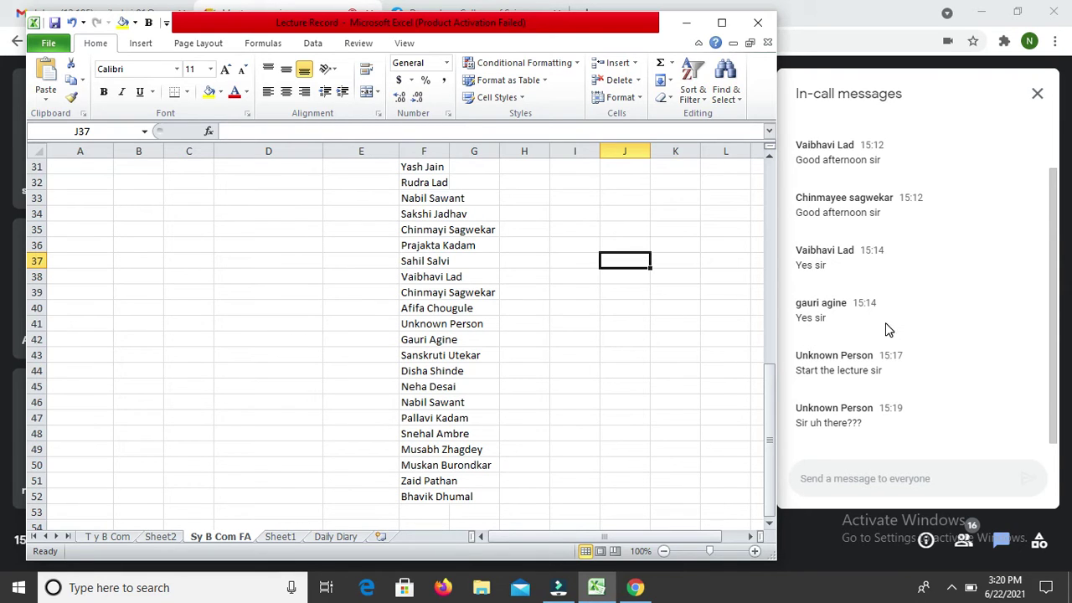
# Step: Post 'Am i audible' in the Meet chat for everyone
pyautogui.click(840, 476)
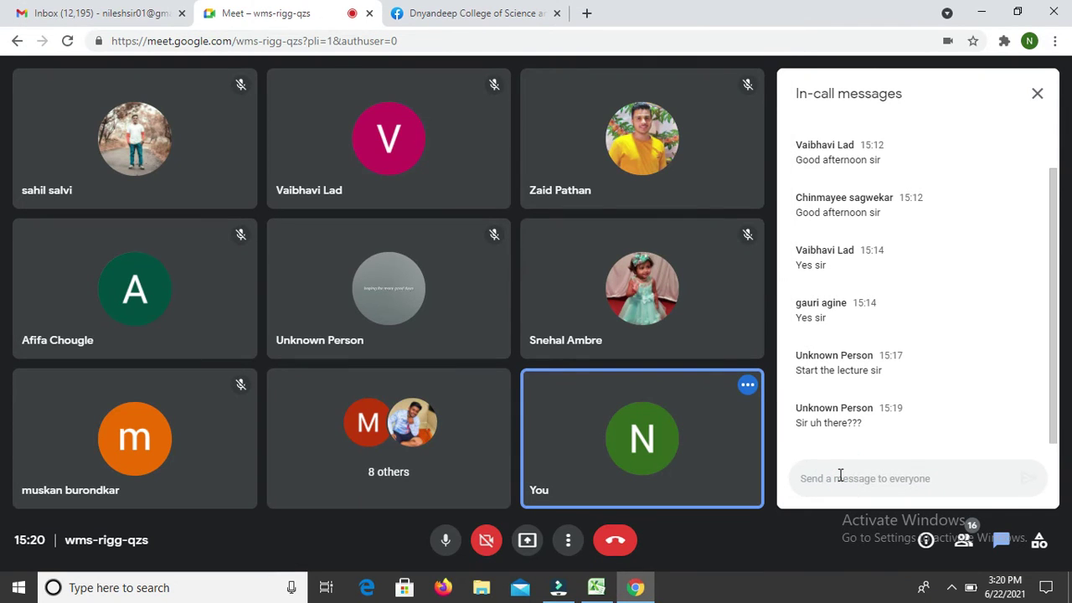
pyautogui.write('Am i audible')
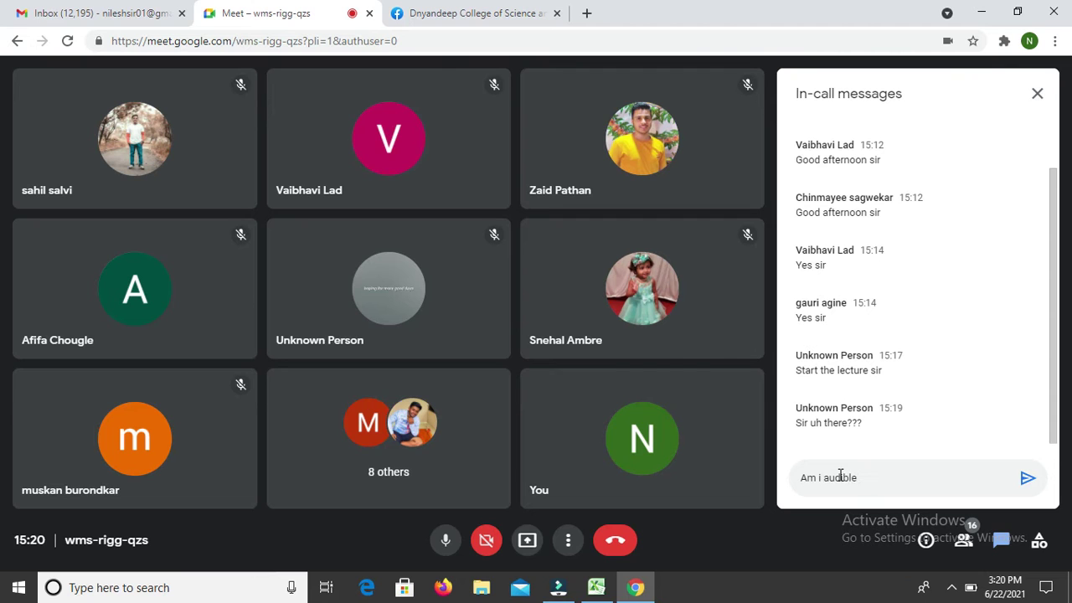
pyautogui.press('Return')
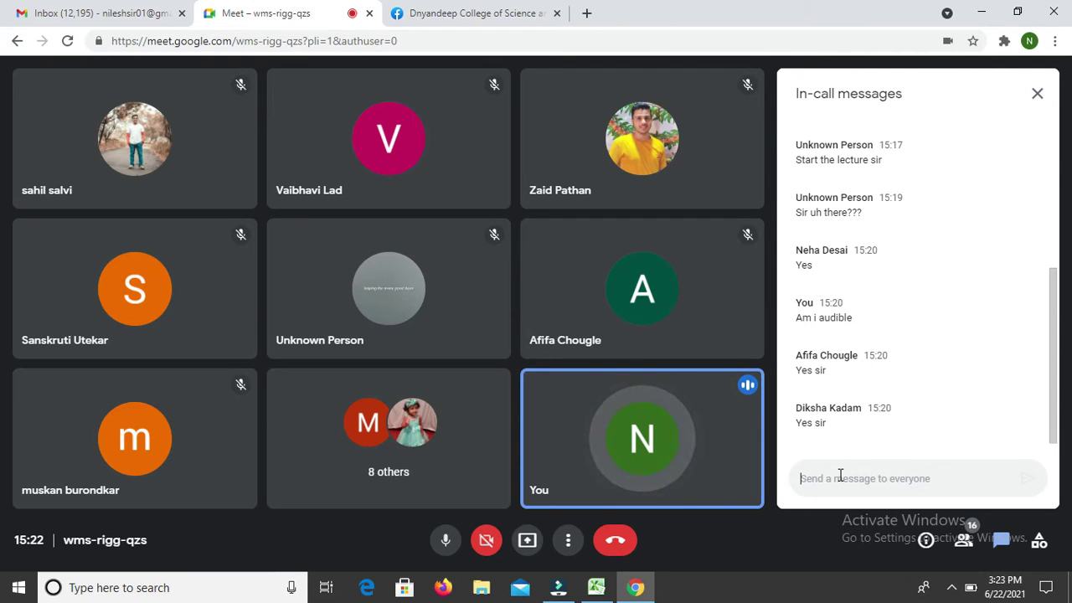
pyautogui.click(840, 475)
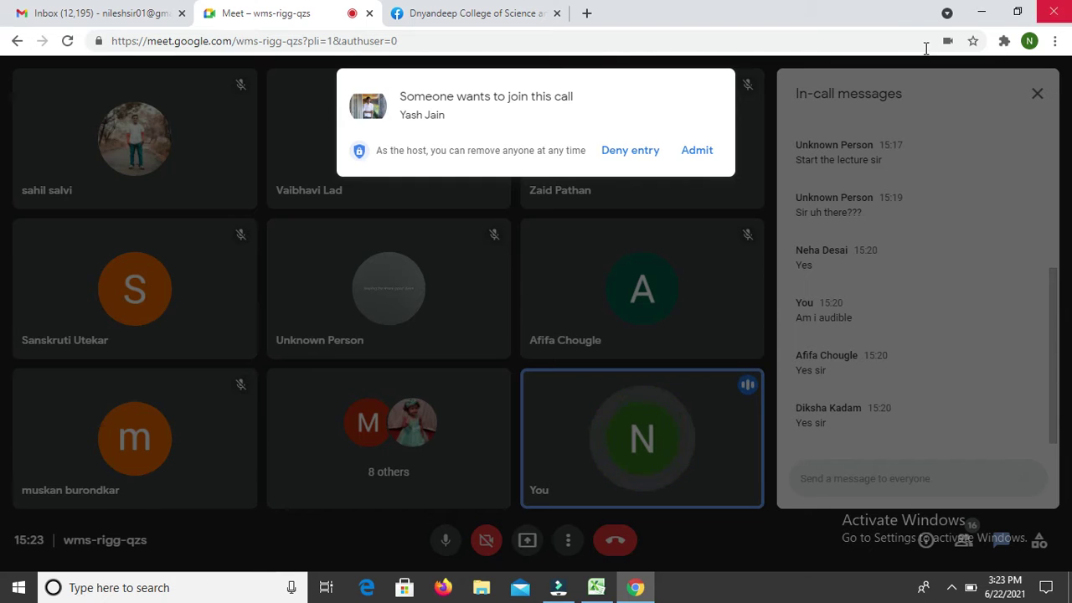
# Step: Admit the waiting participant and enter their AutoCompleted name in F53
pyautogui.click(696, 149)
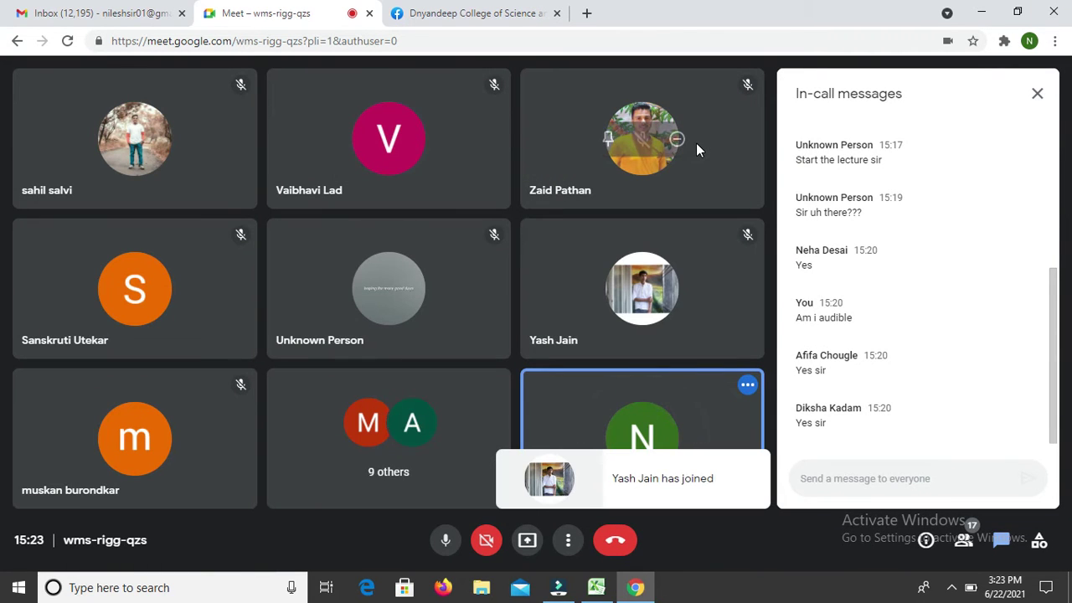
pyautogui.hotkey('alt', 'Tab')
pyautogui.press('Tab')
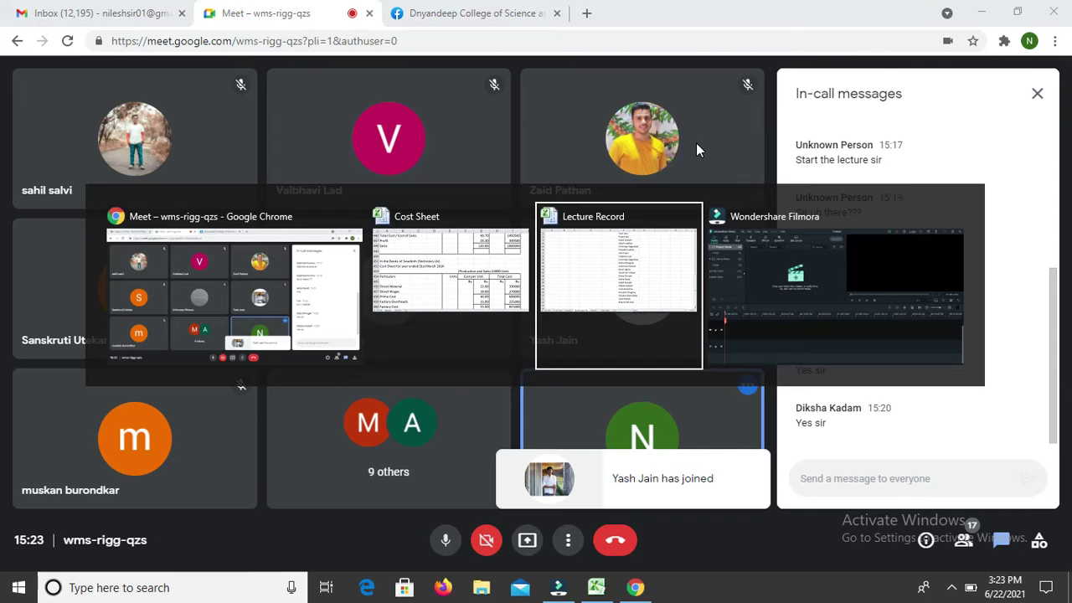
pyautogui.press('Left')
pyautogui.press('Left')
pyautogui.press('Left')
pyautogui.press('Left')
pyautogui.press('Down')
pyautogui.press('Down')
pyautogui.press('Down')
pyautogui.press('Down')
pyautogui.press('Down')
pyautogui.press('Down')
pyautogui.press('Down')
pyautogui.press('Down')
pyautogui.press('Down')
pyautogui.press('Down')
pyautogui.press('Down')
pyautogui.press('Down')
pyautogui.press('Down')
pyautogui.press('Down')
pyautogui.press('Down')
pyautogui.press('Down')
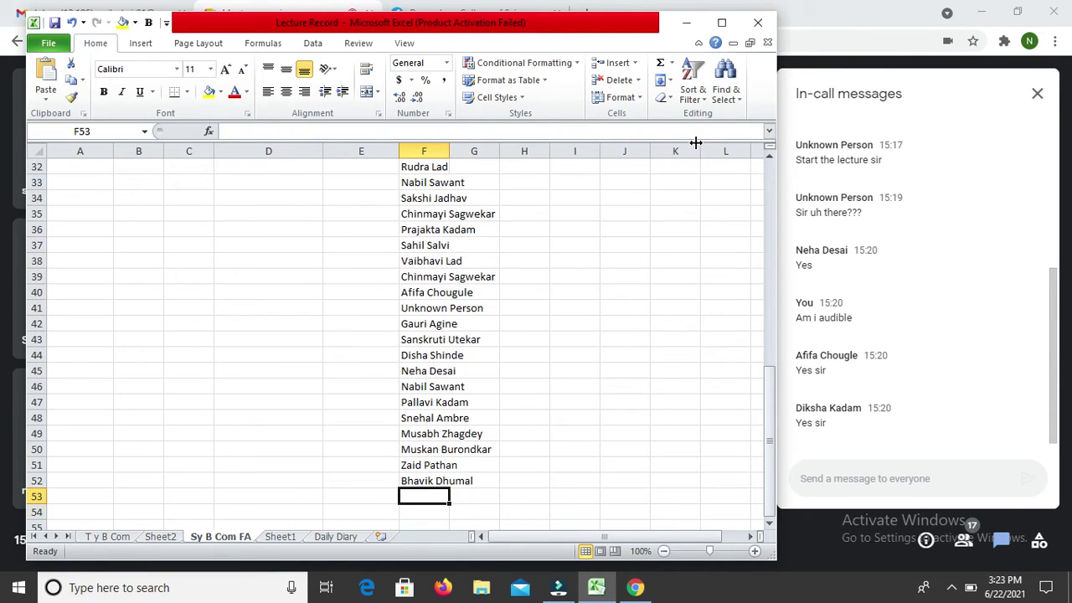
pyautogui.write('Y')
pyautogui.press('Return')
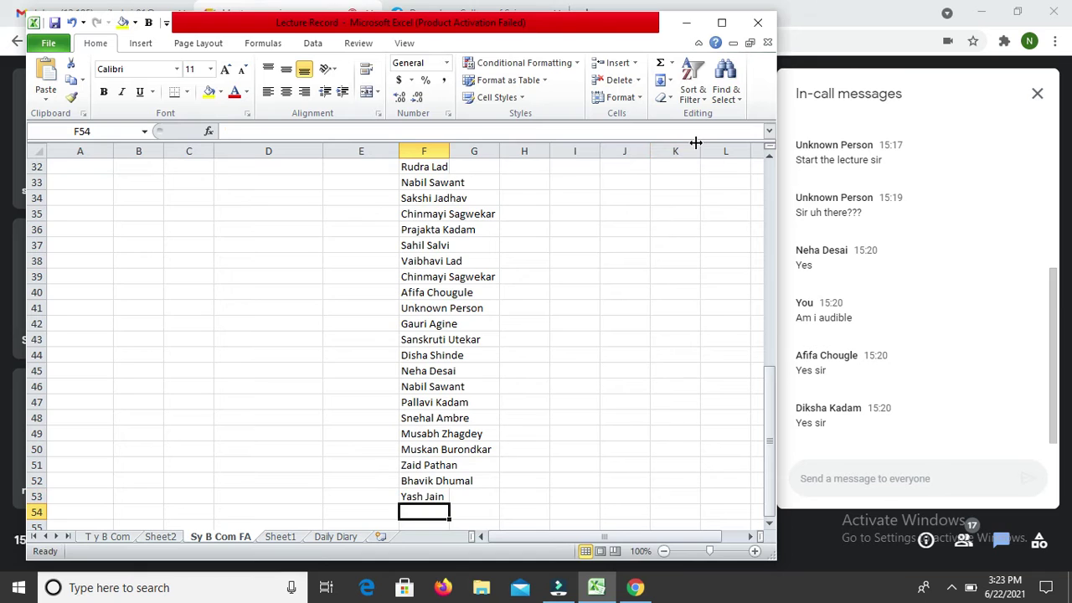
pyautogui.hotkey('alt', 'Tab')
pyautogui.hotkey('alt', 'Tab')
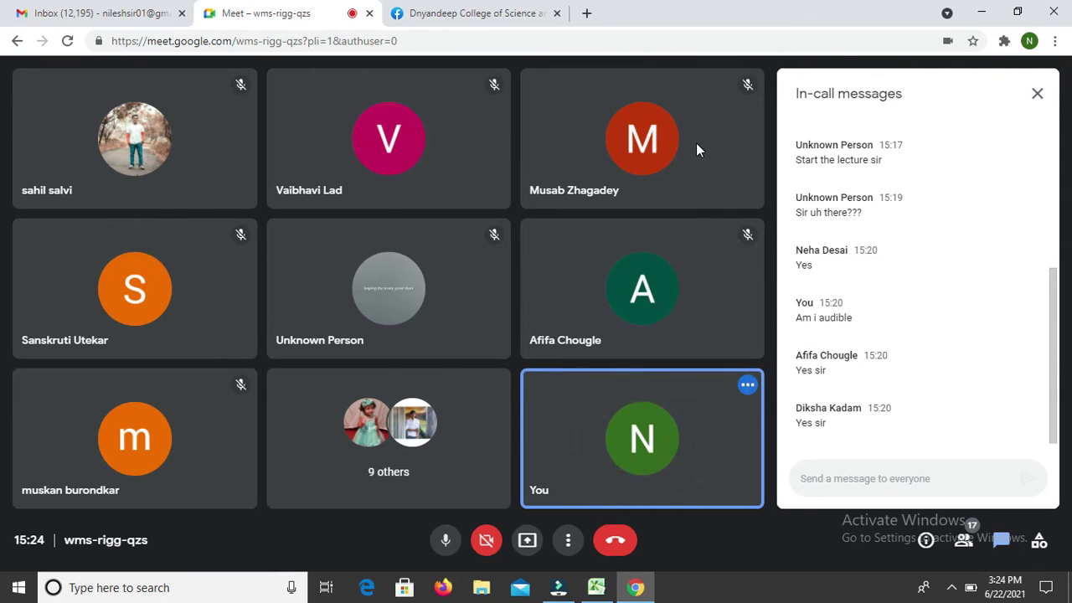
# Step: Switch from the Meet call back to the Lecture Record workbook
pyautogui.hotkey('alt', 'Tab')
pyautogui.hotkey('alt', 'Tab')
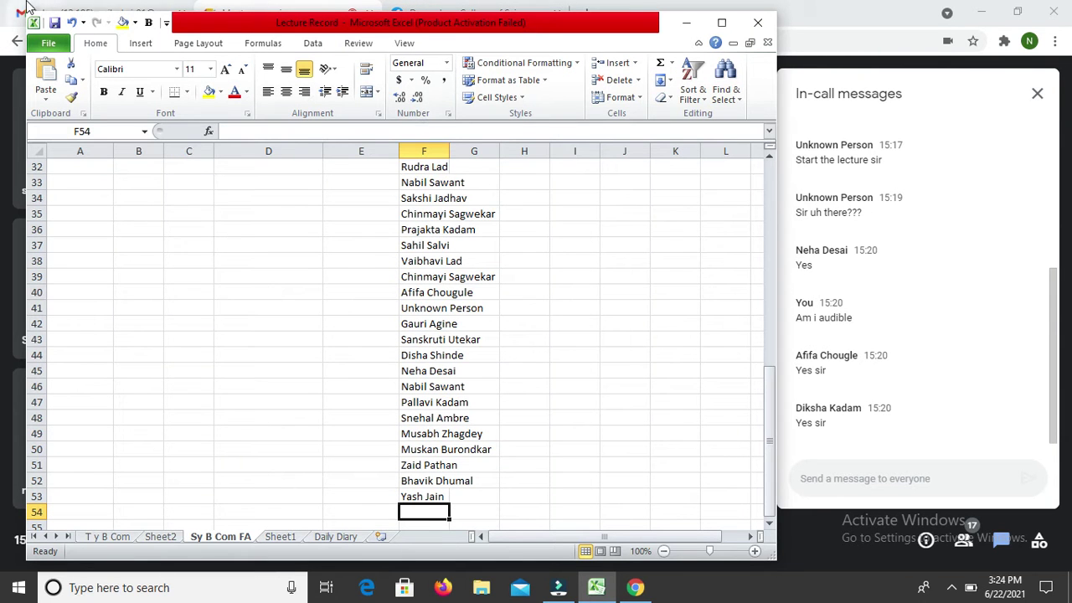
# Step: Open the Open dialog from File > Recent and browse to Local Disk (C:)
pyautogui.click(46, 52)
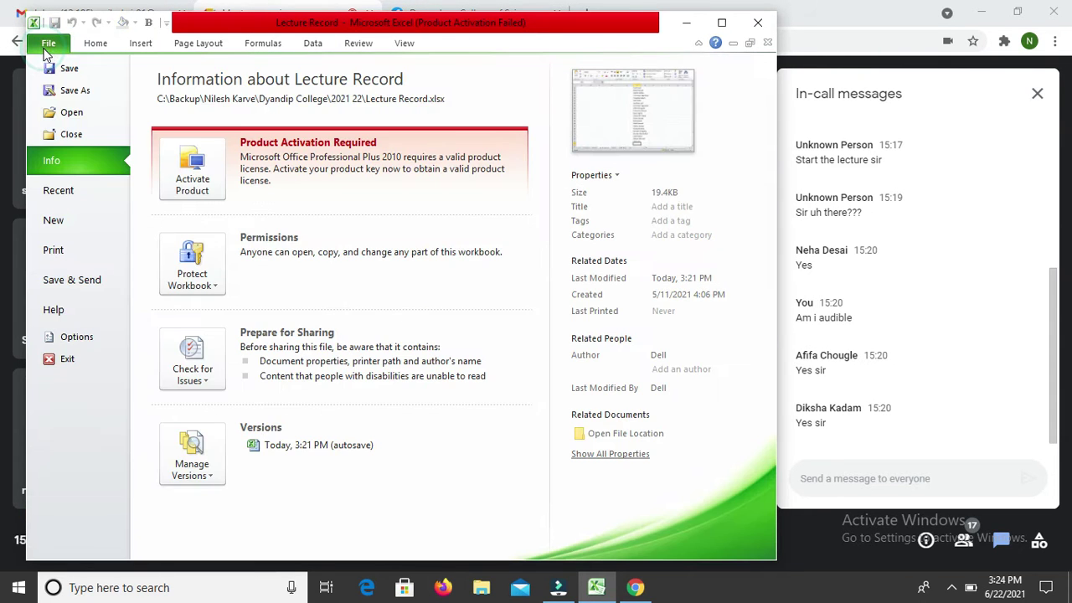
pyautogui.click(65, 198)
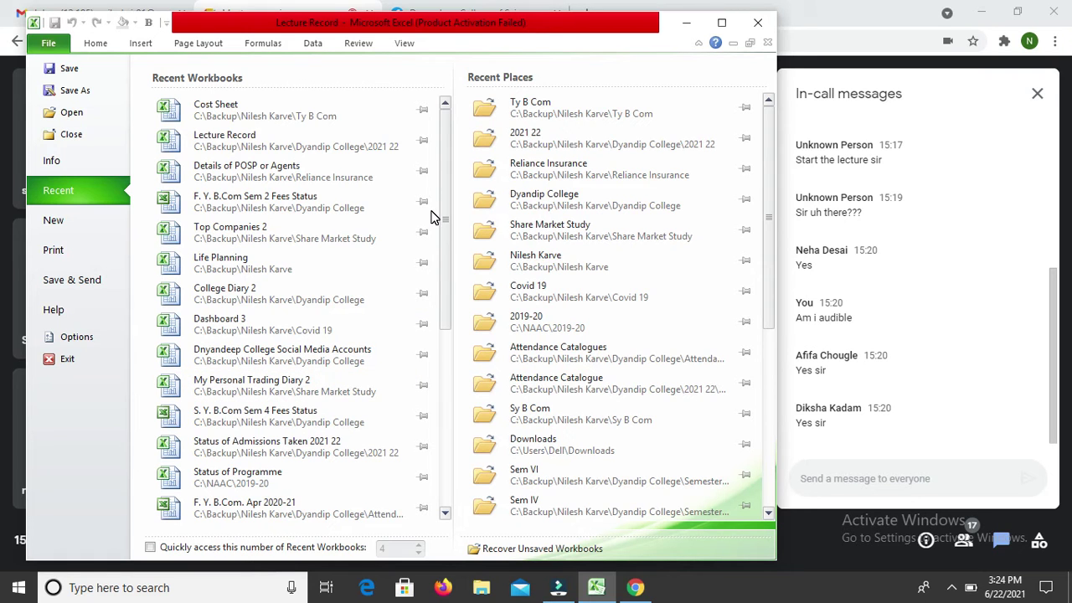
pyautogui.click(72, 120)
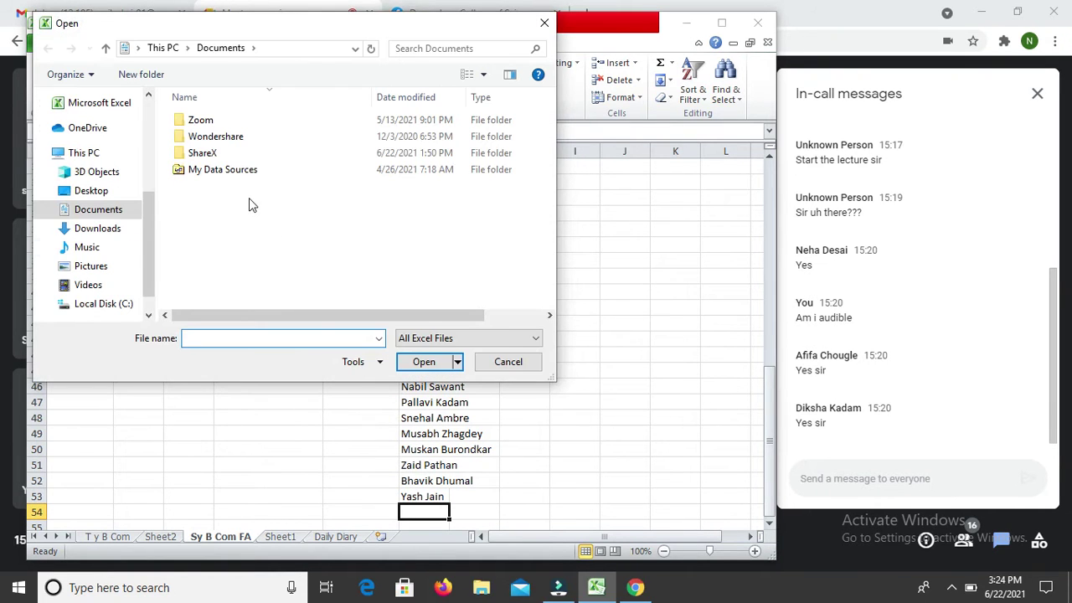
pyautogui.click(97, 306)
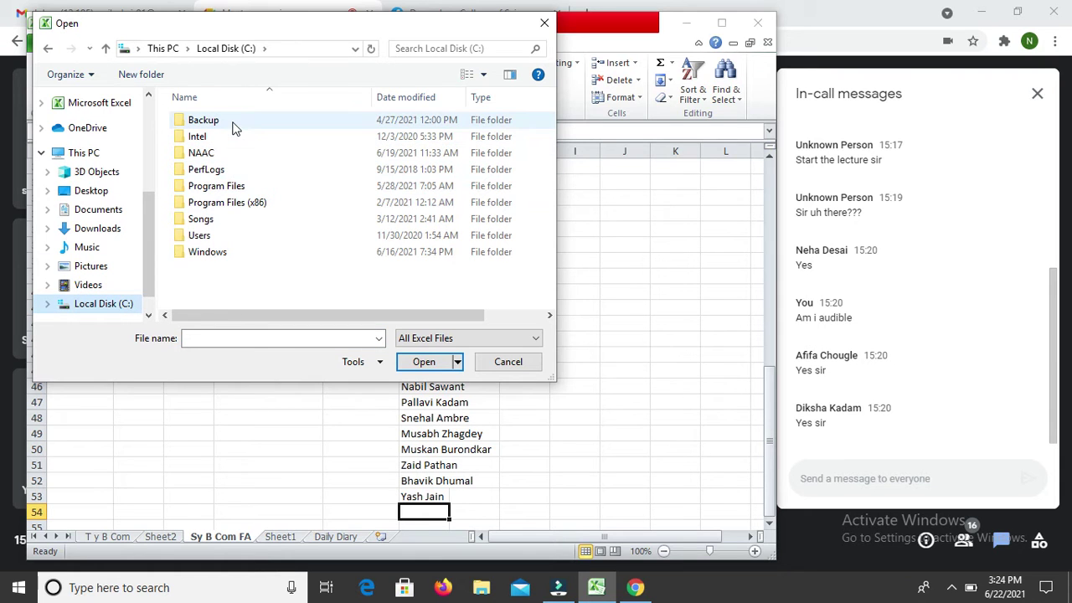
# Step: Navigate through Backup and the personal folder into Fy B Com Com Paper 2
pyautogui.click(233, 125)
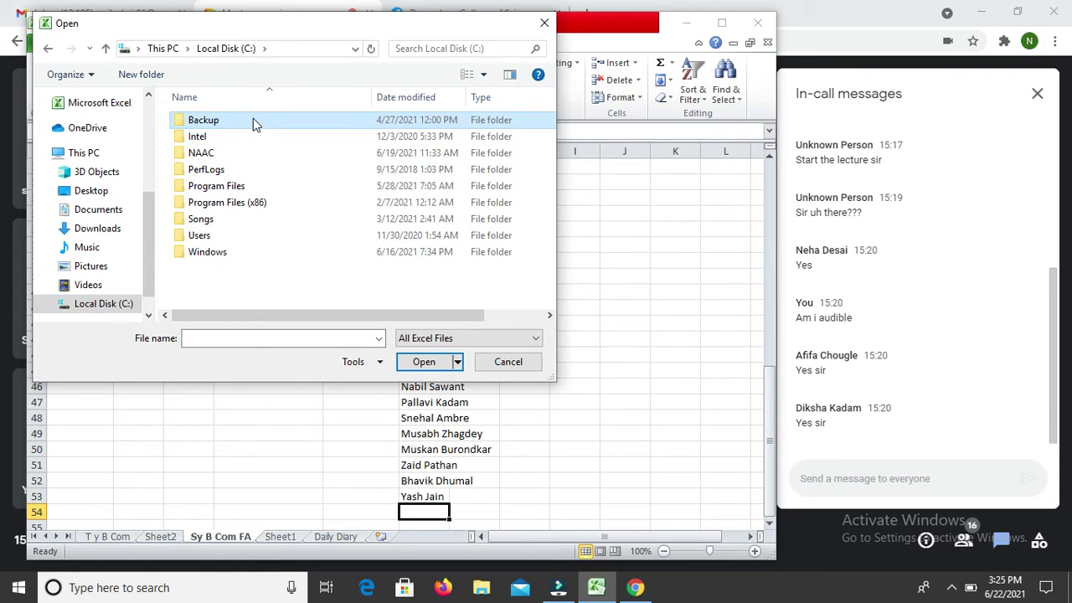
pyautogui.doubleClick(253, 123)
pyautogui.click(246, 138)
pyautogui.doubleClick(245, 140)
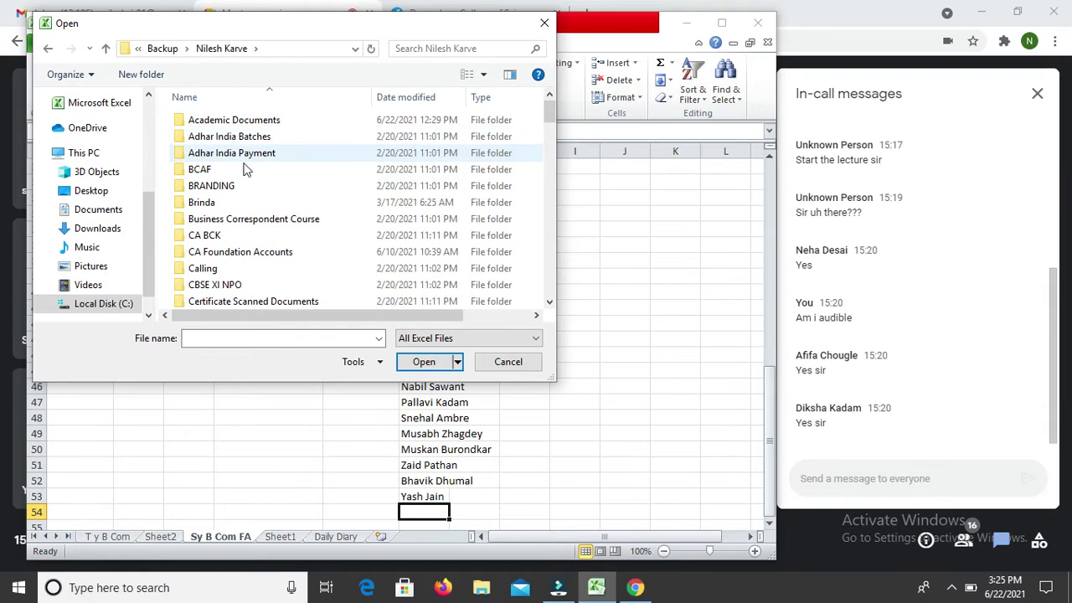
pyautogui.click(263, 220)
pyautogui.press('f')
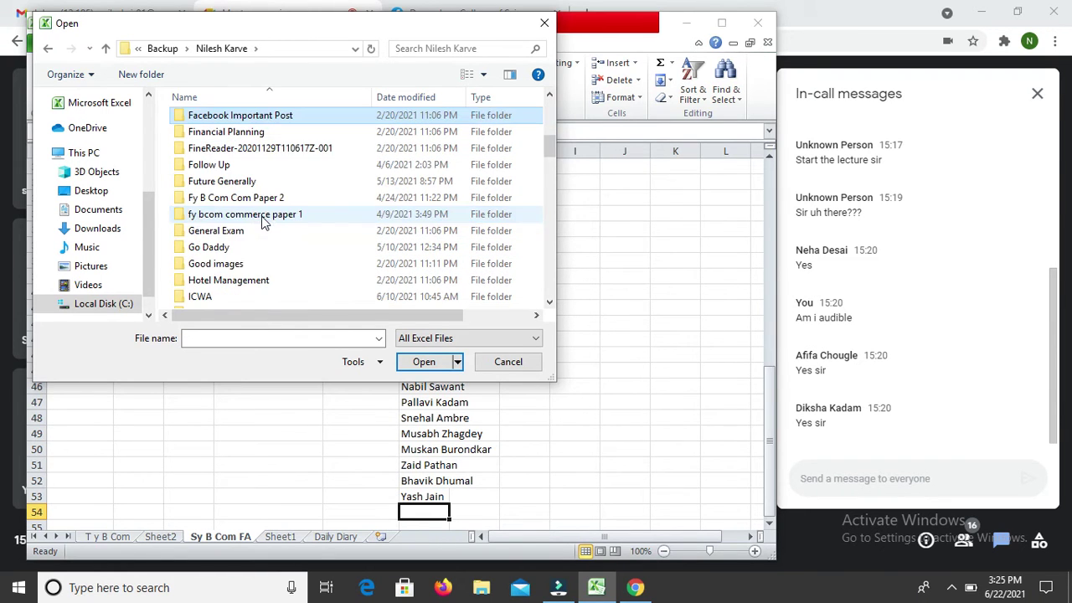
pyautogui.press('Down')
pyautogui.press('Down')
pyautogui.press('Down')
pyautogui.press('Down')
pyautogui.press('Down')
pyautogui.press('Down')
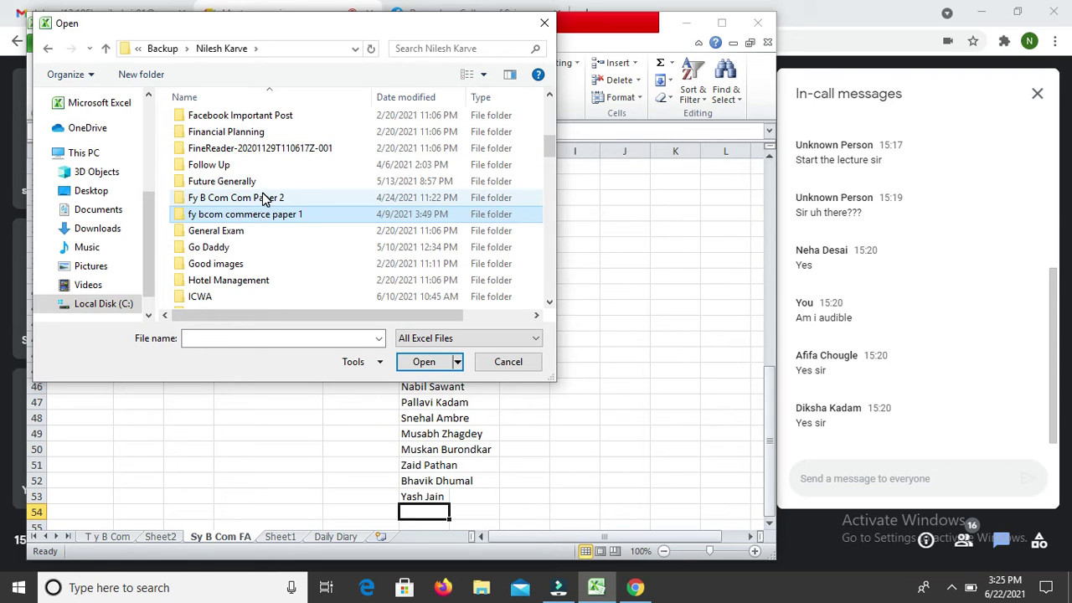
pyautogui.click(262, 193)
pyautogui.doubleClick(262, 194)
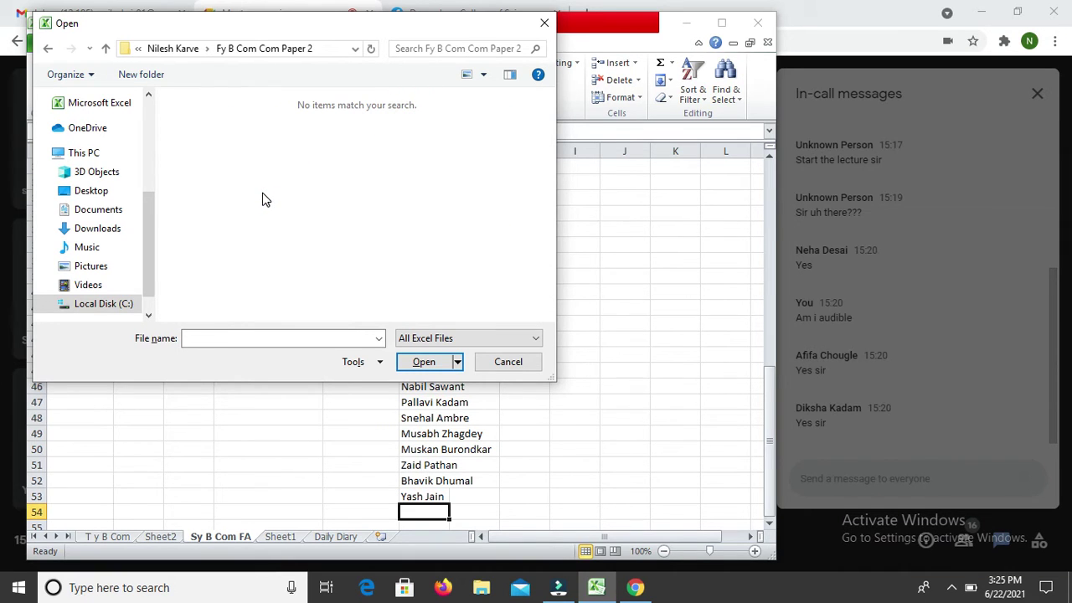
pyautogui.hotkey('alt', 'Tab')
pyautogui.hotkey('alt', 'Tab')
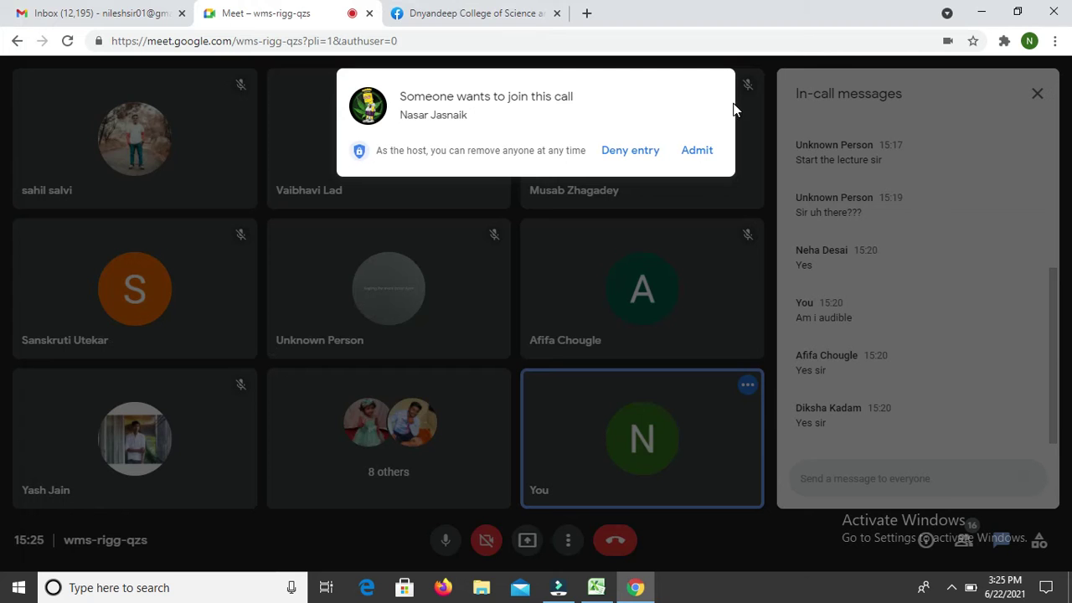
# Step: Admit the person waiting in Meet and go back to Excel's Open dialog
pyautogui.click(701, 154)
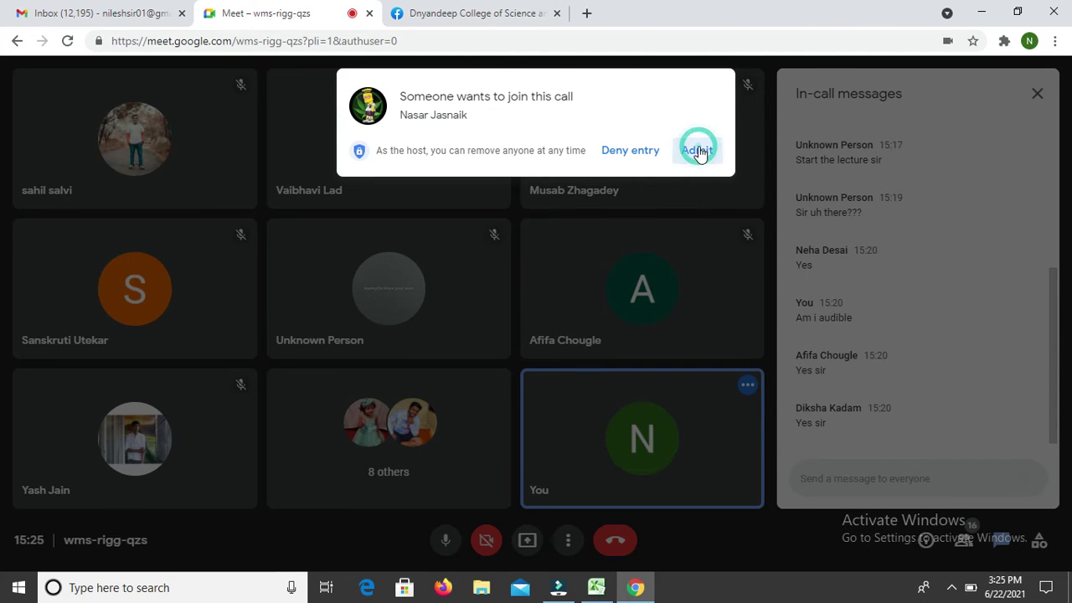
pyautogui.hotkey('alt', 'Tab')
pyautogui.hotkey('alt', 'Tab')
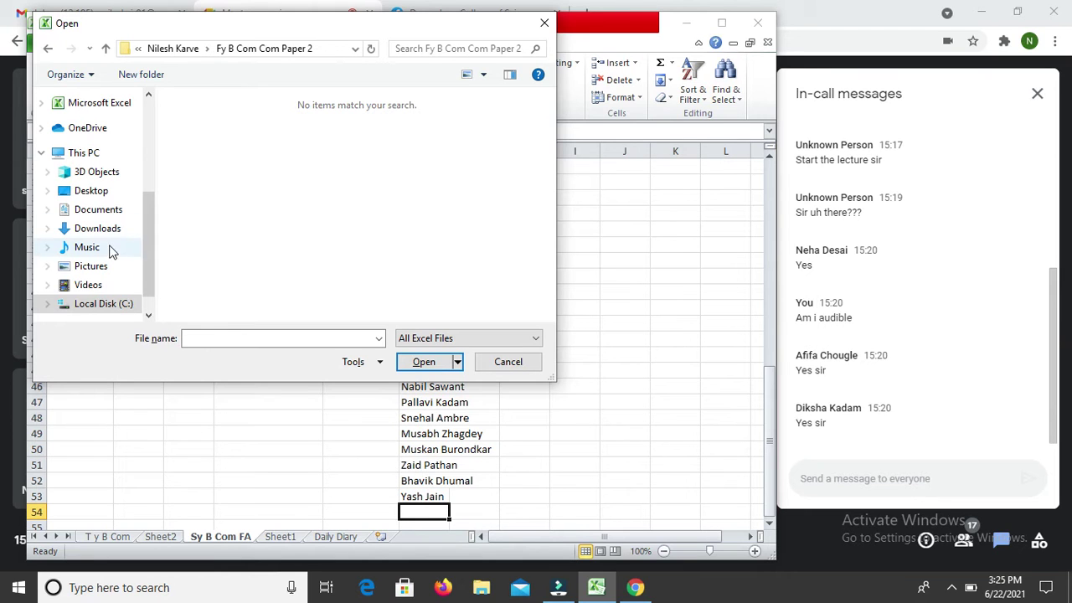
# Step: Look inside the fy bcom commerce paper 1 folder, then return to the personal folder
pyautogui.click(188, 50)
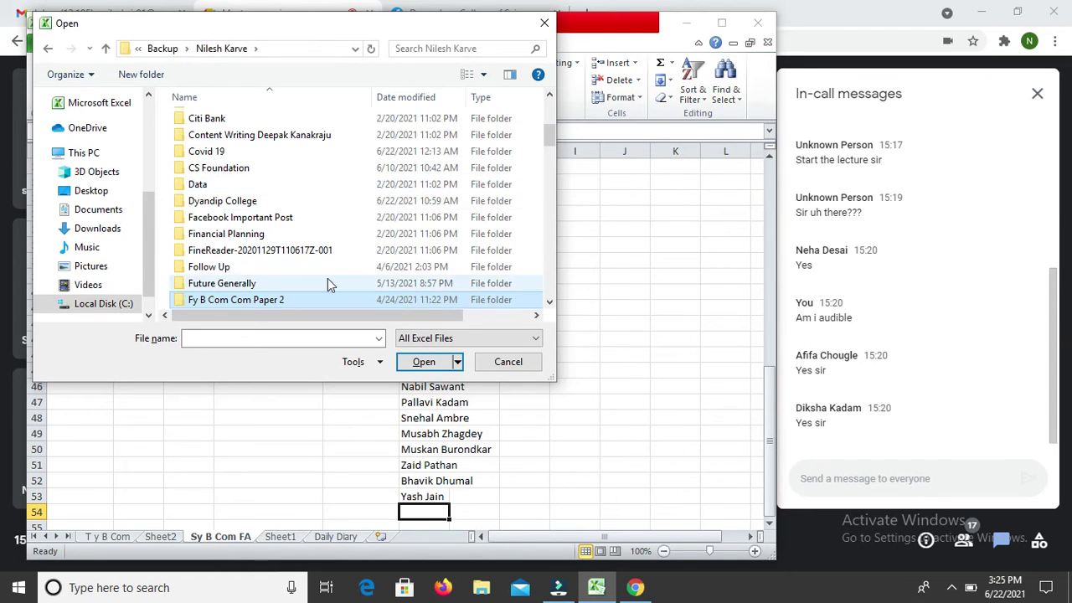
pyautogui.click(549, 302)
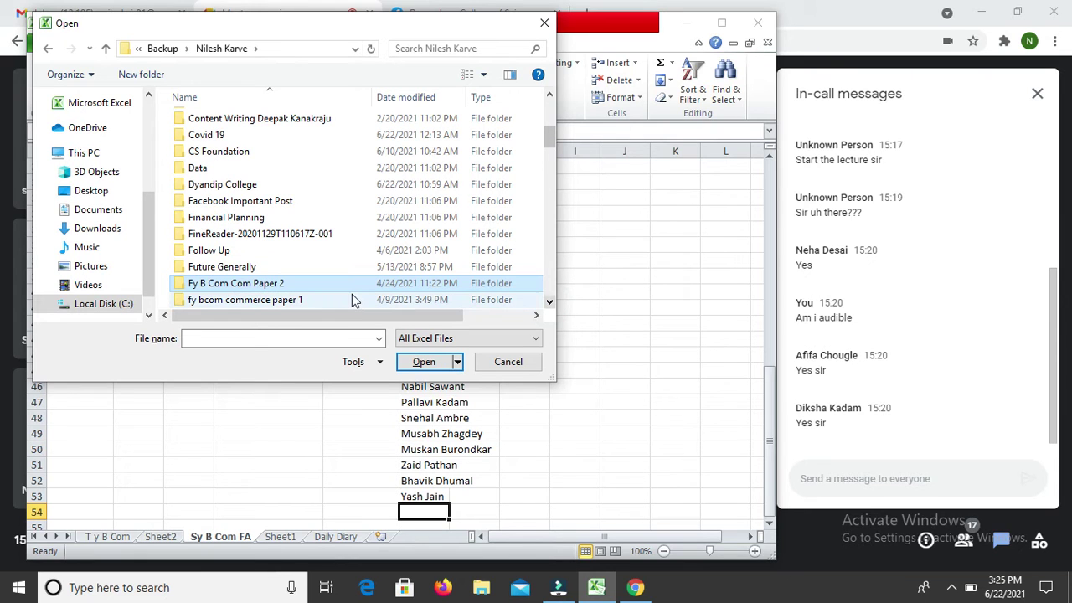
pyautogui.doubleClick(351, 299)
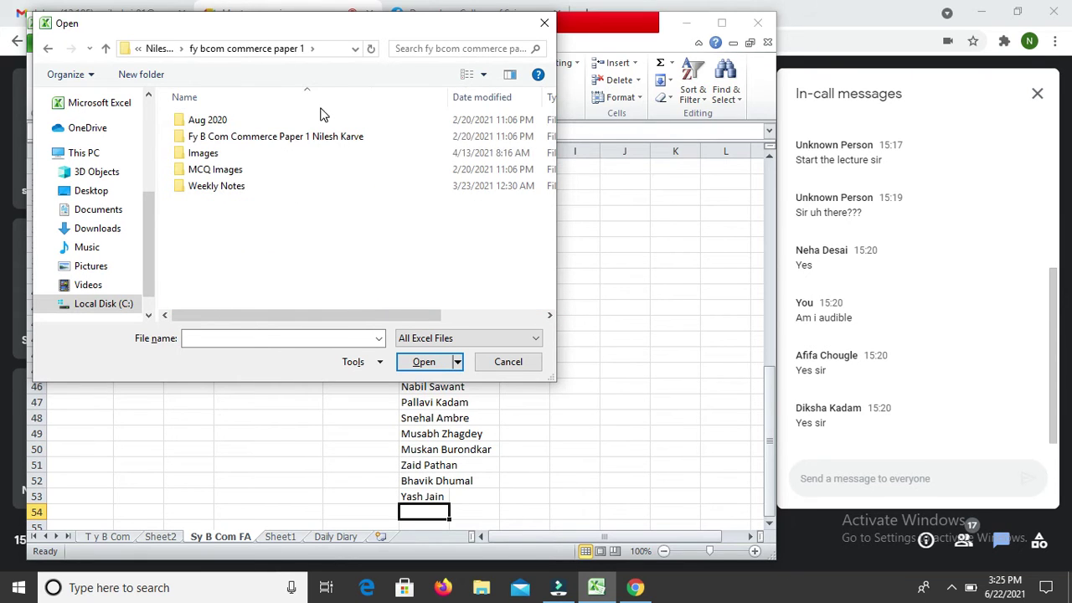
pyautogui.doubleClick(304, 139)
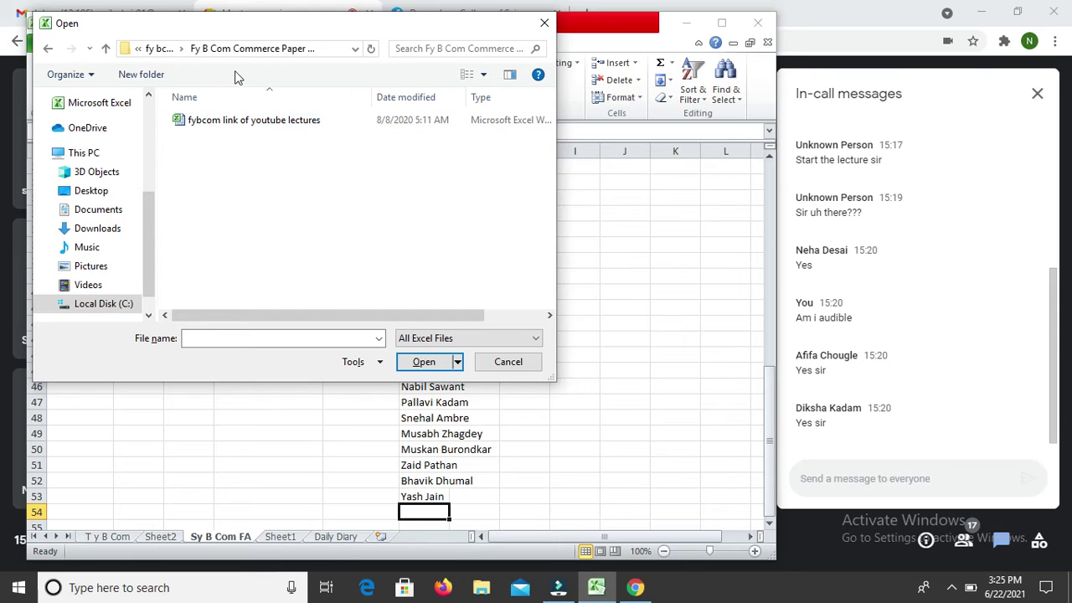
pyautogui.click(156, 48)
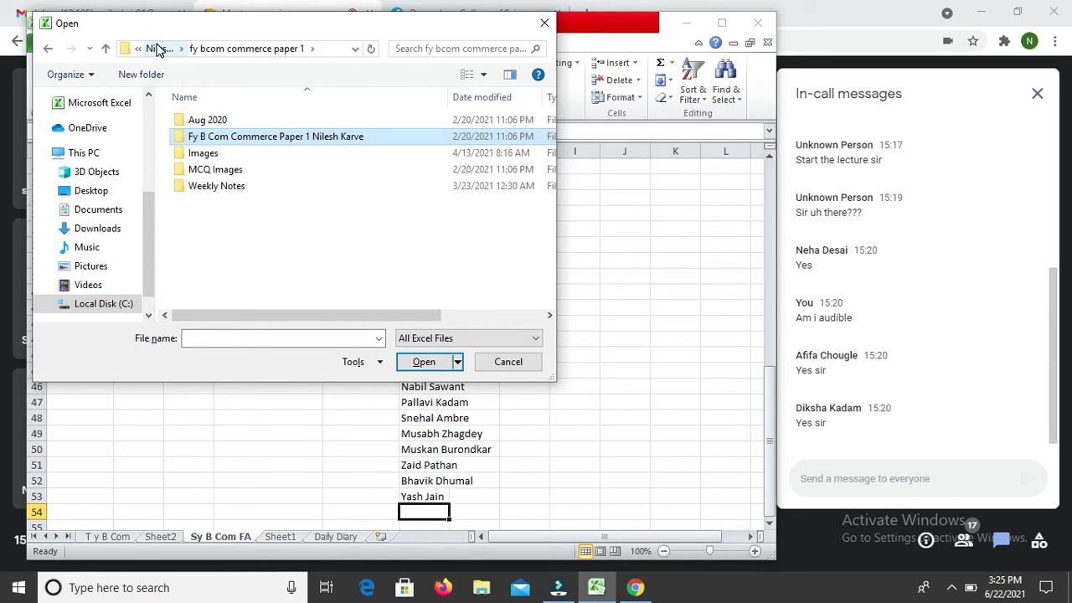
pyautogui.click(156, 48)
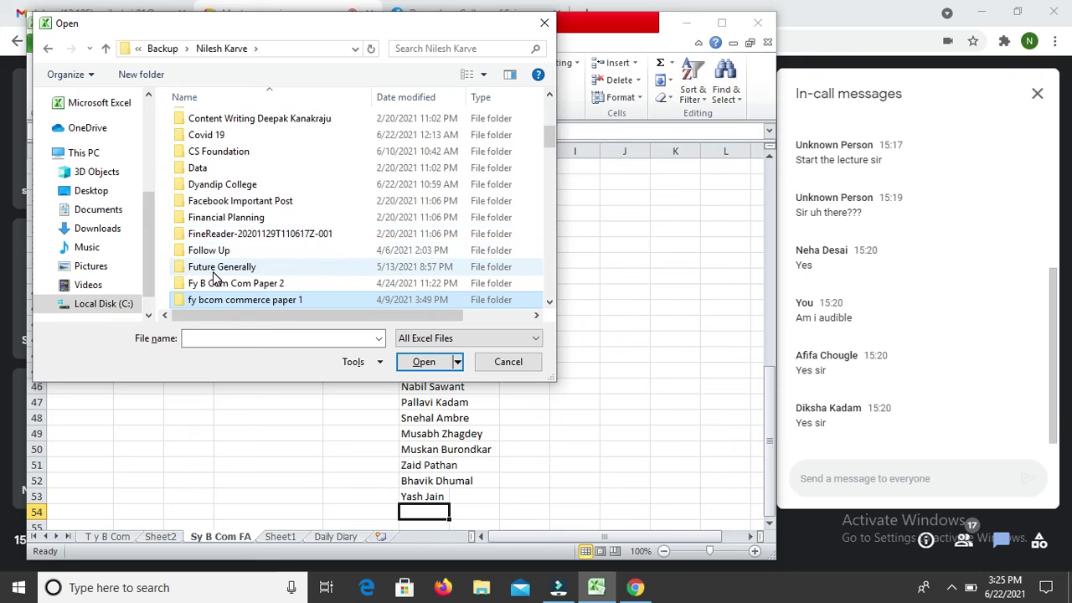
# Step: Open the Sy B Com folder and the Final Accounts workbook in it
pyautogui.click(205, 339)
pyautogui.write('s')
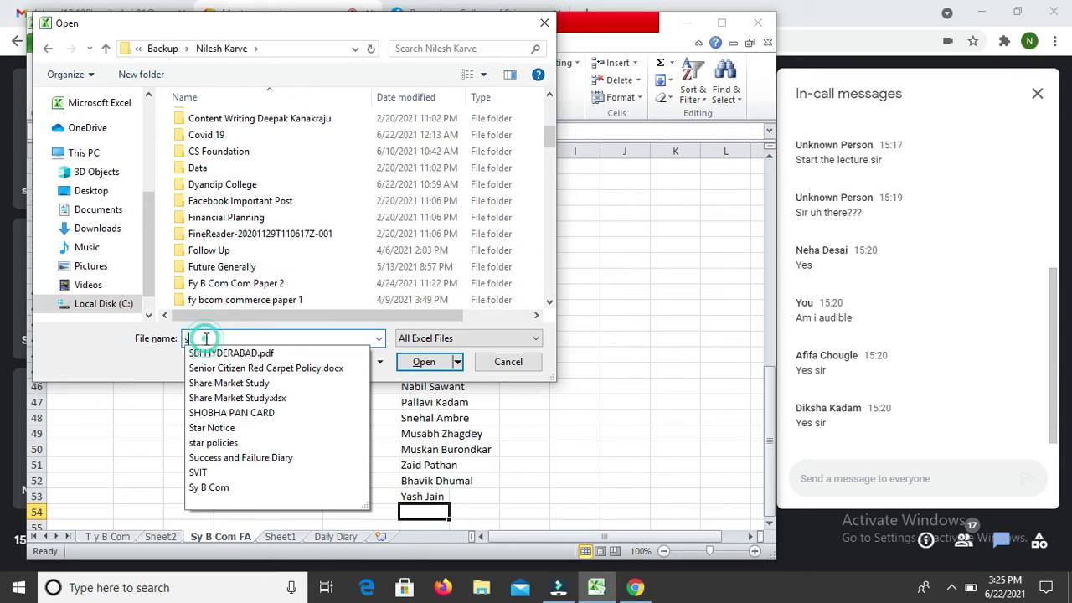
pyautogui.click(226, 235)
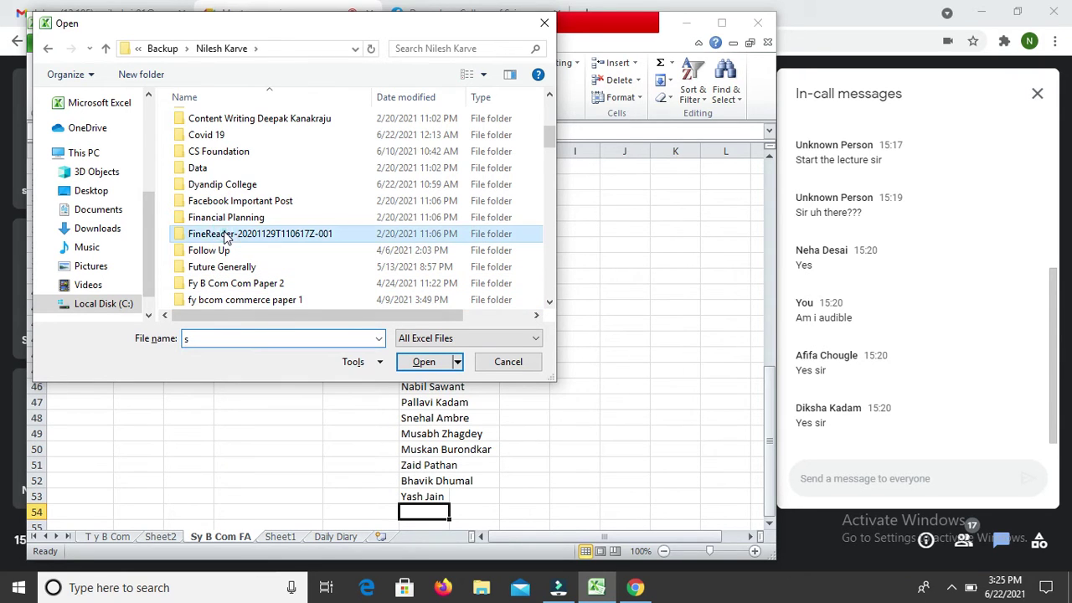
pyautogui.press('s')
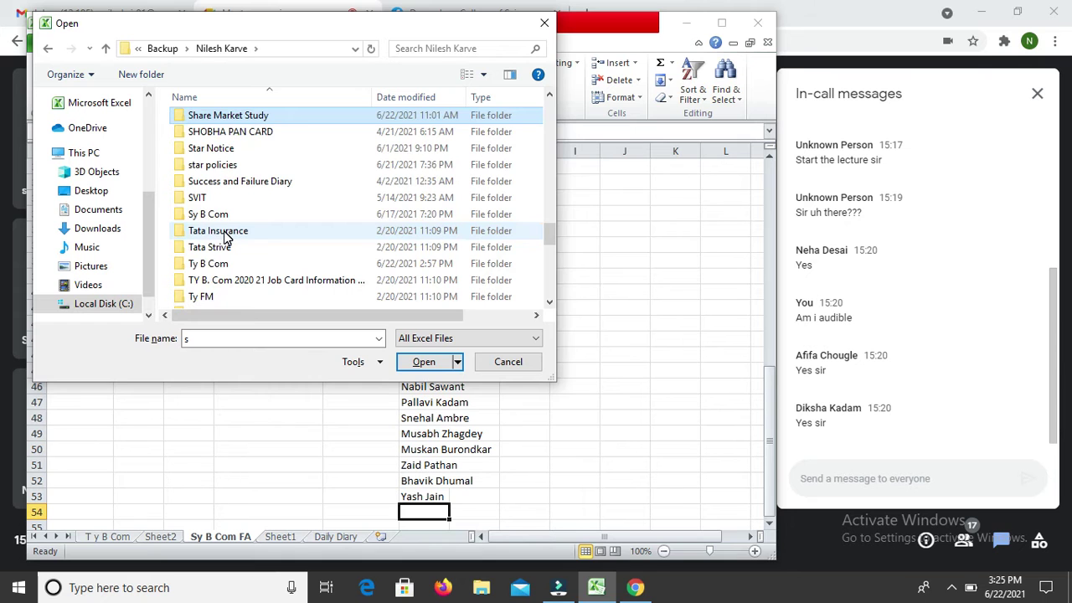
pyautogui.press('s')
pyautogui.press('s')
pyautogui.press('s')
pyautogui.press('s')
pyautogui.press('s')
pyautogui.press('s')
pyautogui.press('Return')
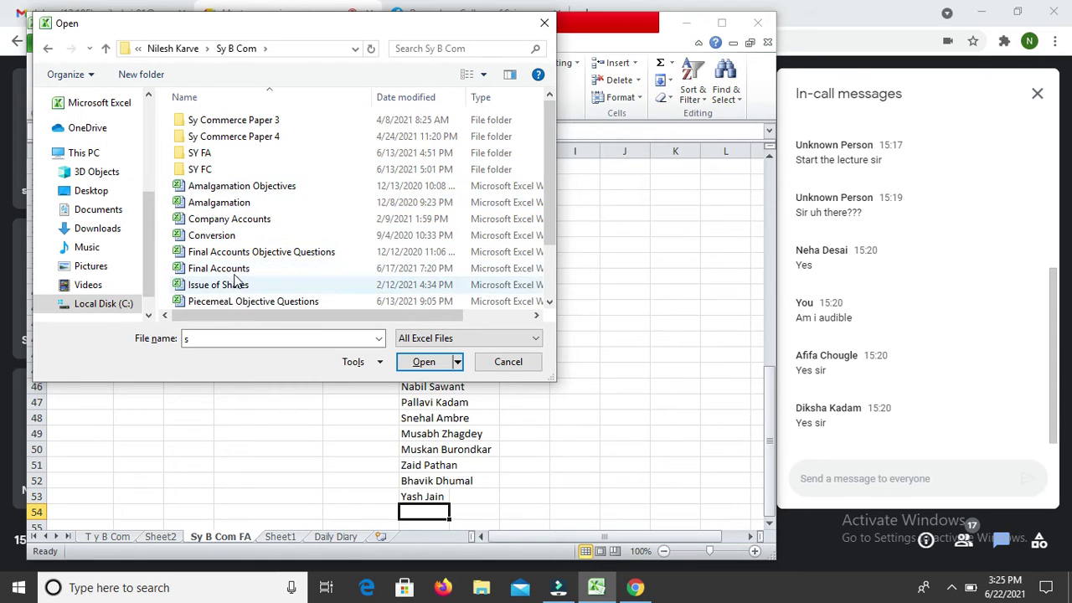
pyautogui.doubleClick(235, 268)
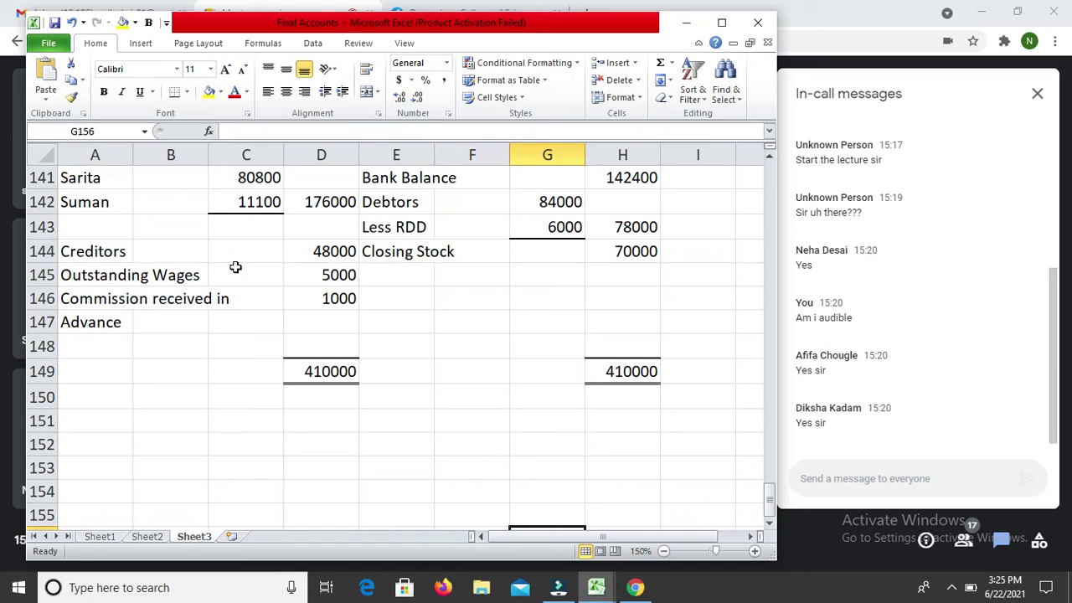
pyautogui.press('Up')
pyautogui.press('Up')
pyautogui.press('Up')
pyautogui.press('Up')
pyautogui.press('Up')
pyautogui.press('Up')
pyautogui.press('Left')
pyautogui.press('Left')
pyautogui.press('Left')
pyautogui.press('Left')
pyautogui.press('Left')
pyautogui.press('Left')
pyautogui.hotkey('alt', 'Tab')
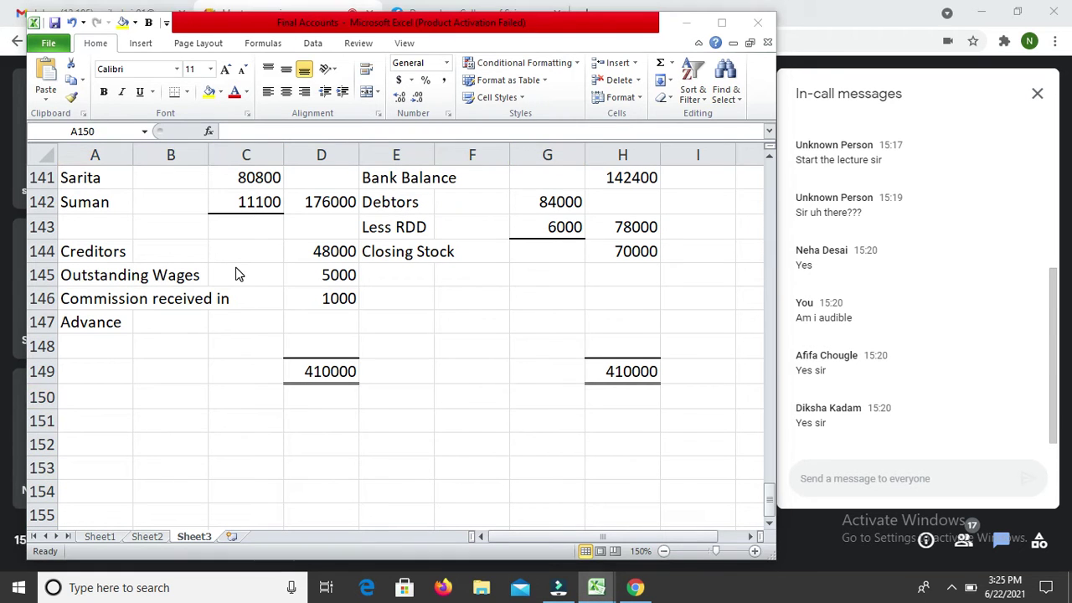
# Step: Enter the new attendee's full name in F54, replacing the wrong AutoComplete entry
pyautogui.hotkey('alt', 'Tab')
pyautogui.hotkey('alt', 'Tab')
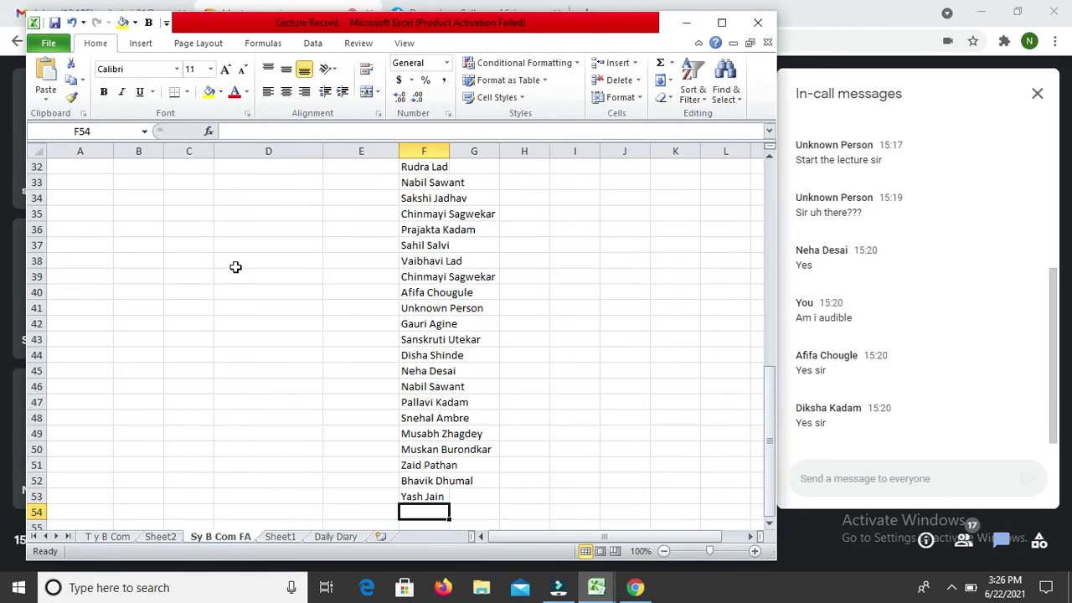
pyautogui.write('Na')
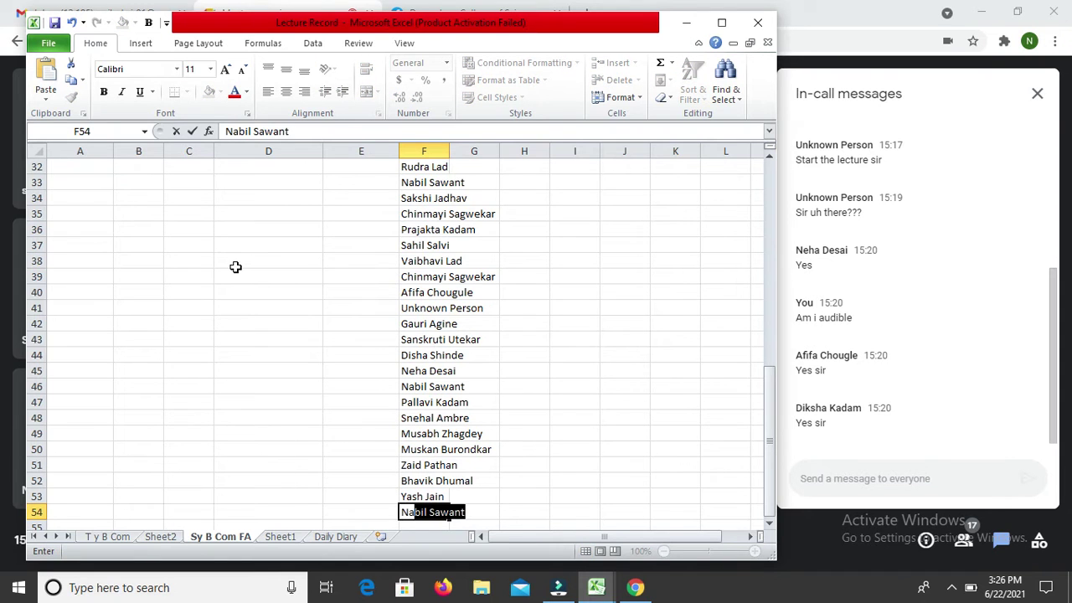
pyautogui.press('Return')
pyautogui.press('Up')
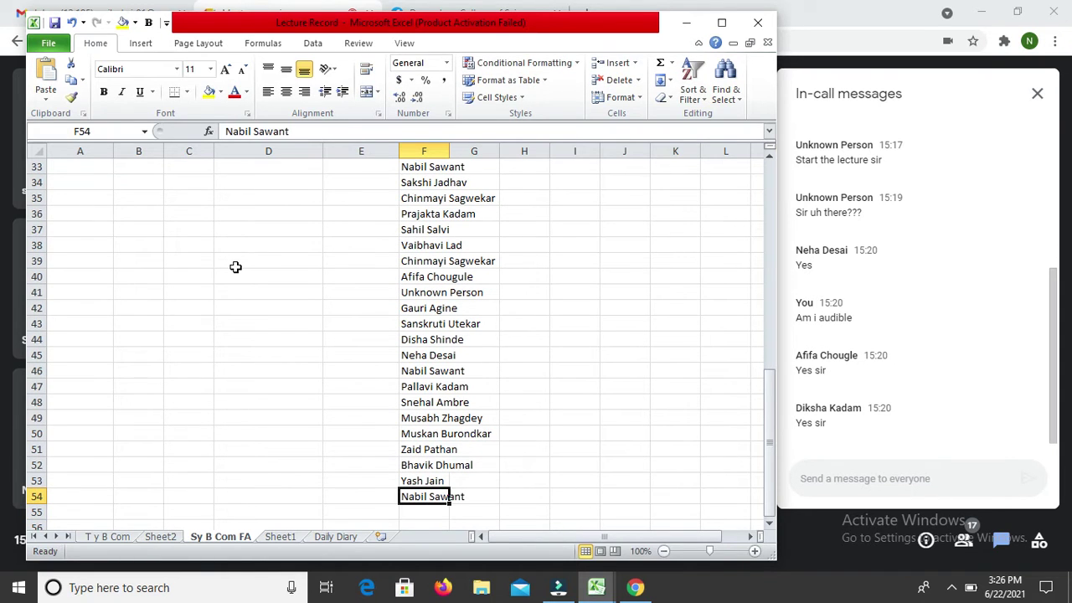
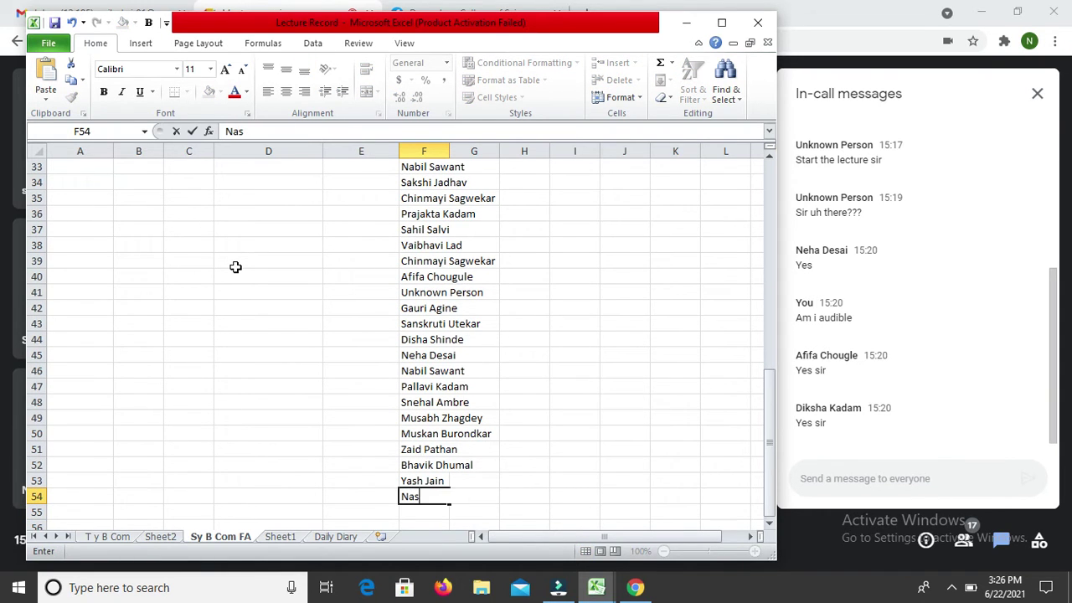
pyautogui.press('Return')
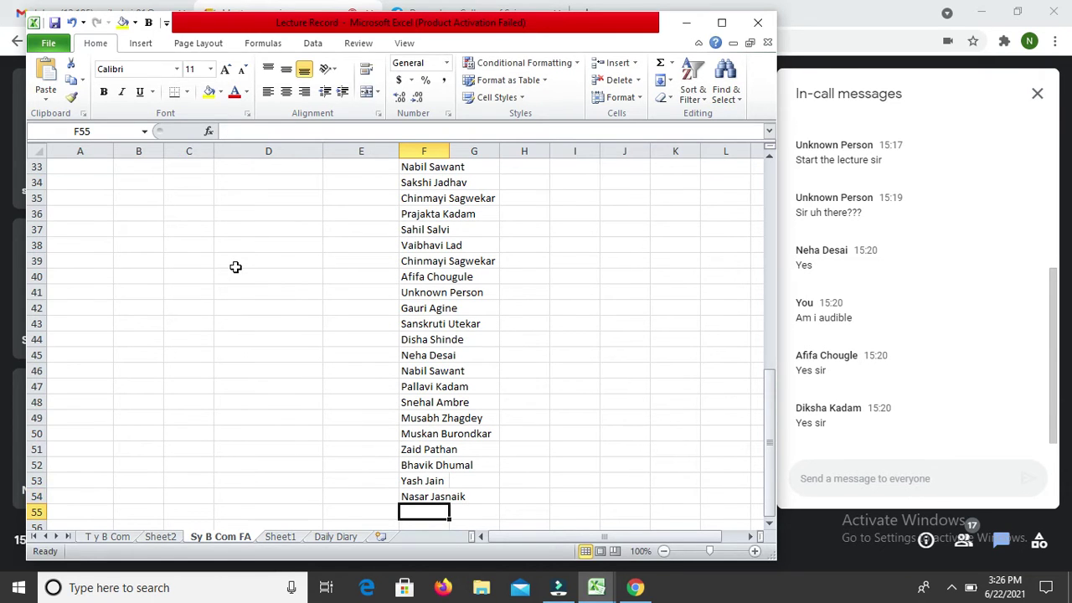
pyautogui.hotkey('alt', 'Tab')
# Step: Present the Microsoft Excel window to the call via Present now > A window
pyautogui.hotkey('alt', 'Tab')
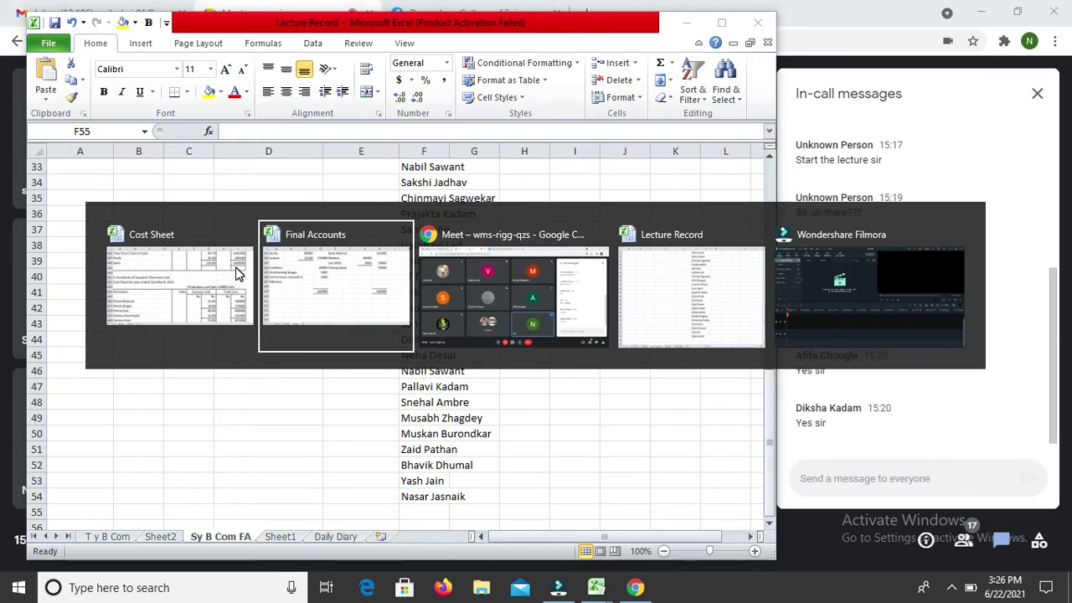
pyautogui.hotkey('alt', 'Tab')
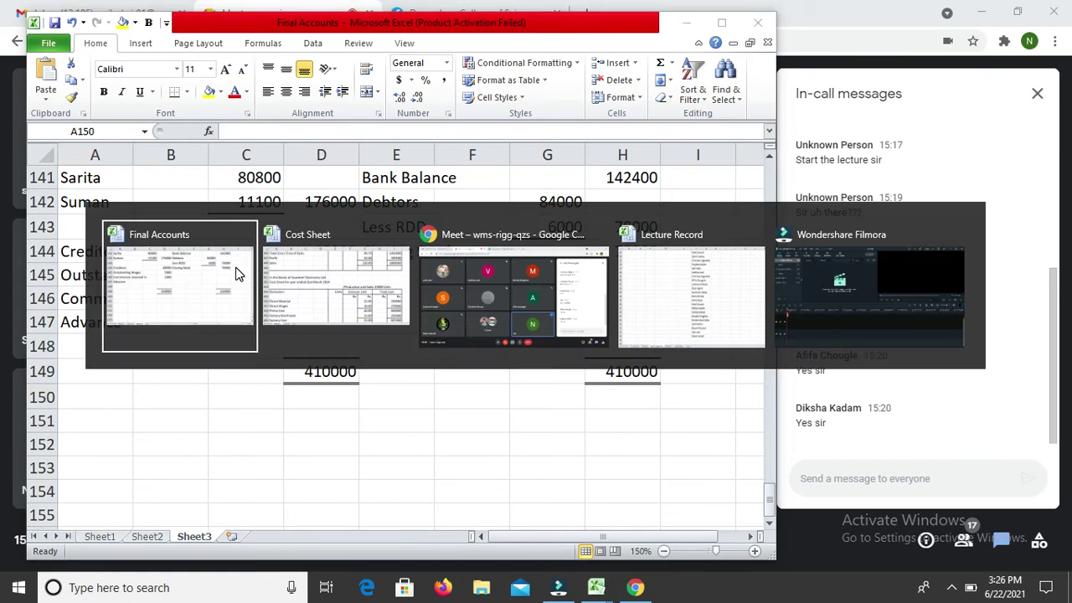
pyautogui.hotkey('alt', 'Tab')
pyautogui.hotkey('alt', 'Tab')
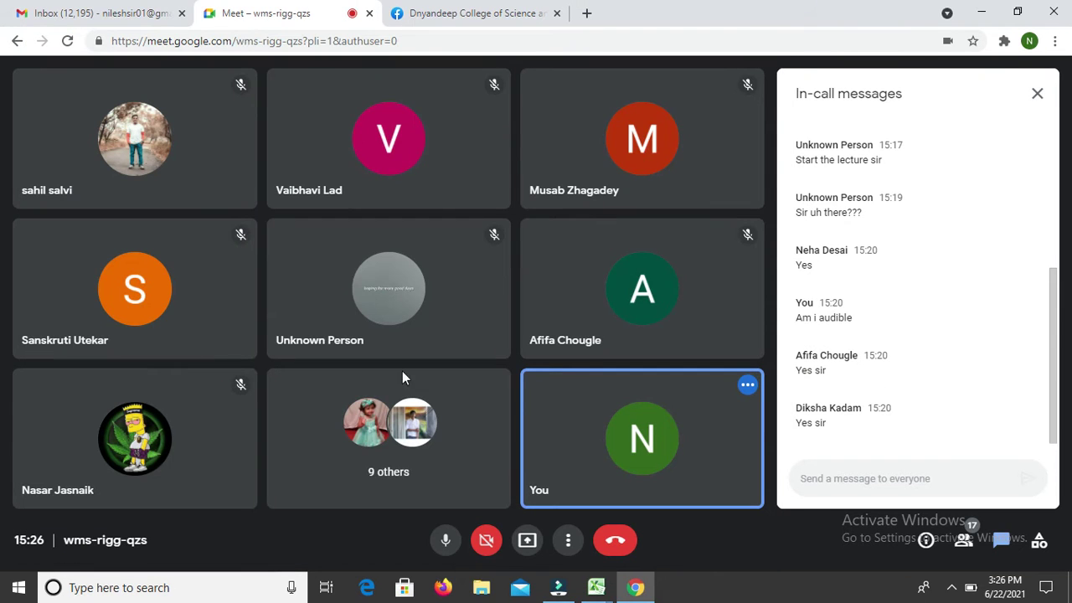
pyautogui.click(527, 541)
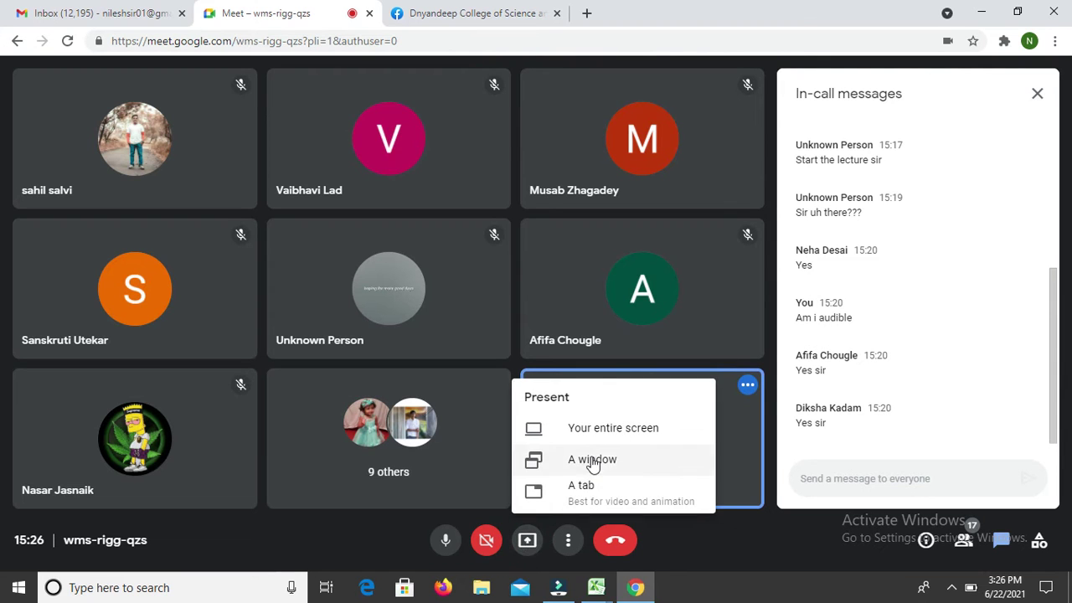
pyautogui.click(592, 461)
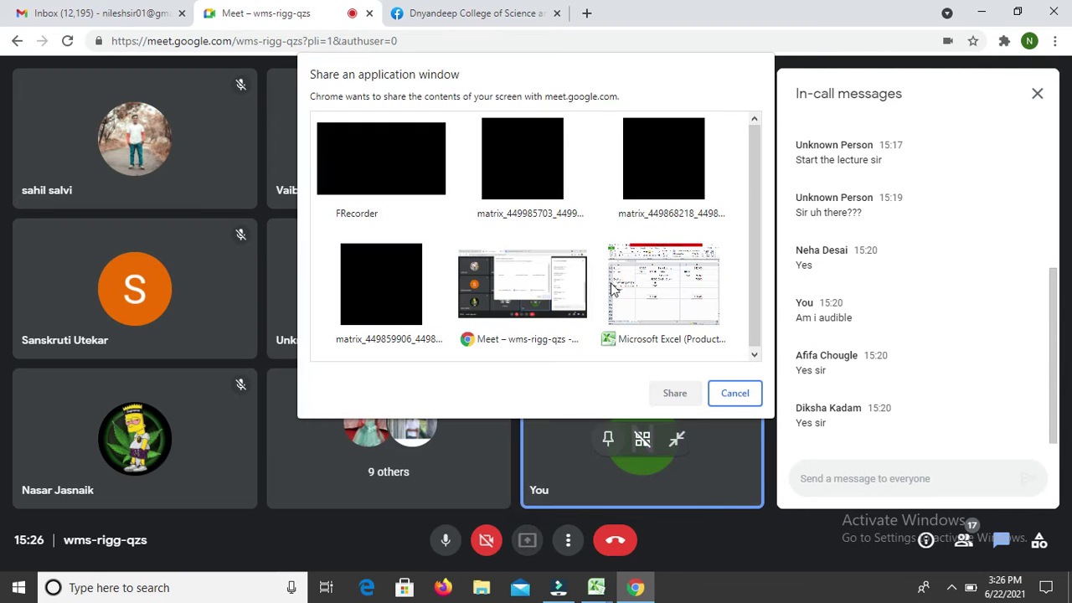
pyautogui.click(666, 287)
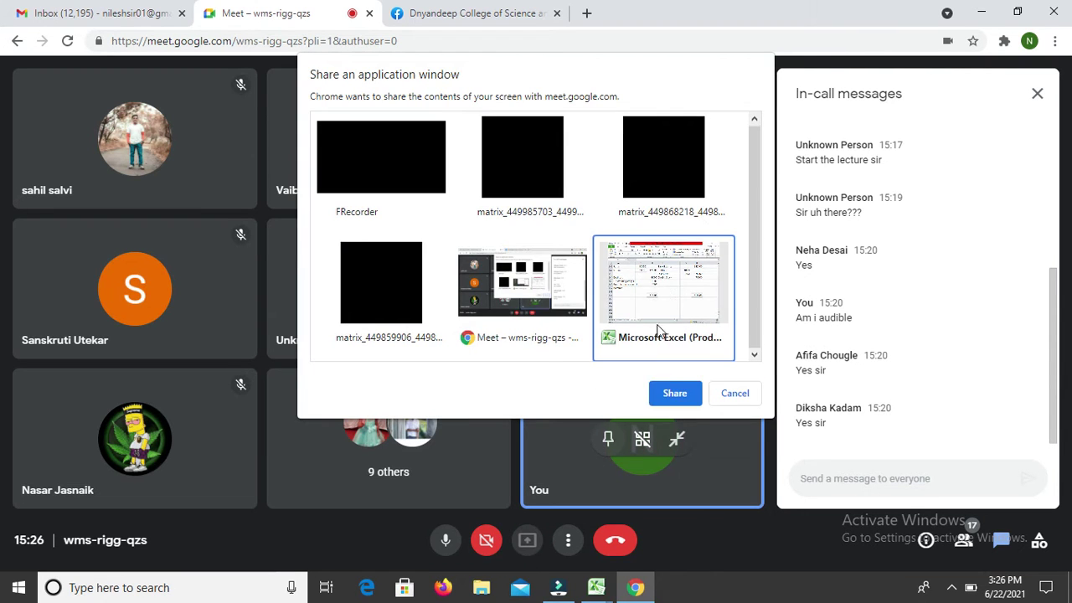
pyautogui.click(675, 394)
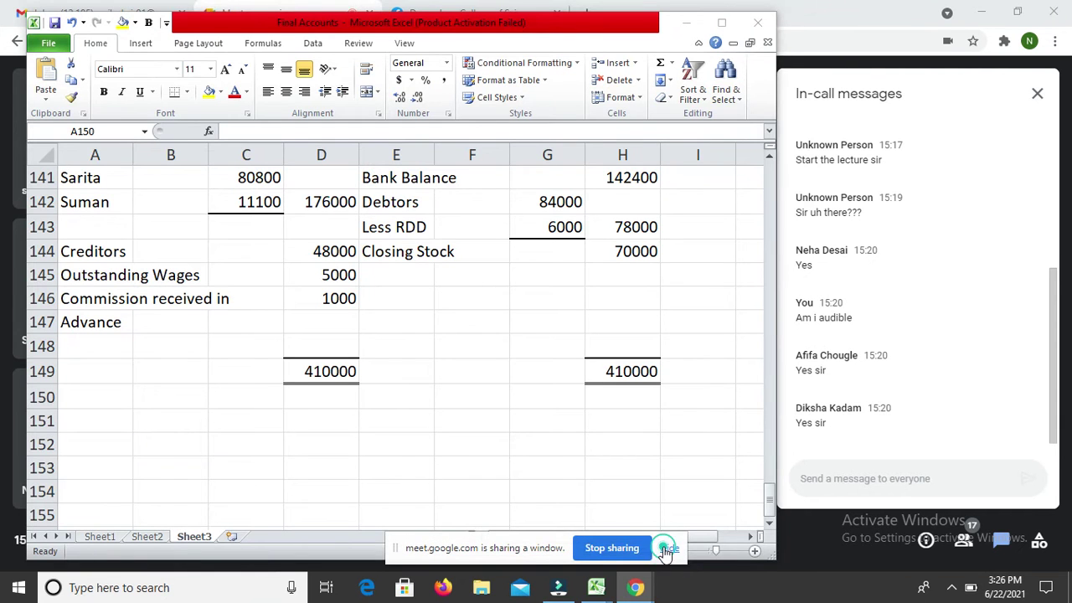
pyautogui.click(666, 549)
# Step: Dismiss the presenting notification and return to the Final Accounts workbook
pyautogui.hotkey('alt', 'Tab')
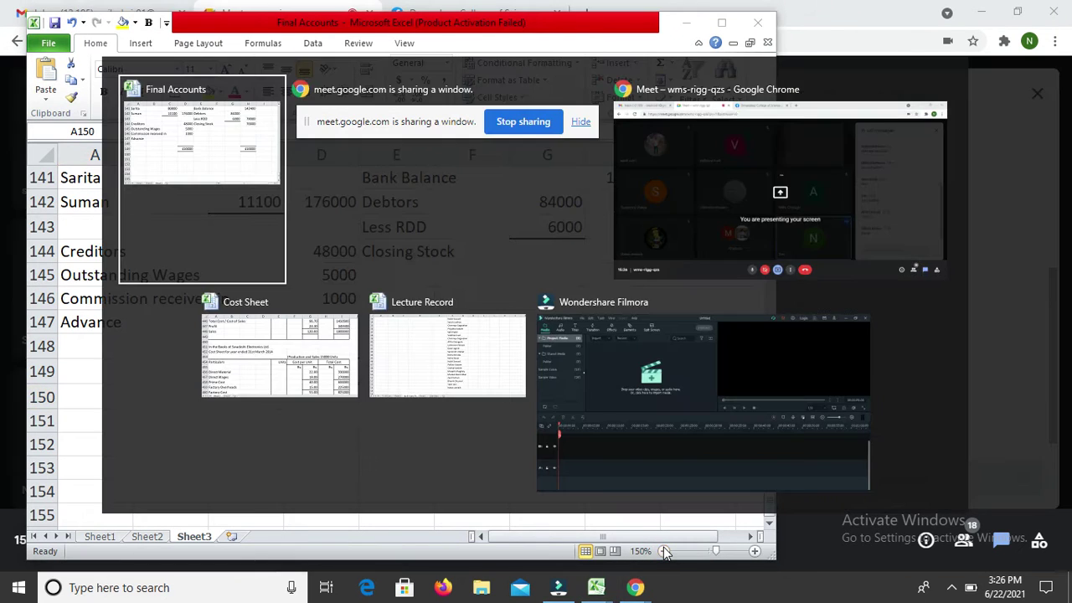
pyautogui.hotkey('alt', 'Tab')
pyautogui.hotkey('alt', 'Tab')
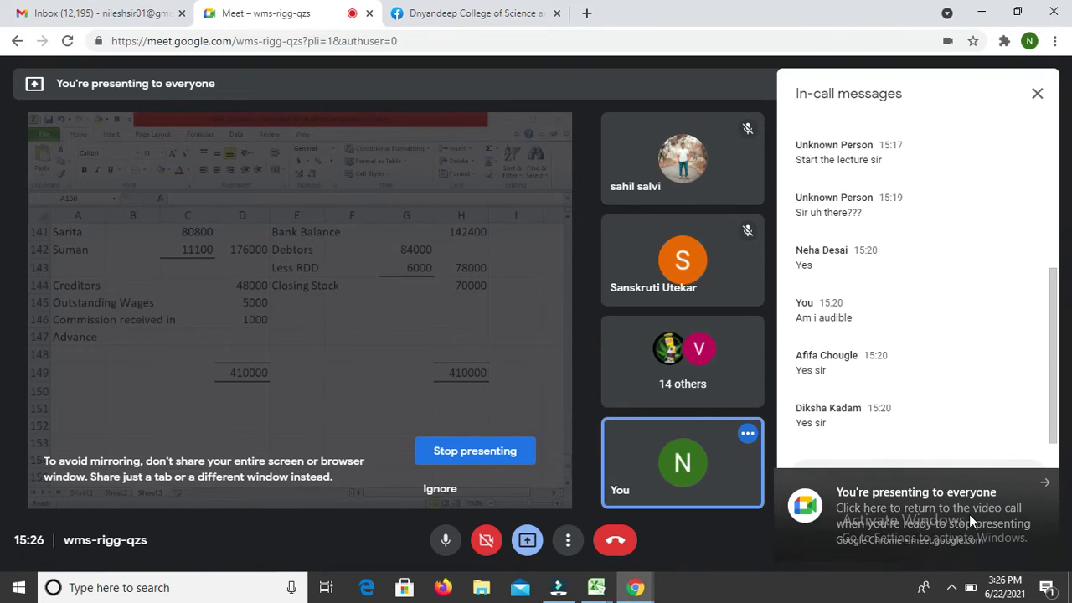
pyautogui.click(968, 513)
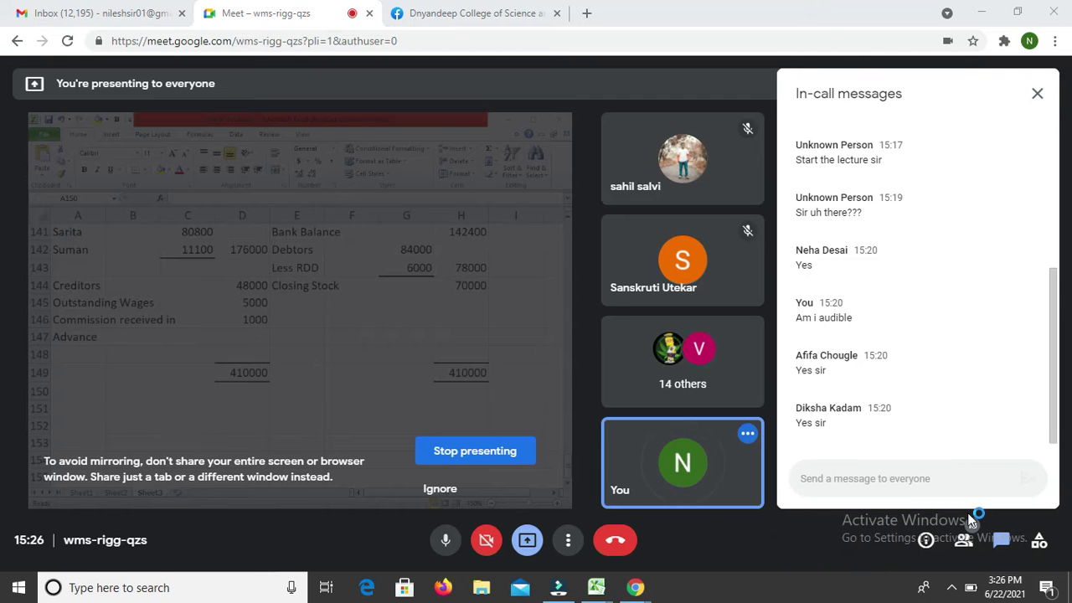
pyautogui.hotkey('alt', 'Tab')
pyautogui.hotkey('alt', 'Tab')
pyautogui.click(1015, 418)
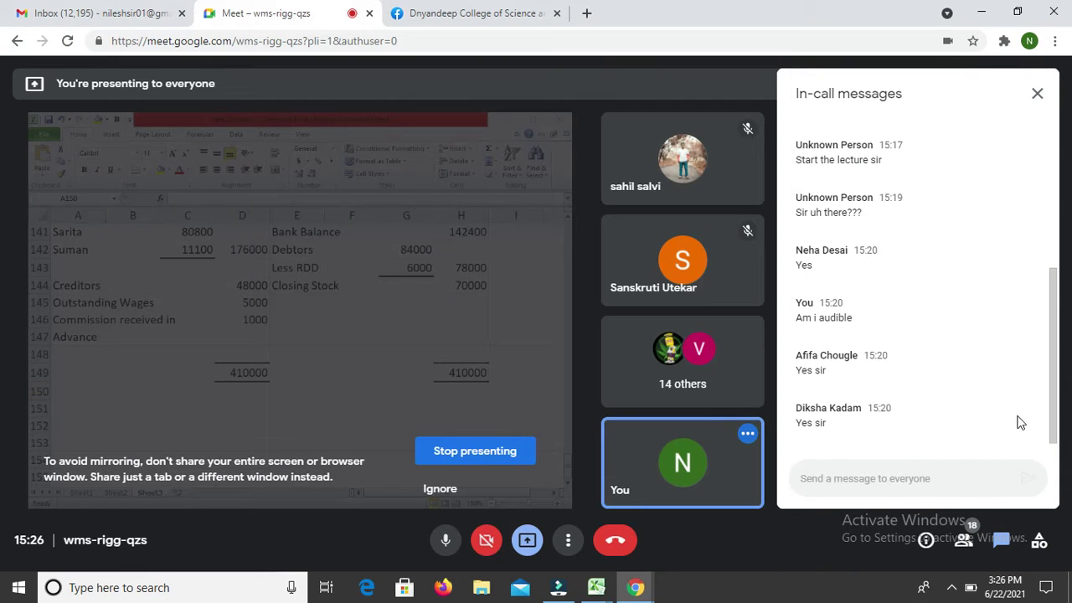
pyautogui.hotkey('alt', 'Tab')
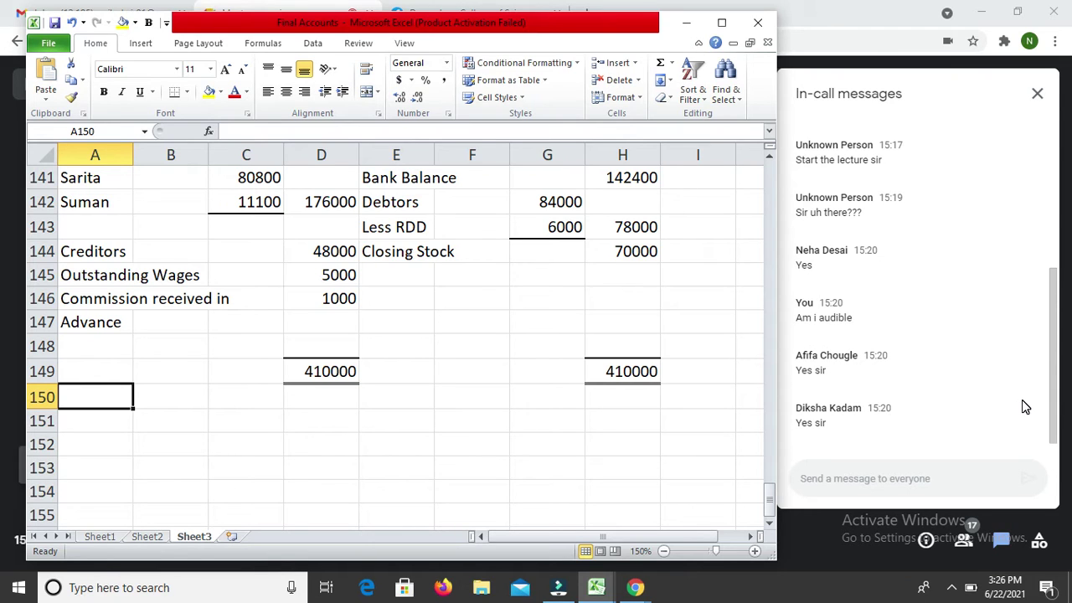
# Step: Copy the ILL-07 Trading account heading block and paste it below the Balance Sheet at A150
pyautogui.click(875, 483)
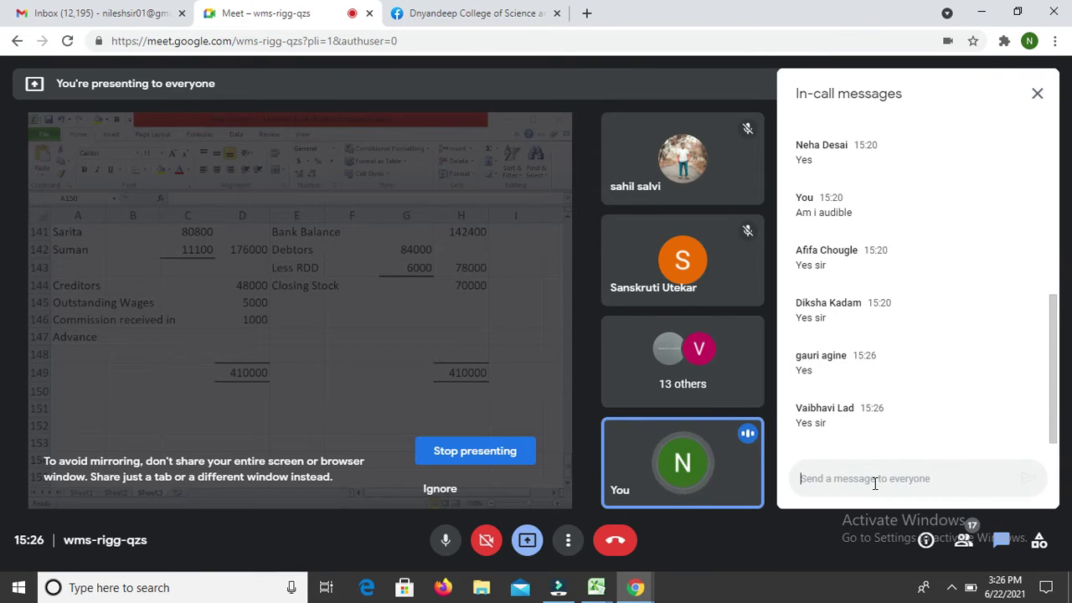
pyautogui.hotkey('alt', 'Tab')
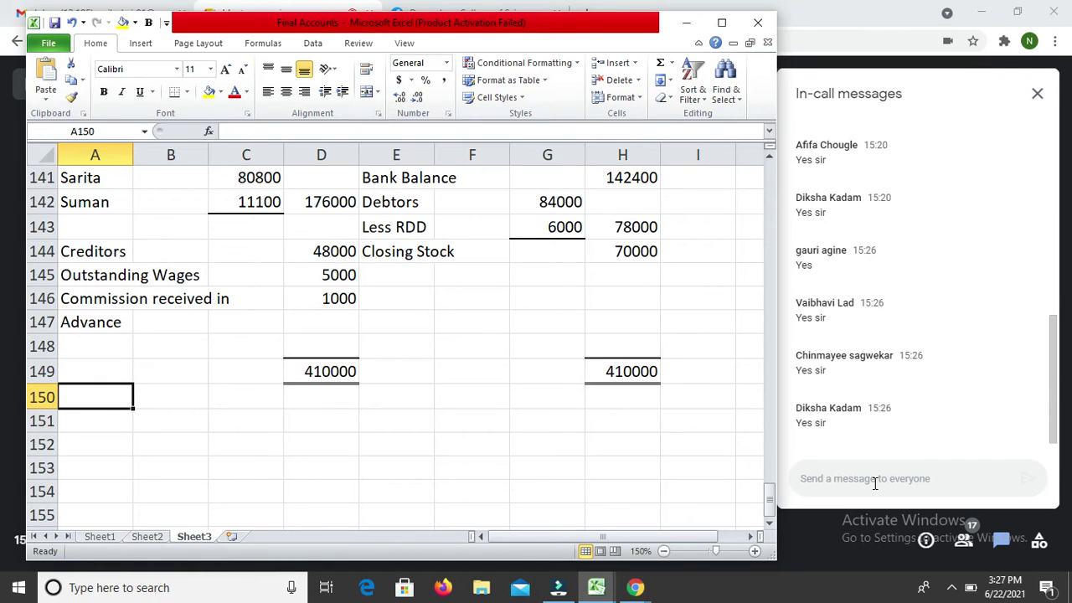
pyautogui.press('Up')
pyautogui.press('Up')
pyautogui.press('Up')
pyautogui.press('Up')
pyautogui.press('Up')
pyautogui.press('Up')
pyautogui.press('Up')
pyautogui.press('Up')
pyautogui.press('Up')
pyautogui.press('Up')
pyautogui.press('Up')
pyautogui.press('Up')
pyautogui.press('Up')
pyautogui.press('Up')
pyautogui.press('Up')
pyautogui.press('Up')
pyautogui.press('Up')
pyautogui.press('Up')
pyautogui.press('Up')
pyautogui.press('Up')
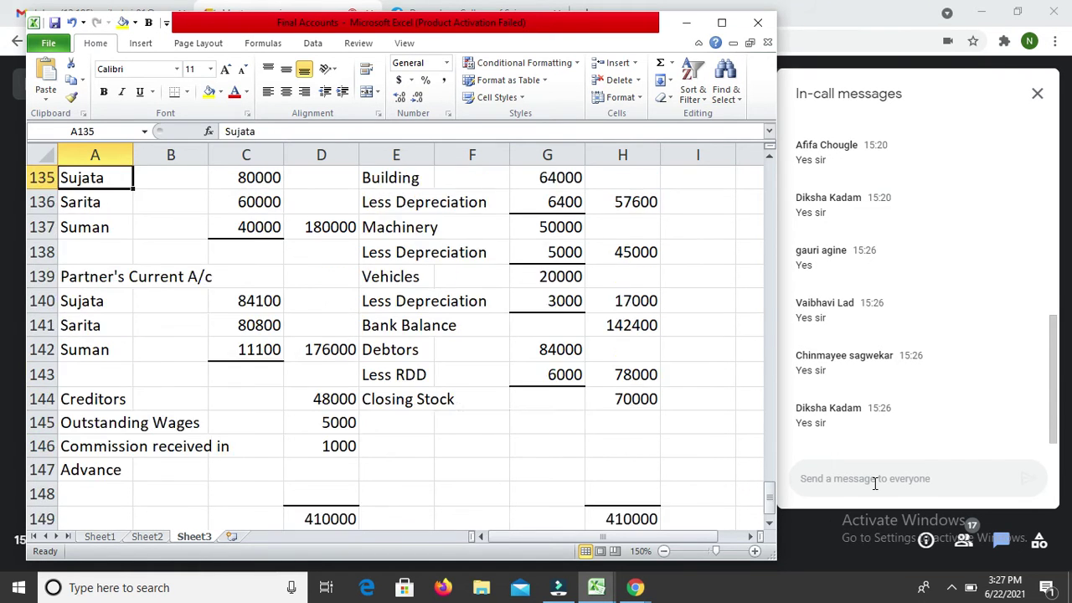
pyautogui.press('Up')
pyautogui.press('Up')
pyautogui.press('Up')
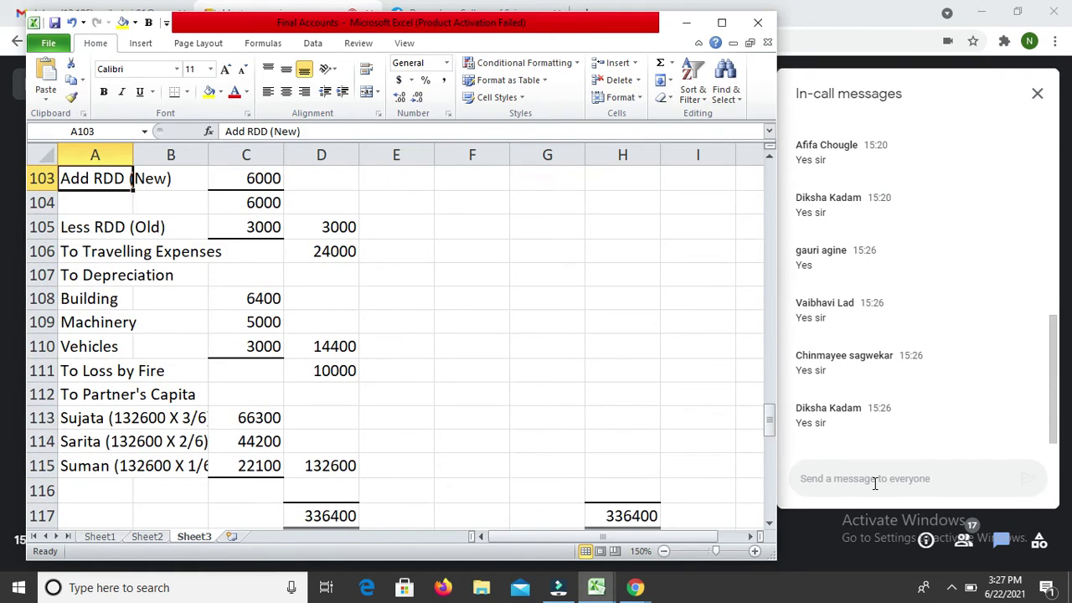
pyautogui.press('Up')
pyautogui.press('Up')
pyautogui.press('Up')
pyautogui.press('Up')
pyautogui.press('Up')
pyautogui.press('Up')
pyautogui.press('Up')
pyautogui.press('Up')
pyautogui.press('Up')
pyautogui.press('Up')
pyautogui.press('Up')
pyautogui.press('Up')
pyautogui.press('Up')
pyautogui.press('Up')
pyautogui.press('Up')
pyautogui.press('Up')
pyautogui.press('Up')
pyautogui.press('Up')
pyautogui.press('Up')
pyautogui.press('Up')
pyautogui.press('Down')
pyautogui.hotkey('shift', 'Right')
pyautogui.hotkey('shift', 'Right')
pyautogui.hotkey('shift', 'Right')
pyautogui.hotkey('shift', 'Right')
pyautogui.hotkey('shift', 'Right')
pyautogui.hotkey('shift', 'Right')
pyautogui.hotkey('shift', 'Right')
pyautogui.hotkey('shift', 'Down')
pyautogui.hotkey('shift', 'Down')
pyautogui.hotkey('shift', 'Down')
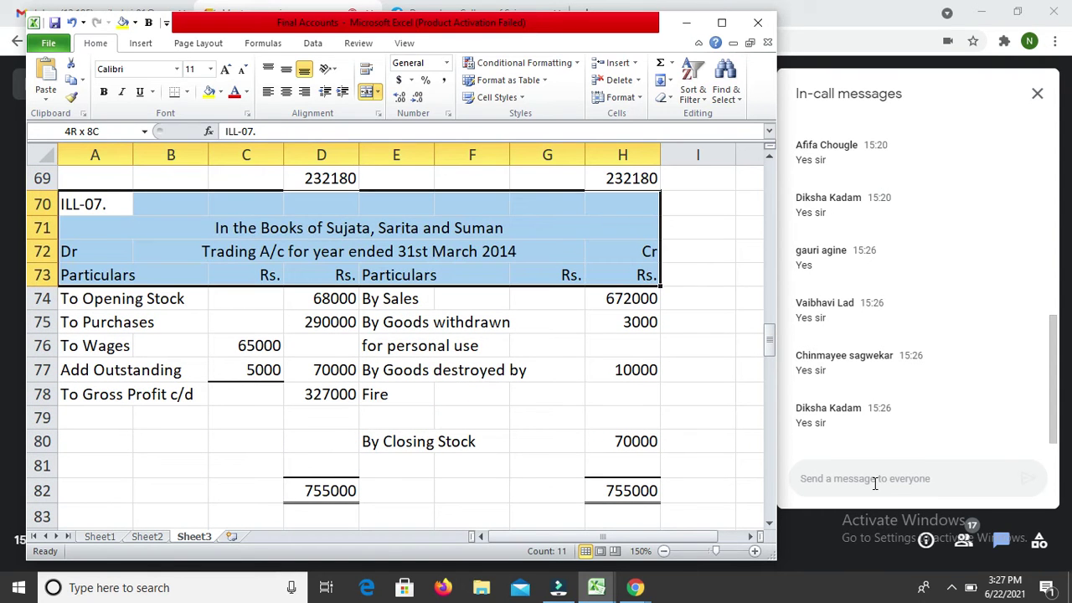
pyautogui.hotkey('ctrl', 'c')
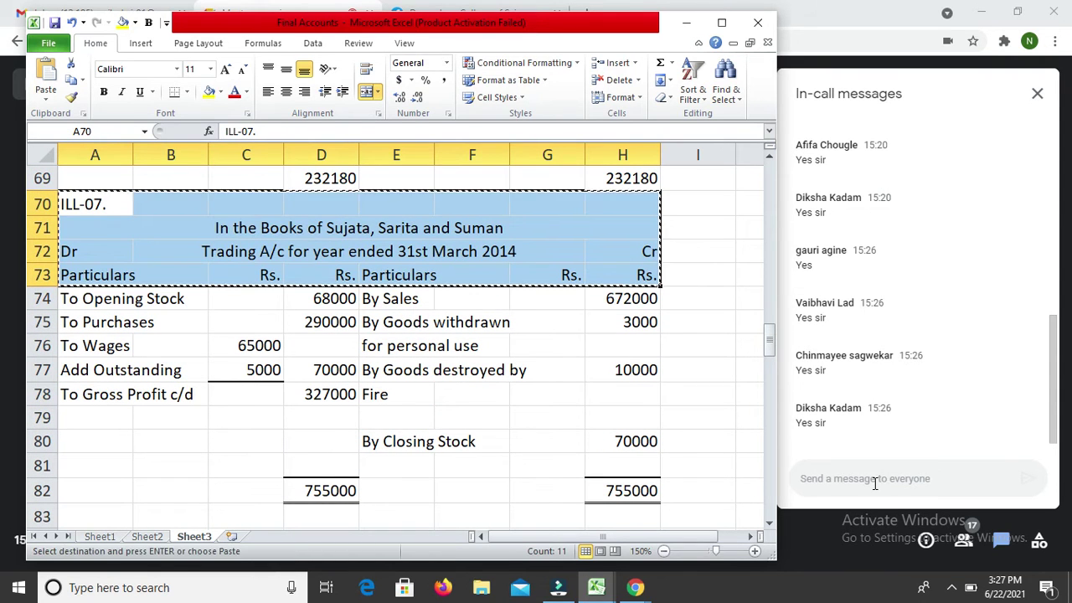
pyautogui.press('Down')
pyautogui.press('Down')
pyautogui.press('Down')
pyautogui.press('Down')
pyautogui.press('Down')
pyautogui.press('Down')
pyautogui.press('Down')
pyautogui.press('Down')
pyautogui.press('Down')
pyautogui.press('Down')
pyautogui.press('Down')
pyautogui.press('Down')
pyautogui.press('Down')
pyautogui.press('Down')
pyautogui.press('Down')
pyautogui.press('Down')
pyautogui.press('Down')
pyautogui.press('Down')
pyautogui.press('Down')
pyautogui.press('Down')
pyautogui.press('Down')
pyautogui.press('Down')
pyautogui.press('Down')
pyautogui.press('Down')
pyautogui.press('Down')
pyautogui.press('Down')
pyautogui.press('Down')
pyautogui.press('Down')
pyautogui.press('Down')
pyautogui.press('Down')
pyautogui.press('Down')
pyautogui.press('Down')
pyautogui.press('Down')
pyautogui.press('Down')
pyautogui.press('Down')
pyautogui.press('Down')
pyautogui.press('Down')
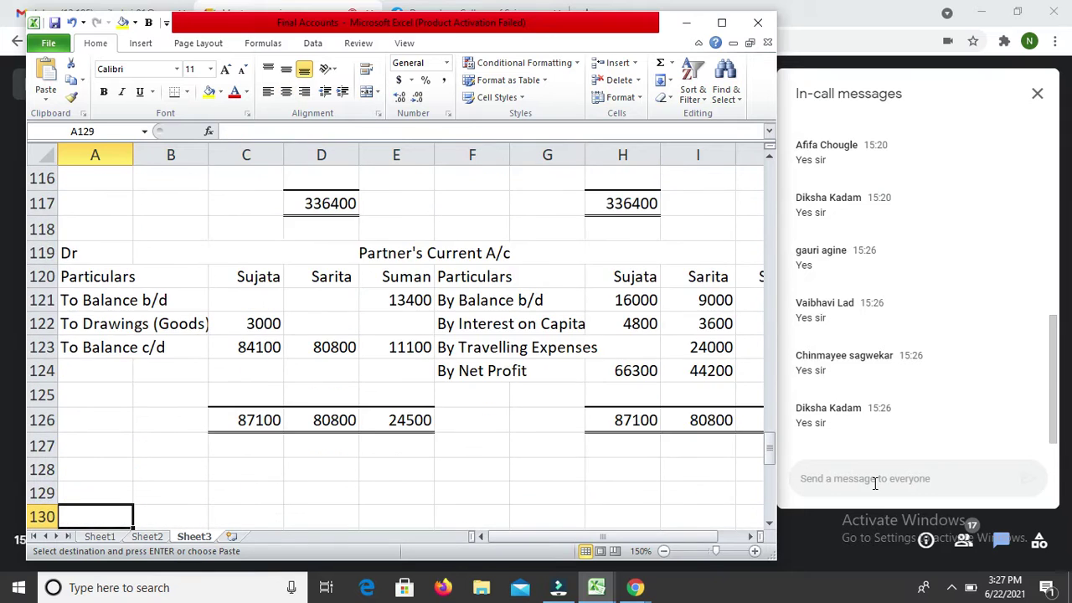
pyautogui.press('Down')
pyautogui.press('Down')
pyautogui.press('Down')
pyautogui.press('Down')
pyautogui.press('Down')
pyautogui.press('Down')
pyautogui.press('Down')
pyautogui.press('Down')
pyautogui.press('Down')
pyautogui.press('Down')
pyautogui.press('Down')
pyautogui.press('Down')
pyautogui.press('Down')
pyautogui.press('Down')
pyautogui.press('Down')
pyautogui.press('Up')
pyautogui.press('Up')
pyautogui.press('Up')
pyautogui.press('Up')
pyautogui.press('Up')
pyautogui.press('Up')
pyautogui.press('Up')
pyautogui.press('Up')
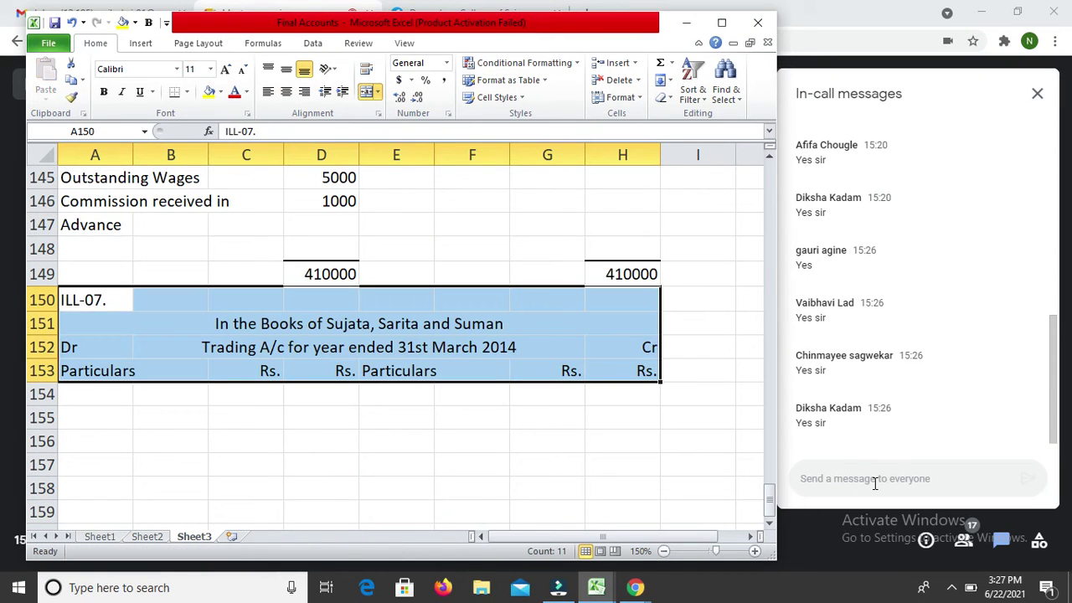
# Step: Renumber the pasted heading from ILL-07 to ILL-08
pyautogui.press('F2')
pyautogui.press('Left')
pyautogui.press('Left')
pyautogui.press('Left')
pyautogui.press('Right')
pyautogui.hotkey('shift', 'Right')
pyautogui.write('8')
pyautogui.press('Return')
# Step: Replace the partner names in the heading with Ram and Shyam
pyautogui.press('Left')
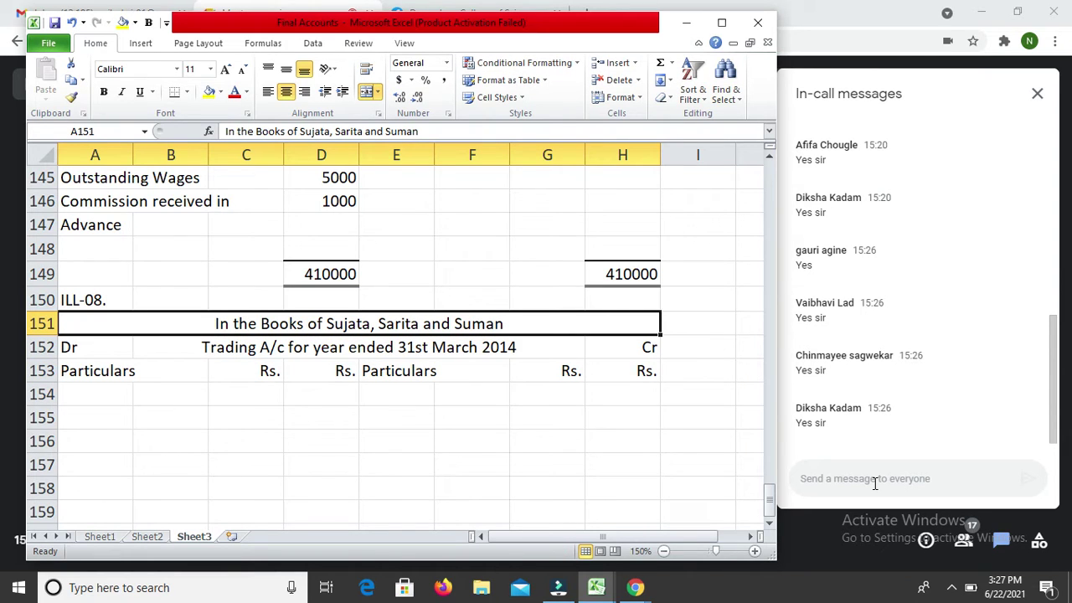
pyautogui.press('F2')
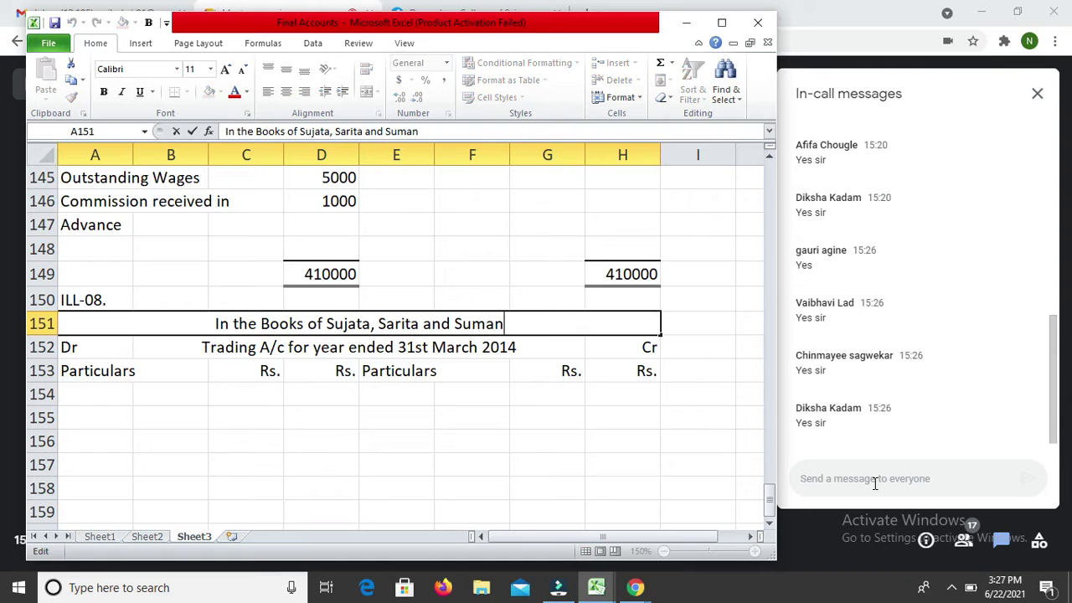
pyautogui.hotkey('shift', 'Left')
pyautogui.hotkey('shift', 'Left')
pyautogui.hotkey('shift', 'Left')
pyautogui.hotkey('shift', 'Left')
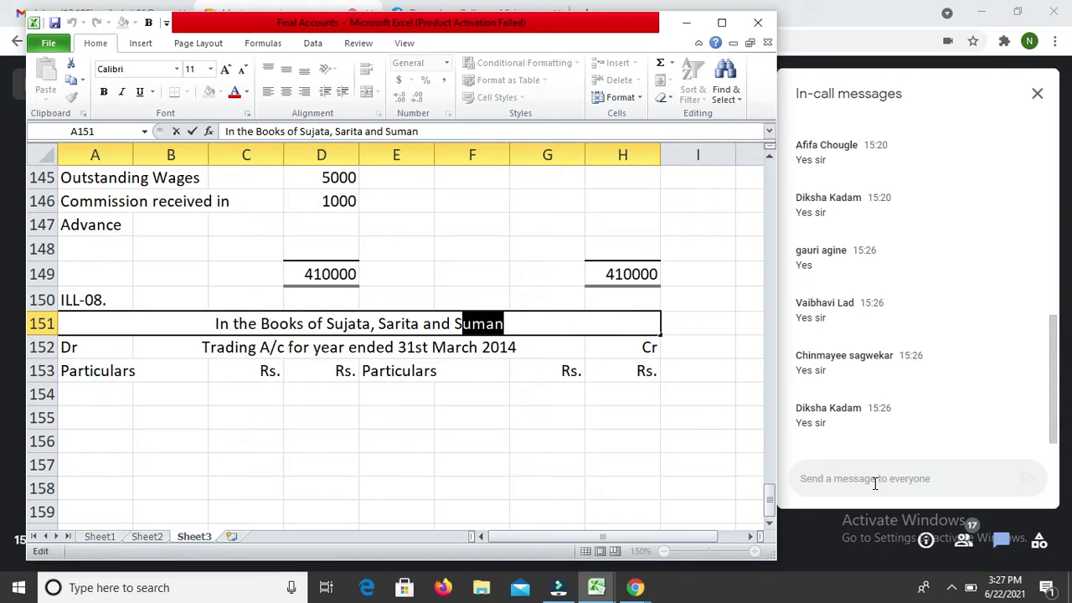
pyautogui.write('h')
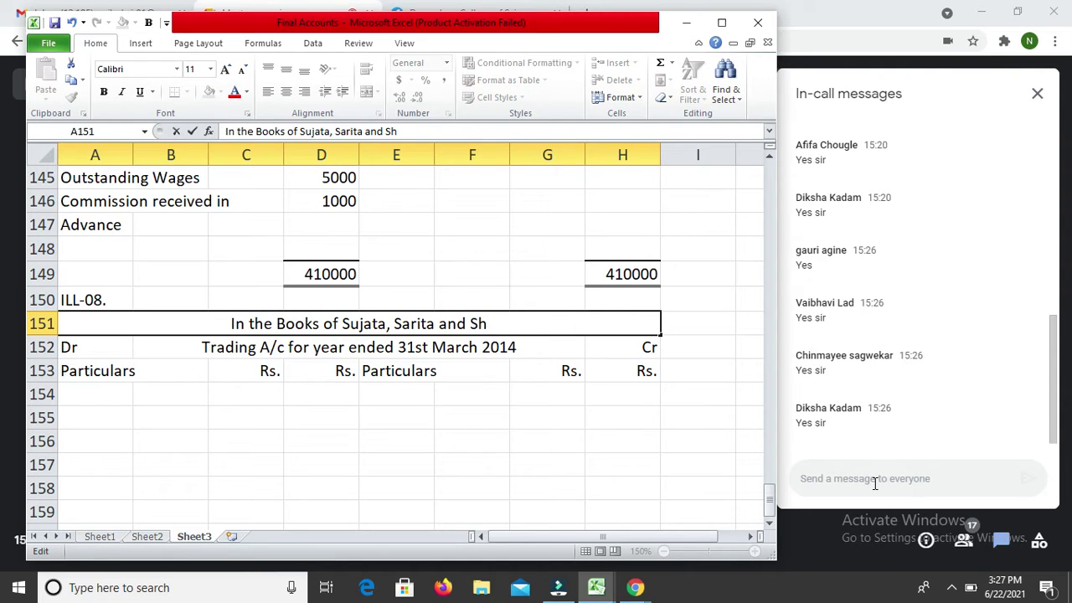
pyautogui.write('yan')
pyautogui.press('BackSpace')
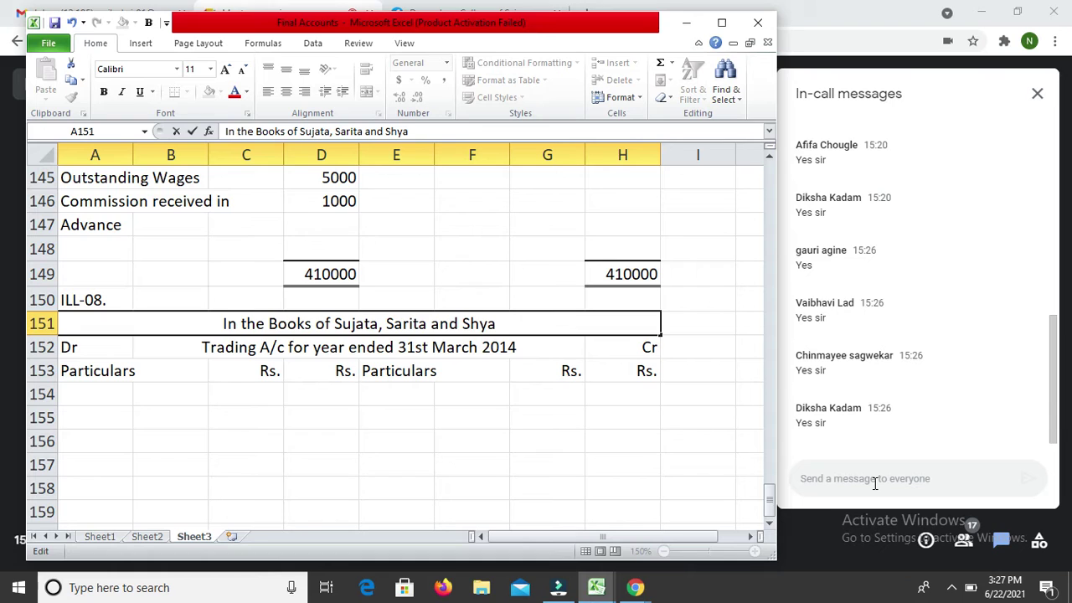
pyautogui.write('m')
pyautogui.press('Left')
pyautogui.press('Left')
pyautogui.press('Left')
pyautogui.press('Left')
pyautogui.press('Left')
pyautogui.press('Left')
pyautogui.press('Left')
pyautogui.press('Left')
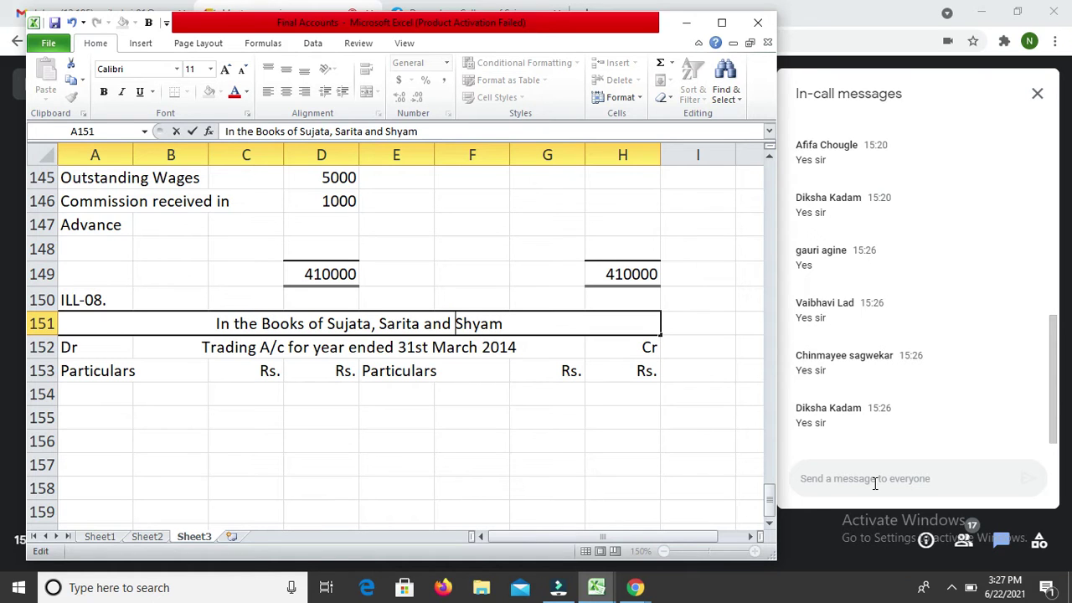
pyautogui.press('Left')
pyautogui.press('Left')
pyautogui.hotkey('shift', 'Left')
pyautogui.hotkey('shift', 'Left')
pyautogui.hotkey('shift', 'Left')
pyautogui.hotkey('shift', 'Left')
pyautogui.hotkey('shift', 'Left')
pyautogui.hotkey('shift', 'Left')
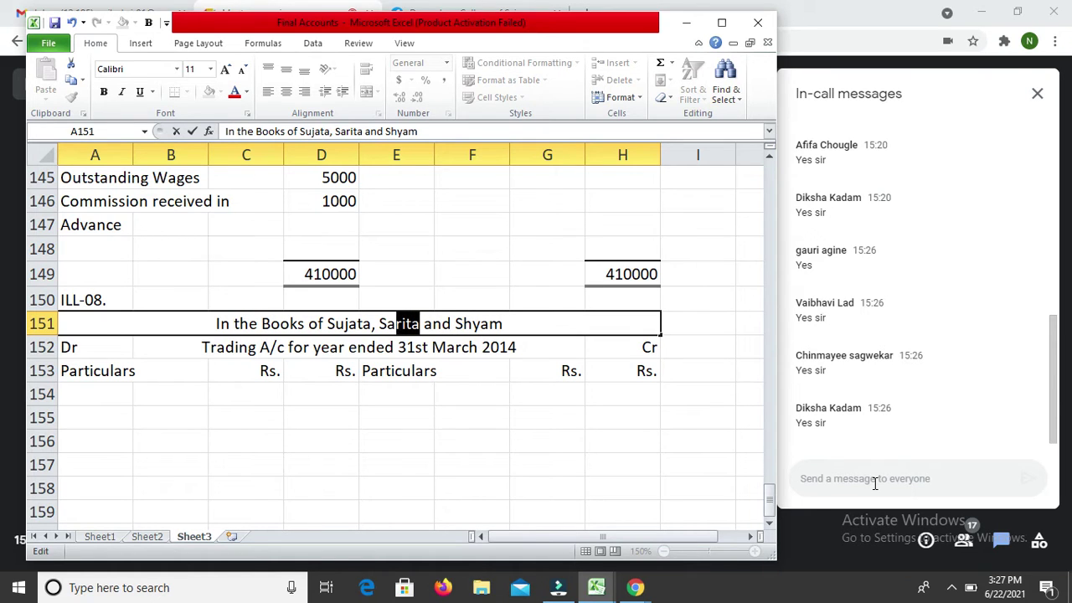
pyautogui.write('Ram')
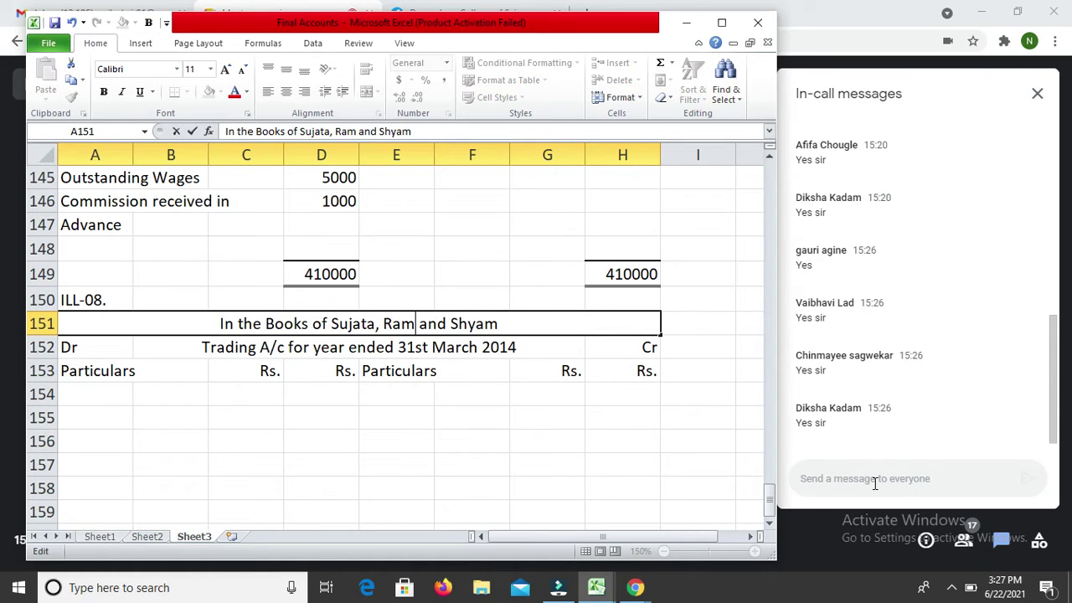
pyautogui.press('Return')
# Step: Change the Trading A/c title from March to 'year ended 31st December 2014'
pyautogui.press('Right')
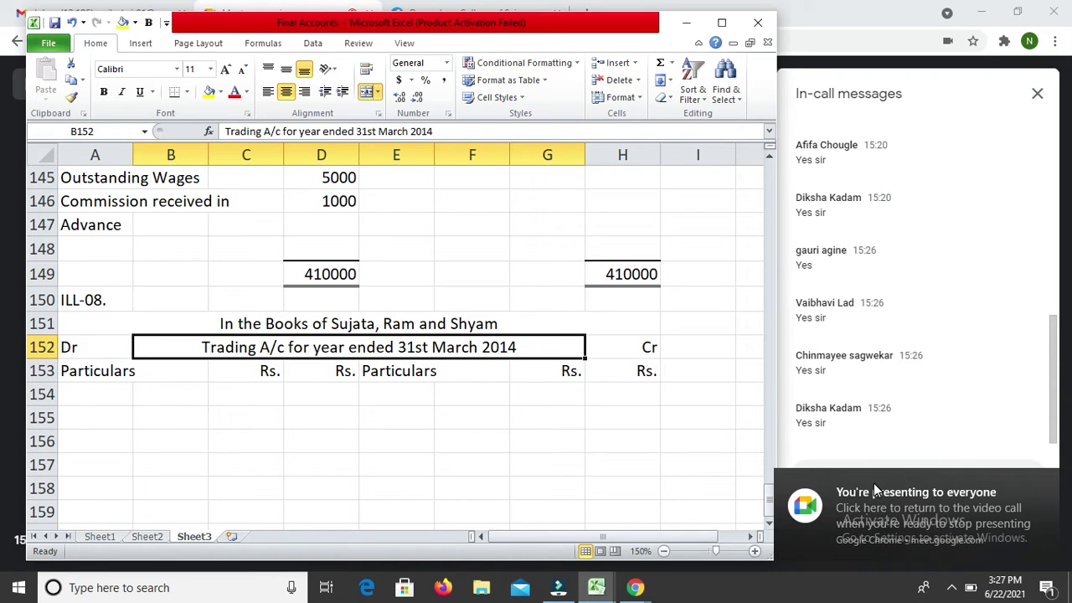
pyautogui.press('F2')
pyautogui.press('Left')
pyautogui.press('Left')
pyautogui.press('Left')
pyautogui.press('Left')
pyautogui.press('Left')
pyautogui.press('Left')
pyautogui.press('Left')
pyautogui.press('Left')
pyautogui.press('Left')
pyautogui.press('Left')
pyautogui.hotkey('shift', 'Right')
pyautogui.hotkey('shift', 'Right')
pyautogui.hotkey('shift', 'Right')
pyautogui.hotkey('shift', 'Right')
pyautogui.hotkey('shift', 'Right')
pyautogui.write('December')
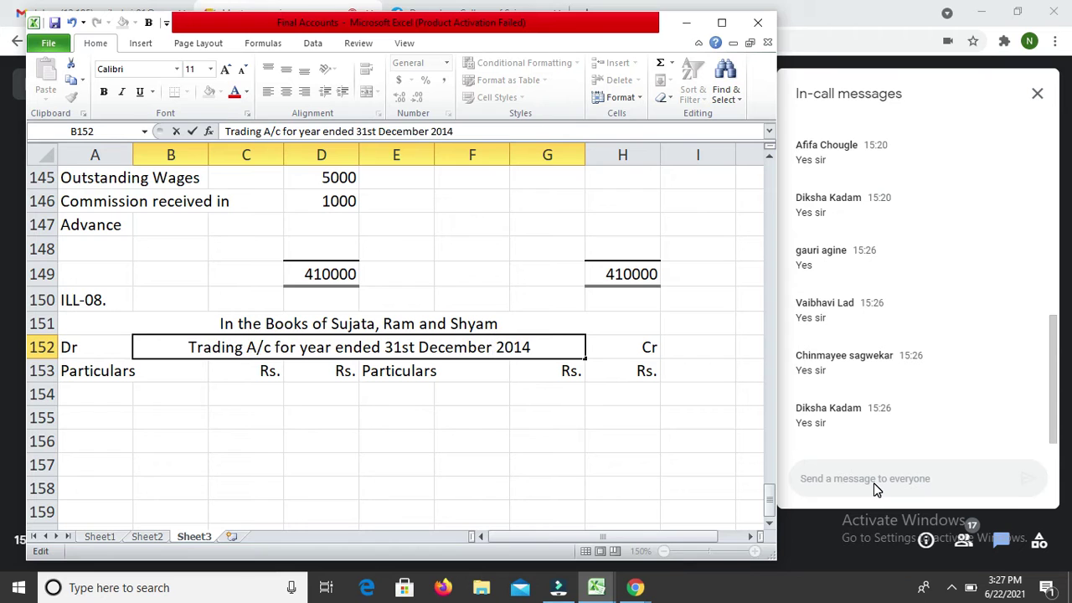
pyautogui.press('Return')
pyautogui.press('Up')
pyautogui.press('Left')
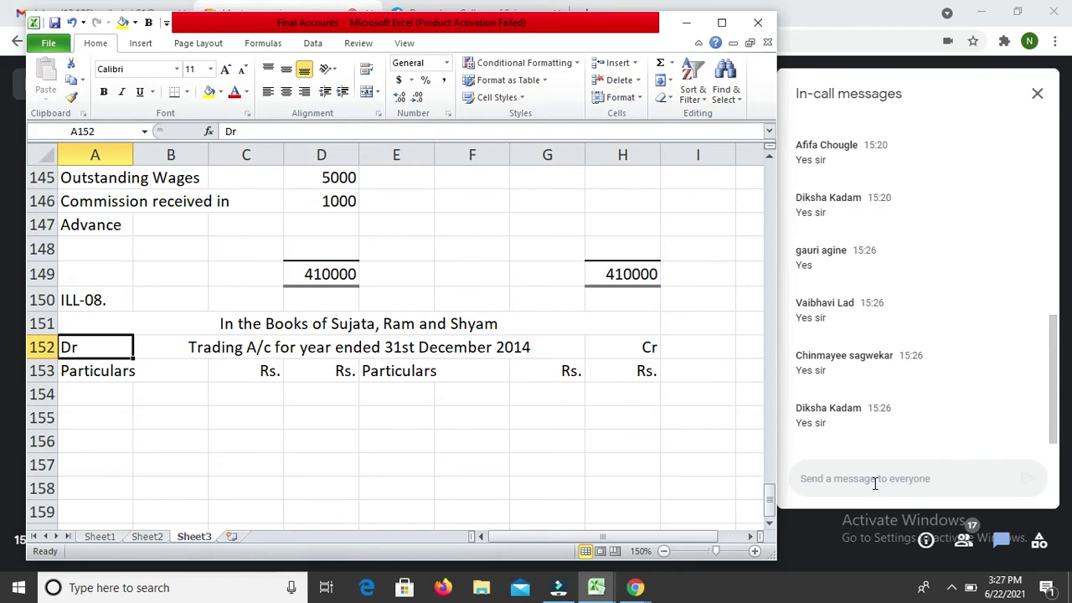
pyautogui.hotkey('shift', 'Down')
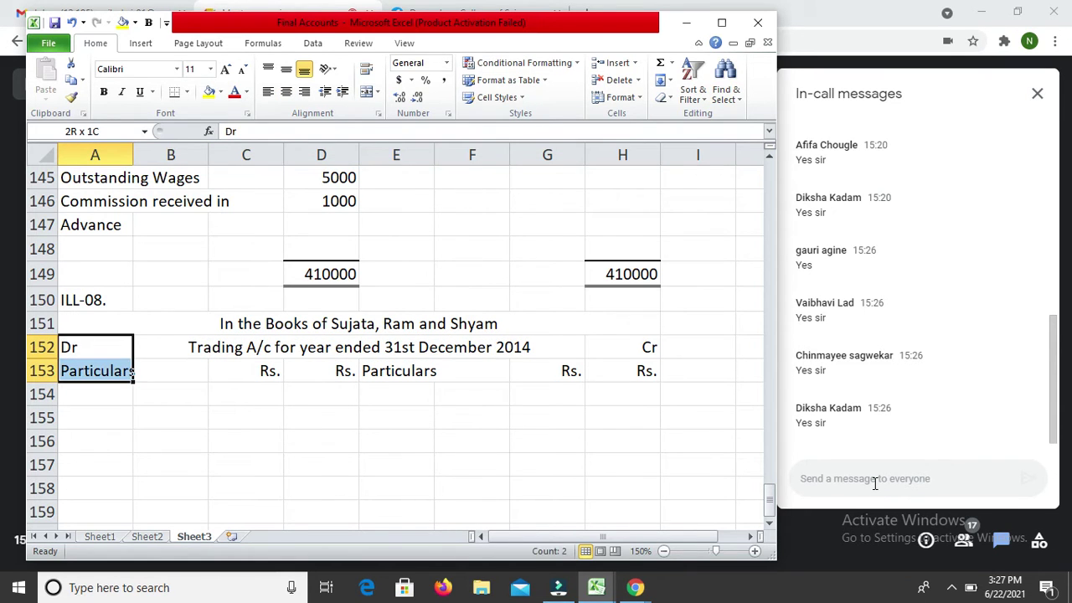
pyautogui.hotkey('shift', 'Right')
pyautogui.hotkey('shift', 'Right')
# Step: Copy the Trading account header rows A152:H153 and paste them at A170
pyautogui.hotkey('ctrl', 'c')
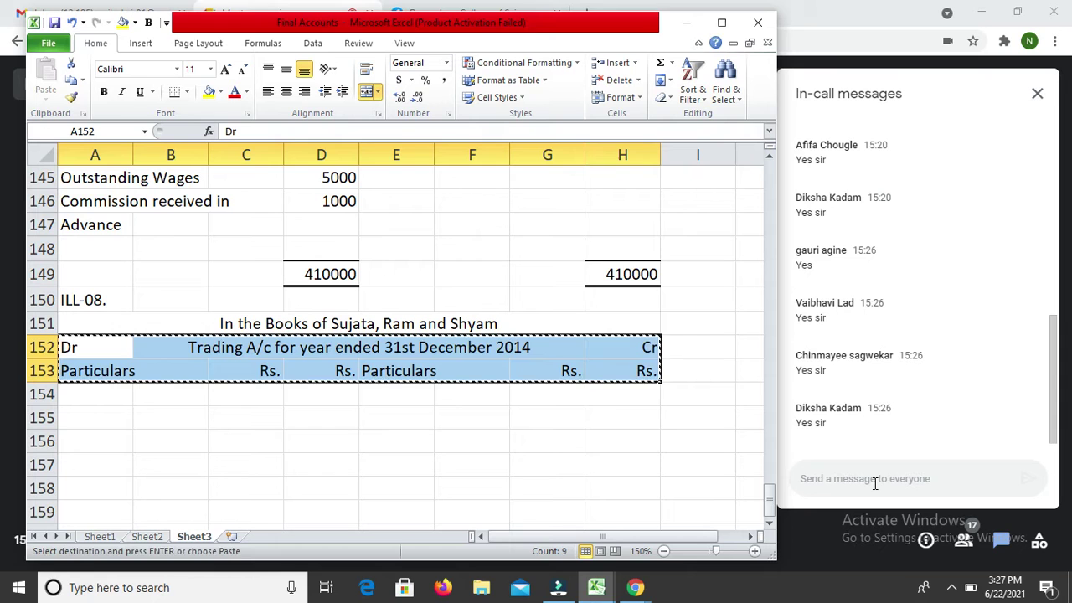
pyautogui.press('Down')
pyautogui.press('Down')
pyautogui.press('Down')
pyautogui.press('Down')
pyautogui.press('Down')
pyautogui.press('Down')
pyautogui.press('Down')
pyautogui.press('Down')
pyautogui.press('Down')
pyautogui.press('Down')
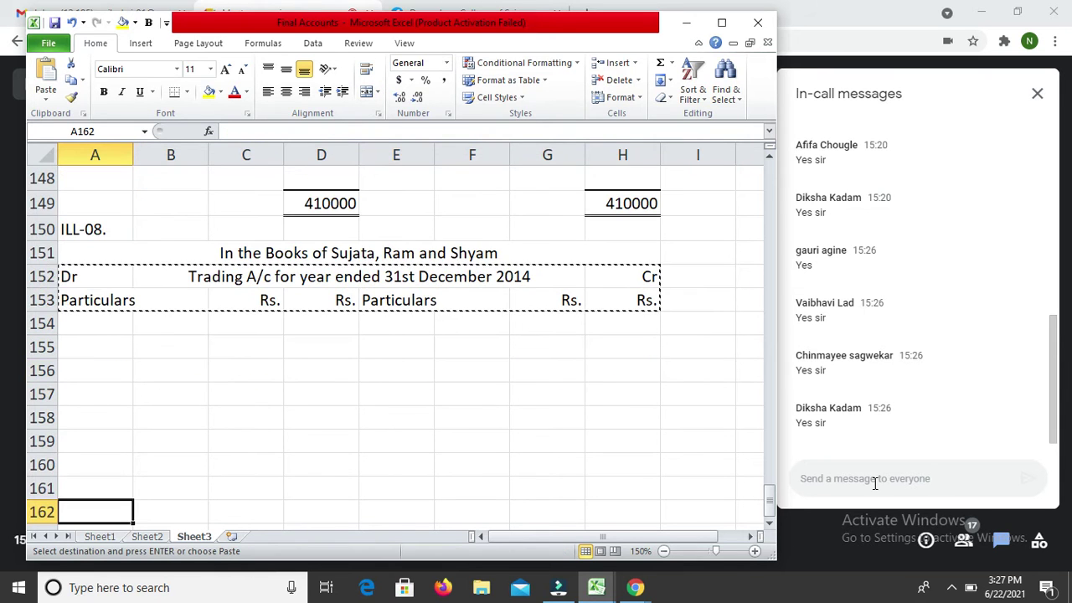
pyautogui.press('Down')
pyautogui.press('Down')
pyautogui.press('Down')
pyautogui.press('Down')
pyautogui.press('Down')
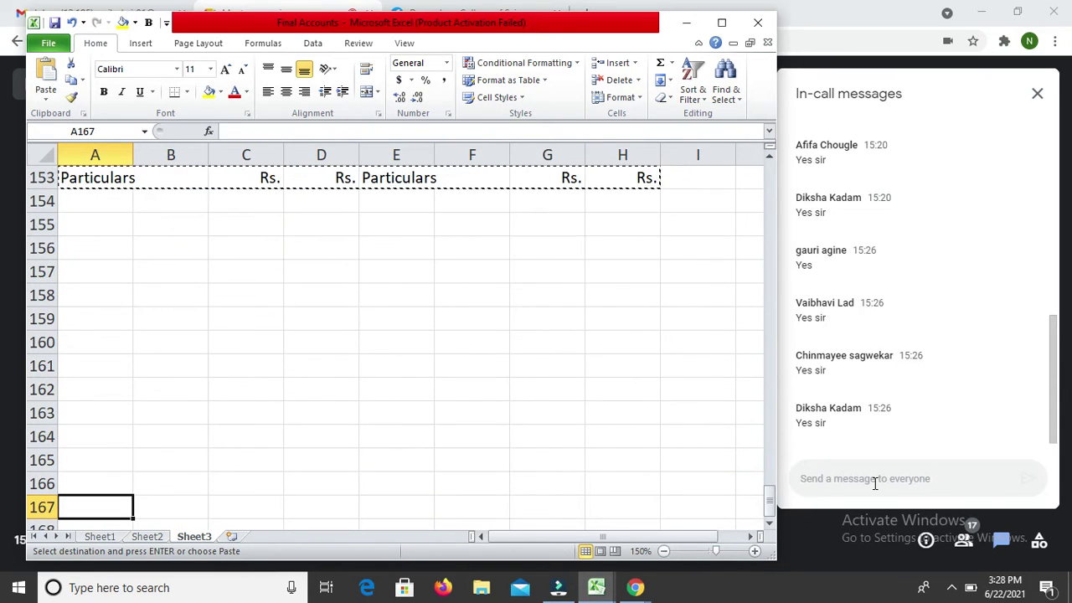
pyautogui.press('Down')
pyautogui.press('Down')
pyautogui.press('Down')
pyautogui.press('Return')
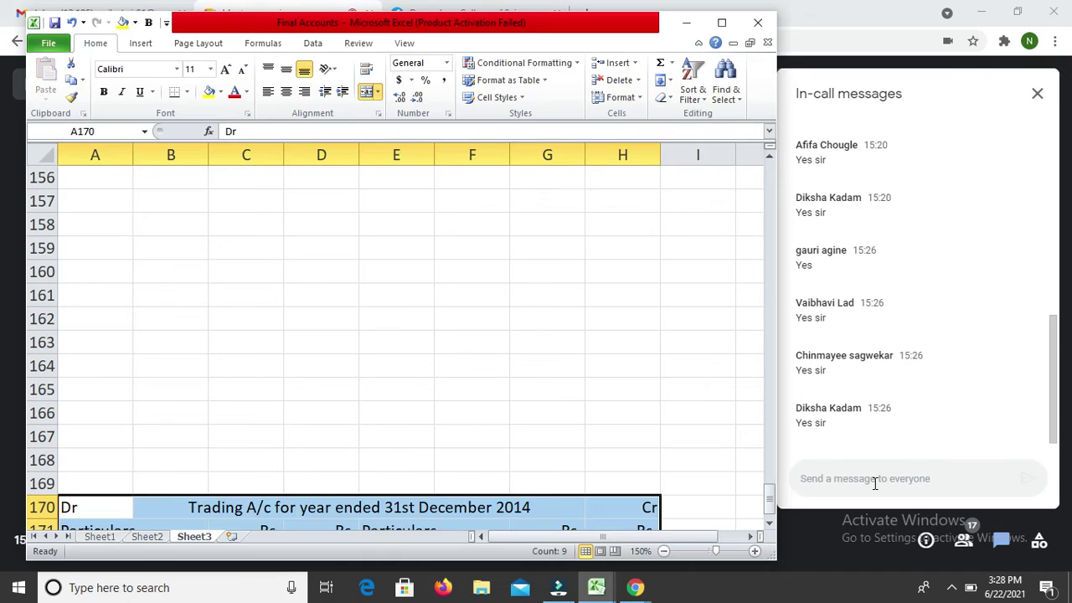
# Step: Retitle the pasted header 'Profit & Loss A/c for year ended 31st December 2014'
pyautogui.press('Right')
pyautogui.press('Left')
pyautogui.press('Right')
pyautogui.press('F2')
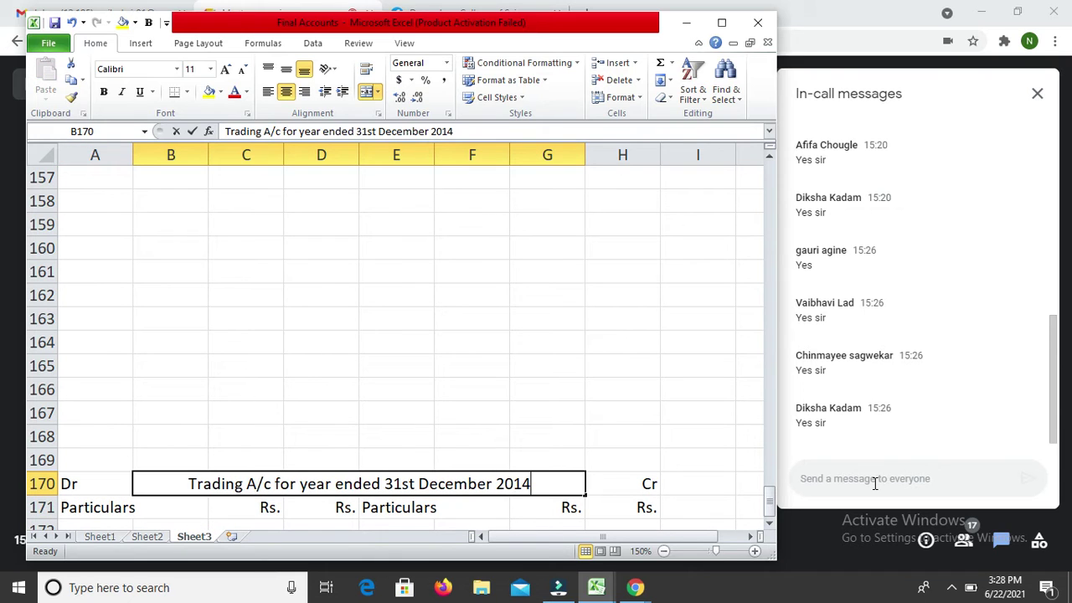
pyautogui.press('Left')
pyautogui.press('Left')
pyautogui.press('Left')
pyautogui.press('Left')
pyautogui.press('Left')
pyautogui.press('Left')
pyautogui.press('Left')
pyautogui.press('Left')
pyautogui.press('Left')
pyautogui.press('Left')
pyautogui.press('Left')
pyautogui.press('Left')
pyautogui.press('Left')
pyautogui.press('Left')
pyautogui.press('Left')
pyautogui.press('Left')
pyautogui.press('Left')
pyautogui.press('Left')
pyautogui.press('Left')
pyautogui.press('Left')
pyautogui.press('Home')
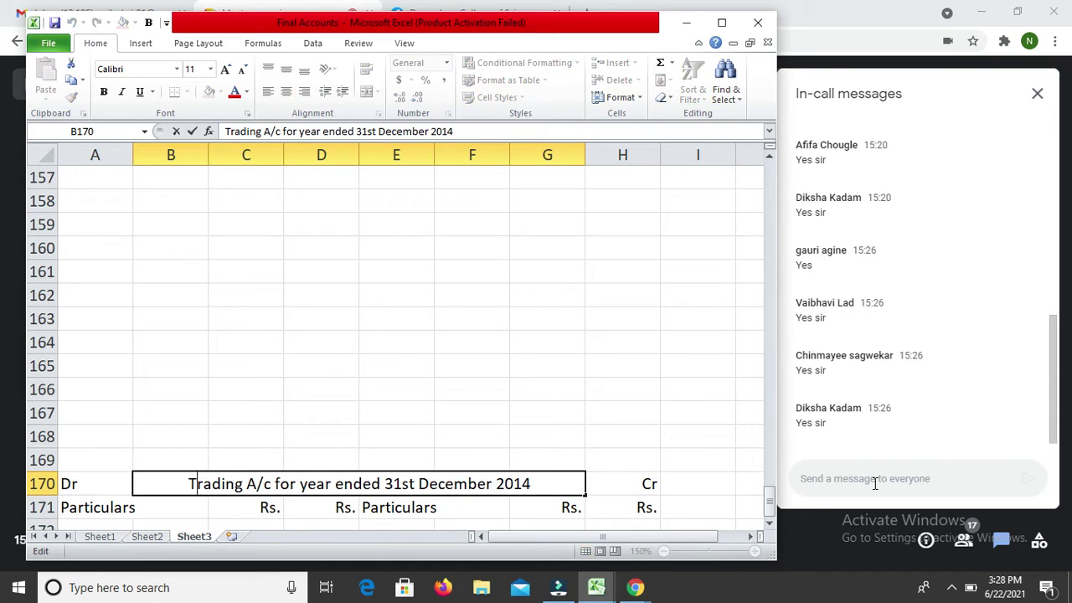
pyautogui.hotkey('shift', 'Right')
pyautogui.hotkey('shift', 'Right')
pyautogui.hotkey('shift', 'Right')
pyautogui.hotkey('shift', 'Right')
pyautogui.hotkey('shift', 'Right')
pyautogui.hotkey('shift', 'Right')
pyautogui.hotkey('shift', 'Right')
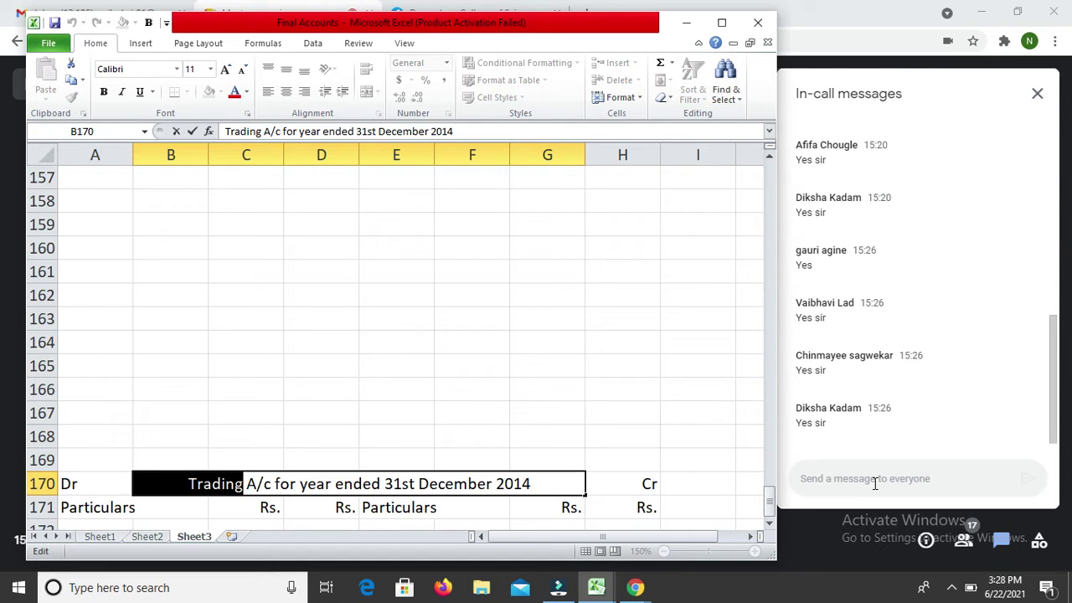
pyautogui.write('Pr')
pyautogui.write('ofit ')
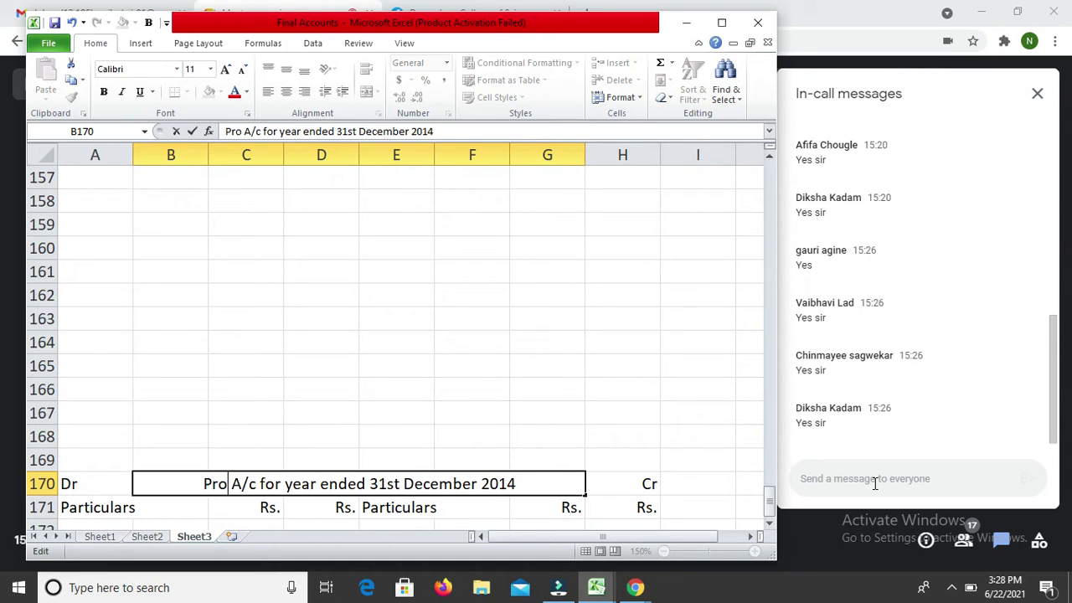
pyautogui.write('& Loss')
pyautogui.press('Return')
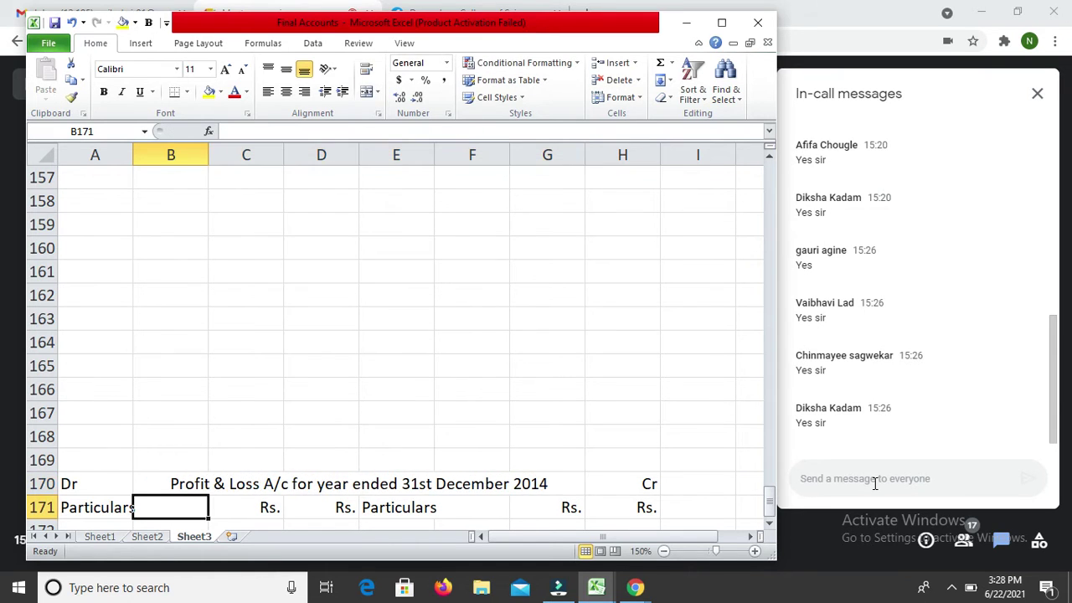
pyautogui.press('Up')
pyautogui.press('Left')
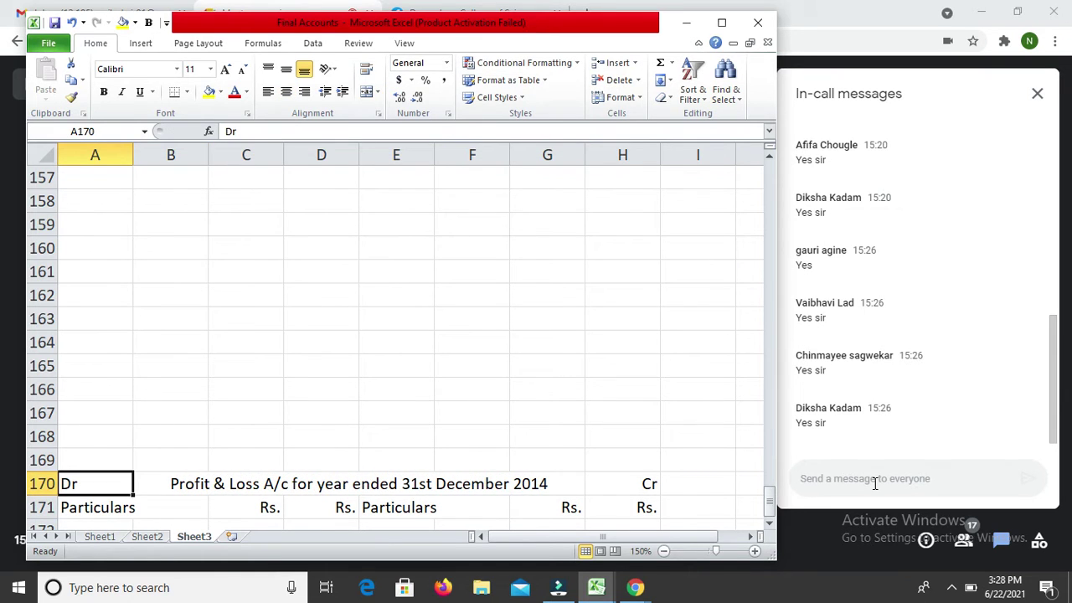
# Step: Copy the Profit & Loss header to row 203 and retitle it Partner's Capital A/c
pyautogui.hotkey('shift', 'Down')
pyautogui.hotkey('shift', 'Right')
pyautogui.hotkey('shift', 'Right')
pyautogui.hotkey('shift', 'Right')
pyautogui.hotkey('shift', 'Right')
pyautogui.hotkey('shift', 'Right')
pyautogui.hotkey('shift', 'Right')
pyautogui.hotkey('shift', 'Right')
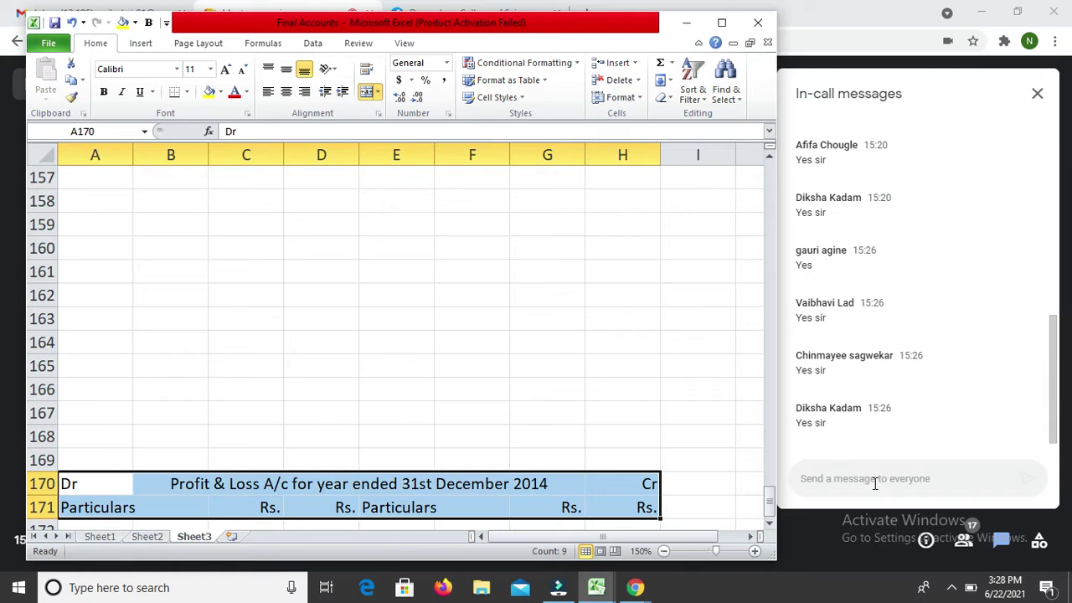
pyautogui.hotkey('ctrl', 'c')
pyautogui.press('Down')
pyautogui.press('Down')
pyautogui.press('Down')
pyautogui.press('Down')
pyautogui.press('Down')
pyautogui.press('Down')
pyautogui.press('Down')
pyautogui.press('Down')
pyautogui.press('Down')
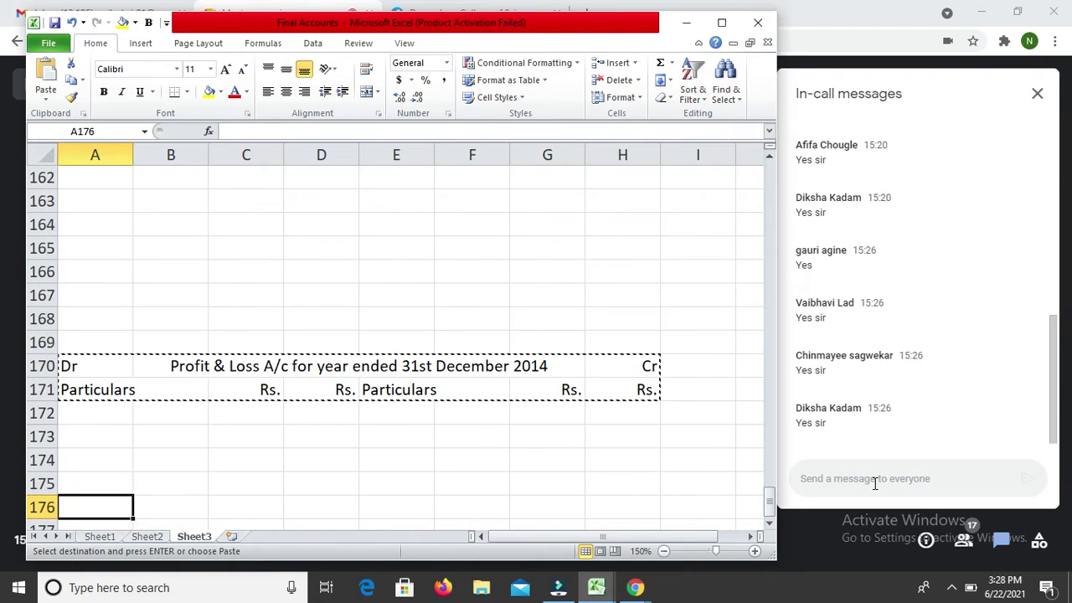
pyautogui.press('Down')
pyautogui.press('Down')
pyautogui.press('Down')
pyautogui.press('Down')
pyautogui.press('Down')
pyautogui.press('Down')
pyautogui.press('Down')
pyautogui.press('Down')
pyautogui.press('Down')
pyautogui.press('Down')
pyautogui.press('Down')
pyautogui.press('Down')
pyautogui.press('Down')
pyautogui.press('Down')
pyautogui.press('Down')
pyautogui.press('Down')
pyautogui.press('Down')
pyautogui.press('Down')
pyautogui.press('Down')
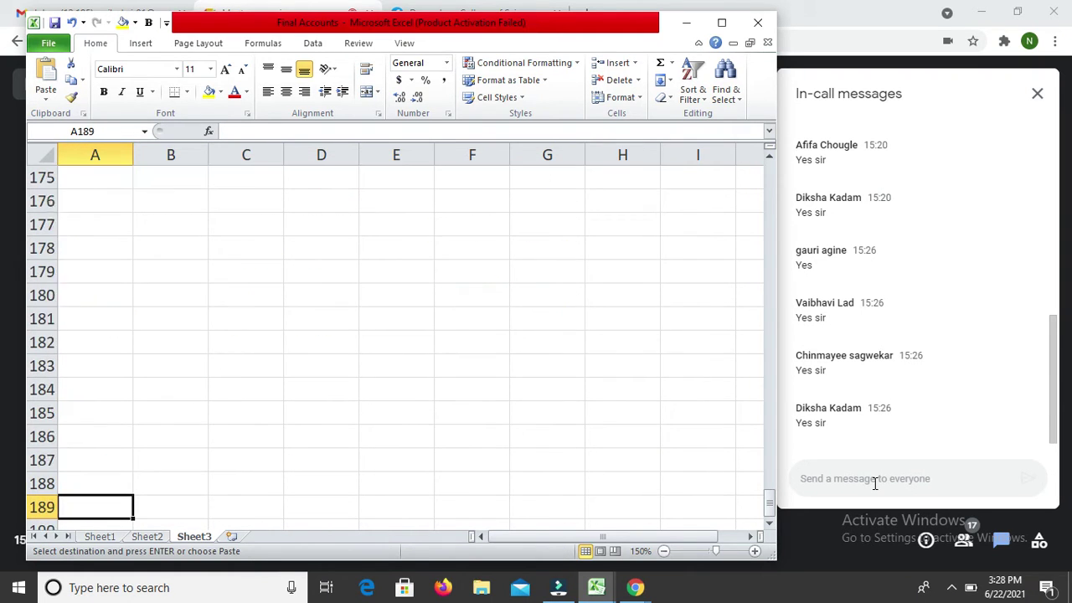
pyautogui.press('Down')
pyautogui.press('Down')
pyautogui.press('Down')
pyautogui.press('Down')
pyautogui.press('Down')
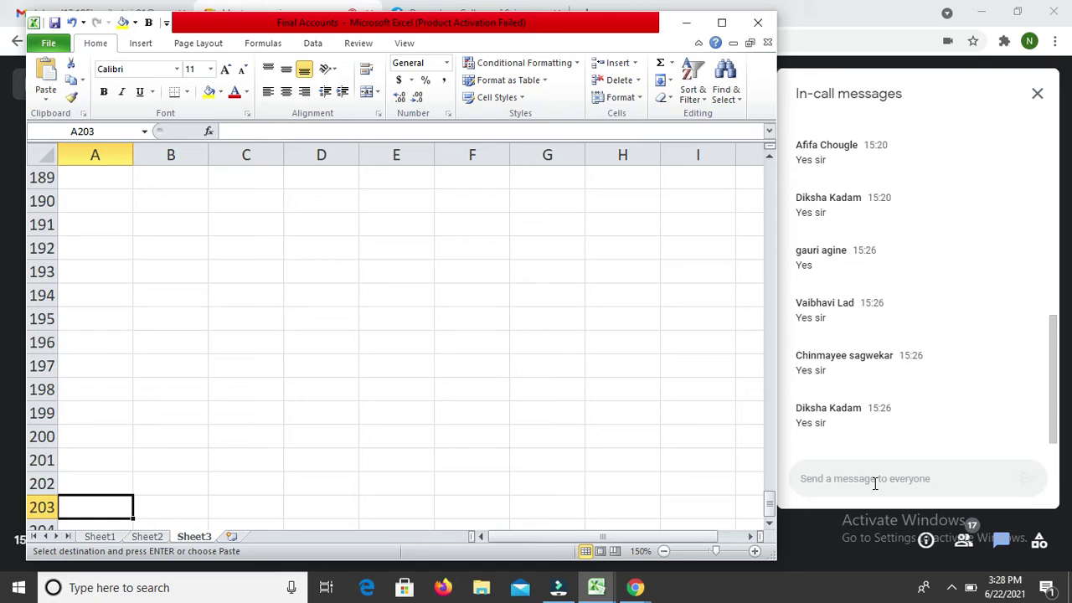
pyautogui.press('Return')
pyautogui.press('Right')
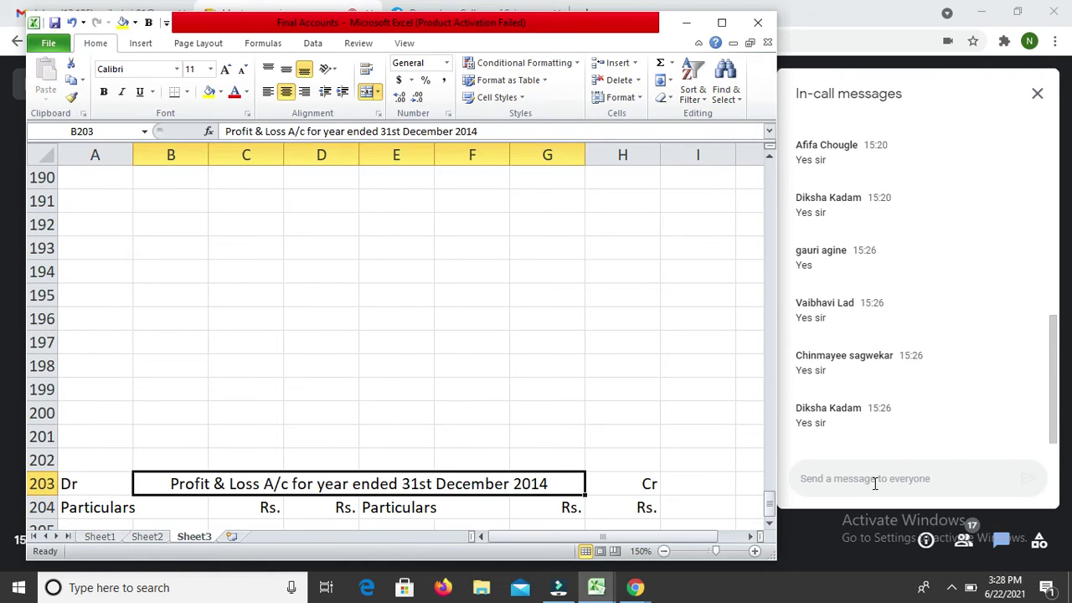
pyautogui.write('Par')
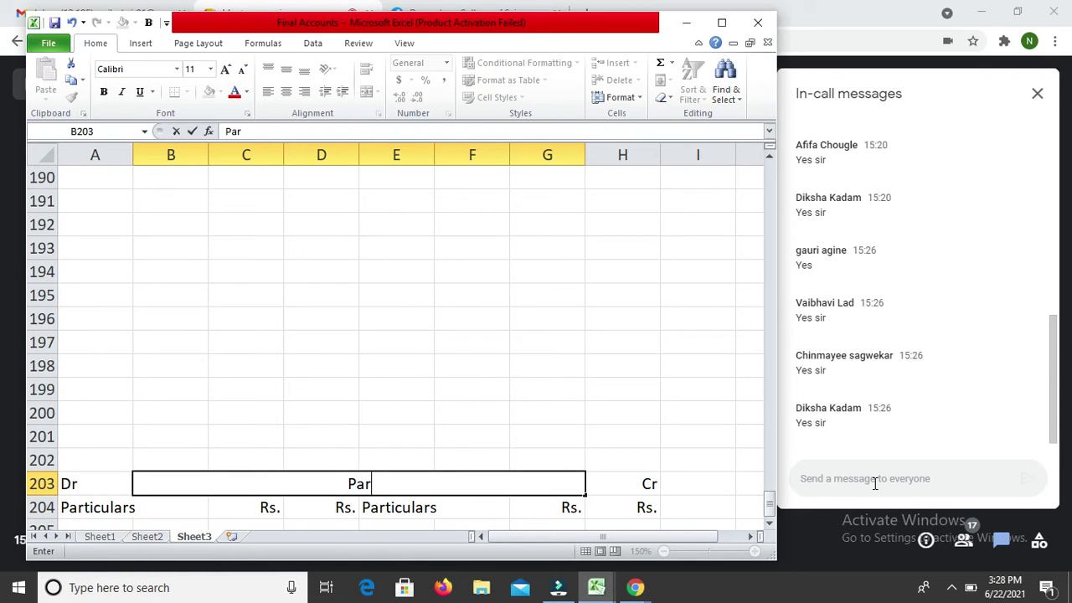
pyautogui.write("tner's ")
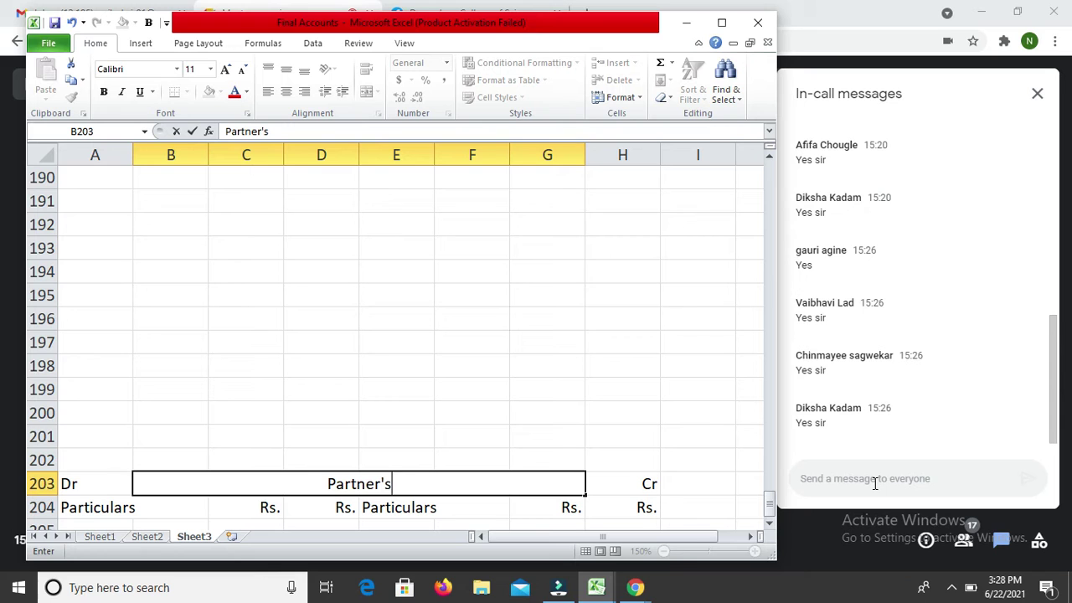
pyautogui.write('Capit')
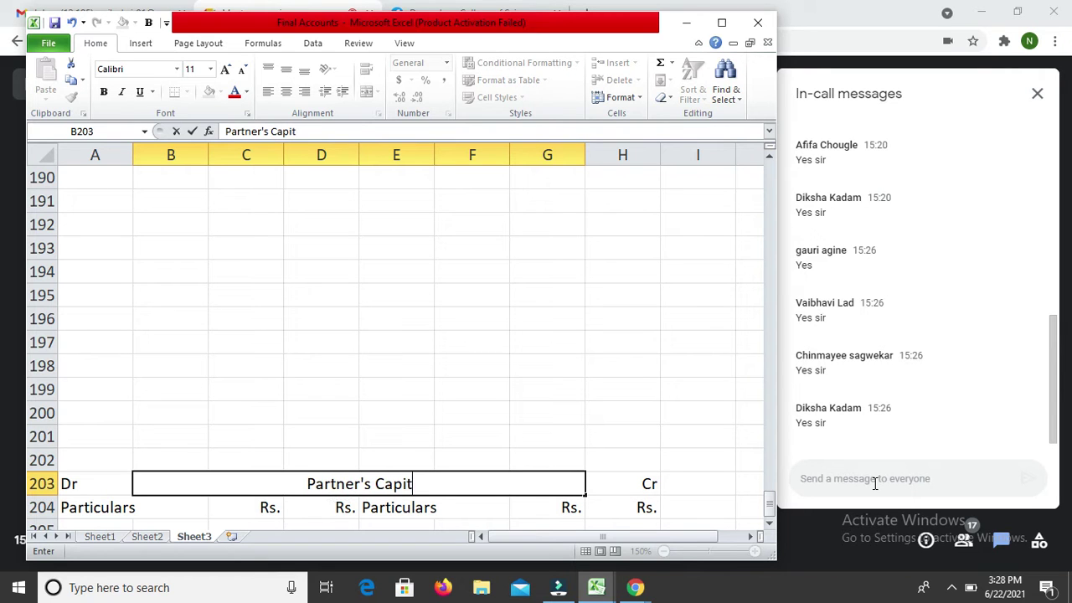
pyautogui.write('al A/c')
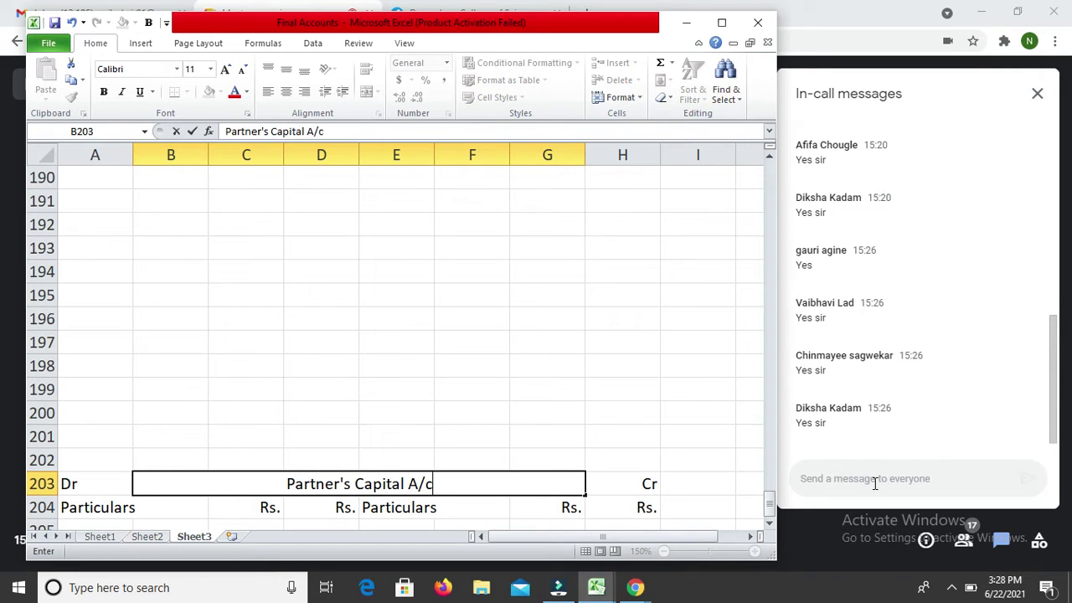
pyautogui.press('Return')
# Step: Head the Dr-side amount columns C204:D204 with Ram and Shyam
pyautogui.press('Down')
pyautogui.press('Right')
pyautogui.press('Up')
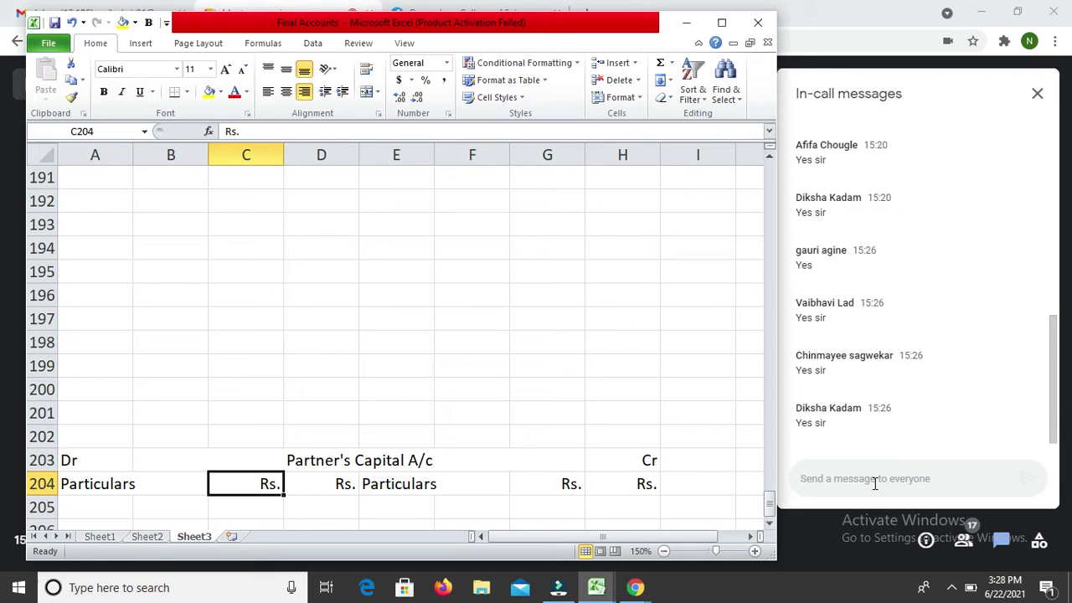
pyautogui.write('Ram')
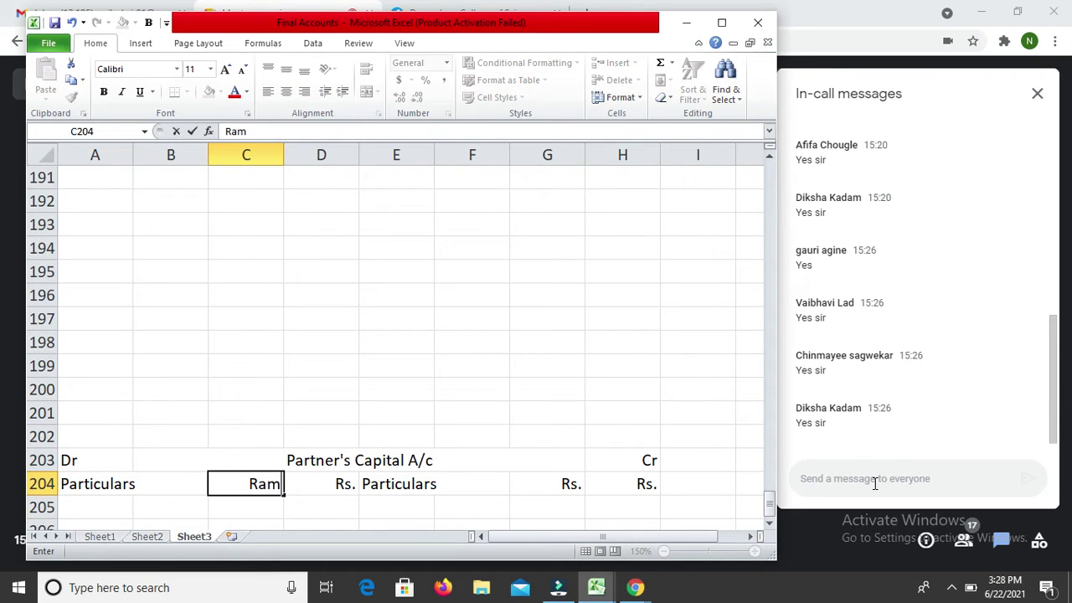
pyautogui.press('Return')
pyautogui.press('Up')
pyautogui.press('Right')
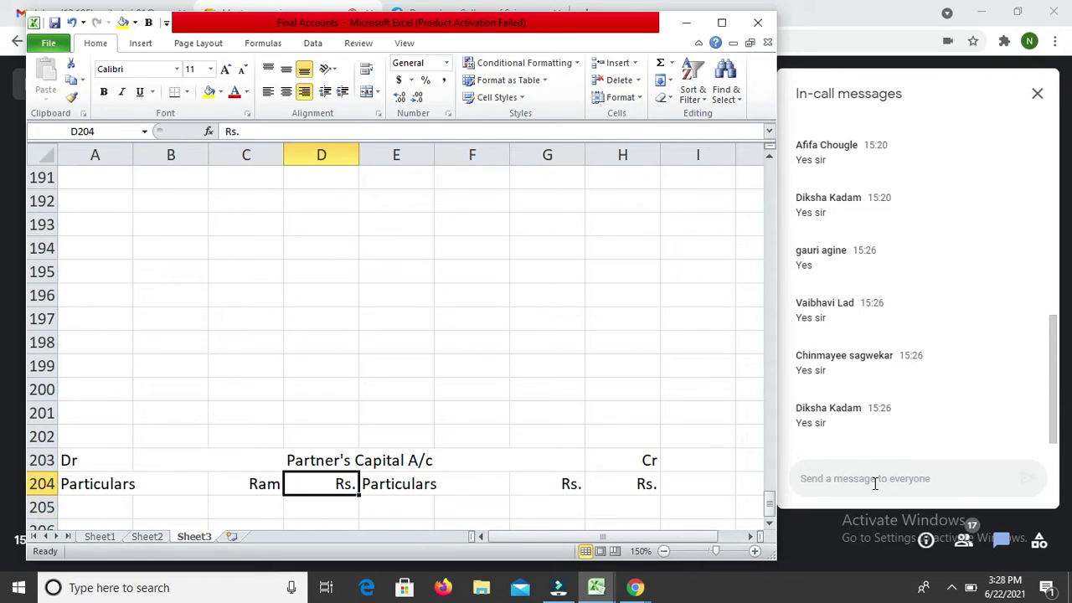
pyautogui.write('Shyam')
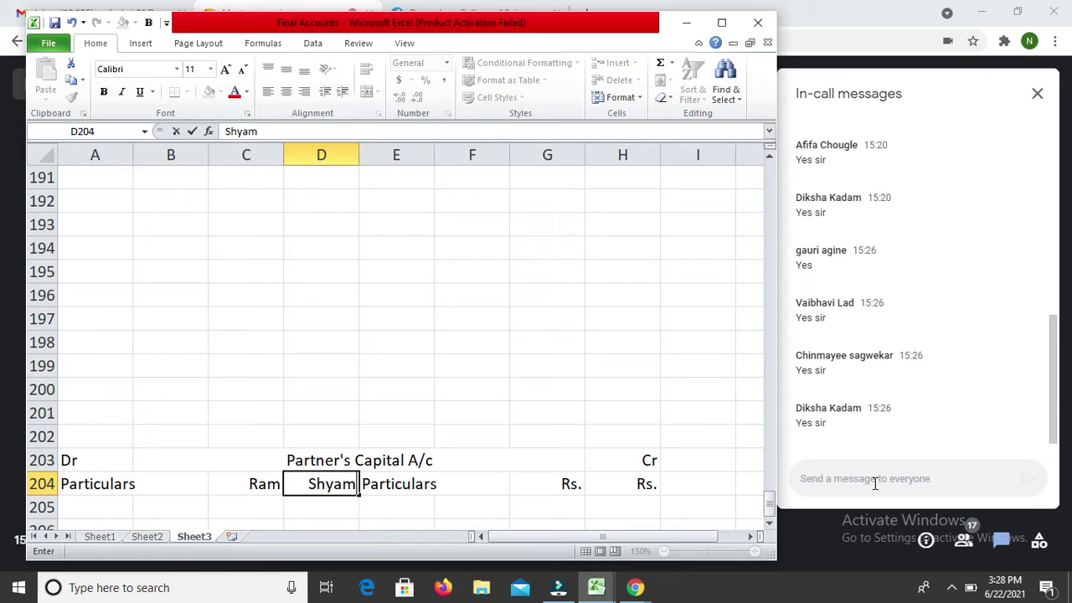
pyautogui.press('Return')
# Step: Copy the Ram and Shyam headings to the Cr-side columns G204:H204
pyautogui.press('Up')
pyautogui.hotkey('shift', 'Left')
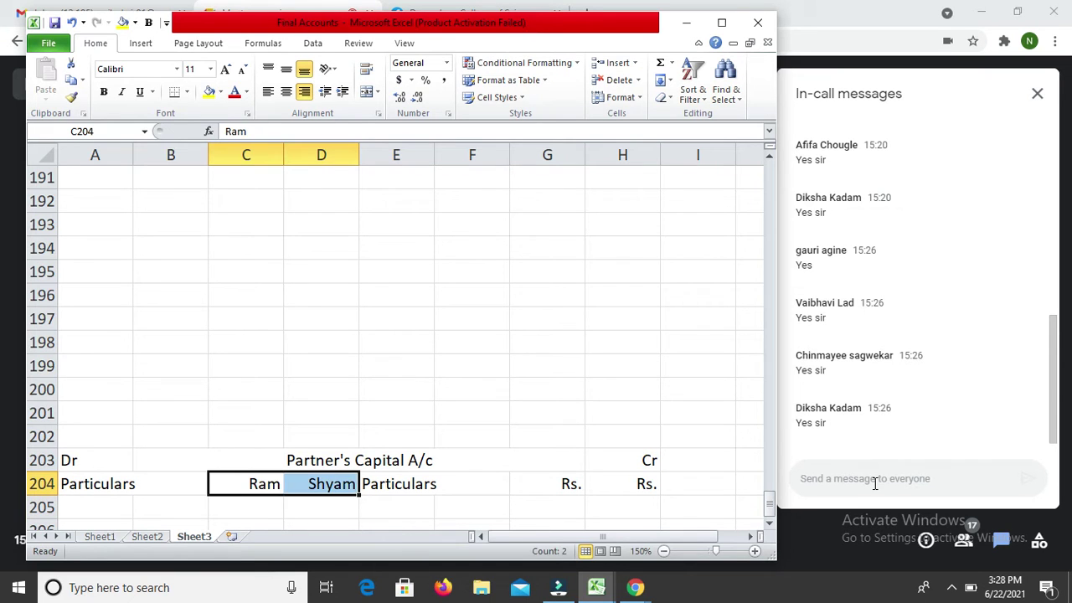
pyautogui.hotkey('ctrl', 'c')
pyautogui.press('Right')
pyautogui.press('Right')
pyautogui.press('Right')
pyautogui.press('Right')
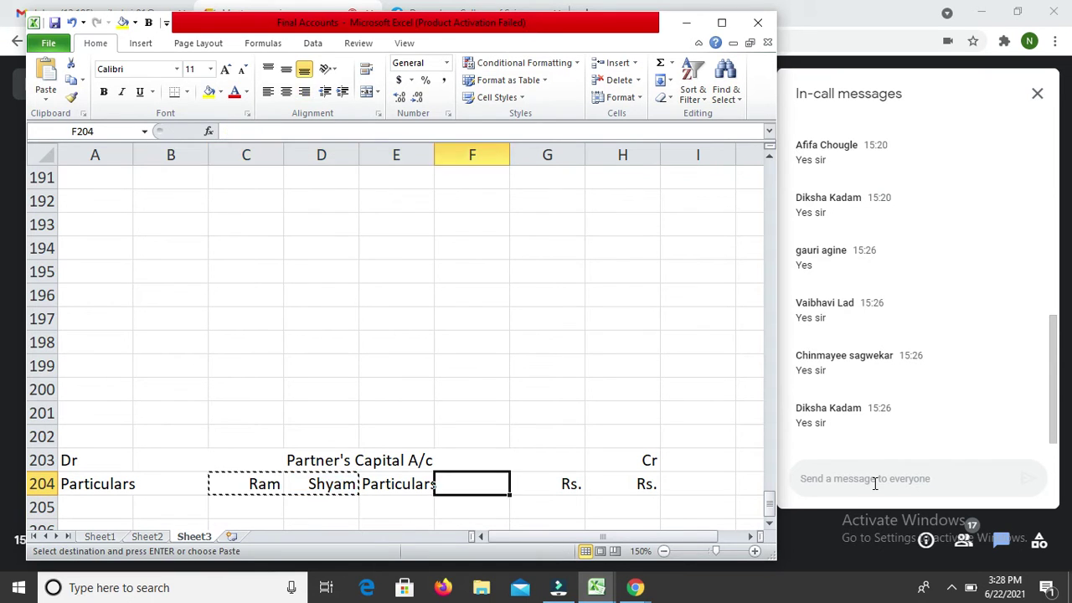
pyautogui.press('Return')
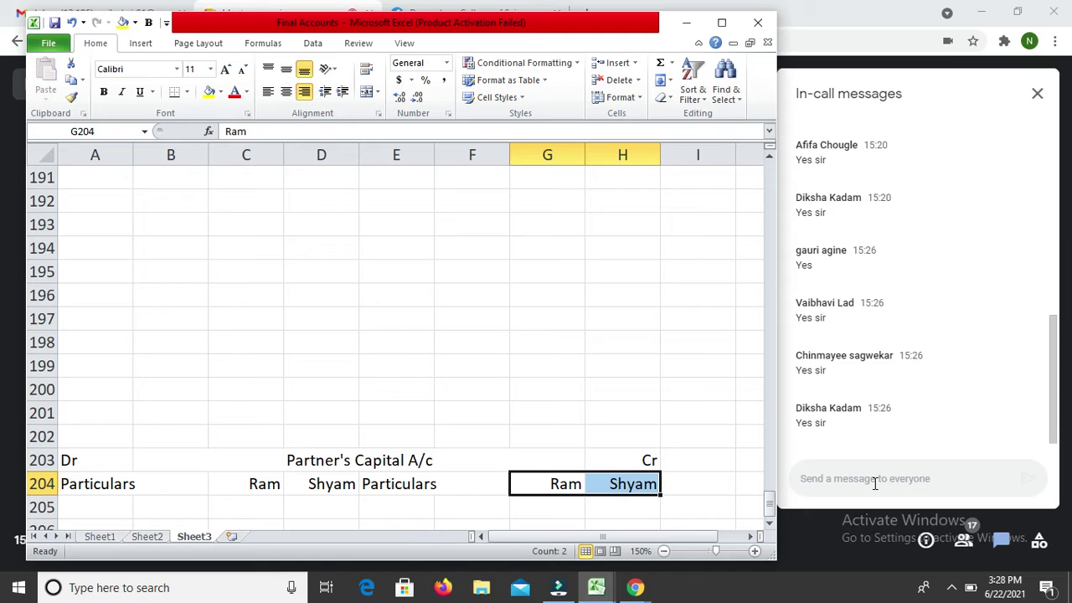
pyautogui.press('Up')
pyautogui.press('Up')
pyautogui.press('Up')
pyautogui.press('Up')
pyautogui.press('Up')
pyautogui.press('Up')
pyautogui.press('Up')
pyautogui.press('Up')
pyautogui.press('Up')
pyautogui.press('Up')
pyautogui.press('Up')
pyautogui.press('Up')
pyautogui.press('Up')
pyautogui.press('Up')
pyautogui.press('Up')
pyautogui.press('Up')
pyautogui.press('Up')
pyautogui.press('Up')
pyautogui.press('Up')
pyautogui.press('Up')
pyautogui.press('Up')
pyautogui.press('Up')
pyautogui.press('Up')
pyautogui.press('Up')
pyautogui.press('Up')
pyautogui.press('Up')
pyautogui.press('Up')
pyautogui.press('Up')
pyautogui.press('Up')
pyautogui.press('Up')
pyautogui.press('Up')
pyautogui.press('Up')
pyautogui.press('Up')
pyautogui.press('Up')
pyautogui.press('Up')
pyautogui.press('Up')
pyautogui.press('Up')
pyautogui.press('Up')
pyautogui.press('Up')
pyautogui.press('Up')
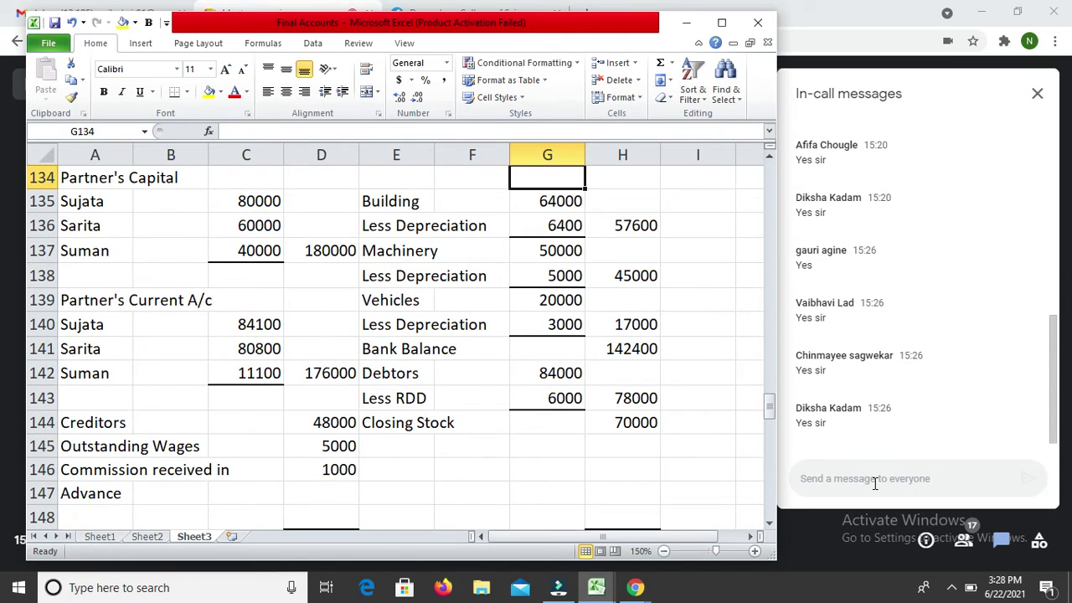
# Step: Copy the Balance Sheet header rows and paste them at A188
pyautogui.press('Up')
pyautogui.press('Up')
pyautogui.press('Up')
pyautogui.press('Up')
pyautogui.press('Up')
pyautogui.press('Down')
pyautogui.press('Down')
pyautogui.press('Down')
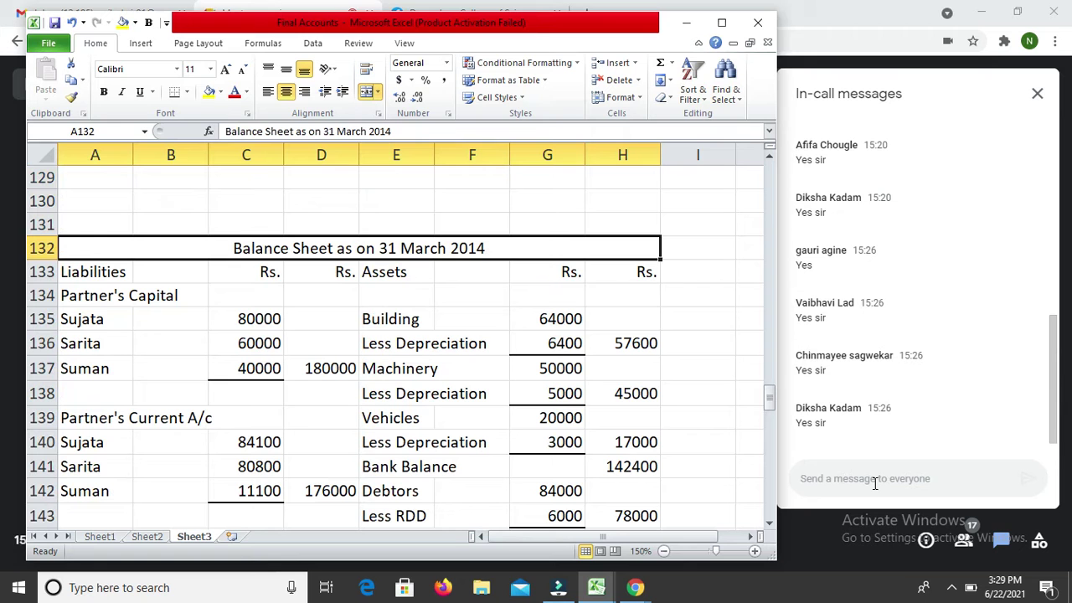
pyautogui.hotkey('shift', 'Down')
pyautogui.hotkey('ctrl', 'c')
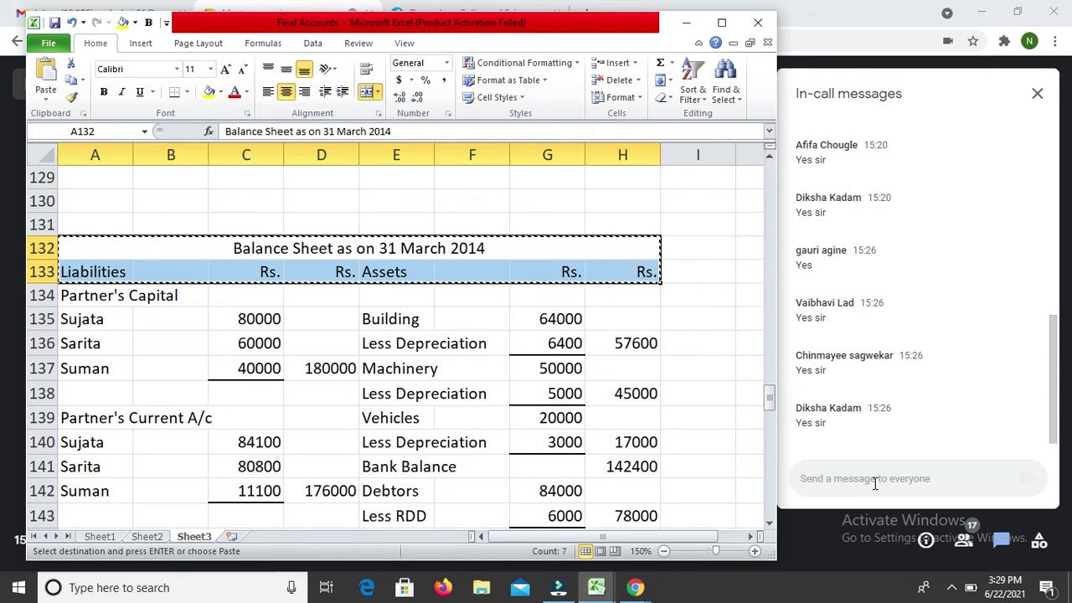
pyautogui.press('Down')
pyautogui.press('Down')
pyautogui.press('Down')
pyautogui.press('Down')
pyautogui.press('Down')
pyautogui.press('Down')
pyautogui.press('Down')
pyautogui.press('Down')
pyautogui.press('Down')
pyautogui.press('Down')
pyautogui.press('Down')
pyautogui.press('Down')
pyautogui.press('Down')
pyautogui.press('Down')
pyautogui.press('Down')
pyautogui.press('Down')
pyautogui.press('Down')
pyautogui.press('Down')
pyautogui.press('Down')
pyautogui.press('Down')
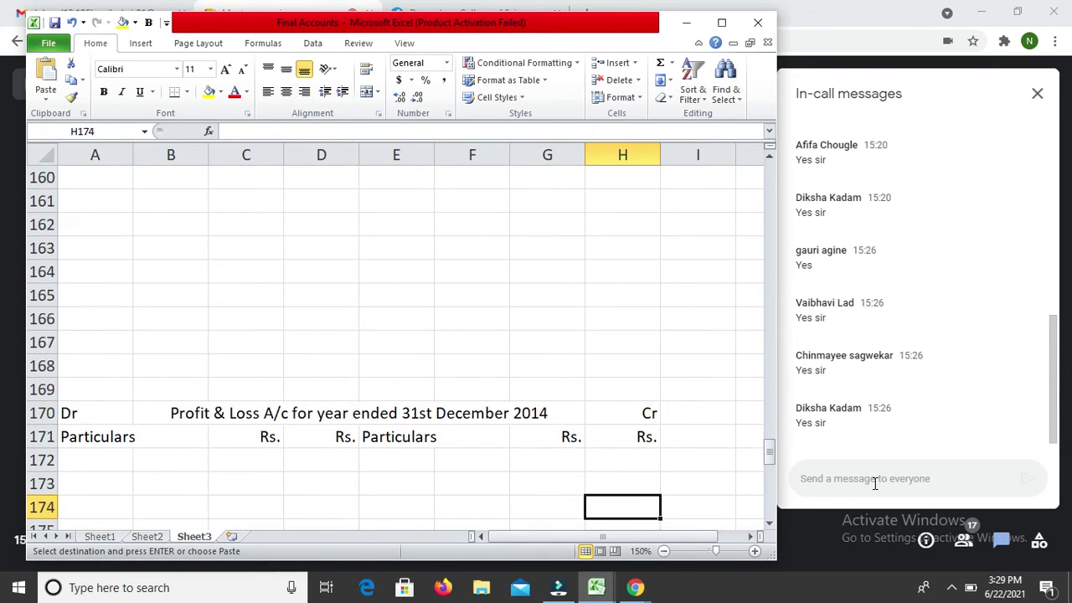
pyautogui.press('Down')
pyautogui.press('Down')
pyautogui.press('Down')
pyautogui.press('Down')
pyautogui.press('Down')
pyautogui.press('Down')
pyautogui.press('Down')
pyautogui.press('Down')
pyautogui.press('Down')
pyautogui.press('Down')
pyautogui.press('Down')
pyautogui.press('Up')
pyautogui.press('Up')
pyautogui.press('Up')
pyautogui.press('Up')
pyautogui.press('Up')
pyautogui.press('Up')
pyautogui.press('Up')
pyautogui.press('Up')
pyautogui.press('Up')
pyautogui.press('Up')
pyautogui.press('Up')
pyautogui.press('Down')
pyautogui.press('Down')
pyautogui.press('Down')
pyautogui.press('Down')
pyautogui.press('Down')
pyautogui.press('Down')
pyautogui.press('Down')
pyautogui.press('Down')
pyautogui.press('Down')
pyautogui.press('Down')
pyautogui.press('Down')
pyautogui.press('Down')
pyautogui.press('Down')
pyautogui.press('Down')
pyautogui.press('Left')
pyautogui.press('Left')
pyautogui.press('Left')
pyautogui.press('Home')
pyautogui.press('Return')
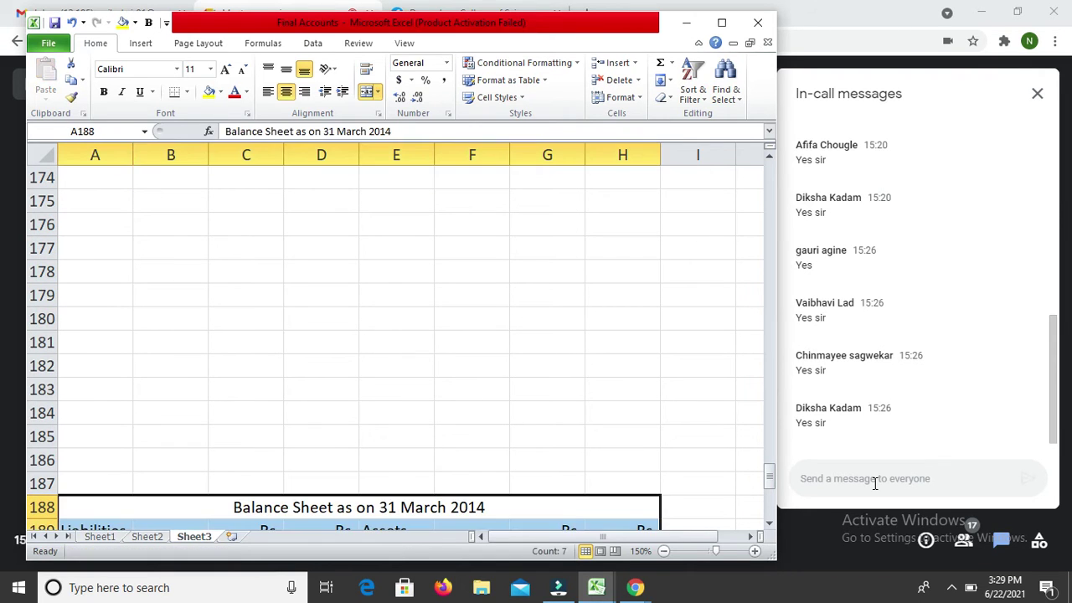
# Step: Change the pasted Balance Sheet title from March to '31 December 2014'
pyautogui.press('Down')
pyautogui.press('Up')
pyautogui.press('F2')
pyautogui.press('Left')
pyautogui.press('Left')
pyautogui.press('Left')
pyautogui.press('Left')
pyautogui.press('Left')
pyautogui.press('Left')
pyautogui.press('Left')
pyautogui.press('Left')
pyautogui.press('Left')
pyautogui.press('Left')
pyautogui.hotkey('shift', 'Right')
pyautogui.hotkey('shift', 'Right')
pyautogui.hotkey('shift', 'Right')
pyautogui.hotkey('shift', 'Right')
pyautogui.hotkey('shift', 'Right')
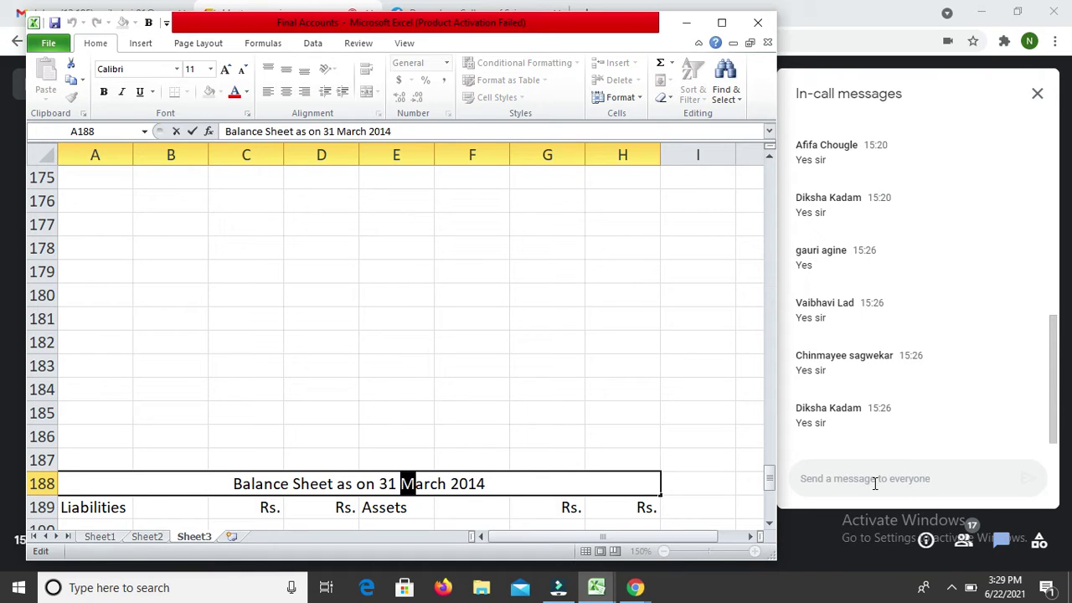
pyautogui.write('December')
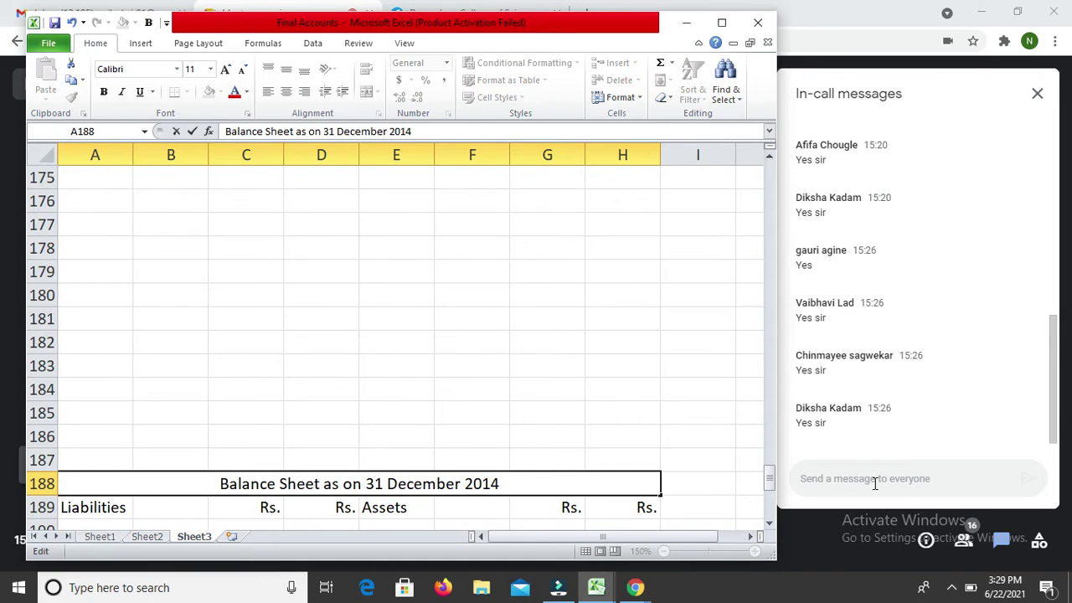
pyautogui.press('Return')
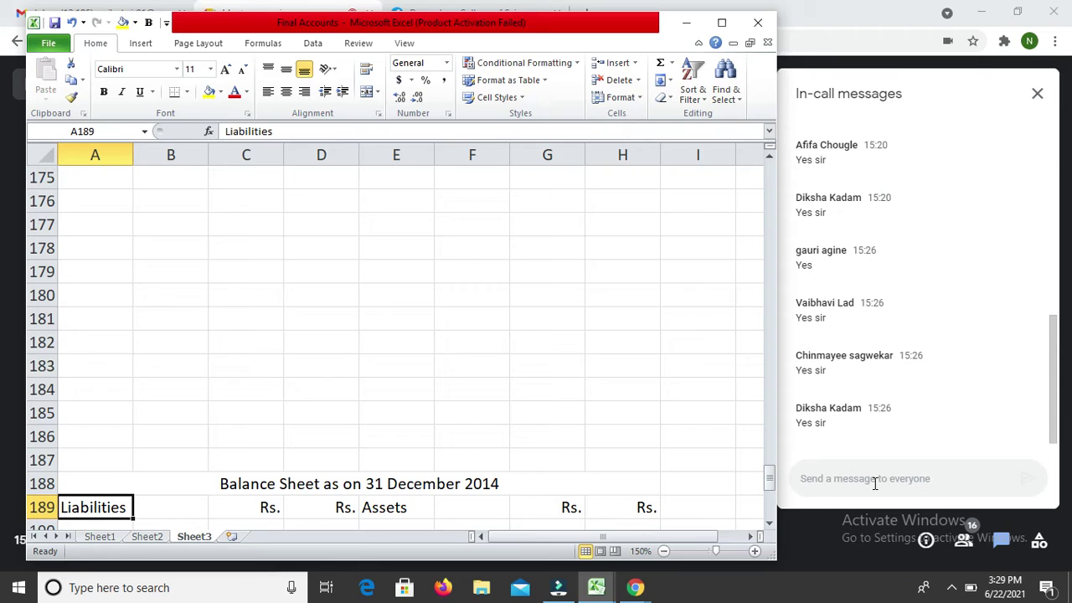
pyautogui.press('Down')
pyautogui.press('Down')
pyautogui.press('Up')
pyautogui.press('Right')
pyautogui.press('Right')
pyautogui.press('Right')
pyautogui.press('Right')
pyautogui.press('Right')
pyautogui.press('Left')
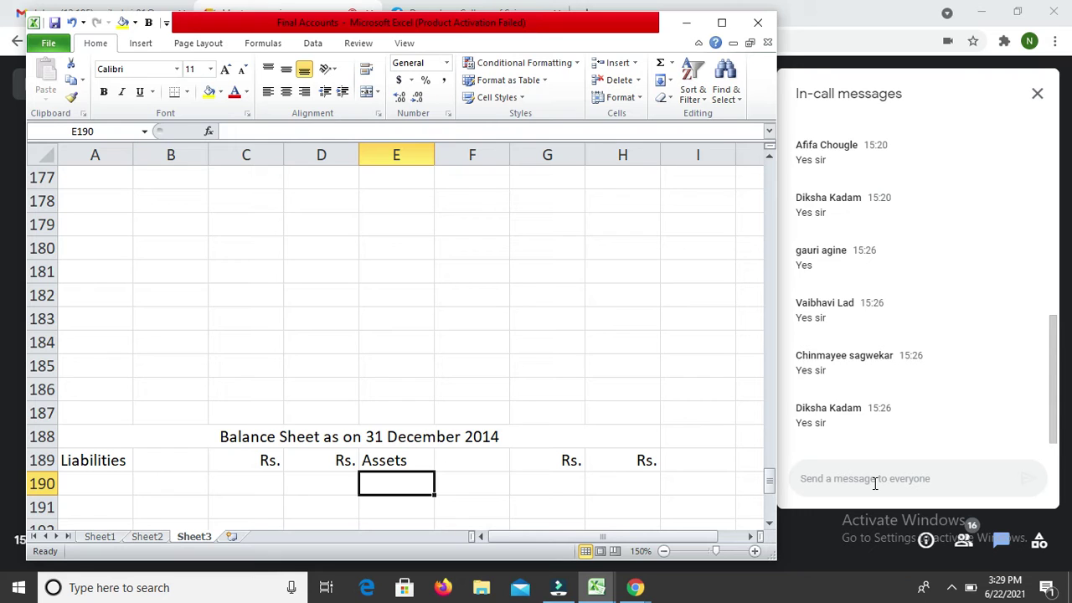
# Step: Enter Building 74000 and Machinery 40000 under Assets
pyautogui.write('Bui')
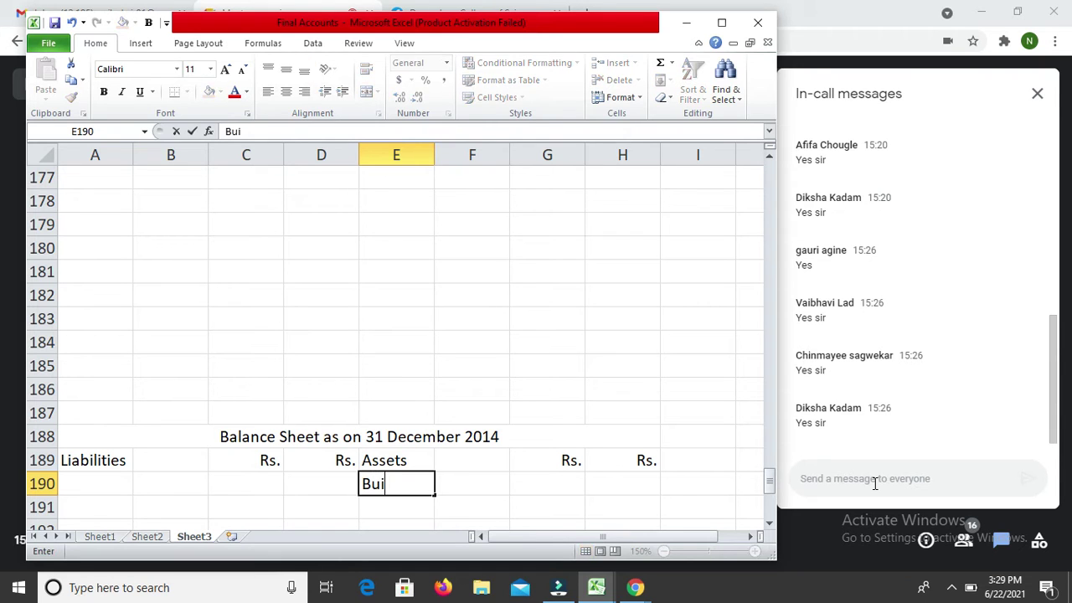
pyautogui.write('lding')
pyautogui.press('Return')
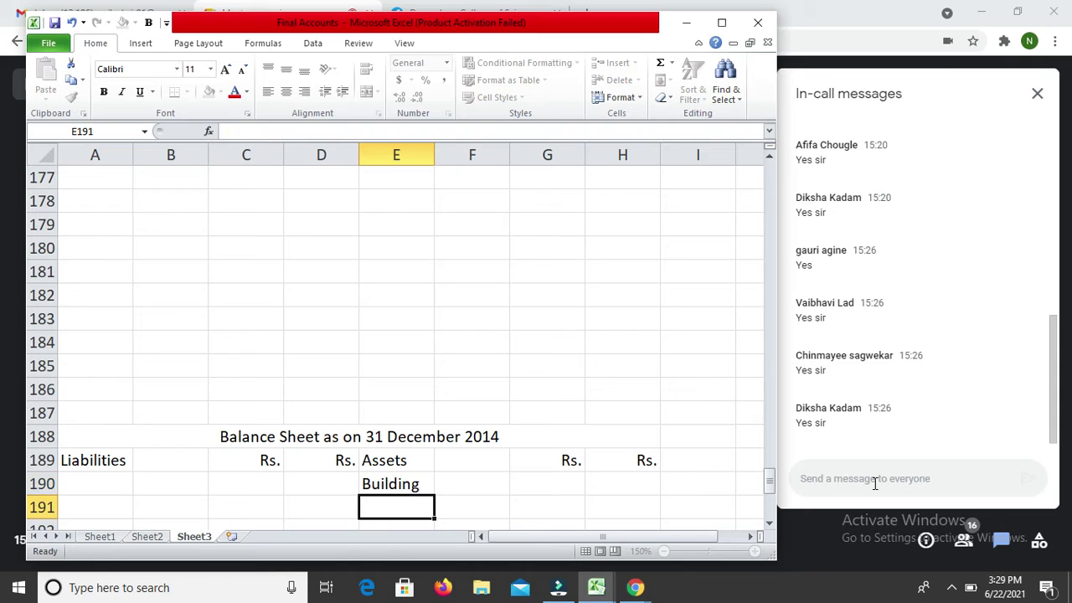
pyautogui.press('Up')
pyautogui.press('Right')
pyautogui.press('Right')
pyautogui.write('74000')
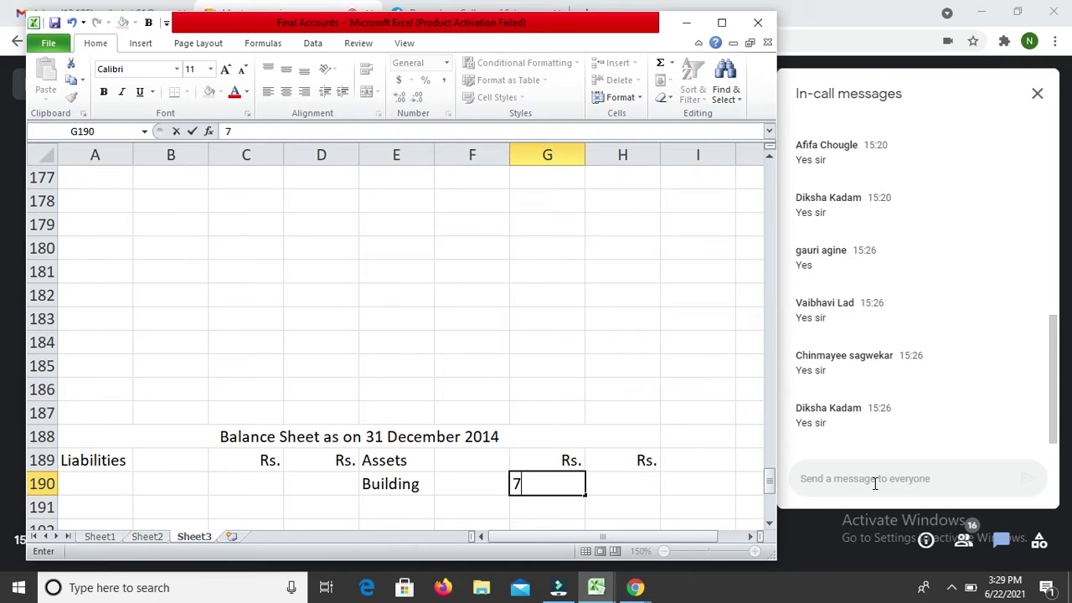
pyautogui.press('Return')
pyautogui.press('Return')
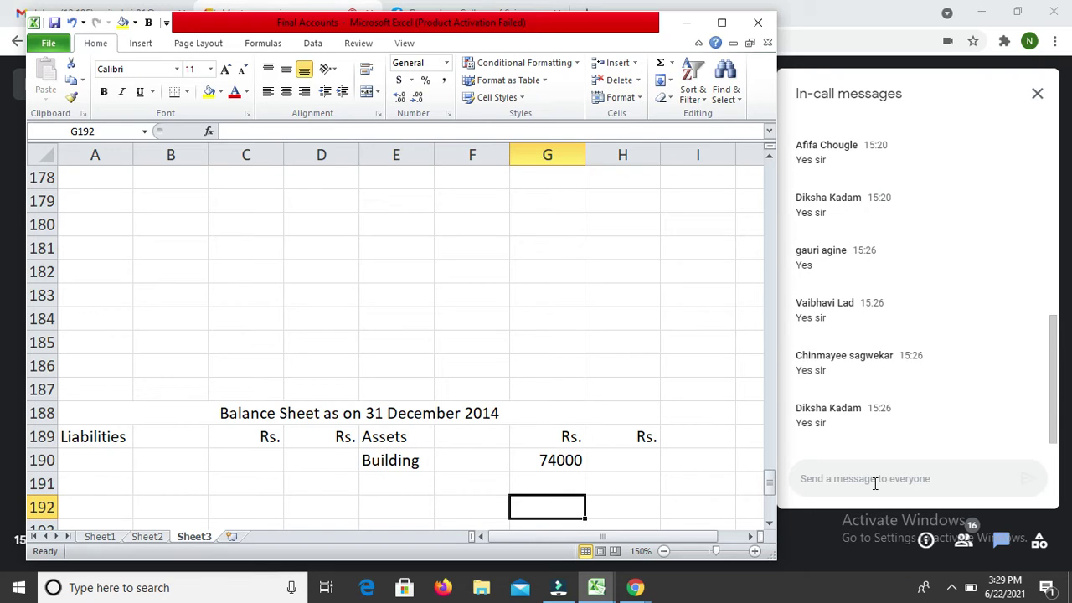
pyautogui.press('Left')
pyautogui.press('Left')
pyautogui.write('M')
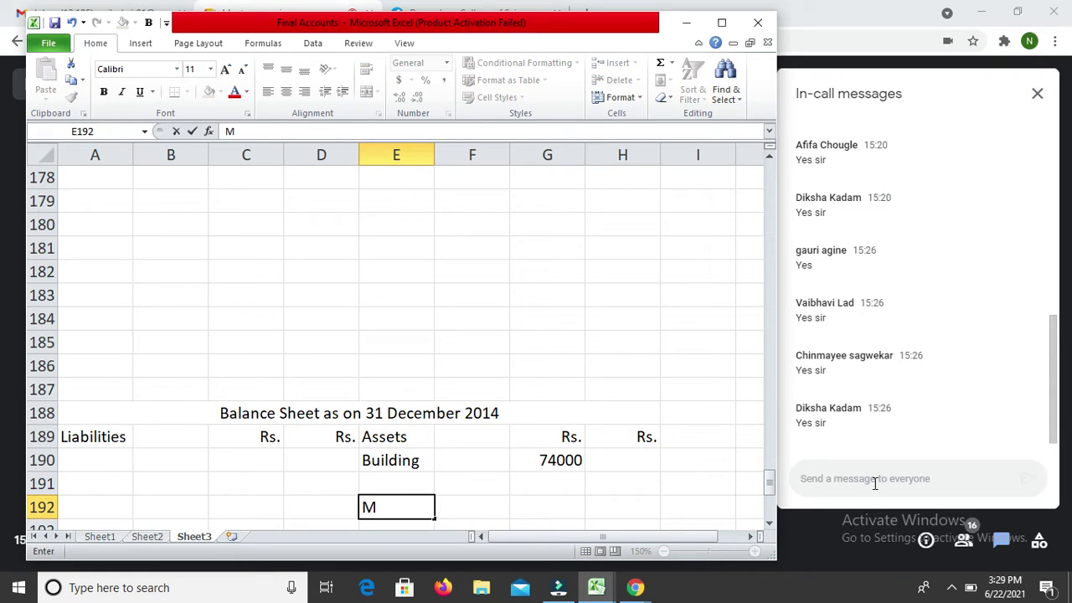
pyautogui.write('achinery')
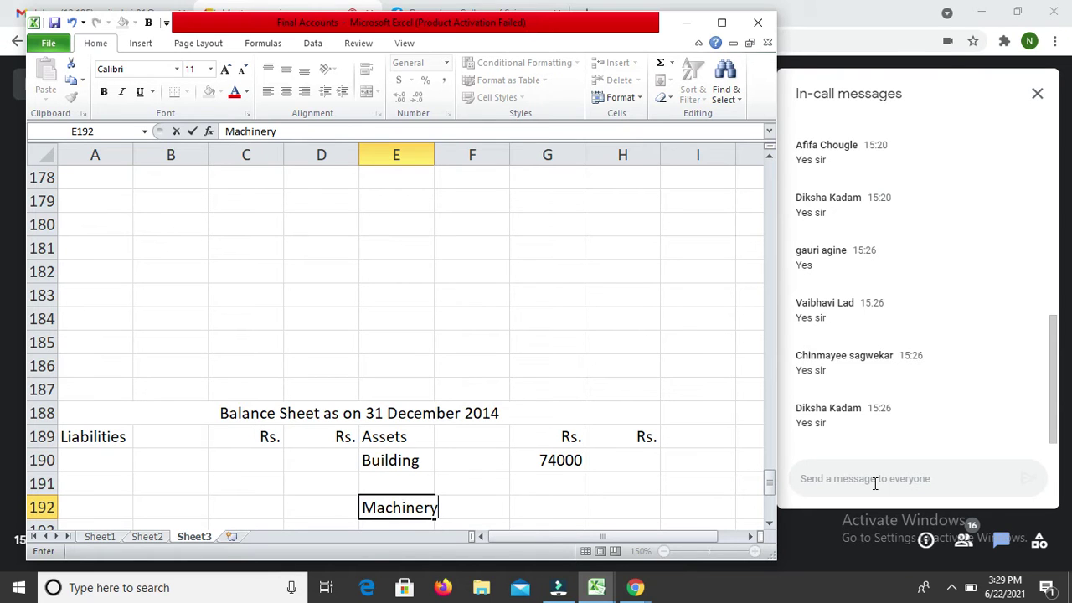
pyautogui.press('Return')
pyautogui.press('Up')
pyautogui.press('Right')
pyautogui.press('Right')
pyautogui.write('40000')
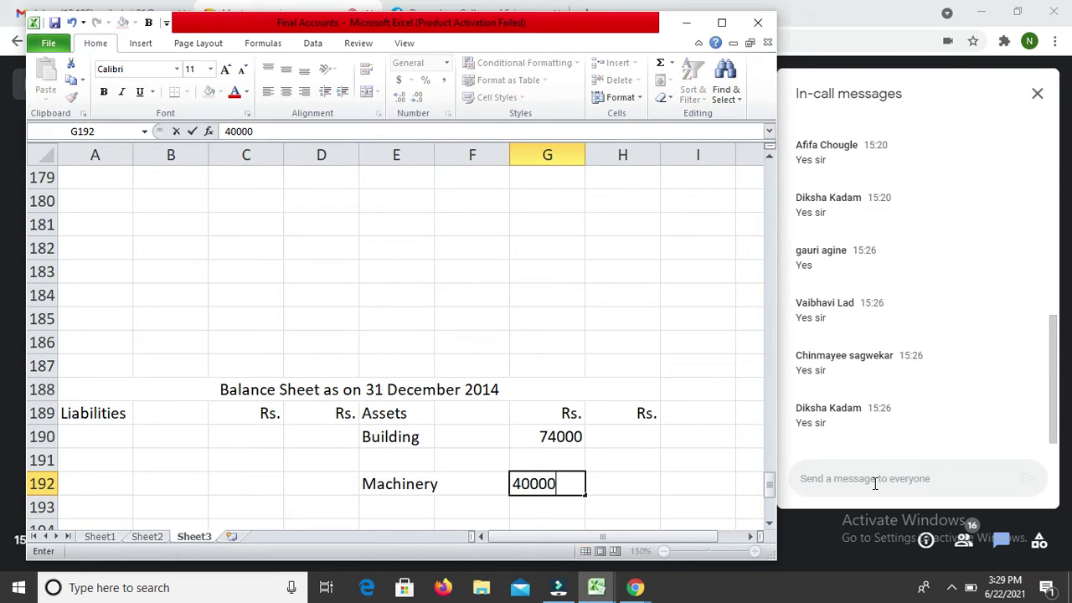
pyautogui.press('Return')
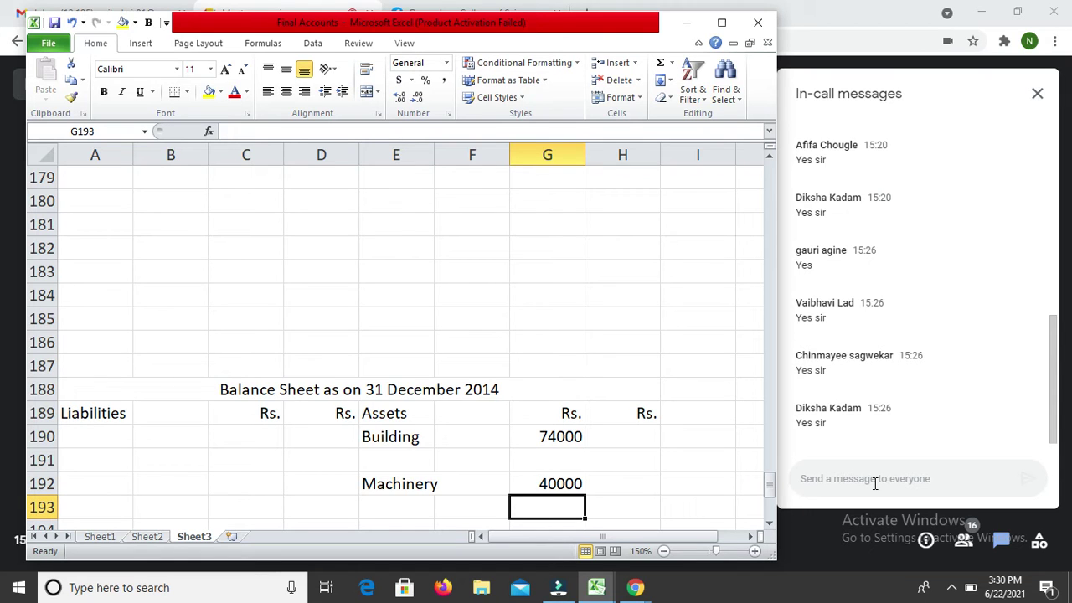
# Step: Add Furniture with amount 20000 as the third asset
pyautogui.press('Down')
pyautogui.press('Left')
pyautogui.press('Left')
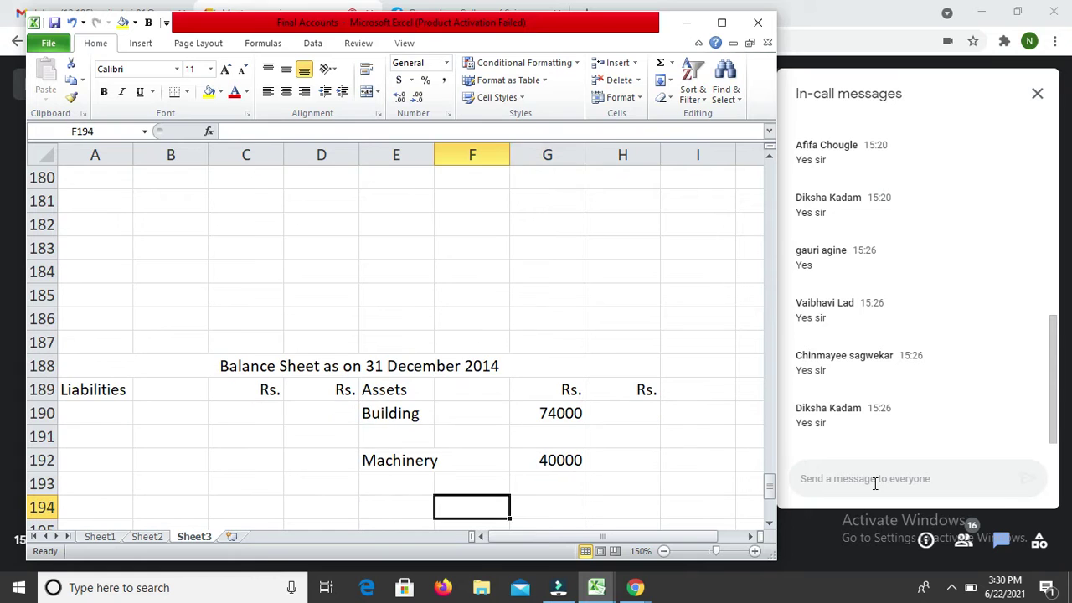
pyautogui.write('Furniture')
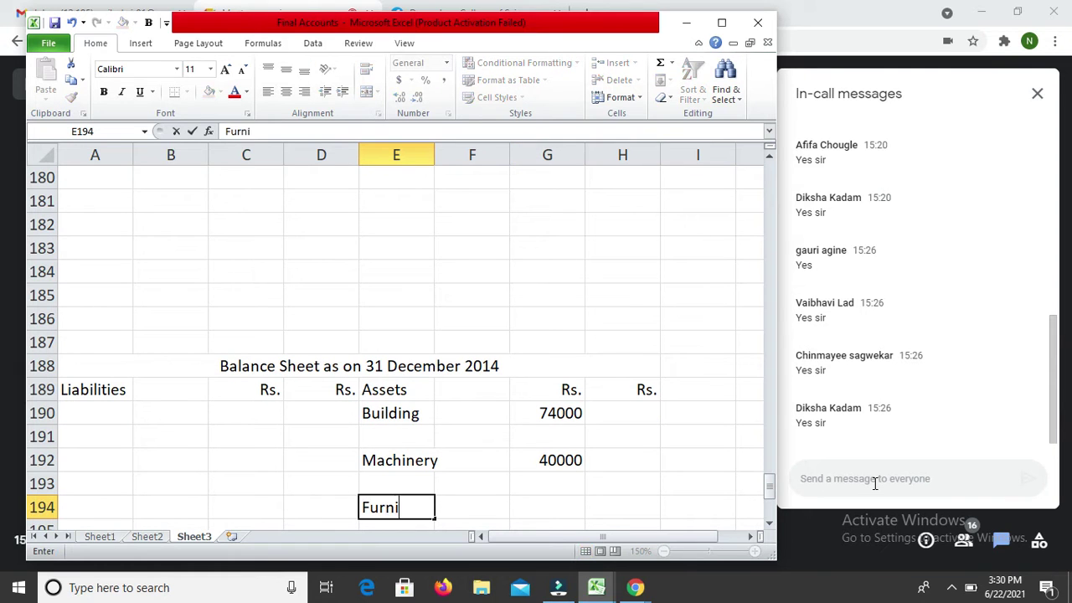
pyautogui.press('Return')
pyautogui.press('Up')
pyautogui.press('Right')
pyautogui.press('Right')
pyautogui.press('Right')
pyautogui.press('Left')
pyautogui.write('20000')
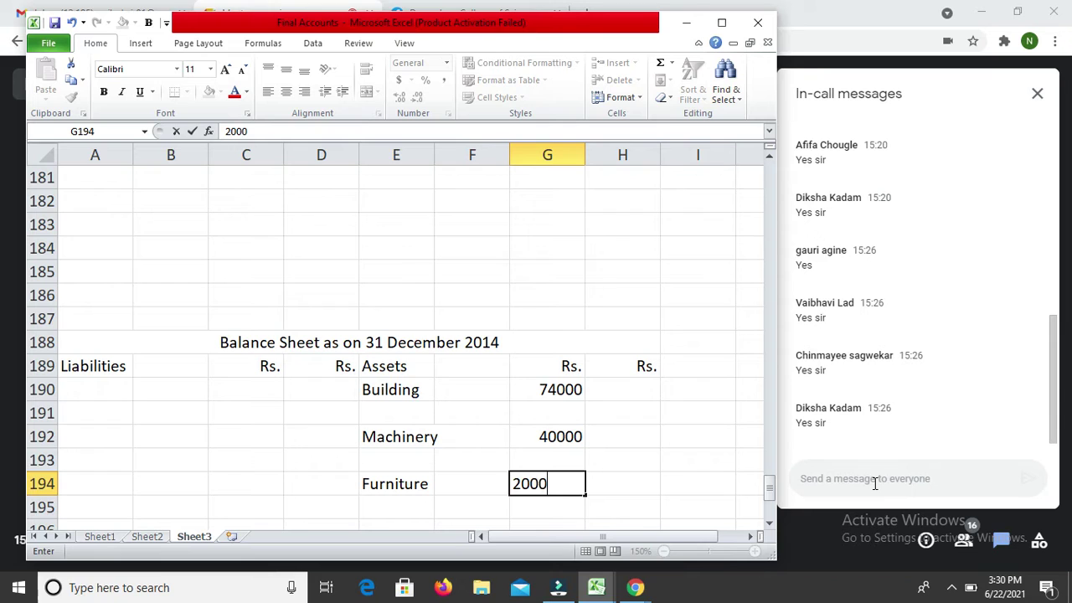
pyautogui.press('Return')
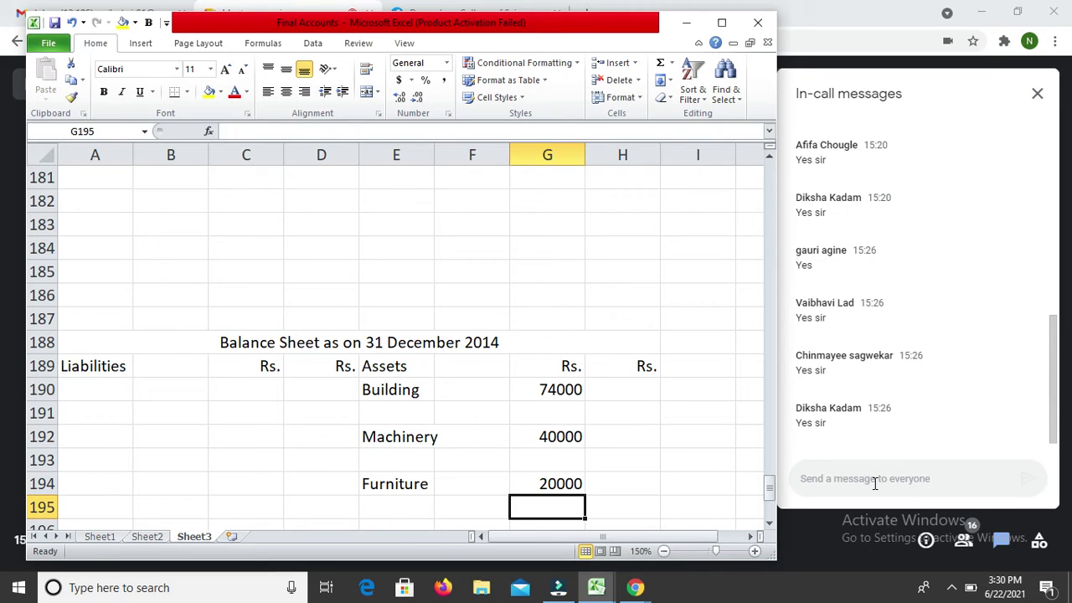
pyautogui.press('Up')
pyautogui.press('Up')
pyautogui.press('Up')
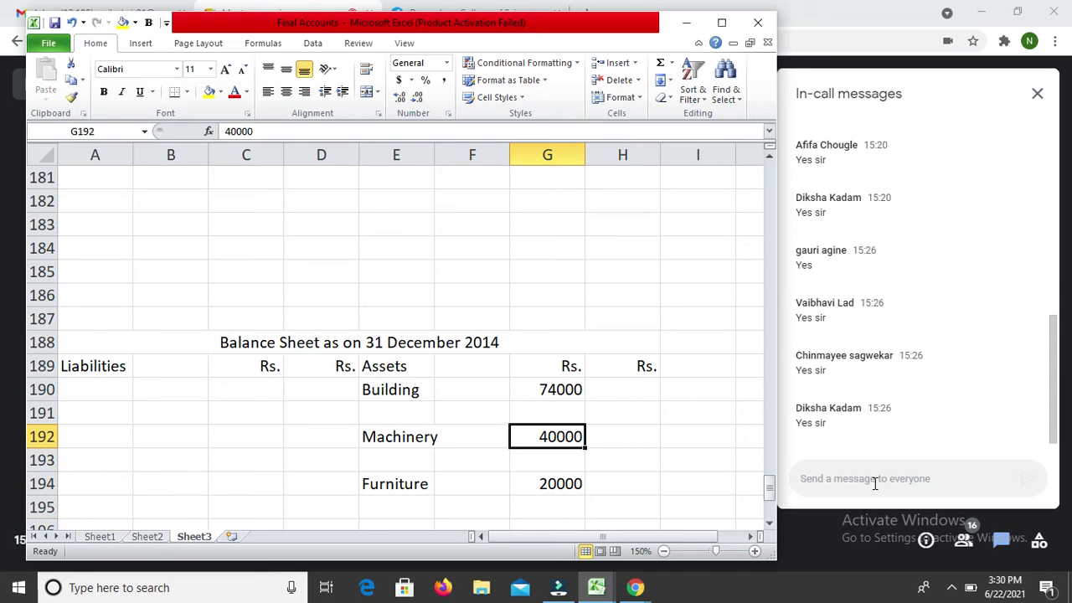
pyautogui.press('Up')
pyautogui.press('Up')
pyautogui.press('Up')
pyautogui.press('Up')
pyautogui.press('Up')
pyautogui.press('Up')
pyautogui.press('Up')
pyautogui.press('Up')
pyautogui.press('Up')
pyautogui.press('Up')
pyautogui.press('Up')
pyautogui.press('Up')
pyautogui.press('Up')
pyautogui.press('Up')
pyautogui.press('Up')
pyautogui.press('Up')
pyautogui.press('Up')
pyautogui.press('Up')
pyautogui.press('Up')
pyautogui.press('Up')
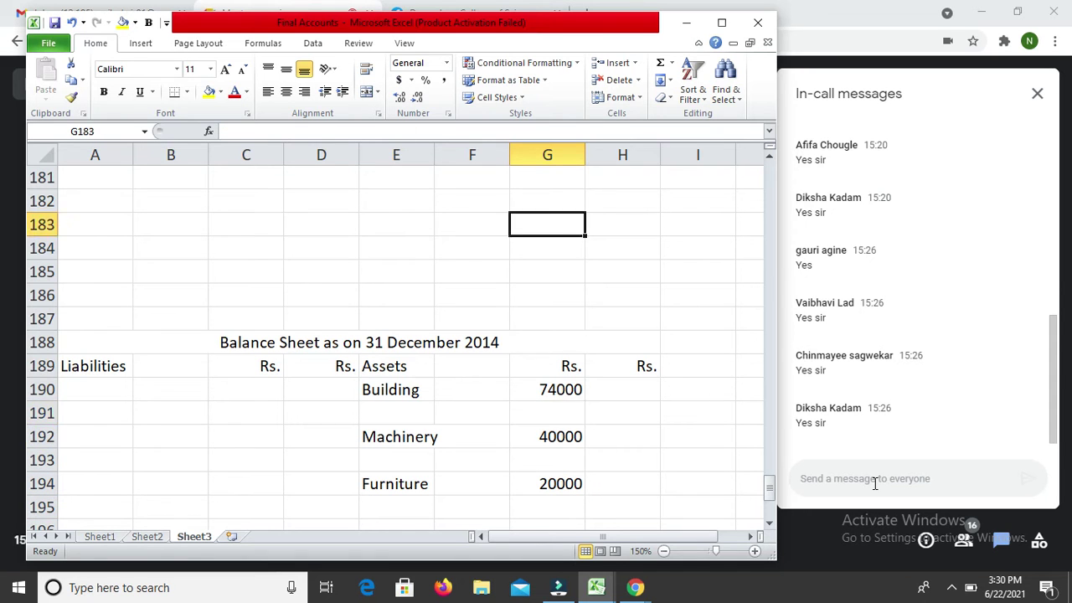
# Step: Enter To Purchased in A156 with 298000 in D156
pyautogui.press('Up')
pyautogui.press('Up')
pyautogui.press('Up')
pyautogui.press('Up')
pyautogui.press('Up')
pyautogui.press('Down')
pyautogui.press('Down')
pyautogui.press('Down')
pyautogui.press('Down')
pyautogui.press('Down')
pyautogui.press('Down')
pyautogui.press('Down')
pyautogui.press('Down')
pyautogui.press('Down')
pyautogui.press('Down')
pyautogui.press('Down')
pyautogui.press('Down')
pyautogui.press('Down')
pyautogui.press('Down')
pyautogui.press('Down')
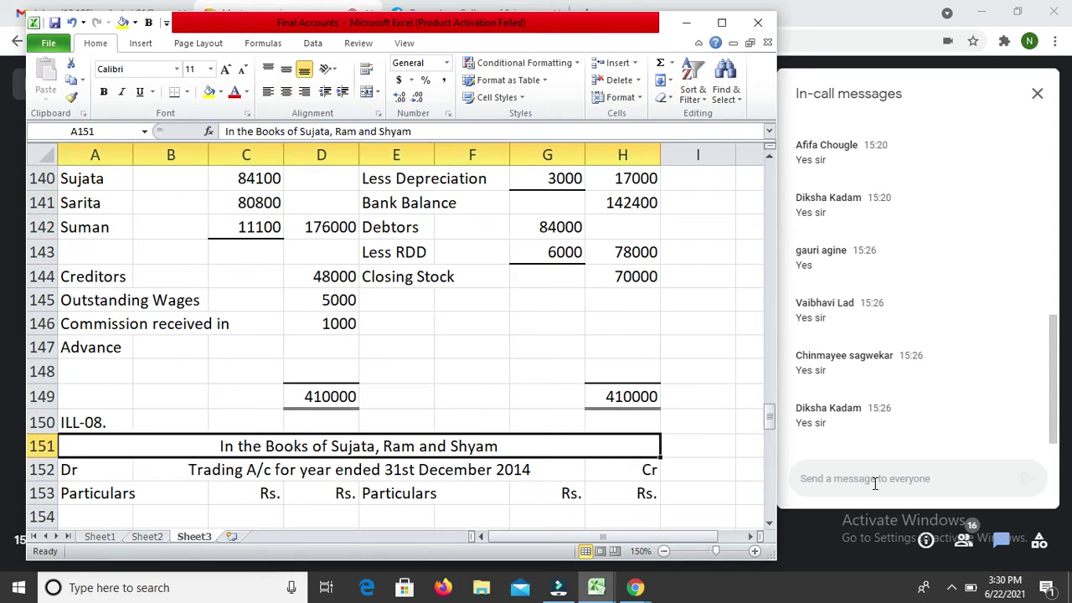
pyautogui.press('Left')
pyautogui.press('Left')
pyautogui.press('Left')
pyautogui.press('Left')
pyautogui.press('Left')
pyautogui.press('Left')
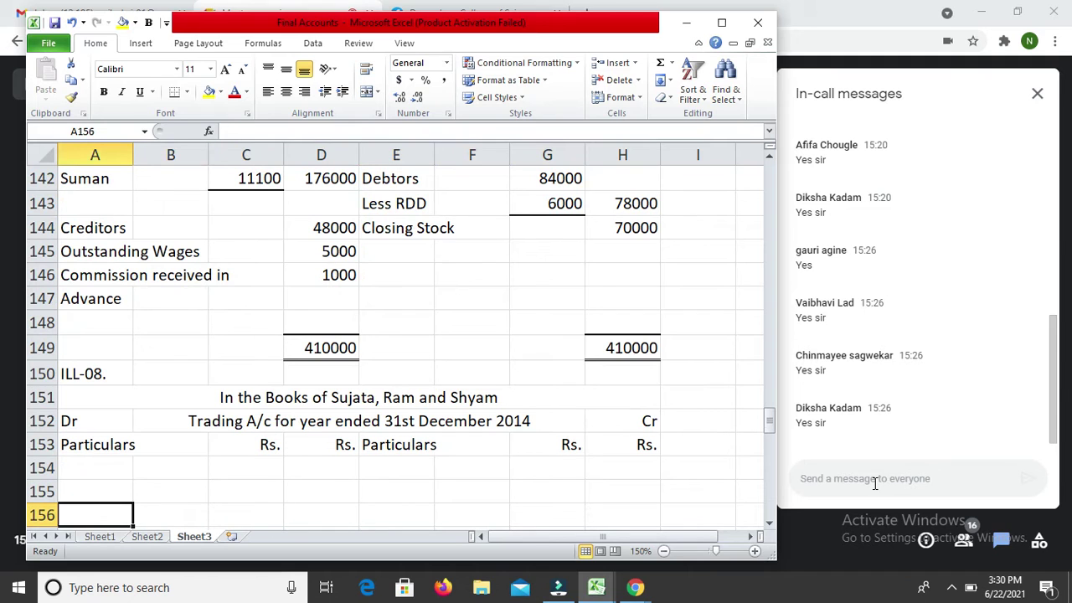
pyautogui.write('To Purchased')
pyautogui.press('Return')
pyautogui.press('Right')
pyautogui.press('Right')
pyautogui.press('Right')
pyautogui.press('Up')
pyautogui.write('2800')
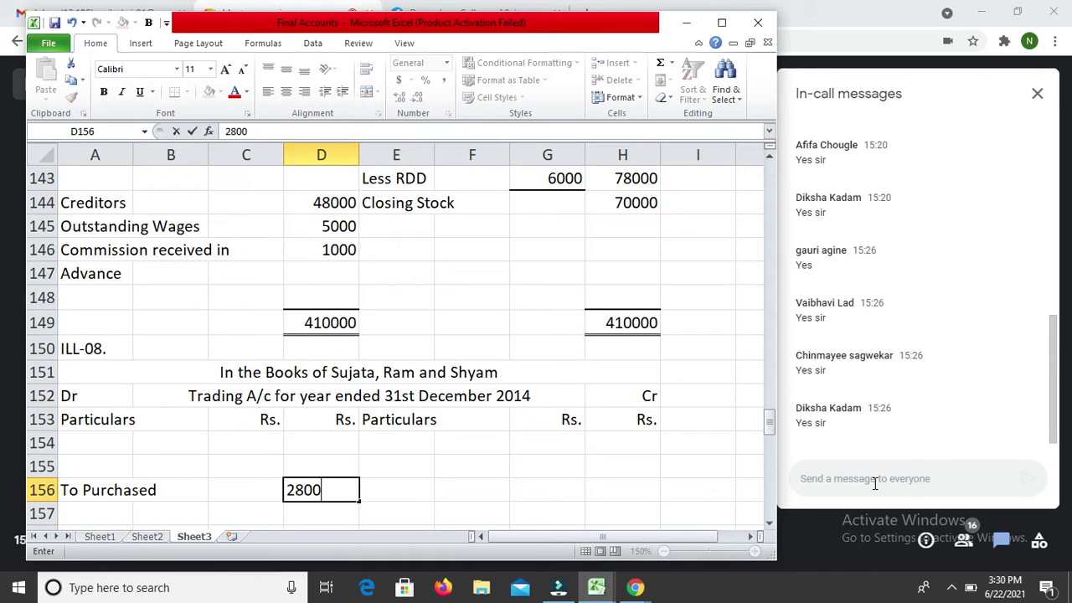
pyautogui.press('BackSpace')
pyautogui.press('BackSpace')
pyautogui.press('BackSpace')
pyautogui.write('980')
pyautogui.press('Return')
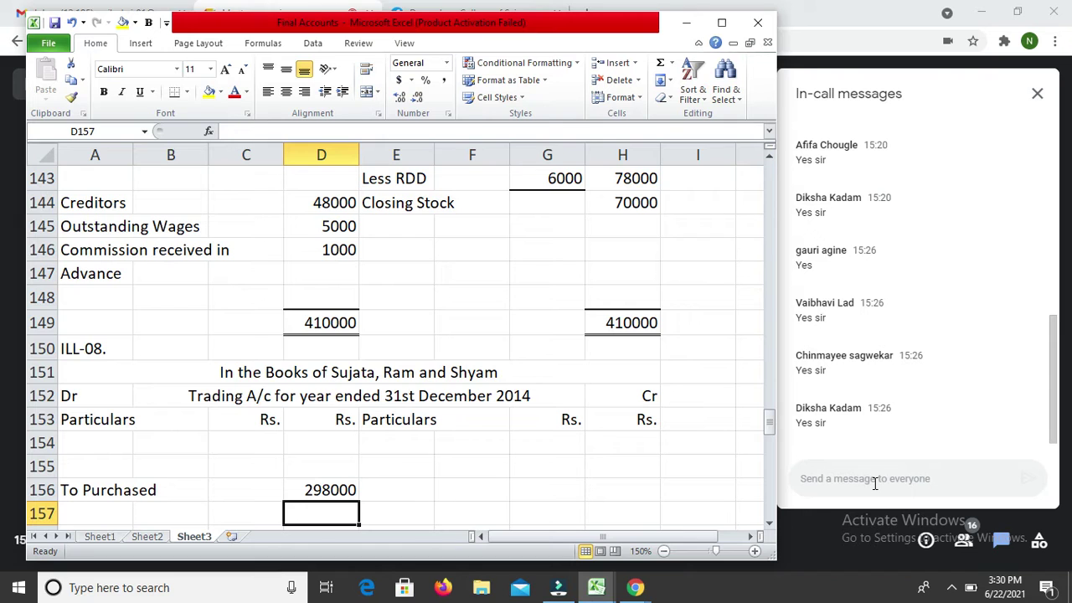
# Step: Enter 60000 in D155 with the label To Opening Stock in A155
pyautogui.press('Up')
pyautogui.press('Up')
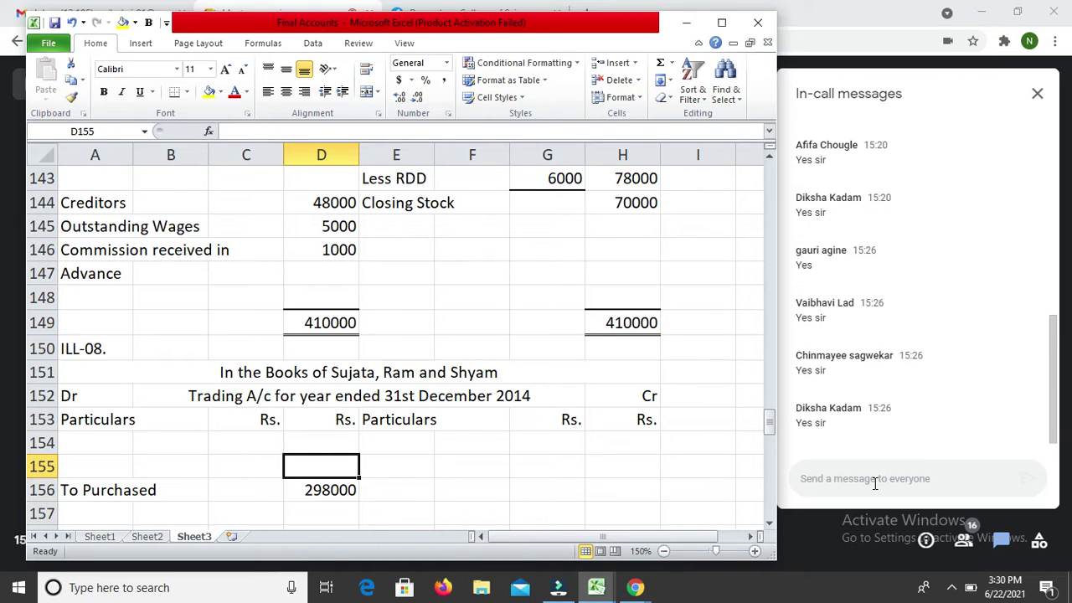
pyautogui.write('600000')
pyautogui.press('BackSpace')
pyautogui.press('Return')
pyautogui.press('Up')
pyautogui.press('Left')
pyautogui.press('Left')
pyautogui.press('Left')
pyautogui.write('To ')
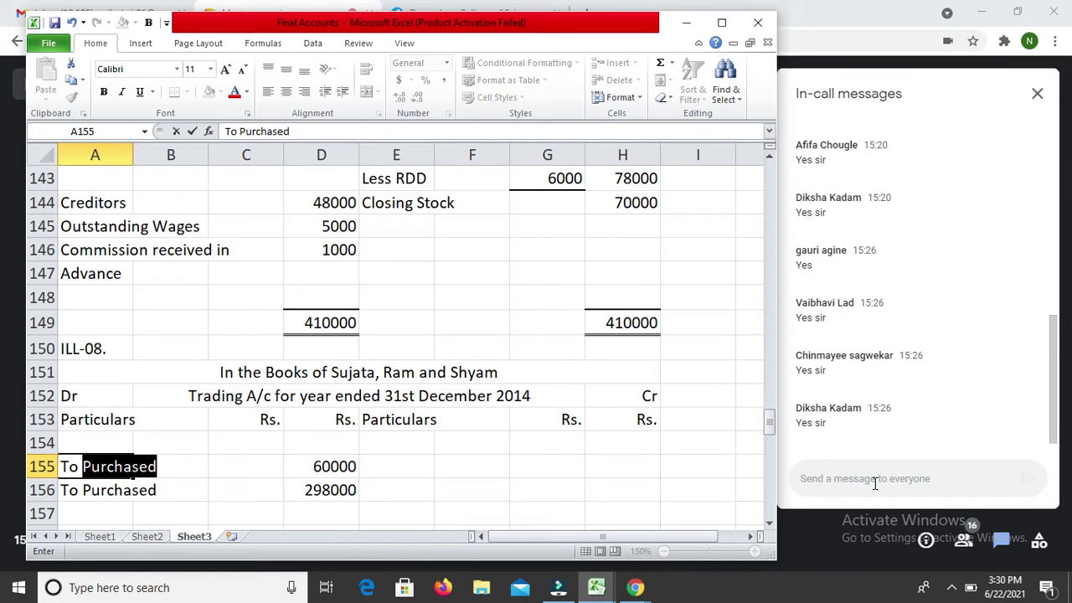
pyautogui.write('Opening ')
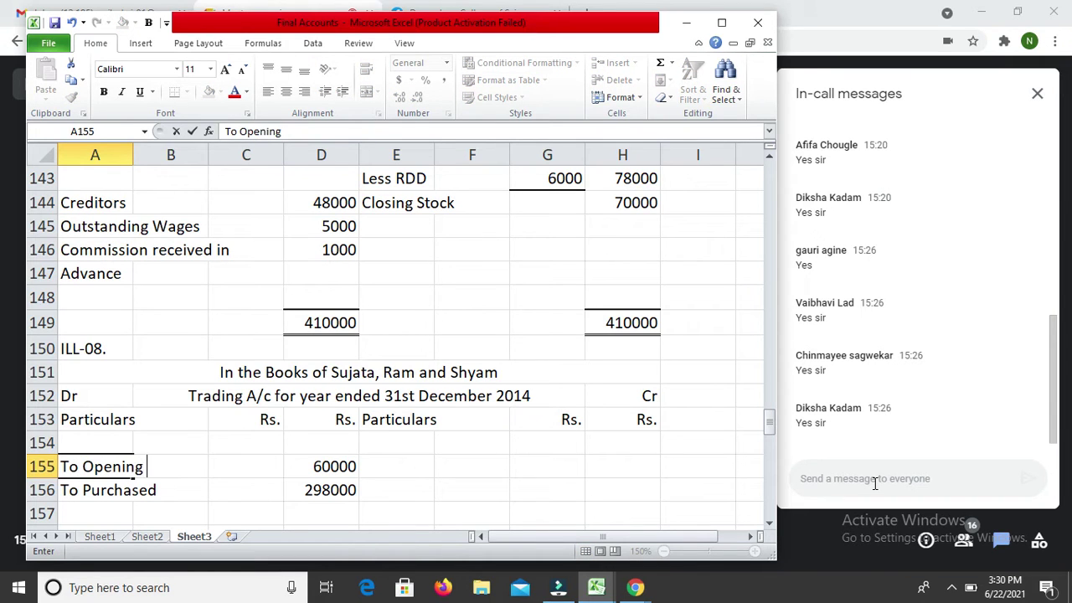
pyautogui.write('Stock')
pyautogui.press('Return')
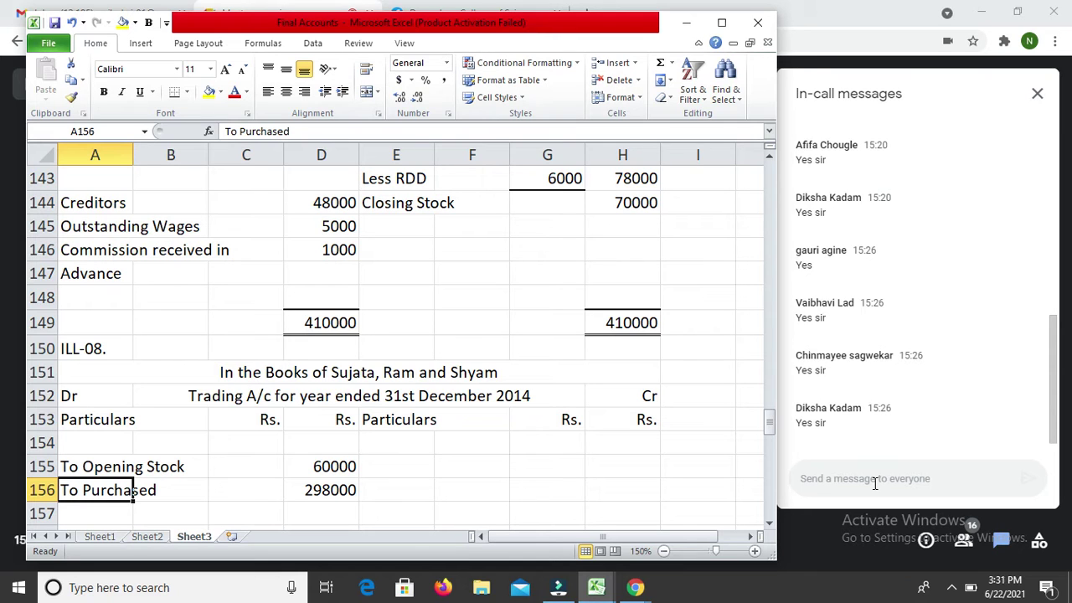
# Step: Add To Wages with an amount of 65000 at row 157
pyautogui.press('Return')
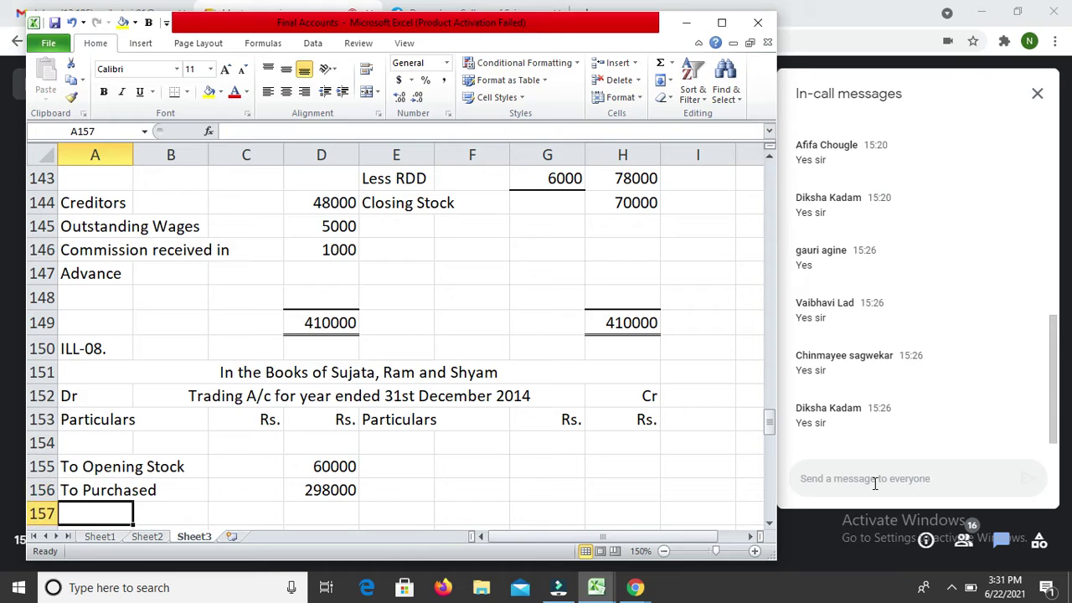
pyautogui.write('T')
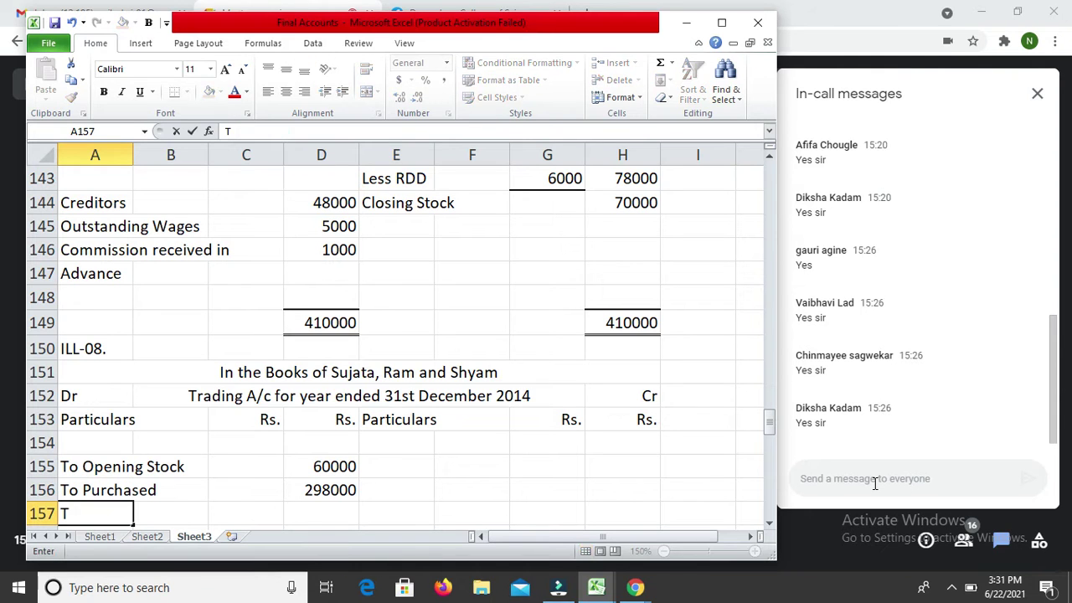
pyautogui.write('o Wages')
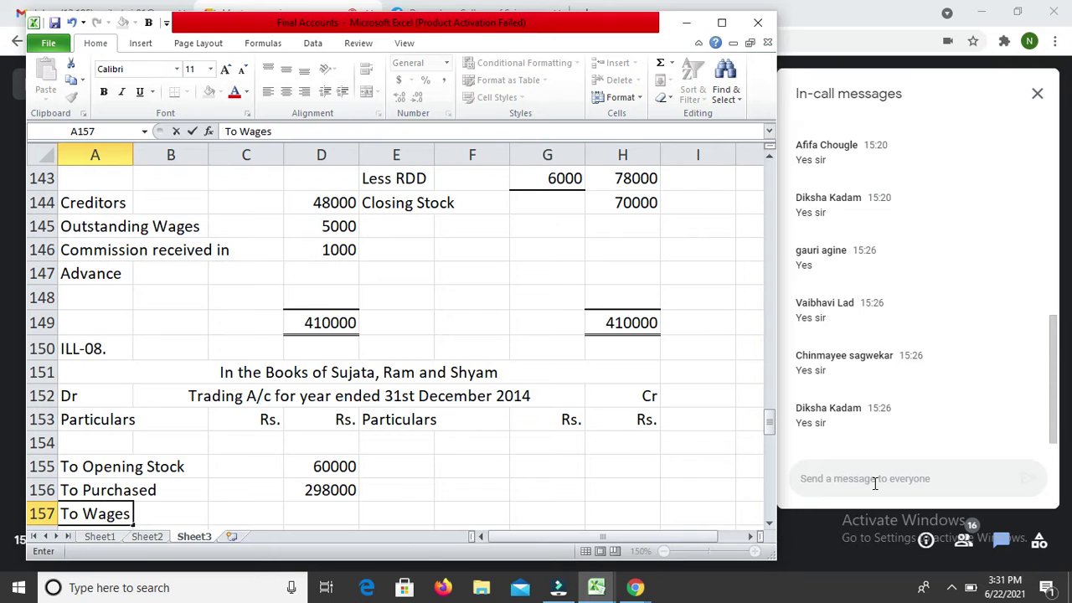
pyautogui.press('Return')
pyautogui.press('Up')
pyautogui.press('Right')
pyautogui.press('Right')
pyautogui.write('65000')
pyautogui.press('Return')
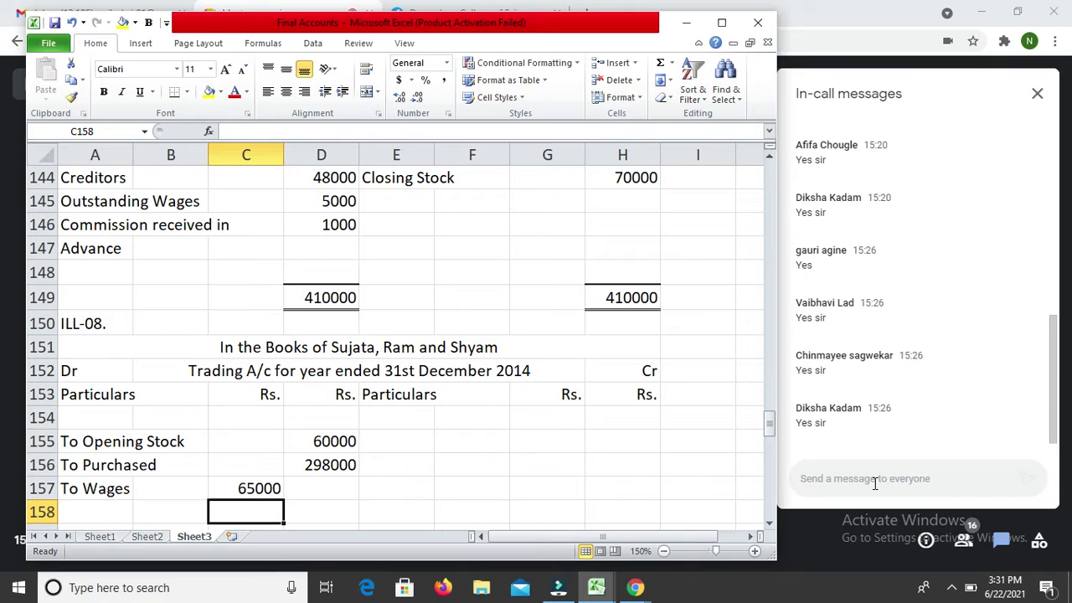
# Step: Add To Carriage Inward with 25000 in D159 at row 159
pyautogui.press('Return')
pyautogui.press('Left')
pyautogui.press('Left')
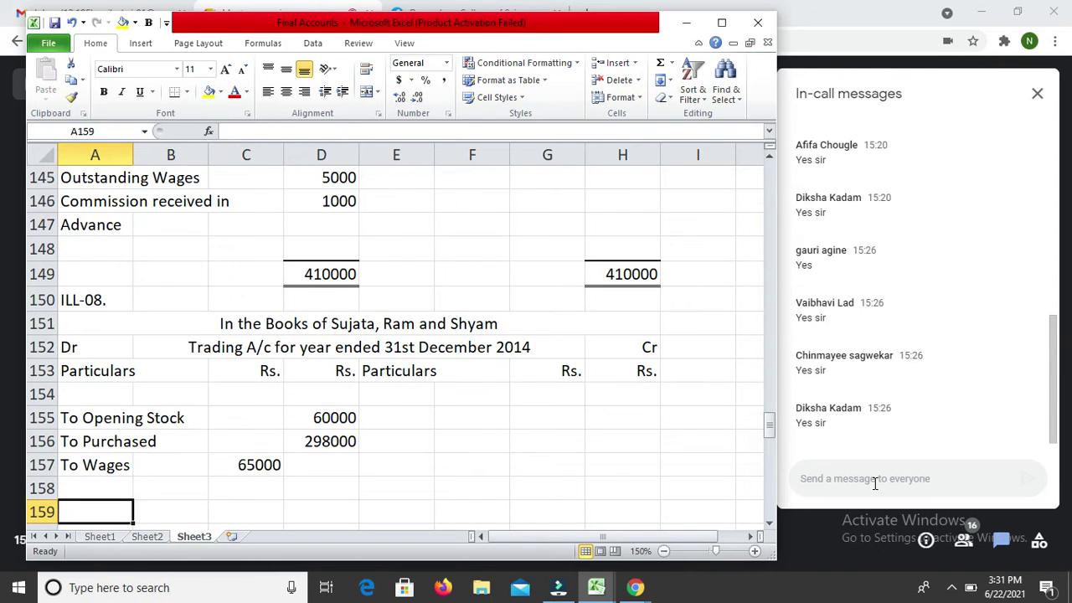
pyautogui.write('To Ca')
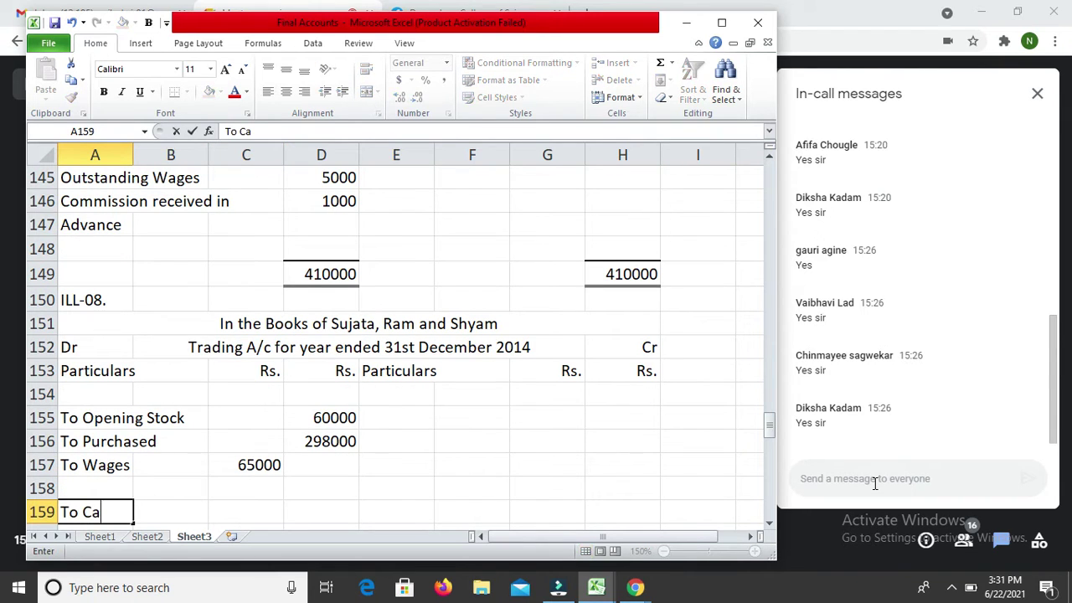
pyautogui.write('rriage Inward')
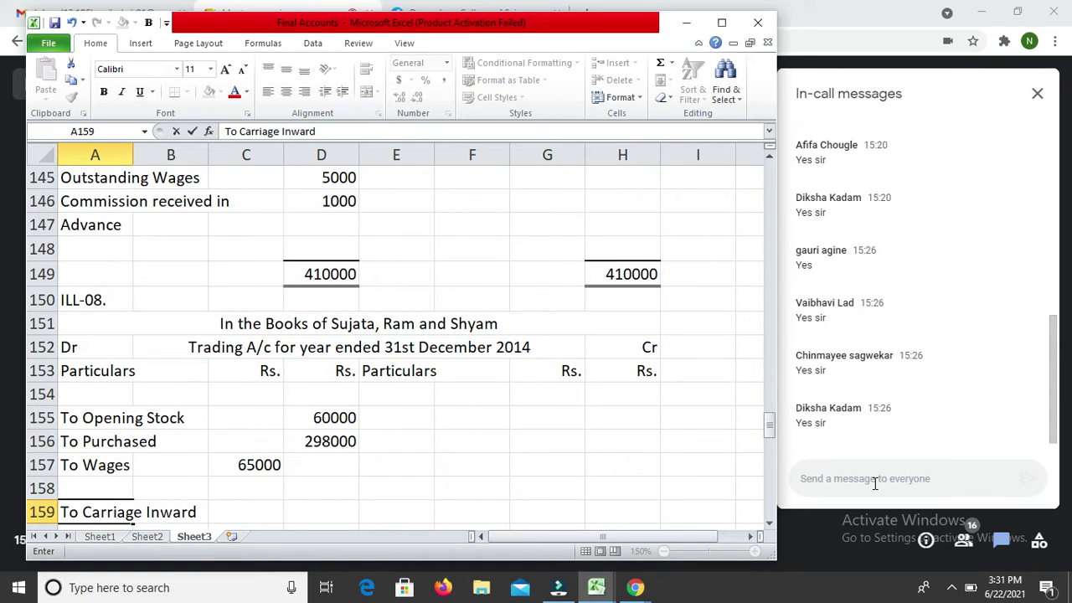
pyautogui.press('Return')
pyautogui.press('Up')
pyautogui.press('Right')
pyautogui.press('Right')
pyautogui.press('Right')
pyautogui.press('Right')
pyautogui.press('Left')
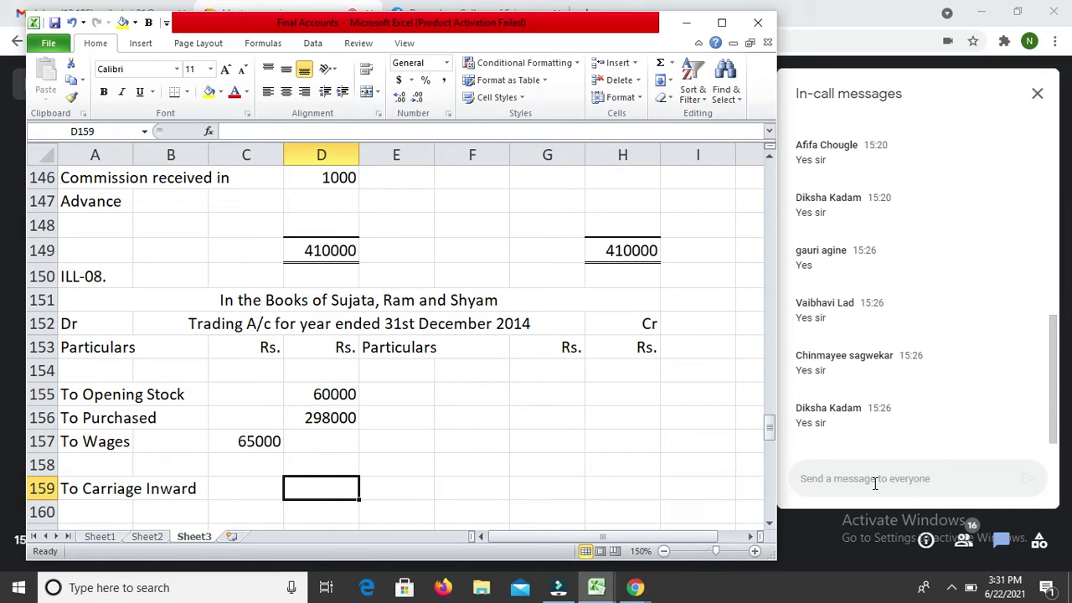
pyautogui.write('2500')
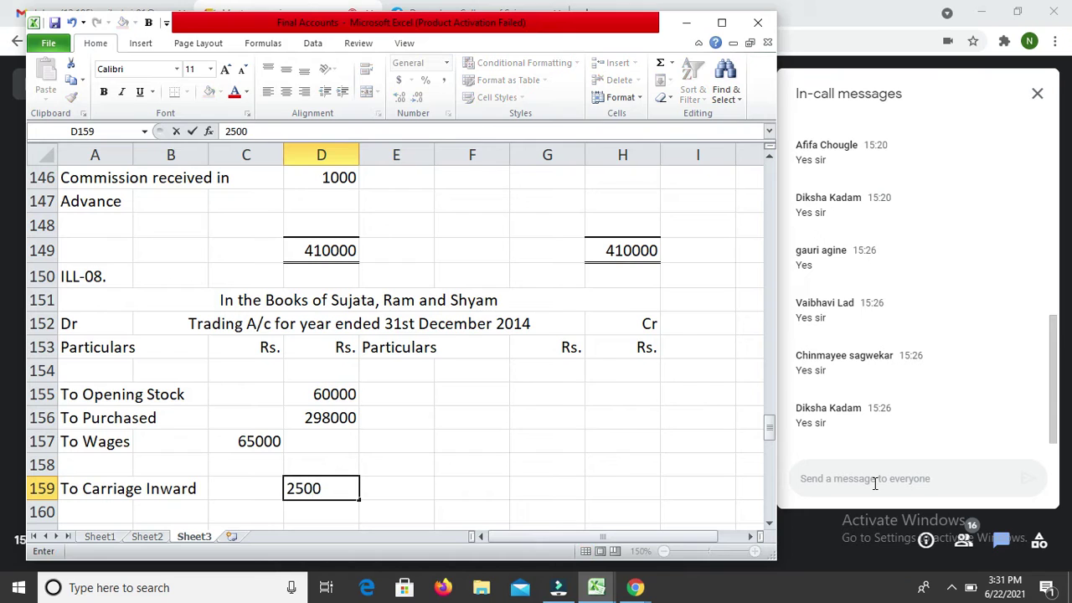
pyautogui.write('0')
pyautogui.press('Return')
pyautogui.press('Up')
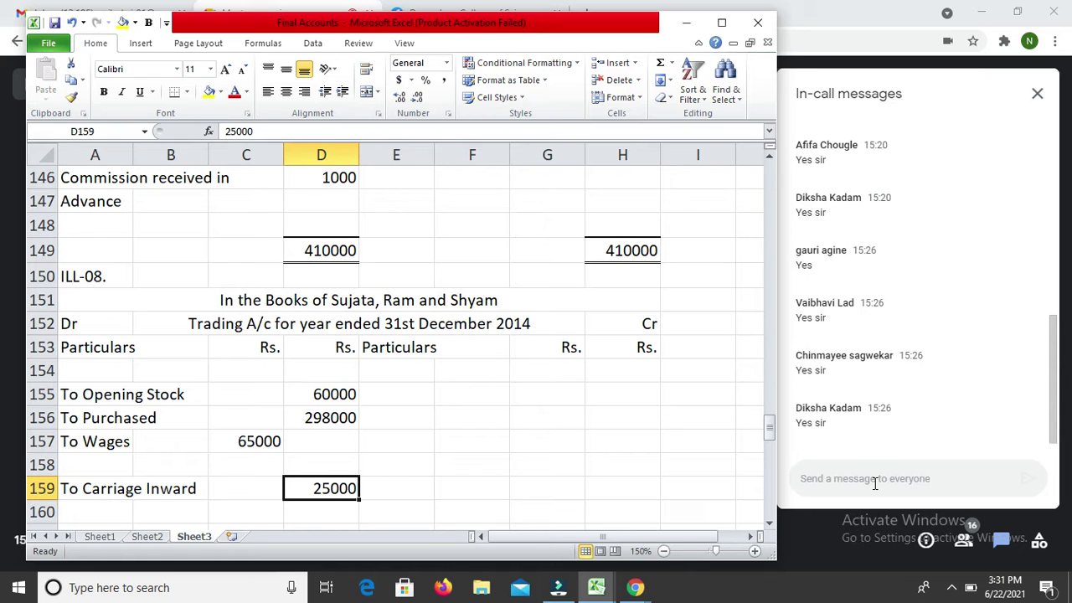
pyautogui.press('Down')
pyautogui.press('Down')
pyautogui.press('Down')
pyautogui.press('Down')
pyautogui.press('Down')
pyautogui.press('Down')
pyautogui.press('Down')
pyautogui.press('Down')
pyautogui.press('Down')
pyautogui.press('Down')
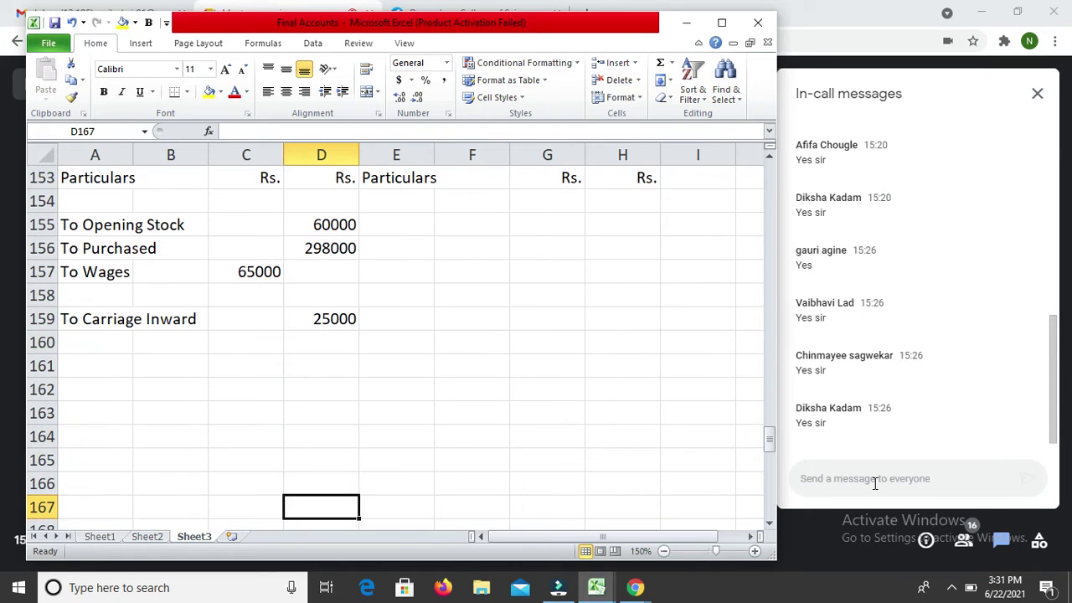
# Step: Enter To Salaries in A173 with 40000 in D173
pyautogui.press('Down')
pyautogui.press('Down')
pyautogui.press('Down')
pyautogui.press('Down')
pyautogui.press('Down')
pyautogui.press('Down')
pyautogui.press('Up')
pyautogui.press('Left')
pyautogui.press('Up')
pyautogui.press('Left')
pyautogui.press('Left')
pyautogui.write('To')
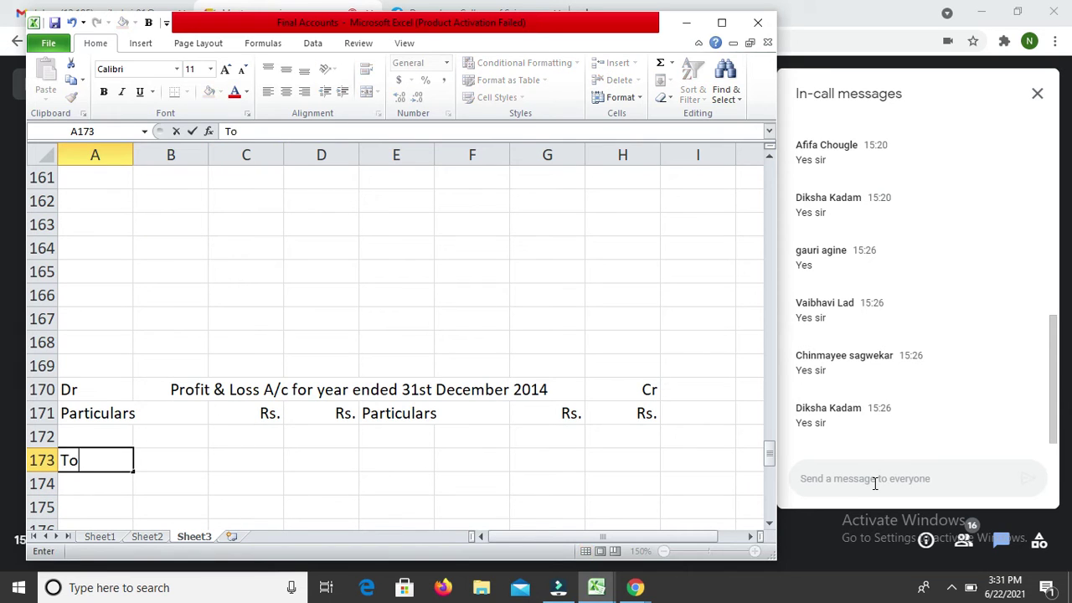
pyautogui.write(' Salaries')
pyautogui.press('Return')
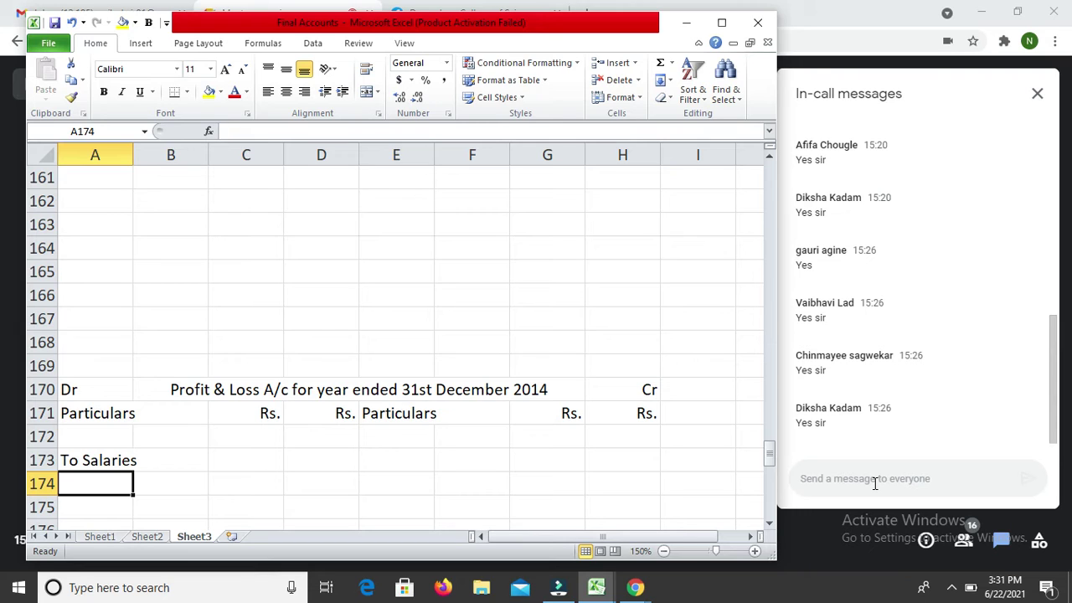
pyautogui.press('Up')
pyautogui.press('Right')
pyautogui.press('Right')
pyautogui.press('Right')
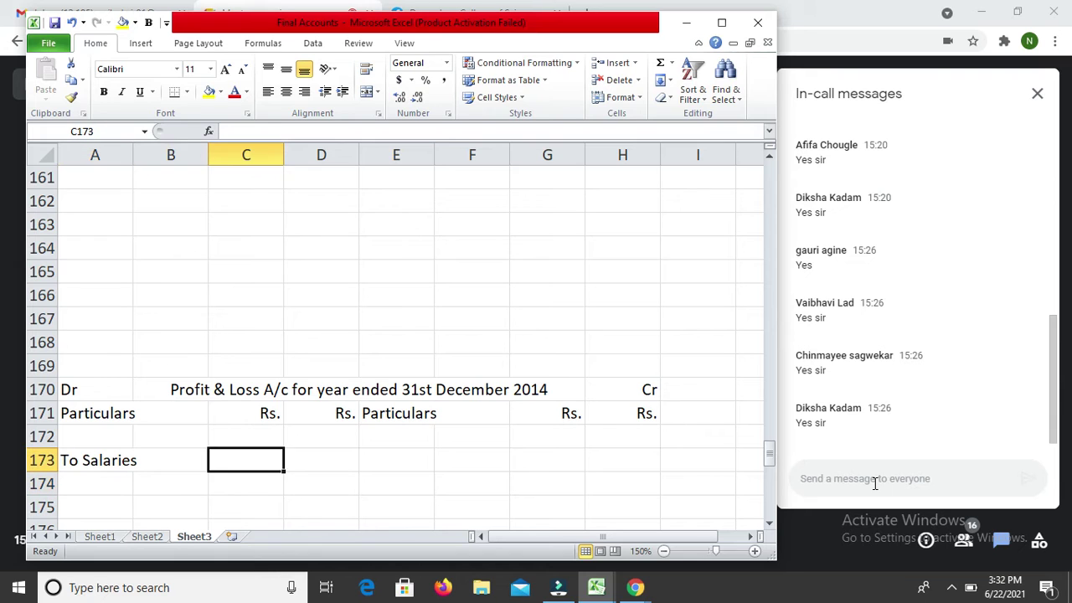
pyautogui.write('40000')
pyautogui.press('Return')
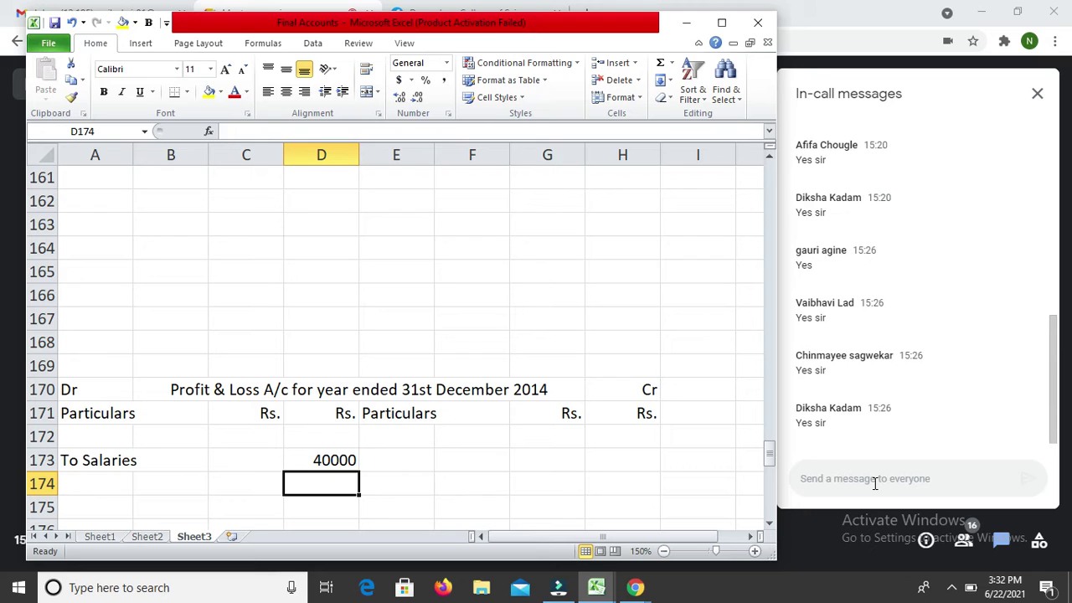
# Step: Enter To Repairs with an amount of 18000 in row 174
pyautogui.write('18000')
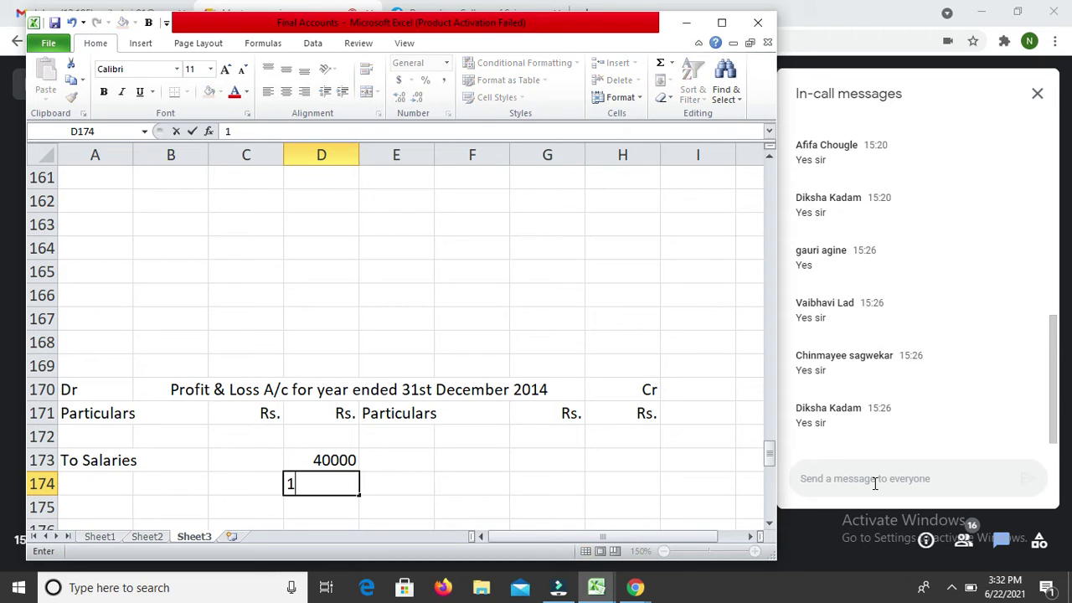
pyautogui.press('Return')
pyautogui.press('Right')
pyautogui.press('Up')
pyautogui.press('Left')
pyautogui.press('Left')
pyautogui.press('Left')
pyautogui.press('Left')
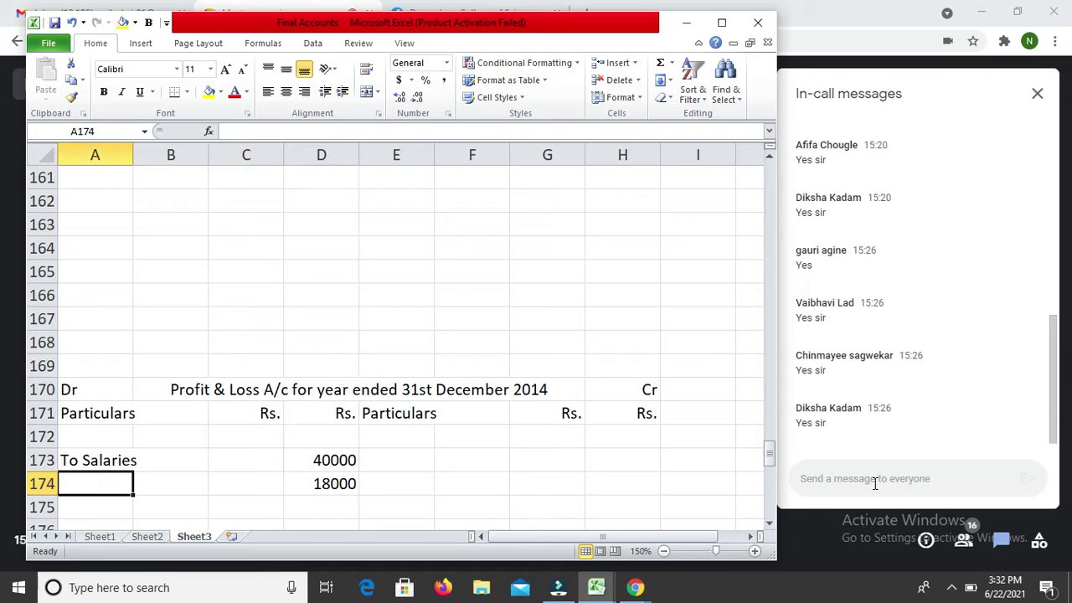
pyautogui.write('To ')
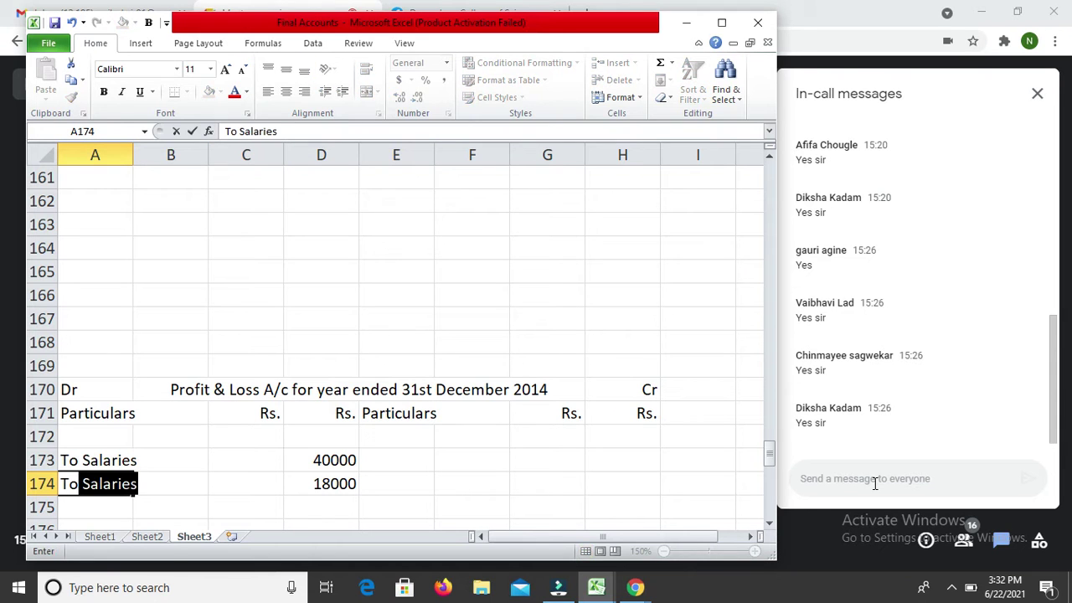
pyautogui.write('Repairs')
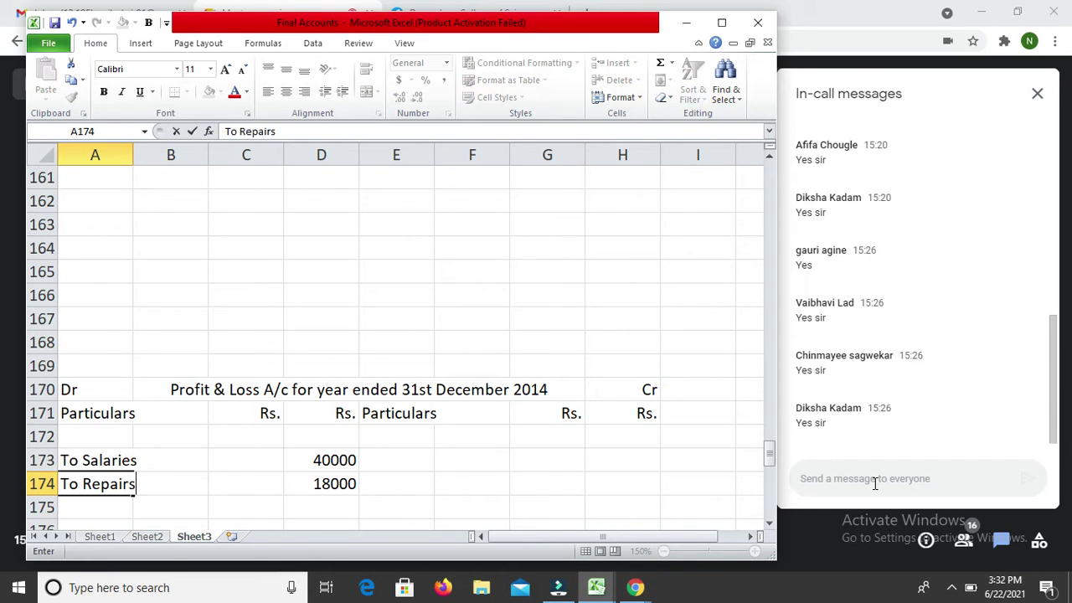
pyautogui.press('Return')
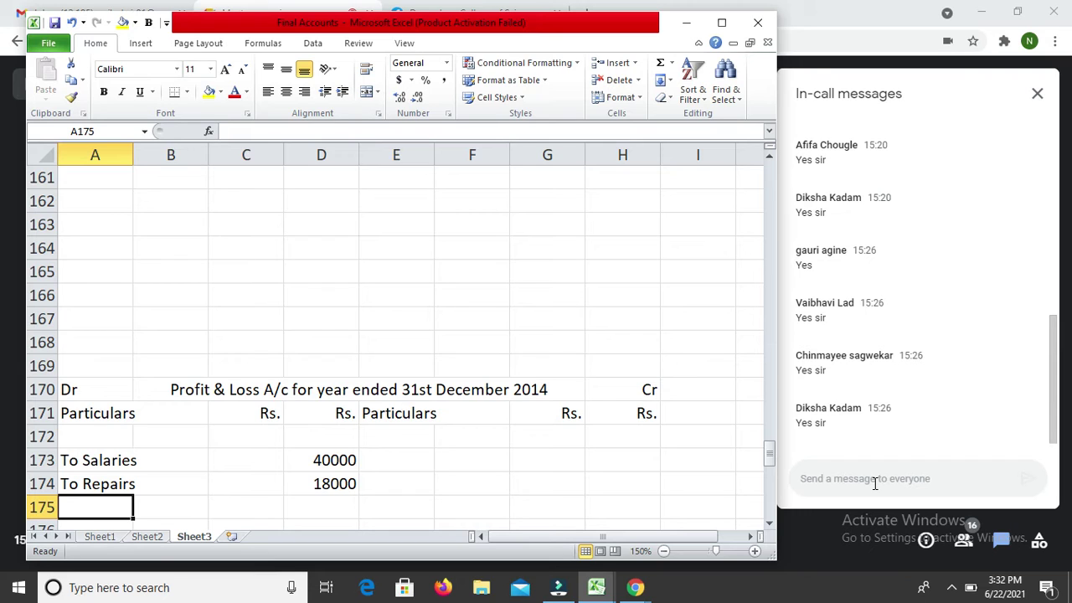
# Step: Enter To Commission in row 175 with the amount corrected from 570 to 5700
pyautogui.write('R')
pyautogui.press('BackSpace')
pyautogui.write('To Commission')
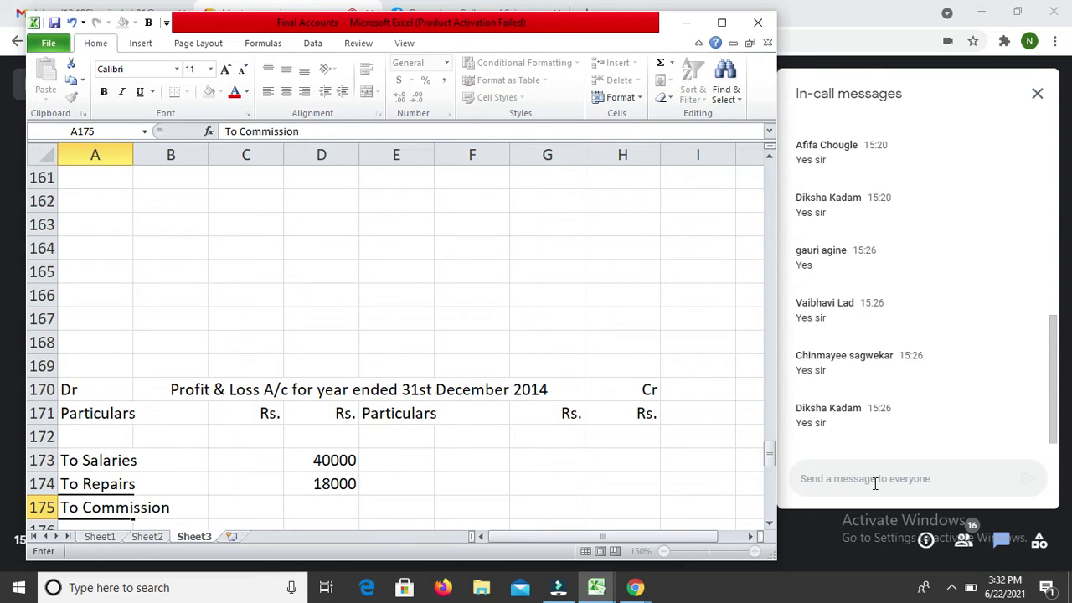
pyautogui.press('Return')
pyautogui.press('Up')
pyautogui.press('Right')
pyautogui.press('Right')
pyautogui.press('Right')
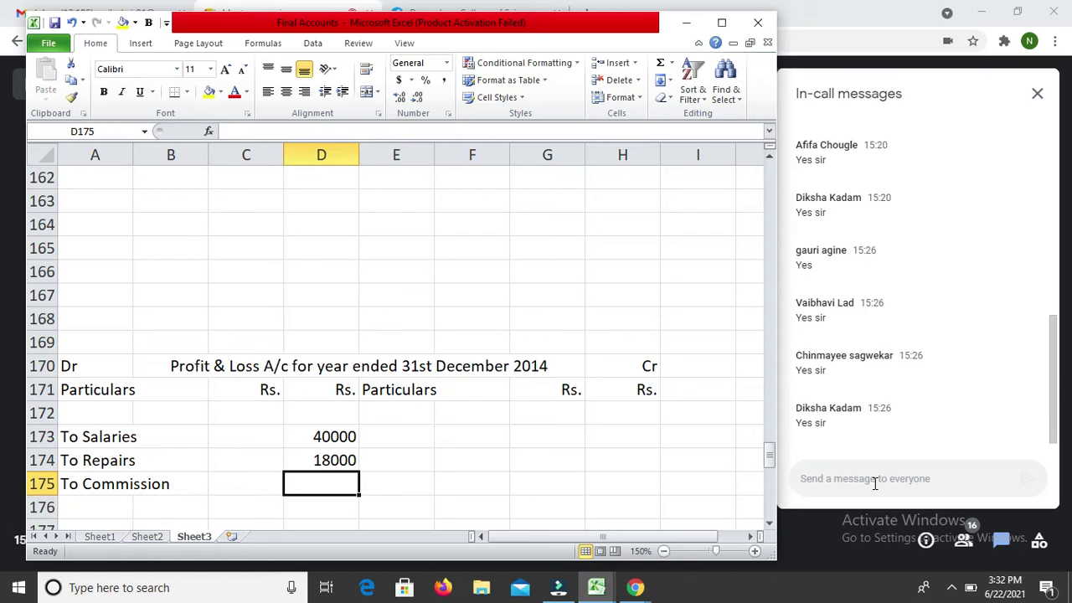
pyautogui.write('570')
pyautogui.press('Return')
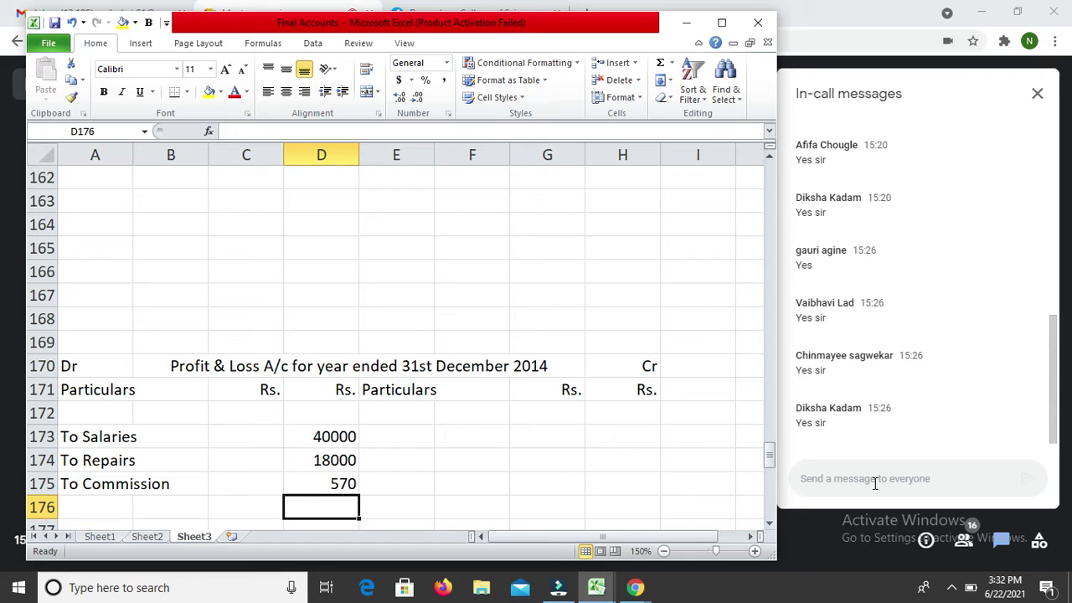
pyautogui.press('Left')
pyautogui.press('Left')
pyautogui.press('Left')
pyautogui.press('Up')
pyautogui.press('Right')
pyautogui.press('Right')
pyautogui.press('Right')
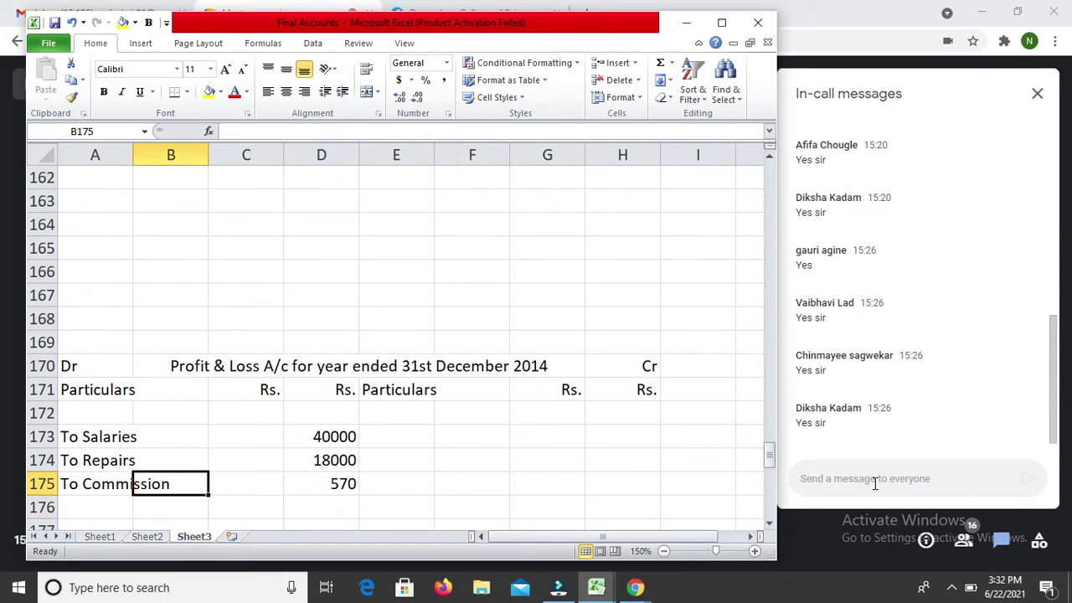
pyautogui.press('F2')
pyautogui.write('0')
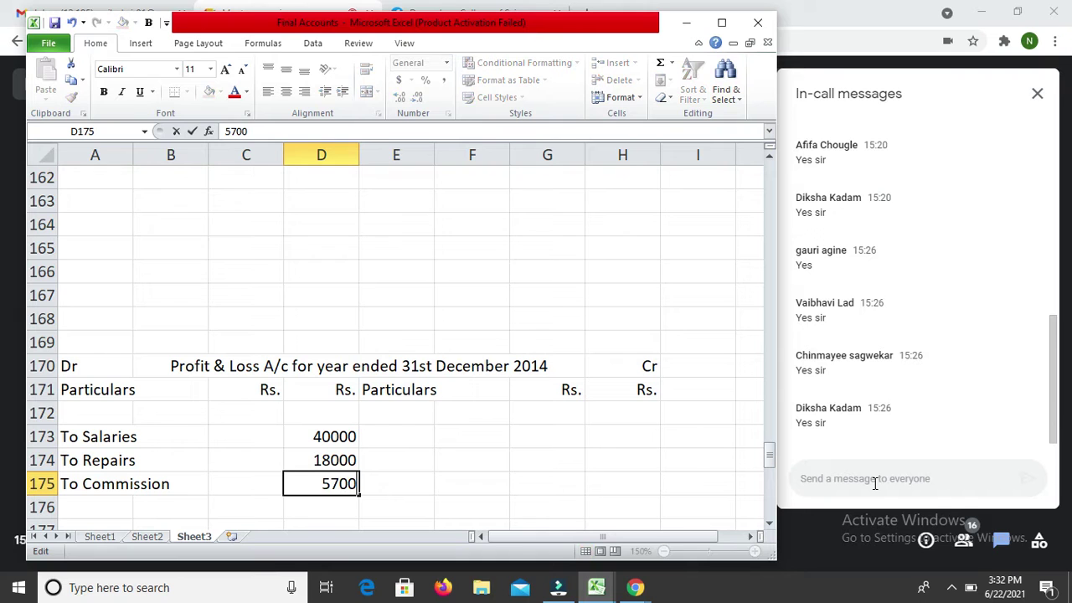
pyautogui.press('Return')
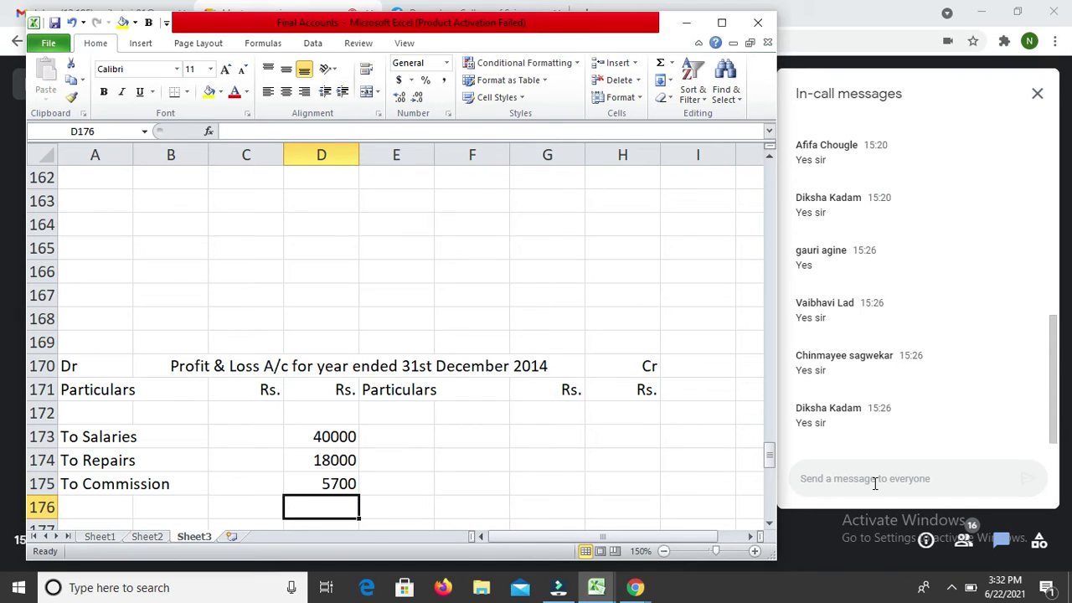
# Step: Enter To General Expenses with 30000 in row 176
pyautogui.press('Left')
pyautogui.press('Left')
pyautogui.press('Left')
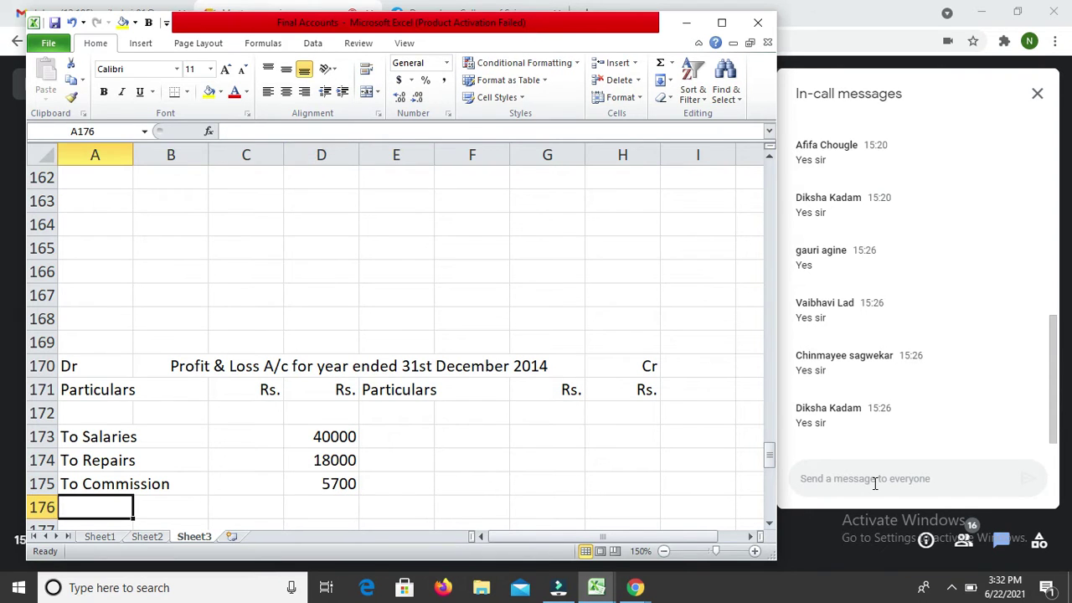
pyautogui.write('To ')
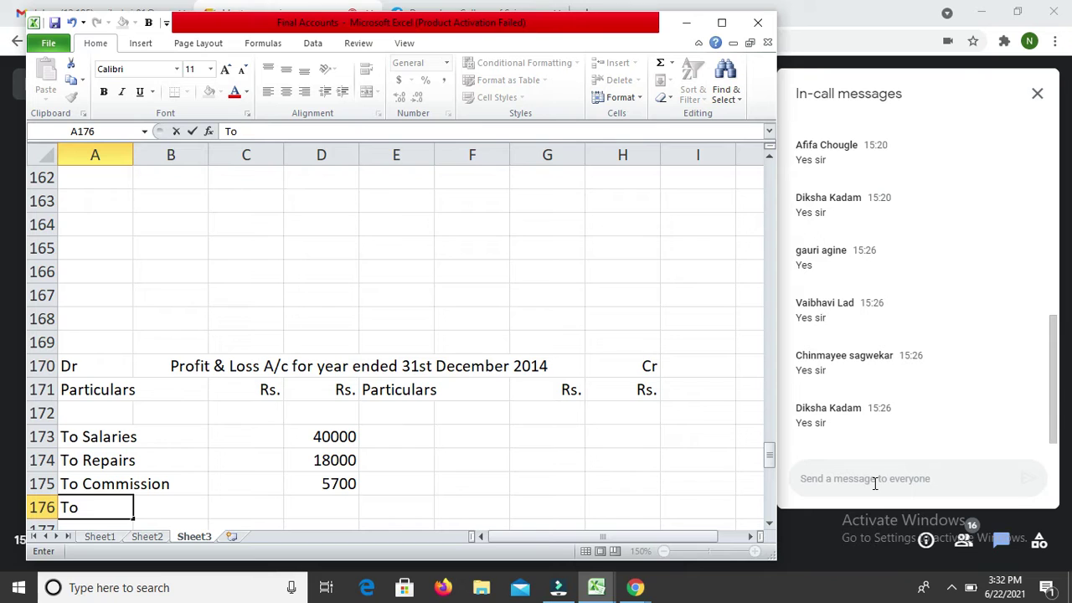
pyautogui.write('Genera')
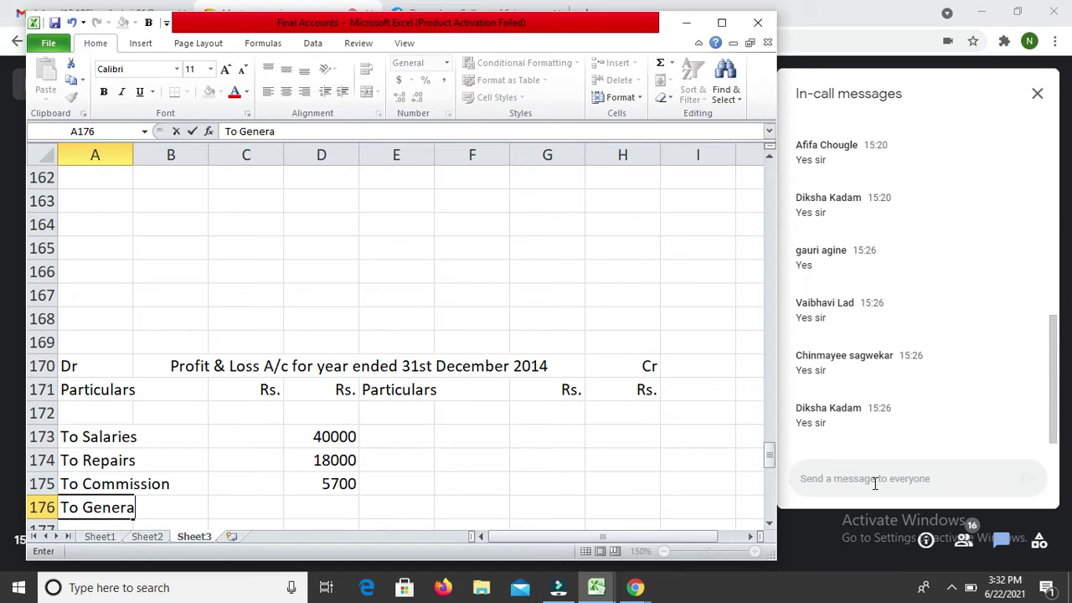
pyautogui.write('l Expe3')
pyautogui.press('BackSpace')
pyautogui.write('nses')
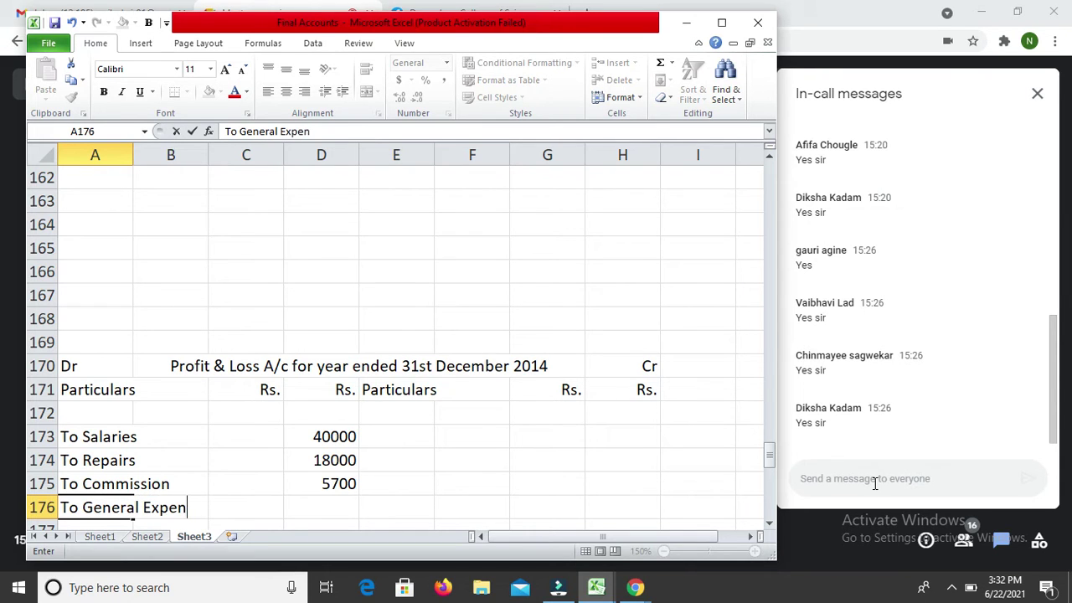
pyautogui.press('Return')
pyautogui.press('Up')
pyautogui.press('Right')
pyautogui.press('Right')
pyautogui.press('Right')
pyautogui.write('30000')
pyautogui.press('Return')
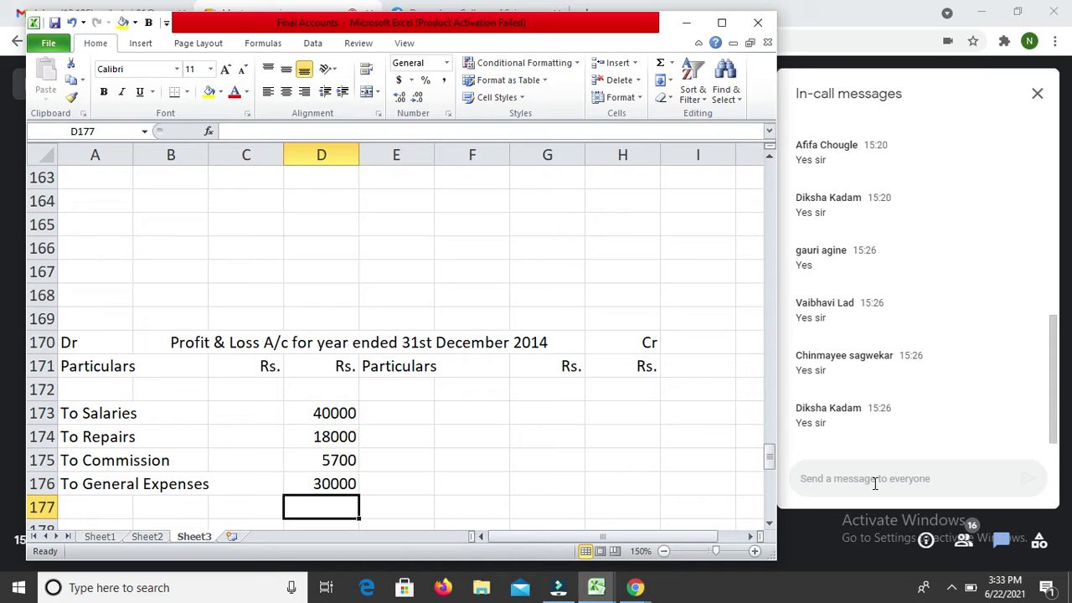
# Step: Enter To Rent and Taxes in A177 with 21000 in C177
pyautogui.press('Left')
pyautogui.press('Left')
pyautogui.press('Left')
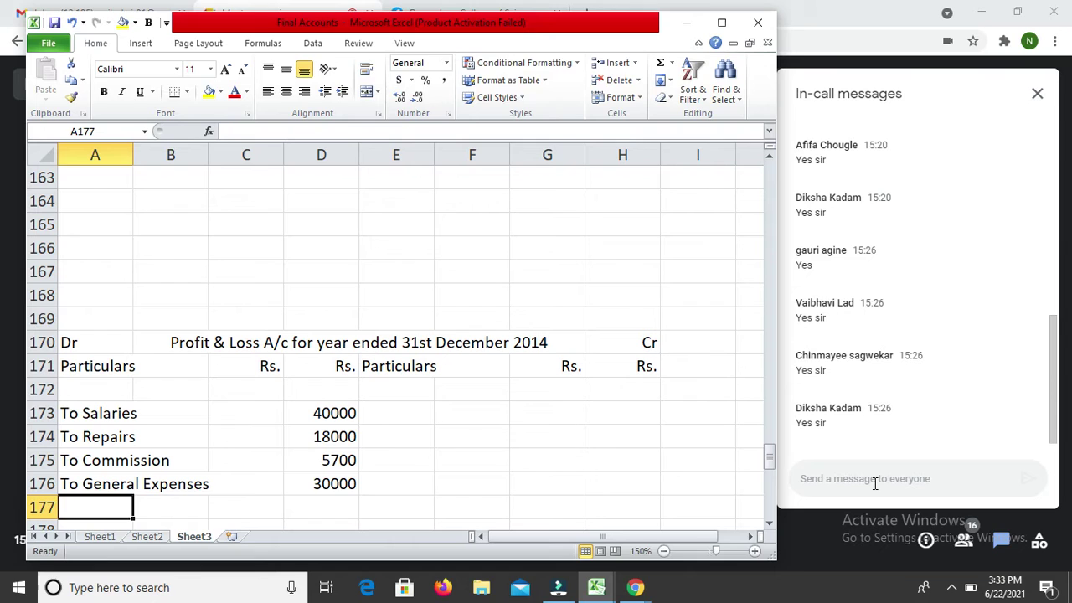
pyautogui.write('To Rent and Tac')
pyautogui.press('BackSpace')
pyautogui.write('xes')
pyautogui.press('Return')
pyautogui.press('Up')
pyautogui.press('Right')
pyautogui.press('Right')
pyautogui.write('21000')
pyautogui.press('Return')
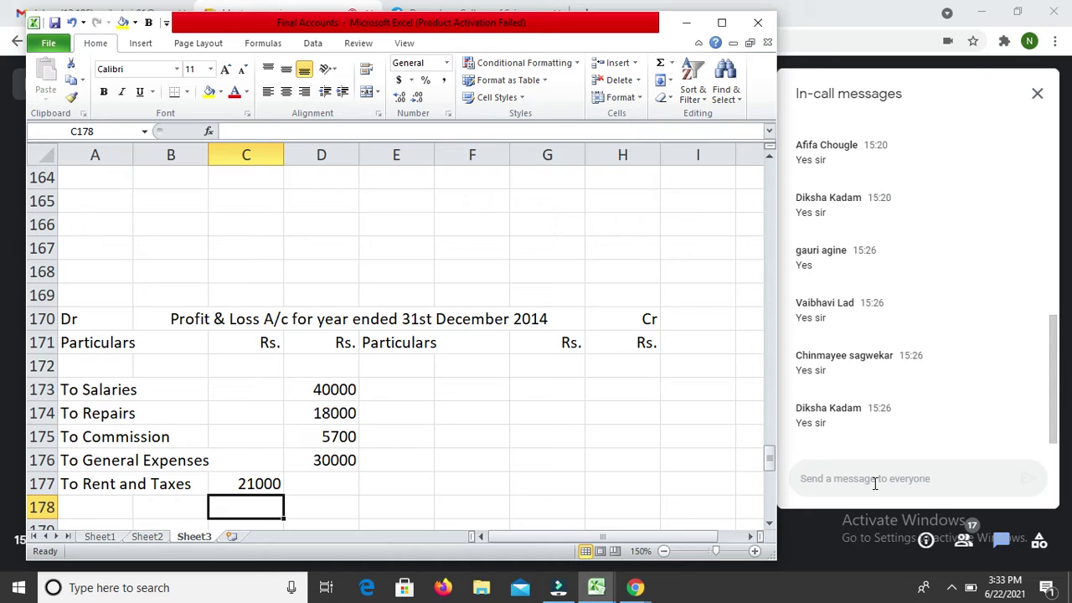
# Step: Select the Balance Sheet block A188:H194 and copy it
pyautogui.press('Down')
pyautogui.press('Down')
pyautogui.press('Down')
pyautogui.press('Down')
pyautogui.press('Down')
pyautogui.press('Down')
pyautogui.press('Down')
pyautogui.press('Down')
pyautogui.press('Down')
pyautogui.press('Down')
pyautogui.press('Down')
pyautogui.press('Down')
pyautogui.press('Down')
pyautogui.press('Down')
pyautogui.press('Down')
pyautogui.press('Down')
pyautogui.press('Down')
pyautogui.press('Down')
pyautogui.press('Down')
pyautogui.press('Down')
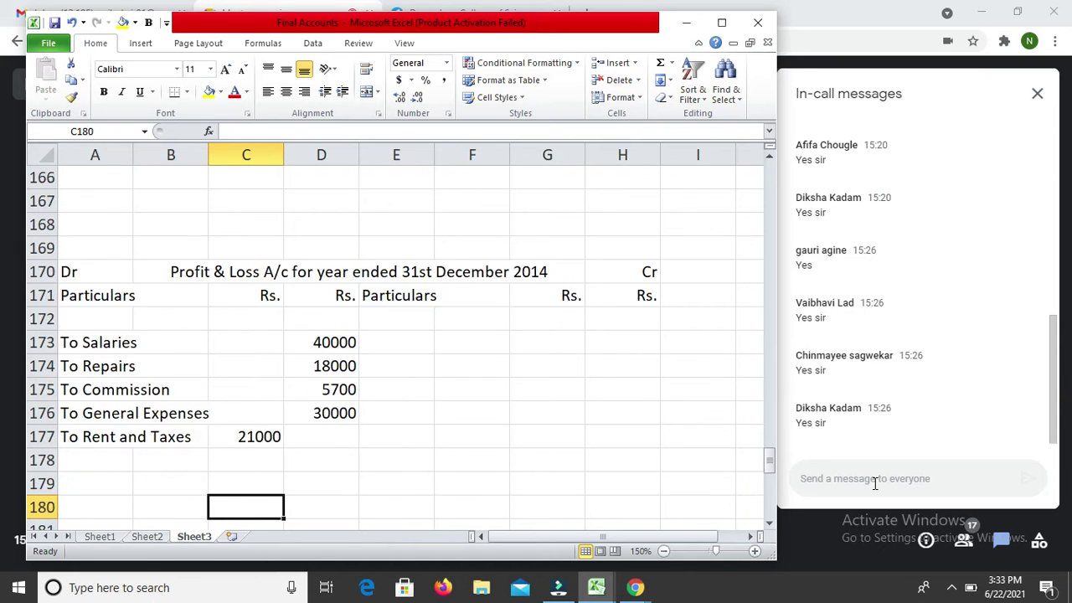
pyautogui.press('Down')
pyautogui.press('Down')
pyautogui.press('Down')
pyautogui.press('Down')
pyautogui.press('Down')
pyautogui.press('Down')
pyautogui.press('Down')
pyautogui.press('Down')
pyautogui.press('Down')
pyautogui.press('Down')
pyautogui.press('Down')
pyautogui.press('Down')
pyautogui.press('Down')
pyautogui.press('Down')
pyautogui.press('Down')
pyautogui.press('Down')
pyautogui.press('Down')
pyautogui.press('Down')
pyautogui.press('Down')
pyautogui.press('Down')
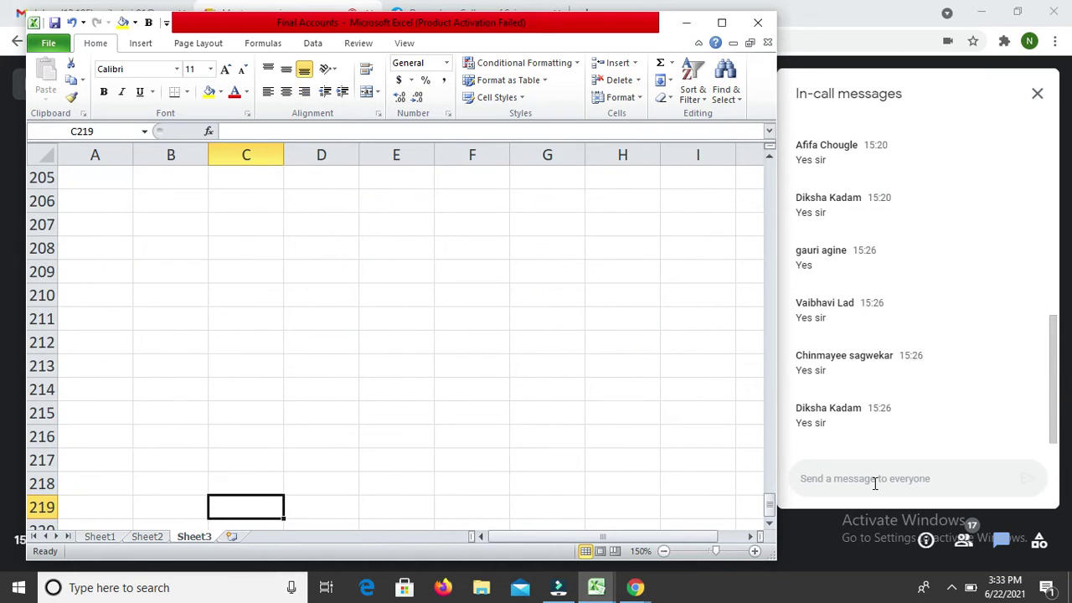
pyautogui.press('Up')
pyautogui.press('Up')
pyautogui.press('Up')
pyautogui.press('Up')
pyautogui.press('Up')
pyautogui.press('Up')
pyautogui.press('Up')
pyautogui.press('Up')
pyautogui.press('Up')
pyautogui.press('Up')
pyautogui.press('Up')
pyautogui.press('Up')
pyautogui.press('Up')
pyautogui.press('Up')
pyautogui.press('Up')
pyautogui.press('Up')
pyautogui.press('Up')
pyautogui.press('Up')
pyautogui.press('Up')
pyautogui.press('Up')
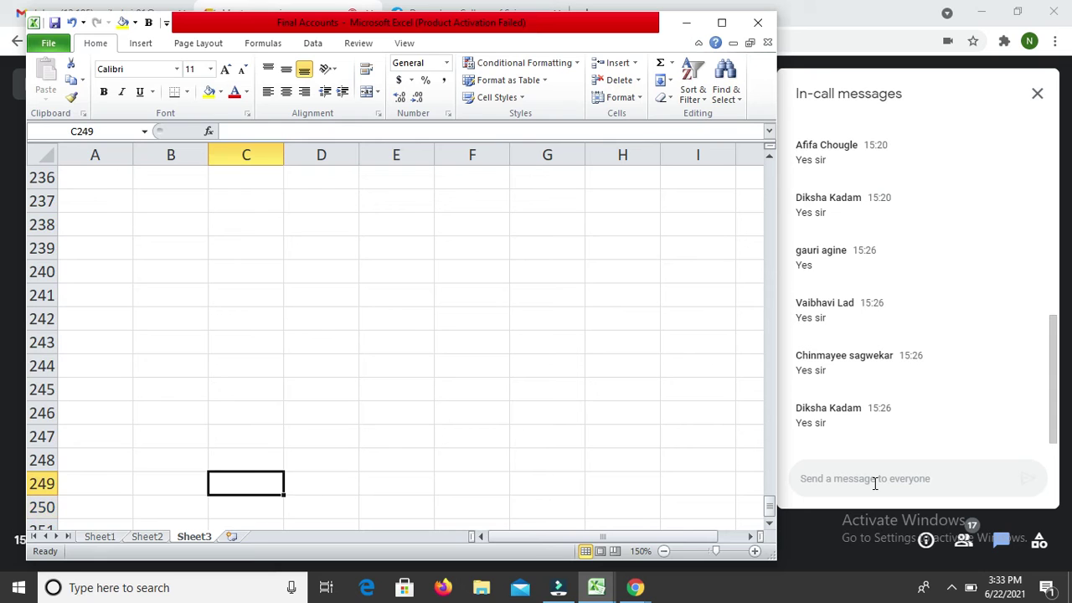
pyautogui.press('Down')
pyautogui.press('Down')
pyautogui.press('Down')
pyautogui.press('Down')
pyautogui.press('Down')
pyautogui.press('Down')
pyautogui.press('Down')
pyautogui.press('Down')
pyautogui.press('Down')
pyautogui.press('Down')
pyautogui.press('Down')
pyautogui.press('Down')
pyautogui.press('Down')
pyautogui.press('Down')
pyautogui.press('Down')
pyautogui.press('Down')
pyautogui.press('Down')
pyautogui.press('Down')
pyautogui.press('Down')
pyautogui.press('Down')
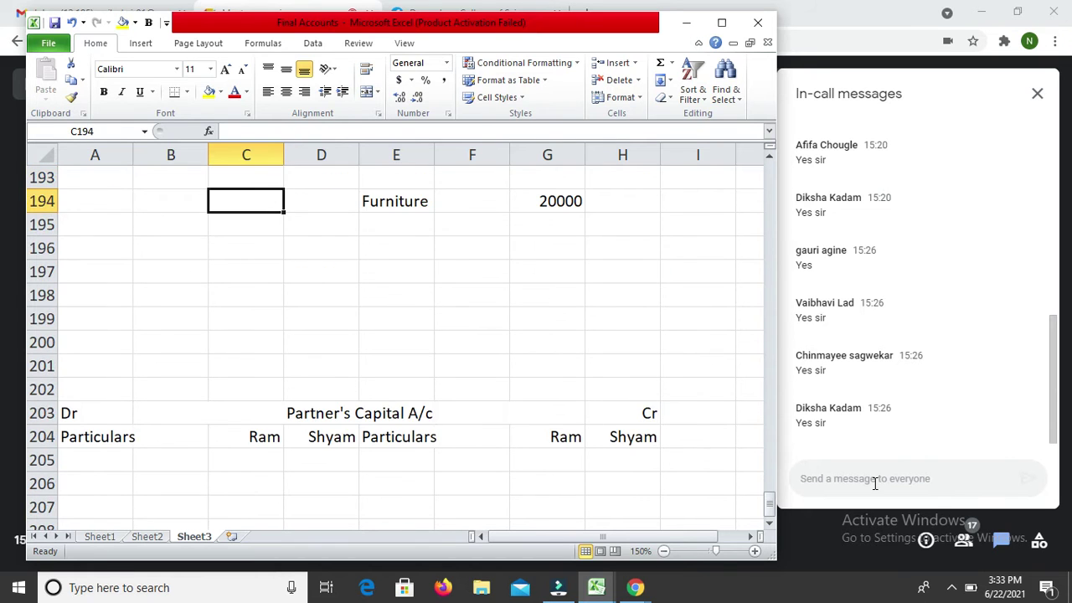
pyautogui.press('Down')
pyautogui.press('Down')
pyautogui.press('Down')
pyautogui.press('Down')
pyautogui.press('Down')
pyautogui.press('Down')
pyautogui.press('Down')
pyautogui.press('Down')
pyautogui.press('Down')
pyautogui.press('Down')
pyautogui.press('Down')
pyautogui.press('Down')
pyautogui.press('Down')
pyautogui.press('Down')
pyautogui.press('Down')
pyautogui.press('Down')
pyautogui.press('Down')
pyautogui.press('Down')
pyautogui.press('Down')
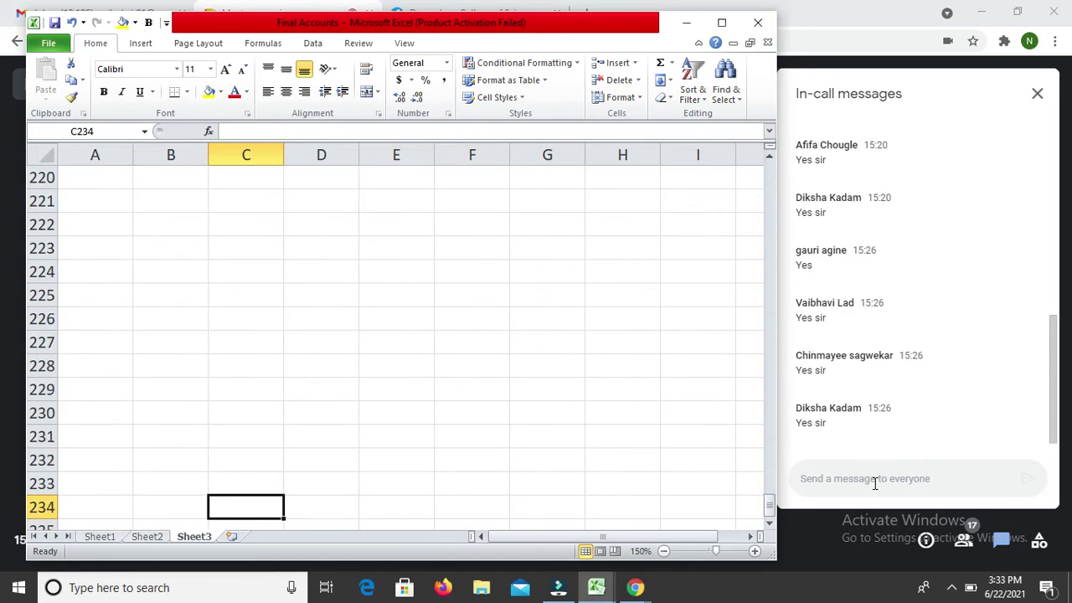
pyautogui.press('Up')
pyautogui.press('Up')
pyautogui.press('Up')
pyautogui.press('Up')
pyautogui.press('Up')
pyautogui.press('Up')
pyautogui.press('Up')
pyautogui.press('Up')
pyautogui.press('Up')
pyautogui.press('Up')
pyautogui.press('Up')
pyautogui.press('Up')
pyautogui.press('Up')
pyautogui.press('Up')
pyautogui.press('Up')
pyautogui.press('Up')
pyautogui.press('Up')
pyautogui.press('Up')
pyautogui.press('Up')
pyautogui.press('Up')
pyautogui.press('Up')
pyautogui.press('Up')
pyautogui.press('Up')
pyautogui.press('Up')
pyautogui.press('Up')
pyautogui.press('Up')
pyautogui.press('Up')
pyautogui.press('Up')
pyautogui.press('Up')
pyautogui.press('Up')
pyautogui.press('Up')
pyautogui.press('Up')
pyautogui.press('Up')
pyautogui.press('Up')
pyautogui.press('Up')
pyautogui.press('Up')
pyautogui.press('Up')
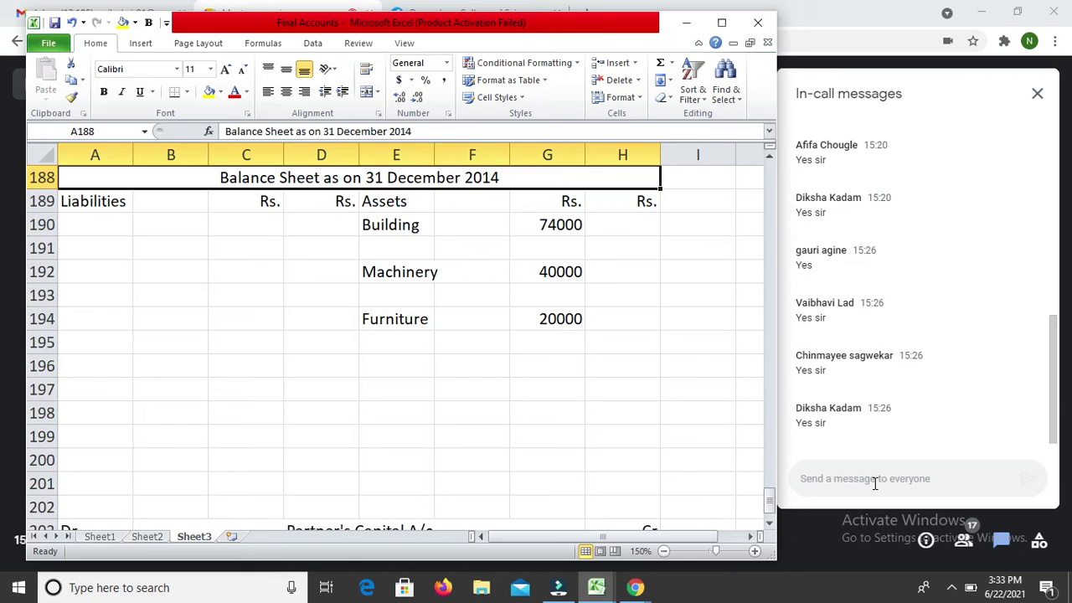
pyautogui.press('Down')
pyautogui.press('Down')
pyautogui.press('Down')
pyautogui.press('Down')
pyautogui.press('Down')
pyautogui.press('Down')
pyautogui.press('Down')
pyautogui.press('Up')
pyautogui.press('Up')
pyautogui.press('Up')
pyautogui.press('Up')
pyautogui.press('Up')
pyautogui.press('Up')
pyautogui.press('Up')
pyautogui.press('Up')
pyautogui.press('Up')
pyautogui.press('Up')
pyautogui.press('Up')
pyautogui.press('Up')
pyautogui.press('Up')
pyautogui.press('Up')
pyautogui.press('Up')
pyautogui.press('Up')
pyautogui.press('Up')
pyautogui.press('Up')
pyautogui.press('Up')
pyautogui.press('Up')
pyautogui.press('Up')
pyautogui.press('Up')
pyautogui.press('Up')
pyautogui.press('Up')
pyautogui.press('Up')
pyautogui.press('Up')
pyautogui.press('Up')
pyautogui.press('Up')
pyautogui.press('Up')
pyautogui.press('Up')
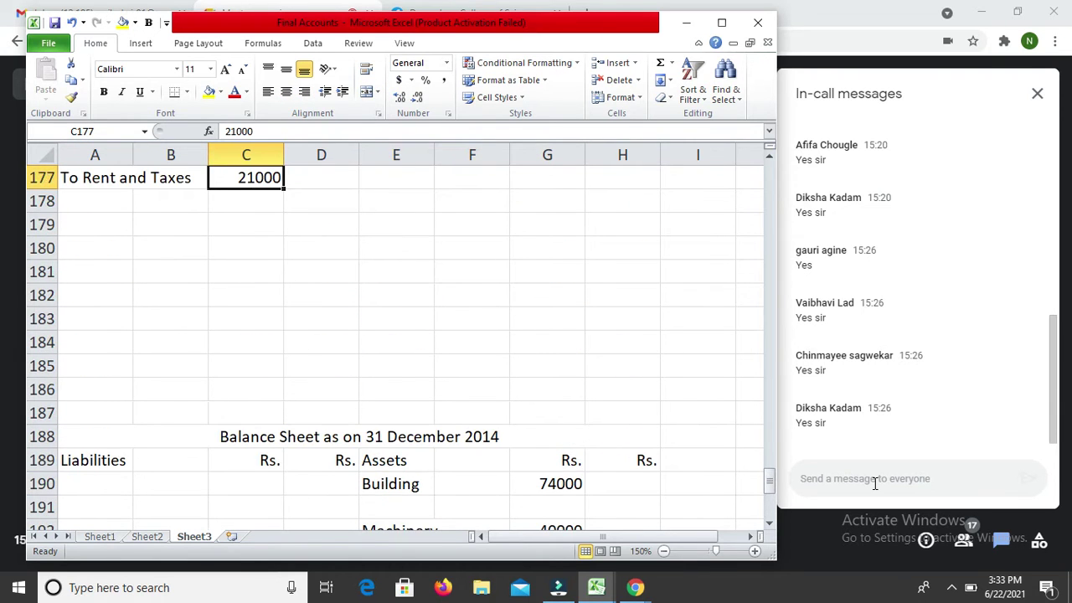
pyautogui.press('Down')
pyautogui.press('Down')
pyautogui.press('Down')
pyautogui.press('Down')
pyautogui.press('Down')
pyautogui.press('Down')
pyautogui.press('Down')
pyautogui.press('Down')
pyautogui.press('Down')
pyautogui.press('Down')
pyautogui.press('Down')
pyautogui.press('Down')
pyautogui.press('Down')
pyautogui.press('Down')
pyautogui.press('Down')
pyautogui.press('Down')
pyautogui.press('Down')
pyautogui.press('Down')
pyautogui.press('Down')
pyautogui.press('Down')
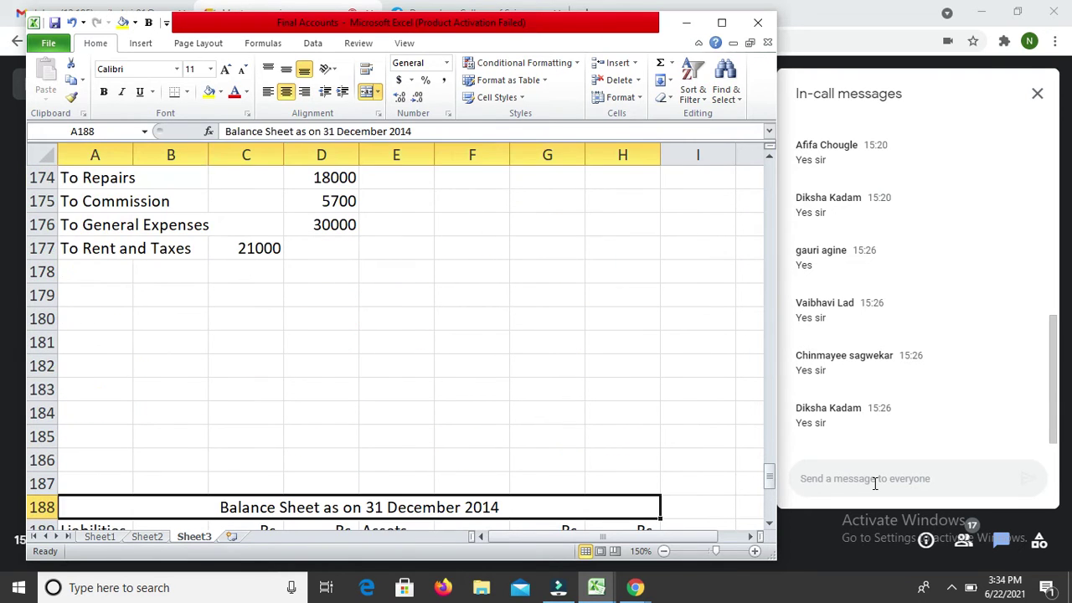
pyautogui.hotkey('shift', 'Down')
pyautogui.hotkey('shift', 'Down')
pyautogui.hotkey('shift', 'Down')
pyautogui.hotkey('shift', 'Down')
pyautogui.hotkey('shift', 'Down')
pyautogui.hotkey('shift', 'Down')
pyautogui.hotkey('shift', 'Down')
pyautogui.hotkey('shift', 'Up')
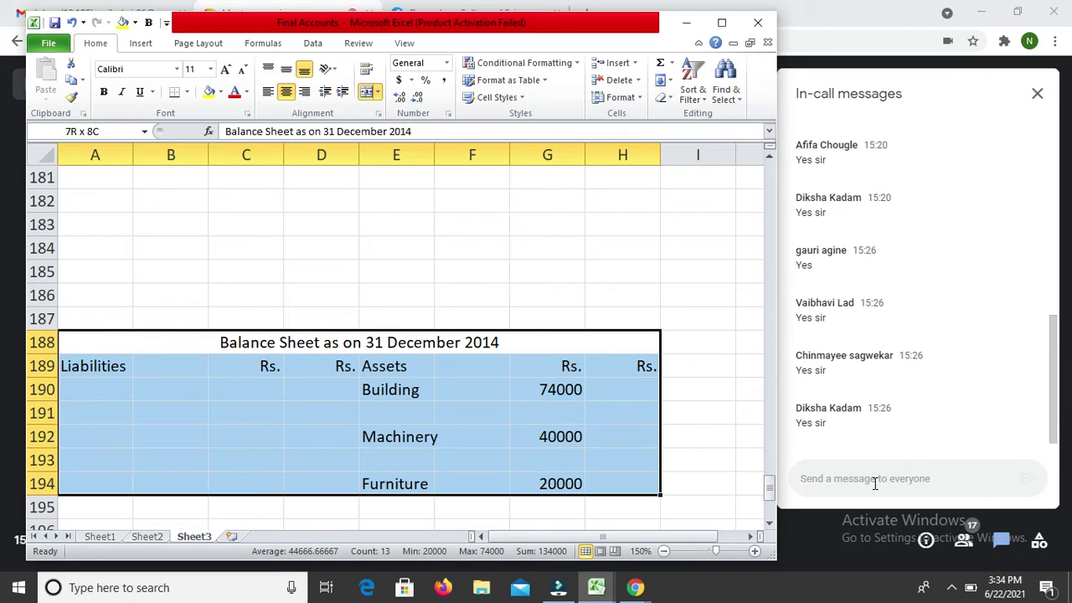
pyautogui.hotkey('ctrl', 'c')
# Step: Paste the copied Balance Sheet block at A218
pyautogui.press('Down')
pyautogui.press('Down')
pyautogui.press('Down')
pyautogui.press('Down')
pyautogui.press('Down')
pyautogui.press('Down')
pyautogui.press('Down')
pyautogui.press('Down')
pyautogui.press('Down')
pyautogui.press('Down')
pyautogui.press('Down')
pyautogui.press('Down')
pyautogui.press('Down')
pyautogui.press('Down')
pyautogui.press('Down')
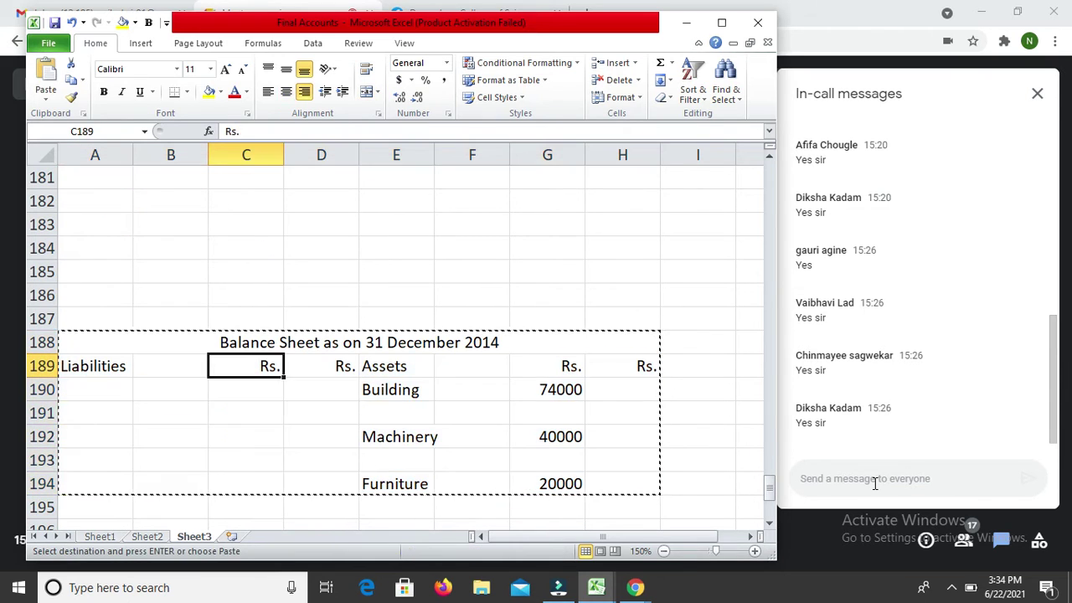
pyautogui.press('Down')
pyautogui.press('Down')
pyautogui.press('Down')
pyautogui.press('Down')
pyautogui.press('Down')
pyautogui.press('Down')
pyautogui.press('Down')
pyautogui.press('Down')
pyautogui.press('Down')
pyautogui.press('Down')
pyautogui.press('Down')
pyautogui.press('Down')
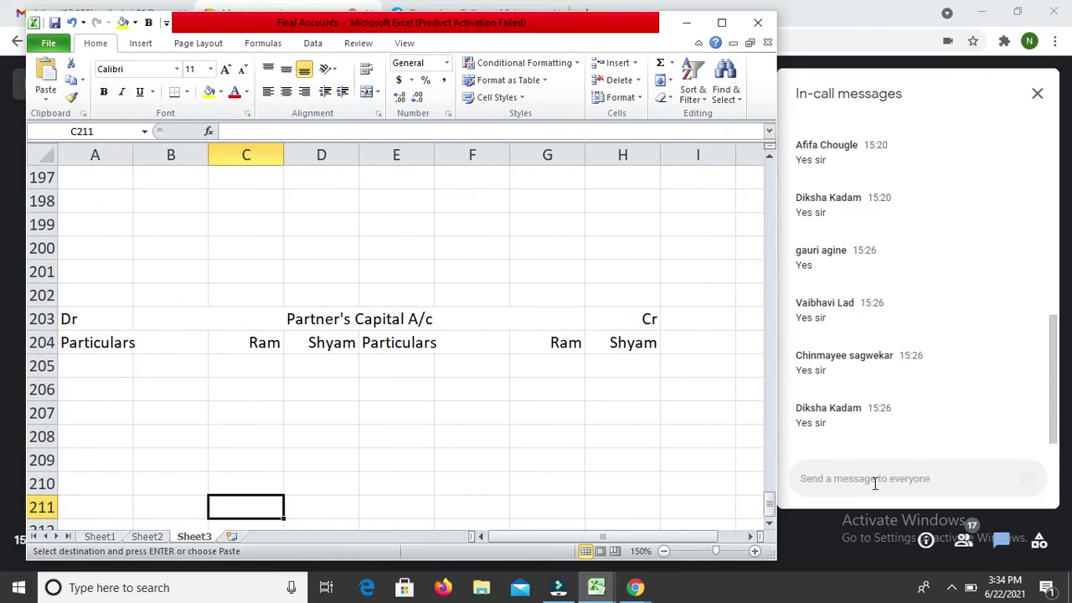
pyautogui.press('Down')
pyautogui.press('Down')
pyautogui.press('Down')
pyautogui.press('Left')
pyautogui.press('Left')
pyautogui.press('Return')
pyautogui.press('Down')
pyautogui.press('Down')
pyautogui.press('Down')
pyautogui.press('Down')
pyautogui.press('Down')
pyautogui.press('Down')
pyautogui.press('Down')
pyautogui.press('Down')
pyautogui.press('Down')
pyautogui.press('Down')
pyautogui.press('Down')
pyautogui.press('Down')
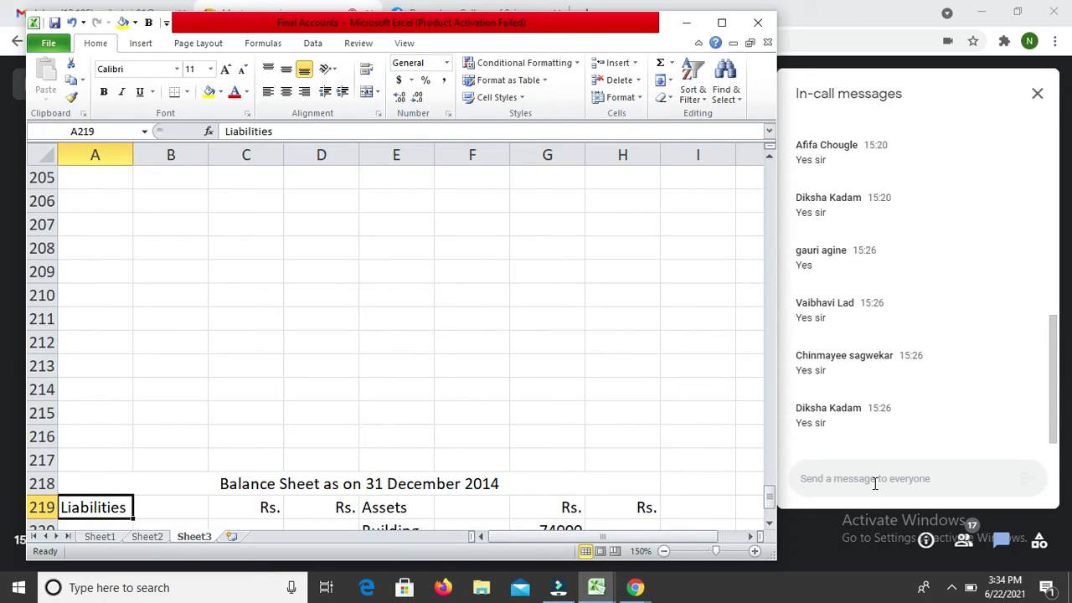
pyautogui.press('Up')
pyautogui.press('Up')
pyautogui.press('Right')
pyautogui.press('Right')
pyautogui.press('Right')
pyautogui.press('Right')
pyautogui.press('Up')
pyautogui.press('Up')
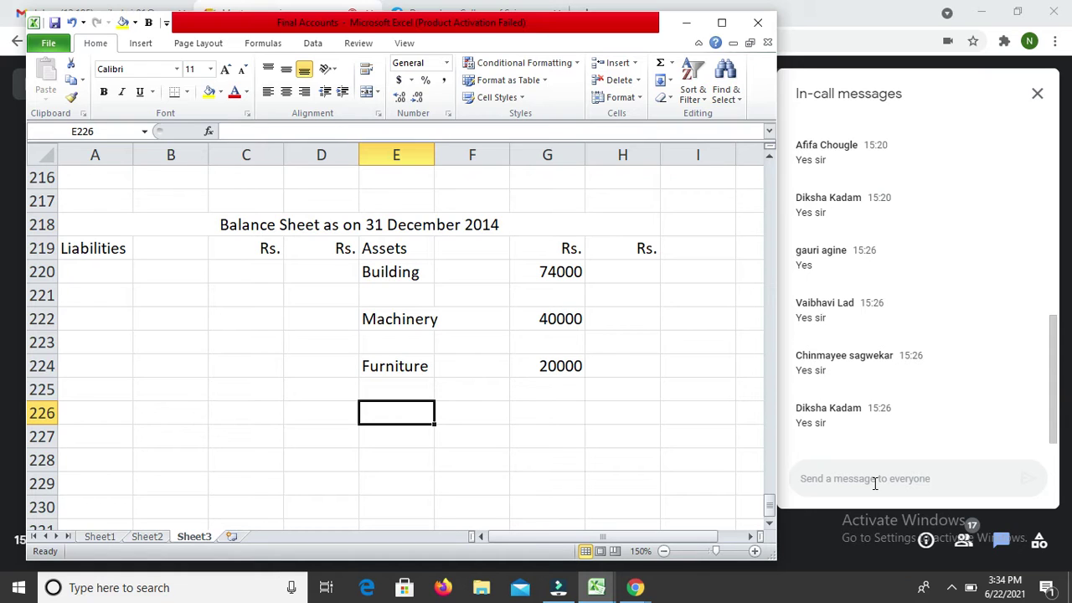
# Step: Add Bank Balance in E226 with 95000 in H226
pyautogui.write('Ba')
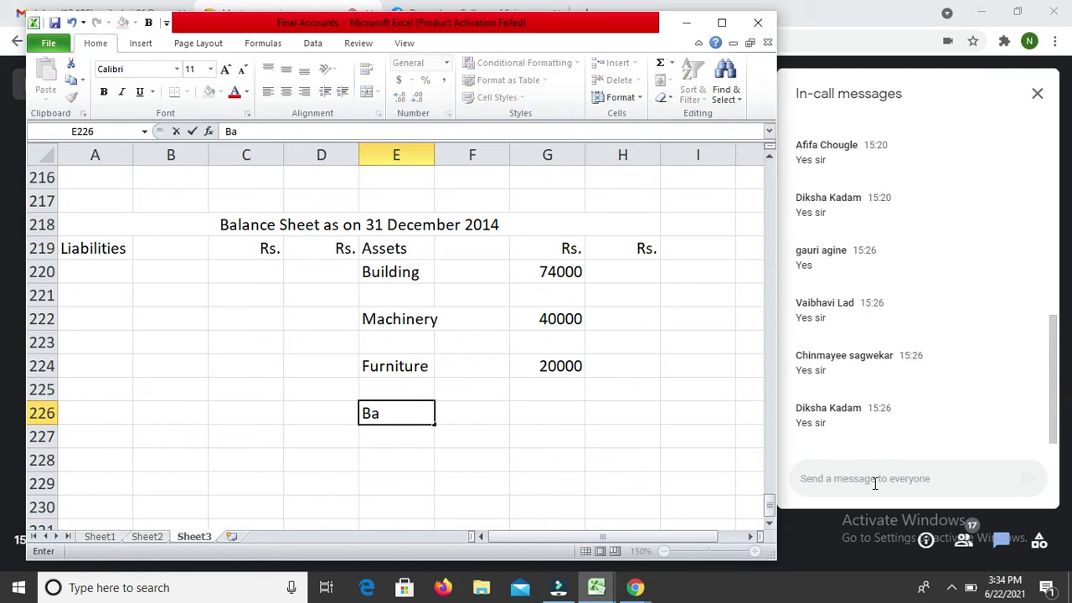
pyautogui.write('nk Balance')
pyautogui.press('Return')
pyautogui.press('Up')
pyautogui.press('Right')
pyautogui.press('Right')
pyautogui.press('Right')
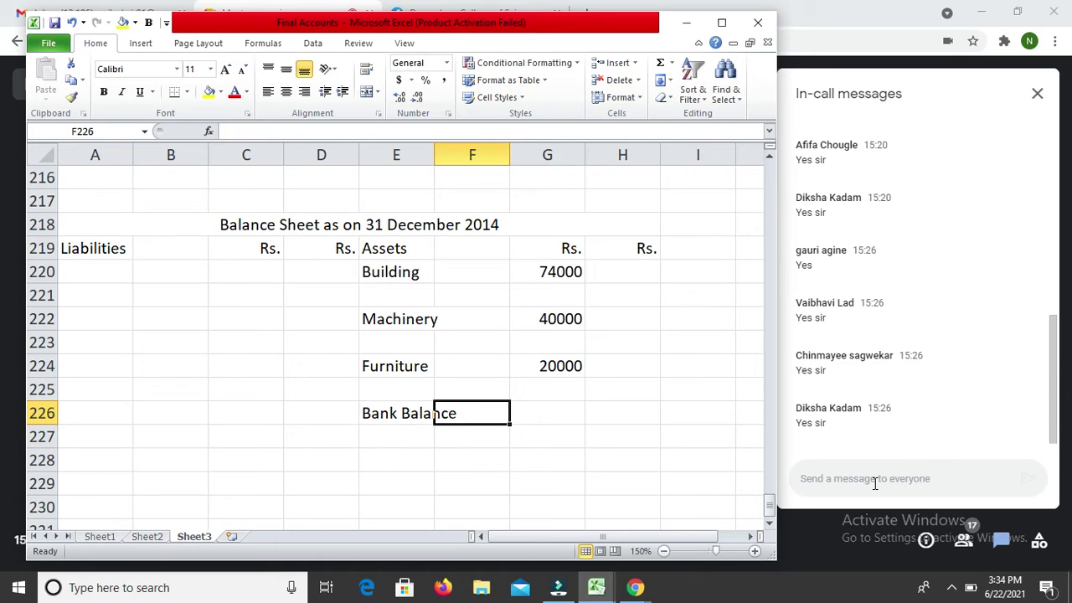
pyautogui.write('95000')
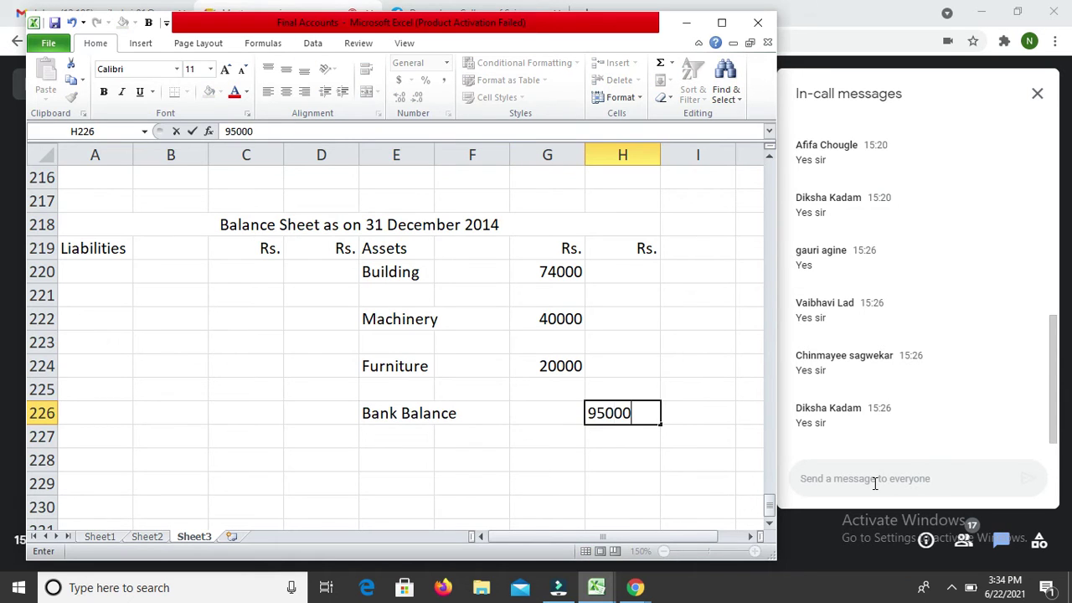
pyautogui.press('Return')
# Step: Add Cash Balance in E227 with 49300 in H227
pyautogui.press('Left')
pyautogui.press('Left')
pyautogui.press('Left')
pyautogui.press('Left')
pyautogui.press('Right')
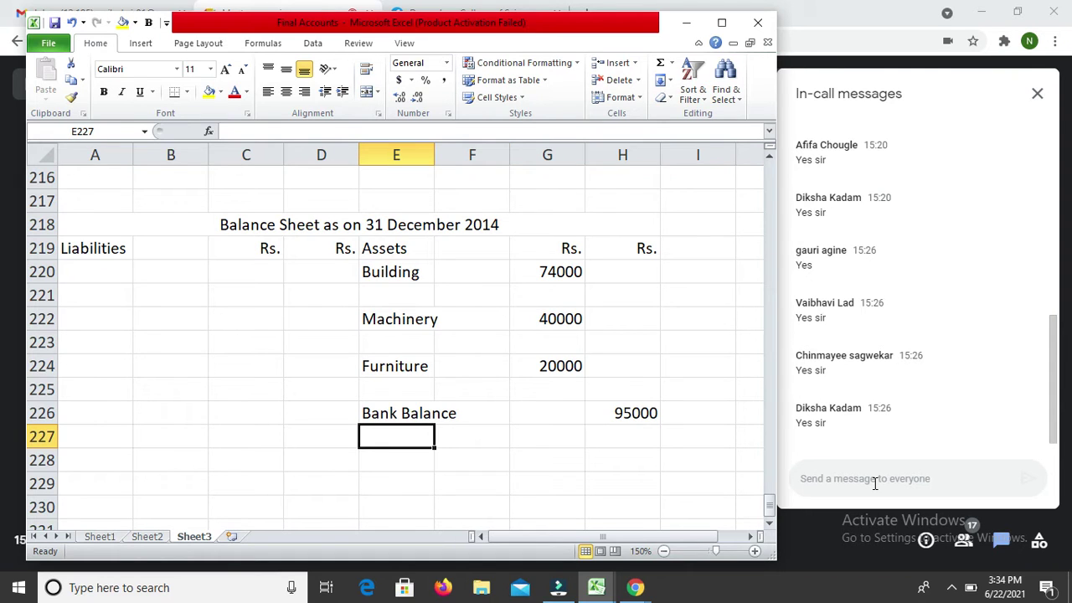
pyautogui.write('Cash ')
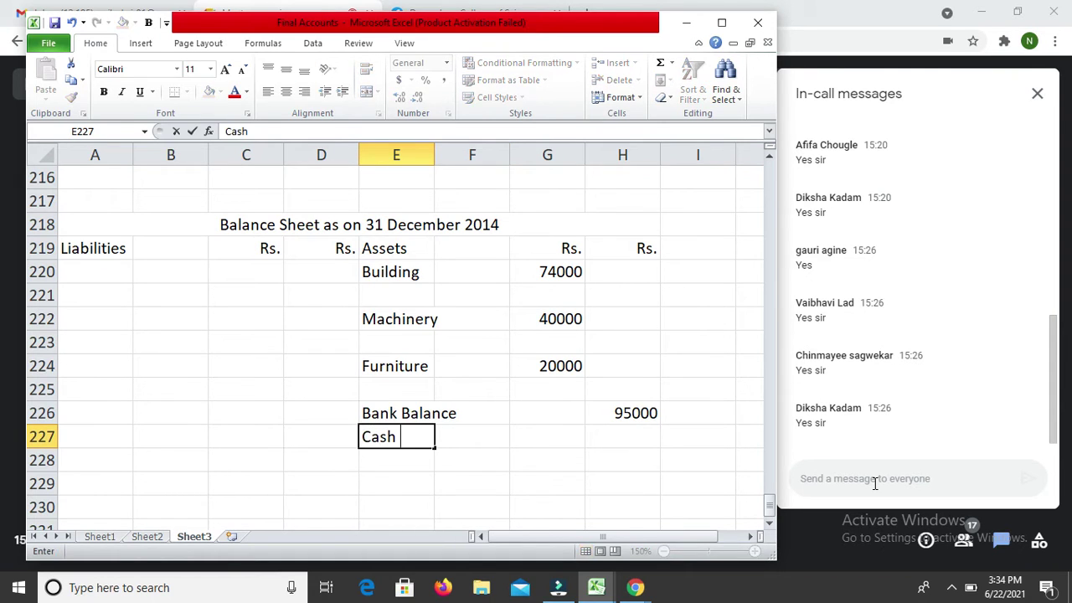
pyautogui.write('Balancw')
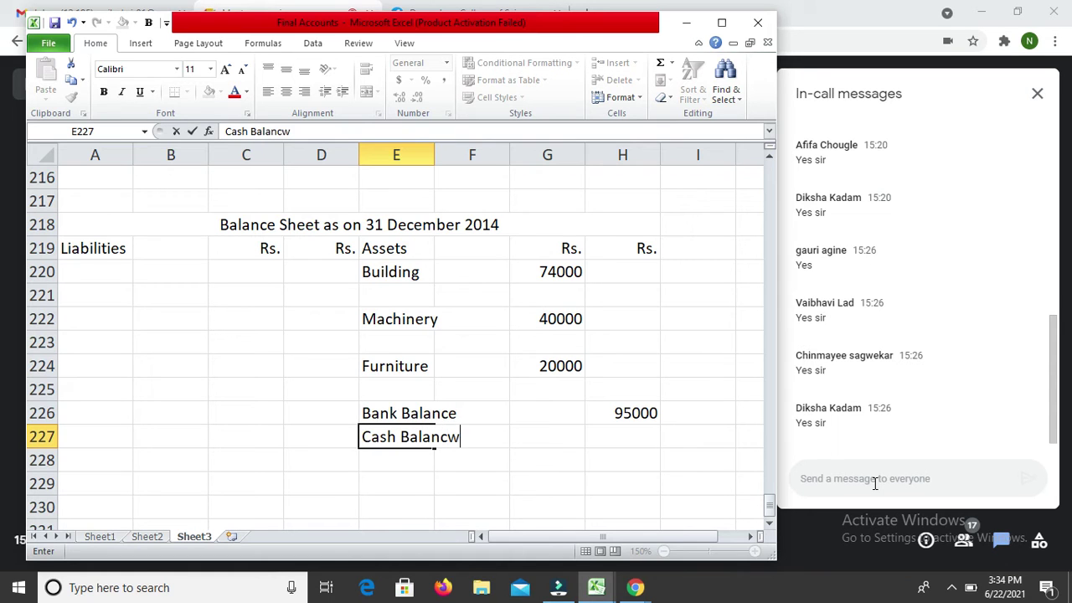
pyautogui.press('BackSpace')
pyautogui.write('e')
pyautogui.press('Return')
pyautogui.press('Up')
pyautogui.press('Right')
pyautogui.press('Right')
pyautogui.press('Right')
pyautogui.write('49300')
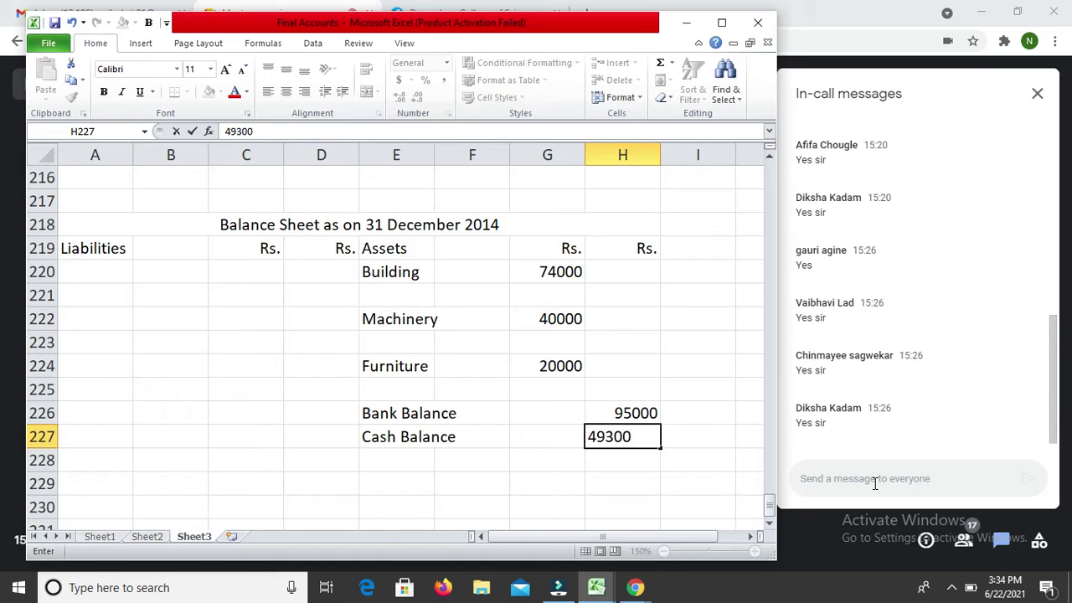
pyautogui.press('Return')
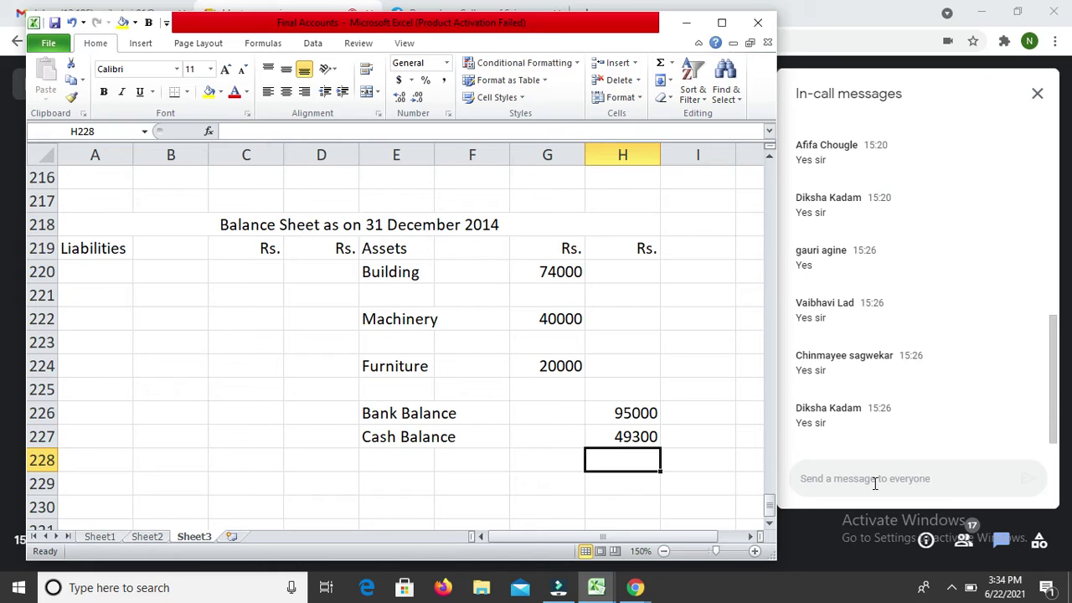
# Step: Start typing the Debtors label in E228 after returning to the spreadsheet
pyautogui.press('Left')
pyautogui.press('Left')
pyautogui.press('Left')
pyautogui.click(874, 483)
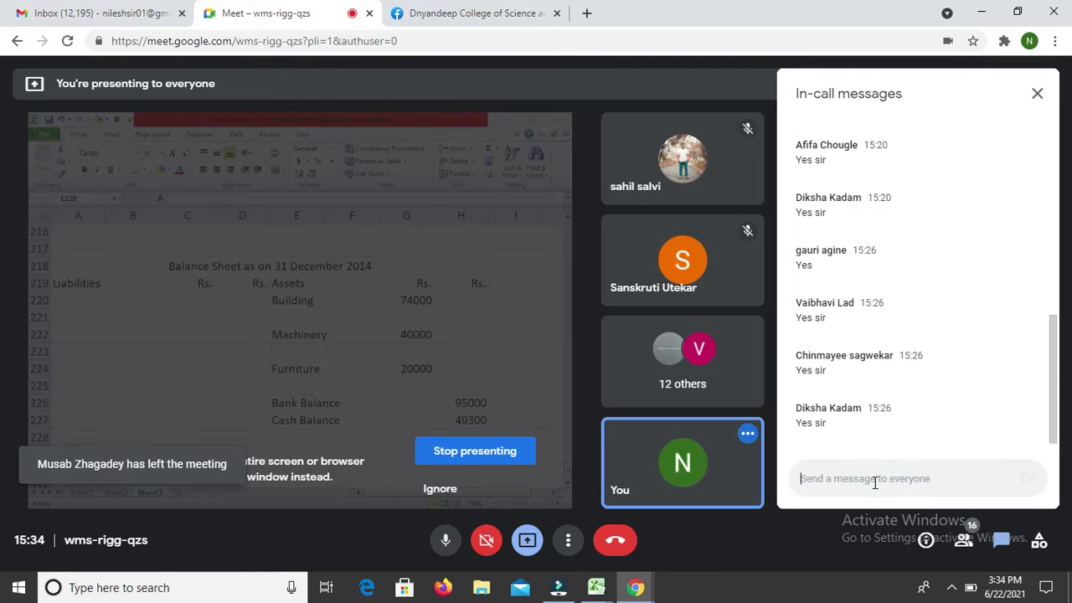
pyautogui.hotkey('alt', 'Tab')
pyautogui.write('DE')
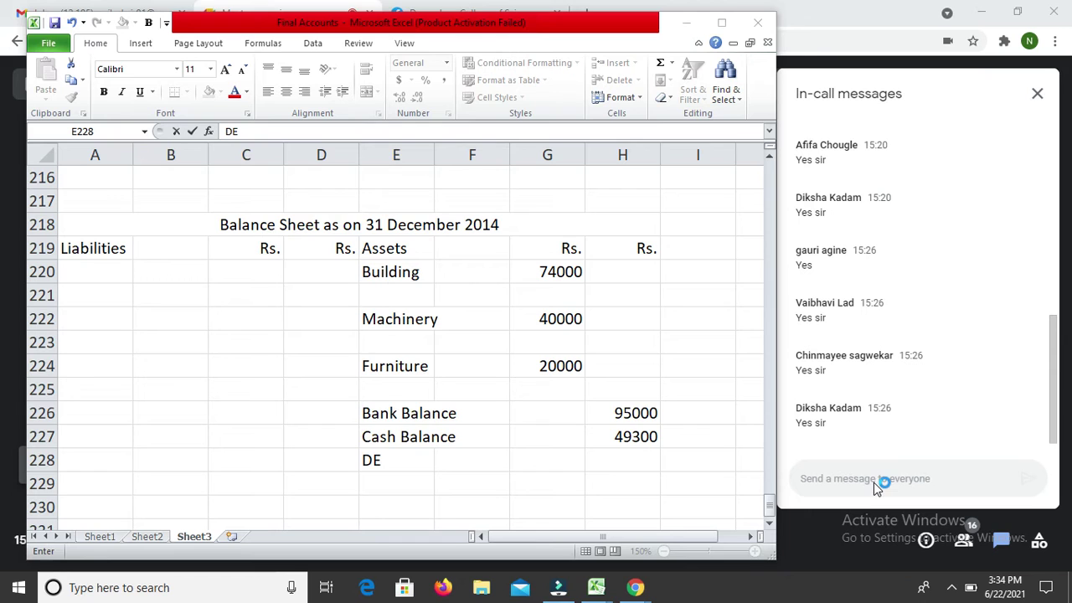
# Step: Finish the Debtors label in E228 and enter 84000 in G228
pyautogui.click(873, 482)
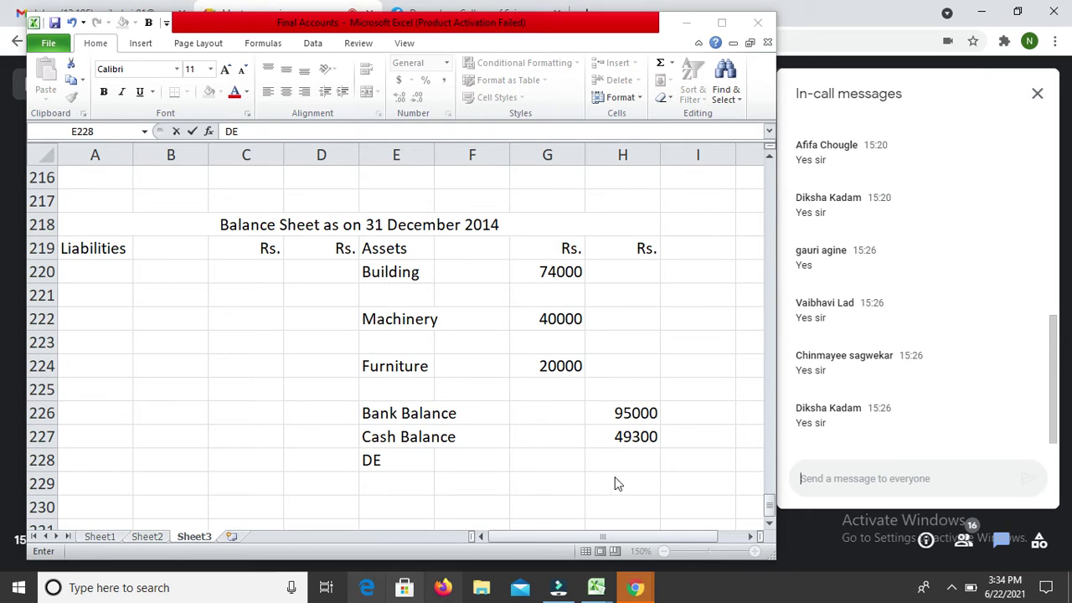
pyautogui.click(459, 505)
pyautogui.write('btors')
pyautogui.press('Return')
pyautogui.press('Up')
pyautogui.press('Right')
pyautogui.press('Right')
pyautogui.write('84')
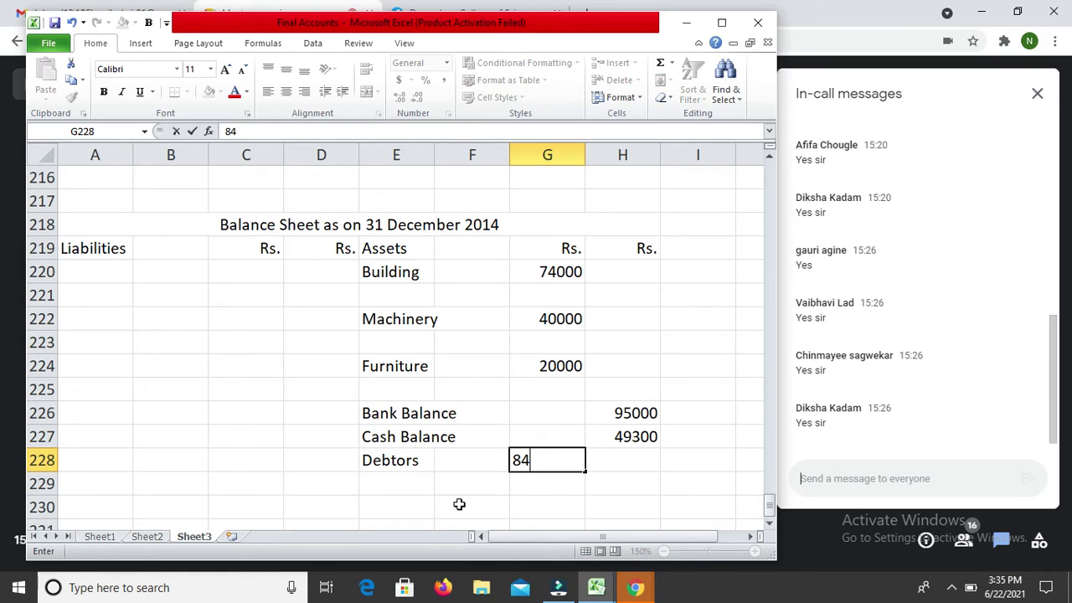
pyautogui.write('0000')
pyautogui.press('BackSpace')
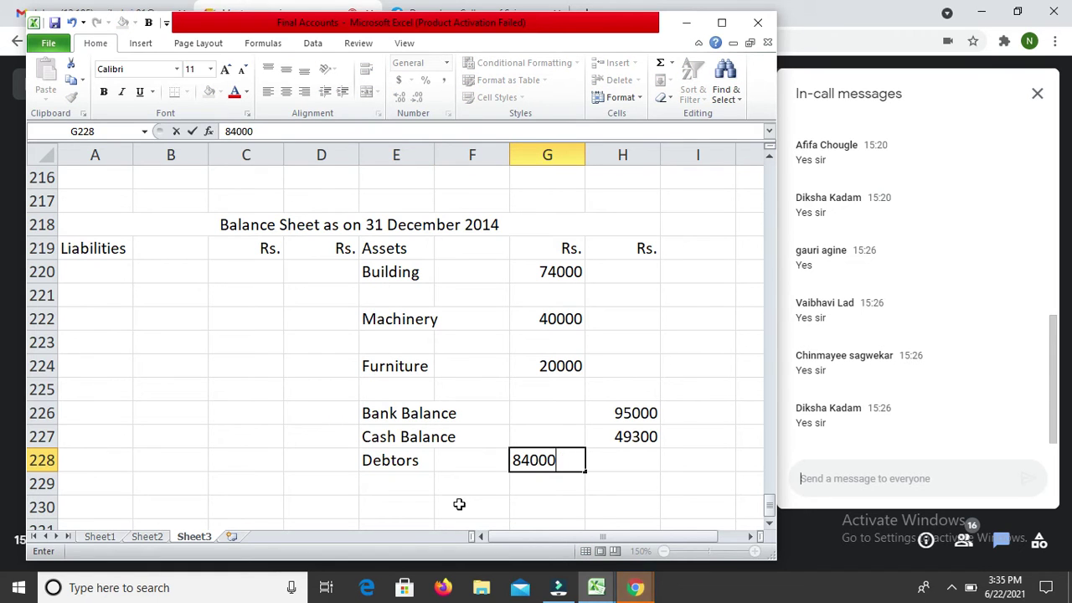
pyautogui.press('Return')
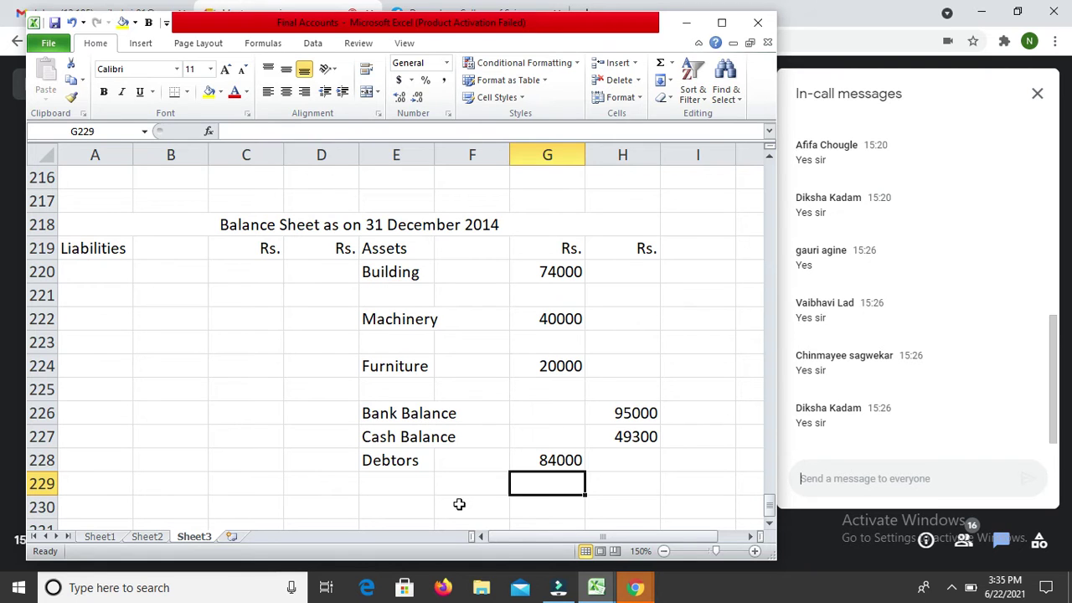
pyautogui.press('Up')
pyautogui.press('Up')
pyautogui.press('Up')
pyautogui.press('Up')
pyautogui.press('Up')
pyautogui.press('Up')
pyautogui.press('Up')
pyautogui.press('Up')
pyautogui.press('Up')
pyautogui.press('Up')
pyautogui.press('Up')
pyautogui.press('Up')
pyautogui.press('Up')
pyautogui.press('Up')
pyautogui.press('Up')
pyautogui.press('Up')
pyautogui.press('Up')
pyautogui.press('Up')
pyautogui.press('Up')
pyautogui.press('Up')
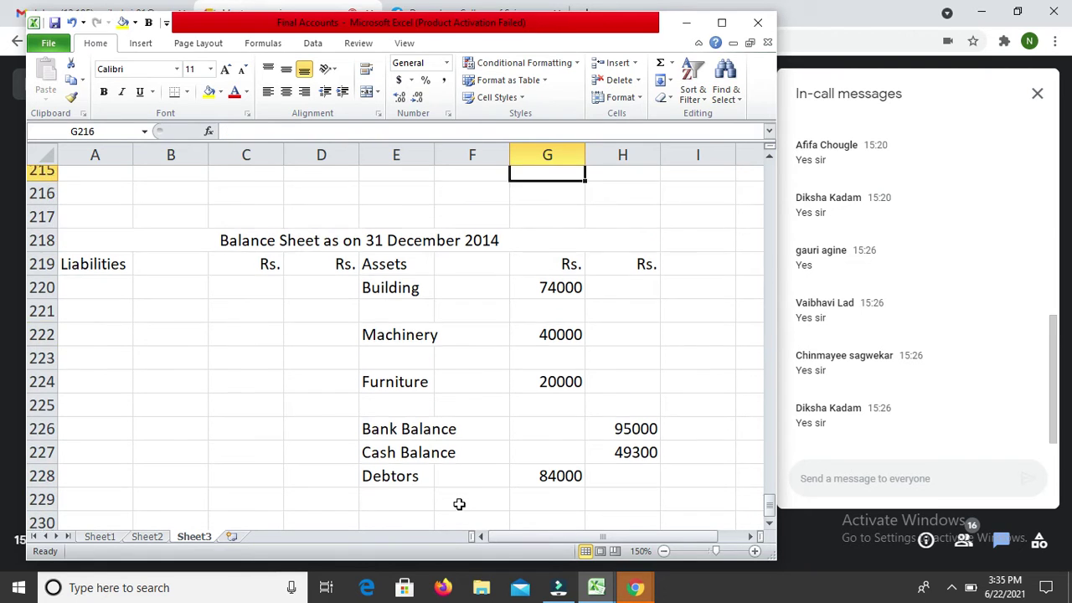
# Step: Enter the credit label 'By Balance b/d' in cell E206 of the Partner's Capital A/c
pyautogui.press('Down')
pyautogui.press('Down')
pyautogui.press('Down')
pyautogui.press('Down')
pyautogui.press('Down')
pyautogui.press('Down')
pyautogui.press('Down')
pyautogui.press('Down')
pyautogui.press('Down')
pyautogui.press('Down')
pyautogui.press('Down')
pyautogui.press('Down')
pyautogui.press('Left')
pyautogui.press('Left')
pyautogui.press('Down')
pyautogui.write('By ')
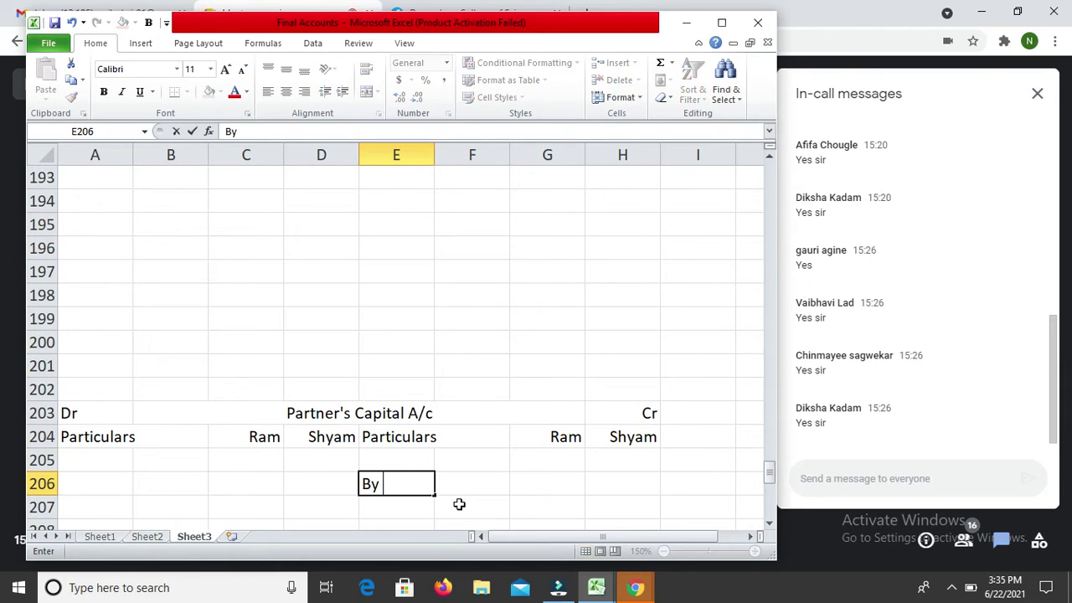
pyautogui.write('Balane')
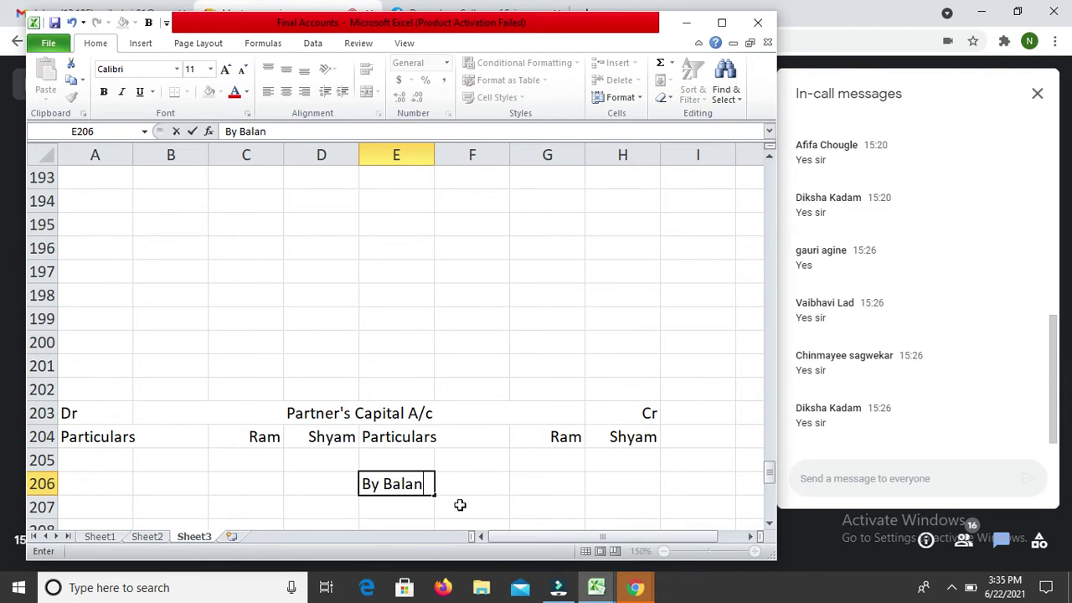
pyautogui.press('BackSpace')
pyautogui.write('ce b/d')
pyautogui.press('Return')
# Step: Enter 90000 as the opening balance for Ram in G206 and Shyam in H206
pyautogui.press('Up')
pyautogui.press('Right')
pyautogui.press('Right')
pyautogui.press('Right')
pyautogui.press('Left')
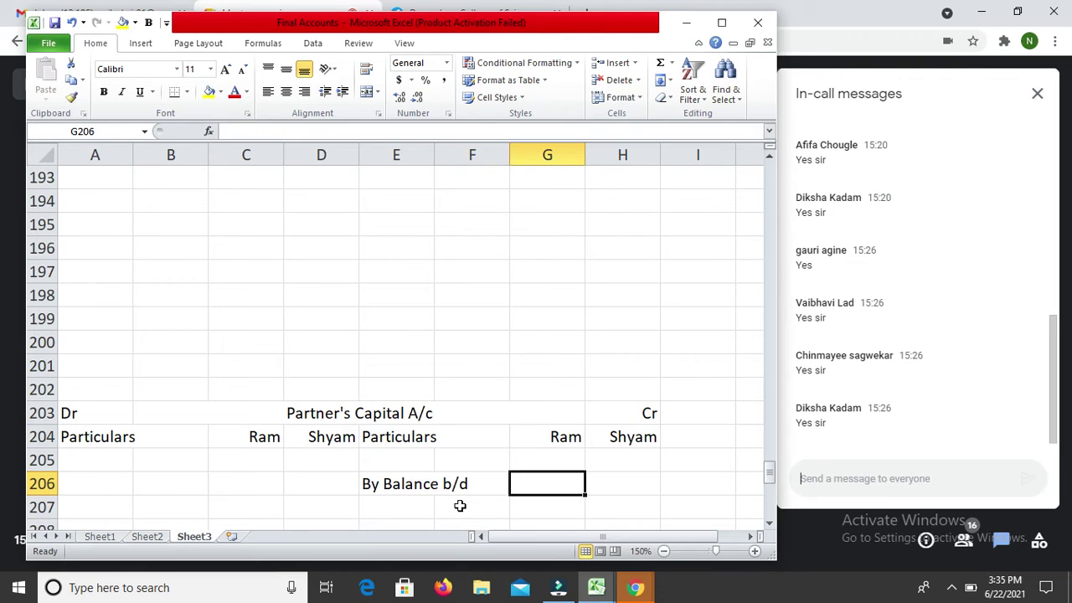
pyautogui.write('90000')
pyautogui.press('Return')
pyautogui.press('Up')
pyautogui.press('Right')
pyautogui.write('90000')
pyautogui.press('Return')
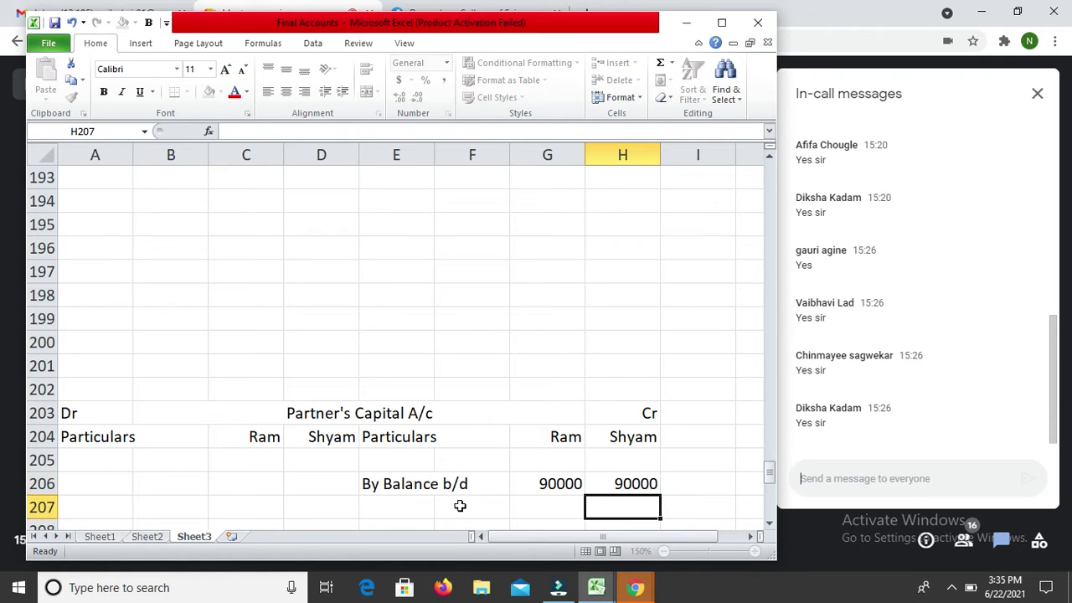
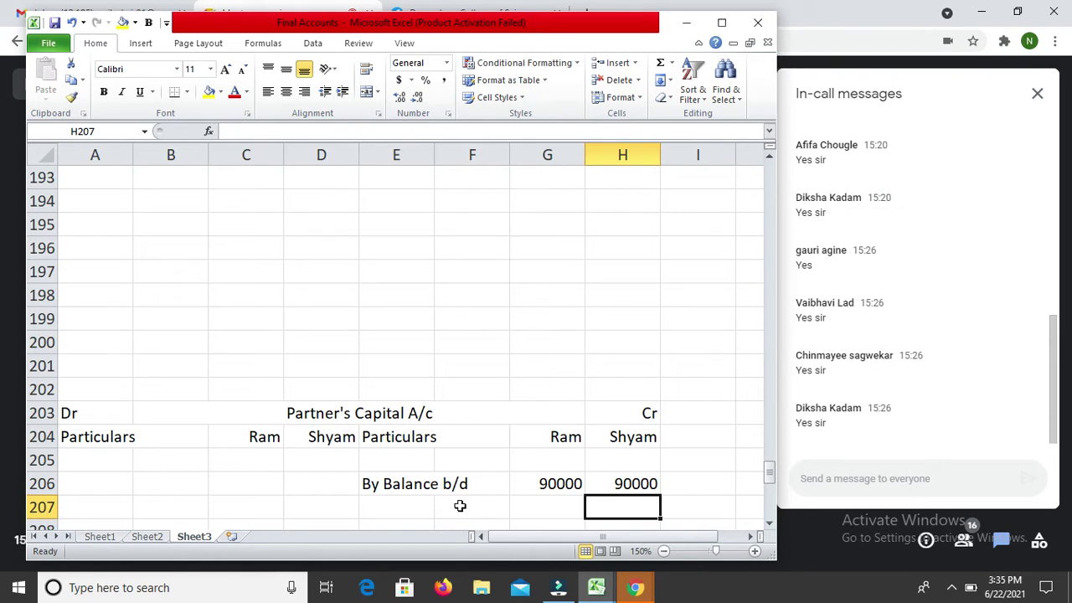
# Step: Enter 680000 in H155 with the label By Sales in E155 on the Trading credit side
pyautogui.press('Up')
pyautogui.press('Up')
pyautogui.press('Up')
pyautogui.press('Up')
pyautogui.press('Up')
pyautogui.press('Up')
pyautogui.press('Up')
pyautogui.press('Up')
pyautogui.press('Up')
pyautogui.press('Up')
pyautogui.press('Up')
pyautogui.press('Up')
pyautogui.press('Up')
pyautogui.press('Up')
pyautogui.press('Up')
pyautogui.press('Up')
pyautogui.press('Up')
pyautogui.press('Up')
pyautogui.press('Up')
pyautogui.press('Up')
pyautogui.press('Up')
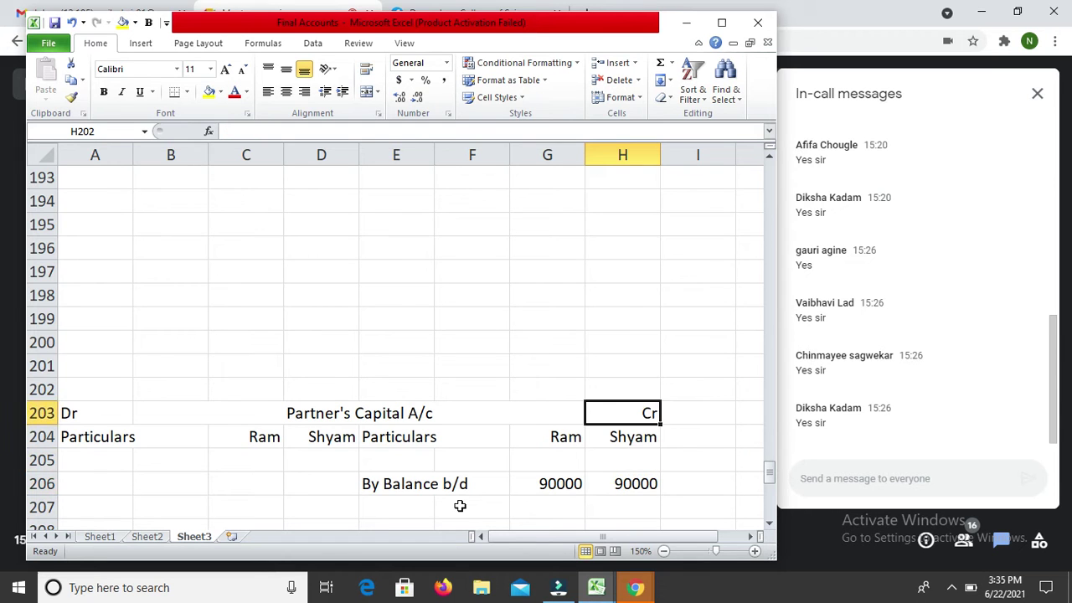
pyautogui.press('Up')
pyautogui.press('Up')
pyautogui.press('Up')
pyautogui.press('Up')
pyautogui.press('Up')
pyautogui.press('Up')
pyautogui.press('Up')
pyautogui.press('Up')
pyautogui.press('Up')
pyautogui.press('Up')
pyautogui.press('Up')
pyautogui.press('Up')
pyautogui.press('Up')
pyautogui.press('Up')
pyautogui.press('Up')
pyautogui.press('Up')
pyautogui.press('Up')
pyautogui.press('Up')
pyautogui.press('Up')
pyautogui.press('Up')
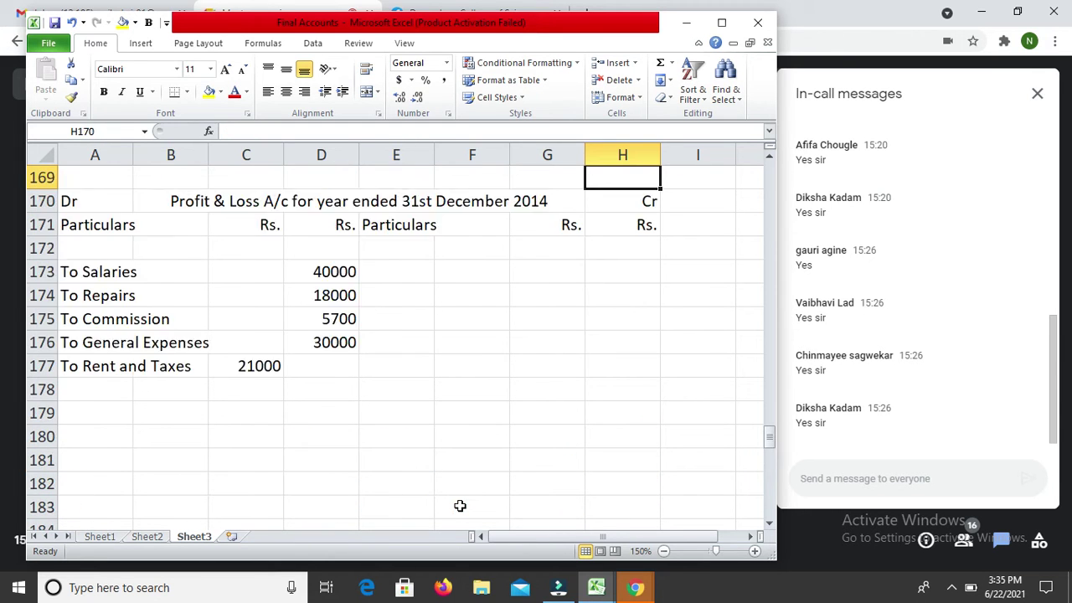
pyautogui.press('Up')
pyautogui.press('Up')
pyautogui.press('Up')
pyautogui.press('Up')
pyautogui.press('Up')
pyautogui.press('Up')
pyautogui.press('Up')
pyautogui.press('Up')
pyautogui.press('Up')
pyautogui.press('Up')
pyautogui.press('Up')
pyautogui.press('Up')
pyautogui.press('Up')
pyautogui.press('Up')
pyautogui.press('Down')
pyautogui.press('Down')
pyautogui.press('Down')
pyautogui.press('Down')
pyautogui.press('Down')
pyautogui.press('Down')
pyautogui.press('Down')
pyautogui.press('Down')
pyautogui.press('Down')
pyautogui.press('Down')
pyautogui.press('Down')
pyautogui.press('Down')
pyautogui.press('Down')
pyautogui.press('Down')
pyautogui.press('Down')
pyautogui.press('Down')
pyautogui.press('Down')
pyautogui.press('Down')
pyautogui.press('Up')
pyautogui.press('Up')
pyautogui.press('Up')
pyautogui.press('Up')
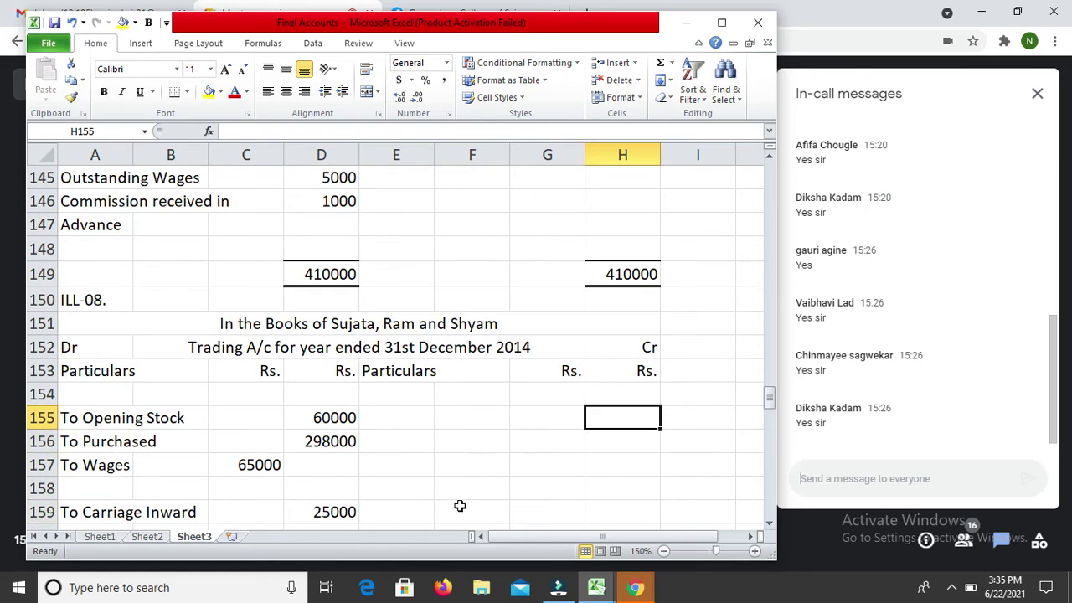
pyautogui.write('680000')
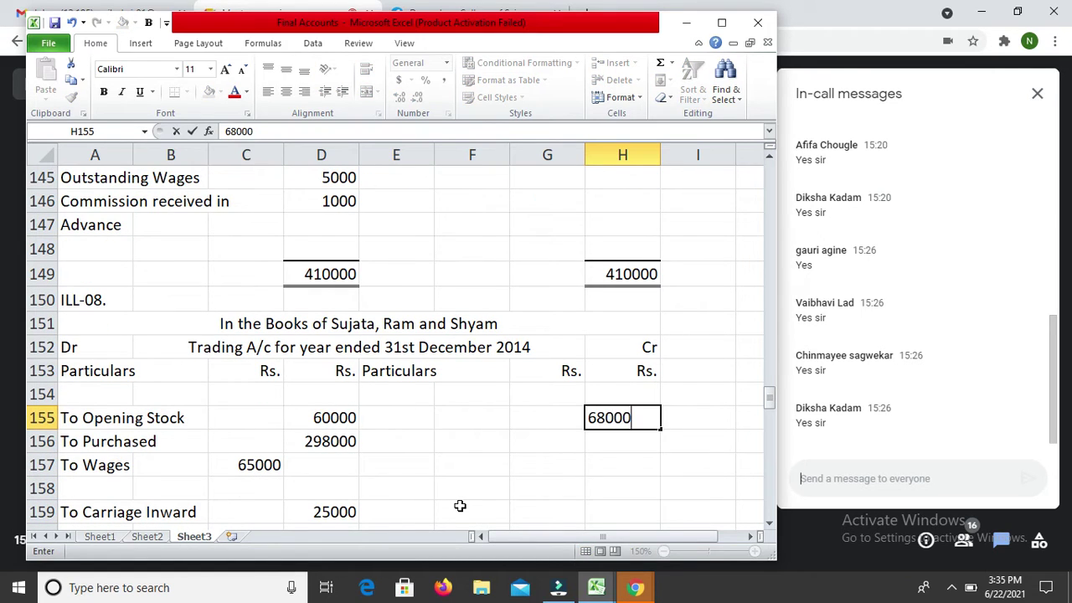
pyautogui.press('Return')
pyautogui.press('Up')
pyautogui.press('Left')
pyautogui.press('Left')
pyautogui.press('Left')
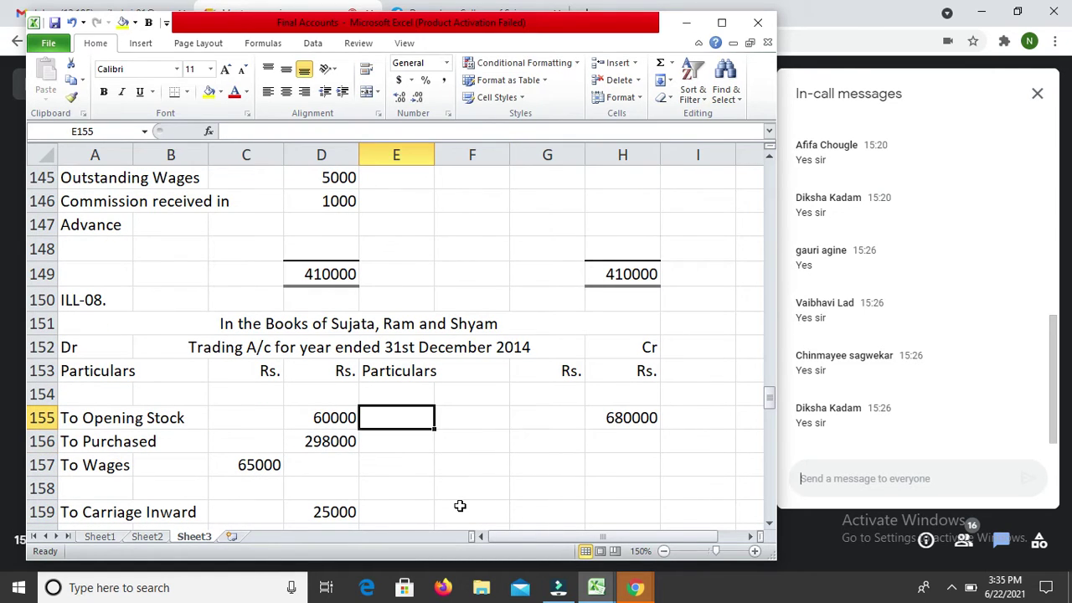
pyautogui.write('By ')
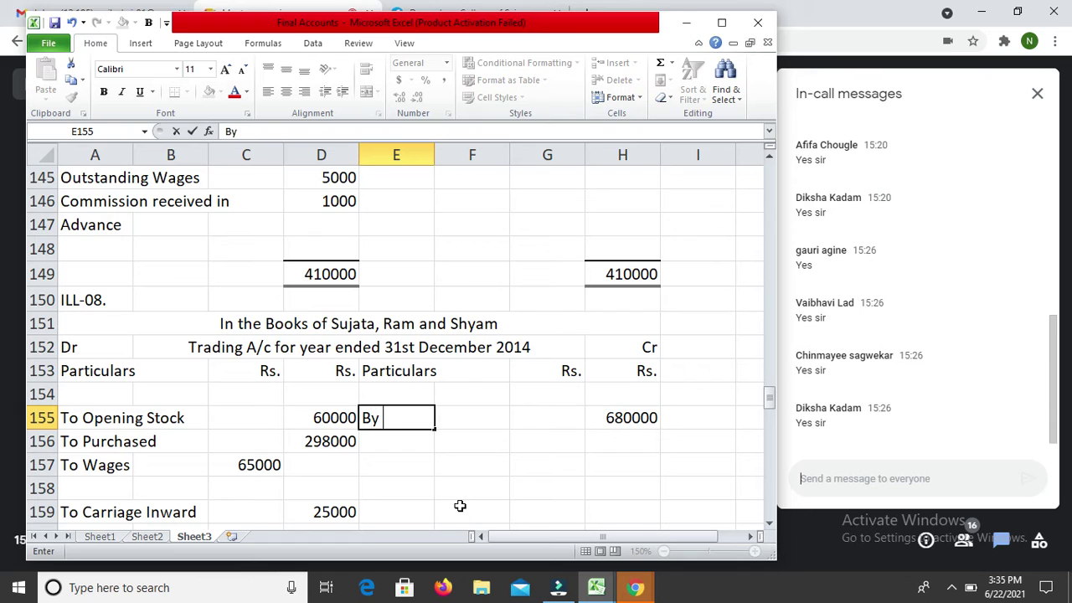
pyautogui.write('Sales')
pyautogui.press('Return')
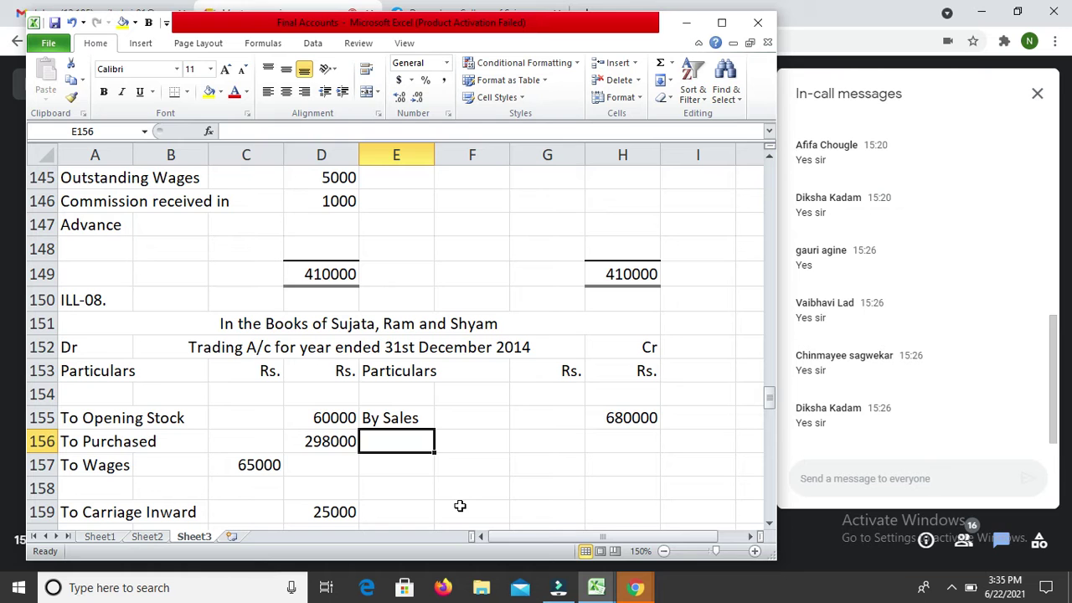
pyautogui.press('Down')
pyautogui.press('Down')
pyautogui.press('Down')
pyautogui.press('Down')
pyautogui.press('Down')
pyautogui.press('Down')
pyautogui.press('Down')
pyautogui.press('Down')
pyautogui.press('Down')
pyautogui.press('Down')
pyautogui.press('Down')
pyautogui.press('Down')
pyautogui.press('Down')
pyautogui.press('Down')
pyautogui.press('Down')
pyautogui.press('Down')
pyautogui.press('Down')
pyautogui.press('Down')
pyautogui.press('Down')
pyautogui.press('Down')
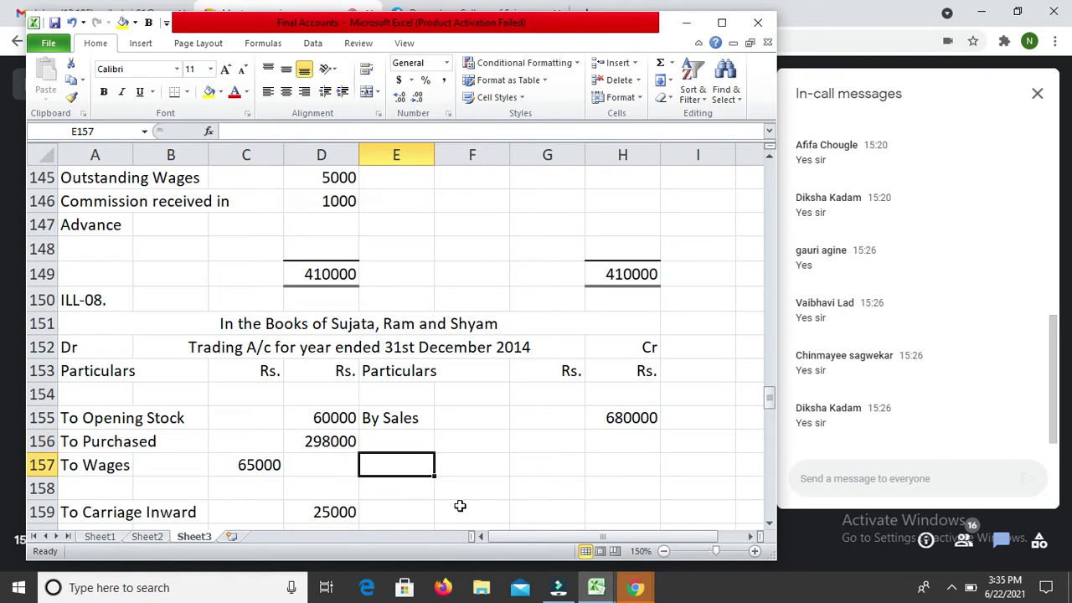
# Step: Type the Creditors label in A225 on the Balance Sheet liabilities side
pyautogui.press('Down')
pyautogui.press('Down')
pyautogui.press('Down')
pyautogui.press('Down')
pyautogui.press('Down')
pyautogui.press('Down')
pyautogui.press('Down')
pyautogui.press('Down')
pyautogui.press('Down')
pyautogui.press('Down')
pyautogui.press('Down')
pyautogui.press('Down')
pyautogui.press('Down')
pyautogui.press('Down')
pyautogui.press('Down')
pyautogui.press('Down')
pyautogui.press('Down')
pyautogui.press('Down')
pyautogui.press('Down')
pyautogui.press('Down')
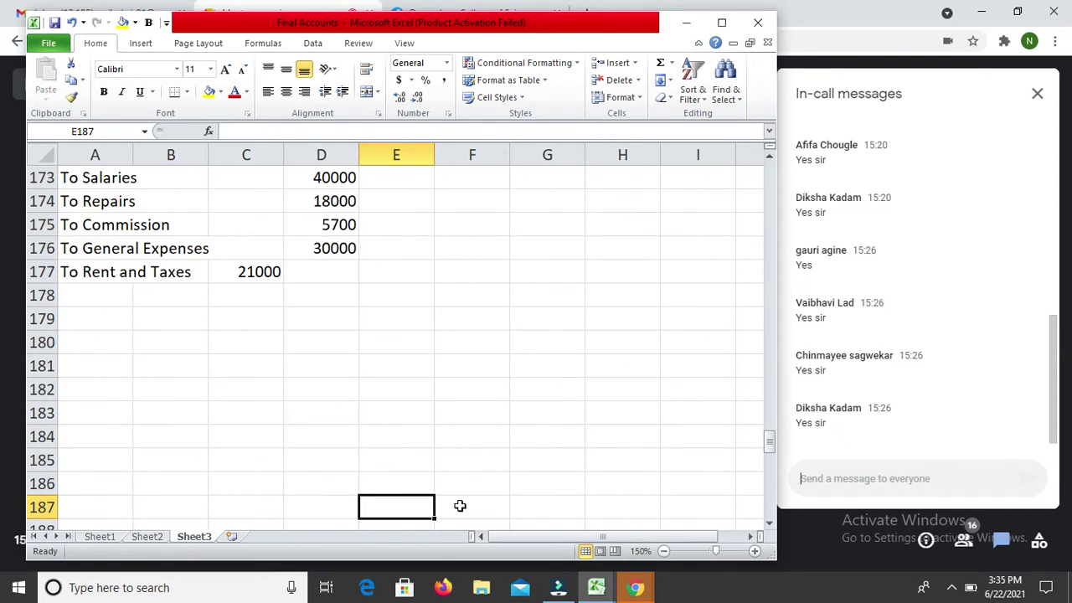
pyautogui.press('Down')
pyautogui.press('Down')
pyautogui.press('Down')
pyautogui.press('Down')
pyautogui.press('Down')
pyautogui.press('Down')
pyautogui.press('Down')
pyautogui.press('Down')
pyautogui.press('Down')
pyautogui.press('Down')
pyautogui.press('Down')
pyautogui.press('Down')
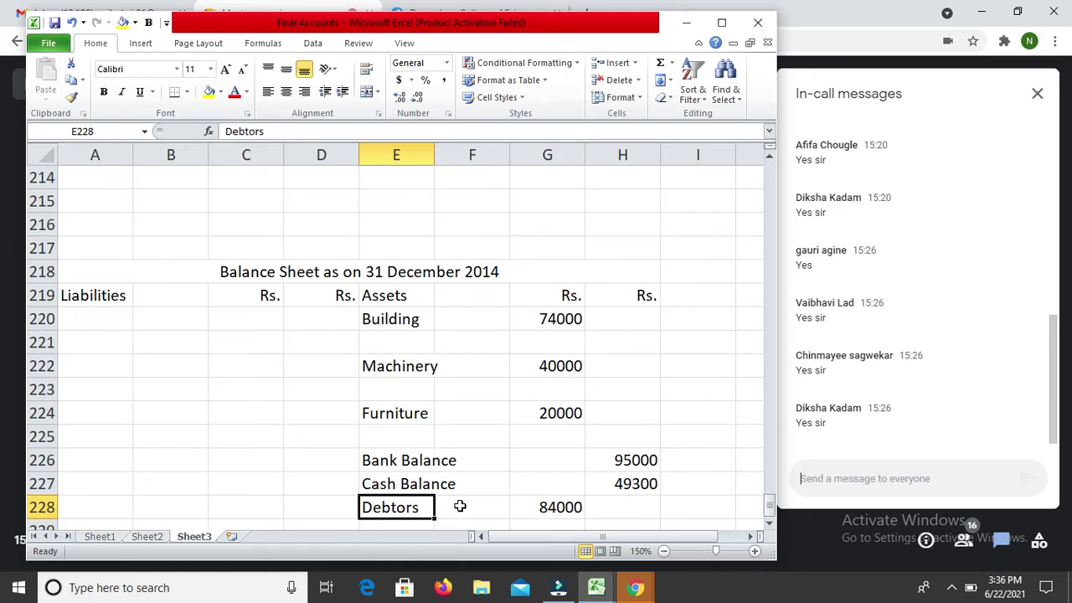
pyautogui.press('Up')
pyautogui.press('Up')
pyautogui.press('Up')
pyautogui.press('Up')
pyautogui.press('Left')
pyautogui.press('Left')
pyautogui.press('Left')
pyautogui.press('Left')
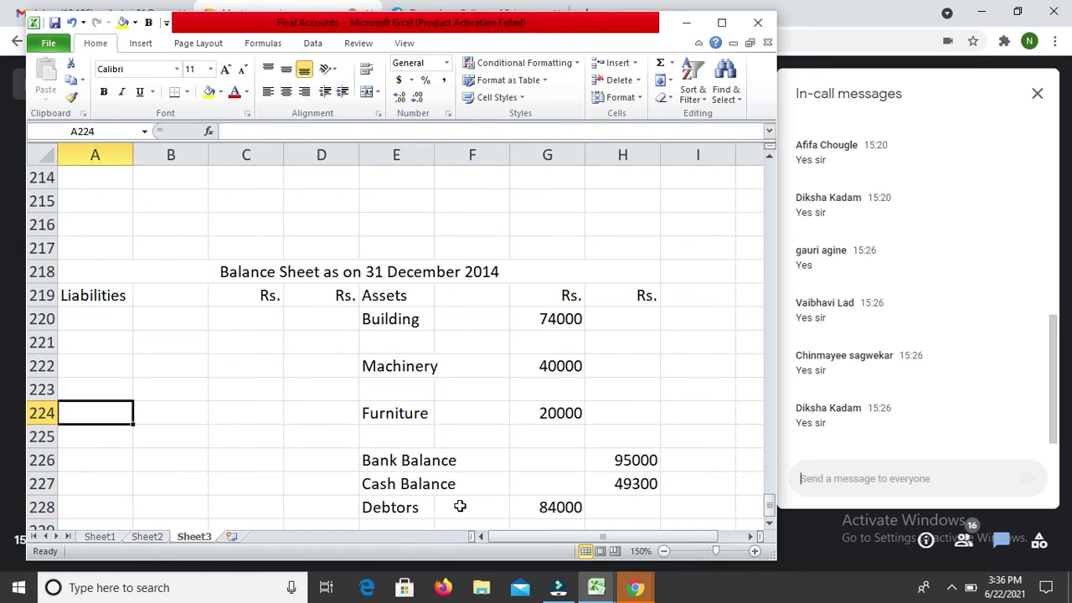
pyautogui.press('Down')
pyautogui.click(460, 506)
pyautogui.write('C')
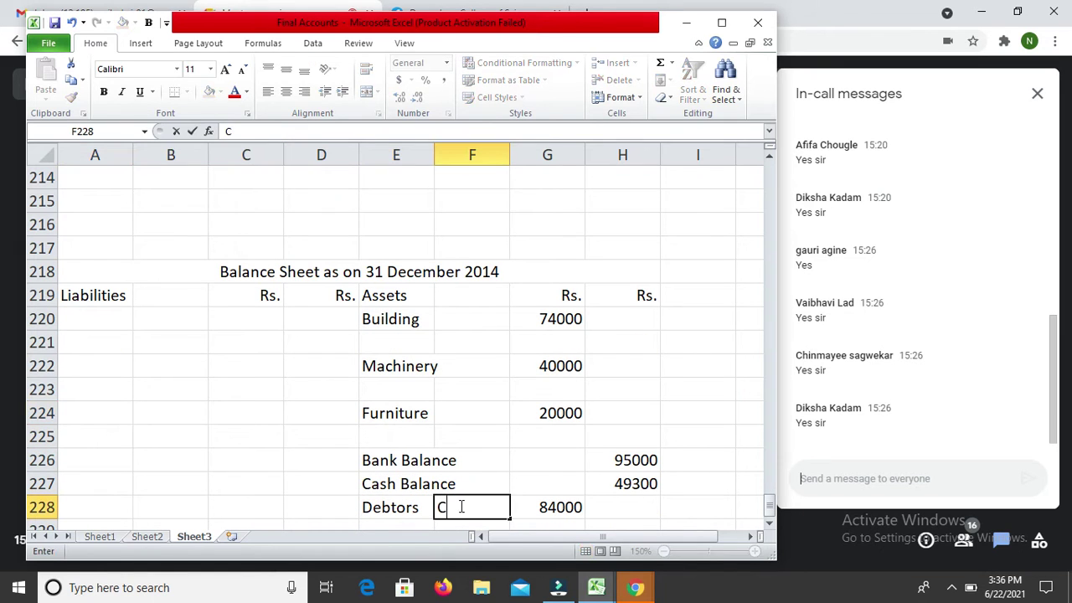
pyautogui.press('BackSpace')
pyautogui.press('Return')
pyautogui.press('Up')
pyautogui.press('Up')
pyautogui.press('Up')
pyautogui.press('Up')
pyautogui.press('Up')
pyautogui.press('Left')
pyautogui.press('Left')
pyautogui.press('Left')
pyautogui.press('Left')
pyautogui.press('Left')
pyautogui.press('Down')
pyautogui.write('Cred')
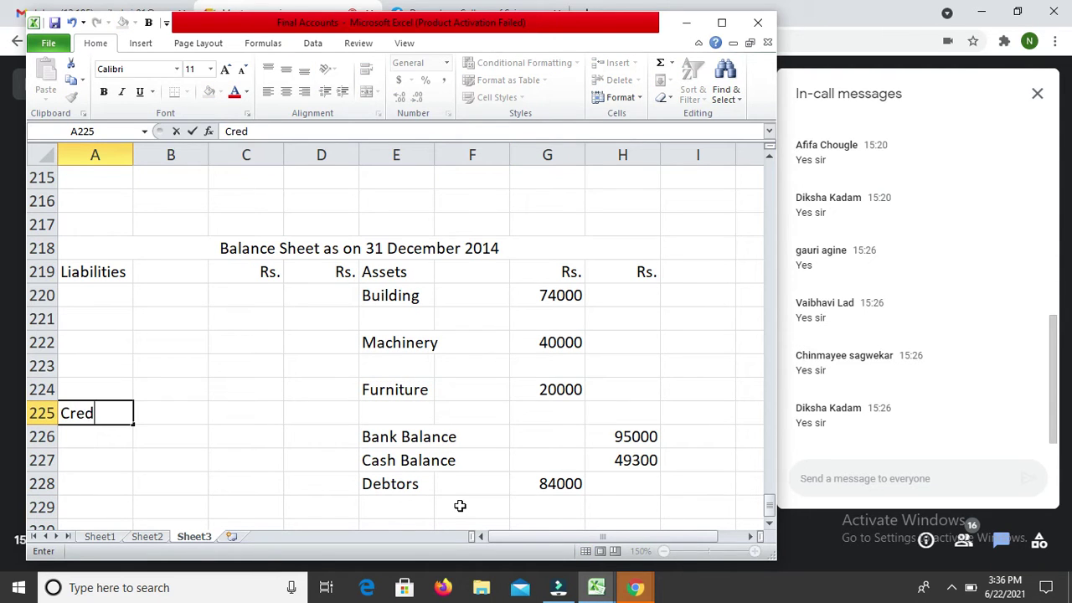
pyautogui.write('itr')
pyautogui.press('BackSpace')
pyautogui.write('ors')
pyautogui.press('Return')
# Step: Enter 52000 as the Creditors amount in D225
pyautogui.press('Up')
pyautogui.press('Right')
pyautogui.press('Right')
pyautogui.press('Right')
pyautogui.write('520000')
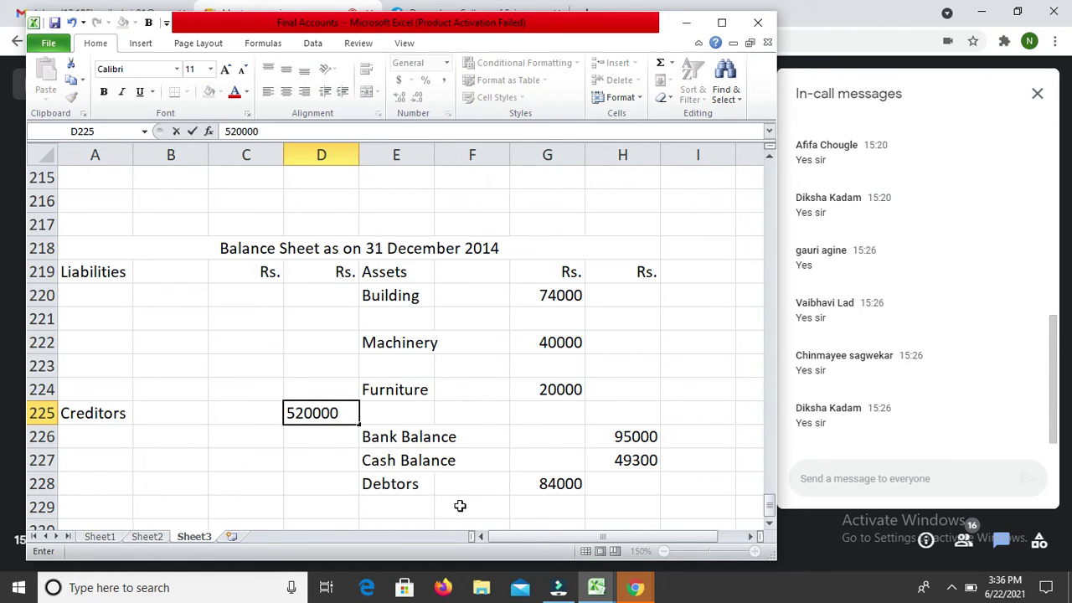
pyautogui.press('BackSpace')
pyautogui.press('Return')
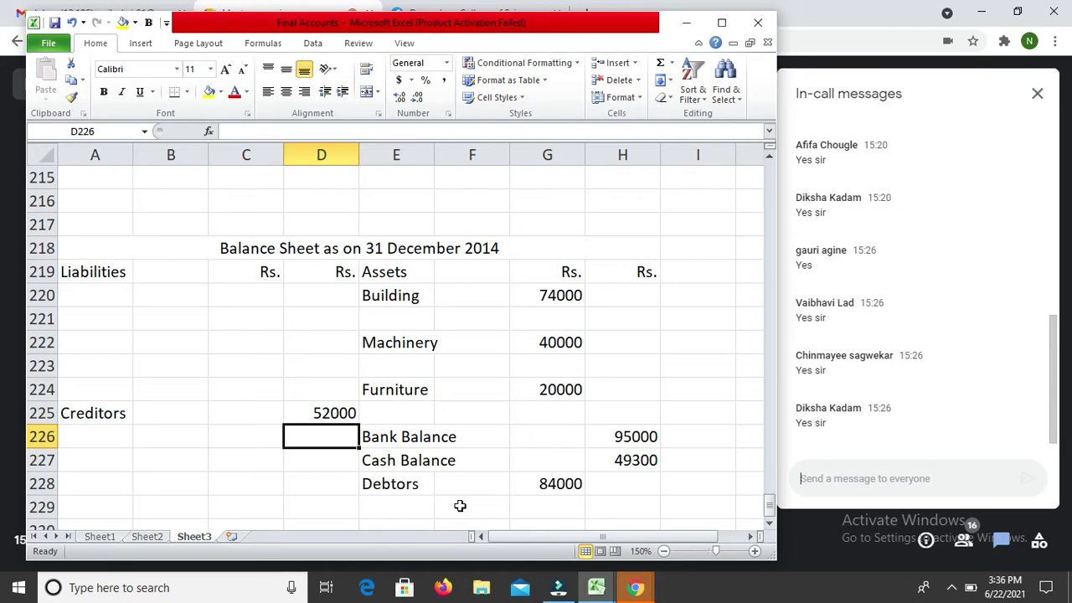
pyautogui.press('Up')
pyautogui.press('Up')
pyautogui.press('Up')
pyautogui.press('Up')
pyautogui.press('Up')
pyautogui.press('Up')
pyautogui.press('Up')
pyautogui.press('Up')
pyautogui.press('Up')
pyautogui.press('Up')
pyautogui.press('Up')
pyautogui.press('Up')
pyautogui.press('Up')
pyautogui.press('Up')
pyautogui.press('Up')
pyautogui.press('Up')
pyautogui.press('Up')
pyautogui.press('Up')
pyautogui.press('Up')
pyautogui.press('Up')
pyautogui.press('Up')
pyautogui.press('Up')
pyautogui.press('Up')
pyautogui.press('Up')
pyautogui.press('Up')
pyautogui.press('Up')
pyautogui.press('Up')
pyautogui.press('Up')
pyautogui.press('Up')
pyautogui.press('Up')
pyautogui.press('Up')
pyautogui.press('Up')
pyautogui.press('Up')
pyautogui.press('Up')
pyautogui.press('Up')
pyautogui.press('Up')
pyautogui.press('Up')
pyautogui.press('Up')
# Step: Add the debit labels To Bad Debts and Add Further BD below Rent and Taxes
pyautogui.press('Down')
pyautogui.press('Down')
pyautogui.press('Down')
pyautogui.press('Down')
pyautogui.press('Down')
pyautogui.press('Down')
pyautogui.press('Down')
pyautogui.press('Down')
pyautogui.press('Left')
pyautogui.press('Left')
pyautogui.press('Left')
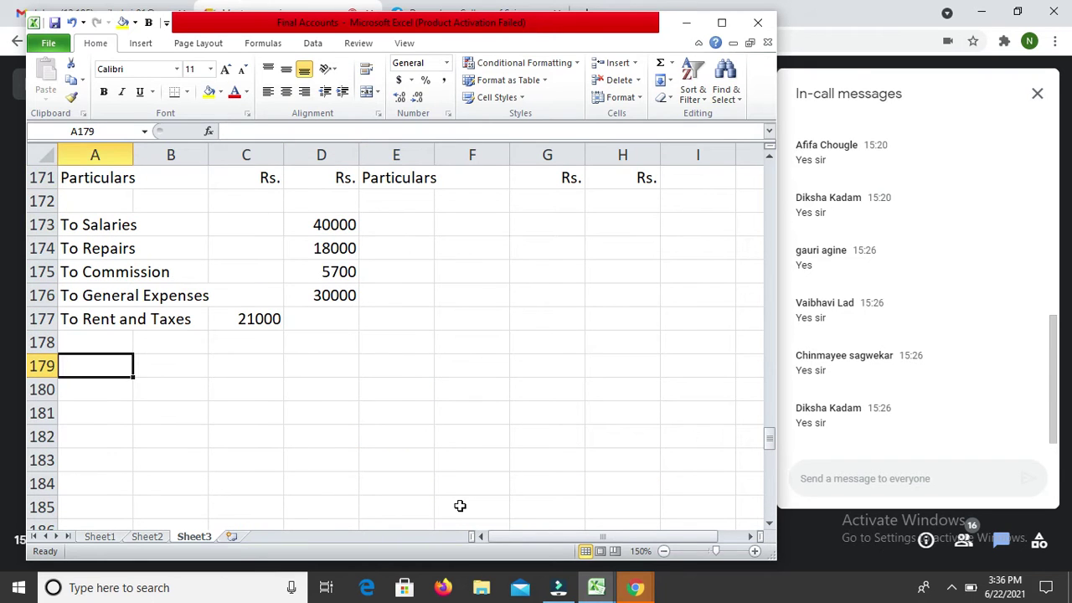
pyautogui.write('To Bad Debts')
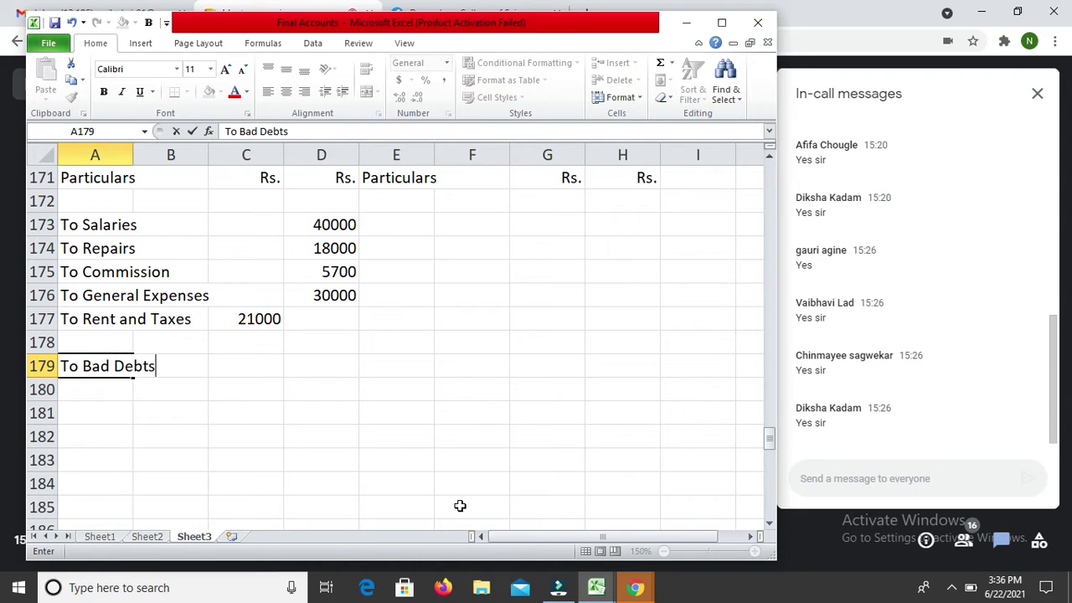
pyautogui.press('Return')
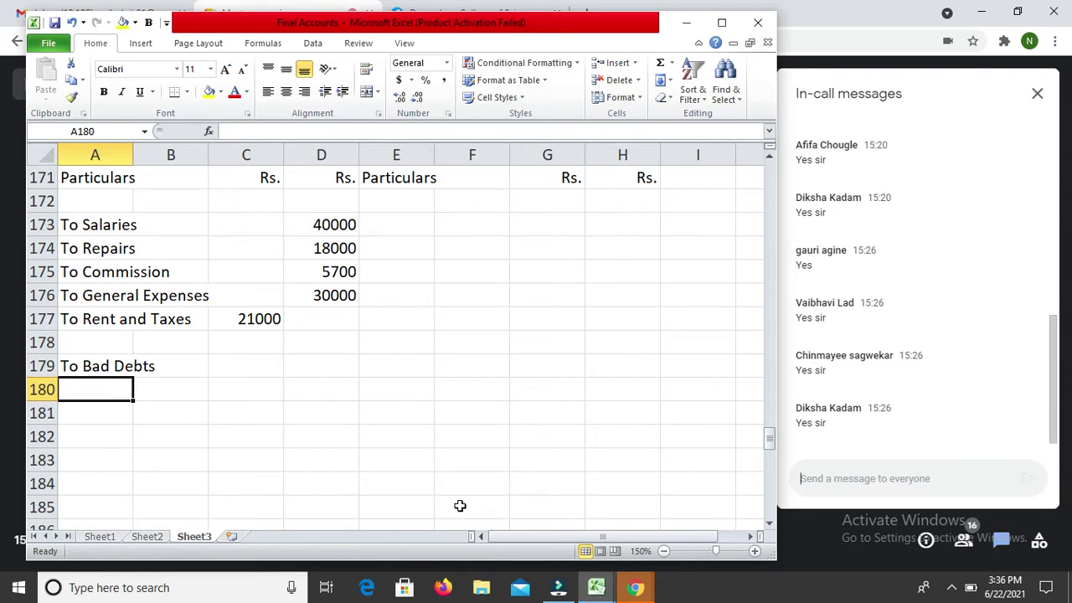
pyautogui.write('Add ')
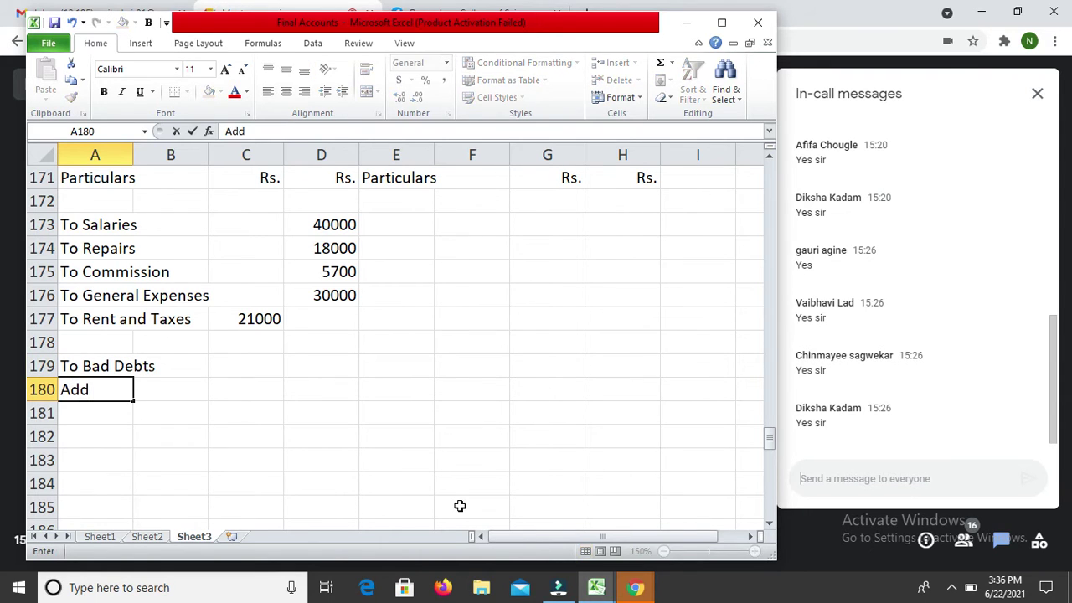
pyautogui.write('Furthe')
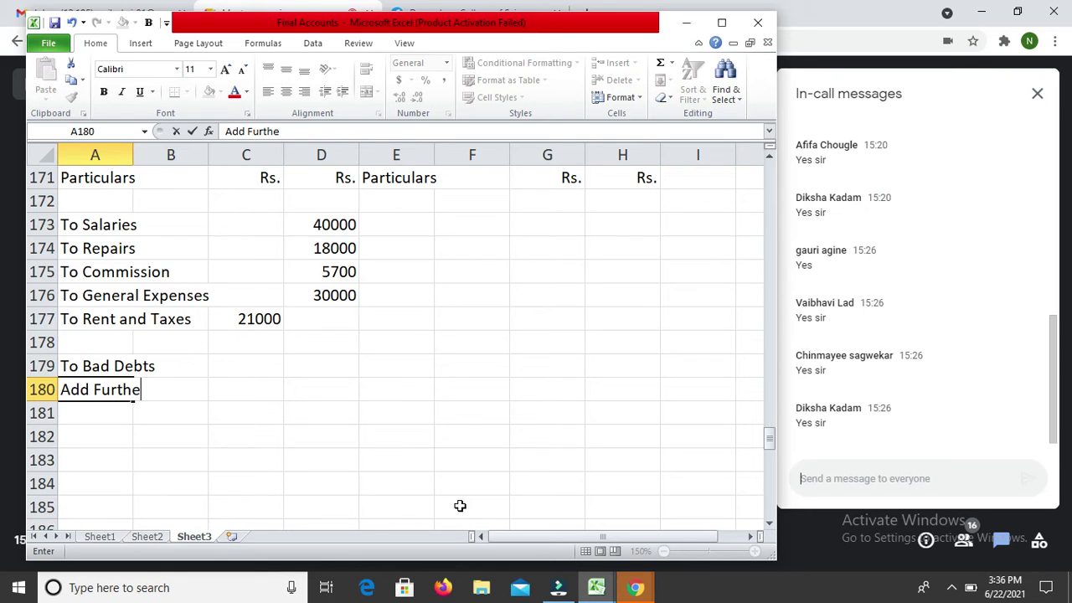
pyautogui.write('r BD')
pyautogui.press('Return')
pyautogui.press('Return')
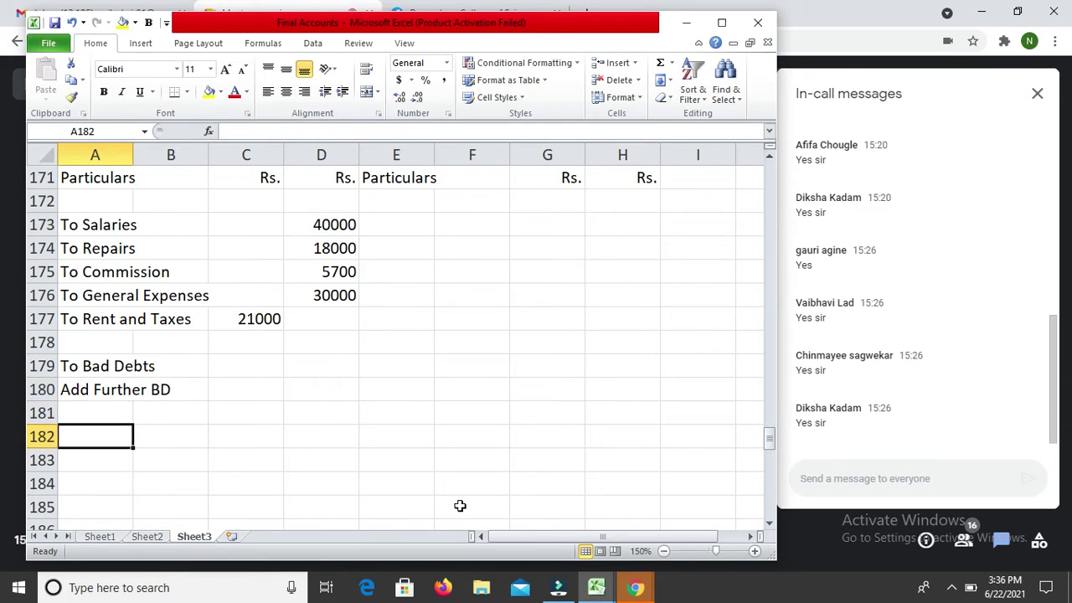
# Step: Add the labels Add RDD (New) and Less RDD (Old), skipping a row between each
pyautogui.write('ADD')
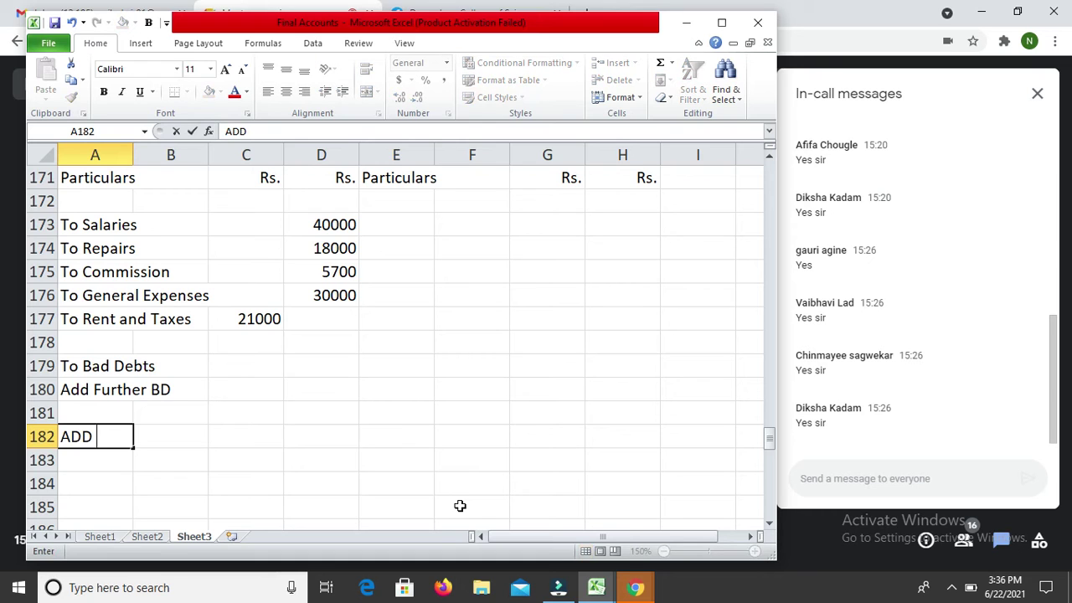
pyautogui.press('BackSpace')
pyautogui.press('BackSpace')
pyautogui.write('dd RDd')
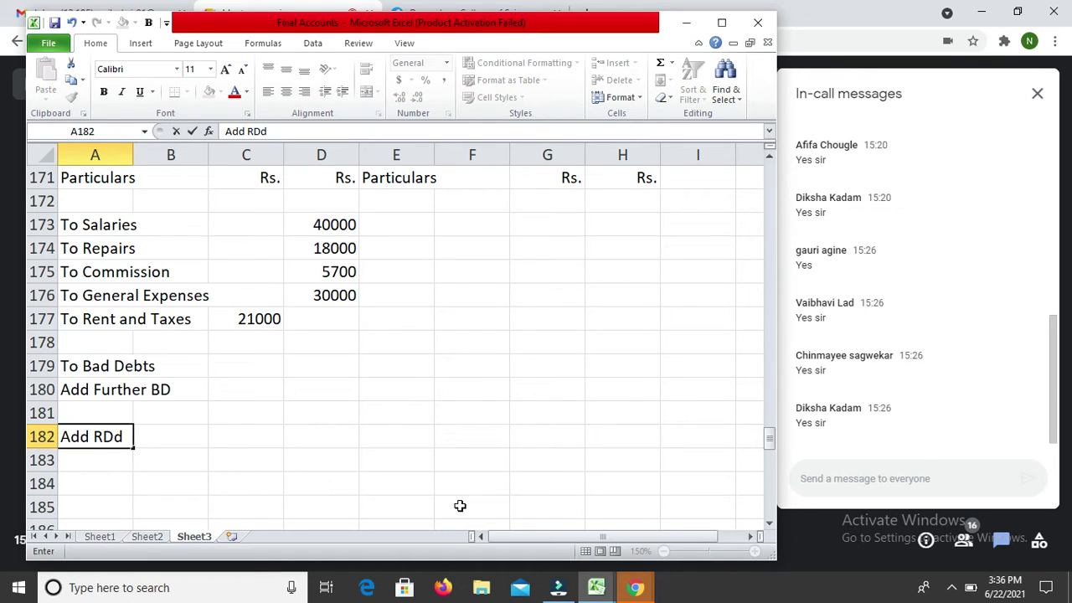
pyautogui.write(' (')
pyautogui.press('BackSpace')
pyautogui.press('BackSpace')
pyautogui.press('BackSpace')
pyautogui.press('BackSpace')
pyautogui.write('DD (New)')
pyautogui.press('Return')
pyautogui.press('Return')
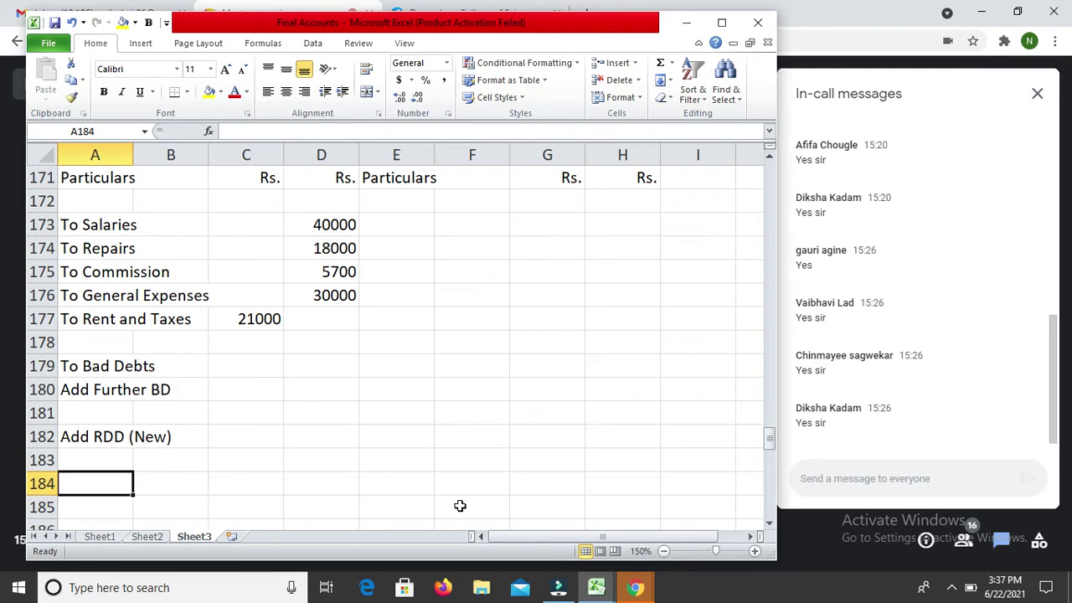
pyautogui.write('Less R')
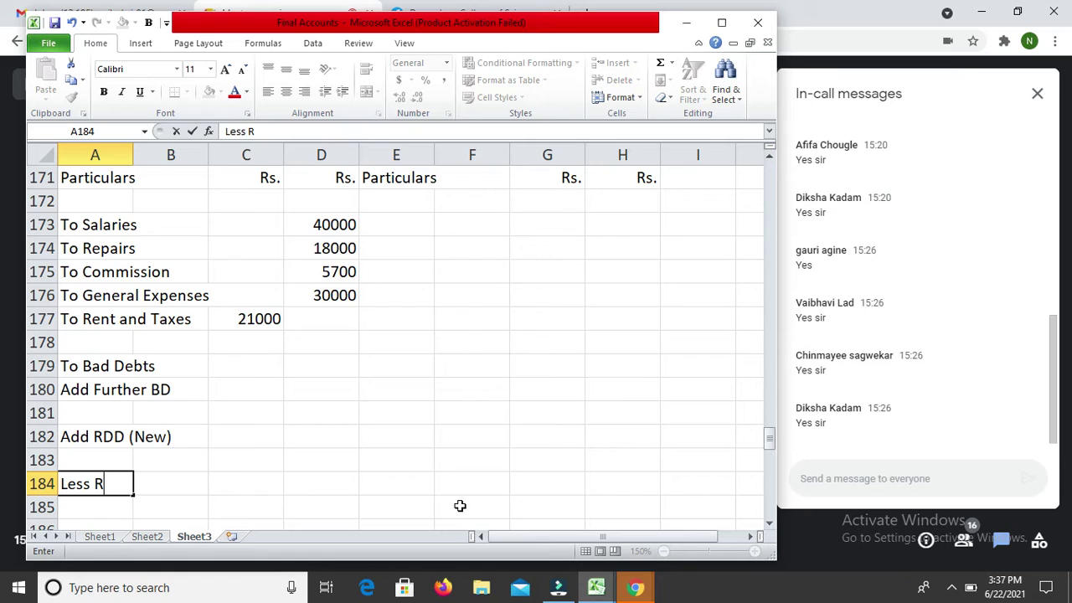
pyautogui.write('DD (Old)')
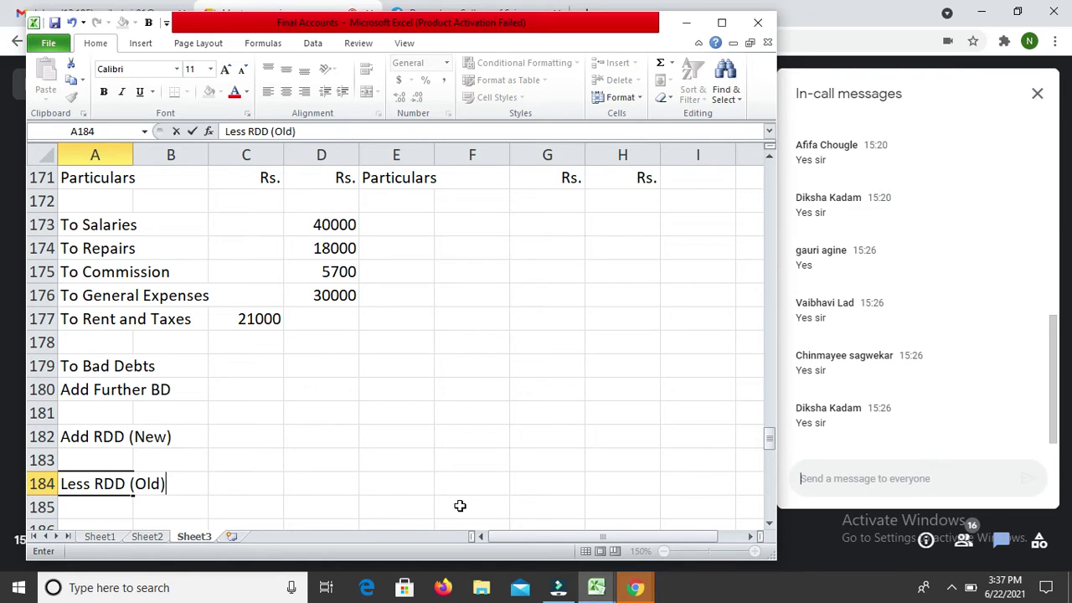
pyautogui.press('Return')
# Step: Enter 3000 as the Less RDD (Old) amount in C184
pyautogui.press('Up')
pyautogui.press('Right')
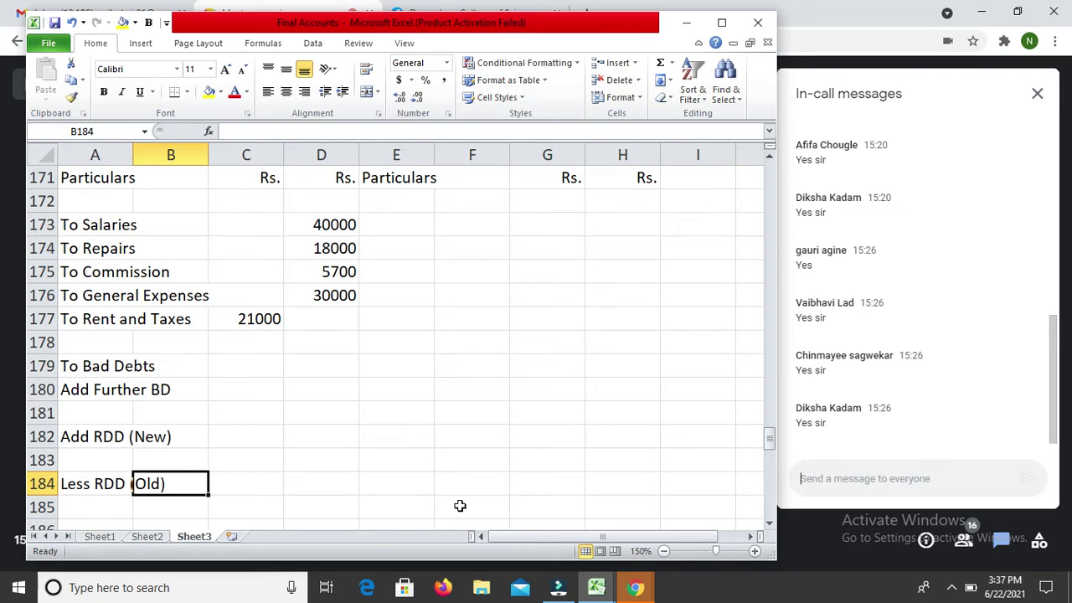
pyautogui.press('Right')
pyautogui.write('3000')
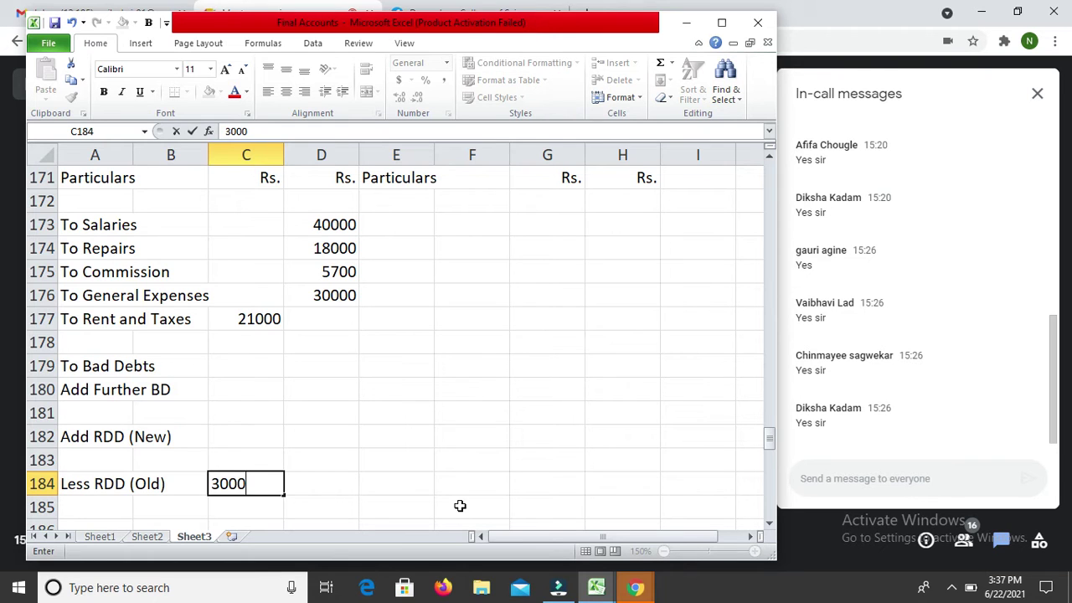
pyautogui.press('Up')
pyautogui.press('Up')
pyautogui.press('Up')
pyautogui.press('Up')
pyautogui.press('Up')
pyautogui.press('Up')
pyautogui.press('Up')
pyautogui.press('Right')
pyautogui.press('Right')
pyautogui.press('Right')
pyautogui.press('Up')
pyautogui.press('Up')
pyautogui.press('Up')
pyautogui.press('Up')
# Step: Record By Discount of 10000 on the Profit & Loss credit side
pyautogui.press('Left')
pyautogui.write('By')
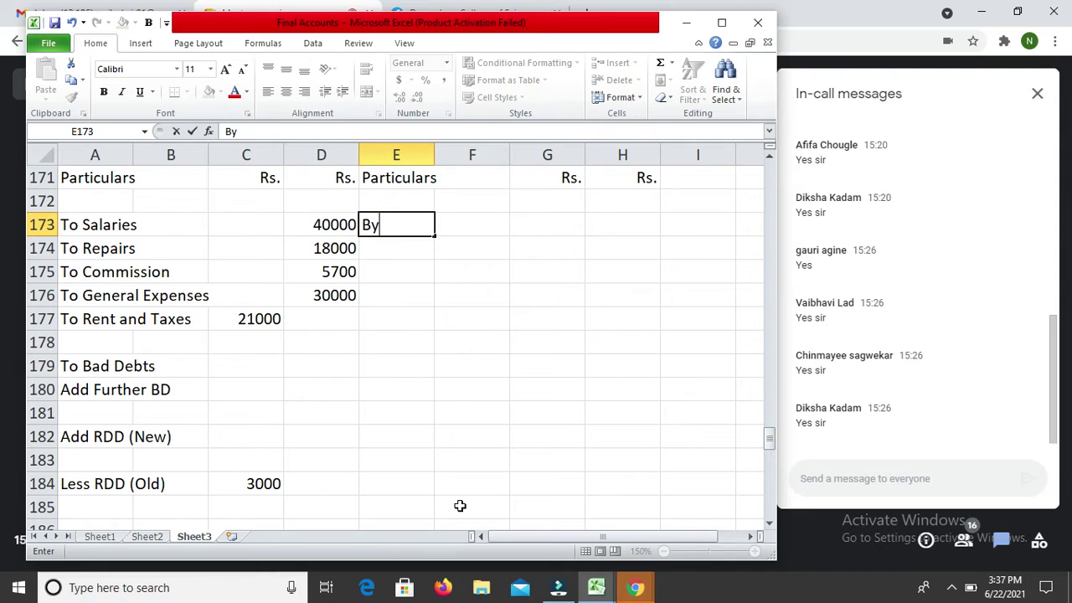
pyautogui.write(' Disco')
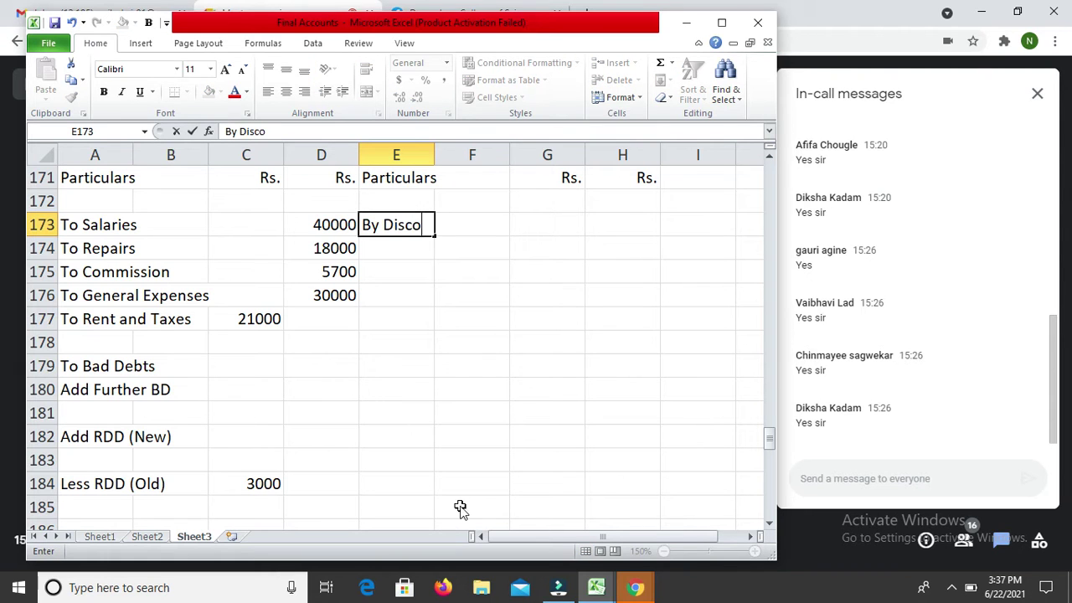
pyautogui.write('unt')
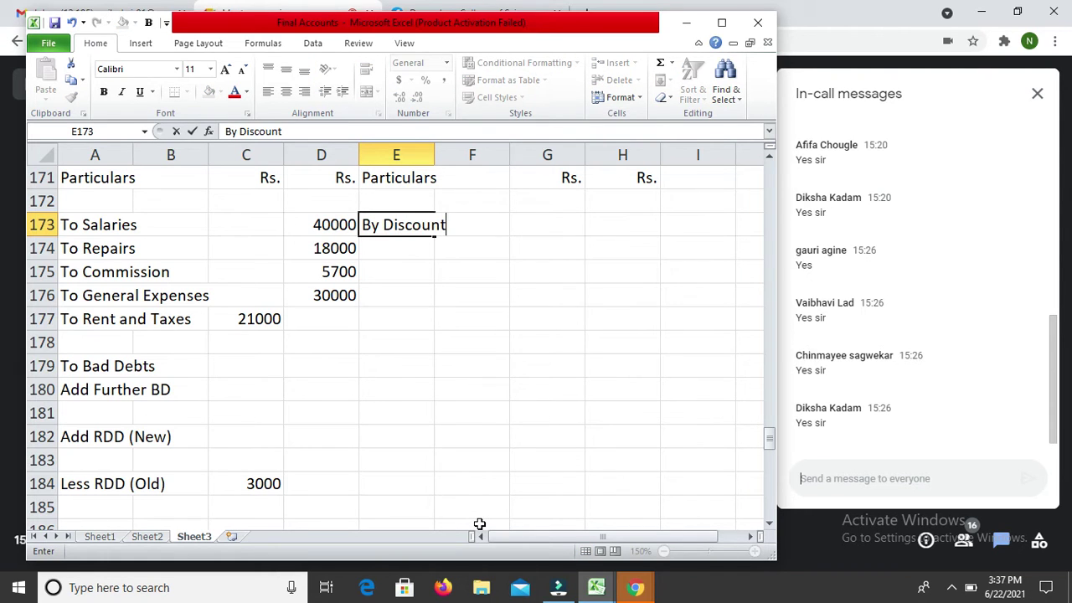
pyautogui.press('Return')
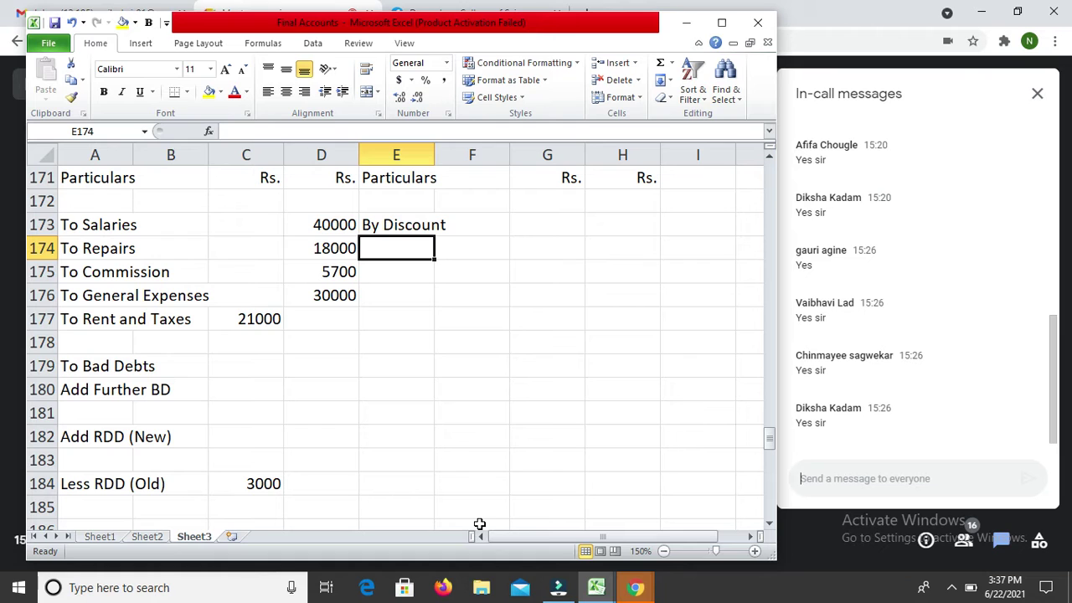
pyautogui.press('Up')
pyautogui.press('Up')
pyautogui.press('Down')
pyautogui.press('Right')
pyautogui.press('Right')
pyautogui.press('Right')
pyautogui.write('10000')
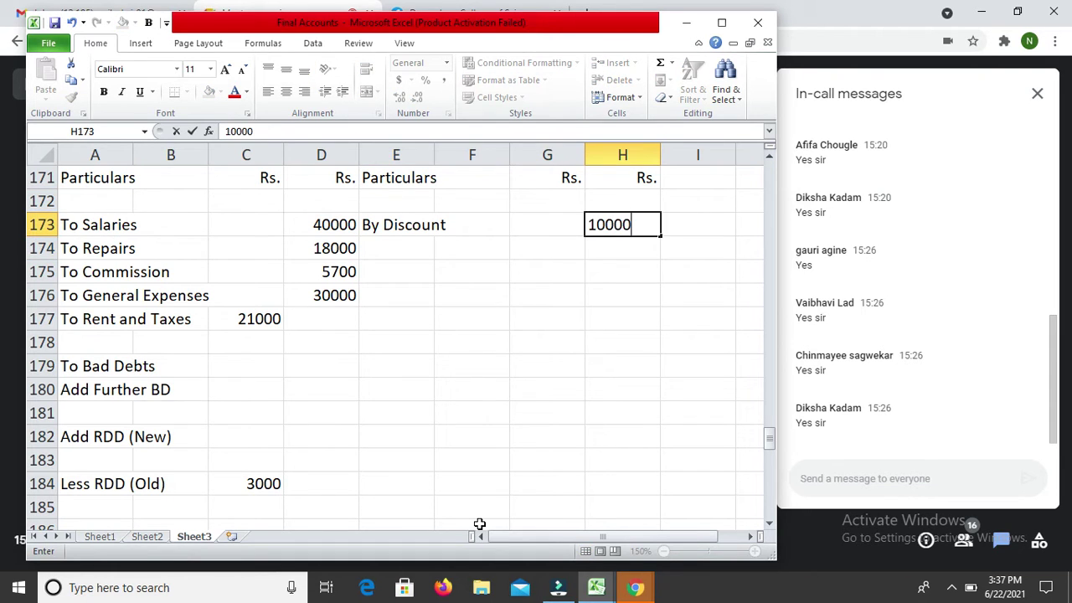
pyautogui.press('Return')
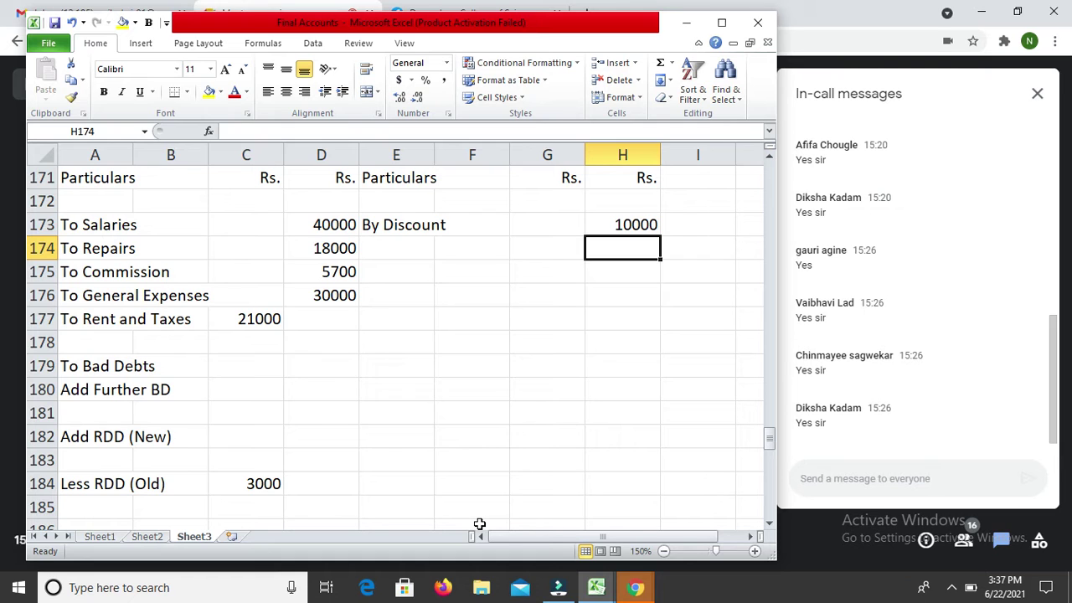
# Step: Add By Closing Stock of 50000 to the Trading account credit side in row 162
pyautogui.press('Up')
pyautogui.press('Up')
pyautogui.press('Up')
pyautogui.press('Up')
pyautogui.press('Up')
pyautogui.press('Up')
pyautogui.press('Up')
pyautogui.press('Up')
pyautogui.press('Up')
pyautogui.press('Up')
pyautogui.press('Up')
pyautogui.press('Up')
pyautogui.press('Up')
pyautogui.press('Up')
pyautogui.press('Up')
pyautogui.press('Up')
pyautogui.press('Up')
pyautogui.press('Up')
pyautogui.press('Up')
pyautogui.press('Up')
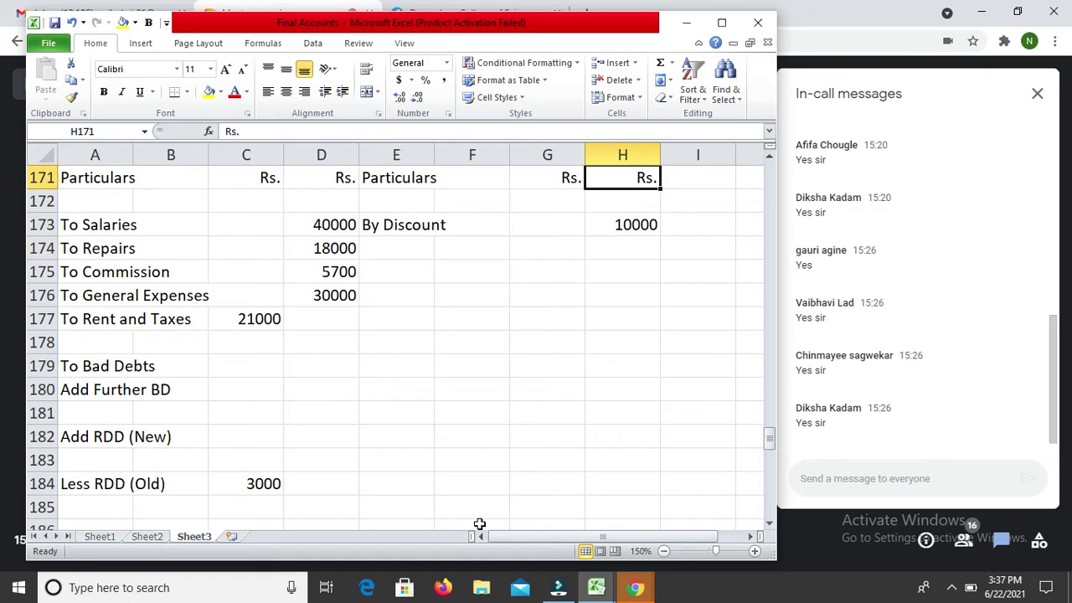
pyautogui.press('Down')
pyautogui.press('Down')
pyautogui.press('Down')
pyautogui.press('Down')
pyautogui.press('Down')
pyautogui.press('Down')
pyautogui.press('Down')
pyautogui.press('Down')
pyautogui.press('Down')
pyautogui.press('Down')
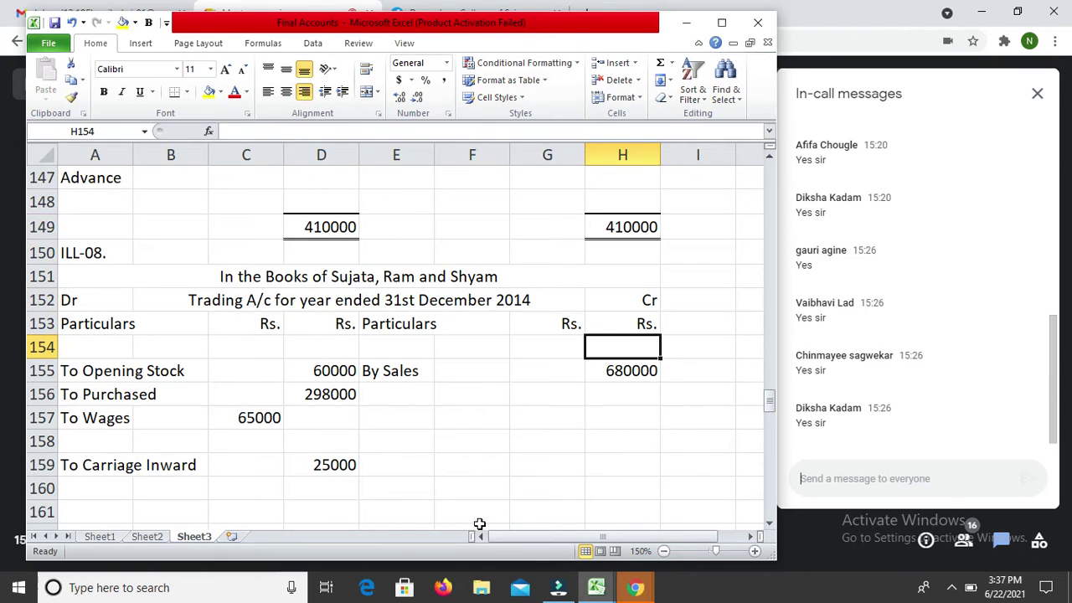
pyautogui.press('Left')
pyautogui.press('Left')
pyautogui.press('Left')
pyautogui.press('Left')
pyautogui.press('Up')
pyautogui.press('Right')
pyautogui.press('Up')
pyautogui.press('Down')
pyautogui.press('Down')
pyautogui.press('Down')
pyautogui.press('Down')
pyautogui.press('Down')
pyautogui.press('Down')
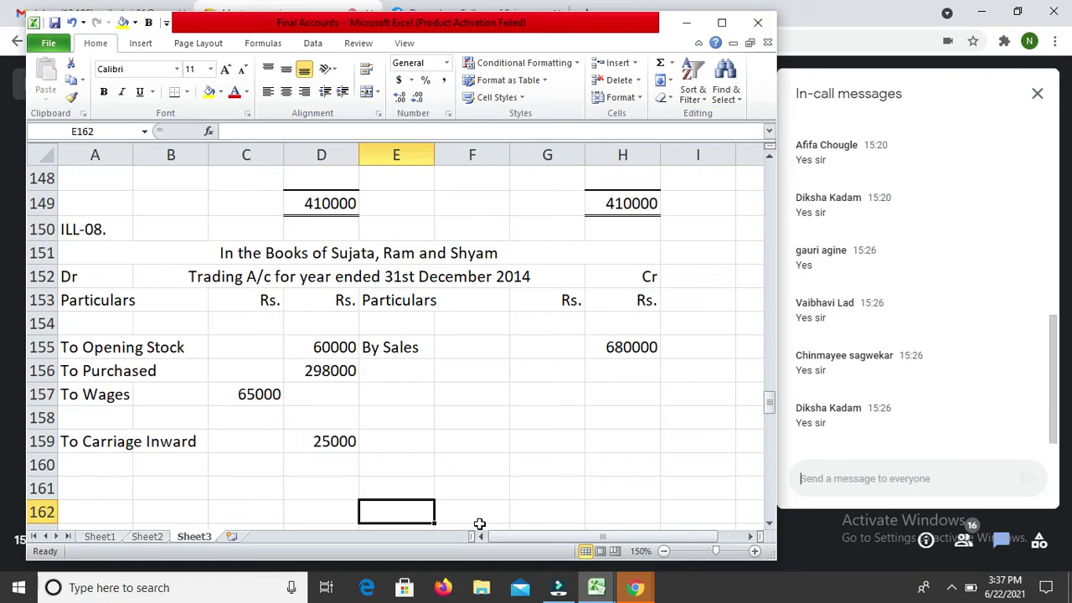
pyautogui.write('By Closing Stock')
pyautogui.press('Return')
pyautogui.press('Up')
pyautogui.press('Right')
pyautogui.press('Right')
pyautogui.press('Right')
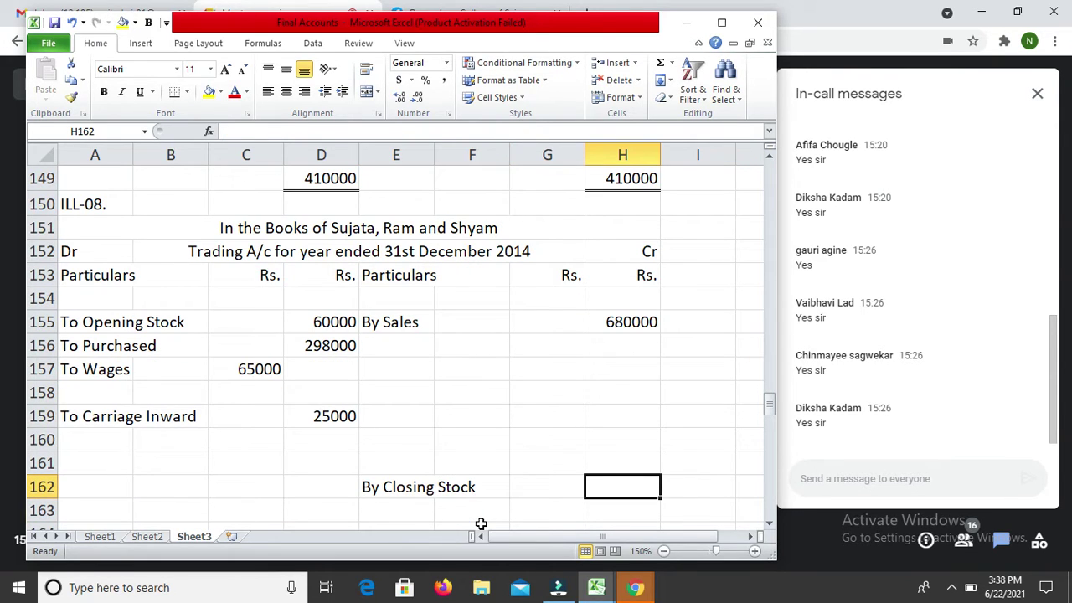
pyautogui.write('50000')
pyautogui.press('Return')
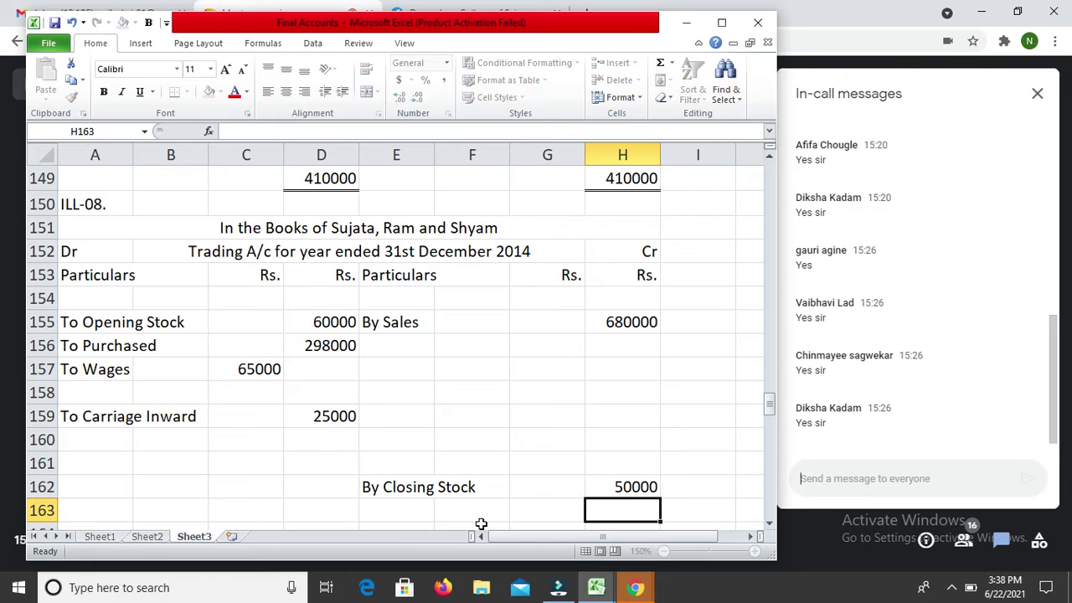
pyautogui.press('Return')
pyautogui.press('Down')
pyautogui.press('Down')
pyautogui.press('Down')
pyautogui.press('Down')
pyautogui.press('Down')
pyautogui.press('Down')
pyautogui.press('Down')
pyautogui.press('Down')
pyautogui.press('Down')
pyautogui.press('Down')
pyautogui.press('Down')
pyautogui.press('Down')
pyautogui.press('Down')
pyautogui.press('Down')
pyautogui.press('Down')
pyautogui.press('Down')
pyautogui.press('Down')
pyautogui.press('Down')
pyautogui.press('Down')
pyautogui.press('Down')
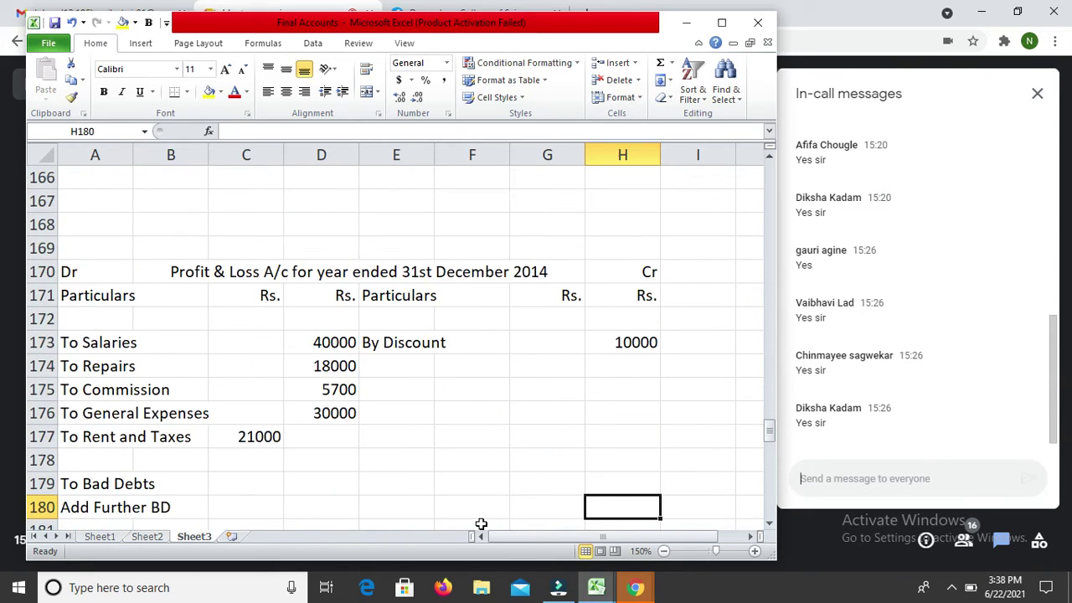
# Step: Scroll down past the Partners' Capital A/c to the empty Balance Sheet asset row below Debtors
pyautogui.press('Down')
pyautogui.press('Down')
pyautogui.press('Down')
pyautogui.press('Down')
pyautogui.press('Down')
pyautogui.press('Down')
pyautogui.press('Down')
pyautogui.press('Down')
pyautogui.press('Down')
pyautogui.press('Down')
pyautogui.press('Down')
pyautogui.press('Down')
pyautogui.press('Down')
pyautogui.press('Down')
pyautogui.press('Down')
pyautogui.press('Down')
pyautogui.press('Down')
pyautogui.press('Down')
pyautogui.press('Down')
pyautogui.press('Down')
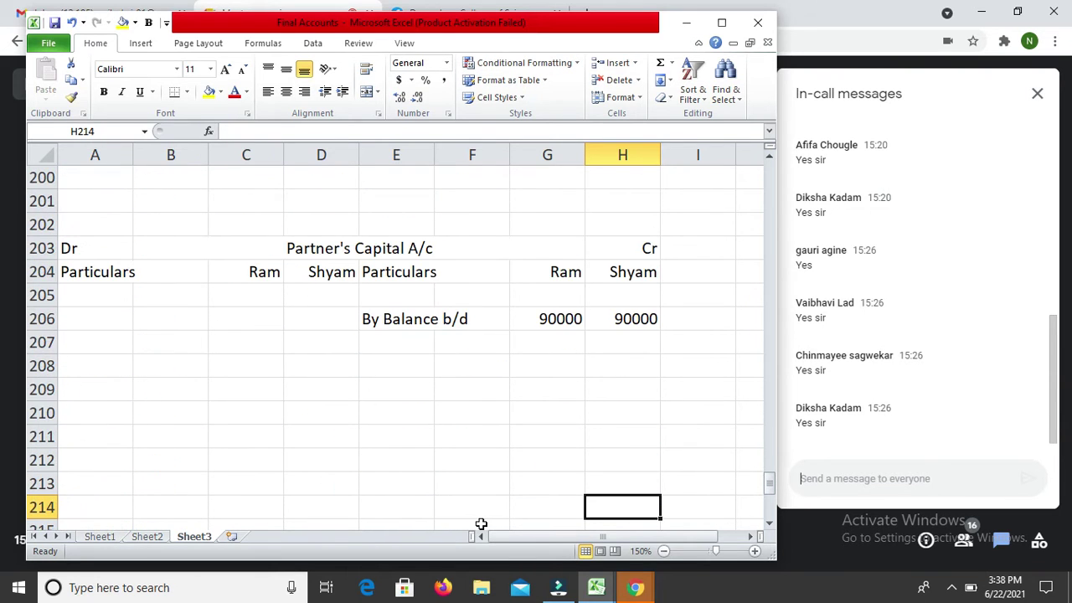
pyautogui.press('Down')
pyautogui.press('Down')
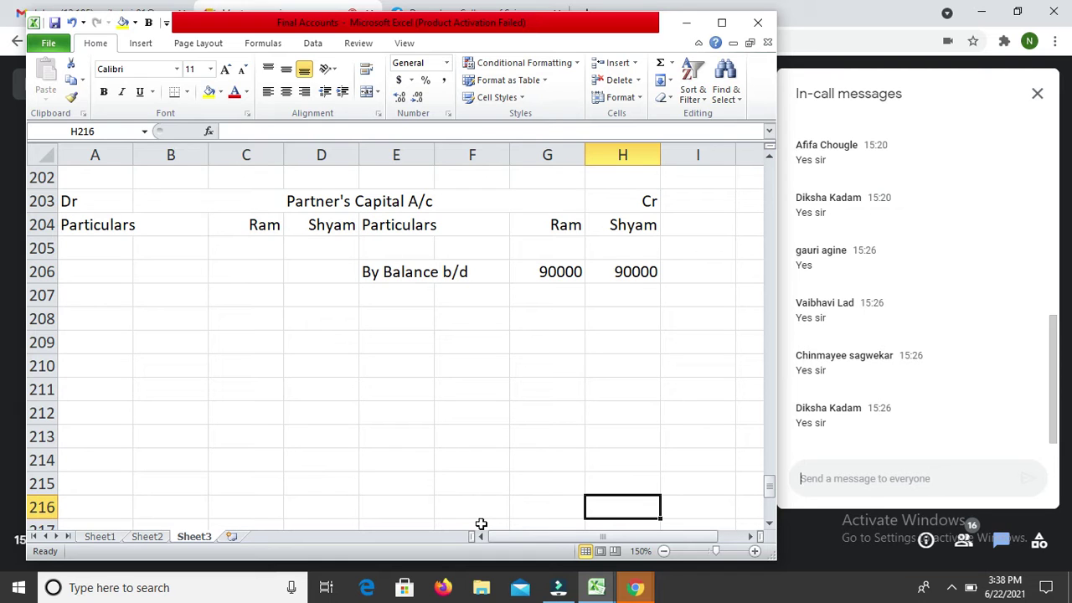
pyautogui.press('Down')
pyautogui.press('Down')
pyautogui.press('Down')
pyautogui.press('Down')
pyautogui.press('Down')
pyautogui.press('Down')
pyautogui.press('Down')
pyautogui.press('Down')
pyautogui.press('Down')
pyautogui.press('Down')
pyautogui.press('Down')
pyautogui.press('Down')
pyautogui.press('Down')
pyautogui.press('Down')
pyautogui.press('Down')
pyautogui.press('Down')
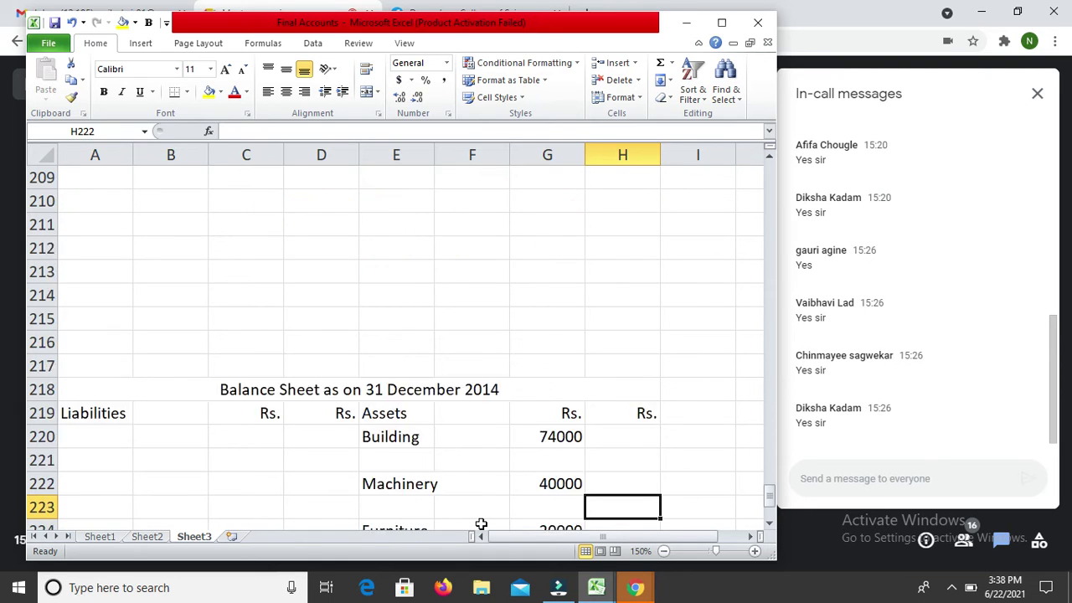
pyautogui.press('Down')
pyautogui.press('Down')
pyautogui.press('Up')
pyautogui.press('Up')
pyautogui.press('Up')
pyautogui.press('Up')
pyautogui.press('Up')
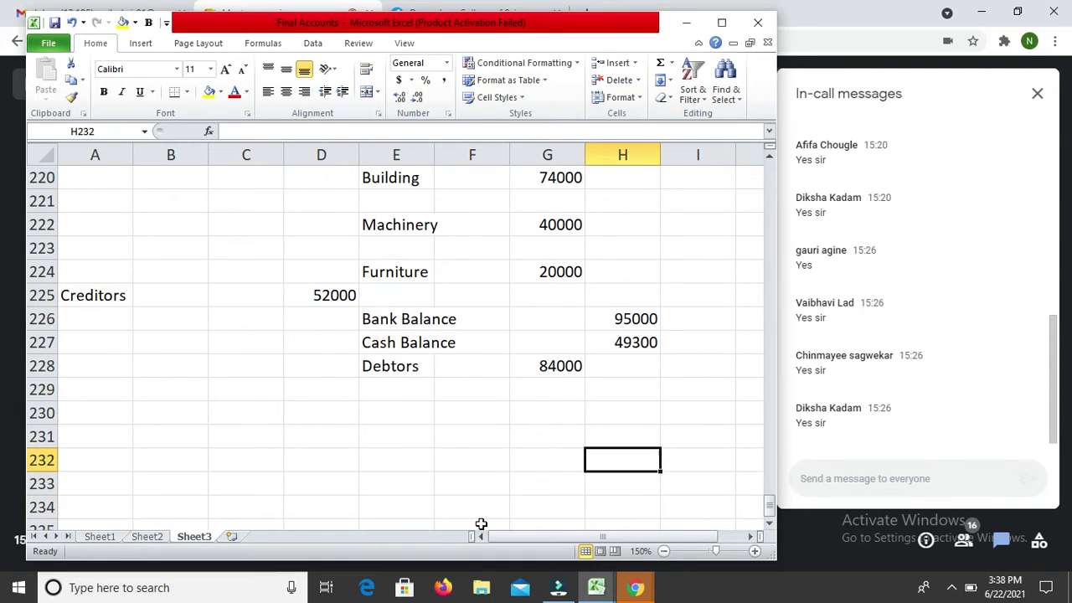
pyautogui.press('Left')
pyautogui.press('Down')
pyautogui.press('Down')
pyautogui.press('Down')
pyautogui.press('Down')
# Step: Enter Closing Stock in E233 with amount 50000 in H233 among the assets
pyautogui.press('Left')
pyautogui.press('Left')
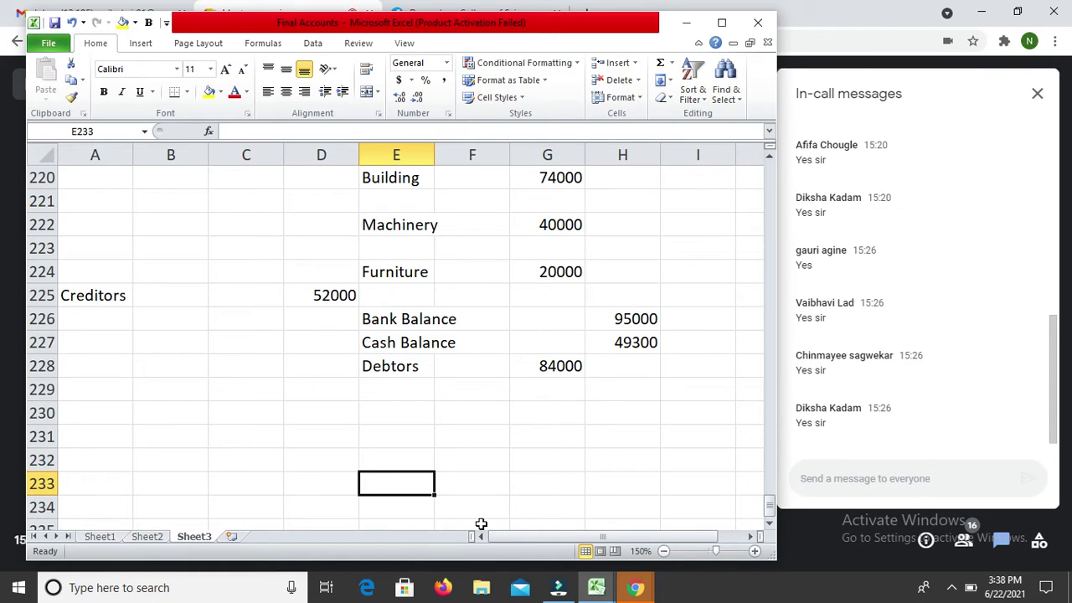
pyautogui.write('Closinbg')
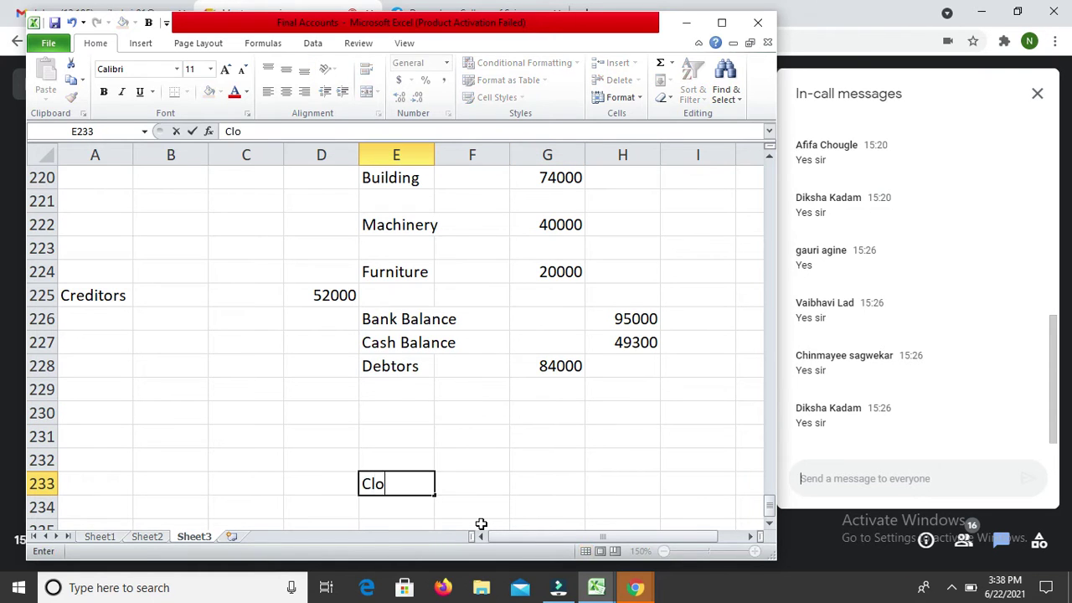
pyautogui.press('BackSpace')
pyautogui.press('BackSpace')
pyautogui.write('g Stock')
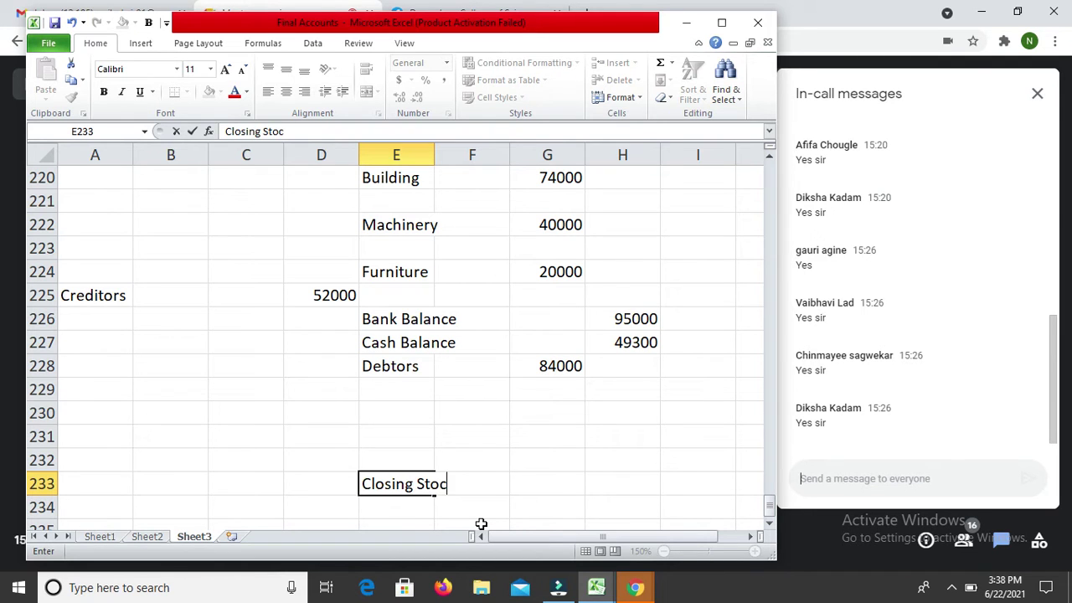
pyautogui.press('Return')
pyautogui.press('Up')
pyautogui.press('Right')
pyautogui.press('Right')
pyautogui.write('50000')
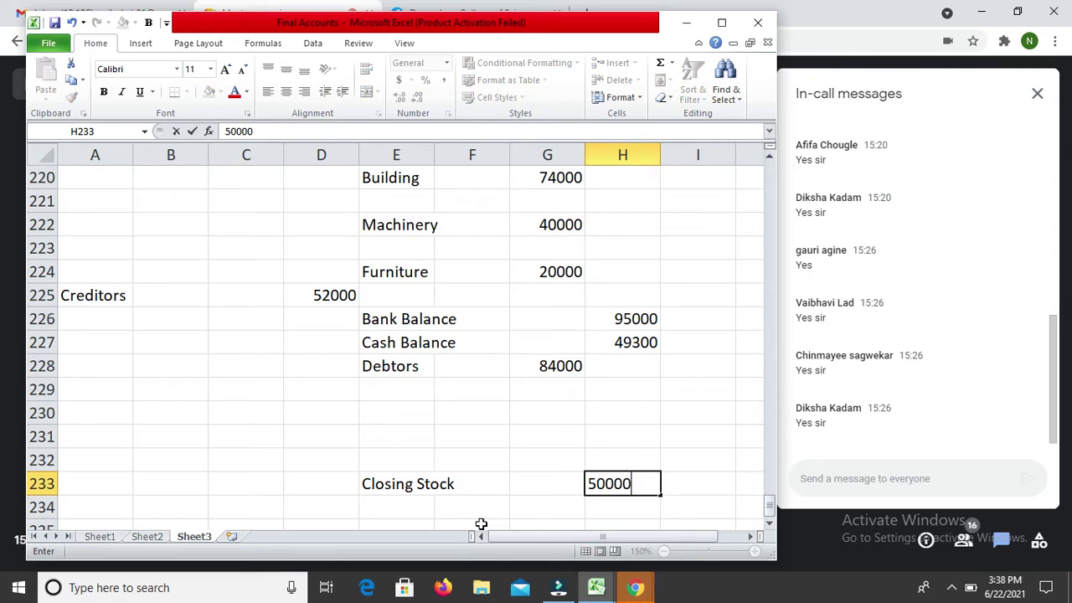
pyautogui.press('Return')
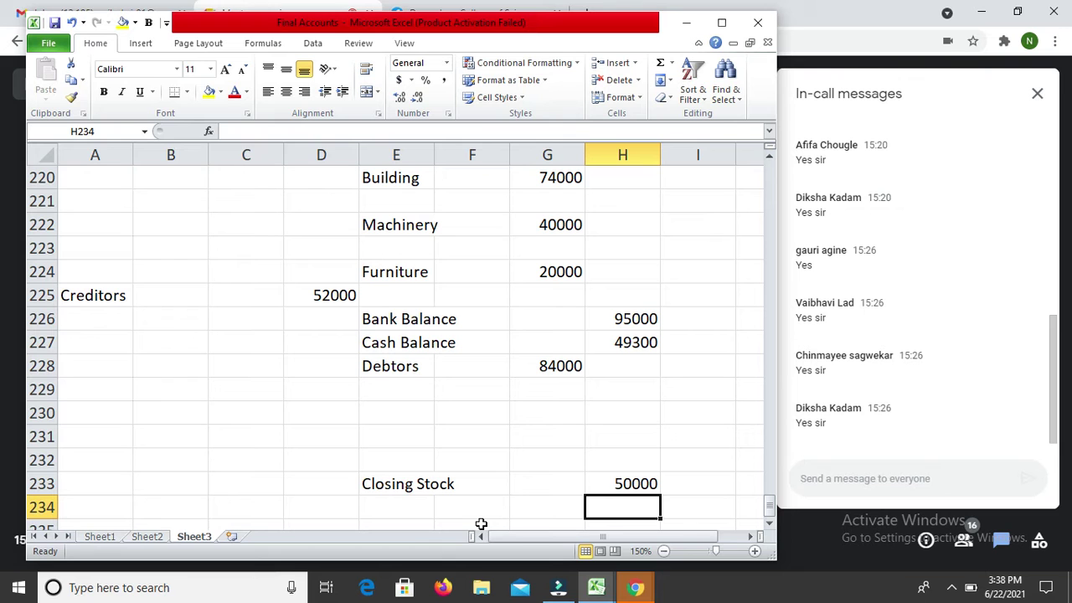
pyautogui.press('Up')
pyautogui.press('Up')
pyautogui.press('Up')
pyautogui.press('Up')
pyautogui.press('Up')
pyautogui.press('Up')
pyautogui.press('Up')
pyautogui.press('Up')
pyautogui.press('Up')
pyautogui.press('Up')
pyautogui.press('Up')
pyautogui.press('Up')
pyautogui.press('Up')
pyautogui.press('Up')
pyautogui.press('Up')
pyautogui.press('Up')
pyautogui.press('Up')
pyautogui.press('Up')
pyautogui.press('Up')
pyautogui.press('Up')
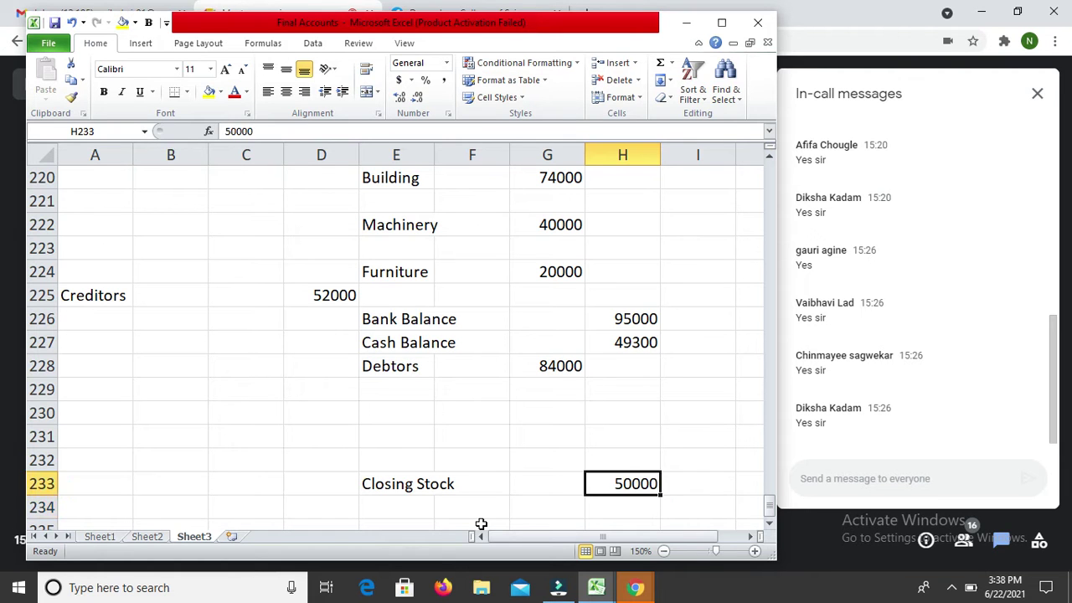
# Step: Type 'By Goods withdrawn' and 'for personal use' in E156–E157 below By Sales
pyautogui.press('Up')
pyautogui.press('Up')
pyautogui.press('Up')
pyautogui.press('Up')
pyautogui.press('Up')
pyautogui.press('Up')
pyautogui.press('Up')
pyautogui.press('Up')
pyautogui.press('Up')
pyautogui.press('Up')
pyautogui.press('Up')
pyautogui.press('Up')
pyautogui.press('Up')
pyautogui.press('Up')
pyautogui.press('Up')
pyautogui.press('Up')
pyautogui.press('Up')
pyautogui.press('Up')
pyautogui.press('Up')
pyautogui.press('Up')
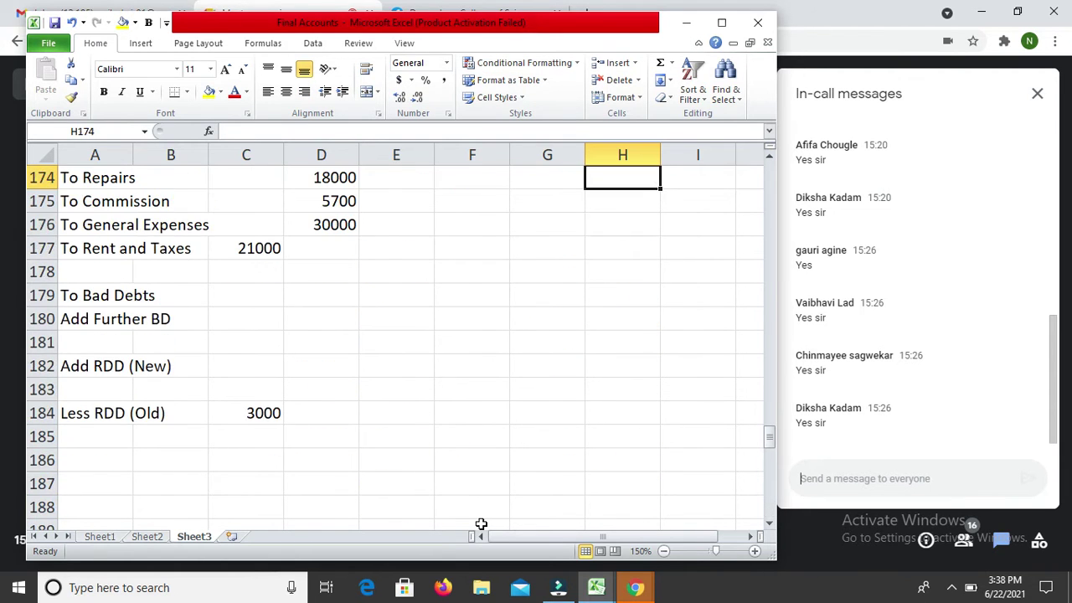
pyautogui.press('Down')
pyautogui.press('Down')
pyautogui.press('Down')
pyautogui.press('Left')
pyautogui.press('Left')
pyautogui.press('Left')
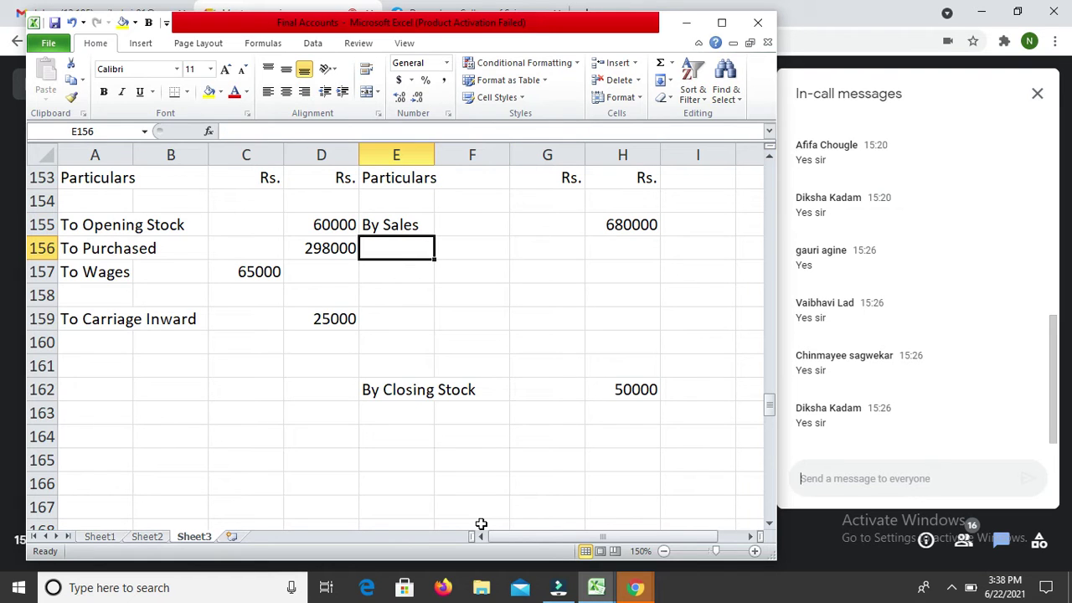
pyautogui.write('By S')
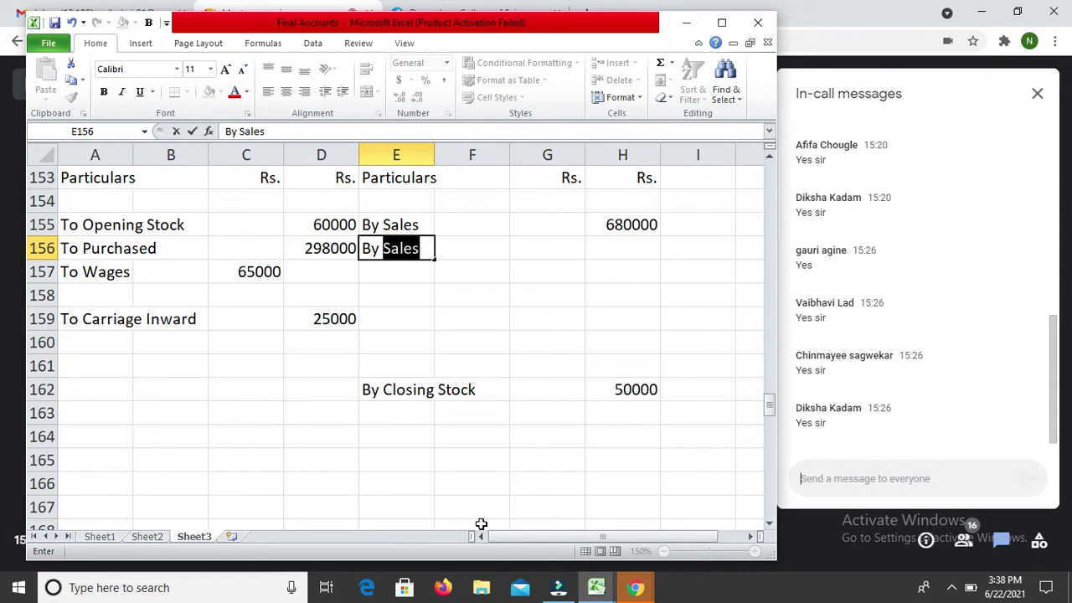
pyautogui.press('BackSpace')
pyautogui.press('BackSpace')
pyautogui.write('Goods')
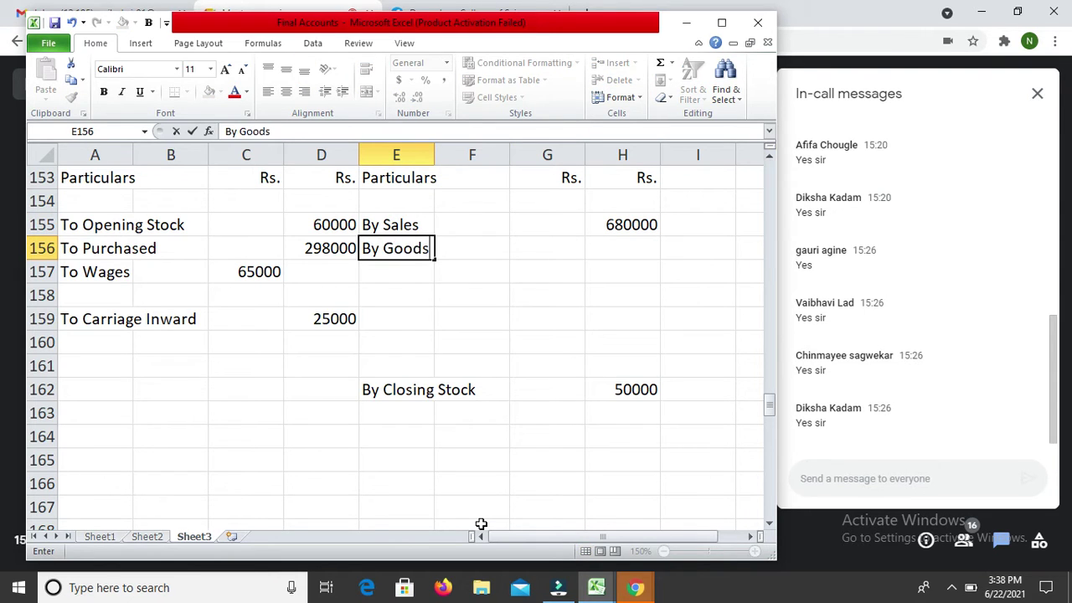
pyautogui.write(' withdrawn')
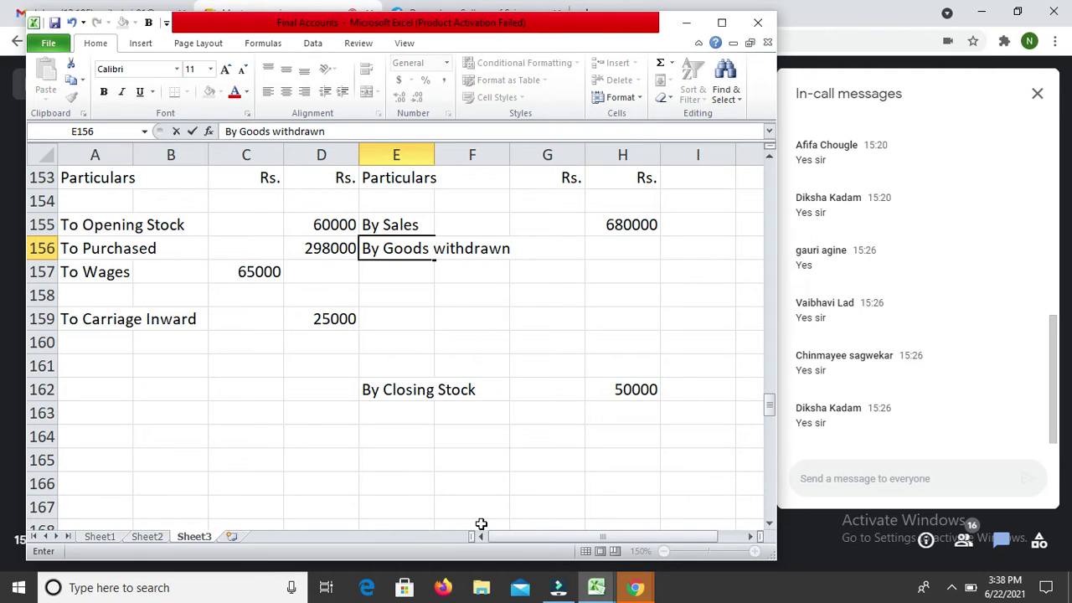
pyautogui.press('Return')
pyautogui.write('for ')
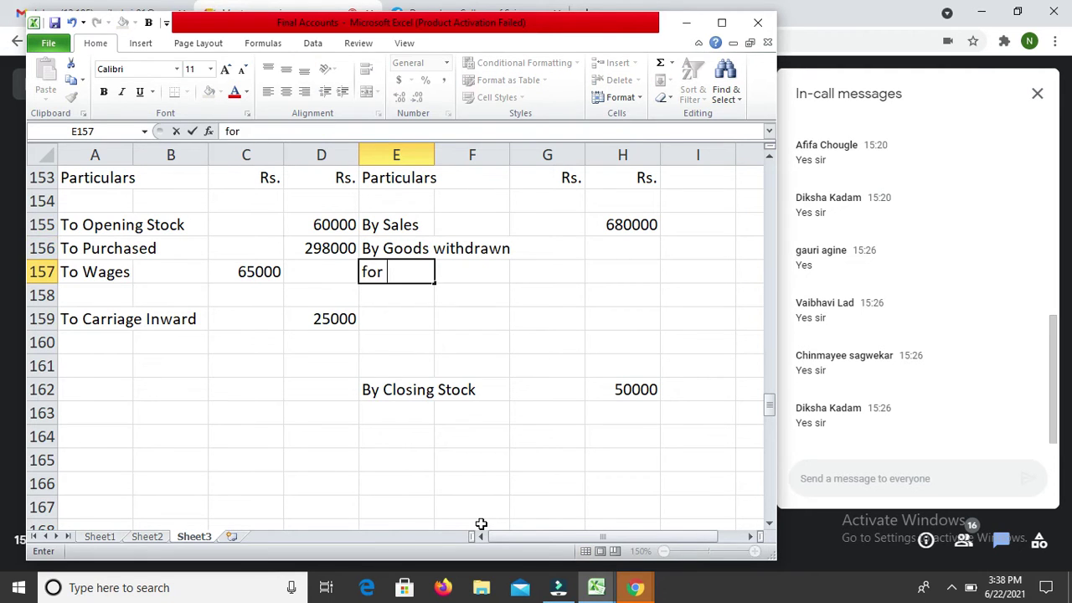
pyautogui.write('person')
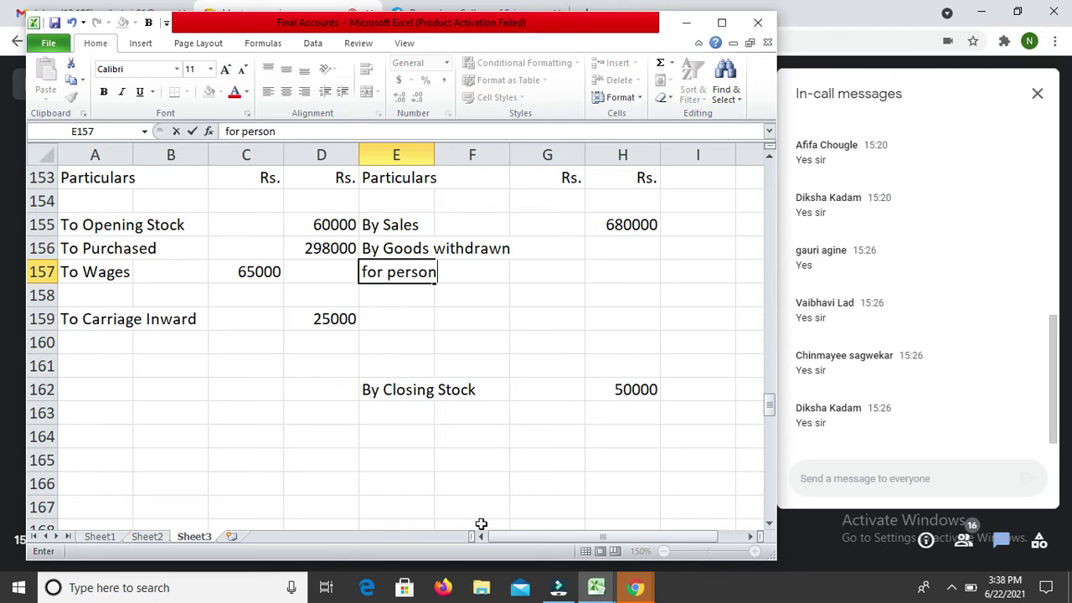
pyautogui.write('al use')
pyautogui.press('Return')
# Step: Enter 5000 as the goods-withdrawn amount in H156
pyautogui.press('Right')
pyautogui.press('Up')
pyautogui.press('Right')
pyautogui.press('Right')
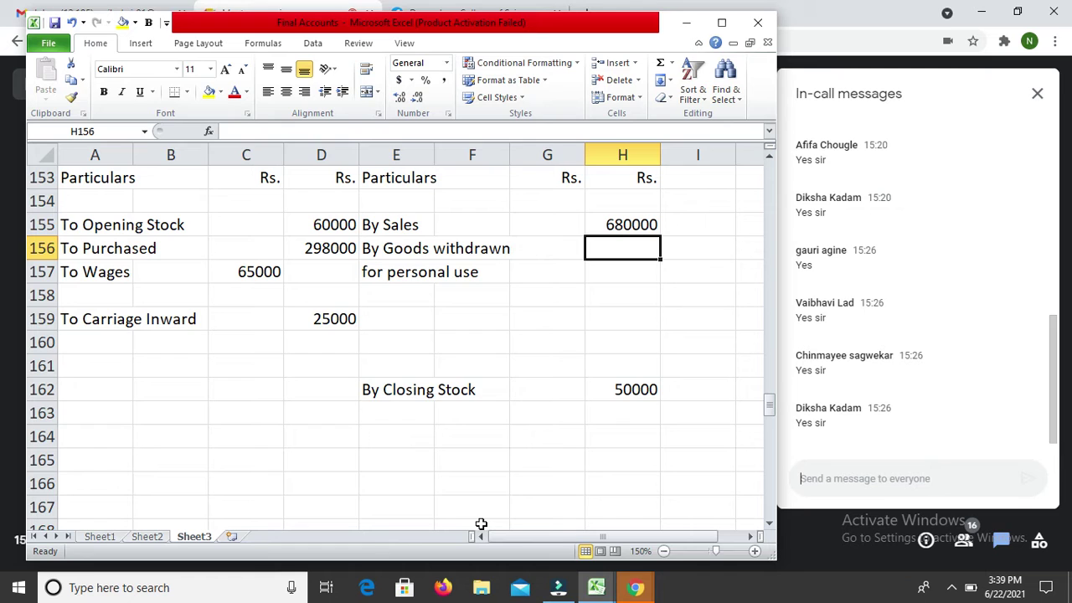
pyautogui.write('5000')
pyautogui.press('Return')
pyautogui.press('Down')
pyautogui.press('Down')
pyautogui.press('Down')
pyautogui.press('Down')
pyautogui.press('Down')
pyautogui.press('Down')
pyautogui.press('Down')
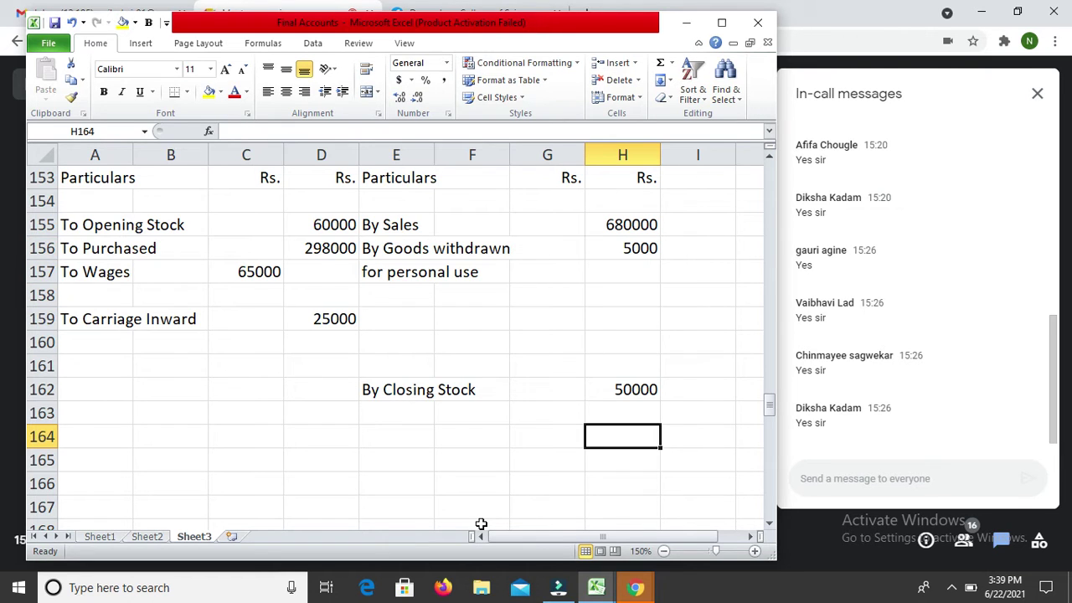
pyautogui.press('Down')
pyautogui.press('Down')
pyautogui.press('Down')
pyautogui.press('Down')
pyautogui.press('Down')
pyautogui.press('Down')
pyautogui.press('Down')
pyautogui.press('Down')
pyautogui.press('Down')
pyautogui.press('Down')
pyautogui.press('Down')
pyautogui.press('Down')
pyautogui.press('Down')
pyautogui.press('Down')
pyautogui.press('Down')
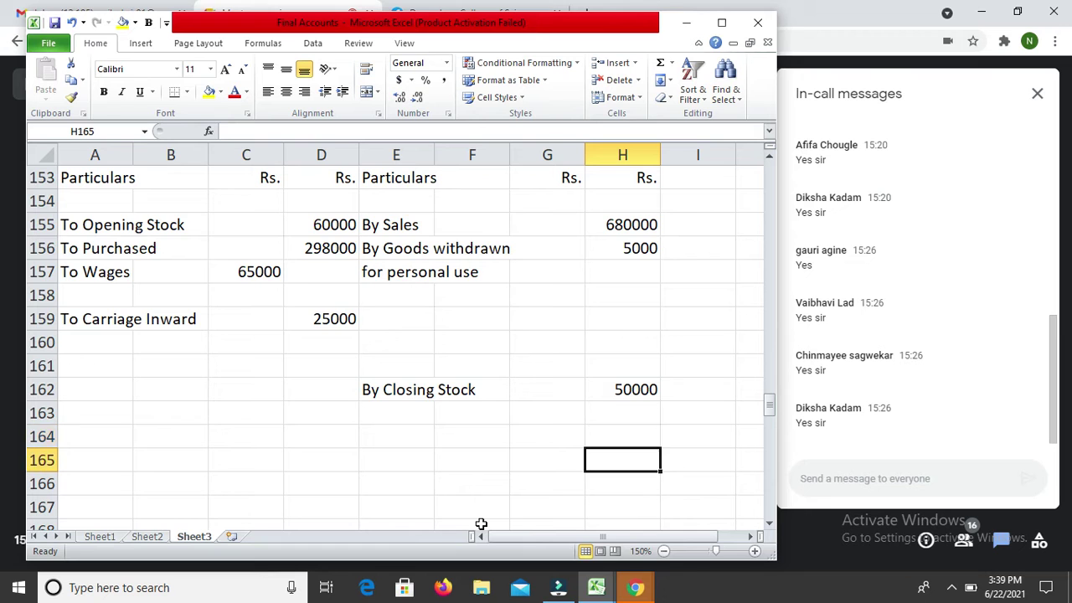
pyautogui.press('Down')
pyautogui.press('Down')
pyautogui.press('Down')
pyautogui.press('Down')
pyautogui.press('Down')
pyautogui.press('Down')
pyautogui.press('Down')
pyautogui.press('Down')
pyautogui.press('Down')
pyautogui.press('Down')
pyautogui.press('Down')
pyautogui.press('Down')
pyautogui.press('Down')
pyautogui.press('Down')
pyautogui.press('Down')
pyautogui.press('Down')
pyautogui.press('Down')
pyautogui.press('Down')
pyautogui.press('Down')
pyautogui.press('Down')
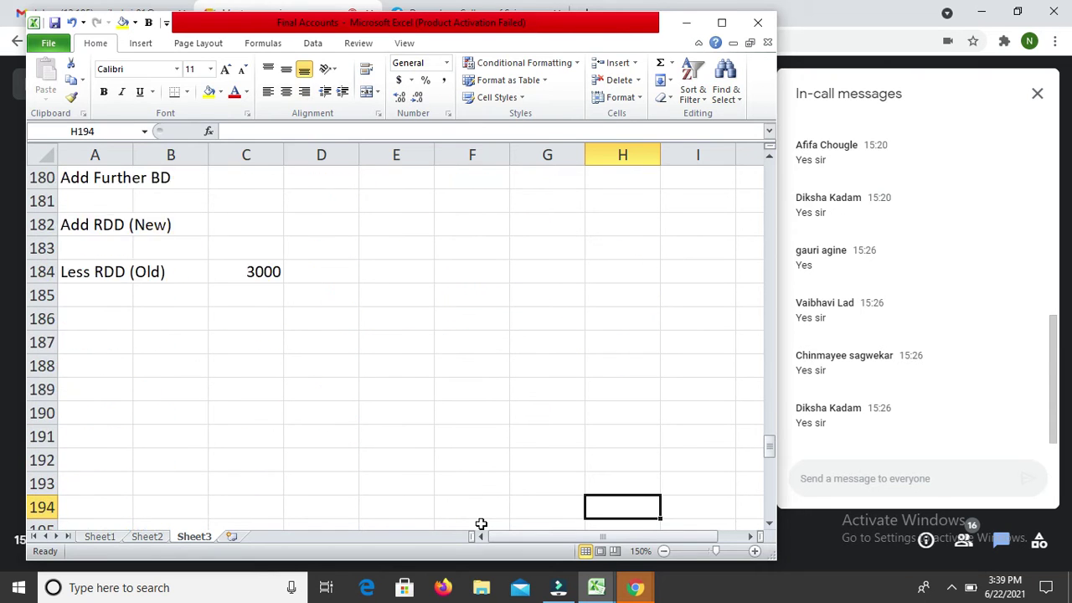
# Step: Enter 6000 in row 206 of the Partners' Capital A/c, labelled To Drawings (Goods)
pyautogui.press('Left')
pyautogui.press('Left')
pyautogui.press('Left')
pyautogui.press('Up')
pyautogui.press('Up')
pyautogui.press('Up')
pyautogui.press('Left')
pyautogui.write('6000')
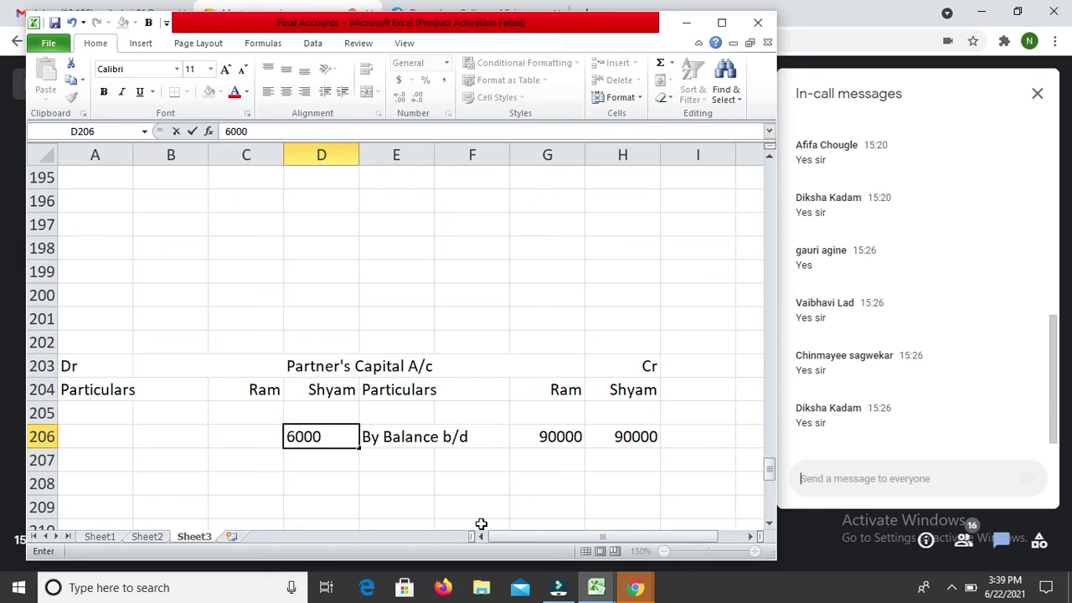
pyautogui.press('Return')
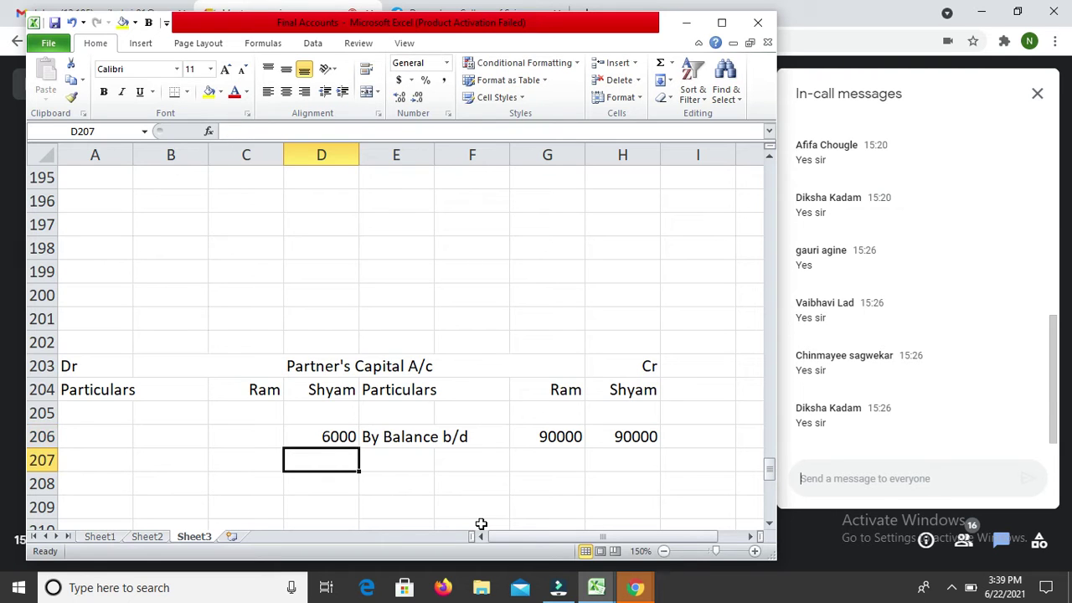
pyautogui.press('Up')
pyautogui.press('Left')
pyautogui.press('Left')
pyautogui.press('Left')
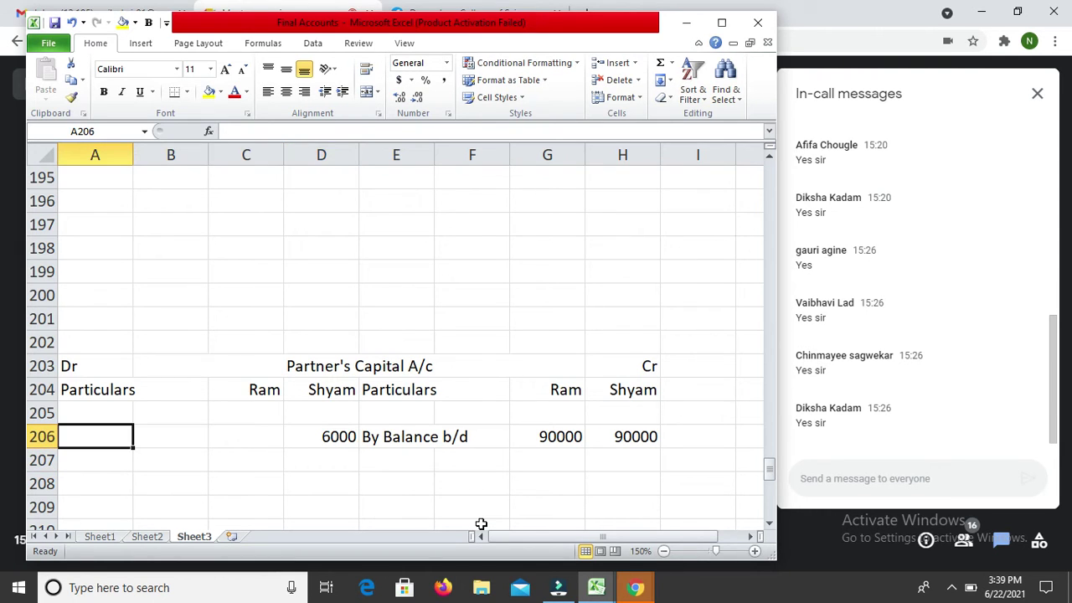
pyautogui.write('To Dra')
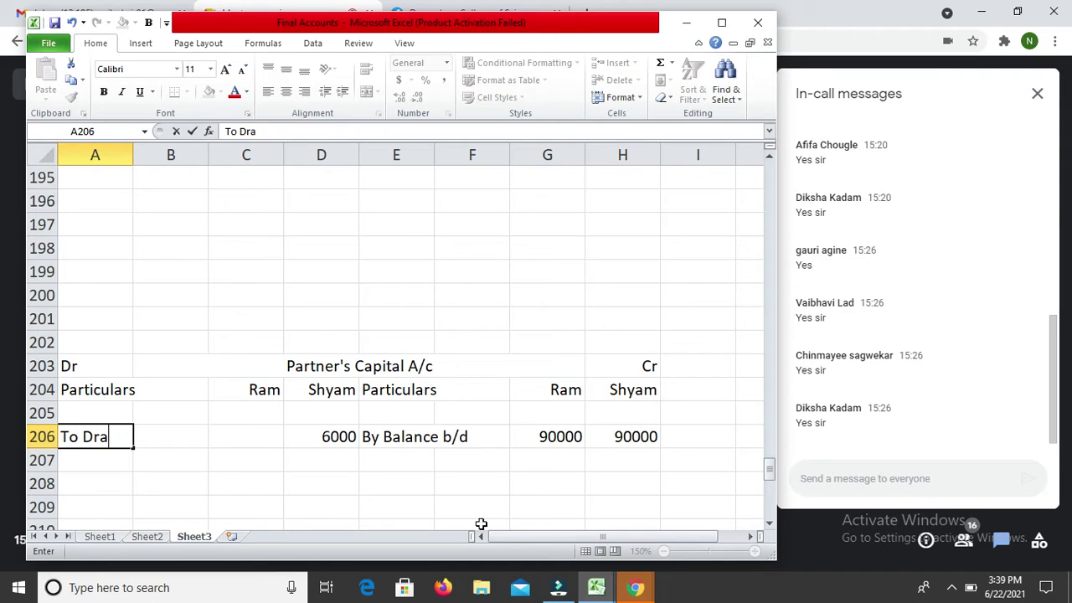
pyautogui.write('wings (Goods)')
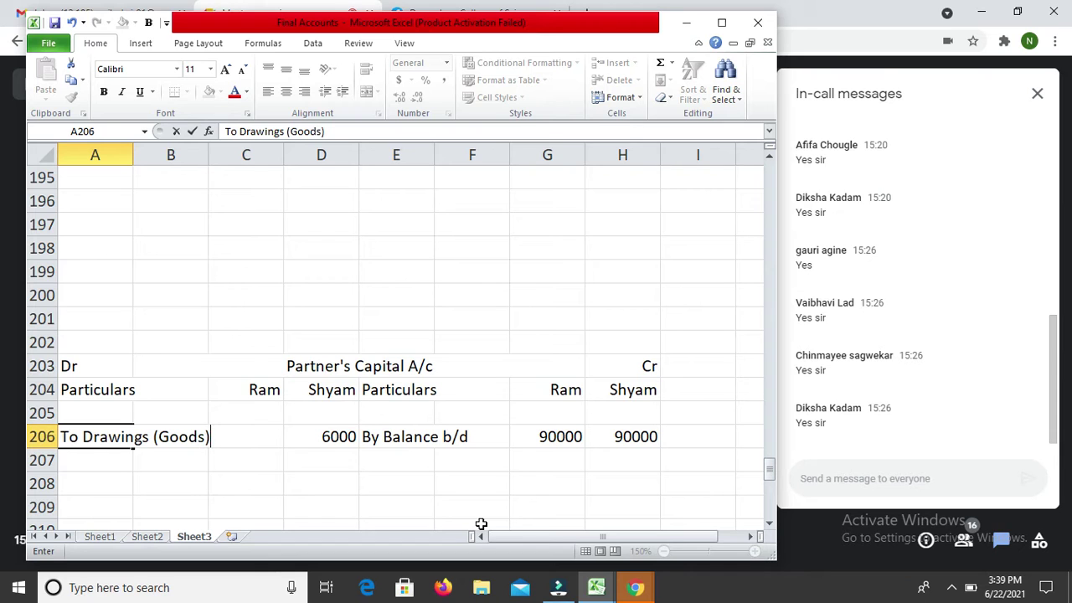
pyautogui.press('Return')
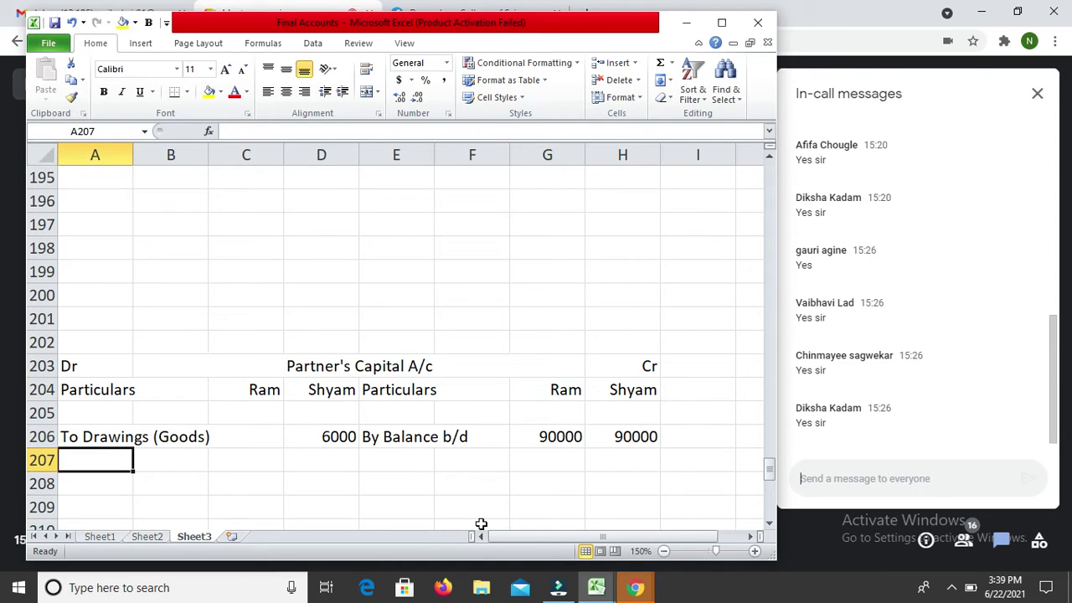
pyautogui.press('Up')
pyautogui.press('Up')
pyautogui.press('Up')
pyautogui.press('Up')
pyautogui.press('Up')
pyautogui.press('Up')
pyautogui.press('Up')
pyautogui.press('Up')
pyautogui.press('Up')
pyautogui.press('Up')
pyautogui.press('Up')
pyautogui.press('Up')
pyautogui.press('Up')
pyautogui.press('Up')
pyautogui.press('Up')
pyautogui.press('Up')
pyautogui.press('Up')
pyautogui.press('Up')
pyautogui.press('Up')
pyautogui.press('Up')
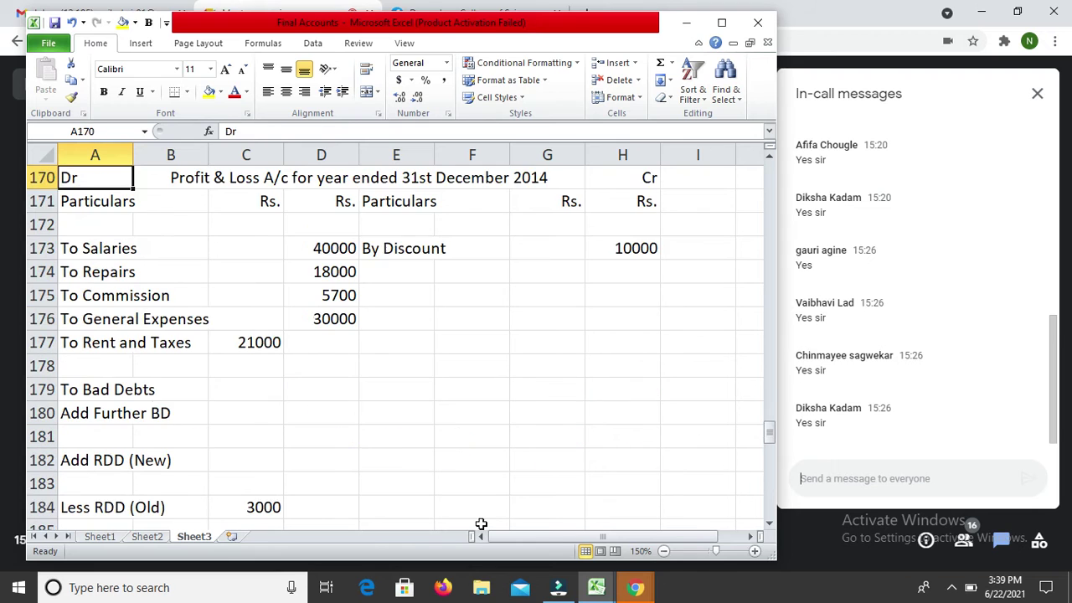
# Step: Enter 'Add Outstanding' with 6000 in row 158 below the 65000 Wages
pyautogui.press('Down')
pyautogui.press('Down')
pyautogui.press('Down')
pyautogui.press('Down')
pyautogui.press('Up')
pyautogui.press('Up')
pyautogui.press('Up')
pyautogui.press('Up')
pyautogui.press('Up')
pyautogui.press('Up')
pyautogui.press('Up')
pyautogui.press('Up')
pyautogui.press('Up')
pyautogui.press('Up')
pyautogui.press('Up')
pyautogui.press('Up')
pyautogui.press('Up')
pyautogui.press('Up')
pyautogui.press('Up')
pyautogui.press('Up')
pyautogui.press('Up')
pyautogui.press('Up')
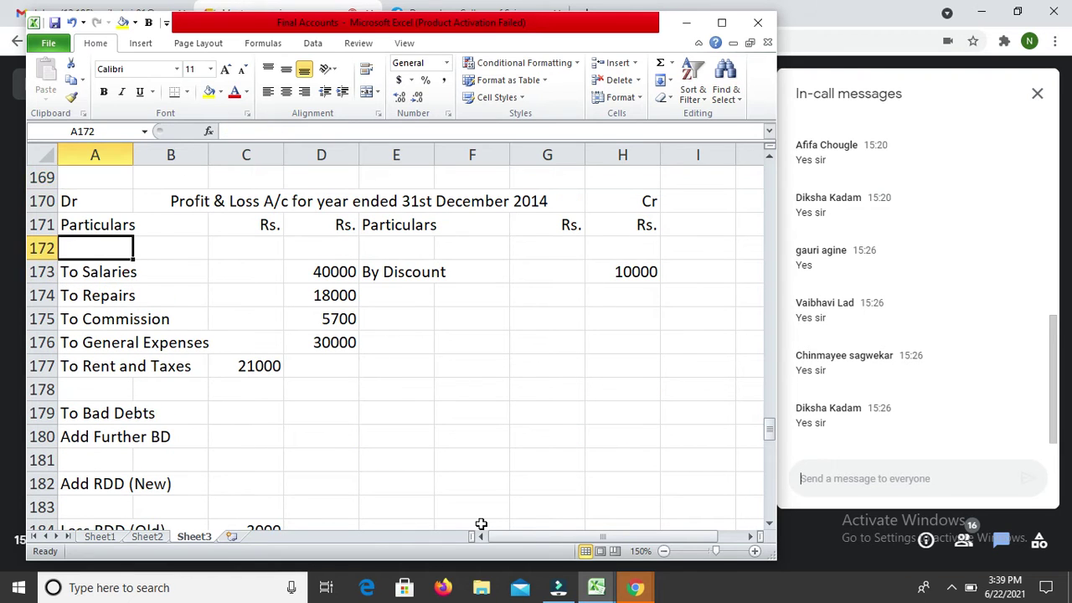
pyautogui.press('Up')
pyautogui.press('Down')
pyautogui.press('Down')
pyautogui.press('Down')
pyautogui.press('Down')
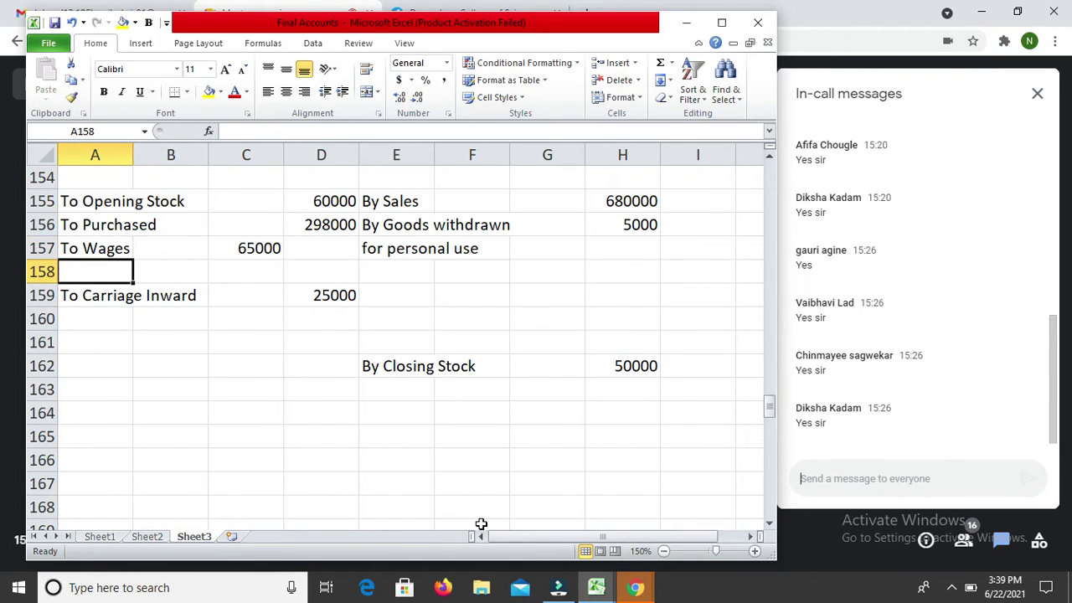
pyautogui.write('Add Outstanding')
pyautogui.press('Return')
pyautogui.press('Up')
pyautogui.press('Right')
pyautogui.press('Right')
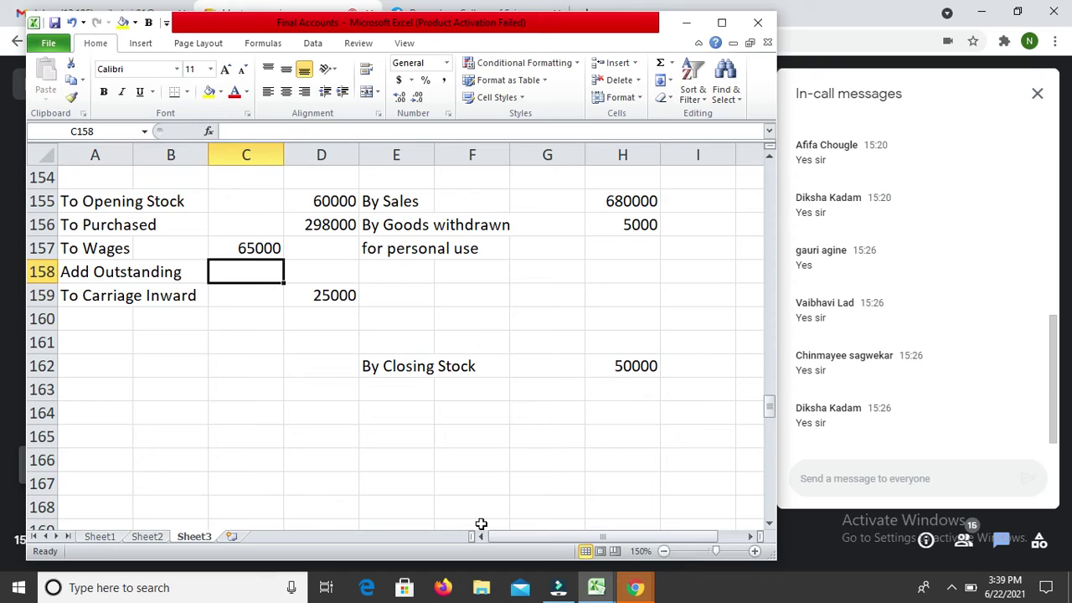
pyautogui.write('6000')
pyautogui.press('Return')
# Step: Total the wages in D158 with =C157+C158, giving 71000
pyautogui.press('Up')
pyautogui.press('Right')
pyautogui.write('=')
pyautogui.press('Up')
pyautogui.press('Up')
pyautogui.press('Left')
pyautogui.press('Down')
pyautogui.write('+')
pyautogui.press('Left')
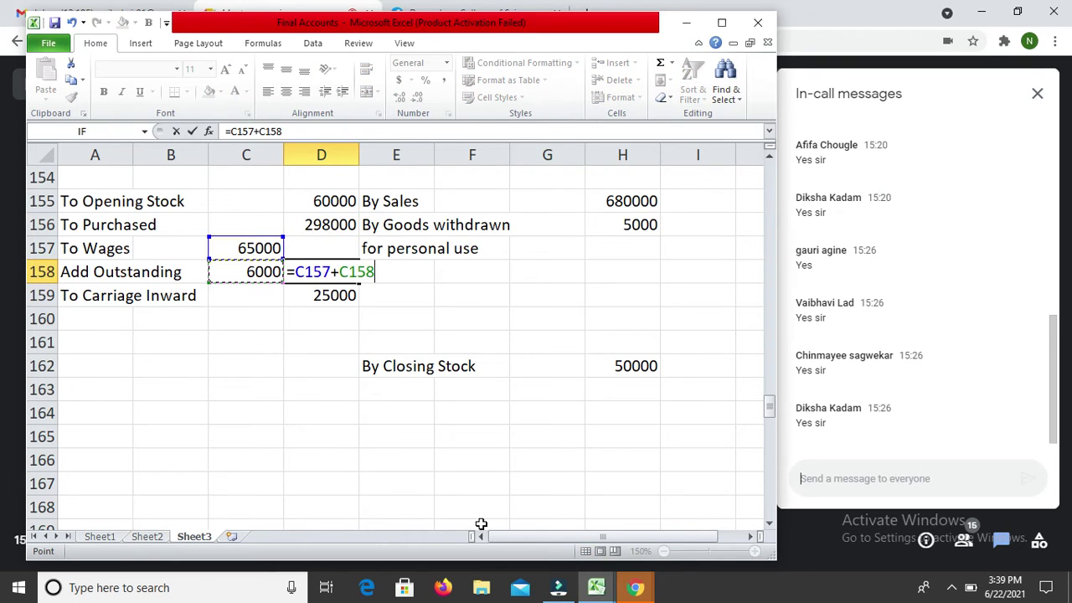
pyautogui.press('Return')
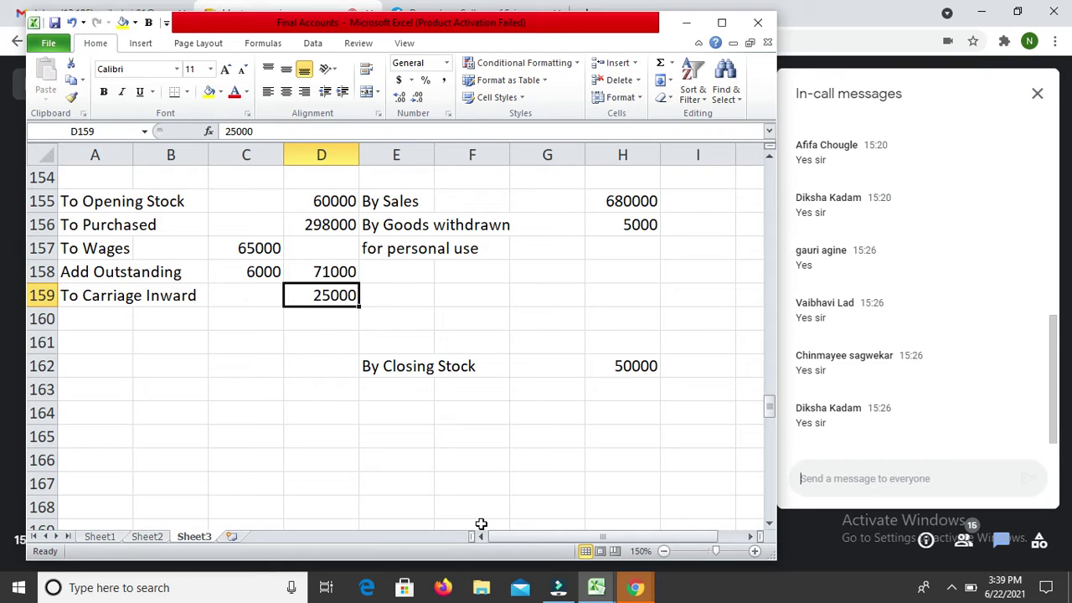
pyautogui.press('Down')
pyautogui.press('Down')
pyautogui.press('Down')
pyautogui.press('Down')
pyautogui.press('Down')
pyautogui.press('Down')
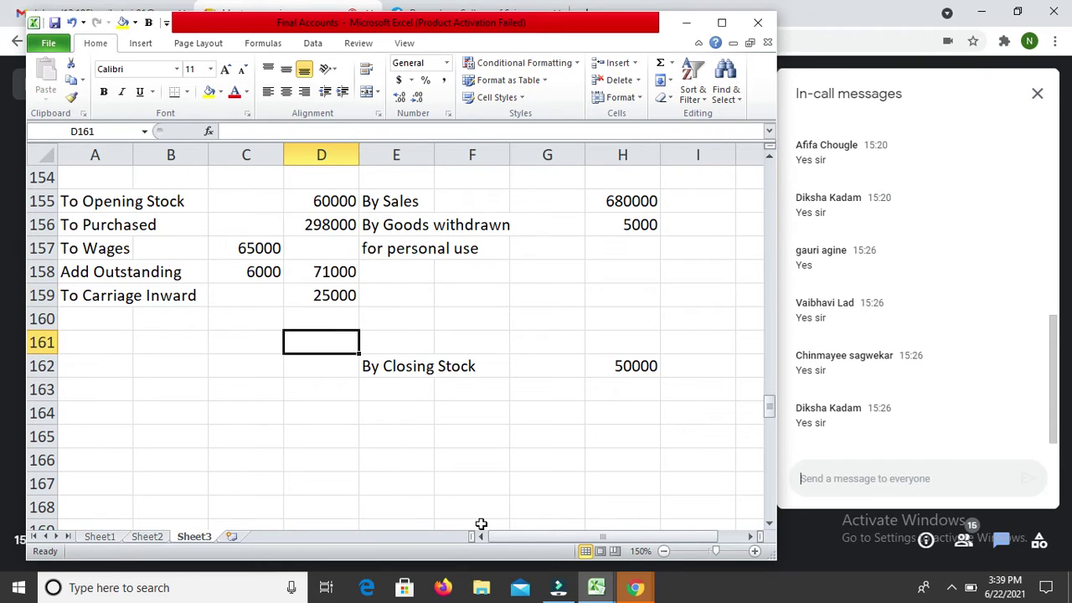
pyautogui.press('Down')
pyautogui.press('Down')
pyautogui.press('Down')
pyautogui.press('Down')
pyautogui.press('Down')
pyautogui.press('Down')
pyautogui.press('Down')
pyautogui.press('Down')
pyautogui.press('Down')
pyautogui.press('Down')
pyautogui.press('Down')
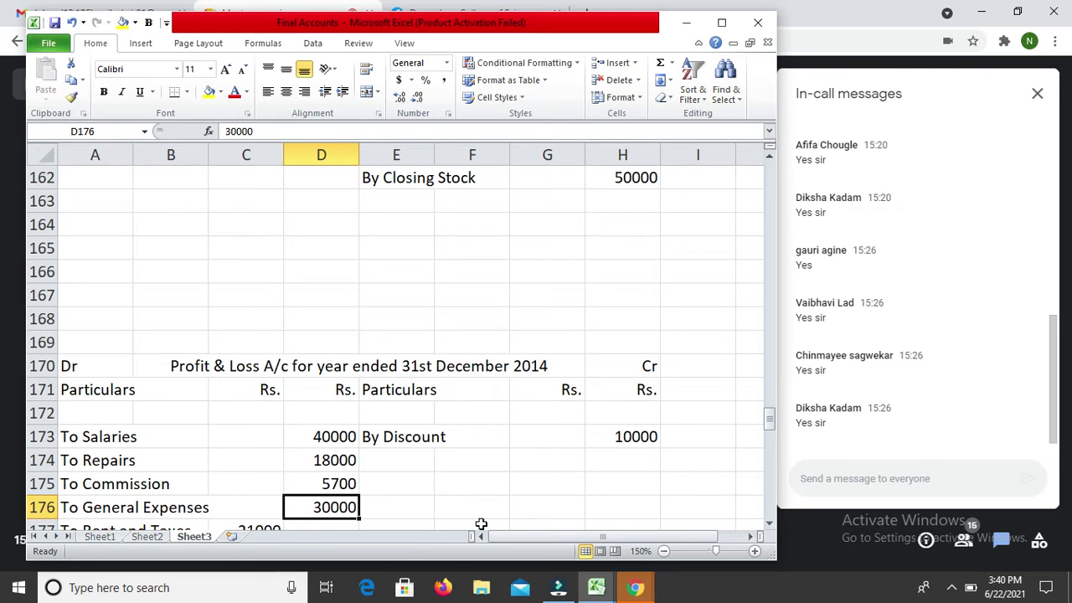
# Step: Enter 6000 in D226 below Creditors on the Balance Sheet liabilities side
pyautogui.press('Down')
pyautogui.press('Down')
pyautogui.press('Down')
pyautogui.press('Down')
pyautogui.press('Down')
pyautogui.press('Down')
pyautogui.press('Down')
pyautogui.press('Down')
pyautogui.press('Down')
pyautogui.press('Down')
pyautogui.press('Down')
pyautogui.press('Down')
pyautogui.press('Down')
pyautogui.press('Down')
pyautogui.press('Down')
pyautogui.press('Down')
pyautogui.press('Down')
pyautogui.press('Down')
pyautogui.press('Down')
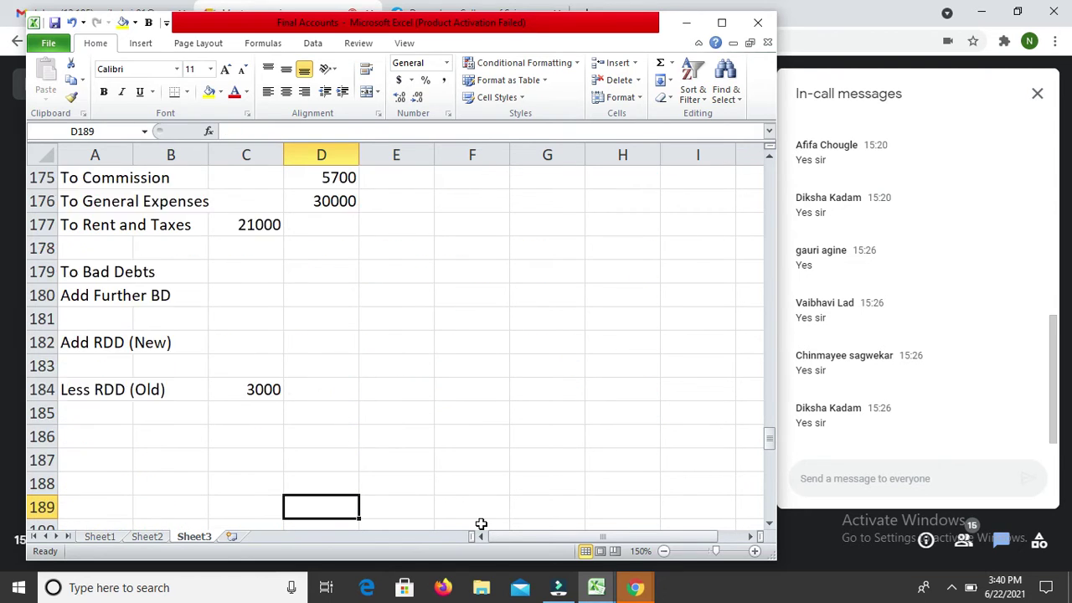
pyautogui.press('Down')
pyautogui.press('Down')
pyautogui.press('Down')
pyautogui.press('Down')
pyautogui.press('Down')
pyautogui.press('Down')
pyautogui.press('Down')
pyautogui.press('Down')
pyautogui.press('Down')
pyautogui.press('Down')
pyautogui.press('Down')
pyautogui.press('Down')
pyautogui.press('Down')
pyautogui.press('Down')
pyautogui.press('Down')
pyautogui.press('Down')
pyautogui.press('Down')
pyautogui.press('Down')
pyautogui.press('Down')
pyautogui.press('Down')
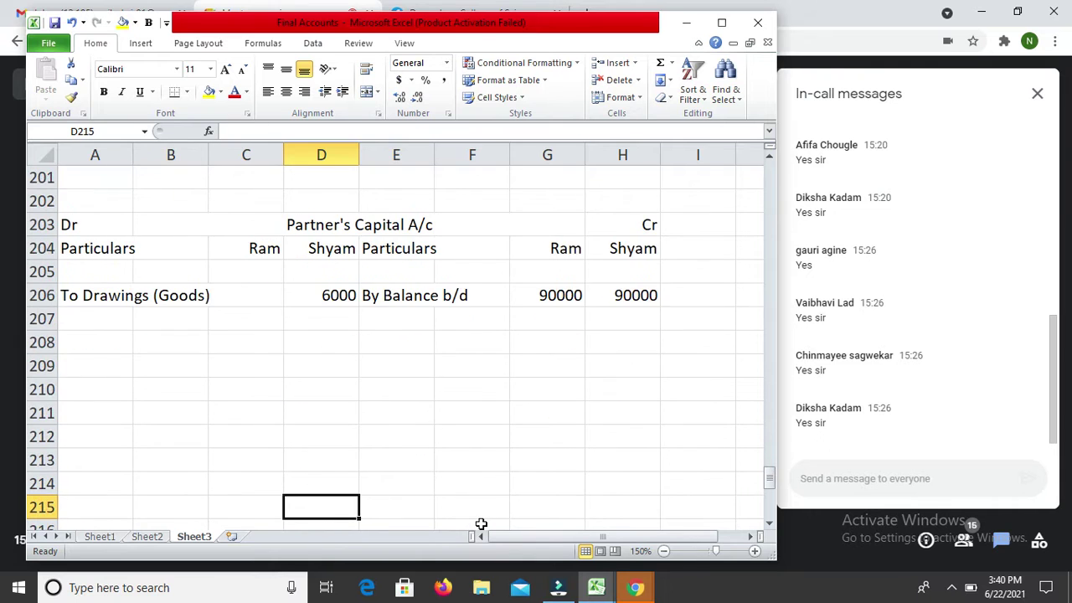
pyautogui.press('Up')
pyautogui.press('Up')
pyautogui.press('Up')
pyautogui.press('Up')
pyautogui.press('Up')
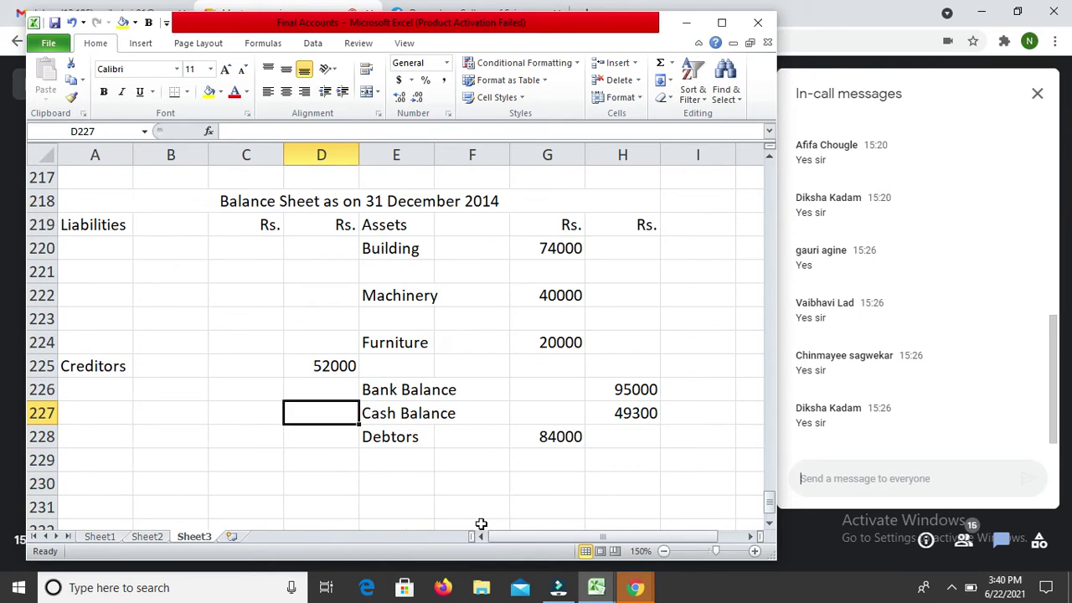
pyautogui.write('6000')
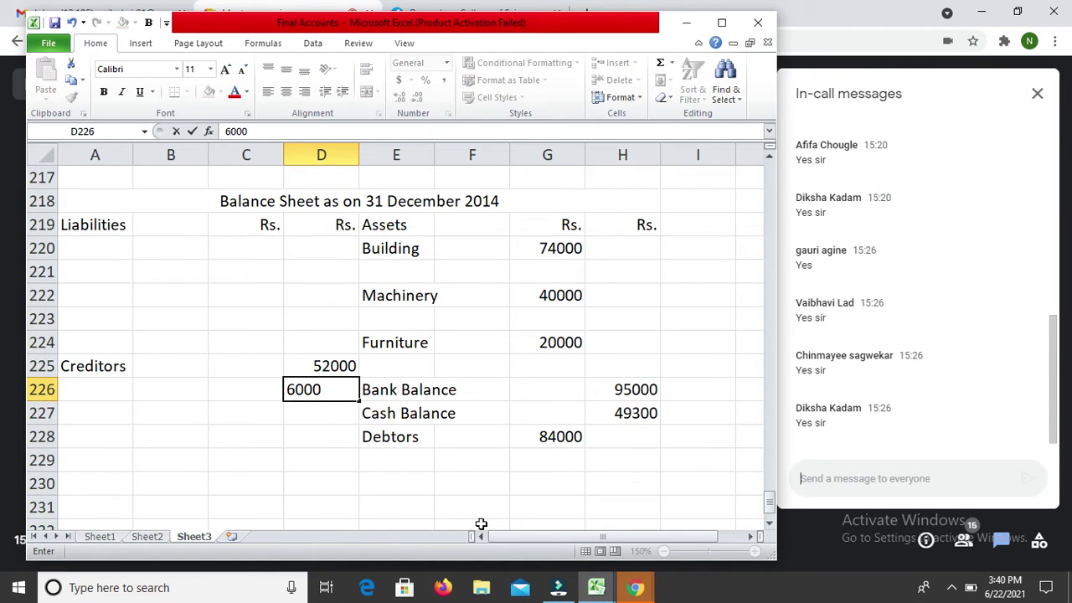
pyautogui.press('Return')
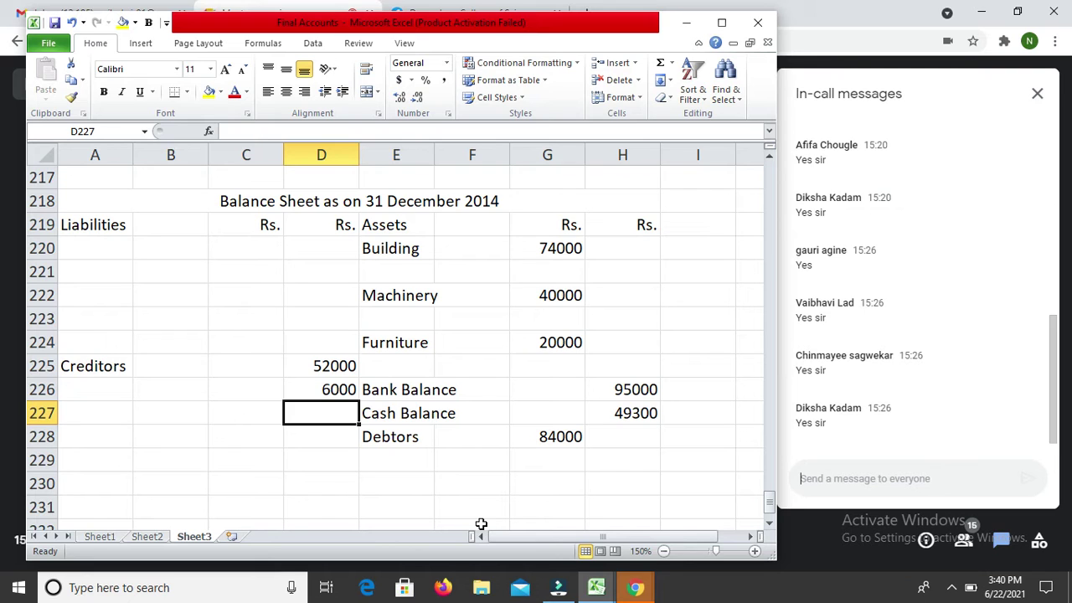
# Step: Label the 6000 liability in row 226 'Outstanding Wages'
pyautogui.press('Up')
pyautogui.press('Left')
pyautogui.press('Left')
pyautogui.press('Left')
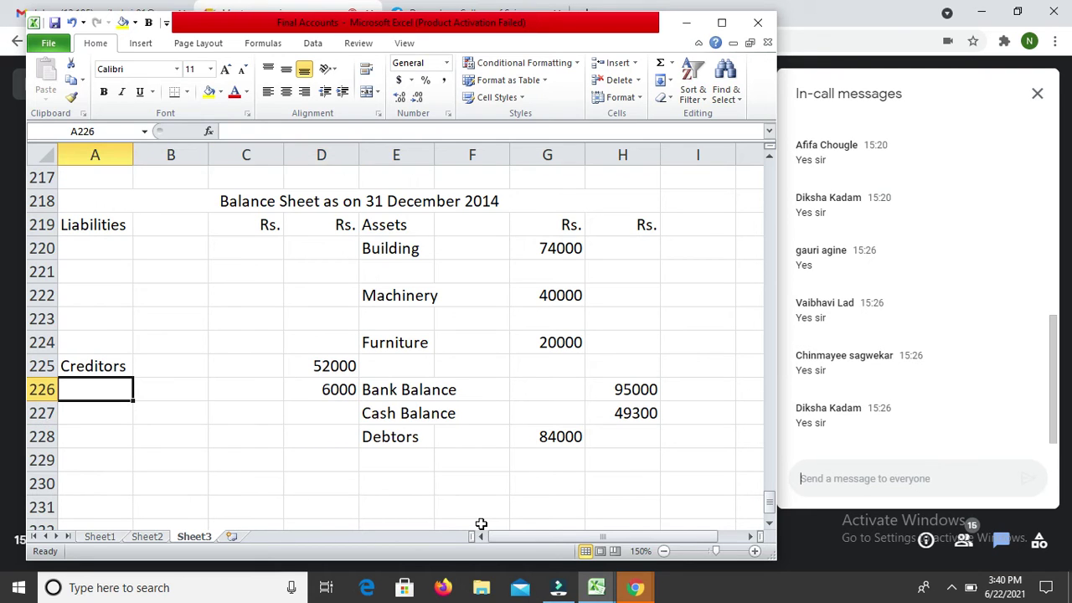
pyautogui.write('O')
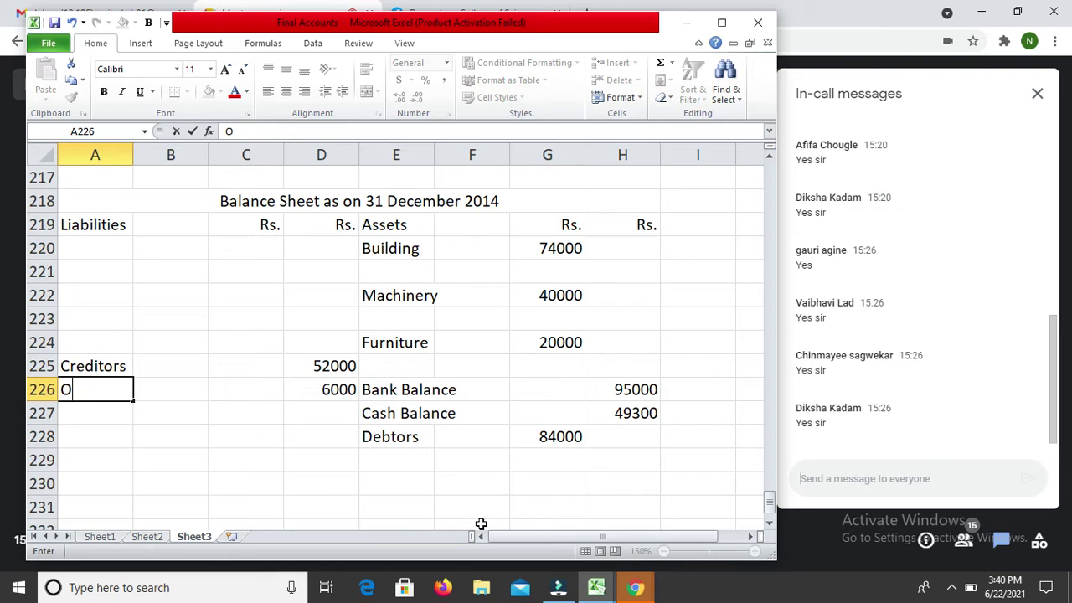
pyautogui.write('utr')
pyautogui.press('BackSpace')
pyautogui.write('standing ')
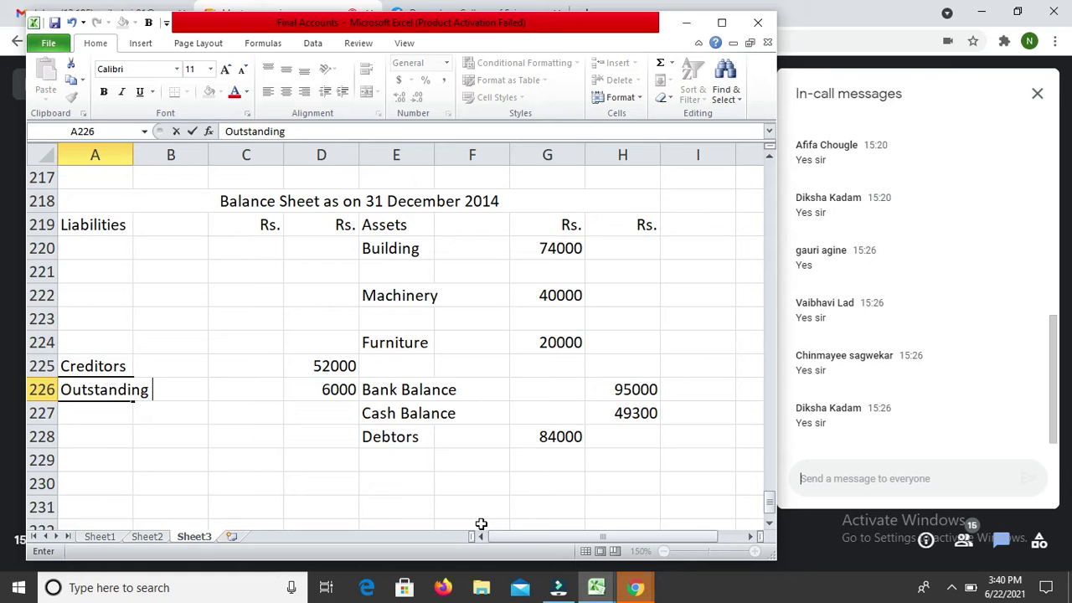
pyautogui.write('Wages')
pyautogui.press('Return')
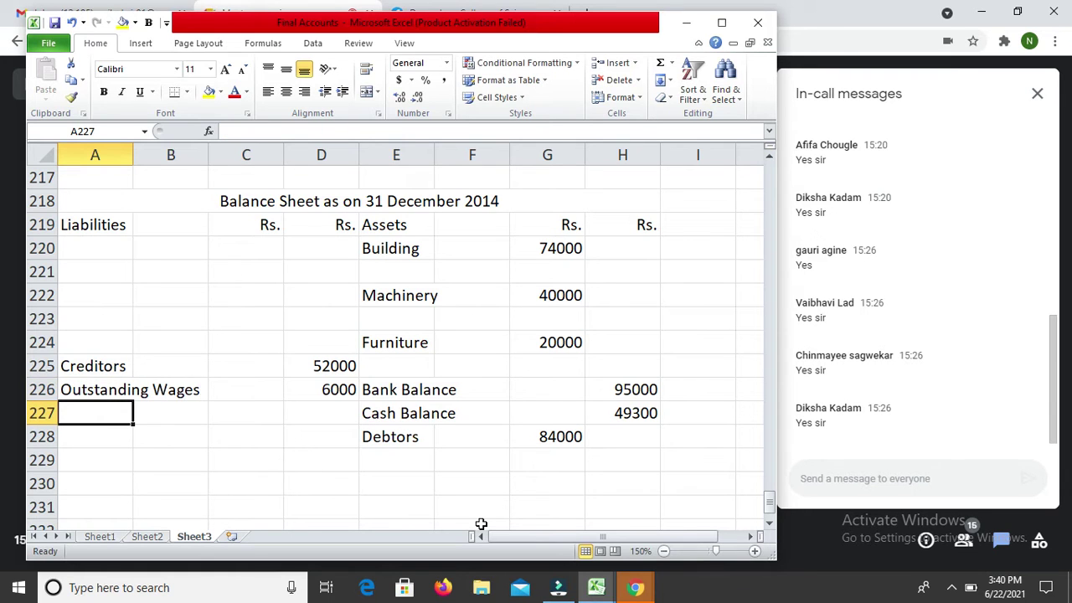
pyautogui.press('Up')
pyautogui.press('Down')
pyautogui.press('Down')
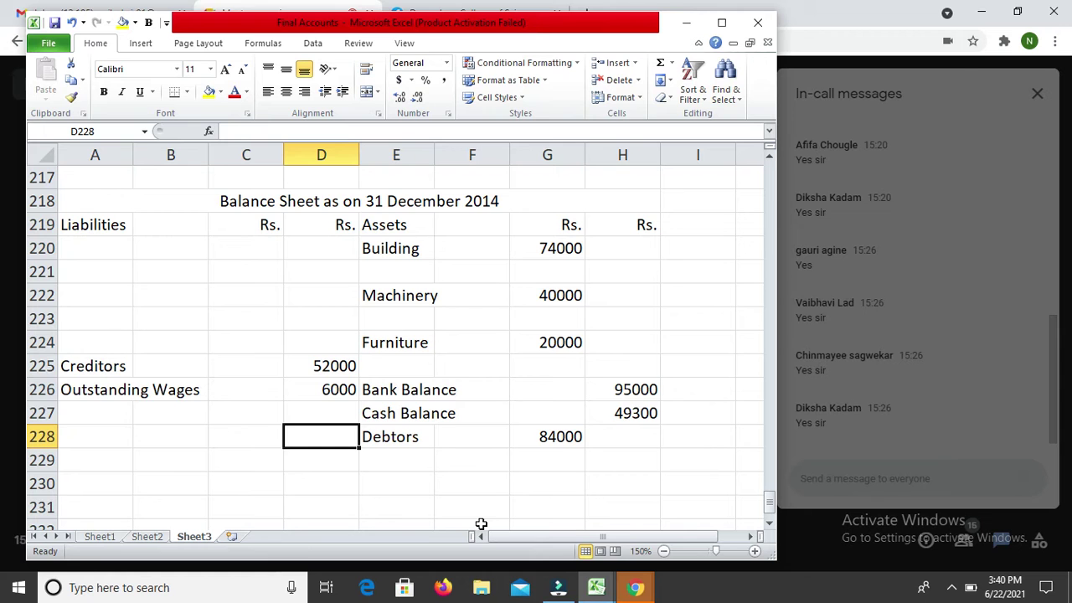
pyautogui.hotkey('alt', 'Tab')
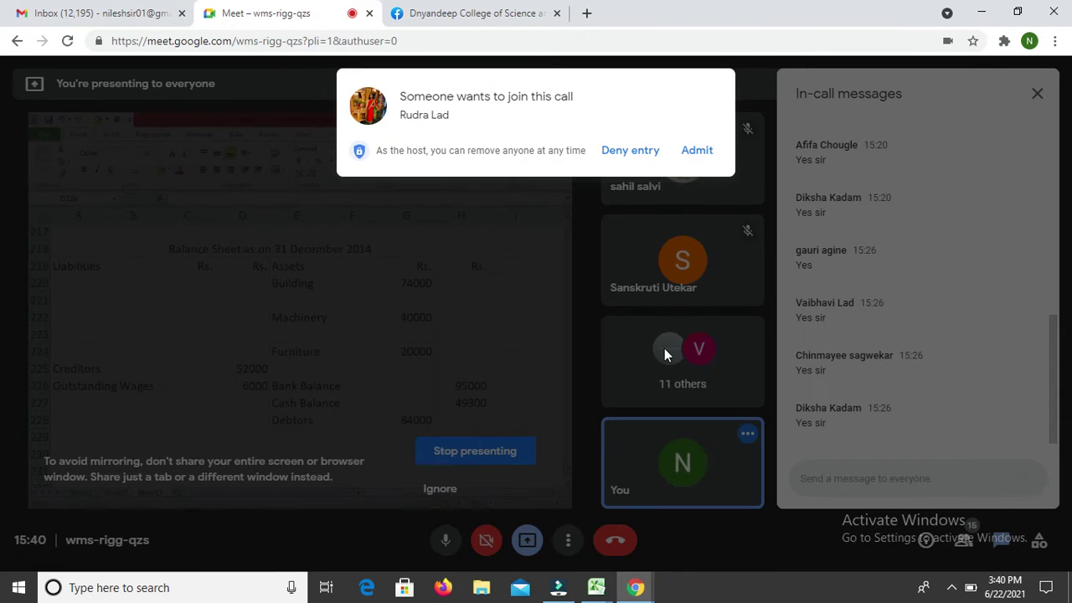
# Step: Admit the waiting person to the Meet call and bring up the Lecture Record workbook
pyautogui.click(701, 150)
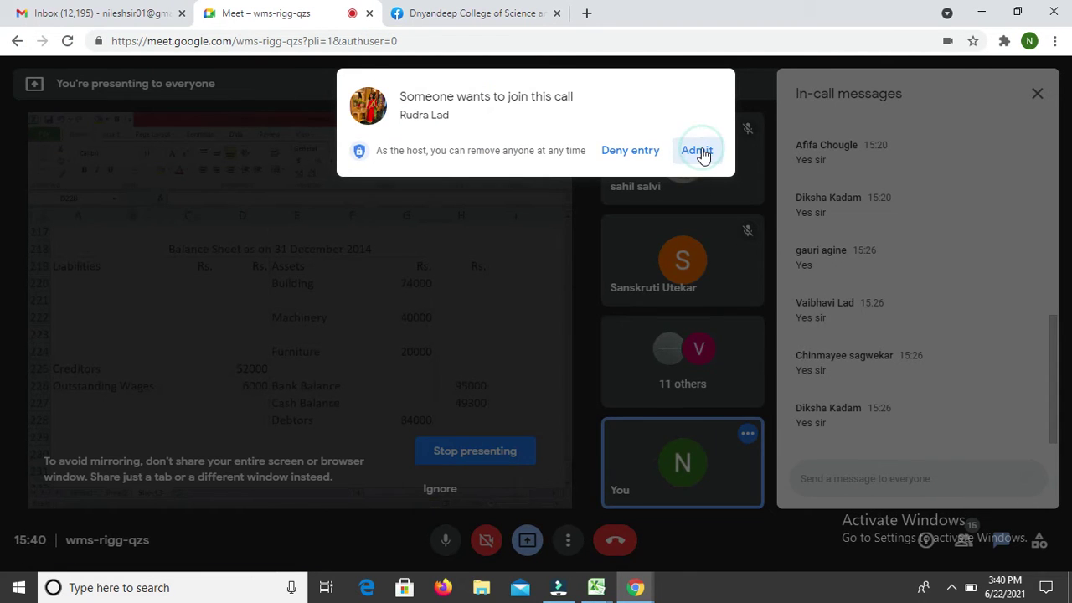
pyautogui.hotkey('alt', 'Tab')
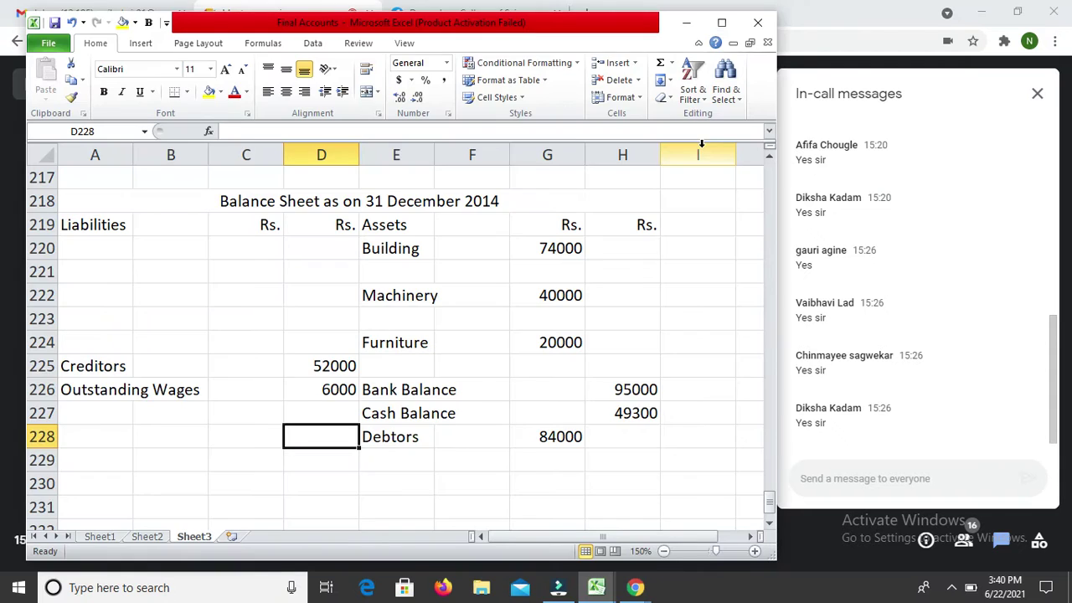
pyautogui.hotkey('alt', 'Tab')
pyautogui.hotkey('alt', 'Tab')
pyautogui.hotkey('alt', 'Tab')
pyautogui.hotkey('alt', 'Tab')
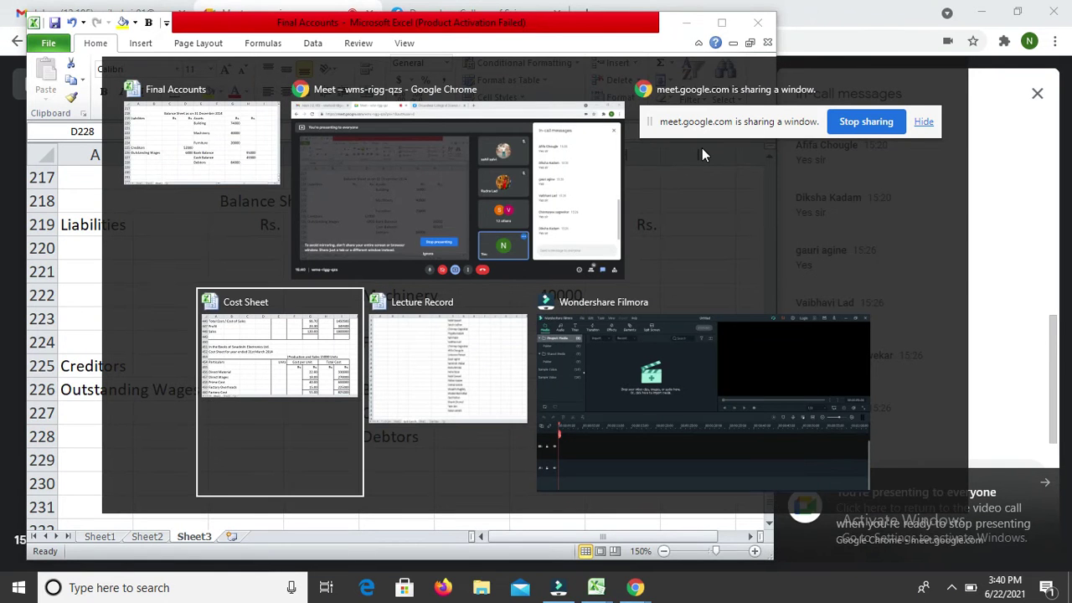
pyautogui.hotkey('alt', 'Tab')
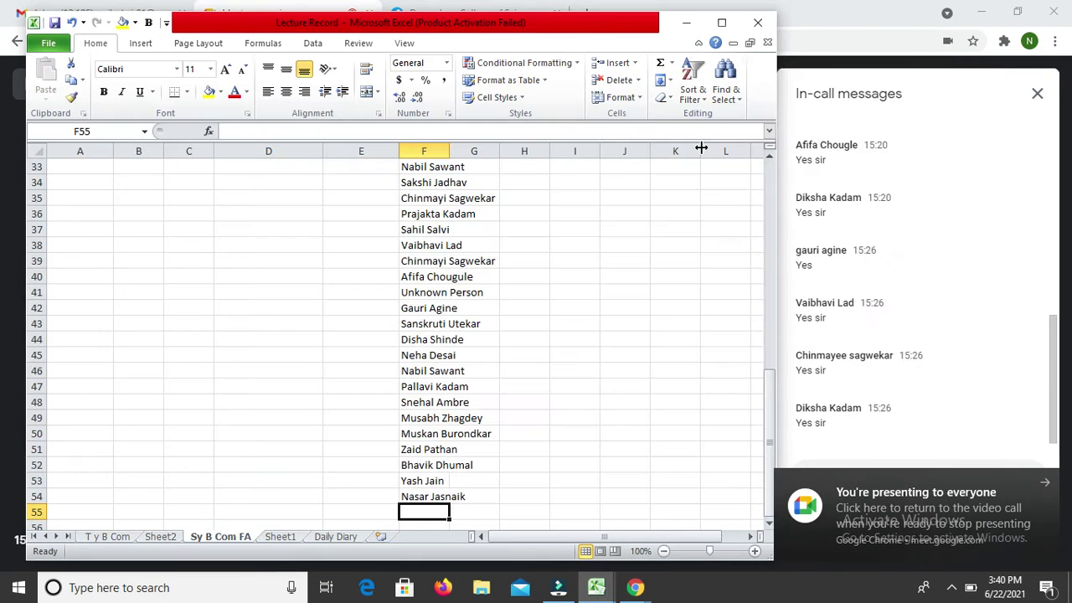
# Step: Add the admitted participant's name in F55 of the attendance list, then return to Final Accounts
pyautogui.write('Rud')
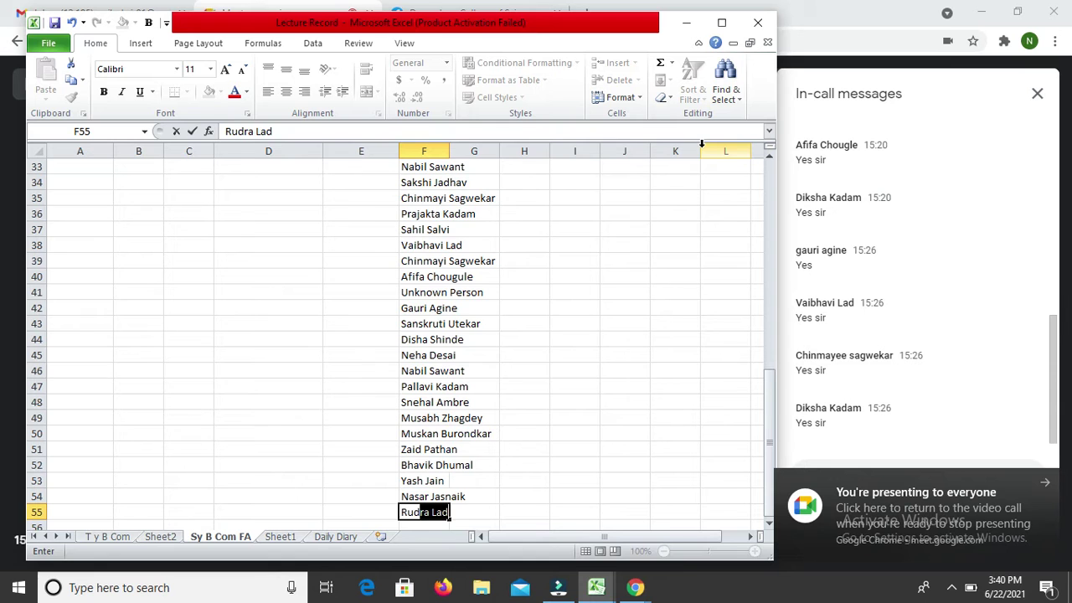
pyautogui.press('Return')
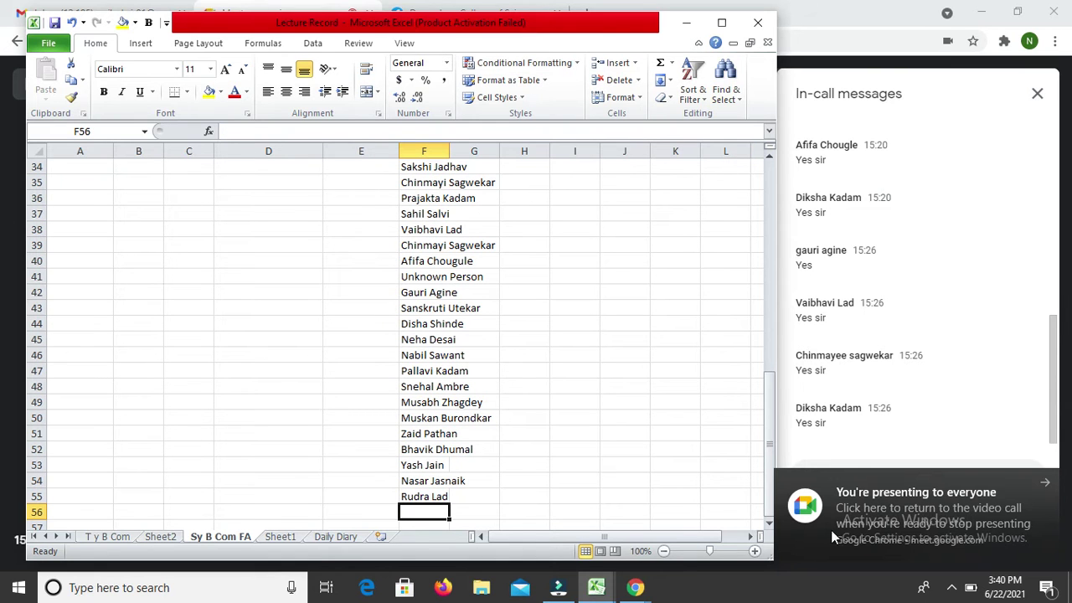
pyautogui.click(933, 502)
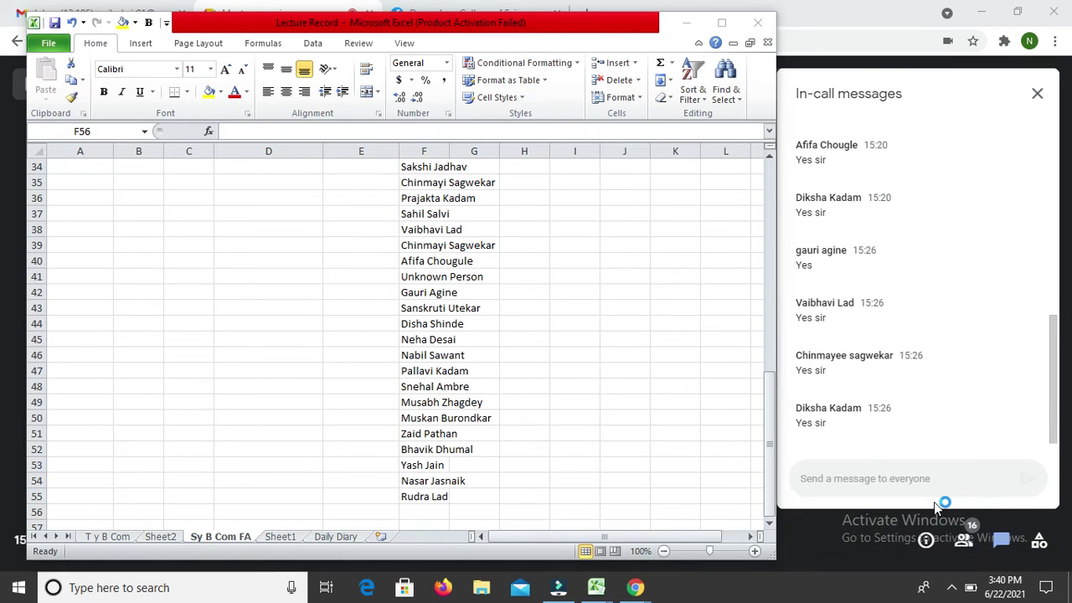
pyautogui.hotkey('alt', 'Tab')
pyautogui.hotkey('alt', 'Tab')
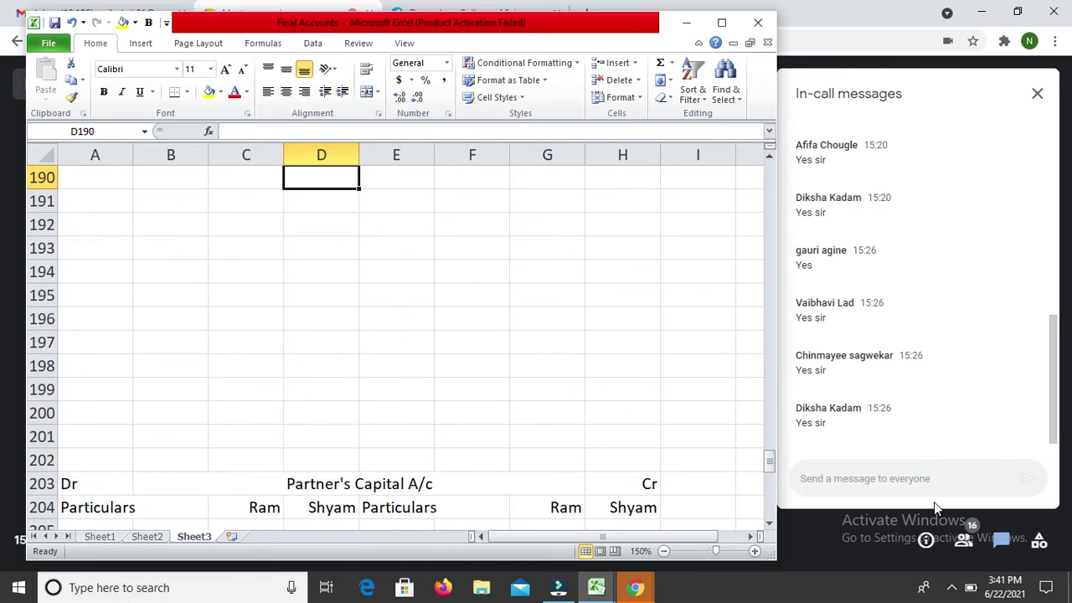
# Step: Enter 'Less Advance' with 2000 in row 178 below Rent and Taxes
pyautogui.press('Up')
pyautogui.press('Up')
pyautogui.press('Up')
pyautogui.press('Up')
pyautogui.press('Up')
pyautogui.press('Up')
pyautogui.press('Up')
pyautogui.press('Up')
pyautogui.press('Up')
pyautogui.press('Up')
pyautogui.press('Up')
pyautogui.press('Down')
pyautogui.press('Down')
pyautogui.press('Down')
pyautogui.press('Down')
pyautogui.press('Left')
pyautogui.press('Left')
pyautogui.press('Left')
pyautogui.write('Less')
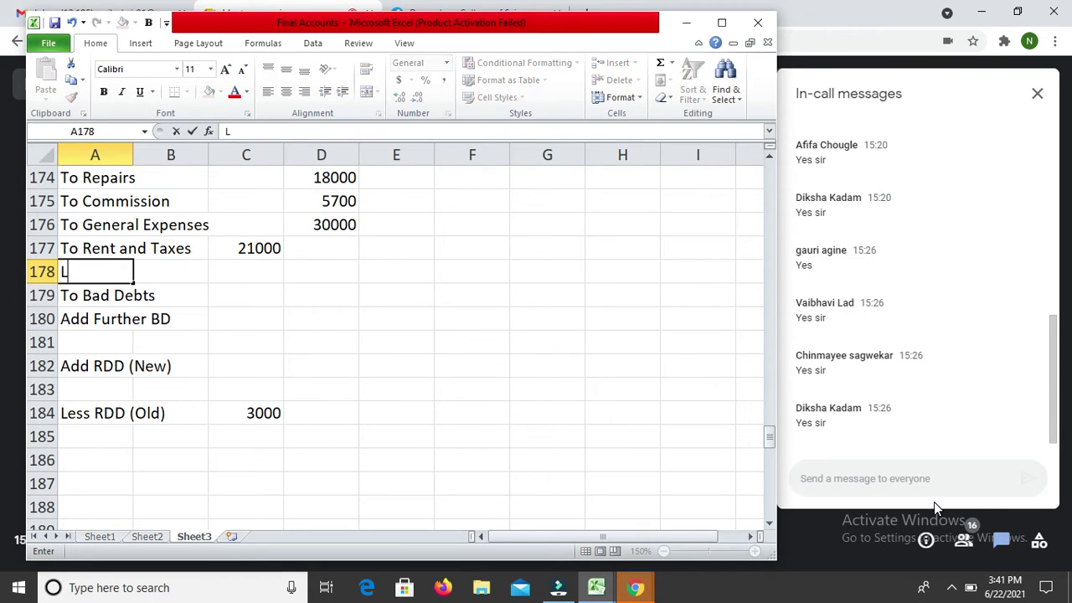
pyautogui.write(' Adva')
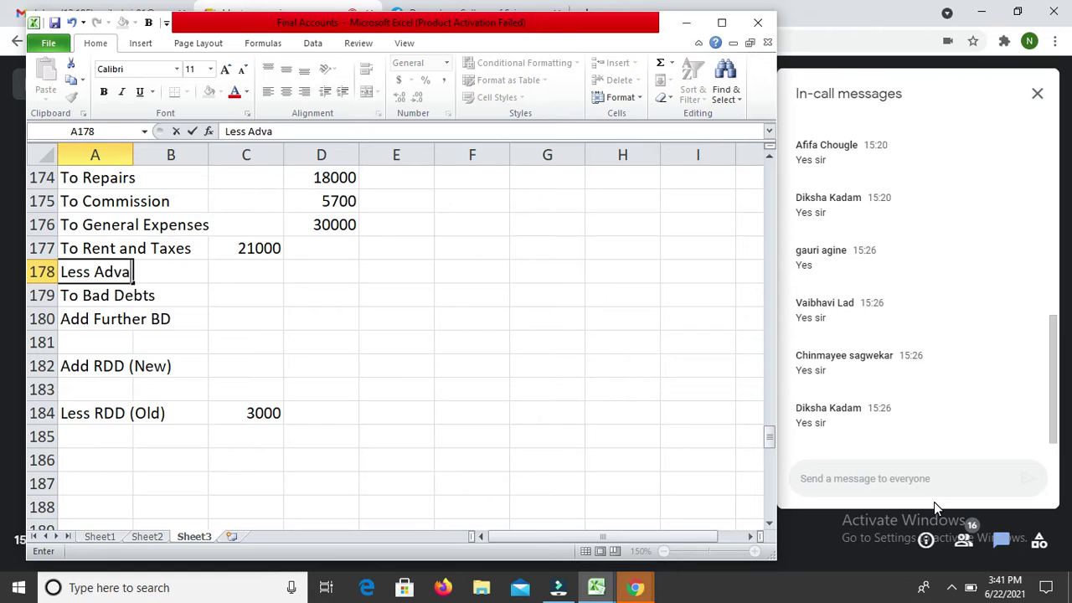
pyautogui.write('ncw')
pyautogui.press('BackSpace')
pyautogui.write('e')
pyautogui.press('Return')
pyautogui.press('Up')
pyautogui.press('Right')
pyautogui.press('Right')
pyautogui.write('2000')
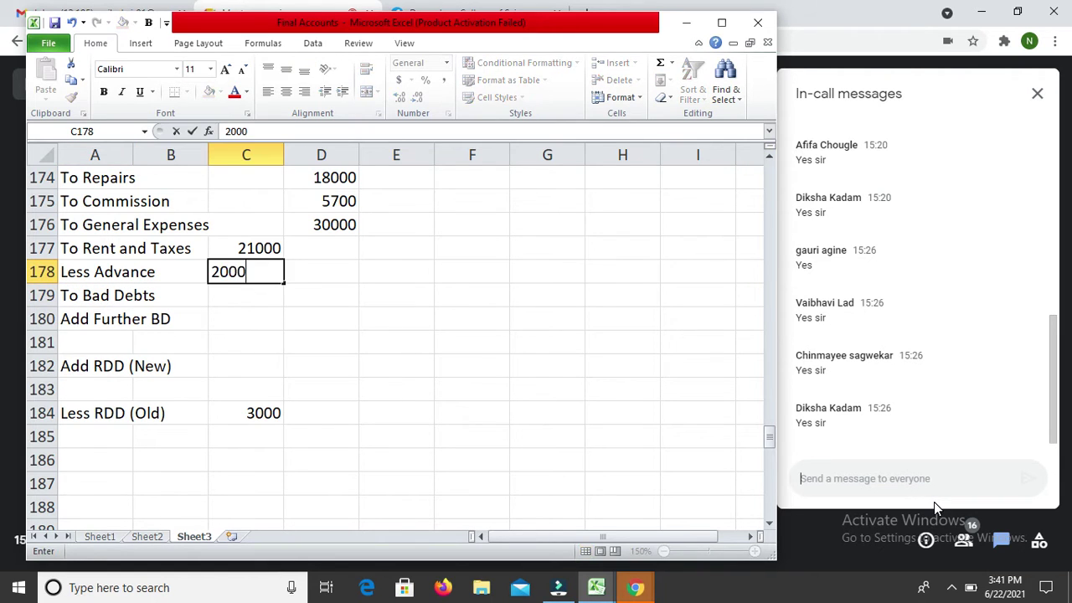
pyautogui.press('Return')
# Step: Compute net rent in D178 with =C177-C178, giving 19000
pyautogui.press('Up')
pyautogui.press('Right')
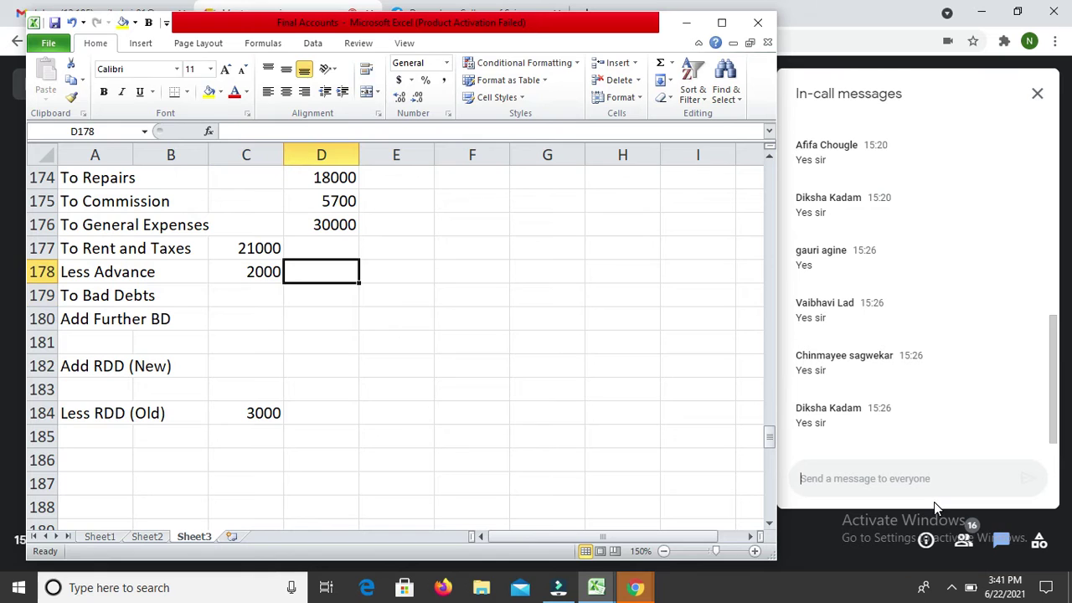
pyautogui.write('=')
pyautogui.press('Left')
pyautogui.press('Up')
pyautogui.write('-')
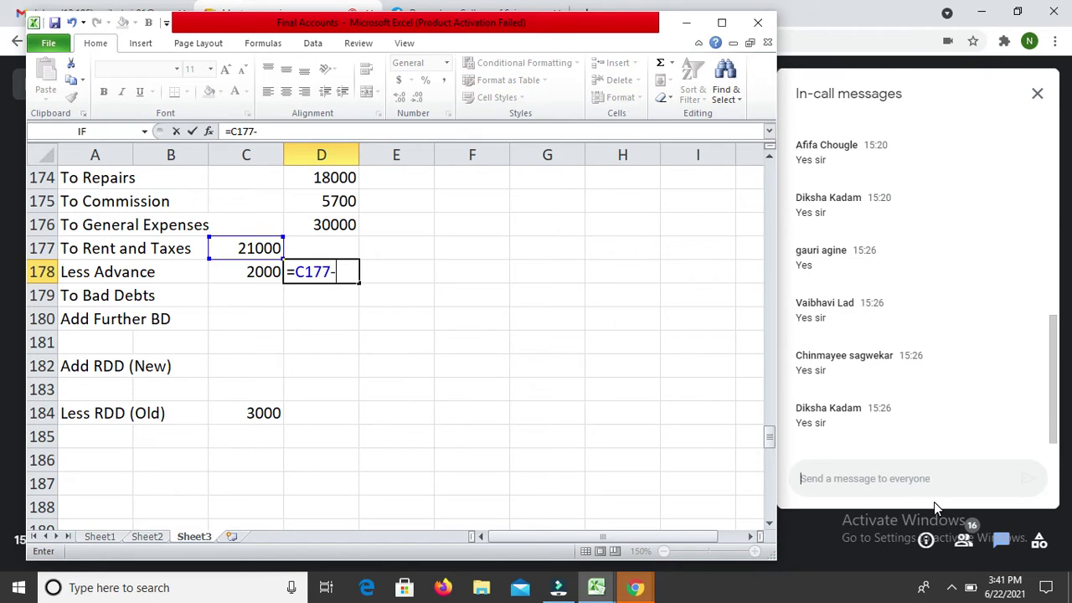
pyautogui.press('Left')
pyautogui.press('Return')
pyautogui.press('Down')
pyautogui.press('Down')
pyautogui.press('Down')
pyautogui.press('Down')
pyautogui.press('Down')
pyautogui.press('Down')
pyautogui.press('Down')
pyautogui.press('Down')
pyautogui.press('Down')
pyautogui.press('Down')
pyautogui.press('Down')
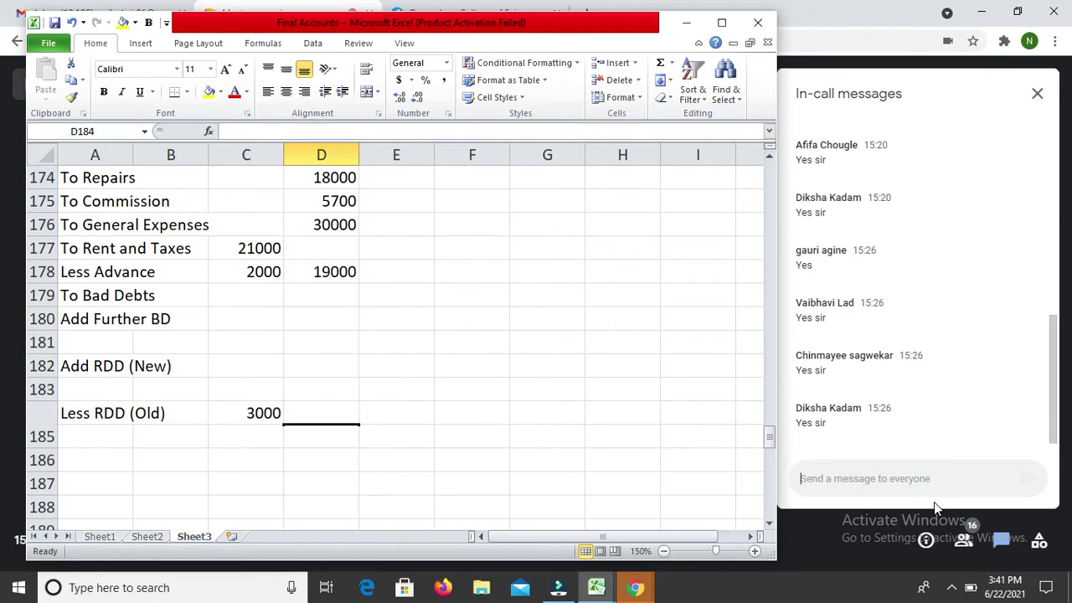
# Step: Enter 'Advance Tax' with amount 2000 in row 234 of the assets, below Closing Stock
pyautogui.press('Down')
pyautogui.press('Down')
pyautogui.press('Down')
pyautogui.press('Down')
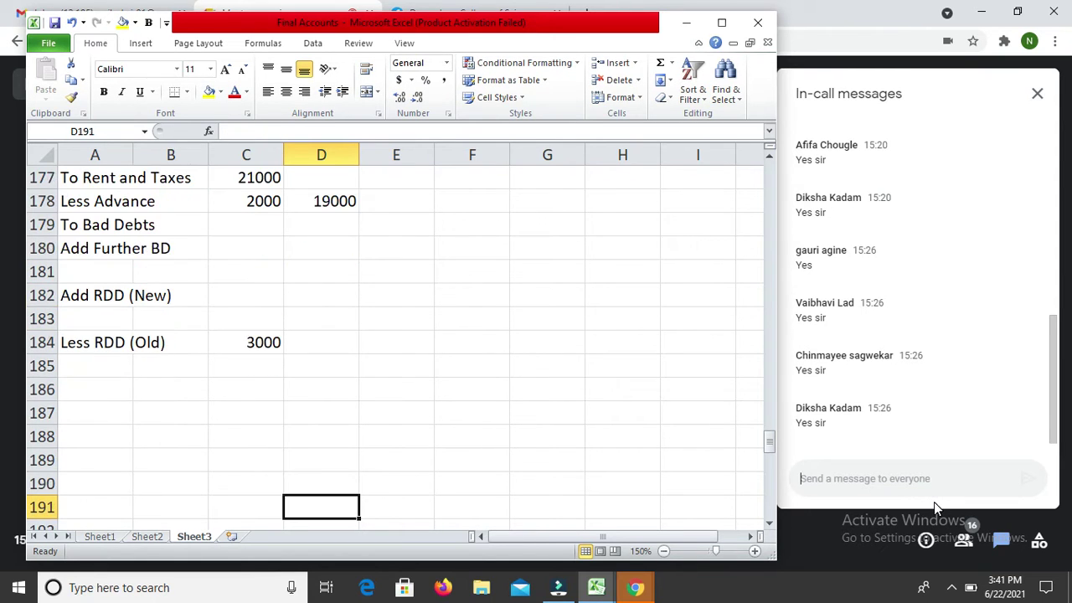
pyautogui.press('Down')
pyautogui.press('Down')
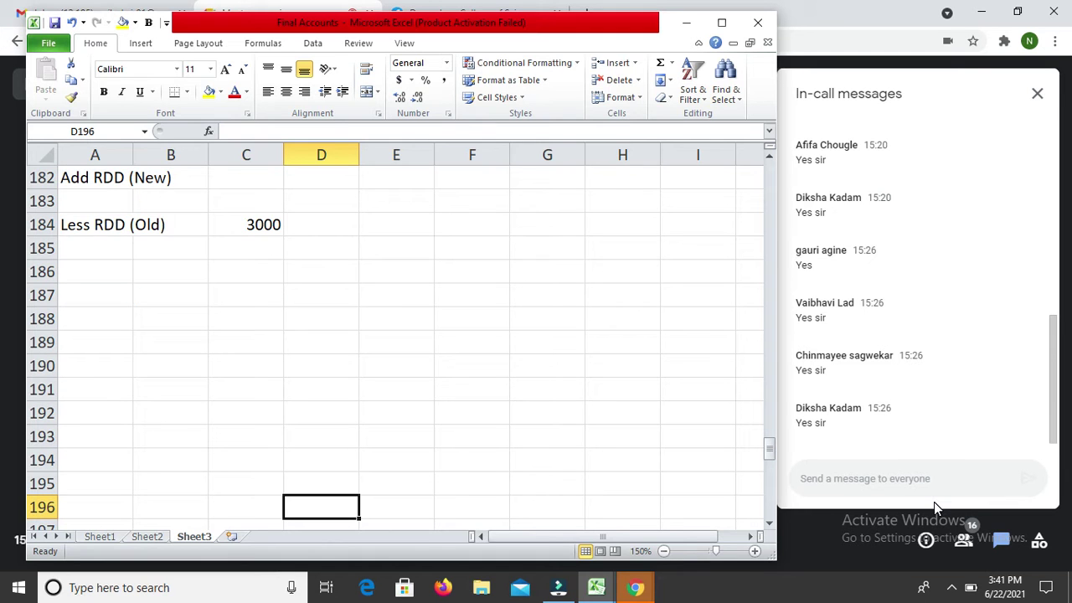
pyautogui.press('Down')
pyautogui.press('Down')
pyautogui.press('Down')
pyautogui.press('Down')
pyautogui.press('Down')
pyautogui.press('Down')
pyautogui.press('Down')
pyautogui.press('Down')
pyautogui.press('Down')
pyautogui.press('Down')
pyautogui.press('Down')
pyautogui.press('Down')
pyautogui.press('Down')
pyautogui.press('Down')
pyautogui.press('Down')
pyautogui.press('Down')
pyautogui.press('Down')
pyautogui.press('Down')
pyautogui.press('Down')
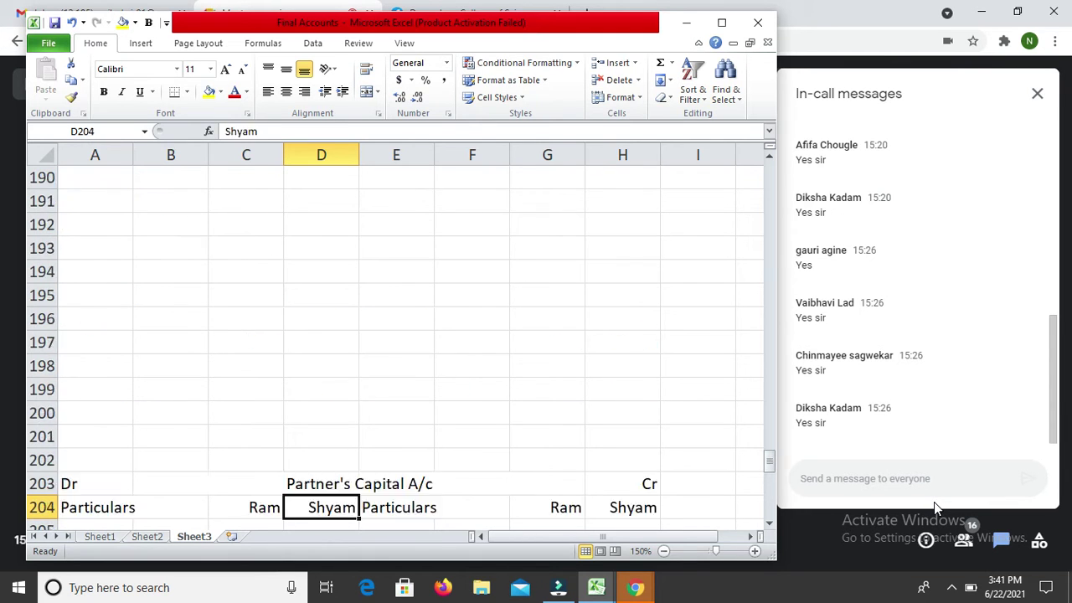
pyautogui.press('Up')
pyautogui.press('Up')
pyautogui.press('Down')
pyautogui.press('Down')
pyautogui.press('Down')
pyautogui.press('Down')
pyautogui.press('Down')
pyautogui.press('Down')
pyautogui.press('Down')
pyautogui.press('Down')
pyautogui.press('Down')
pyautogui.press('Down')
pyautogui.press('Down')
pyautogui.press('Down')
pyautogui.press('Down')
pyautogui.press('Down')
pyautogui.press('Down')
pyautogui.press('Down')
pyautogui.press('Down')
pyautogui.press('Down')
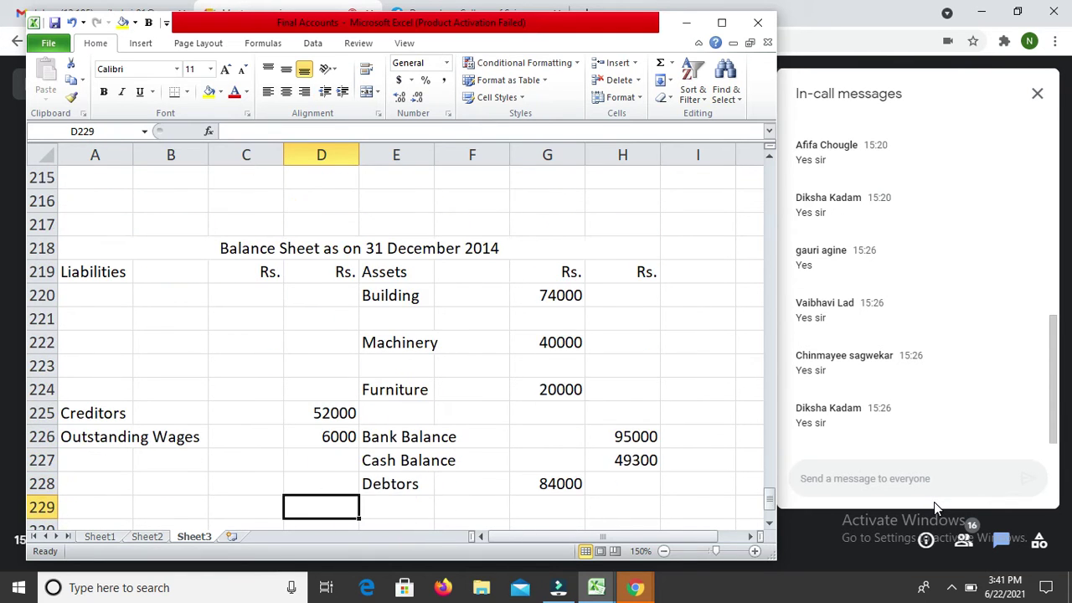
pyautogui.press('Up')
pyautogui.press('Right')
pyautogui.press('Right')
pyautogui.press('Down')
pyautogui.press('Down')
pyautogui.press('Down')
pyautogui.press('Down')
pyautogui.press('Down')
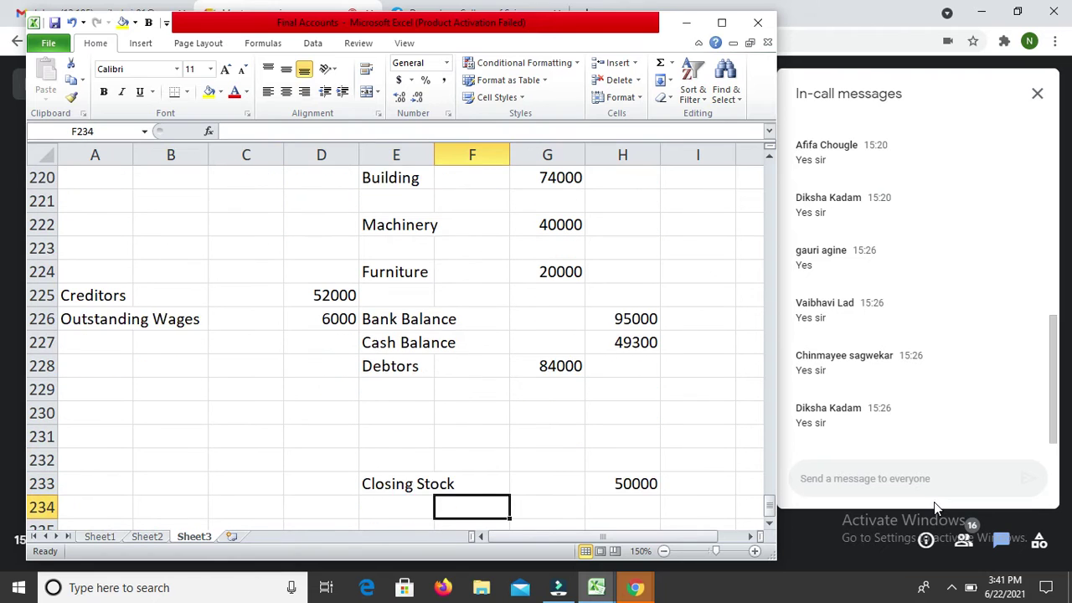
pyautogui.press('Up')
pyautogui.press('Left')
pyautogui.write('Ad')
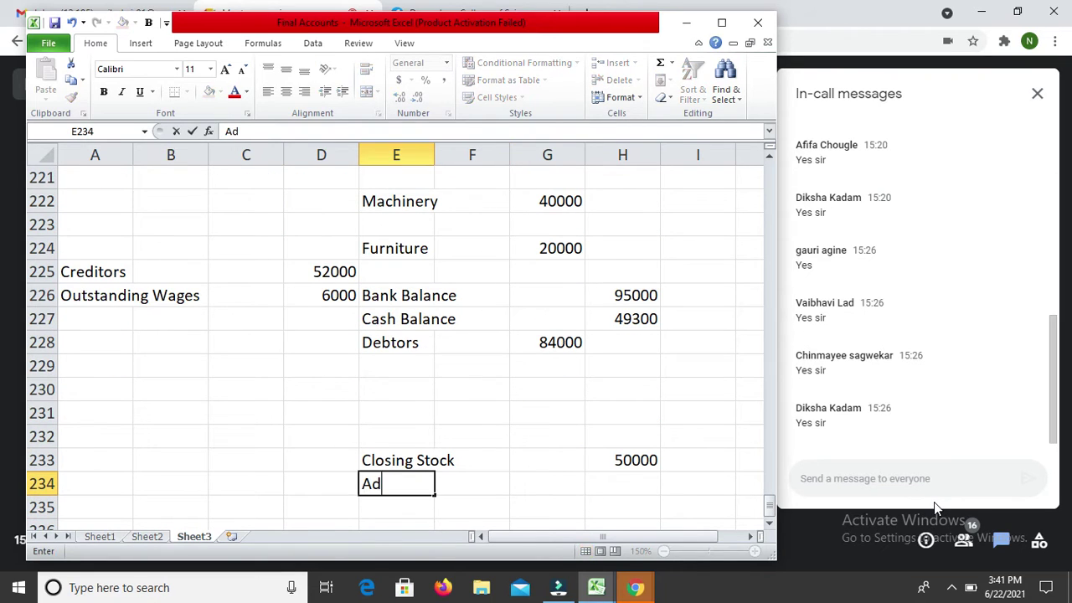
pyautogui.write('vance ')
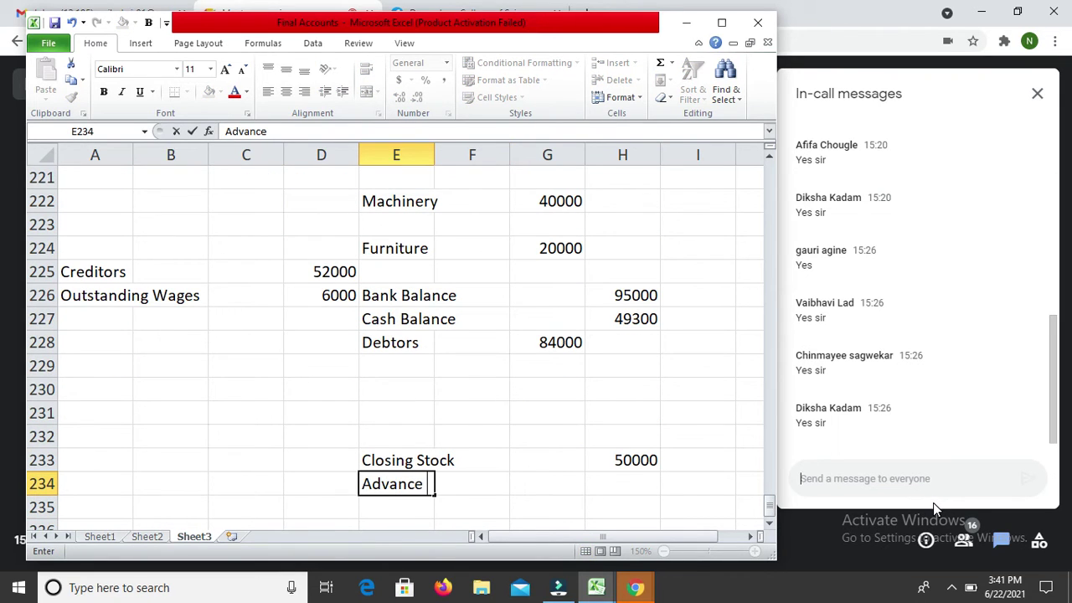
pyautogui.write('Tax')
pyautogui.press('Return')
pyautogui.press('Up')
pyautogui.press('Right')
pyautogui.press('Right')
pyautogui.press('Right')
pyautogui.write('2000')
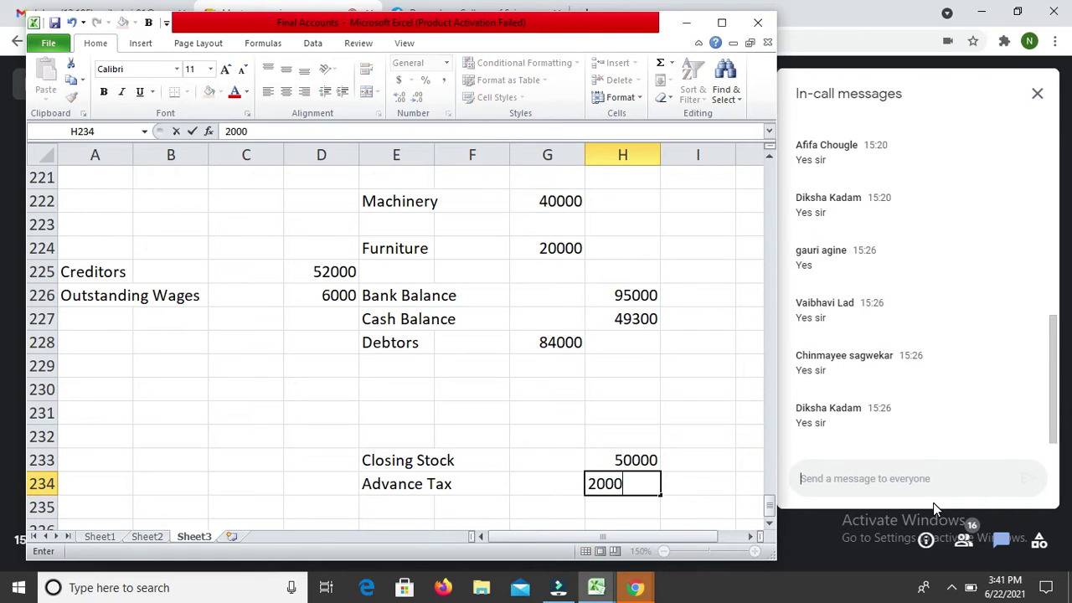
pyautogui.press('Return')
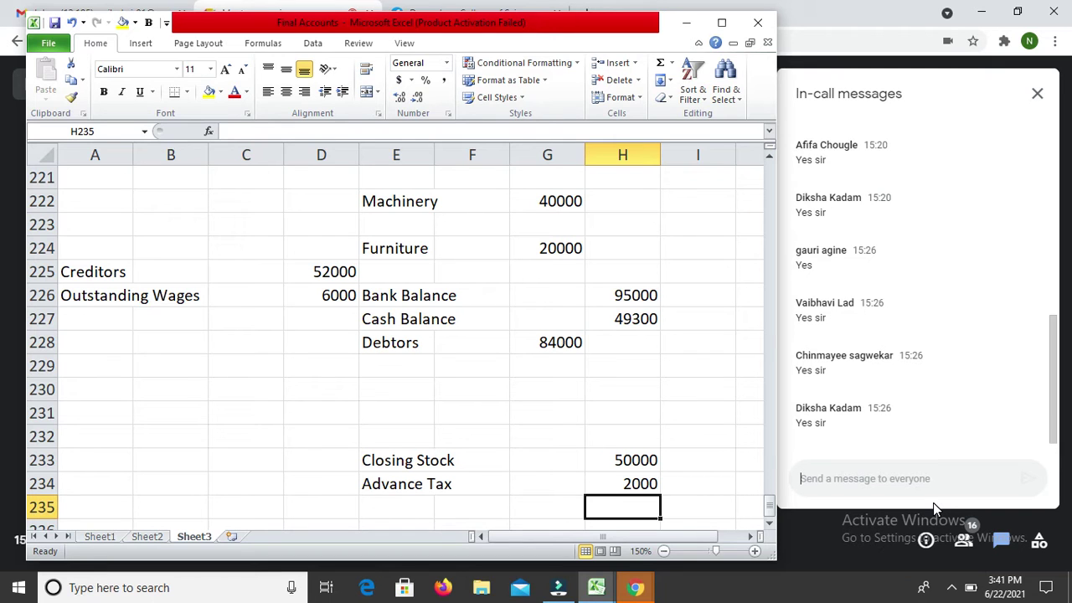
# Step: Add a 'Less Depreciation' row of 4000 below Machinery
pyautogui.press('Up')
pyautogui.press('Up')
pyautogui.press('Up')
pyautogui.press('Up')
pyautogui.press('Up')
pyautogui.press('Up')
pyautogui.press('Up')
pyautogui.press('Up')
pyautogui.press('Up')
pyautogui.press('Up')
pyautogui.press('Up')
pyautogui.press('Up')
pyautogui.press('Up')
pyautogui.press('Down')
pyautogui.press('Left')
pyautogui.press('Left')
pyautogui.press('Left')
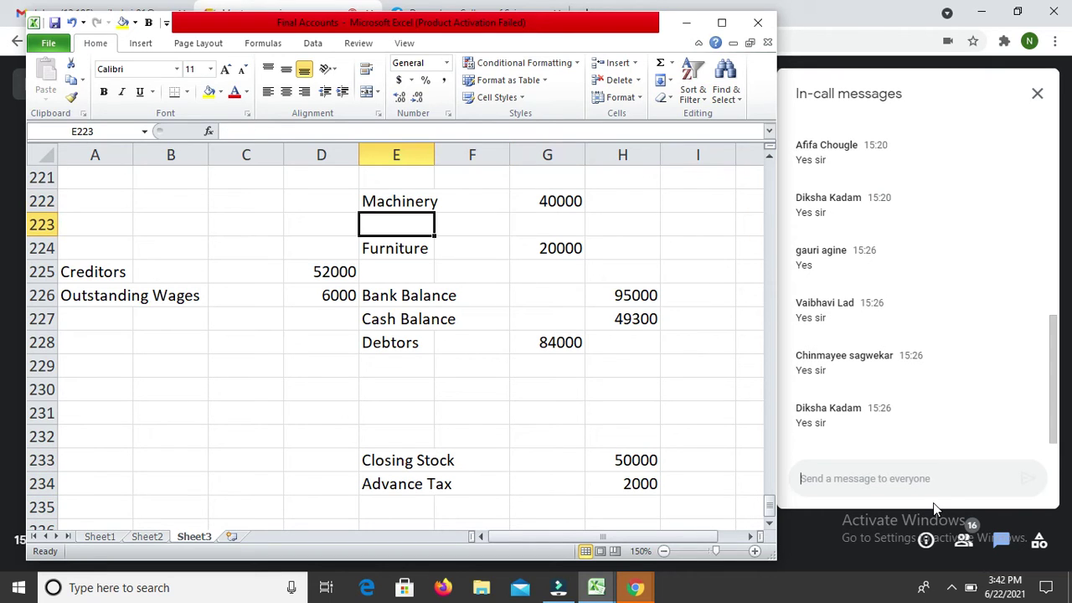
pyautogui.write('Less D')
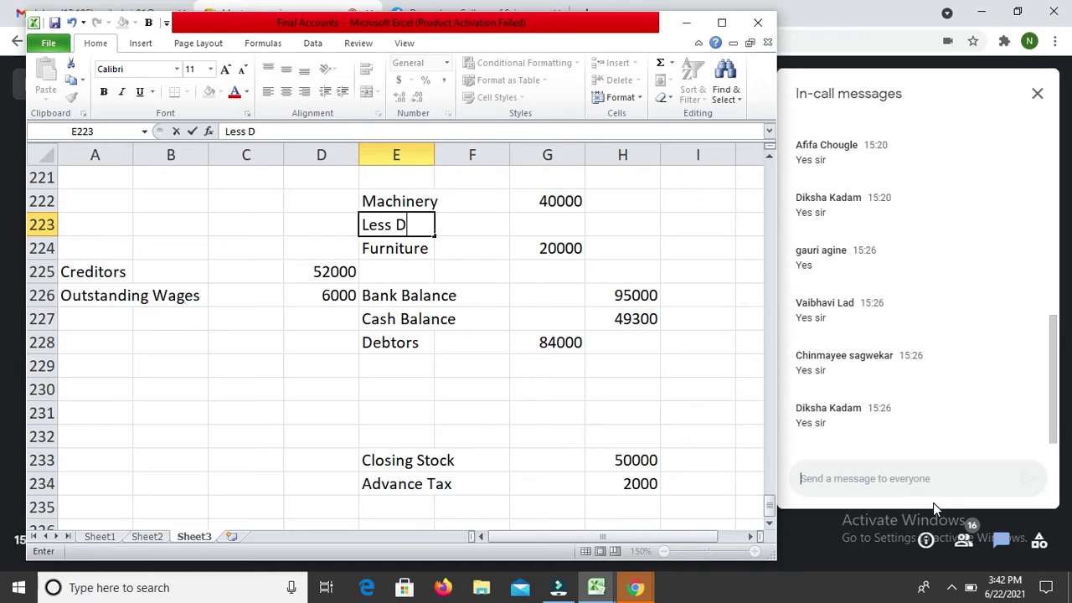
pyautogui.write('epreci')
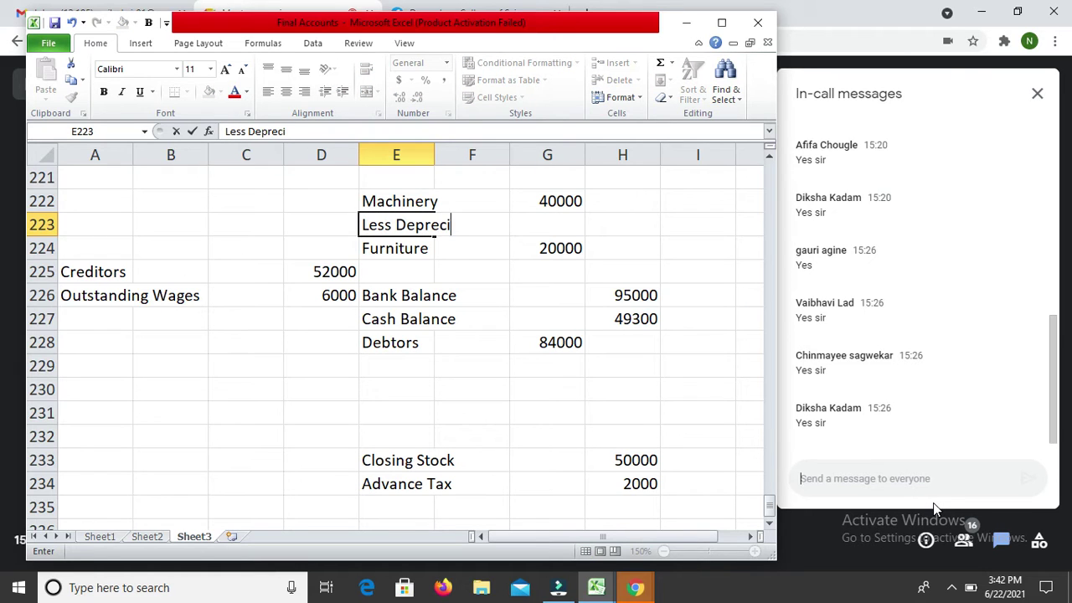
pyautogui.write('atu')
pyautogui.press('BackSpace')
pyautogui.write('ion')
pyautogui.press('Return')
pyautogui.press('Right')
# Step: Net Machinery in H223 by subtracting the 4000 depreciation from 40000, giving 36000
pyautogui.press('Right')
pyautogui.press('Up')
pyautogui.write('4000')
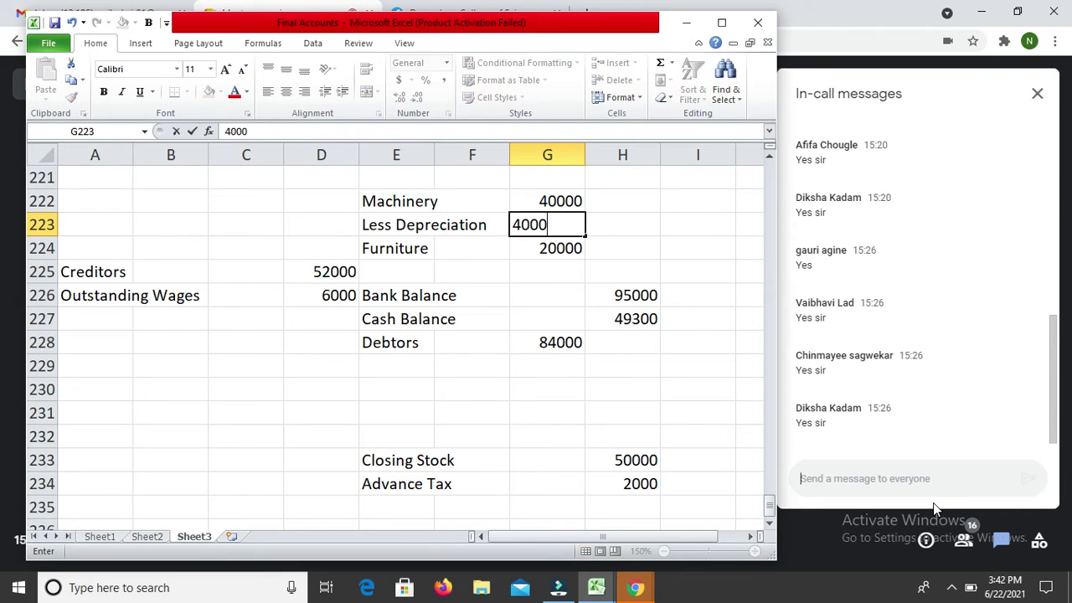
pyautogui.press('Return')
pyautogui.press('Up')
pyautogui.press('Right')
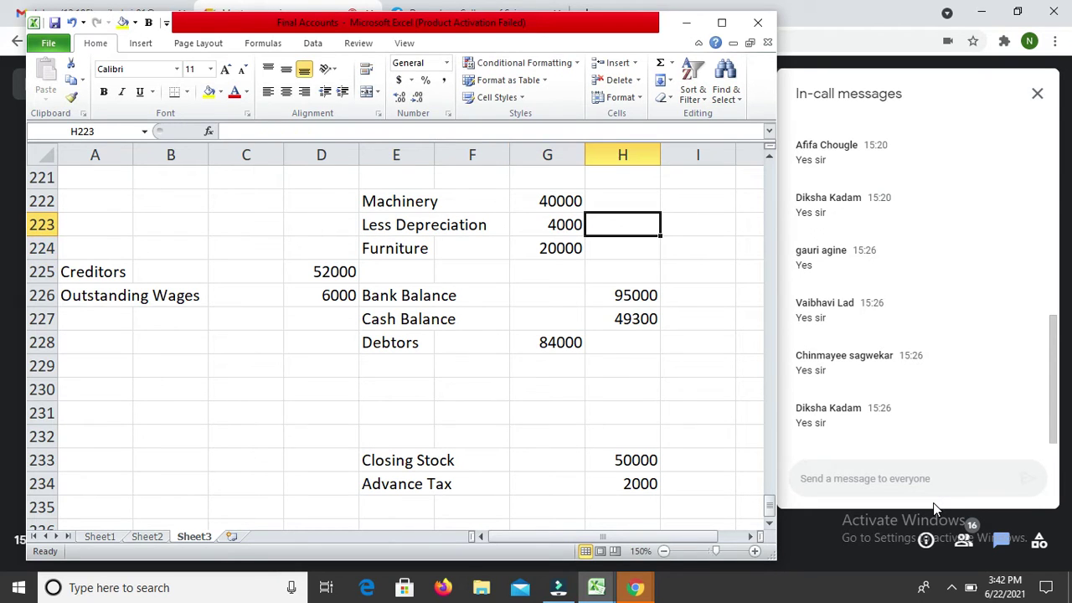
pyautogui.write('=')
pyautogui.press('Left')
pyautogui.press('Up')
pyautogui.write('-')
pyautogui.press('Left')
pyautogui.press('Return')
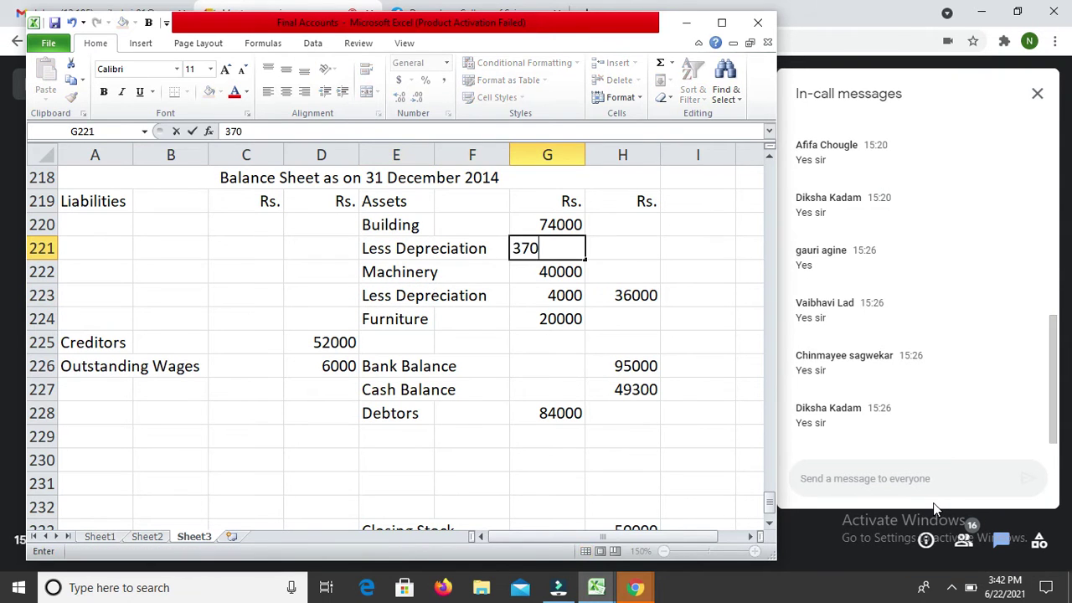
# Step: Net Building in H221 by subtracting the 3700 depreciation from 74000, giving 70300
pyautogui.press('Up')
pyautogui.press('Right')
pyautogui.write('=')
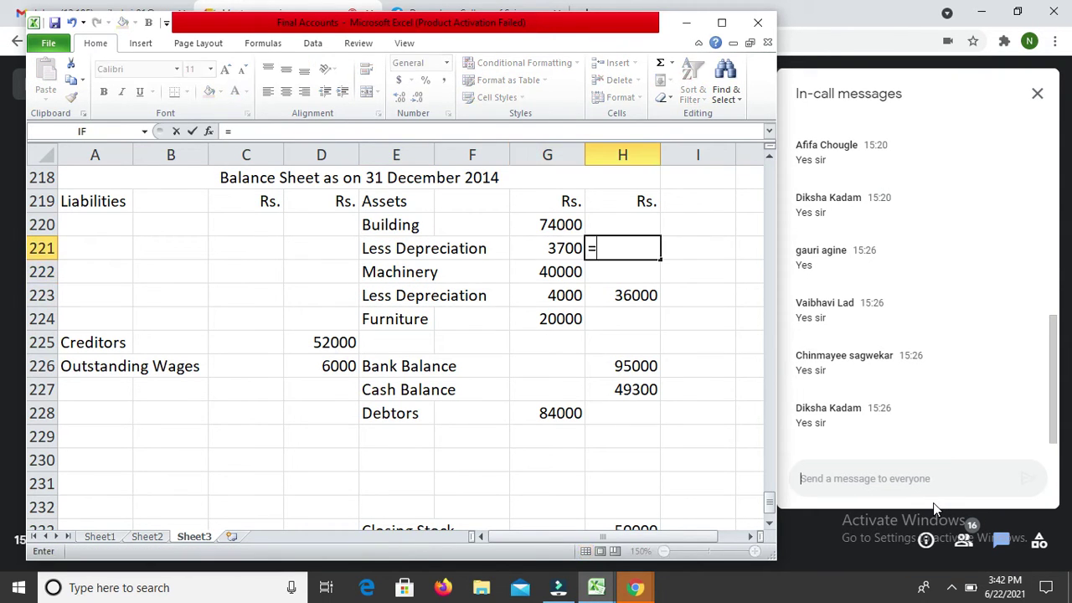
pyautogui.press('Left')
pyautogui.press('Up')
pyautogui.write('-')
pyautogui.press('Left')
pyautogui.press('Return')
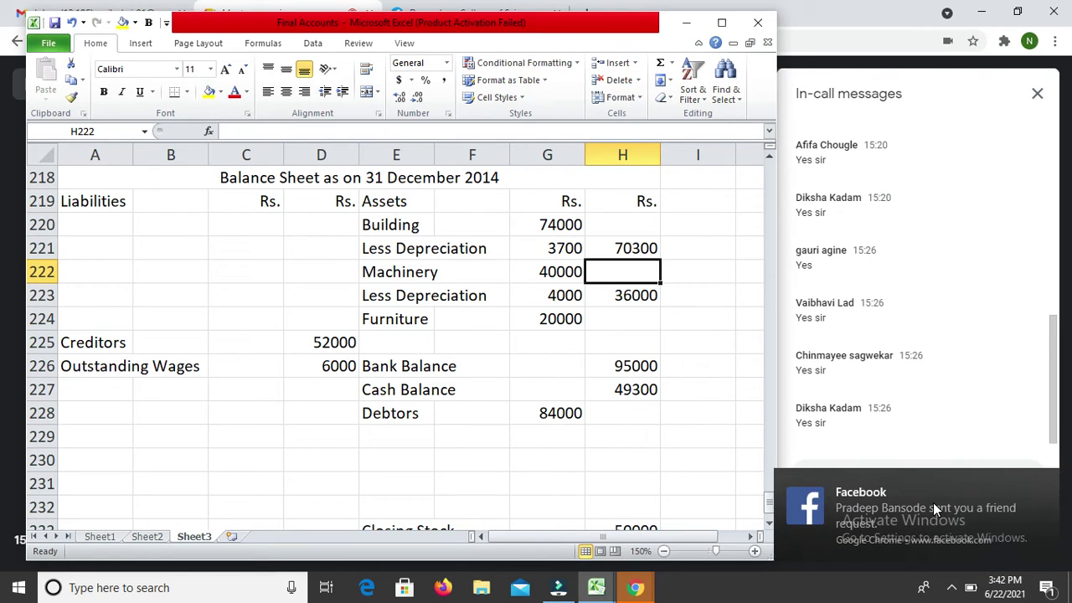
# Step: Add a 'Less Depreciation' row of 3000 below Furniture
pyautogui.click(441, 342)
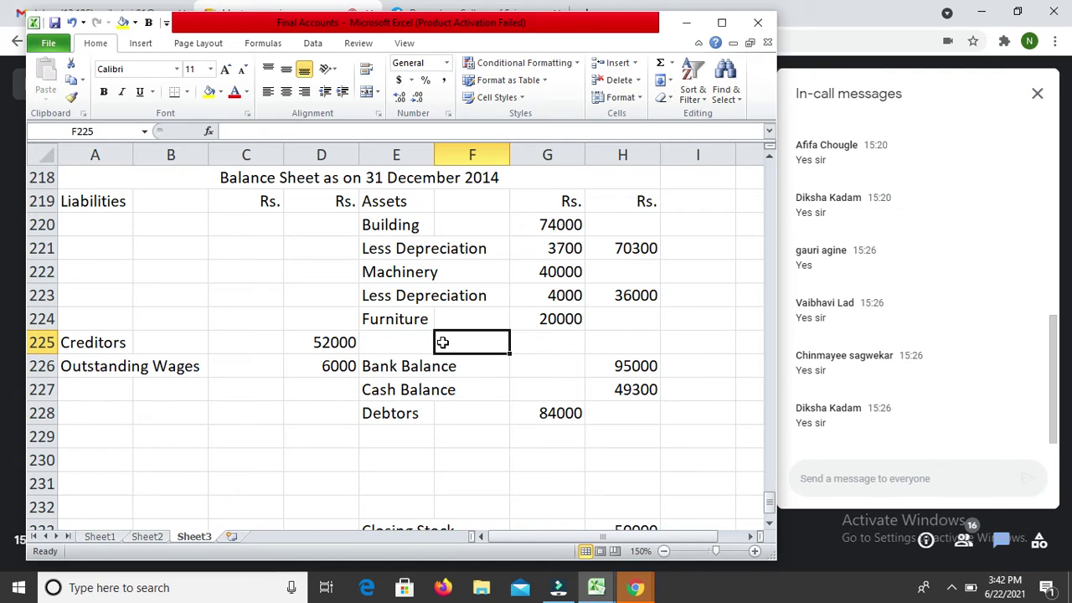
pyautogui.press('Left')
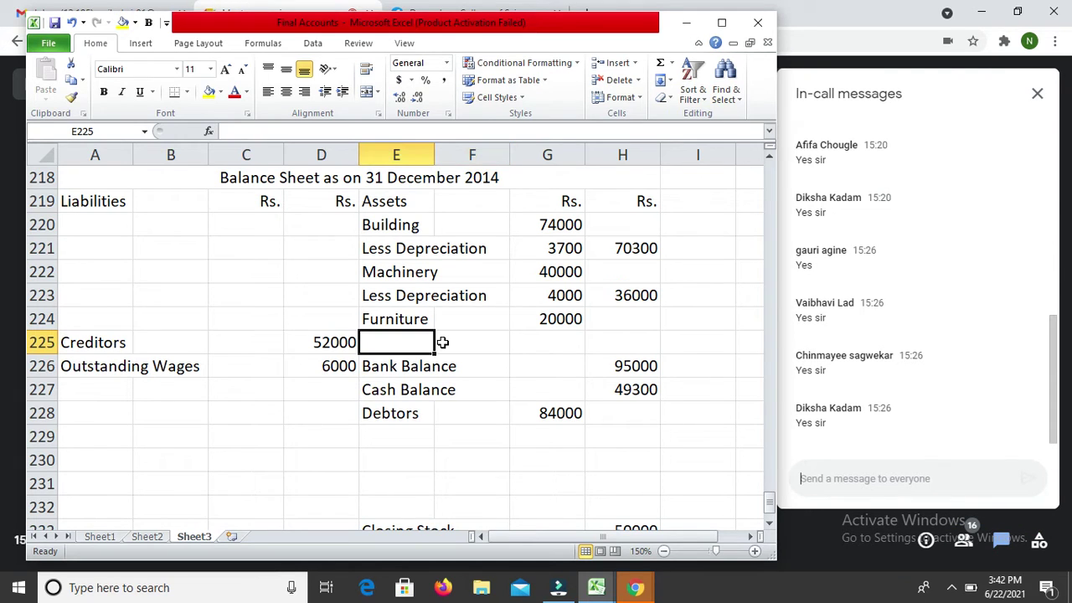
pyautogui.write('Less ')
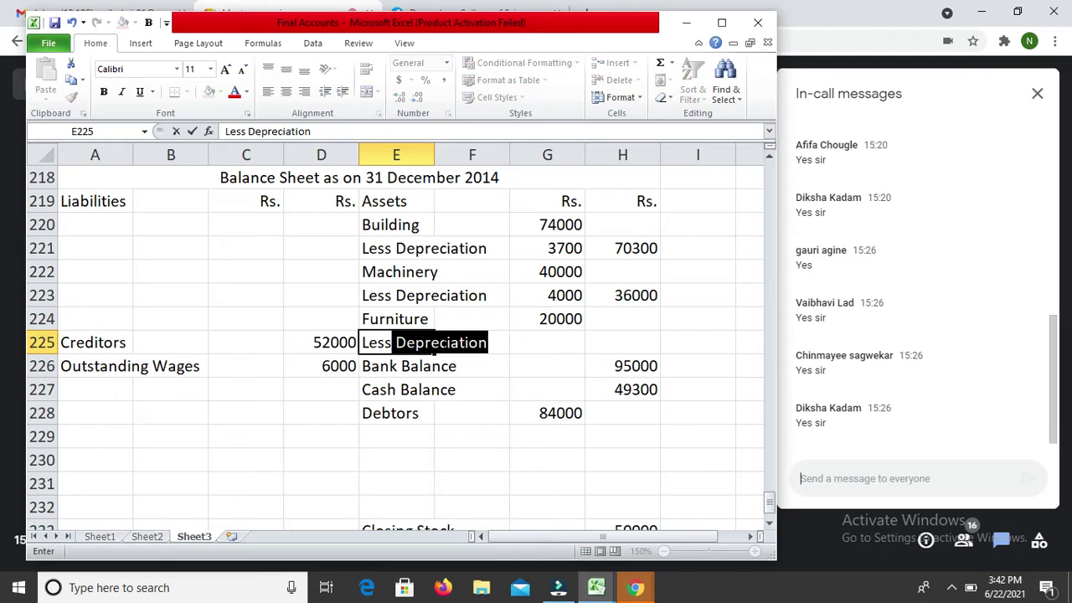
pyautogui.write('De')
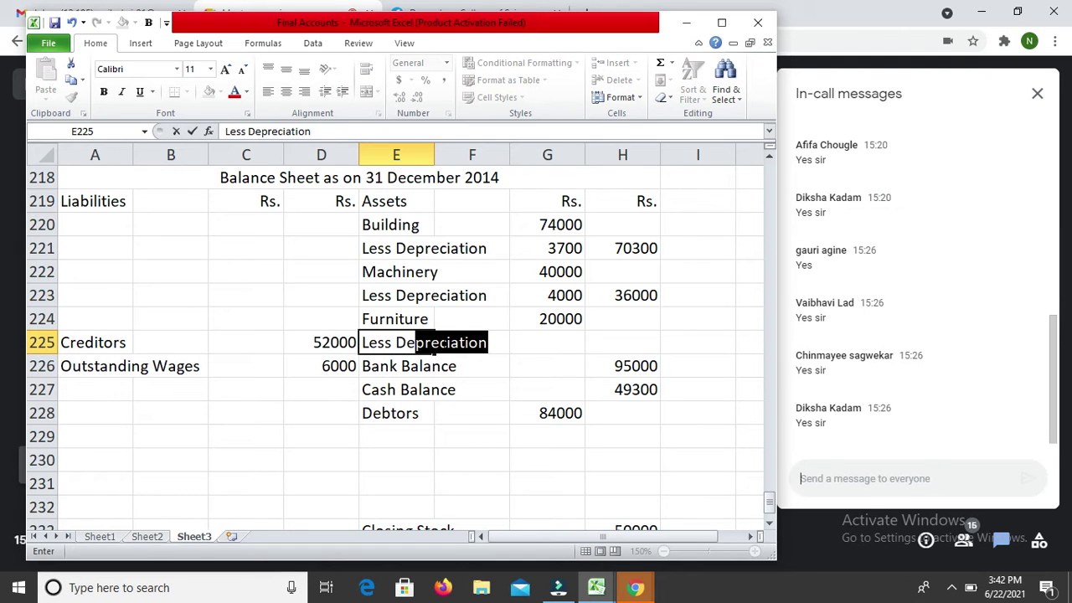
pyautogui.press('Return')
pyautogui.press('Up')
pyautogui.press('Right')
pyautogui.press('Right')
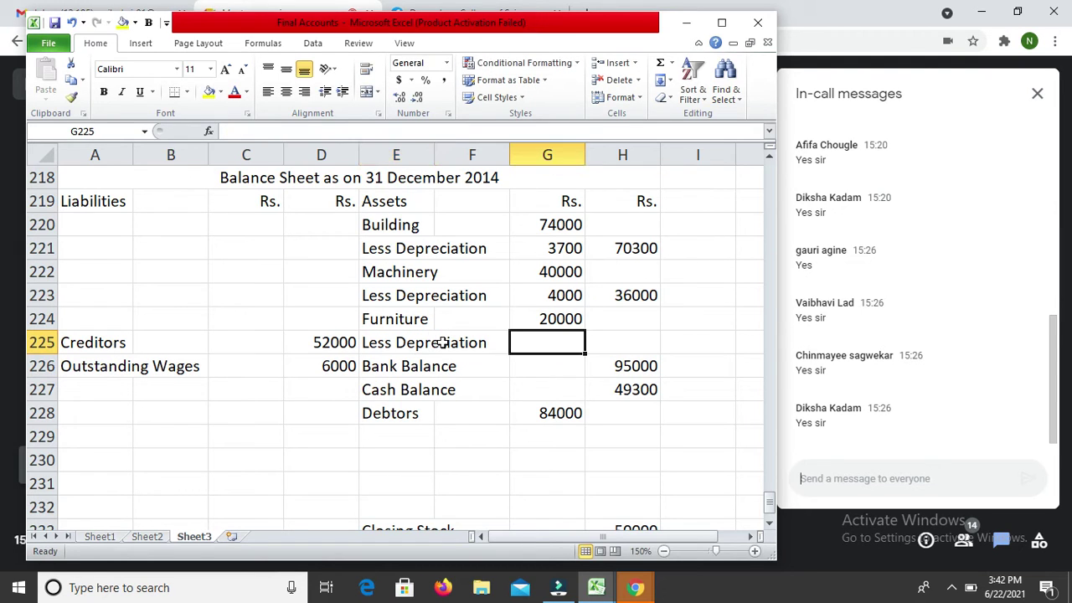
pyautogui.write('3000')
pyautogui.press('Return')
# Step: Net Furniture in H225 by subtracting the 3000 depreciation from 20000, giving 17000
pyautogui.press('Up')
pyautogui.press('Right')
pyautogui.write('=')
pyautogui.press('Left')
pyautogui.press('Up')
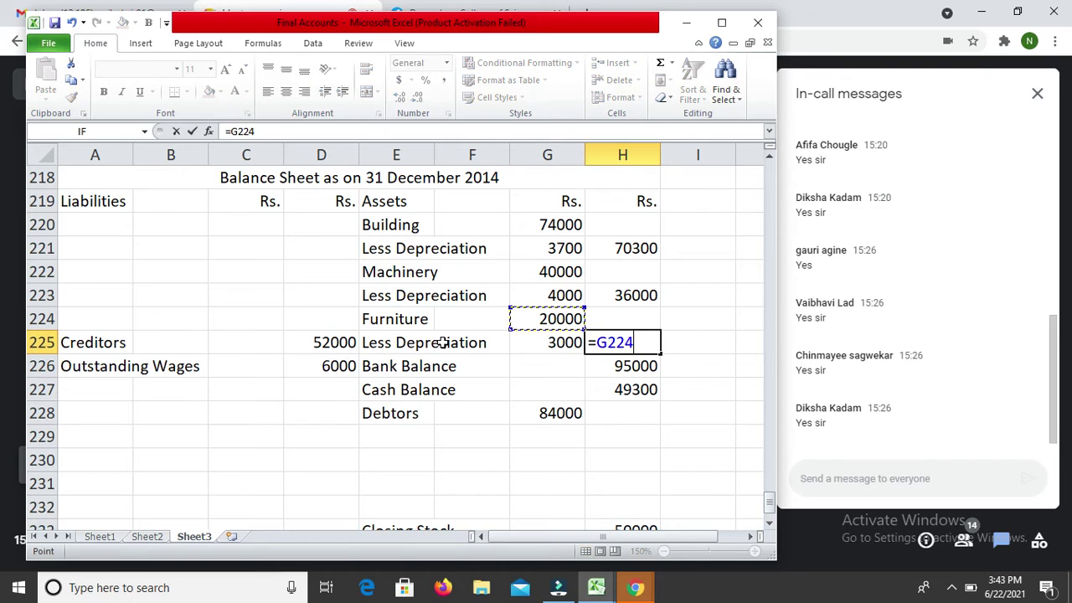
pyautogui.write('-')
pyautogui.press('Left')
pyautogui.press('Return')
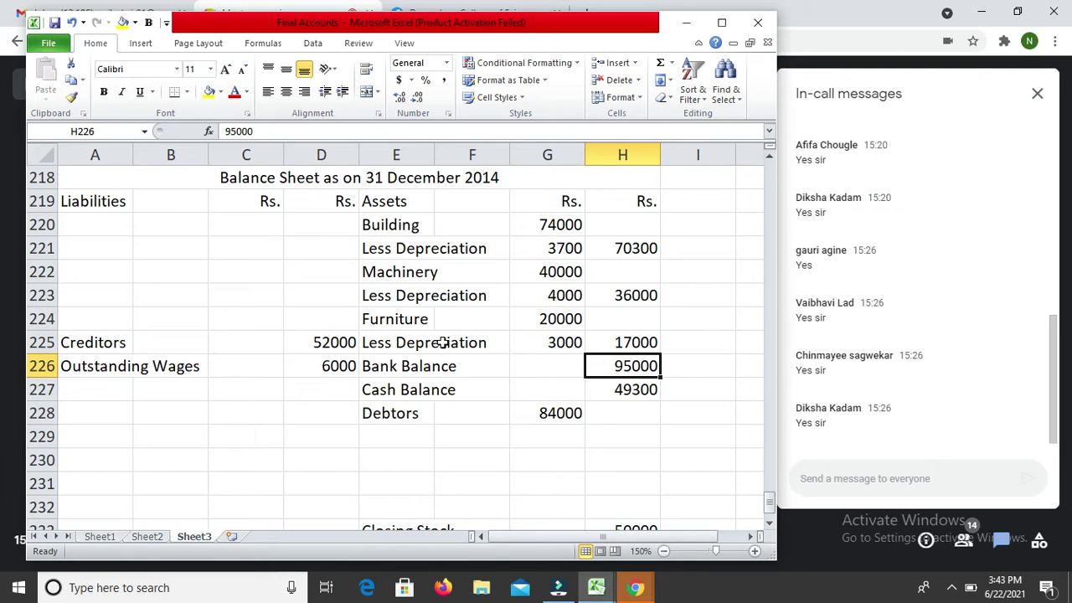
pyautogui.press('Up')
pyautogui.press('Left')
pyautogui.press('Up')
pyautogui.press('Up')
pyautogui.press('Up')
pyautogui.press('Up')
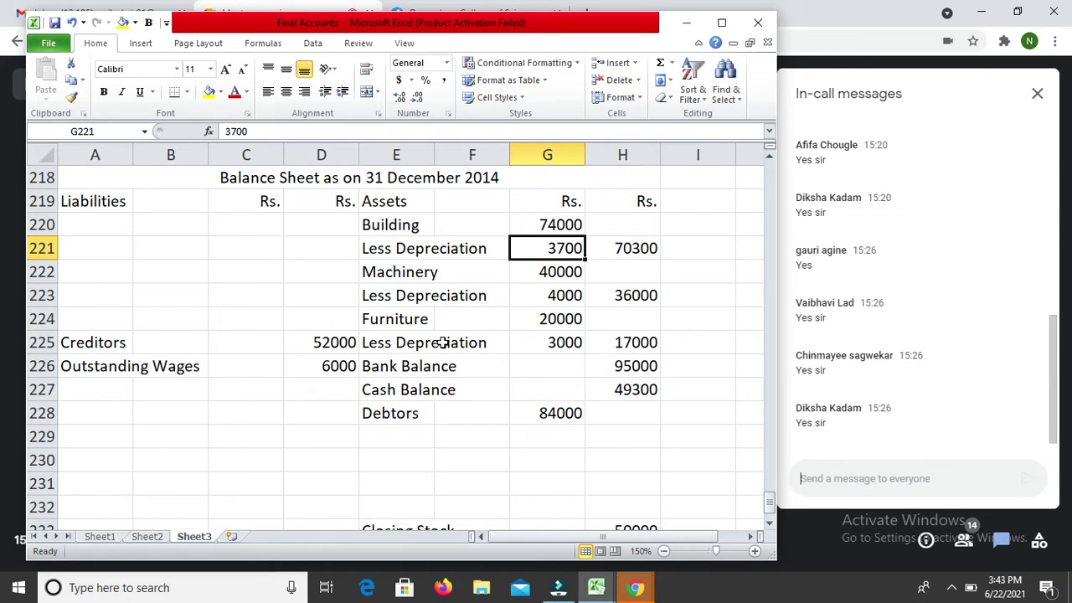
pyautogui.press('Up')
pyautogui.press('Up')
pyautogui.press('Up')
pyautogui.press('Up')
pyautogui.press('Up')
pyautogui.press('Up')
pyautogui.press('Up')
pyautogui.press('Up')
pyautogui.press('Up')
pyautogui.press('Up')
pyautogui.press('Up')
pyautogui.press('Up')
pyautogui.press('Up')
pyautogui.press('Up')
pyautogui.press('Up')
pyautogui.press('Up')
pyautogui.press('Up')
pyautogui.press('Up')
pyautogui.press('Up')
pyautogui.press('Up')
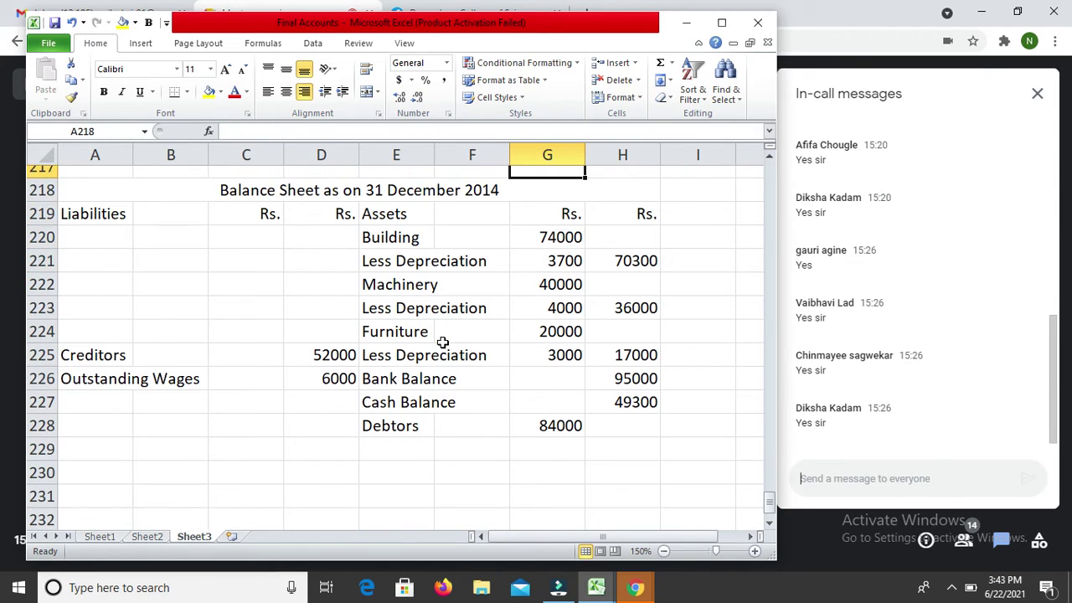
# Step: Type 'To' in A185 below Less RDD (Old), then switch to the Meet call
pyautogui.press('Up')
pyautogui.press('Down')
pyautogui.press('Down')
pyautogui.press('Left')
pyautogui.press('Left')
pyautogui.press('Left')
pyautogui.press('Left')
pyautogui.press('Left')
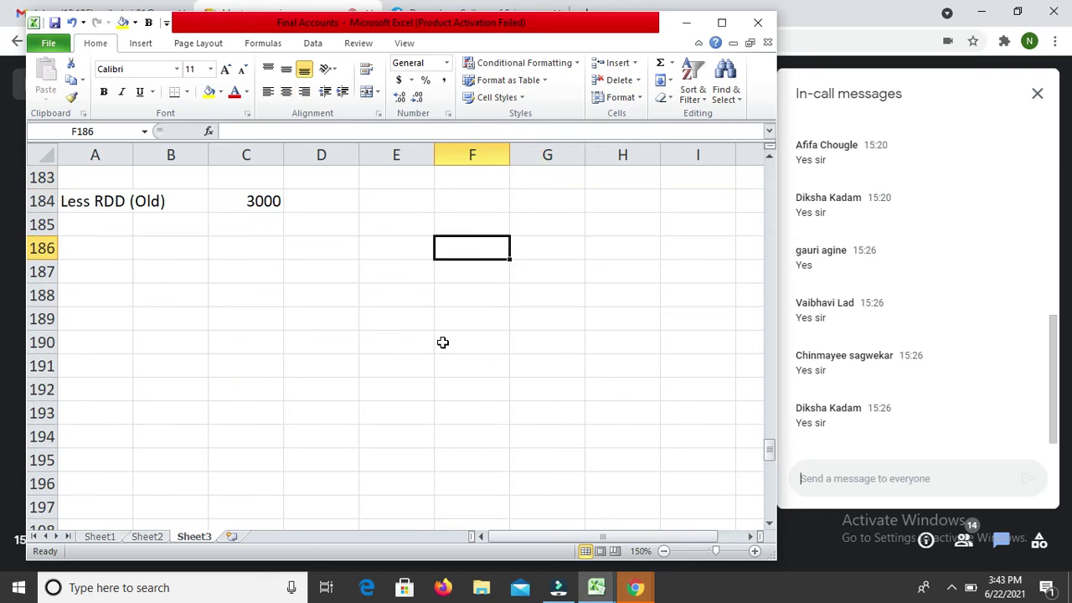
pyautogui.press('Left')
pyautogui.press('Up')
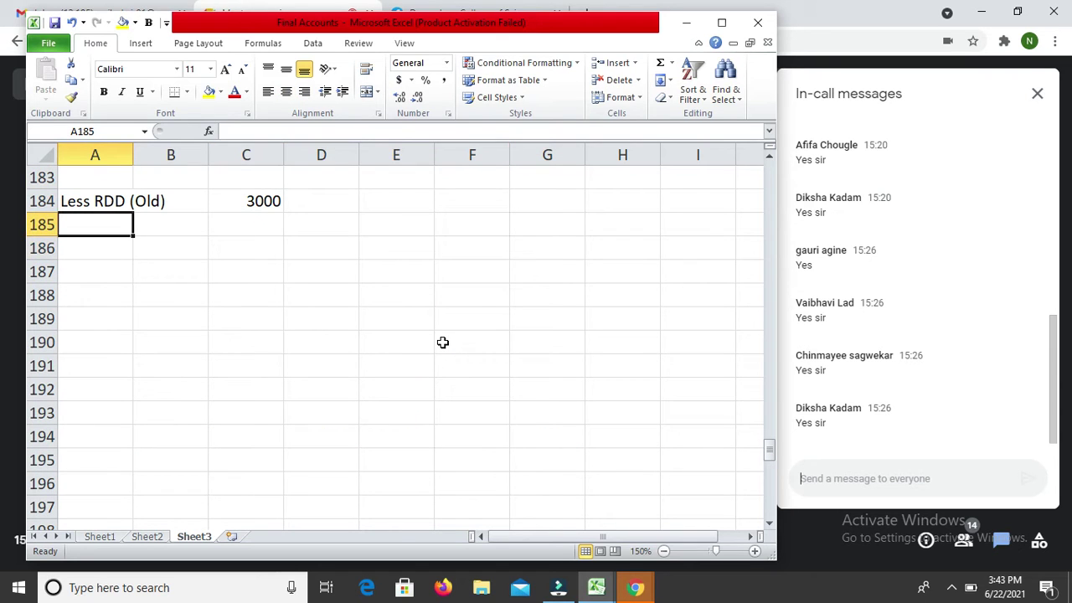
pyautogui.write('T')
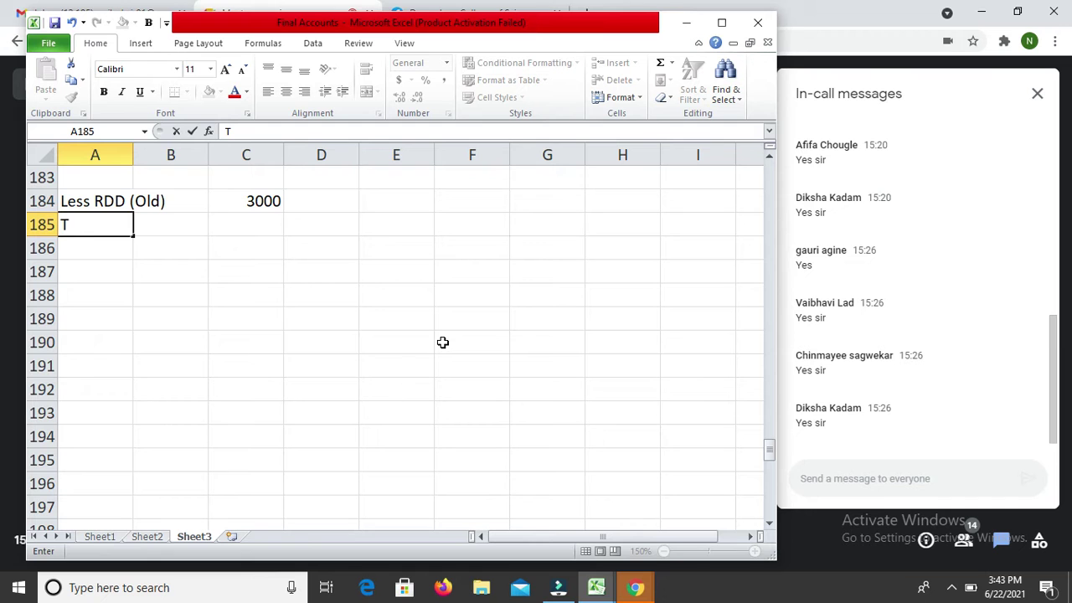
pyautogui.write('o')
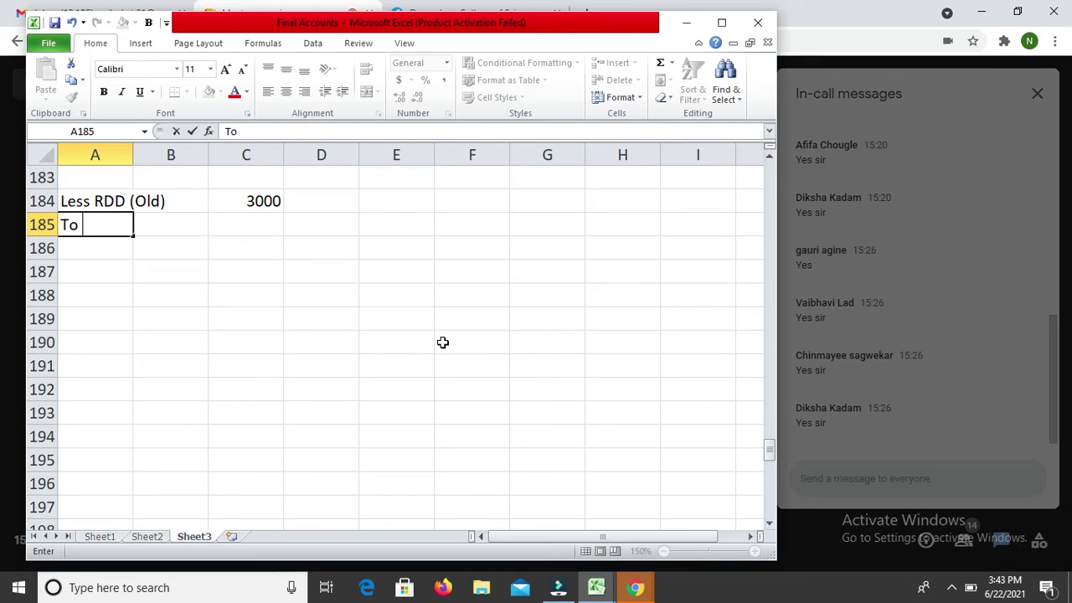
pyautogui.hotkey('alt', 'Tab')
pyautogui.hotkey('alt', 'Tab')
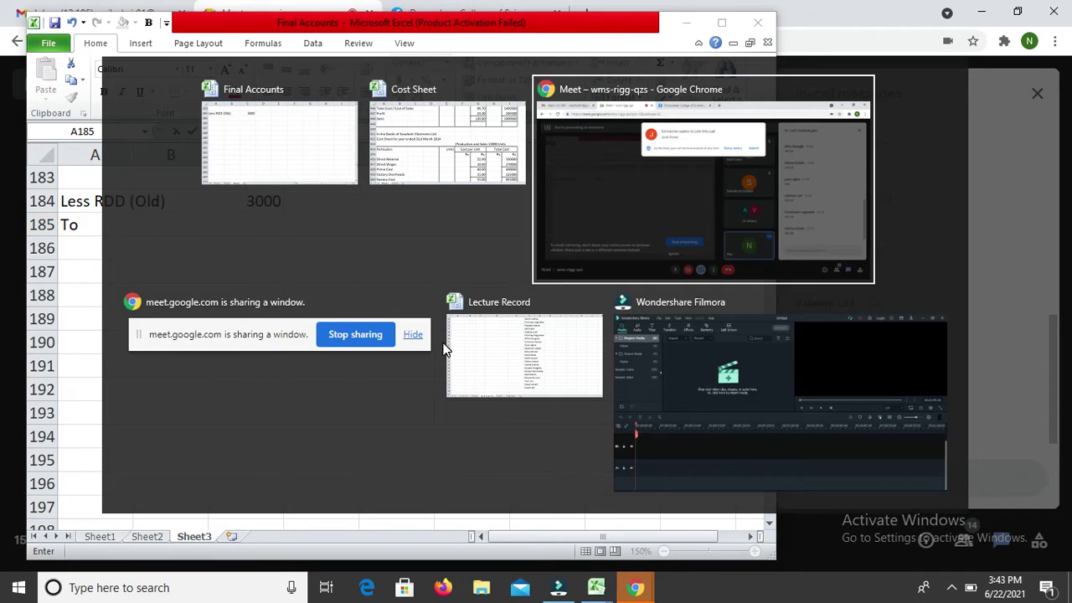
# Step: Admit the waiting participant and record their name in F56 of the attendance list
pyautogui.click(696, 149)
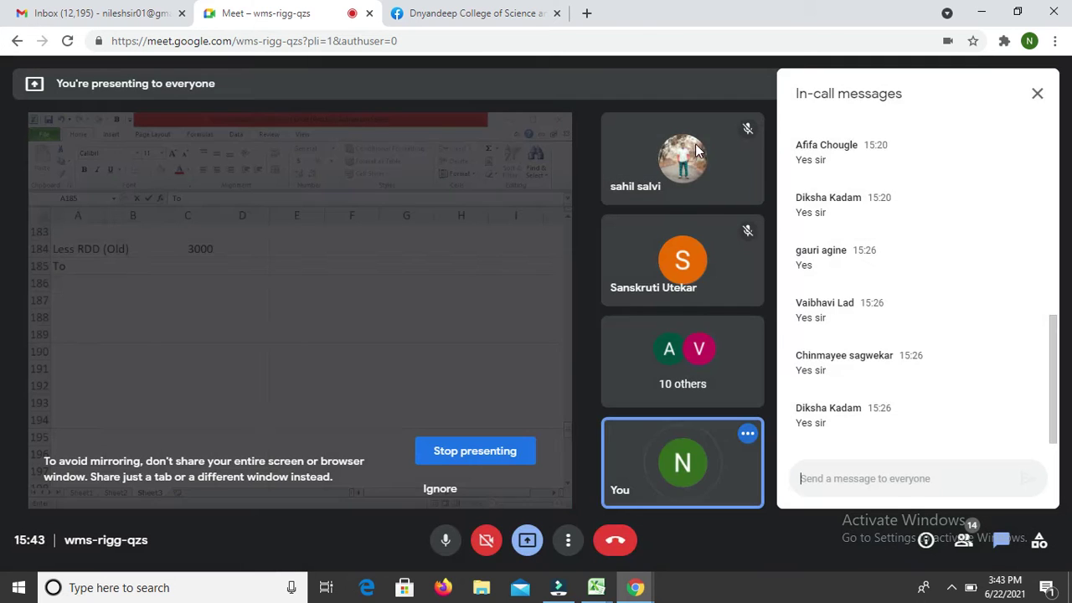
pyautogui.hotkey('alt', 'Tab')
pyautogui.hotkey('alt', 'Tab')
pyautogui.hotkey('alt', 'Tab')
pyautogui.hotkey('alt', 'Tab')
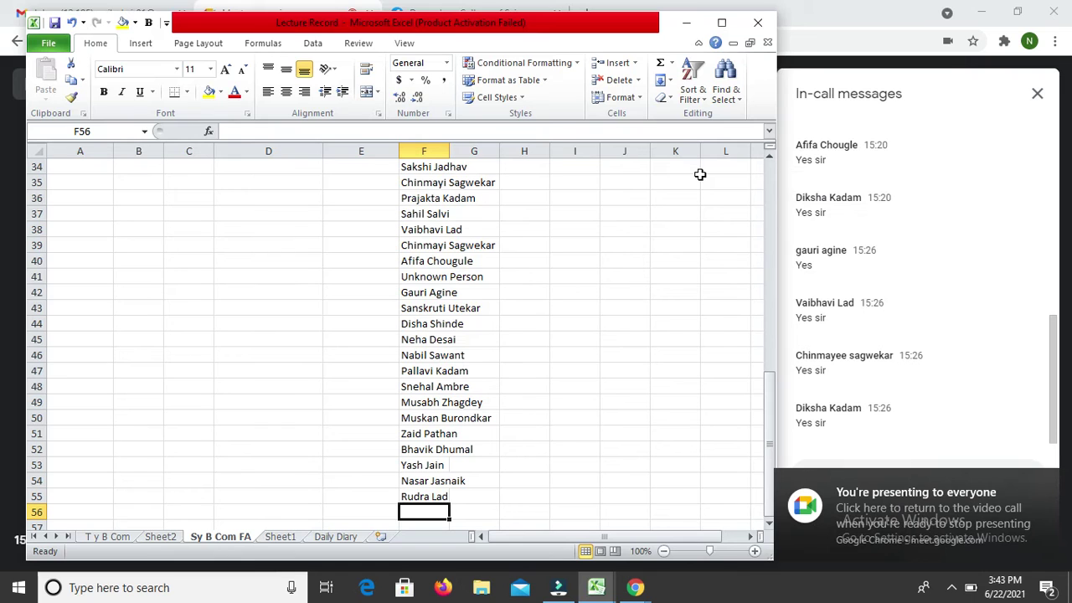
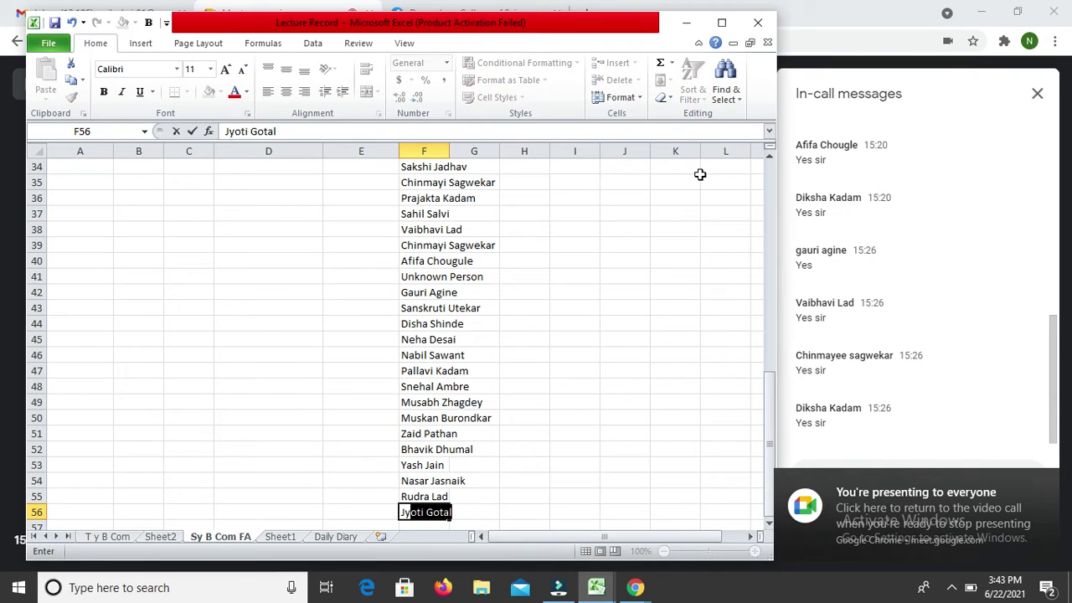
pyautogui.press('Return')
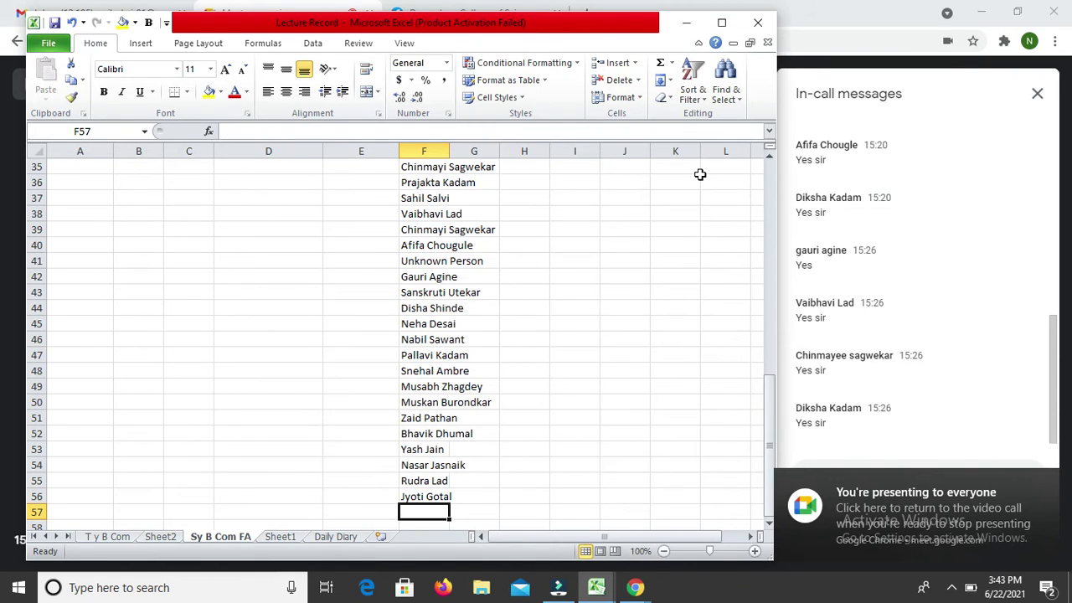
pyautogui.hotkey('alt', 'Tab')
pyautogui.hotkey('alt', 'Tab')
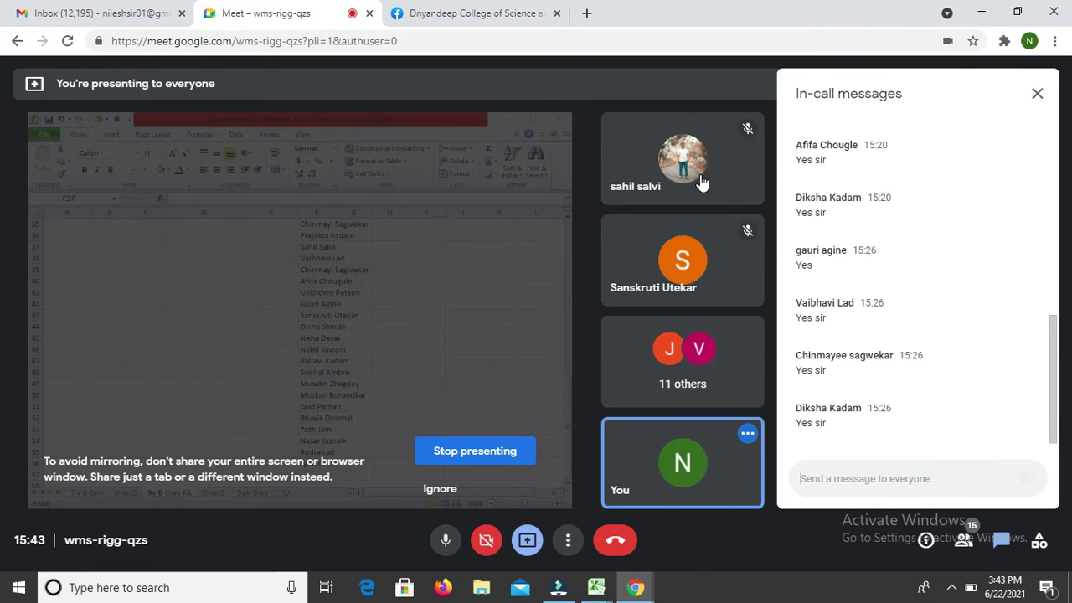
pyautogui.hotkey('alt', 'Tab')
pyautogui.hotkey('alt', 'Tab')
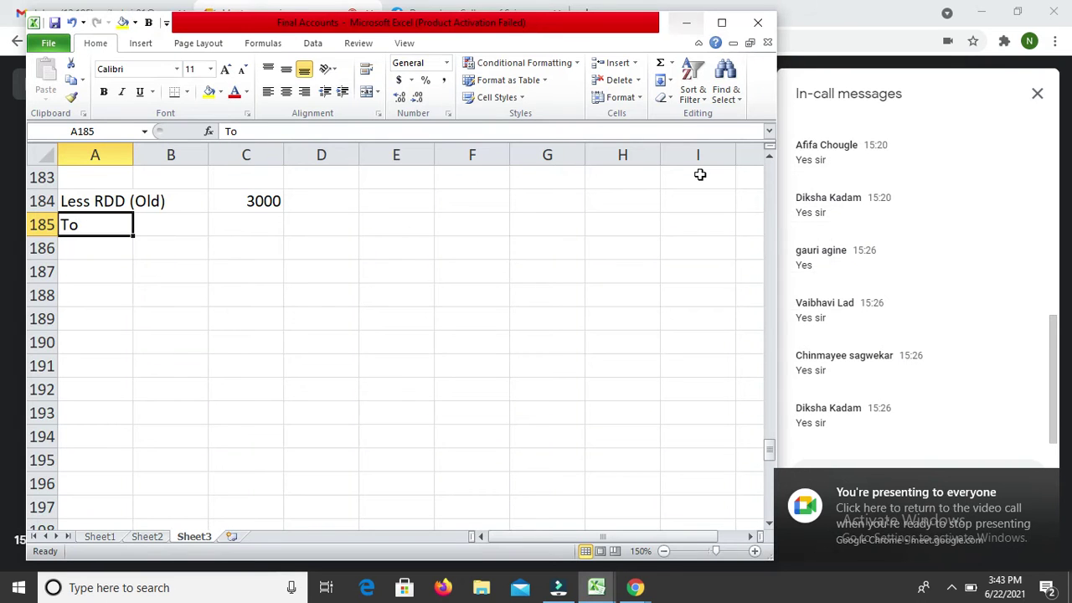
# Step: Complete the label 'To Depreciation' in A185
pyautogui.press('F2')
pyautogui.write('De')
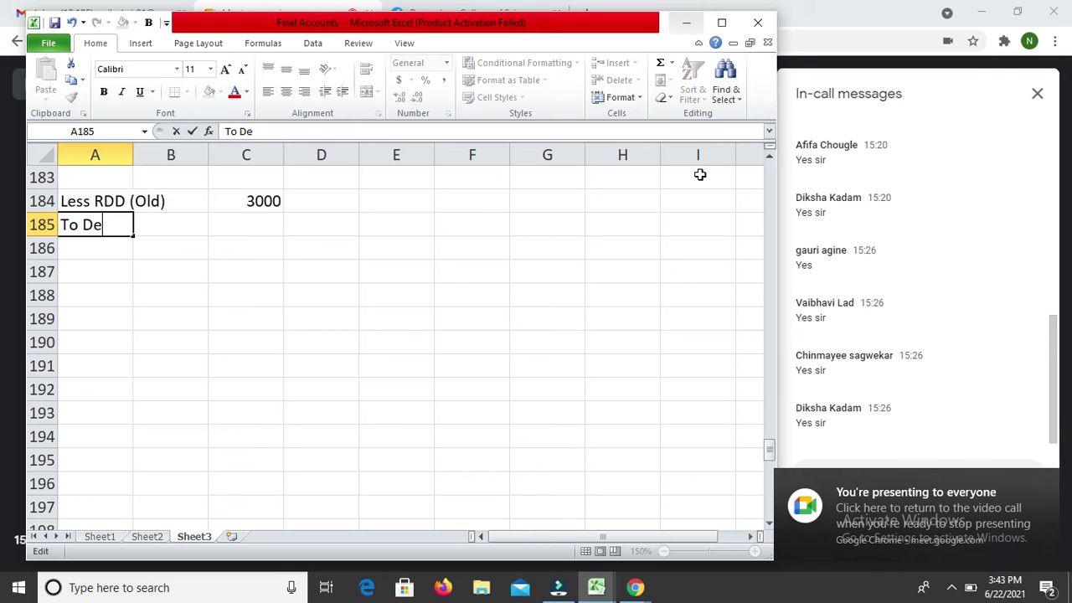
pyautogui.write('preciation')
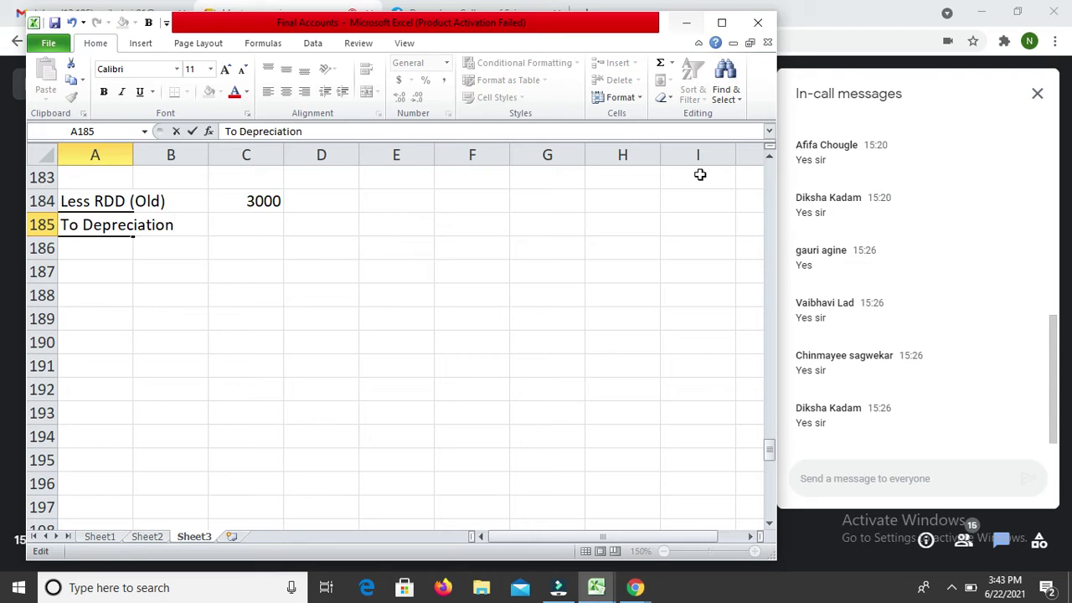
pyautogui.press('Return')
# Step: Add Building with depreciation of 3700 in row 186
pyautogui.press('Down')
pyautogui.press('Down')
pyautogui.press('Down')
pyautogui.press('Down')
pyautogui.press('Down')
pyautogui.press('Down')
pyautogui.press('Down')
pyautogui.press('Down')
pyautogui.press('Down')
pyautogui.press('Down')
pyautogui.press('Down')
pyautogui.press('Down')
pyautogui.press('Down')
pyautogui.press('Down')
pyautogui.press('Down')
pyautogui.press('Down')
pyautogui.press('Down')
pyautogui.press('Down')
pyautogui.press('Down')
pyautogui.press('Down')
pyautogui.press('Down')
pyautogui.press('Down')
pyautogui.press('Down')
pyautogui.press('Down')
pyautogui.press('Down')
pyautogui.press('Down')
pyautogui.press('Down')
pyautogui.press('Down')
pyautogui.press('Down')
pyautogui.press('Down')
pyautogui.press('Down')
pyautogui.press('Down')
pyautogui.press('Down')
pyautogui.press('Down')
pyautogui.press('Down')
pyautogui.press('Down')
pyautogui.press('Down')
pyautogui.press('Down')
pyautogui.press('Down')
pyautogui.press('Down')
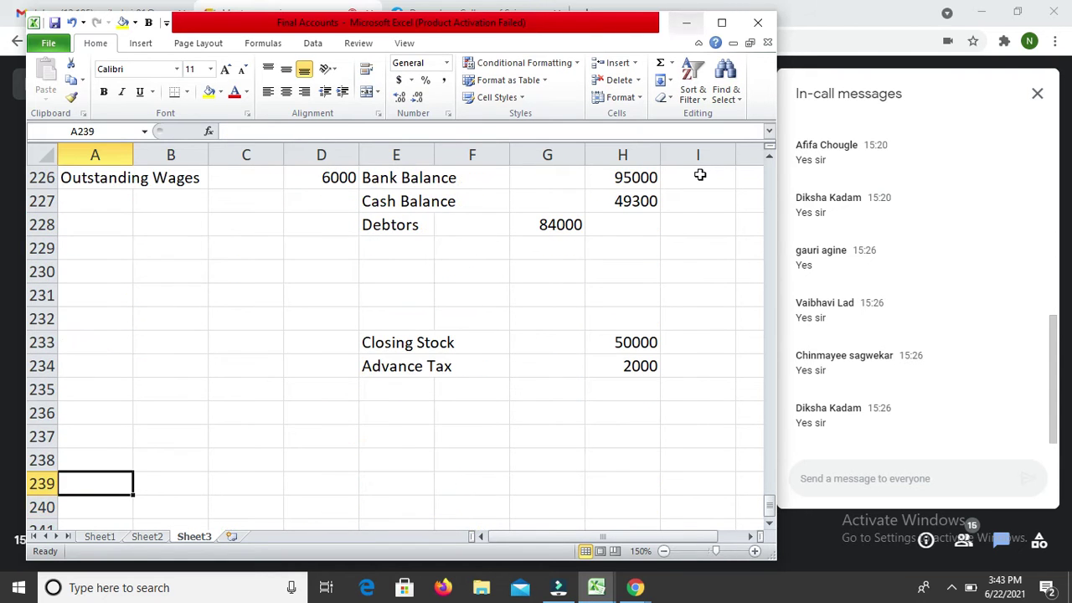
pyautogui.press('Up')
pyautogui.press('Up')
pyautogui.press('Up')
pyautogui.press('Up')
pyautogui.press('Up')
pyautogui.press('Up')
pyautogui.press('Up')
pyautogui.press('Up')
pyautogui.press('Up')
pyautogui.press('Up')
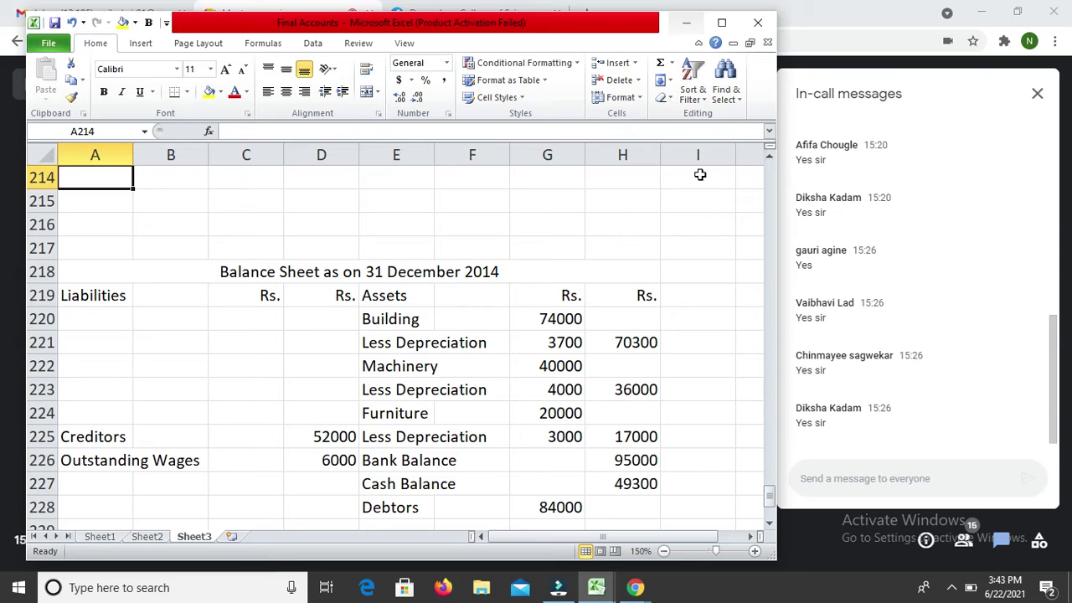
pyautogui.press('Up')
pyautogui.press('Up')
pyautogui.press('Up')
pyautogui.press('Up')
pyautogui.press('Up')
pyautogui.press('Up')
pyautogui.press('Up')
pyautogui.press('Up')
pyautogui.press('Up')
pyautogui.press('Up')
pyautogui.press('Up')
pyautogui.press('Up')
pyautogui.press('Up')
pyautogui.press('Up')
pyautogui.press('Up')
pyautogui.press('Up')
pyautogui.press('Up')
pyautogui.press('Up')
pyautogui.press('Up')
pyautogui.press('Up')
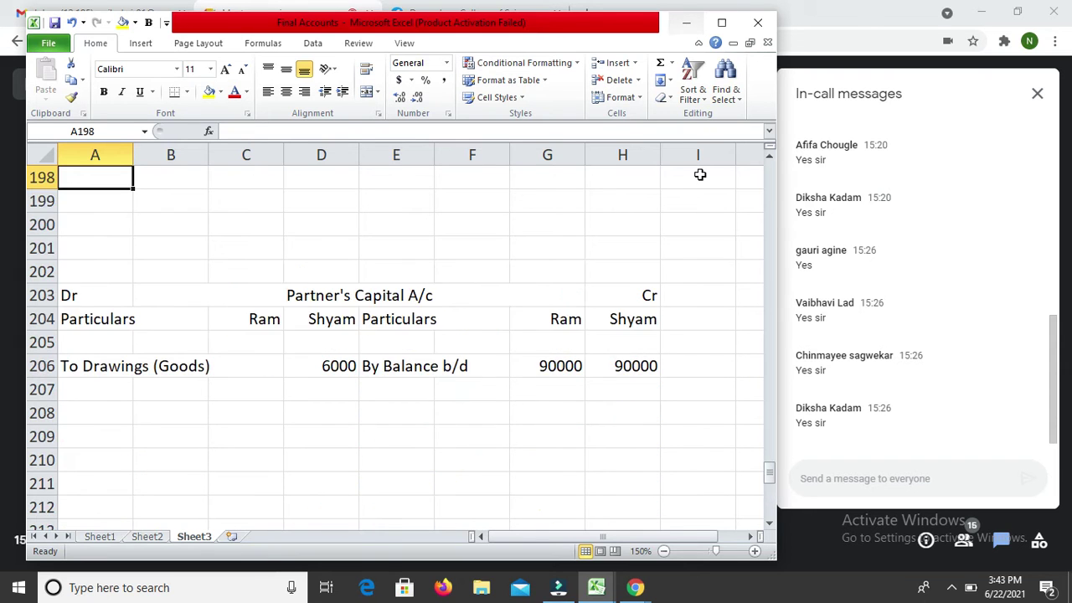
pyautogui.press('Up')
pyautogui.press('Up')
pyautogui.press('Up')
pyautogui.press('Up')
pyautogui.press('Up')
pyautogui.press('Up')
pyautogui.press('Up')
pyautogui.press('Up')
pyautogui.press('Up')
pyautogui.press('Up')
pyautogui.press('Down')
pyautogui.press('Down')
pyautogui.press('Down')
pyautogui.press('Down')
pyautogui.press('Down')
pyautogui.press('Down')
pyautogui.press('Down')
pyautogui.press('Down')
pyautogui.press('Down')
pyautogui.press('Down')
pyautogui.press('Down')
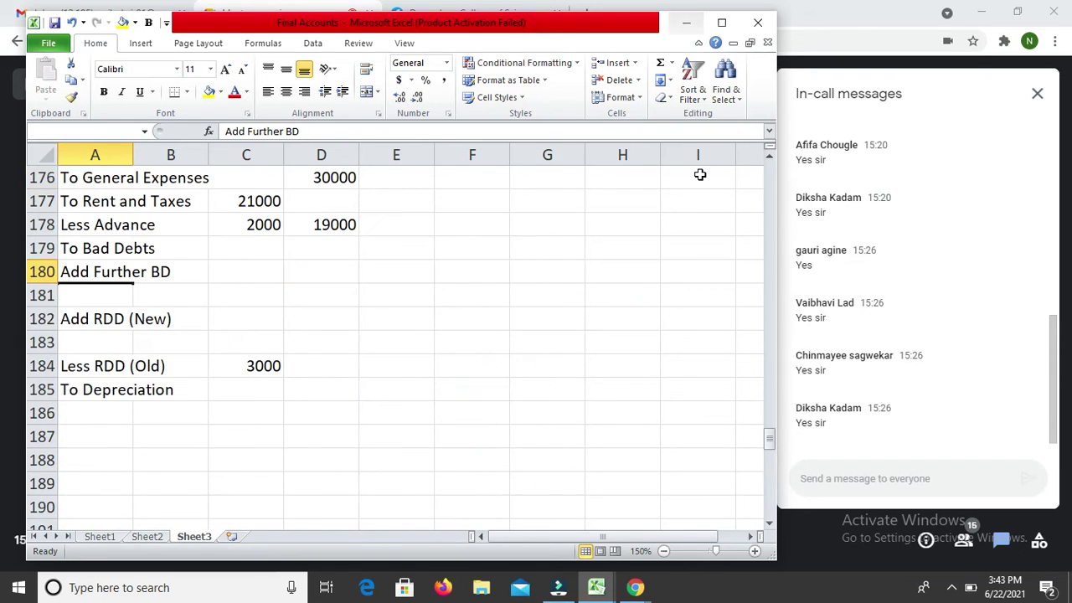
pyautogui.click(700, 174)
pyautogui.press('Left')
pyautogui.press('Left')
pyautogui.press('Left')
pyautogui.press('Left')
pyautogui.press('Left')
pyautogui.press('Left')
pyautogui.press('Left')
pyautogui.press('Left')
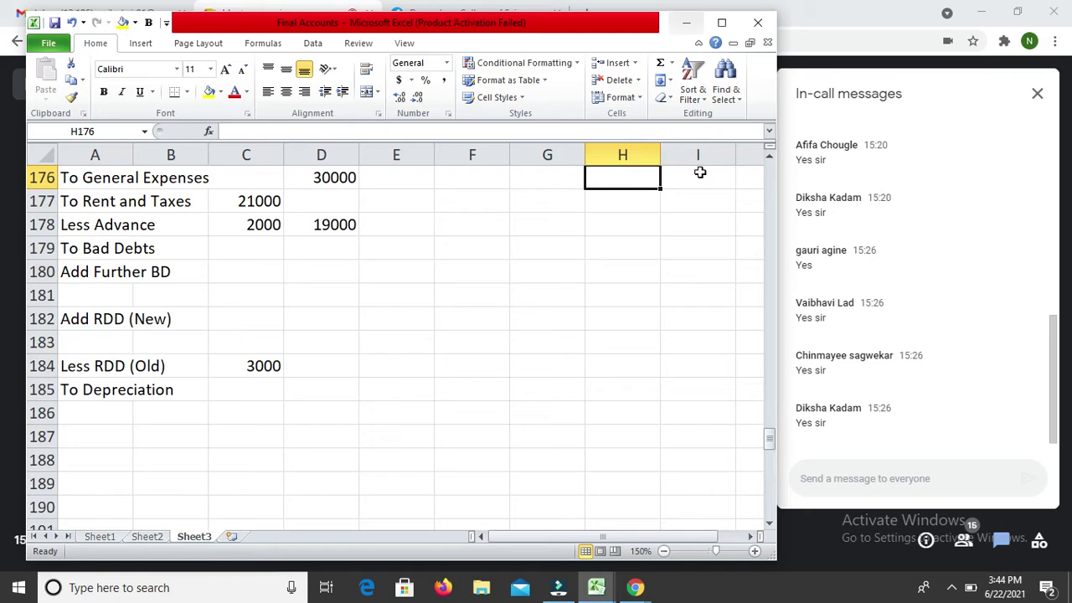
pyautogui.press('Down')
pyautogui.press('Down')
pyautogui.press('Down')
pyautogui.press('Down')
pyautogui.press('Down')
pyautogui.press('Down')
pyautogui.press('Down')
pyautogui.press('Down')
pyautogui.press('Down')
pyautogui.press('Down')
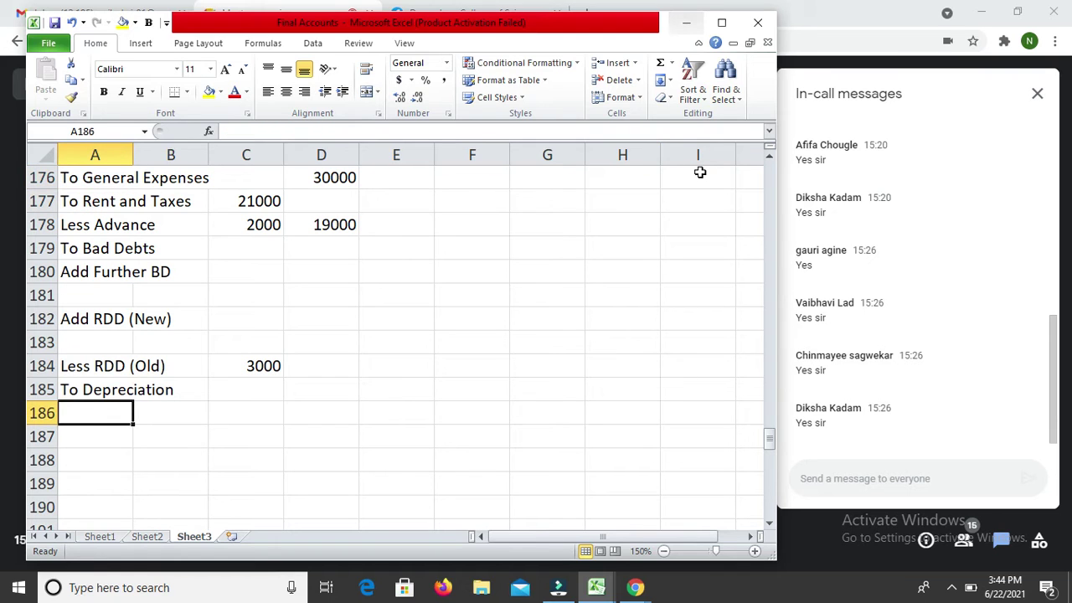
pyautogui.write('Building')
pyautogui.press('Return')
pyautogui.press('Up')
pyautogui.press('Right')
pyautogui.press('Right')
pyautogui.press('Left')
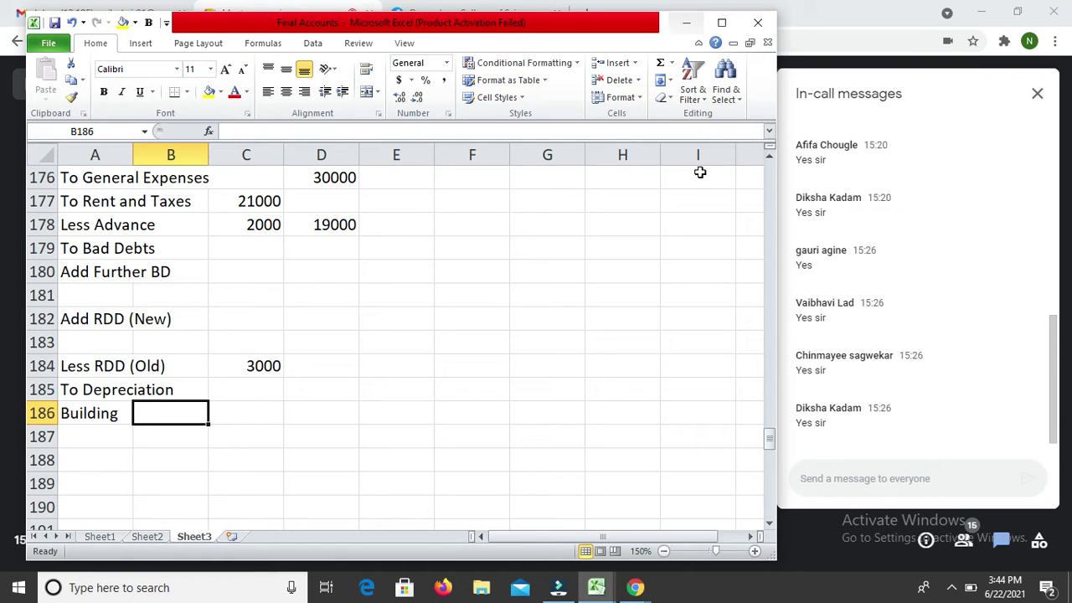
pyautogui.press('Right')
pyautogui.write('3700')
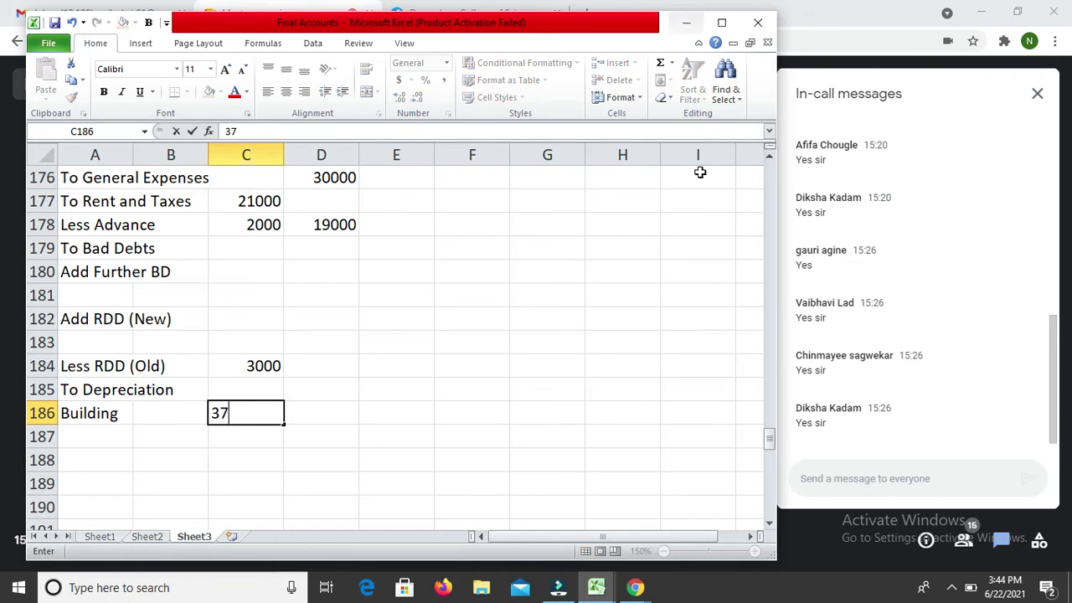
pyautogui.press('Return')
# Step: Add Machinery with depreciation of 4000 in row 187
pyautogui.press('Down')
pyautogui.press('Down')
pyautogui.press('Down')
pyautogui.press('Down')
pyautogui.press('Down')
pyautogui.press('Down')
pyautogui.press('Down')
pyautogui.press('Down')
pyautogui.press('Down')
pyautogui.press('Down')
pyautogui.press('Down')
pyautogui.press('Down')
pyautogui.press('Down')
pyautogui.press('Down')
pyautogui.press('Down')
pyautogui.press('Down')
pyautogui.press('Down')
pyautogui.press('Down')
pyautogui.press('Down')
pyautogui.press('Down')
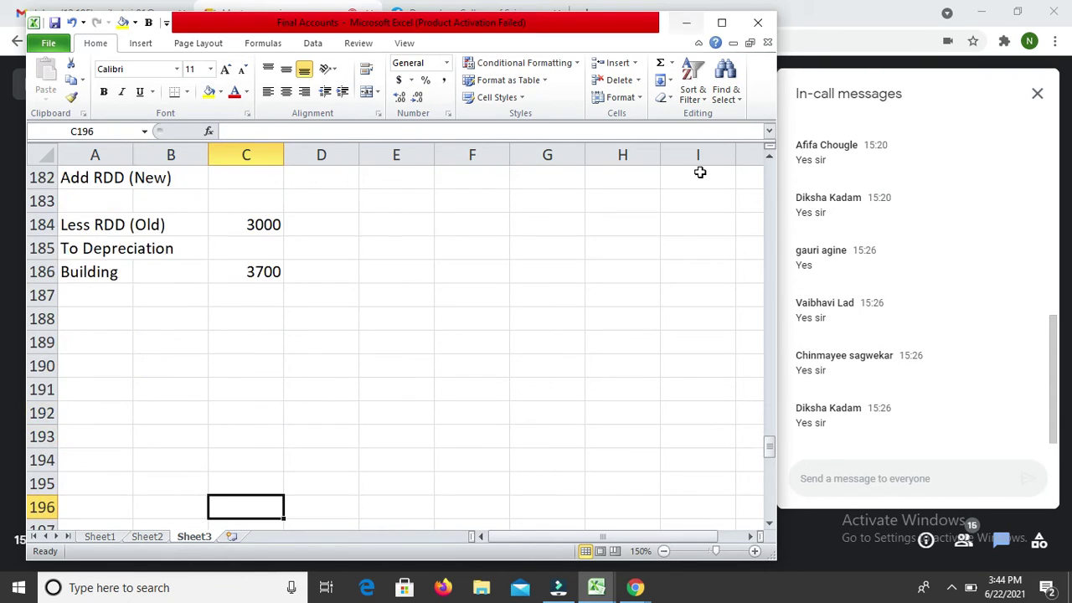
pyautogui.press('Down')
pyautogui.press('Down')
pyautogui.press('Down')
pyautogui.press('Down')
pyautogui.press('Down')
pyautogui.press('Down')
pyautogui.press('Down')
pyautogui.press('Down')
pyautogui.press('Up')
pyautogui.press('Up')
pyautogui.press('Up')
pyautogui.press('Up')
pyautogui.press('Up')
pyautogui.press('Up')
pyautogui.press('Up')
pyautogui.press('Up')
pyautogui.press('Up')
pyautogui.press('Up')
pyautogui.press('Up')
pyautogui.press('Up')
pyautogui.press('Up')
pyautogui.press('Up')
pyautogui.press('Up')
pyautogui.press('Up')
pyautogui.press('Up')
pyautogui.press('Up')
pyautogui.press('Up')
pyautogui.press('Up')
pyautogui.press('Up')
pyautogui.press('Up')
pyautogui.press('Up')
pyautogui.press('Up')
pyautogui.press('Up')
pyautogui.press('Up')
pyautogui.press('Up')
pyautogui.press('Up')
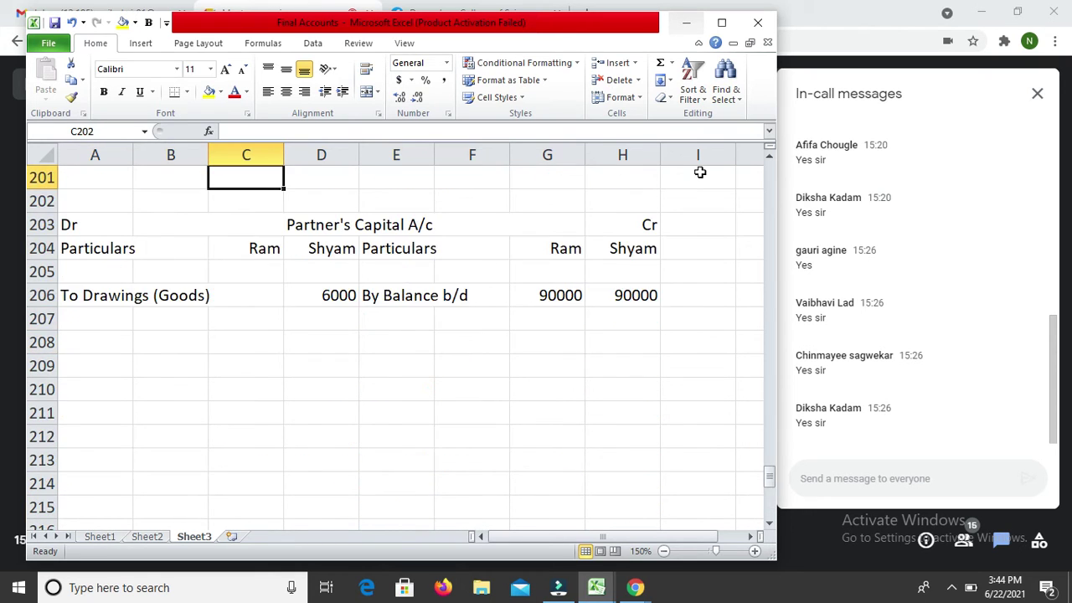
pyautogui.press('Up')
pyautogui.press('Up')
pyautogui.press('Up')
pyautogui.press('Up')
pyautogui.press('Up')
pyautogui.press('Up')
pyautogui.press('Up')
pyautogui.press('Up')
pyautogui.press('Up')
pyautogui.press('Up')
pyautogui.press('Down')
pyautogui.press('Down')
pyautogui.press('Down')
pyautogui.press('Down')
pyautogui.press('Down')
pyautogui.press('Down')
pyautogui.press('Down')
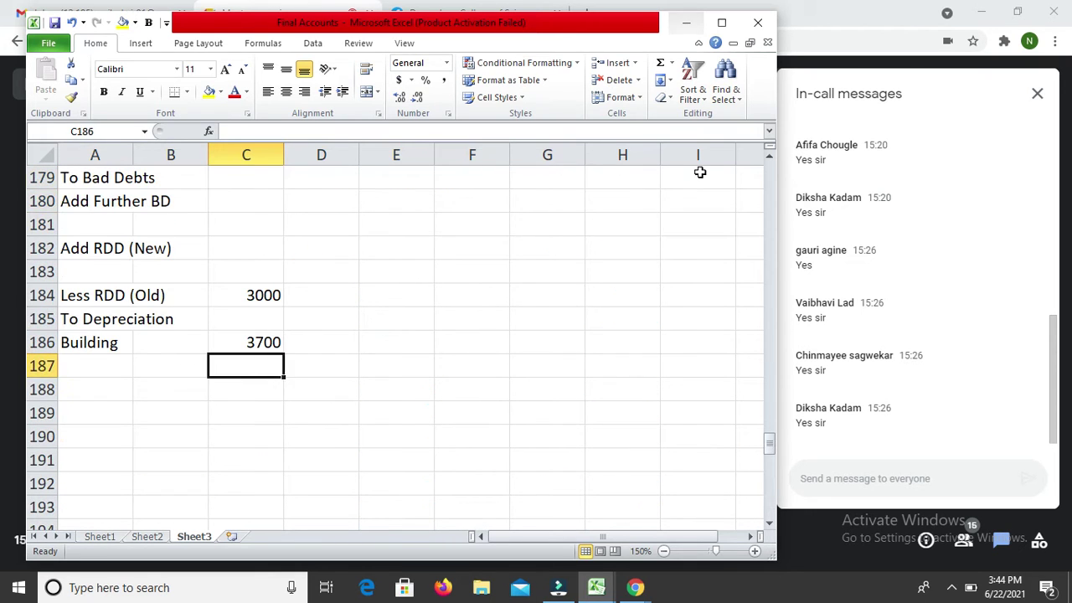
pyautogui.write('4000')
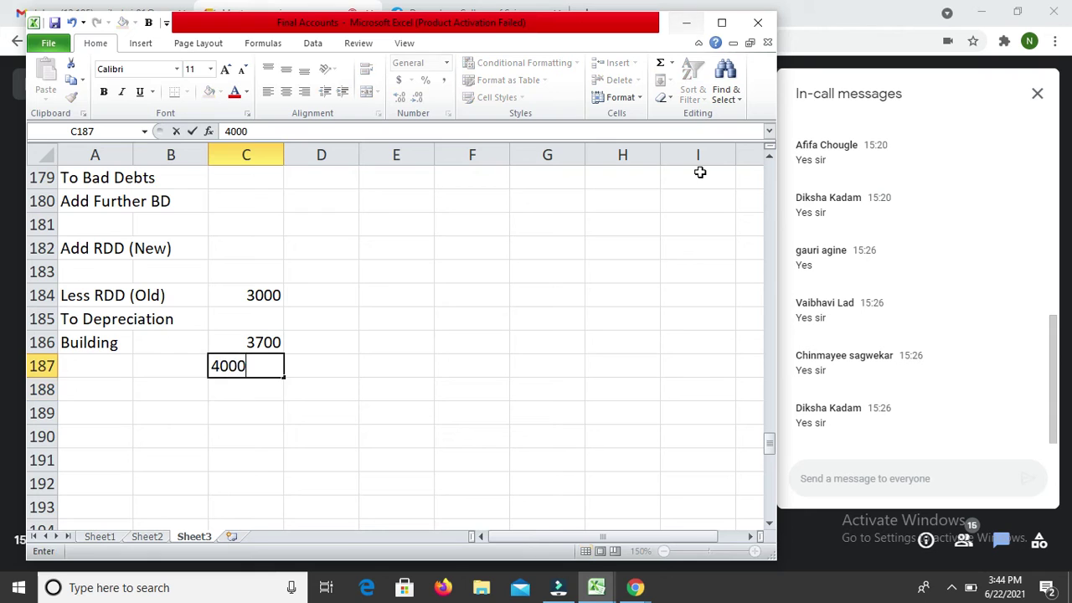
pyautogui.hotkey('ctrl', 'Return')
pyautogui.press('Left')
pyautogui.press('Left')
pyautogui.write('Ma')
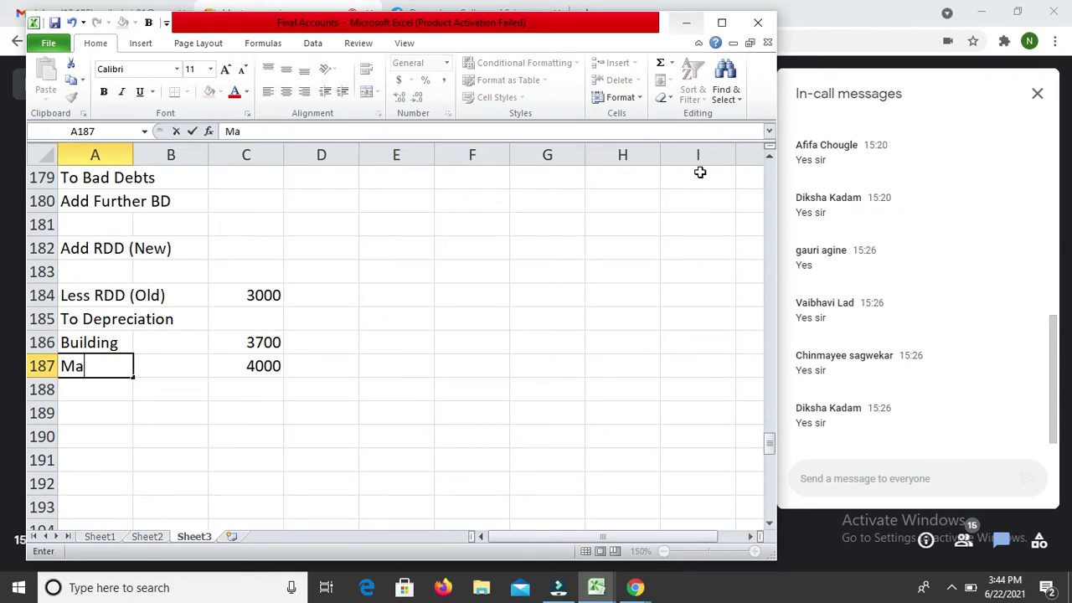
pyautogui.write('chinery')
pyautogui.press('Return')
pyautogui.press('Return')
pyautogui.press('Return')
pyautogui.press('Return')
pyautogui.press('Return')
pyautogui.press('Return')
pyautogui.press('Return')
pyautogui.press('Return')
pyautogui.press('Return')
pyautogui.press('Return')
pyautogui.press('Return')
pyautogui.press('Return')
pyautogui.press('Return')
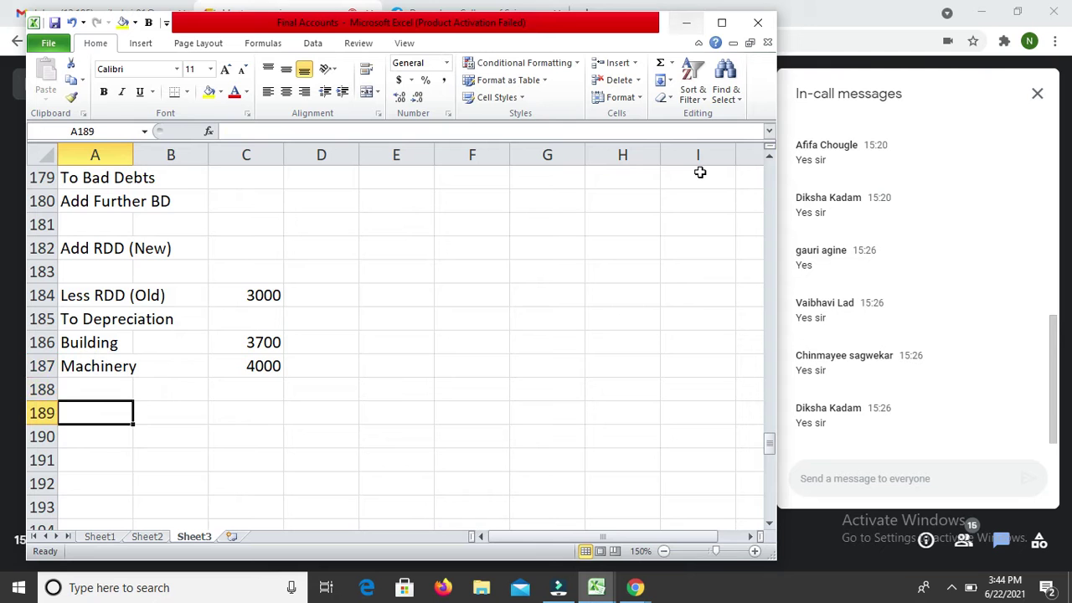
# Step: Add Furniture with depreciation of 3000 in row 188
pyautogui.press('Return')
pyautogui.press('Return')
pyautogui.press('Return')
pyautogui.press('Return')
pyautogui.press('Return')
pyautogui.press('Return')
pyautogui.press('Return')
pyautogui.press('Return')
pyautogui.press('Return')
pyautogui.press('Return')
pyautogui.press('Return')
pyautogui.press('Return')
pyautogui.press('Return')
pyautogui.press('Return')
pyautogui.press('Return')
pyautogui.press('Return')
pyautogui.press('Return')
pyautogui.press('Return')
pyautogui.press('Return')
pyautogui.press('Return')
pyautogui.press('Up')
pyautogui.press('Up')
pyautogui.press('Up')
pyautogui.press('Up')
pyautogui.press('Up')
pyautogui.press('Up')
pyautogui.press('Up')
pyautogui.press('Up')
pyautogui.press('Up')
pyautogui.press('Up')
pyautogui.press('Up')
pyautogui.press('Up')
pyautogui.press('Up')
pyautogui.press('Up')
pyautogui.press('Up')
pyautogui.press('Up')
pyautogui.press('Up')
pyautogui.press('Up')
pyautogui.press('Up')
pyautogui.press('Up')
pyautogui.press('Up')
pyautogui.press('Up')
pyautogui.press('Up')
pyautogui.press('Up')
pyautogui.press('Up')
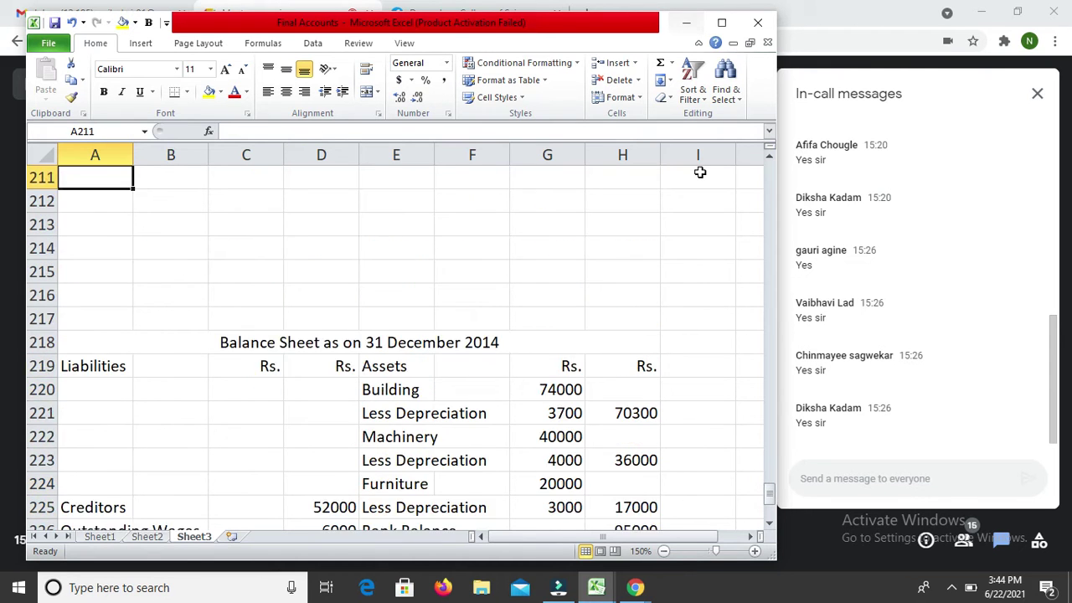
pyautogui.press('Up')
pyautogui.press('Up')
pyautogui.press('Up')
pyautogui.press('Up')
pyautogui.press('Down')
pyautogui.press('Down')
pyautogui.press('Down')
pyautogui.press('Down')
pyautogui.write('F')
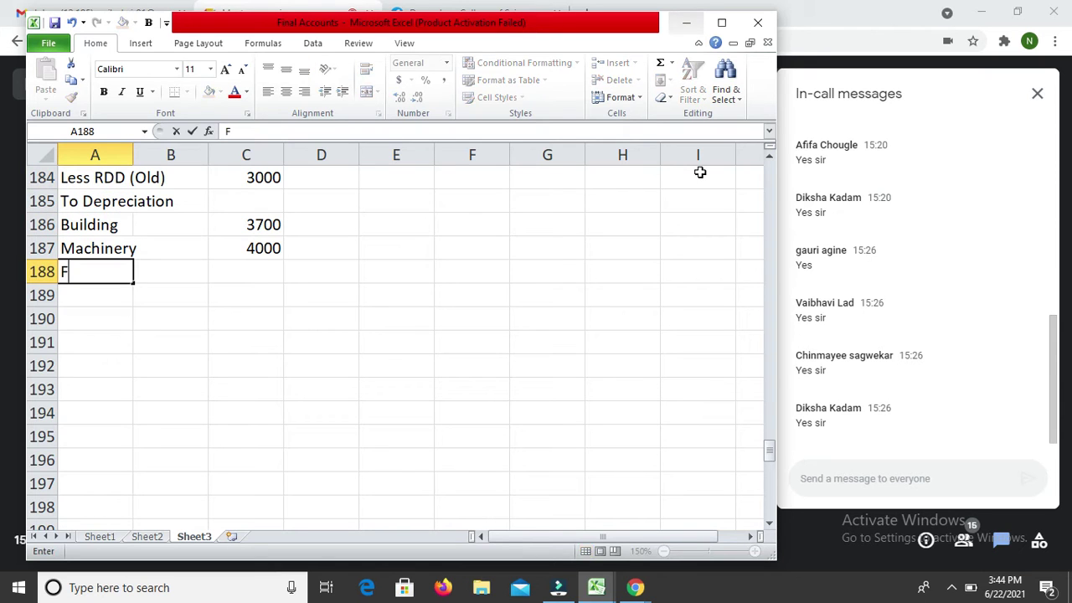
pyautogui.write('urniture')
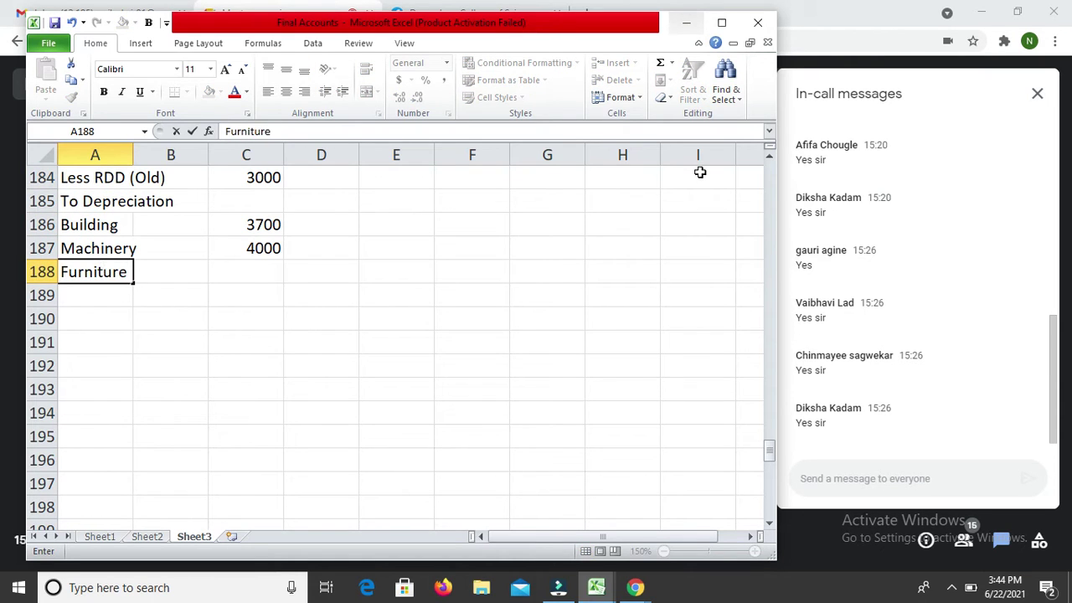
pyautogui.press('Return')
pyautogui.press('Up')
pyautogui.press('Right')
pyautogui.press('Right')
pyautogui.write('3000')
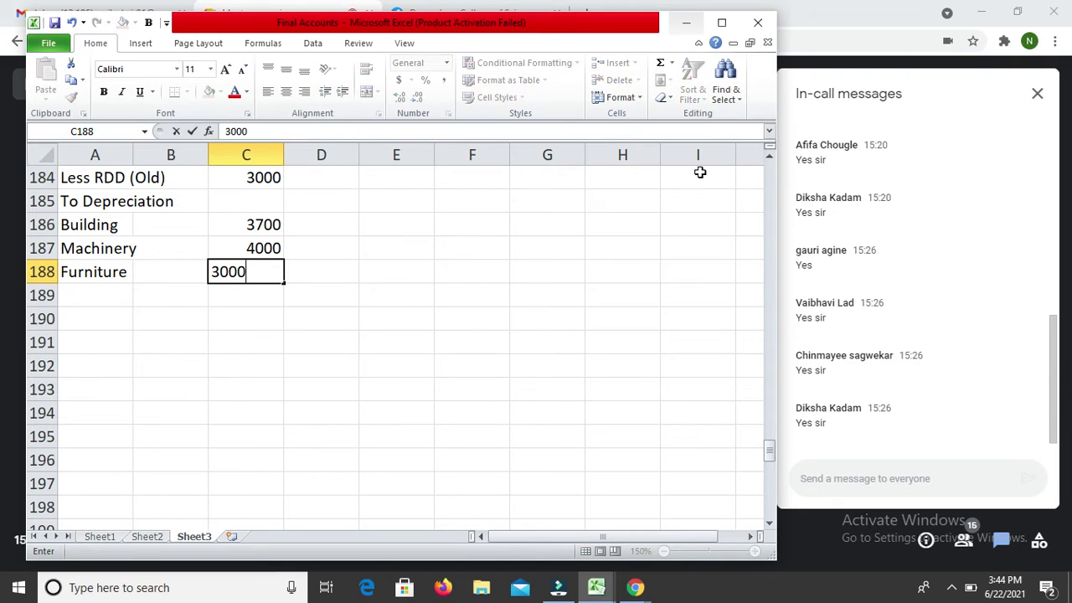
pyautogui.press('Return')
# Step: Total the three depreciation amounts in D188 with =SUM(C186:C188), giving 10700
pyautogui.press('Up')
pyautogui.press('Right')
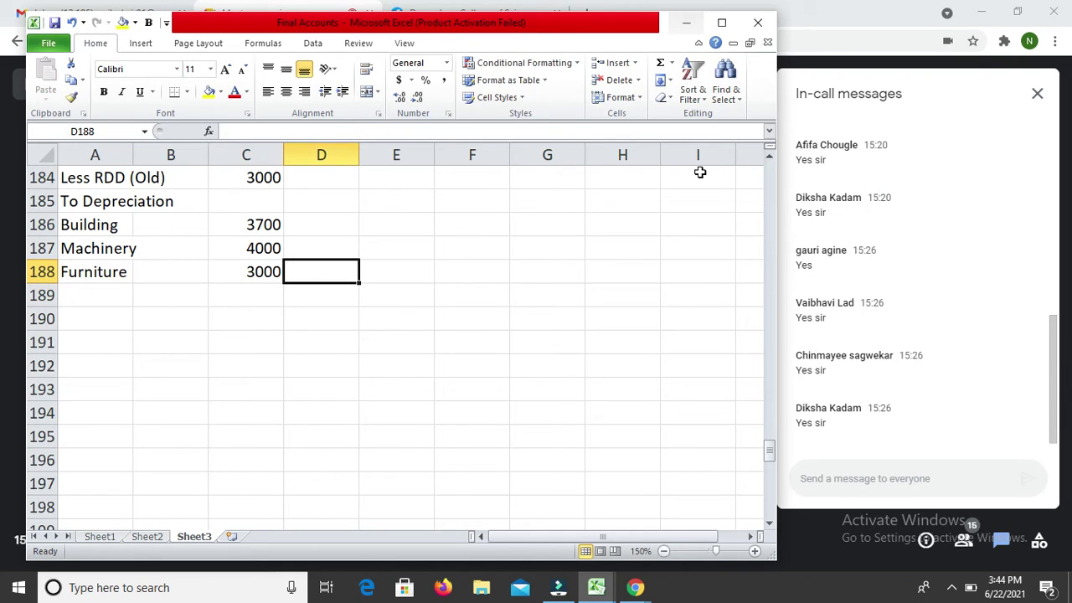
pyautogui.write('=sum')
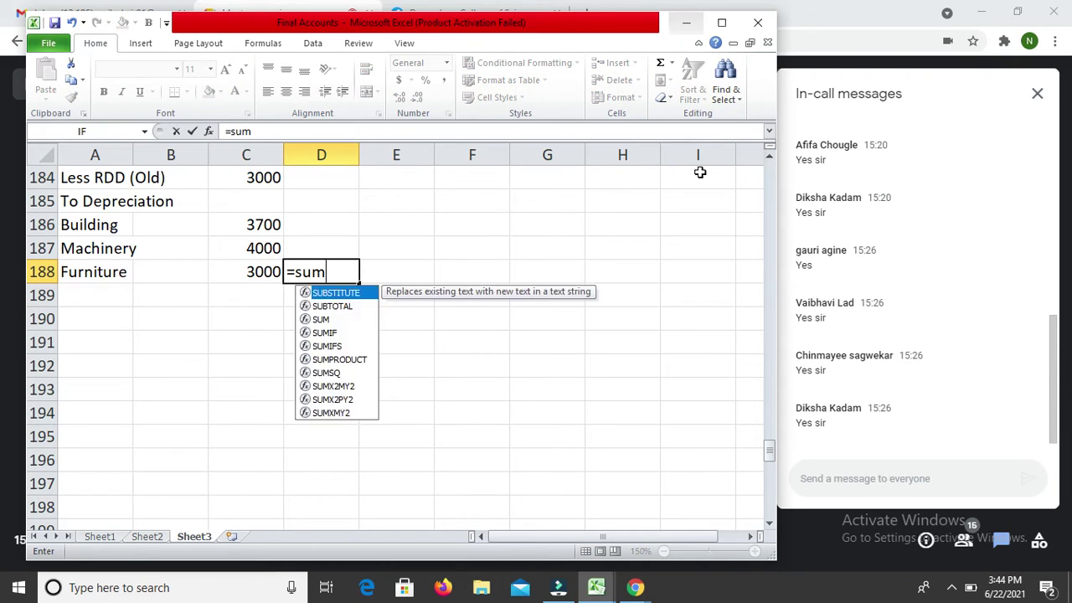
pyautogui.write('(')
pyautogui.press('Left')
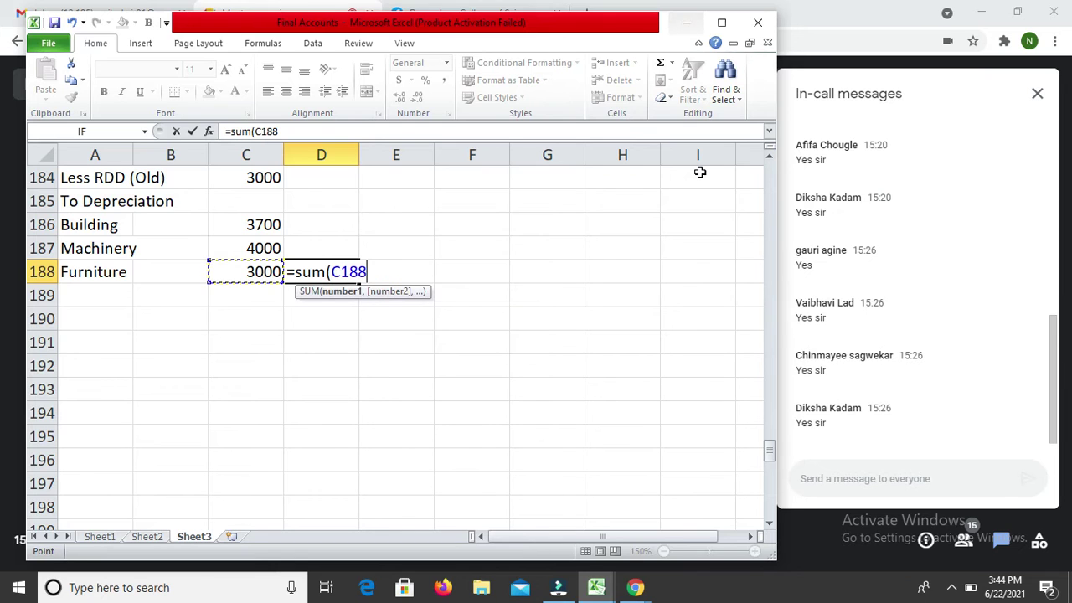
pyautogui.hotkey('shift', 'Up')
pyautogui.hotkey('shift', 'Up')
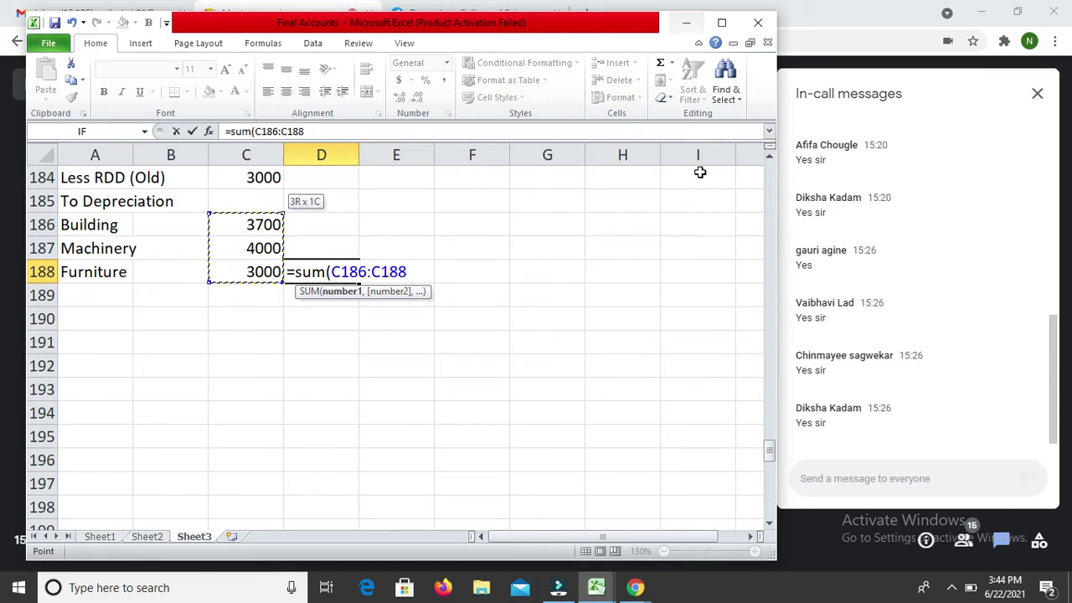
pyautogui.write(')')
pyautogui.press('Return')
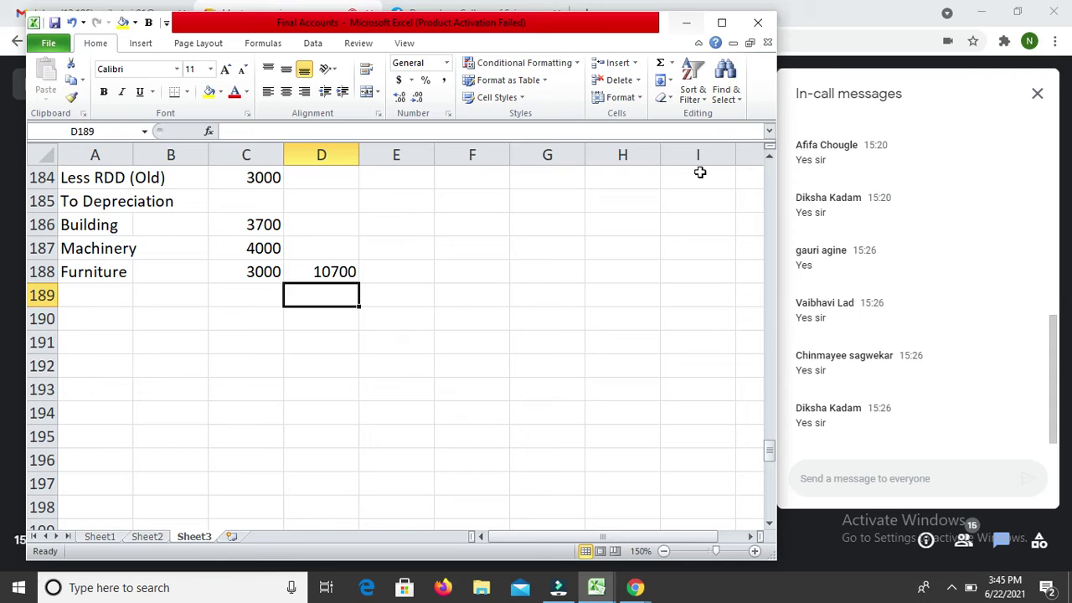
# Step: Add a 'Less Bad Debts' line of 2000 under Debtors in the Balance Sheet
pyautogui.press('Down')
pyautogui.press('Down')
pyautogui.press('Down')
pyautogui.press('Down')
pyautogui.press('Down')
pyautogui.press('Down')
pyautogui.press('Down')
pyautogui.press('Down')
pyautogui.press('Down')
pyautogui.press('Down')
pyautogui.press('Down')
pyautogui.press('Down')
pyautogui.press('Down')
pyautogui.press('Down')
pyautogui.press('Down')
pyautogui.press('Down')
pyautogui.press('Down')
pyautogui.press('Down')
pyautogui.press('Down')
pyautogui.press('Down')
pyautogui.press('Down')
pyautogui.press('Down')
pyautogui.press('Down')
pyautogui.press('Down')
pyautogui.press('Down')
pyautogui.press('Down')
pyautogui.press('Down')
pyautogui.press('Down')
pyautogui.press('Down')
pyautogui.press('Down')
pyautogui.press('Down')
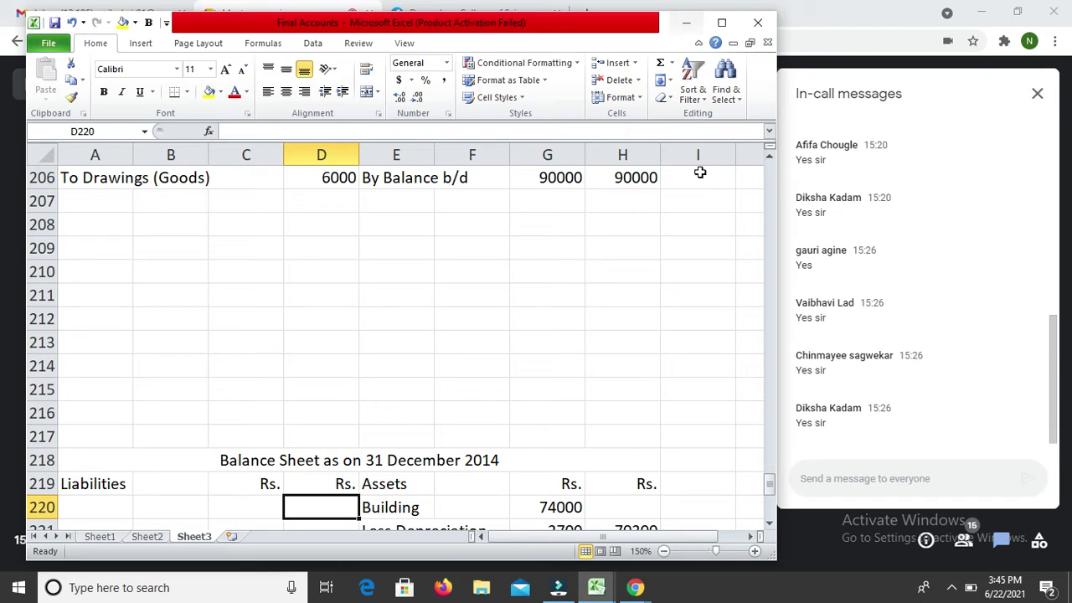
pyautogui.press('Down')
pyautogui.press('Down')
pyautogui.press('Down')
pyautogui.press('Down')
pyautogui.press('Down')
pyautogui.press('Down')
pyautogui.press('Down')
pyautogui.press('Down')
pyautogui.press('Down')
pyautogui.press('Down')
pyautogui.press('Down')
pyautogui.press('Up')
pyautogui.press('Up')
pyautogui.press('Up')
pyautogui.press('Right')
pyautogui.press('Down')
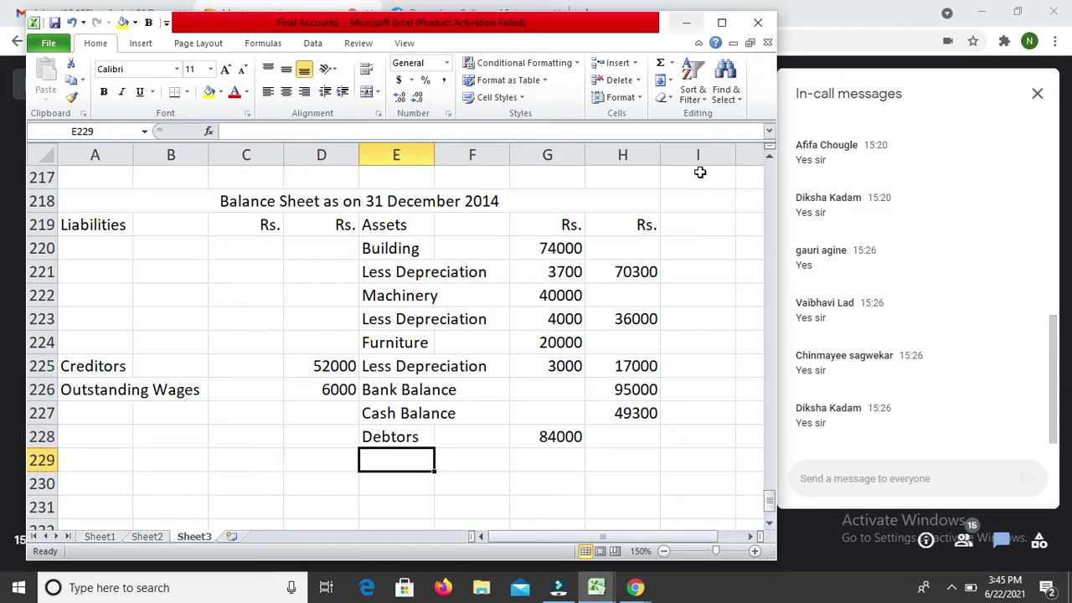
pyautogui.write('Less ')
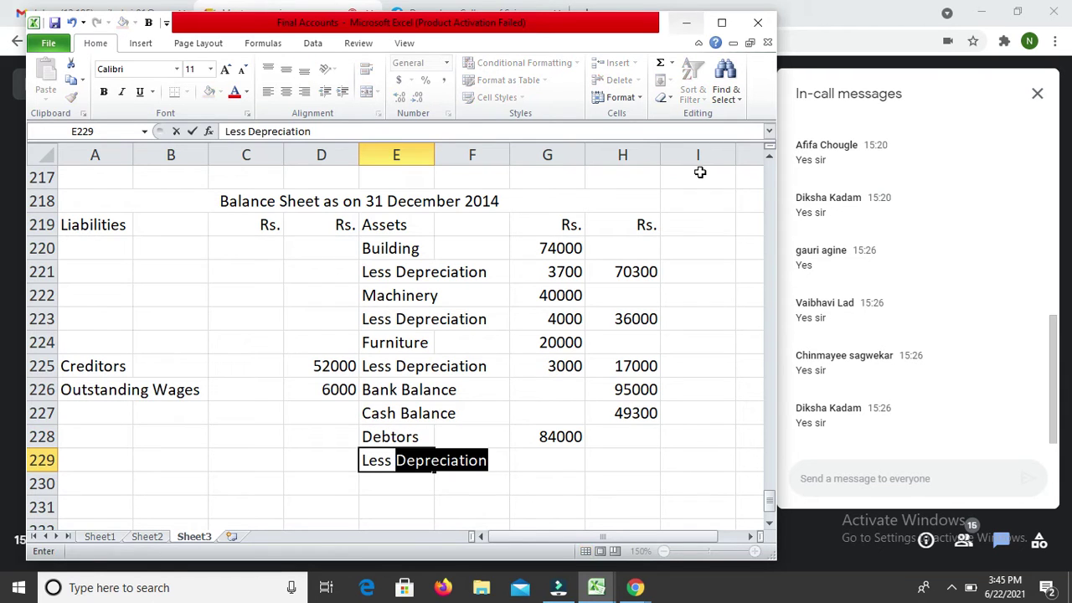
pyautogui.write('Bad')
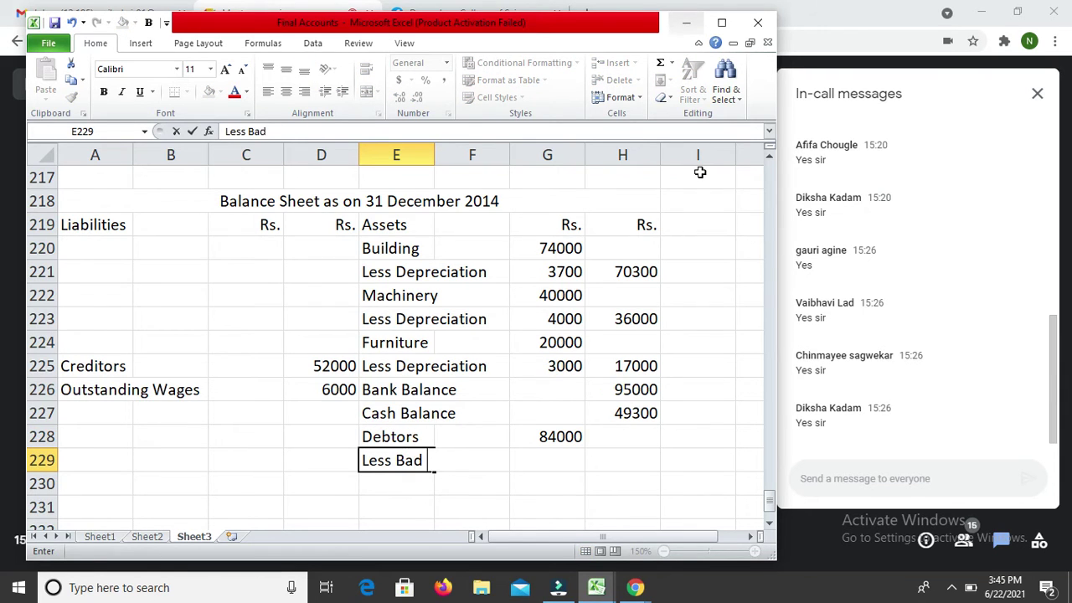
pyautogui.write(' Debts')
pyautogui.press('Return')
pyautogui.press('Up')
pyautogui.press('Right')
pyautogui.press('Right')
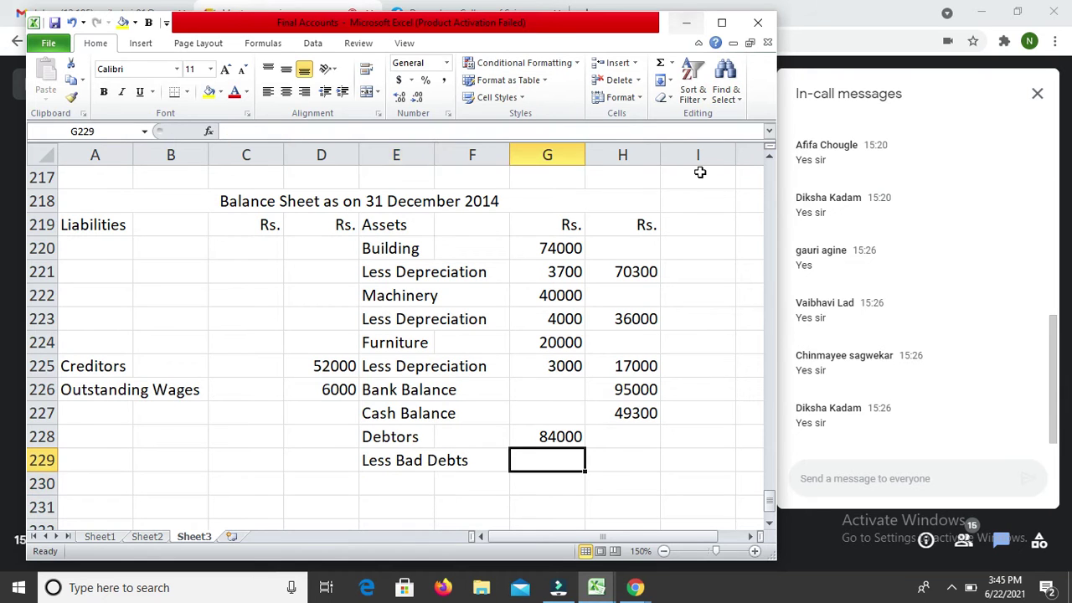
pyautogui.write('3000')
pyautogui.press('Return')
pyautogui.press('Up')
pyautogui.write('2000')
pyautogui.press('Return')
# Step: Subtract the bad debts from Debtors with =G228-G229, giving 82000
pyautogui.write('=')
pyautogui.press('Up')
pyautogui.press('Up')
pyautogui.write('-')
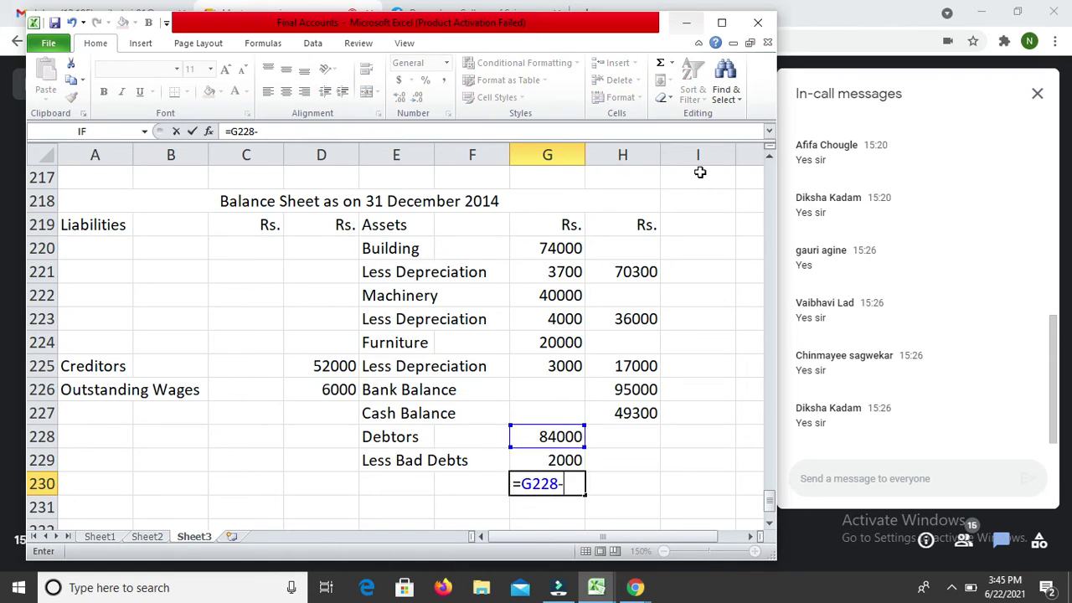
pyautogui.press('Up')
pyautogui.press('Return')
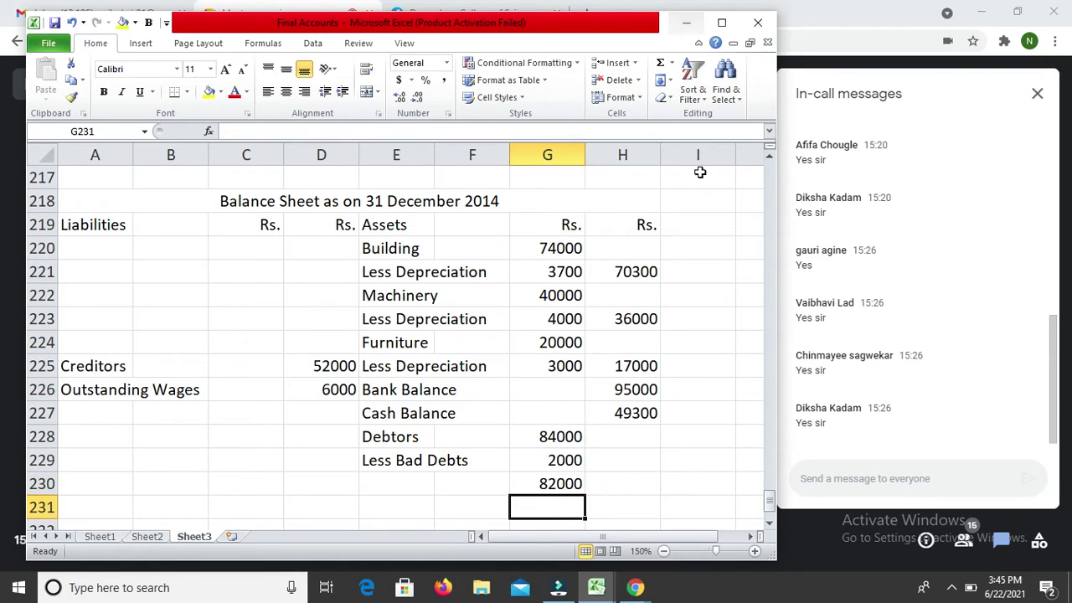
# Step: Add a 'Less RDD' line of 5000 below it
pyautogui.press('Left')
pyautogui.press('Left')
pyautogui.write('L')
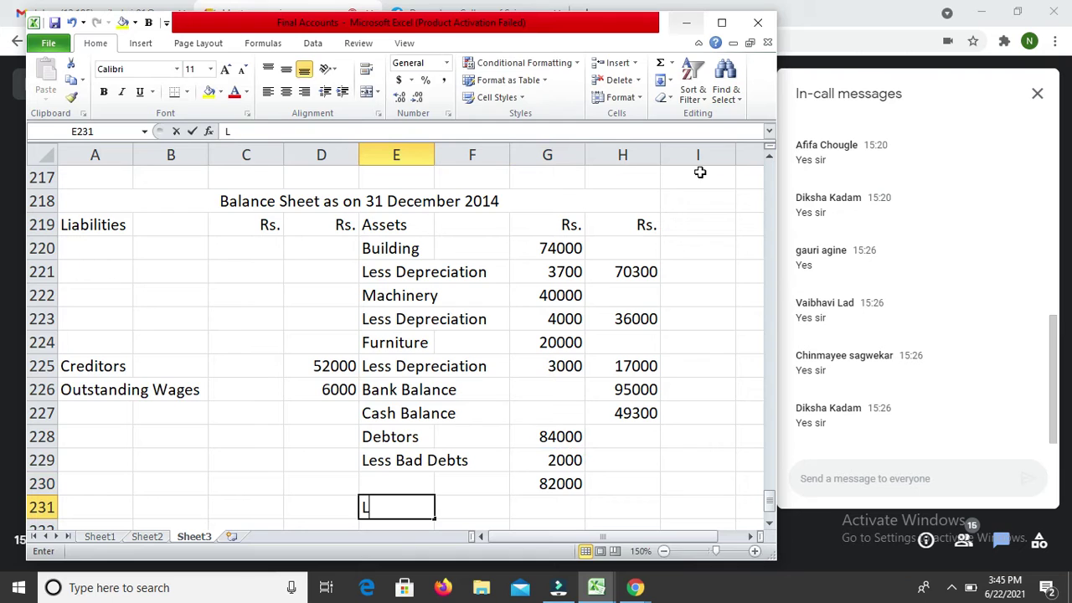
pyautogui.write('ess RDD')
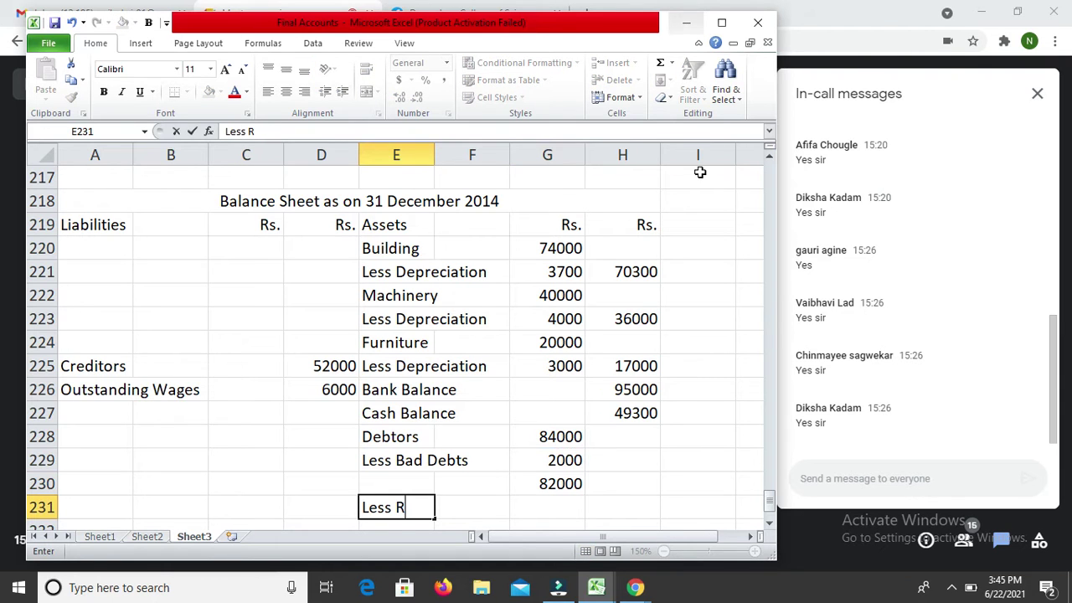
pyautogui.press('Return')
pyautogui.press('Up')
pyautogui.press('Right')
pyautogui.press('Right')
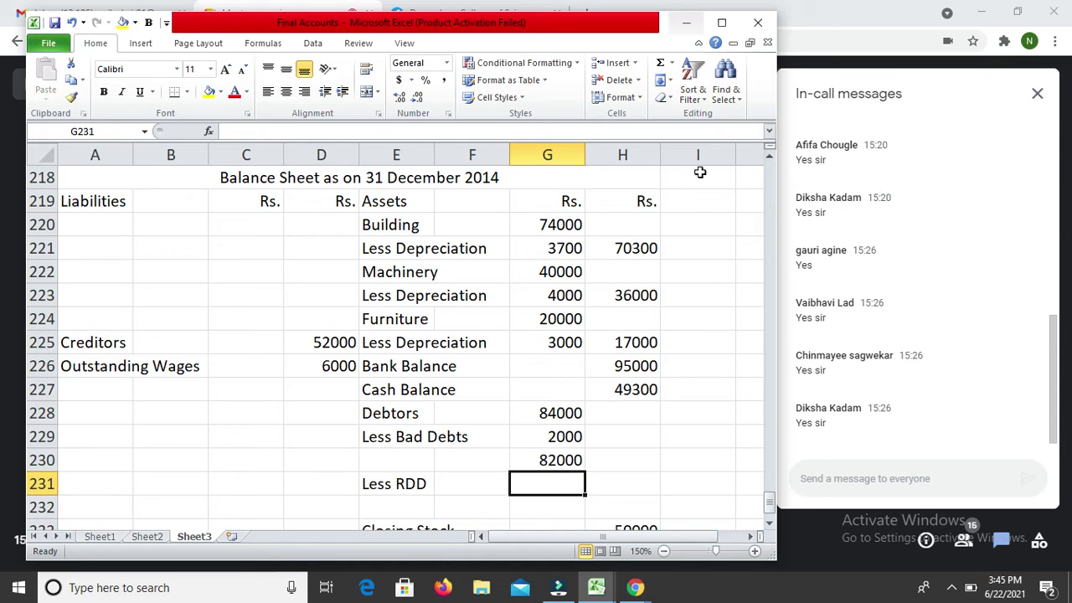
pyautogui.write('5000')
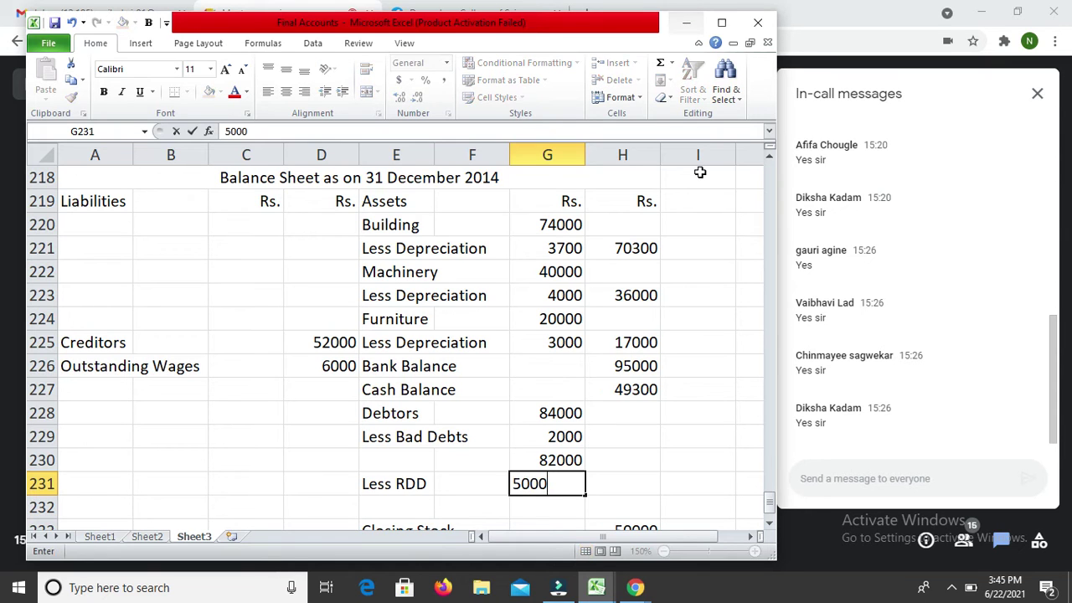
pyautogui.press('Return')
# Step: Compute net Debtors in H231 by subtracting the RDD from 82000, giving 77000
pyautogui.press('Up')
pyautogui.press('Right')
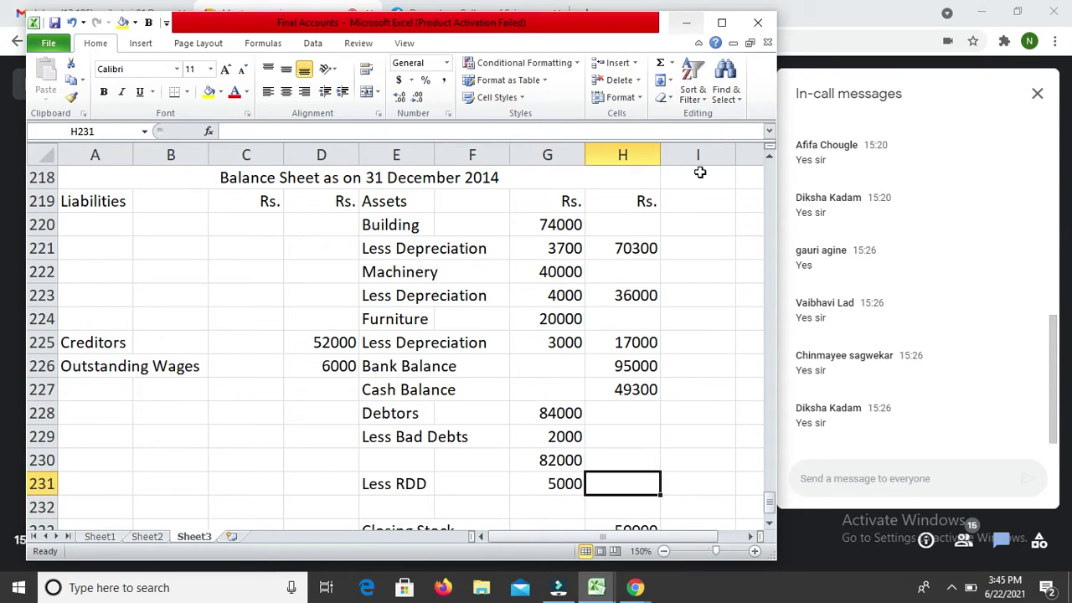
pyautogui.write('=')
pyautogui.press('Up')
pyautogui.press('Left')
pyautogui.write('-')
pyautogui.press('Left')
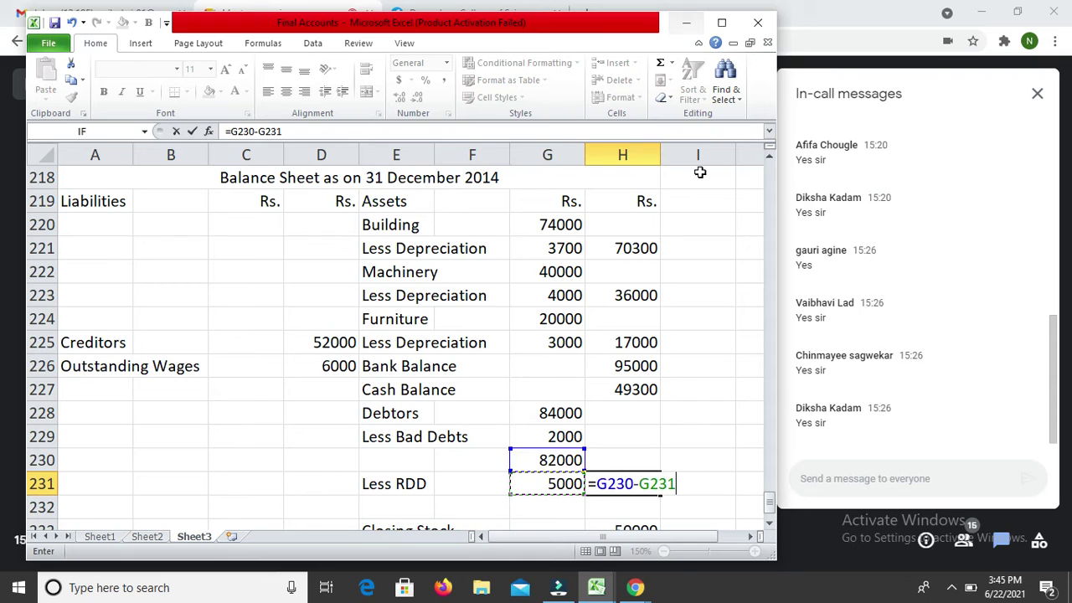
pyautogui.press('Return')
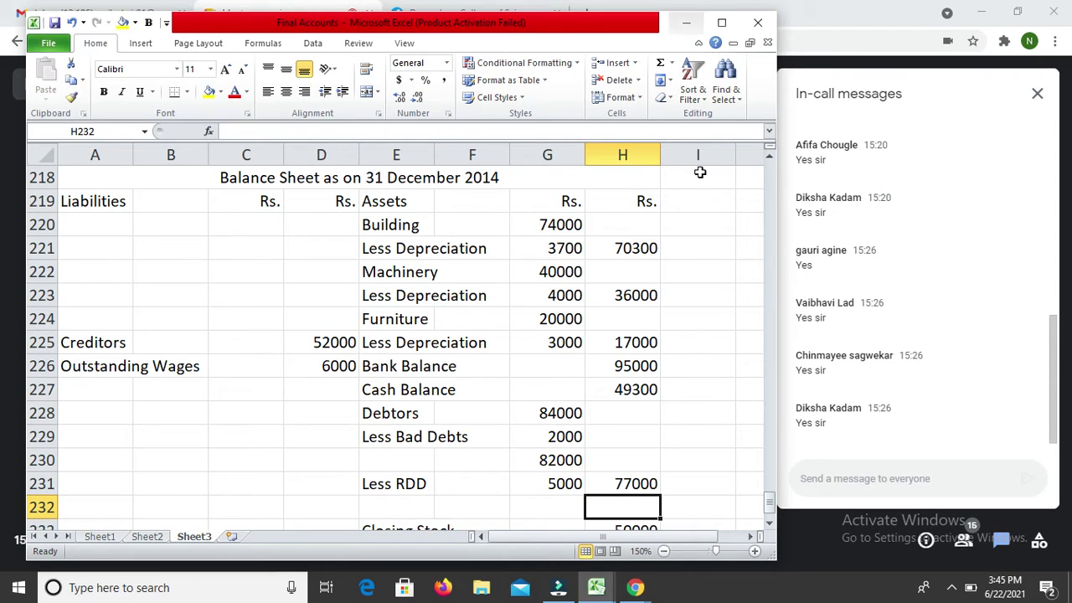
pyautogui.press('Up')
pyautogui.press('Up')
pyautogui.press('Up')
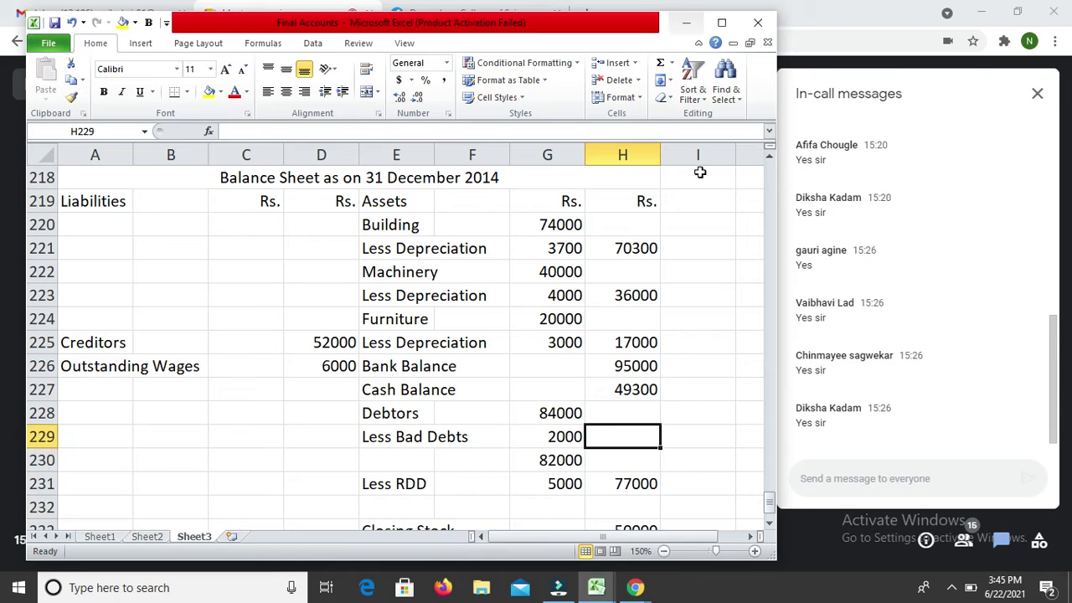
pyautogui.press('Up')
pyautogui.press('Up')
pyautogui.press('Up')
pyautogui.press('Up')
pyautogui.press('Up')
pyautogui.press('Up')
pyautogui.press('Up')
pyautogui.press('Up')
pyautogui.press('Up')
pyautogui.press('Up')
pyautogui.press('Up')
pyautogui.press('Up')
pyautogui.press('Up')
pyautogui.press('Up')
pyautogui.press('Up')
pyautogui.press('Up')
pyautogui.press('Up')
pyautogui.press('Up')
pyautogui.press('Up')
pyautogui.press('Up')
pyautogui.press('Up')
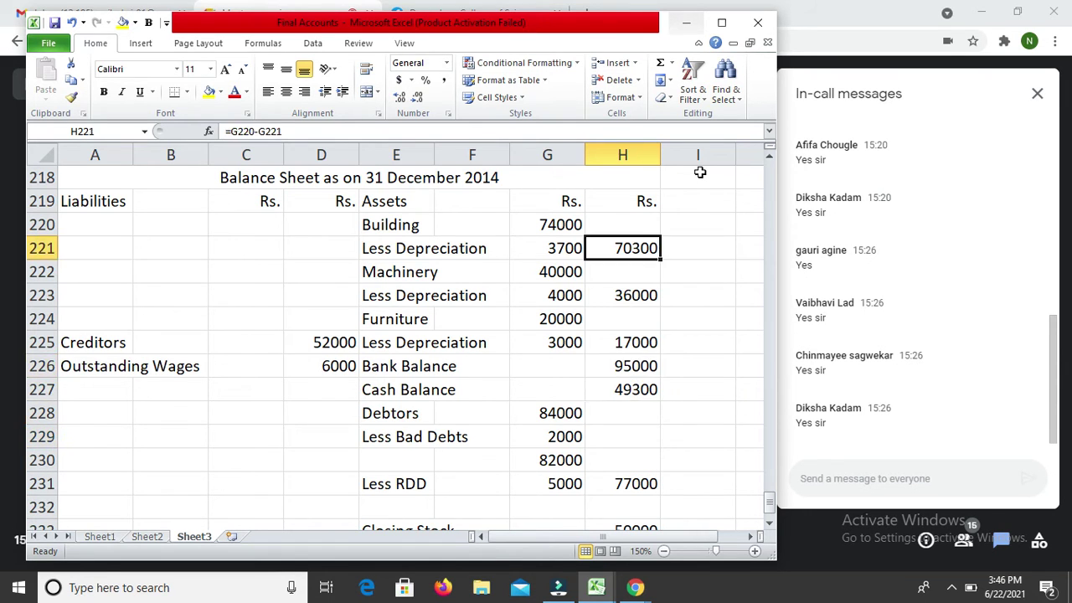
pyautogui.press('Up')
pyautogui.press('Up')
pyautogui.press('Up')
pyautogui.press('Up')
pyautogui.press('Up')
pyautogui.press('Up')
pyautogui.press('Up')
pyautogui.press('Up')
pyautogui.press('Up')
pyautogui.press('Up')
pyautogui.press('Up')
pyautogui.press('Up')
pyautogui.press('Up')
pyautogui.press('Up')
pyautogui.press('Up')
pyautogui.press('Up')
pyautogui.press('Up')
pyautogui.press('Up')
pyautogui.press('Up')
pyautogui.press('Up')
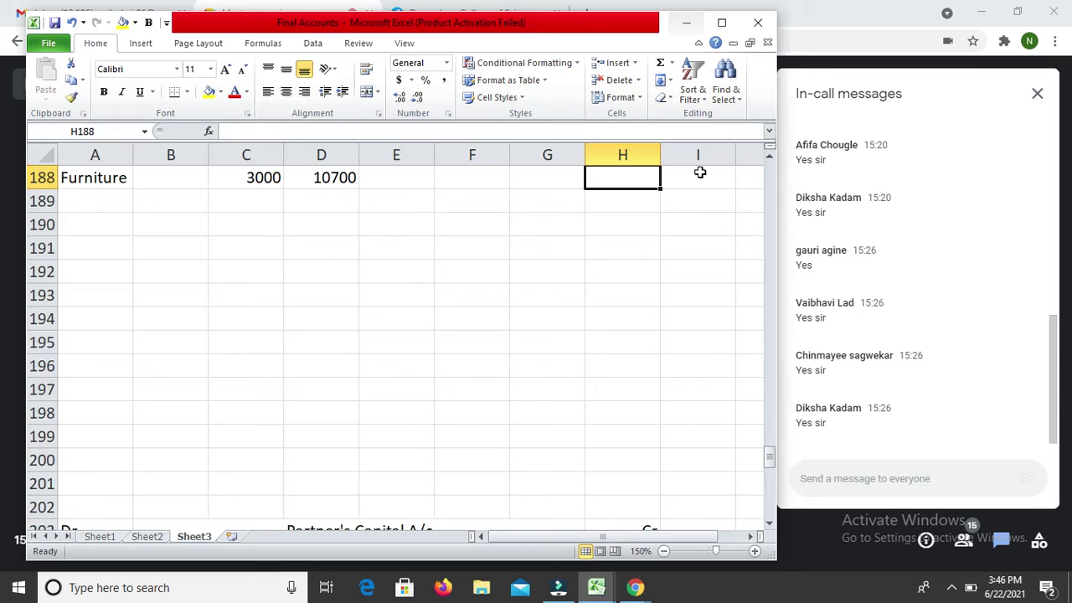
pyautogui.press('Down')
# Step: Enter '-' in C179 and bad debts of 2000 in C180 and C181
pyautogui.press('Left')
pyautogui.press('Left')
pyautogui.press('Left')
pyautogui.press('Left')
pyautogui.press('Left')
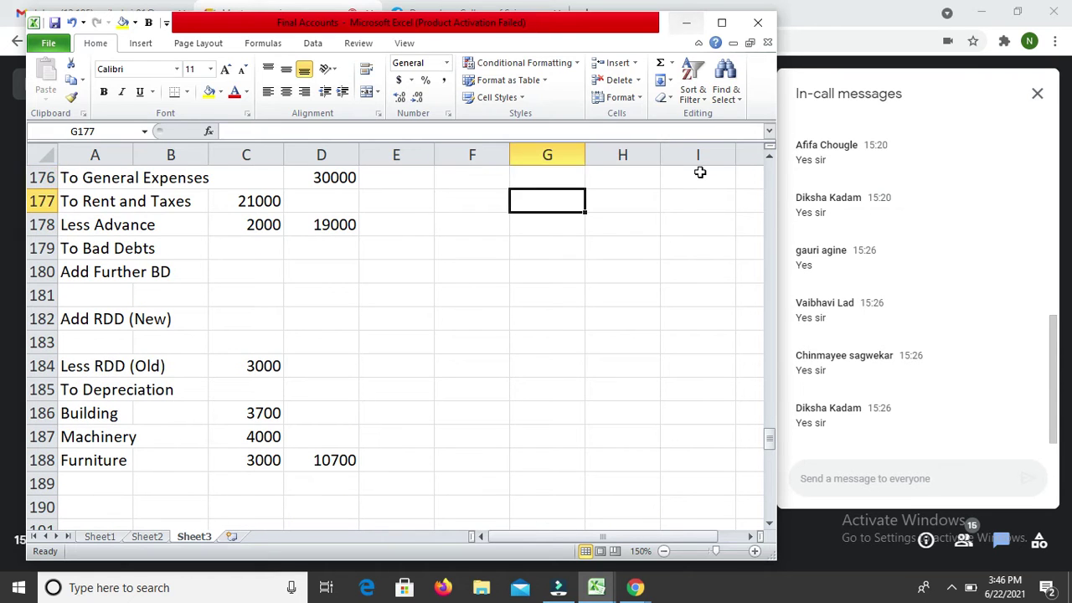
pyautogui.press('Down')
pyautogui.press('Down')
pyautogui.write('-')
pyautogui.press('Down')
pyautogui.press('Down')
pyautogui.press('Down')
pyautogui.press('Down')
pyautogui.press('Down')
pyautogui.press('Down')
pyautogui.press('Down')
pyautogui.press('Down')
pyautogui.press('Down')
pyautogui.press('Down')
pyautogui.press('Down')
pyautogui.press('Down')
pyautogui.press('Down')
pyautogui.press('Down')
pyautogui.press('Down')
pyautogui.press('Down')
pyautogui.press('Down')
pyautogui.press('Down')
pyautogui.press('Down')
pyautogui.press('Down')
pyautogui.press('Down')
pyautogui.press('Down')
pyautogui.press('Down')
pyautogui.press('Down')
pyautogui.press('Down')
pyautogui.press('Down')
pyautogui.press('Down')
pyautogui.press('Down')
pyautogui.press('Down')
pyautogui.press('Down')
pyautogui.press('Down')
pyautogui.press('Down')
pyautogui.press('Down')
pyautogui.press('Down')
pyautogui.press('Down')
pyautogui.press('Up')
pyautogui.press('Up')
pyautogui.press('Up')
pyautogui.press('Up')
pyautogui.press('Up')
pyautogui.press('Up')
pyautogui.press('Up')
pyautogui.press('Up')
pyautogui.press('Up')
pyautogui.press('Up')
pyautogui.press('Up')
pyautogui.press('Up')
pyautogui.press('Up')
pyautogui.press('Up')
pyautogui.press('Up')
pyautogui.press('Up')
pyautogui.press('Up')
pyautogui.press('Up')
pyautogui.press('Up')
pyautogui.press('Up')
pyautogui.press('Up')
pyautogui.press('Up')
pyautogui.press('Up')
pyautogui.press('Up')
pyautogui.press('Up')
pyautogui.press('Up')
pyautogui.press('Up')
pyautogui.press('Up')
pyautogui.press('Up')
pyautogui.press('Up')
pyautogui.press('Up')
pyautogui.press('Up')
pyautogui.press('Up')
pyautogui.press('Up')
pyautogui.press('Up')
pyautogui.press('Up')
pyautogui.press('Up')
pyautogui.press('Up')
pyautogui.press('Up')
pyautogui.press('Up')
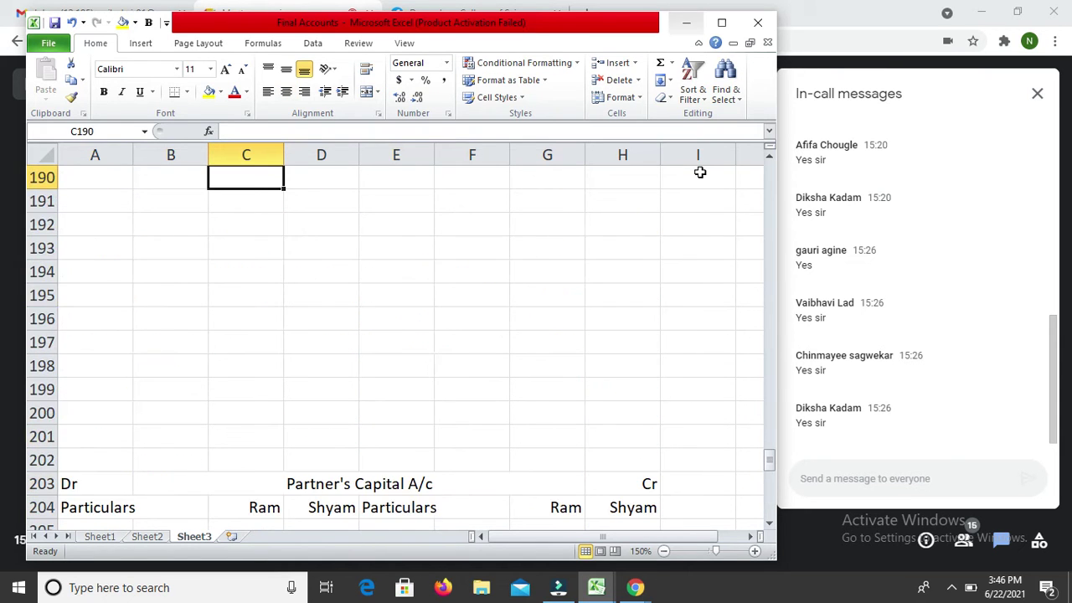
pyautogui.press('Down')
pyautogui.press('Down')
pyautogui.press('Down')
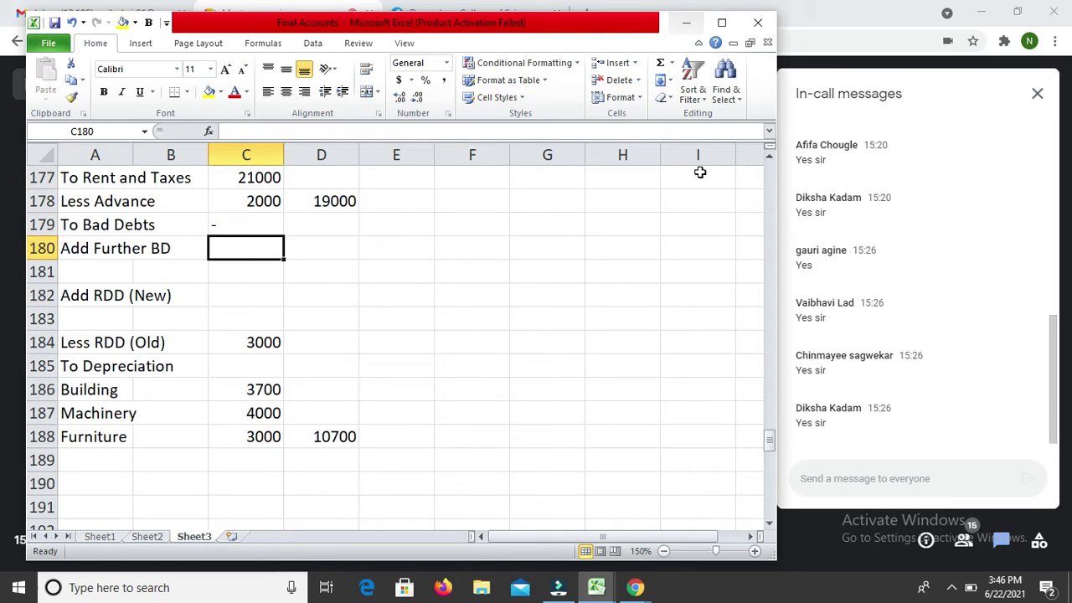
pyautogui.write('2000')
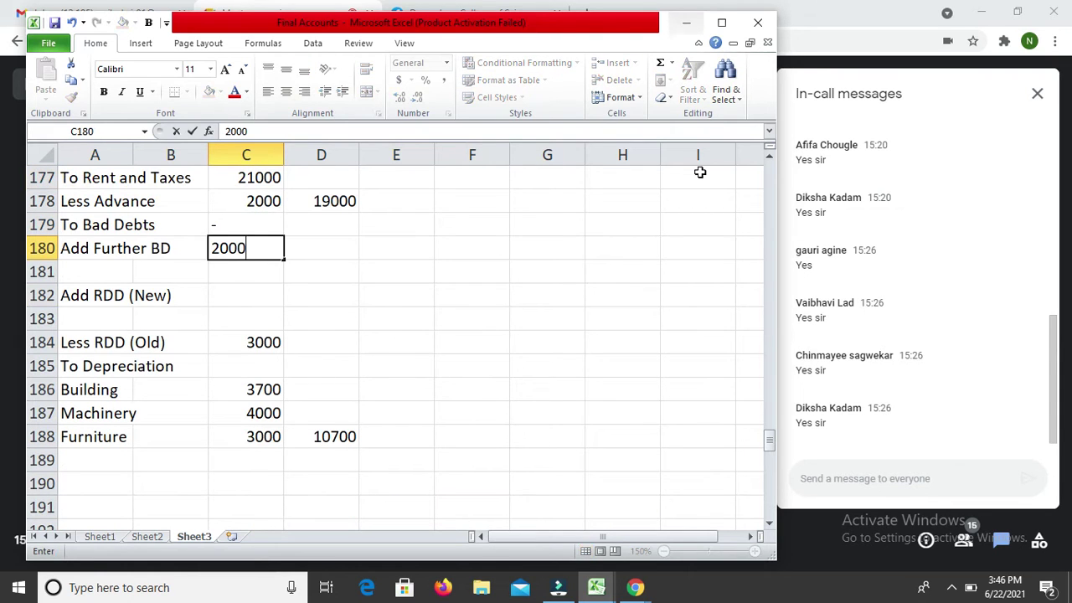
pyautogui.press('Return')
pyautogui.write('2000')
pyautogui.press('Return')
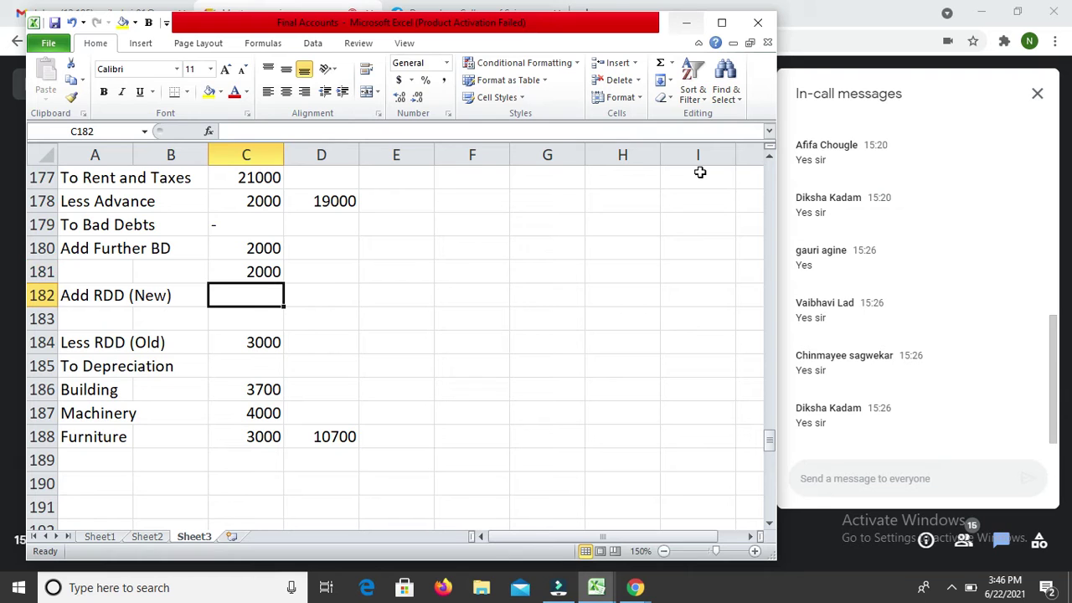
# Step: Enter new RDD 5000, subtotal 7000, and the net 4000 charge in D184
pyautogui.write('5000')
pyautogui.press('Return')
pyautogui.write('7000')
pyautogui.press('Return')
pyautogui.press('Right')
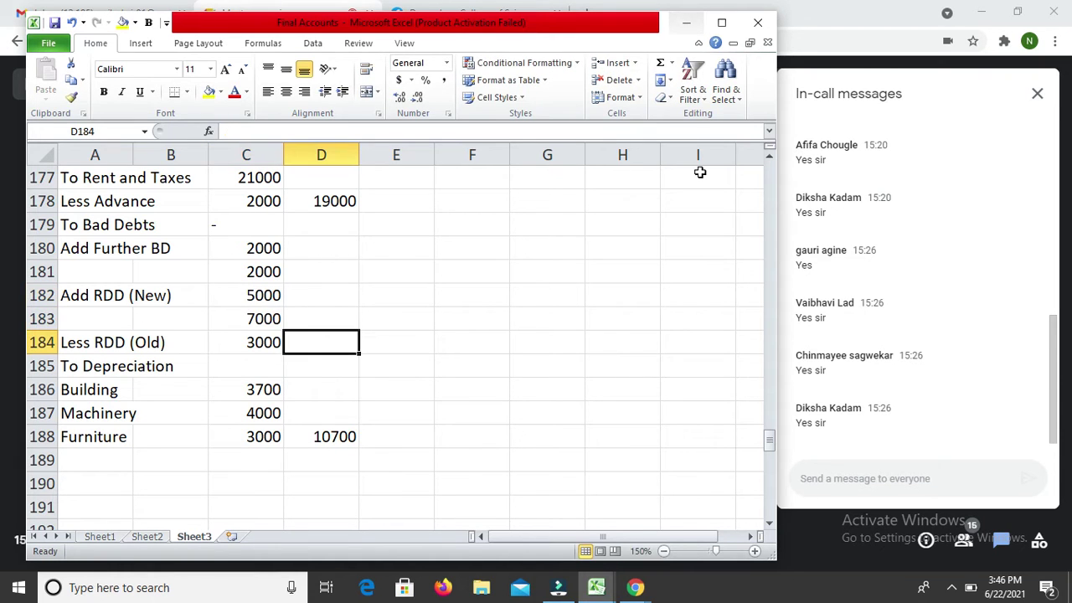
pyautogui.write('4000')
pyautogui.press('Return')
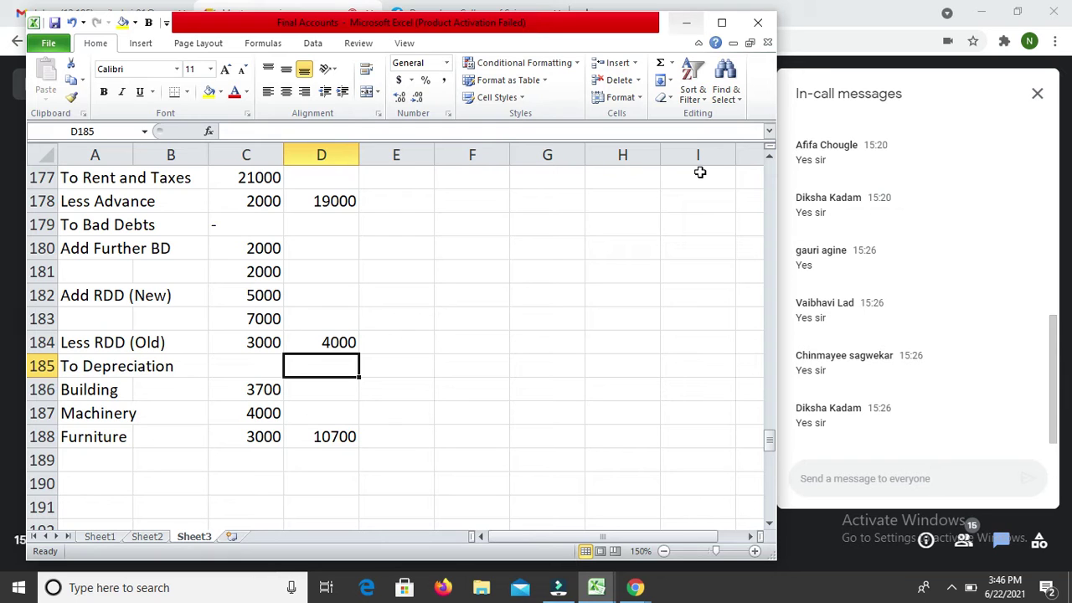
pyautogui.press('Up')
pyautogui.press('Up')
pyautogui.press('Up')
pyautogui.press('Up')
pyautogui.press('Up')
pyautogui.press('Up')
pyautogui.press('Up')
pyautogui.press('Up')
pyautogui.press('Up')
pyautogui.press('Up')
pyautogui.press('Up')
pyautogui.press('Up')
pyautogui.press('Up')
pyautogui.press('Up')
pyautogui.press('Up')
pyautogui.press('Up')
pyautogui.press('Up')
pyautogui.press('Up')
pyautogui.press('Up')
pyautogui.press('Up')
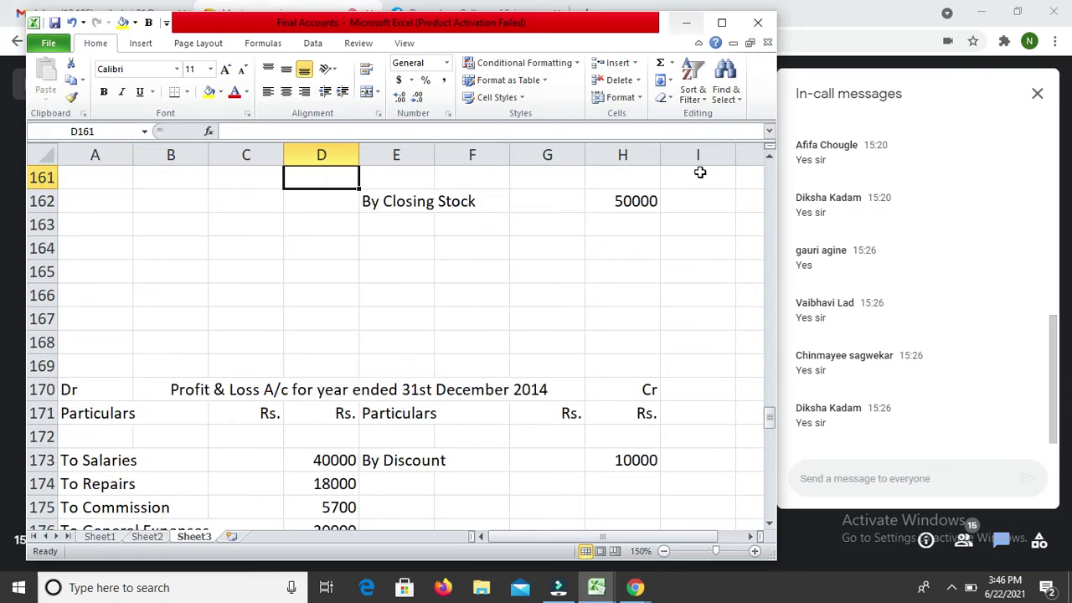
# Step: Type 'By Goods lost' in E158 of the Trading account
pyautogui.press('Up')
pyautogui.press('Up')
pyautogui.press('Up')
pyautogui.press('Up')
pyautogui.press('Up')
pyautogui.press('Up')
pyautogui.press('Up')
pyautogui.press('Up')
pyautogui.press('Up')
pyautogui.press('Down')
pyautogui.press('Down')
pyautogui.press('Down')
pyautogui.press('Down')
pyautogui.press('Down')
pyautogui.press('Down')
pyautogui.press('Right')
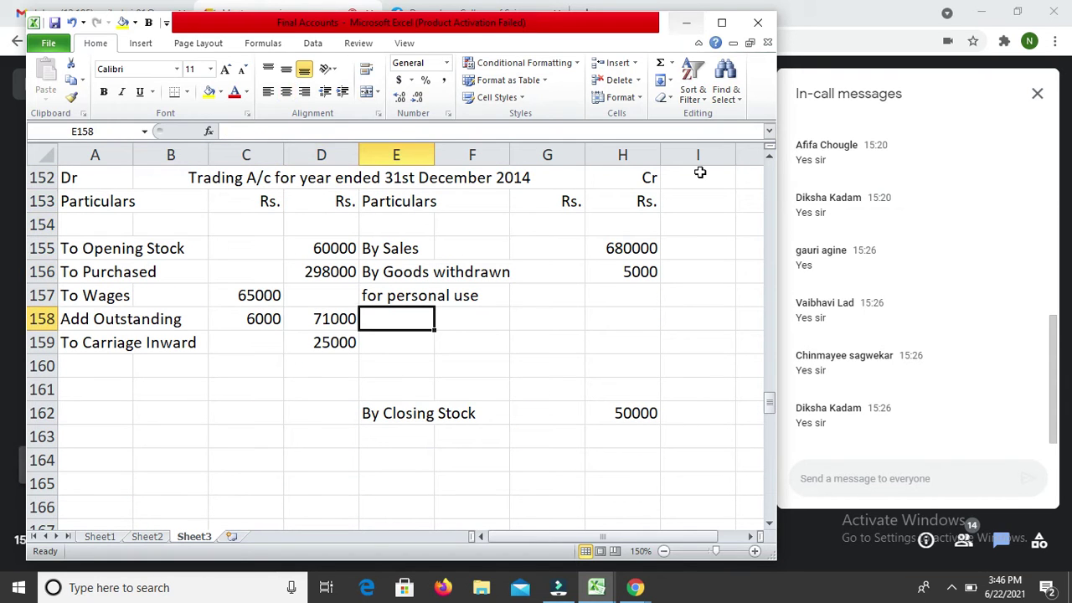
pyautogui.write('By')
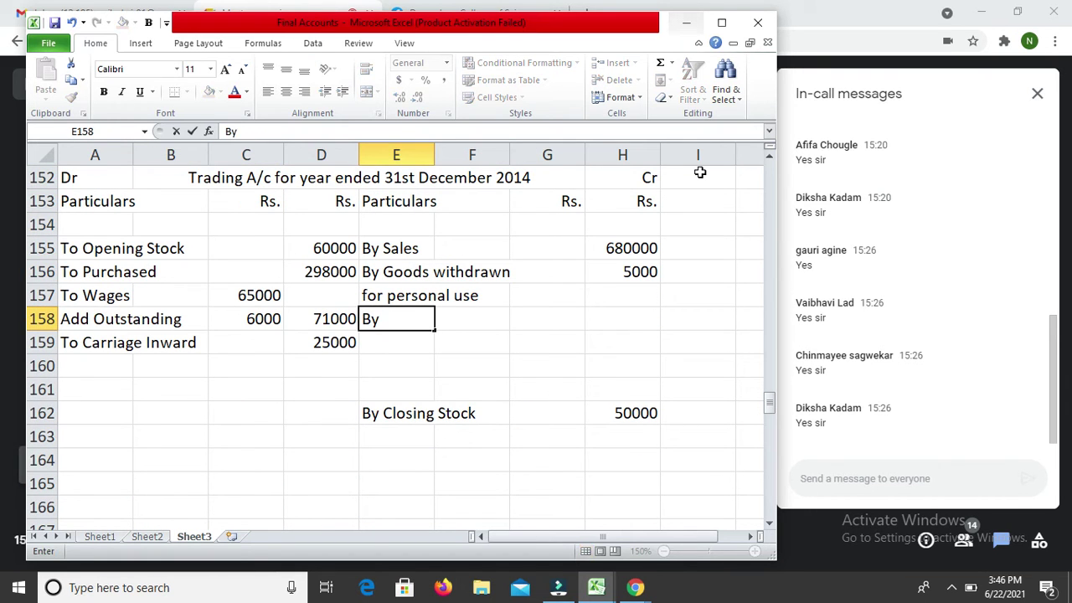
pyautogui.write(' God')
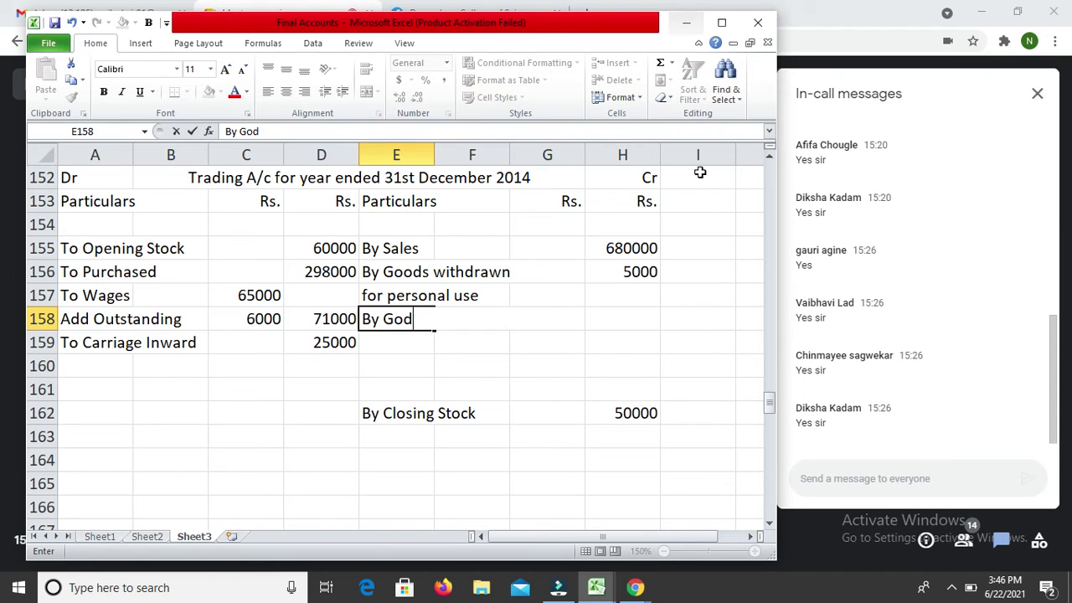
pyautogui.press('BackSpace')
pyautogui.write('ods')
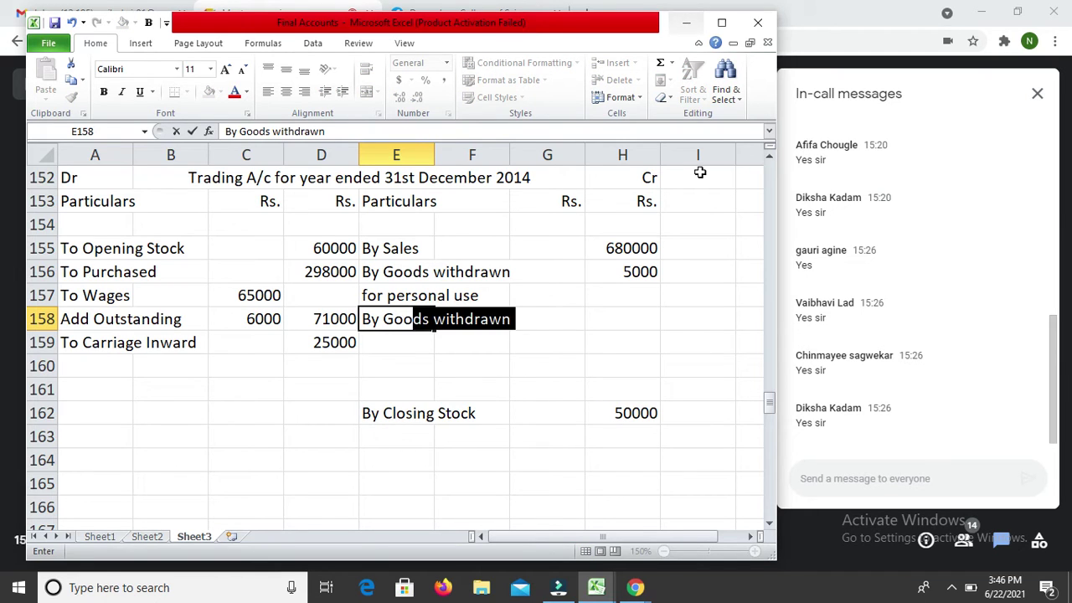
pyautogui.write(' l')
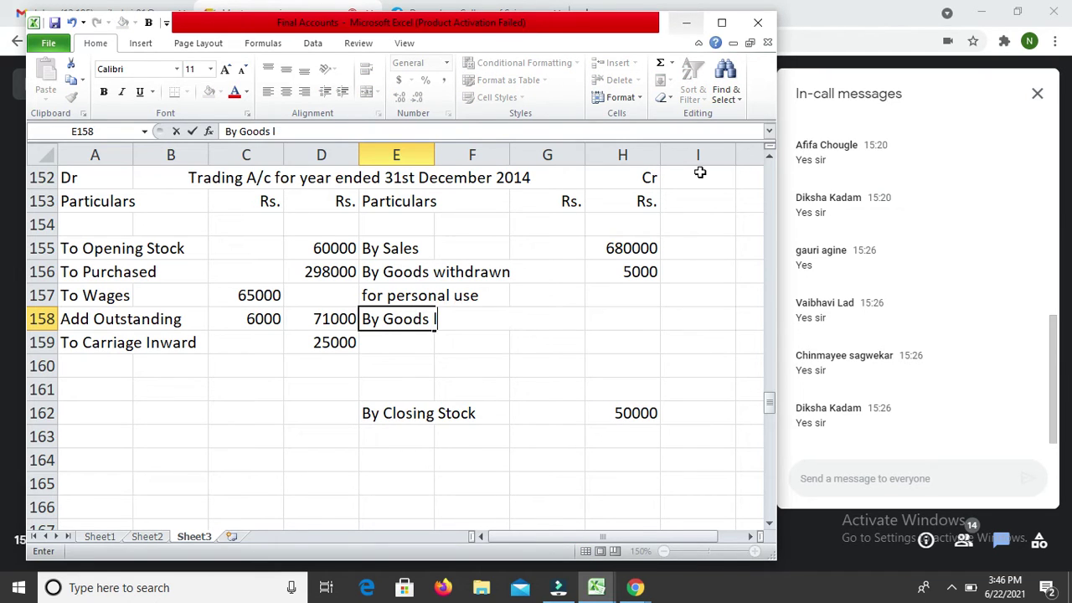
pyautogui.write('ost')
# Step: Edit the E158 label to read 'By Goods stolen'
pyautogui.moveTo(699, 171); pyautogui.dragTo(231, 503)
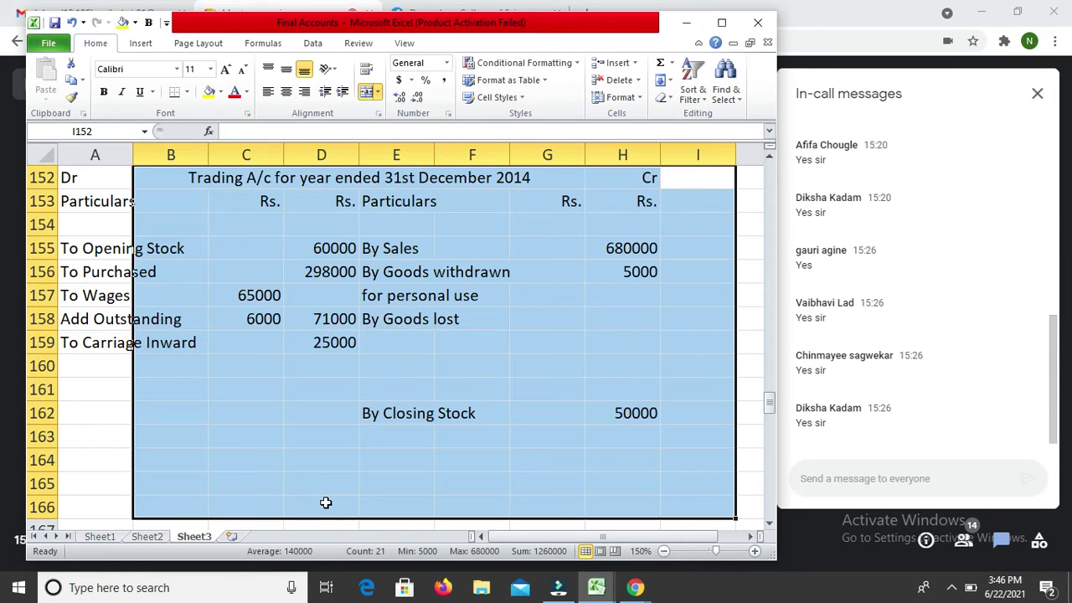
pyautogui.click(402, 326)
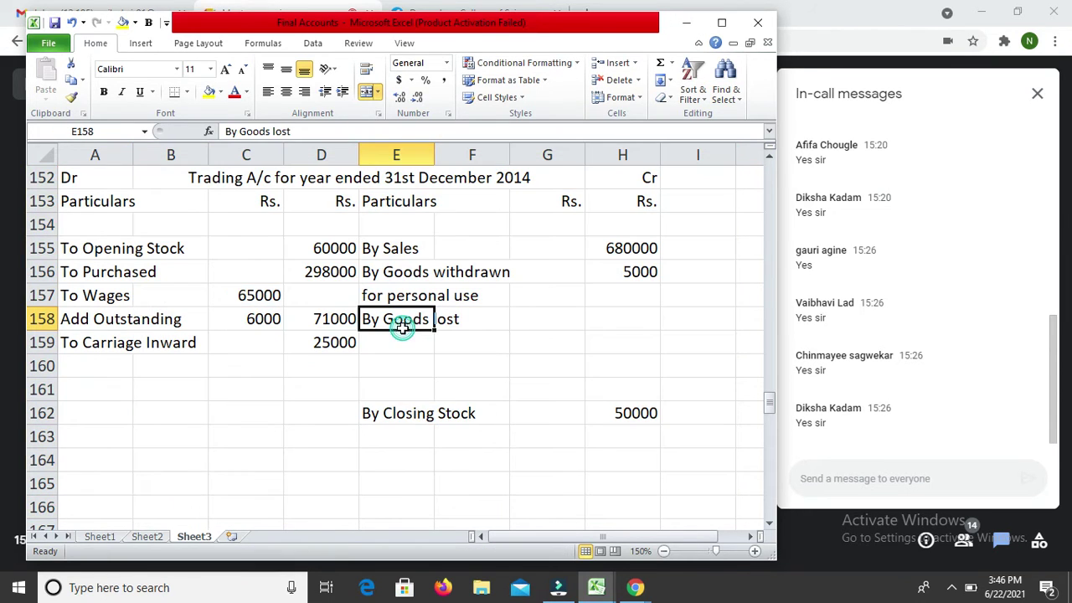
pyautogui.press('F2')
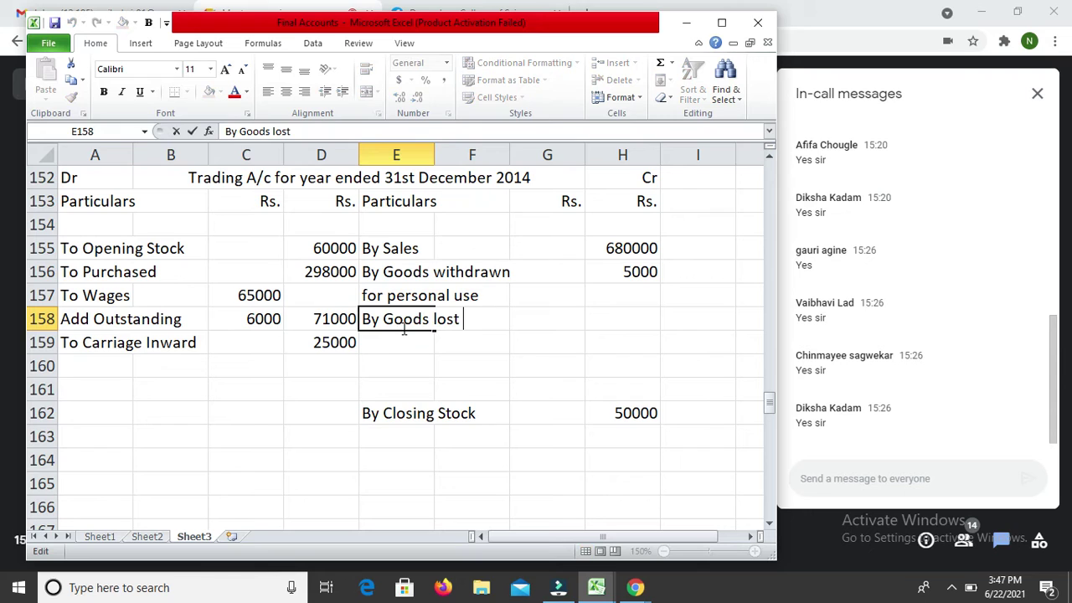
pyautogui.press('BackSpace')
pyautogui.press('BackSpace')
pyautogui.press('BackSpace')
pyautogui.press('BackSpace')
pyautogui.press('BackSpace')
pyautogui.write('stolen')
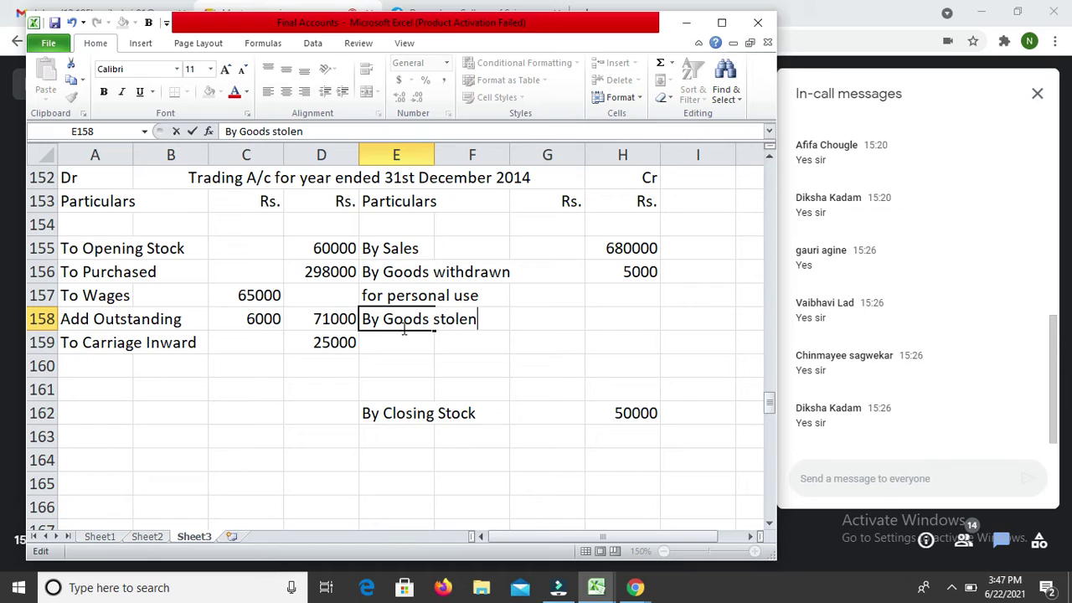
# Step: Enter 2500 against By Goods stolen in H158
pyautogui.press('Return')
pyautogui.press('Up')
pyautogui.press('Right')
# Step: Enter 2500 in D189, the row below the depreciation entries
pyautogui.press('Right')
pyautogui.press('Right')
pyautogui.write('2500')
pyautogui.press('Return')
pyautogui.press('Down')
pyautogui.press('Down')
pyautogui.press('Down')
pyautogui.press('Down')
pyautogui.press('Down')
pyautogui.press('Down')
pyautogui.press('Down')
pyautogui.press('Down')
pyautogui.press('Down')
pyautogui.press('Down')
pyautogui.press('Down')
pyautogui.press('Down')
pyautogui.press('Down')
pyautogui.press('Down')
pyautogui.press('Down')
pyautogui.press('Down')
pyautogui.press('Down')
pyautogui.press('Down')
pyautogui.press('Down')
pyautogui.press('Down')
pyautogui.press('Left')
pyautogui.press('Left')
pyautogui.press('Left')
pyautogui.press('Left')
pyautogui.press('Left')
pyautogui.press('Up')
pyautogui.press('Up')
pyautogui.press('Right')
pyautogui.press('Up')
pyautogui.press('Right')
pyautogui.press('Left')
pyautogui.write('2500')
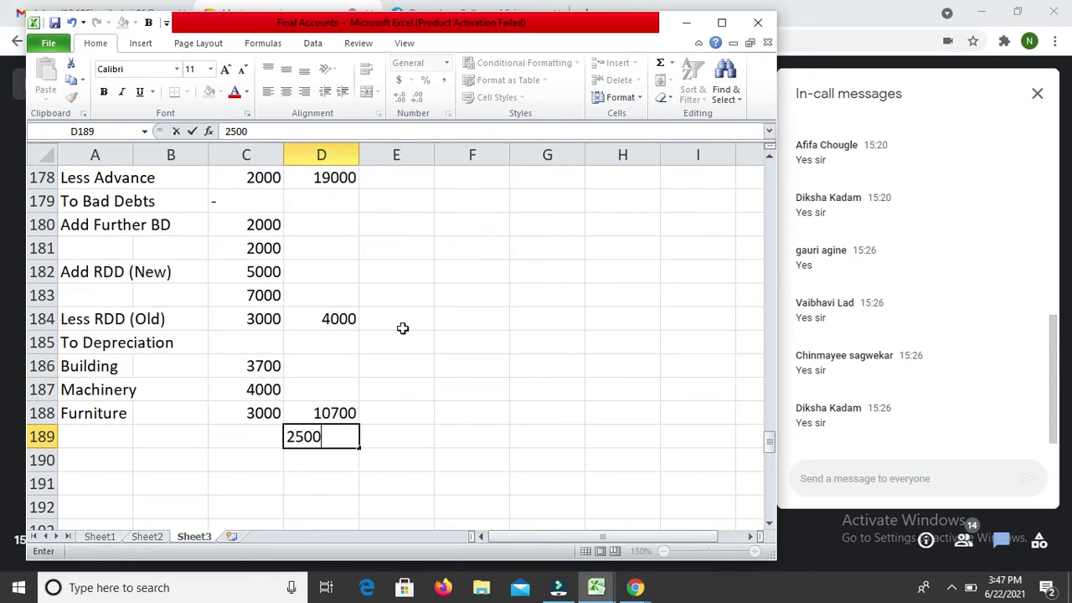
pyautogui.press('Return')
# Step: Label row 189 'To Loss by Theft'
pyautogui.press('Up')
pyautogui.press('Left')
pyautogui.press('Left')
pyautogui.press('Left')
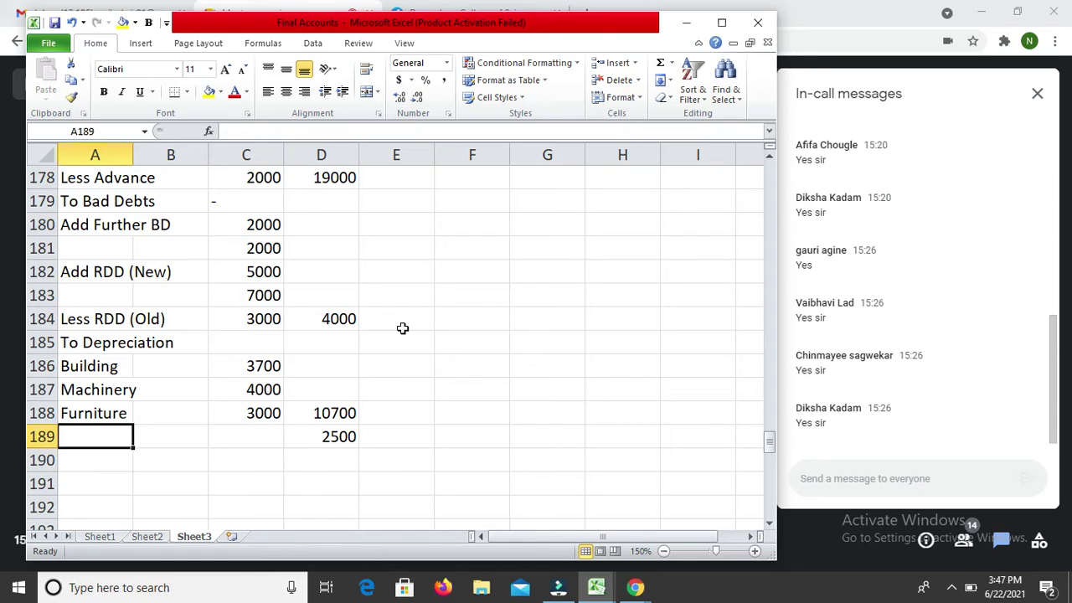
pyautogui.write('To L')
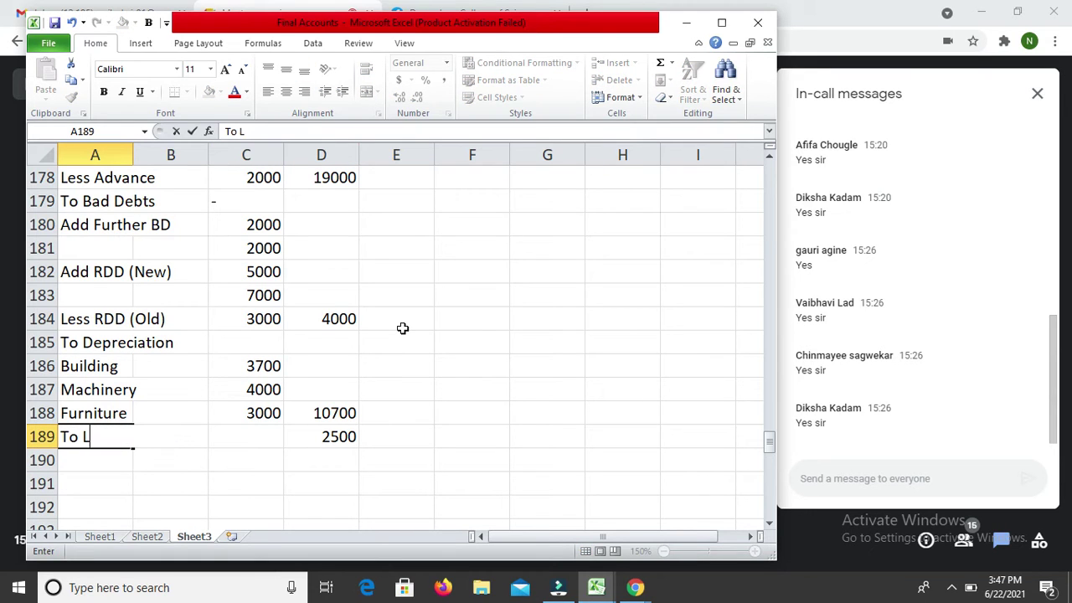
pyautogui.write('oss by Thefy')
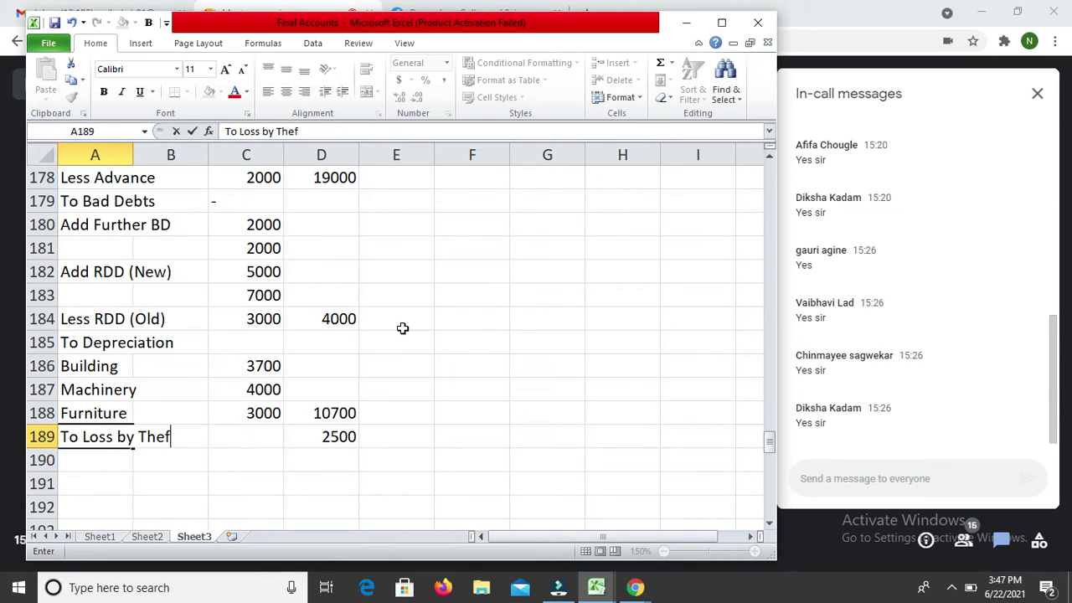
pyautogui.press('BackSpace')
pyautogui.write('t')
pyautogui.press('Return')
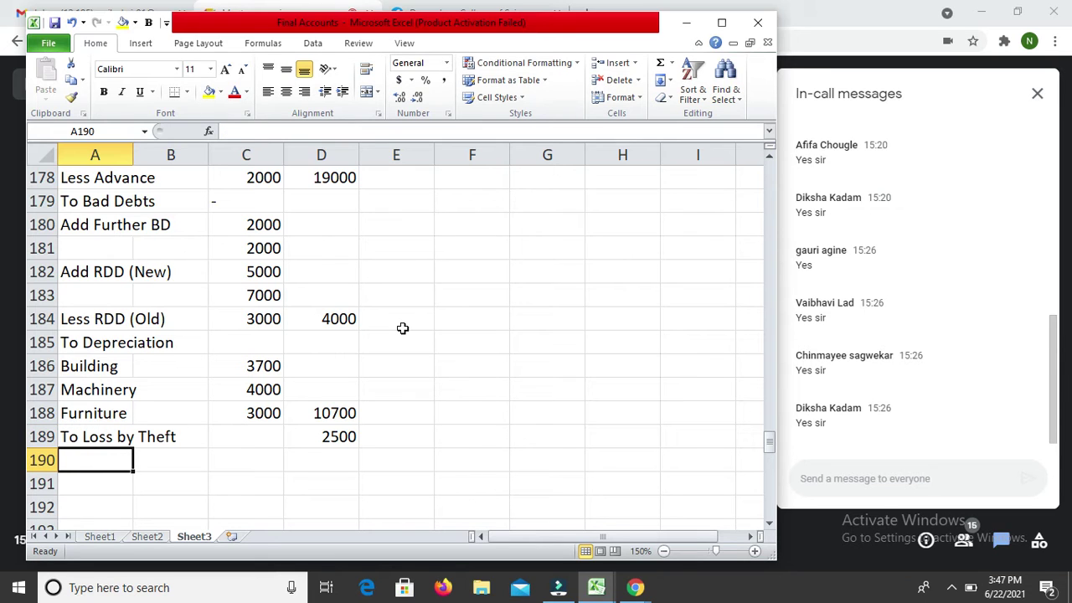
pyautogui.press('Up')
pyautogui.press('Up')
pyautogui.press('Up')
pyautogui.press('Up')
pyautogui.press('Up')
pyautogui.press('Up')
pyautogui.press('Up')
pyautogui.press('Up')
pyautogui.press('Up')
pyautogui.press('Up')
pyautogui.press('Up')
pyautogui.press('Up')
pyautogui.press('Up')
pyautogui.press('Up')
pyautogui.press('Up')
pyautogui.press('Up')
pyautogui.press('Up')
pyautogui.press('Up')
pyautogui.press('Up')
pyautogui.press('Up')
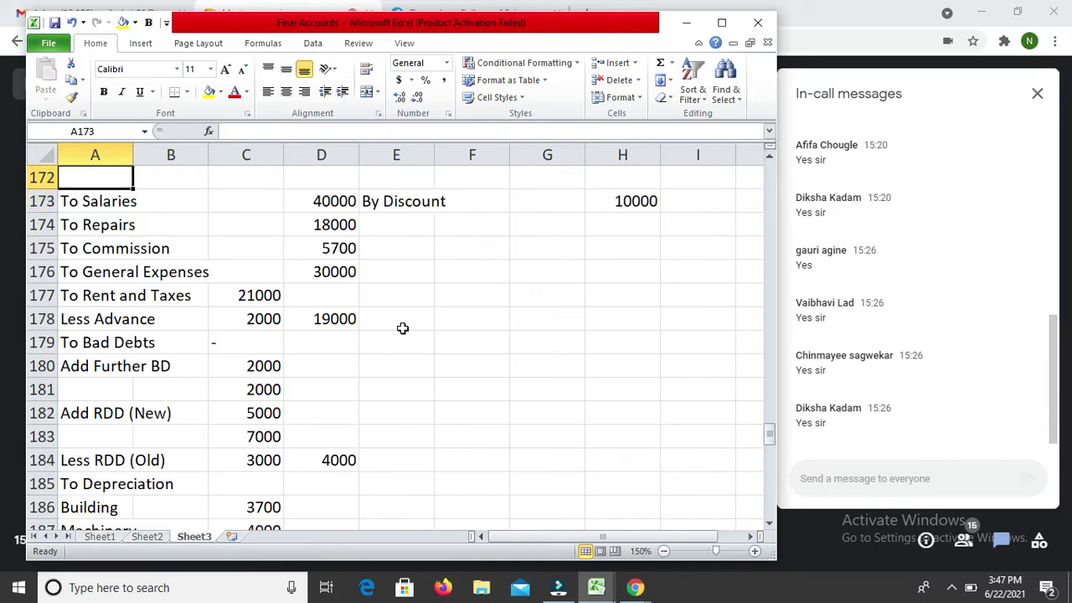
pyautogui.press('Down')
pyautogui.press('Down')
pyautogui.press('Down')
pyautogui.press('Down')
pyautogui.press('Down')
pyautogui.press('Down')
pyautogui.press('Down')
pyautogui.press('Down')
pyautogui.press('Down')
pyautogui.press('Down')
pyautogui.press('Down')
pyautogui.press('Down')
pyautogui.press('Down')
pyautogui.press('Down')
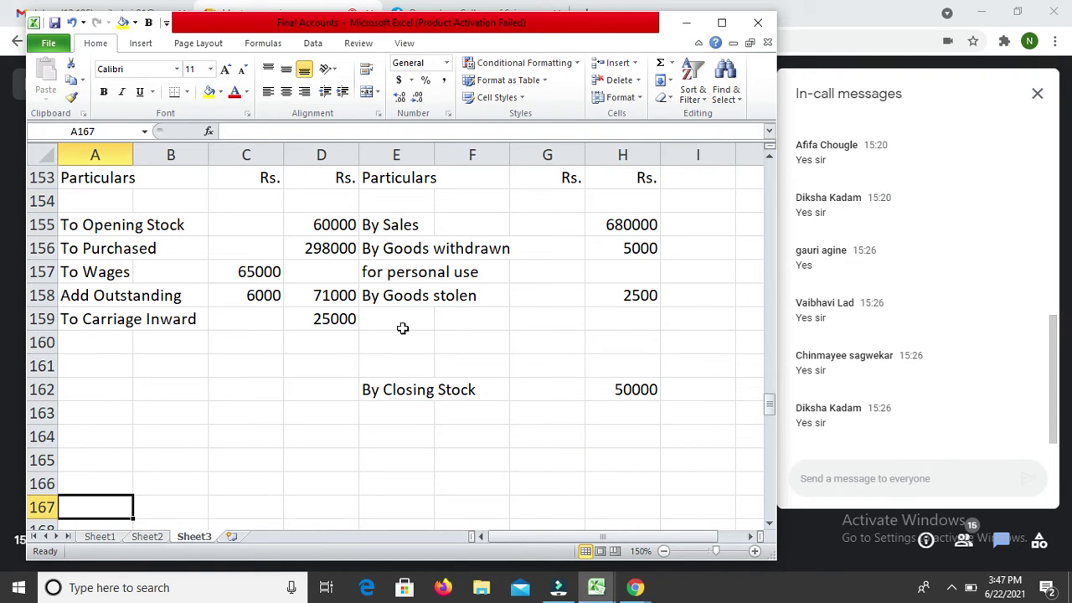
# Step: Total the Trading account's credit side in H164 with =SUM(H155:H162), giving 737500
pyautogui.press('Right')
pyautogui.press('Right')
pyautogui.press('Right')
pyautogui.press('Right')
pyautogui.press('Right')
pyautogui.press('Up')
pyautogui.press('Up')
pyautogui.press('Up')
pyautogui.press('Up')
pyautogui.press('Down')
pyautogui.press('Right')
pyautogui.press('Right')
pyautogui.write('=sum(')
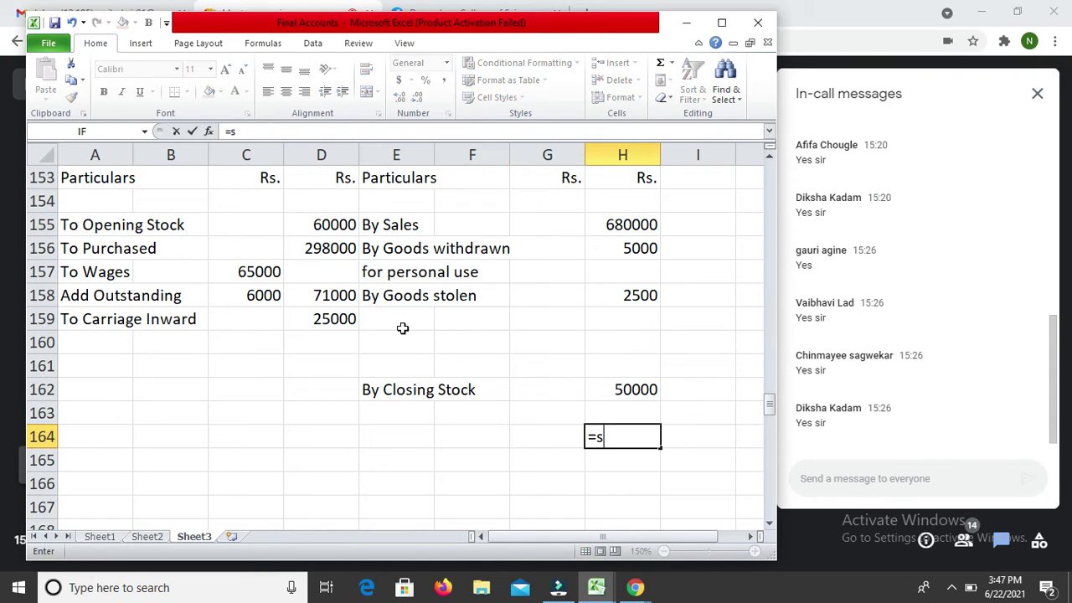
pyautogui.press('Up')
pyautogui.press('Up')
pyautogui.hotkey('shift', 'Up')
pyautogui.hotkey('shift', 'Up')
pyautogui.hotkey('shift', 'Up')
pyautogui.hotkey('shift', 'Up')
pyautogui.hotkey('shift', 'Up')
pyautogui.hotkey('shift', 'Up')
pyautogui.hotkey('shift', 'Up')
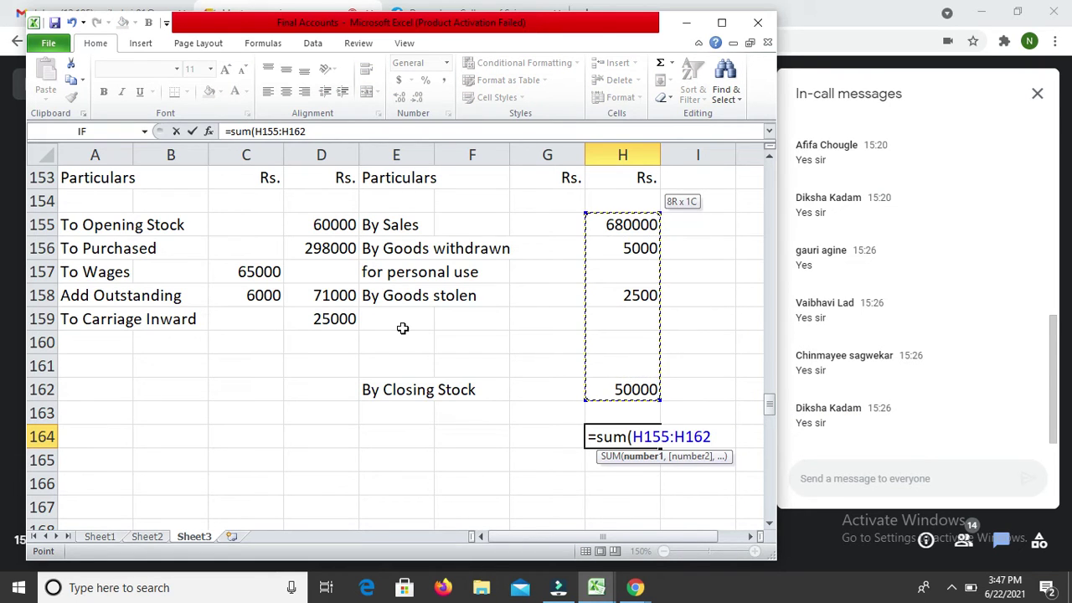
pyautogui.write(')')
pyautogui.press('Return')
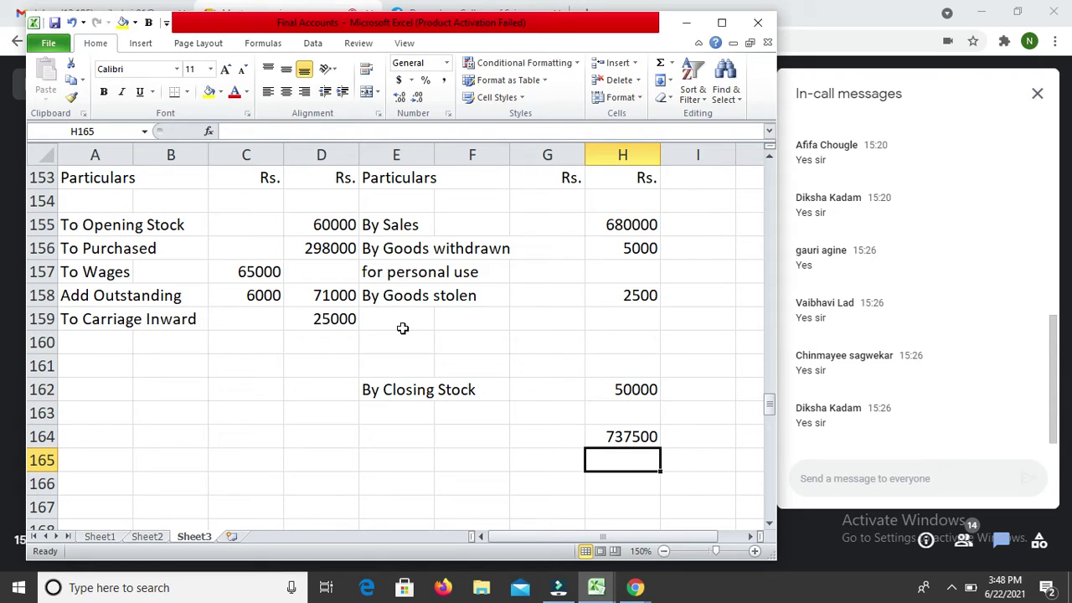
# Step: Set the debit total in D164 to =H164 so it also shows 737500
pyautogui.press('Up')
pyautogui.press('Left')
pyautogui.press('Left')
pyautogui.press('Left')
pyautogui.press('Left')
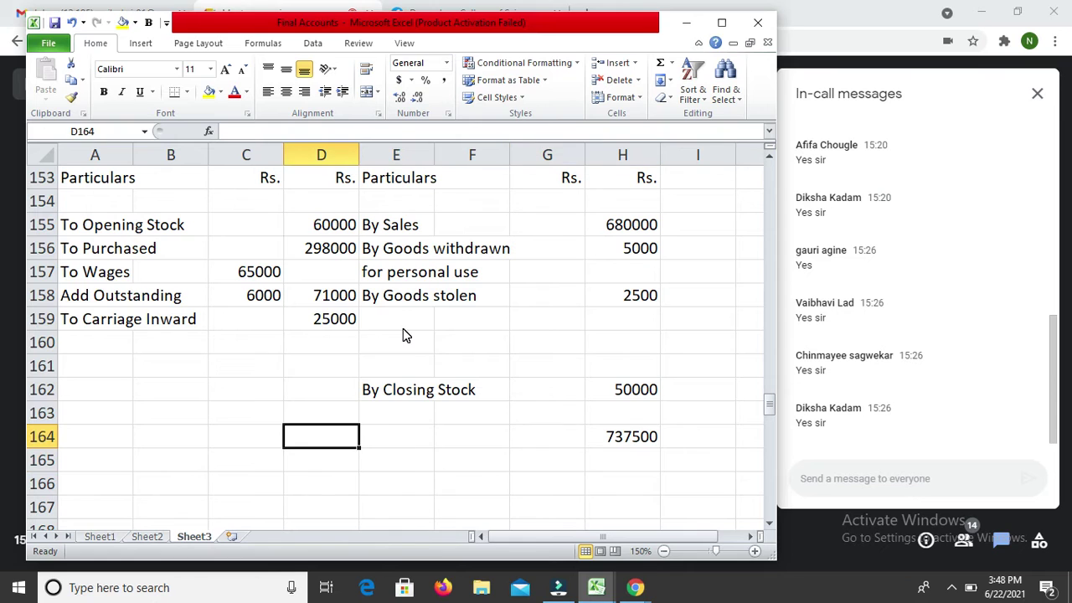
pyautogui.write('=')
pyautogui.press('Right')
pyautogui.press('Right')
pyautogui.press('Right')
pyautogui.press('Right')
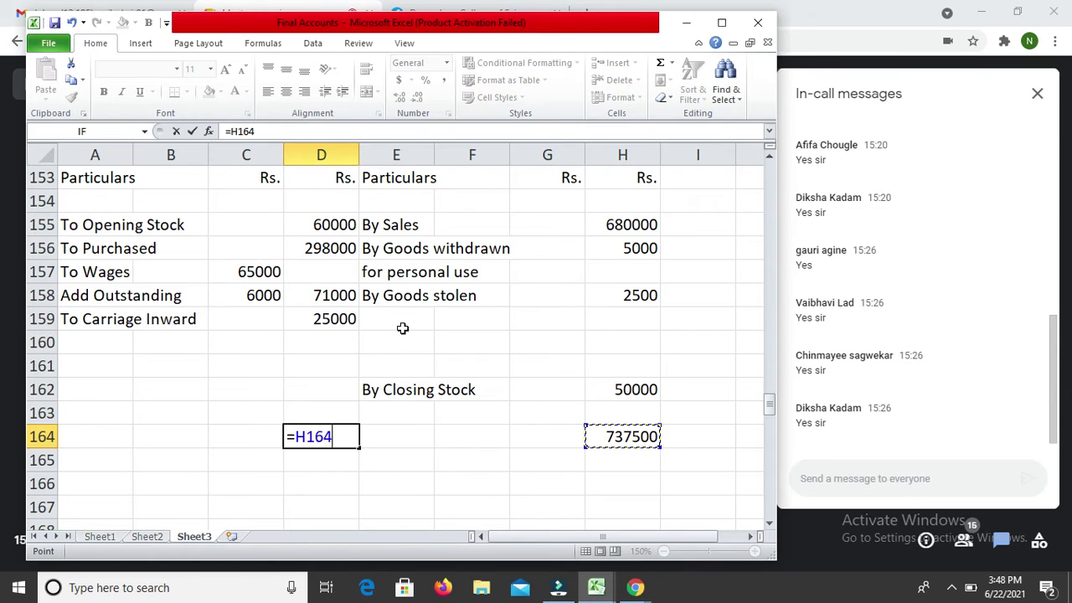
pyautogui.press('Return')
# Step: Enter the label 'To Gross Profit c/d' in A160
pyautogui.press('Up')
pyautogui.press('Up')
pyautogui.press('Up')
pyautogui.press('Up')
pyautogui.press('Up')
pyautogui.press('Left')
pyautogui.press('Left')
pyautogui.press('Left')
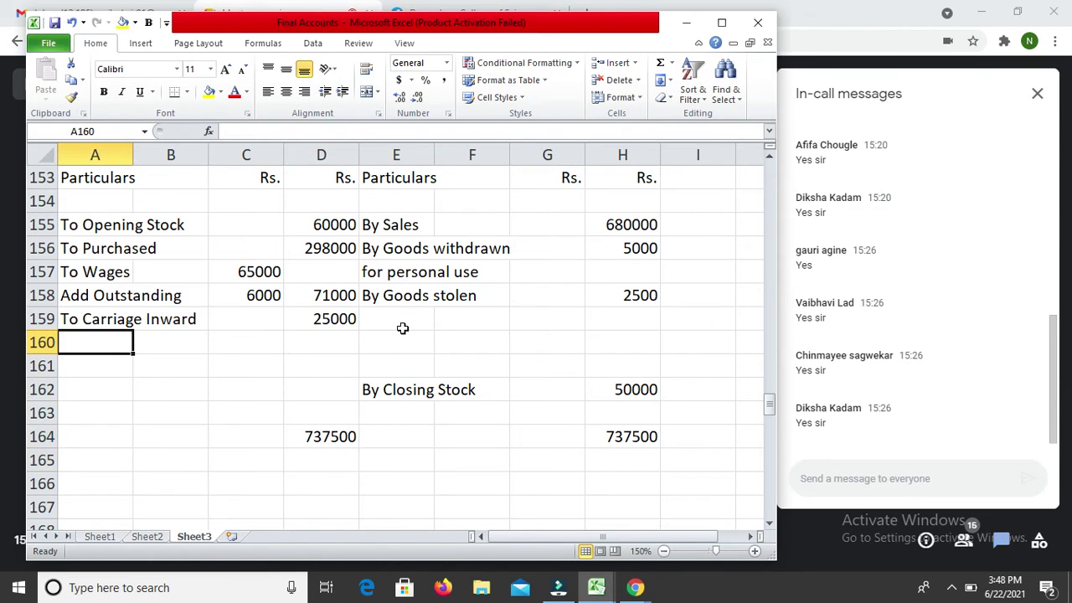
pyautogui.write('To ')
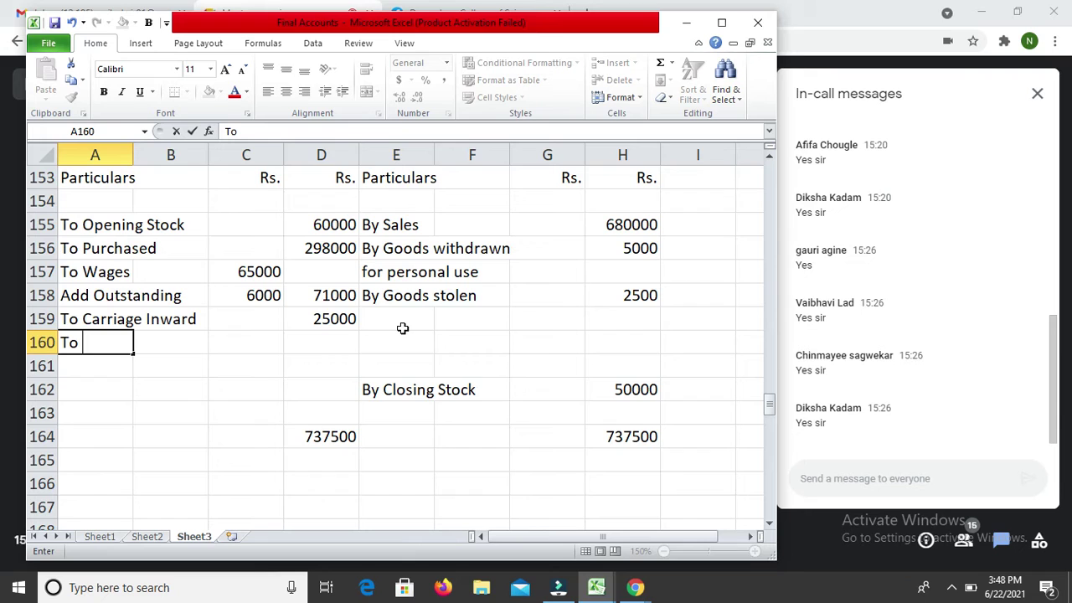
pyautogui.write('Gross Pr')
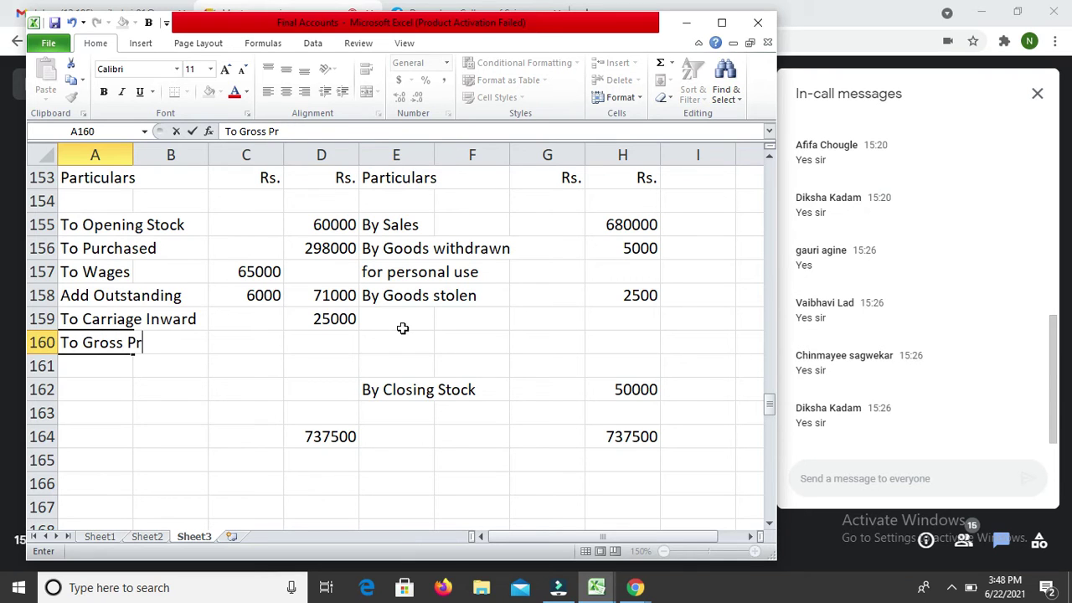
pyautogui.write('ofit c/d')
pyautogui.press('Return')
# Step: Put =D164-SUM(D155:D159) in D160 as the 283500 gross profit balancing figure
pyautogui.press('Right')
pyautogui.press('Right')
pyautogui.press('Right')
pyautogui.press('Up')
pyautogui.write('=')
pyautogui.press('Down')
pyautogui.press('Down')
pyautogui.press('Down')
pyautogui.press('Down')
pyautogui.write('-su')
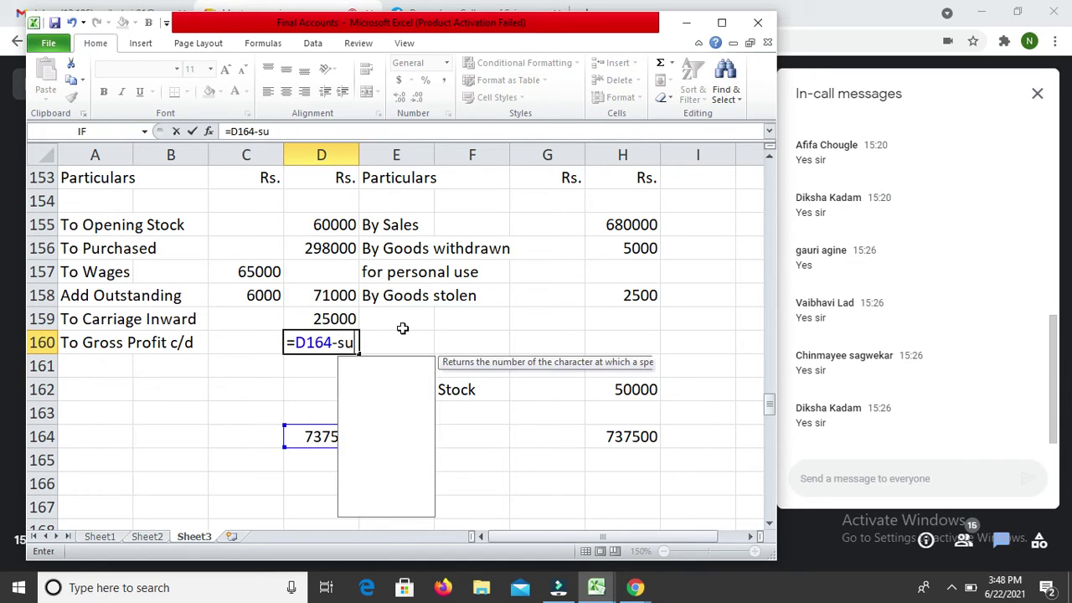
pyautogui.write('m(')
pyautogui.press('Up')
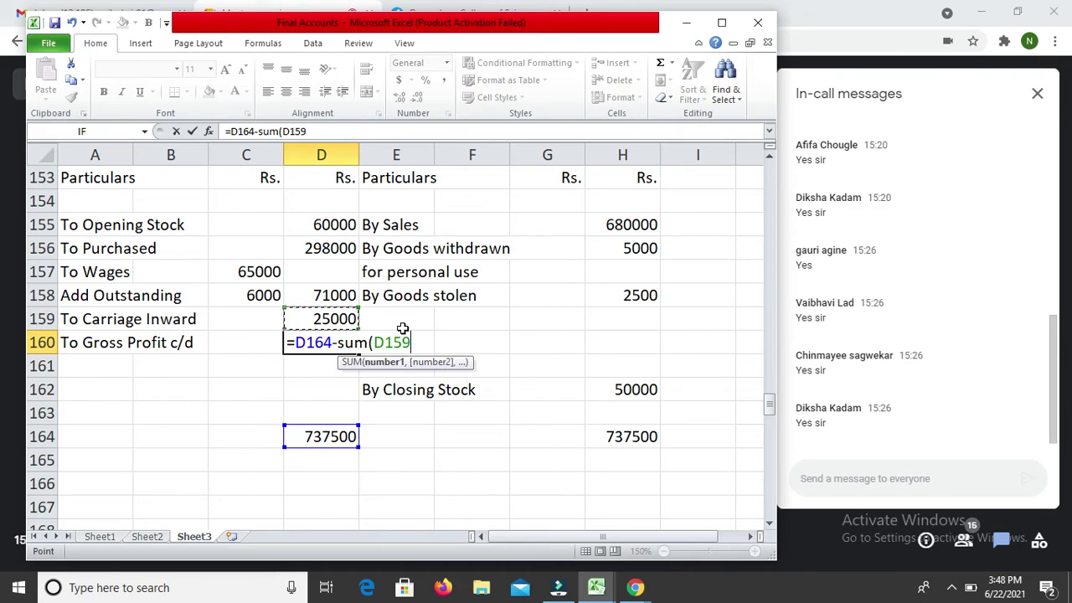
pyautogui.hotkey('shift', 'Up')
pyautogui.hotkey('shift', 'Up')
pyautogui.hotkey('shift', 'Up')
pyautogui.hotkey('shift', 'Up')
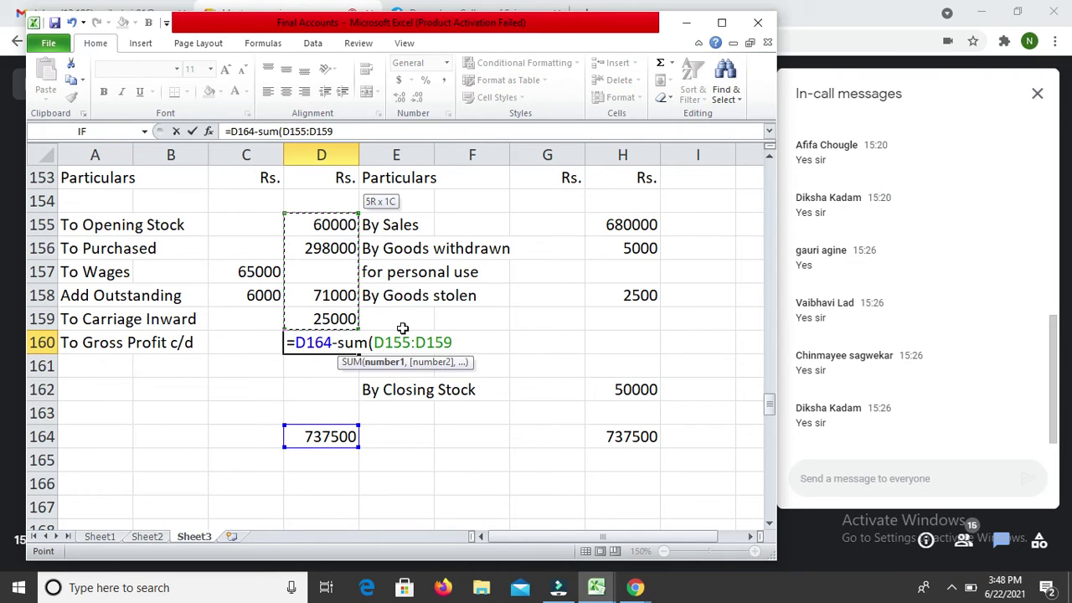
pyautogui.write(')')
pyautogui.press('Return')
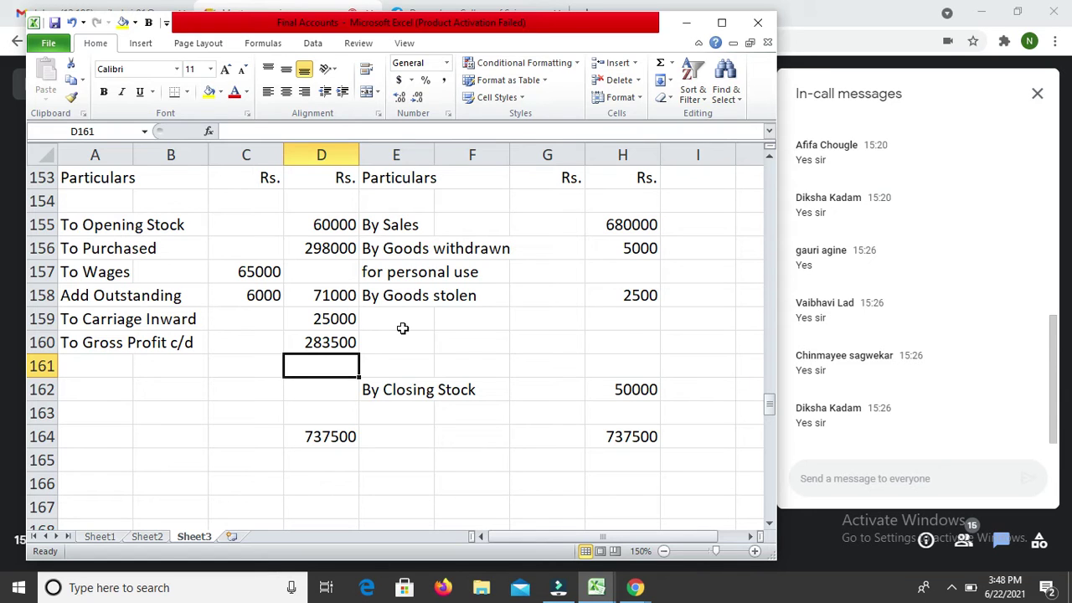
pyautogui.press('Down')
pyautogui.press('Down')
pyautogui.press('Down')
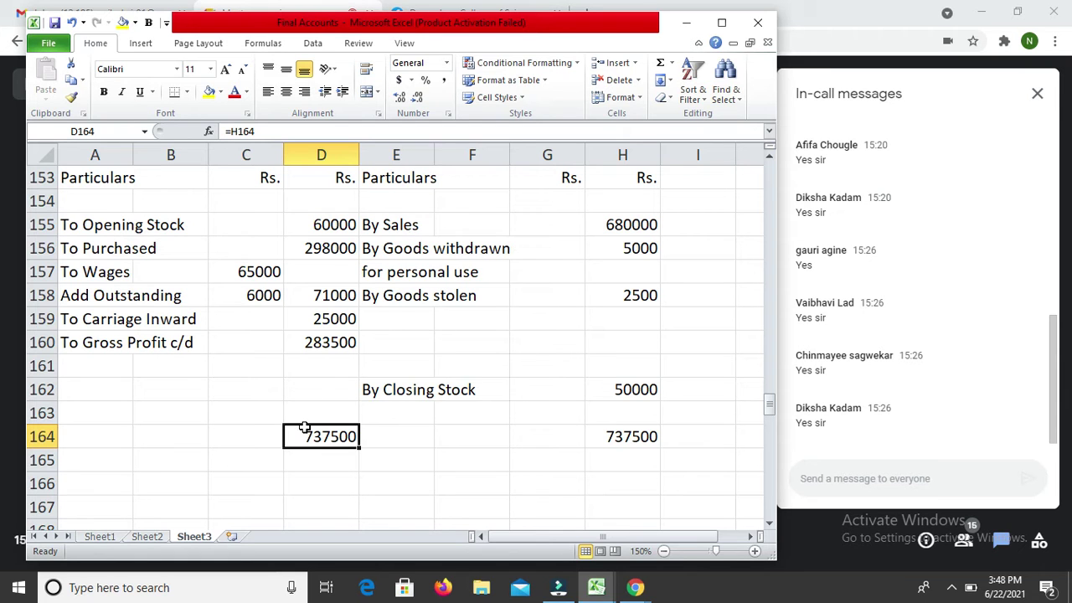
# Step: Give the D164 debit total a thin top border and a double bottom border
pyautogui.hotkey('ctrl', '1')
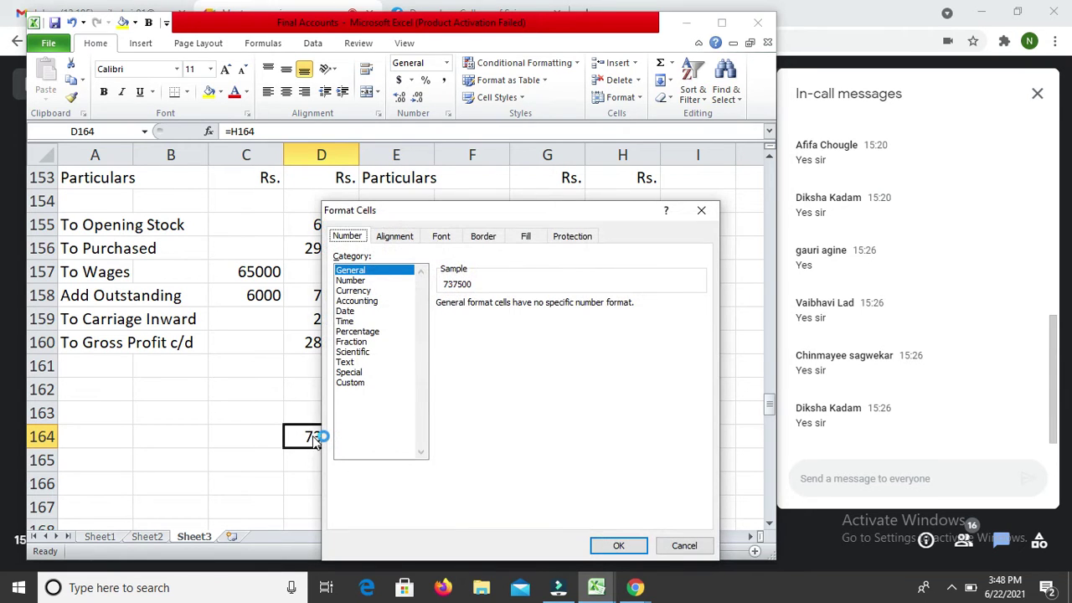
pyautogui.click(475, 237)
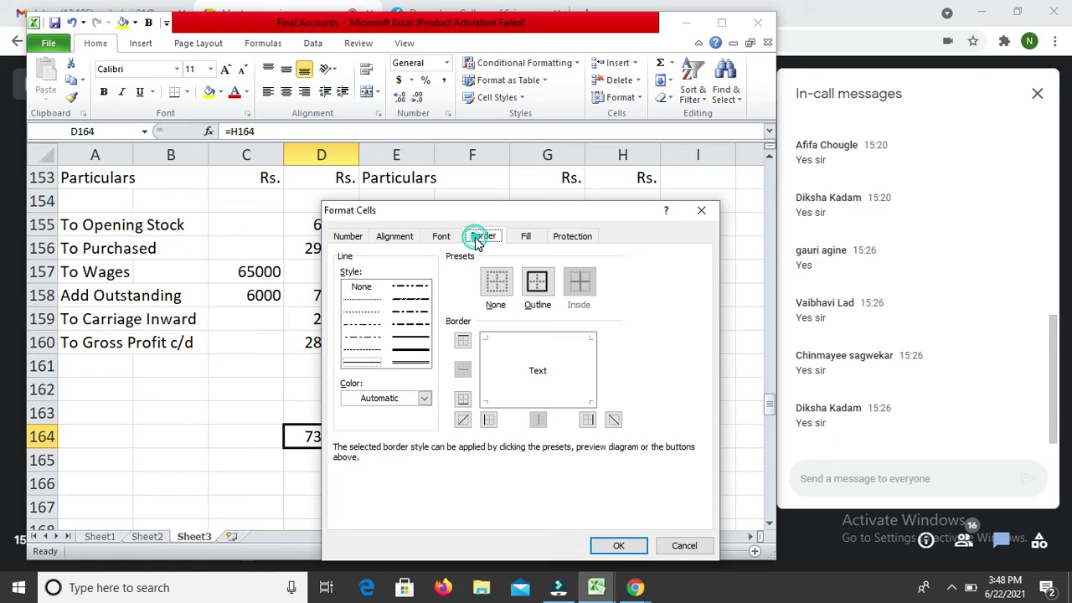
pyautogui.click(411, 338)
pyautogui.click(521, 340)
pyautogui.click(412, 363)
pyautogui.click(564, 400)
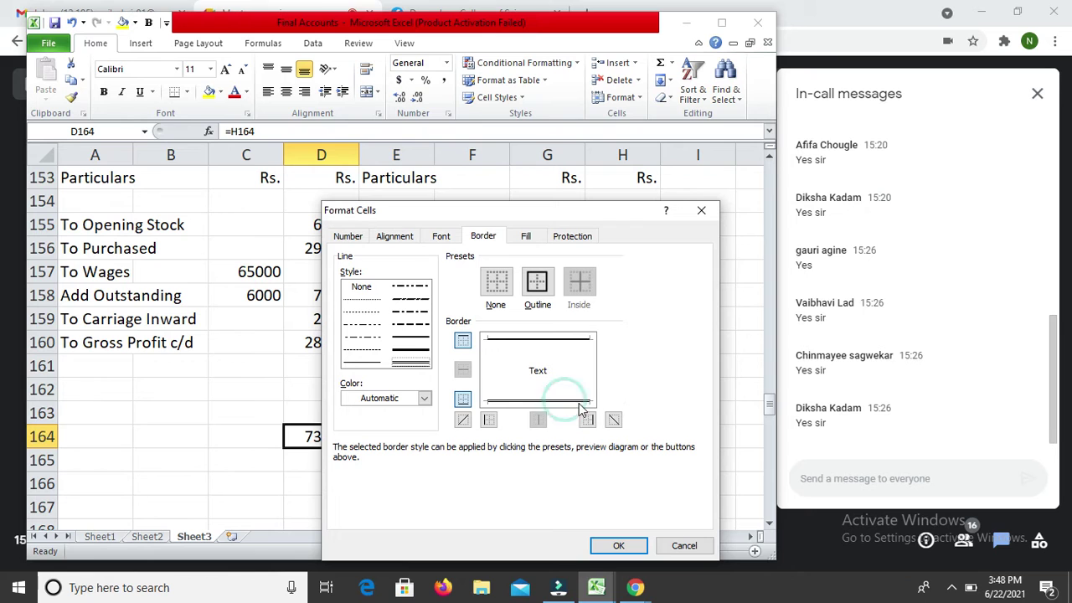
pyautogui.click(618, 546)
# Step: Bring up Format Cells for the credit total in H164
pyautogui.press('Return')
pyautogui.press('Up')
pyautogui.press('Right')
pyautogui.press('Right')
pyautogui.press('Right')
pyautogui.press('Right')
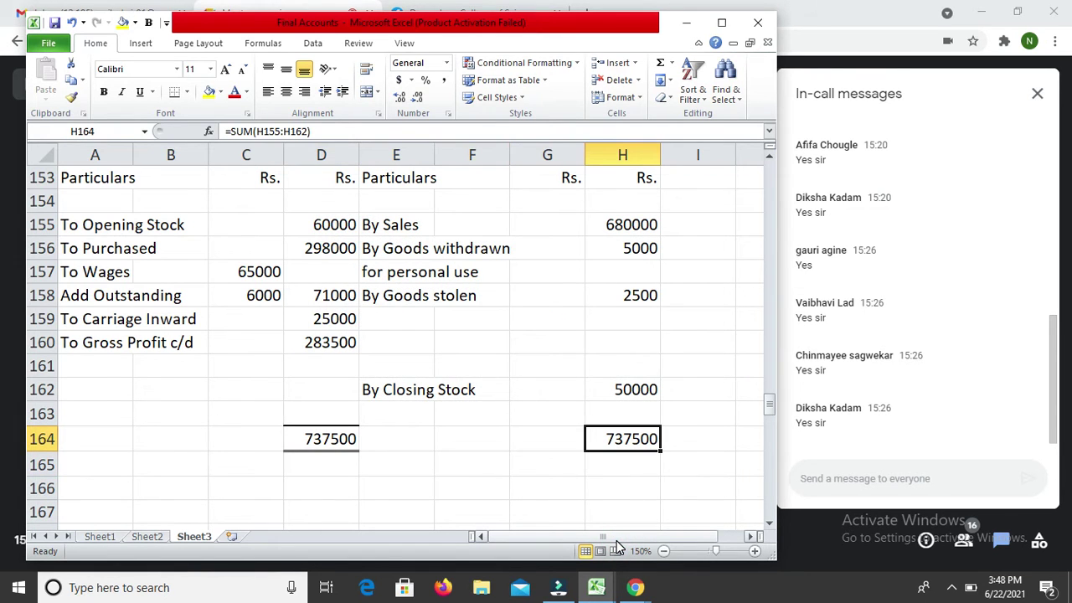
pyautogui.hotkey('ctrl', '1')
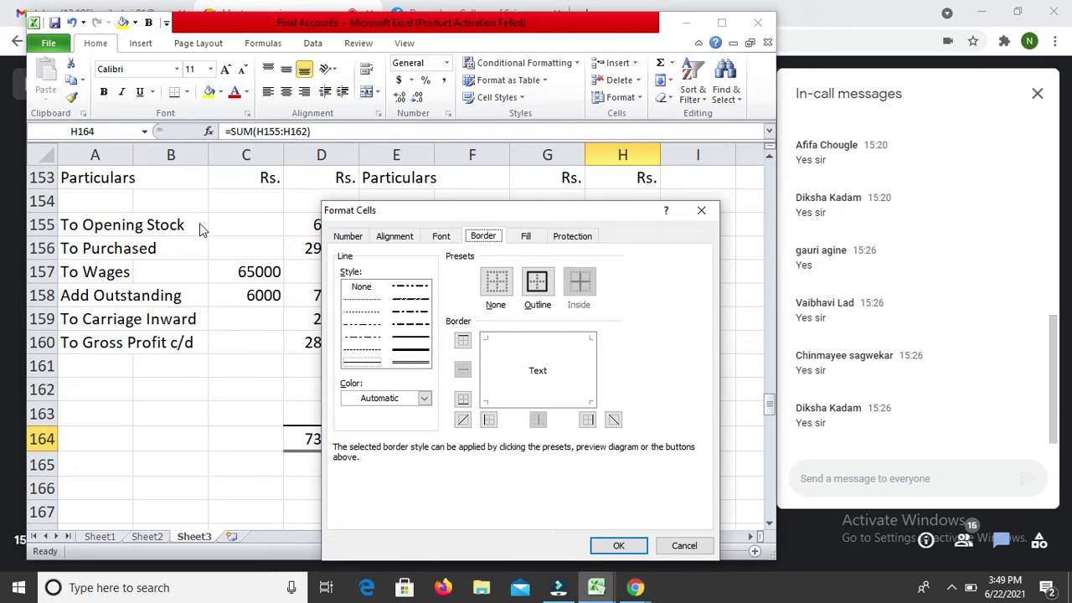
# Step: Give the 737500 total in H164 a thick top border and a double bottom border
pyautogui.click(415, 339)
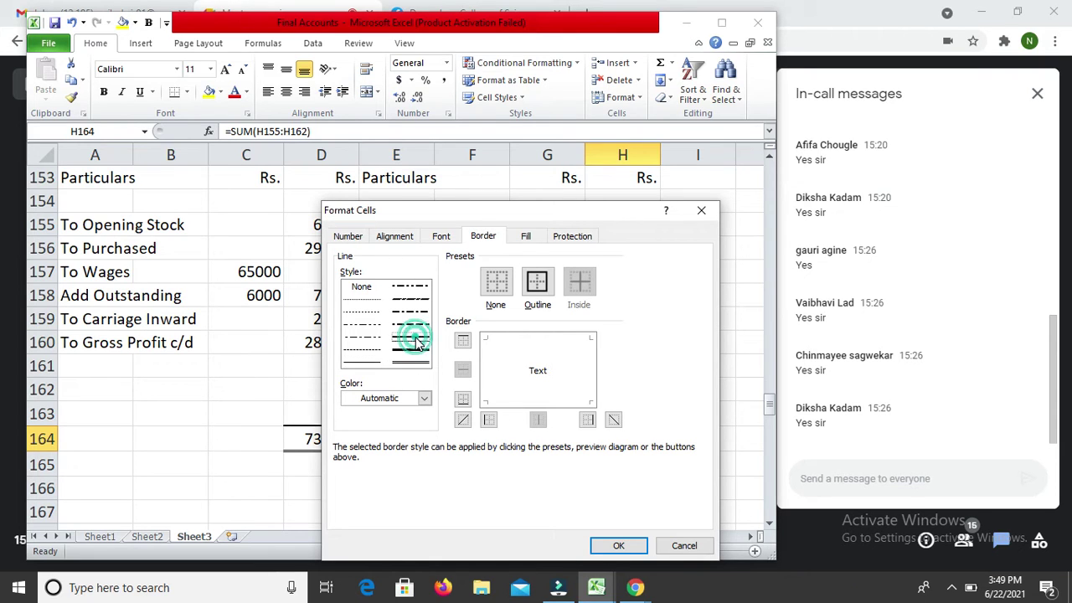
pyautogui.click(578, 340)
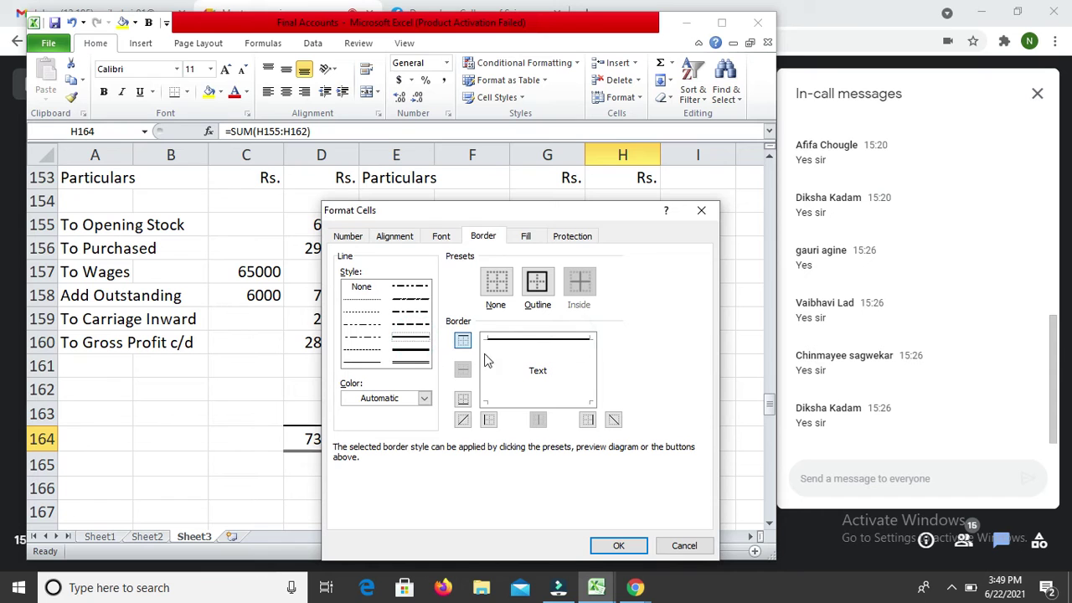
pyautogui.click(416, 362)
pyautogui.click(527, 402)
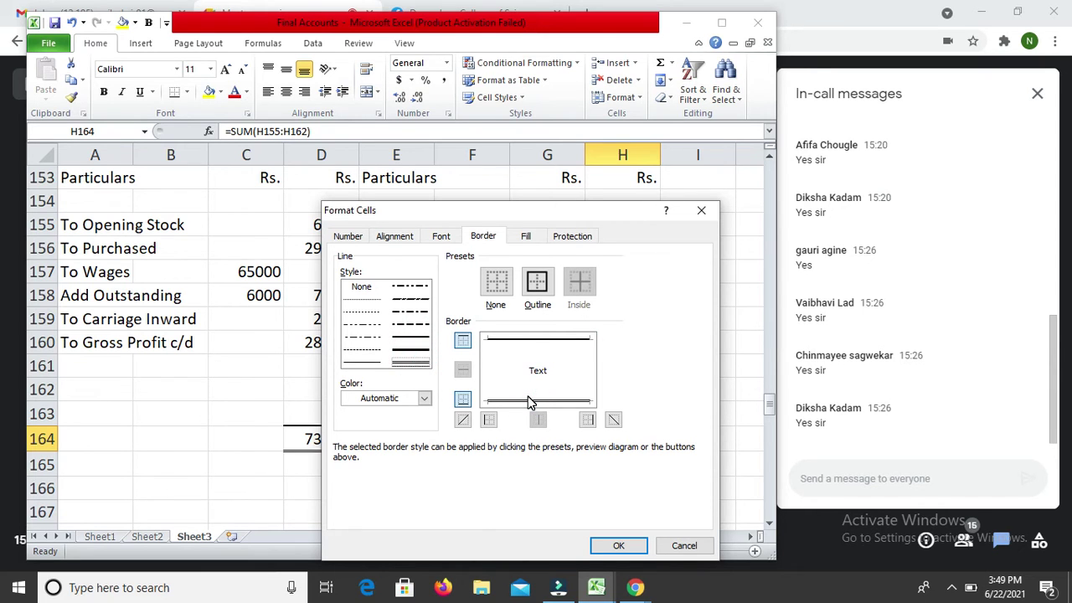
pyautogui.press('Return')
# Step: Add a bottom border under the 6000 in C158
pyautogui.press('Up')
pyautogui.press('Up')
pyautogui.press('Up')
pyautogui.press('Up')
pyautogui.press('Left')
pyautogui.press('Left')
pyautogui.press('Left')
pyautogui.press('Left')
pyautogui.press('Up')
pyautogui.press('Up')
pyautogui.press('Left')
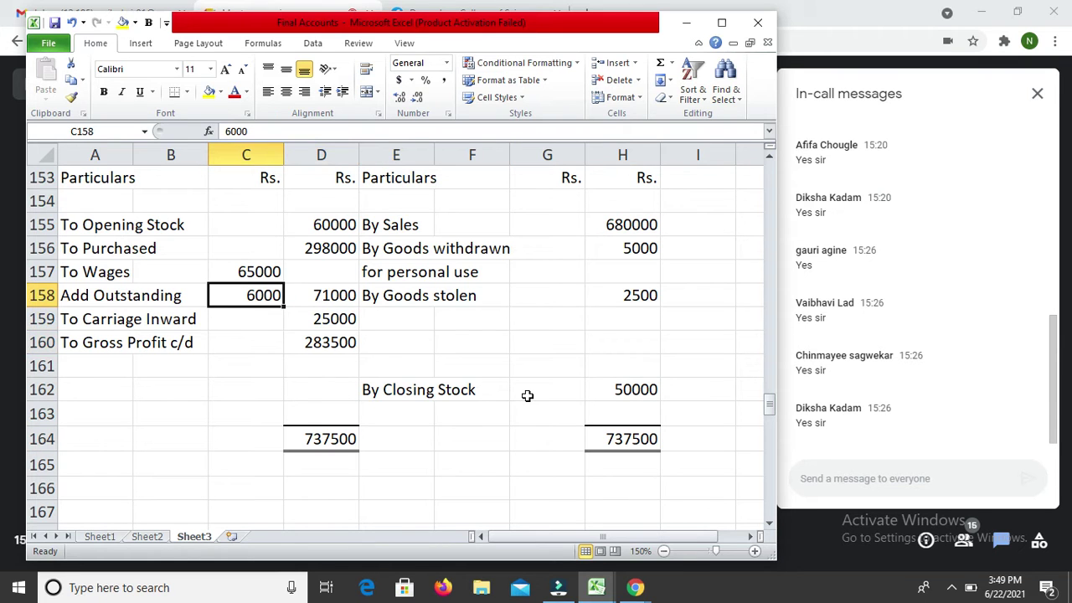
pyautogui.hotkey('ctrl', '1')
pyautogui.click(412, 339)
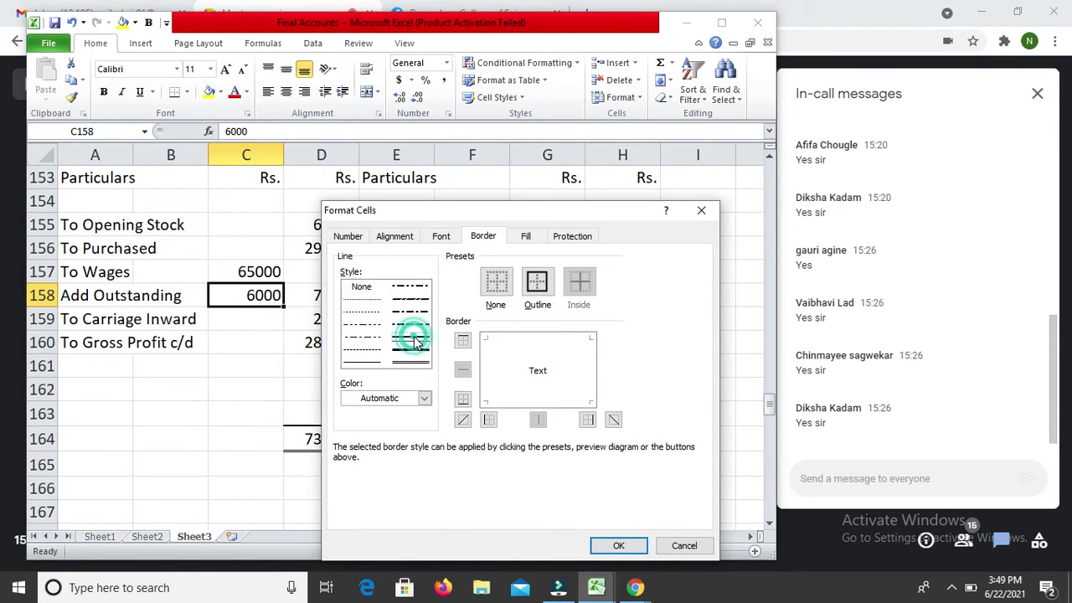
pyautogui.click(519, 405)
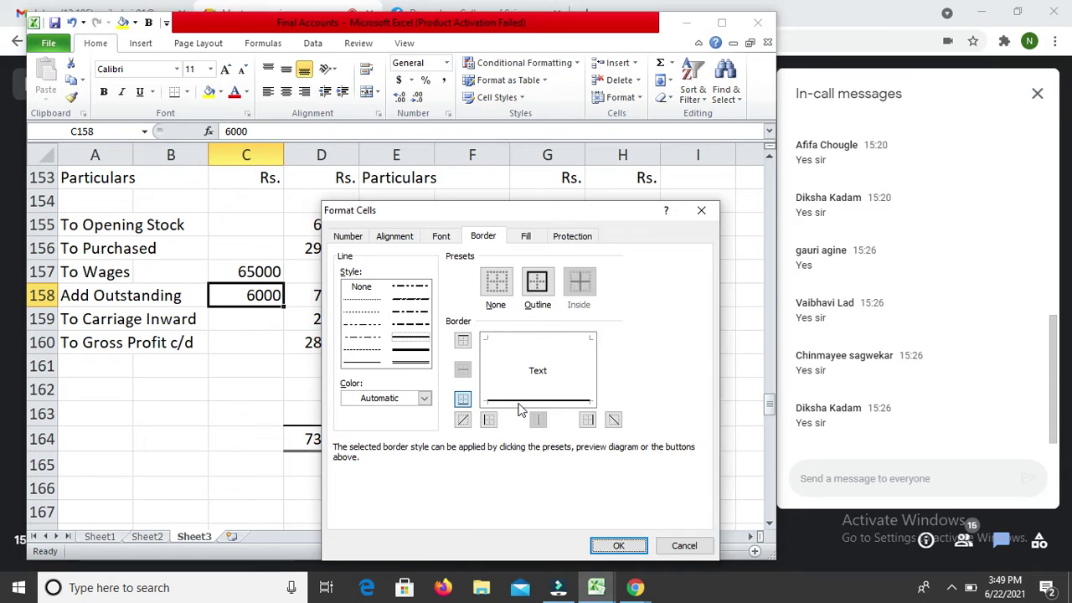
pyautogui.press('Return')
pyautogui.press('Down')
pyautogui.press('Down')
pyautogui.press('Down')
pyautogui.press('Down')
pyautogui.press('Down')
pyautogui.press('Down')
pyautogui.press('Down')
# Step: Delete the blank rows 165 to 168 above the Profit & Loss account
pyautogui.hotkey('shift', 'Down')
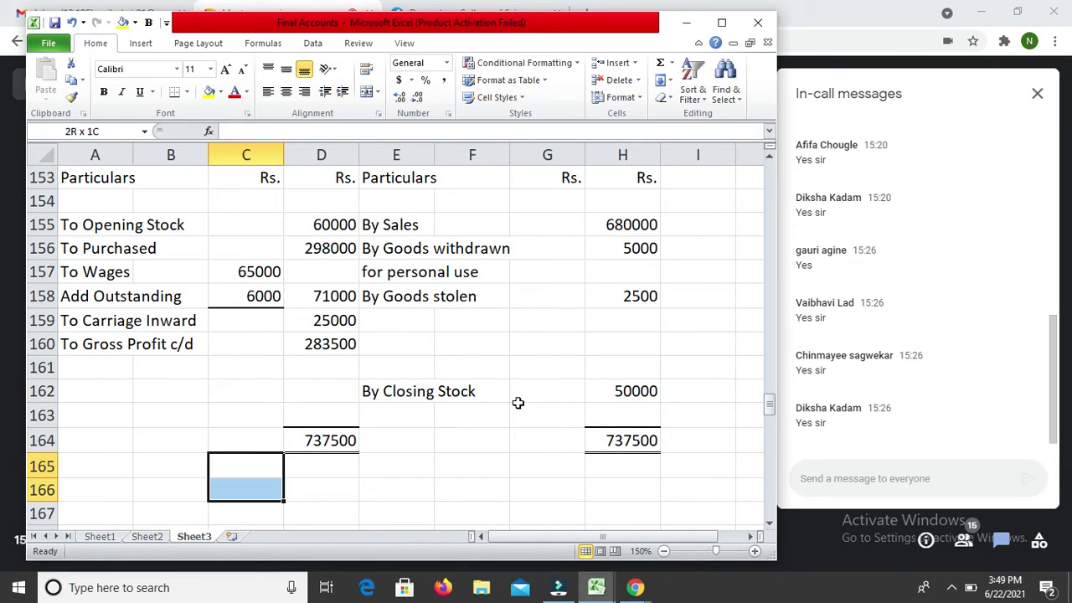
pyautogui.hotkey('shift', 'Down')
pyautogui.hotkey('shift', 'Down')
pyautogui.hotkey('shift', 'Down')
pyautogui.hotkey('shift', 'Down')
pyautogui.hotkey('shift', 'Up')
pyautogui.hotkey('shift', 'Up')
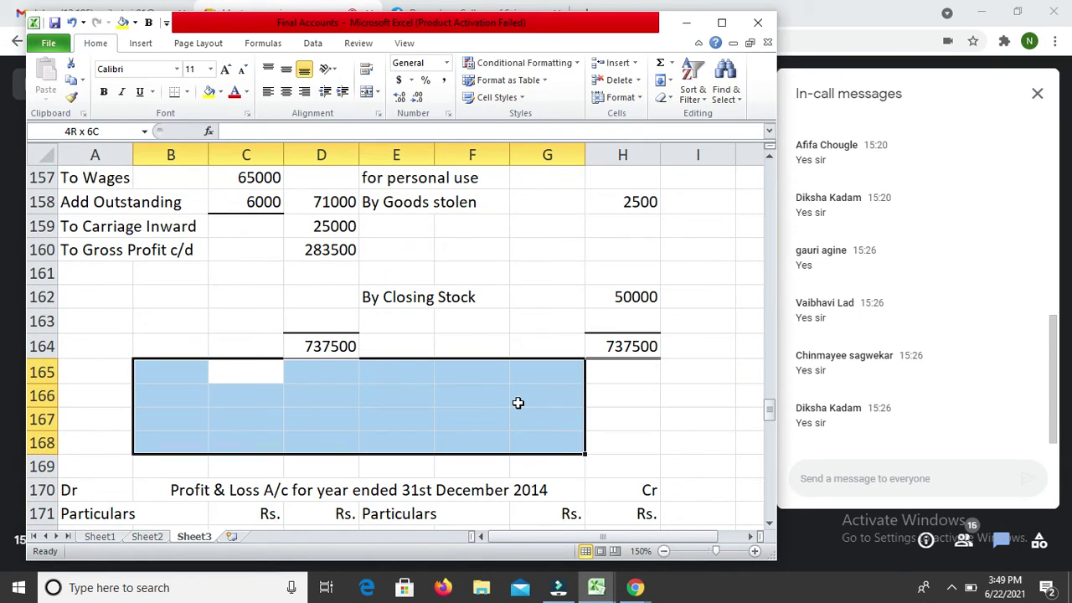
pyautogui.hotkey('ctrl', '-')
pyautogui.press('r')
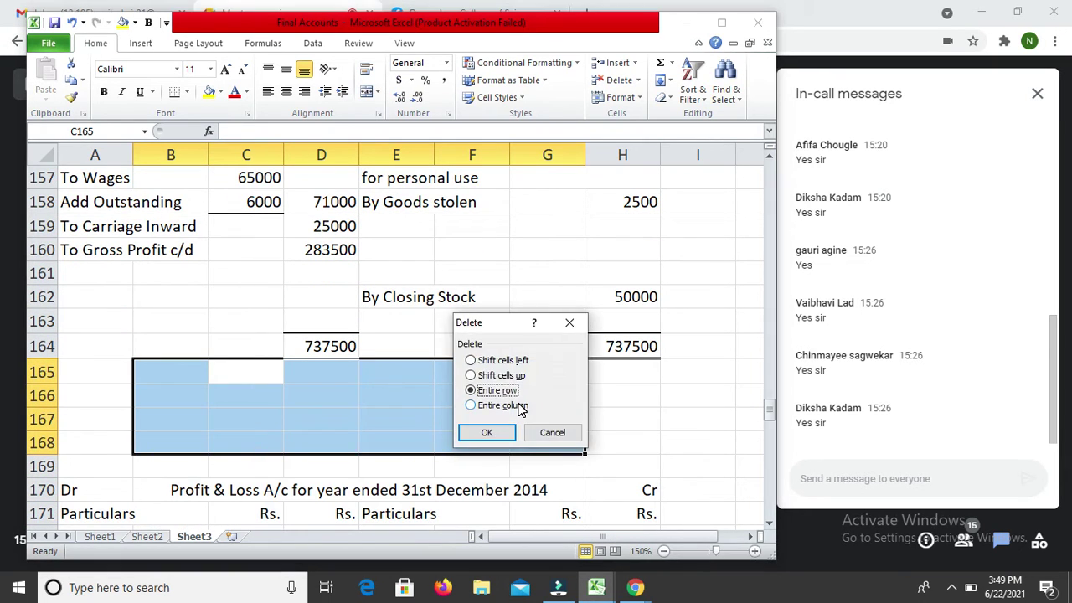
pyautogui.press('Return')
# Step: Enter 'By Gross Profit b/d' in E168 on the credit side
pyautogui.press('Down')
pyautogui.press('Right')
pyautogui.press('Down')
pyautogui.press('Down')
pyautogui.press('Down')
pyautogui.press('Down')
pyautogui.press('Up')
pyautogui.press('Up')
pyautogui.press('Right')
pyautogui.press('Right')
pyautogui.press('Up')
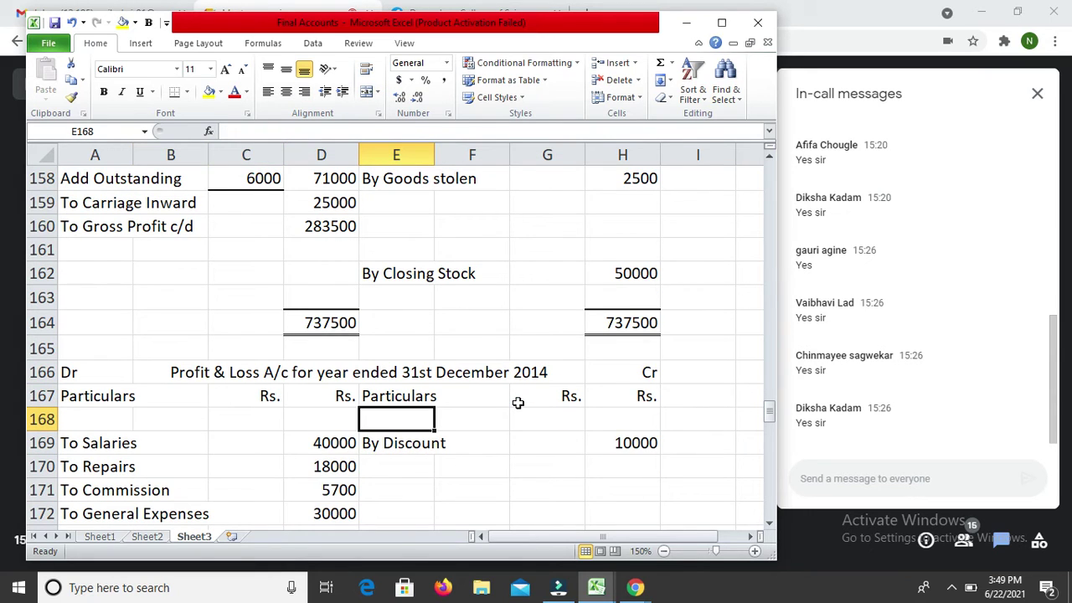
pyautogui.write('By ')
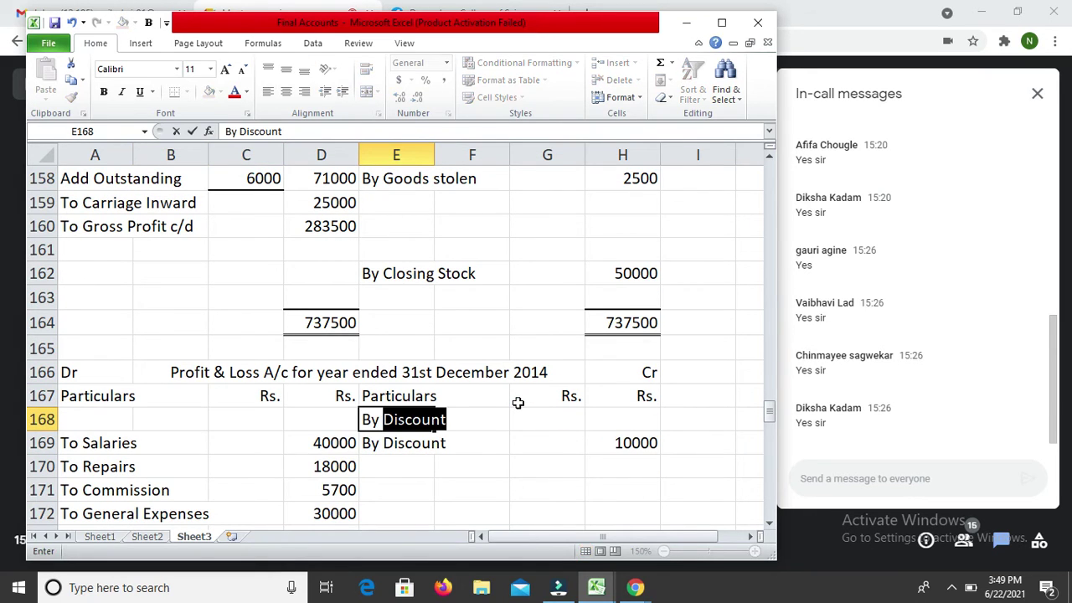
pyautogui.write('Gross ')
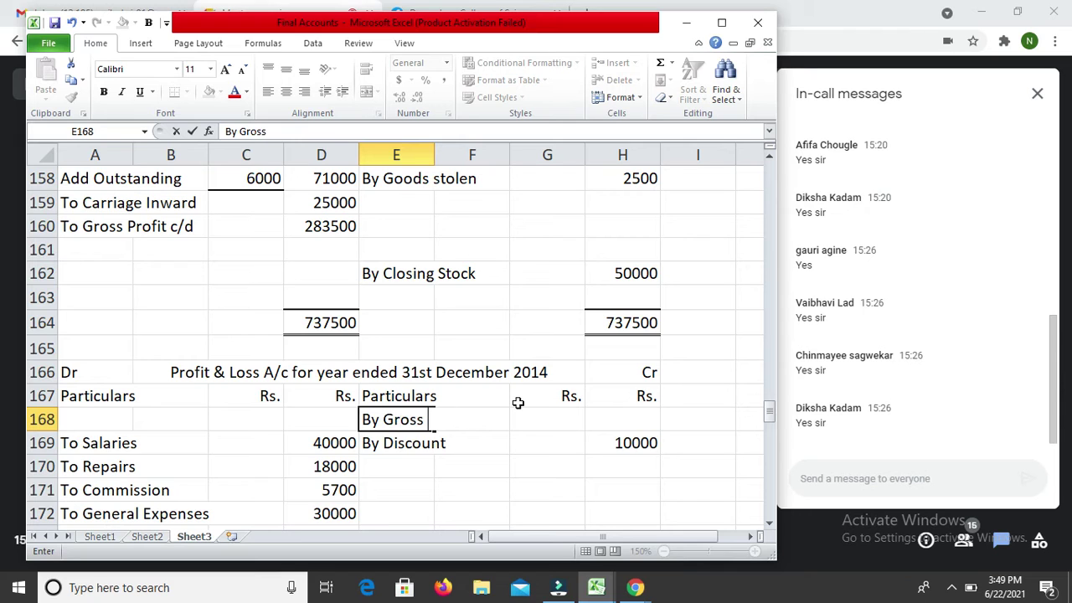
pyautogui.write('Profit b')
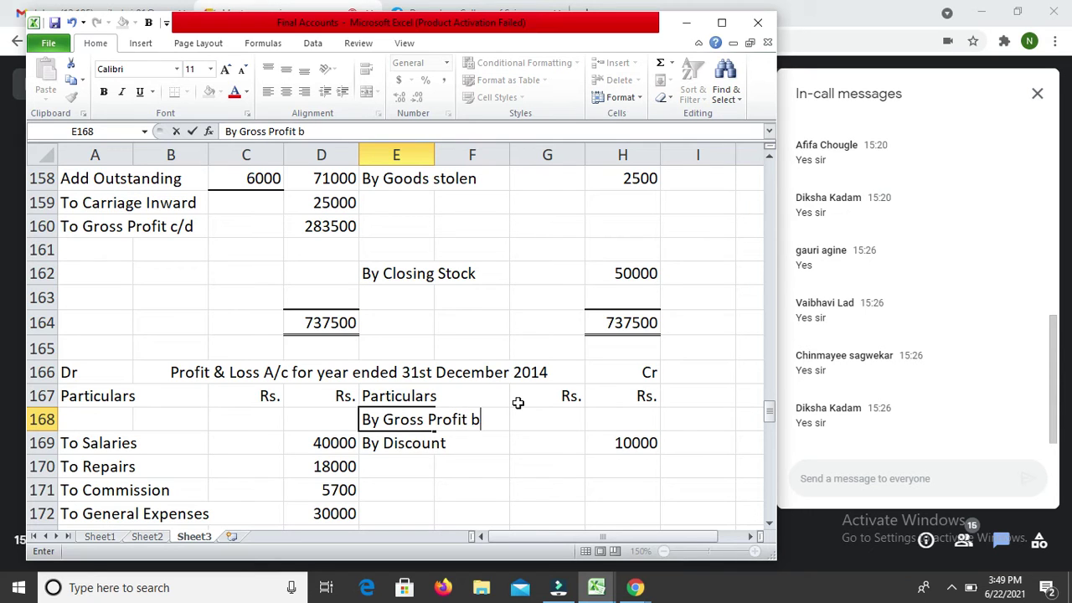
pyautogui.write('/d')
pyautogui.press('Return')
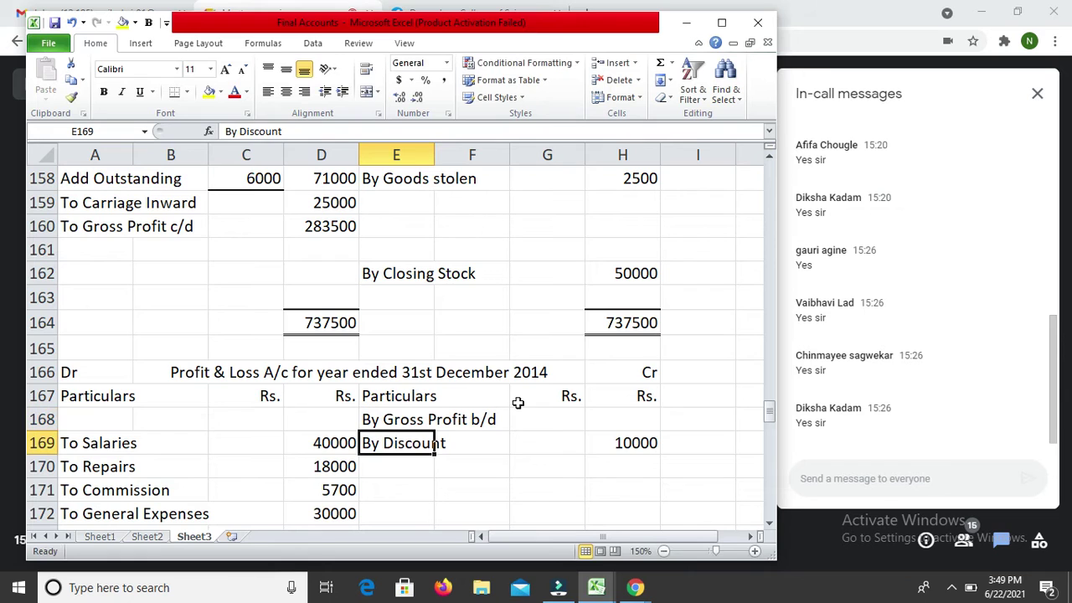
# Step: Link H168 to the gross profit in D160, showing 283500
pyautogui.press('Up')
pyautogui.press('Right')
pyautogui.press('Right')
pyautogui.press('Right')
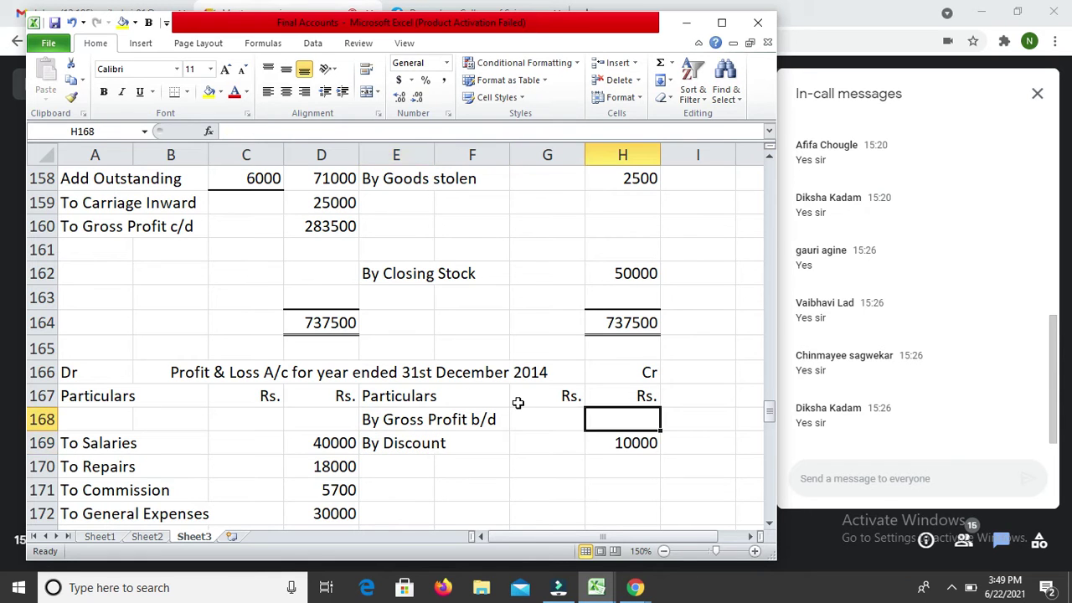
pyautogui.write('=')
pyautogui.press('Up')
pyautogui.press('Up')
pyautogui.press('Up')
pyautogui.press('Up')
pyautogui.press('Up')
pyautogui.press('Up')
pyautogui.press('Up')
pyautogui.press('Up')
pyautogui.press('Up')
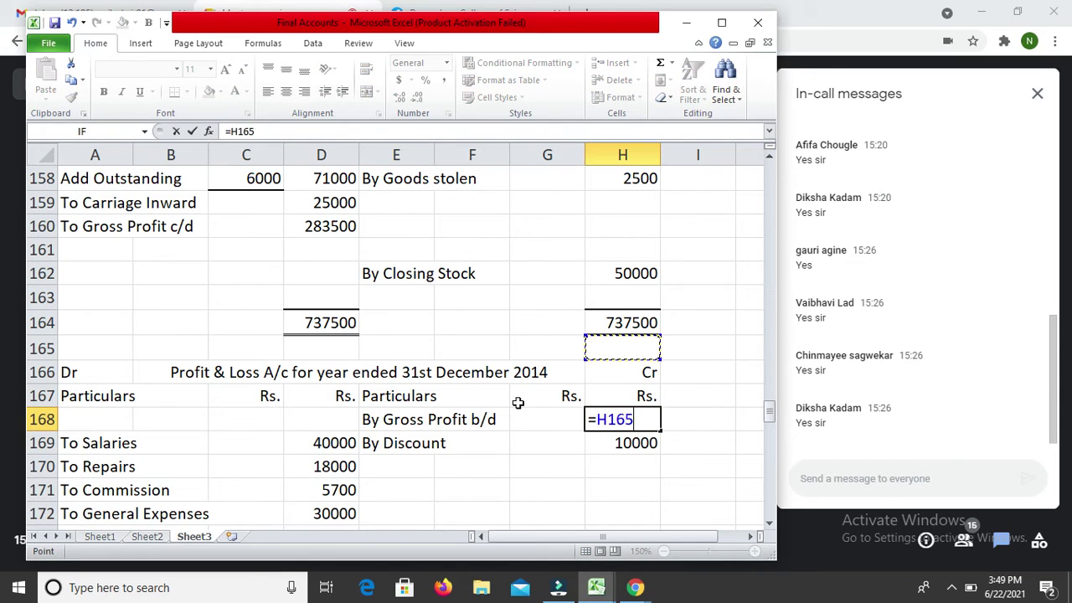
pyautogui.press('Down')
pyautogui.press('Left')
pyautogui.press('Left')
pyautogui.press('Left')
pyautogui.press('Left')
pyautogui.press('Return')
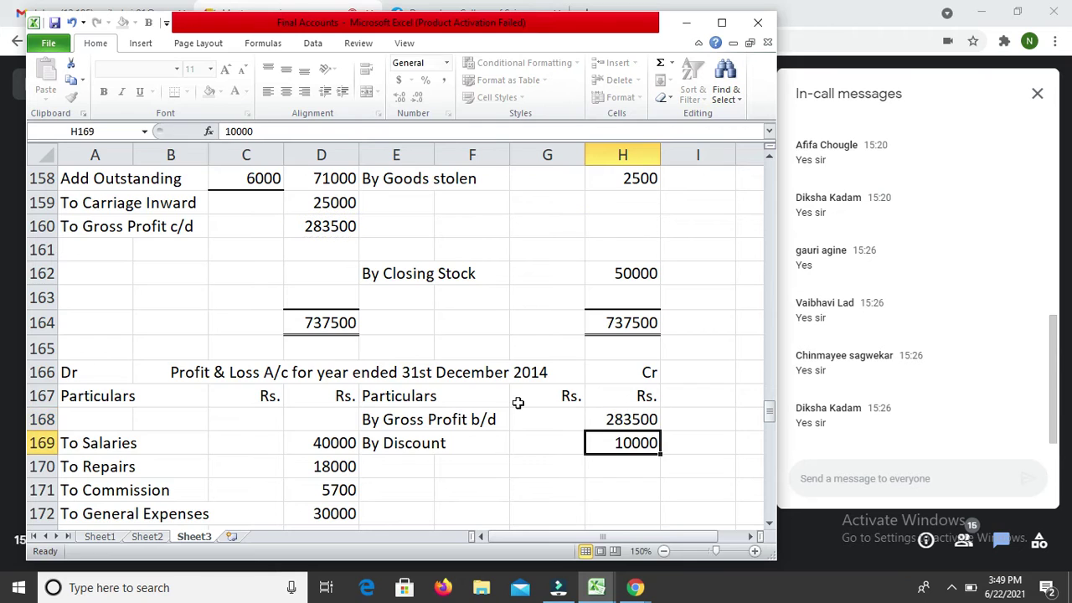
# Step: Start a SUM formula in H191 pointing at the credit amounts above
pyautogui.press('Down')
pyautogui.press('Down')
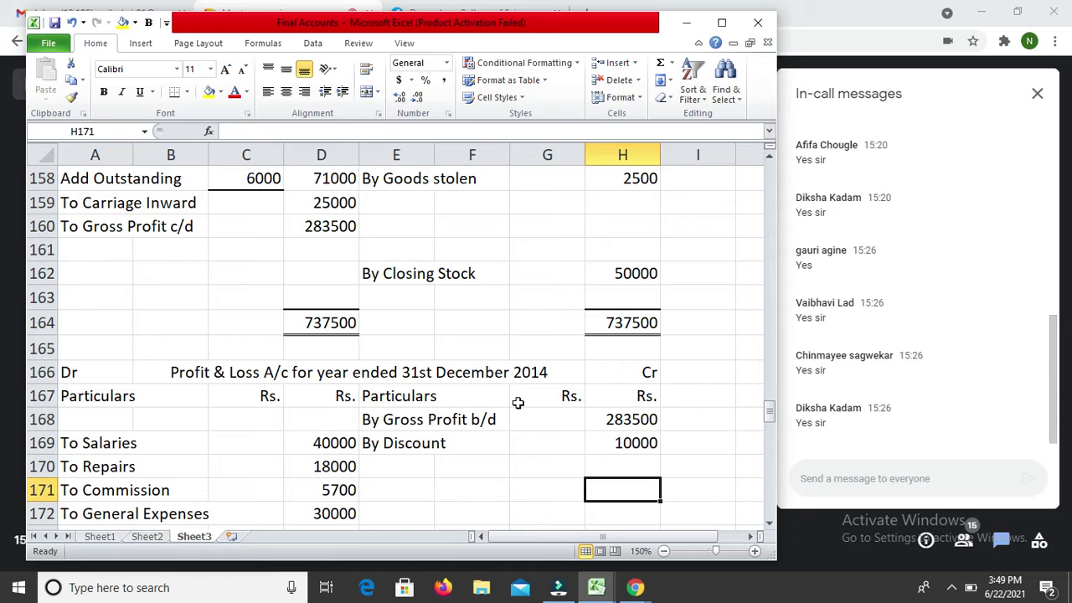
pyautogui.press('Down')
pyautogui.press('Down')
pyautogui.press('Down')
pyautogui.press('Down')
pyautogui.press('Down')
pyautogui.press('Down')
pyautogui.press('Down')
pyautogui.press('Down')
pyautogui.press('Down')
pyautogui.press('Down')
pyautogui.press('Down')
pyautogui.press('Down')
pyautogui.press('Down')
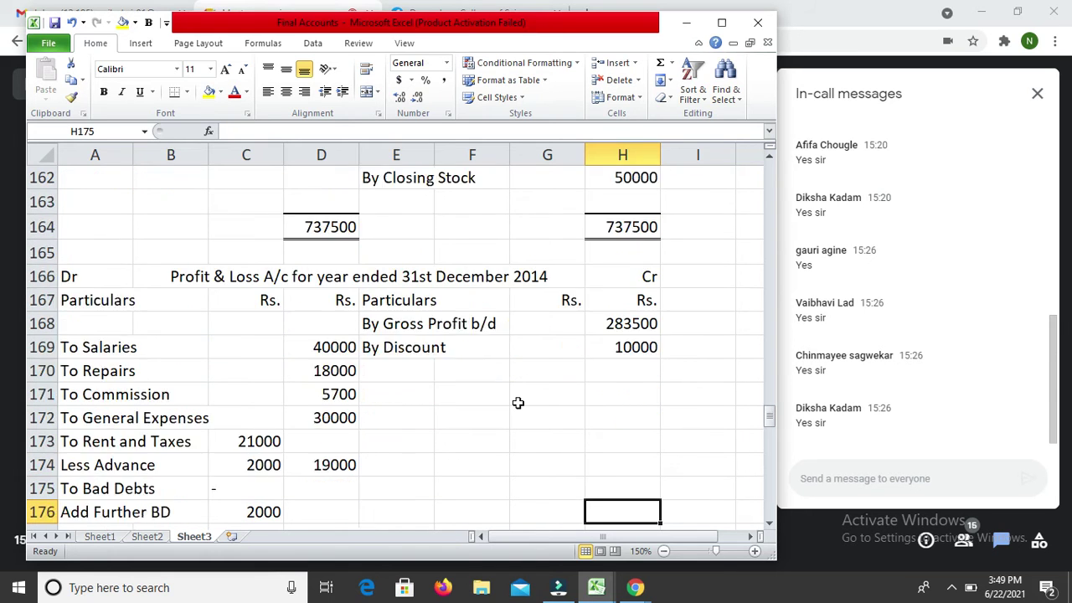
pyautogui.press('Down')
pyautogui.press('Down')
pyautogui.press('Down')
pyautogui.press('Down')
pyautogui.press('Down')
pyautogui.press('Down')
pyautogui.press('Down')
pyautogui.press('Down')
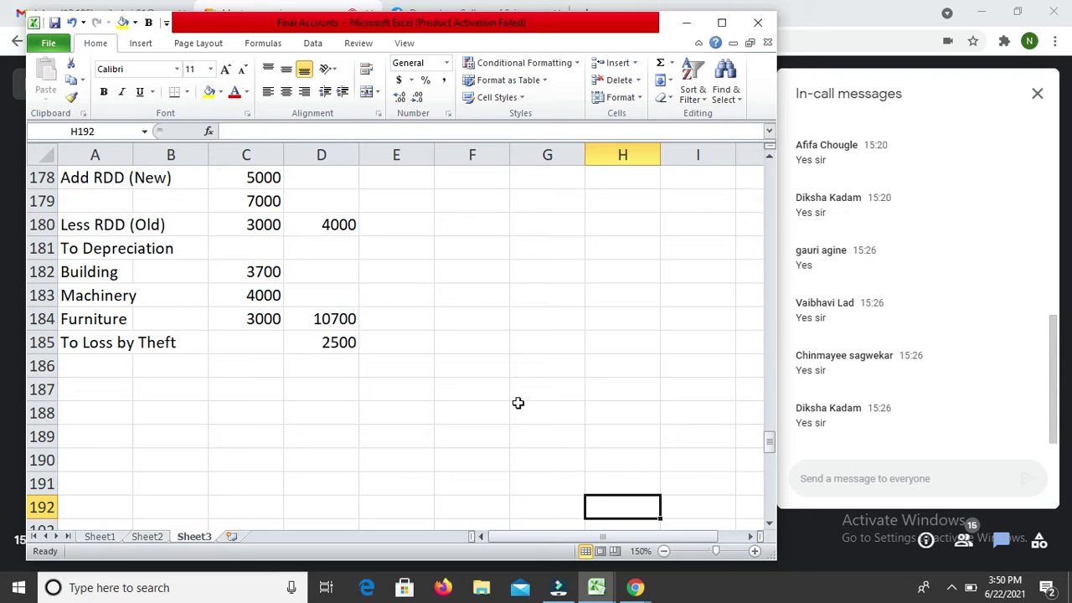
pyautogui.press('Up')
pyautogui.press('Up')
pyautogui.press('Up')
pyautogui.press('Up')
pyautogui.press('Up')
pyautogui.press('Up')
pyautogui.press('Up')
pyautogui.press('Up')
pyautogui.press('Up')
pyautogui.press('Up')
pyautogui.press('Up')
pyautogui.press('Up')
pyautogui.press('Up')
pyautogui.press('Up')
pyautogui.press('Up')
pyautogui.press('Up')
pyautogui.press('Up')
pyautogui.press('Up')
pyautogui.press('Up')
pyautogui.press('Up')
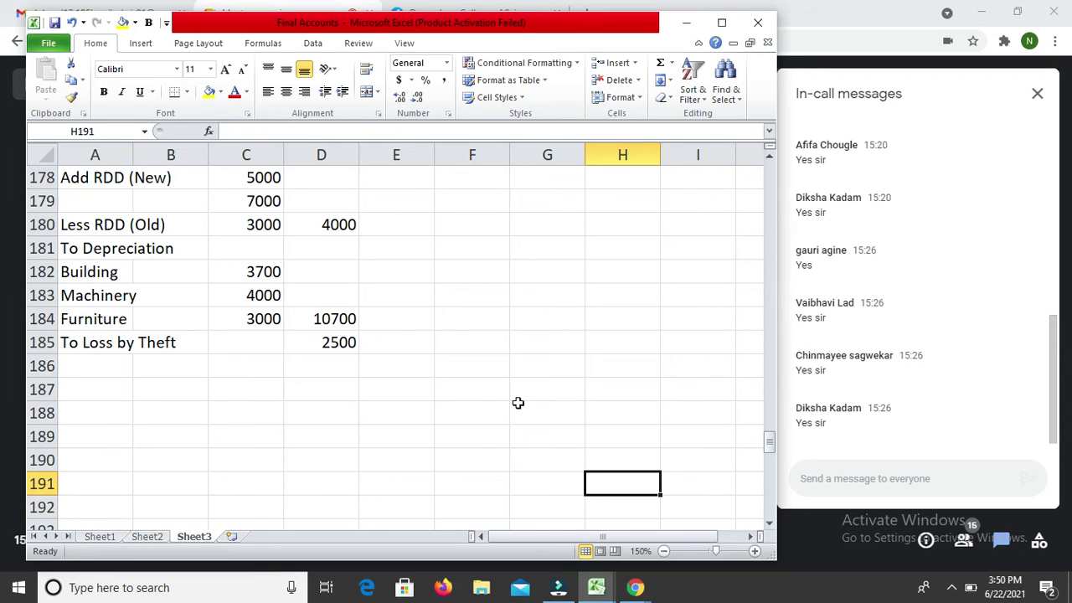
pyautogui.press('Down')
pyautogui.press('Down')
pyautogui.press('Down')
pyautogui.press('Down')
pyautogui.press('Down')
pyautogui.press('Down')
pyautogui.press('Down')
pyautogui.press('Down')
pyautogui.press('Down')
pyautogui.press('Down')
pyautogui.press('Down')
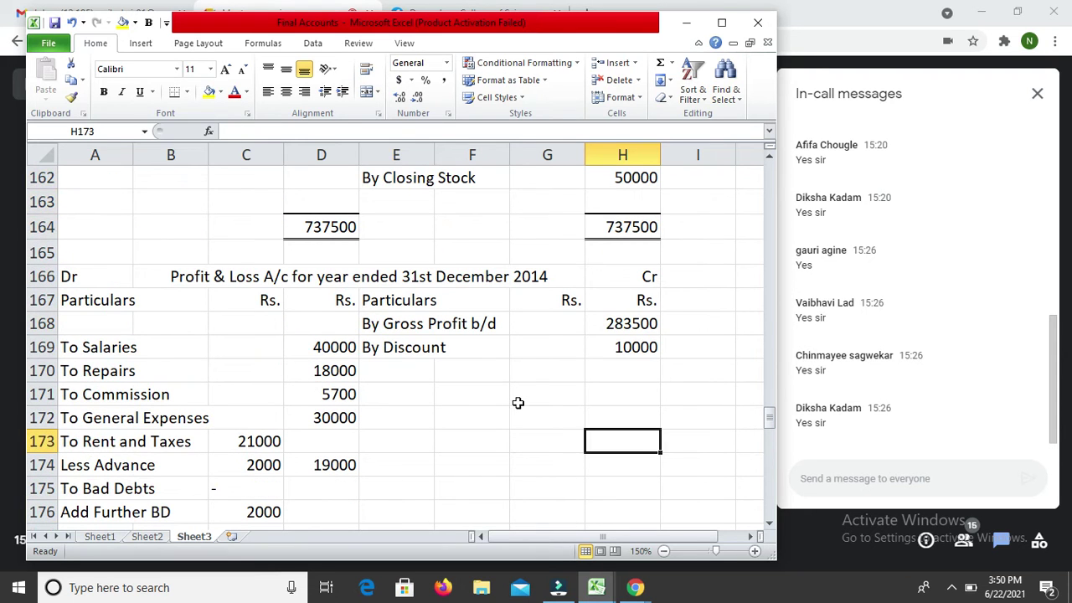
pyautogui.press('Down')
pyautogui.press('Down')
pyautogui.press('Down')
pyautogui.press('Down')
pyautogui.press('Down')
pyautogui.press('Down')
pyautogui.press('Down')
pyautogui.press('Down')
pyautogui.press('Down')
pyautogui.press('Down')
pyautogui.press('Down')
pyautogui.press('Down')
pyautogui.press('Down')
pyautogui.press('Down')
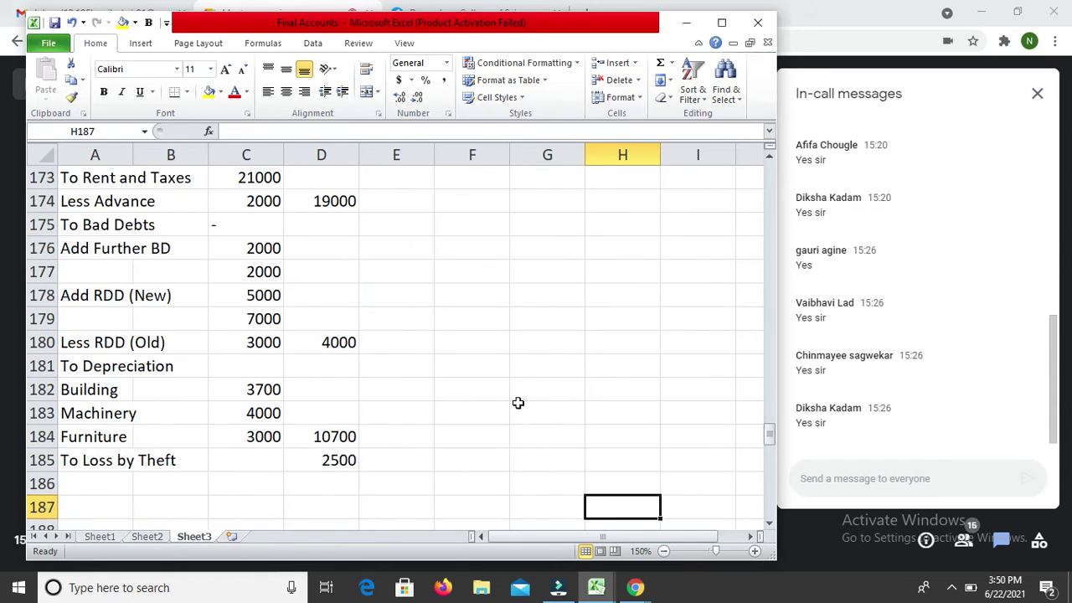
pyautogui.press('Down')
pyautogui.press('Down')
pyautogui.press('Down')
pyautogui.press('Down')
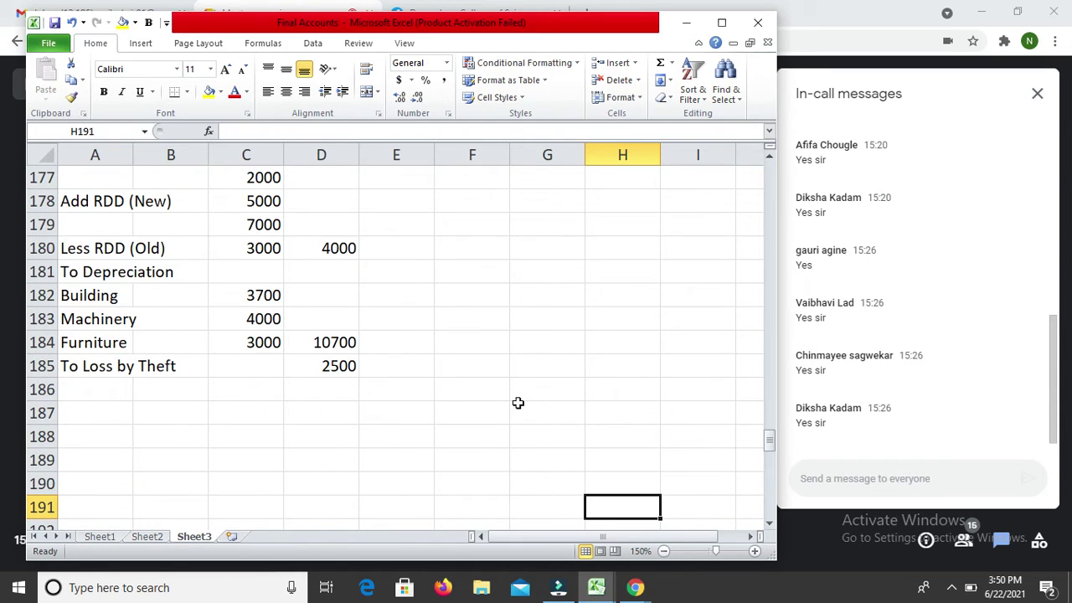
pyautogui.write('=su')
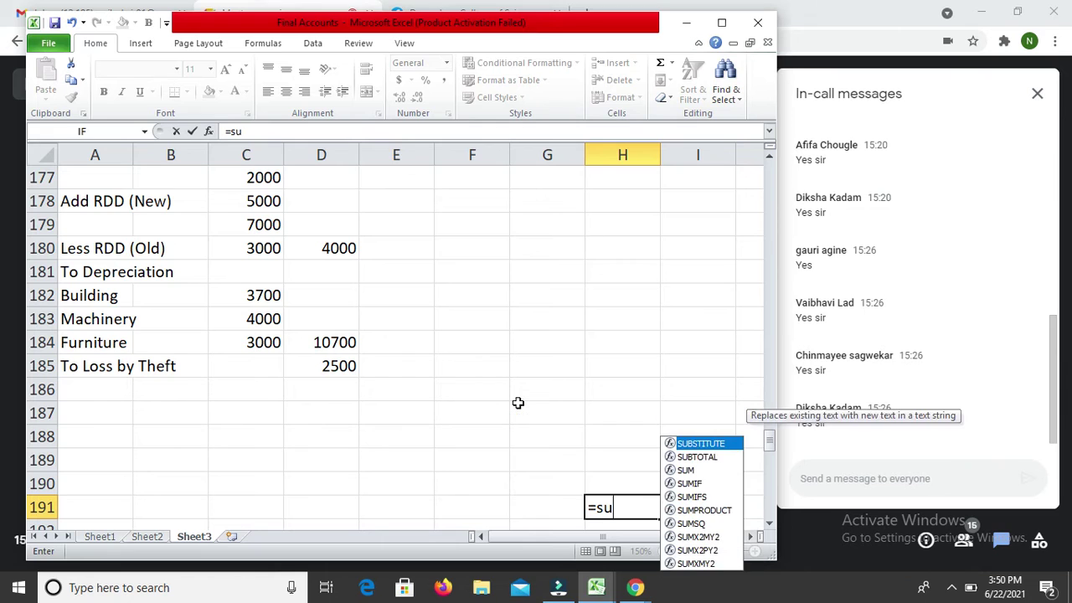
pyautogui.write('m(')
pyautogui.press('Right')
pyautogui.press('Up')
pyautogui.press('Up')
pyautogui.press('Down')
pyautogui.press('Left')
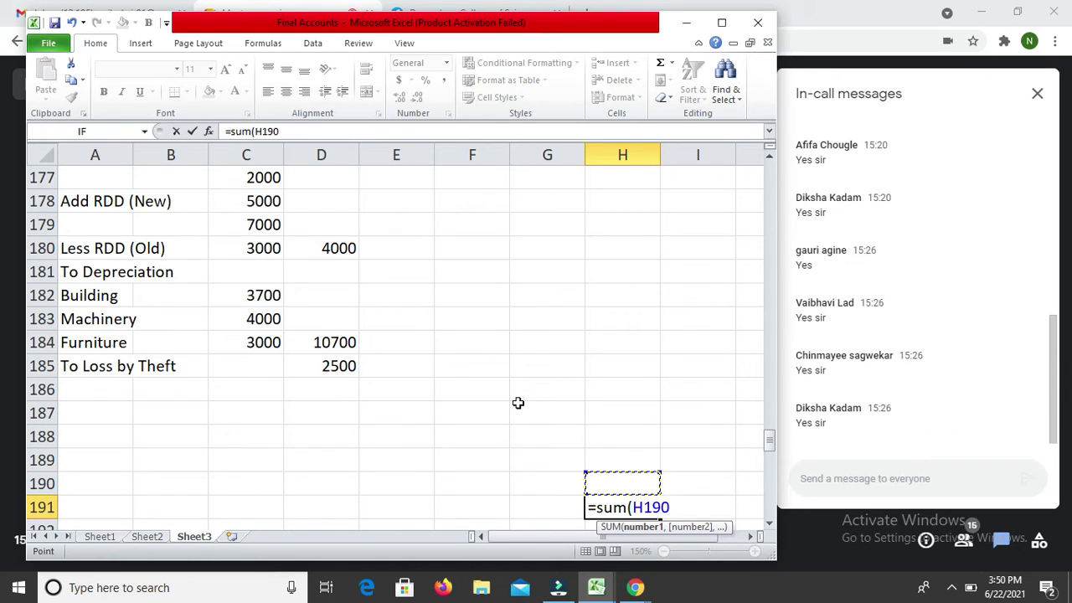
# Step: Set the sum range to H168:H190 and commit the 293500 credit total
pyautogui.hotkey('shift', 'Up')
pyautogui.hotkey('shift', 'Up')
pyautogui.hotkey('shift', 'Up')
pyautogui.hotkey('shift', 'Up')
pyautogui.hotkey('shift', 'Up')
pyautogui.hotkey('shift', 'Up')
pyautogui.hotkey('shift', 'Up')
pyautogui.hotkey('shift', 'Up')
pyautogui.hotkey('shift', 'Up')
pyautogui.hotkey('shift', 'Up')
pyautogui.hotkey('shift', 'Up')
pyautogui.hotkey('shift', 'Up')
pyautogui.hotkey('shift', 'Up')
pyautogui.hotkey('shift', 'Up')
pyautogui.hotkey('shift', 'Up')
pyautogui.hotkey('shift', 'Up')
pyautogui.hotkey('shift', 'Up')
pyautogui.hotkey('shift', 'Up')
pyautogui.hotkey('shift', 'Up')
pyautogui.hotkey('shift', 'Up')
pyautogui.hotkey('shift', 'Up')
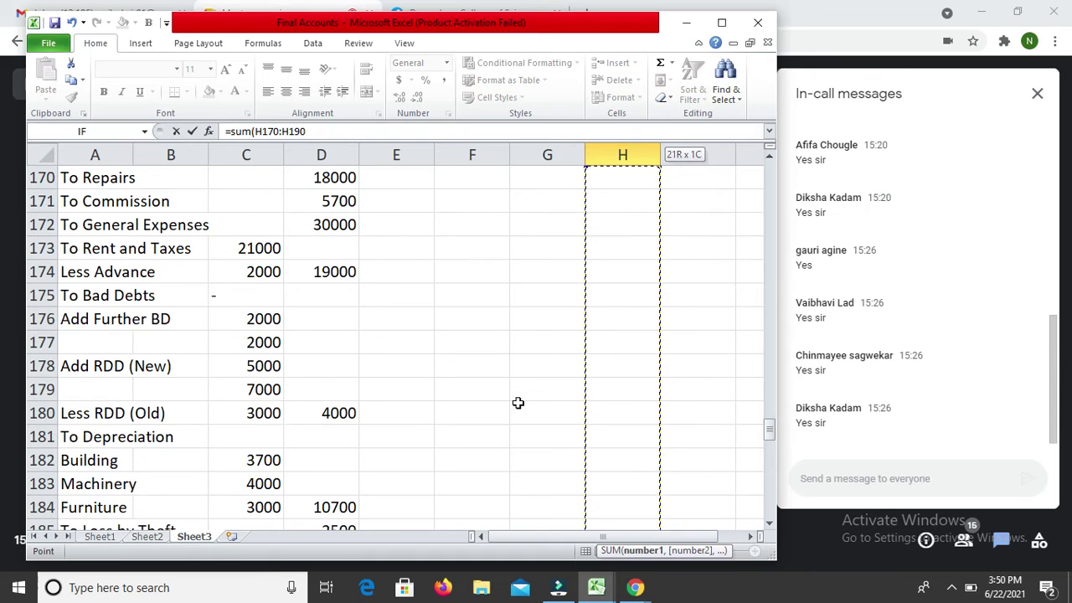
pyautogui.hotkey('shift', 'Up')
pyautogui.hotkey('shift', 'Up')
pyautogui.hotkey('shift', 'Up')
pyautogui.hotkey('shift', 'Up')
pyautogui.hotkey('shift', 'Up')
pyautogui.hotkey('shift', 'Up')
pyautogui.hotkey('shift', 'Up')
pyautogui.hotkey('shift', 'Up')
pyautogui.hotkey('shift', 'Up')
pyautogui.hotkey('shift', 'Up')
pyautogui.hotkey('shift', 'Up')
pyautogui.hotkey('shift', 'Up')
pyautogui.hotkey('shift', 'Up')
pyautogui.hotkey('shift', 'Up')
pyautogui.hotkey('shift', 'Up')
pyautogui.hotkey('shift', 'Up')
pyautogui.hotkey('shift', 'Up')
pyautogui.hotkey('shift', 'Up')
pyautogui.hotkey('shift', 'Up')
pyautogui.hotkey('shift', 'Up')
pyautogui.hotkey('shift', 'Left')
pyautogui.hotkey('shift', 'Left')
pyautogui.hotkey('shift', 'Left')
pyautogui.hotkey('shift', 'Left')
pyautogui.hotkey('shift', 'Left')
pyautogui.hotkey('shift', 'Left')
pyautogui.hotkey('shift', 'Left')
pyautogui.hotkey('shift', 'Up')
pyautogui.hotkey('shift', 'Up')
pyautogui.hotkey('shift', 'Up')
pyautogui.hotkey('shift', 'Right')
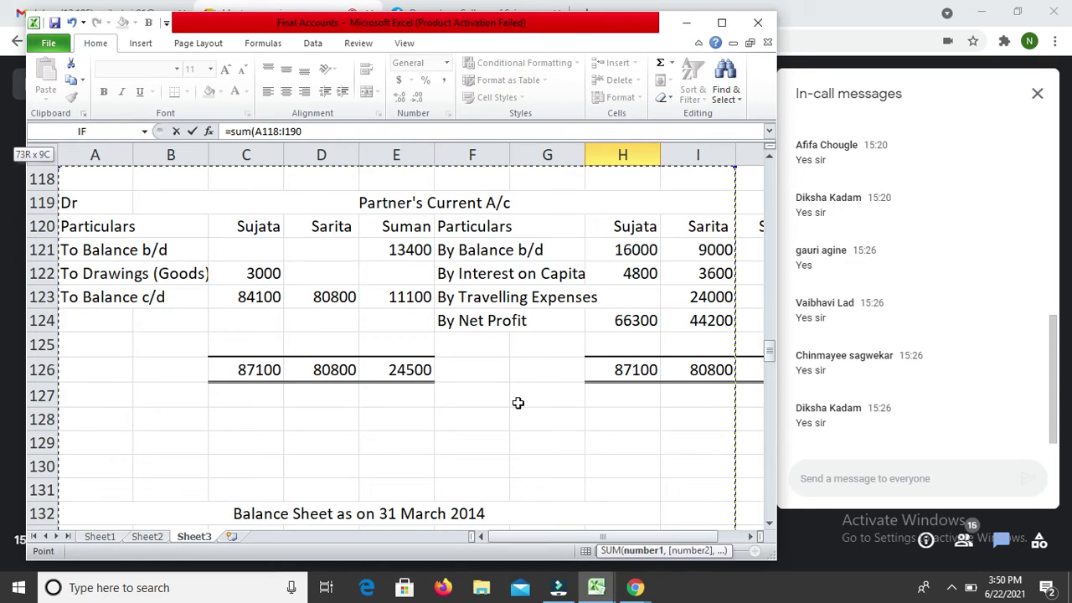
pyautogui.press('Down')
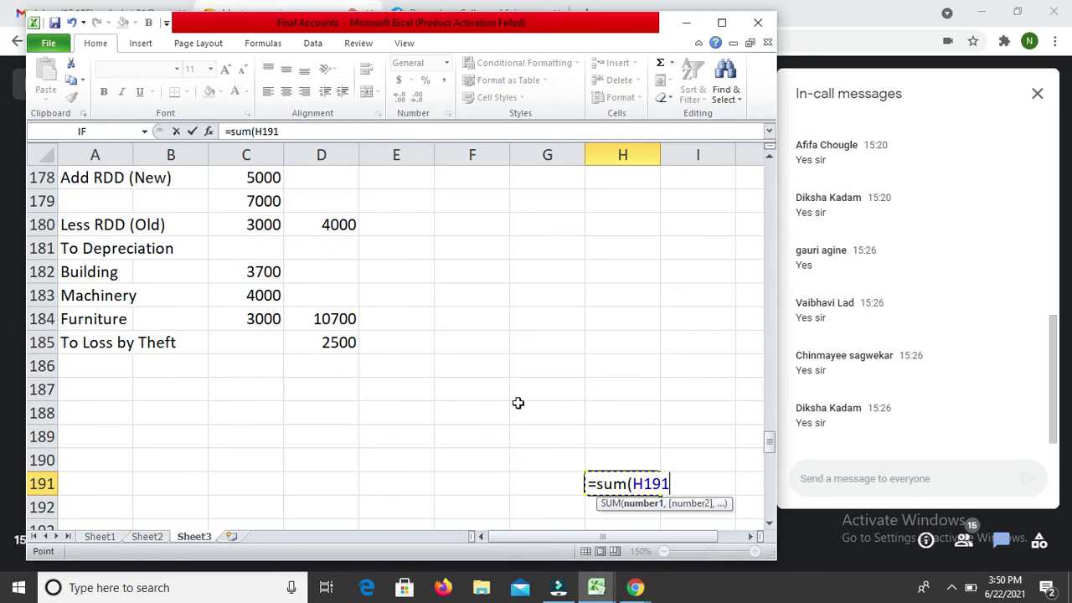
pyautogui.press('Up')
pyautogui.press('Up')
pyautogui.press('Up')
pyautogui.press('Up')
pyautogui.press('Up')
pyautogui.press('Up')
pyautogui.press('Up')
pyautogui.press('Up')
pyautogui.press('Down')
pyautogui.press('Down')
pyautogui.press('Down')
pyautogui.press('Down')
pyautogui.press('Down')
pyautogui.press('Down')
pyautogui.press('Down')
pyautogui.hotkey('shift', 'Up')
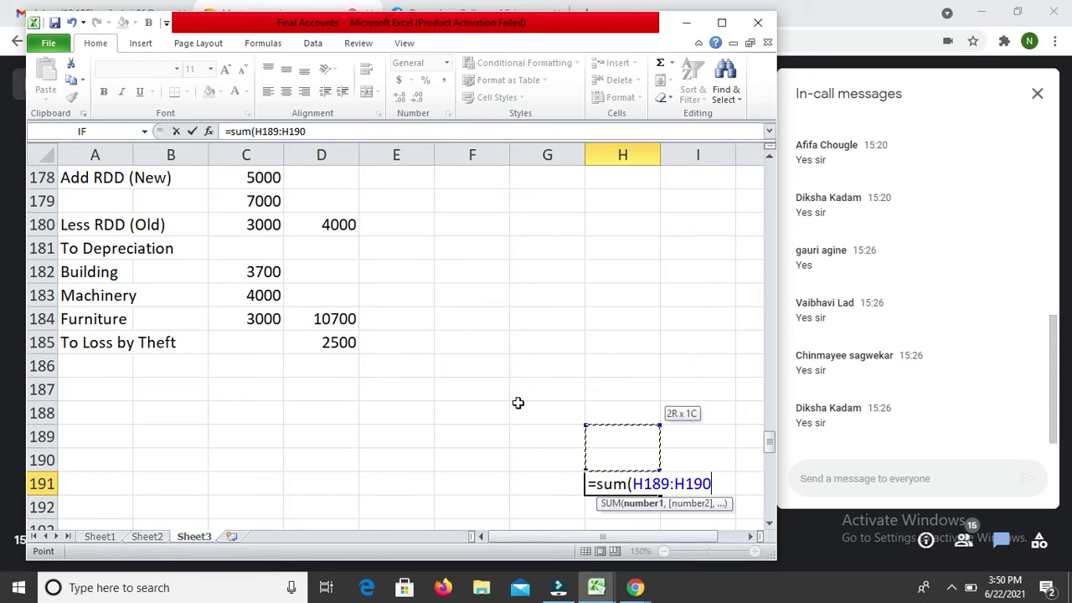
pyautogui.hotkey('shift', 'Up')
pyautogui.hotkey('shift', 'Up')
pyautogui.hotkey('shift', 'Up')
pyautogui.hotkey('shift', 'Up')
pyautogui.hotkey('shift', 'Up')
pyautogui.hotkey('shift', 'Up')
pyautogui.hotkey('shift', 'Up')
pyautogui.hotkey('shift', 'Up')
pyautogui.hotkey('shift', 'Up')
pyautogui.hotkey('shift', 'Up')
pyautogui.hotkey('shift', 'Up')
pyautogui.hotkey('shift', 'Up')
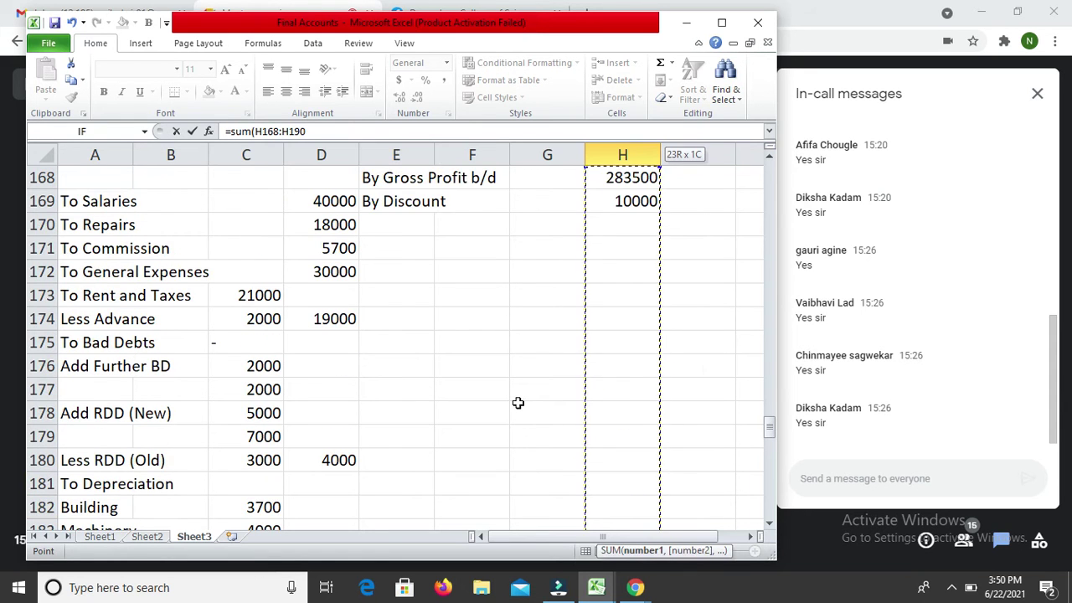
pyautogui.scroll(1, 518, 402)
pyautogui.press('Return')
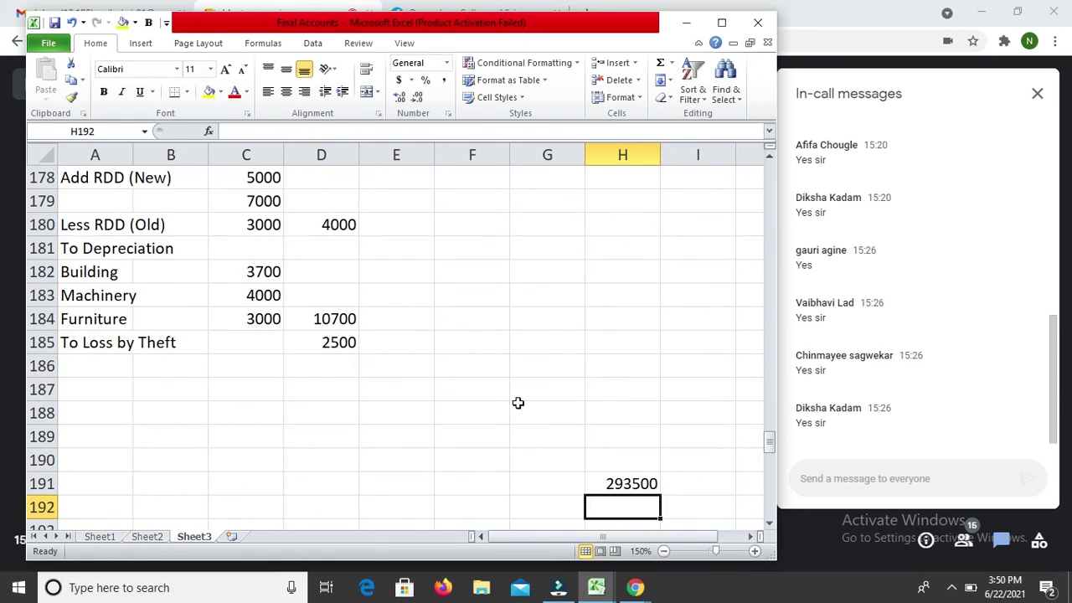
pyautogui.press('Up')
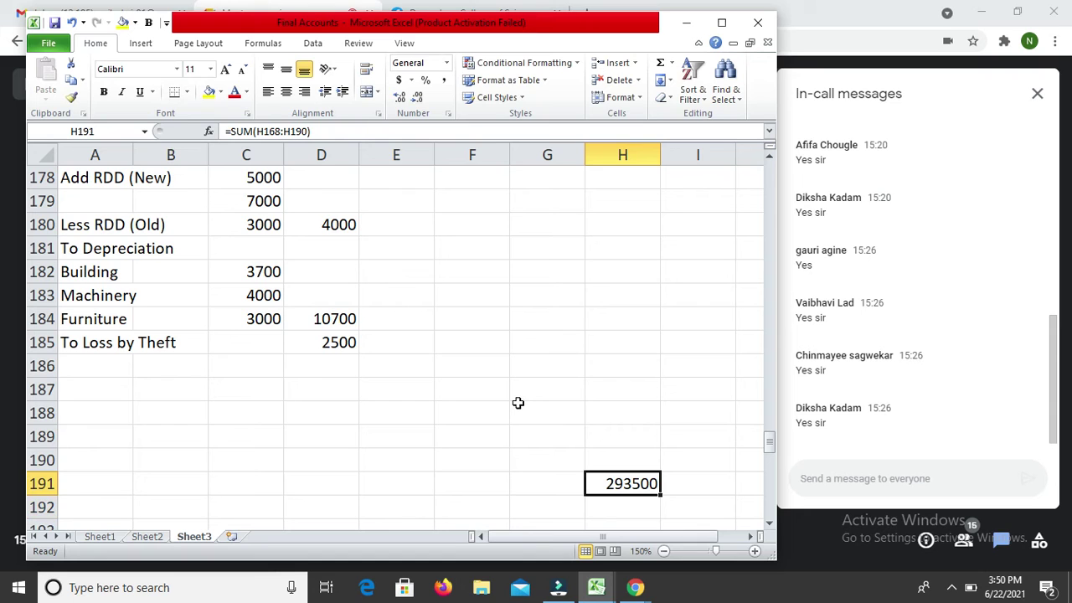
# Step: Set D191 to =H191 so the debit total reads 293500
pyautogui.press('Left')
pyautogui.press('Left')
pyautogui.press('Left')
pyautogui.press('Left')
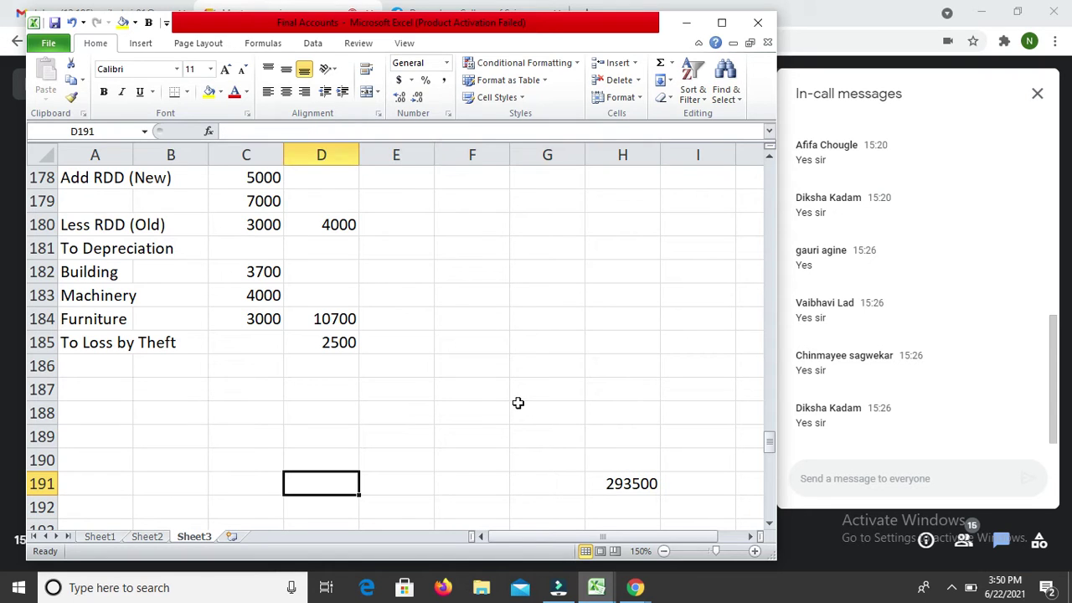
pyautogui.write('=')
pyautogui.press('Right')
pyautogui.press('Right')
pyautogui.press('Right')
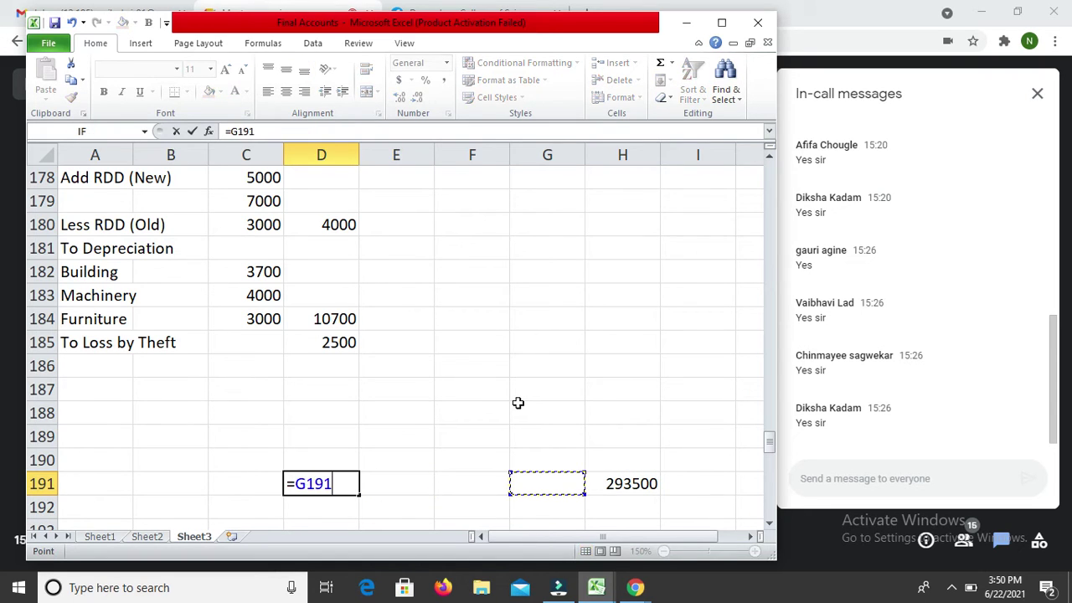
pyautogui.press('Right')
pyautogui.press('Return')
# Step: Compute the 163600 net profit in D189 as =D191-SUM(D169:D187)
pyautogui.press('Up')
pyautogui.press('Up')
pyautogui.press('Up')
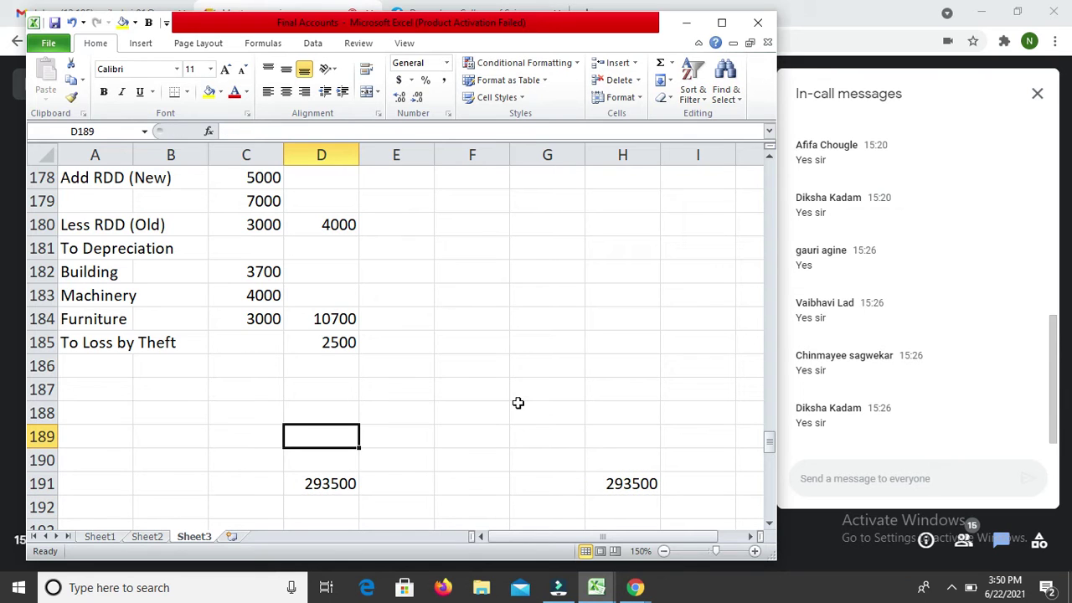
pyautogui.write('=')
pyautogui.press('Down')
pyautogui.press('Down')
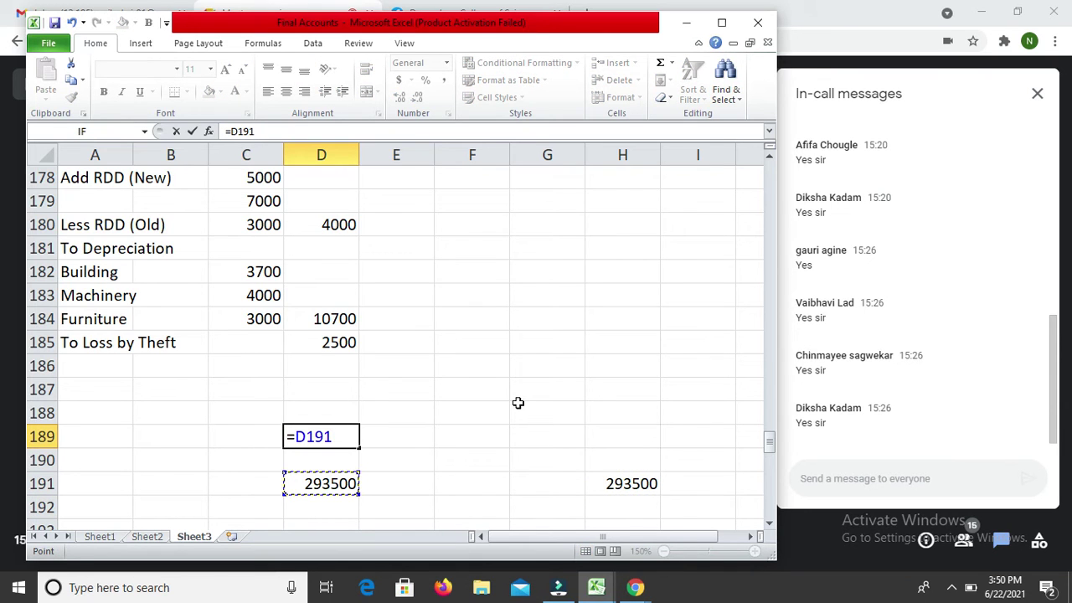
pyautogui.write('-sum(')
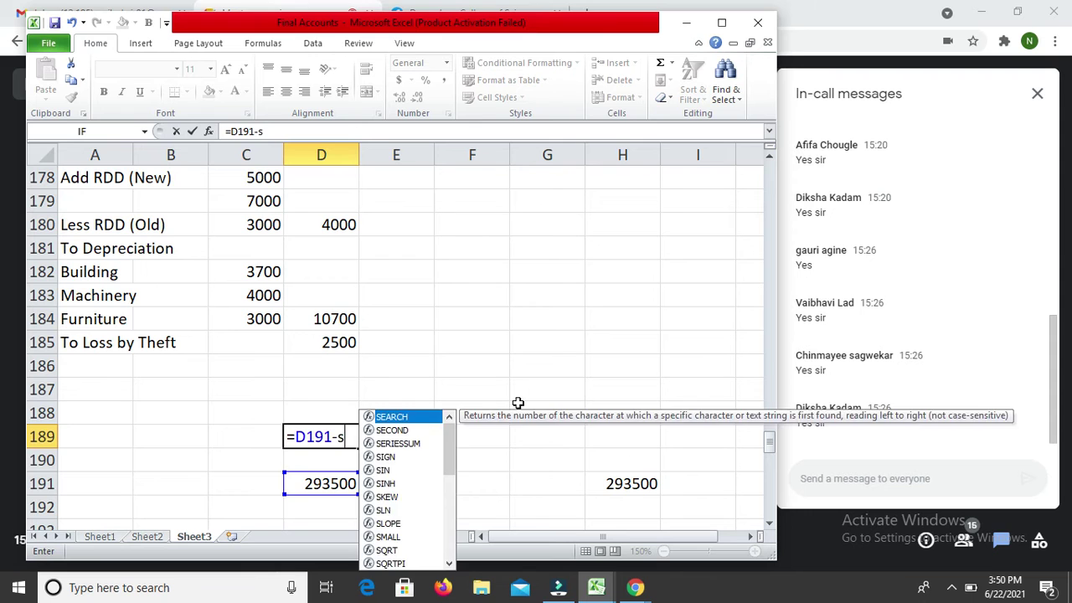
pyautogui.press('Up')
pyautogui.press('Up')
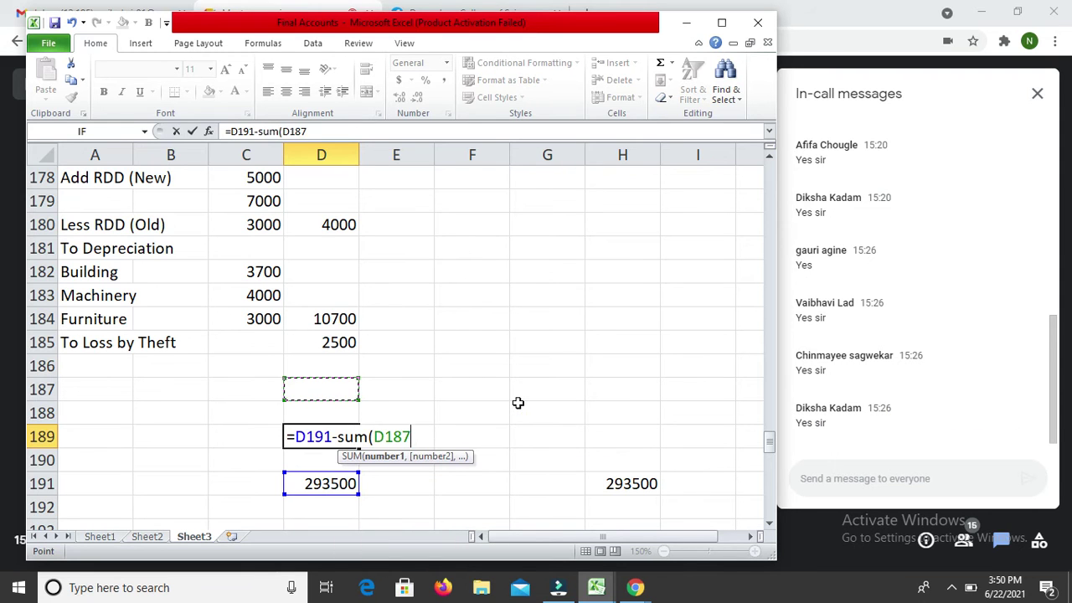
pyautogui.hotkey('shift', 'Up')
pyautogui.hotkey('shift', 'Up')
pyautogui.hotkey('shift', 'Up')
pyautogui.hotkey('shift', 'Up')
pyautogui.hotkey('shift', 'Up')
pyautogui.hotkey('shift', 'Up')
pyautogui.hotkey('shift', 'Up')
pyautogui.hotkey('shift', 'Up')
pyautogui.hotkey('shift', 'Up')
pyautogui.hotkey('shift', 'Up')
pyautogui.hotkey('shift', 'Up')
pyautogui.hotkey('shift', 'Up')
pyautogui.hotkey('shift', 'Up')
pyautogui.hotkey('shift', 'Up')
pyautogui.hotkey('shift', 'Up')
pyautogui.hotkey('shift', 'Up')
pyautogui.hotkey('shift', 'Up')
pyautogui.hotkey('shift', 'Up')
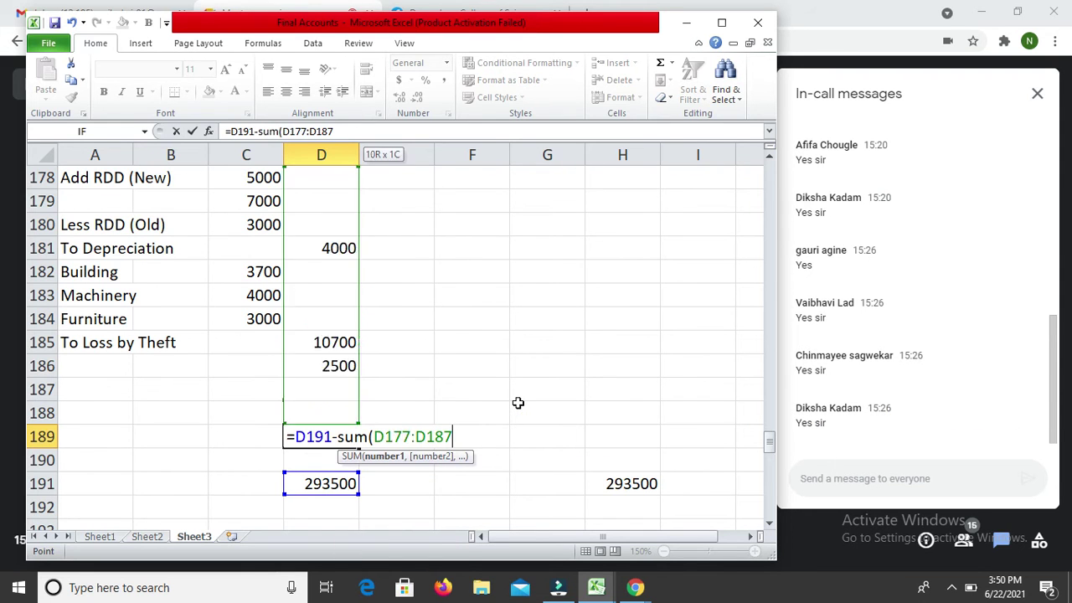
pyautogui.hotkey('shift', 'Right')
pyautogui.hotkey('shift', 'Right')
pyautogui.hotkey('shift', 'Left')
pyautogui.hotkey('shift', 'Left')
pyautogui.hotkey('shift', 'Left')
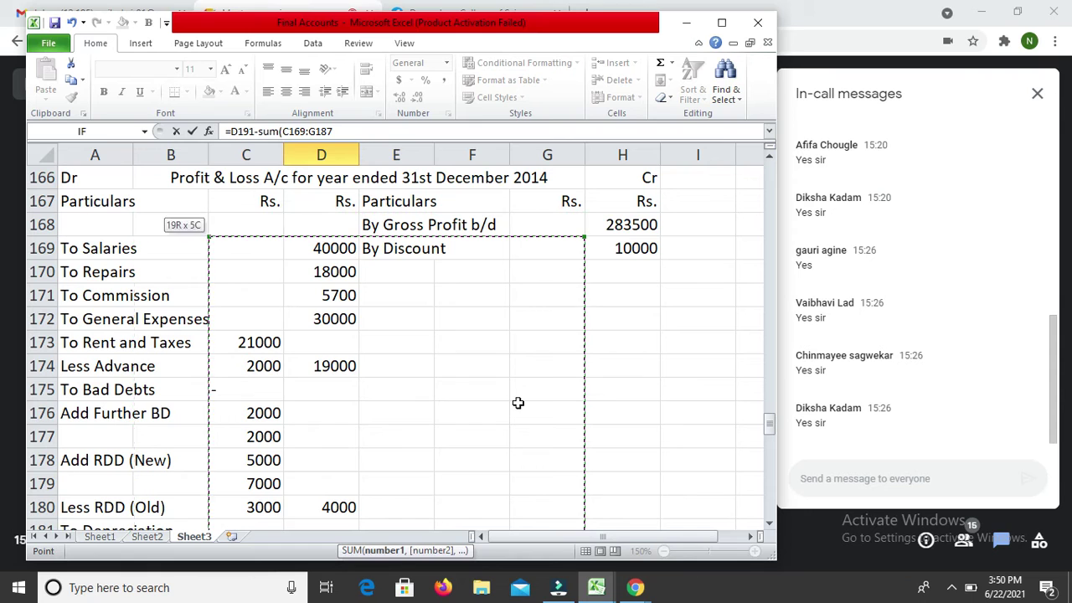
pyautogui.write(')')
pyautogui.press('Return')
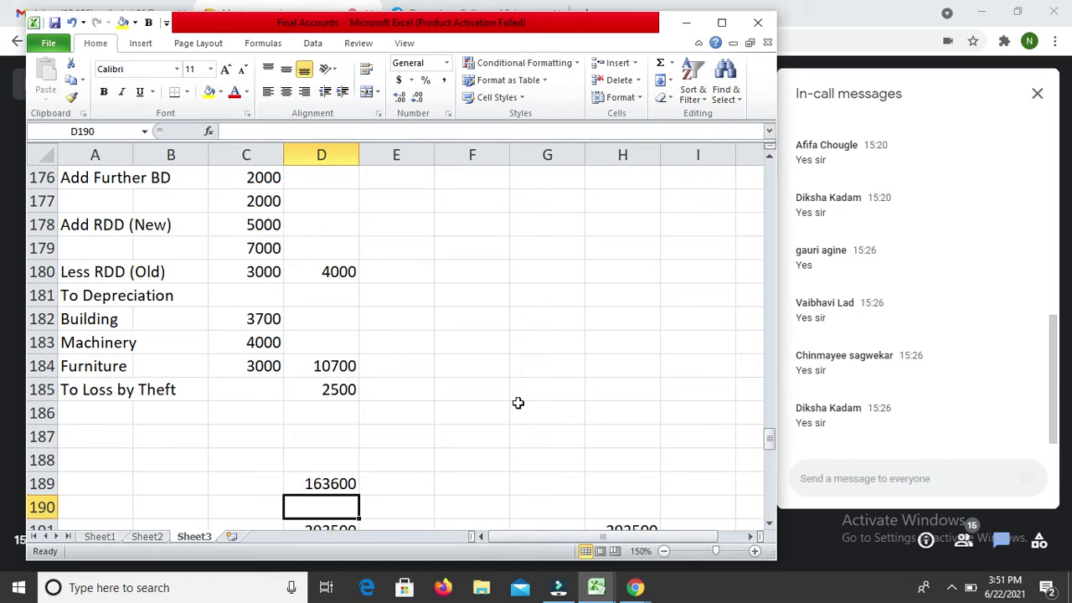
pyautogui.press('Up')
pyautogui.press('Up')
pyautogui.press('Up')
# Step: Add 'To Partner's Capital' in A187 with partner share labels '(163600 X 1/2)' in A188:A189
pyautogui.press('Left')
pyautogui.press('Left')
pyautogui.press('Left')
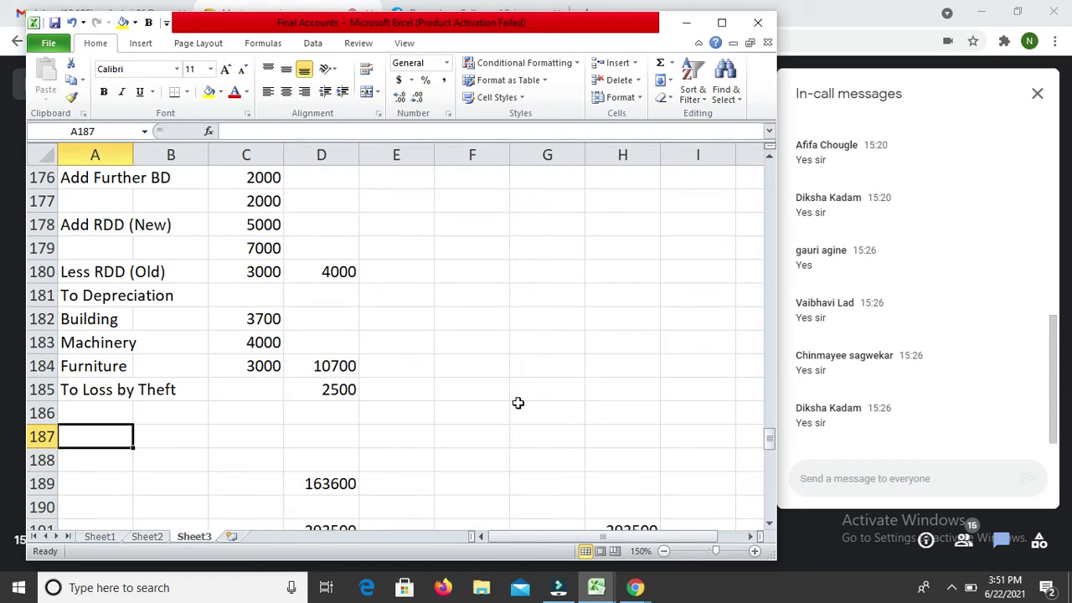
pyautogui.write("To Partner's Capital")
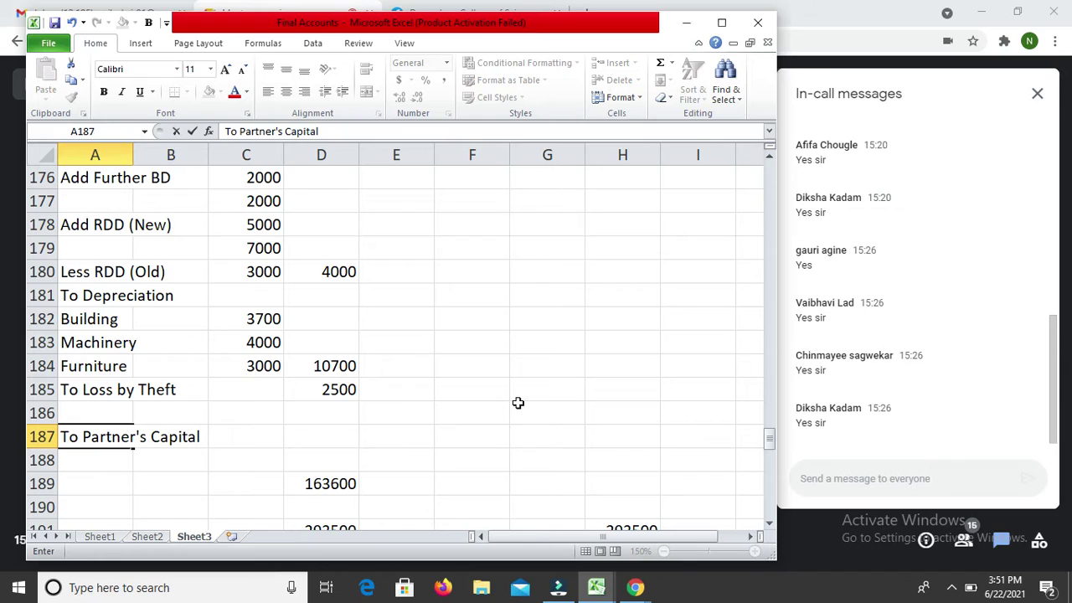
pyautogui.press('Return')
pyautogui.write('Ras')
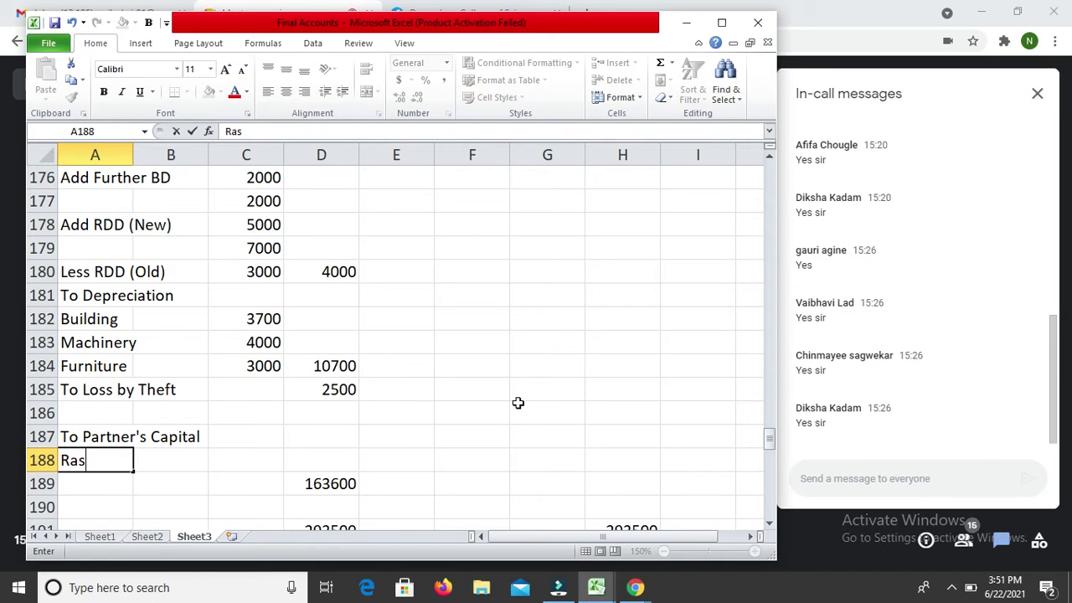
pyautogui.press('BackSpace')
pyautogui.write('m (1638')
pyautogui.press('BackSpace')
pyautogui.write('6')
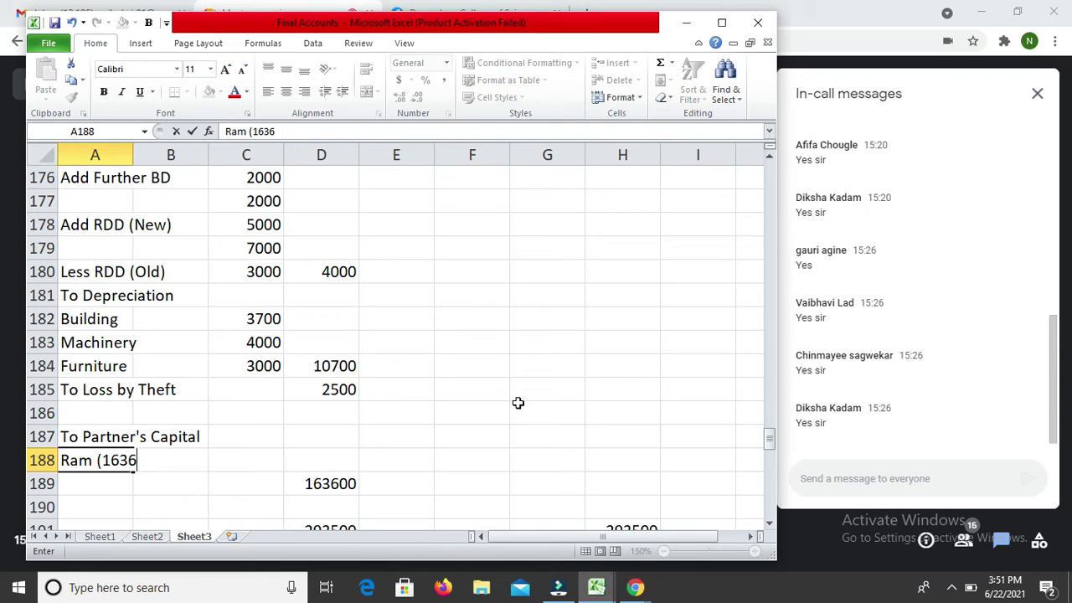
pyautogui.write('00 X 1/2')
pyautogui.press('Return')
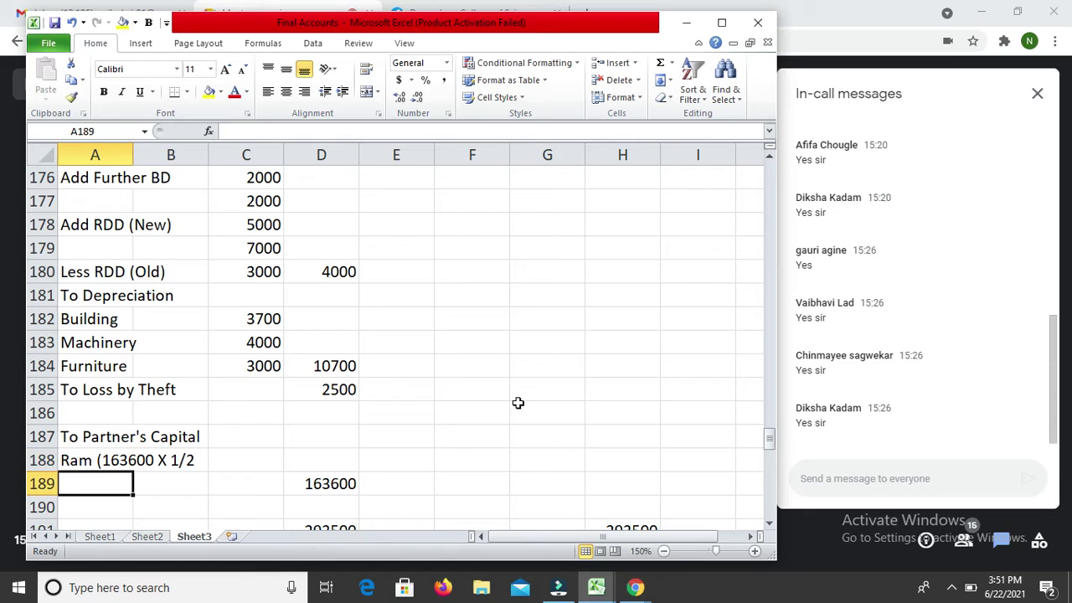
pyautogui.press('Up')
pyautogui.press('F2')
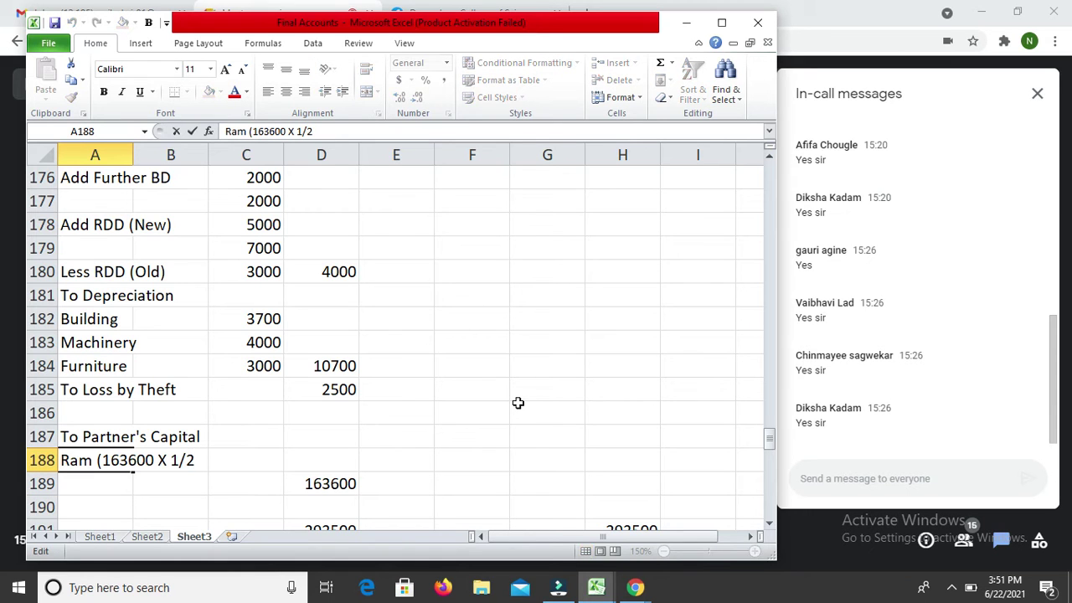
pyautogui.write(')')
pyautogui.press('Return')
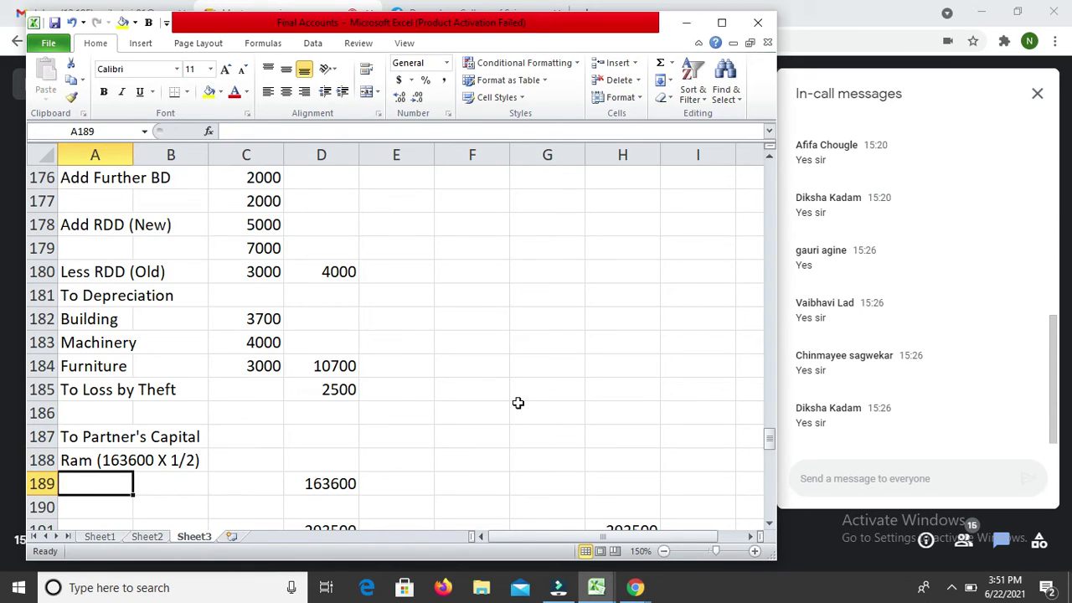
pyautogui.hotkey('ctrl', 'd')
# Step: Enter =D189*1/2 in C188 and =C188 in C189, giving 81800 each
pyautogui.press('Up')
pyautogui.press('Right')
pyautogui.press('Right')
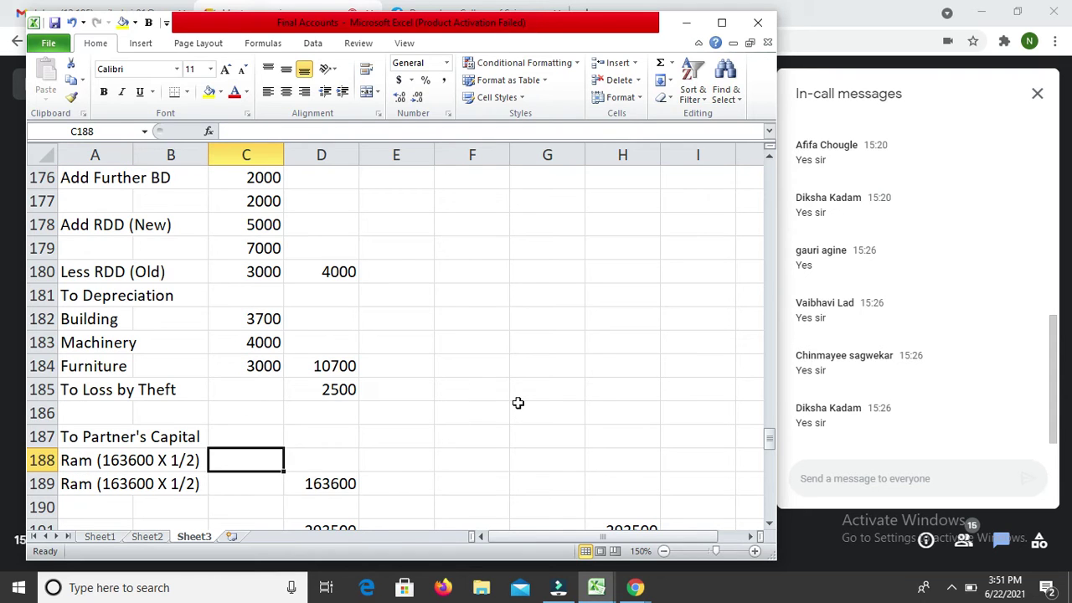
pyautogui.write('=')
pyautogui.press('Down')
pyautogui.press('Right')
pyautogui.write('*1/2')
pyautogui.press('Return')
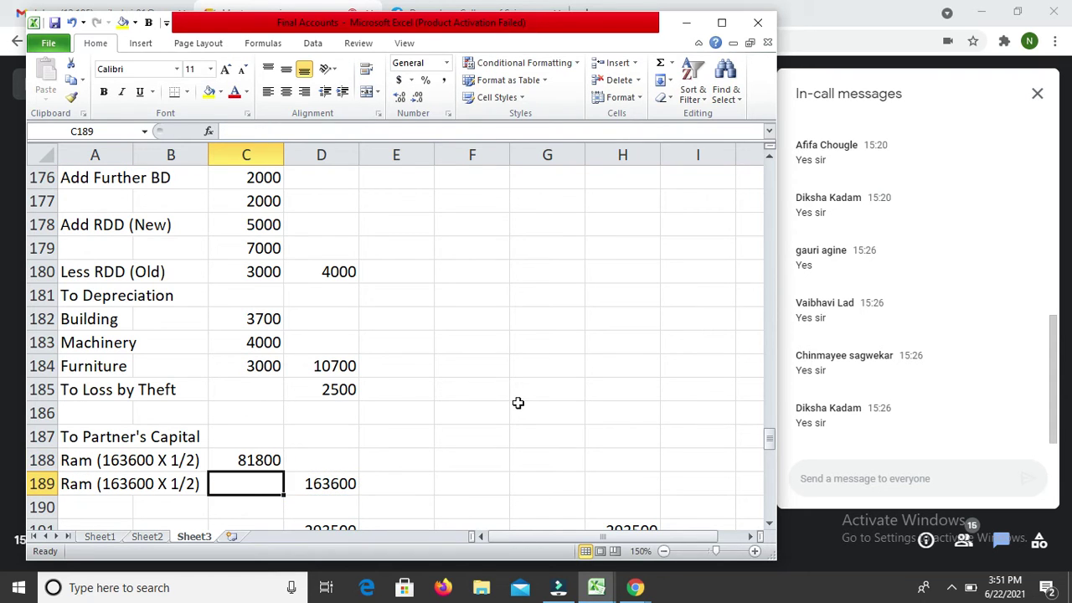
pyautogui.write('=')
pyautogui.press('Up')
pyautogui.press('Return')
# Step: Check the share formulas and Profit & Loss entries, returning to the D191 total
pyautogui.press('Up')
pyautogui.press('Up')
pyautogui.press('Down')
pyautogui.press('Up')
pyautogui.press('Up')
pyautogui.press('Down')
pyautogui.press('Down')
pyautogui.press('Up')
pyautogui.press('Up')
pyautogui.press('Up')
pyautogui.press('Up')
pyautogui.press('Up')
pyautogui.press('Up')
pyautogui.press('Up')
pyautogui.press('Up')
pyautogui.press('Up')
pyautogui.press('Up')
pyautogui.press('Up')
pyautogui.press('Up')
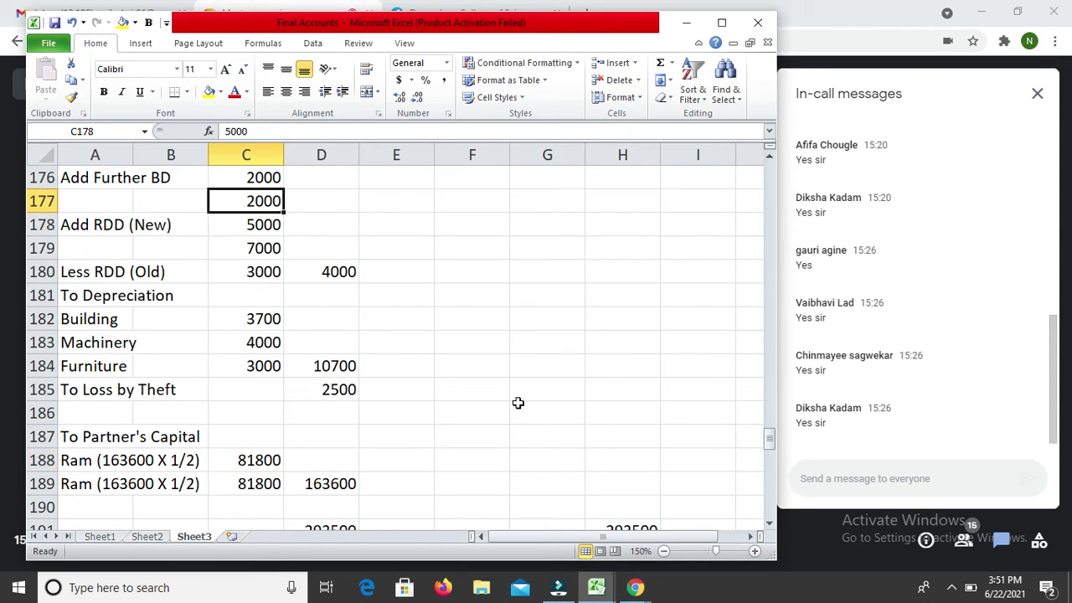
pyautogui.press('Up')
pyautogui.press('Up')
pyautogui.press('Up')
pyautogui.press('Up')
pyautogui.press('Up')
pyautogui.press('Up')
pyautogui.press('Up')
pyautogui.press('Up')
pyautogui.press('Up')
pyautogui.press('Up')
pyautogui.press('Up')
pyautogui.press('Up')
pyautogui.press('Up')
pyautogui.press('Up')
pyautogui.press('Up')
pyautogui.press('Down')
pyautogui.press('Down')
pyautogui.press('Down')
pyautogui.press('Down')
pyautogui.press('Down')
pyautogui.press('Down')
pyautogui.press('Down')
pyautogui.press('Down')
pyautogui.press('Down')
pyautogui.press('Down')
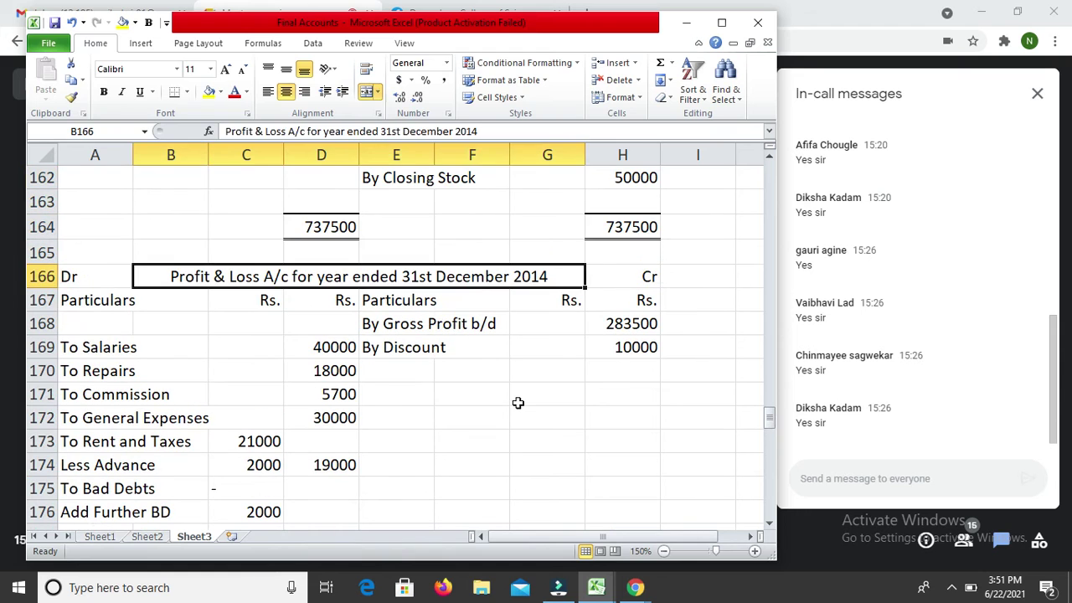
pyautogui.press('Down')
pyautogui.press('Down')
pyautogui.press('Down')
pyautogui.press('Down')
pyautogui.press('Down')
pyautogui.press('Down')
pyautogui.press('Down')
pyautogui.press('Down')
pyautogui.press('Down')
pyautogui.press('Down')
pyautogui.press('Down')
pyautogui.press('Down')
pyautogui.press('Down')
pyautogui.press('Down')
pyautogui.press('Down')
pyautogui.press('Down')
pyautogui.press('Down')
pyautogui.press('Down')
pyautogui.press('Down')
pyautogui.press('Down')
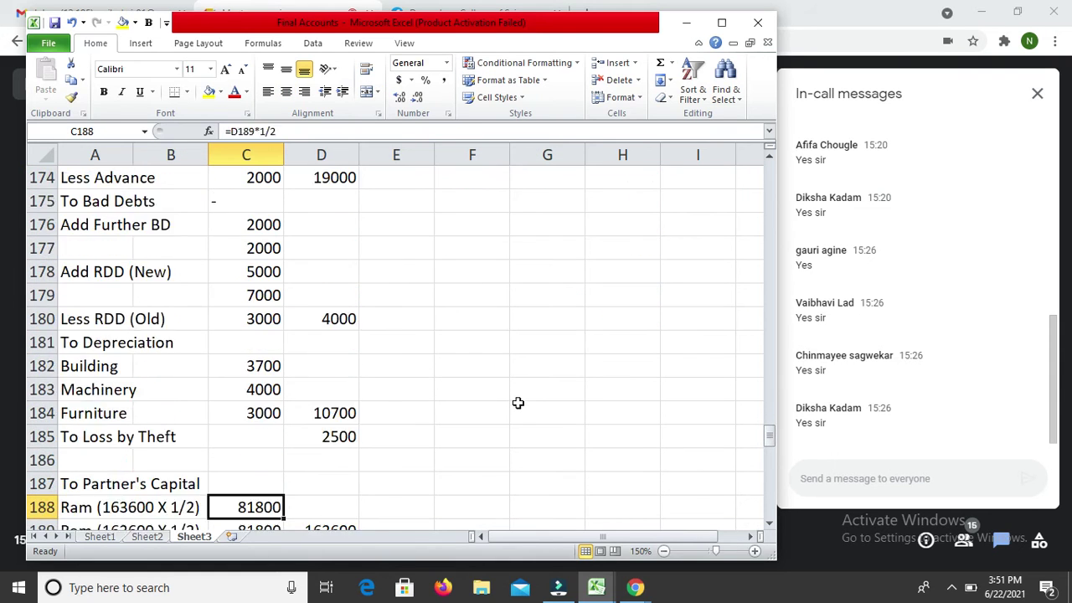
pyautogui.press('Up')
pyautogui.press('Up')
pyautogui.press('Up')
pyautogui.press('Up')
pyautogui.press('Up')
pyautogui.press('Right')
pyautogui.press('Right')
pyautogui.press('Up')
pyautogui.press('Left')
# Step: Give the 293500 debit total in D191 a top line and double bottom line
pyautogui.hotkey('ctrl', '1')
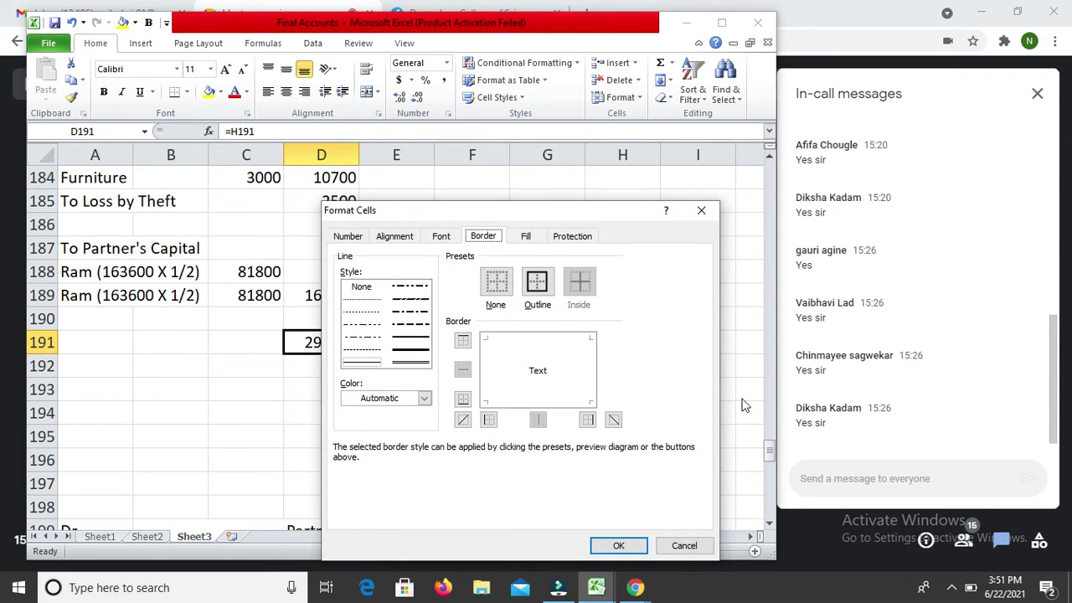
pyautogui.click(411, 339)
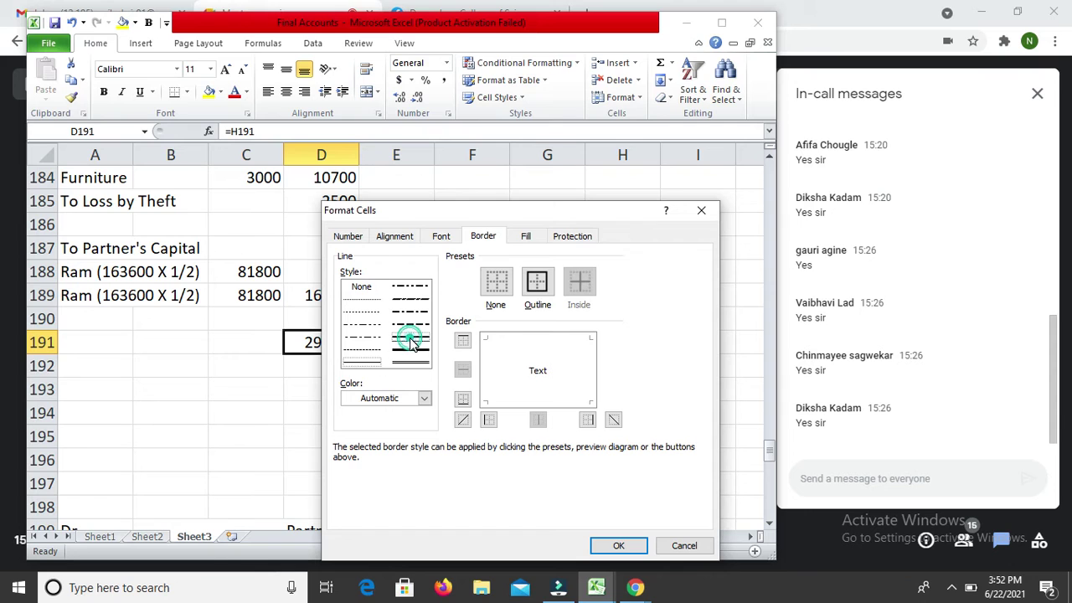
pyautogui.click(537, 340)
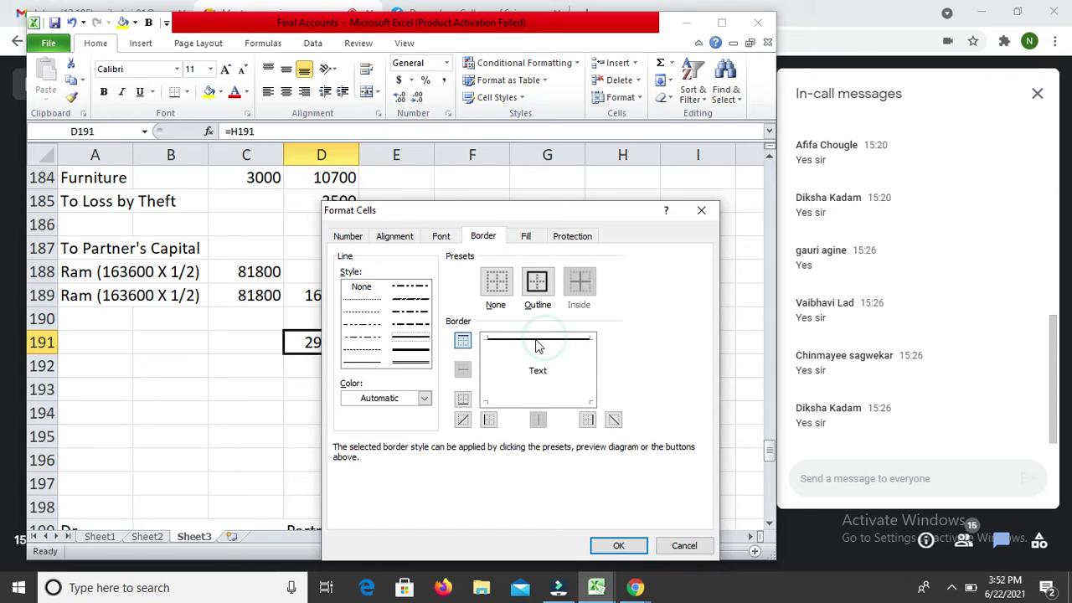
pyautogui.click(411, 362)
pyautogui.click(530, 401)
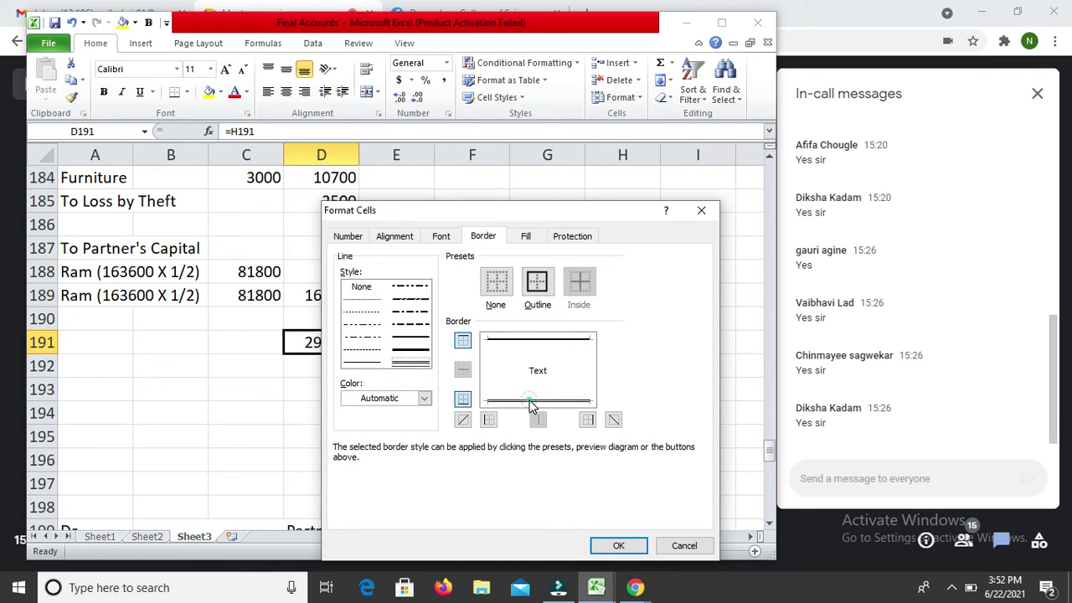
pyautogui.press('Return')
# Step: Apply the same top line and double underline to the 293500 total in H191
pyautogui.press('Right')
pyautogui.press('Right')
pyautogui.press('Right')
pyautogui.press('Right')
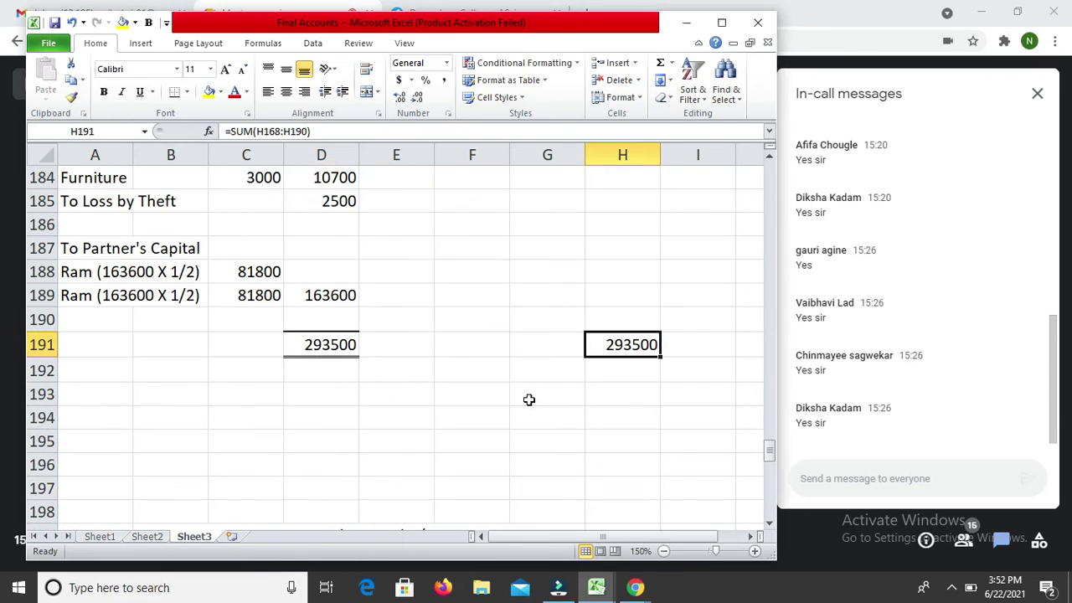
pyautogui.hotkey('ctrl', '1')
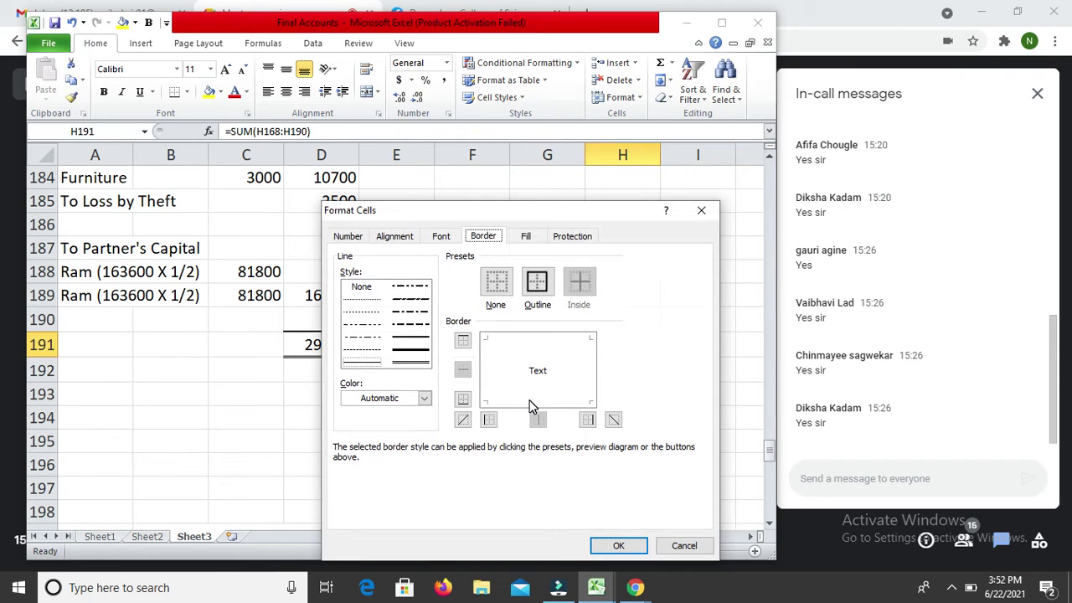
pyautogui.click(410, 337)
pyautogui.click(548, 337)
pyautogui.click(428, 360)
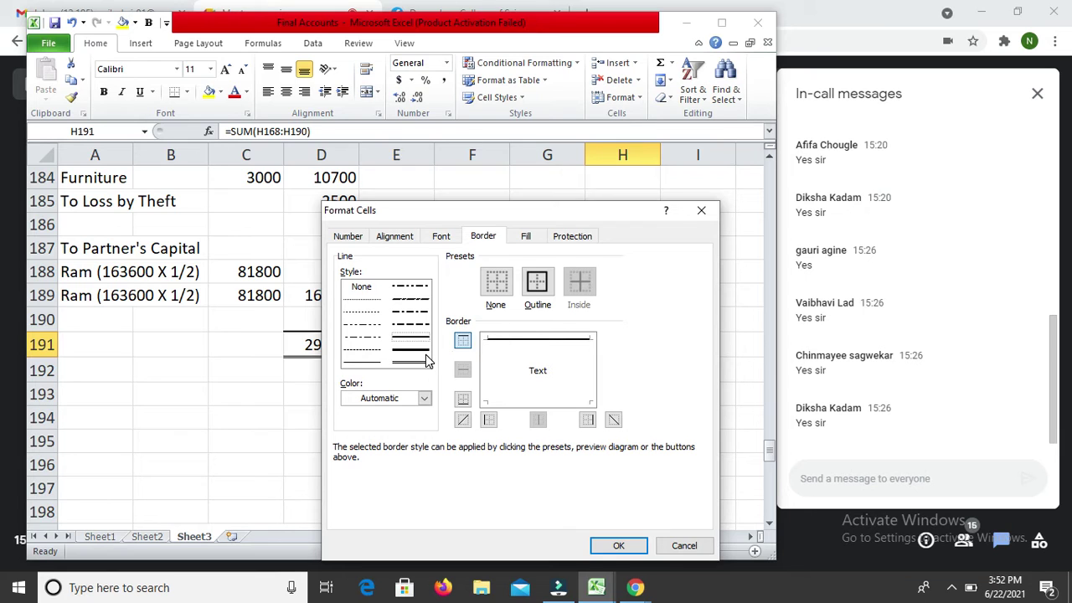
pyautogui.click(427, 360)
pyautogui.click(419, 361)
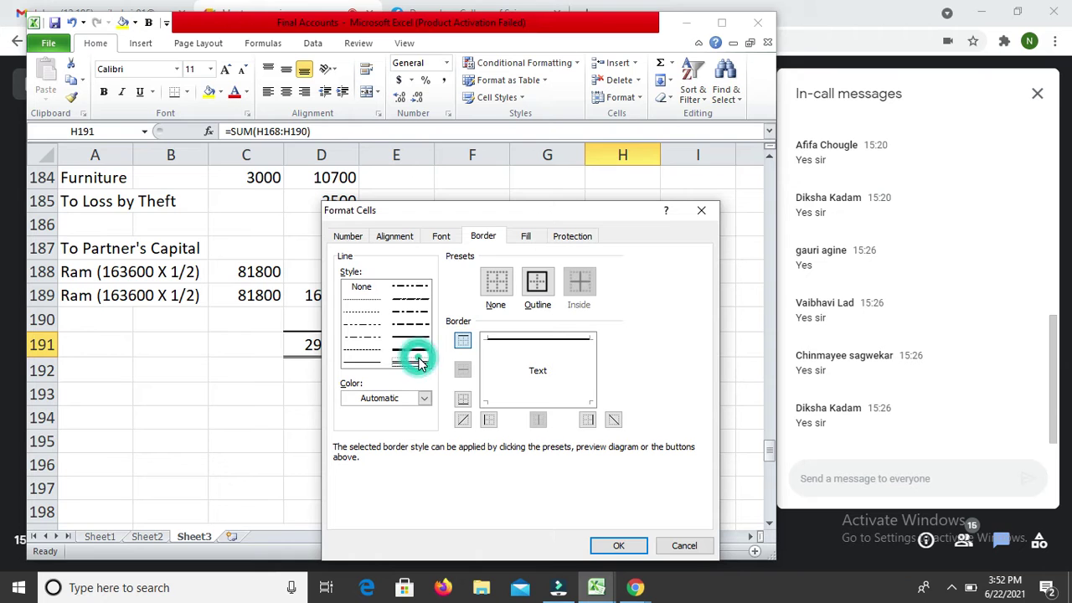
pyautogui.click(542, 400)
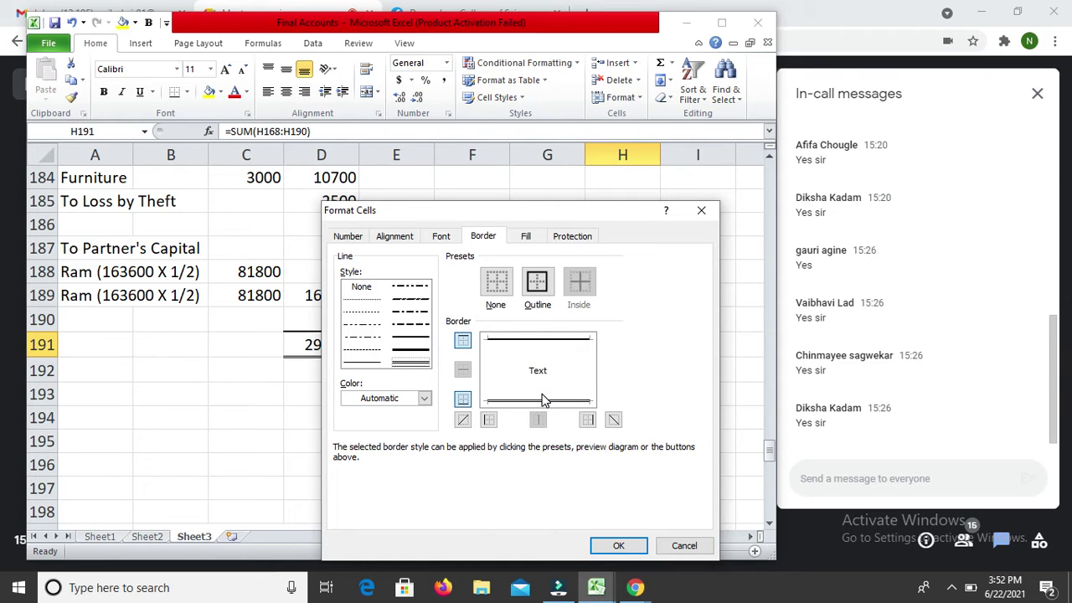
pyautogui.press('Return')
pyautogui.press('Up')
pyautogui.press('Up')
pyautogui.press('Up')
pyautogui.press('Left')
pyautogui.press('Left')
pyautogui.press('Left')
pyautogui.press('Left')
pyautogui.press('Left')
pyautogui.press('Up')
pyautogui.press('Up')
pyautogui.press('Up')
pyautogui.press('Up')
pyautogui.press('Up')
pyautogui.press('Up')
pyautogui.press('Up')
pyautogui.press('Up')
pyautogui.press('Up')
pyautogui.press('Up')
pyautogui.press('Up')
pyautogui.press('Up')
pyautogui.press('Up')
pyautogui.press('Up')
pyautogui.press('Up')
pyautogui.press('Up')
pyautogui.press('Up')
pyautogui.press('Up')
pyautogui.press('Up')
pyautogui.press('Up')
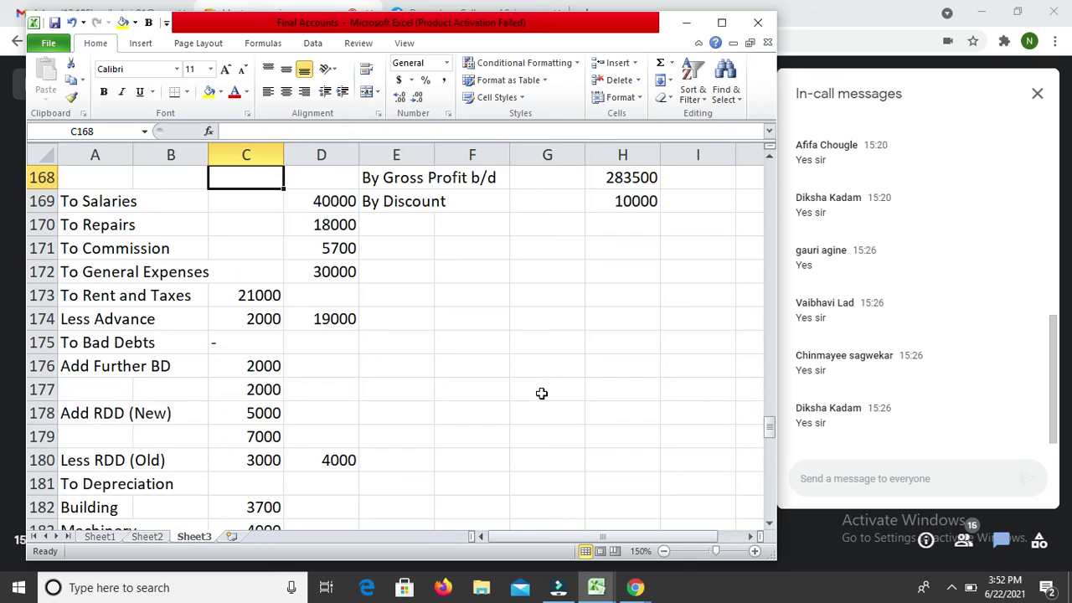
# Step: Right-align the Bad Debts dash in C175 and rule solid lines above and below C175:C176
pyautogui.press('Down')
pyautogui.press('Down')
pyautogui.press('Down')
pyautogui.press('Down')
pyautogui.press('Down')
pyautogui.press('Down')
pyautogui.press('Down')
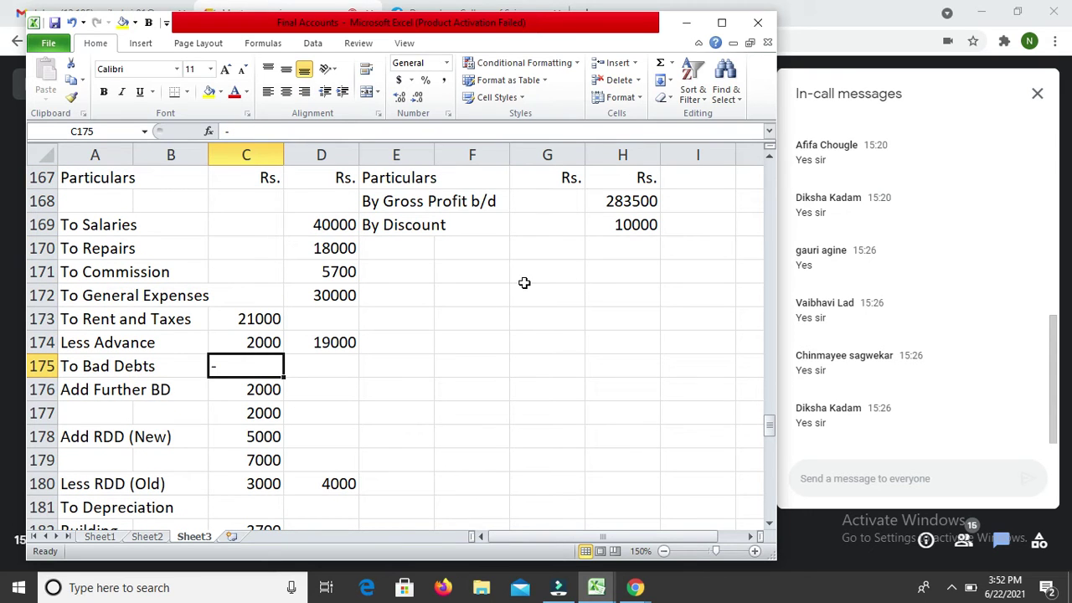
pyautogui.click(305, 93)
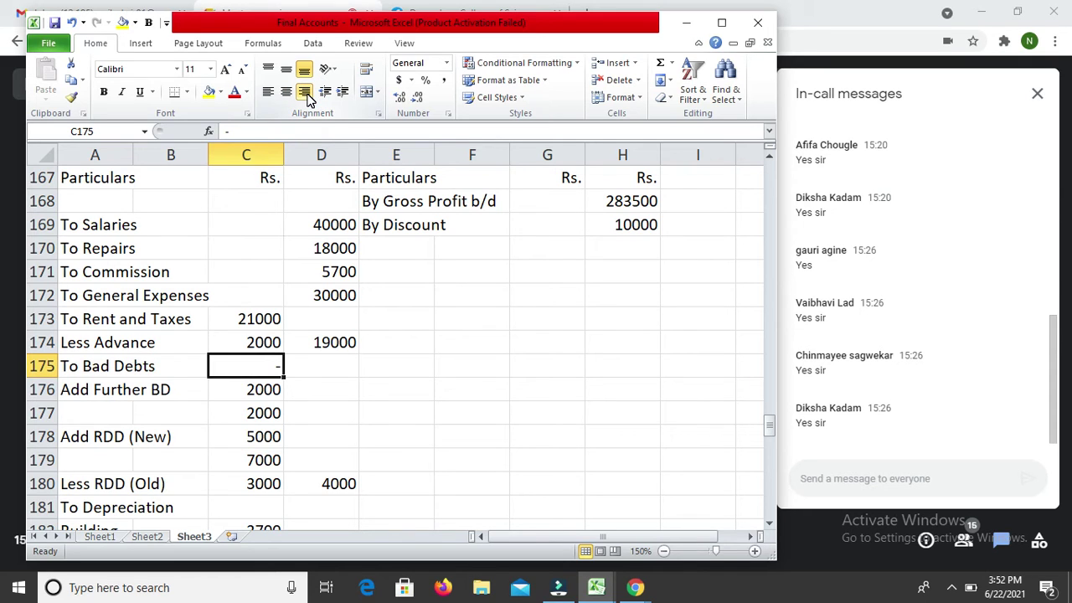
pyautogui.hotkey('shift', 'Down')
pyautogui.hotkey('shift', 'Down')
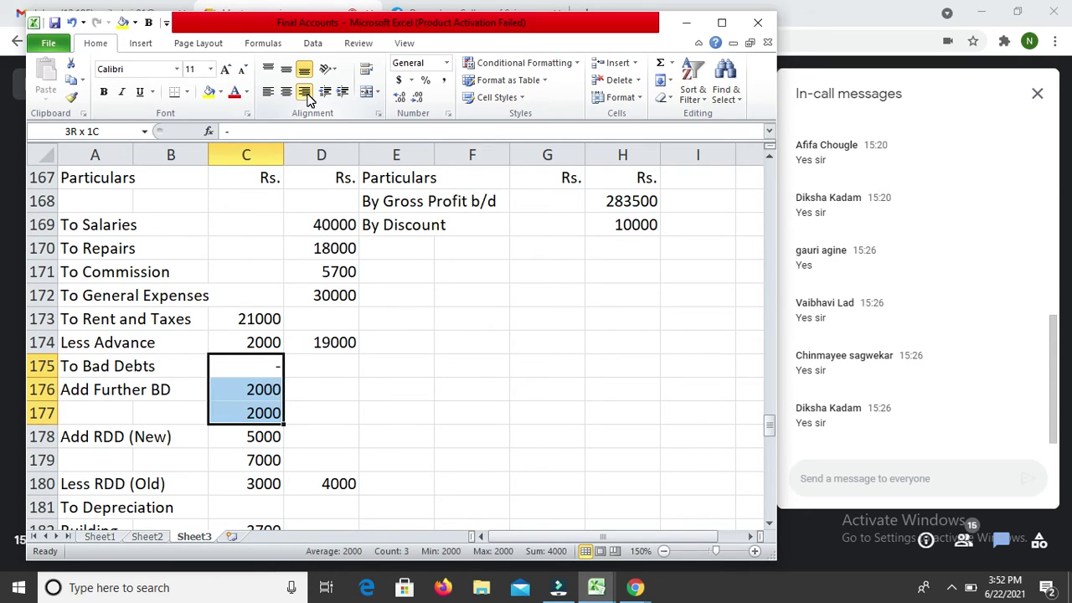
pyautogui.hotkey('shift', 'Up')
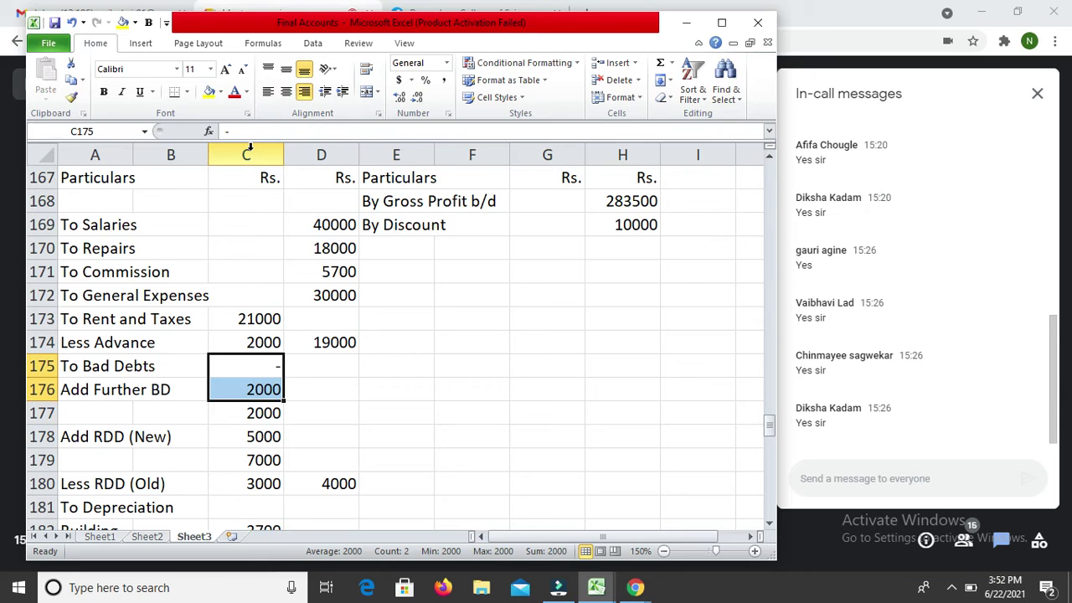
pyautogui.hotkey('ctrl', '1')
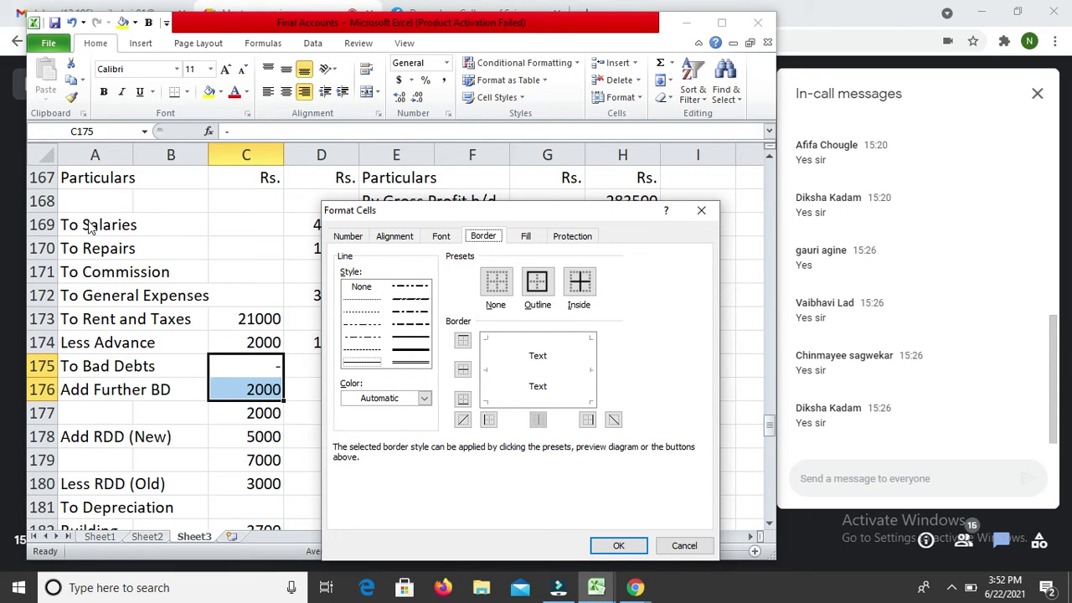
pyautogui.click(412, 342)
pyautogui.click(535, 339)
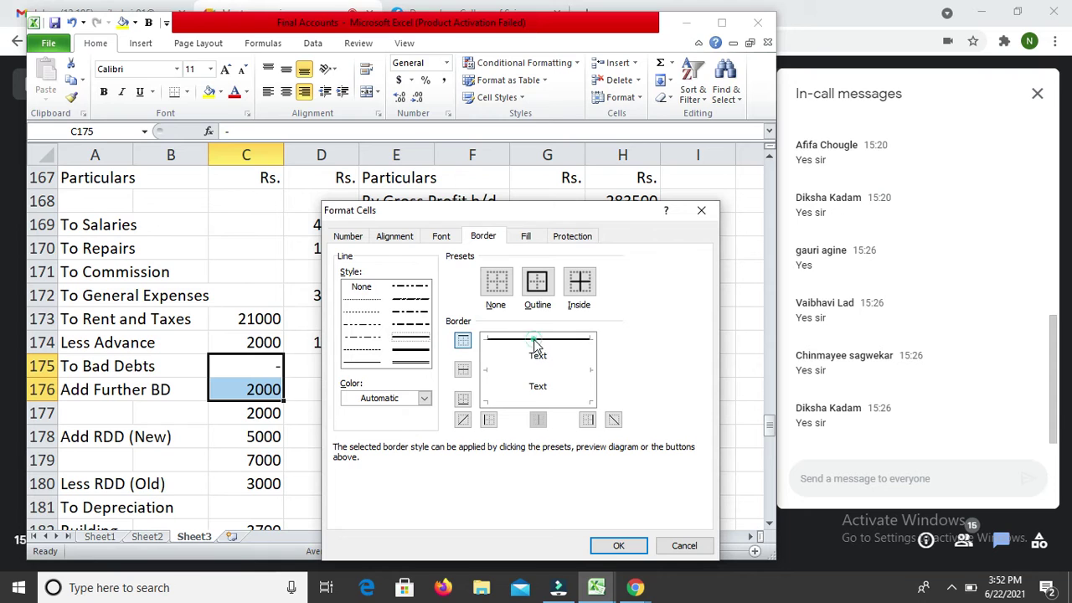
pyautogui.click(550, 401)
pyautogui.press('Return')
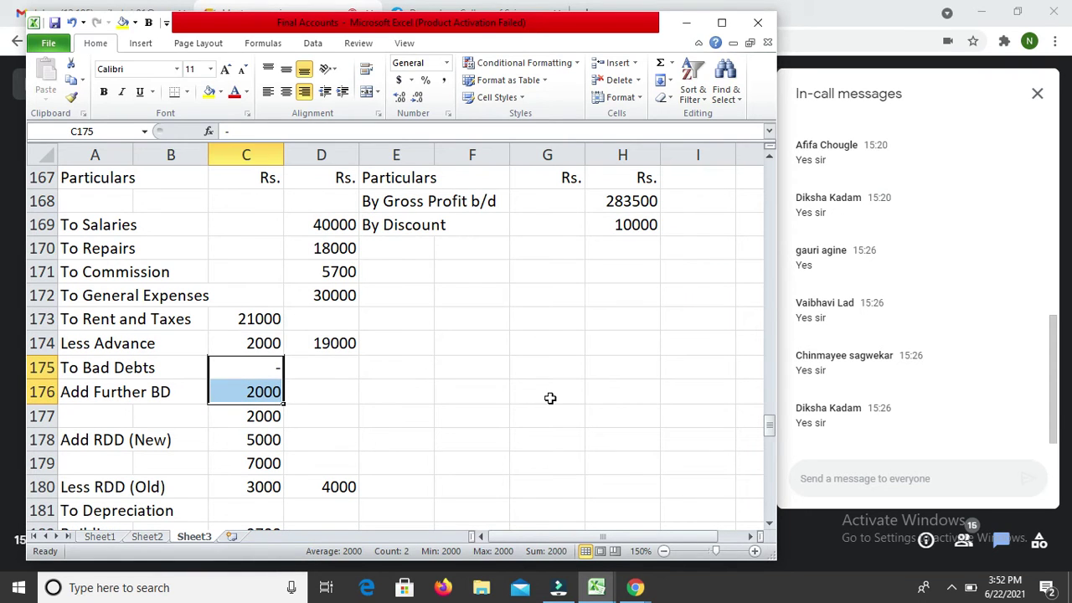
# Step: Rule solid lines above the 7000 and below the 3000 in C179:C180
pyautogui.press('Down')
pyautogui.press('Down')
pyautogui.press('Down')
pyautogui.press('Down')
pyautogui.press('Down')
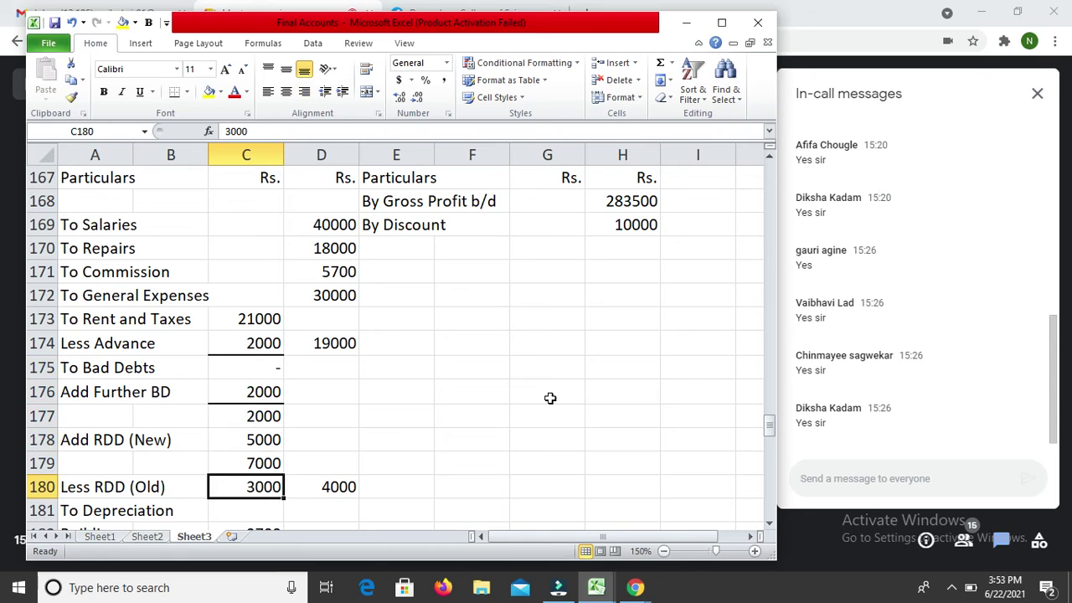
pyautogui.press('Up')
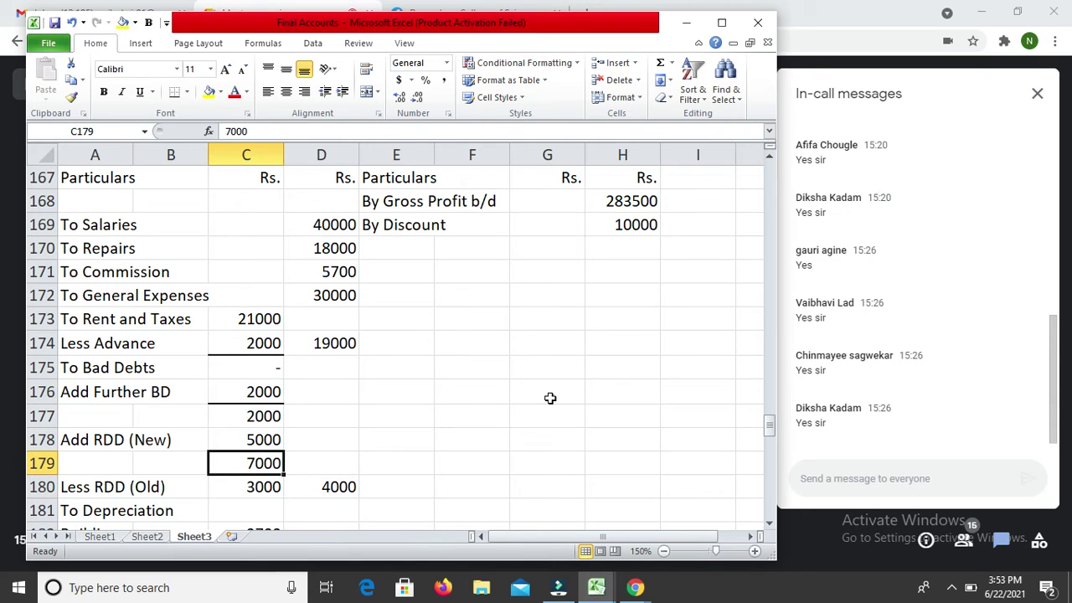
pyautogui.hotkey('shift', 'Down')
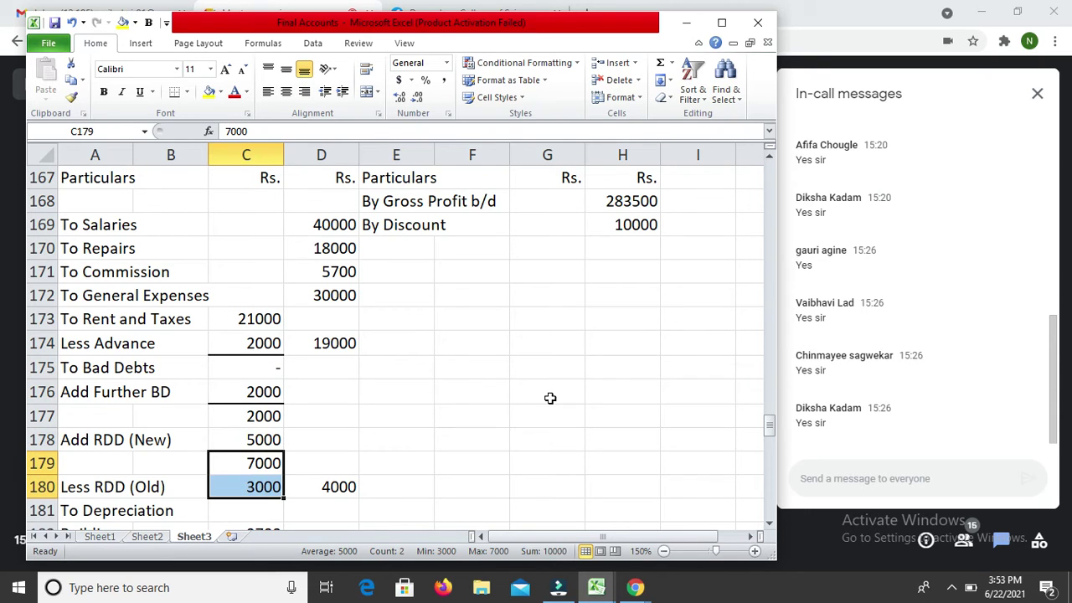
pyautogui.hotkey('ctrl', '1')
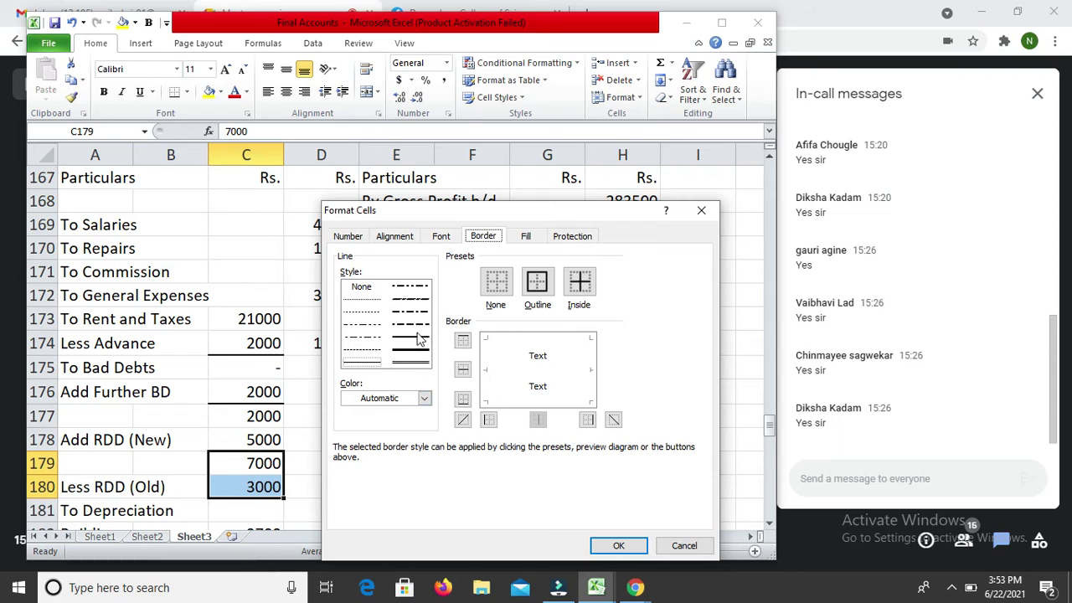
pyautogui.click(412, 337)
pyautogui.click(518, 343)
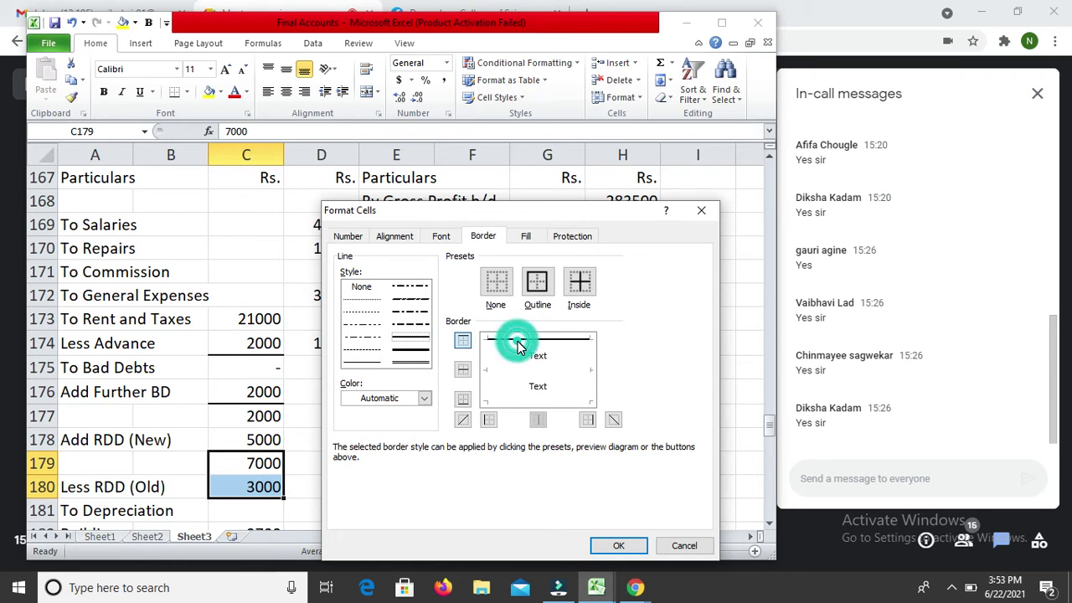
pyautogui.click(531, 403)
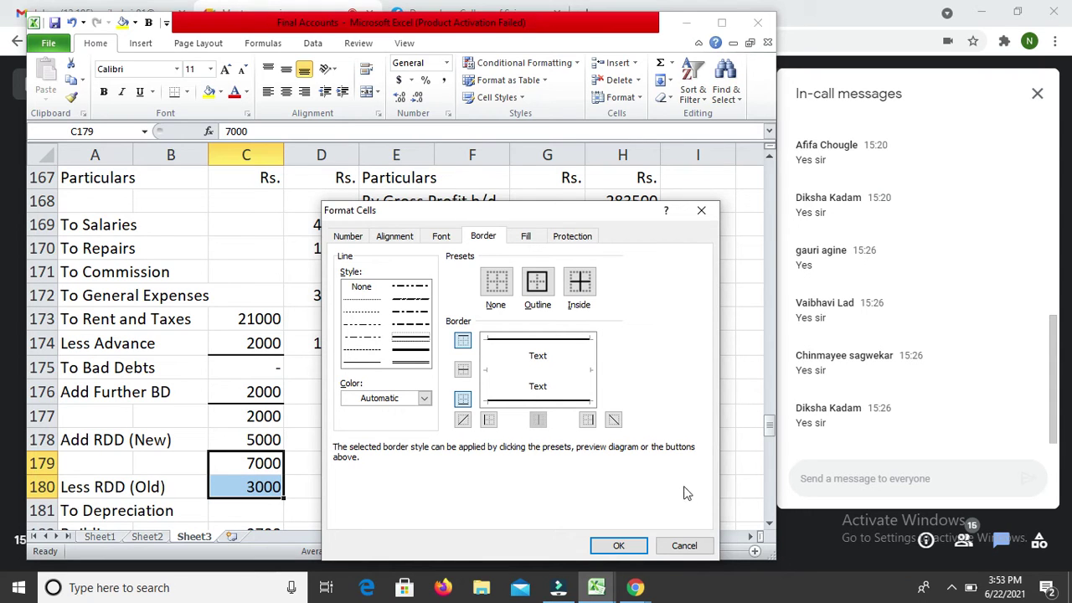
pyautogui.click(618, 546)
pyautogui.press('Return')
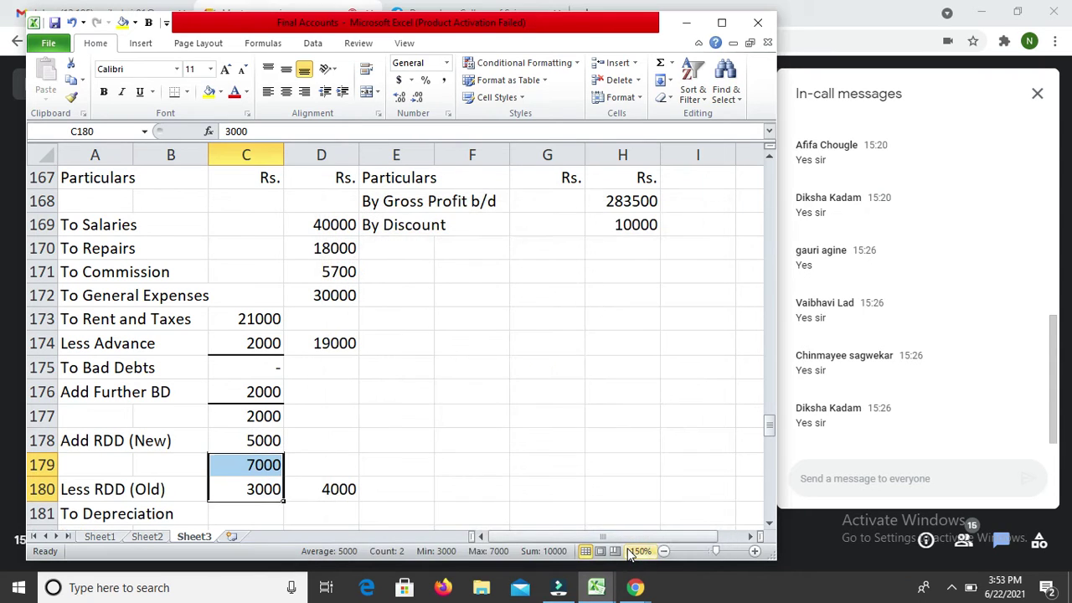
pyautogui.press('Down')
pyautogui.press('Down')
pyautogui.press('Down')
pyautogui.press('Down')
pyautogui.press('Down')
pyautogui.press('Down')
pyautogui.press('Down')
pyautogui.press('Down')
pyautogui.press('Down')
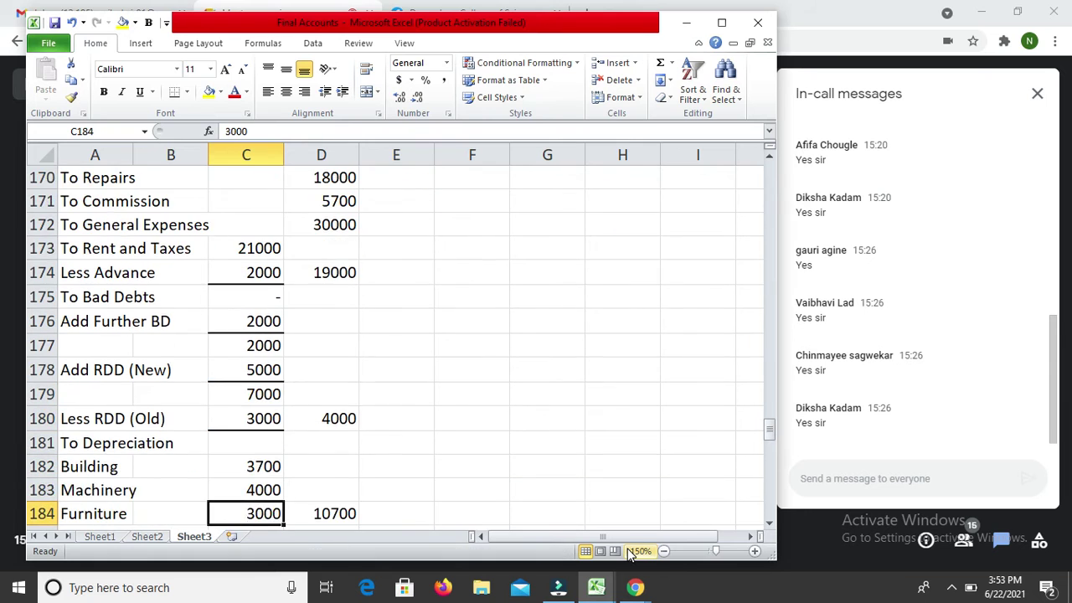
pyautogui.press('Up')
pyautogui.press('Up')
pyautogui.press('Up')
pyautogui.press('Up')
pyautogui.press('Up')
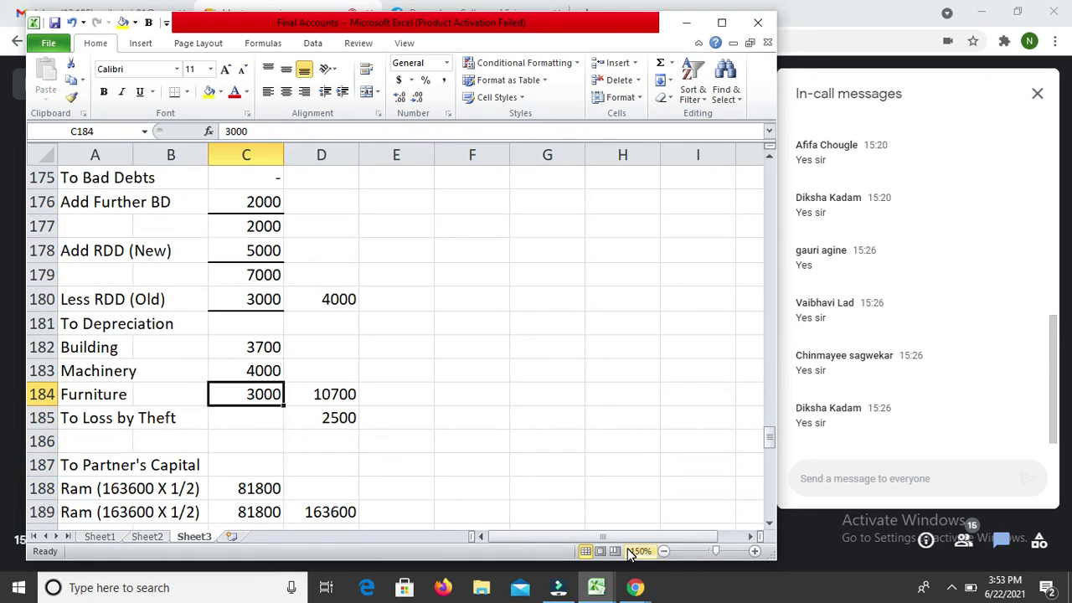
pyautogui.press('Down')
pyautogui.press('Down')
pyautogui.press('Down')
pyautogui.press('Down')
pyautogui.press('Down')
pyautogui.press('Down')
pyautogui.press('Down')
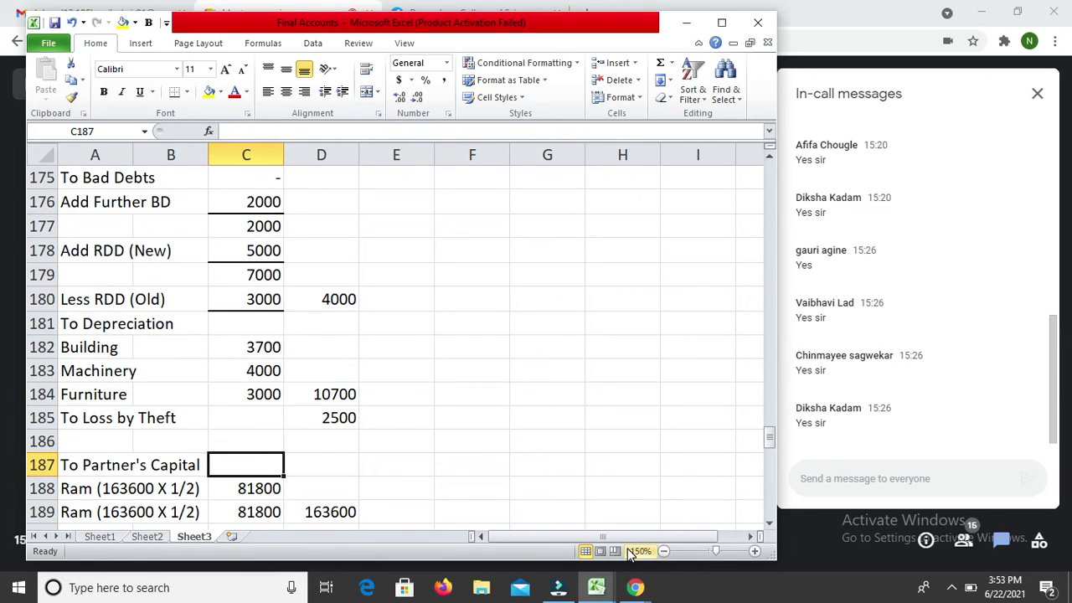
pyautogui.press('Up')
pyautogui.press('Up')
pyautogui.press('Up')
pyautogui.press('Up')
pyautogui.press('Up')
pyautogui.press('Up')
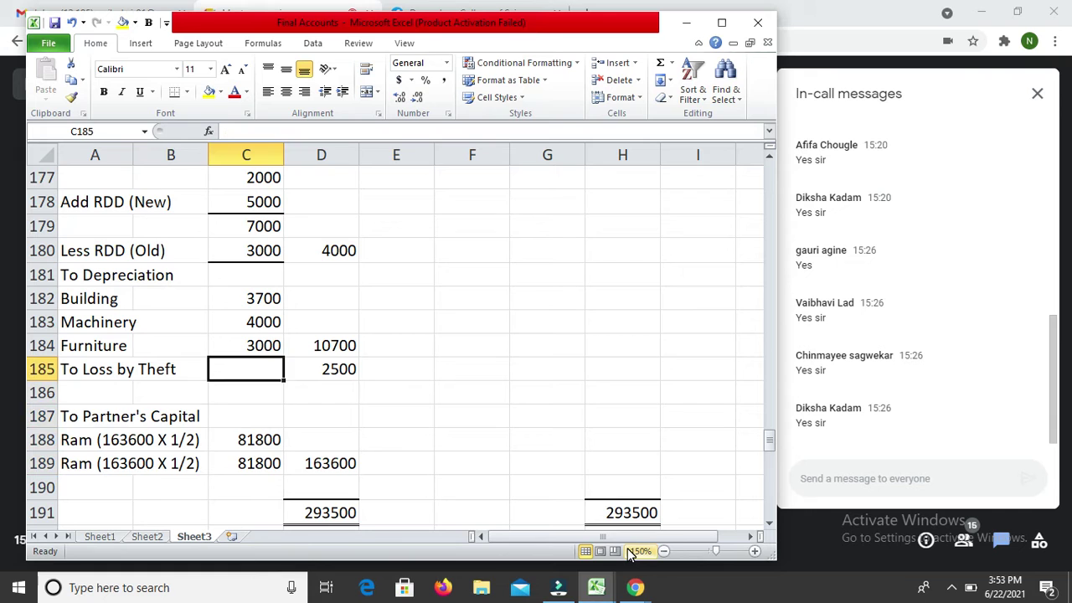
# Step: Add solid top and bottom borders to the partners' capital shares in C185:C189
pyautogui.hotkey('shift', 'Down')
pyautogui.hotkey('shift', 'Down')
pyautogui.hotkey('shift', 'Down')
pyautogui.hotkey('shift', 'Down')
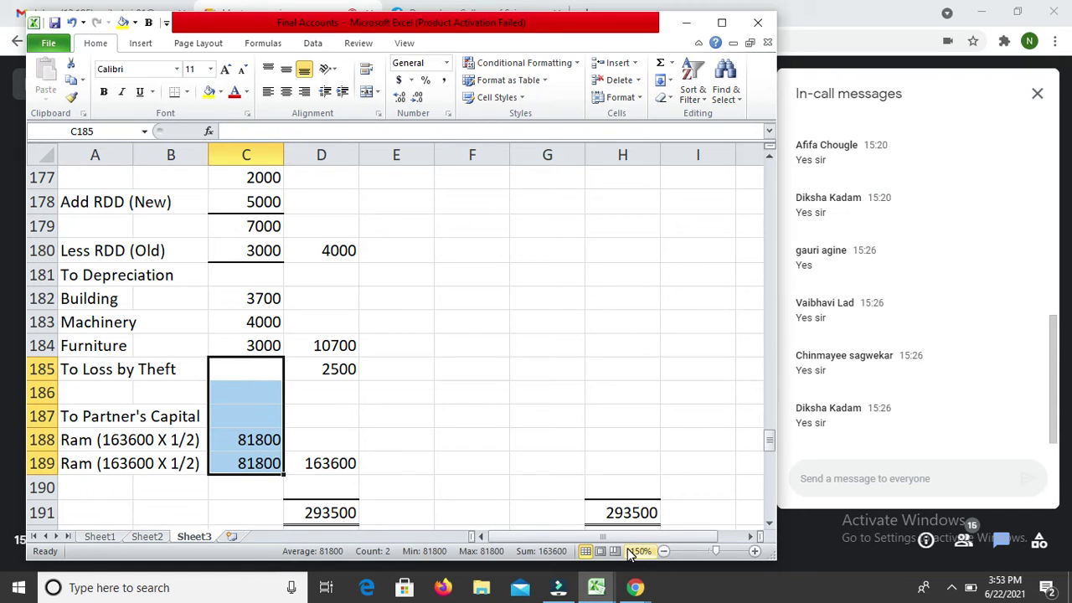
pyautogui.hotkey('ctrl', '1')
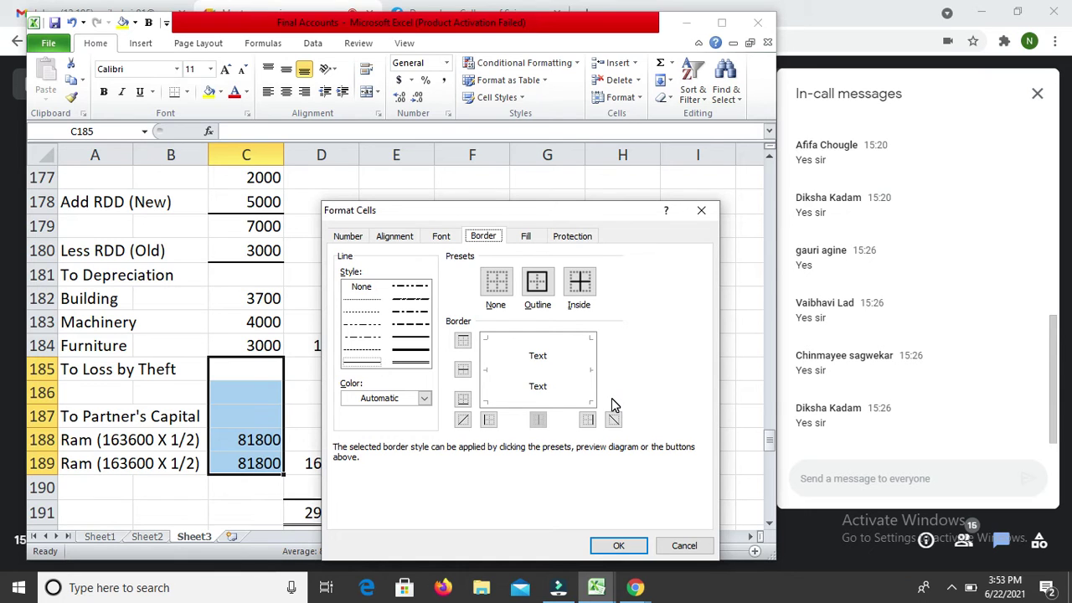
pyautogui.click(552, 341)
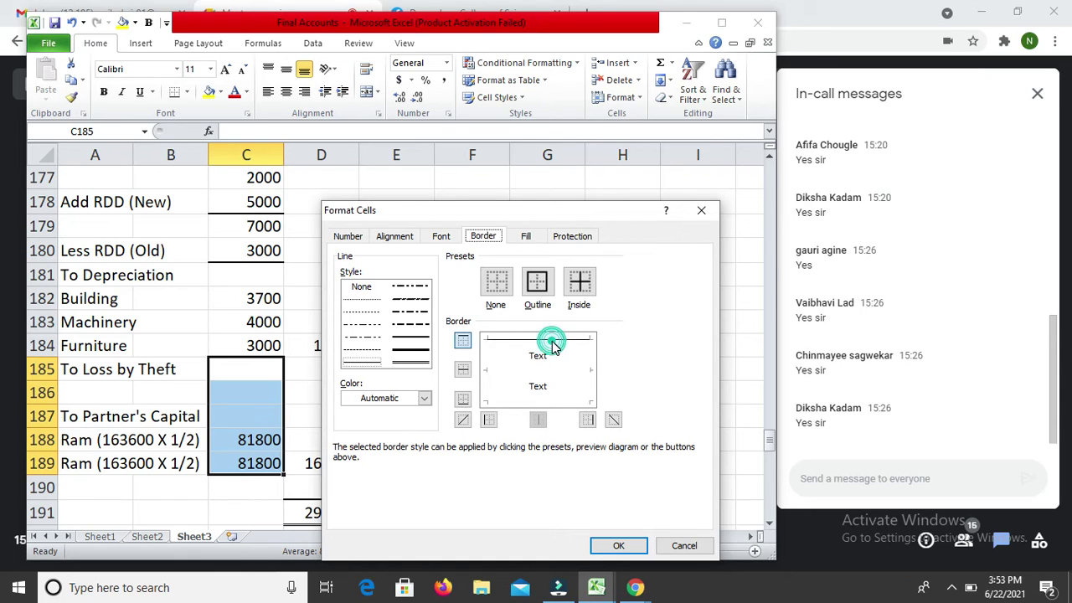
pyautogui.click(413, 348)
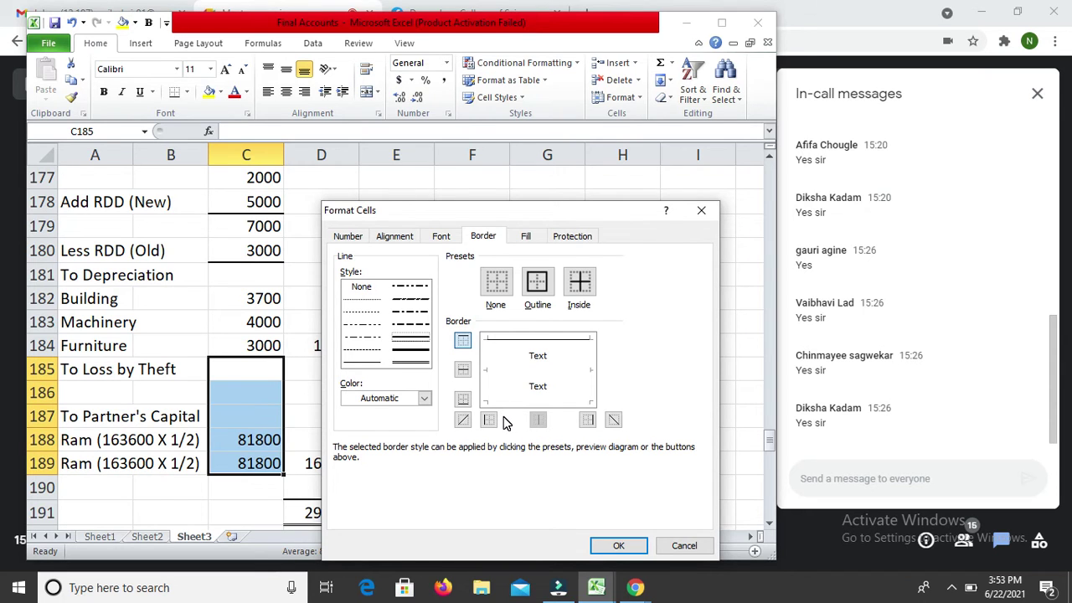
pyautogui.click(411, 336)
pyautogui.click(530, 343)
pyautogui.click(545, 402)
pyautogui.press('Return')
# Step: Enter 'By Net Profit' as the next credit particulars entry in E203
pyautogui.press('Down')
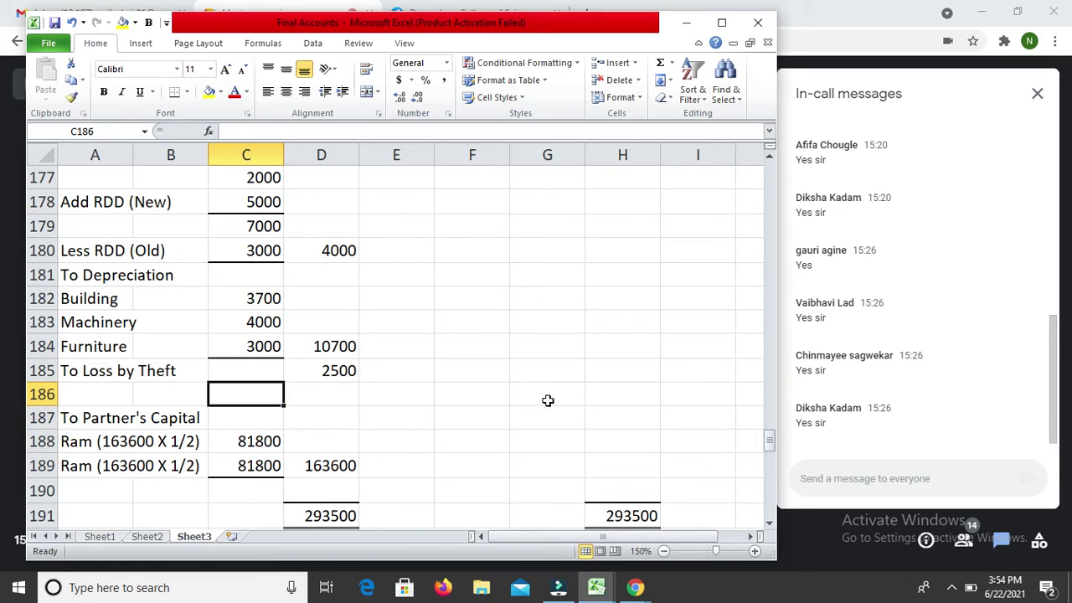
pyautogui.press('Down')
pyautogui.press('Down')
pyautogui.press('Down')
pyautogui.press('Down')
pyautogui.press('Down')
pyautogui.press('Down')
pyautogui.press('Down')
pyautogui.press('Down')
pyautogui.press('Down')
pyautogui.press('Down')
pyautogui.press('Down')
pyautogui.press('Down')
pyautogui.press('Down')
pyautogui.press('Down')
pyautogui.press('Down')
pyautogui.press('Down')
pyautogui.press('Down')
pyautogui.press('Down')
pyautogui.press('Down')
pyautogui.press('Up')
pyautogui.press('Right')
pyautogui.press('Right')
pyautogui.press('Up')
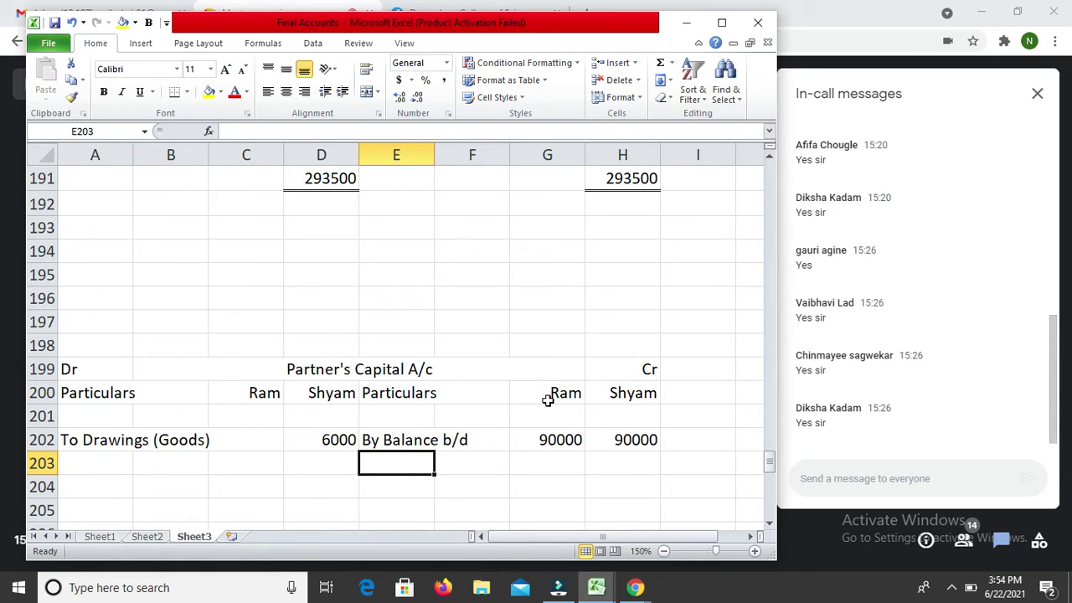
pyautogui.write('By N')
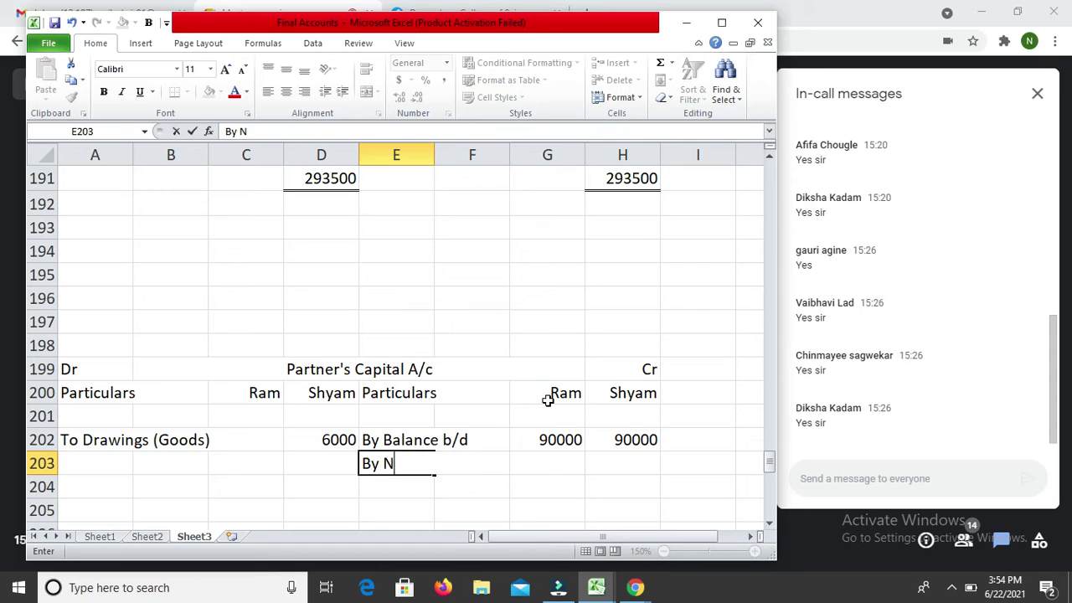
pyautogui.write('et Profit')
pyautogui.press('Return')
pyautogui.press('Up')
pyautogui.press('Up')
pyautogui.press('Up')
pyautogui.press('Up')
pyautogui.press('Up')
pyautogui.press('Up')
pyautogui.press('Up')
pyautogui.press('Up')
pyautogui.press('Up')
pyautogui.press('Up')
pyautogui.press('Up')
pyautogui.press('Up')
pyautogui.press('Up')
pyautogui.press('Up')
pyautogui.press('Up')
pyautogui.press('Up')
pyautogui.press('Up')
pyautogui.press('Up')
pyautogui.press('Up')
pyautogui.press('Up')
pyautogui.press('Down')
pyautogui.press('Down')
pyautogui.press('Down')
pyautogui.press('Down')
pyautogui.press('Down')
pyautogui.press('Down')
pyautogui.press('Down')
pyautogui.press('Down')
pyautogui.press('Down')
pyautogui.press('Down')
pyautogui.press('Down')
pyautogui.press('Down')
pyautogui.press('Down')
pyautogui.press('Down')
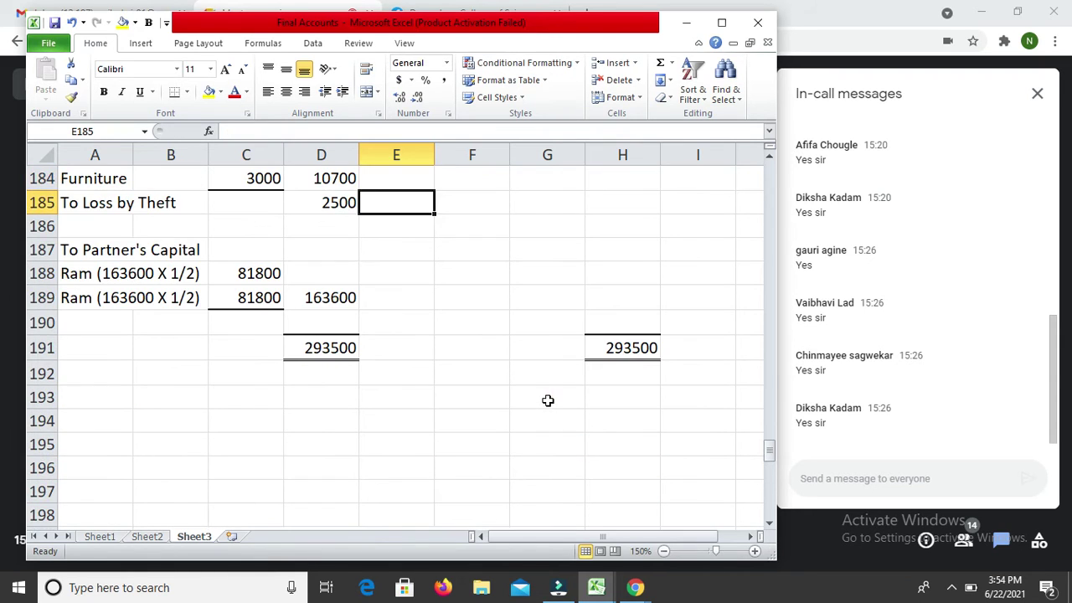
pyautogui.press('Down')
pyautogui.press('Down')
pyautogui.press('Down')
pyautogui.press('Down')
pyautogui.press('Down')
pyautogui.press('Down')
pyautogui.press('Down')
pyautogui.press('Down')
pyautogui.press('Down')
pyautogui.press('Down')
pyautogui.press('Up')
pyautogui.press('Up')
pyautogui.press('Up')
pyautogui.press('Up')
pyautogui.press('Up')
# Step: Enter 81800 as Ram's net profit share in G203 and copy it to Shyam's H203
pyautogui.click(548, 397)
pyautogui.write('91800')
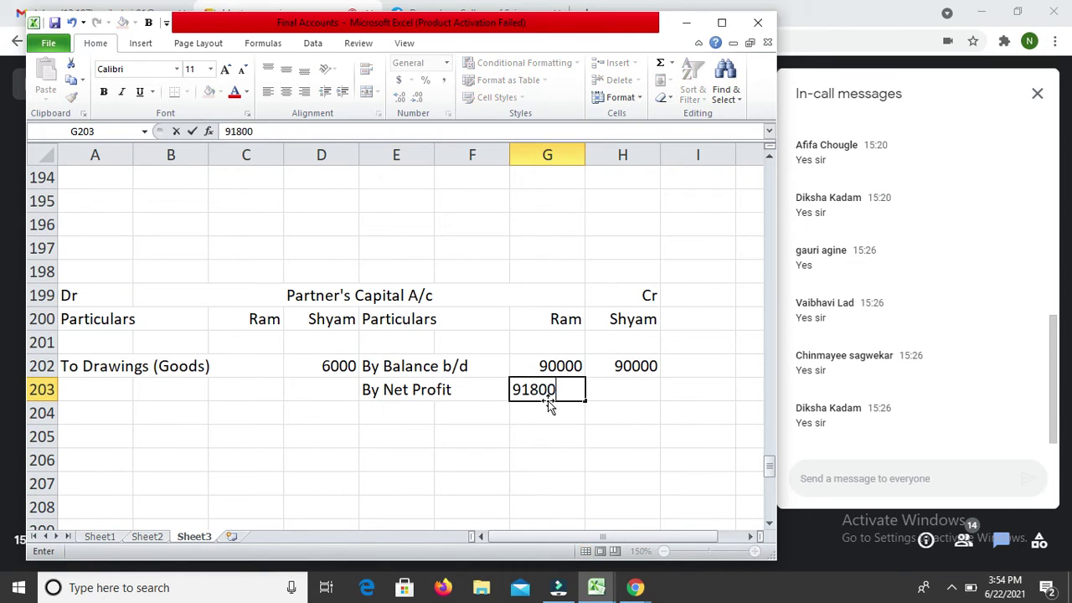
pyautogui.press('Return')
pyautogui.click(548, 399)
pyautogui.write('81800')
pyautogui.press('Return')
pyautogui.click(548, 400)
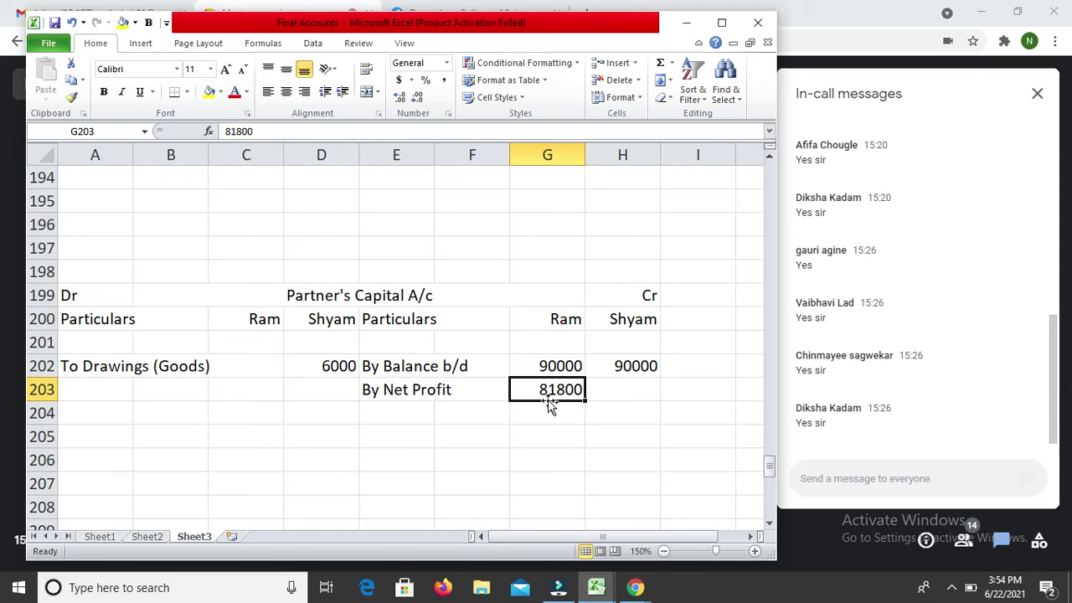
pyautogui.hotkey('ctrl', 'c')
pyautogui.press('Right')
pyautogui.press('Return')
pyautogui.press('Down')
pyautogui.press('Down')
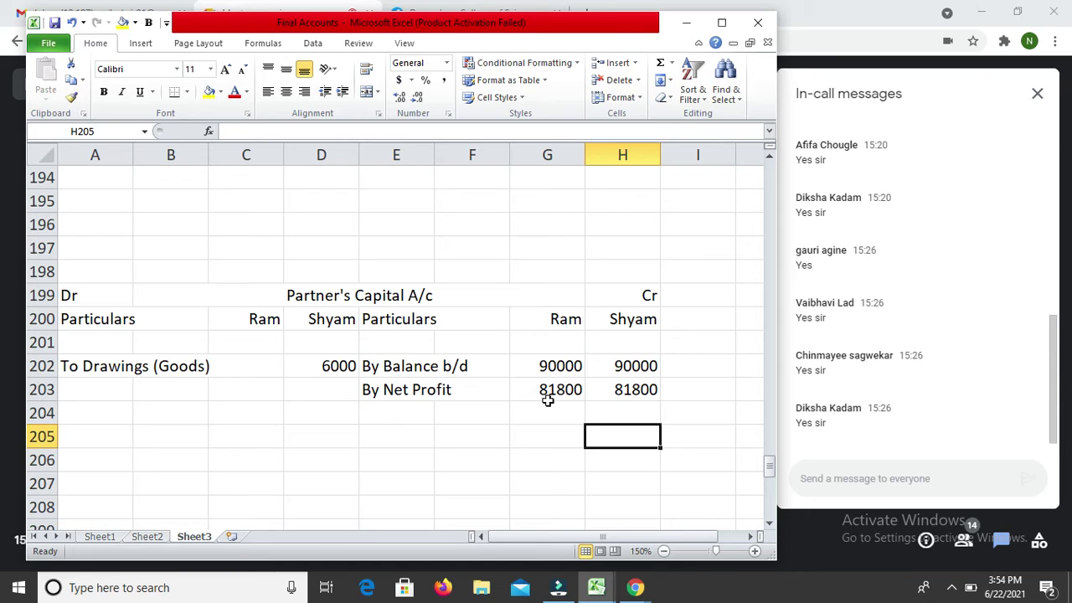
# Step: Correct Shyam's goods drawings in D202 from 6000 to 5000
pyautogui.press('Left')
pyautogui.press('Left')
pyautogui.press('Left')
pyautogui.press('Up')
pyautogui.press('Up')
pyautogui.press('Up')
pyautogui.press('Up')
pyautogui.press('Up')
pyautogui.press('Up')
pyautogui.press('Up')
pyautogui.press('Up')
pyautogui.press('Up')
pyautogui.press('Up')
pyautogui.press('Up')
pyautogui.press('Up')
pyautogui.press('Up')
pyautogui.press('Up')
pyautogui.press('Up')
pyautogui.press('Up')
pyautogui.press('Up')
pyautogui.press('Up')
pyautogui.press('Up')
pyautogui.press('Up')
pyautogui.press('Up')
pyautogui.press('Up')
pyautogui.press('Up')
pyautogui.press('Up')
pyautogui.press('Up')
pyautogui.press('Up')
pyautogui.press('Up')
pyautogui.press('Up')
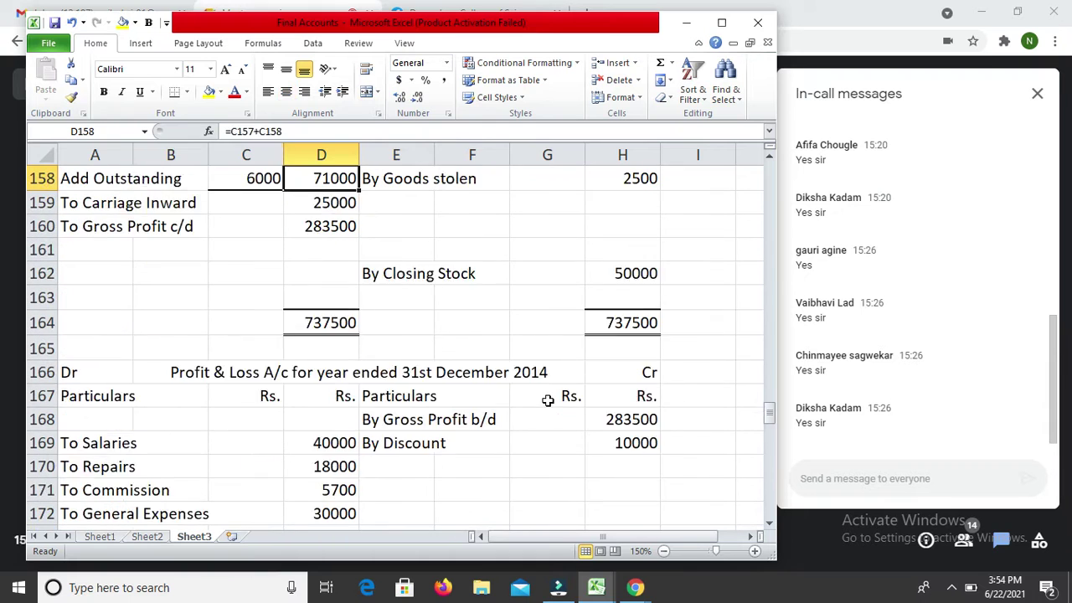
pyautogui.press('Down')
pyautogui.press('Down')
pyautogui.press('Down')
pyautogui.press('Down')
pyautogui.press('Down')
pyautogui.press('Down')
pyautogui.press('Down')
pyautogui.press('Down')
pyautogui.press('Down')
pyautogui.press('Down')
pyautogui.press('Down')
pyautogui.press('Down')
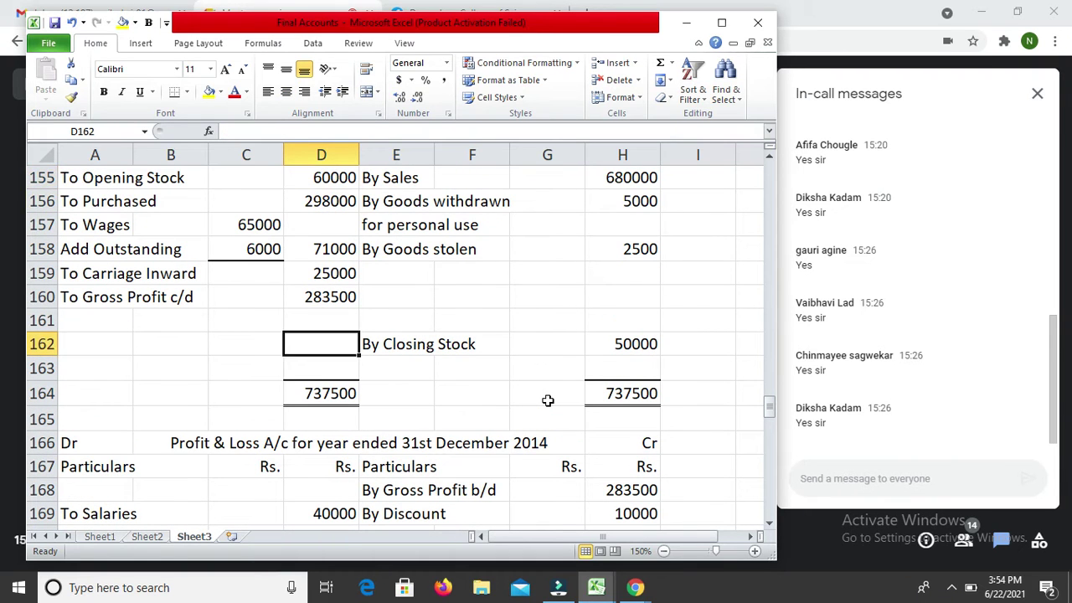
pyautogui.press('Down')
pyautogui.press('Down')
pyautogui.press('Down')
pyautogui.press('Down')
pyautogui.press('Down')
pyautogui.press('Down')
pyautogui.press('Down')
pyautogui.press('Down')
pyautogui.press('Down')
pyautogui.press('Down')
pyautogui.press('Down')
pyautogui.press('Down')
pyautogui.press('Down')
pyautogui.press('Down')
pyautogui.press('Down')
pyautogui.press('Down')
pyautogui.press('Down')
pyautogui.press('Down')
pyautogui.press('Down')
pyautogui.press('Down')
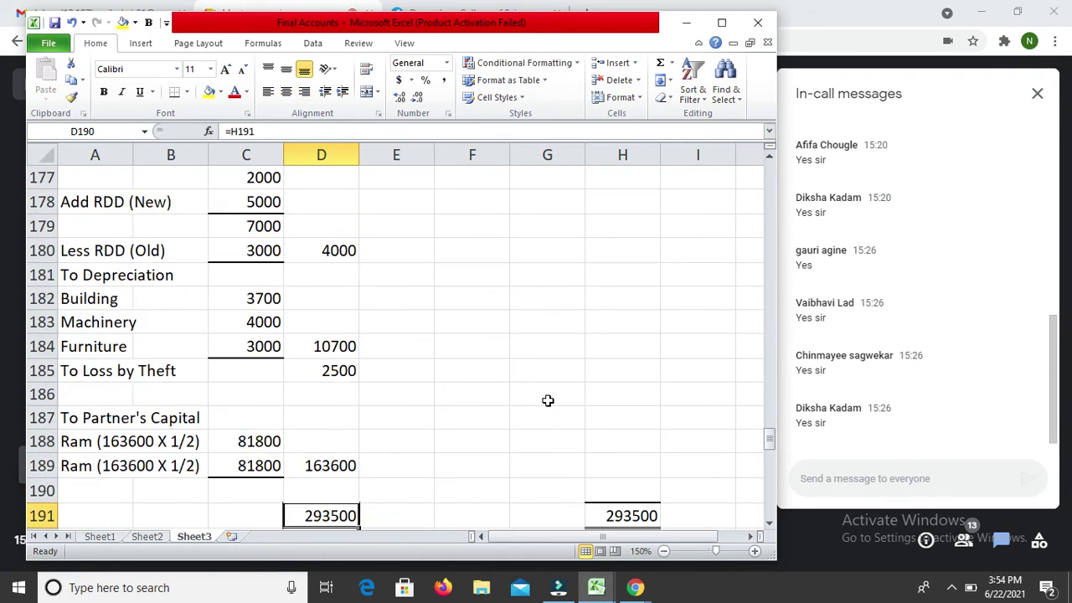
pyautogui.press('Up')
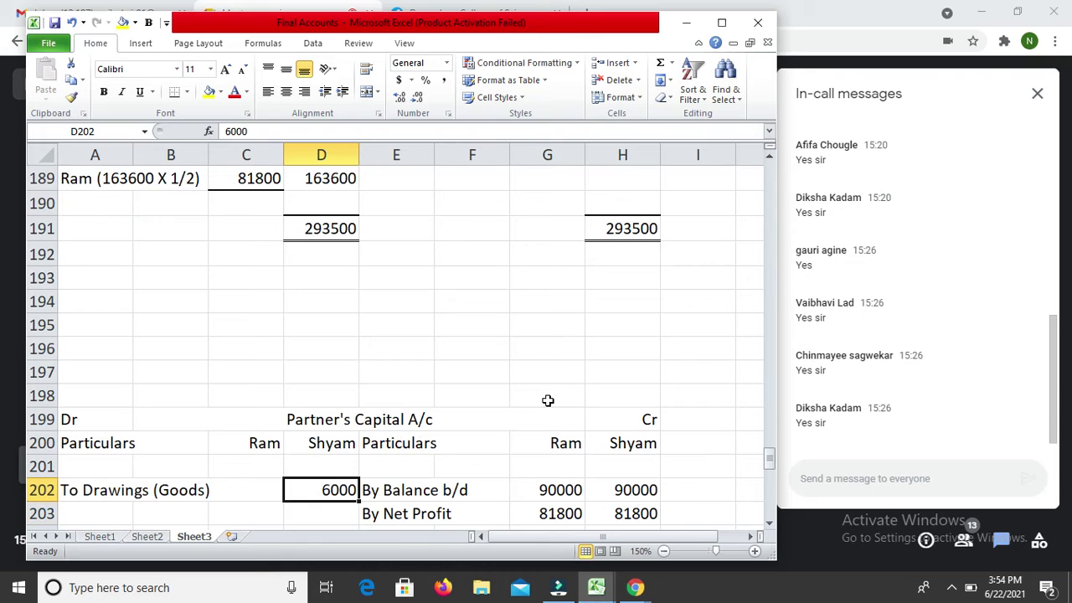
pyautogui.write('5000')
pyautogui.press('Return')
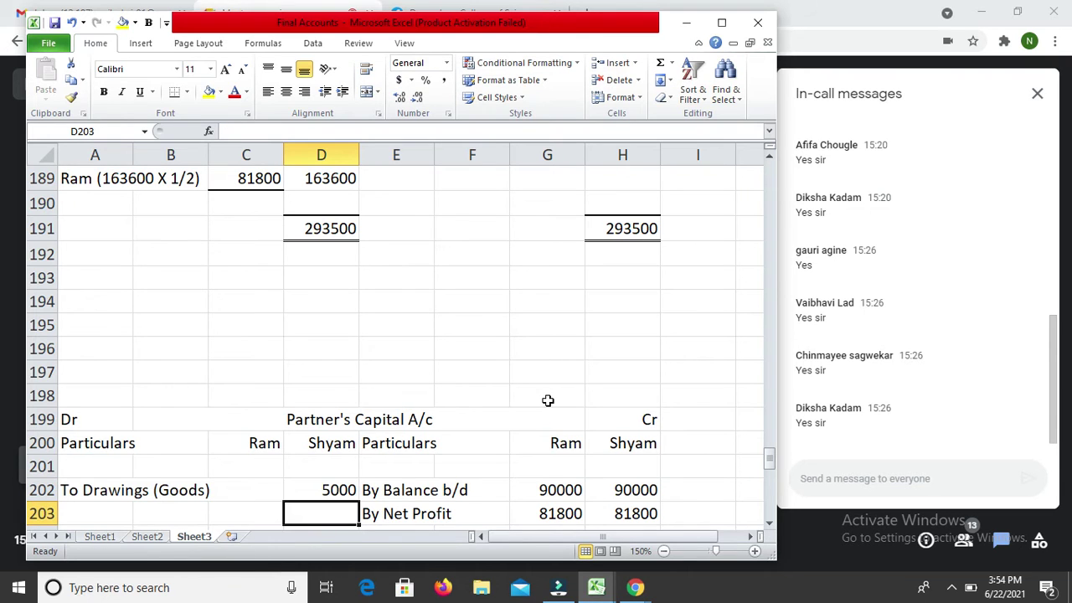
pyautogui.press('Down')
pyautogui.press('Down')
pyautogui.press('Right')
pyautogui.press('Right')
pyautogui.press('Right')
pyautogui.press('Right')
pyautogui.press('Left')
# Step: Total Ram's credits with =SUM(G202:G203) in G205 and copy it to H205
pyautogui.write('=su')
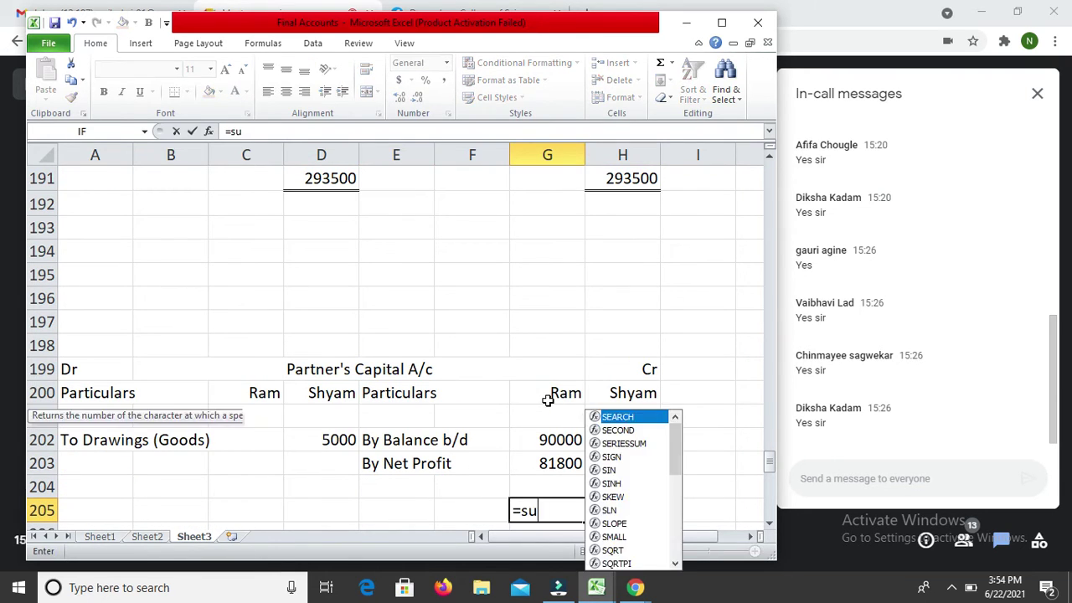
pyautogui.write('m(')
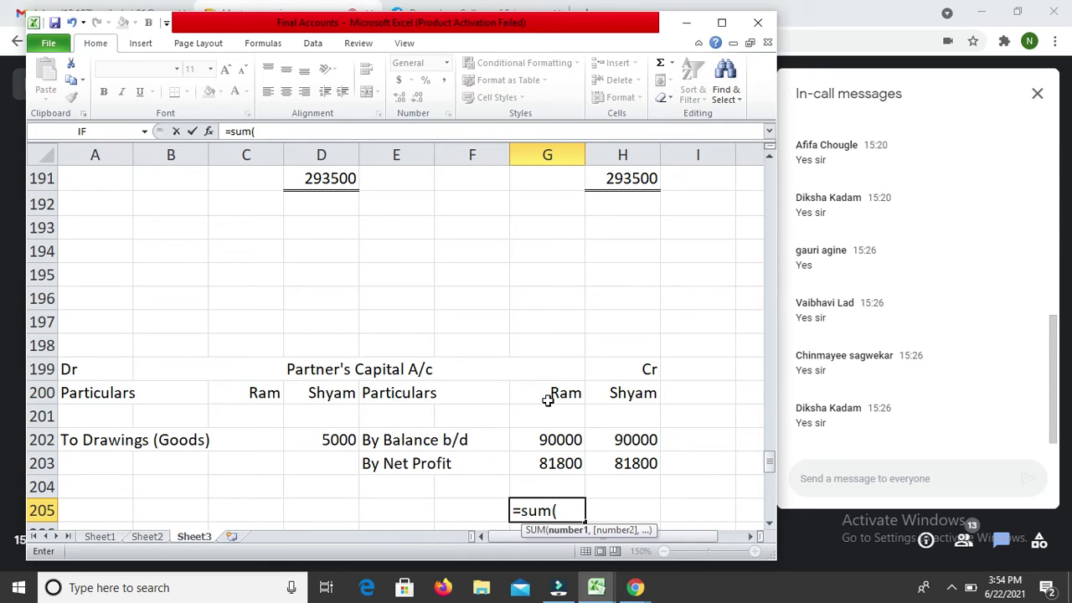
pyautogui.press('Up')
pyautogui.press('Up')
pyautogui.press('Up')
pyautogui.press('Down')
pyautogui.write('00000000000000000000000000000000000000000000000000000000000000')
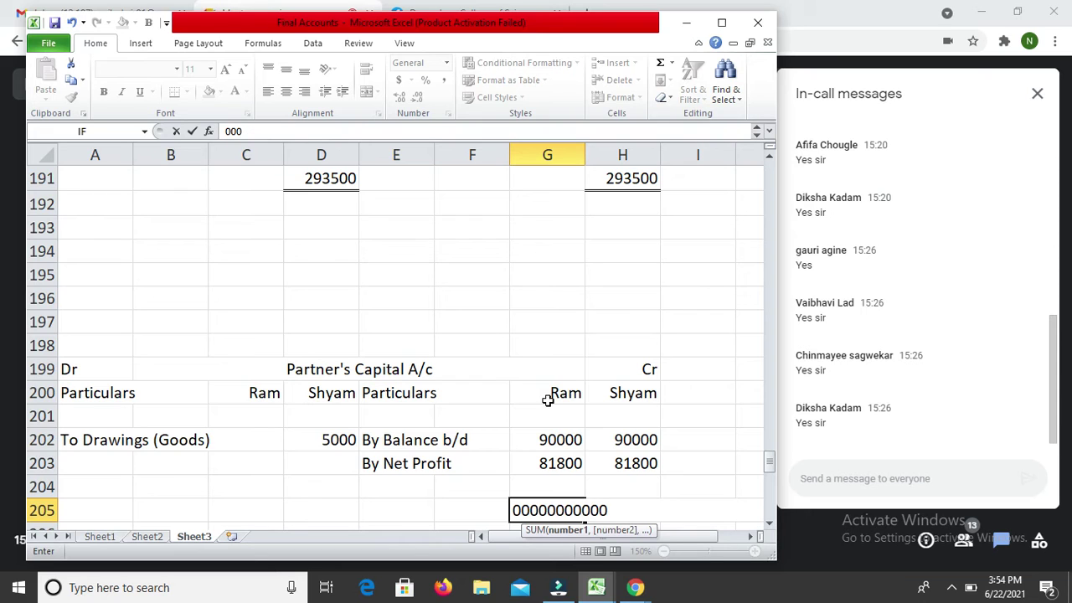
pyautogui.write('00000000000000000000000000000000000000000000')
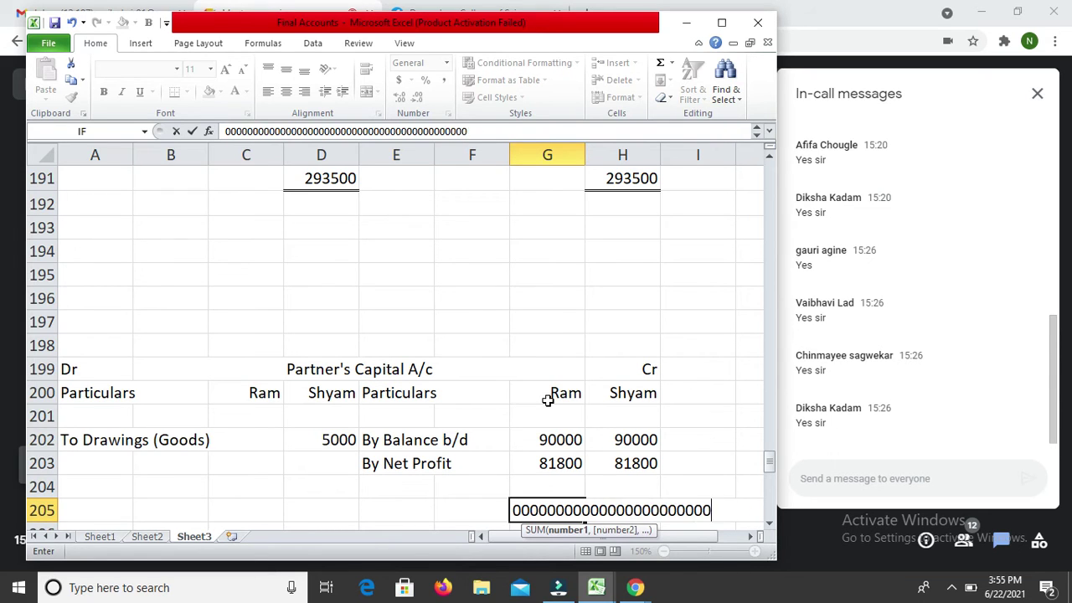
pyautogui.write('00000000000000000000000000000000000000000000000000000000000000000000000')
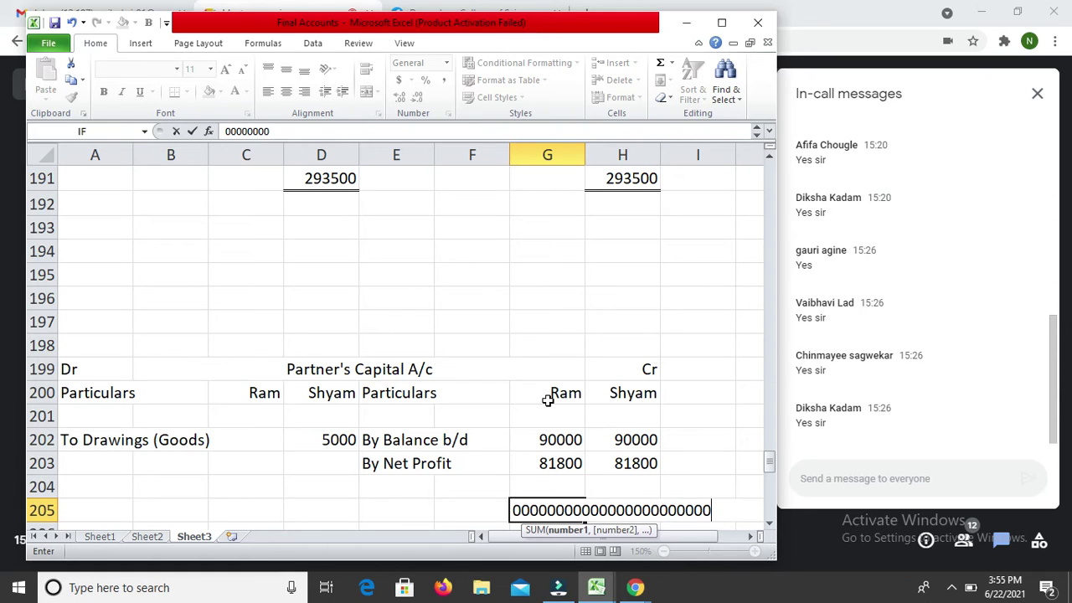
pyautogui.hotkey('ctrl', 'z')
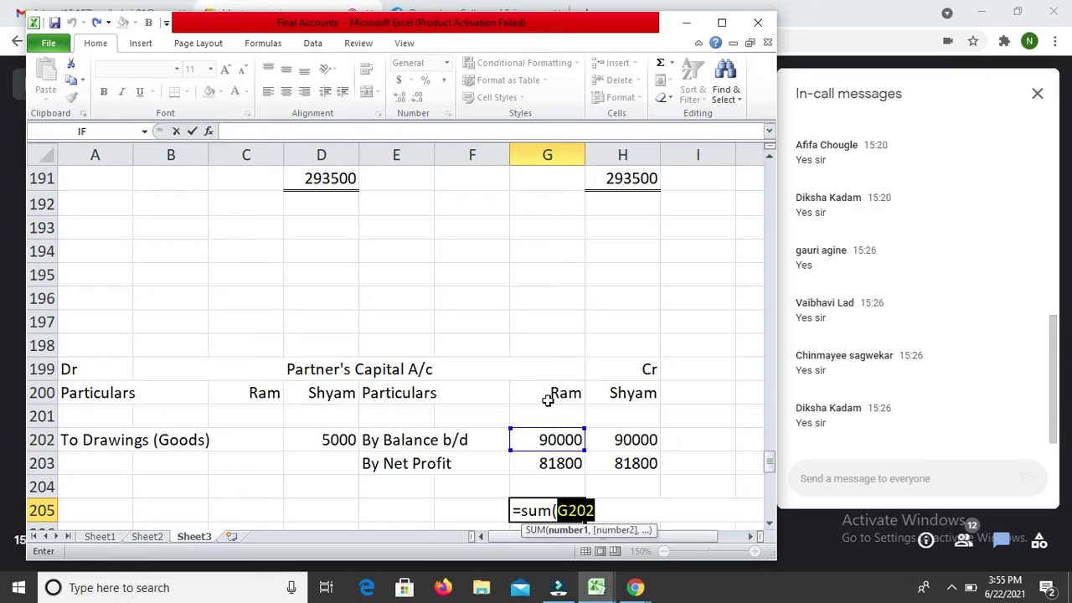
pyautogui.press('Down')
pyautogui.press('Down')
pyautogui.press('Down')
pyautogui.hotkey('shift', 'Down')
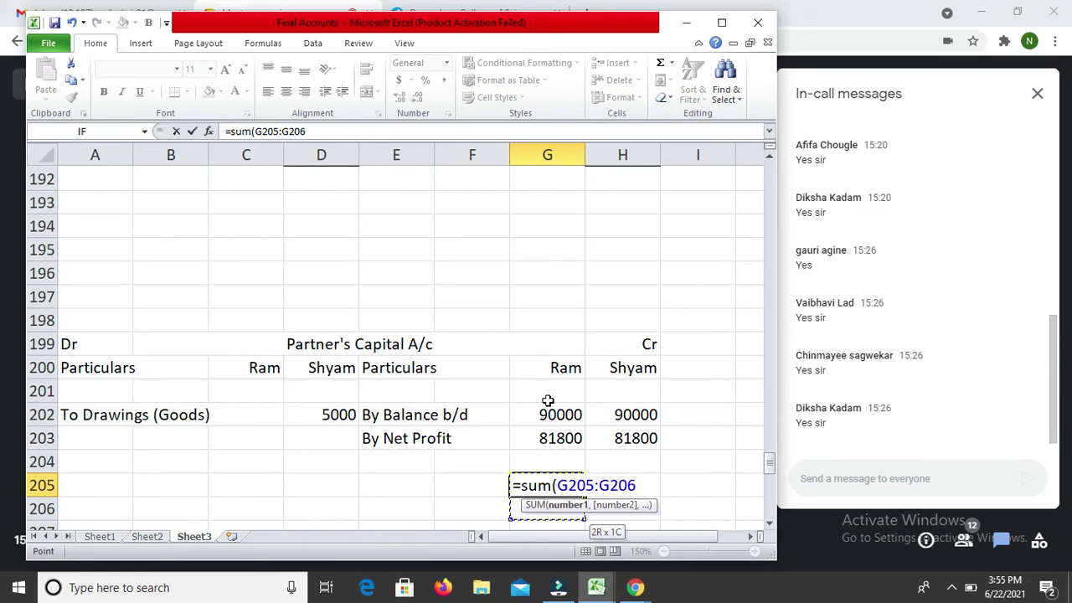
pyautogui.press('Up')
pyautogui.press('Up')
pyautogui.press('Up')
pyautogui.hotkey('shift', 'Down')
pyautogui.write(')')
pyautogui.press('Return')
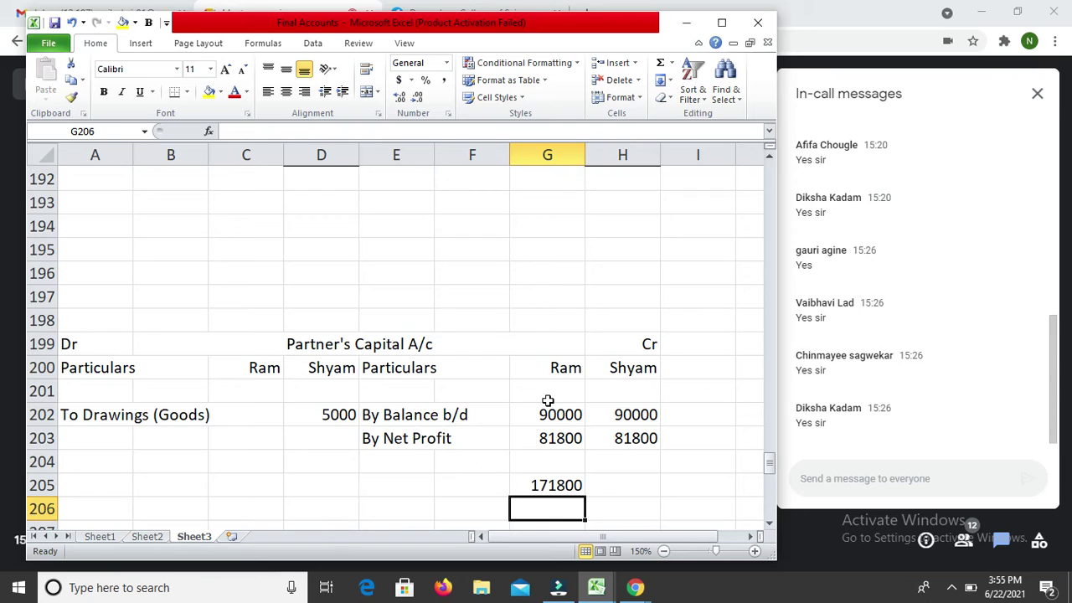
pyautogui.press('Up')
pyautogui.hotkey('ctrl', 'c')
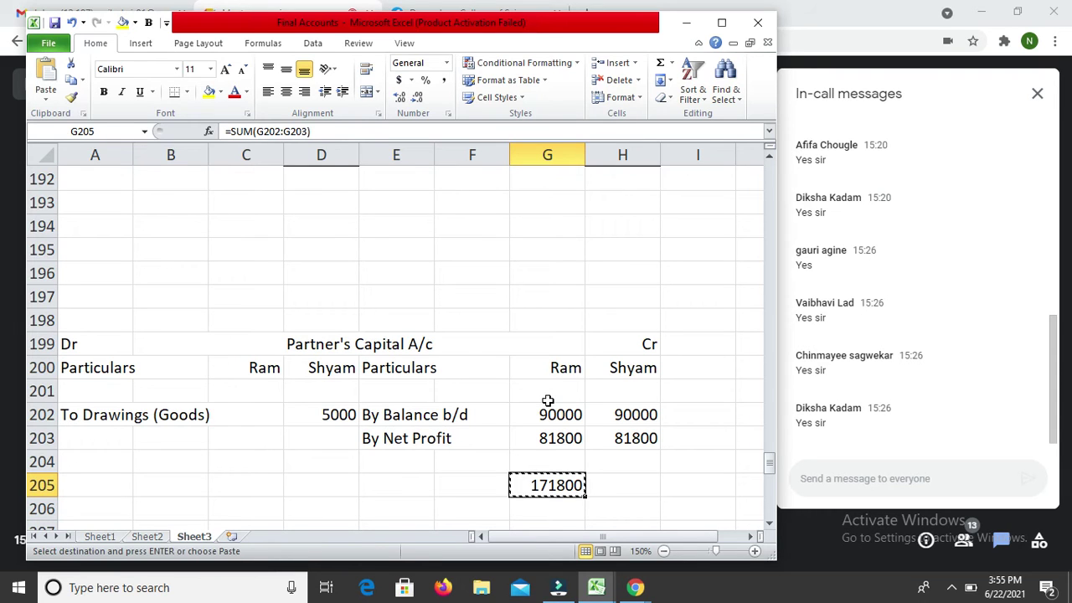
pyautogui.press('Right')
pyautogui.press('Return')
# Step: Link the debit totals to the credit totals with =G205 in C205, copied to D205
pyautogui.press('Left')
pyautogui.press('Left')
pyautogui.press('Left')
pyautogui.press('Left')
pyautogui.press('Left')
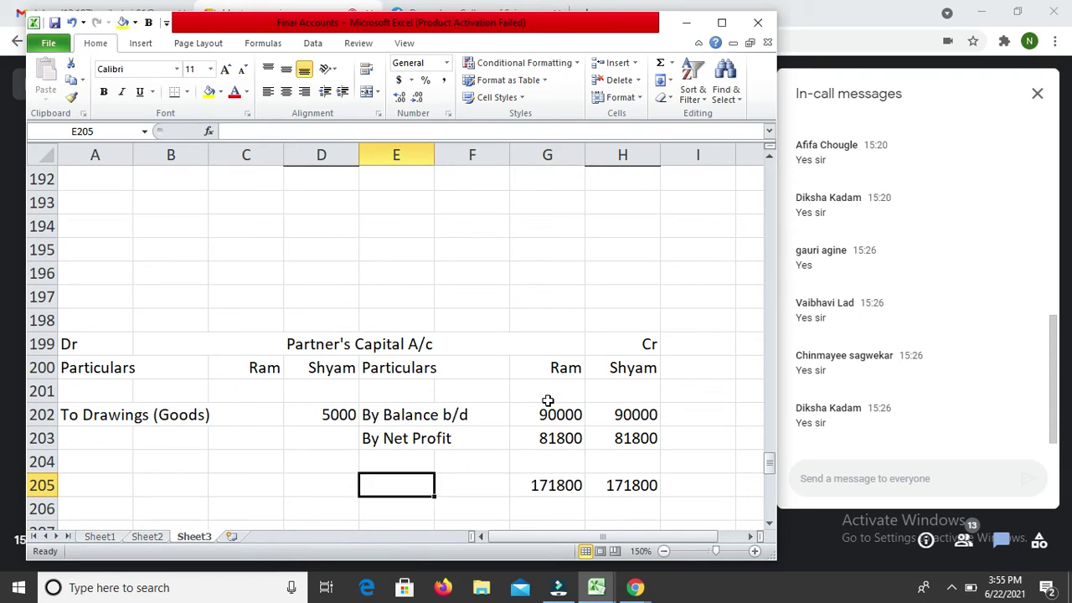
pyautogui.write('=')
pyautogui.press('Right')
pyautogui.press('Right')
pyautogui.press('Right')
pyautogui.press('Right')
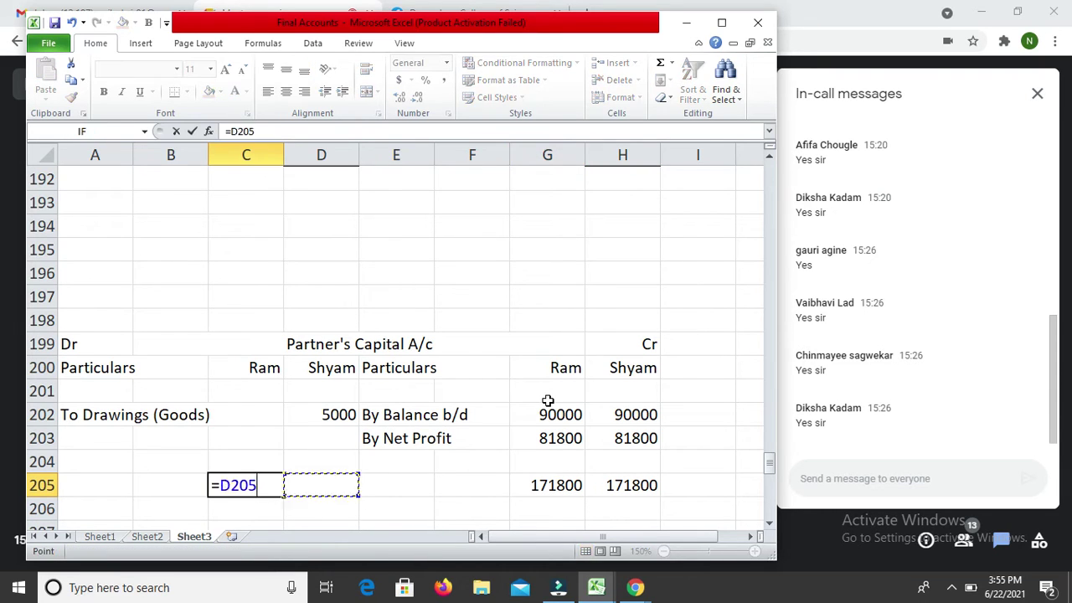
pyautogui.hotkey('ctrl', 'Return')
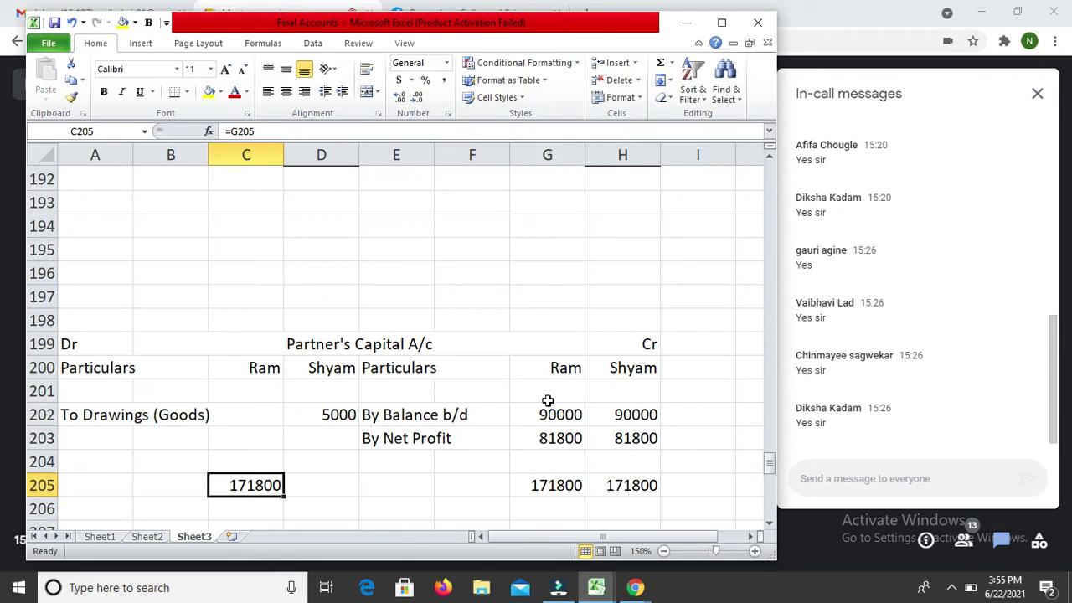
pyautogui.hotkey('ctrl', 'c')
pyautogui.press('Right')
pyautogui.press('Return')
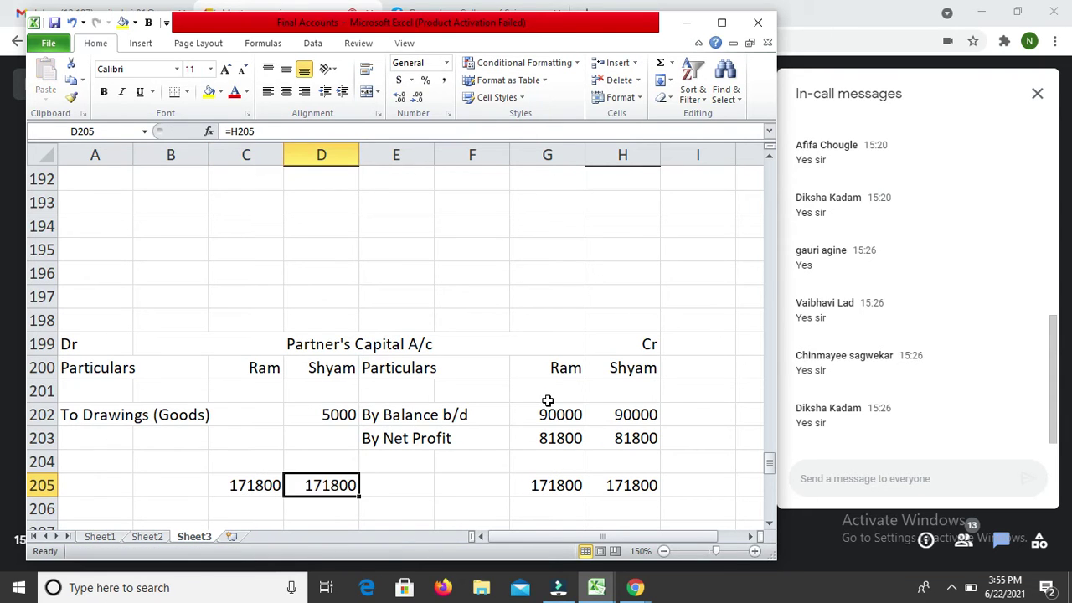
pyautogui.press('Up')
pyautogui.press('Up')
pyautogui.press('Up')
pyautogui.press('Left')
pyautogui.press('Left')
pyautogui.press('Left')
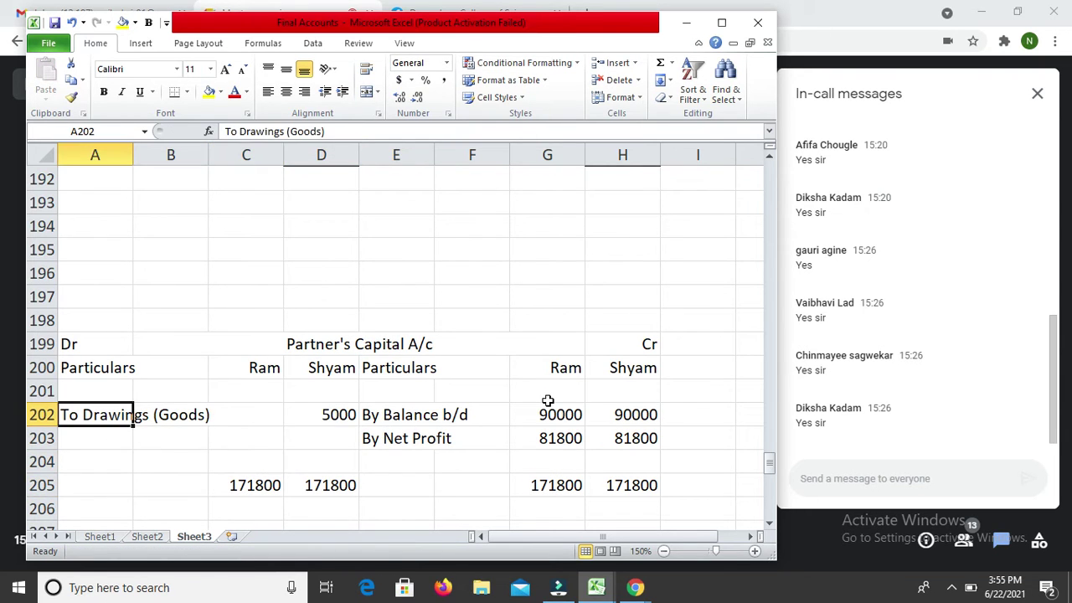
# Step: Add the 'To Balance c/d' row and set Ram's balance in C203 to =C205 (171800)
pyautogui.press('Down')
pyautogui.write('To ')
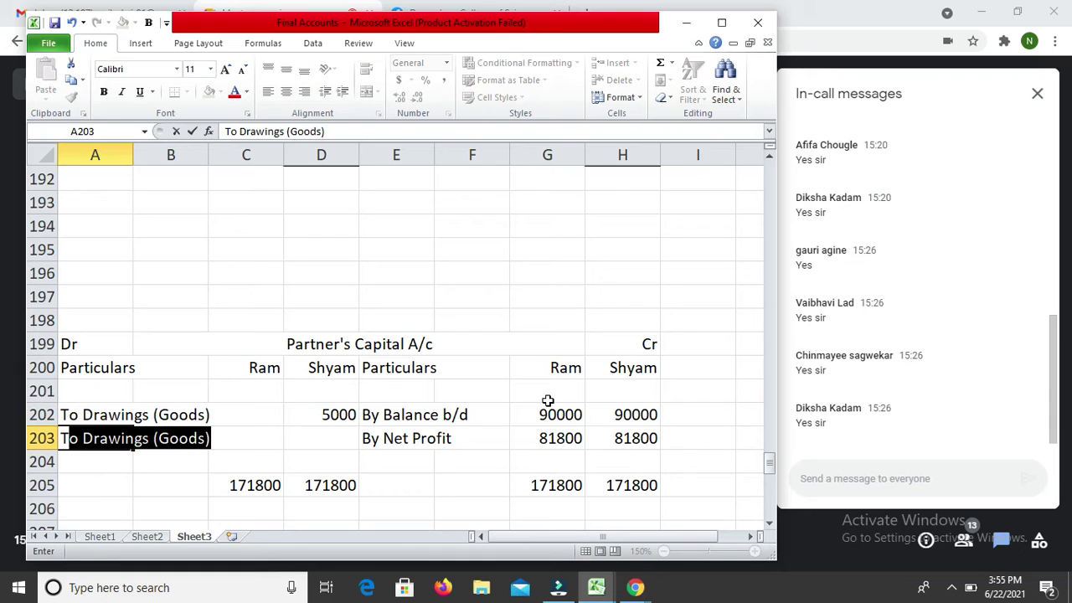
pyautogui.write('Balan')
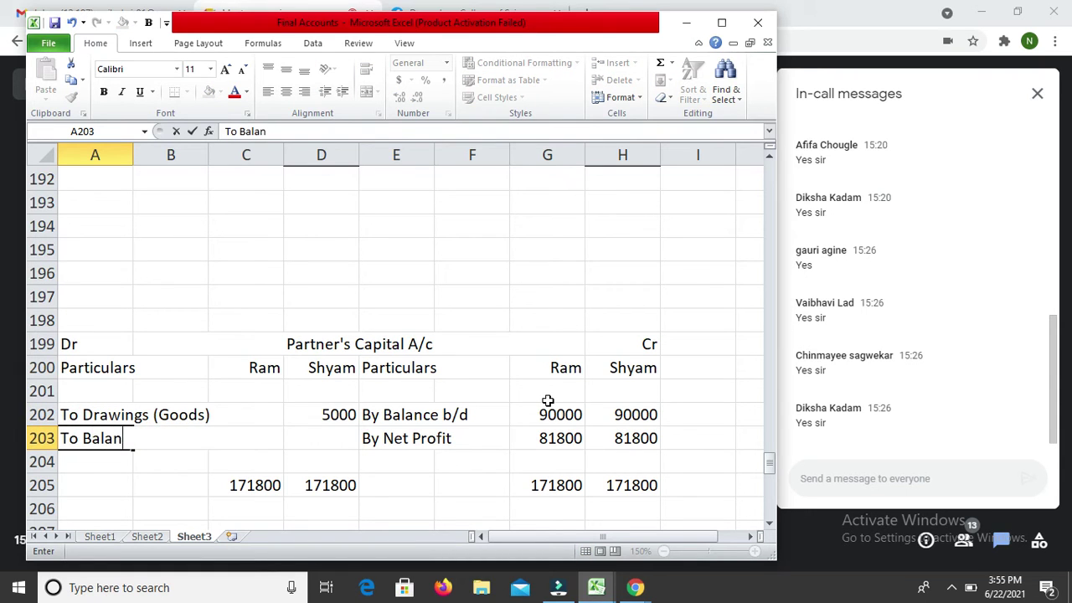
pyautogui.write('ce c/d')
pyautogui.press('Return')
pyautogui.press('Right')
pyautogui.press('Right')
pyautogui.press('Up')
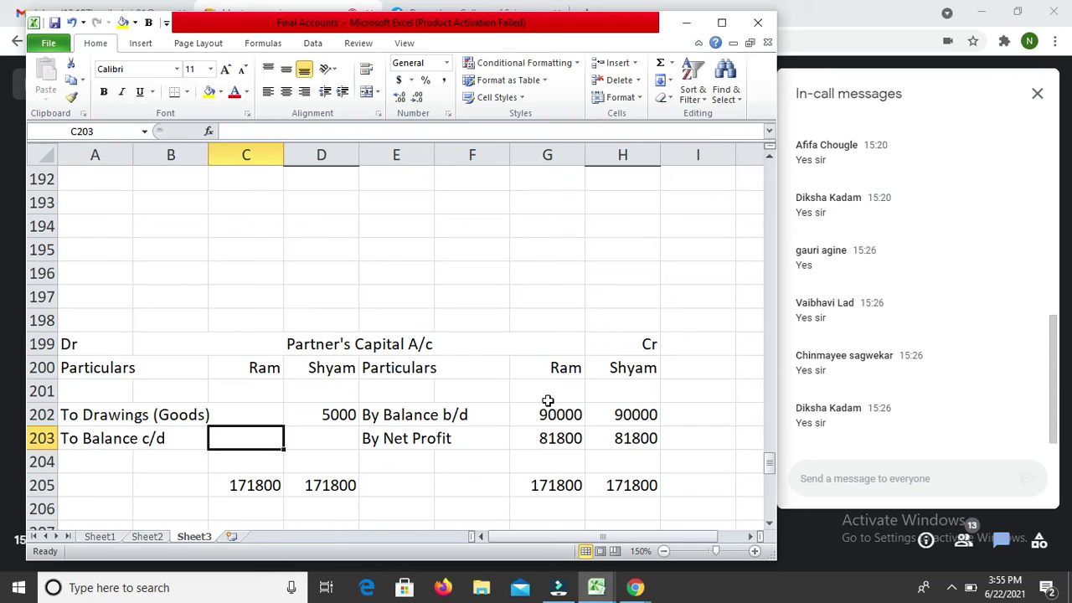
pyautogui.write('=C205')
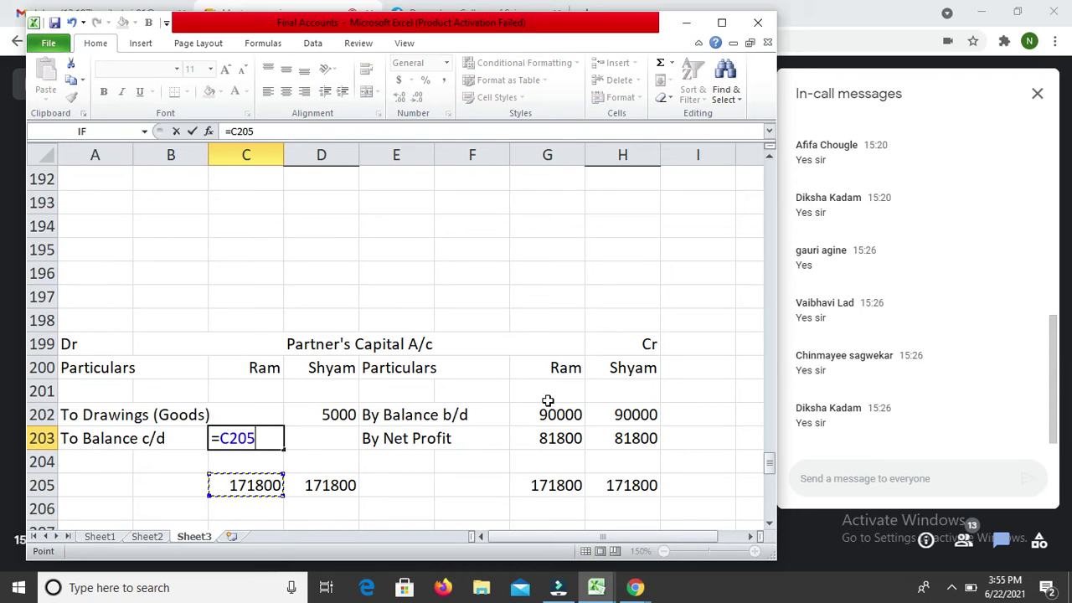
pyautogui.press('Return')
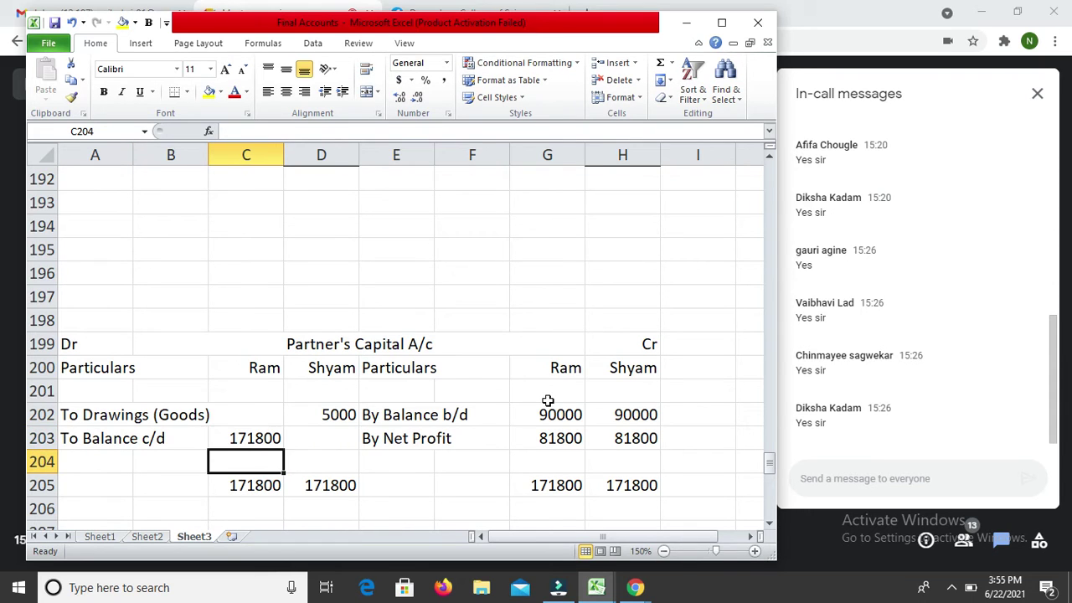
pyautogui.press('Up')
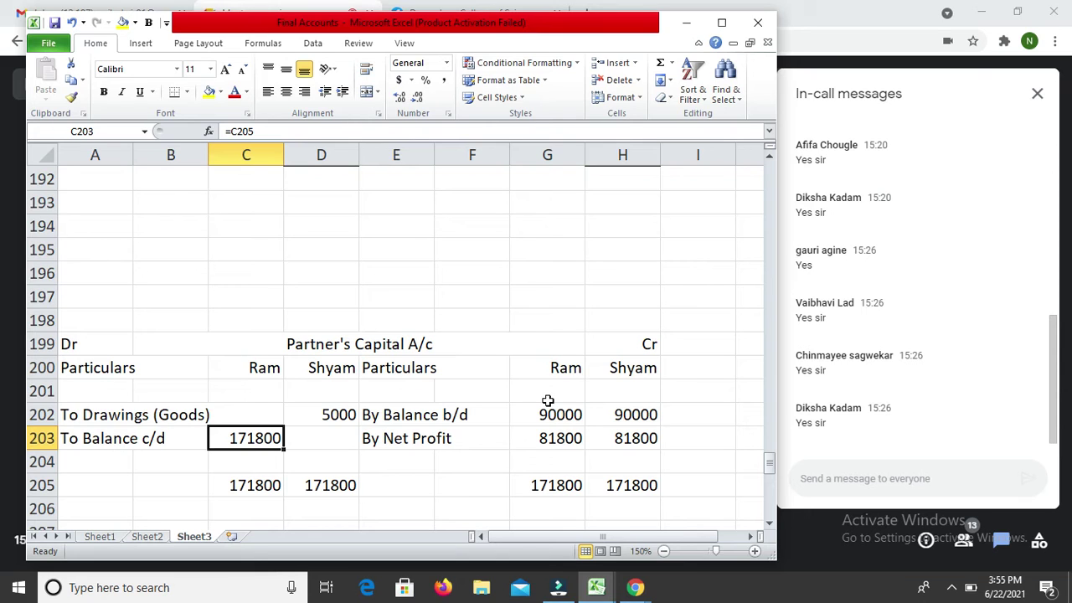
# Step: Set Shyam's Balance c/d in D203 to =D205-D202, giving 166800
pyautogui.press('Right')
pyautogui.press('Right')
pyautogui.press('Left')
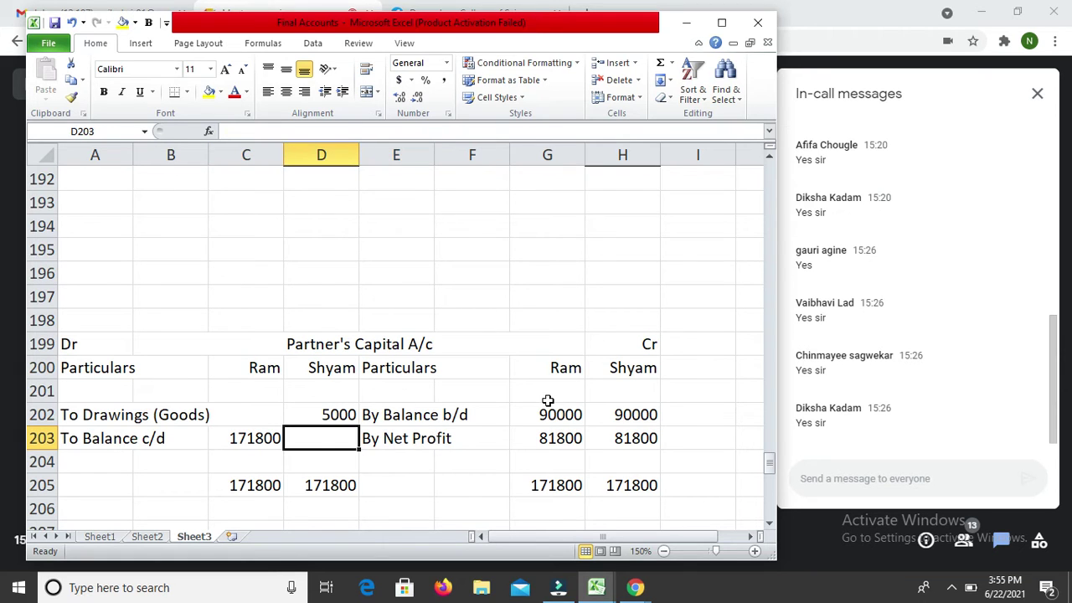
pyautogui.write('=')
pyautogui.press('Down')
pyautogui.press('Down')
pyautogui.write('-')
pyautogui.press('Up')
pyautogui.press('Return')
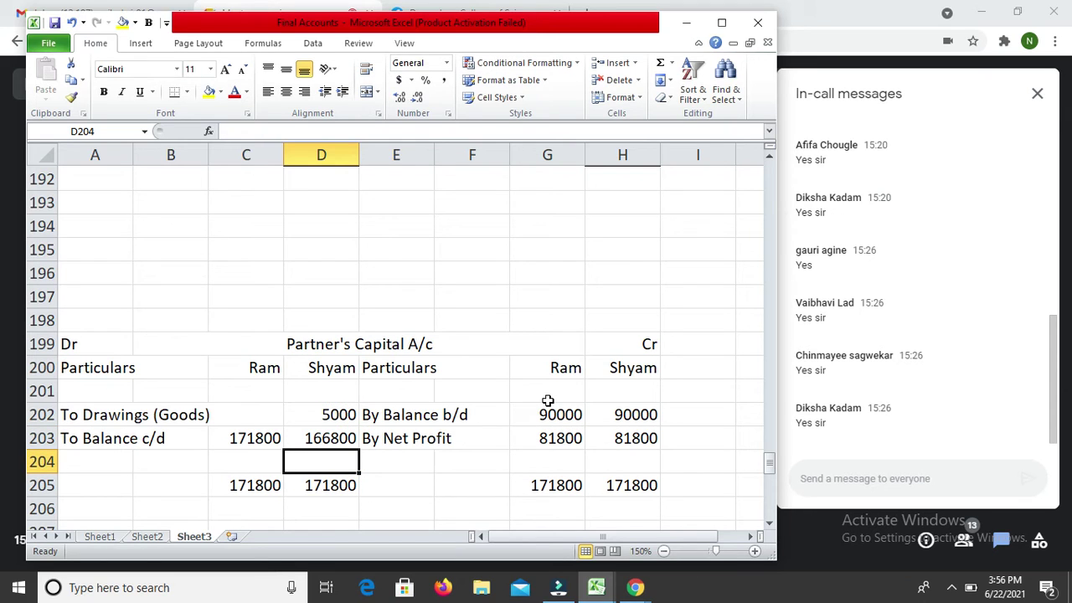
pyautogui.press('Down')
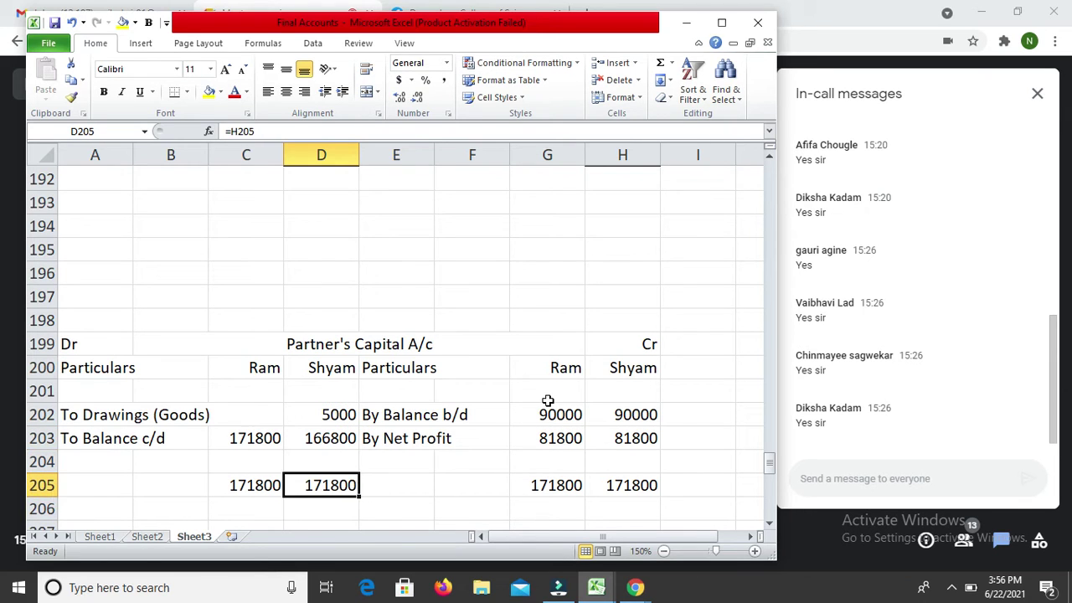
pyautogui.press('Right')
pyautogui.press('Right')
pyautogui.press('Right')
pyautogui.hotkey('shift', 'Right')
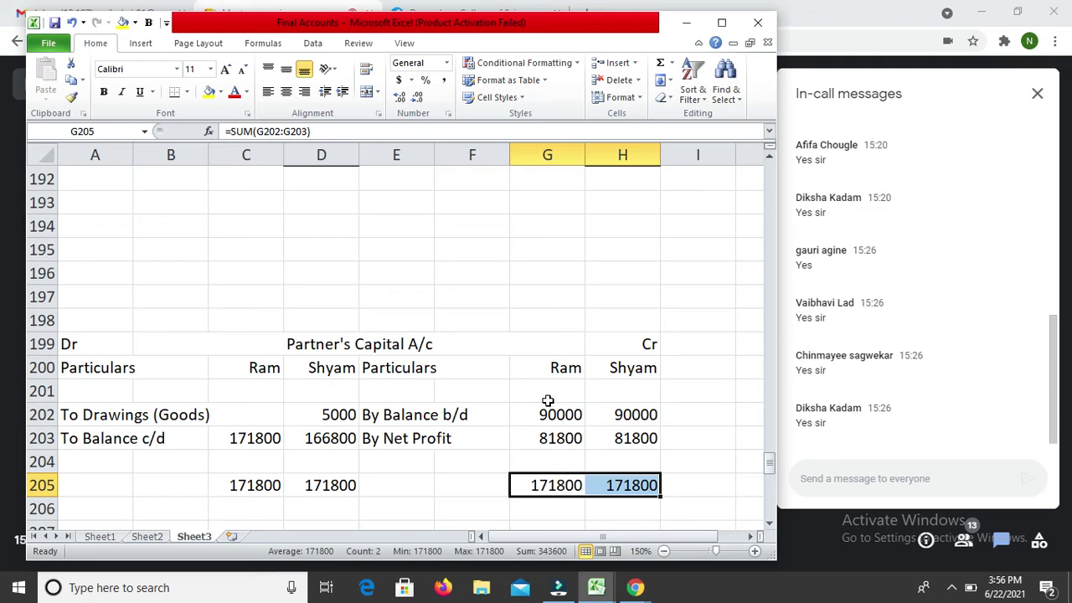
# Step: Give the Cr totals in G205:H205 a thick top border and a double bottom border
pyautogui.hotkey('ctrl', '1')
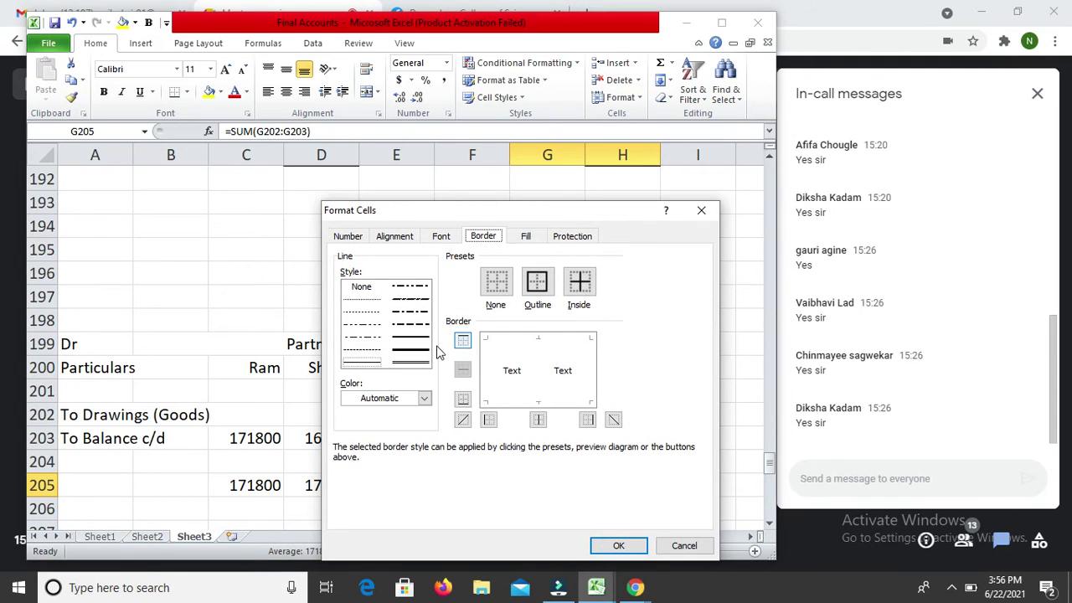
pyautogui.click(422, 344)
pyautogui.click(579, 348)
pyautogui.click(411, 361)
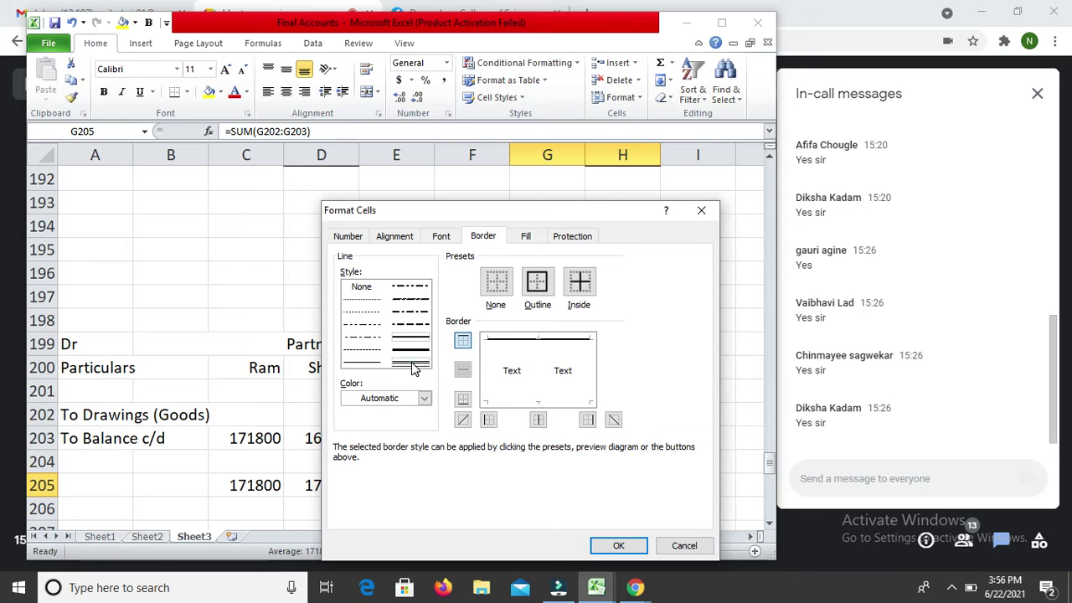
pyautogui.click(570, 408)
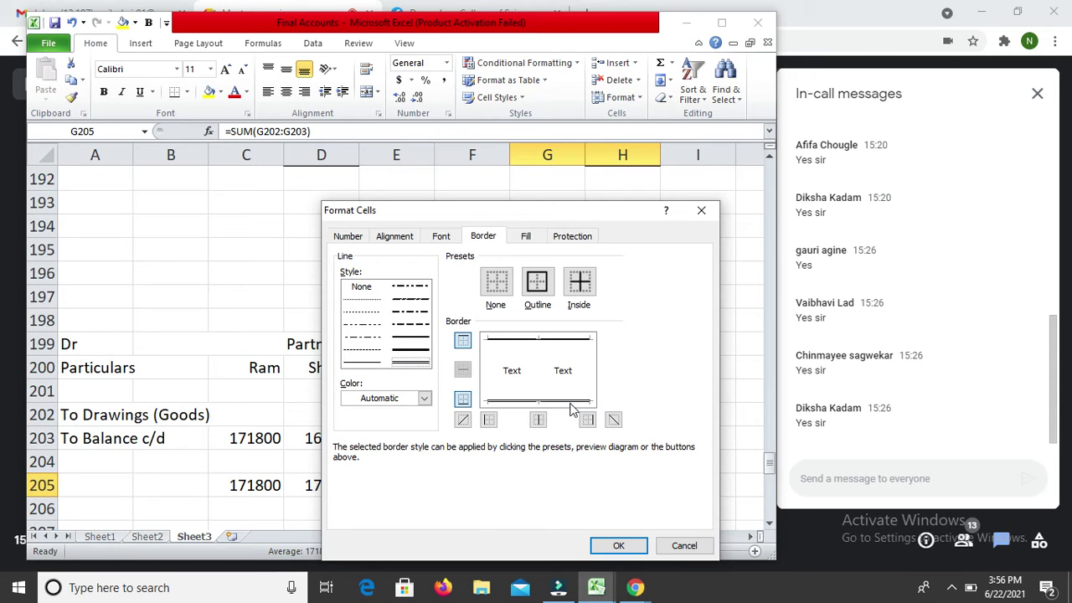
pyautogui.press('Return')
# Step: Add a thick top border to the Dr totals in C205:D205
pyautogui.press('Left')
pyautogui.press('Left')
pyautogui.press('Left')
pyautogui.press('Left')
pyautogui.hotkey('shift', 'Right')
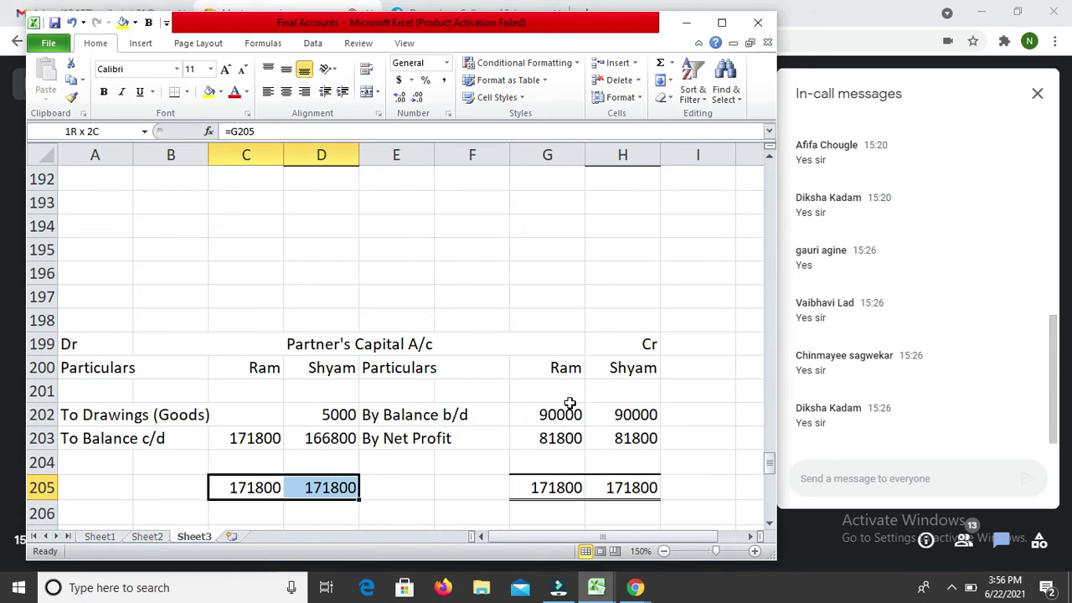
pyautogui.hotkey('ctrl', '1')
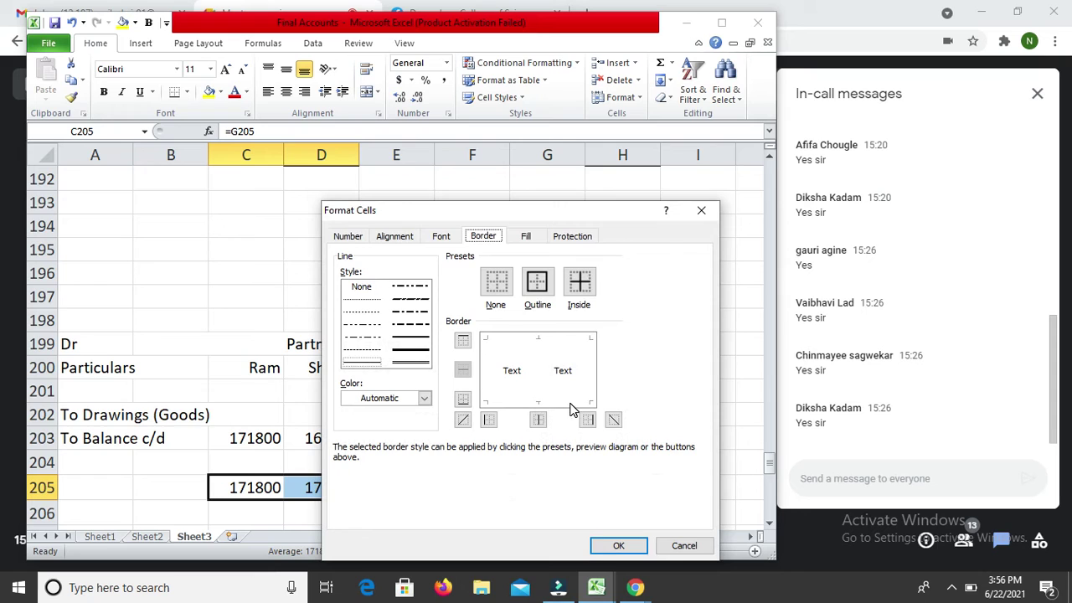
pyautogui.click(421, 339)
pyautogui.click(532, 348)
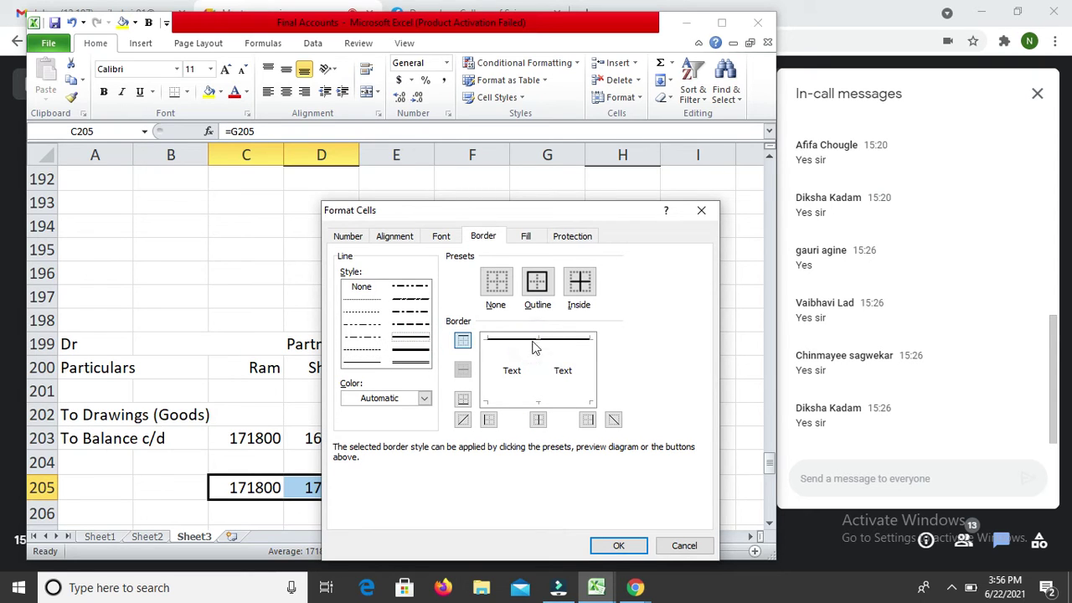
pyautogui.click(421, 363)
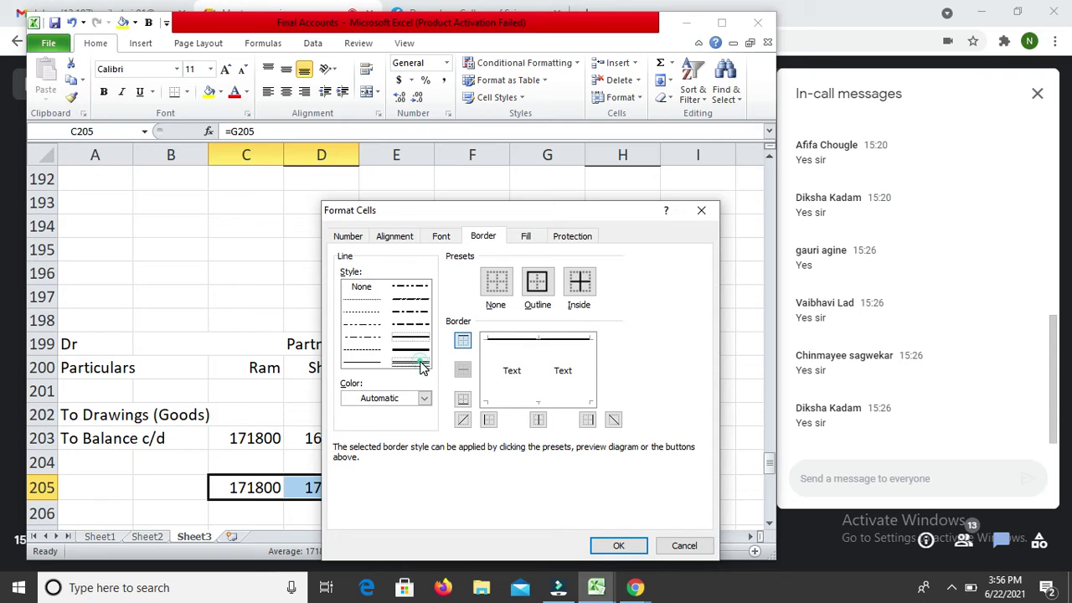
# Step: Double-underline the Dr capital totals in C205:D205
pyautogui.click(569, 404)
pyautogui.press('Return')
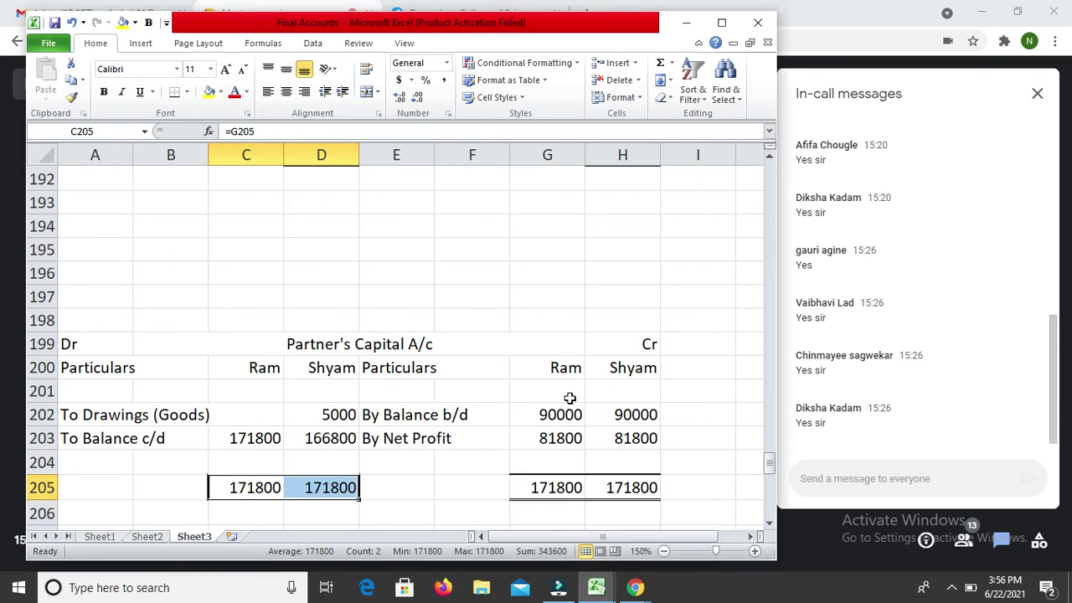
pyautogui.press('Down')
pyautogui.press('Down')
pyautogui.press('Down')
pyautogui.press('Down')
pyautogui.press('Down')
pyautogui.press('Down')
pyautogui.press('Down')
pyautogui.press('Down')
pyautogui.press('Down')
pyautogui.press('Up')
pyautogui.press('Up')
pyautogui.press('Up')
pyautogui.press('Up')
pyautogui.press('Up')
pyautogui.press('Up')
pyautogui.press('Up')
pyautogui.press('Up')
pyautogui.press('Up')
pyautogui.press('Up')
pyautogui.press('Up')
pyautogui.press('Up')
pyautogui.press('Up')
pyautogui.press('Up')
pyautogui.press('Up')
pyautogui.press('Up')
pyautogui.press('Up')
pyautogui.press('Up')
pyautogui.press('Up')
pyautogui.press('Up')
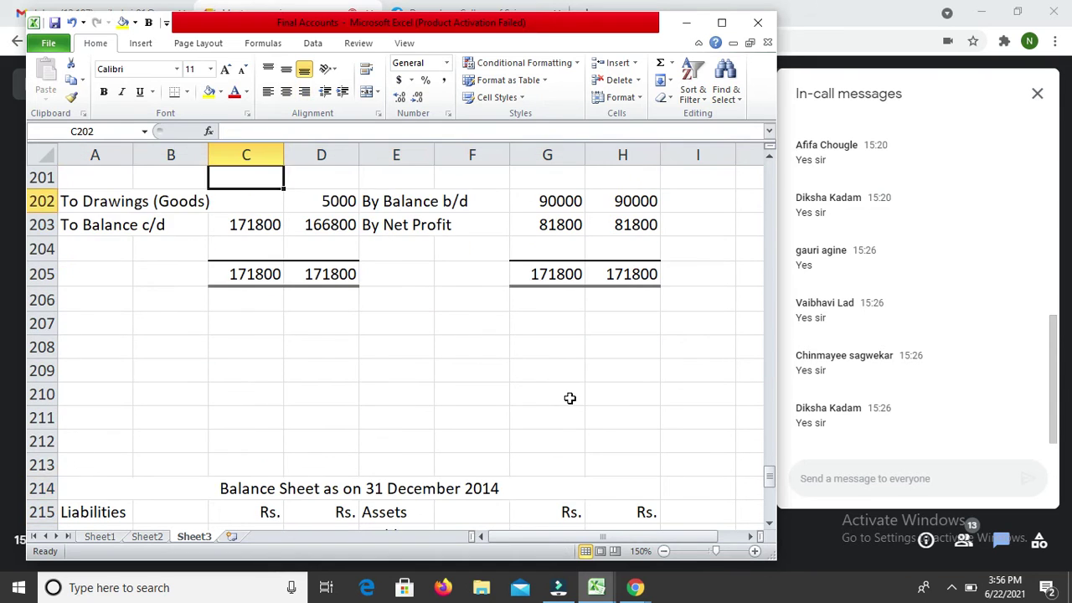
# Step: Delete the six blank rows 192 to 197 above the Partner's Capital A/c
pyautogui.press('Down')
pyautogui.press('Down')
pyautogui.press('Down')
pyautogui.press('Down')
pyautogui.press('Down')
pyautogui.hotkey('shift', 'Down')
pyautogui.hotkey('shift', 'Down')
pyautogui.hotkey('shift', 'Down')
pyautogui.hotkey('shift', 'Down')
pyautogui.hotkey('shift', 'Down')
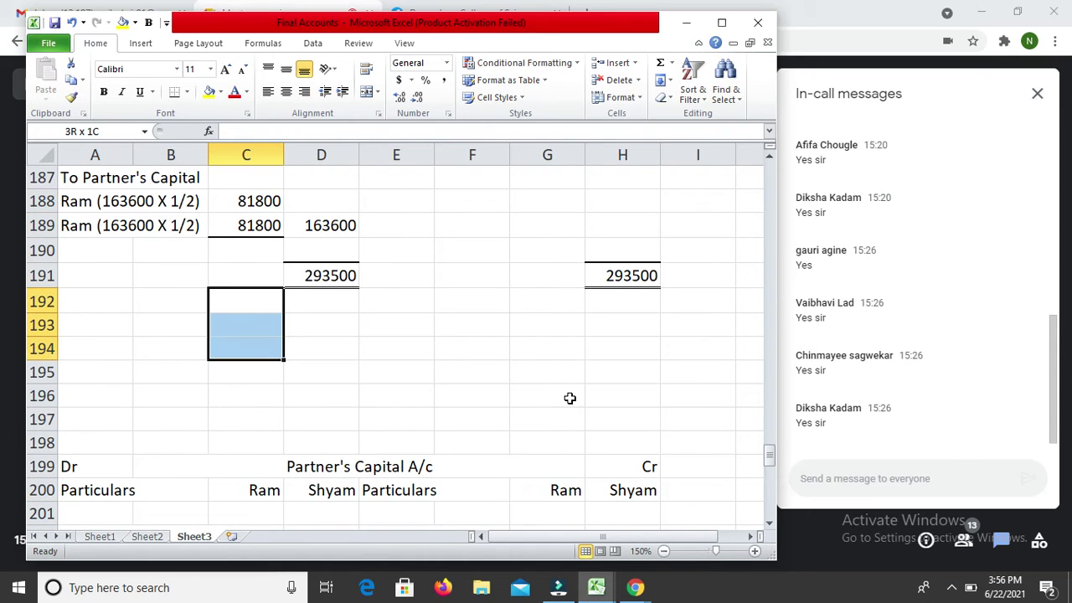
pyautogui.hotkey('ctrl', '-')
pyautogui.press('r')
pyautogui.press('Return')
pyautogui.press('Down')
pyautogui.press('Down')
pyautogui.press('Down')
pyautogui.press('Down')
pyautogui.press('Down')
pyautogui.press('Down')
pyautogui.press('Down')
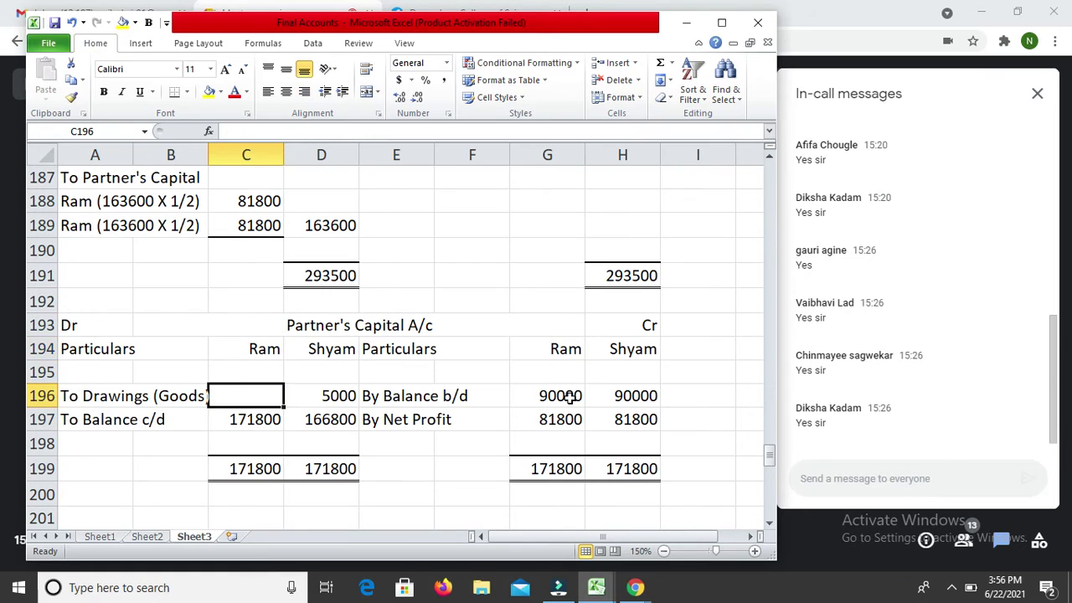
pyautogui.hotkey('shift', 'Down')
pyautogui.hotkey('shift', 'Down')
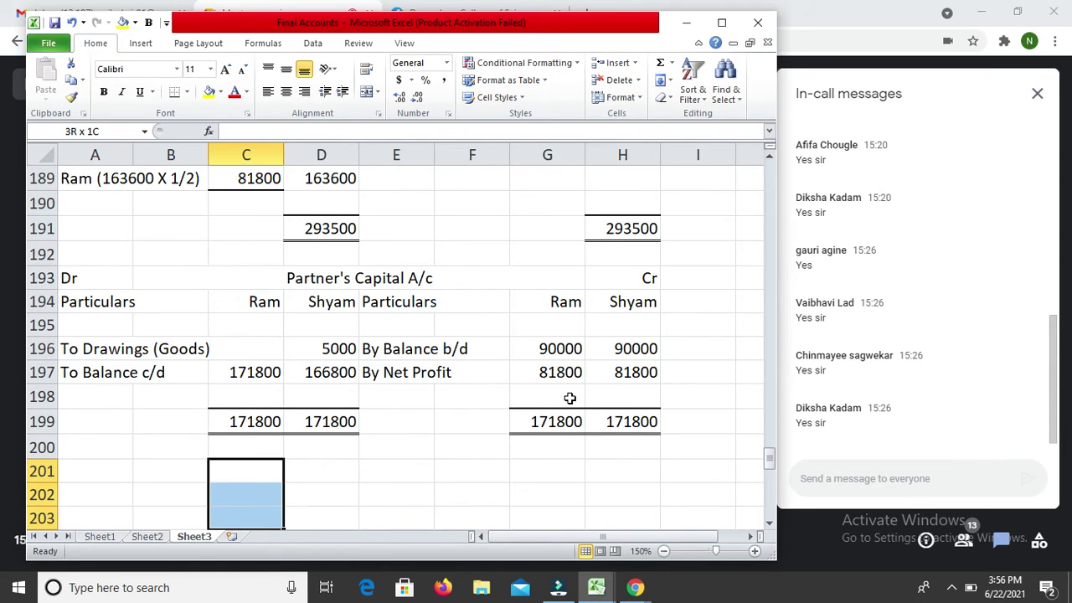
pyautogui.press('pagedown')
pyautogui.press('pagedown')
pyautogui.press('pagedown')
pyautogui.press('pagedown')
pyautogui.press('pagedown')
pyautogui.press('pagedown')
pyautogui.press('pagedown')
pyautogui.press('pagedown')
pyautogui.press('pagedown')
pyautogui.press('pagedown')
pyautogui.press('pagedown')
pyautogui.press('pagedown')
pyautogui.press('pagedown')
pyautogui.write('333333333')
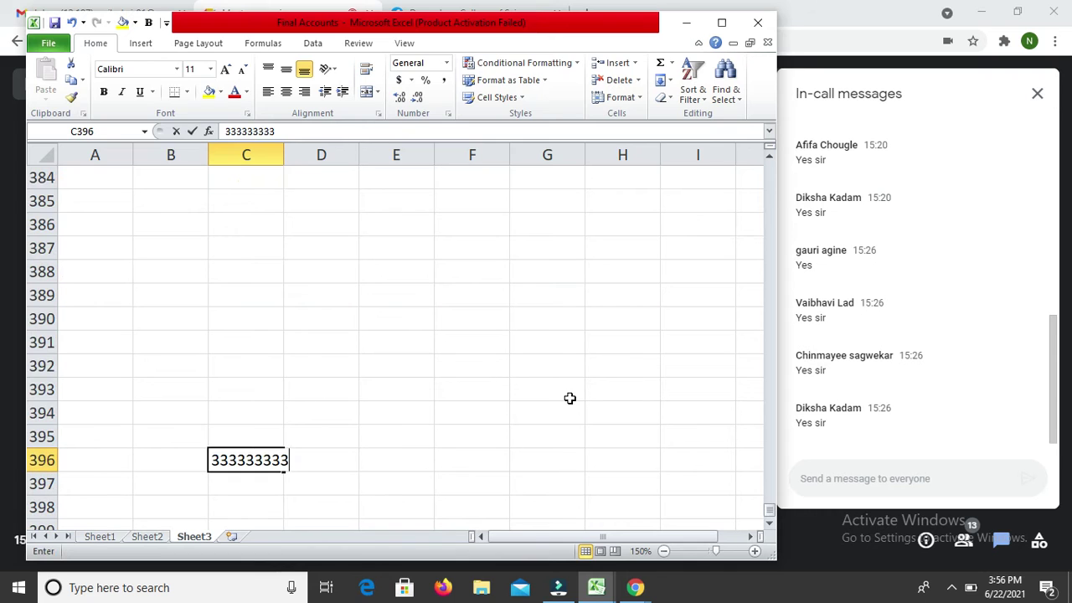
pyautogui.write('33333333333333333333333333333333333333333333333333333333333333333333333333333333333333333333333')
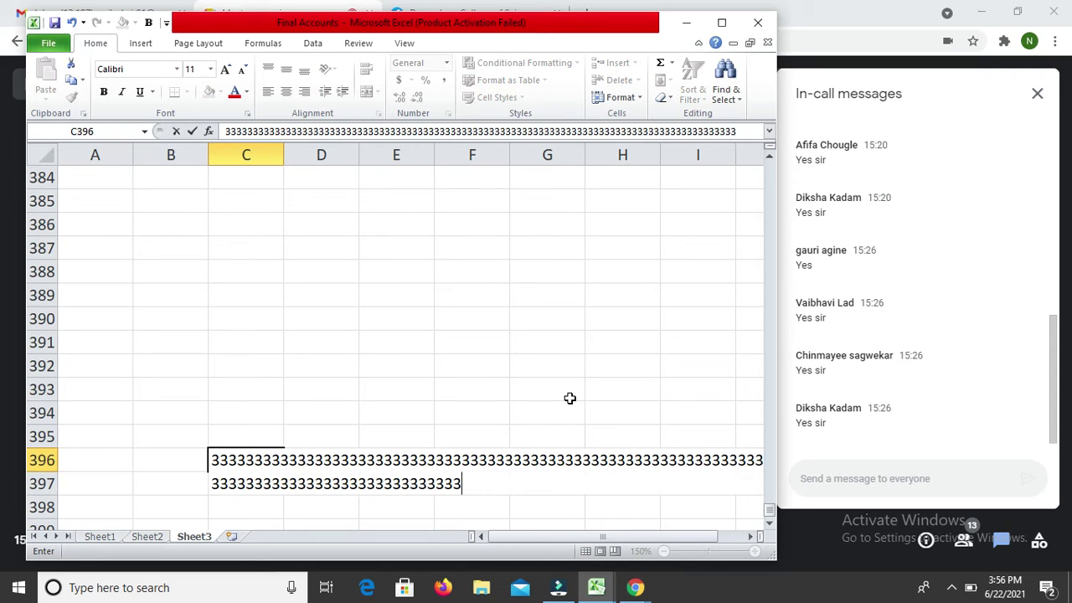
pyautogui.write('33333333333333333333333333333333333333333333333333333333333333333333333333333333333333333333333333333333333333333333333333333333333333333333333333333333333333333333333')
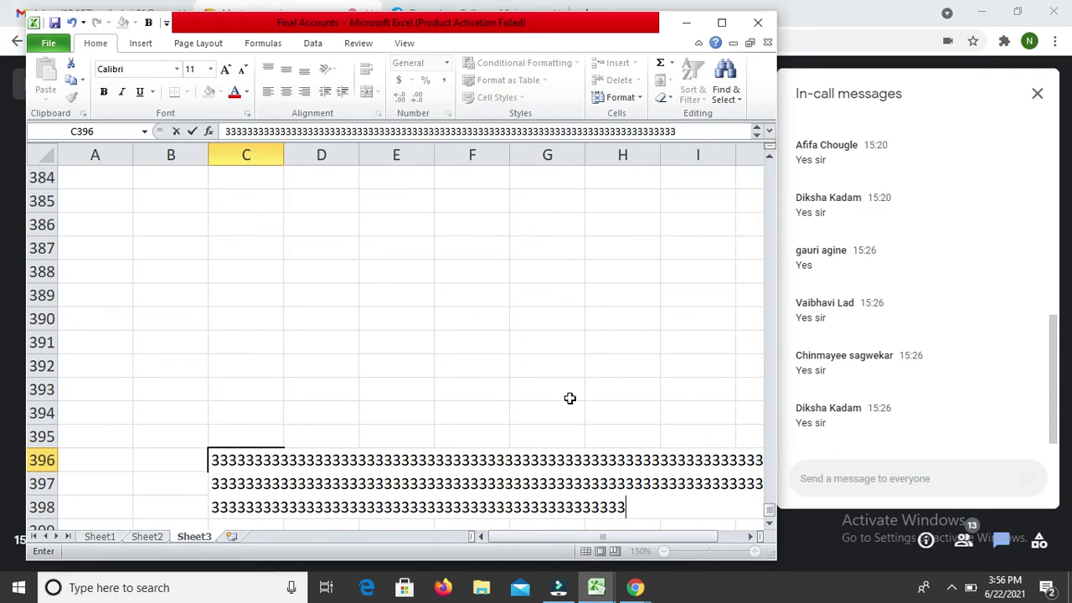
pyautogui.write('333333333333333333333333333333')
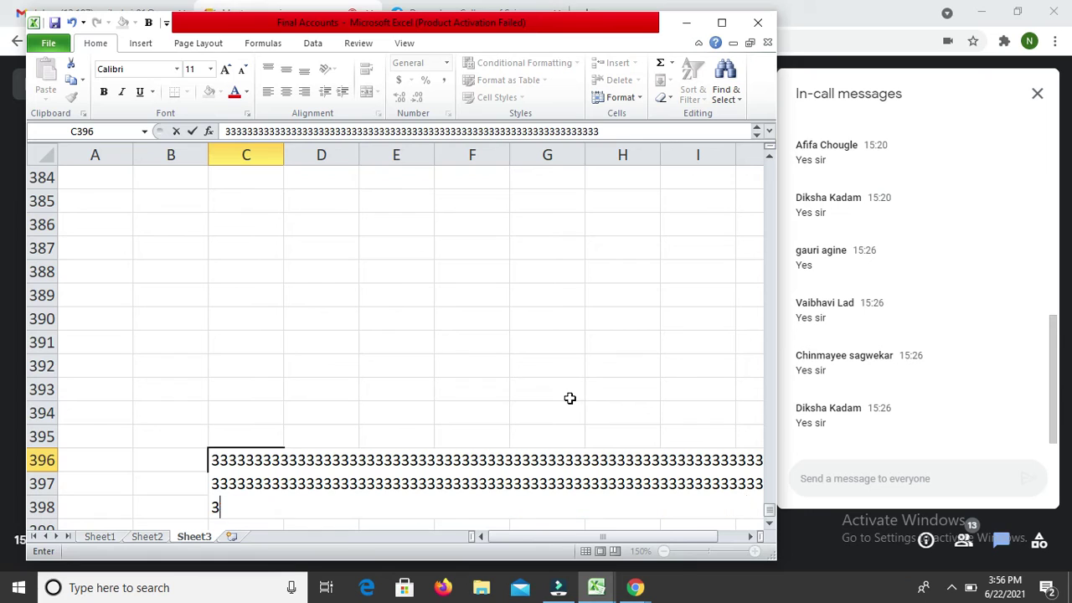
pyautogui.write('333333333333333333')
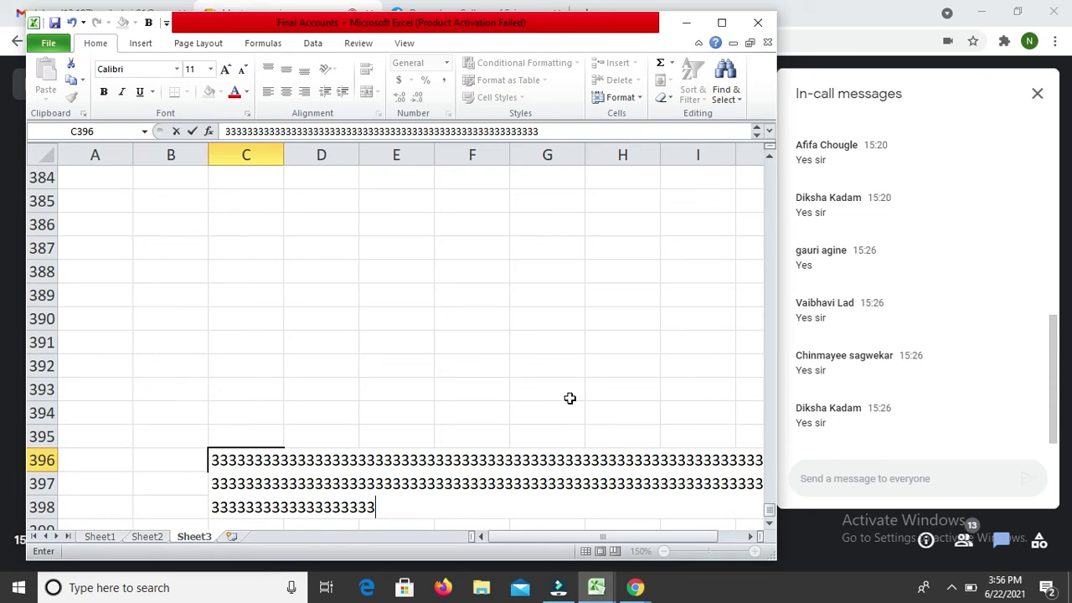
pyautogui.write('33333333333333333333333333333333333333333333333333333333333333333333333333333333333333333333333333333')
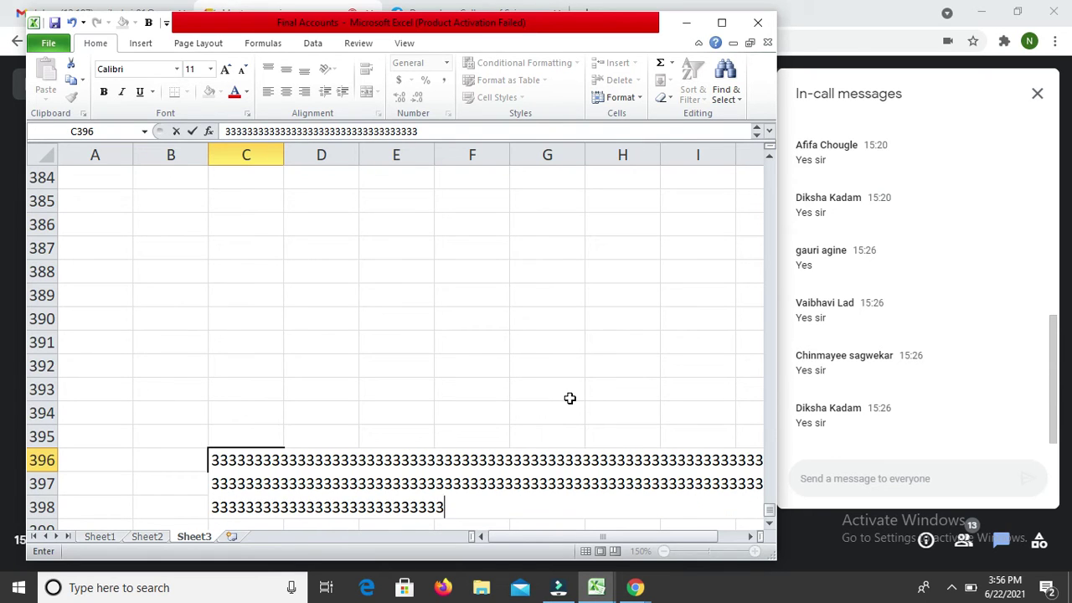
pyautogui.press('Escape')
pyautogui.press('Down')
pyautogui.press('Up')
pyautogui.press('Up')
pyautogui.press('Up')
pyautogui.press('Up')
pyautogui.press('Up')
pyautogui.press('Up')
pyautogui.press('Up')
pyautogui.press('Up')
pyautogui.press('Up')
pyautogui.press('Up')
pyautogui.press('Up')
pyautogui.press('Up')
pyautogui.press('Up')
pyautogui.press('Up')
pyautogui.press('Up')
pyautogui.press('Up')
pyautogui.press('Up')
pyautogui.press('Up')
pyautogui.press('Up')
pyautogui.press('Up')
pyautogui.press('Up')
pyautogui.press('Up')
pyautogui.press('Up')
pyautogui.press('Up')
pyautogui.press('Up')
pyautogui.press('Up')
pyautogui.press('Up')
pyautogui.press('Up')
pyautogui.press('Up')
pyautogui.press('Up')
pyautogui.press('Up')
pyautogui.press('Up')
pyautogui.press('Up')
pyautogui.press('Up')
pyautogui.press('Up')
pyautogui.press('Up')
pyautogui.press('Up')
pyautogui.press('Up')
pyautogui.press('Up')
pyautogui.press('Up')
pyautogui.press('Up')
# Step: Label the liabilities rows Partner's Capital, Ram and Shyam in A211:A213
pyautogui.hotkey('ctrl', 'Up')
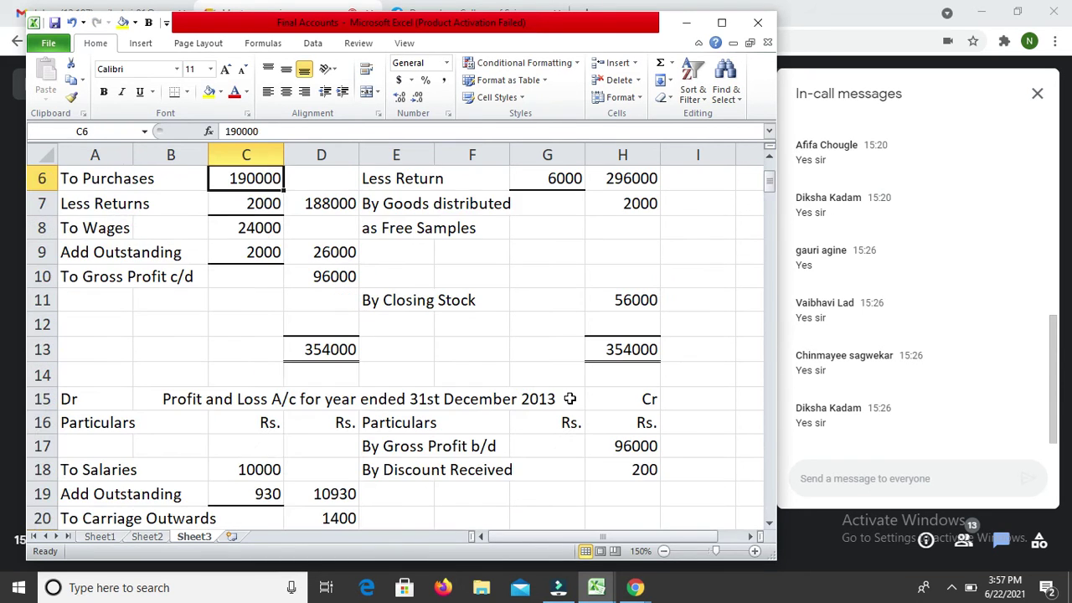
pyautogui.press('pagedown')
pyautogui.press('pagedown')
pyautogui.press('pagedown')
pyautogui.press('pagedown')
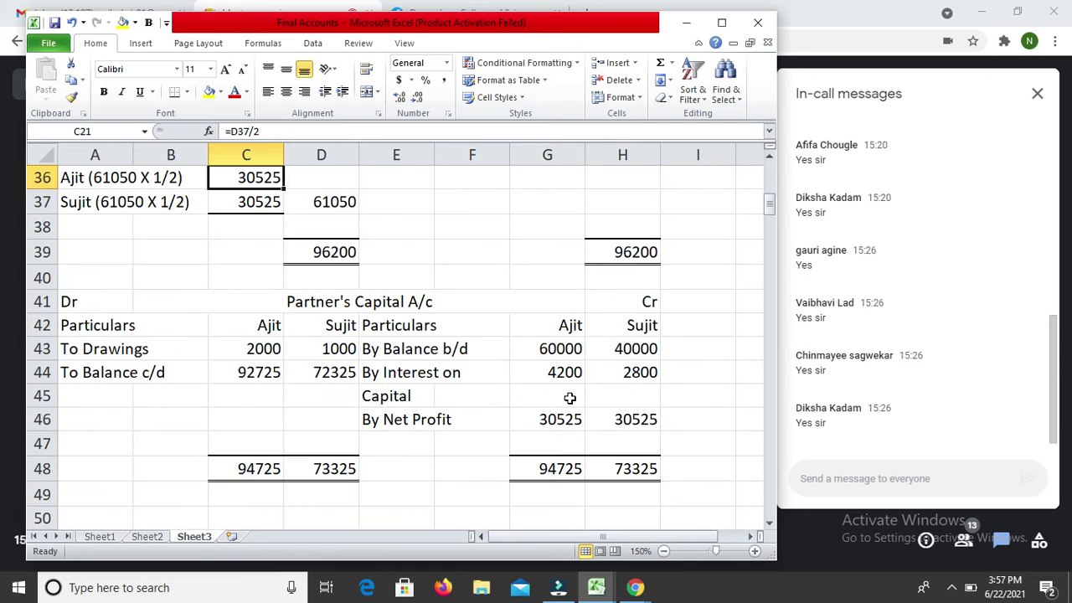
pyautogui.press('pagedown')
pyautogui.press('pagedown')
pyautogui.press('pagedown')
pyautogui.press('pagedown')
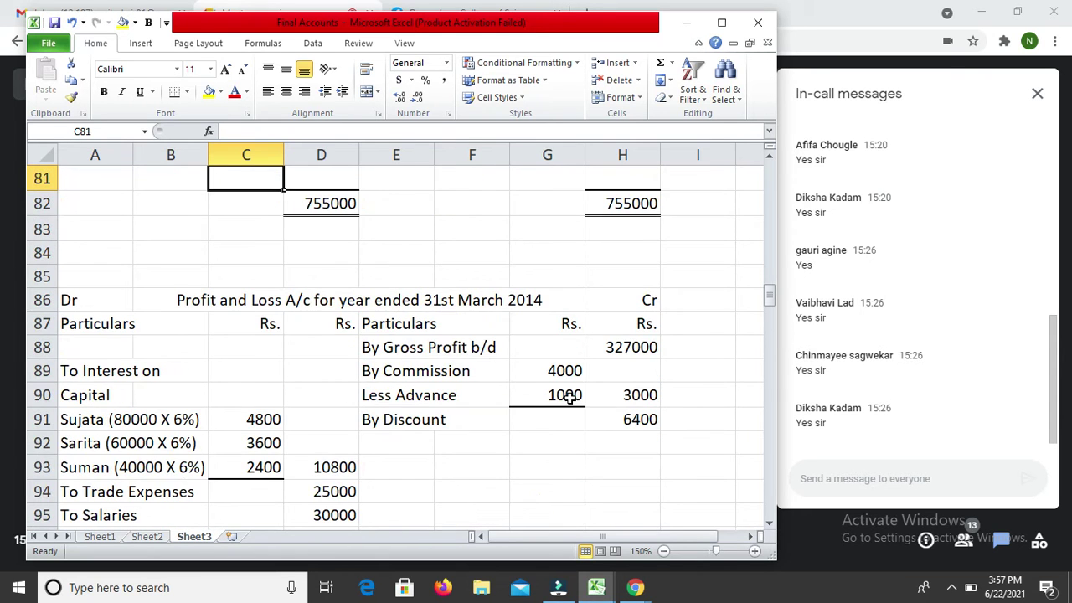
pyautogui.press('pagedown')
pyautogui.press('pagedown')
pyautogui.press('pagedown')
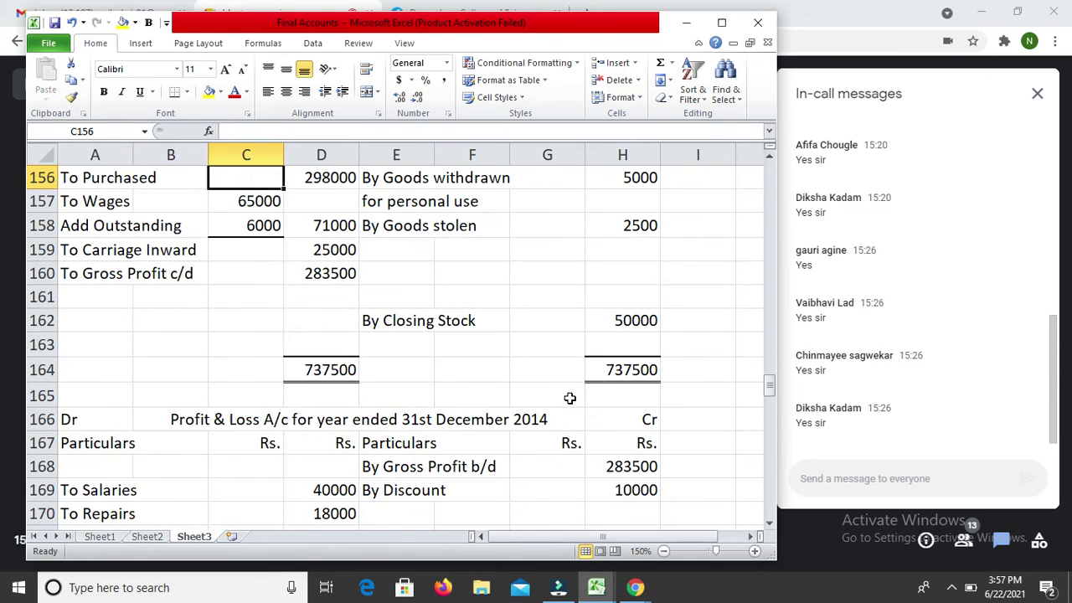
pyautogui.press('pagedown')
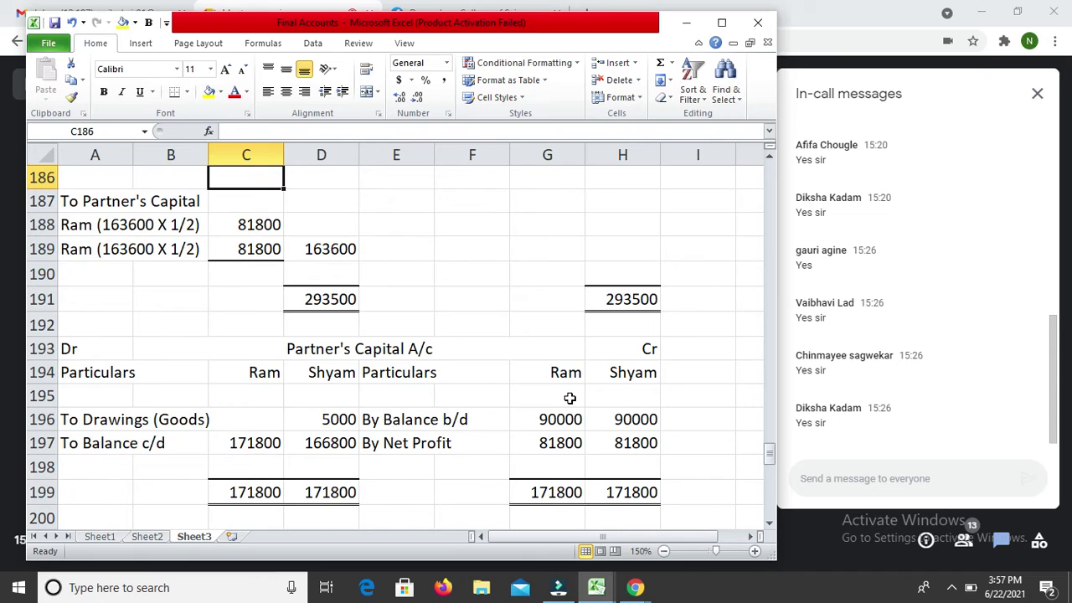
pyautogui.press('pagedown')
pyautogui.press('Down')
pyautogui.press('Down')
pyautogui.press('Down')
pyautogui.press('Down')
pyautogui.press('Down')
pyautogui.press('Down')
pyautogui.press('Down')
pyautogui.press('Down')
pyautogui.press('Down')
pyautogui.press('Down')
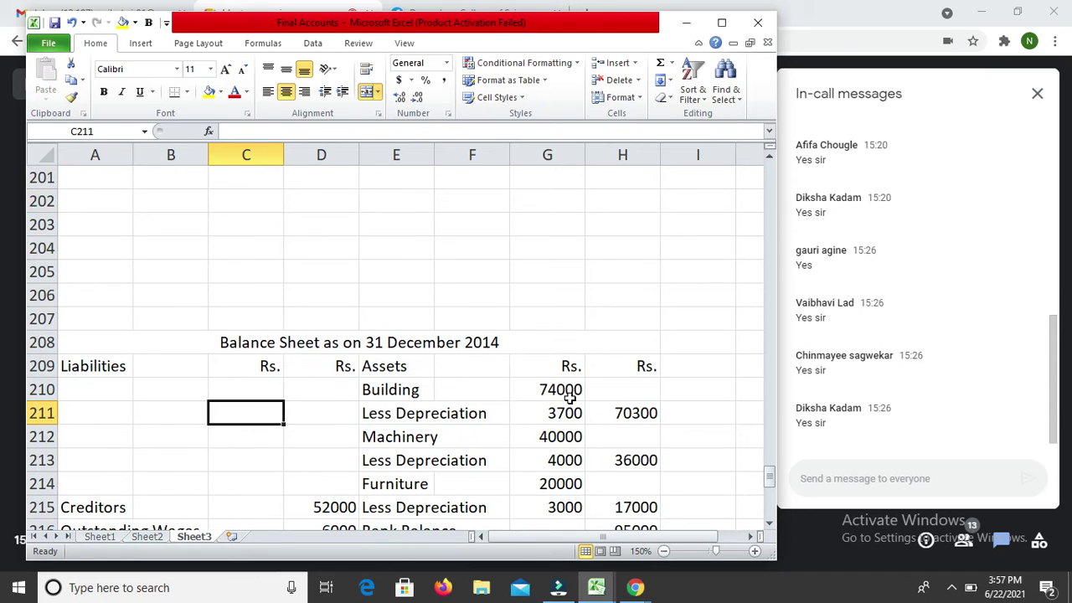
pyautogui.press('Up')
pyautogui.press('Left')
pyautogui.press('Left')
pyautogui.press('Down')
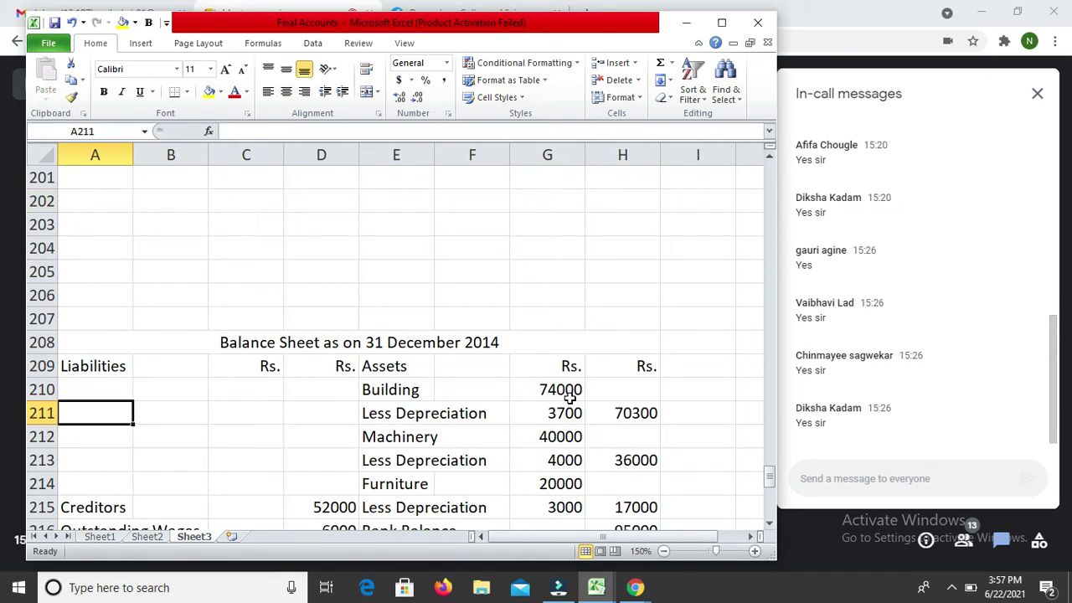
pyautogui.write('Pa')
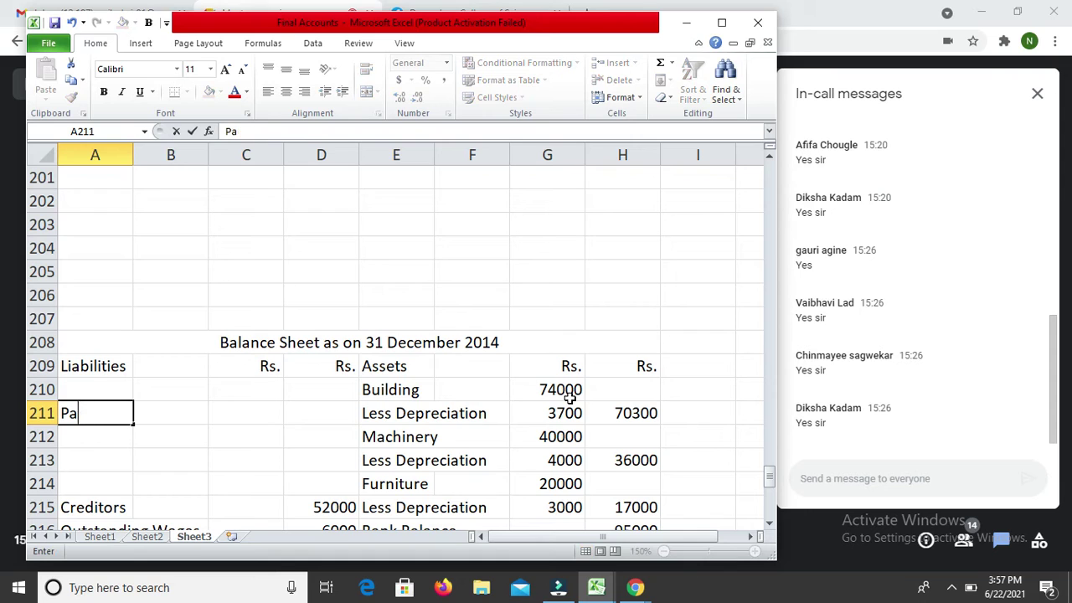
pyautogui.write("ner's Capital")
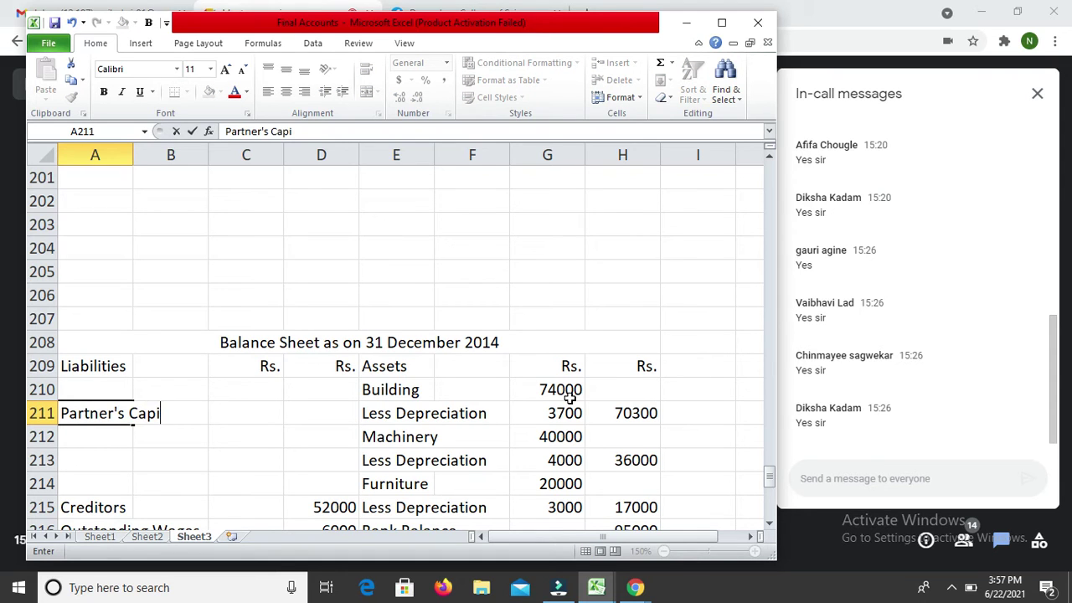
pyautogui.press('Return')
pyautogui.write('Ram')
pyautogui.press('Return')
pyautogui.write('Shyam')
pyautogui.press('Return')
# Step: Enter the capitals 171800 for Ram and 166800 for Shyam in C212:C213
pyautogui.press('Up')
pyautogui.press('Up')
pyautogui.press('Up')
pyautogui.press('Up')
pyautogui.press('Up')
pyautogui.press('Up')
pyautogui.press('Up')
pyautogui.press('Up')
pyautogui.press('Up')
pyautogui.press('Up')
pyautogui.press('Up')
pyautogui.press('Up')
pyautogui.press('Up')
pyautogui.press('Up')
pyautogui.press('Up')
pyautogui.press('Up')
pyautogui.press('Up')
pyautogui.press('Up')
pyautogui.press('Up')
pyautogui.press('Up')
pyautogui.press('Down')
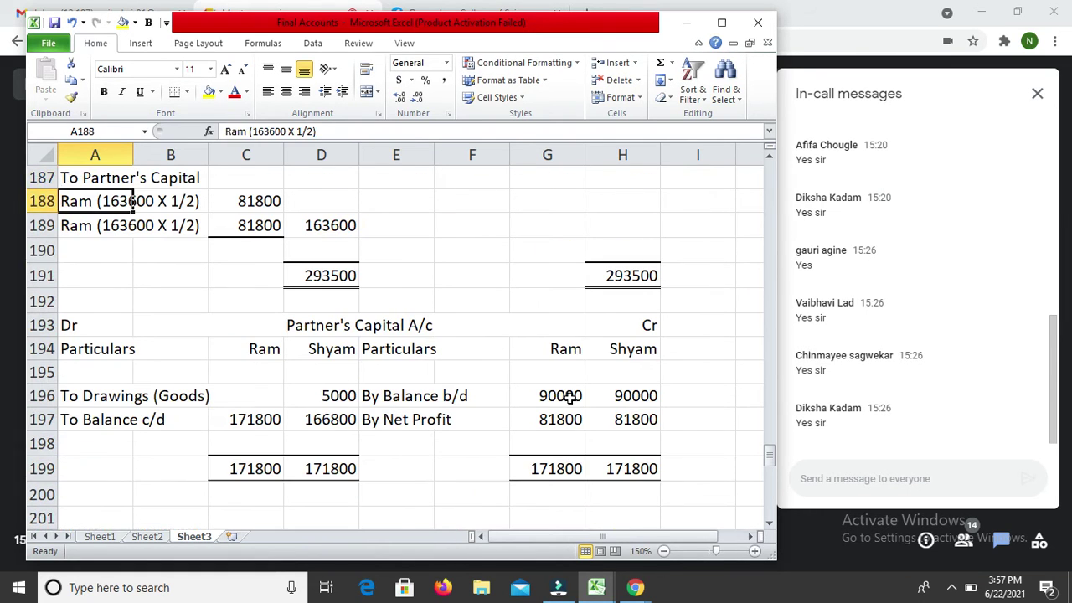
pyautogui.press('Down')
pyautogui.press('Down')
pyautogui.press('Down')
pyautogui.press('Down')
pyautogui.press('Down')
pyautogui.press('Down')
pyautogui.press('Down')
pyautogui.press('Down')
pyautogui.press('Down')
pyautogui.press('Down')
pyautogui.press('Down')
pyautogui.press('Down')
pyautogui.press('Down')
pyautogui.press('Down')
pyautogui.press('Down')
pyautogui.press('Down')
pyautogui.press('Down')
pyautogui.press('Down')
pyautogui.press('Down')
pyautogui.press('Down')
pyautogui.press('Down')
pyautogui.press('Down')
pyautogui.press('Down')
pyautogui.press('Down')
pyautogui.press('Down')
pyautogui.press('Down')
pyautogui.press('Down')
pyautogui.press('Up')
pyautogui.press('Up')
pyautogui.press('Up')
pyautogui.press('Right')
pyautogui.press('Right')
pyautogui.write('17')
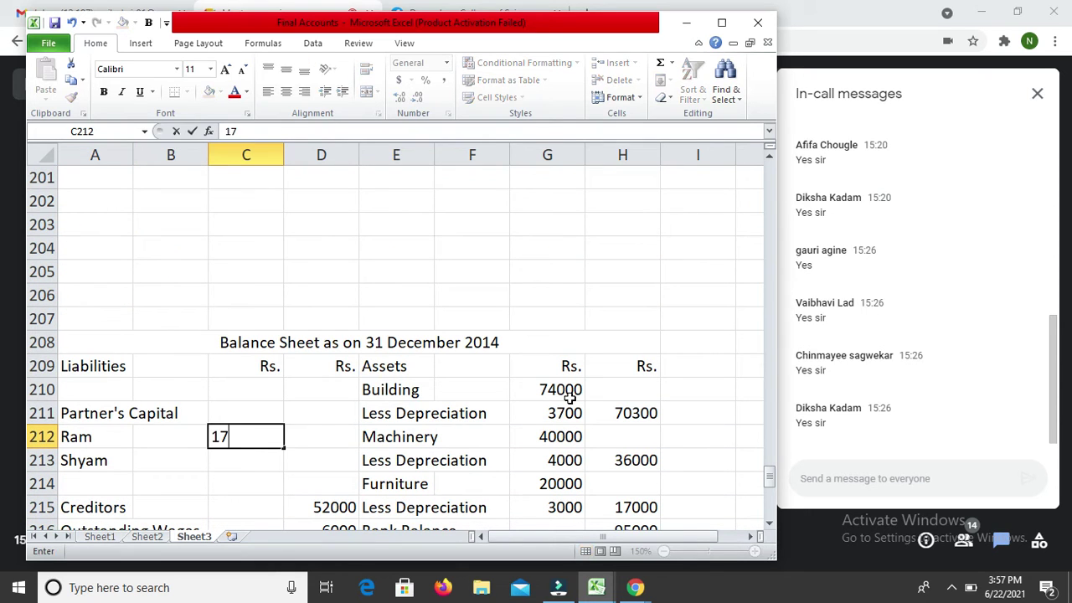
pyautogui.write('180')
pyautogui.press('Return')
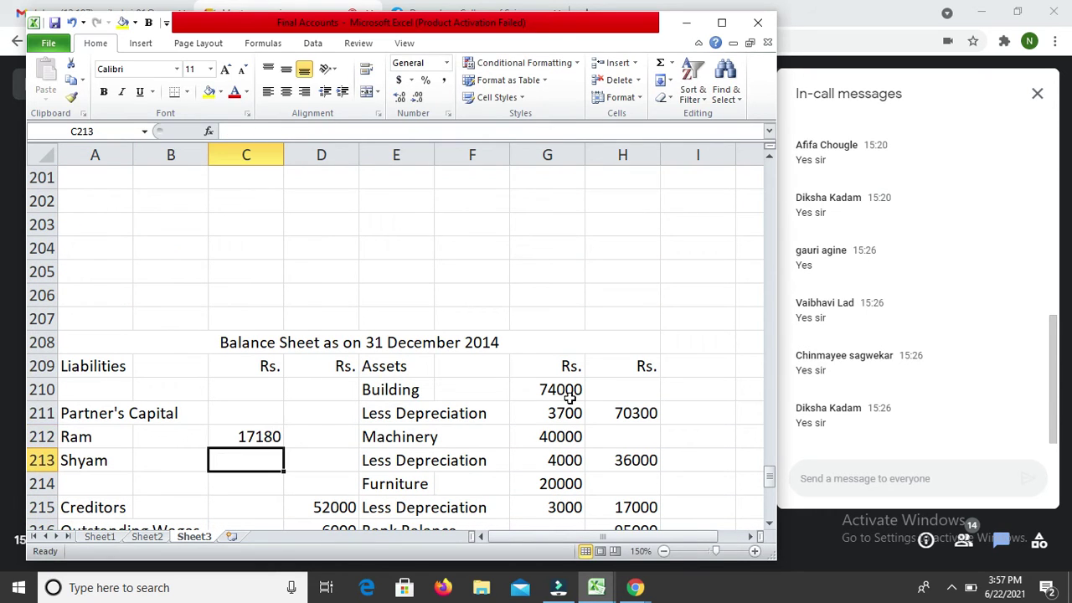
pyautogui.press('Up')
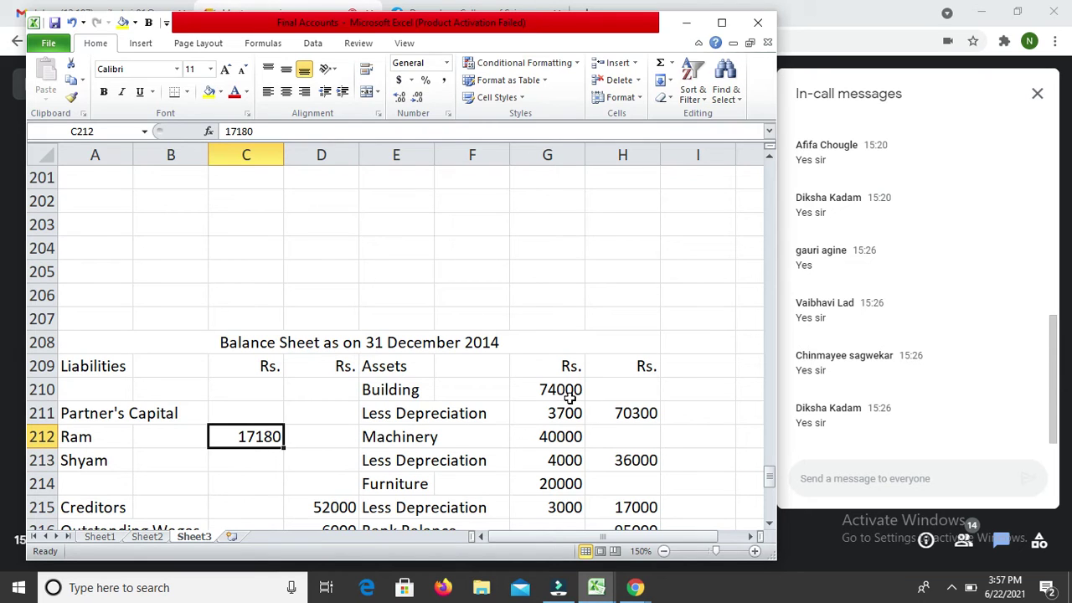
pyautogui.press('F2')
pyautogui.write('0')
pyautogui.press('Return')
pyautogui.press('Up')
pyautogui.press('Up')
pyautogui.press('Up')
pyautogui.press('Up')
pyautogui.press('Up')
pyautogui.press('Up')
pyautogui.press('Up')
pyautogui.press('Up')
pyautogui.press('Up')
pyautogui.press('Up')
pyautogui.press('Up')
pyautogui.press('Up')
pyautogui.press('Up')
pyautogui.press('Up')
pyautogui.press('Up')
pyautogui.press('Up')
pyautogui.press('Up')
pyautogui.press('Up')
pyautogui.press('Up')
pyautogui.press('Up')
pyautogui.press('Down')
pyautogui.press('Down')
pyautogui.press('Down')
pyautogui.press('Down')
pyautogui.press('Down')
pyautogui.press('Down')
pyautogui.press('Down')
pyautogui.press('Down')
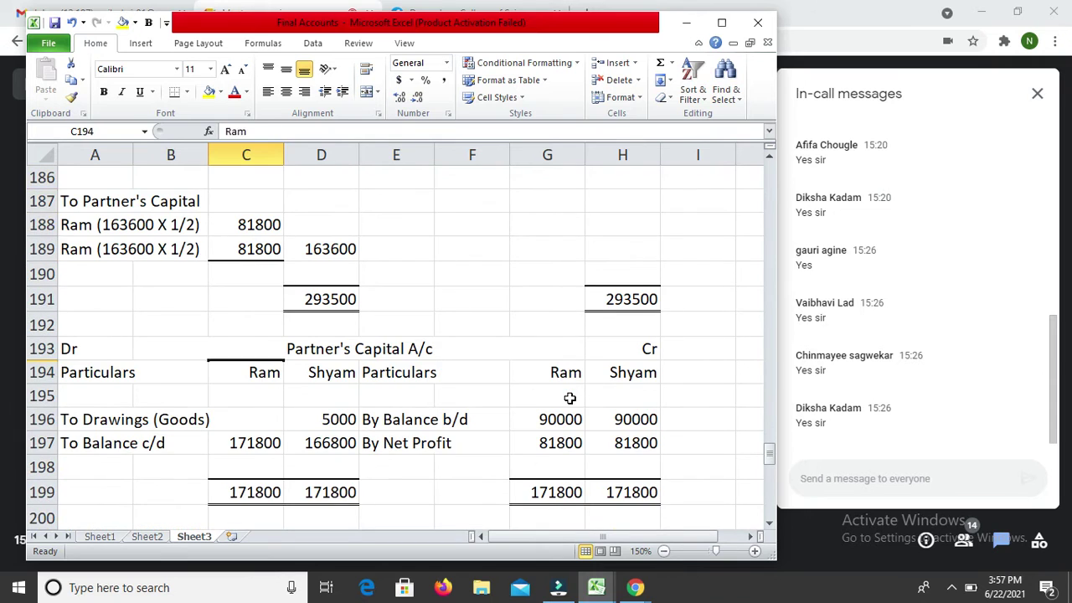
pyautogui.press('Down')
pyautogui.press('Down')
pyautogui.press('Down')
pyautogui.press('Down')
pyautogui.press('Down')
pyautogui.press('Down')
pyautogui.press('Down')
pyautogui.press('Down')
pyautogui.press('Down')
pyautogui.press('Down')
pyautogui.press('Down')
pyautogui.press('Down')
pyautogui.press('Down')
pyautogui.press('Down')
pyautogui.press('Down')
pyautogui.press('Down')
pyautogui.press('Down')
pyautogui.press('Down')
pyautogui.press('Down')
pyautogui.press('Down')
pyautogui.press('Up')
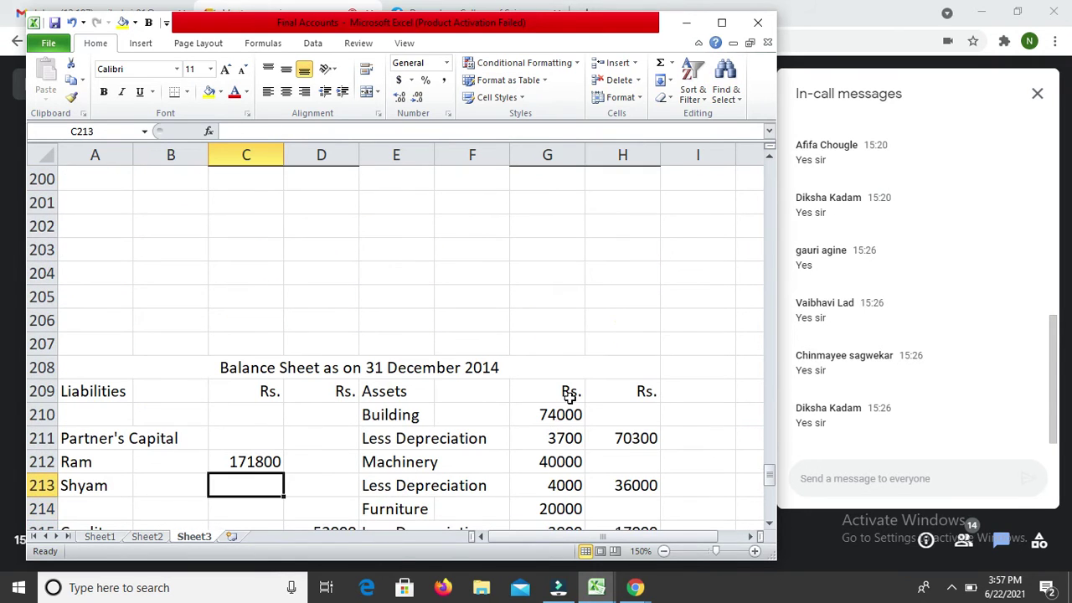
pyautogui.write('166800')
pyautogui.press('Return')
# Step: Total the partners' capitals in D213 with =SUM(C212:C213), giving 338600
pyautogui.press('Up')
pyautogui.press('Right')
pyautogui.write('=sum')
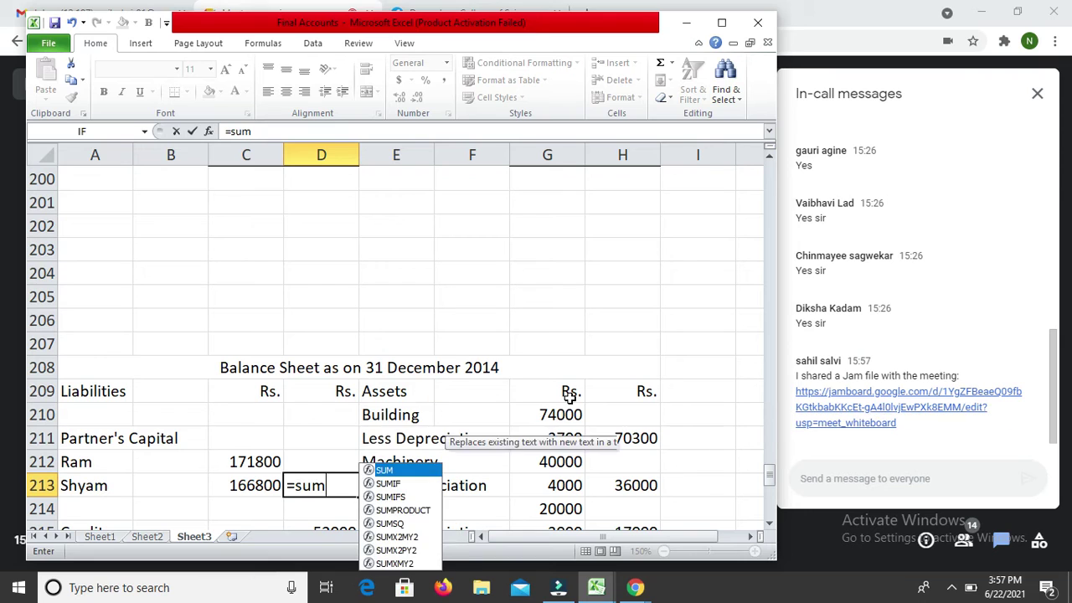
pyautogui.write('(')
pyautogui.press('Left')
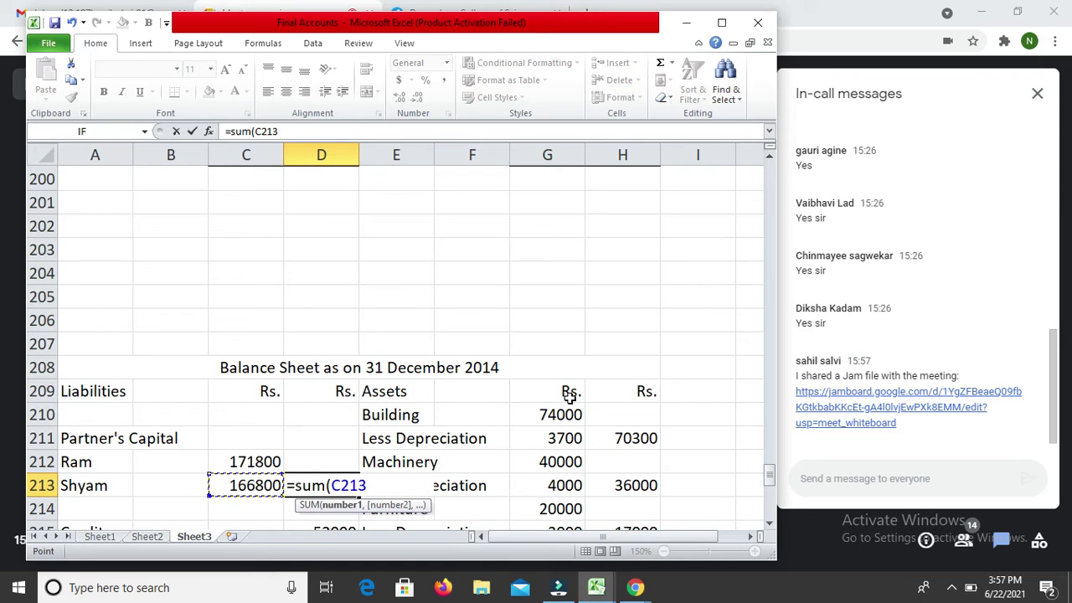
pyautogui.hotkey('shift', 'Up')
pyautogui.write('(')
pyautogui.press('BackSpace')
pyautogui.write(')')
pyautogui.press('Return')
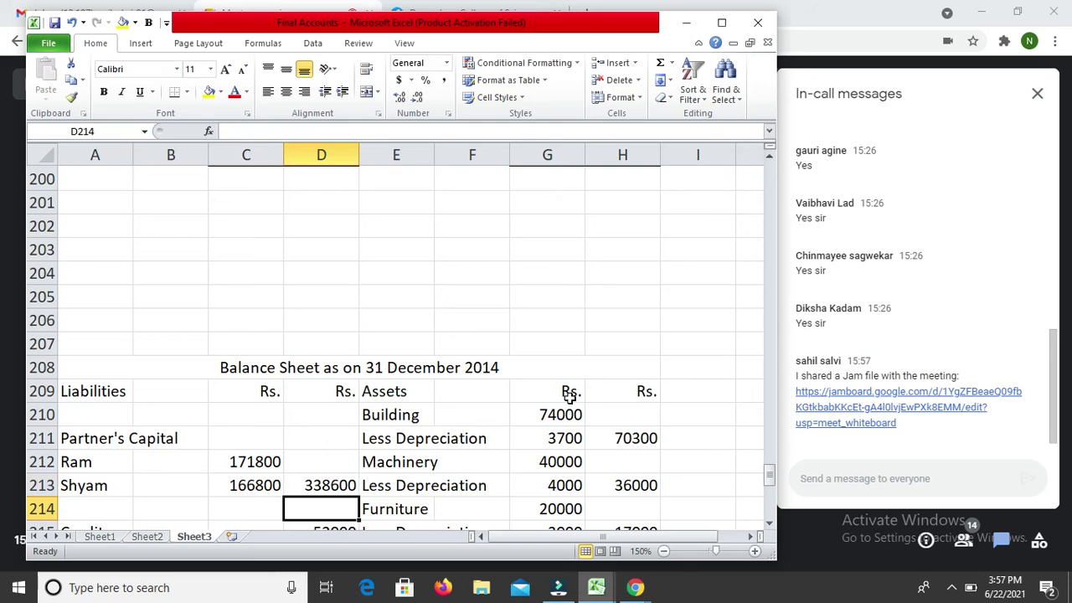
pyautogui.press('Down')
pyautogui.press('Down')
pyautogui.press('Down')
pyautogui.press('Down')
pyautogui.press('Down')
pyautogui.press('Down')
pyautogui.press('Down')
pyautogui.press('Down')
pyautogui.press('Down')
pyautogui.press('Down')
pyautogui.press('Down')
pyautogui.press('Down')
pyautogui.press('Down')
# Step: Make a trial SUM entry at the liabilities total and discard the stray input
pyautogui.press('Up')
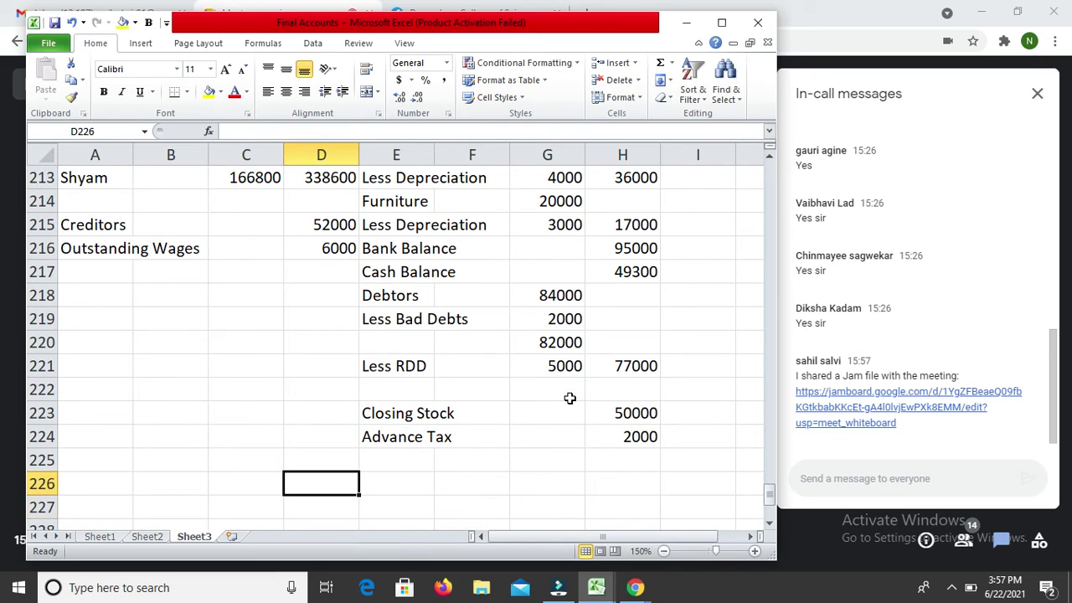
pyautogui.write('=su')
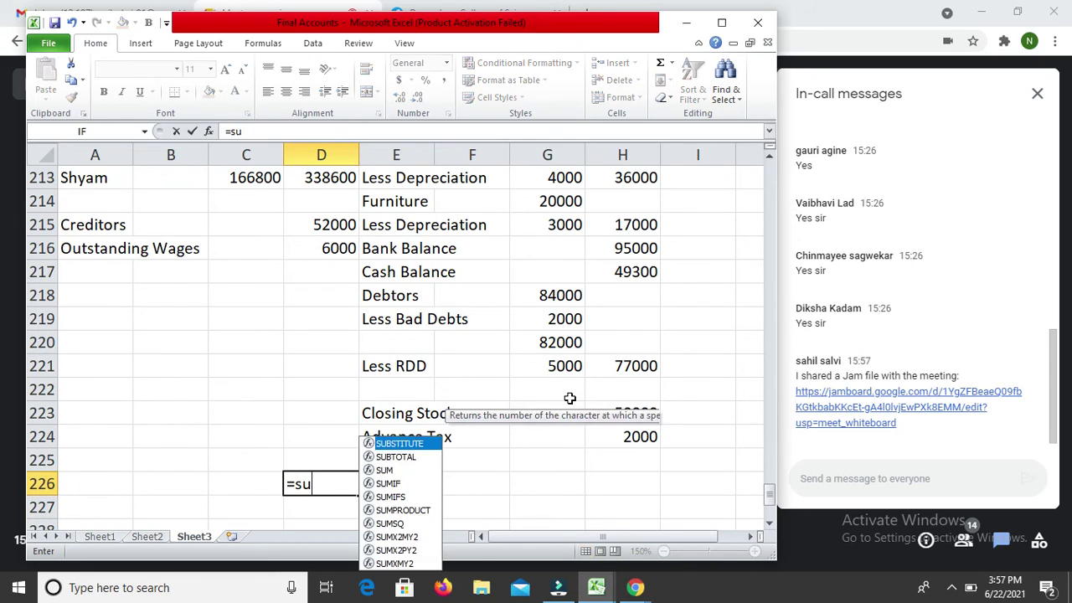
pyautogui.write('m(')
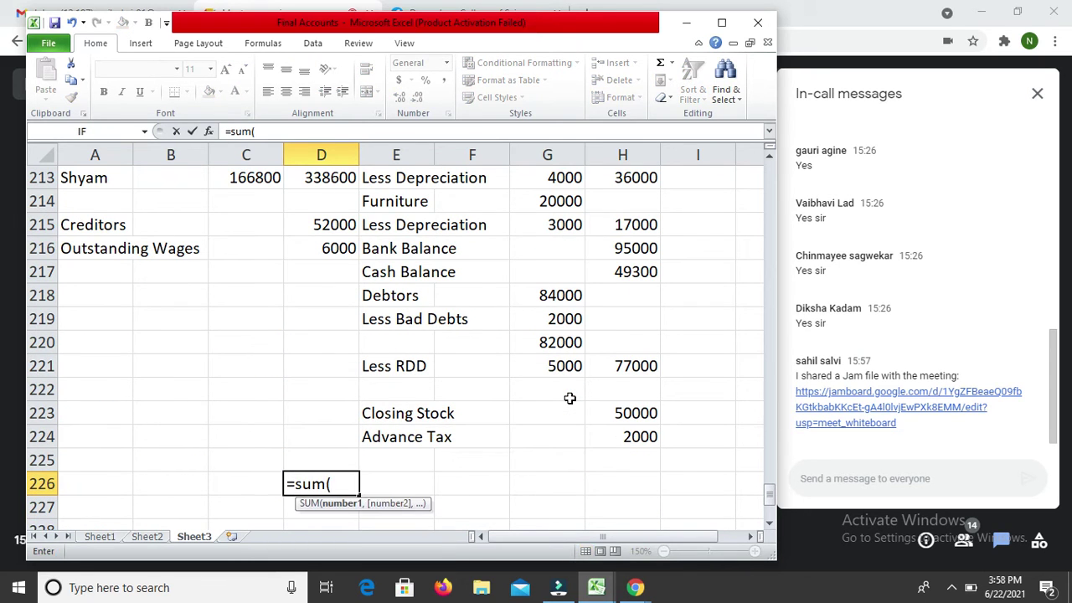
pyautogui.write('1111111111')
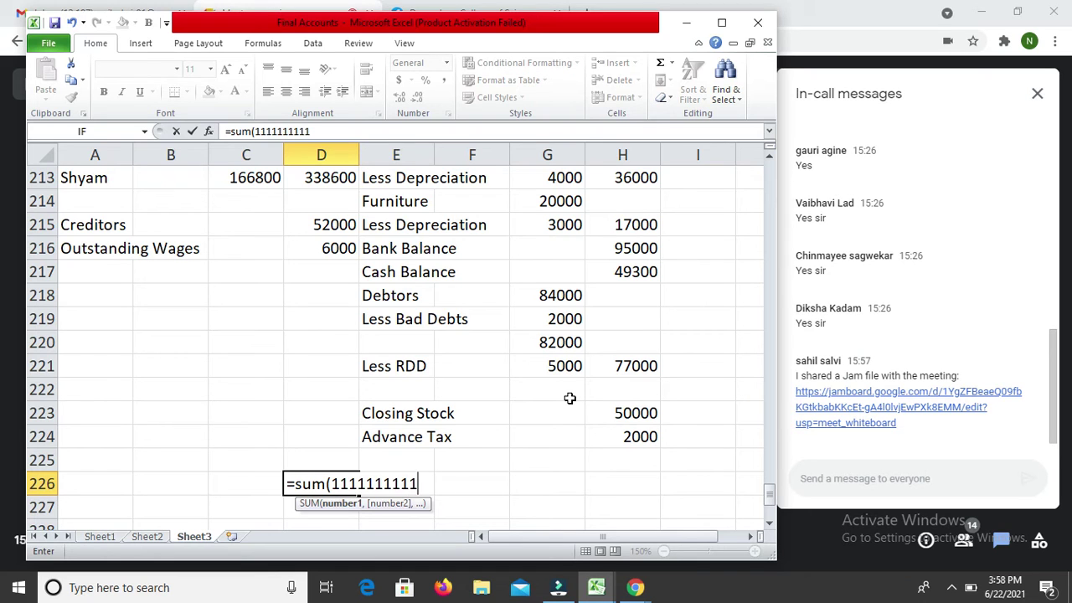
pyautogui.press('Tab')
pyautogui.write('1')
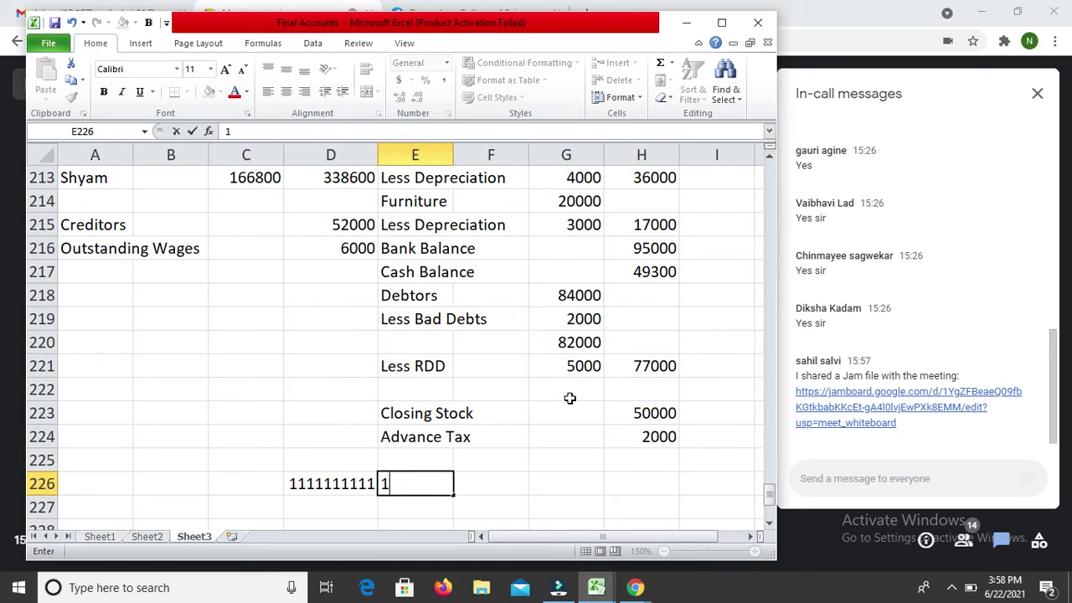
pyautogui.press('Return')
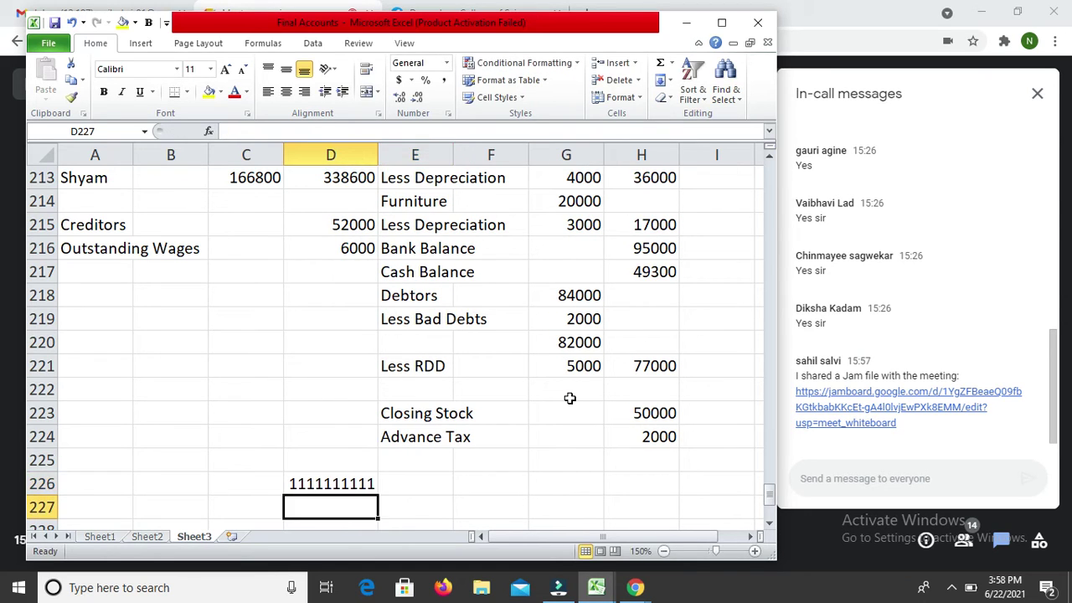
pyautogui.press('Up')
# Step: Begin a SUM formula in D226 and adjust the summed range
pyautogui.write('=s')
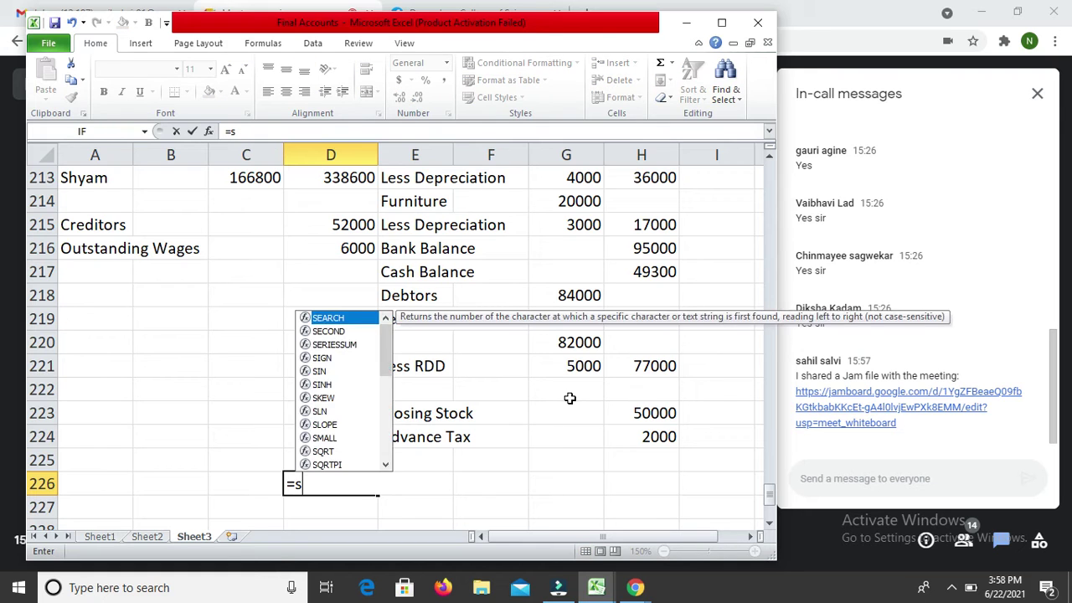
pyautogui.write('um(')
pyautogui.press('Up')
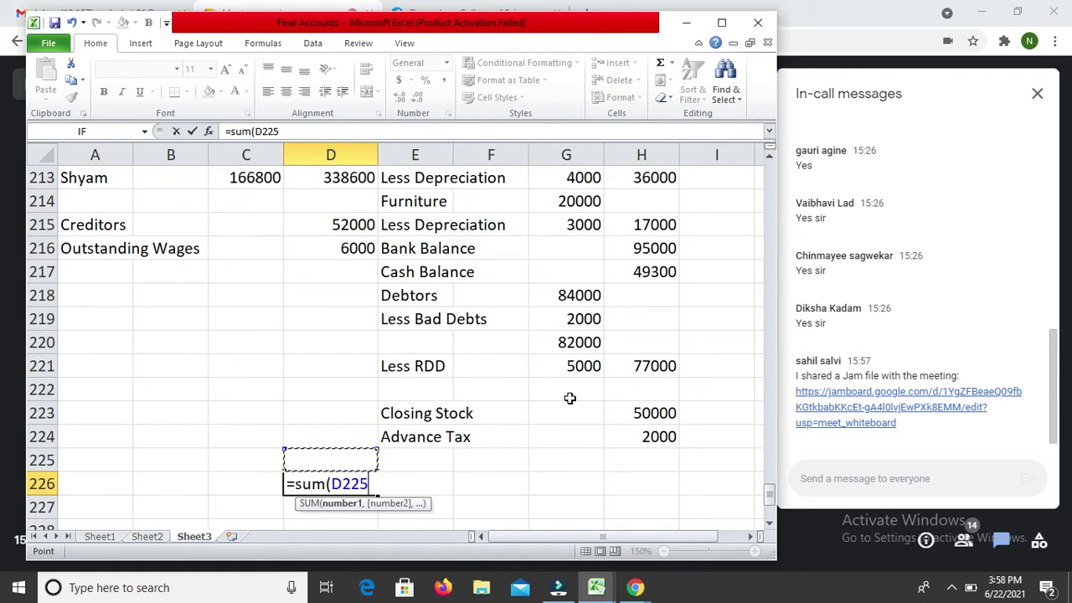
pyautogui.hotkey('shift', 'Up')
pyautogui.hotkey('shift', 'Up')
pyautogui.hotkey('shift', 'Up')
pyautogui.hotkey('shift', 'Up')
pyautogui.hotkey('shift', 'Up')
pyautogui.hotkey('shift', 'Up')
pyautogui.hotkey('shift', 'Up')
pyautogui.hotkey('shift', 'Up')
pyautogui.hotkey('shift', 'Up')
pyautogui.hotkey('shift', 'Up')
pyautogui.hotkey('shift', 'Up')
pyautogui.hotkey('shift', 'Up')
pyautogui.hotkey('shift', 'Up')
pyautogui.hotkey('shift', 'Up')
pyautogui.hotkey('shift', 'Up')
pyautogui.hotkey('shift', 'Up')
pyautogui.hotkey('shift', 'Up')
pyautogui.hotkey('shift', 'Up')
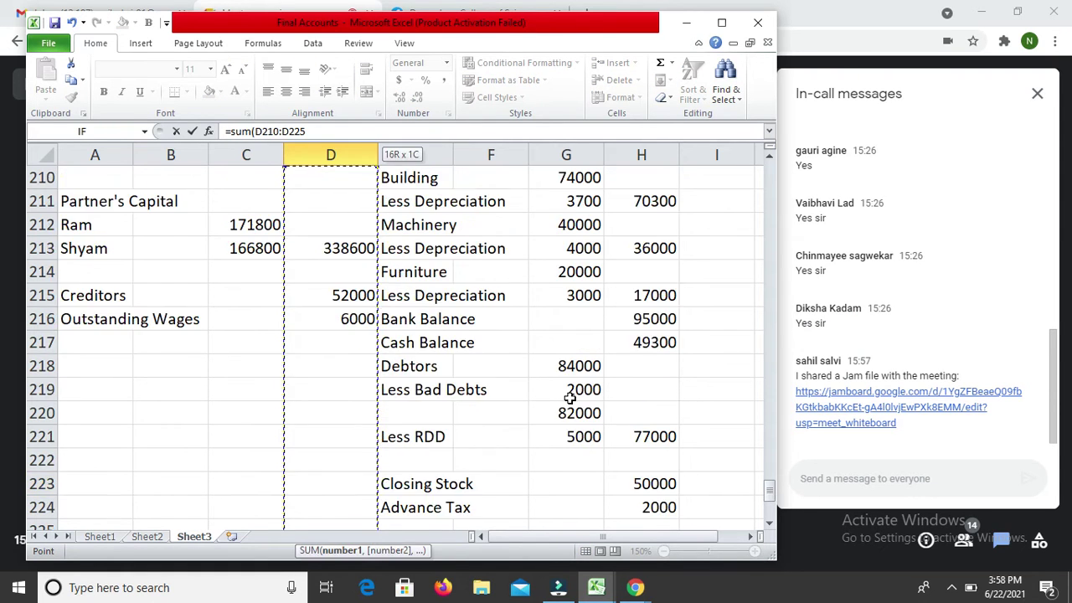
pyautogui.hotkey('shift', 'Down')
pyautogui.hotkey('shift', 'Down')
pyautogui.hotkey('shift', 'Down')
pyautogui.hotkey('shift', 'Right')
pyautogui.hotkey('shift', 'Right')
pyautogui.hotkey('shift', 'Right')
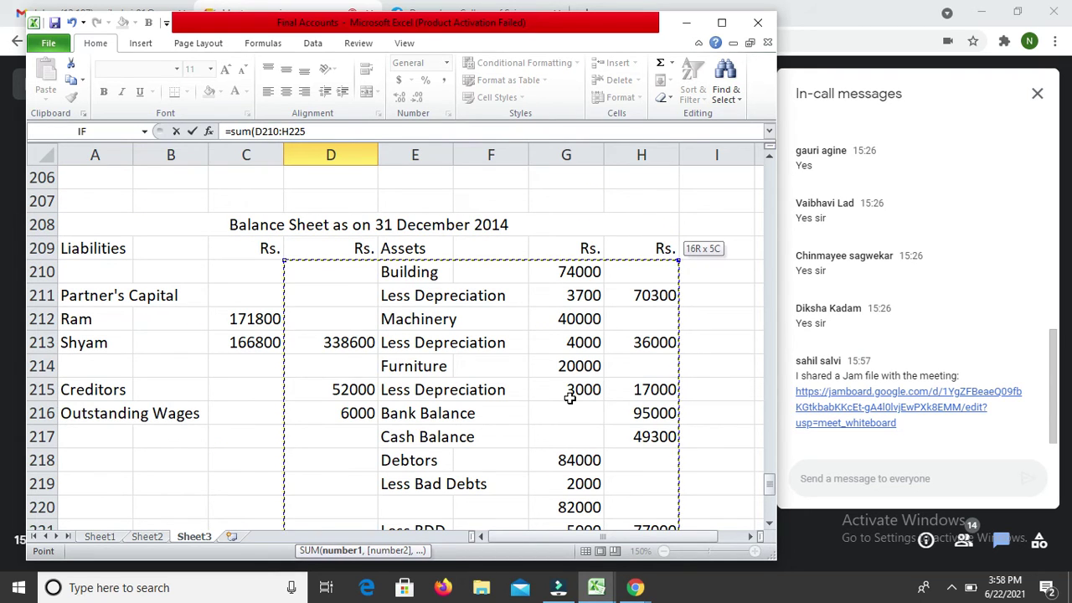
pyautogui.press('Down')
pyautogui.hotkey('shift', 'Left')
pyautogui.press('Left')
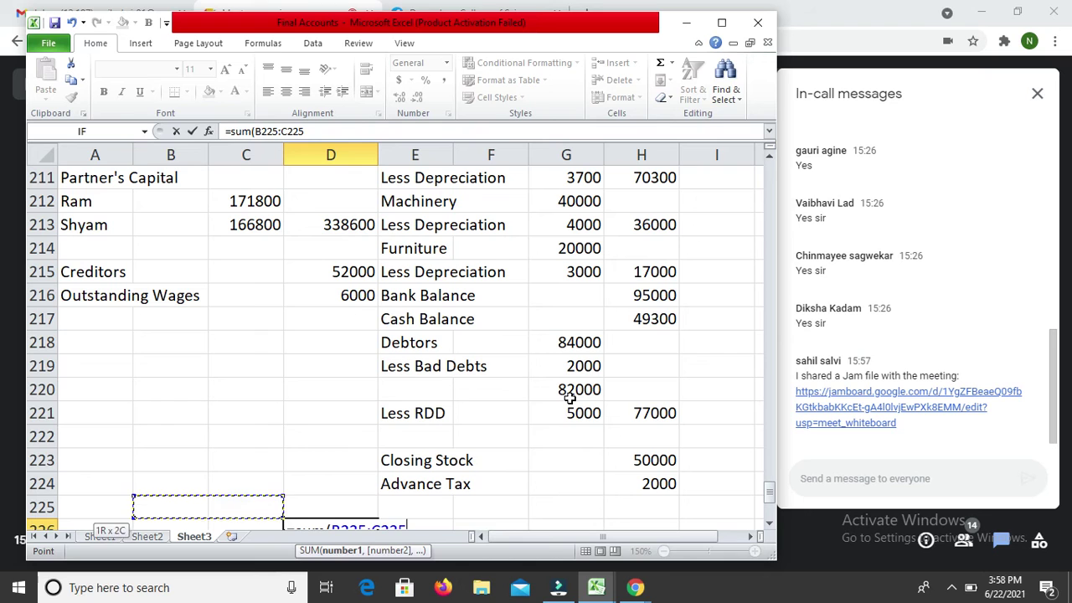
pyautogui.press('Right')
pyautogui.press('Right')
pyautogui.press('Down')
# Step: Sum the column D liability amounts from row 209 down, giving 396600 in D226
pyautogui.press('Up')
pyautogui.hotkey('shift', 'Up')
pyautogui.hotkey('shift', 'Up')
pyautogui.hotkey('shift', 'Up')
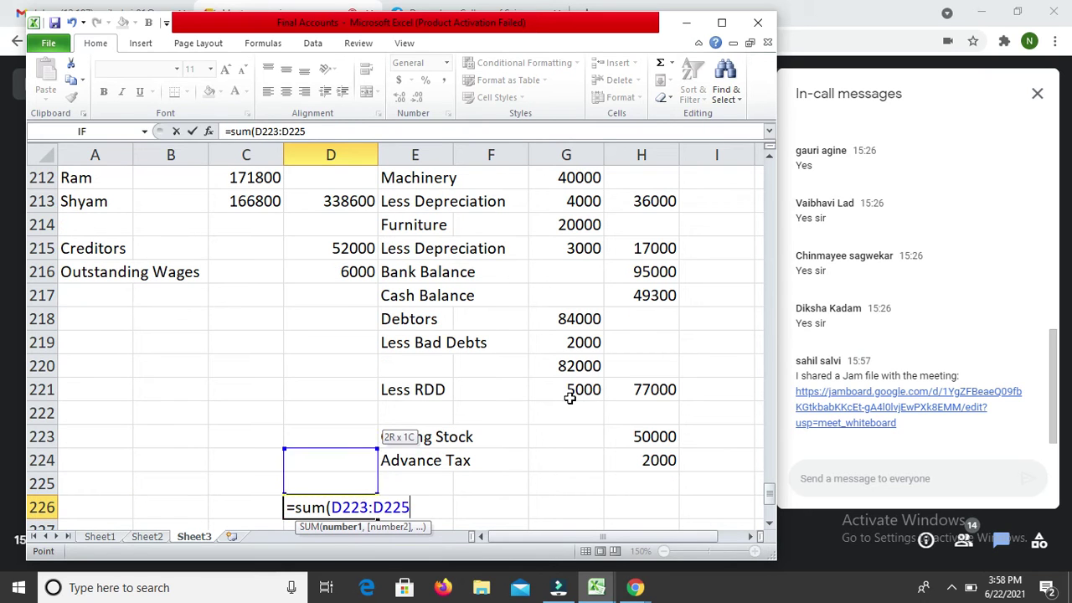
pyautogui.hotkey('shift', 'Up')
pyautogui.hotkey('shift', 'Up')
pyautogui.hotkey('shift', 'Up')
pyautogui.hotkey('shift', 'Up')
pyautogui.hotkey('shift', 'Up')
pyautogui.hotkey('shift', 'Up')
pyautogui.hotkey('shift', 'Up')
pyautogui.hotkey('shift', 'Up')
pyautogui.hotkey('shift', 'Up')
pyautogui.hotkey('ctrl', 'shift', '8')
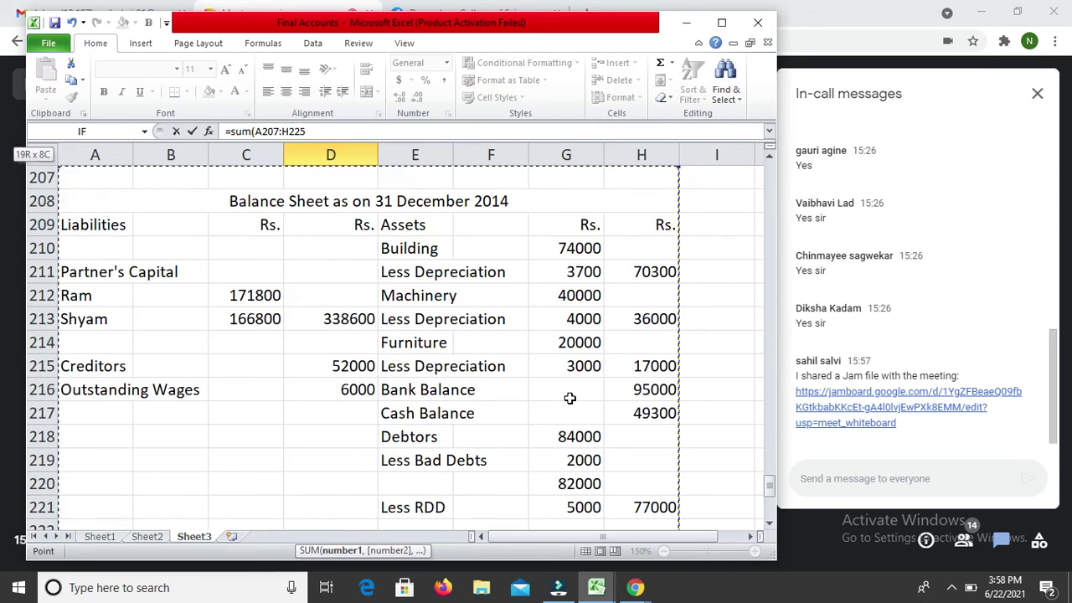
pyautogui.hotkey('shift', 'Right')
pyautogui.hotkey('shift', 'Right')
pyautogui.hotkey('shift', 'Right')
pyautogui.hotkey('shift', 'Down')
pyautogui.hotkey('shift', 'Left')
pyautogui.hotkey('shift', 'Left')
pyautogui.hotkey('shift', 'Left')
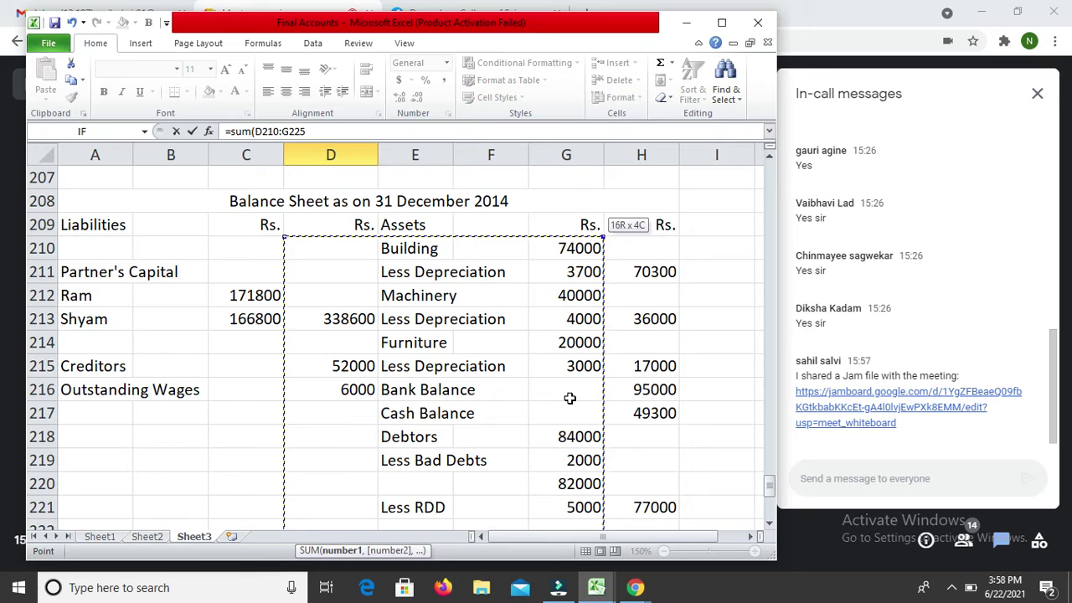
pyautogui.hotkey('shift', 'Left')
pyautogui.press('Return')
pyautogui.press('Up')
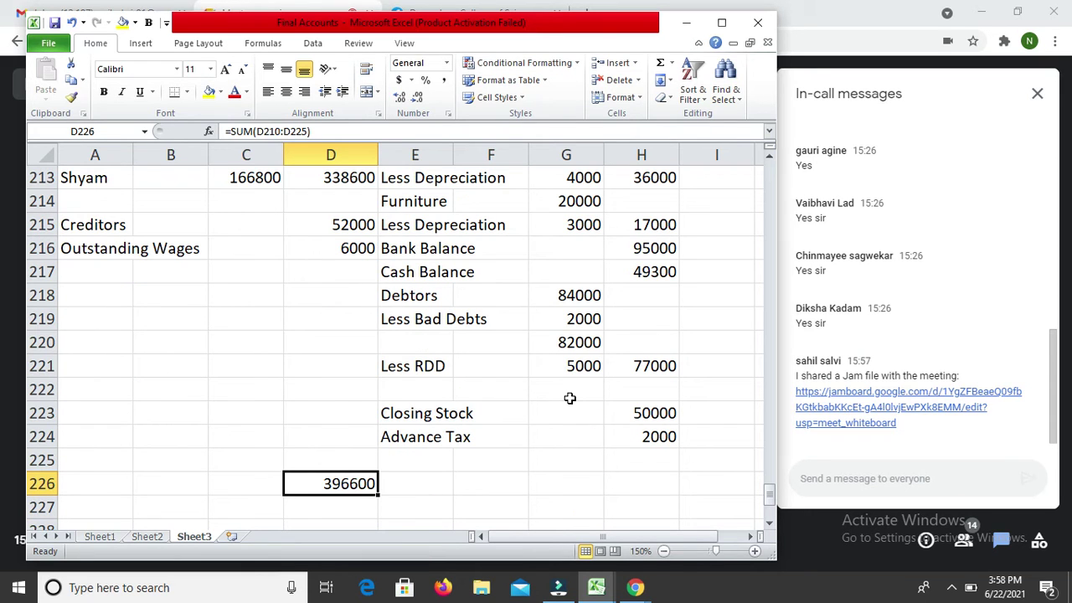
# Step: Copy the total formula into H226 so the assets also total 396600
pyautogui.hotkey('ctrl', 'c')
pyautogui.press('Right')
pyautogui.press('Right')
pyautogui.press('Right')
pyautogui.press('Right')
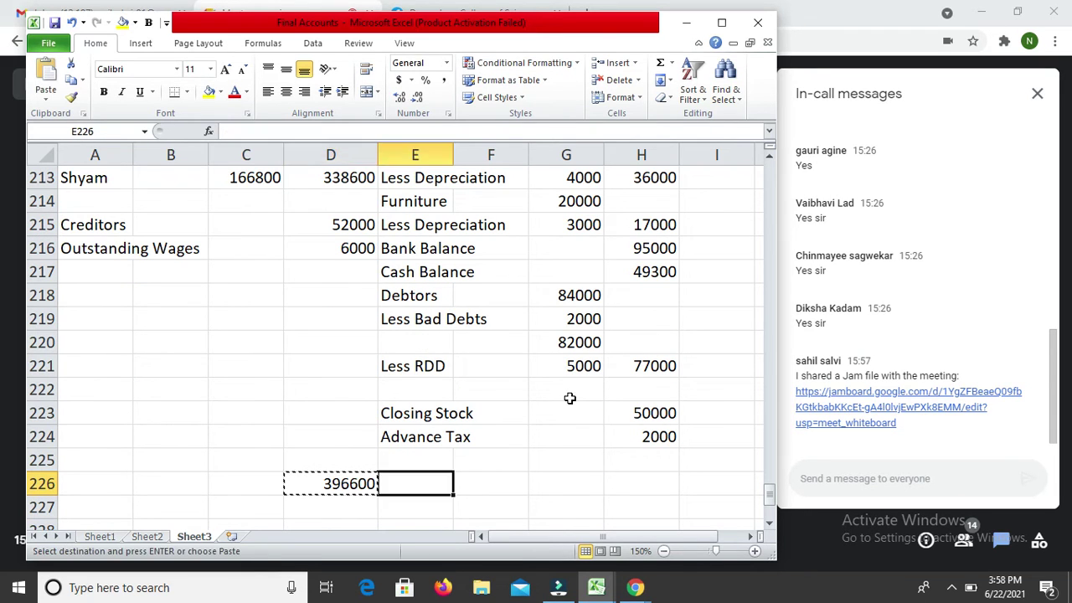
pyautogui.press('Return')
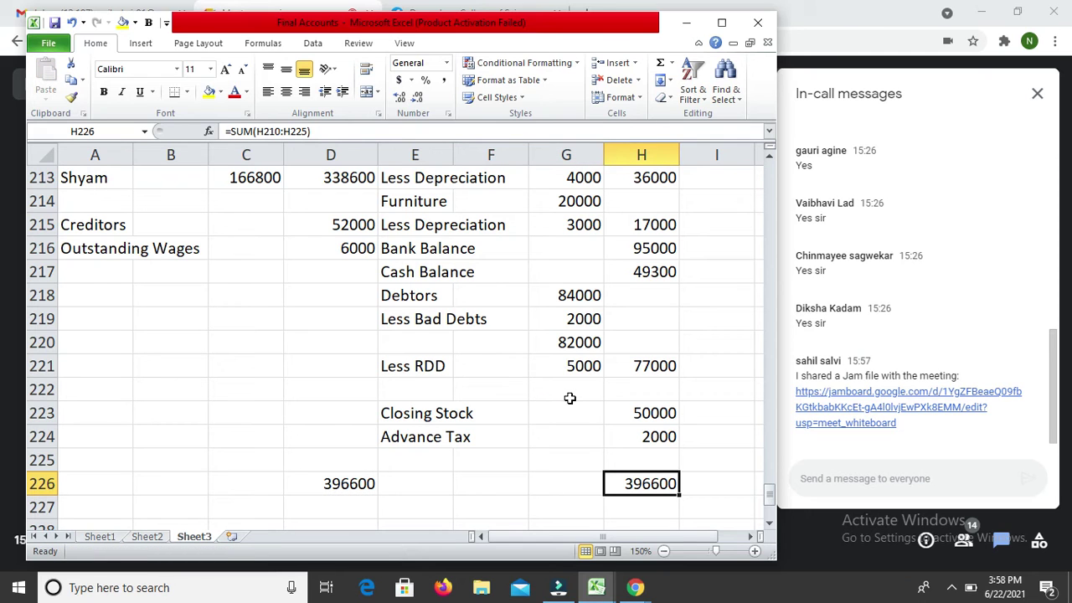
pyautogui.press('Up')
pyautogui.press('Up')
pyautogui.press('Up')
pyautogui.press('Up')
pyautogui.press('Up')
pyautogui.press('Up')
pyautogui.press('Up')
pyautogui.press('Up')
pyautogui.press('Up')
pyautogui.press('Up')
pyautogui.press('Up')
pyautogui.press('Up')
pyautogui.press('Up')
pyautogui.press('Up')
pyautogui.press('Up')
pyautogui.press('Up')
pyautogui.press('Up')
pyautogui.press('Up')
pyautogui.press('Up')
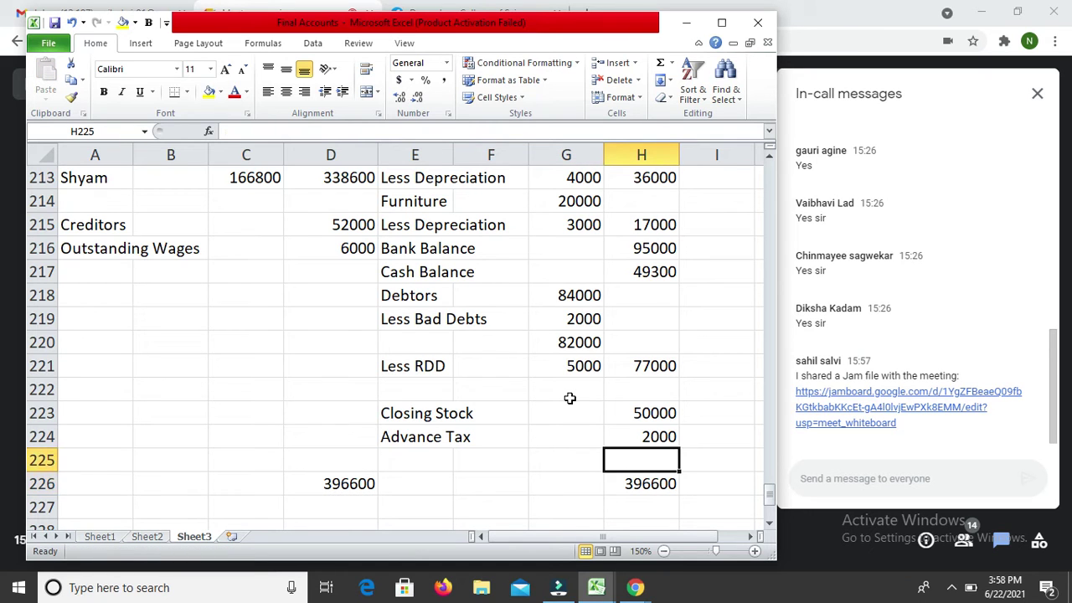
# Step: Add a medium bottom border under Shyam's capital 166800 in C213
pyautogui.press('Down')
pyautogui.press('Down')
pyautogui.press('Down')
pyautogui.press('Down')
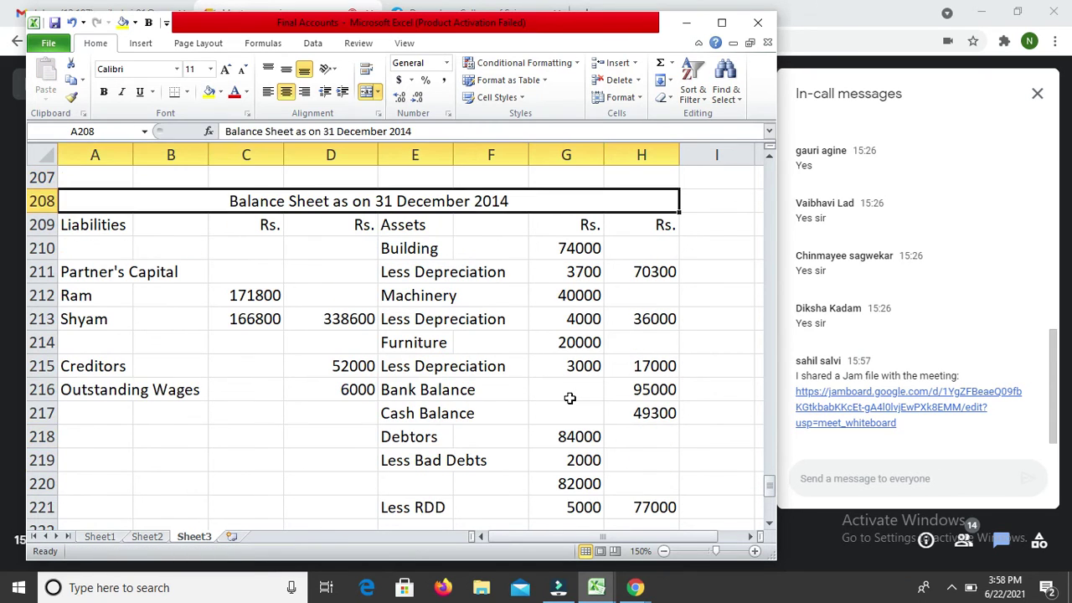
pyautogui.press('Left')
pyautogui.press('Left')
pyautogui.press('Left')
pyautogui.press('Left')
pyautogui.press('Left')
pyautogui.press('Down')
pyautogui.press('Down')
pyautogui.press('Right')
pyautogui.hotkey('ctrl', '1')
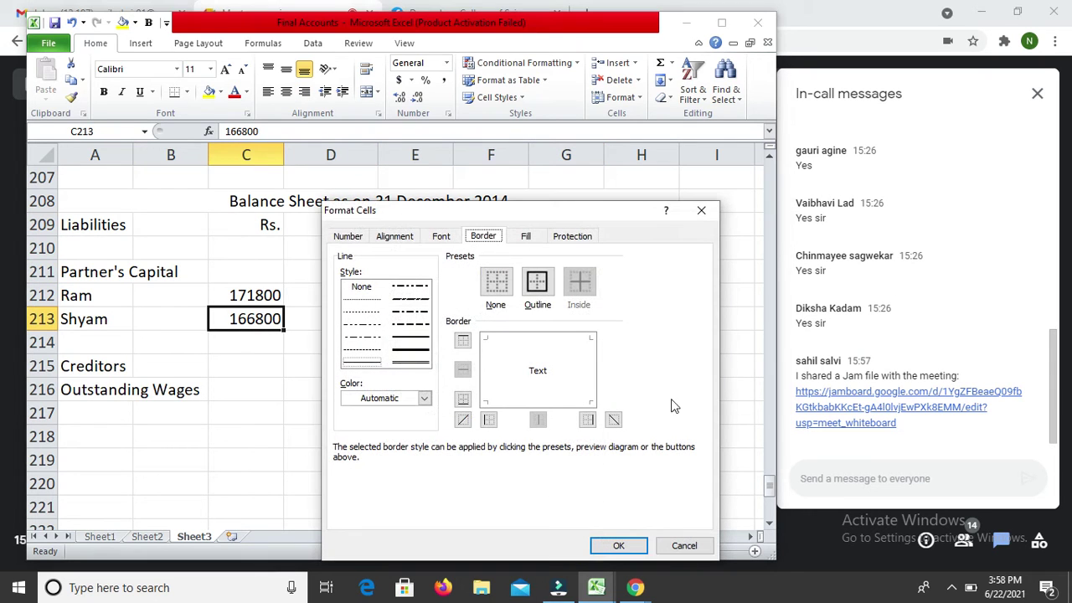
pyautogui.click(408, 340)
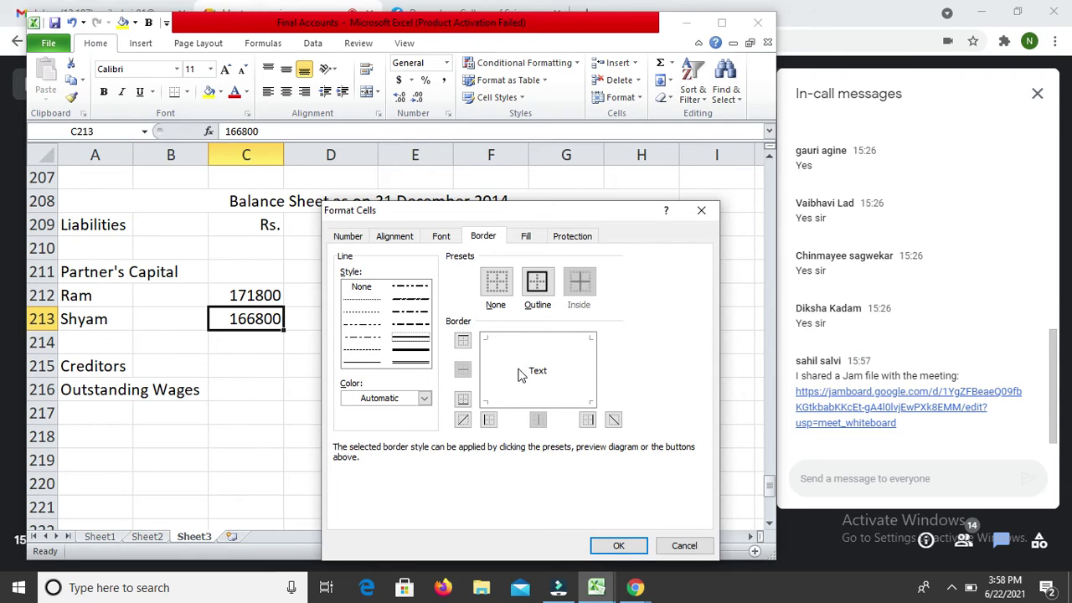
pyautogui.click(516, 389)
pyautogui.click(518, 390)
pyautogui.click(562, 404)
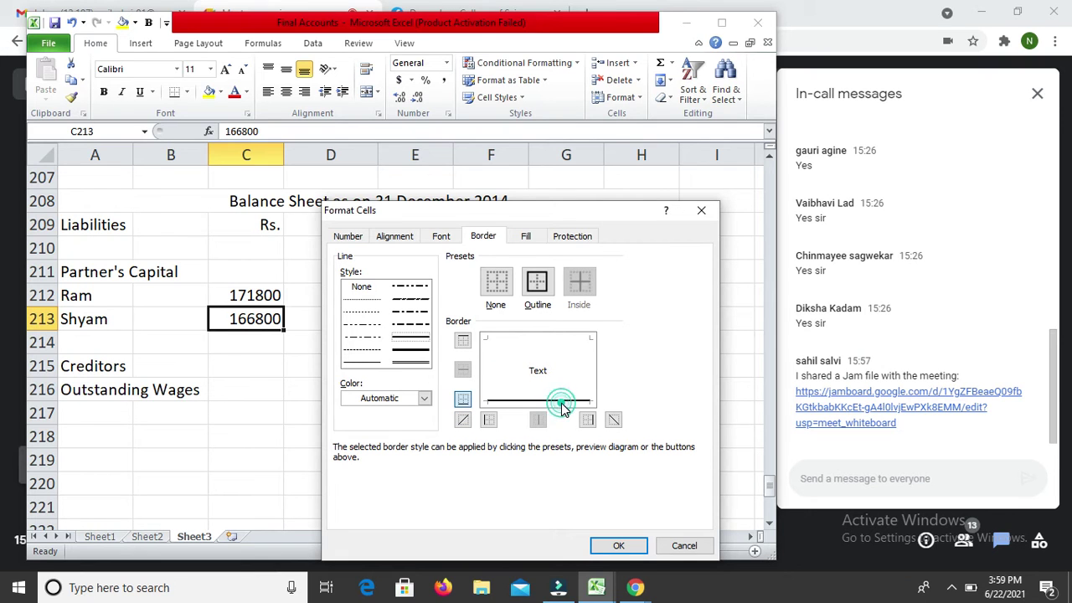
pyautogui.press('Return')
# Step: Give G212:G213 medium top and bottom borders around the Machinery figures
pyautogui.press('Right')
pyautogui.press('Right')
pyautogui.press('Right')
pyautogui.press('Right')
pyautogui.press('Up')
pyautogui.hotkey('shift', 'Down')
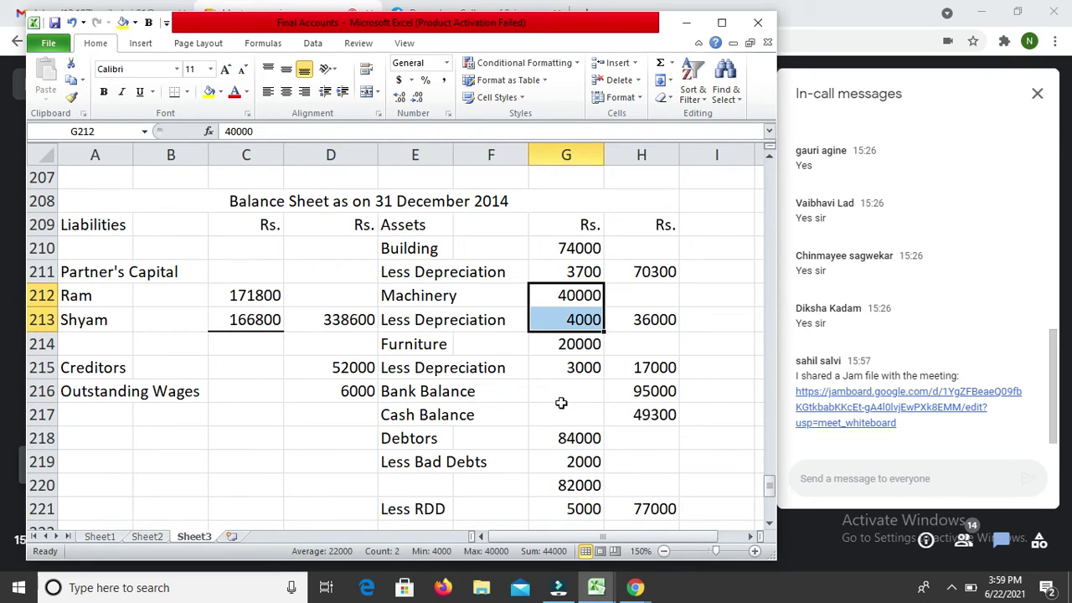
pyautogui.hotkey('ctrl', '1')
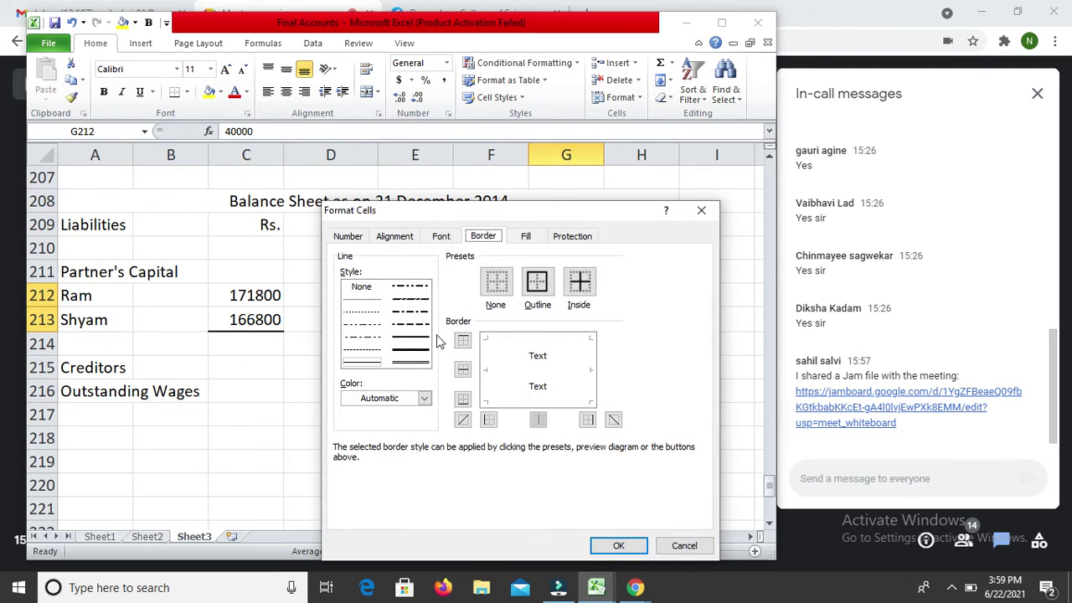
pyautogui.click(410, 337)
pyautogui.click(580, 340)
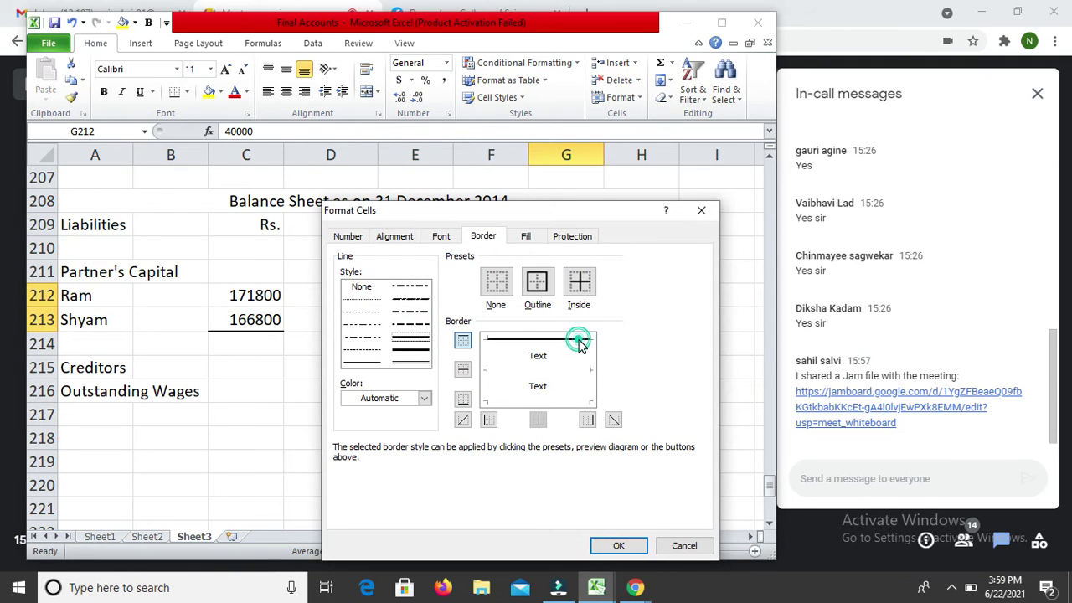
pyautogui.click(572, 400)
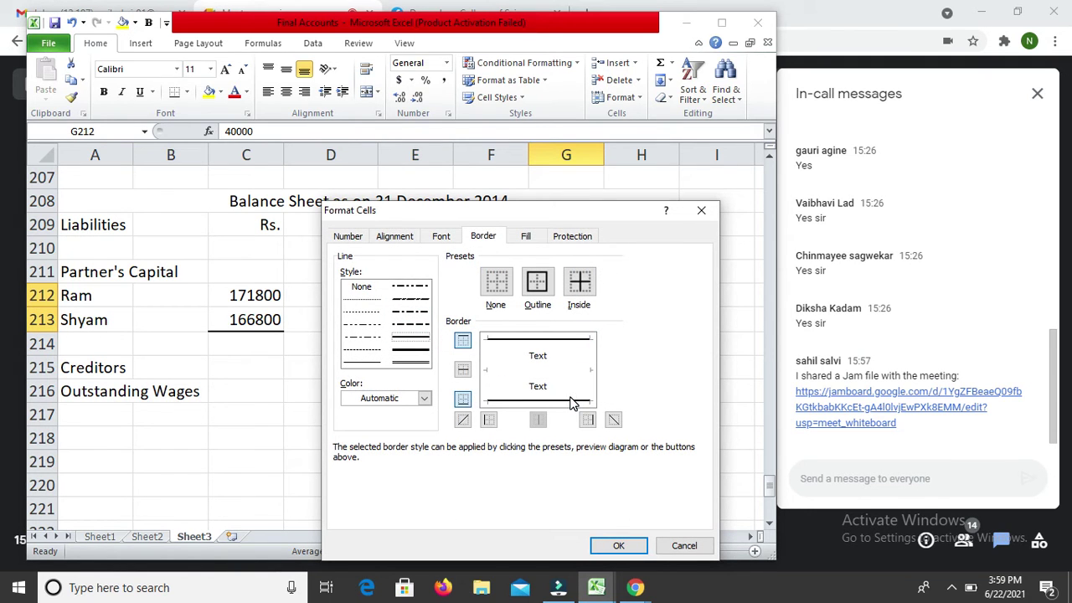
pyautogui.press('Return')
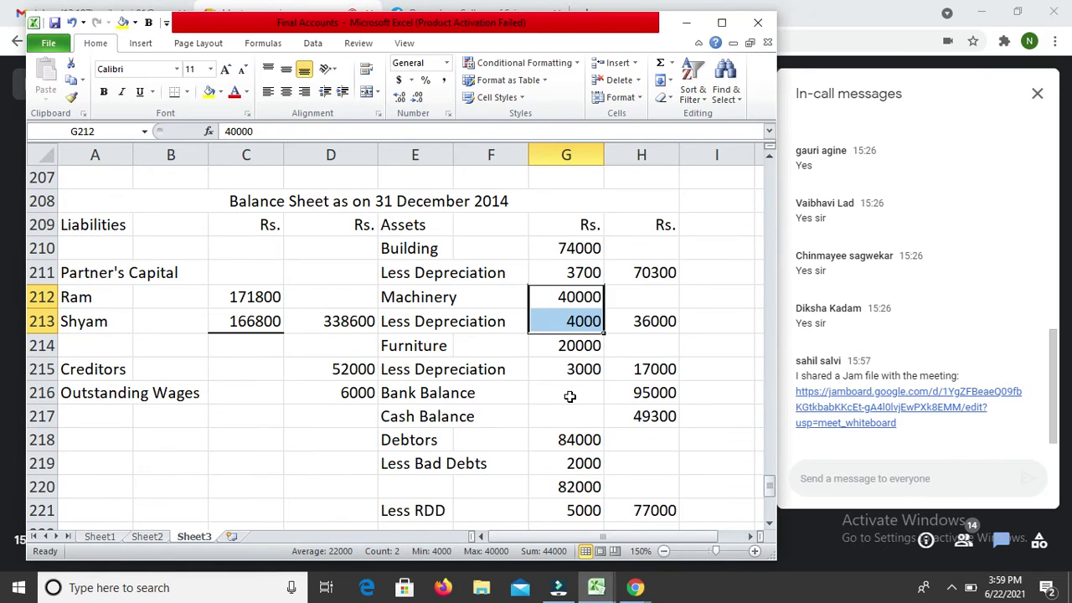
# Step: Undo stray zeros typed in G212, review the border settings unchanged, and select G216:G219
pyautogui.write('00000000000')
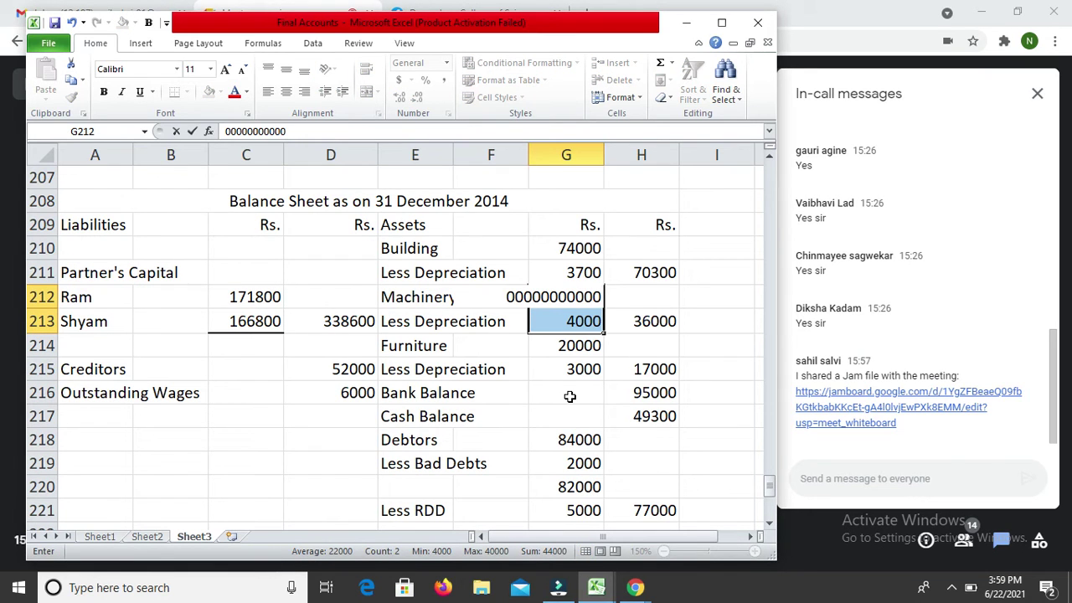
pyautogui.hotkey('ctrl', 'z')
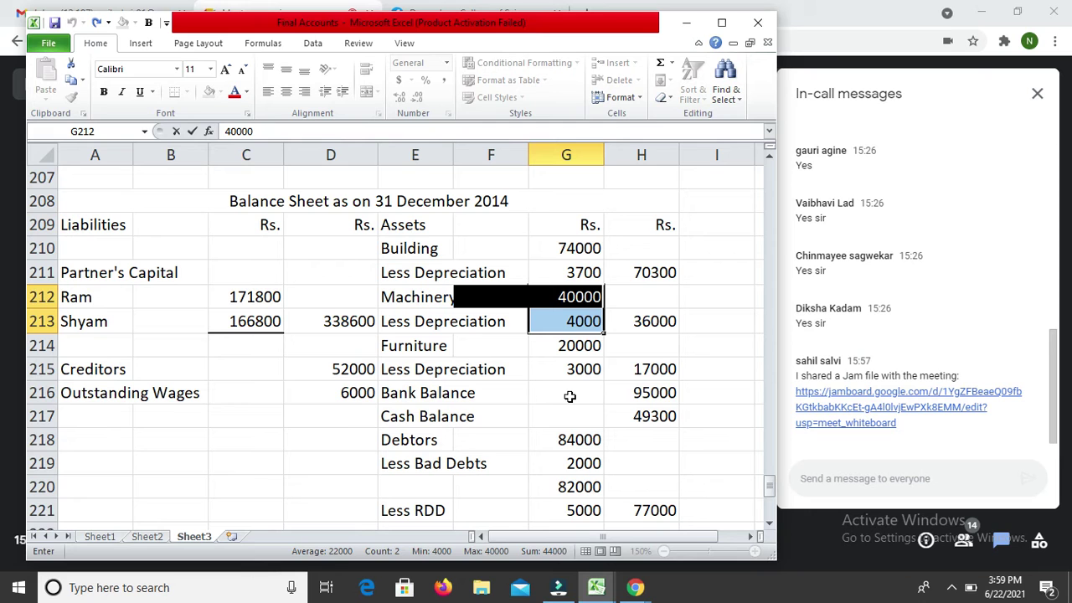
pyautogui.hotkey('ctrl', '1')
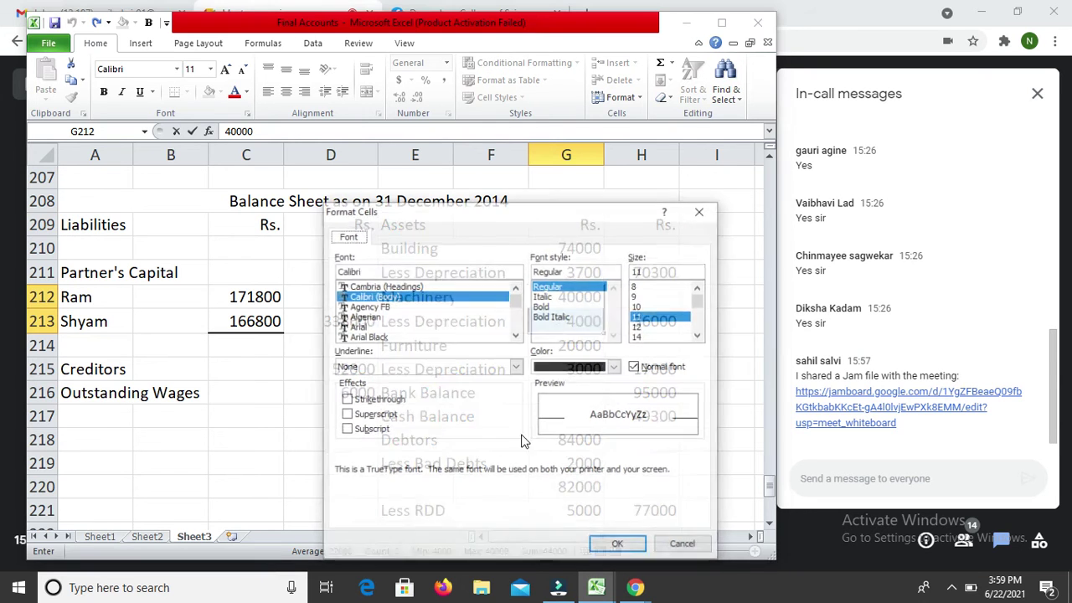
pyautogui.press('Escape')
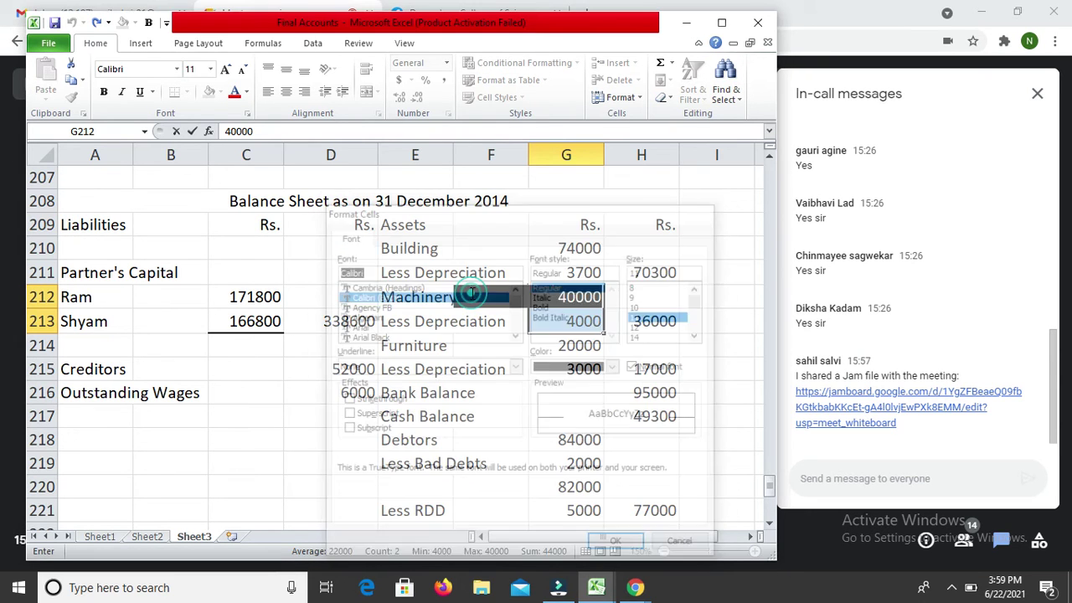
pyautogui.press('Escape')
pyautogui.hotkey('ctrl', '1')
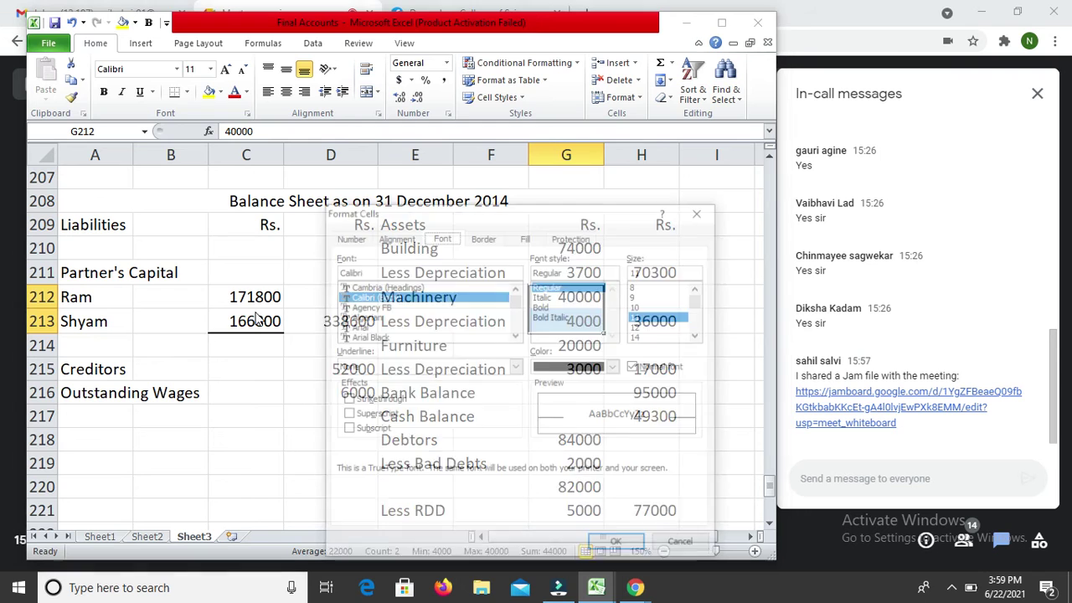
pyautogui.click(482, 237)
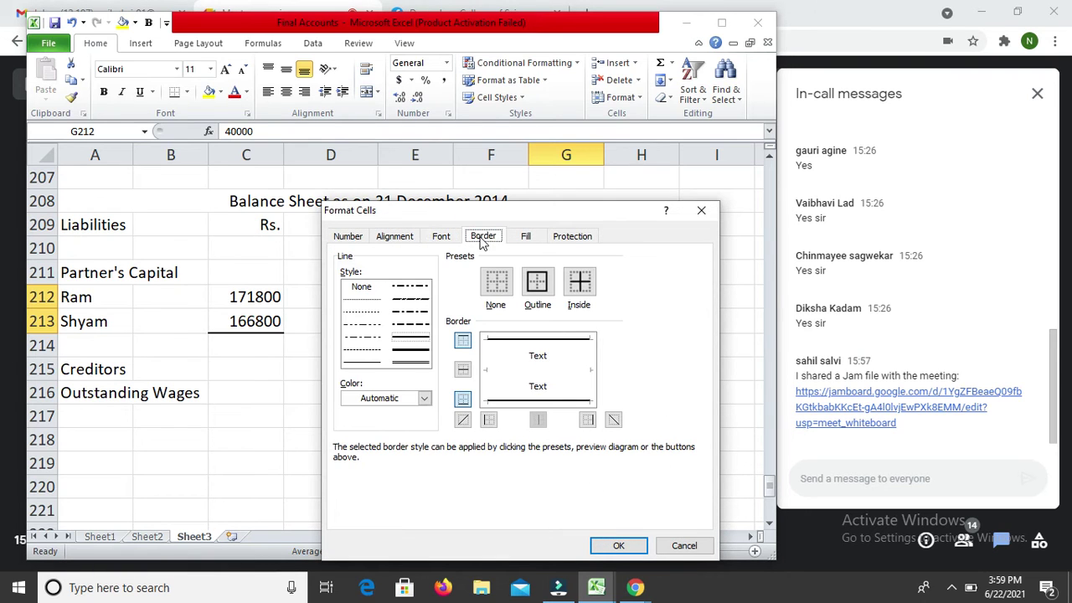
pyautogui.press('Escape')
pyautogui.press('Down')
pyautogui.press('Down')
pyautogui.press('Down')
pyautogui.press('Down')
pyautogui.press('Down')
pyautogui.press('Up')
pyautogui.hotkey('shift', 'Down')
pyautogui.hotkey('shift', 'Down')
pyautogui.hotkey('shift', 'Down')
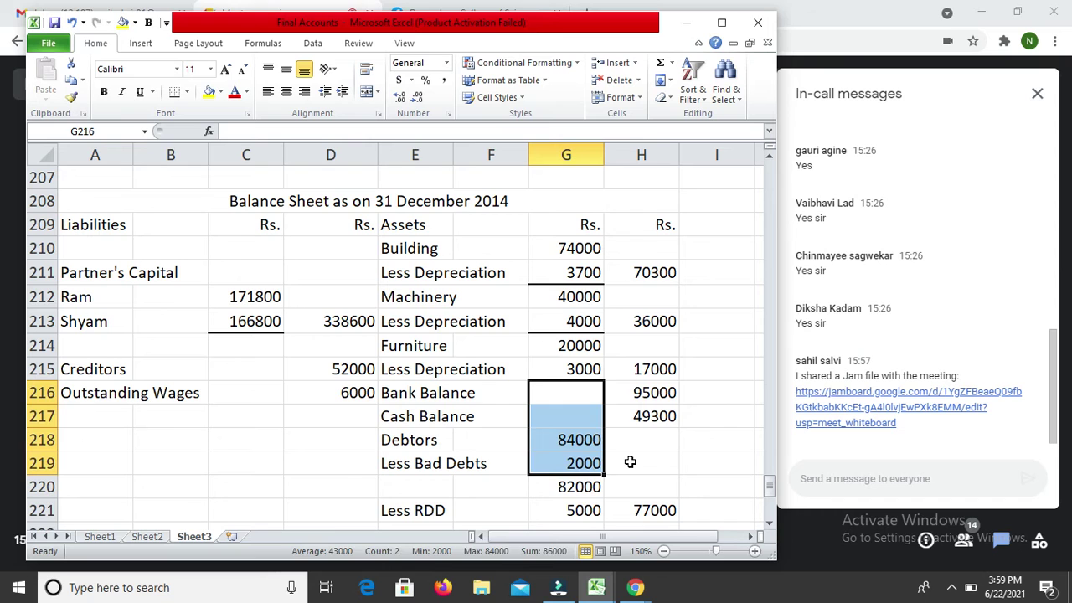
# Step: Add top and bottom borders to G216:G219, underlining the Bad Debts 2000
pyautogui.hotkey('ctrl', '1')
pyautogui.click(406, 339)
pyautogui.click(530, 345)
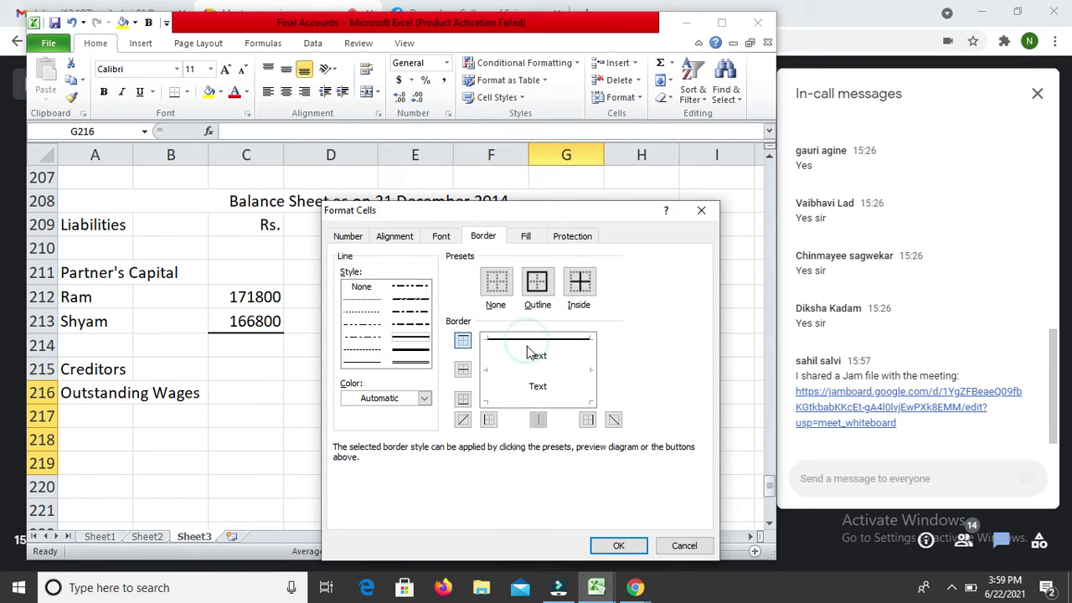
pyautogui.click(547, 401)
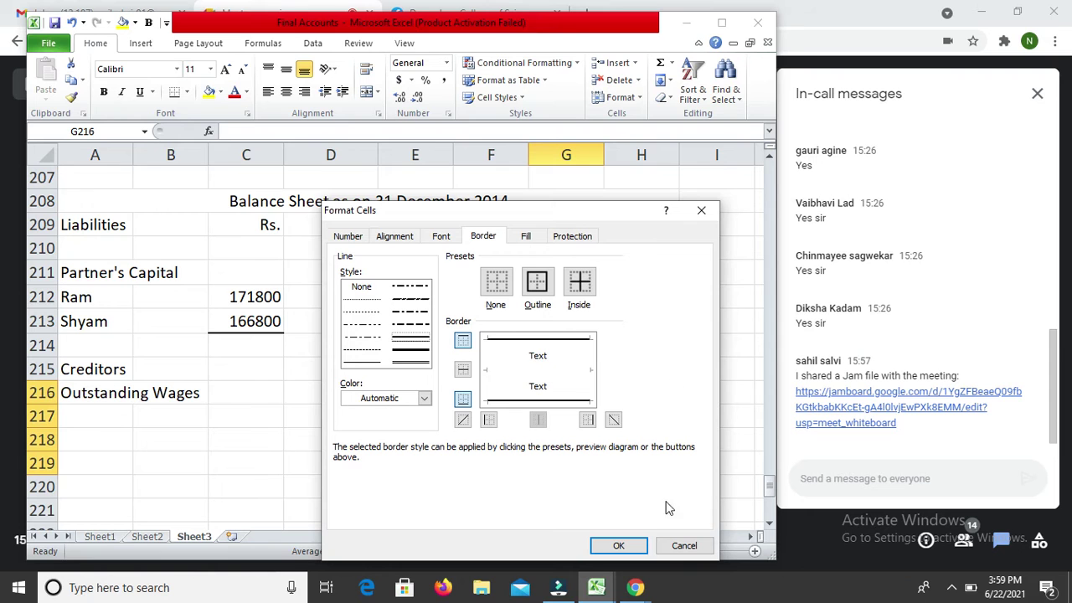
pyautogui.click(619, 546)
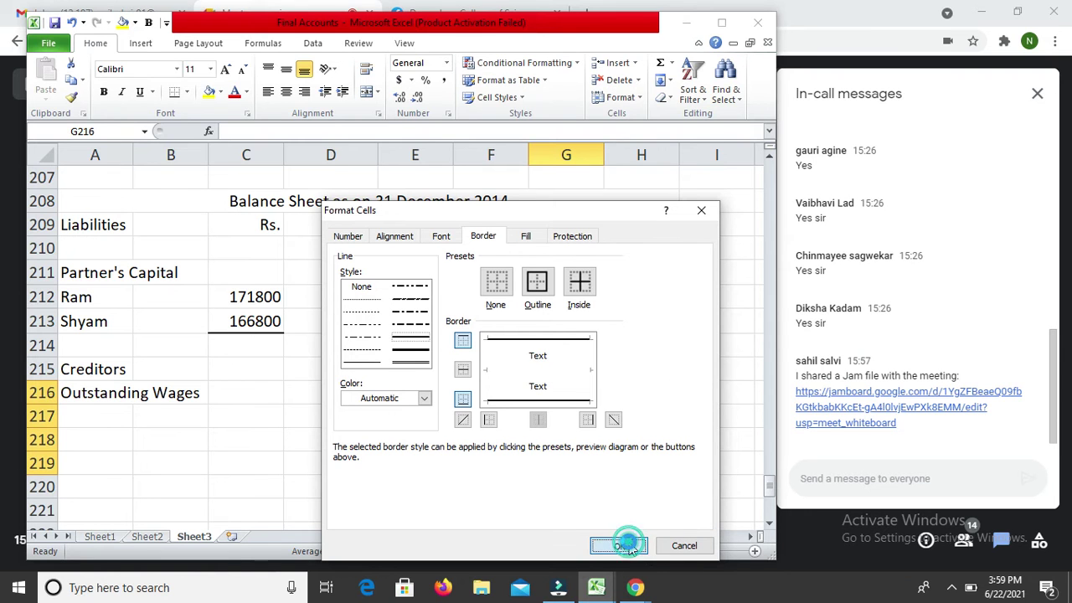
# Step: Underline the Less RDD 5000 in G221 with a heavier bottom border
pyautogui.press('Down')
pyautogui.press('Down')
pyautogui.press('Down')
pyautogui.press('Down')
pyautogui.press('Down')
pyautogui.press('Down')
pyautogui.press('Down')
pyautogui.press('Down')
pyautogui.press('Up')
pyautogui.press('Up')
pyautogui.press('Up')
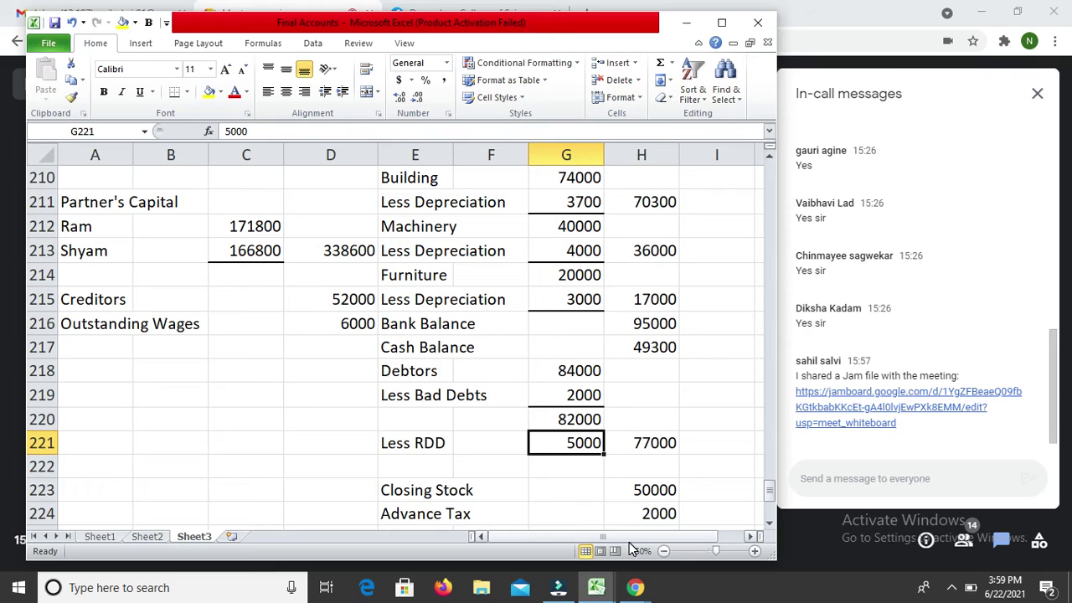
pyautogui.hotkey('ctrl', '1')
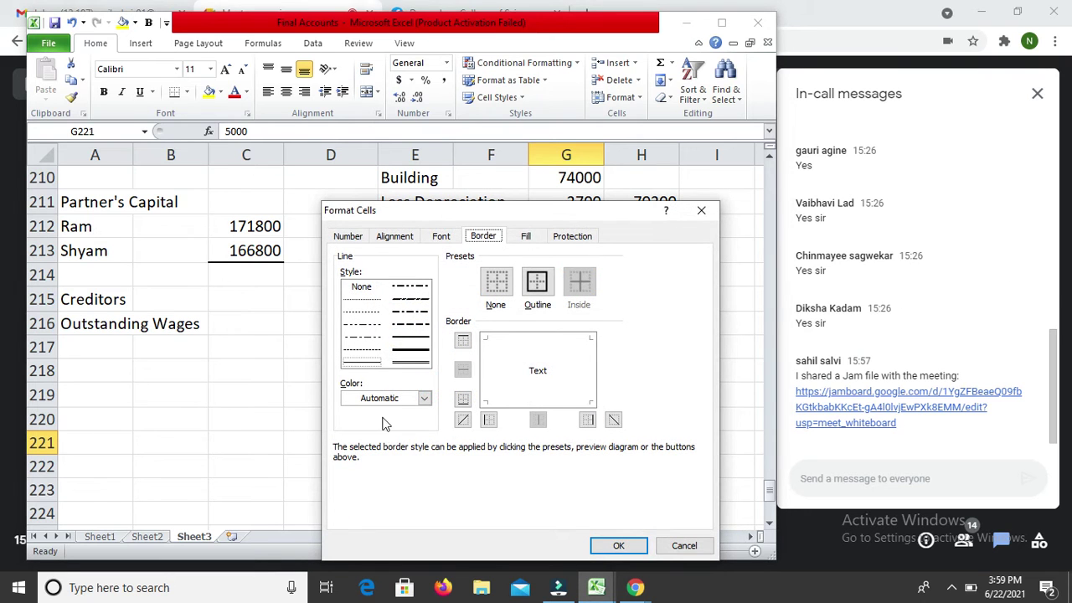
pyautogui.click(411, 349)
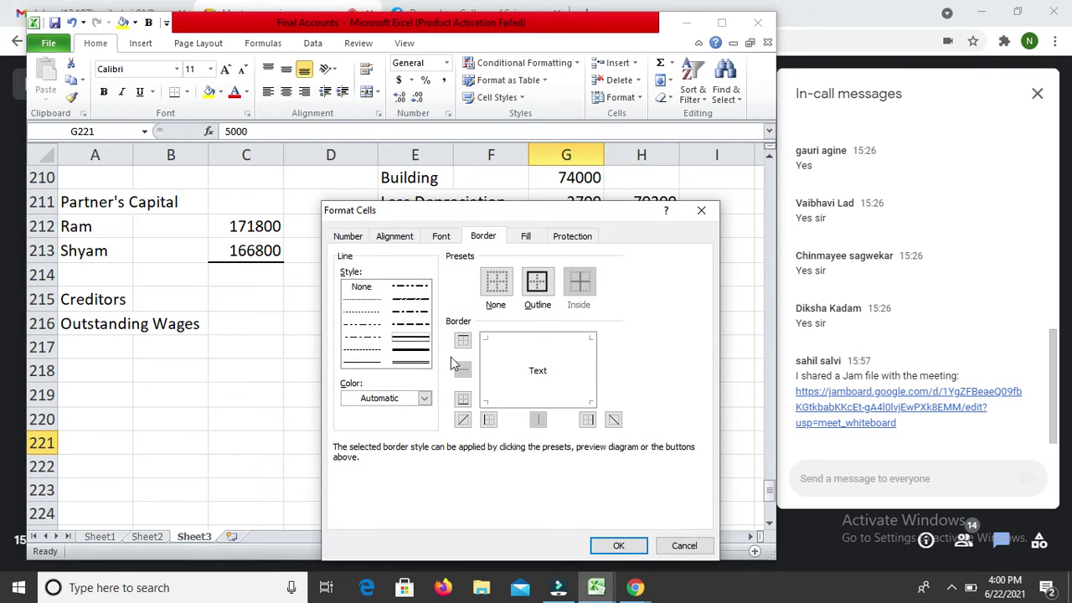
pyautogui.click(519, 406)
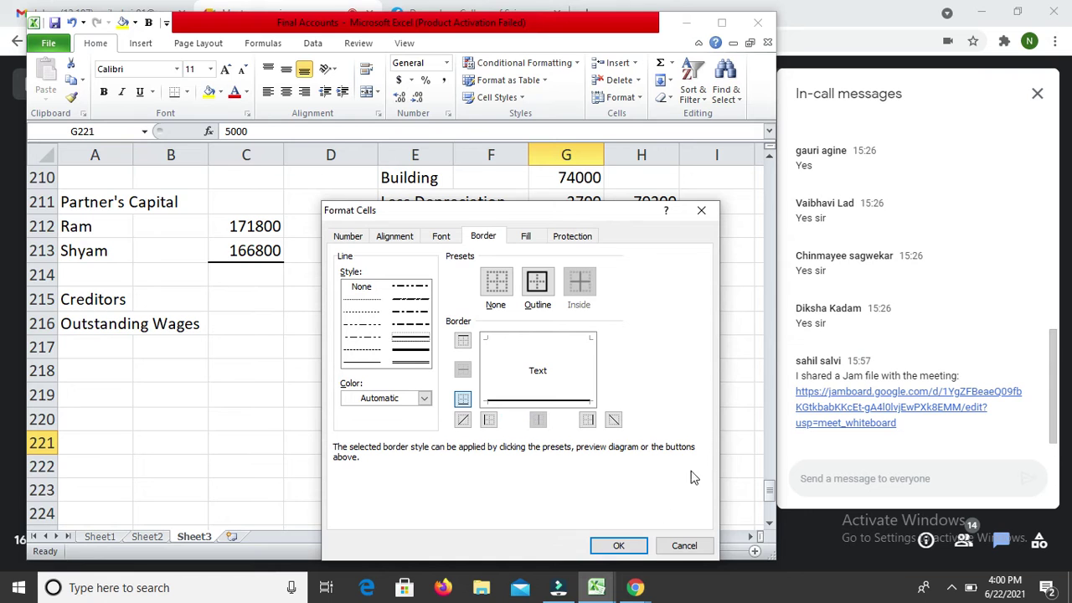
pyautogui.click(621, 546)
pyautogui.press('Down')
pyautogui.press('Down')
pyautogui.press('Down')
pyautogui.press('Down')
pyautogui.press('Down')
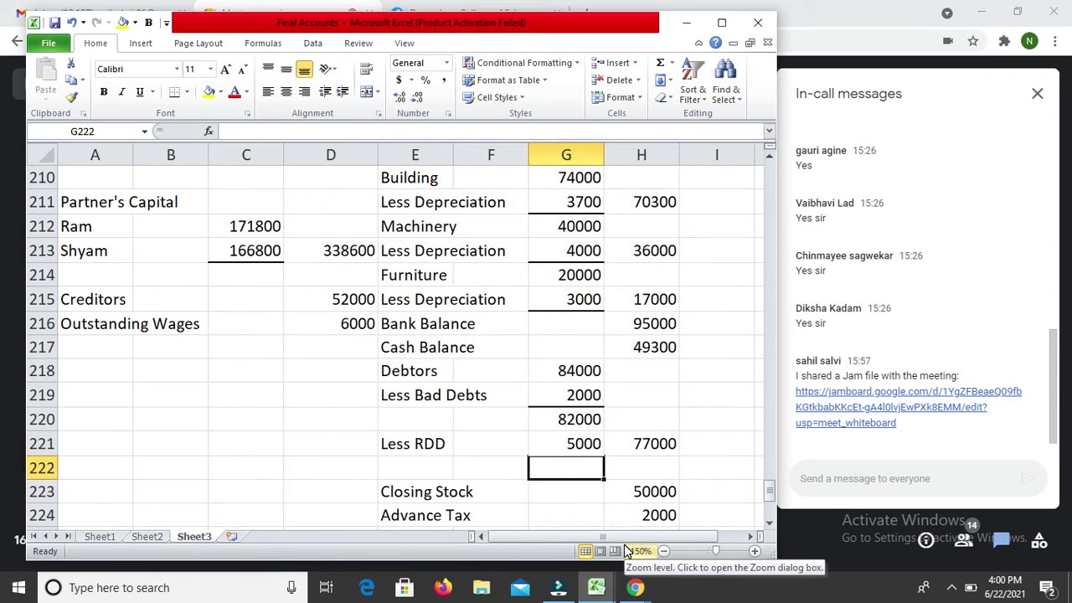
# Step: Give the D226 total of 396600 a top rule and a double bottom border
pyautogui.press('Down')
pyautogui.press('Up')
pyautogui.press('Left')
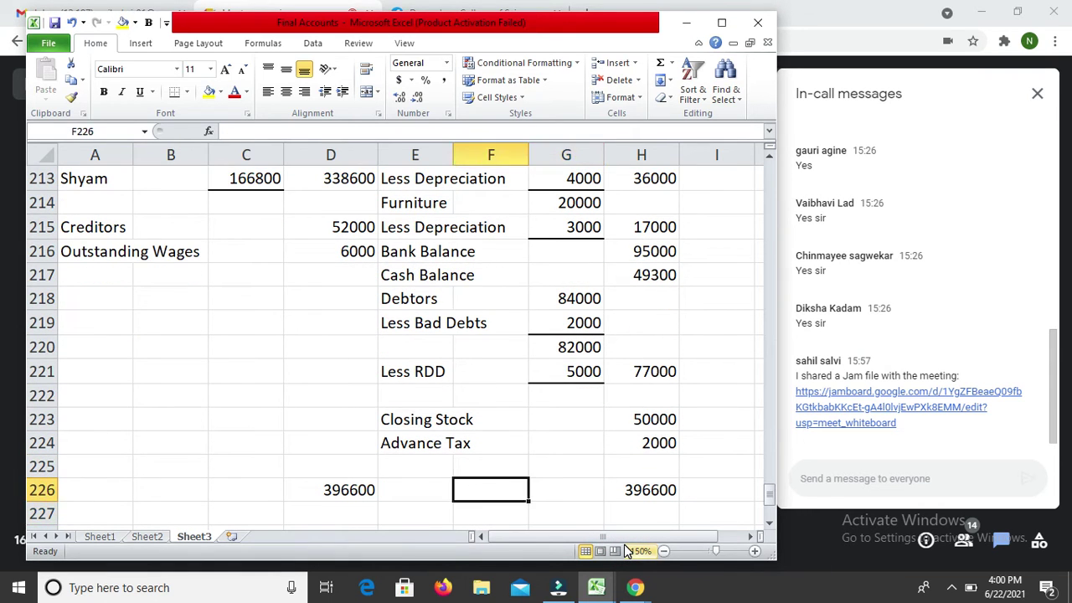
pyautogui.press('Left')
pyautogui.press('Left')
pyautogui.hotkey('ctrl', '1')
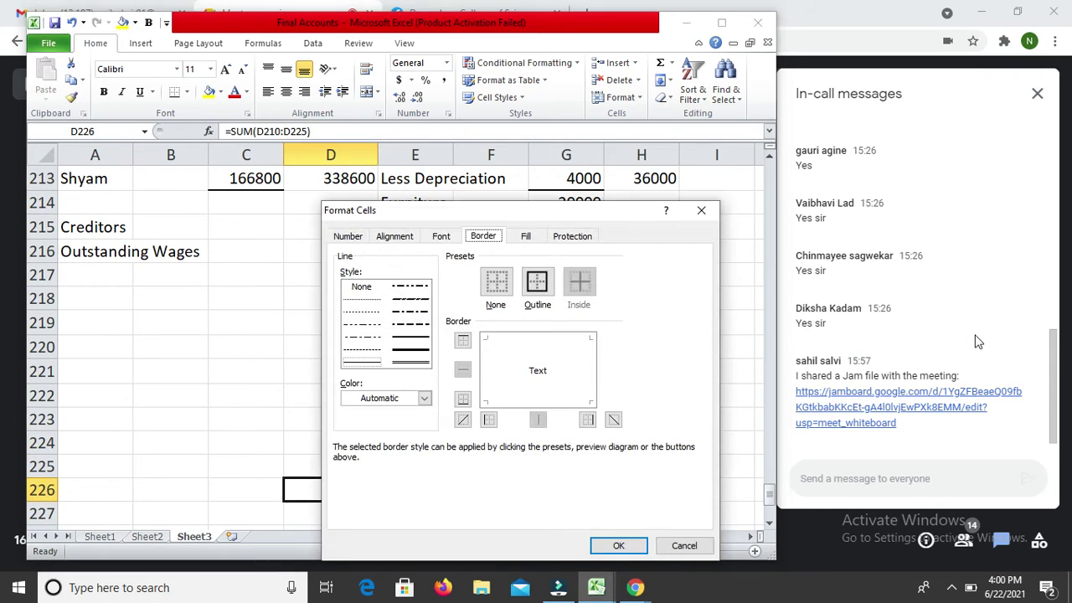
pyautogui.click(419, 343)
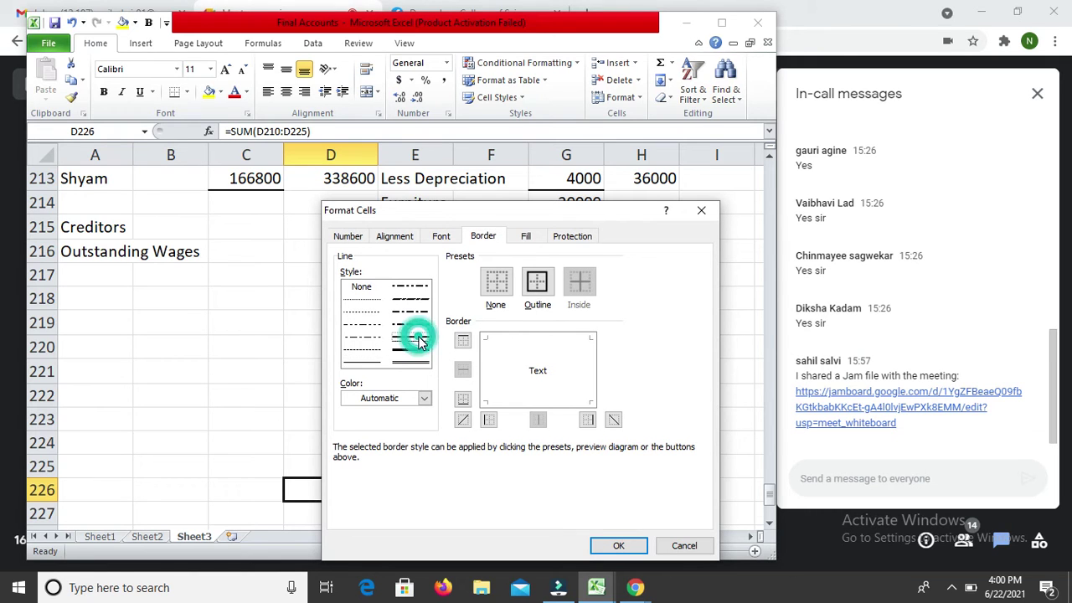
pyautogui.click(559, 338)
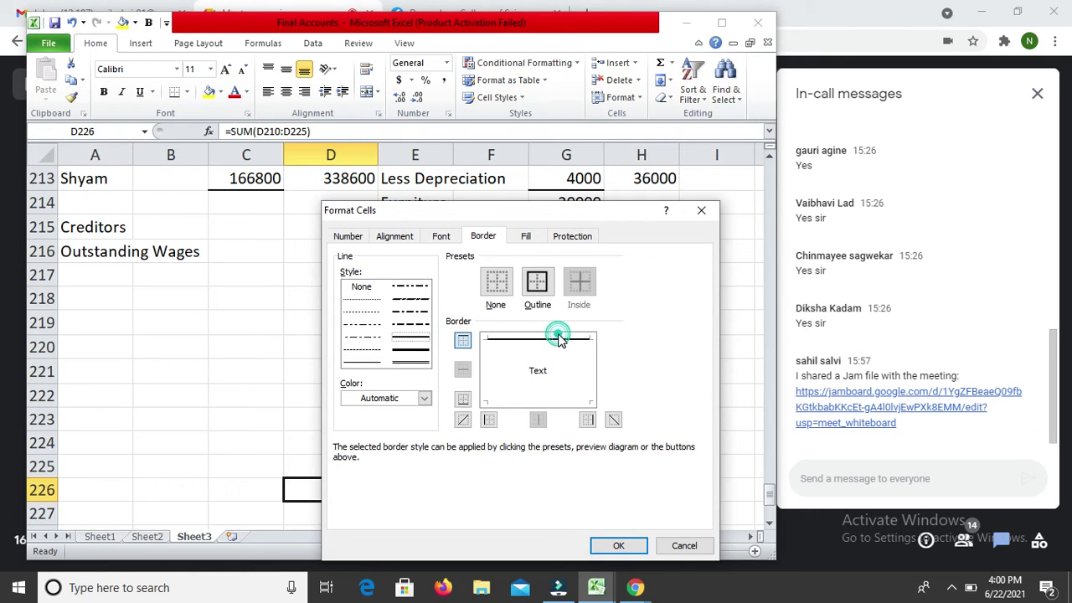
pyautogui.click(419, 362)
pyautogui.click(416, 361)
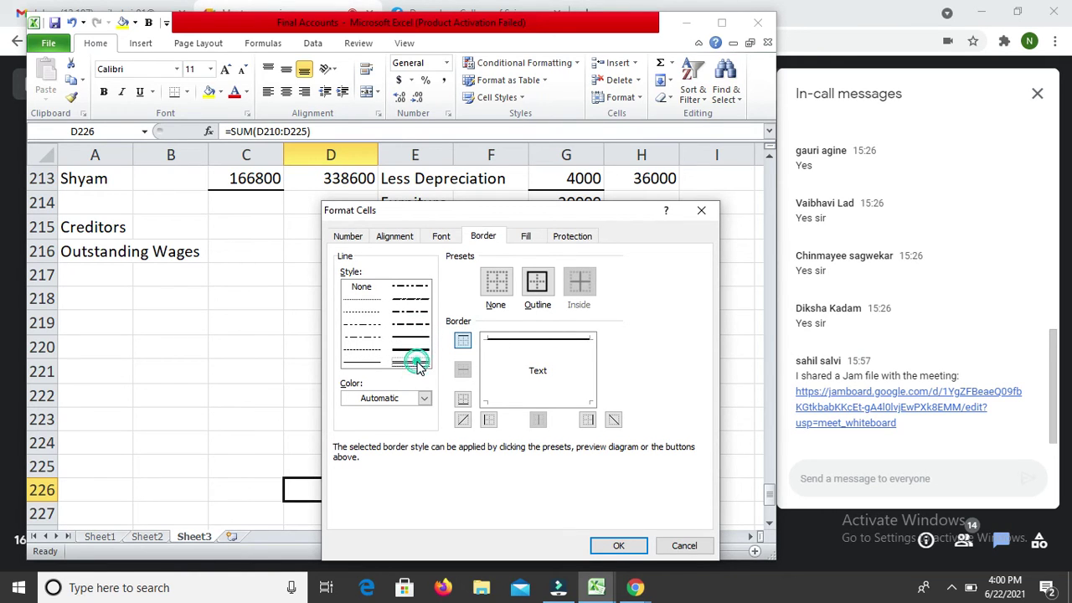
pyautogui.click(524, 398)
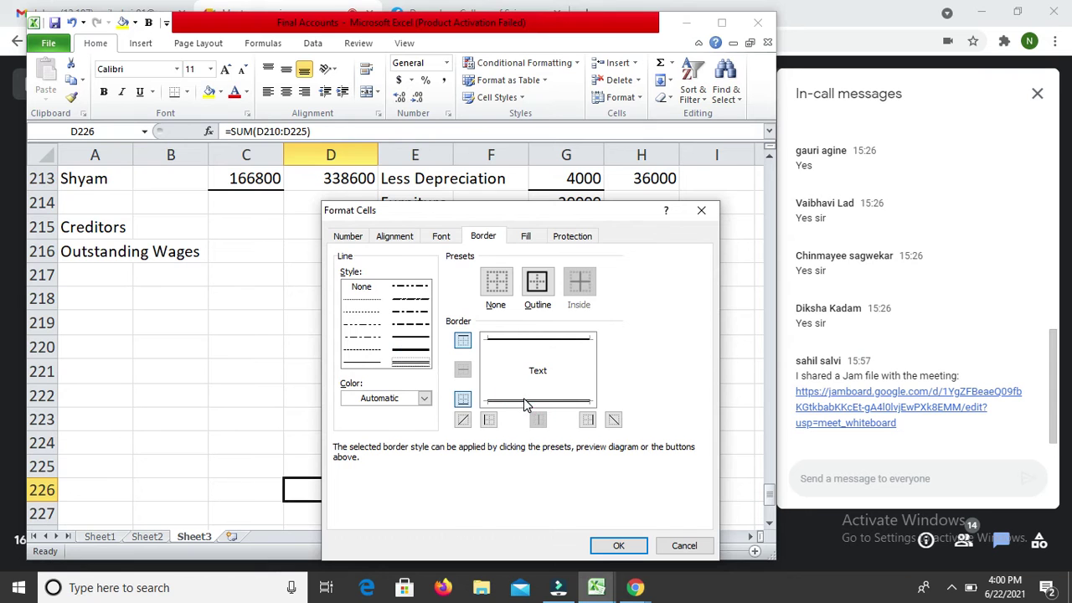
pyautogui.press('Return')
# Step: Give the H226 total of 396600 a top rule and a double bottom border
pyautogui.press('Right')
pyautogui.press('Right')
pyautogui.press('Right')
pyautogui.press('Right')
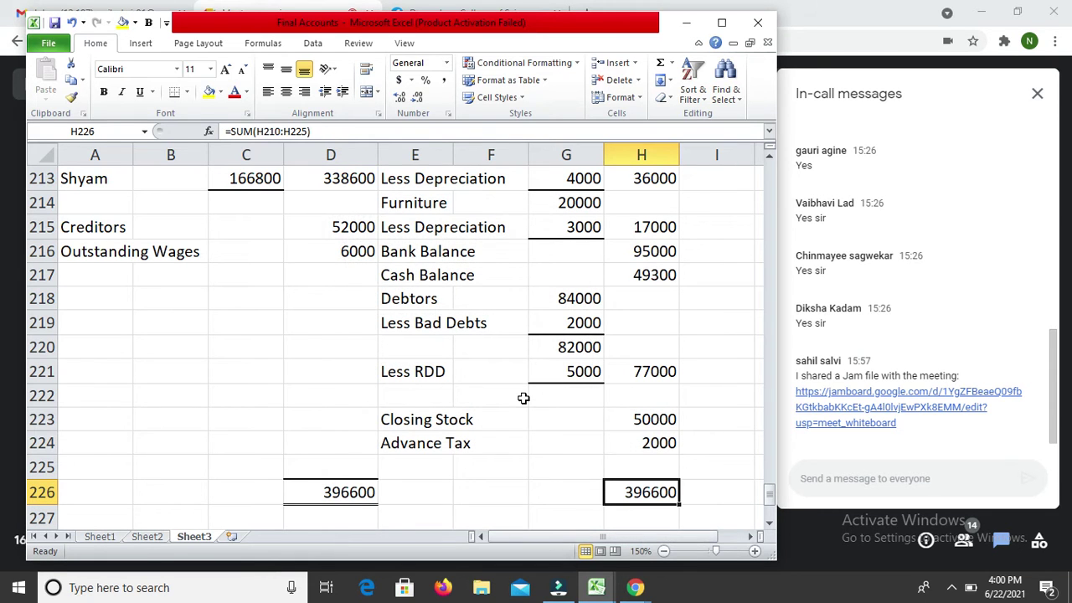
pyautogui.hotkey('ctrl', '1')
pyautogui.click(409, 335)
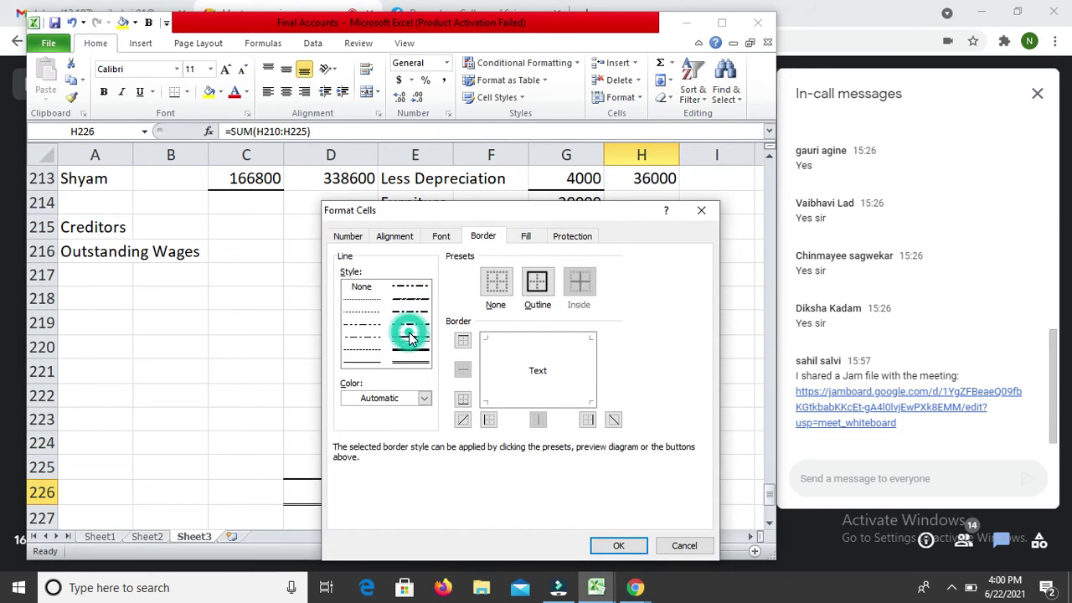
pyautogui.click(535, 338)
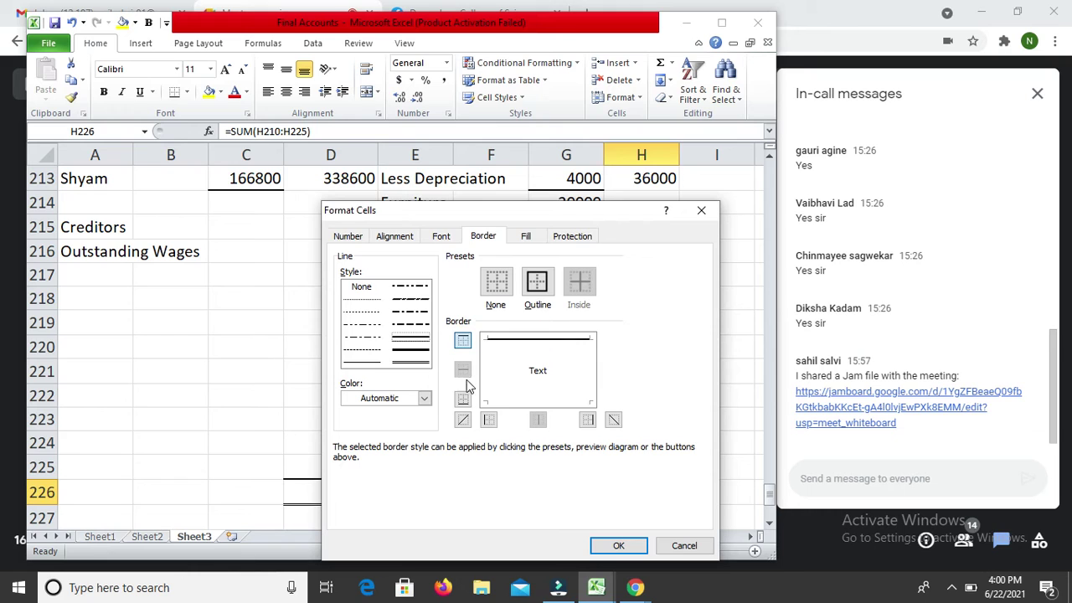
pyautogui.click(417, 363)
pyautogui.click(562, 409)
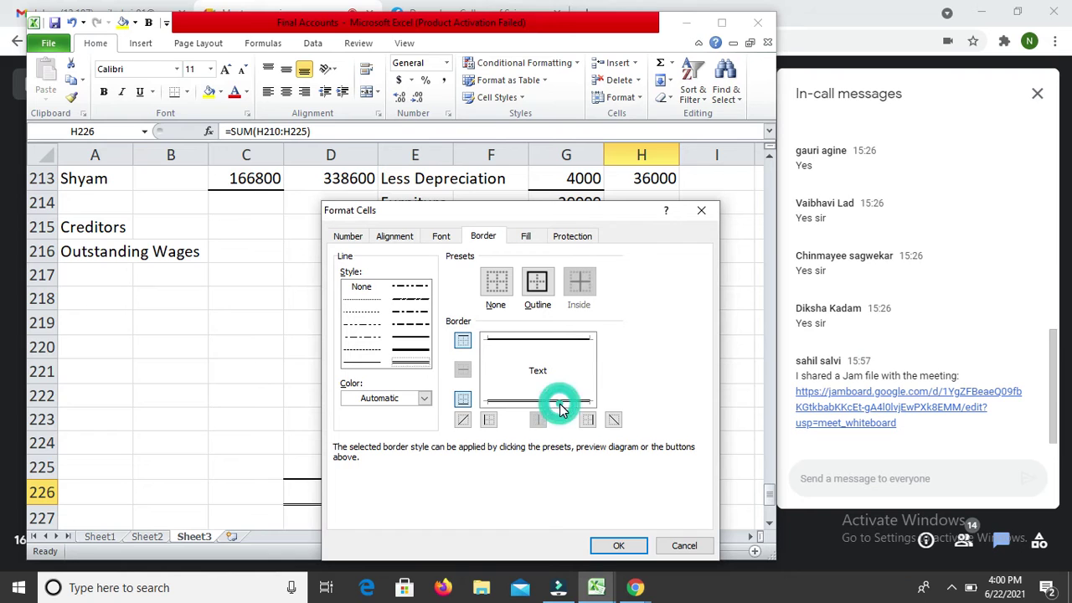
pyautogui.press('Return')
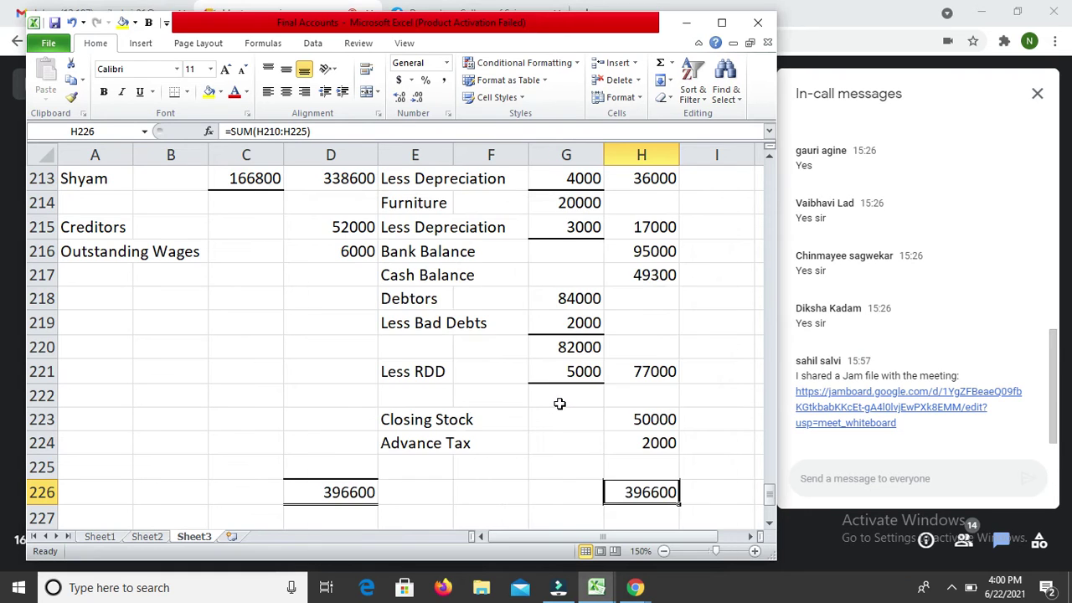
pyautogui.press('Down')
pyautogui.press('Down')
# Step: Move back to column A below the balanced Balance Sheet
pyautogui.press('Left')
pyautogui.press('Left')
pyautogui.press('Left')
pyautogui.press('Left')
pyautogui.press('Left')
pyautogui.press('Left')
pyautogui.press('Left')
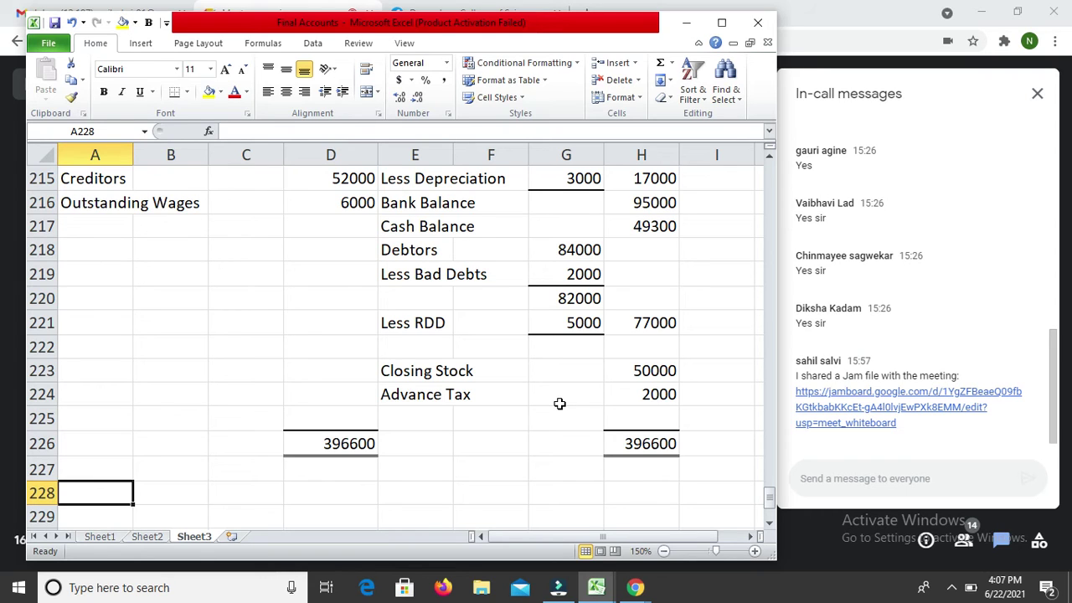
# Step: Enter the heading ILL-12 in A227 below the Balance Sheet
pyautogui.press('Down')
pyautogui.press('Up')
pyautogui.write('Re')
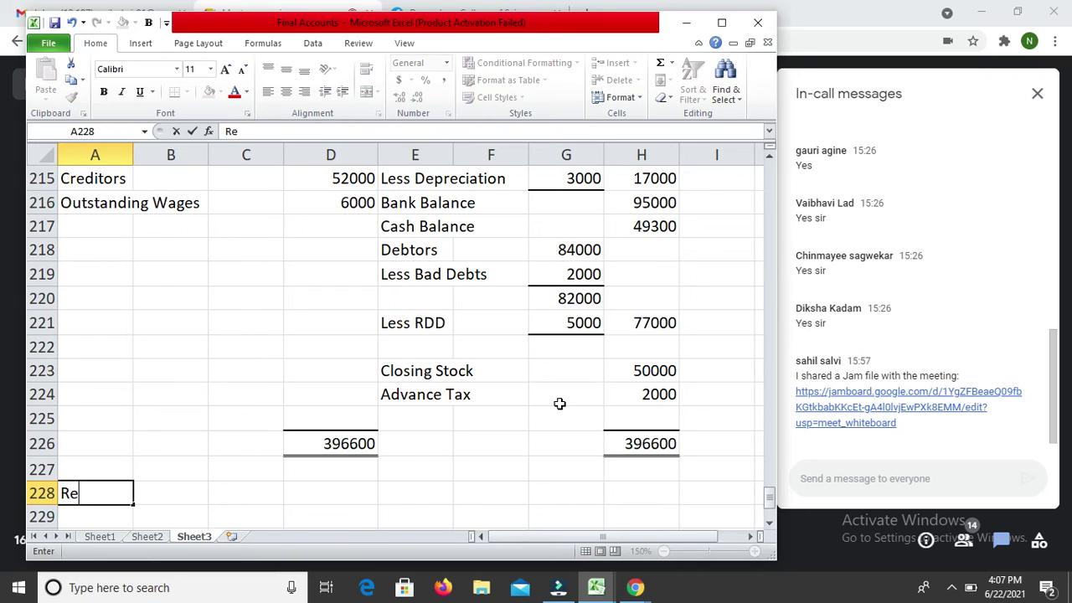
pyautogui.write('mai')
pyautogui.press('BackSpace')
pyautogui.press('BackSpace')
pyautogui.press('BackSpace')
pyautogui.press('BackSpace')
pyautogui.press('BackSpace')
pyautogui.press('Return')
pyautogui.press('Up')
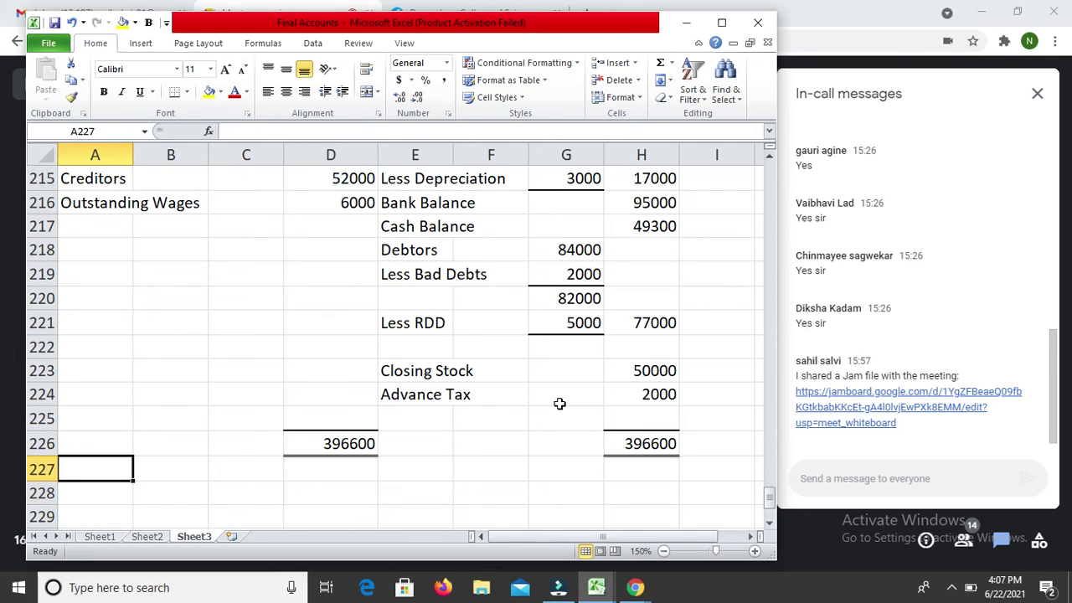
pyautogui.write('ILL-12')
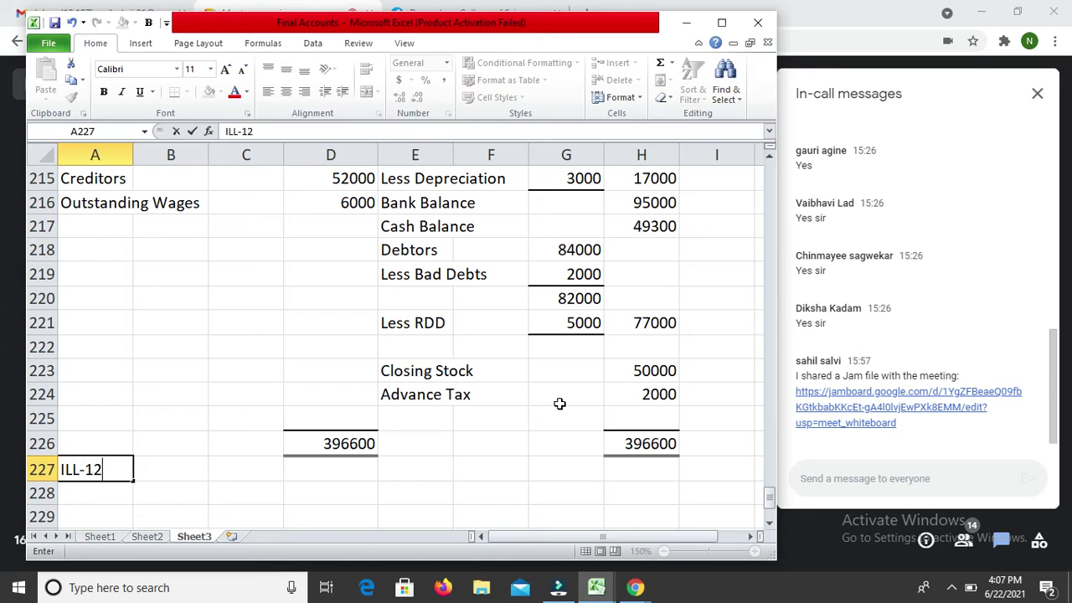
pyautogui.press('Return')
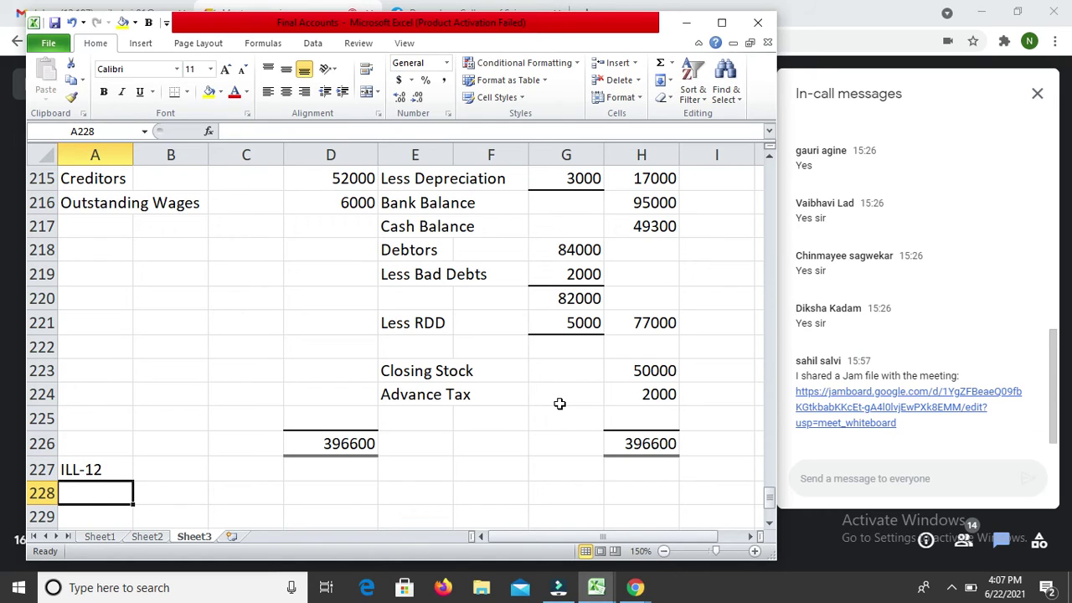
# Step: Write 'Remaining Ratio = 1 - 1/6 = 5/6' in A228
pyautogui.write('R')
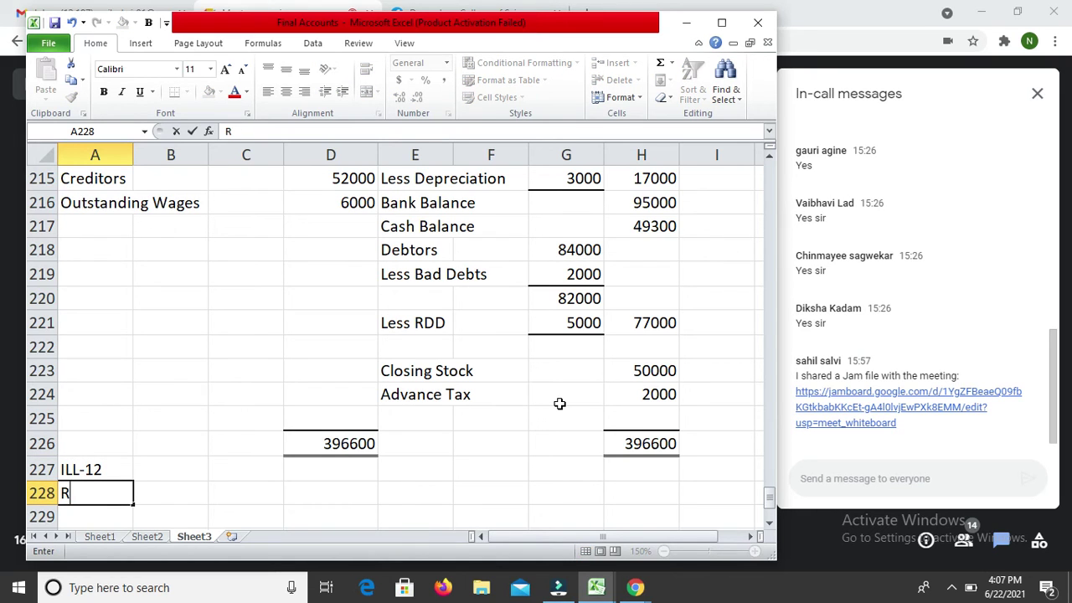
pyautogui.write('emaining Ra')
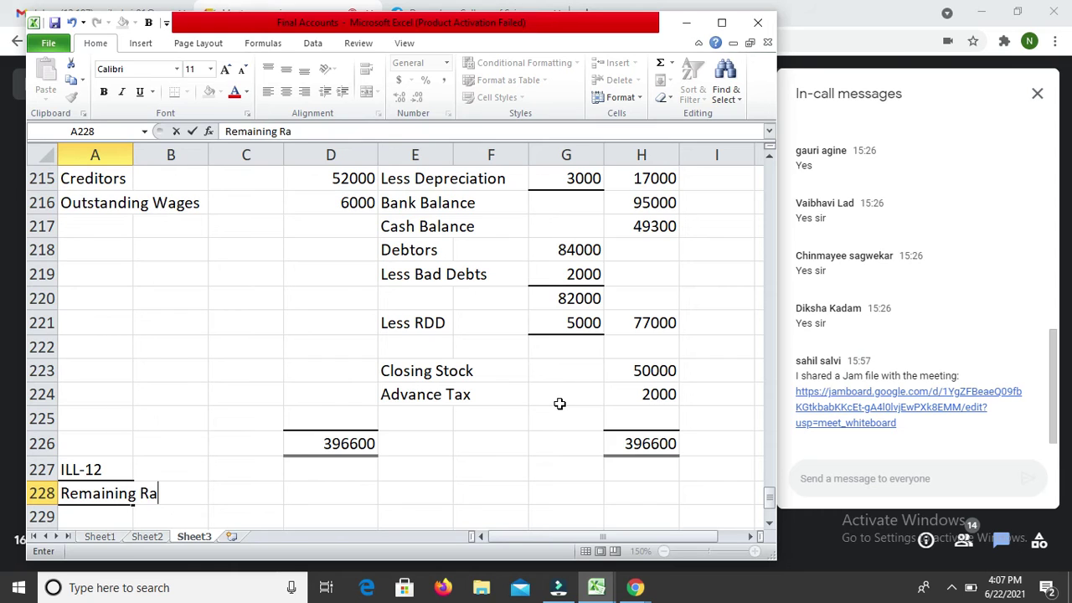
pyautogui.write('tio = 1 - 1/6 = 5')
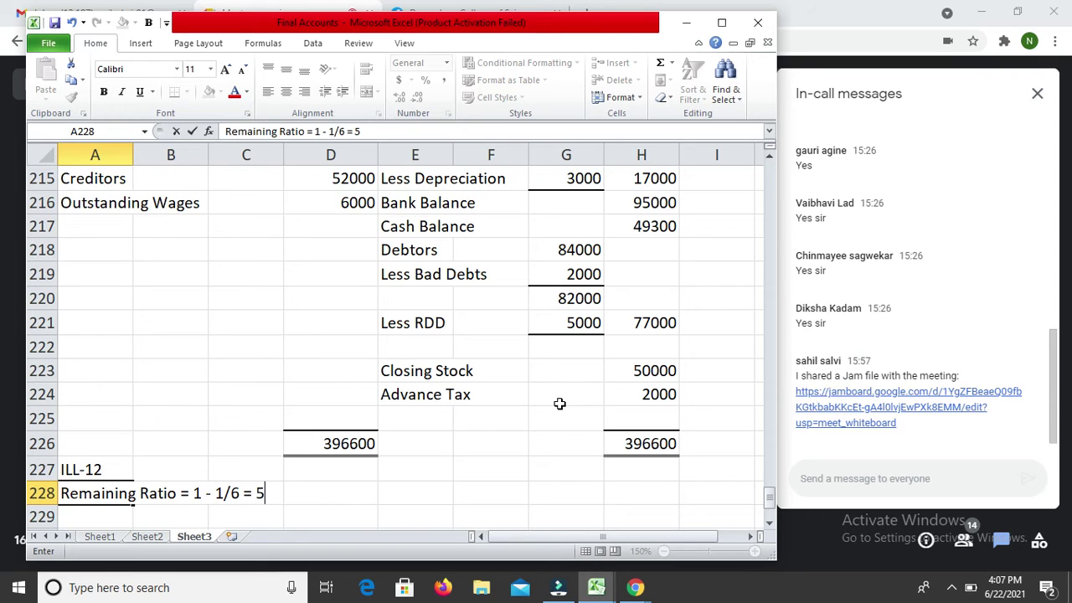
pyautogui.write('/6')
pyautogui.press('Return')
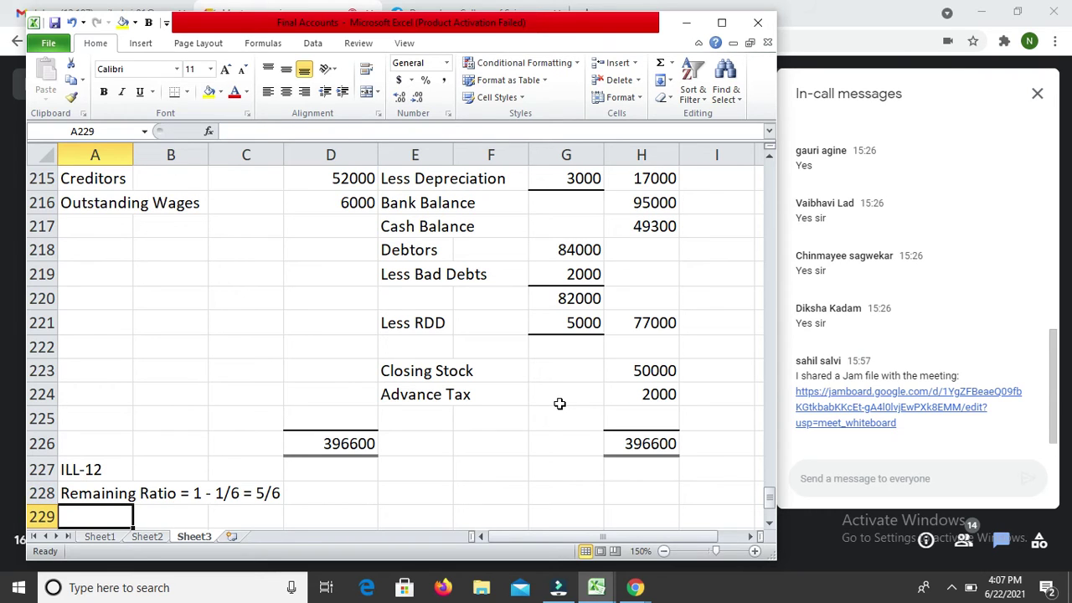
# Step: Add a 'New Ratio' heading in A230 and the first partner's share '= 5' in A232
pyautogui.press('Up')
pyautogui.press('Right')
pyautogui.press('Right')
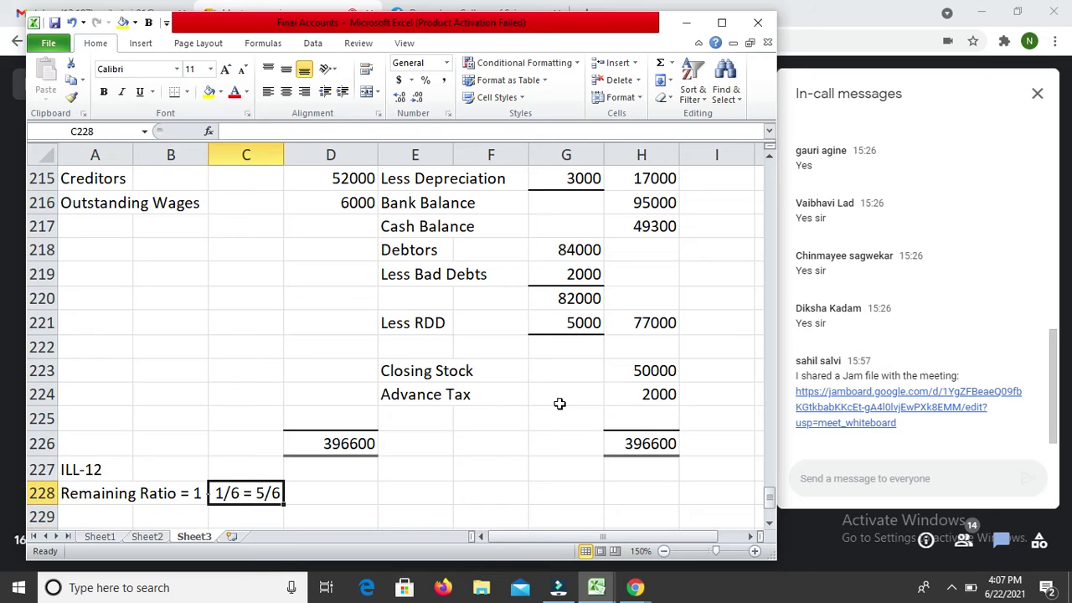
pyautogui.press('Left')
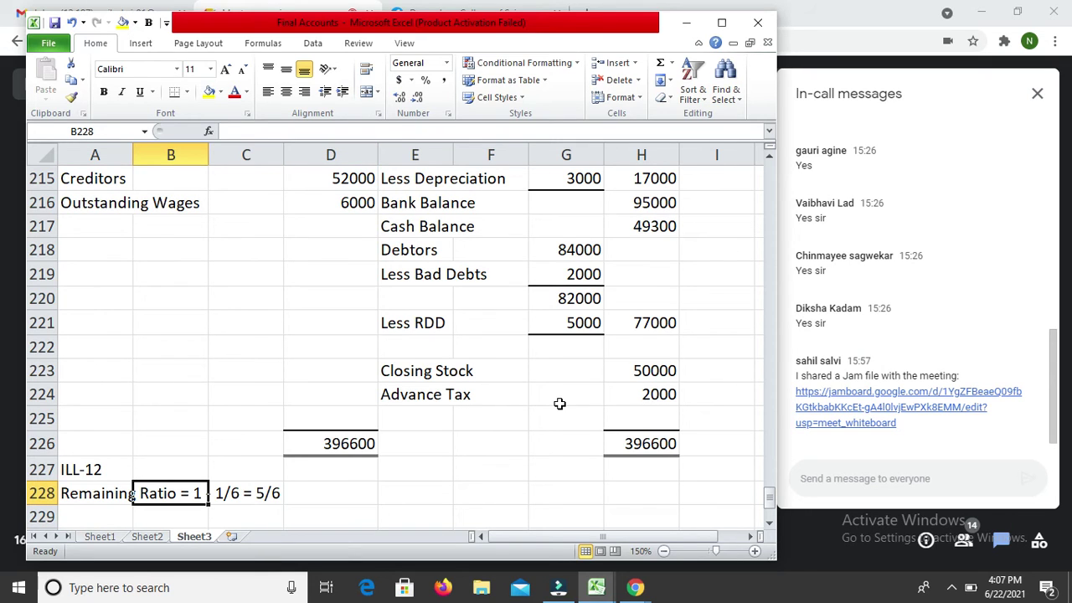
pyautogui.press('Down')
pyautogui.press('Down')
pyautogui.press('Left')
pyautogui.write('N')
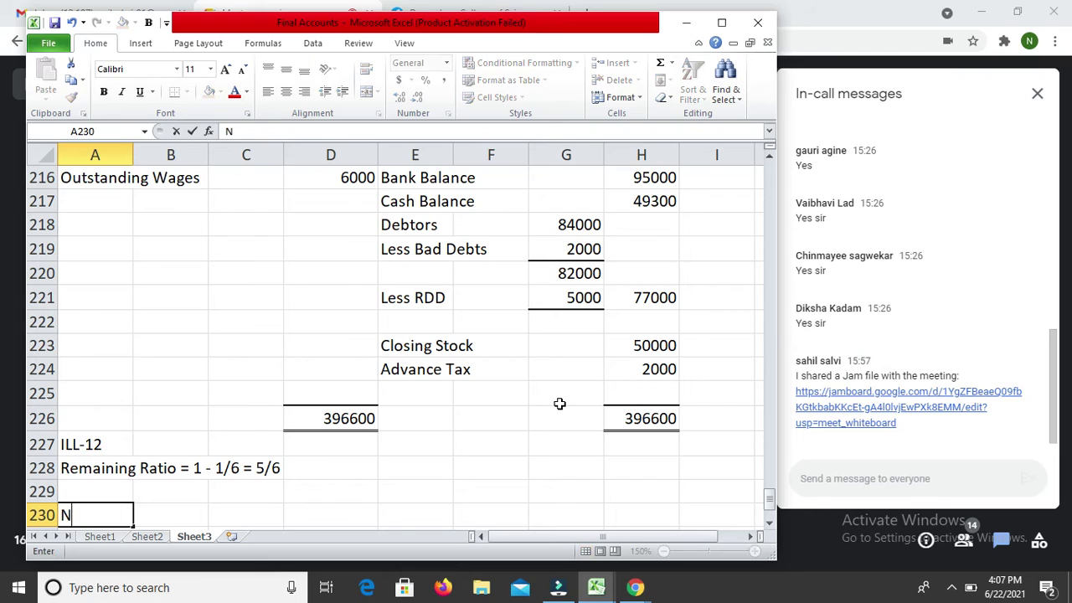
pyautogui.write('ew Ratio')
pyautogui.press('Return')
pyautogui.press('Return')
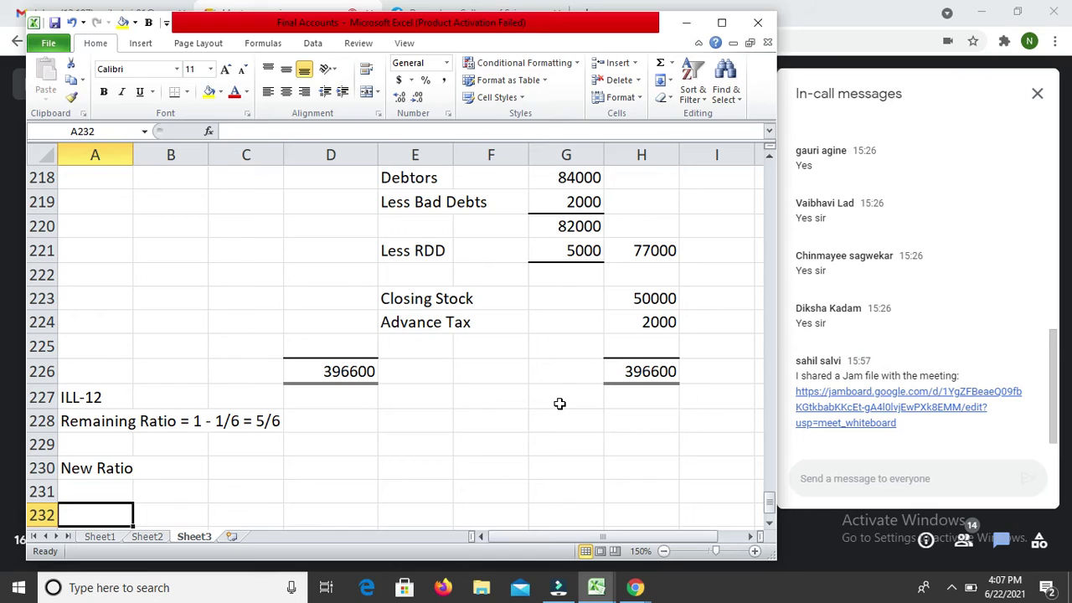
pyautogui.write('Jinal ')
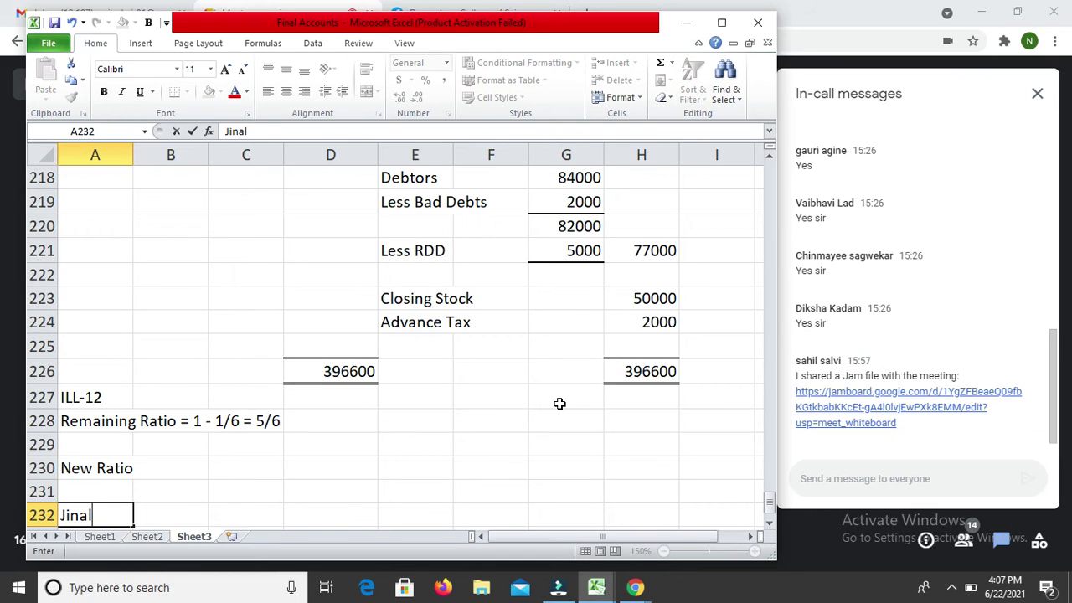
pyautogui.write('= 5')
pyautogui.press('Return')
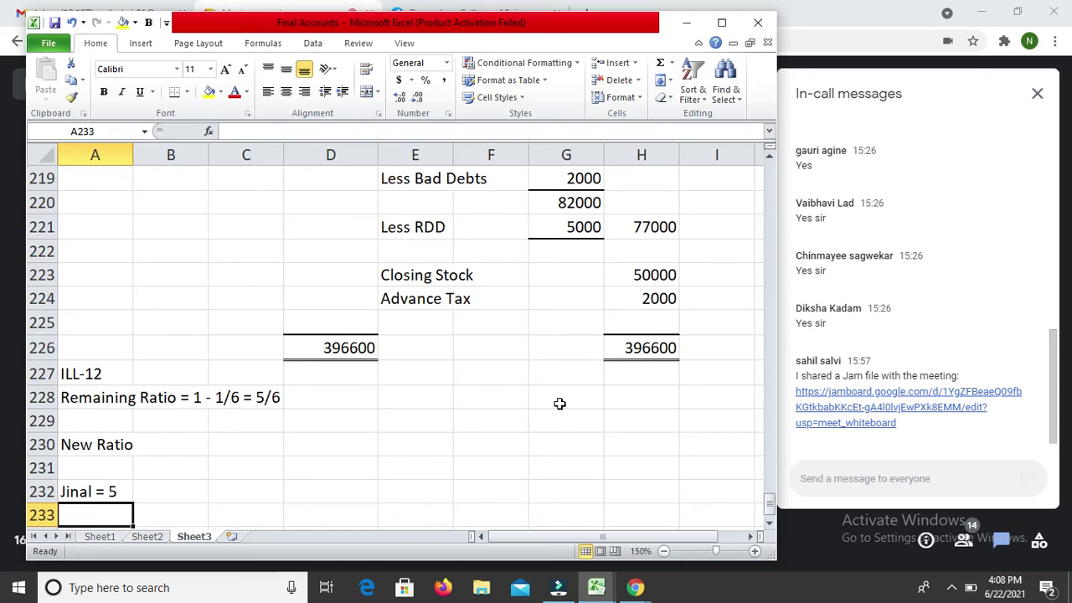
# Step: Format A233 as Text and enter the denominator 6 there
pyautogui.hotkey('ctrl', '1')
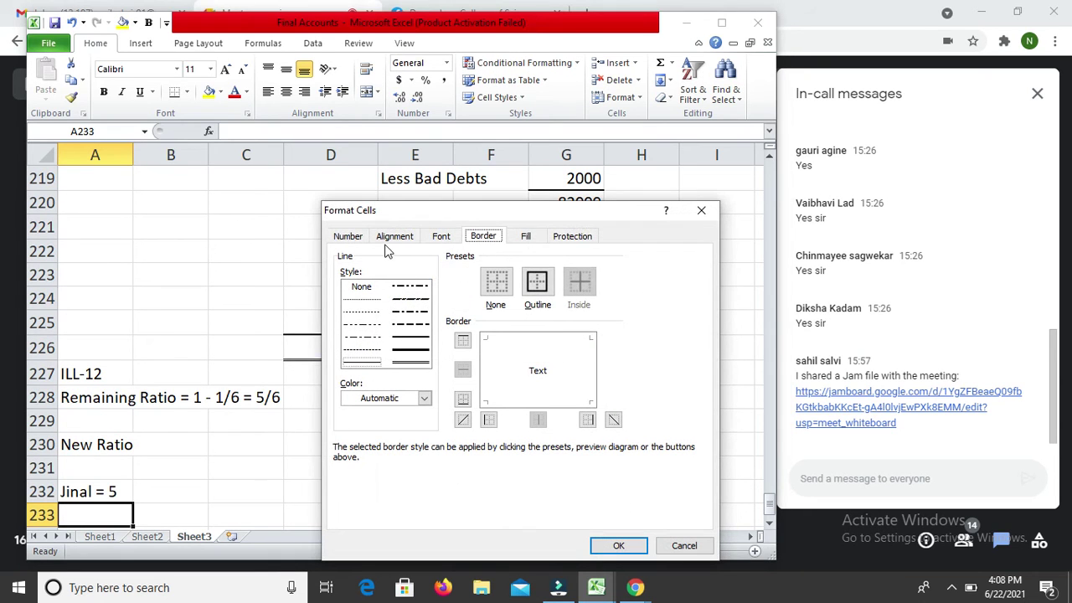
pyautogui.click(348, 236)
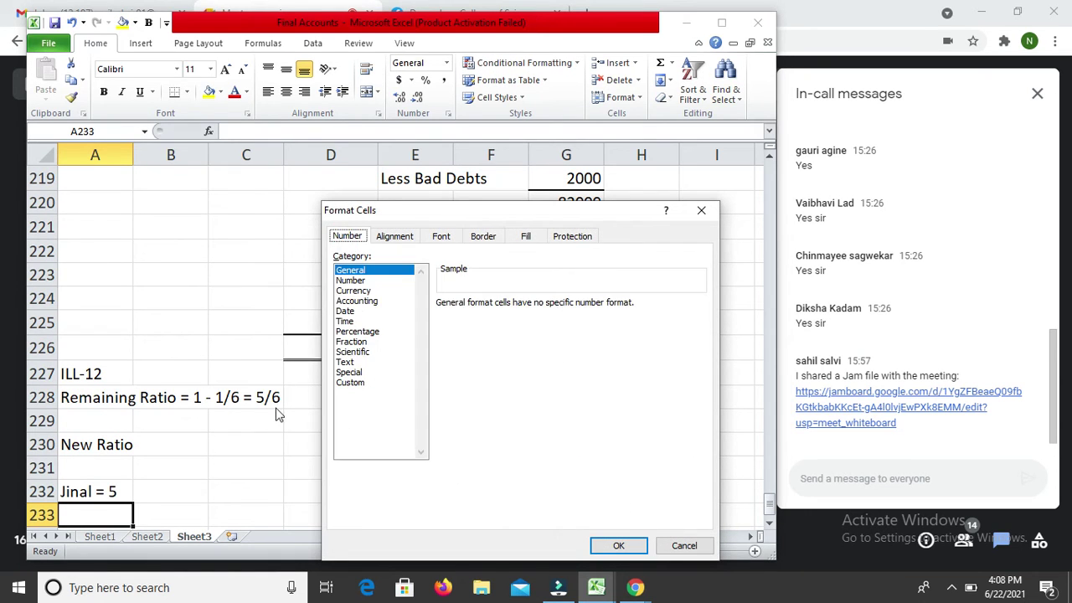
pyautogui.click(355, 385)
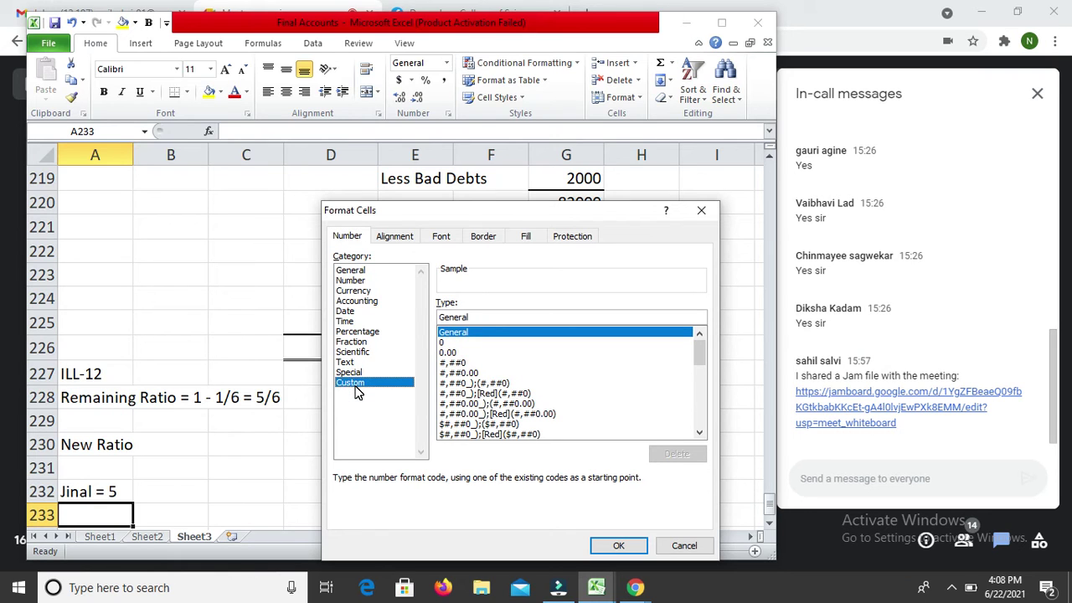
pyautogui.click(363, 364)
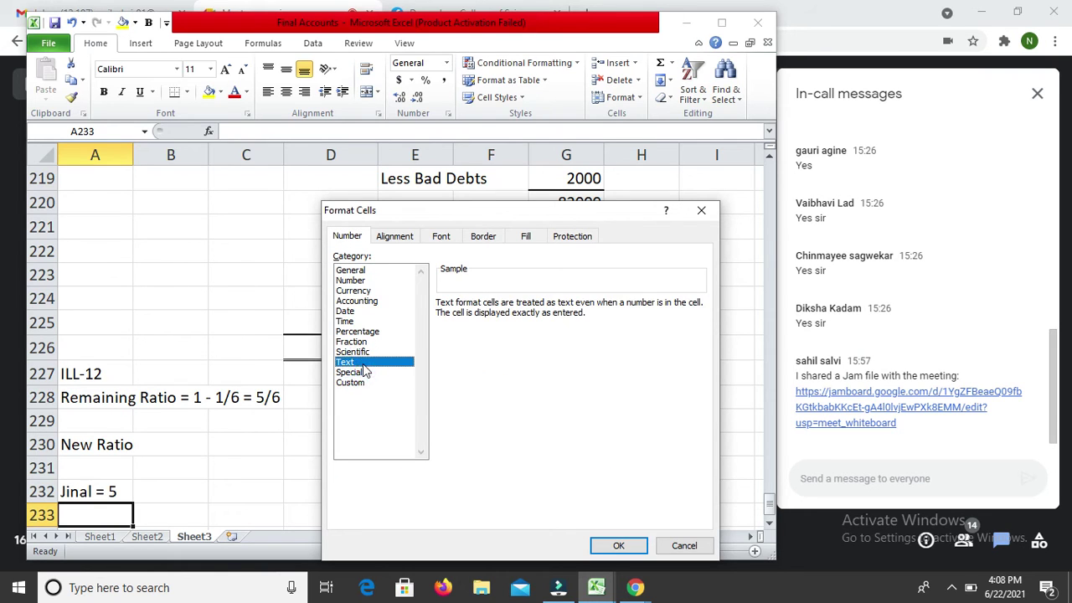
pyautogui.press('Return')
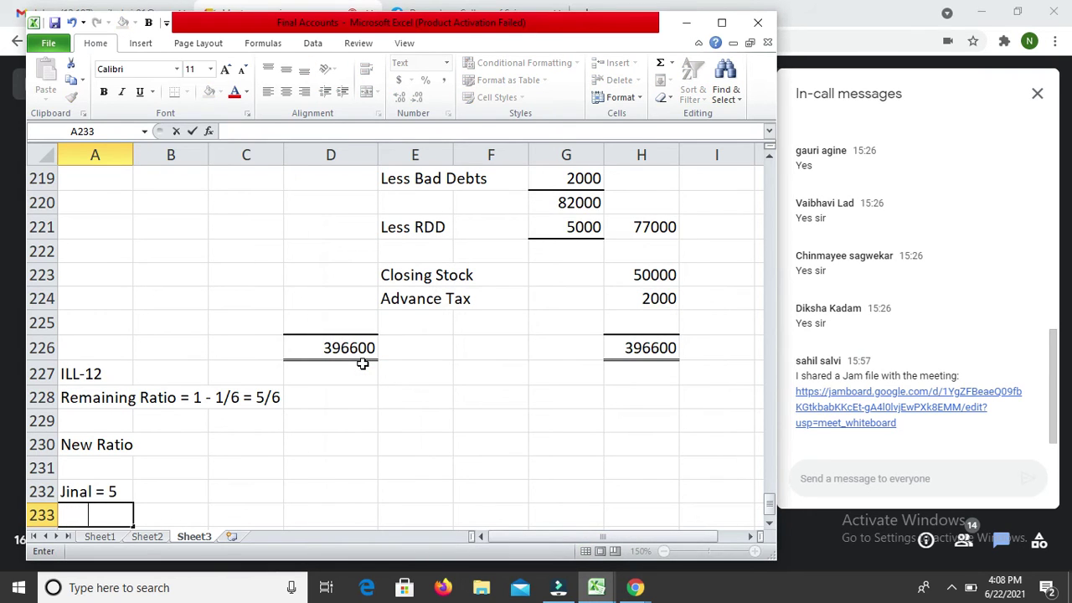
pyautogui.write('6')
pyautogui.press('Return')
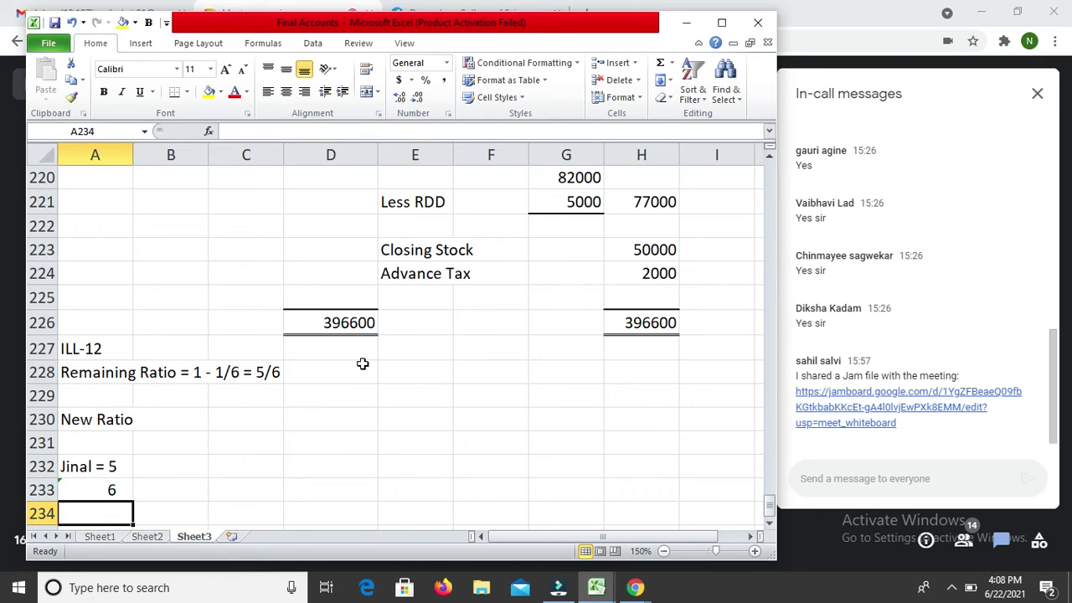
# Step: Append 'X 3' to the first partner's line and add 5 to the denominators row
pyautogui.press('Up')
pyautogui.press('Up')
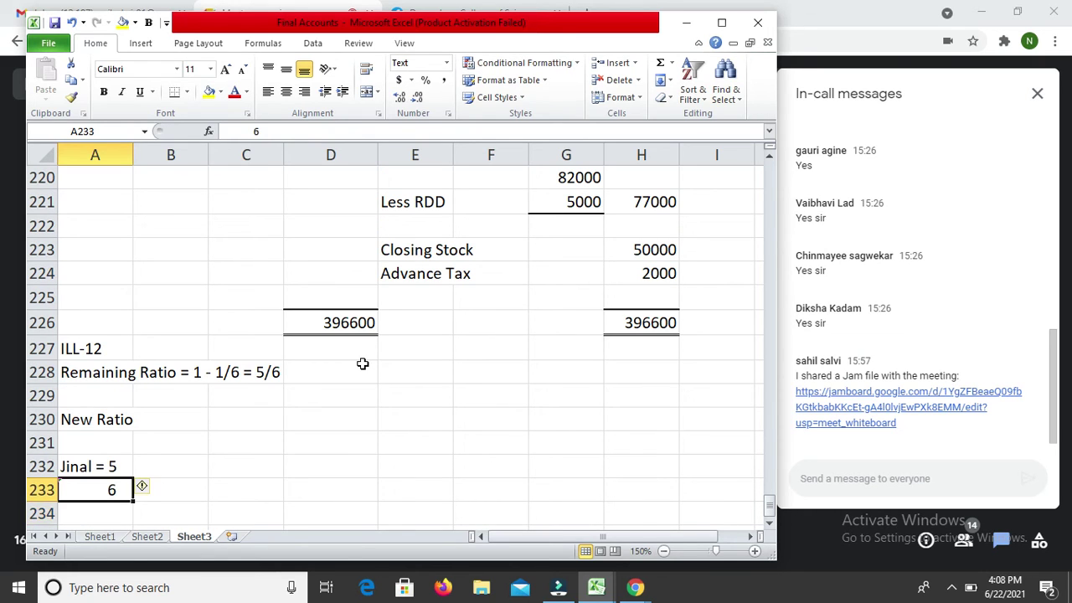
pyautogui.press('F2')
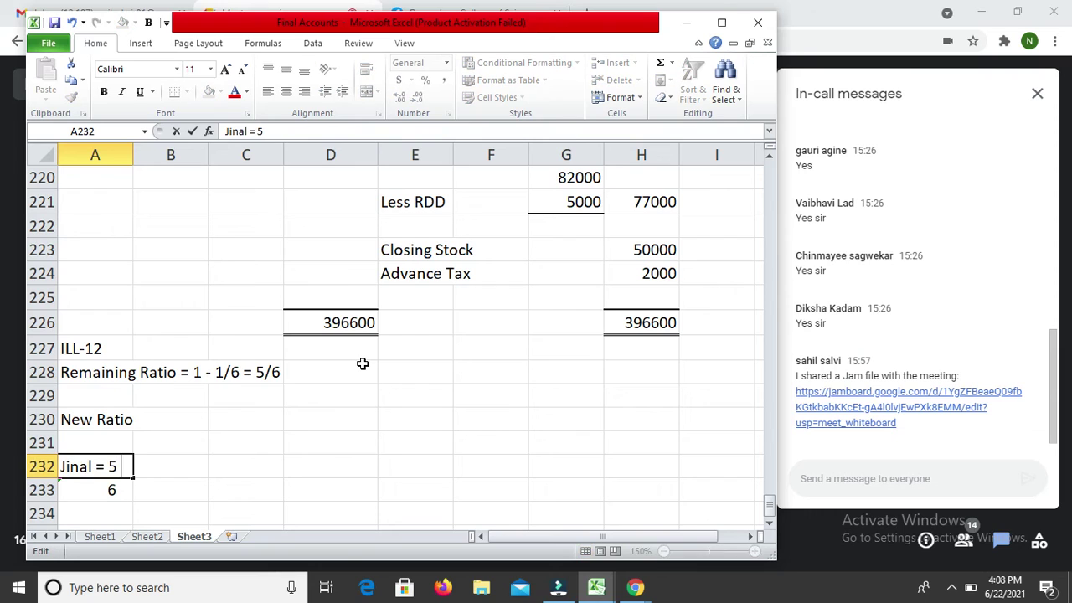
pyautogui.write('X 3')
pyautogui.press('Return')
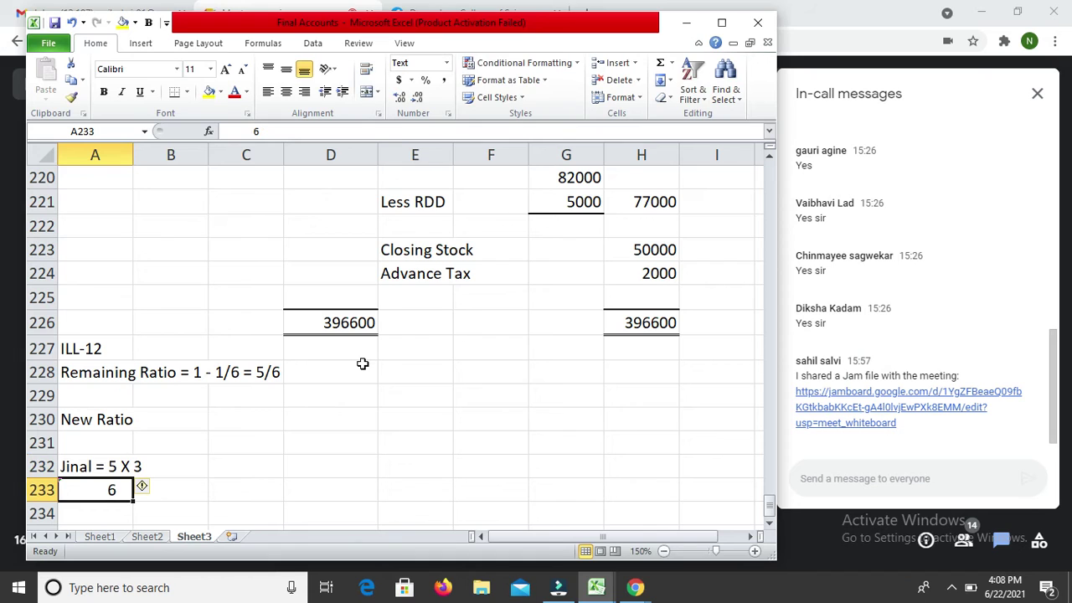
pyautogui.press('F2')
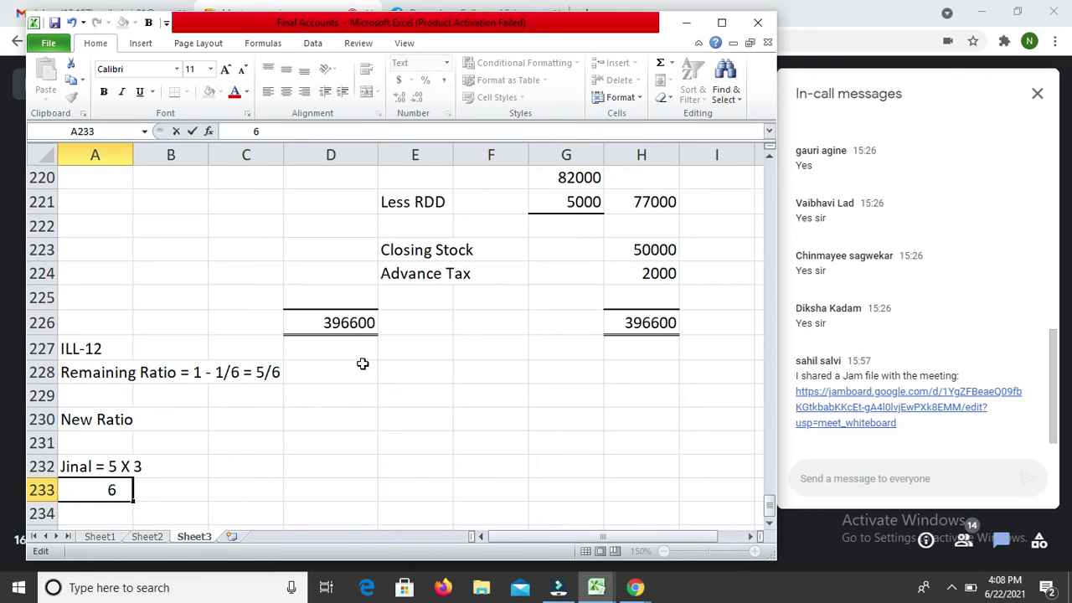
pyautogui.write('5')
pyautogui.press('Return')
# Step: Underline the numerators 5 and 3 in A232 and append '= 3'
pyautogui.press('Up')
pyautogui.press('Up')
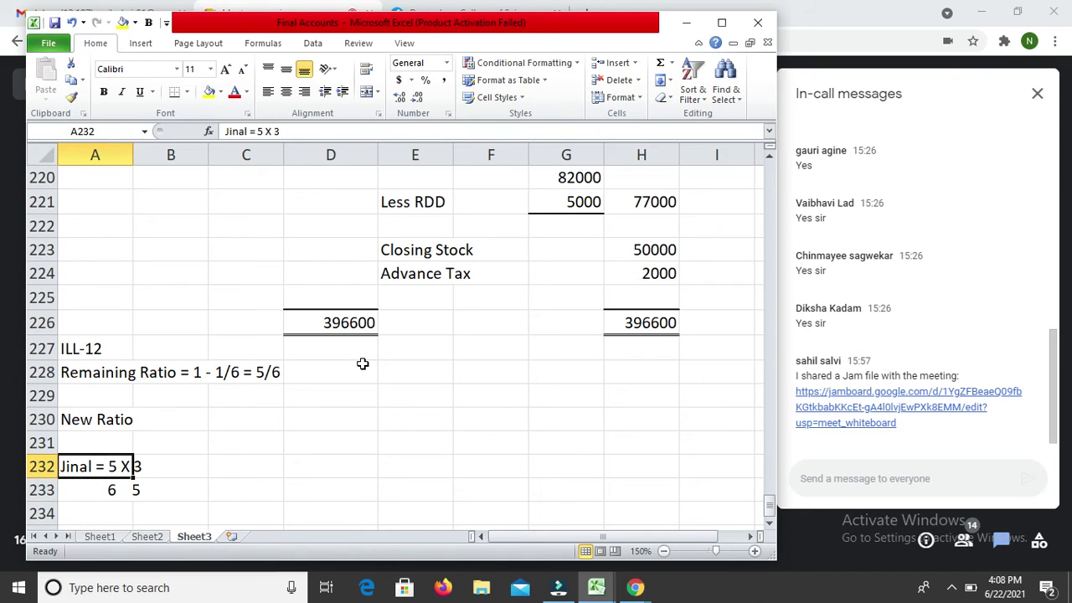
pyautogui.press('F2')
pyautogui.press('Left')
pyautogui.press('Left')
pyautogui.press('Left')
pyautogui.press('Left')
pyautogui.press('Left')
pyautogui.hotkey('shift', 'Right')
pyautogui.write('_')
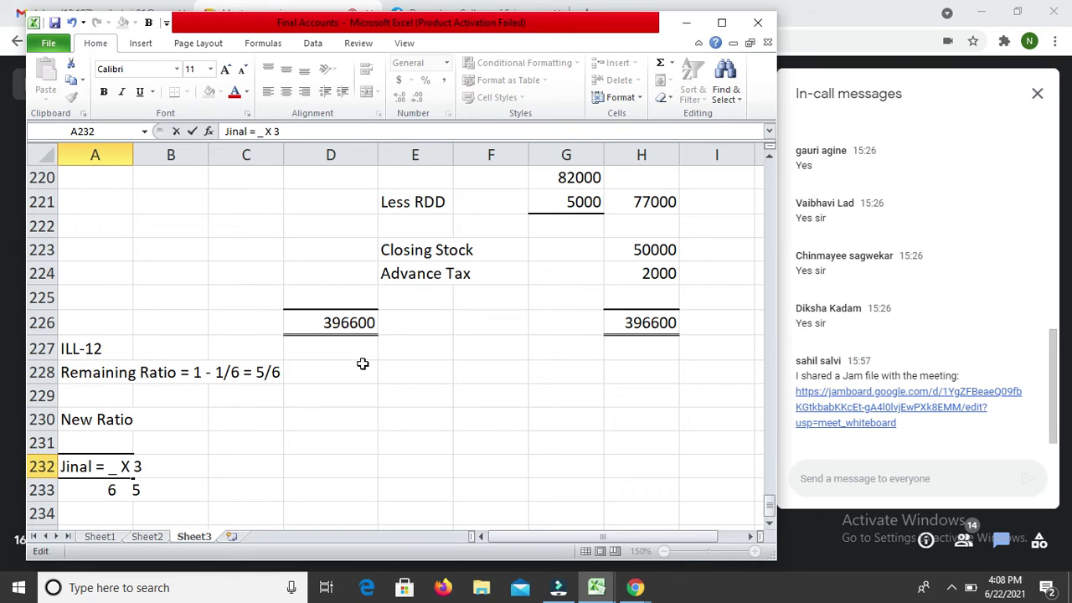
pyautogui.hotkey('ctrl', 'z')
pyautogui.hotkey('ctrl', 'u')
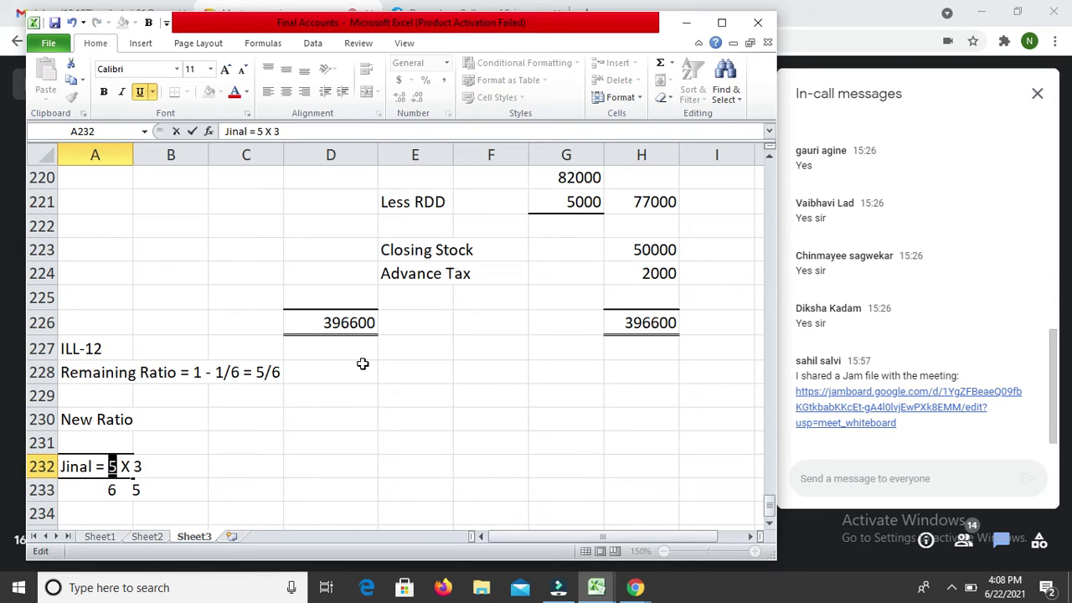
pyautogui.press('Right')
pyautogui.press('Right')
pyautogui.press('Right')
pyautogui.hotkey('shift', 'Right')
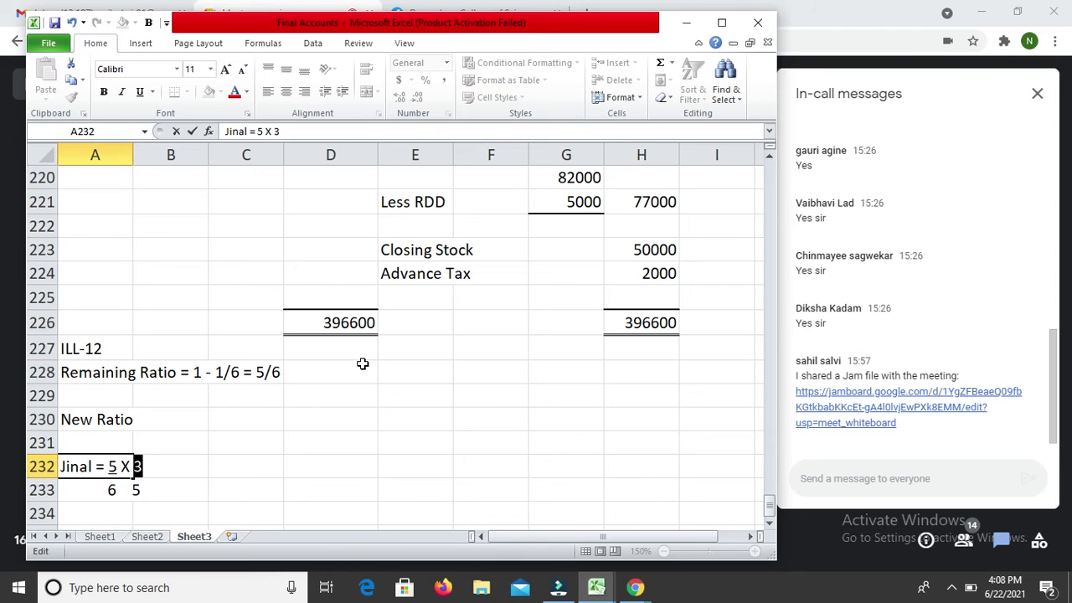
pyautogui.hotkey('ctrl', 'u')
pyautogui.press('Left')
pyautogui.press('Right')
pyautogui.write('=')
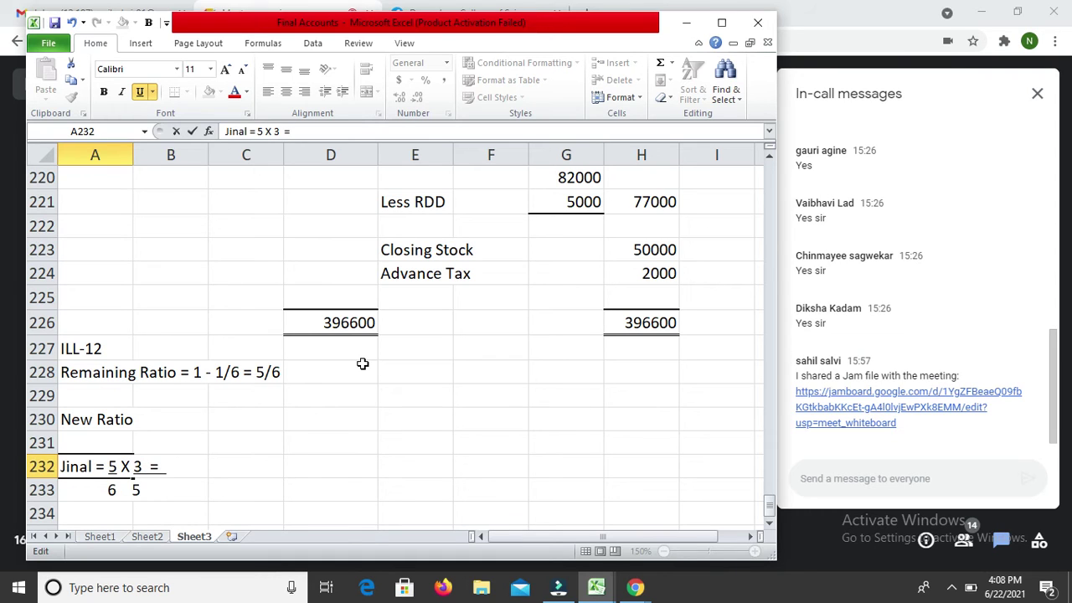
pyautogui.write(' 3')
pyautogui.press('Return')
# Step: Complete the denominators as 6 5 6 and select the two-row working A232:B233
pyautogui.press('F2')
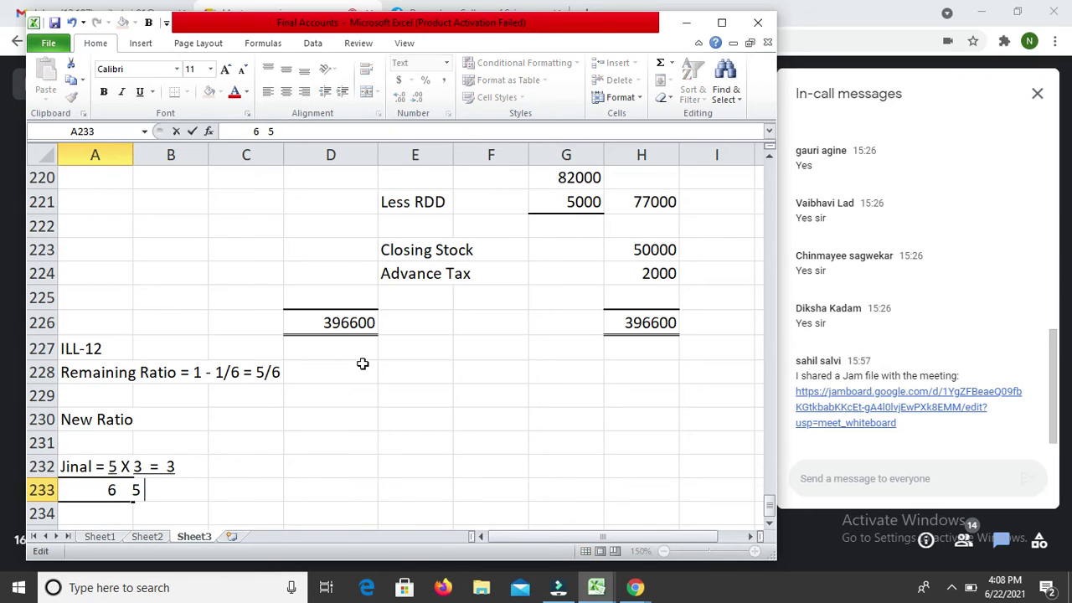
pyautogui.write('6')
pyautogui.press('Return')
pyautogui.press('Up')
pyautogui.press('Up')
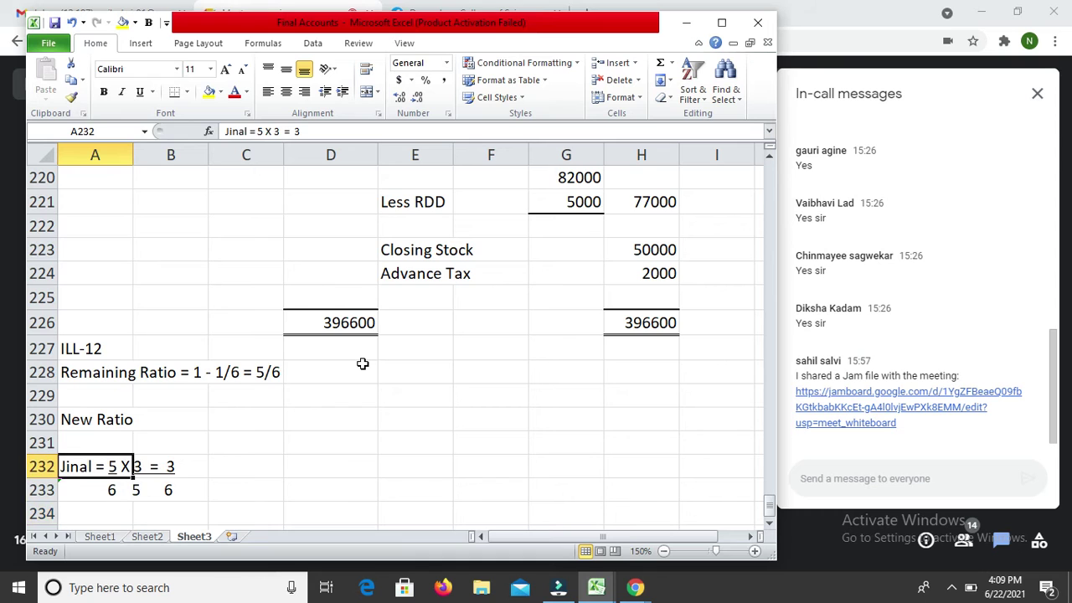
pyautogui.hotkey('shift', 'Right')
pyautogui.hotkey('shift', 'Down')
# Step: Copy the first partner's working and paste it into A235
pyautogui.hotkey('ctrl', 'c')
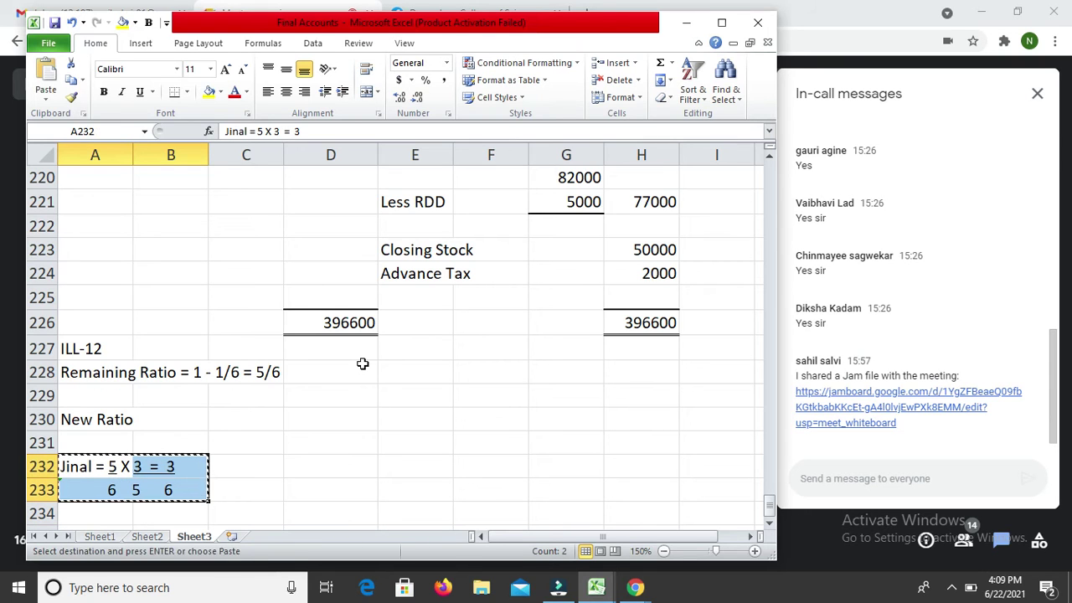
pyautogui.press('Down')
pyautogui.press('Down')
pyautogui.press('Down')
pyautogui.press('Return')
pyautogui.press('Down')
pyautogui.press('Up')
# Step: Put the second partner's name in the pasted line, change numerator 3 to 2, and realign A236
pyautogui.press('F2')
pyautogui.press('Left')
pyautogui.press('Left')
pyautogui.press('Left')
pyautogui.press('Left')
pyautogui.press('Left')
pyautogui.press('Left')
pyautogui.press('Left')
pyautogui.press('Left')
pyautogui.press('Left')
pyautogui.press('Left')
pyautogui.press('Left')
pyautogui.press('Left')
pyautogui.press('Left')
pyautogui.press('Left')
pyautogui.press('Left')
pyautogui.press('Left')
pyautogui.press('Left')
pyautogui.press('Left')
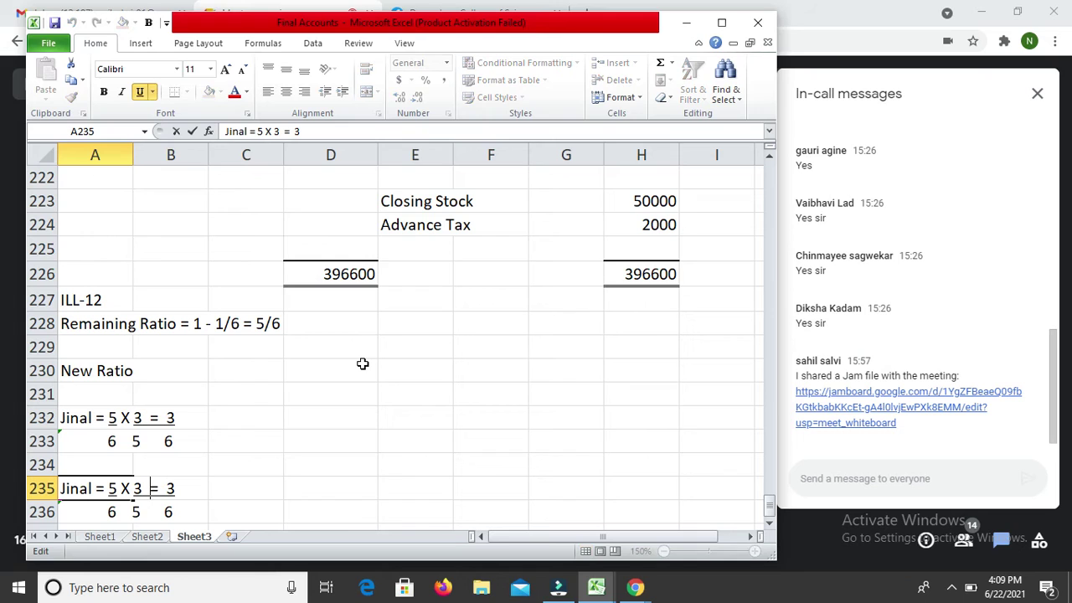
pyautogui.hotkey('shift', 'Right')
pyautogui.hotkey('shift', 'Right')
pyautogui.hotkey('shift', 'Right')
pyautogui.hotkey('shift', 'Right')
pyautogui.hotkey('shift', 'Right')
pyautogui.write('Samir')
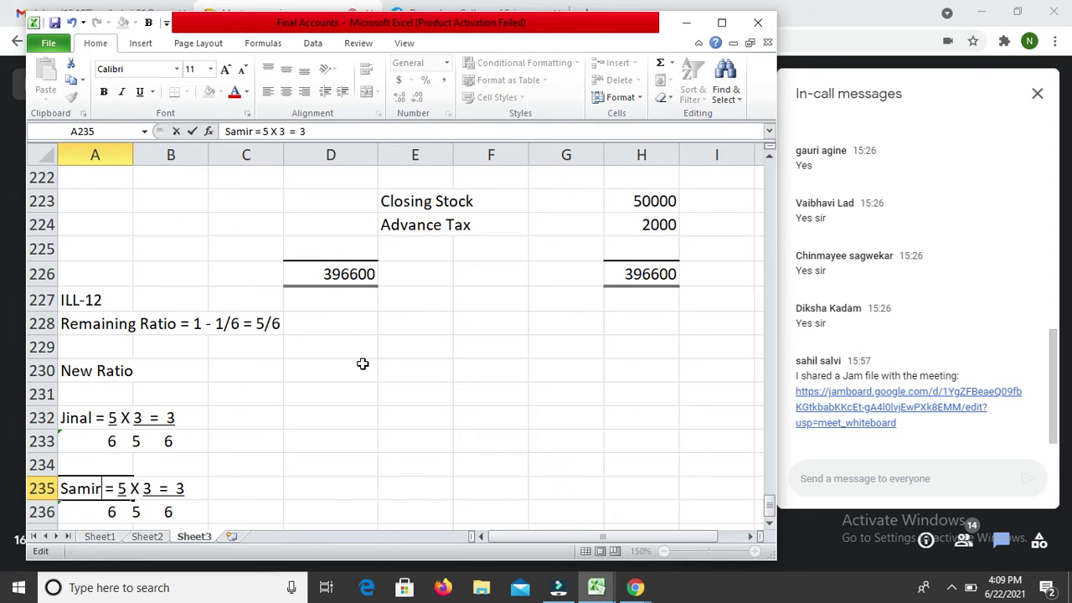
pyautogui.press('Right')
pyautogui.press('Right')
pyautogui.press('Right')
pyautogui.press('Right')
pyautogui.press('Right')
pyautogui.press('Right')
pyautogui.press('Right')
pyautogui.hotkey('shift', 'Right')
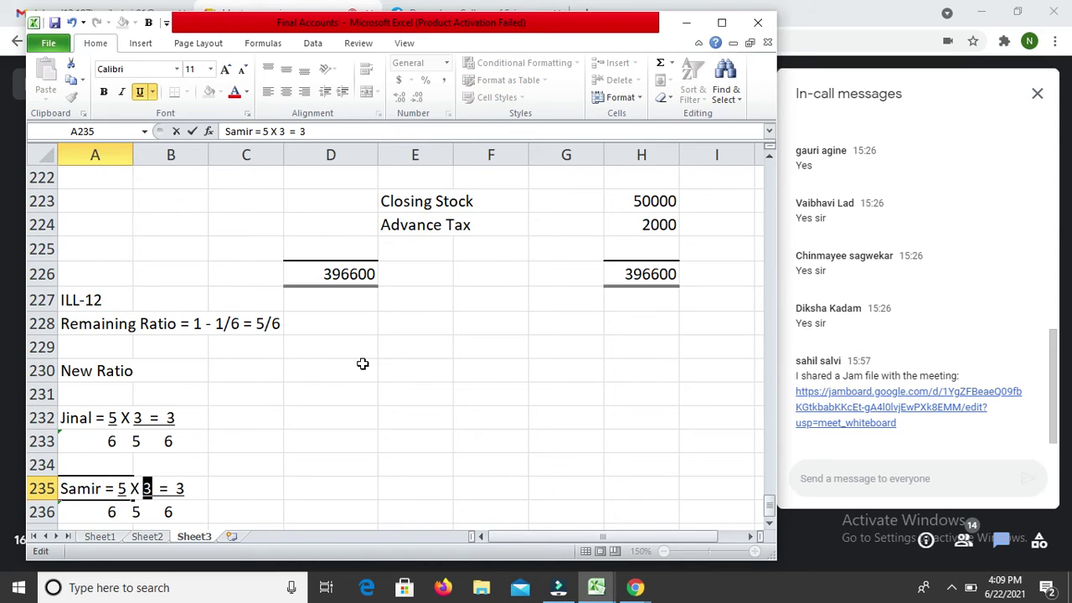
pyautogui.write('2')
pyautogui.press('Return')
pyautogui.press('F2')
pyautogui.press('Left')
pyautogui.press('Left')
pyautogui.press('Left')
pyautogui.press('Left')
pyautogui.press('Left')
pyautogui.press('Left')
pyautogui.press('Left')
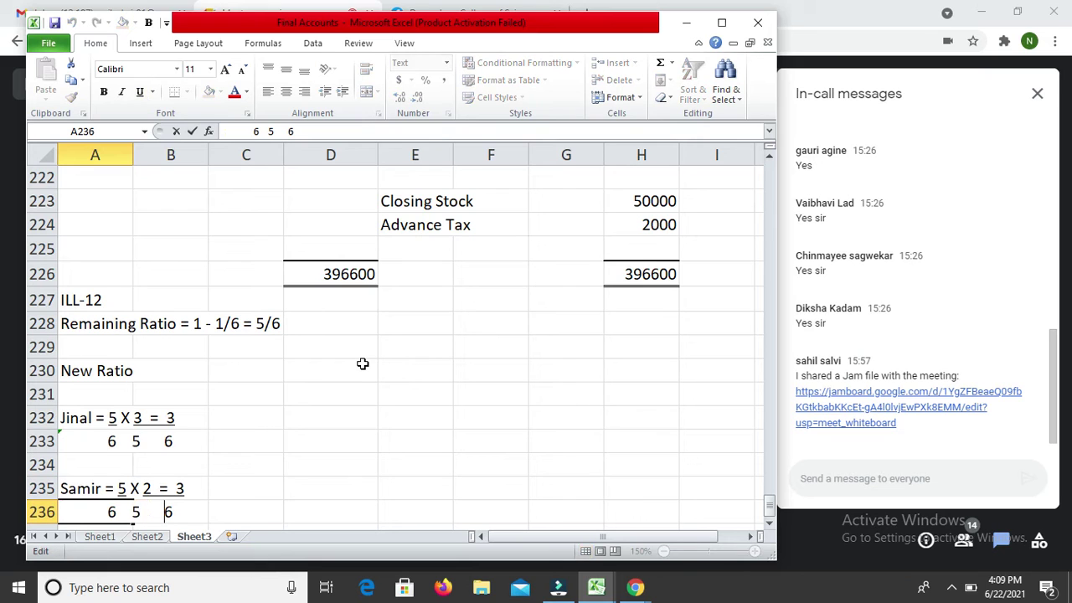
pyautogui.press('Left')
pyautogui.press('Left')
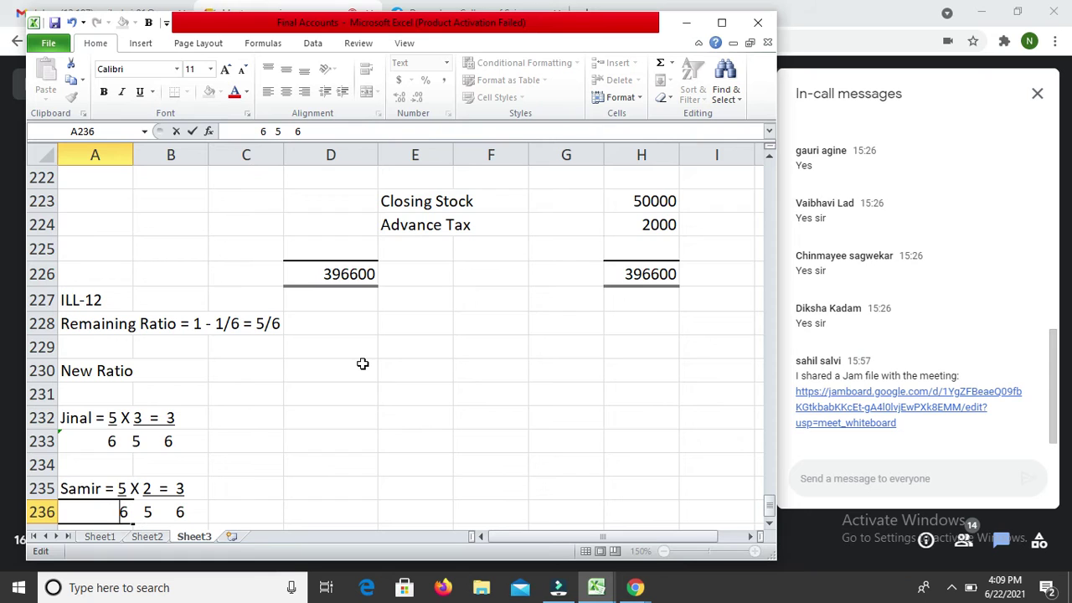
pyautogui.press('Return')
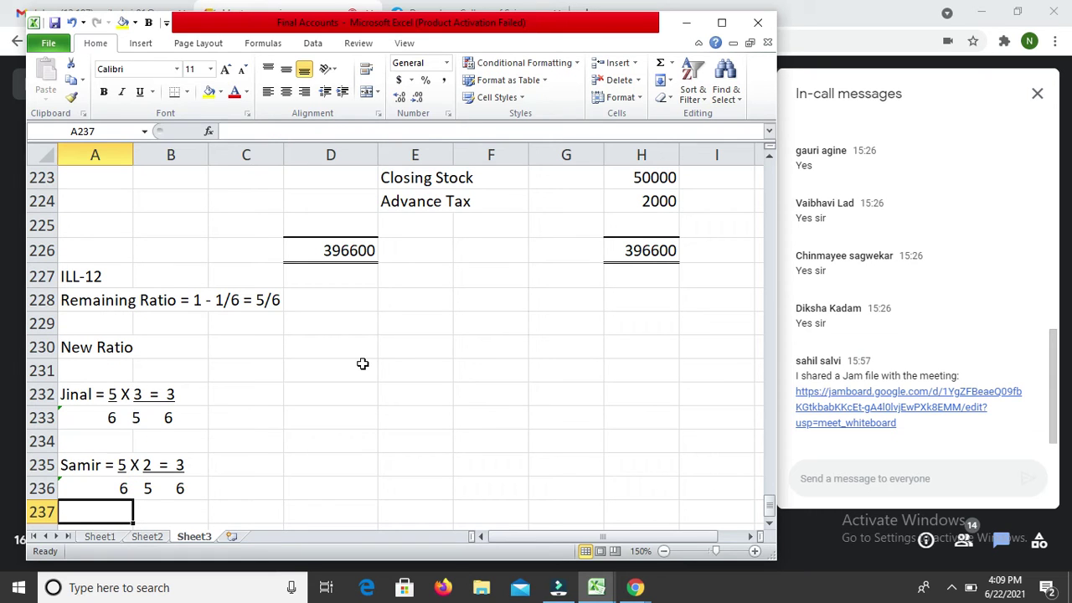
pyautogui.press('Up')
pyautogui.press('Up')
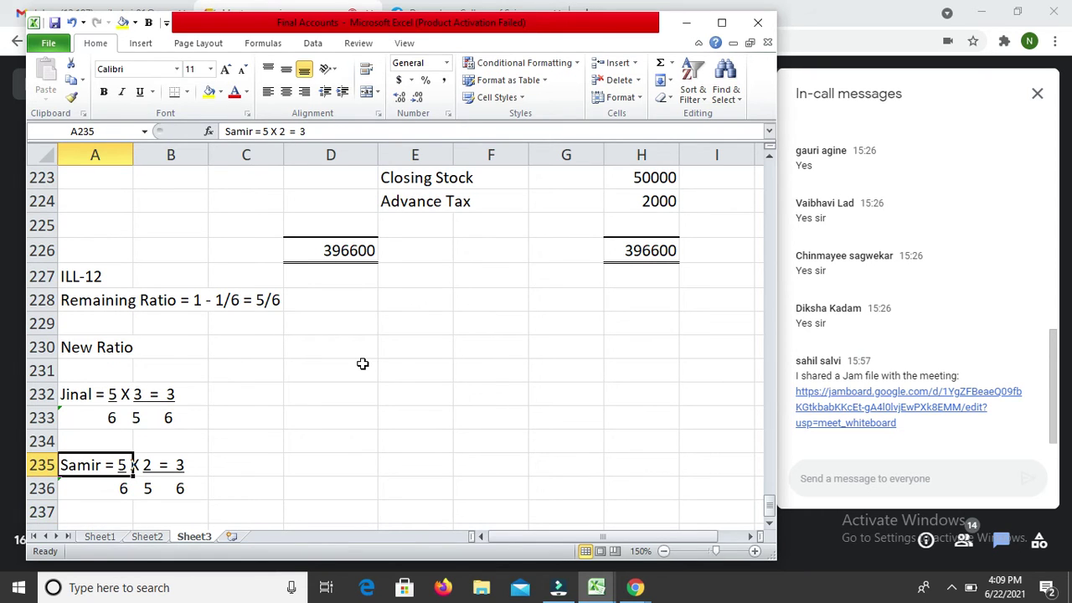
# Step: Correct the second partner's result from 3/6 to 2/6 in A235
pyautogui.press('F2')
pyautogui.hotkey('shift', 'Left')
pyautogui.write('2')
pyautogui.press('Return')
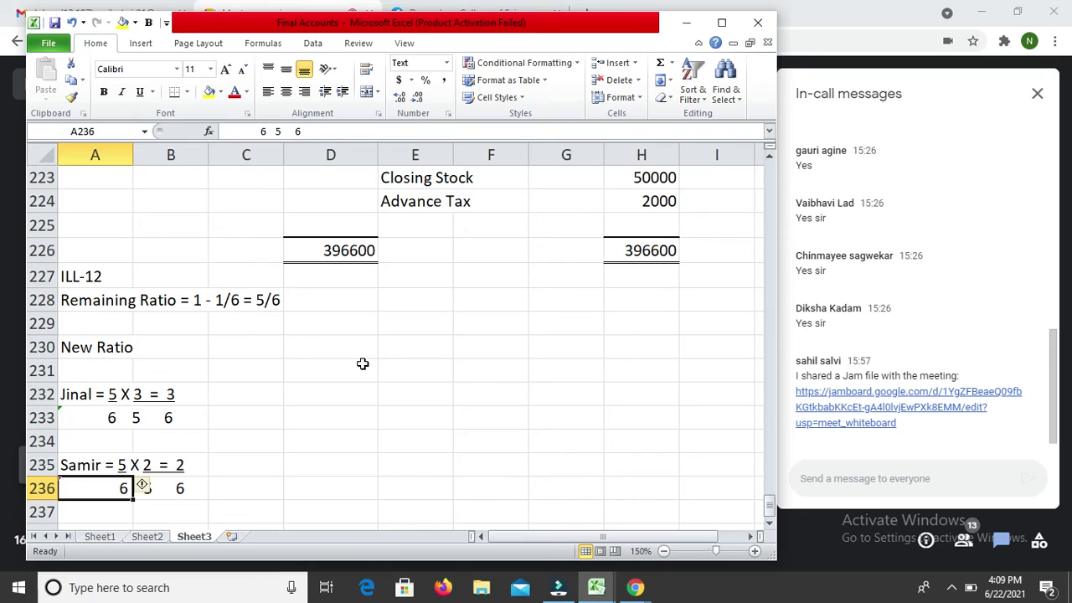
# Step: Add the incoming partner's 1/6 share in A238 and 'New Ratio = 3:2:1' in A240
pyautogui.press('Return')
pyautogui.press('Return')
pyautogui.write('J')
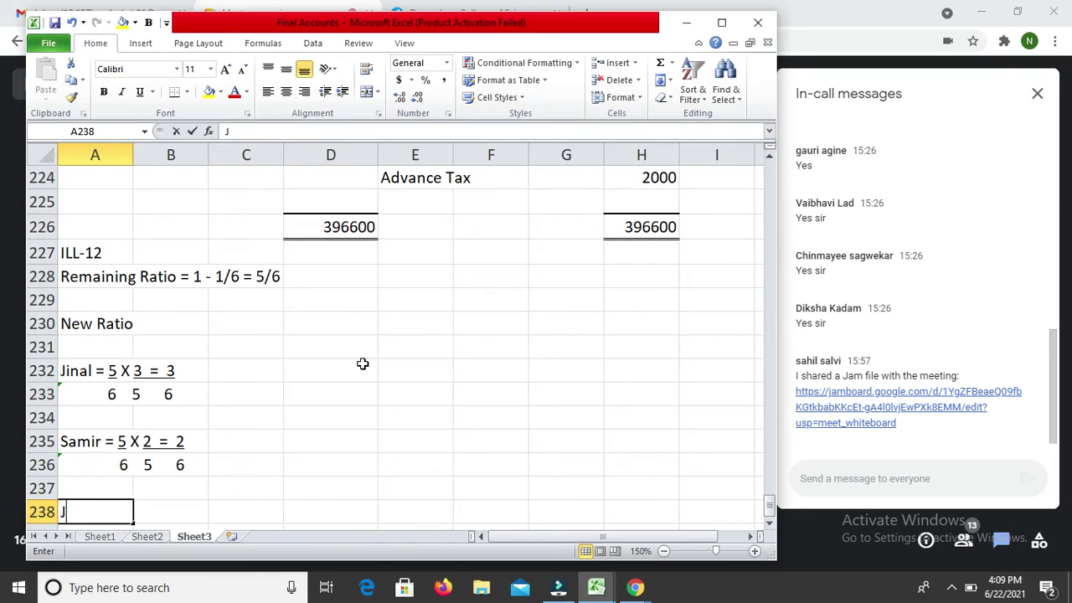
pyautogui.write('atin = 1/6')
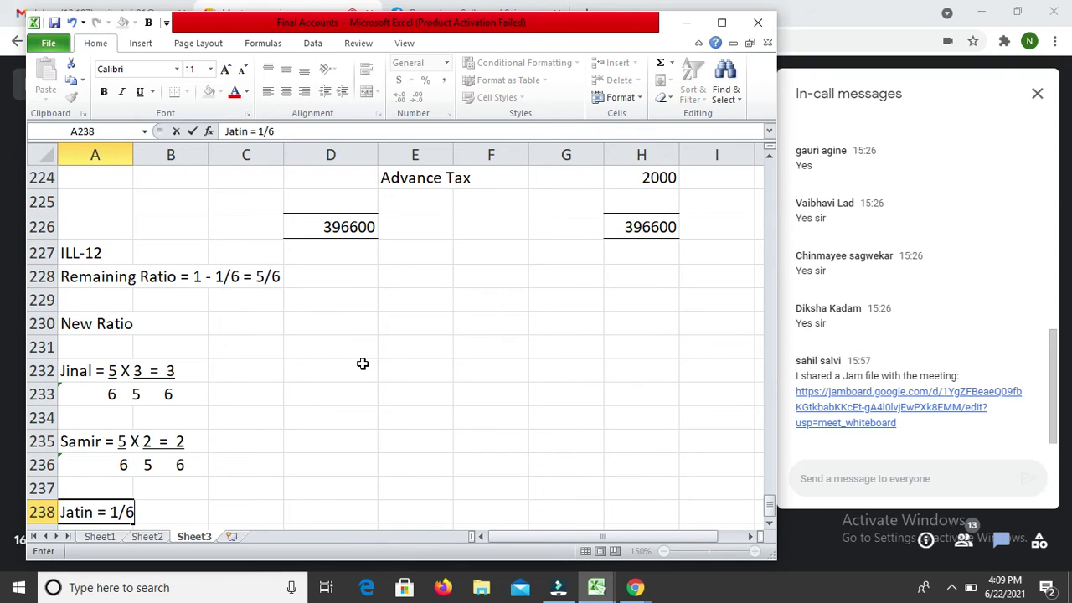
pyautogui.press('Return')
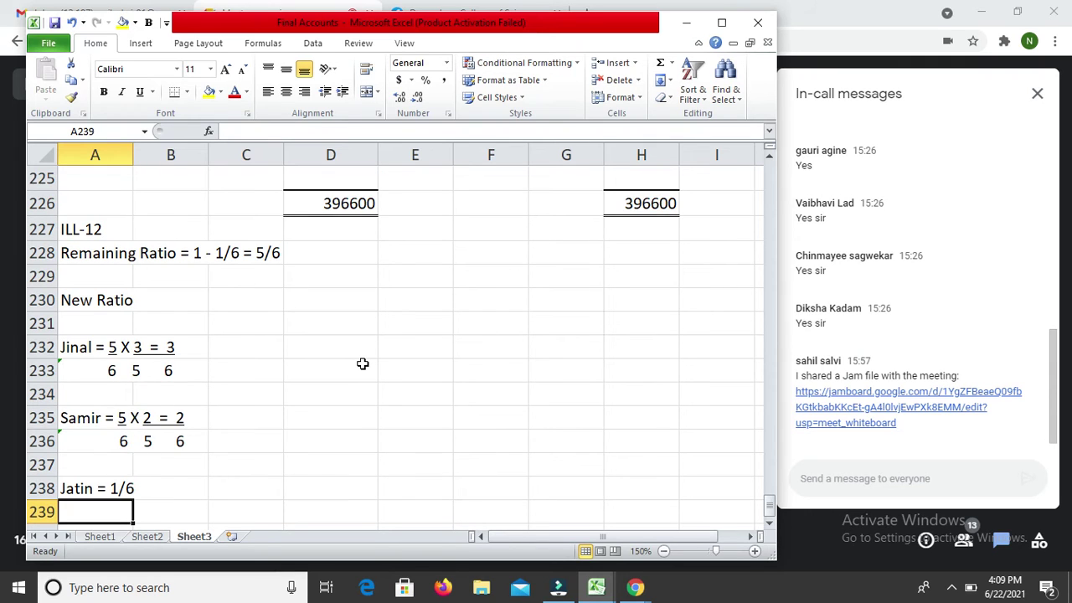
pyautogui.press('Return')
pyautogui.write('R')
pyautogui.press('BackSpace')
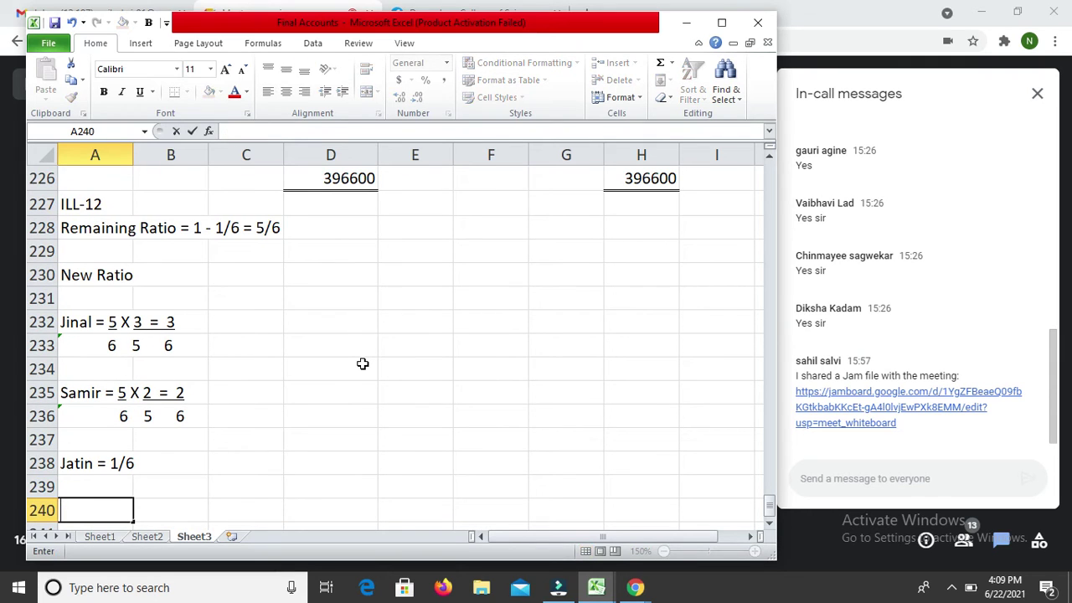
pyautogui.write('New Ratio ')
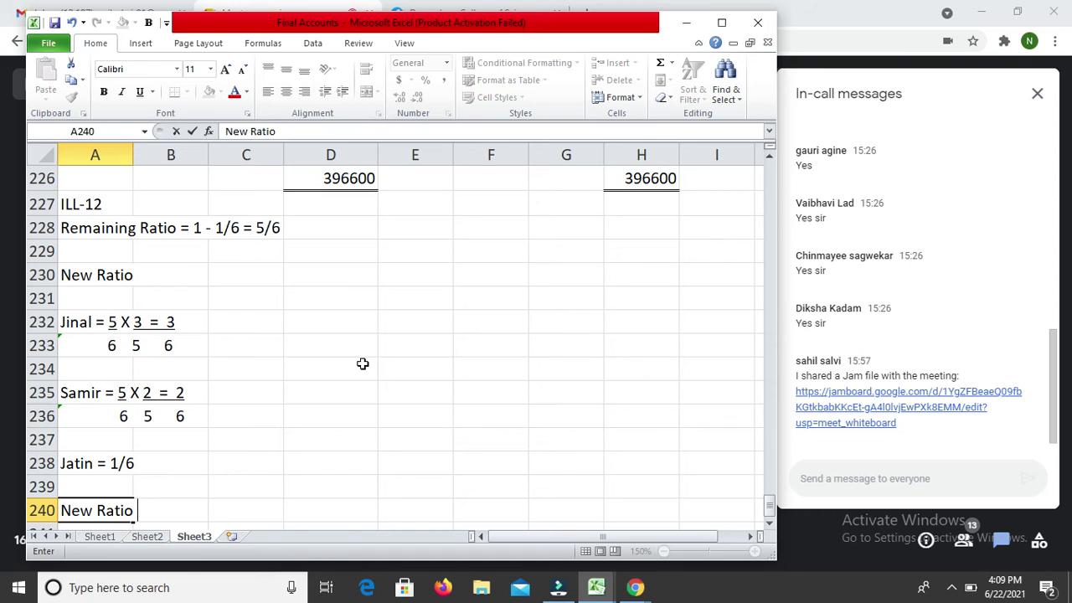
pyautogui.write('= 3:2:1')
pyautogui.press('Return')
pyautogui.press('Up')
pyautogui.press('Up')
pyautogui.press('Up')
pyautogui.press('Up')
pyautogui.press('Up')
pyautogui.press('Up')
pyautogui.press('Up')
pyautogui.press('Up')
pyautogui.press('Up')
pyautogui.press('Up')
pyautogui.press('Up')
pyautogui.press('Up')
pyautogui.press('Up')
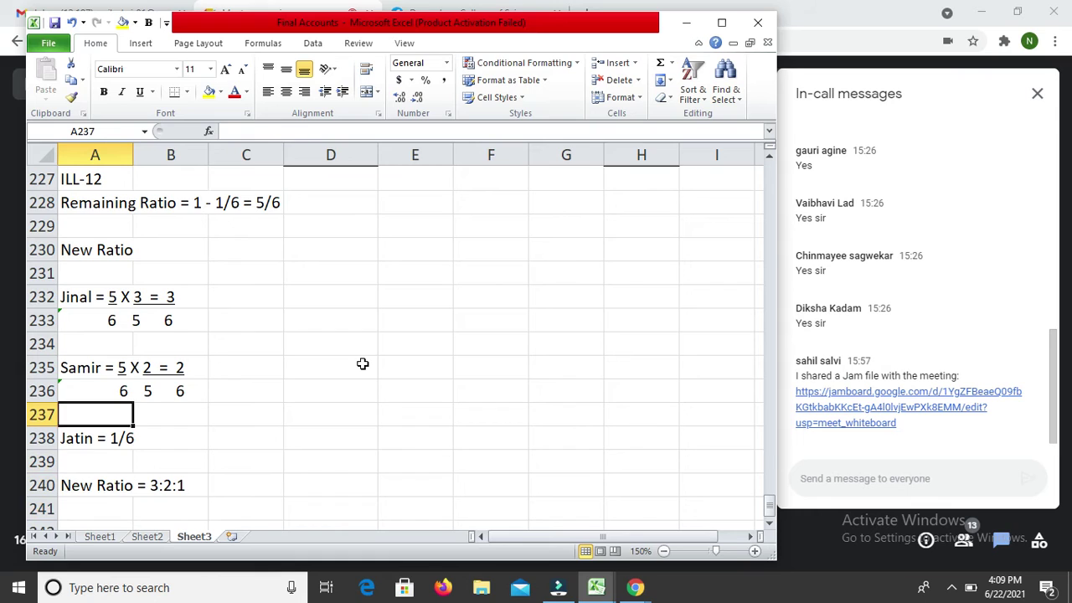
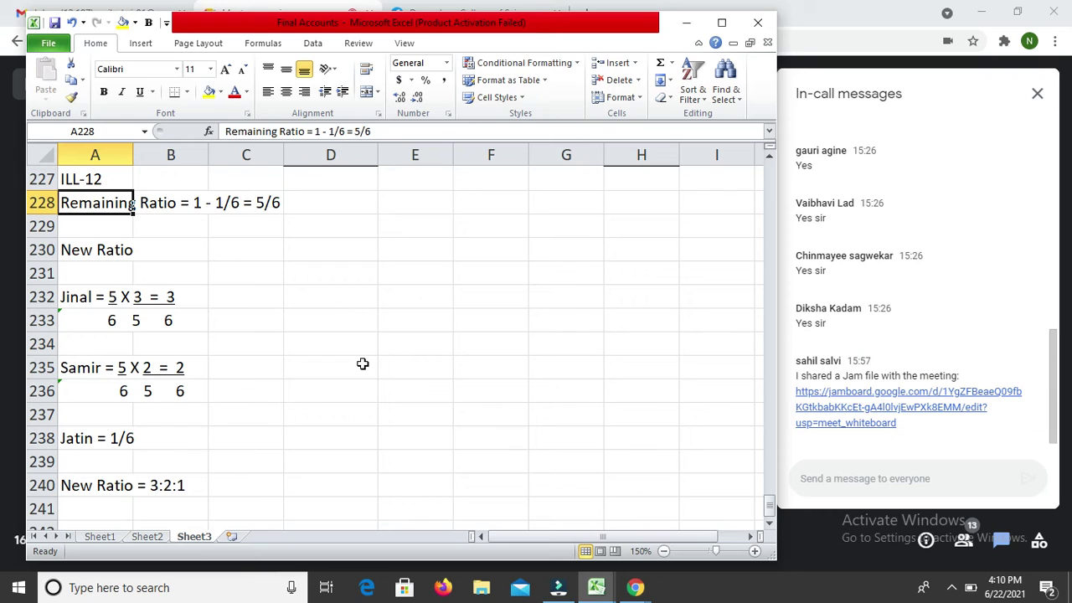
# Step: Copy the ILL-08 Trading account heading block and paste it below the new ratio
pyautogui.press('Down')
pyautogui.press('Down')
pyautogui.press('Down')
pyautogui.press('Down')
pyautogui.press('Down')
pyautogui.press('Down')
pyautogui.press('Down')
pyautogui.press('Down')
pyautogui.press('Down')
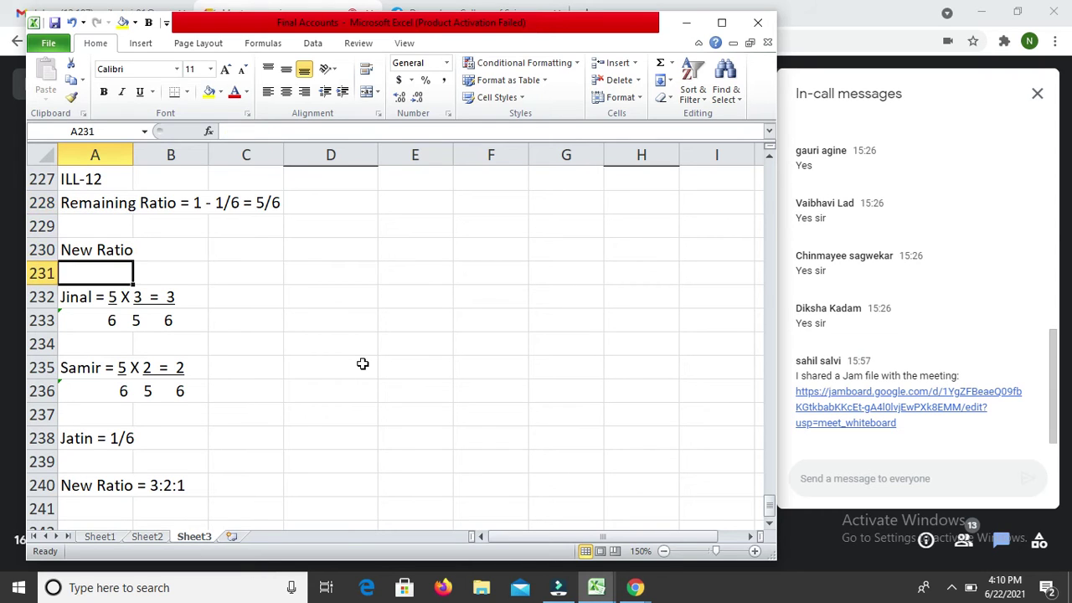
pyautogui.press('Down')
pyautogui.press('Down')
pyautogui.press('Down')
pyautogui.press('Down')
pyautogui.press('Down')
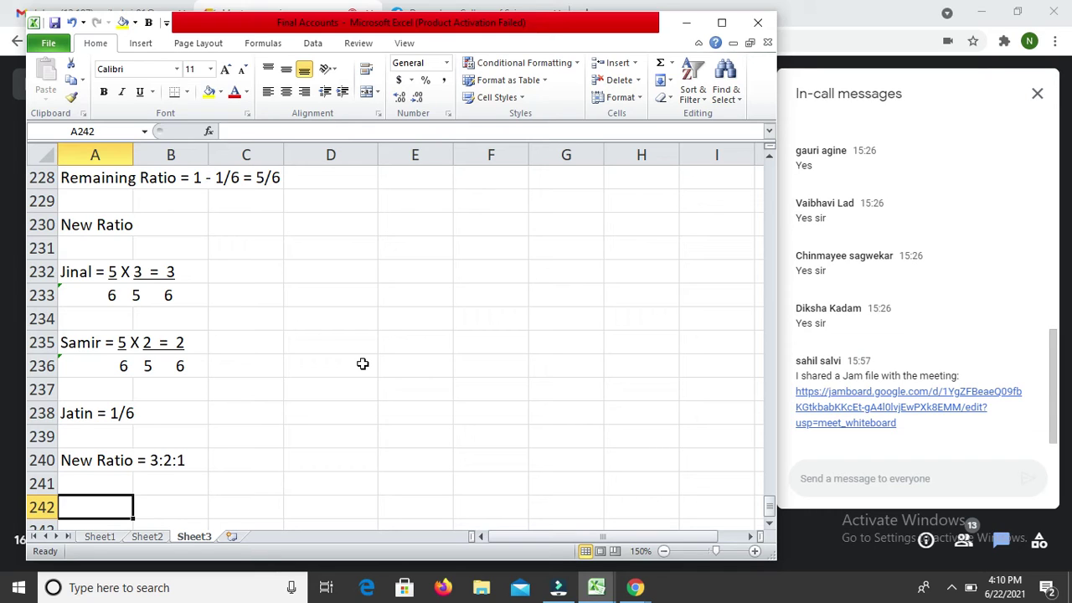
pyautogui.press('Up')
pyautogui.press('Up')
pyautogui.press('Up')
pyautogui.press('Up')
pyautogui.press('Up')
pyautogui.press('Up')
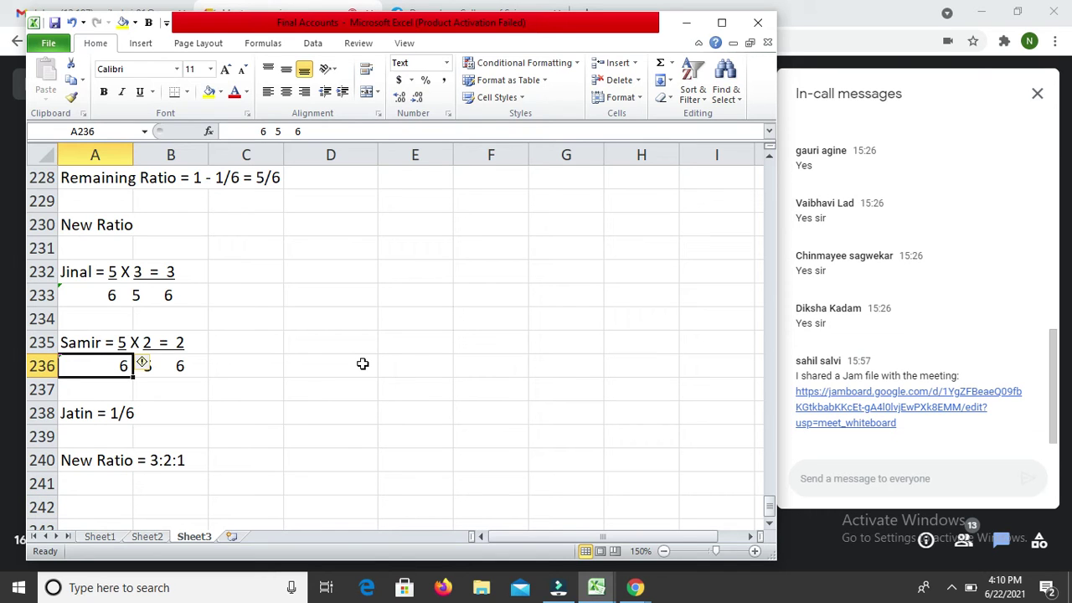
pyautogui.press('Up')
pyautogui.press('Up')
pyautogui.press('Up')
pyautogui.press('Up')
pyautogui.press('Up')
pyautogui.press('Up')
pyautogui.press('Up')
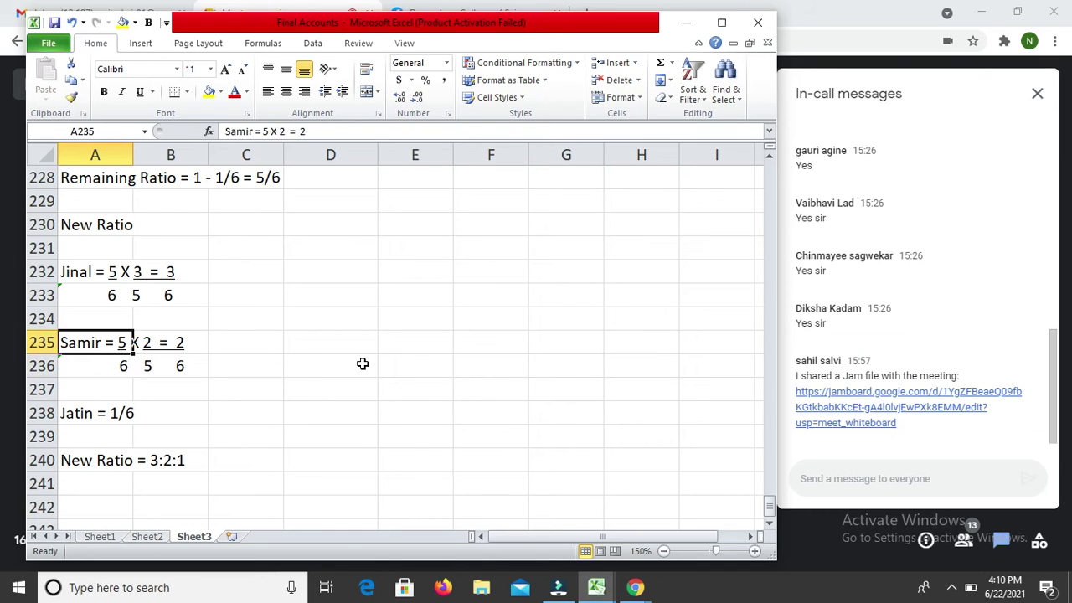
pyautogui.press('Up')
pyautogui.press('Up')
pyautogui.press('Up')
pyautogui.press('Up')
pyautogui.press('Up')
pyautogui.press('Up')
pyautogui.press('Up')
pyautogui.press('Up')
pyautogui.press('Up')
pyautogui.press('Up')
pyautogui.press('Up')
pyautogui.press('Up')
pyautogui.press('Up')
pyautogui.press('Up')
pyautogui.press('Up')
pyautogui.press('Up')
pyautogui.press('Up')
pyautogui.press('Up')
pyautogui.press('Up')
pyautogui.press('Up')
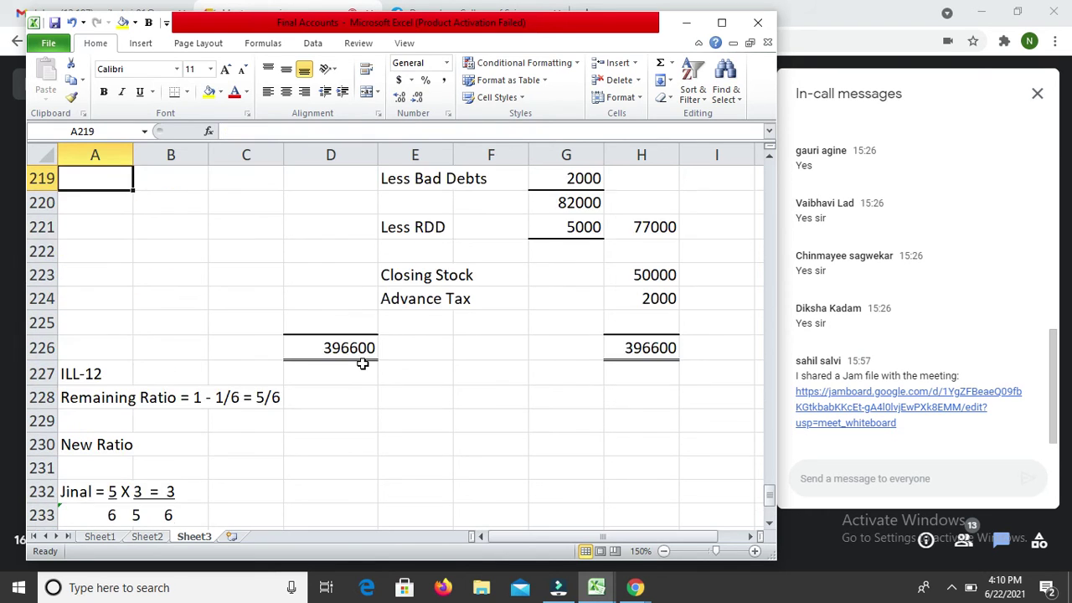
pyautogui.press('Up')
pyautogui.press('Up')
pyautogui.press('Up')
pyautogui.press('Up')
pyautogui.press('Up')
pyautogui.press('Up')
pyautogui.press('Up')
pyautogui.press('Up')
pyautogui.press('Up')
pyautogui.press('Up')
pyautogui.press('Up')
pyautogui.press('Up')
pyautogui.press('Up')
pyautogui.press('Up')
pyautogui.press('Up')
pyautogui.press('Up')
pyautogui.press('Up')
pyautogui.press('Up')
pyautogui.press('Up')
pyautogui.press('Up')
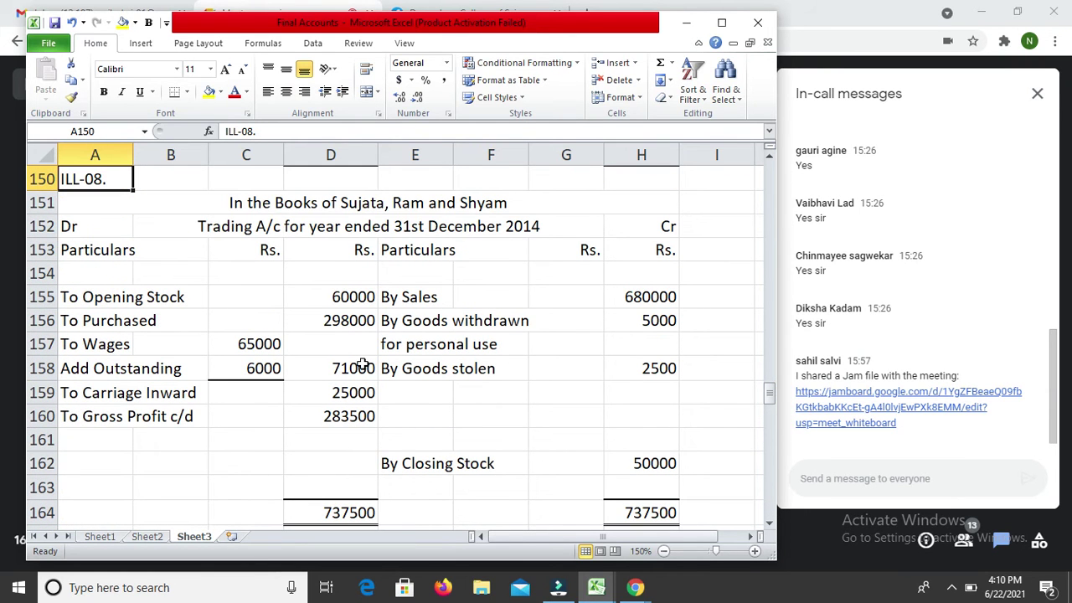
pyautogui.hotkey('shift', 'Down')
pyautogui.hotkey('shift', 'Down')
pyautogui.hotkey('shift', 'Down')
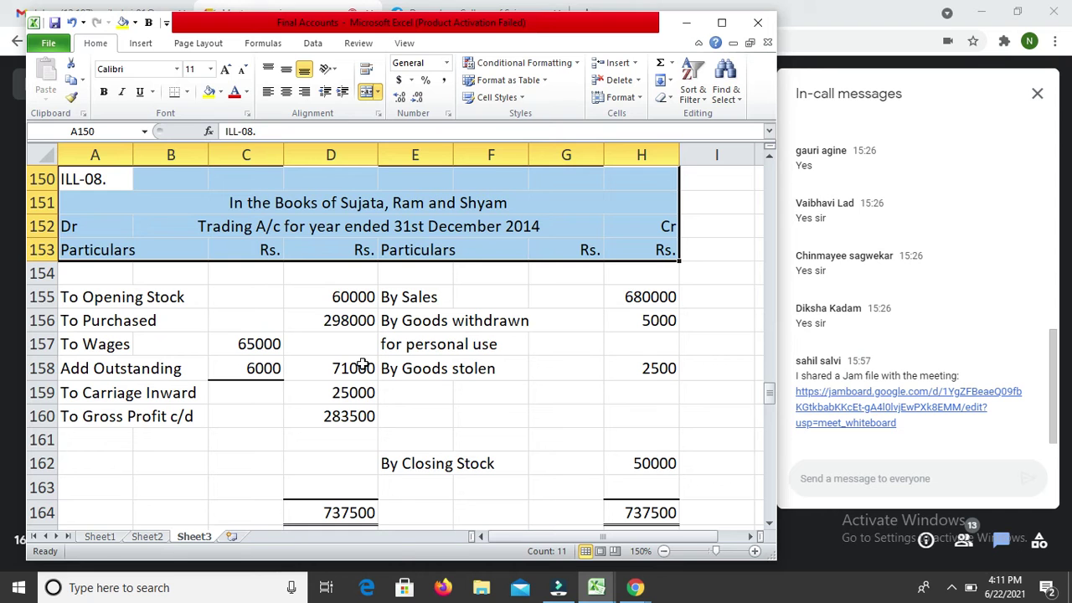
pyautogui.hotkey('ctrl', 'c')
pyautogui.press('Down')
pyautogui.press('Down')
pyautogui.press('Down')
pyautogui.press('Down')
pyautogui.press('Down')
pyautogui.press('Down')
pyautogui.press('Down')
pyautogui.press('Down')
pyautogui.press('Down')
pyautogui.press('Down')
pyautogui.press('Down')
pyautogui.press('Down')
pyautogui.press('Down')
pyautogui.press('Down')
pyautogui.press('Down')
pyautogui.press('Down')
pyautogui.press('Down')
pyautogui.press('Down')
pyautogui.press('Down')
pyautogui.press('Down')
pyautogui.press('Down')
pyautogui.press('Down')
pyautogui.press('Down')
pyautogui.press('Down')
pyautogui.press('Down')
pyautogui.press('Down')
pyautogui.press('Down')
pyautogui.press('Down')
pyautogui.press('Down')
pyautogui.press('Down')
pyautogui.press('Down')
pyautogui.press('Down')
pyautogui.press('Down')
pyautogui.press('Down')
pyautogui.press('Down')
pyautogui.press('Down')
pyautogui.press('Down')
pyautogui.press('Down')
pyautogui.press('Down')
pyautogui.press('Down')
pyautogui.press('Down')
pyautogui.press('Down')
pyautogui.press('Down')
pyautogui.press('Down')
pyautogui.press('Down')
pyautogui.press('Down')
pyautogui.press('Down')
pyautogui.press('Down')
pyautogui.press('Down')
pyautogui.press('Down')
pyautogui.press('Down')
pyautogui.press('Down')
pyautogui.press('Down')
pyautogui.press('Down')
pyautogui.press('Down')
pyautogui.press('Down')
pyautogui.press('Down')
pyautogui.press('Down')
pyautogui.press('Down')
pyautogui.press('Down')
pyautogui.press('Up')
pyautogui.press('Up')
pyautogui.press('Up')
pyautogui.press('Up')
pyautogui.press('Up')
pyautogui.press('Up')
pyautogui.press('Up')
pyautogui.press('Up')
pyautogui.hotkey('ctrl', 'v')
# Step: Relabel the pasted heading's illustration number as 'ILL-12.'
pyautogui.press('F2')
pyautogui.press('Left')
pyautogui.press('Left')
pyautogui.press('Left')
pyautogui.hotkey('shift', 'Right')
pyautogui.hotkey('shift', 'Right')
pyautogui.write('12')
pyautogui.press('Return')
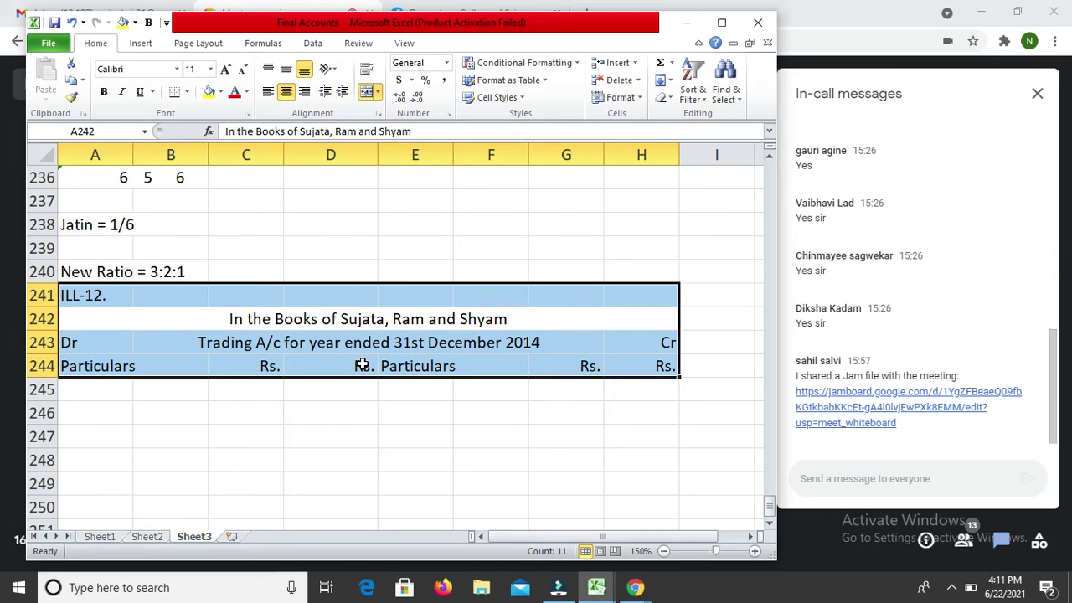
# Step: Change the title to 'In the Books of Jinal, Samir and Jatin'
pyautogui.press('F2')
pyautogui.press('Left')
pyautogui.press('Left')
pyautogui.press('Left')
pyautogui.press('Left')
pyautogui.press('Left')
pyautogui.press('Left')
pyautogui.press('Left')
pyautogui.press('Left')
pyautogui.press('Left')
pyautogui.press('Left')
pyautogui.press('Left')
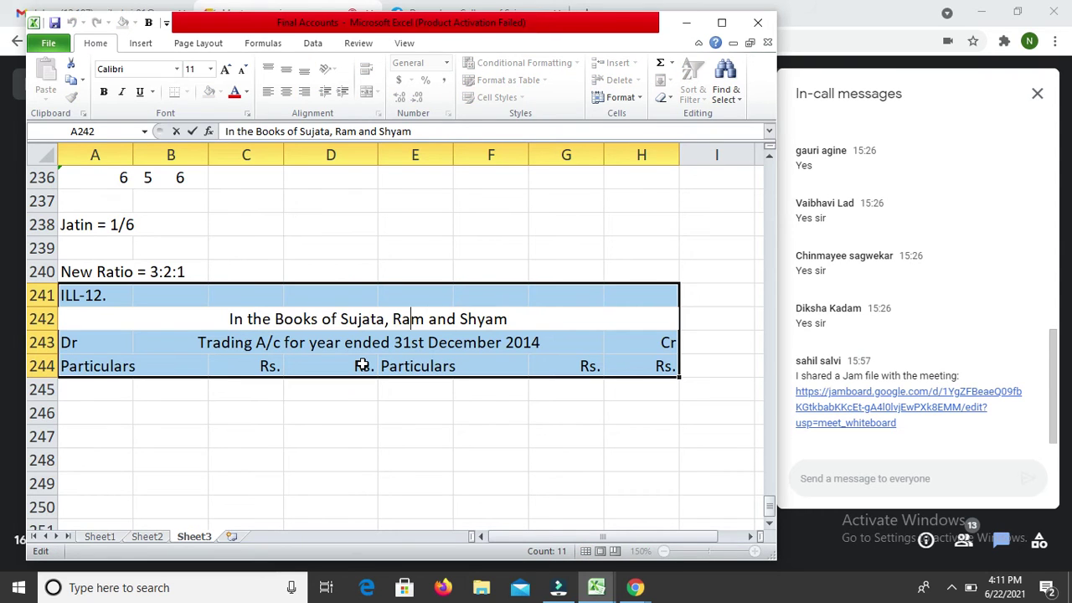
pyautogui.press('Right')
pyautogui.hotkey('shift', 'Left')
pyautogui.hotkey('shift', 'Left')
pyautogui.hotkey('shift', 'Left')
pyautogui.hotkey('shift', 'Left')
pyautogui.hotkey('shift', 'Left')
pyautogui.hotkey('shift', 'Left')
pyautogui.hotkey('shift', 'Left')
pyautogui.hotkey('shift', 'Left')
pyautogui.hotkey('shift', 'Left')
pyautogui.hotkey('shift', 'Left')
pyautogui.hotkey('shift', 'Left')
pyautogui.write('Jinal')
pyautogui.write(', Samir')
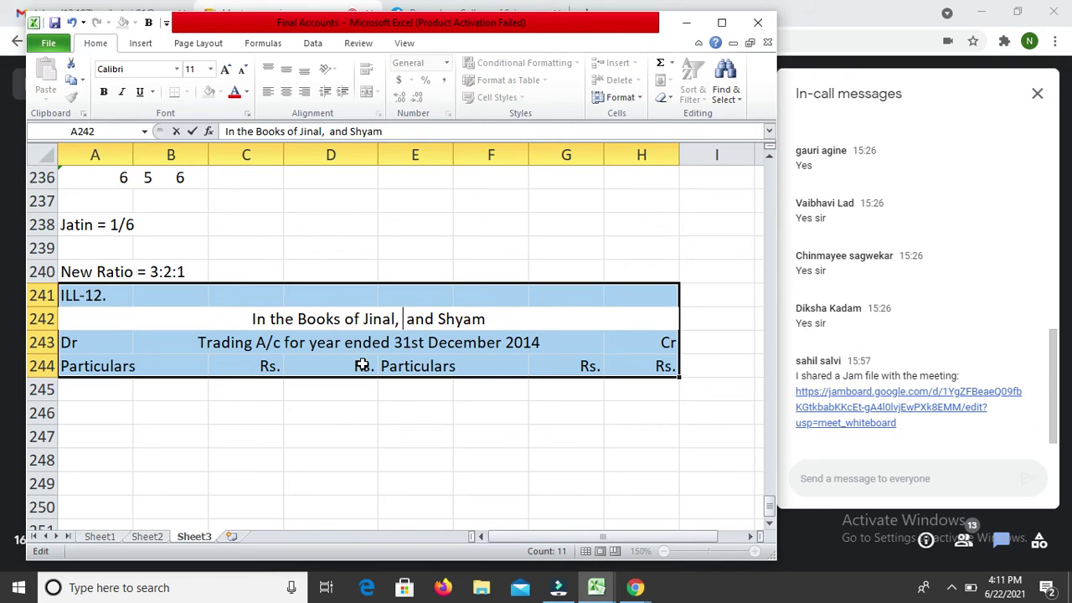
pyautogui.press('Right')
pyautogui.press('Right')
pyautogui.press('Right')
pyautogui.press('Right')
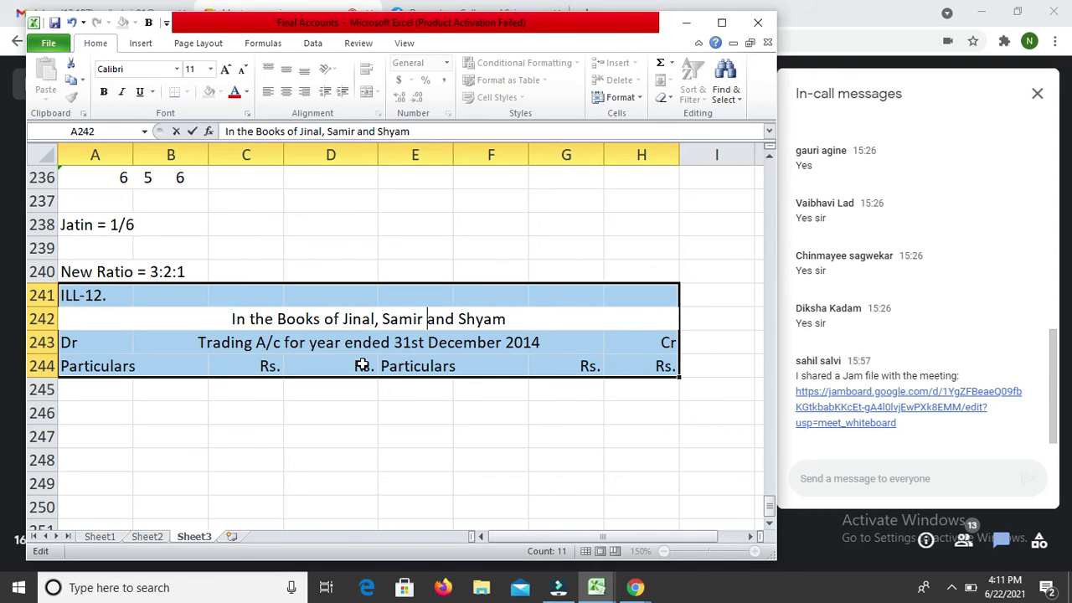
pyautogui.hotkey('shift', 'Right')
pyautogui.hotkey('shift', 'Right')
pyautogui.hotkey('shift', 'Right')
pyautogui.hotkey('shift', 'Right')
pyautogui.hotkey('shift', 'Right')
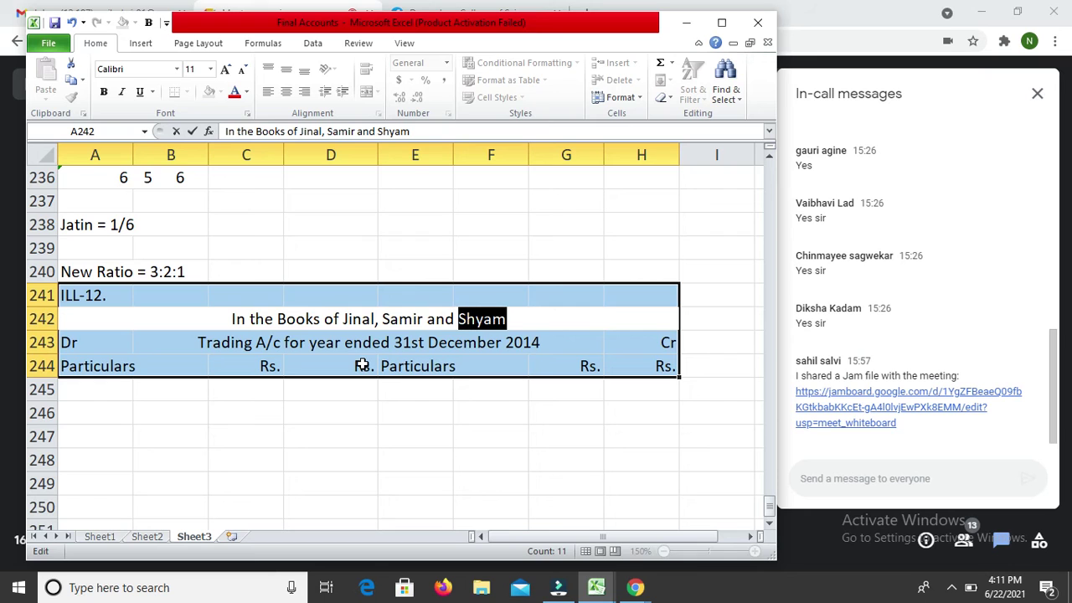
pyautogui.write('Jatin')
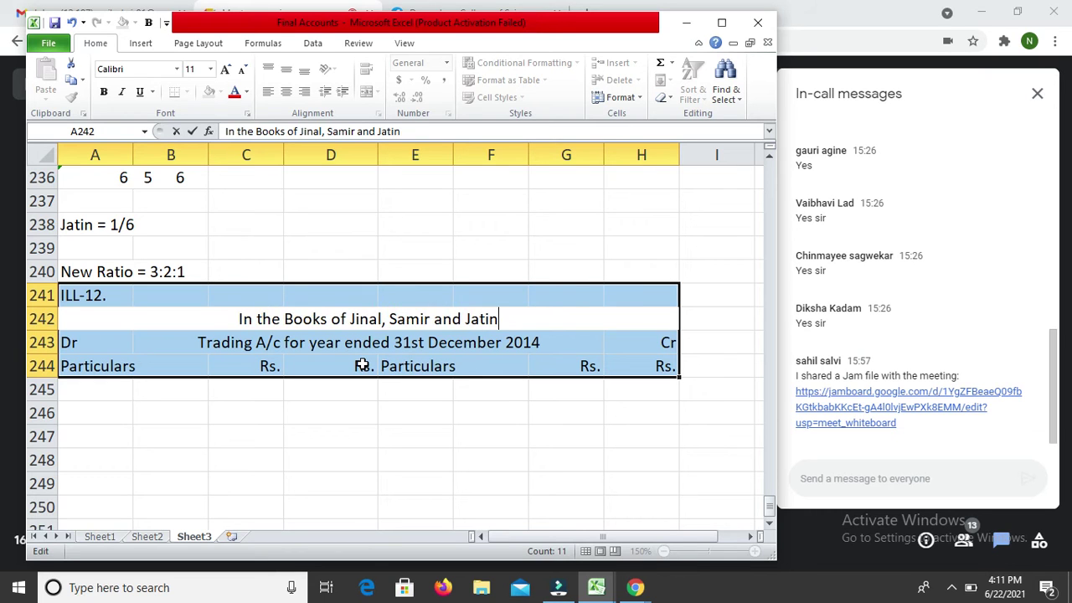
pyautogui.press('Return')
pyautogui.press('Right')
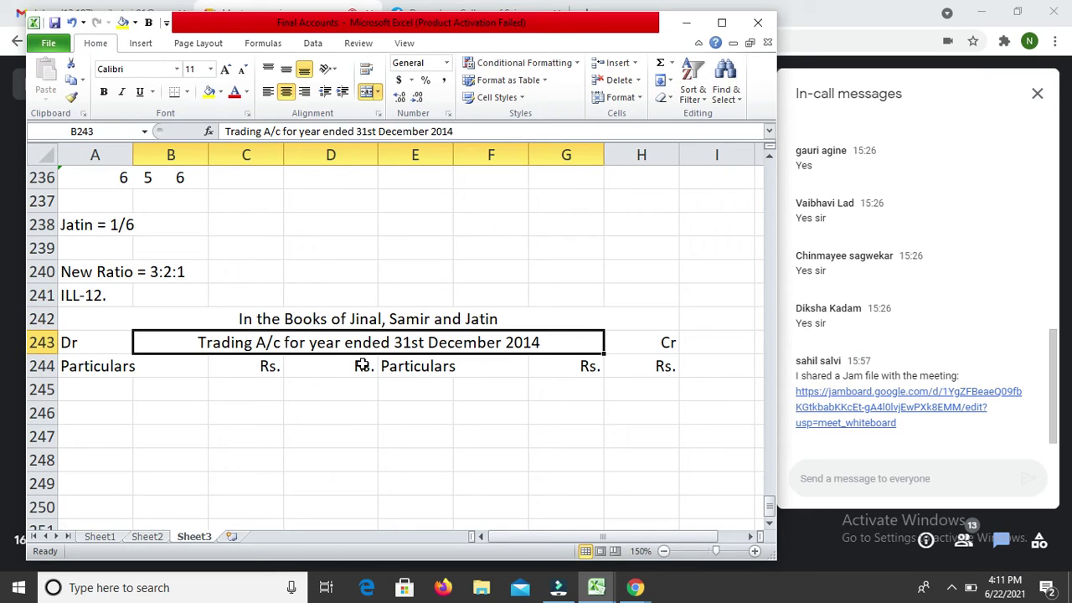
# Step: Change the Trading A/c title from December 2014 to 'year ended 31st March 2013'
pyautogui.press('F2')
pyautogui.press('Left')
pyautogui.press('Left')
pyautogui.press('Left')
pyautogui.press('Left')
pyautogui.press('Left')
pyautogui.press('Left')
pyautogui.press('Left')
pyautogui.press('Left')
pyautogui.press('Left')
pyautogui.press('Left')
pyautogui.press('Left')
pyautogui.press('Left')
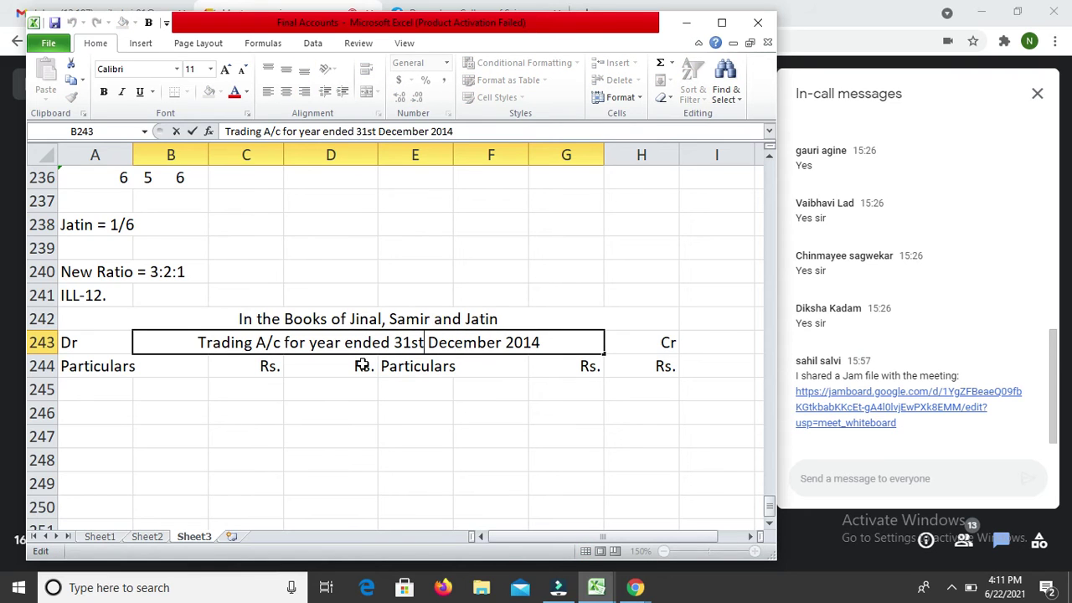
pyautogui.hotkey('shift', 'Right')
pyautogui.hotkey('shift', 'Right')
pyautogui.hotkey('shift', 'Right')
pyautogui.hotkey('shift', 'Right')
pyautogui.hotkey('shift', 'Right')
pyautogui.hotkey('shift', 'Right')
pyautogui.hotkey('shift', 'Right')
pyautogui.hotkey('shift', 'Right')
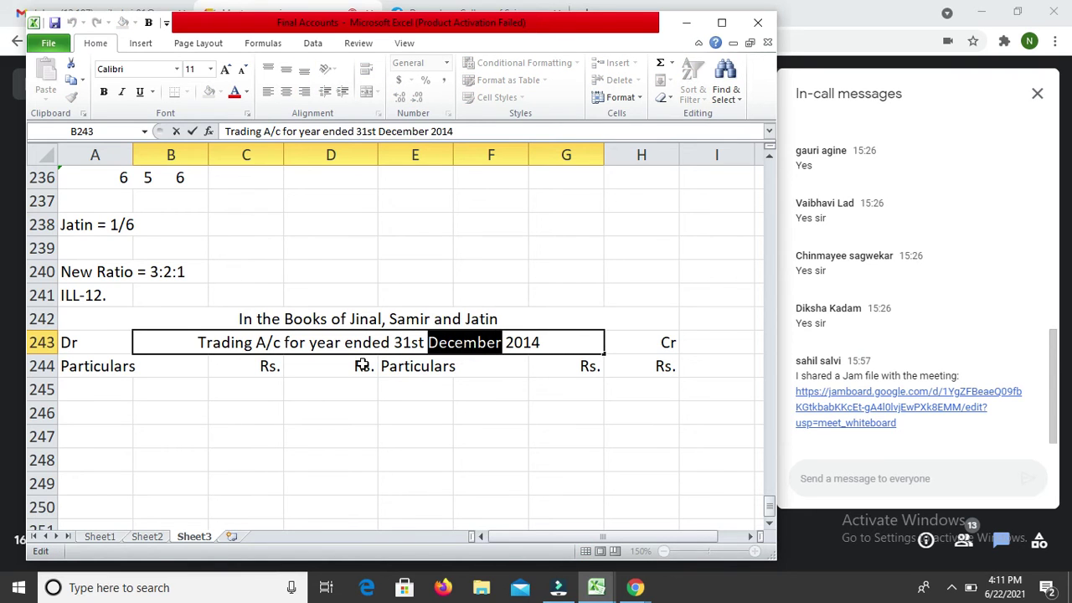
pyautogui.write('March')
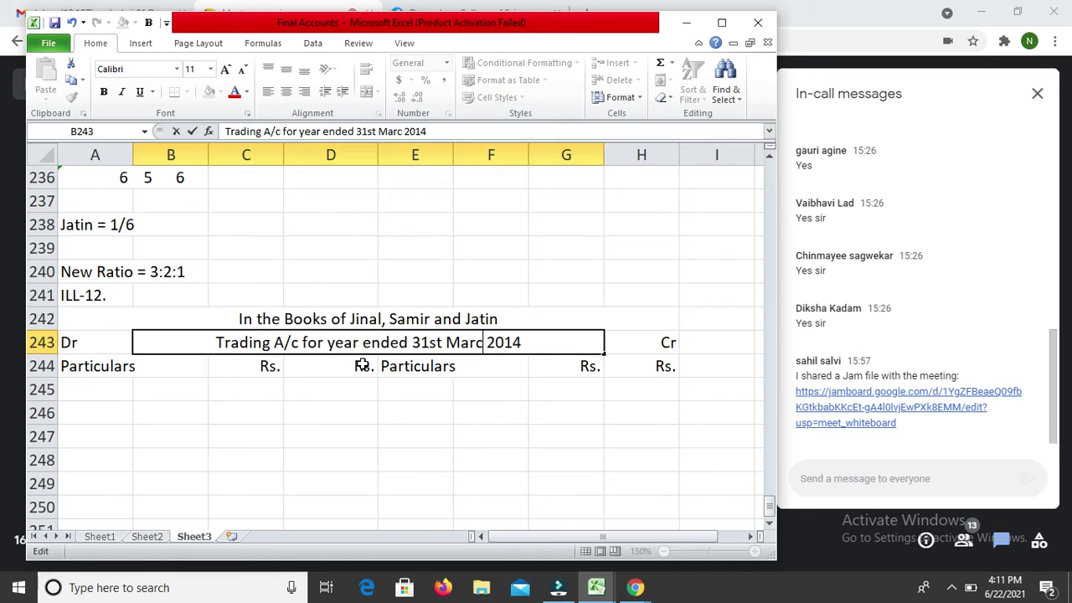
pyautogui.press('Right')
pyautogui.press('Right')
pyautogui.press('Right')
pyautogui.press('Right')
pyautogui.press('Right')
pyautogui.press('BackSpace')
pyautogui.write('3')
pyautogui.press('Return')
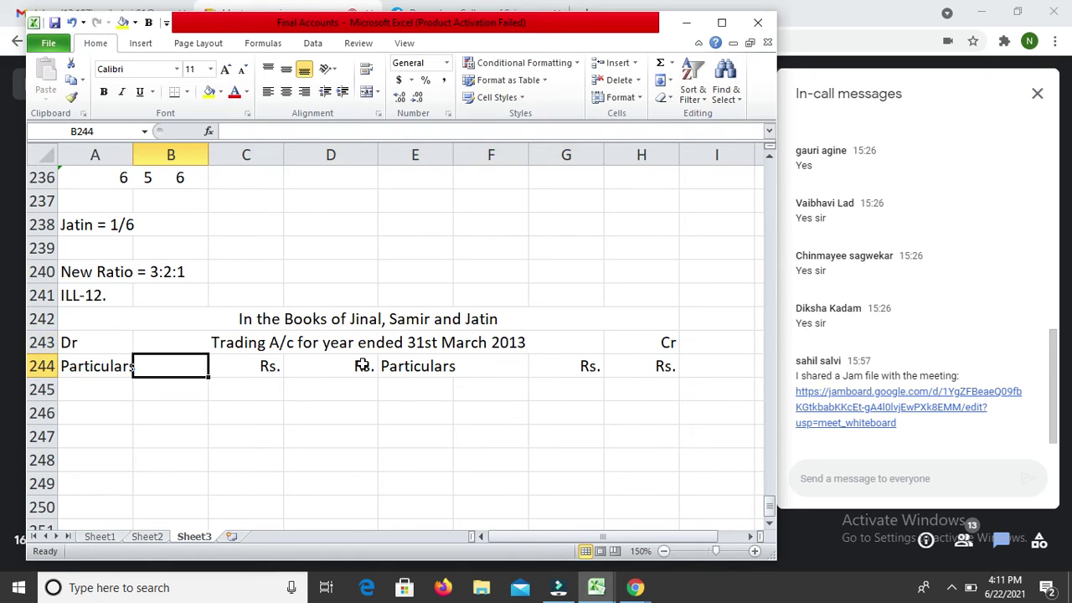
pyautogui.press('Down')
pyautogui.press('Left')
pyautogui.press('Up')
pyautogui.press('Up')
pyautogui.press('Up')
pyautogui.press('Up')
pyautogui.press('Up')
pyautogui.press('Up')
pyautogui.press('Up')
pyautogui.press('Up')
pyautogui.press('Up')
pyautogui.press('Up')
pyautogui.press('Up')
pyautogui.press('Up')
pyautogui.press('Up')
pyautogui.press('Up')
pyautogui.press('Up')
pyautogui.press('Up')
pyautogui.press('Up')
pyautogui.press('Up')
pyautogui.press('Up')
pyautogui.press('Up')
pyautogui.press('Up')
pyautogui.press('Up')
pyautogui.press('Up')
pyautogui.press('Up')
pyautogui.press('Up')
pyautogui.press('Up')
pyautogui.press('Up')
pyautogui.press('Up')
pyautogui.press('Up')
pyautogui.press('Up')
pyautogui.press('Up')
pyautogui.press('Up')
pyautogui.press('Up')
pyautogui.press('Up')
pyautogui.press('Up')
pyautogui.press('Up')
pyautogui.press('Up')
pyautogui.press('Up')
pyautogui.press('Up')
pyautogui.press('Up')
pyautogui.press('Up')
pyautogui.press('Up')
pyautogui.press('Up')
pyautogui.press('Up')
pyautogui.press('Up')
pyautogui.press('Up')
pyautogui.press('Up')
pyautogui.press('Up')
pyautogui.press('Up')
pyautogui.press('Up')
pyautogui.press('Up')
pyautogui.press('Up')
pyautogui.press('Up')
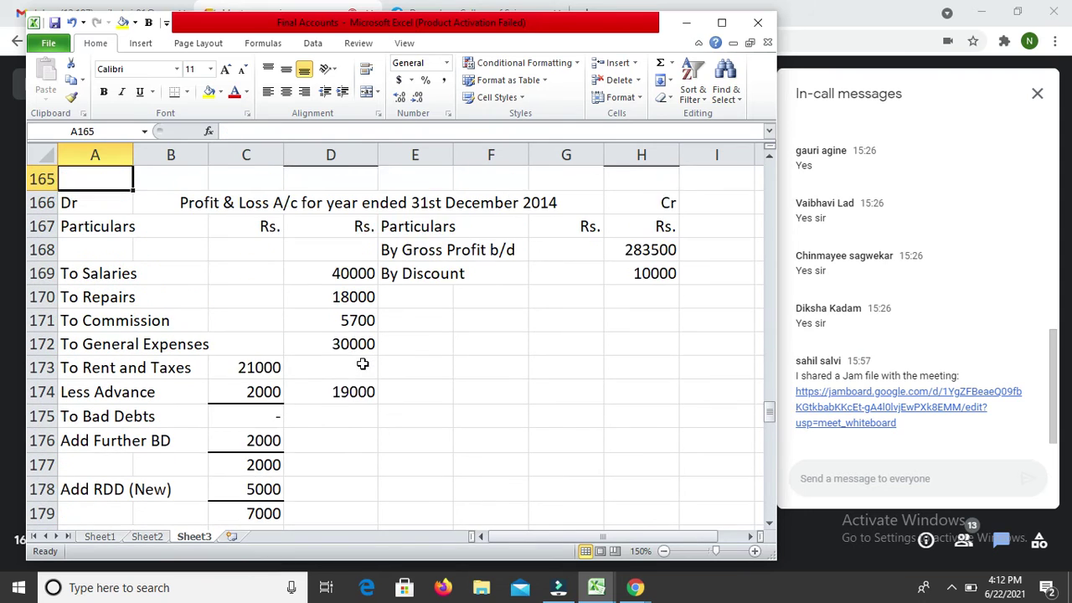
# Step: Copy the earlier Profit & Loss heading rows and paste them at row 261
pyautogui.press('Up')
pyautogui.press('Down')
pyautogui.press('Down')
pyautogui.hotkey('shift', 'Down')
pyautogui.hotkey('shift', 'Right')
pyautogui.hotkey('shift', 'Right')
pyautogui.hotkey('shift', 'Right')
pyautogui.hotkey('shift', 'Right')
pyautogui.hotkey('shift', 'Right')
pyautogui.hotkey('shift', 'Right')
pyautogui.hotkey('shift', 'Right')
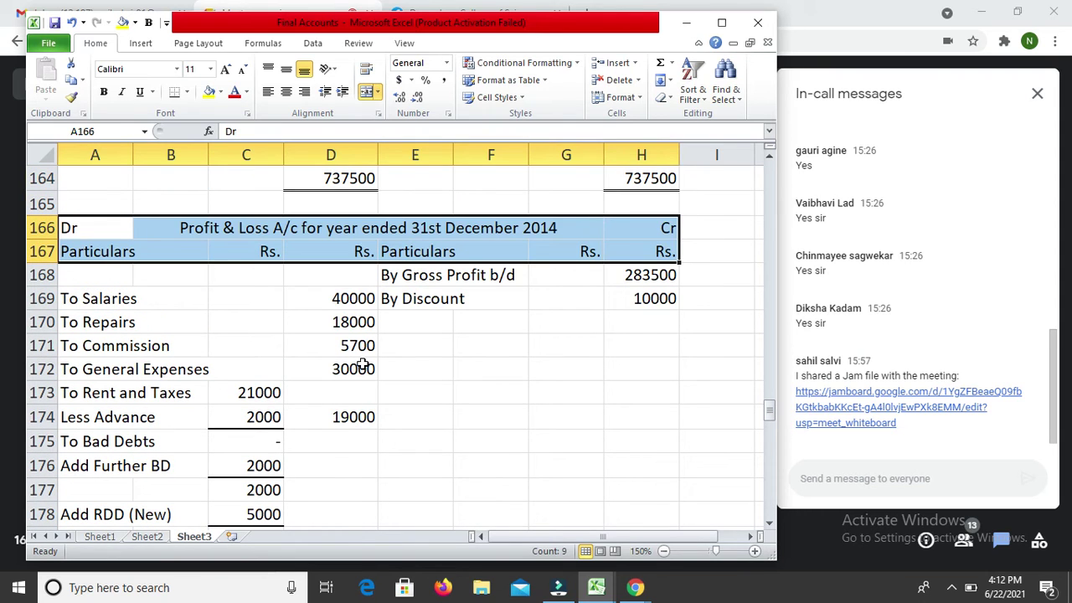
pyautogui.hotkey('ctrl', 'c')
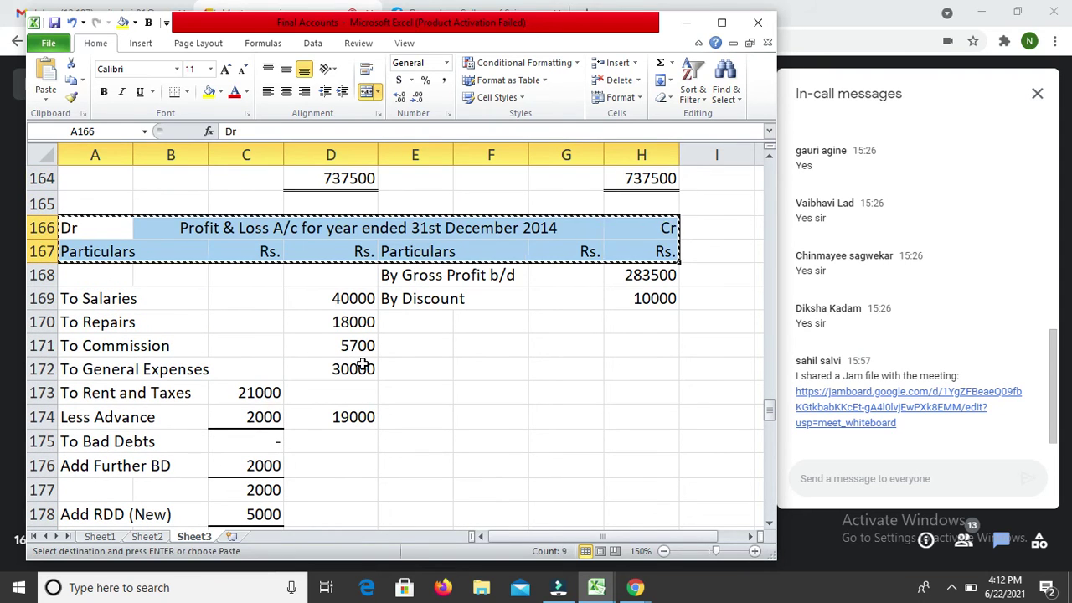
pyautogui.press('Down')
pyautogui.press('Down')
pyautogui.press('Down')
pyautogui.press('Down')
pyautogui.press('Down')
pyautogui.press('Down')
pyautogui.press('Down')
pyautogui.press('Down')
pyautogui.press('Down')
pyautogui.press('Down')
pyautogui.press('Down')
pyautogui.press('Down')
pyautogui.press('Down')
pyautogui.press('Down')
pyautogui.press('Down')
pyautogui.press('Down')
pyautogui.press('Down')
pyautogui.press('Down')
pyautogui.press('Down')
pyautogui.press('Down')
pyautogui.press('Down')
pyautogui.press('Down')
pyautogui.press('Down')
pyautogui.press('Down')
pyautogui.press('Down')
pyautogui.press('Down')
pyautogui.press('Down')
pyautogui.press('Down')
pyautogui.press('Down')
pyautogui.press('Down')
pyautogui.press('Down')
pyautogui.press('Down')
pyautogui.press('Down')
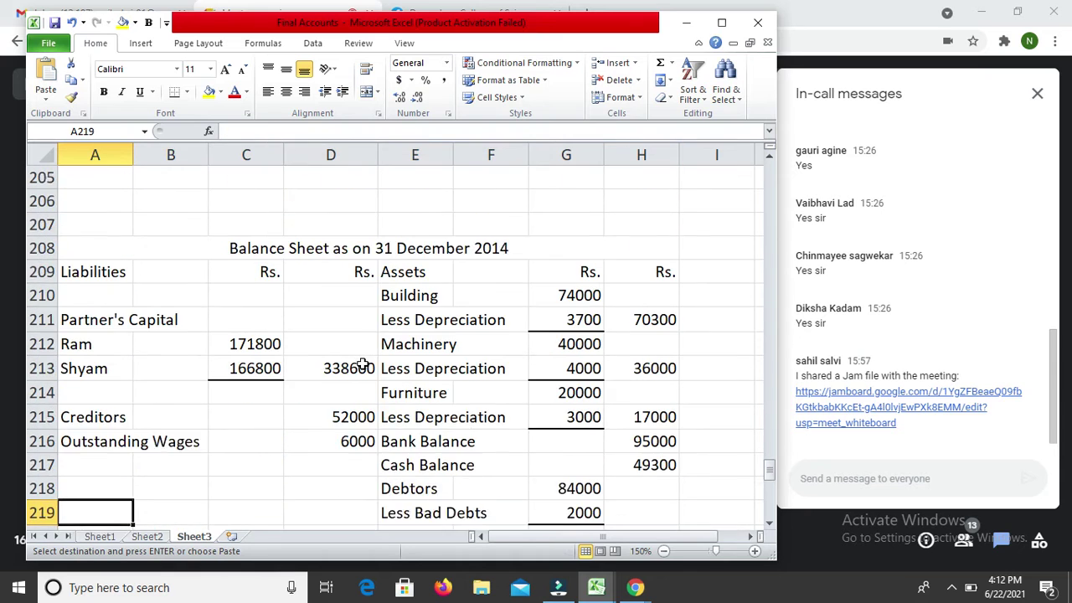
pyautogui.press('Down')
pyautogui.press('Down')
pyautogui.press('Down')
pyautogui.press('Down')
pyautogui.press('Down')
pyautogui.press('Down')
pyautogui.press('Down')
pyautogui.press('Down')
pyautogui.press('Down')
pyautogui.press('Down')
pyautogui.press('Down')
pyautogui.press('Down')
pyautogui.press('Down')
pyautogui.press('Down')
pyautogui.press('Down')
pyautogui.press('Down')
pyautogui.press('Down')
pyautogui.press('Down')
pyautogui.press('Down')
pyautogui.press('Down')
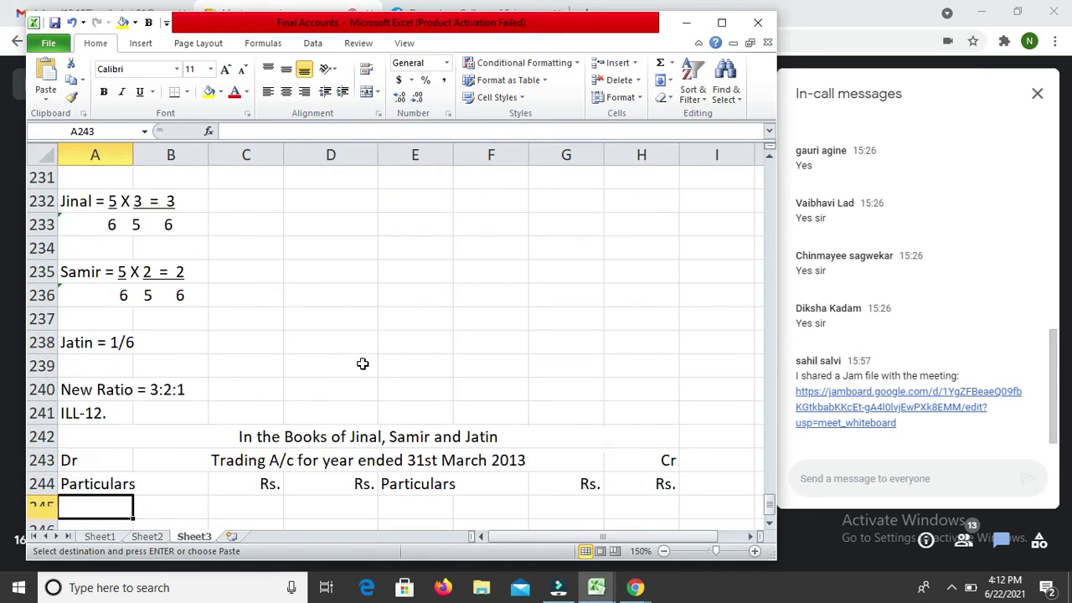
pyautogui.press('Down')
pyautogui.press('Down')
pyautogui.press('Down')
pyautogui.press('Down')
pyautogui.press('Down')
pyautogui.press('Down')
pyautogui.press('Down')
pyautogui.press('Down')
pyautogui.press('Down')
pyautogui.press('Down')
pyautogui.press('Down')
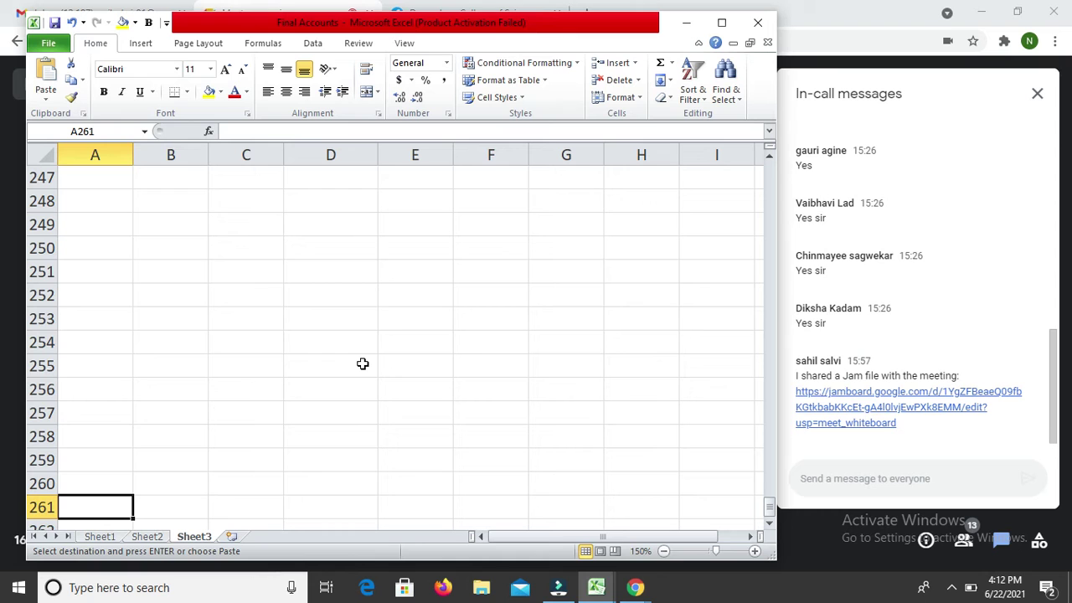
pyautogui.press('Return')
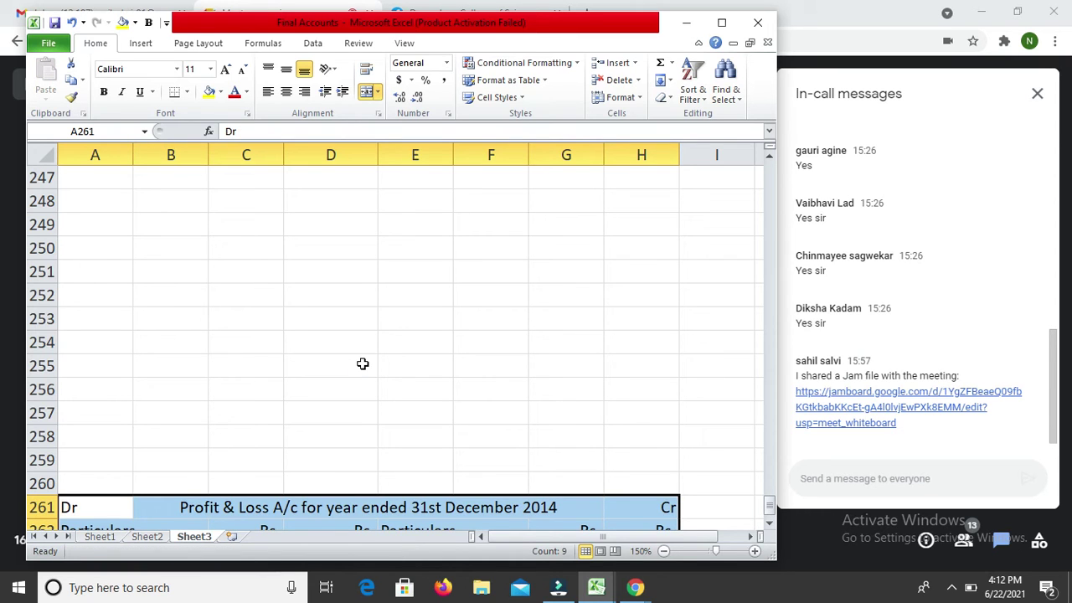
pyautogui.press('Down')
# Step: Change the pasted P&L title's date from December 2014 to 31st March 2013
pyautogui.press('Up')
pyautogui.press('Right')
pyautogui.press('F2')
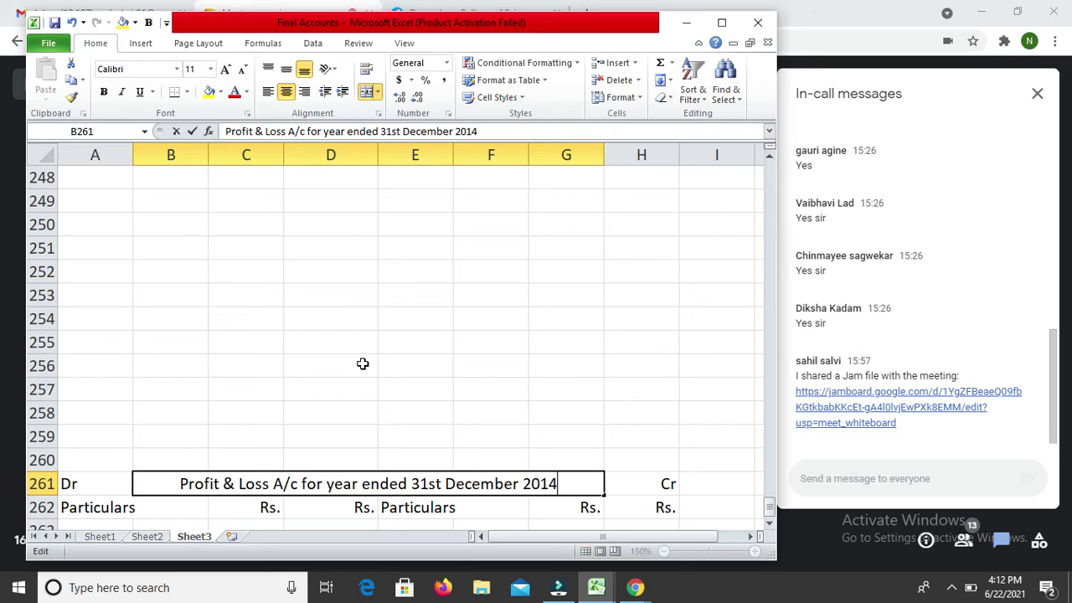
pyautogui.press('BackSpace')
pyautogui.write('3')
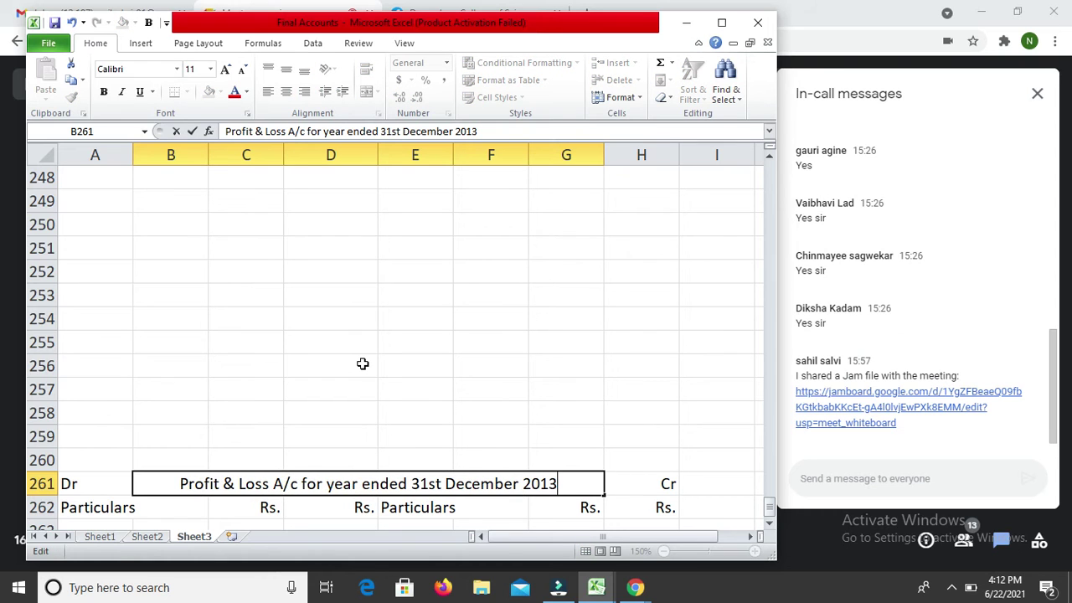
pyautogui.press('Left')
pyautogui.press('Left')
pyautogui.press('Left')
pyautogui.press('Left')
pyautogui.press('Left')
pyautogui.hotkey('shift', 'Left')
pyautogui.hotkey('shift', 'Left')
pyautogui.hotkey('shift', 'Left')
pyautogui.hotkey('shift', 'Left')
pyautogui.hotkey('shift', 'Left')
pyautogui.hotkey('shift', 'Left')
pyautogui.hotkey('shift', 'Left')
pyautogui.hotkey('shift', 'Left')
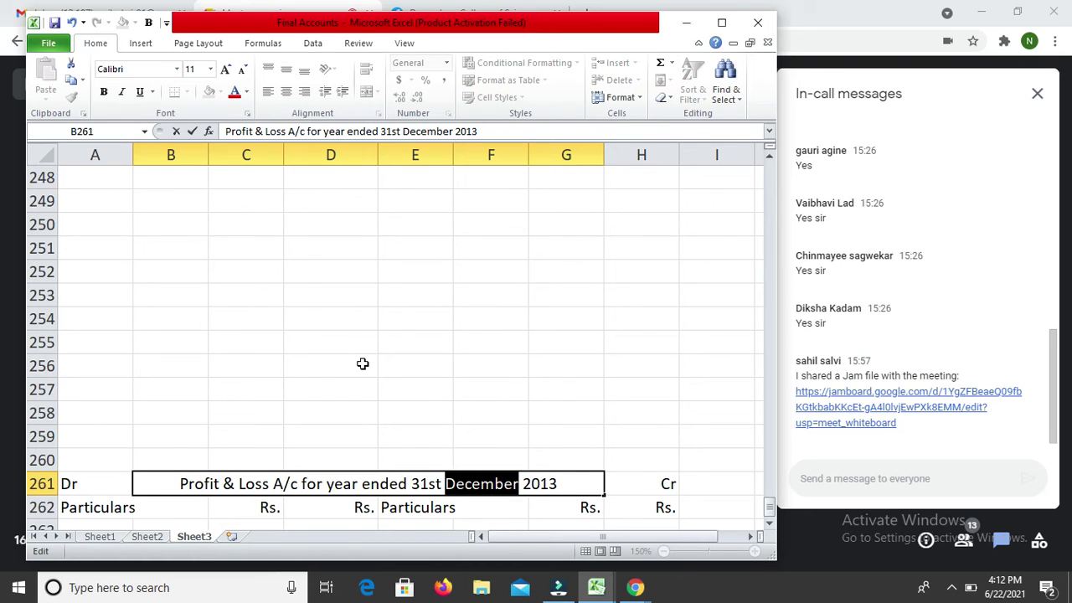
pyautogui.write('March')
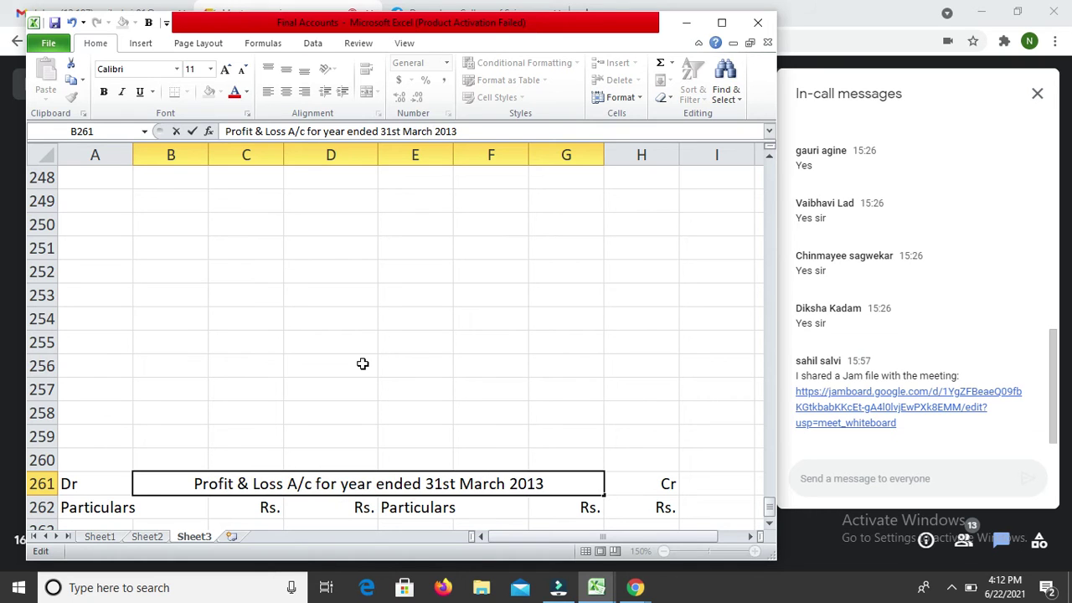
pyautogui.press('Return')
pyautogui.press('Return')
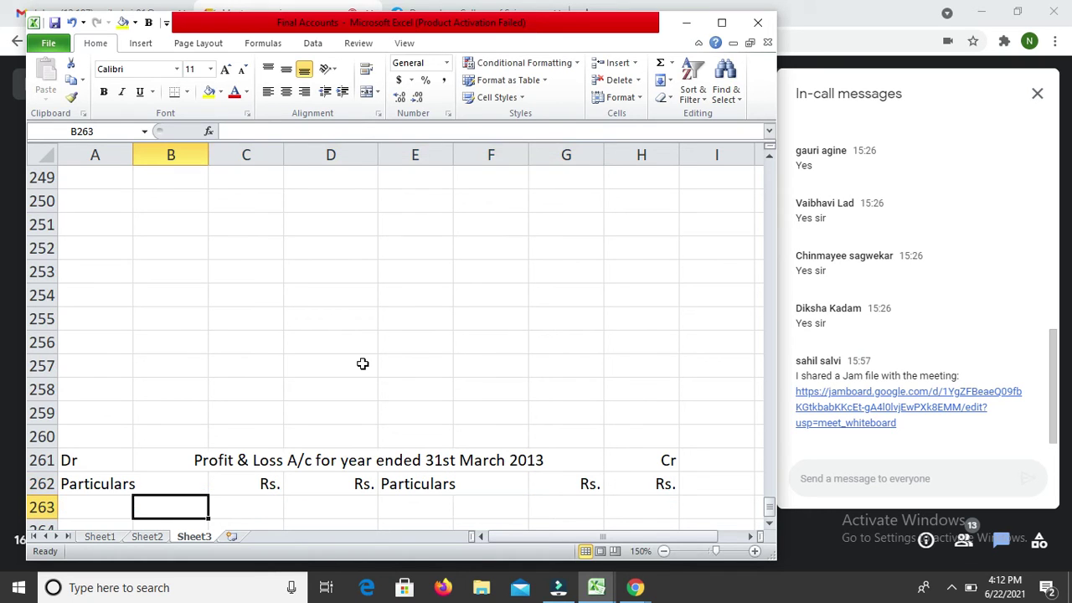
pyautogui.press('Left')
pyautogui.press('Up')
pyautogui.press('Up')
pyautogui.press('Up')
pyautogui.press('Up')
pyautogui.press('Up')
pyautogui.press('Up')
pyautogui.press('Up')
pyautogui.press('Up')
pyautogui.press('Up')
pyautogui.press('Up')
pyautogui.press('Up')
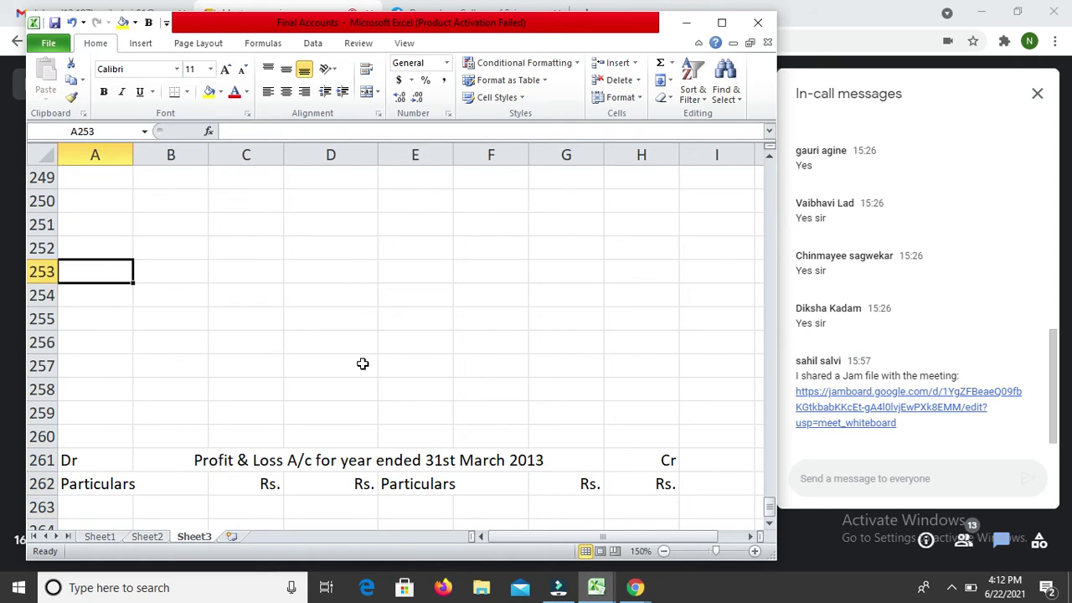
pyautogui.press('Up')
pyautogui.press('Up')
pyautogui.press('Up')
pyautogui.press('Up')
pyautogui.press('Up')
pyautogui.press('Up')
pyautogui.press('Up')
pyautogui.press('Up')
pyautogui.press('Up')
pyautogui.press('Up')
pyautogui.press('Up')
pyautogui.press('Up')
pyautogui.press('Up')
pyautogui.press('Up')
pyautogui.press('Up')
pyautogui.press('Up')
pyautogui.press('Up')
pyautogui.press('Up')
pyautogui.press('Up')
pyautogui.press('Up')
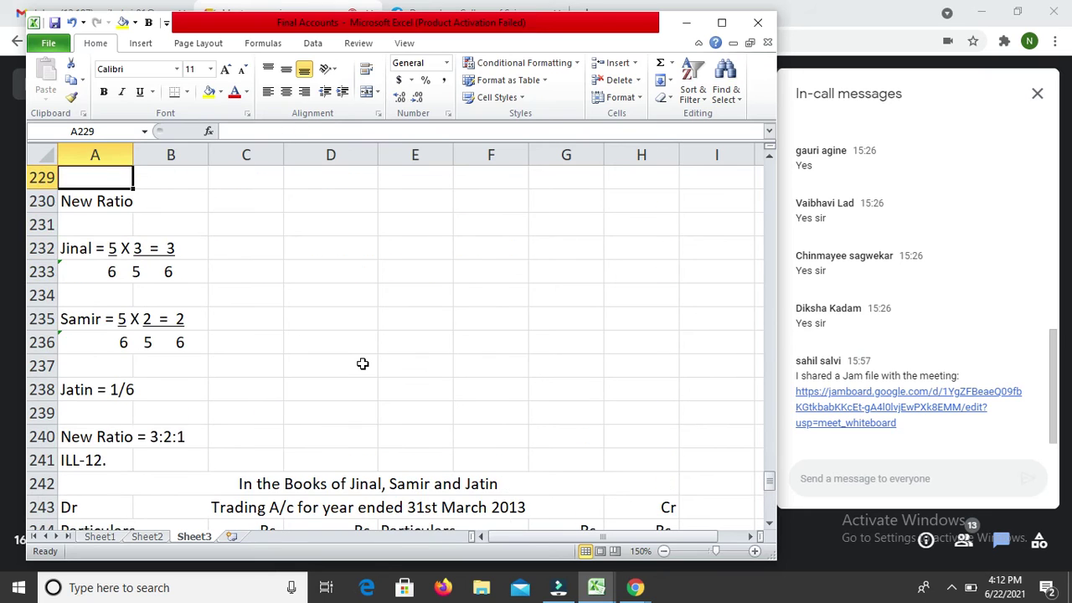
# Step: Copy the Partner's Current A/c heading rows and paste them at row 293
pyautogui.press('Up')
pyautogui.press('Up')
pyautogui.press('Up')
pyautogui.press('Up')
pyautogui.press('Up')
pyautogui.press('Up')
pyautogui.press('Up')
pyautogui.press('Up')
pyautogui.press('Up')
pyautogui.press('Up')
pyautogui.press('Up')
pyautogui.press('Up')
pyautogui.press('Up')
pyautogui.press('Up')
pyautogui.press('Up')
pyautogui.press('Up')
pyautogui.press('Up')
pyautogui.press('Up')
pyautogui.press('Up')
pyautogui.press('Up')
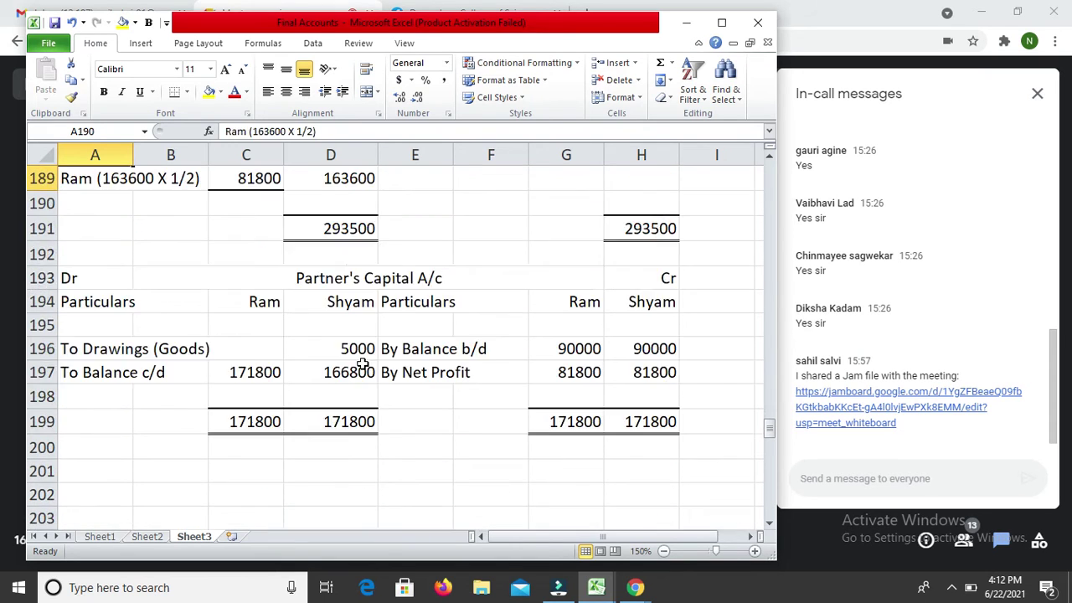
pyautogui.press('Up')
pyautogui.press('Up')
pyautogui.press('Up')
pyautogui.press('Up')
pyautogui.press('Up')
pyautogui.press('Up')
pyautogui.press('Up')
pyautogui.press('Up')
pyautogui.press('Up')
pyautogui.press('Up')
pyautogui.press('Up')
pyautogui.press('Up')
pyautogui.press('Up')
pyautogui.press('Up')
pyautogui.press('Up')
pyautogui.press('Up')
pyautogui.press('Up')
pyautogui.press('Up')
pyautogui.press('Up')
pyautogui.press('Up')
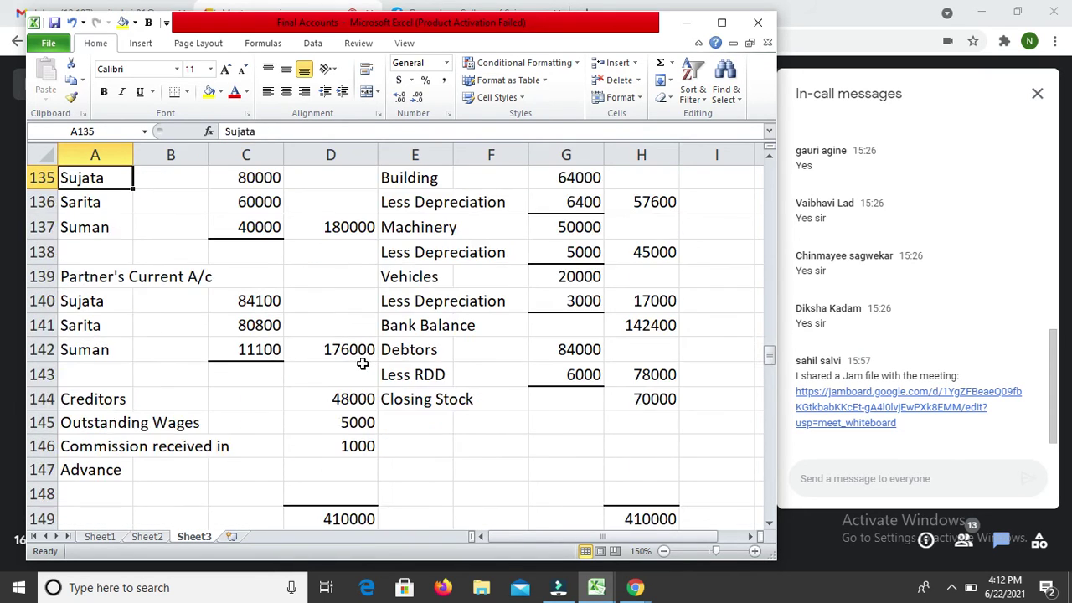
pyautogui.press('Up')
pyautogui.press('Up')
pyautogui.press('Up')
pyautogui.press('Up')
pyautogui.press('Up')
pyautogui.press('Up')
pyautogui.press('Up')
pyautogui.press('Up')
pyautogui.press('Up')
pyautogui.press('Up')
pyautogui.press('Up')
pyautogui.press('Up')
pyautogui.press('Up')
pyautogui.press('Up')
pyautogui.press('Up')
pyautogui.press('Up')
pyautogui.press('Up')
pyautogui.press('Up')
pyautogui.press('Up')
pyautogui.press('Up')
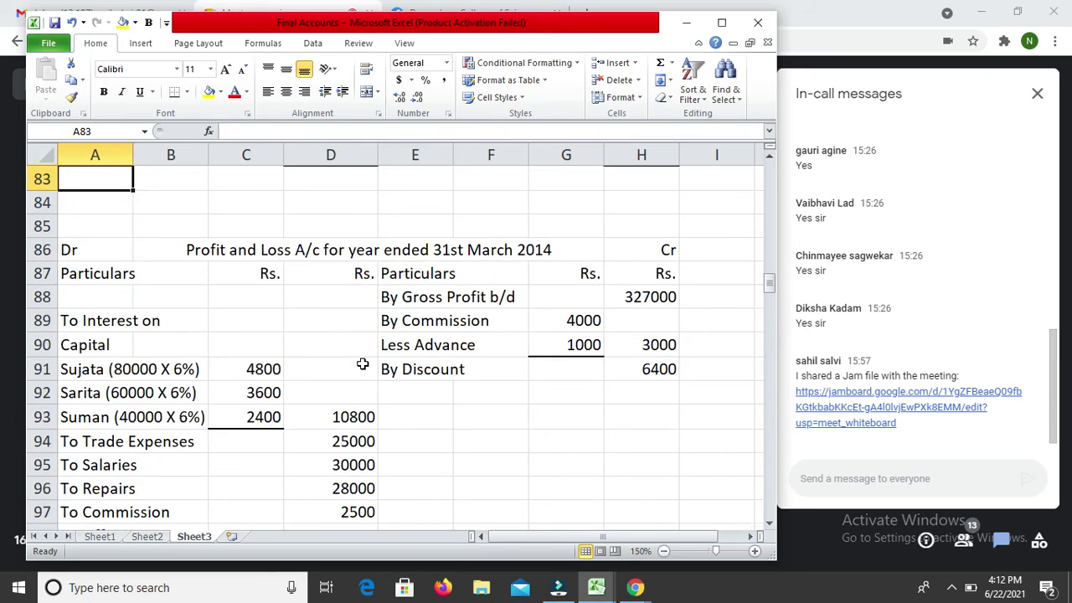
pyautogui.press('Down')
pyautogui.press('Down')
pyautogui.press('Down')
pyautogui.press('Down')
pyautogui.press('Down')
pyautogui.press('Down')
pyautogui.press('Down')
pyautogui.press('Down')
pyautogui.press('Down')
pyautogui.press('Down')
pyautogui.press('Down')
pyautogui.press('Down')
pyautogui.press('Down')
pyautogui.press('Down')
pyautogui.press('Down')
pyautogui.press('Down')
pyautogui.press('Down')
pyautogui.press('Down')
pyautogui.press('Down')
pyautogui.press('Down')
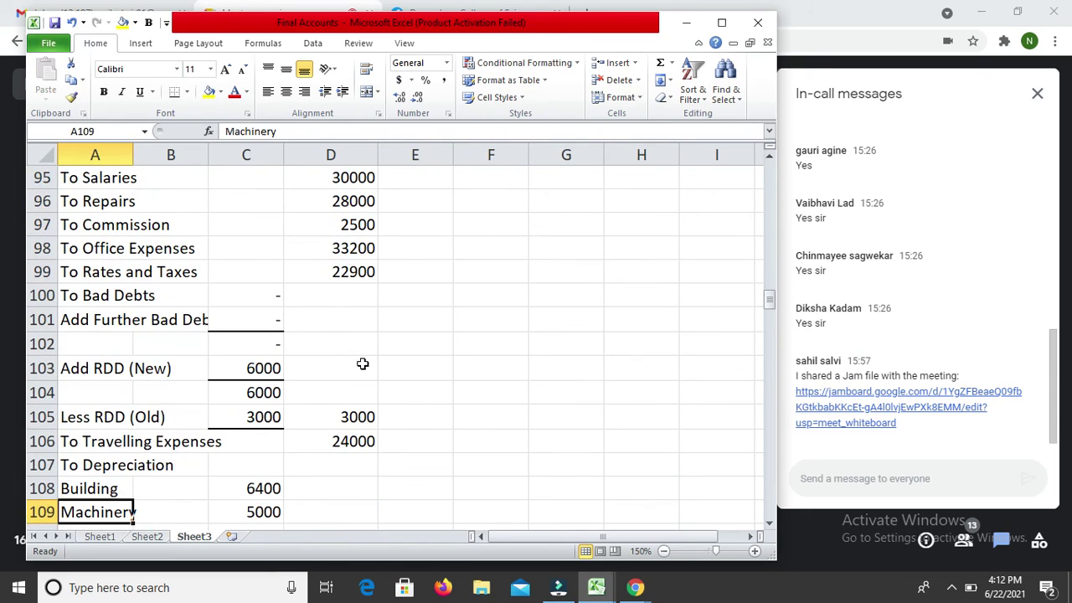
pyautogui.press('Down')
pyautogui.press('Down')
pyautogui.press('Down')
pyautogui.press('Down')
pyautogui.press('Up')
pyautogui.press('Up')
pyautogui.press('Up')
pyautogui.press('Up')
pyautogui.press('Up')
pyautogui.hotkey('shift', 'Down')
pyautogui.hotkey('shift', 'Right')
pyautogui.hotkey('shift', 'Right')
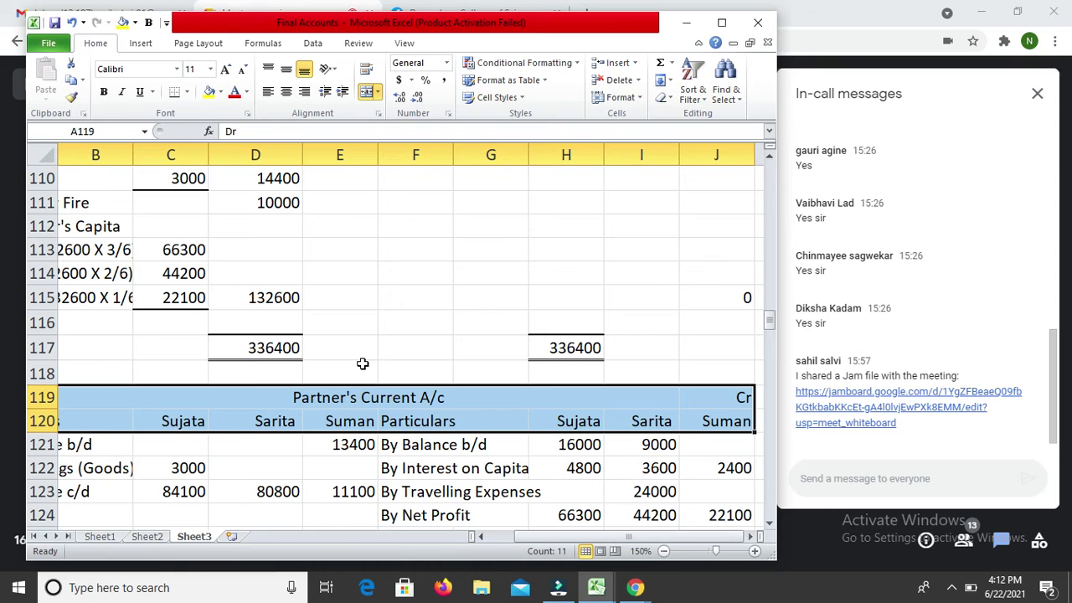
pyautogui.hotkey('ctrl', 'c')
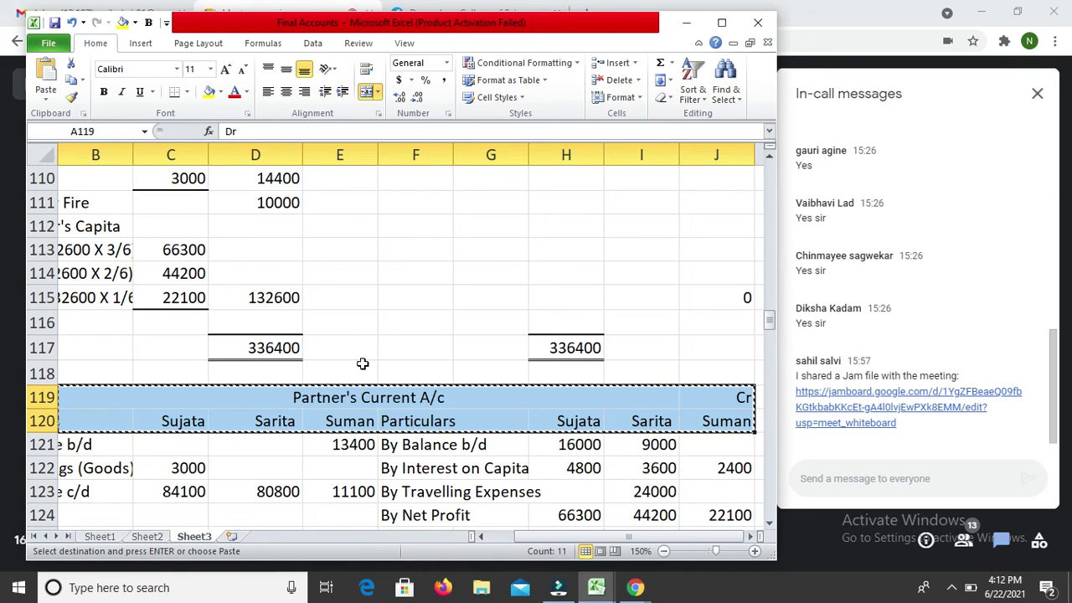
pyautogui.press('Down')
pyautogui.press('Down')
pyautogui.press('Down')
pyautogui.press('Down')
pyautogui.press('Down')
pyautogui.press('Down')
pyautogui.press('Down')
pyautogui.press('Down')
pyautogui.press('Down')
pyautogui.press('Down')
pyautogui.press('Down')
pyautogui.press('Down')
pyautogui.press('Down')
pyautogui.press('Down')
pyautogui.press('Down')
pyautogui.press('Down')
pyautogui.press('Down')
pyautogui.press('Down')
pyautogui.press('Down')
pyautogui.press('Down')
pyautogui.press('Down')
pyautogui.press('Down')
pyautogui.press('Down')
pyautogui.press('Down')
pyautogui.press('Down')
pyautogui.press('Down')
pyautogui.press('Down')
pyautogui.press('Down')
pyautogui.press('Down')
pyautogui.press('Down')
pyautogui.press('Down')
pyautogui.press('Down')
pyautogui.press('Down')
pyautogui.press('Down')
pyautogui.press('Down')
pyautogui.press('Down')
pyautogui.press('Down')
pyautogui.press('Down')
pyautogui.press('Down')
pyautogui.press('Down')
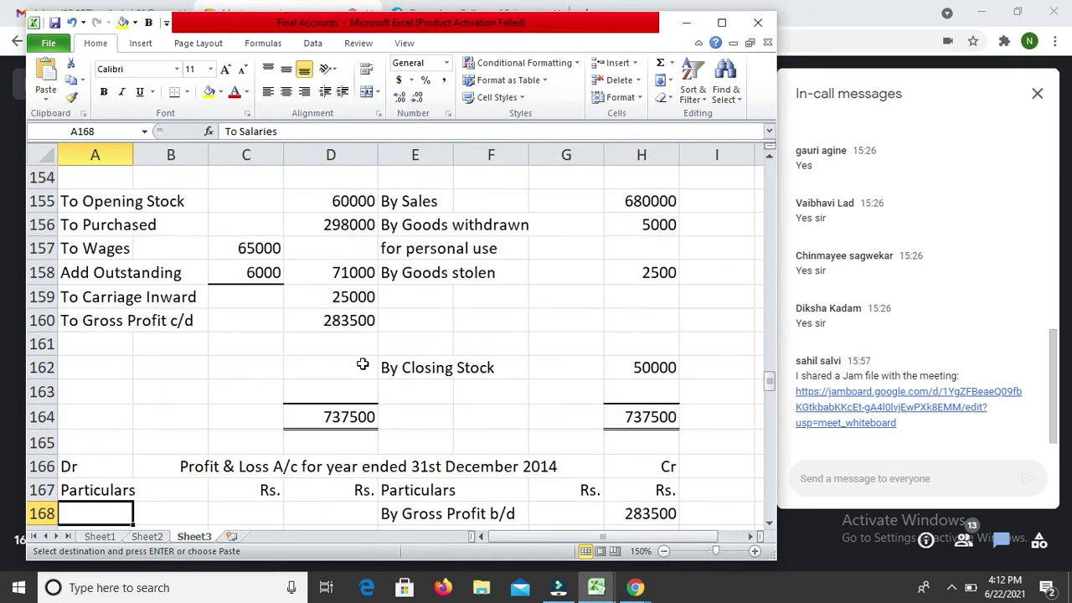
pyautogui.press('Down')
pyautogui.press('Down')
pyautogui.press('Down')
pyautogui.press('Down')
pyautogui.press('Down')
pyautogui.press('Down')
pyautogui.press('Down')
pyautogui.press('Down')
pyautogui.press('Down')
pyautogui.press('Down')
pyautogui.press('Down')
pyautogui.press('Down')
pyautogui.press('Down')
pyautogui.press('Down')
pyautogui.press('Down')
pyautogui.press('Down')
pyautogui.press('Down')
pyautogui.press('Down')
pyautogui.press('Down')
pyautogui.press('Down')
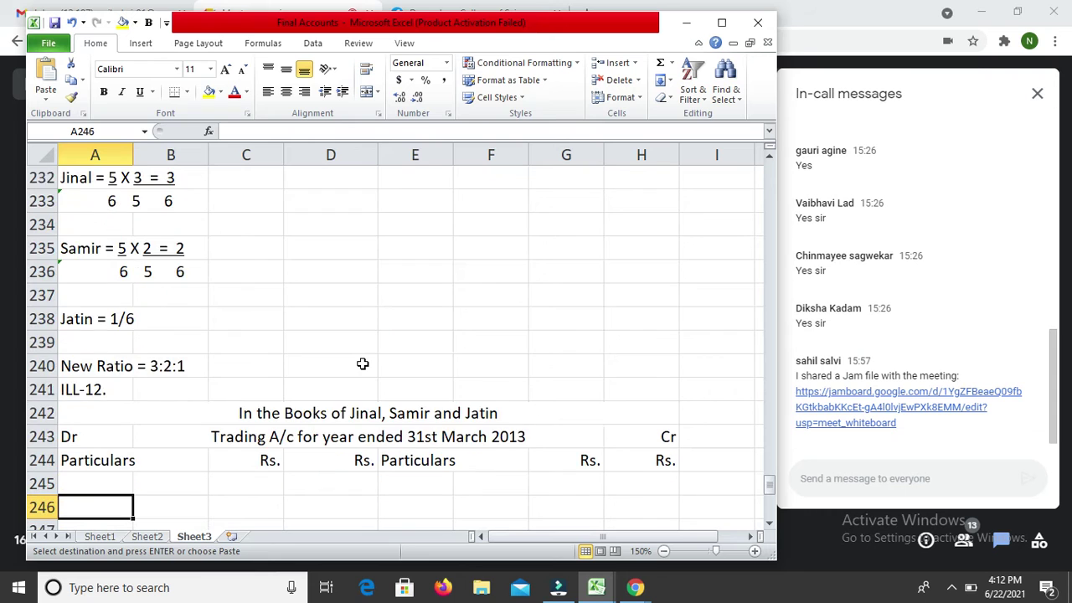
pyautogui.press('Down')
pyautogui.press('Down')
pyautogui.press('Down')
pyautogui.press('Down')
pyautogui.press('Down')
pyautogui.press('Down')
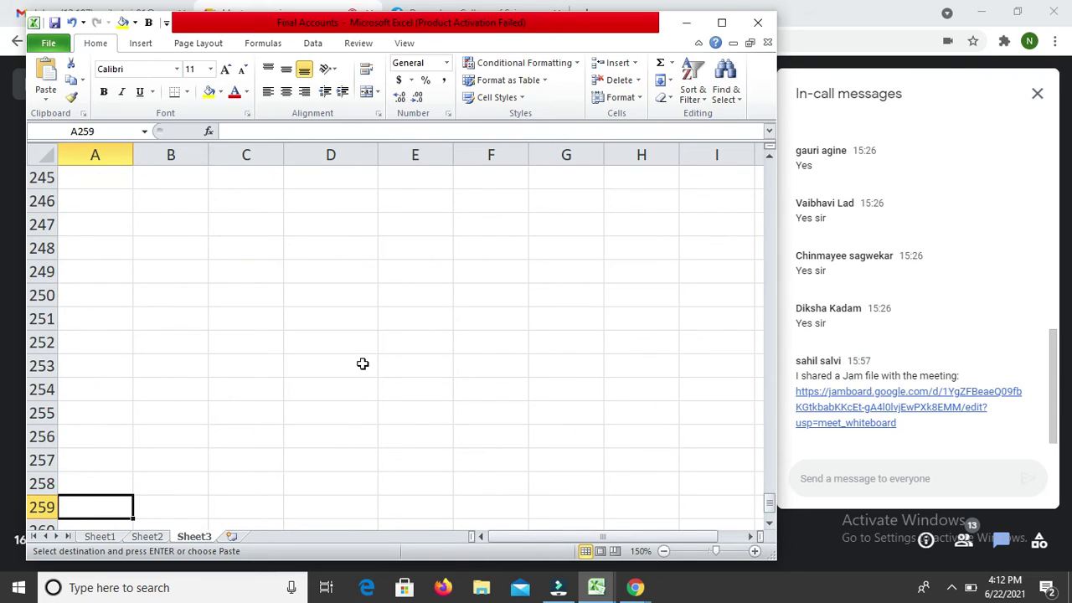
pyautogui.press('Down')
pyautogui.press('Down')
pyautogui.press('Down')
pyautogui.press('Down')
pyautogui.press('Down')
pyautogui.press('Down')
pyautogui.press('Down')
pyautogui.press('Down')
pyautogui.press('Down')
pyautogui.press('Down')
pyautogui.press('Down')
pyautogui.press('Down')
pyautogui.press('Down')
pyautogui.press('Down')
pyautogui.press('Down')
pyautogui.press('Down')
pyautogui.press('Down')
pyautogui.press('Down')
pyautogui.press('Down')
pyautogui.press('Down')
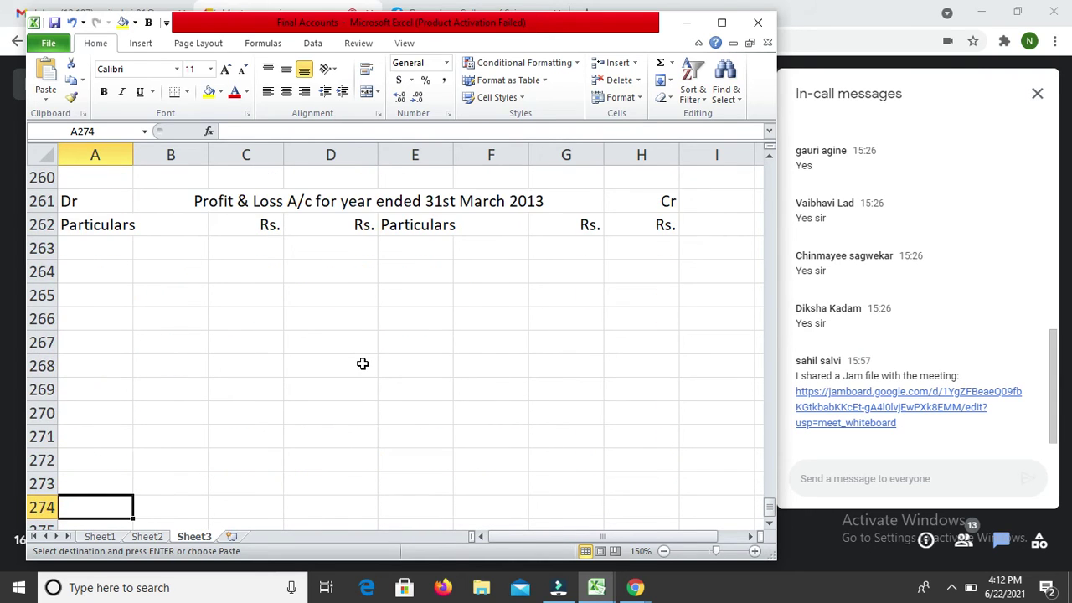
pyautogui.press('Down')
pyautogui.press('Down')
pyautogui.press('Down')
pyautogui.press('Down')
pyautogui.press('Down')
pyautogui.press('Down')
pyautogui.press('Down')
pyautogui.press('Down')
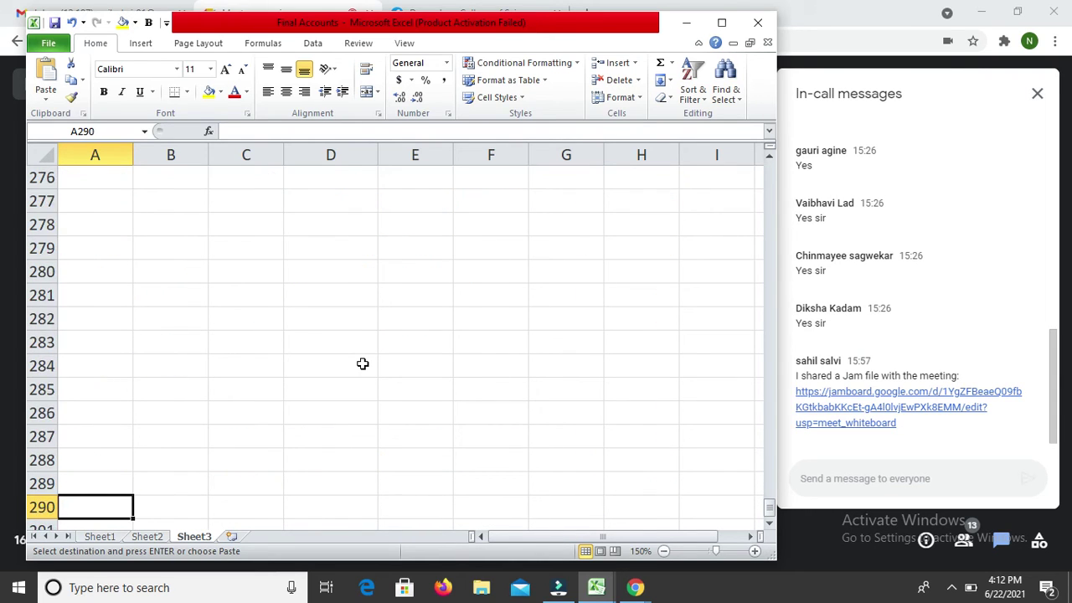
pyautogui.press('Return')
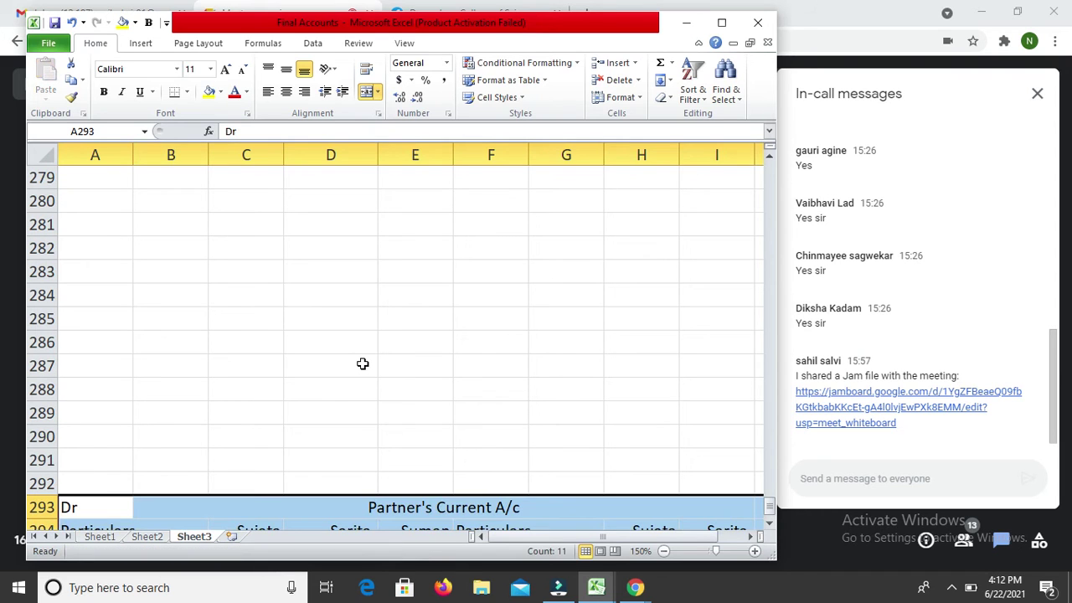
# Step: Rename the pasted title to Partner's Capital A/c
pyautogui.press('Down')
pyautogui.press('Up')
pyautogui.press('Right')
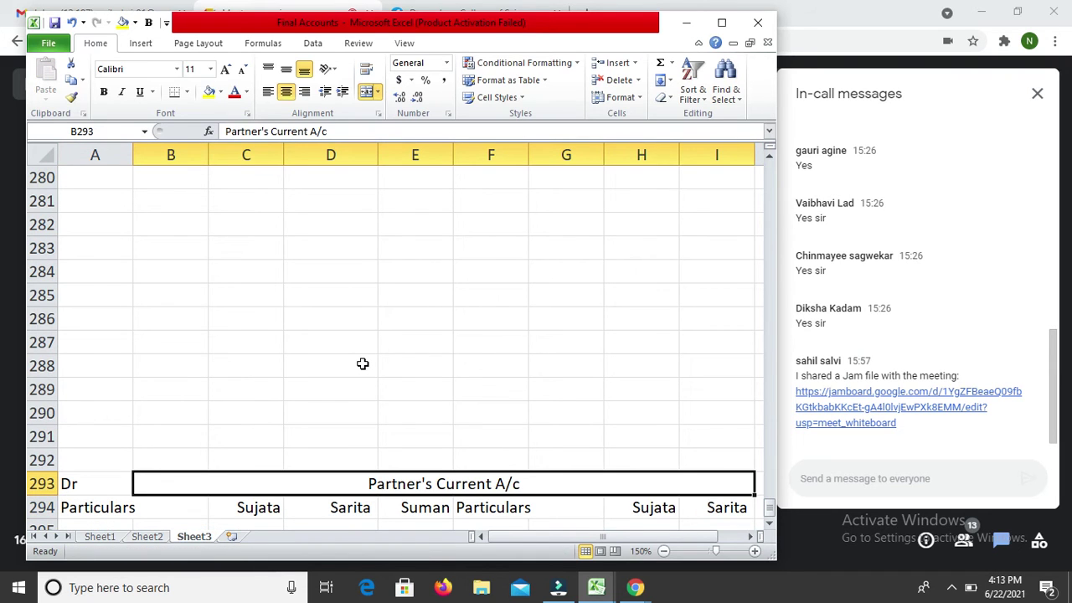
pyautogui.press('F2')
pyautogui.press('Left')
pyautogui.press('Left')
pyautogui.press('Left')
pyautogui.press('Left')
pyautogui.press('BackSpace')
pyautogui.press('BackSpace')
pyautogui.press('BackSpace')
pyautogui.press('BackSpace')
pyautogui.press('BackSpace')
pyautogui.press('BackSpace')
pyautogui.write('apitsl')
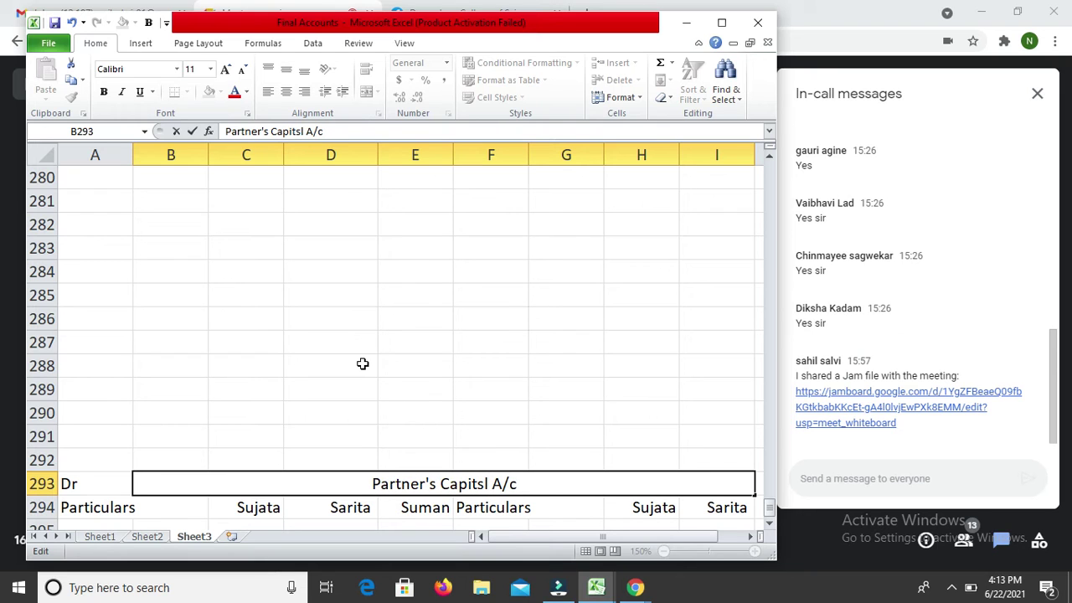
pyautogui.press('BackSpace')
pyautogui.press('BackSpace')
pyautogui.write('al')
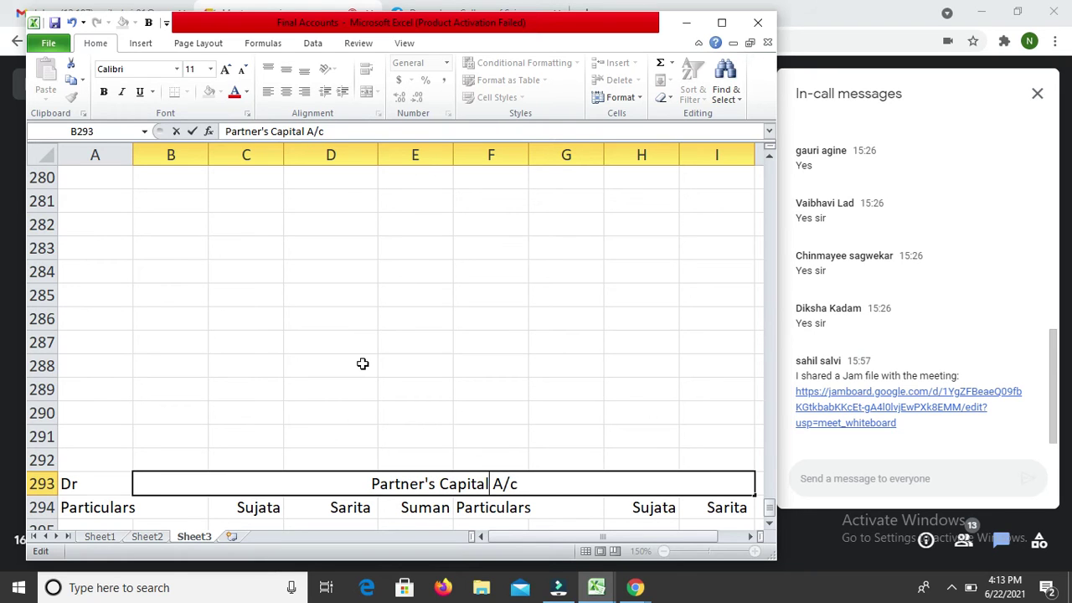
pyautogui.press('Return')
# Step: Enter the debit-side partner names Jinal, Samir and Jatin
pyautogui.press('Down')
pyautogui.press('Down')
pyautogui.press('Down')
pyautogui.press('Up')
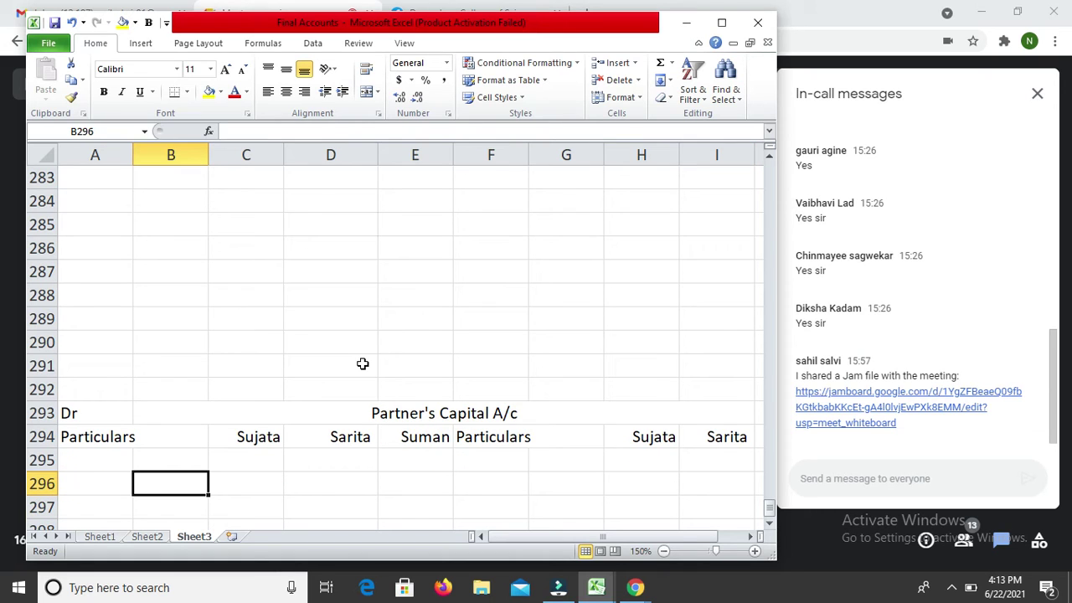
pyautogui.press('Up')
pyautogui.press('Up')
pyautogui.press('Right')
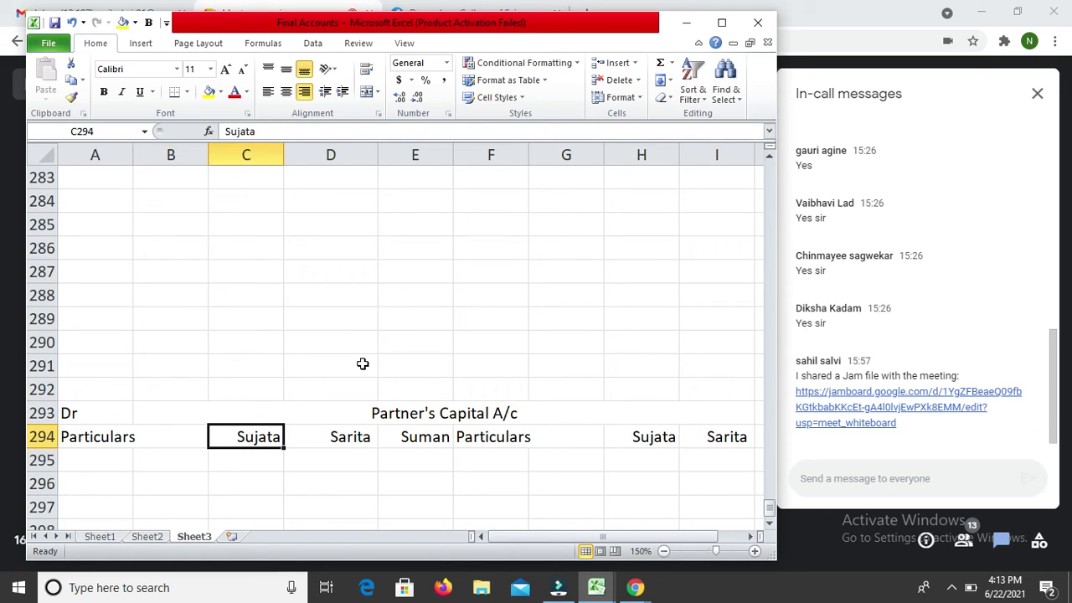
pyautogui.write('Jinal')
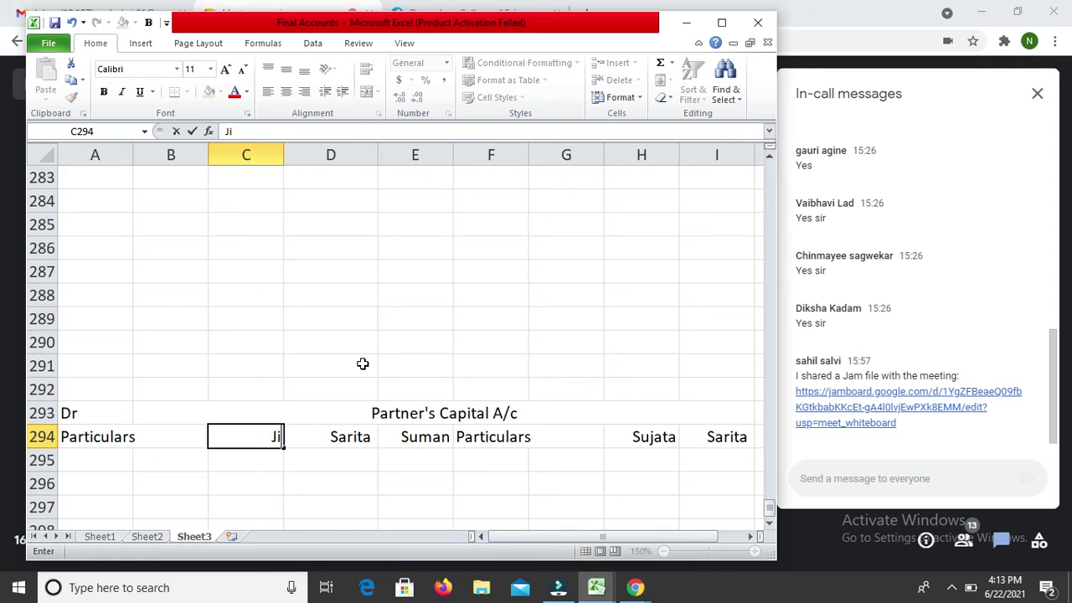
pyautogui.press('Return')
pyautogui.press('Up')
pyautogui.press('Right')
pyautogui.write('Samir')
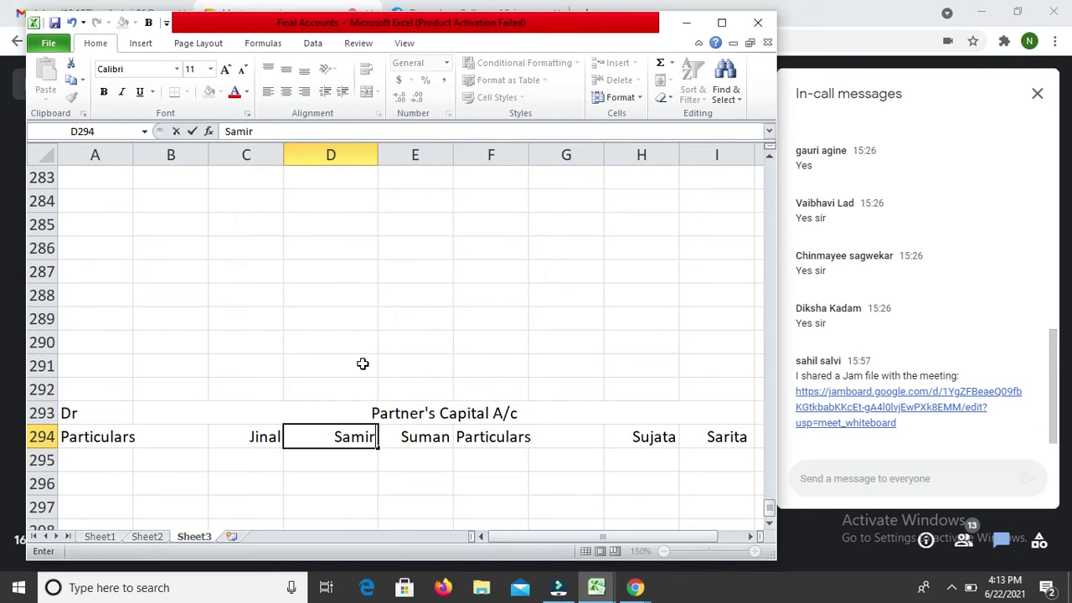
pyautogui.press('Return')
pyautogui.press('Up')
pyautogui.press('Right')
pyautogui.write('Jatin')
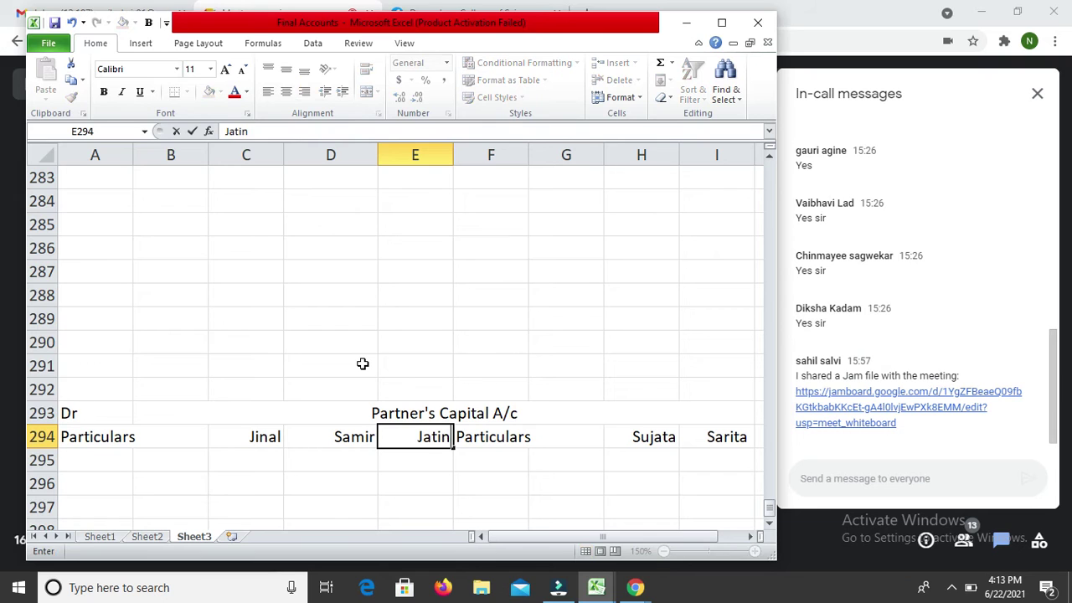
pyautogui.press('Return')
# Step: Copy the three partner names onto the credit-side columns
pyautogui.press('Up')
pyautogui.press('Left')
pyautogui.press('Left')
pyautogui.hotkey('shift', 'Right')
pyautogui.hotkey('shift', 'Right')
pyautogui.hotkey('ctrl', 'c')
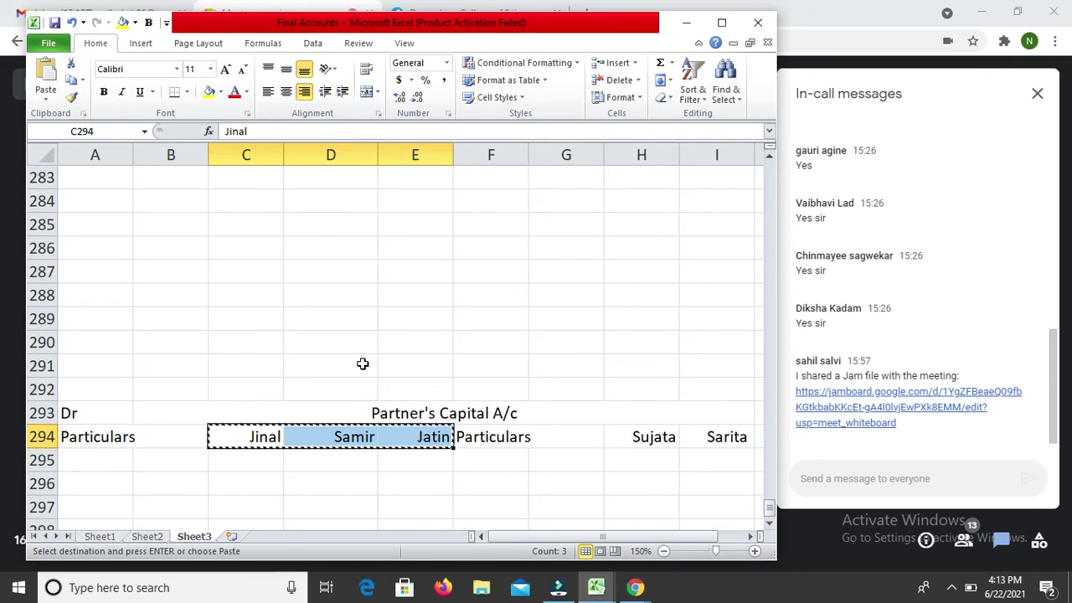
pyautogui.press('Right')
pyautogui.press('Right')
pyautogui.press('Right')
pyautogui.press('Right')
pyautogui.press('Right')
pyautogui.press('Return')
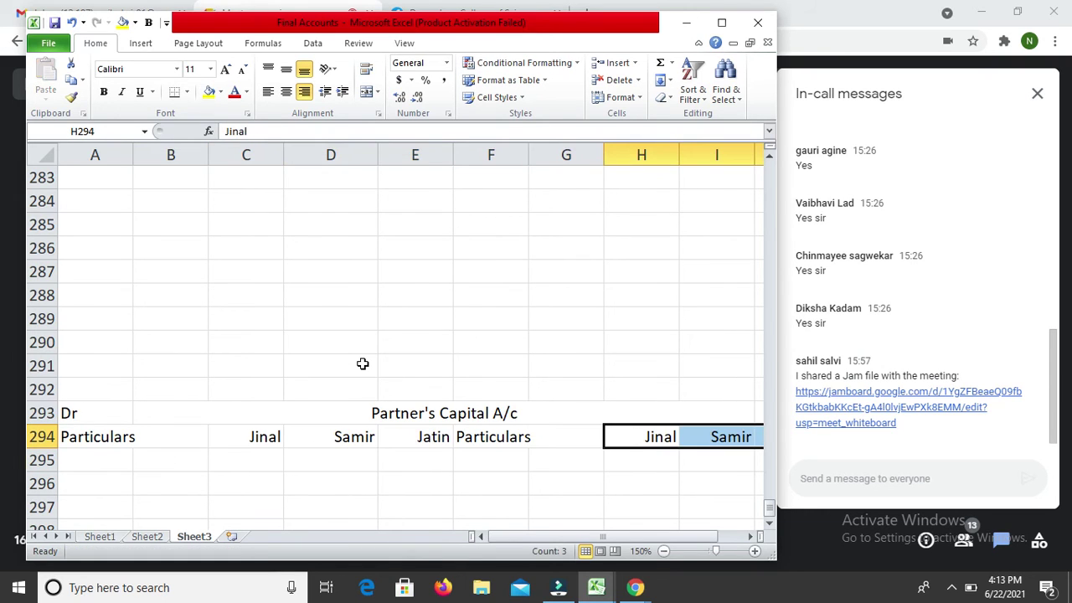
pyautogui.press('Left')
pyautogui.press('Left')
pyautogui.press('Up')
pyautogui.press('Up')
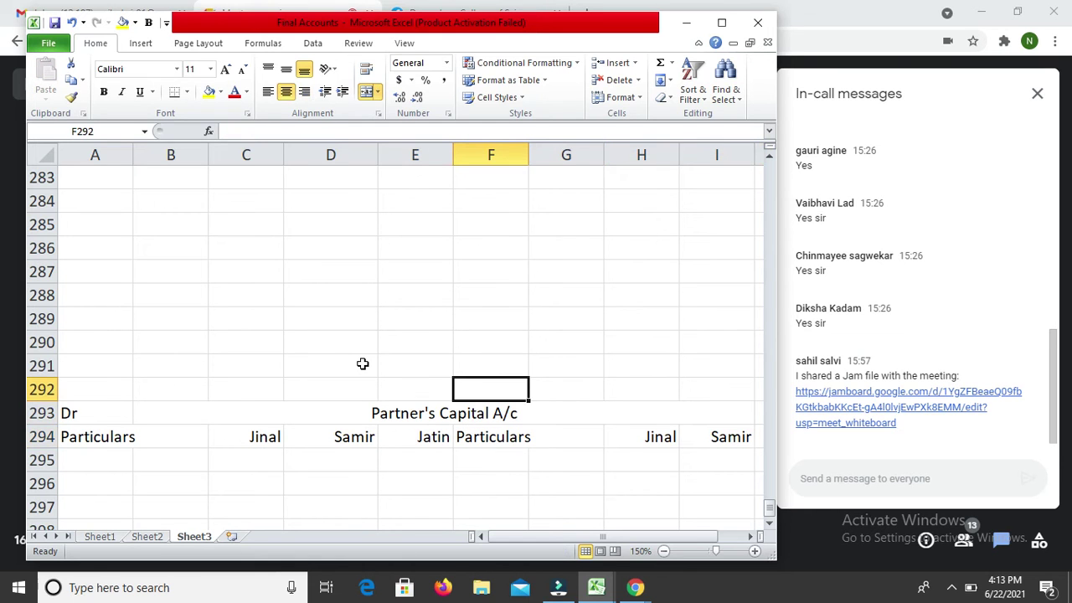
pyautogui.press('Up')
pyautogui.press('Up')
pyautogui.press('Up')
pyautogui.press('Up')
pyautogui.press('Up')
pyautogui.press('Up')
pyautogui.press('Up')
pyautogui.press('Up')
pyautogui.press('Up')
pyautogui.press('Up')
pyautogui.press('Up')
pyautogui.press('Up')
pyautogui.press('Up')
pyautogui.press('Up')
pyautogui.press('Up')
pyautogui.press('Up')
pyautogui.press('Up')
pyautogui.press('Up')
pyautogui.press('Up')
pyautogui.press('Up')
pyautogui.press('Up')
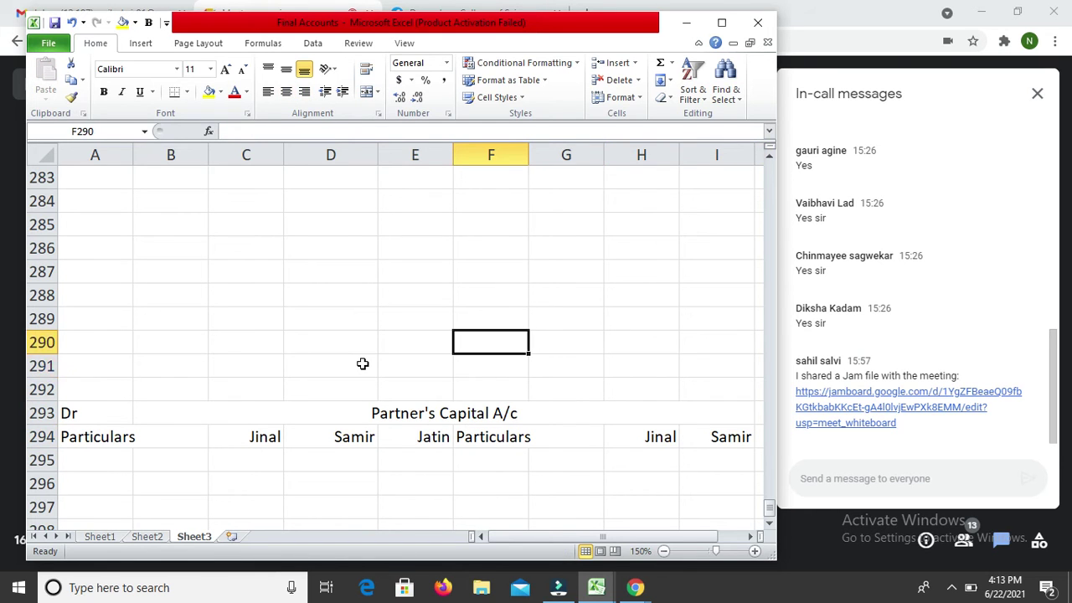
pyautogui.press('Up')
pyautogui.press('Up')
pyautogui.press('Up')
pyautogui.press('Up')
pyautogui.press('Up')
pyautogui.press('Up')
pyautogui.press('Up')
pyautogui.press('Up')
pyautogui.press('Up')
pyautogui.press('Up')
pyautogui.press('Up')
pyautogui.press('Up')
pyautogui.press('Up')
pyautogui.press('Up')
pyautogui.press('Up')
pyautogui.press('Up')
pyautogui.press('Up')
pyautogui.press('Up')
pyautogui.press('Up')
pyautogui.press('Up')
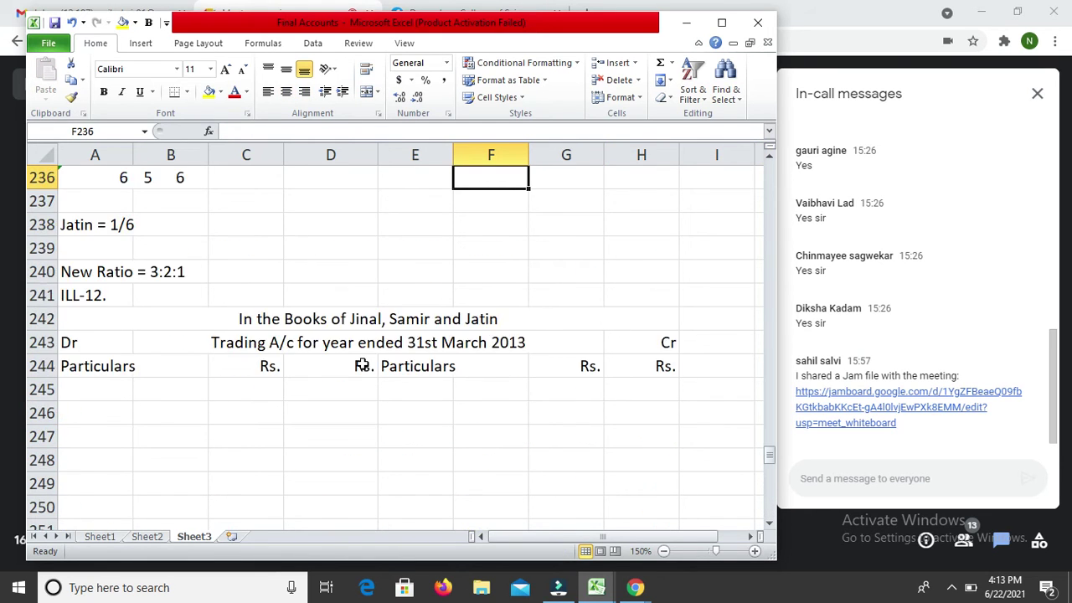
# Step: Copy the earlier Balance Sheet heading rows and paste them at row 311
pyautogui.press('Down')
pyautogui.press('Down')
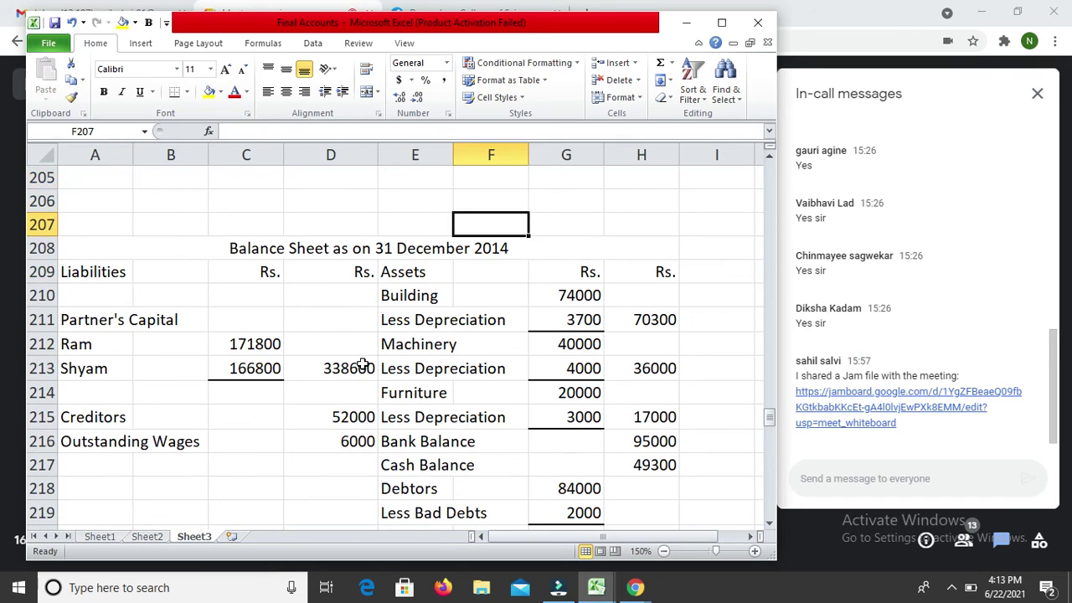
pyautogui.press('Down')
pyautogui.hotkey('shift', 'Down')
pyautogui.hotkey('ctrl', 'c')
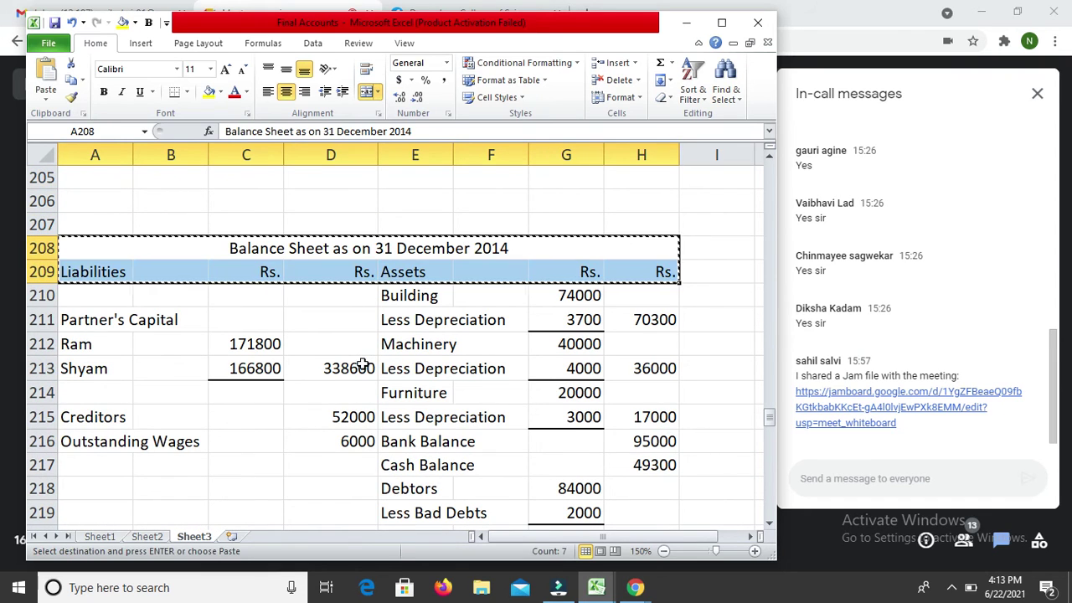
pyautogui.press('Down')
pyautogui.press('Down')
pyautogui.press('Down')
pyautogui.press('Down')
pyautogui.press('Down')
pyautogui.press('Down')
pyautogui.press('Down')
pyautogui.press('Down')
pyautogui.press('Down')
pyautogui.press('Down')
pyautogui.press('Down')
pyautogui.press('Down')
pyautogui.press('Down')
pyautogui.press('Down')
pyautogui.press('Down')
pyautogui.press('Down')
pyautogui.press('Down')
pyautogui.press('Down')
pyautogui.press('Down')
pyautogui.press('Down')
pyautogui.press('Down')
pyautogui.press('Down')
pyautogui.press('Down')
pyautogui.press('Down')
pyautogui.press('Down')
pyautogui.press('Down')
pyautogui.press('Down')
pyautogui.press('Down')
pyautogui.press('Down')
pyautogui.press('Down')
pyautogui.press('Down')
pyautogui.press('Down')
pyautogui.press('Down')
pyautogui.press('Down')
pyautogui.press('Down')
pyautogui.press('Down')
pyautogui.press('Down')
pyautogui.press('Down')
pyautogui.press('Down')
pyautogui.press('Down')
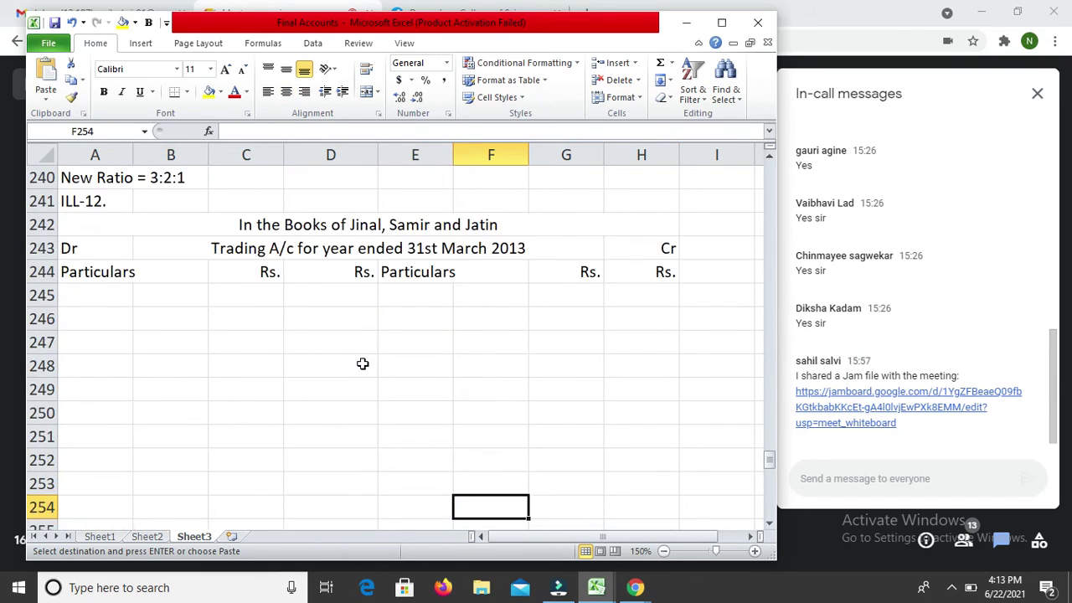
pyautogui.press('Down')
pyautogui.press('Down')
pyautogui.press('Down')
pyautogui.press('Down')
pyautogui.press('Down')
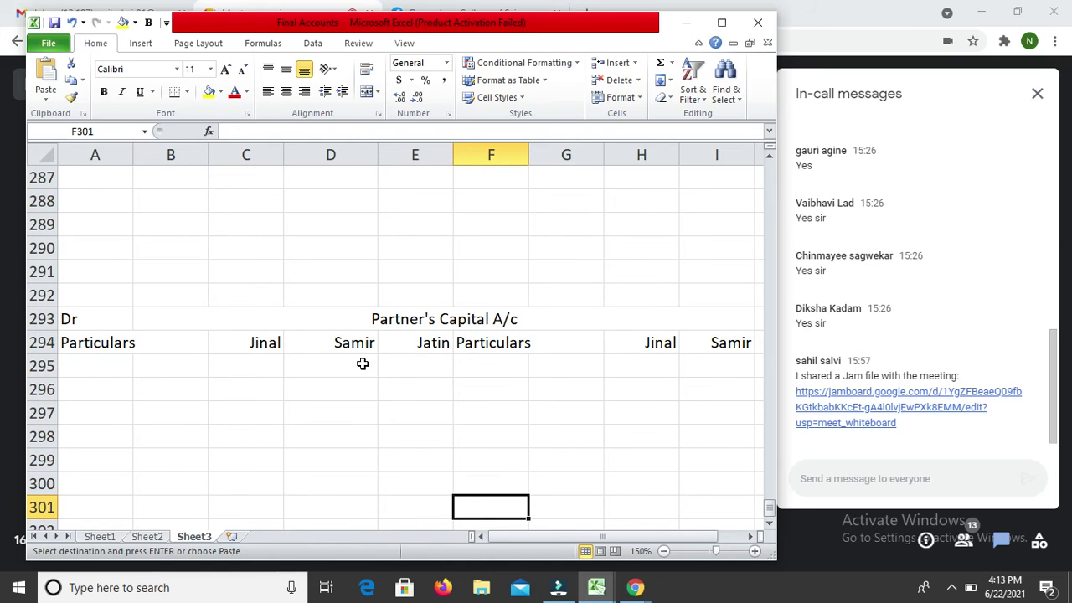
pyautogui.press('Down')
pyautogui.press('Down')
pyautogui.press('Down')
pyautogui.press('Down')
pyautogui.press('Down')
pyautogui.press('Down')
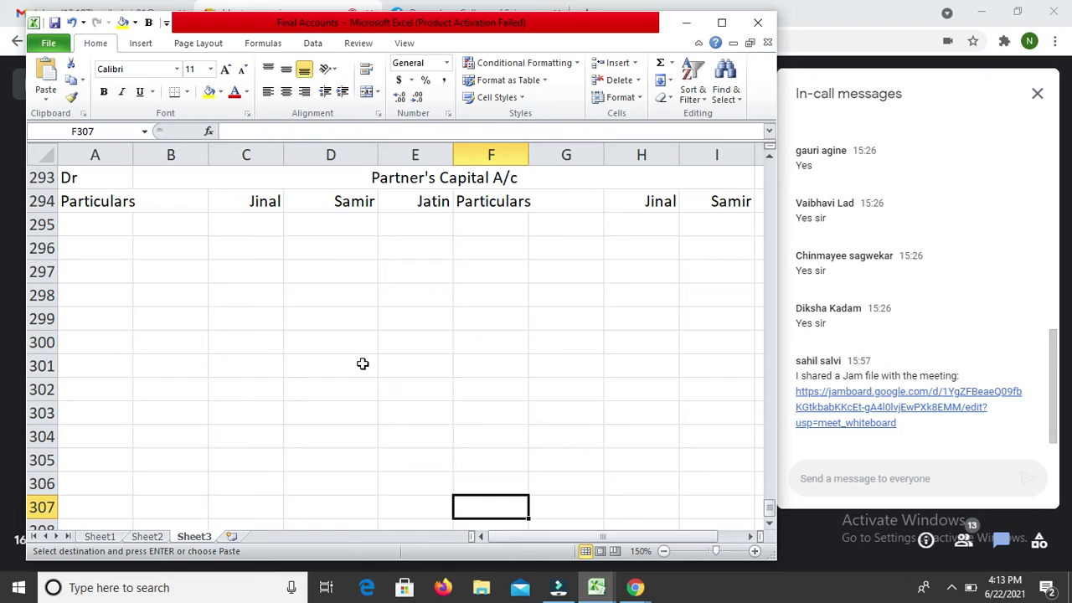
pyautogui.press('Down')
pyautogui.press('Down')
pyautogui.press('Down')
pyautogui.press('Down')
pyautogui.press('Left')
pyautogui.press('Left')
pyautogui.press('Left')
# Step: Change the Balance Sheet date from December 2014 to 31 March 2013
pyautogui.press('Left')
pyautogui.press('Left')
pyautogui.press('Return')
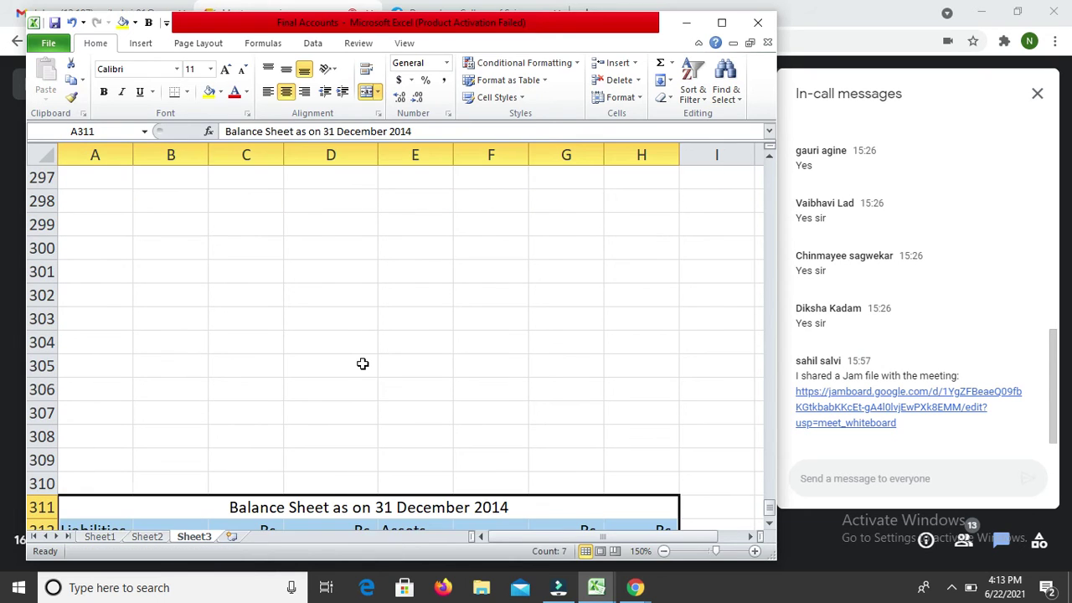
pyautogui.press('F2')
pyautogui.press('BackSpace')
pyautogui.write('3')
pyautogui.press('Left')
pyautogui.press('Left')
pyautogui.press('Left')
pyautogui.hotkey('shift', 'Left')
pyautogui.hotkey('shift', 'Left')
pyautogui.hotkey('shift', 'Left')
pyautogui.hotkey('shift', 'Left')
pyautogui.hotkey('shift', 'Left')
pyautogui.hotkey('shift', 'Left')
pyautogui.hotkey('shift', 'Left')
pyautogui.hotkey('shift', 'Left')
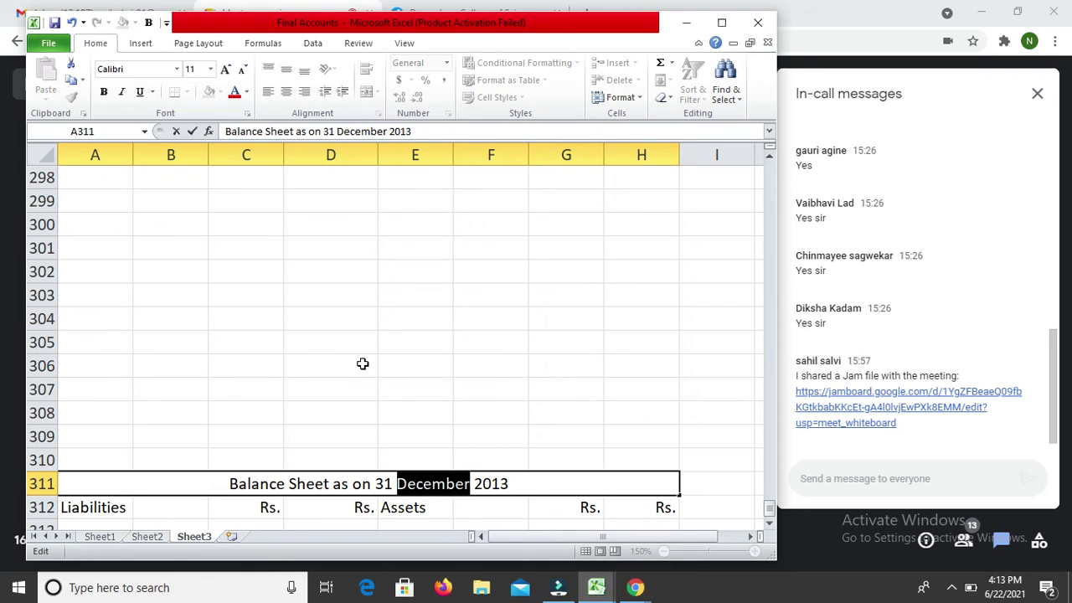
pyautogui.write('March')
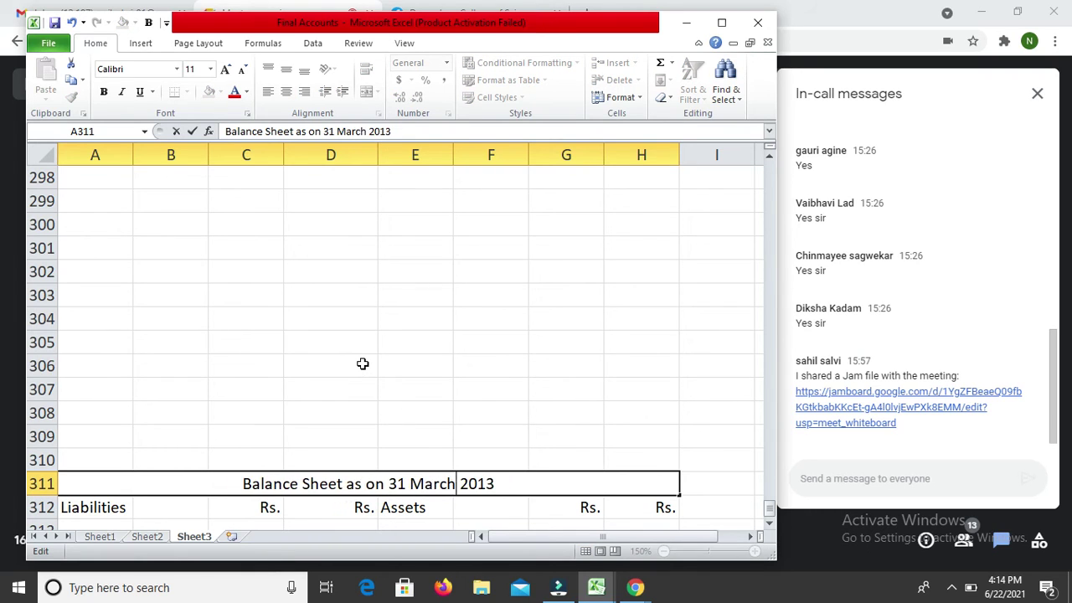
pyautogui.press('Return')
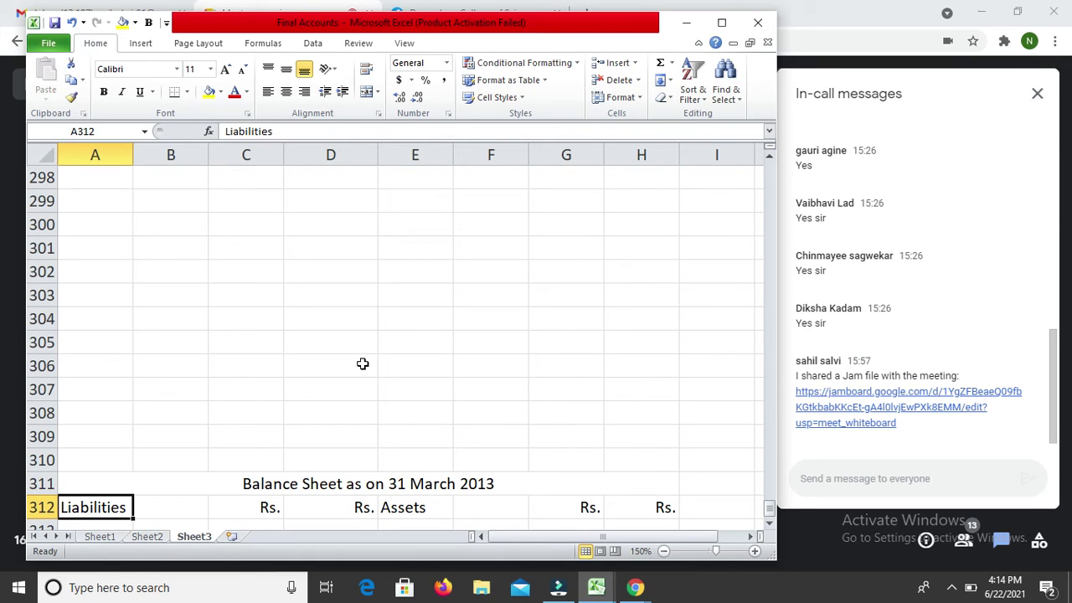
pyautogui.press('Up')
pyautogui.press('Up')
pyautogui.press('Up')
pyautogui.press('Up')
pyautogui.press('Up')
pyautogui.press('Up')
pyautogui.press('Up')
pyautogui.press('Up')
pyautogui.press('Up')
pyautogui.press('Up')
pyautogui.press('Up')
pyautogui.press('Up')
pyautogui.press('Up')
pyautogui.press('Up')
pyautogui.press('Up')
pyautogui.press('Up')
pyautogui.press('Up')
pyautogui.press('Up')
pyautogui.press('Up')
pyautogui.press('Up')
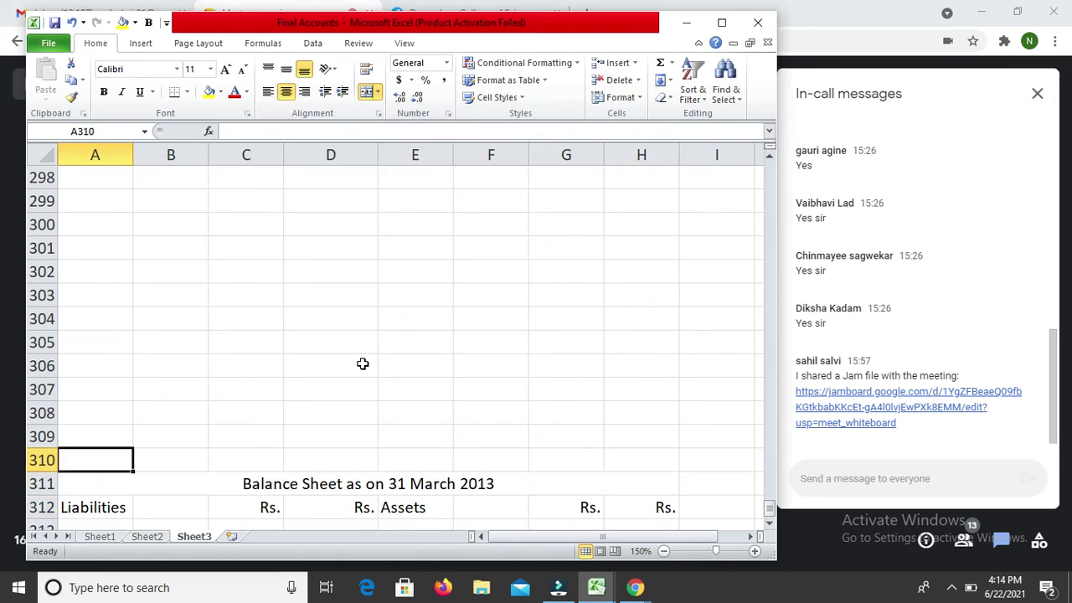
# Step: Enter the label 'By Sales' in E246 on the Trading account's credit side
pyautogui.press('Up')
pyautogui.press('Up')
pyautogui.press('Up')
pyautogui.press('Up')
pyautogui.press('Up')
pyautogui.press('Up')
pyautogui.press('Up')
pyautogui.press('Up')
pyautogui.press('Up')
pyautogui.press('Up')
pyautogui.press('Up')
pyautogui.press('Up')
pyautogui.press('Up')
pyautogui.press('Up')
pyautogui.press('Up')
pyautogui.press('Up')
pyautogui.press('Up')
pyautogui.press('Up')
pyautogui.press('Up')
pyautogui.press('Up')
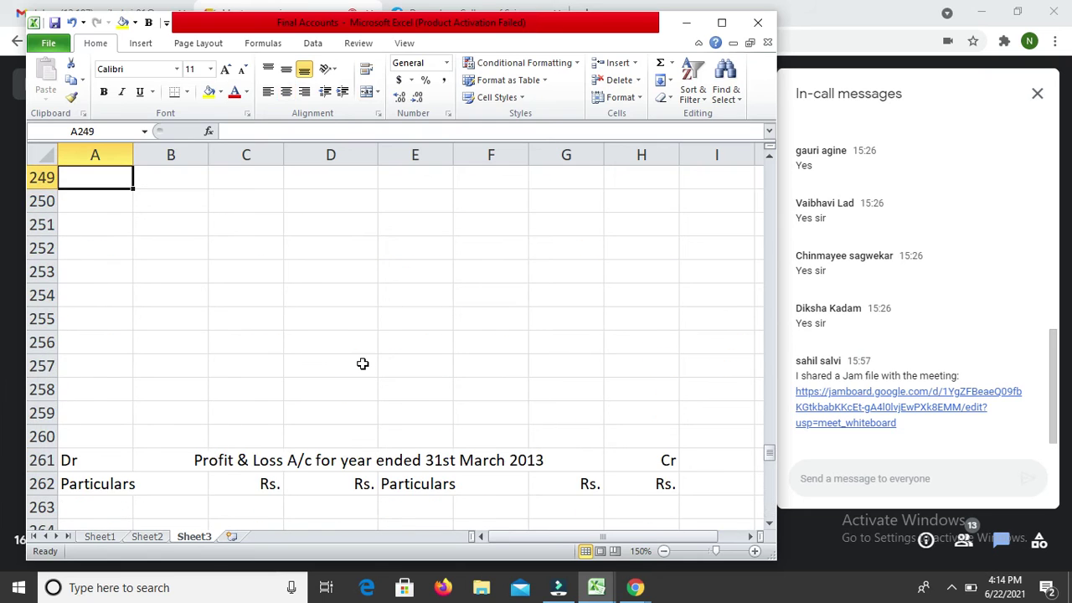
pyautogui.press('Down')
pyautogui.press('Down')
pyautogui.press('Down')
pyautogui.press('Down')
pyautogui.press('Down')
pyautogui.press('Down')
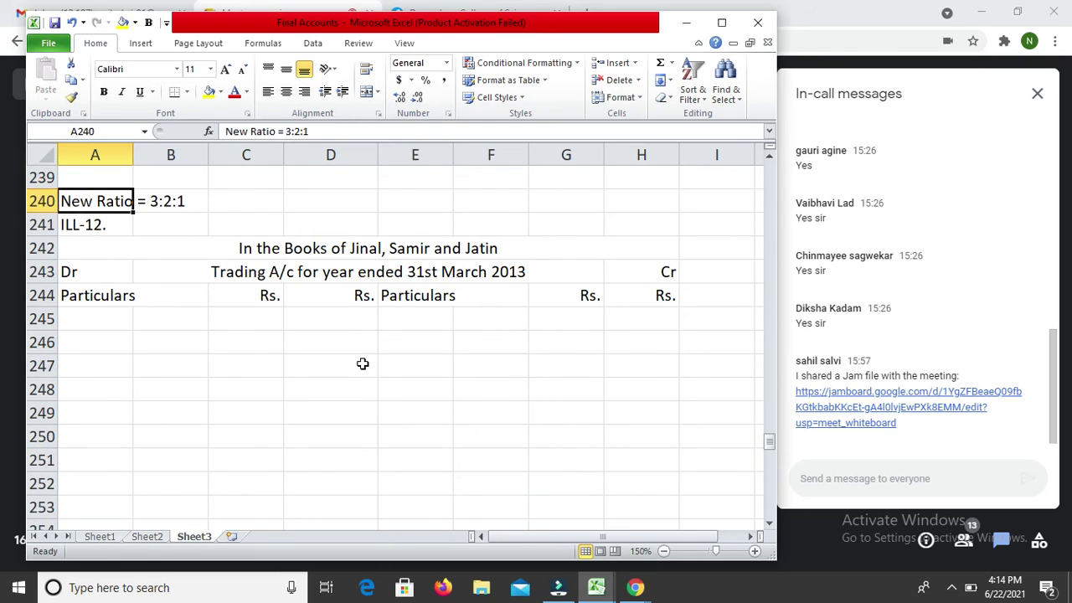
pyautogui.press('Right')
pyautogui.press('Right')
pyautogui.press('Right')
pyautogui.press('Right')
pyautogui.press('Down')
pyautogui.click(362, 363)
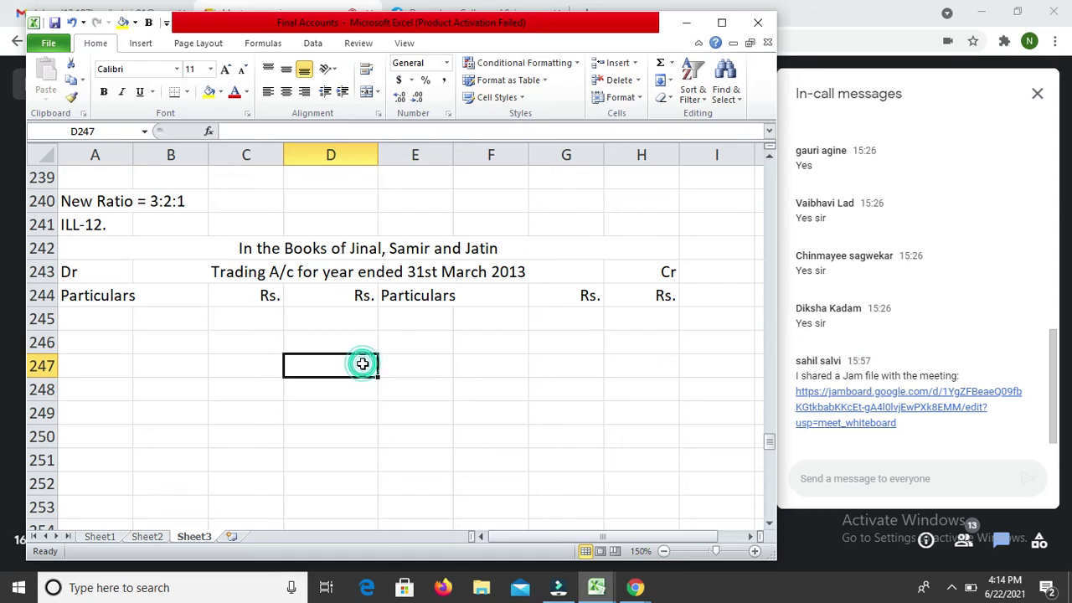
pyautogui.write('By')
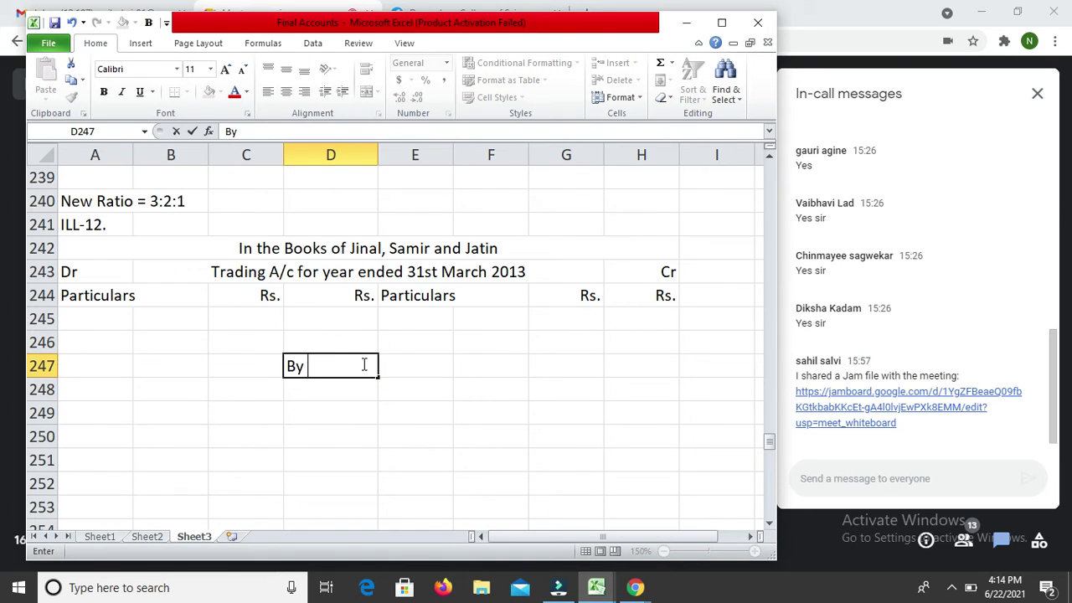
pyautogui.write(' \\\\')
pyautogui.press('BackSpace')
pyautogui.press('BackSpace')
pyautogui.press('BackSpace')
pyautogui.press('BackSpace')
pyautogui.press('BackSpace')
pyautogui.press('BackSpace')
pyautogui.press('Return')
pyautogui.press('Up')
pyautogui.press('Up')
pyautogui.press('Right')
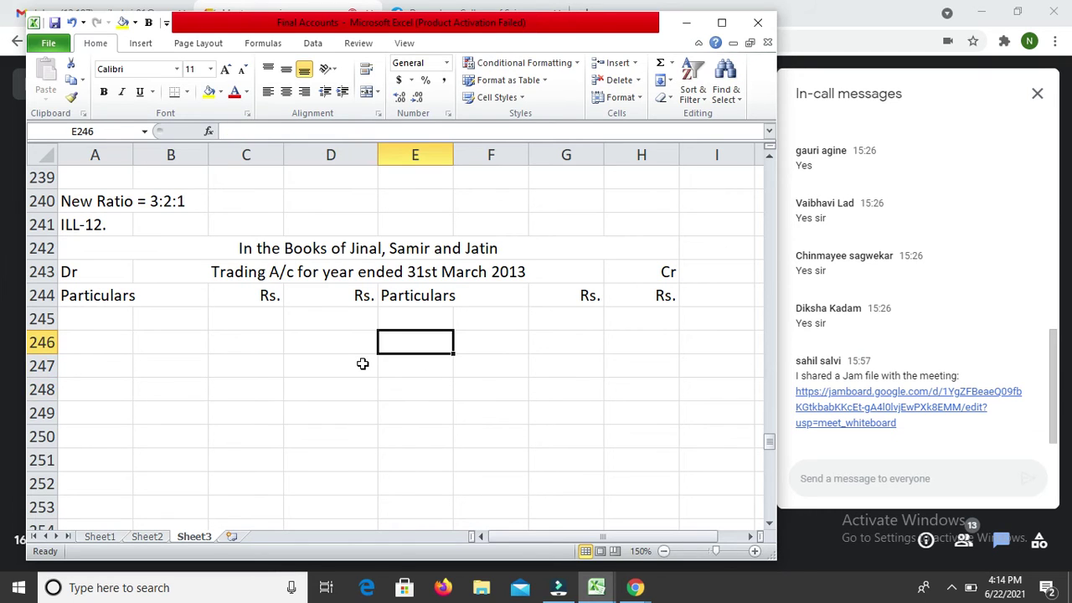
pyautogui.keyDown('shift'); pyautogui.click(363, 364); pyautogui.keyUp('shift')
pyautogui.write('y')
pyautogui.press('Down')
pyautogui.press('Up')
pyautogui.write('By ')
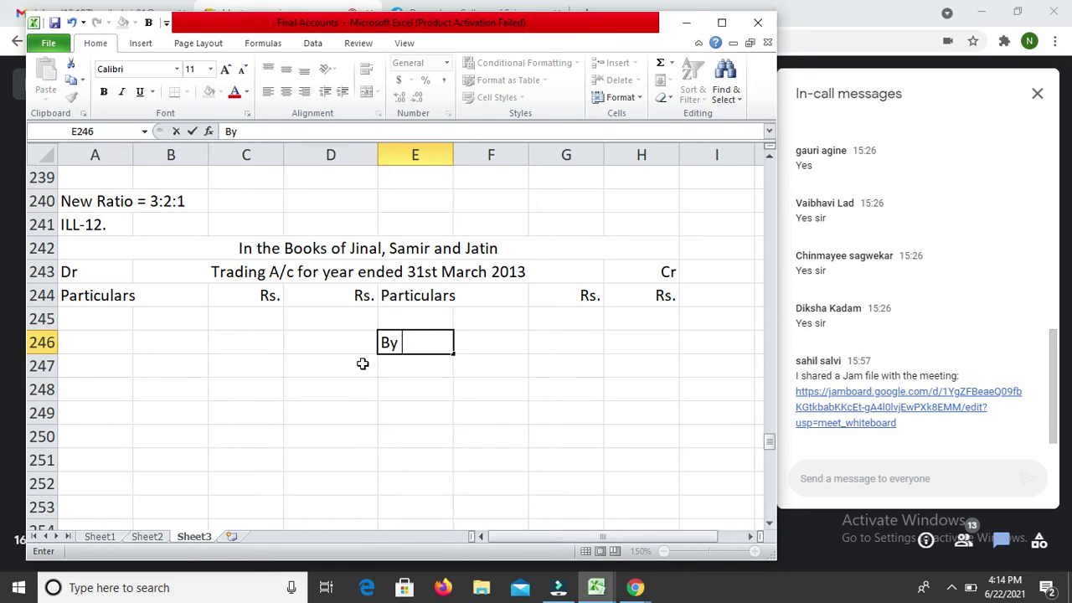
pyautogui.write('Salea')
pyautogui.press('BackSpace')
pyautogui.write('s')
pyautogui.press('Return')
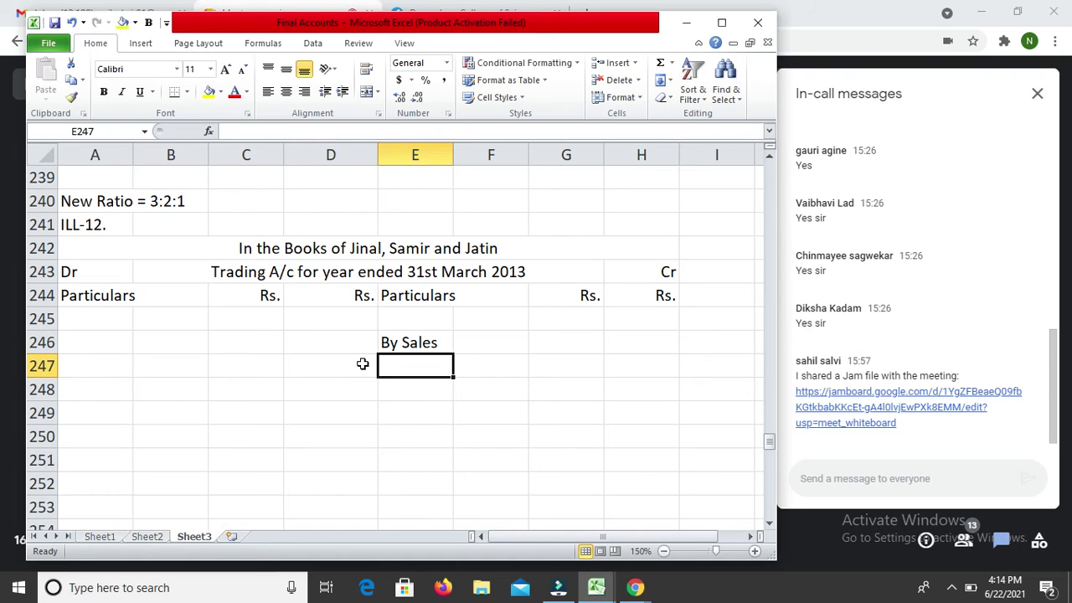
# Step: Record 215725 as the sales amount in H246
pyautogui.press('Up')
pyautogui.press('Right')
pyautogui.press('Right')
pyautogui.press('Right')
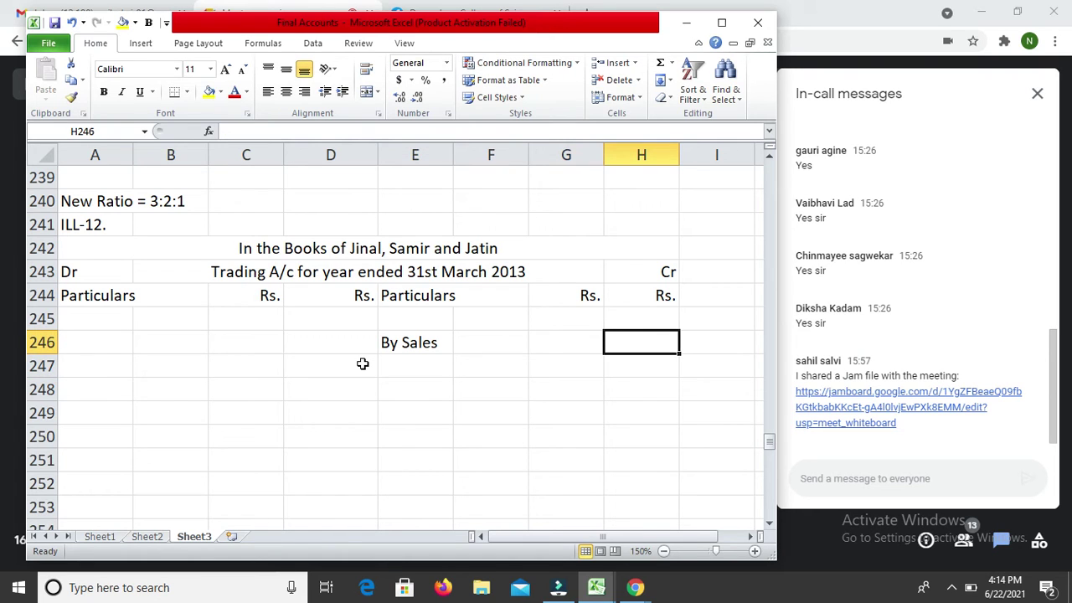
pyautogui.write('51')
pyautogui.press('BackSpace')
pyautogui.press('BackSpace')
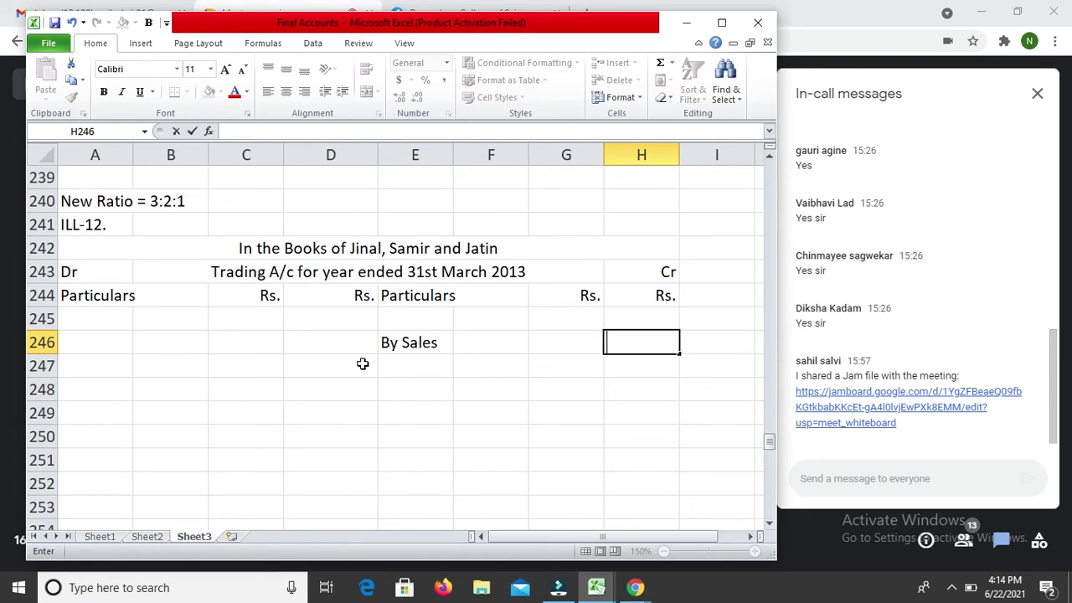
pyautogui.write('215725')
pyautogui.press('Return')
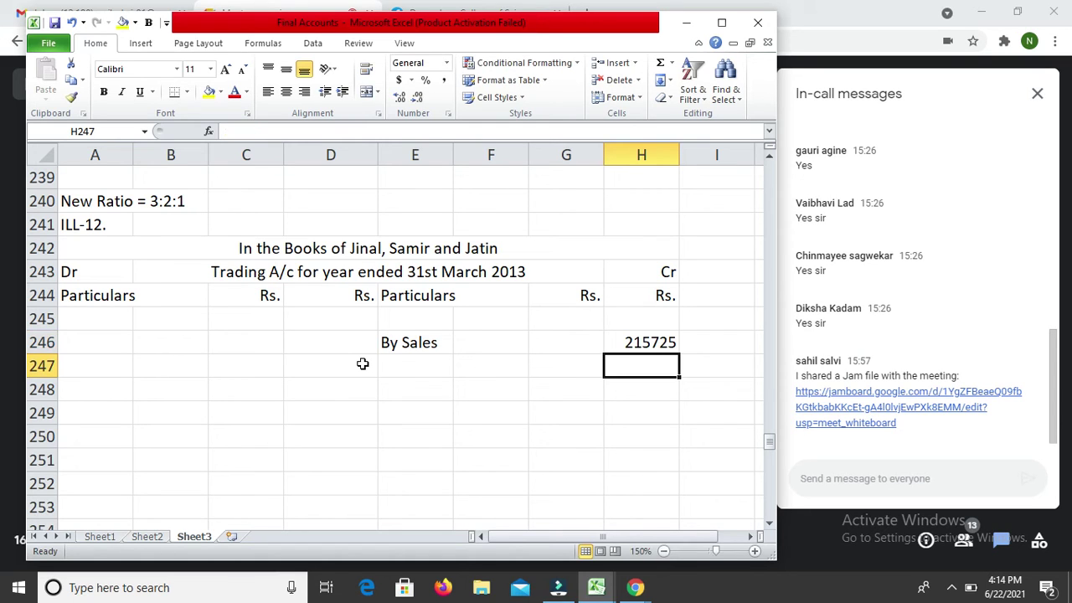
# Step: Add 'To Purchases' in A247 with 125730 in D247 on the debit side
pyautogui.press('Left')
pyautogui.press('Left')
pyautogui.press('Left')
pyautogui.press('Left')
pyautogui.press('Left')
pyautogui.press('Left')
pyautogui.press('Left')
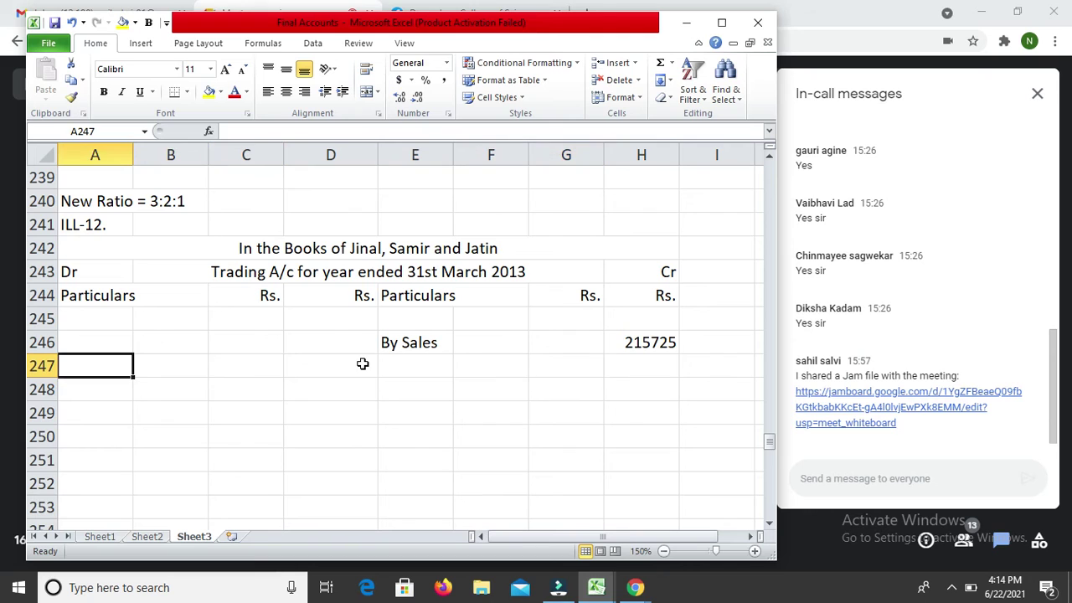
pyautogui.write('To Purchases')
pyautogui.press('Return')
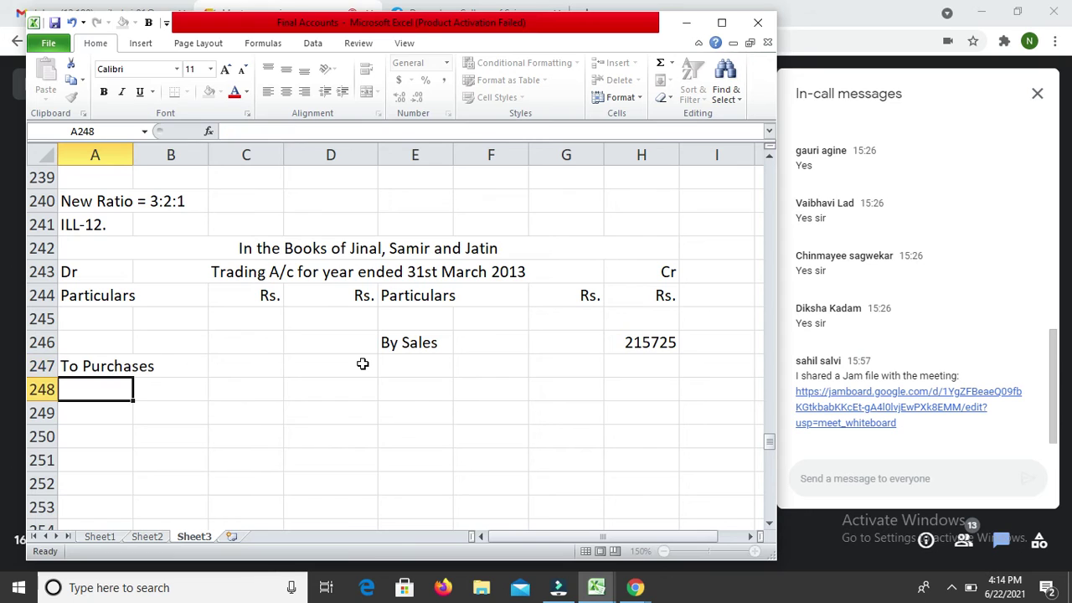
pyautogui.press('Up')
pyautogui.press('Right')
pyautogui.press('Right')
pyautogui.press('Right')
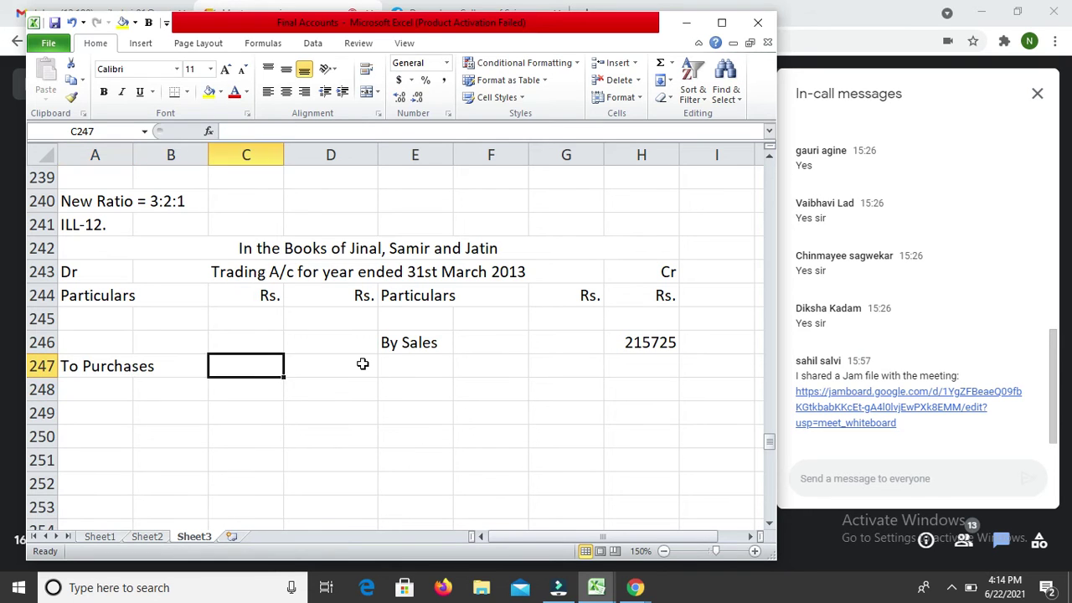
pyautogui.write('125730')
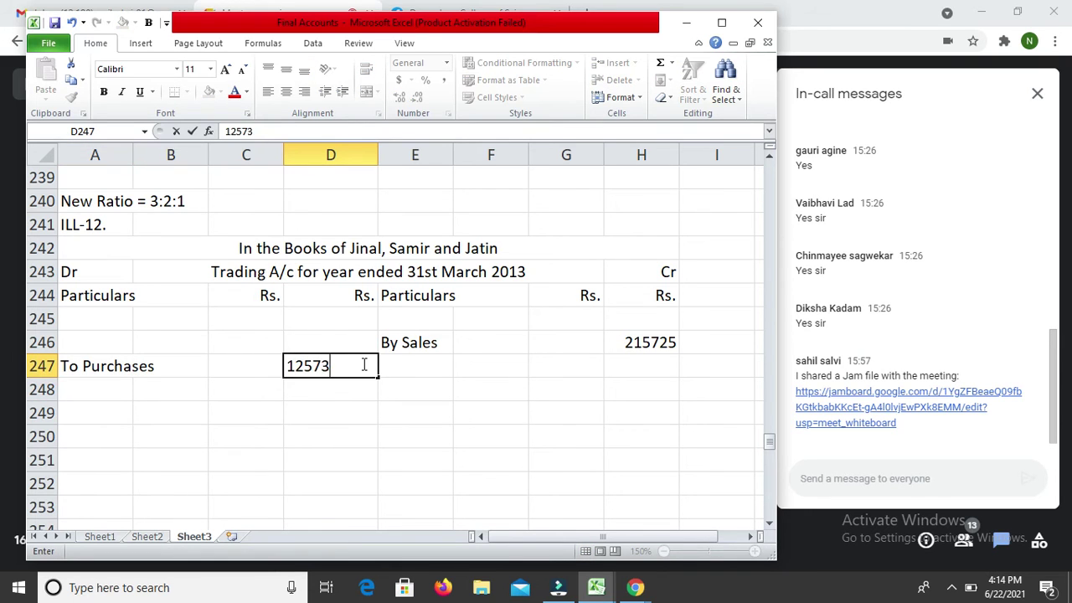
pyautogui.press('Return')
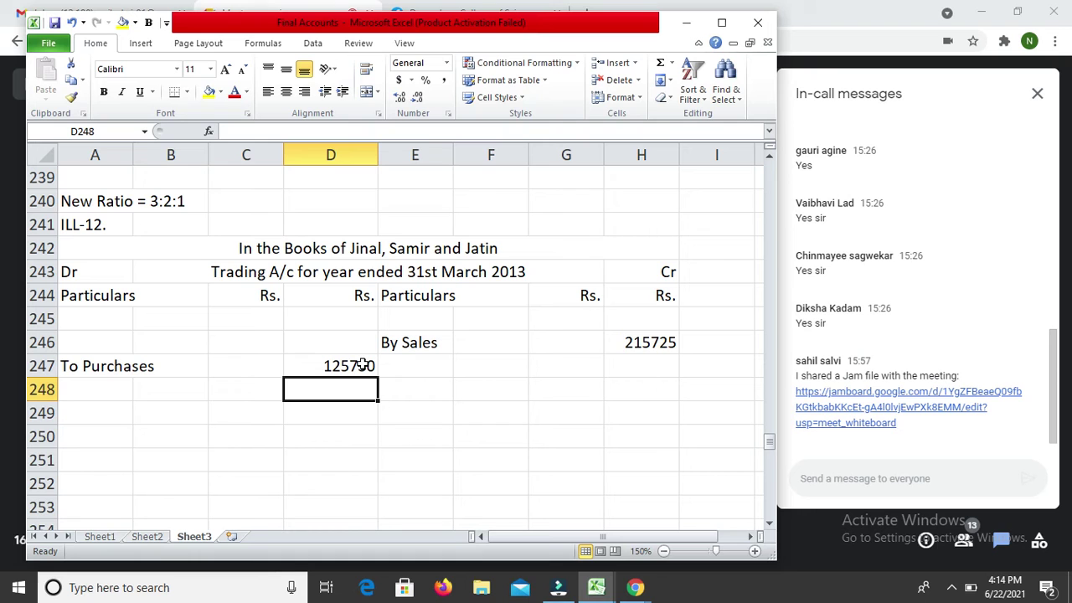
pyautogui.press('Down')
pyautogui.press('Down')
pyautogui.press('Down')
pyautogui.press('Down')
pyautogui.press('Down')
pyautogui.press('Down')
pyautogui.press('Down')
pyautogui.press('Down')
pyautogui.press('Down')
pyautogui.press('Down')
pyautogui.press('Down')
pyautogui.press('Down')
pyautogui.press('Down')
pyautogui.press('Down')
pyautogui.press('Down')
pyautogui.press('Down')
pyautogui.press('Down')
pyautogui.press('Down')
pyautogui.press('Down')
pyautogui.press('Down')
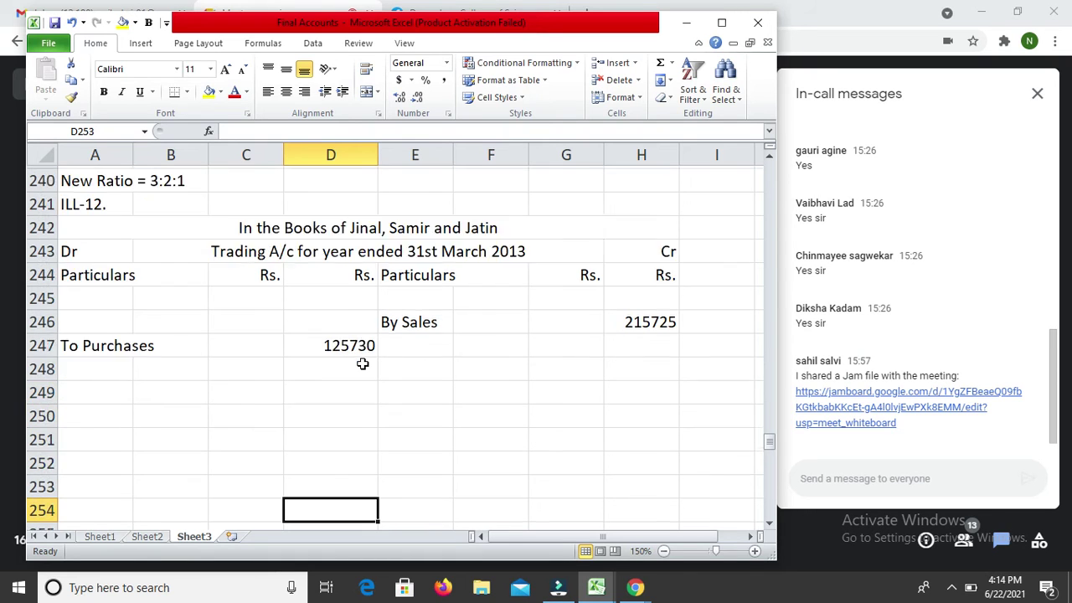
pyautogui.press('Up')
pyautogui.press('Up')
pyautogui.press('Up')
pyautogui.press('Up')
pyautogui.press('Up')
pyautogui.press('Up')
pyautogui.press('Up')
pyautogui.press('Up')
# Step: Record 'By Discount Received' in E265 with 2150 in H265
pyautogui.press('Right')
pyautogui.press('Up')
pyautogui.press('Down')
pyautogui.write('By Dir')
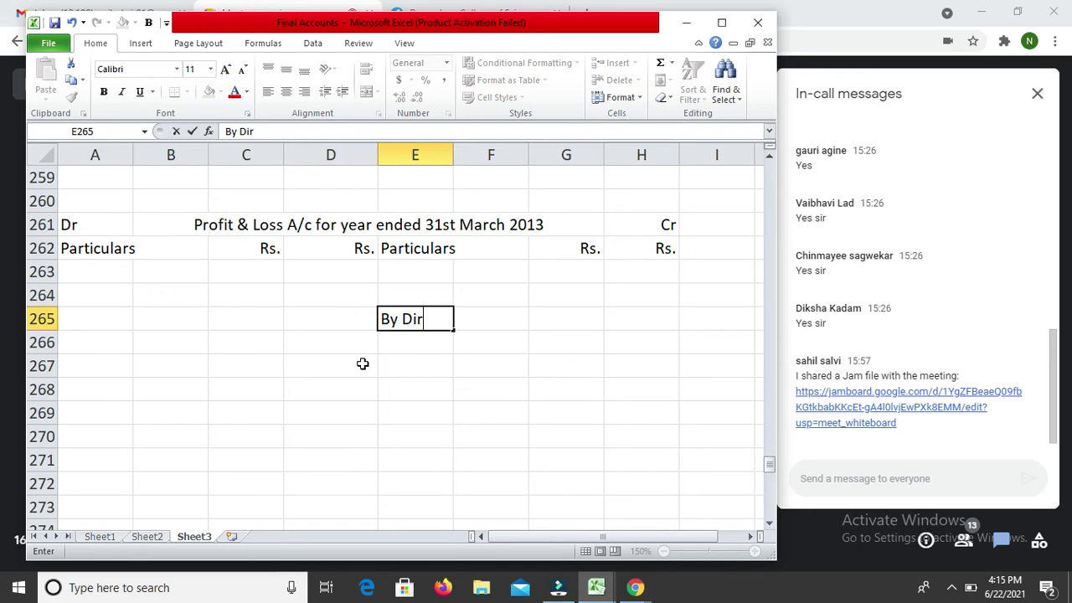
pyautogui.press('BackSpace')
pyautogui.write('scount ')
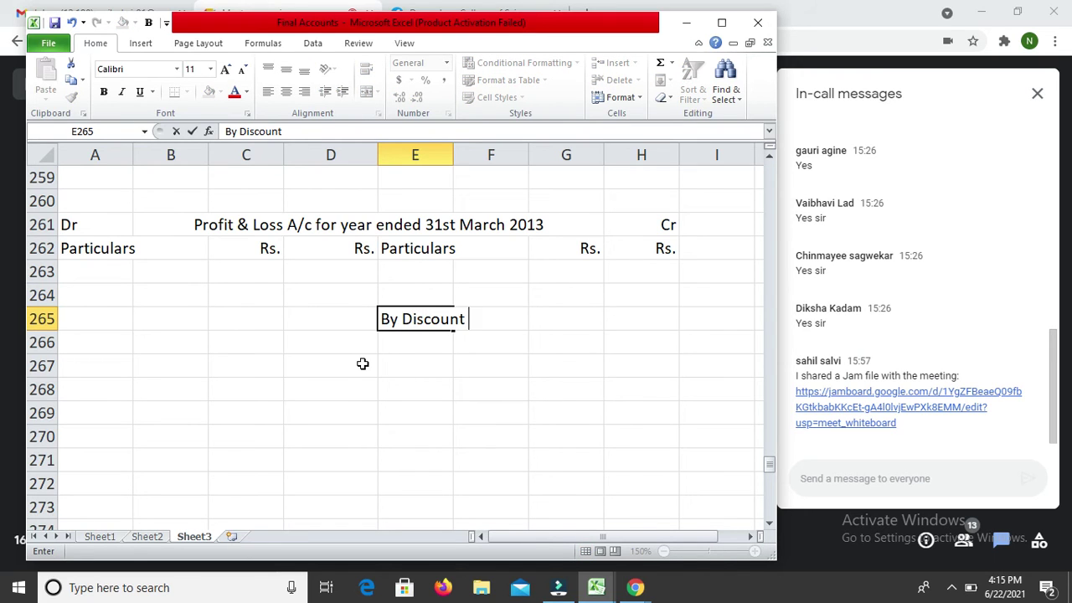
pyautogui.write('Received')
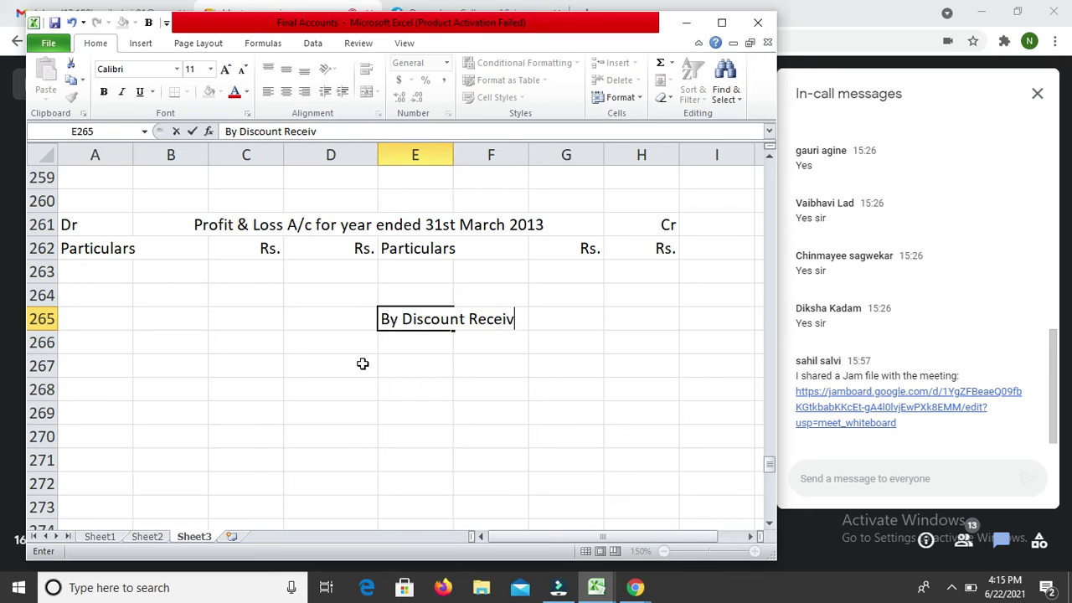
pyautogui.press('Return')
pyautogui.press('Up')
pyautogui.press('Right')
pyautogui.press('Right')
pyautogui.press('Right')
pyautogui.press('Right')
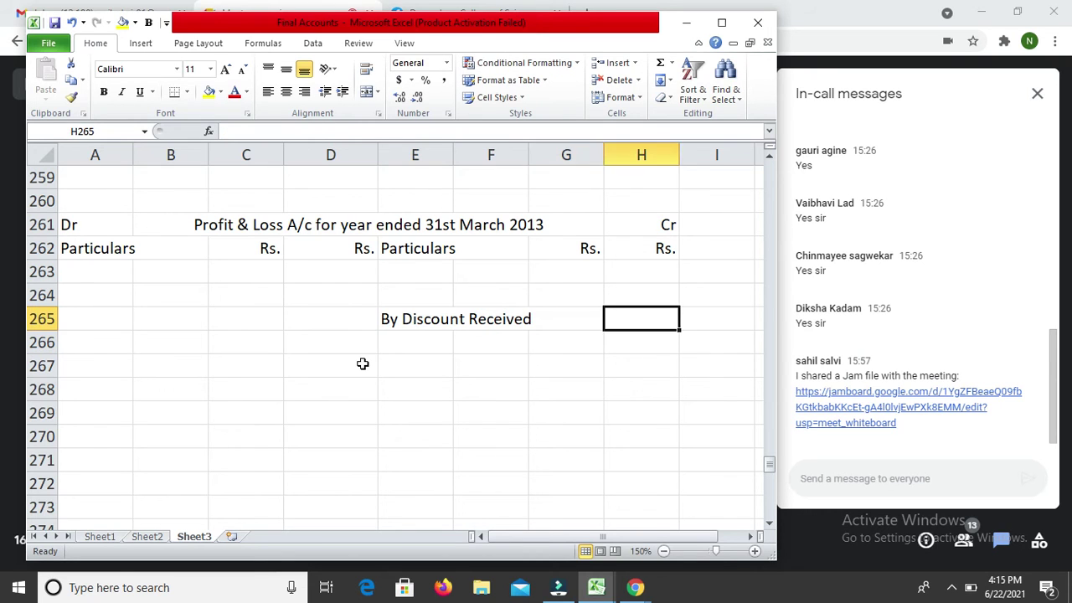
pyautogui.press('Left')
pyautogui.write('2150')
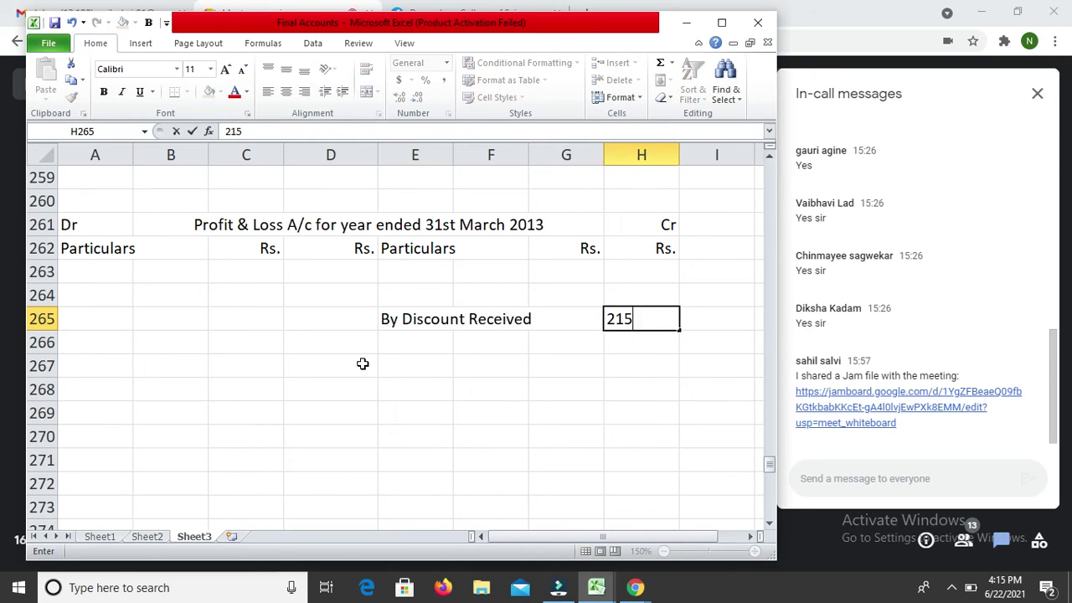
pyautogui.press('Return')
pyautogui.press('Up')
# Step: Enter 'To Discount allowed' in A265 on the debit side
pyautogui.press('Left')
pyautogui.press('Left')
pyautogui.press('Left')
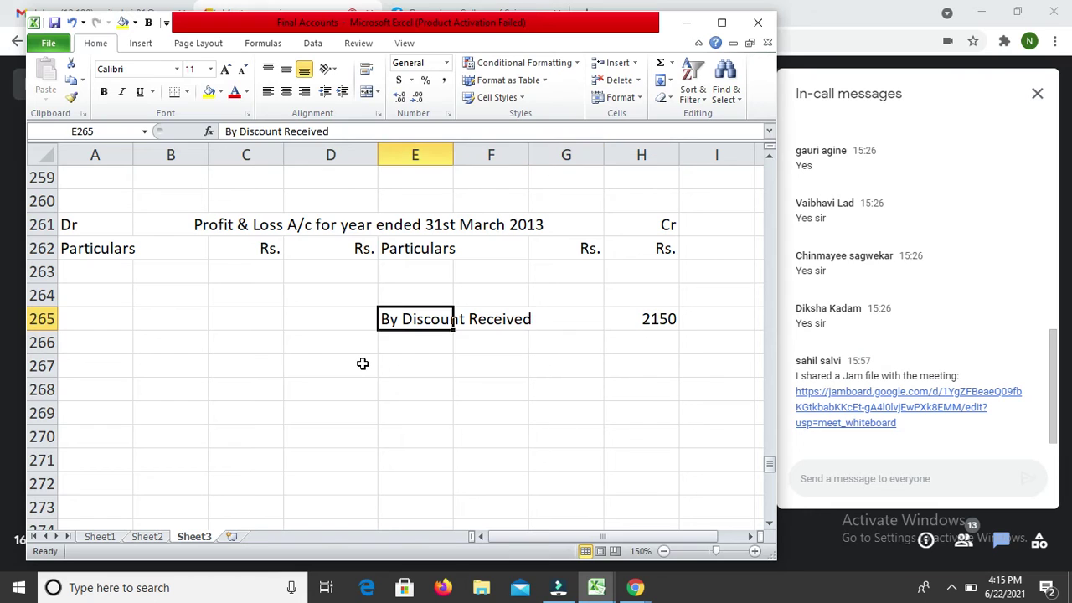
pyautogui.press('Left')
pyautogui.press('Left')
pyautogui.press('Left')
pyautogui.press('Left')
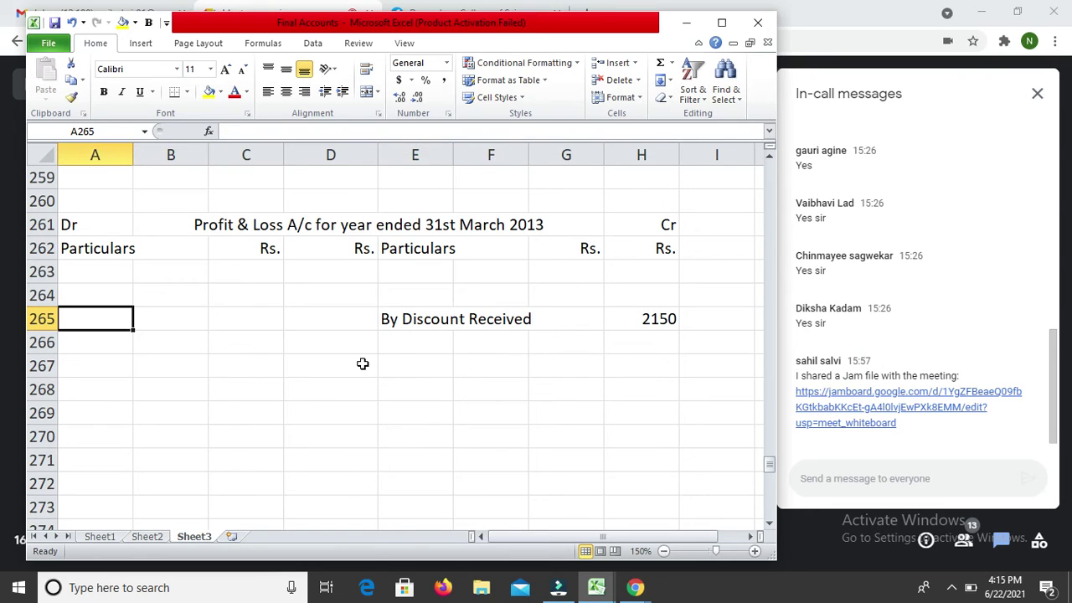
pyautogui.write('To Di')
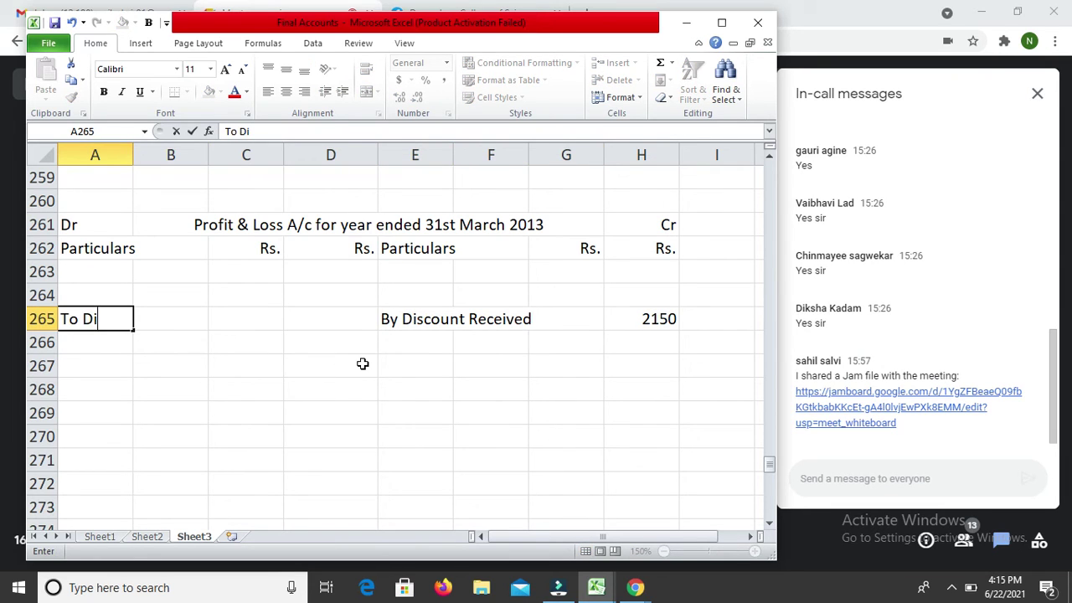
pyautogui.write('scount')
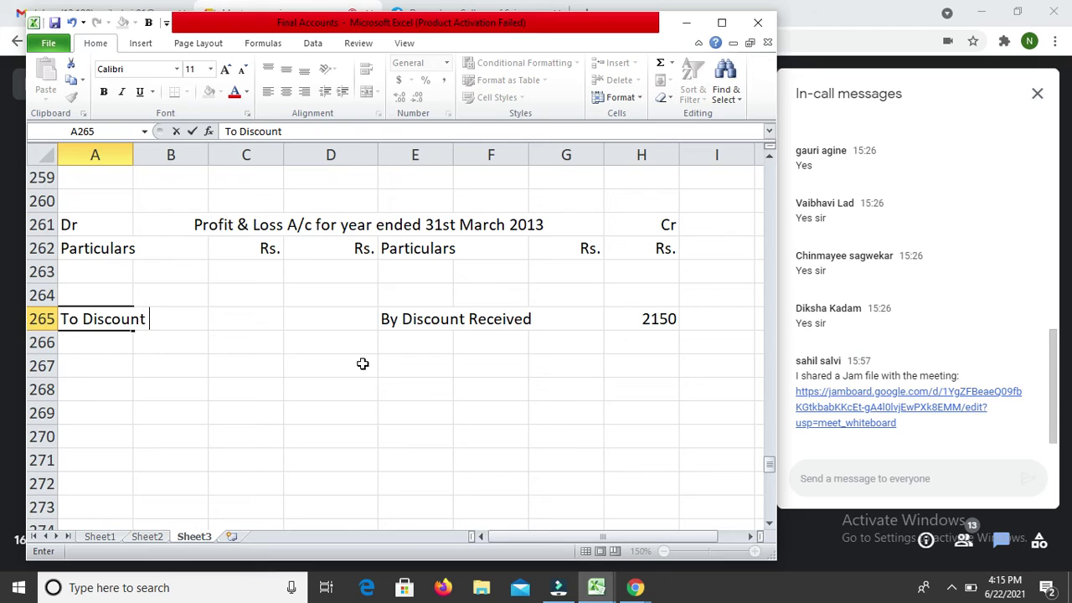
pyautogui.write(' allowed')
pyautogui.press('Return')
# Step: Enter the Discount allowed amount as 1200, then correct it to 3125
pyautogui.press('Up')
pyautogui.press('Up')
pyautogui.press('Right')
pyautogui.press('Down')
pyautogui.press('Right')
pyautogui.press('Right')
pyautogui.press('Right')
pyautogui.press('Left')
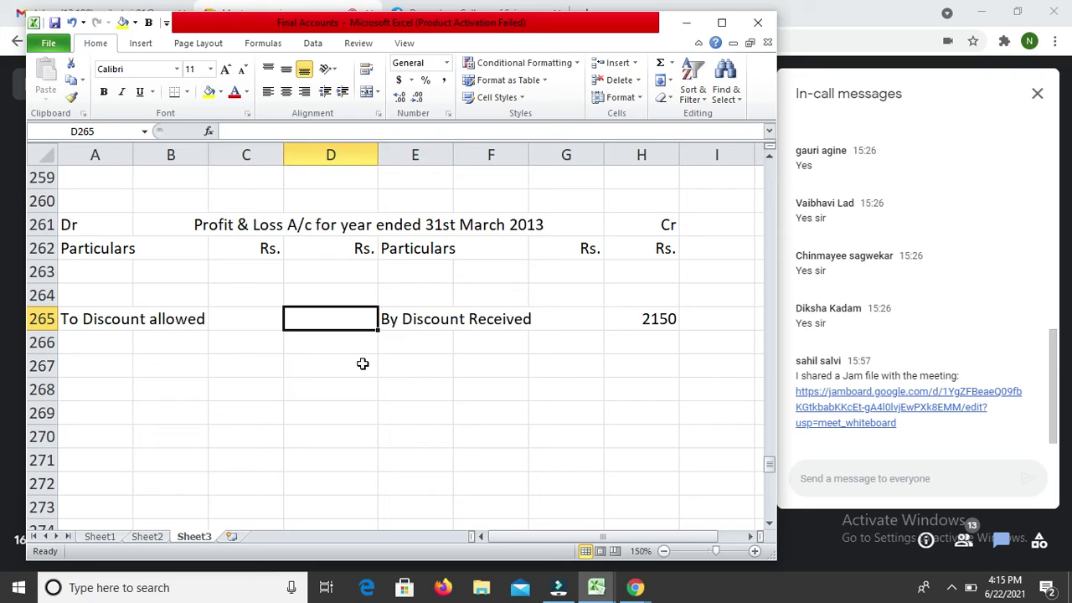
pyautogui.write('1200')
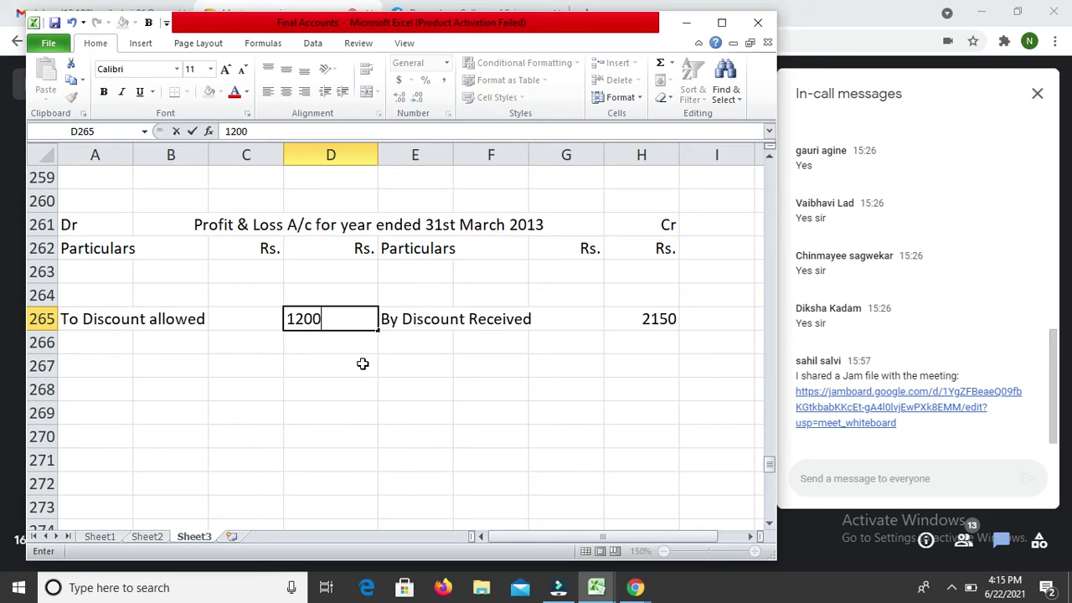
pyautogui.press('Return')
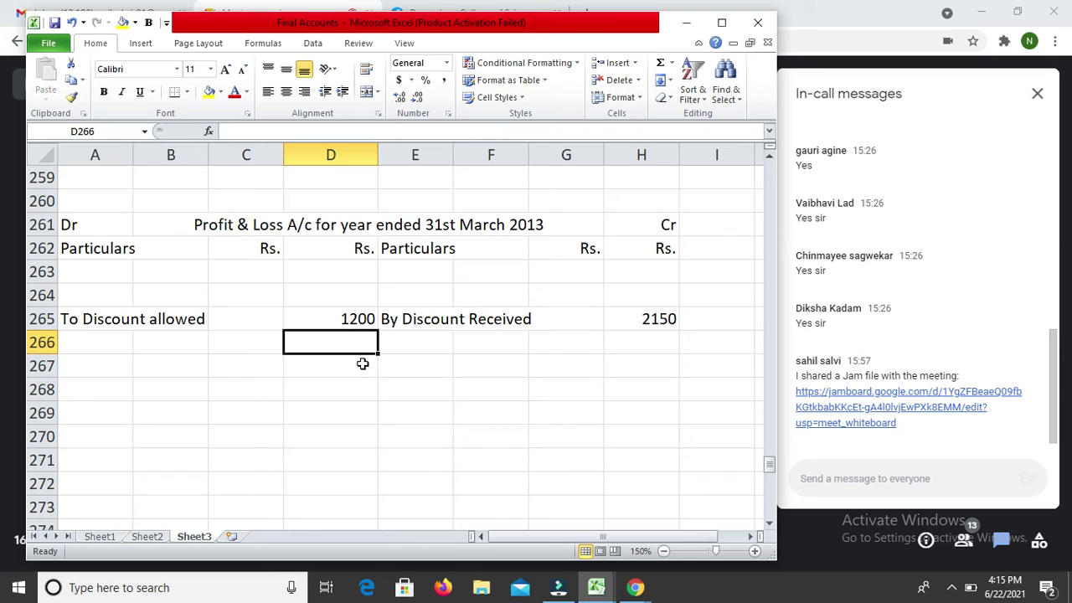
pyautogui.press('Up')
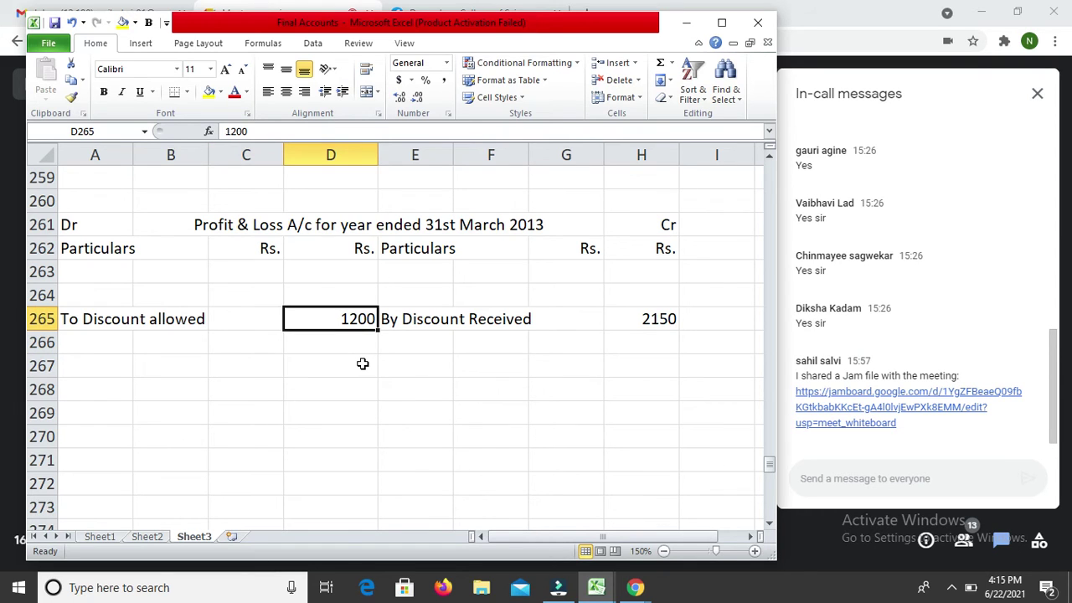
pyautogui.write('3125')
pyautogui.press('Return')
pyautogui.press('Left')
pyautogui.press('Left')
pyautogui.press('Left')
# Step: Enter the labels To Bad Debts, Add Further BD, Add RDD (New) and Less RDD (Old)
pyautogui.write('To Ba')
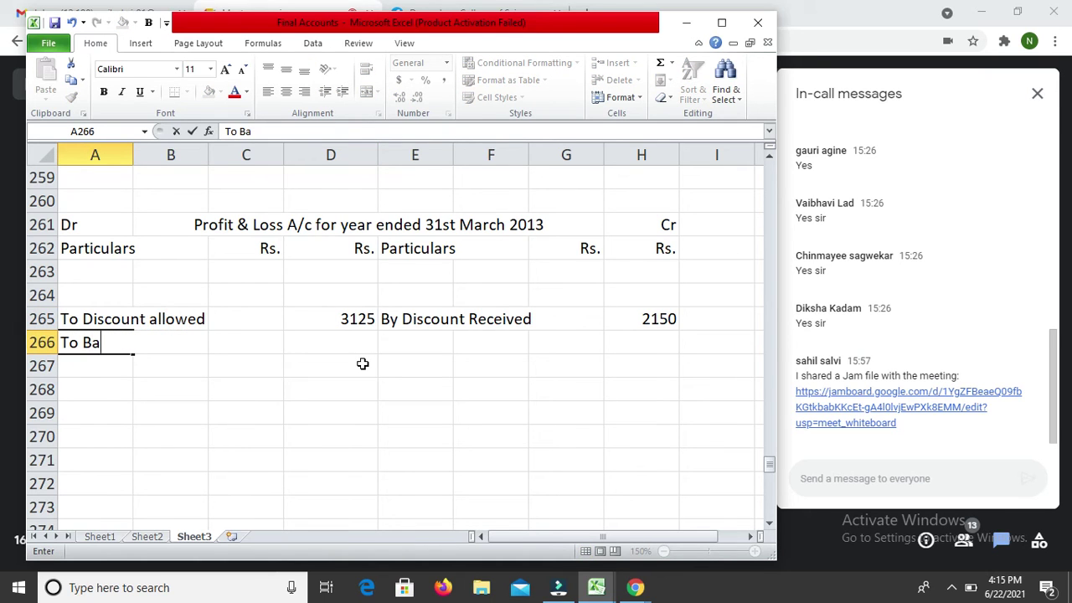
pyautogui.write('d Debts')
pyautogui.press('Return')
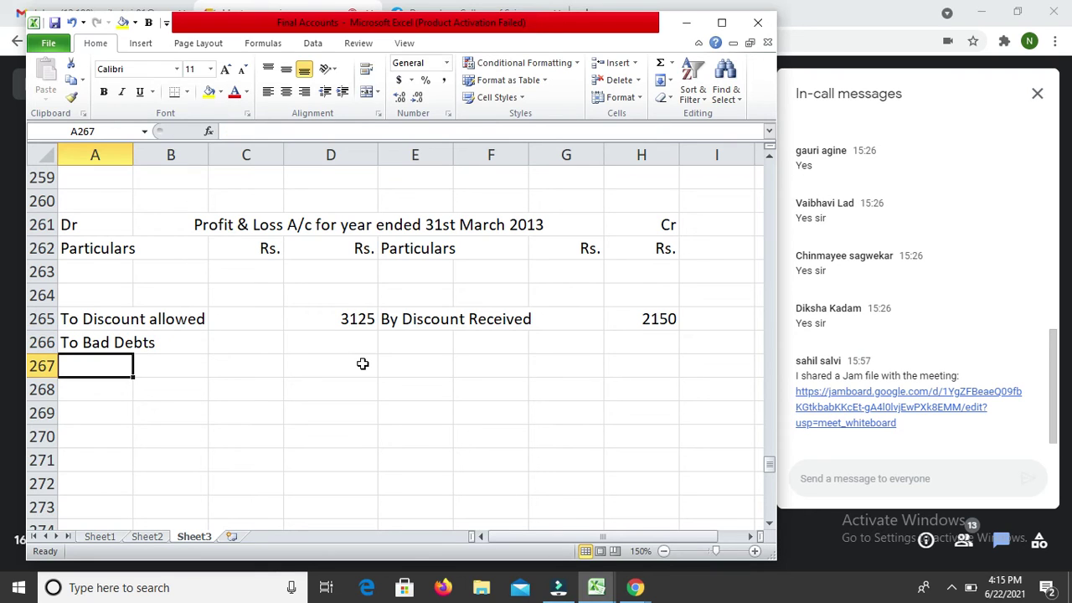
pyautogui.write('Add ')
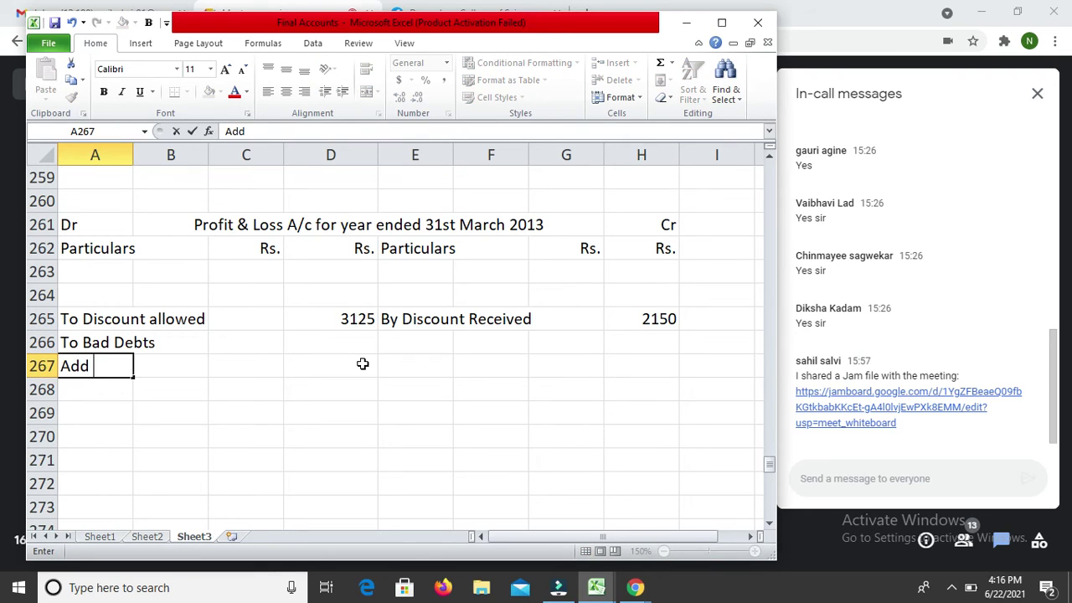
pyautogui.write('Further BD')
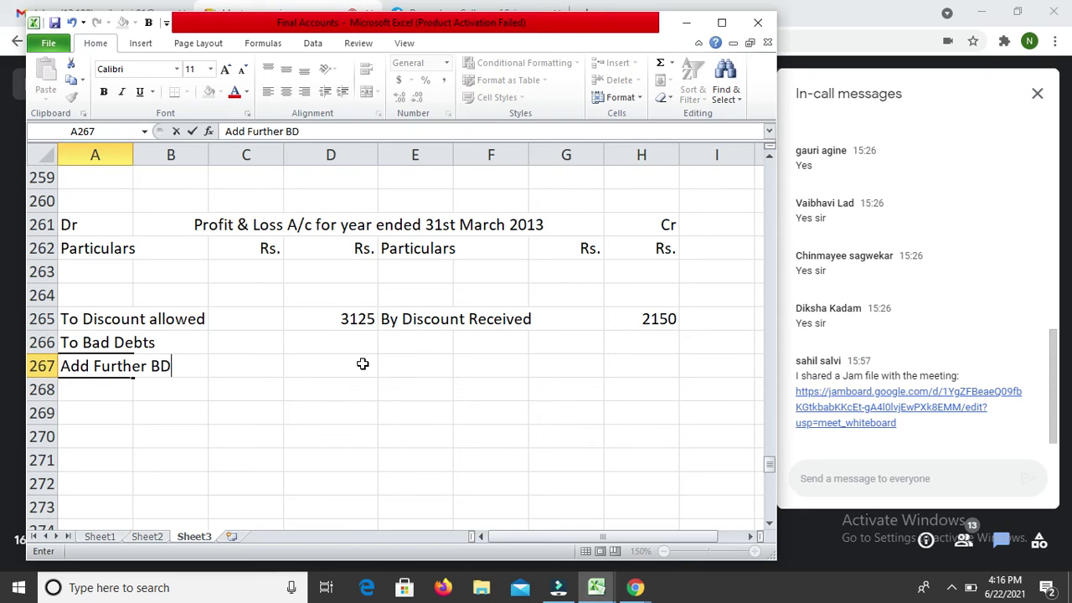
pyautogui.press('Return')
pyautogui.press('Return')
pyautogui.write('Ad')
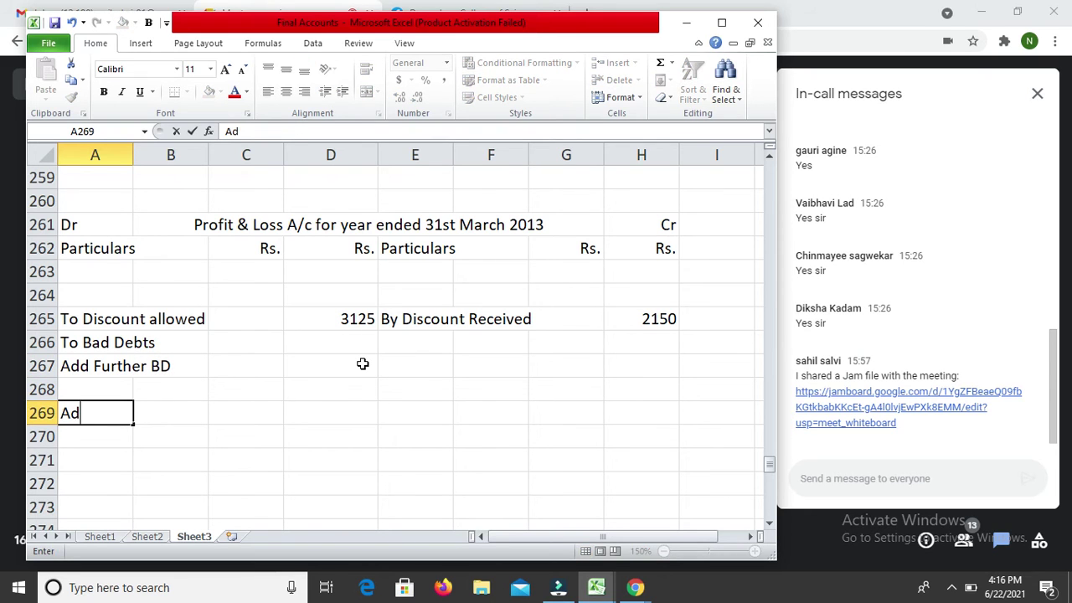
pyautogui.write('d RDD ')
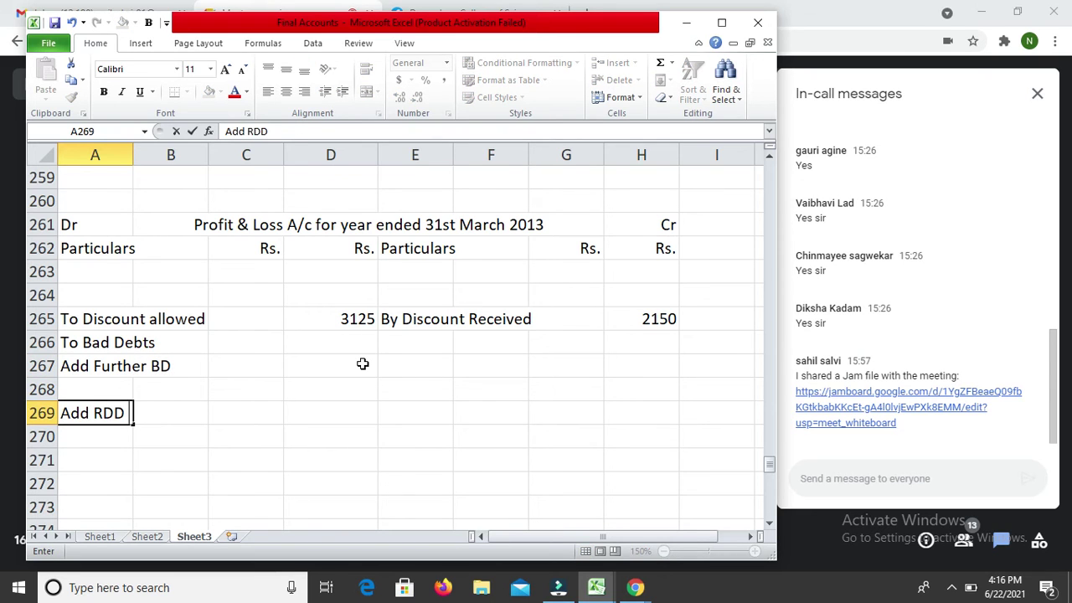
pyautogui.write('(New)')
pyautogui.press('Return')
pyautogui.press('Return')
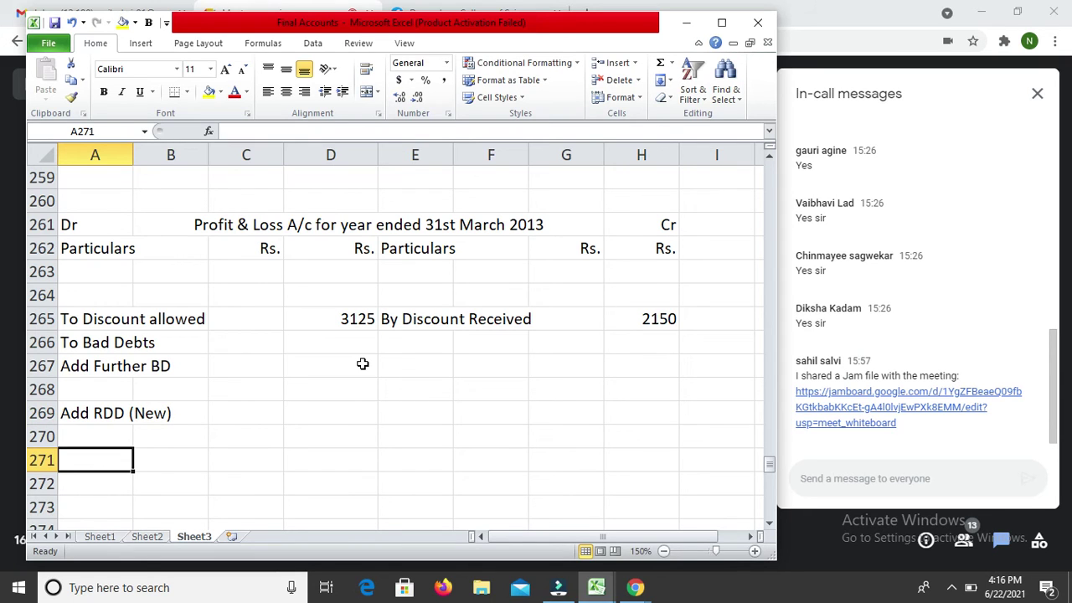
pyautogui.write('Less ')
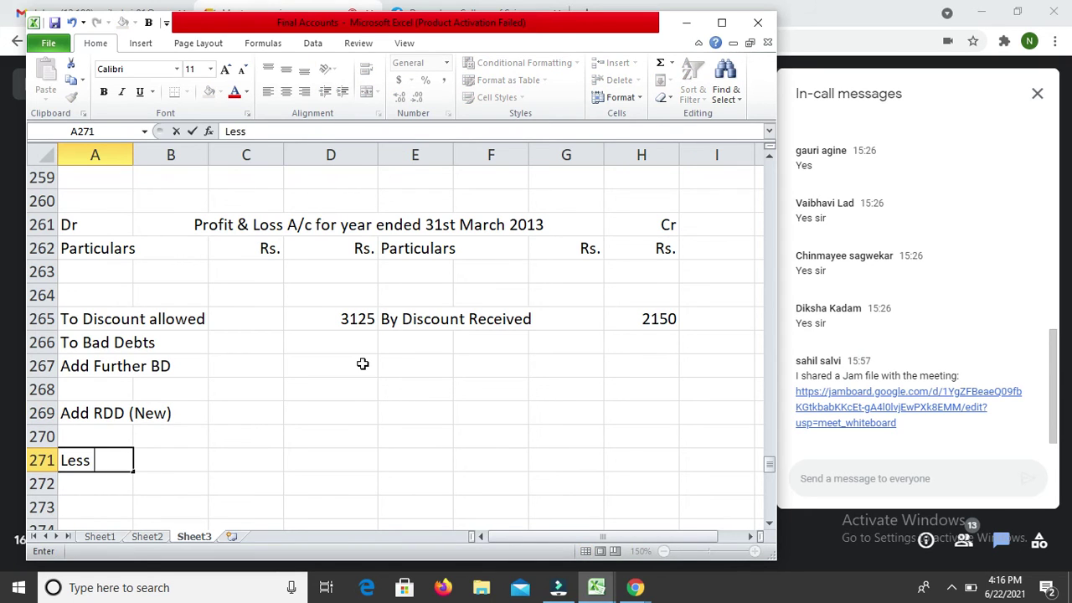
pyautogui.write('RDD (Old)')
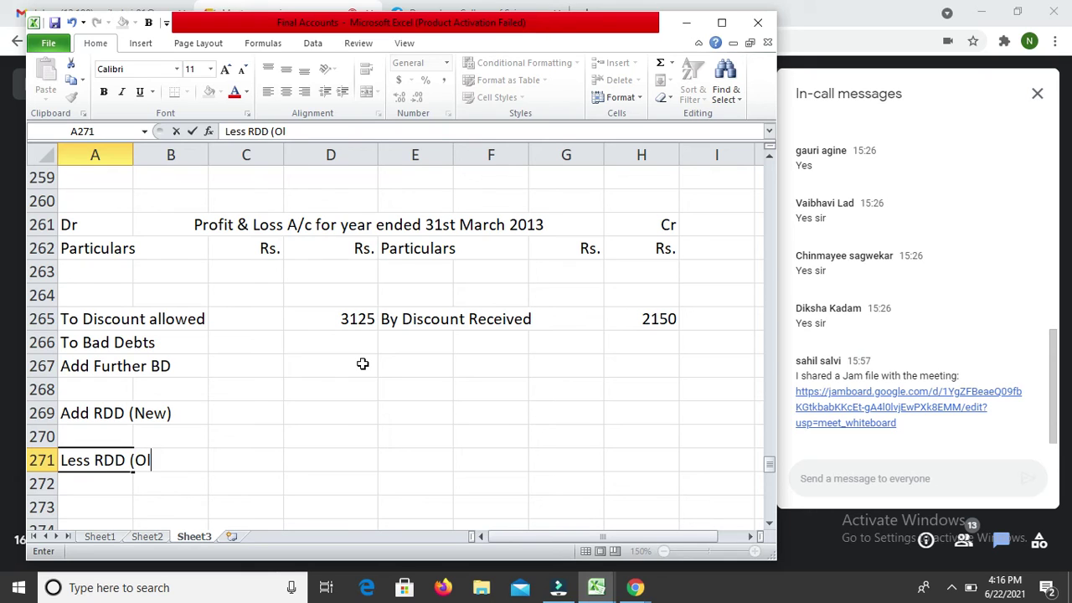
pyautogui.press('Return')
# Step: Record 1200 against the Less RDD (Old) line
pyautogui.press('Up')
pyautogui.press('Right')
pyautogui.press('Right')
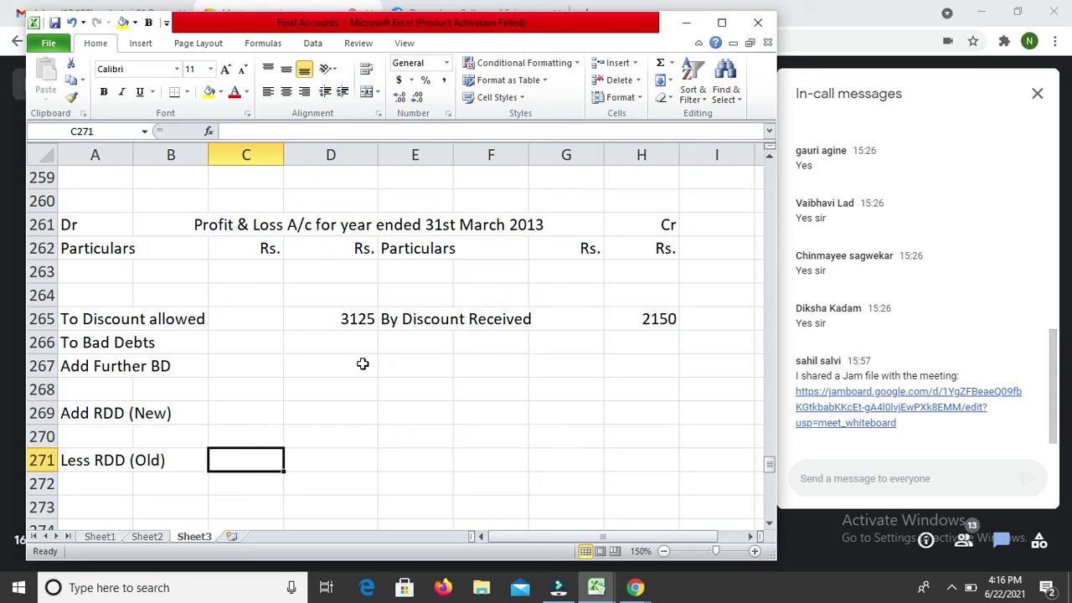
pyautogui.write('1200')
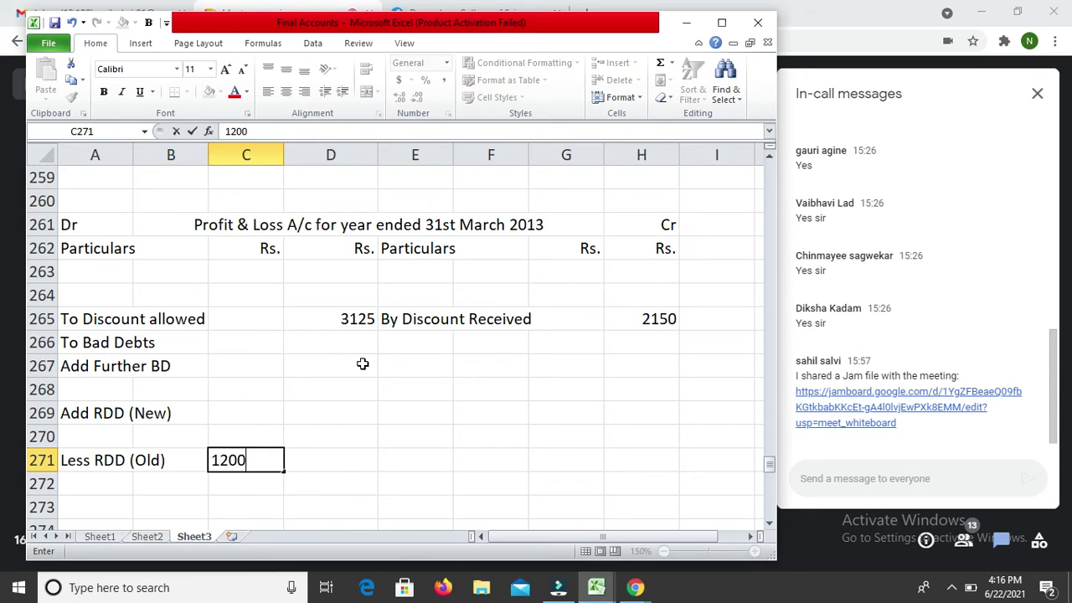
pyautogui.press('Return')
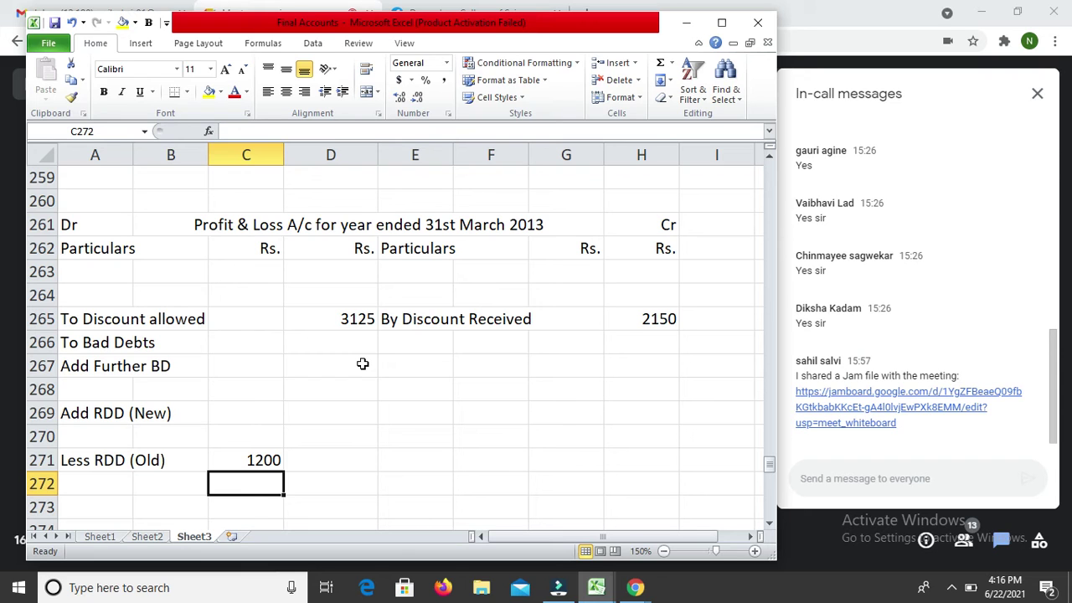
# Step: Enter Sundry Debtors with 40200 on the Balance Sheet's assets side
pyautogui.press('Down')
pyautogui.press('Down')
pyautogui.press('Down')
pyautogui.press('Down')
pyautogui.press('Down')
pyautogui.press('Down')
pyautogui.press('Down')
pyautogui.press('Down')
pyautogui.press('Down')
pyautogui.press('Down')
pyautogui.press('Down')
pyautogui.press('Down')
pyautogui.press('Down')
pyautogui.press('Down')
pyautogui.press('Down')
pyautogui.press('Down')
pyautogui.press('Down')
pyautogui.press('Down')
pyautogui.press('Down')
pyautogui.press('Down')
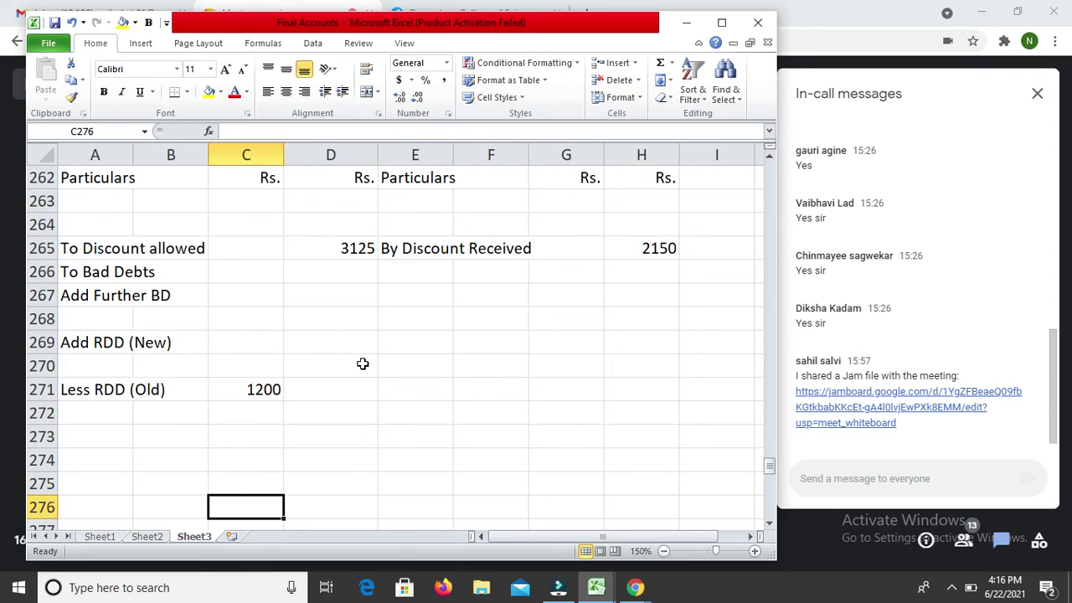
pyautogui.press('Down')
pyautogui.press('Down')
pyautogui.press('Down')
pyautogui.press('Down')
pyautogui.press('Down')
pyautogui.press('Down')
pyautogui.press('Down')
pyautogui.press('Down')
pyautogui.press('Down')
pyautogui.press('Down')
pyautogui.press('Down')
pyautogui.press('Down')
pyautogui.press('Down')
pyautogui.press('Down')
pyautogui.press('Down')
pyautogui.press('Down')
pyautogui.press('Down')
pyautogui.press('Down')
pyautogui.press('Down')
pyautogui.press('Down')
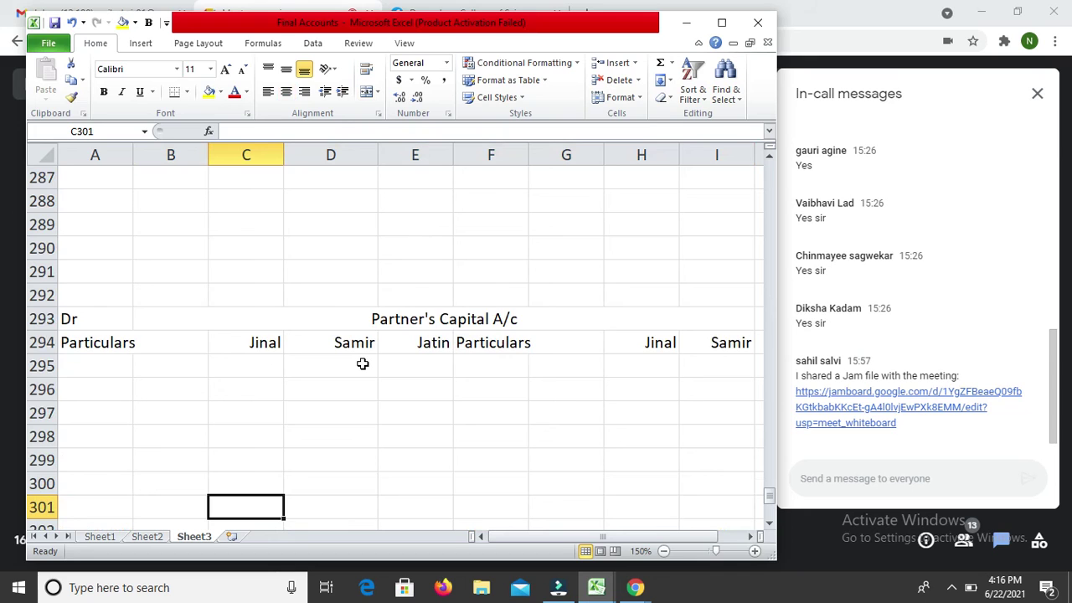
pyautogui.press('Up')
pyautogui.press('Up')
pyautogui.press('Up')
pyautogui.press('Right')
pyautogui.press('Right')
pyautogui.press('Up')
pyautogui.write('Sn')
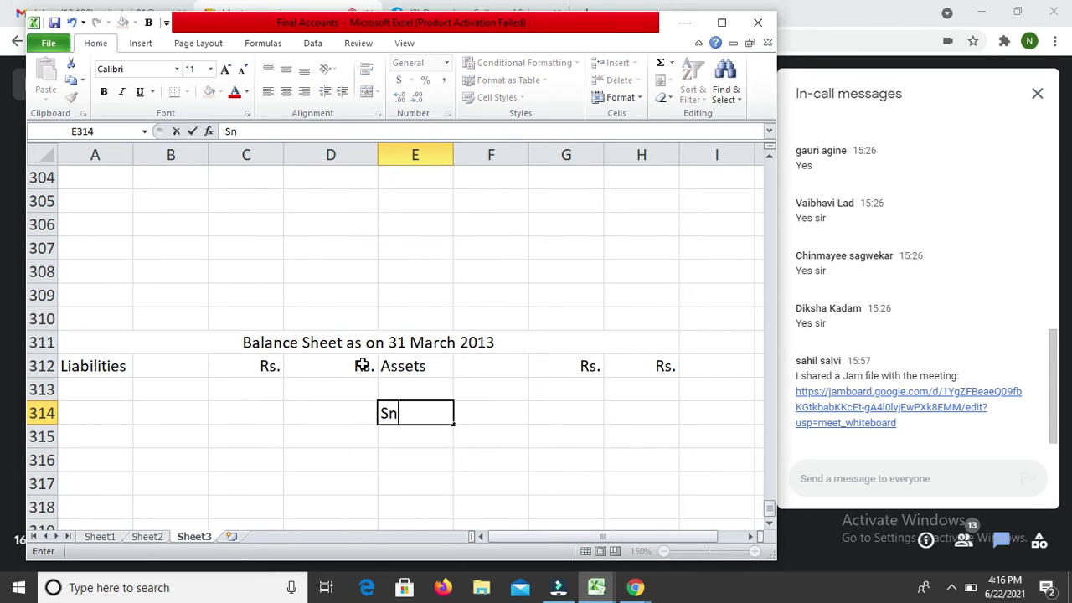
pyautogui.press('BackSpace')
pyautogui.write('undry D')
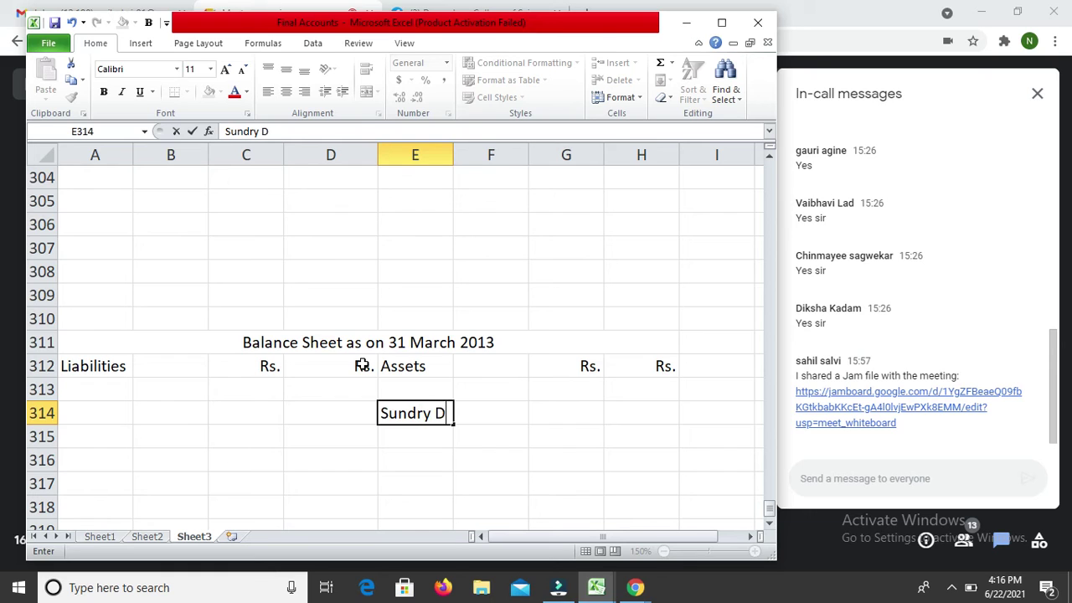
pyautogui.write('ebtors')
pyautogui.press('Return')
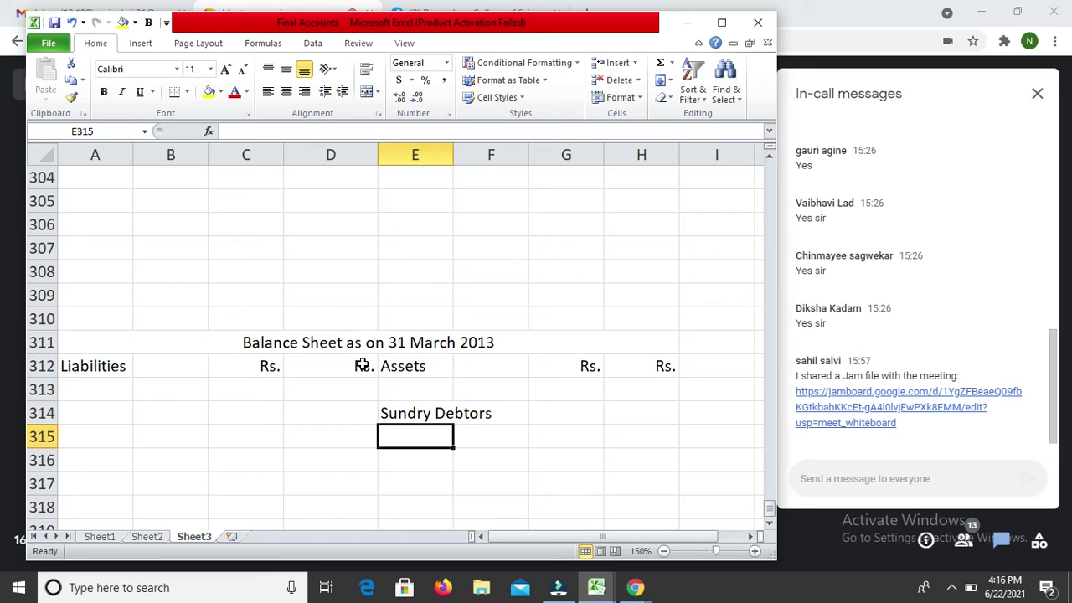
pyautogui.press('Up')
pyautogui.press('Right')
pyautogui.press('Right')
pyautogui.write('40200')
pyautogui.press('Return')
# Step: Enter Sundry Creditors with 32540 on the liabilities side
pyautogui.press('Down')
pyautogui.press('Left')
pyautogui.press('Left')
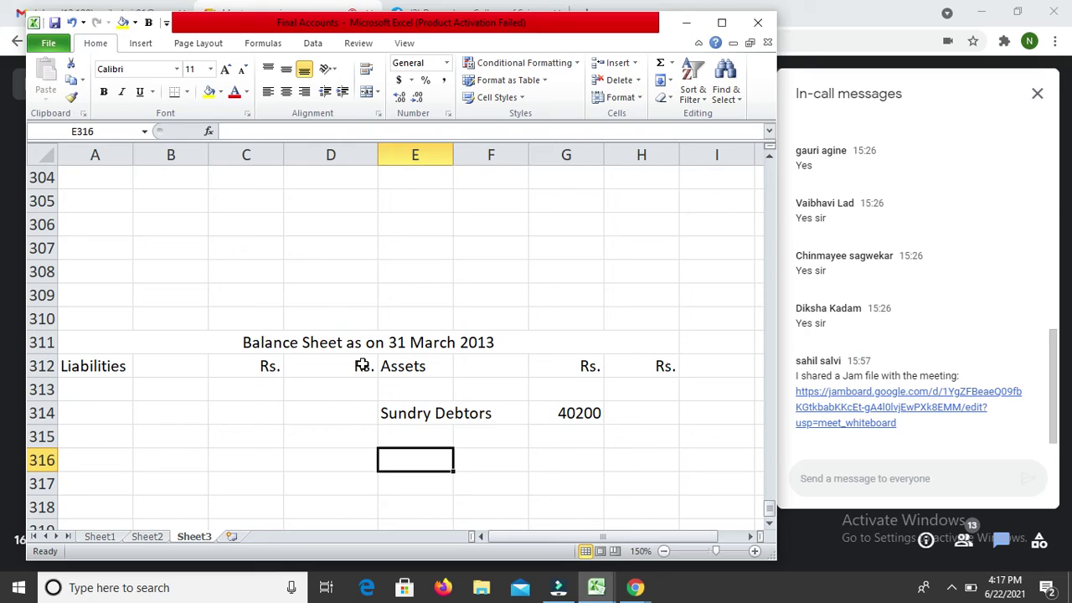
pyautogui.press('Up')
pyautogui.press('Up')
pyautogui.press('Down')
pyautogui.press('Down')
pyautogui.press('Down')
pyautogui.press('Down')
pyautogui.press('Down')
pyautogui.press('Down')
pyautogui.press('Left')
pyautogui.press('Left')
pyautogui.press('Left')
pyautogui.write('S')
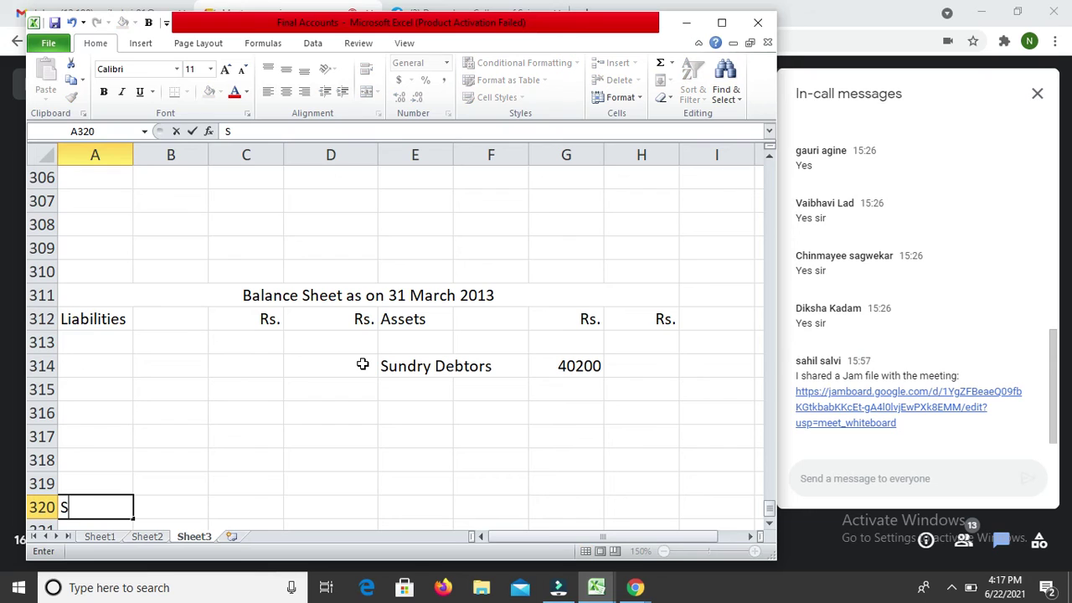
pyautogui.write('undry Creditors')
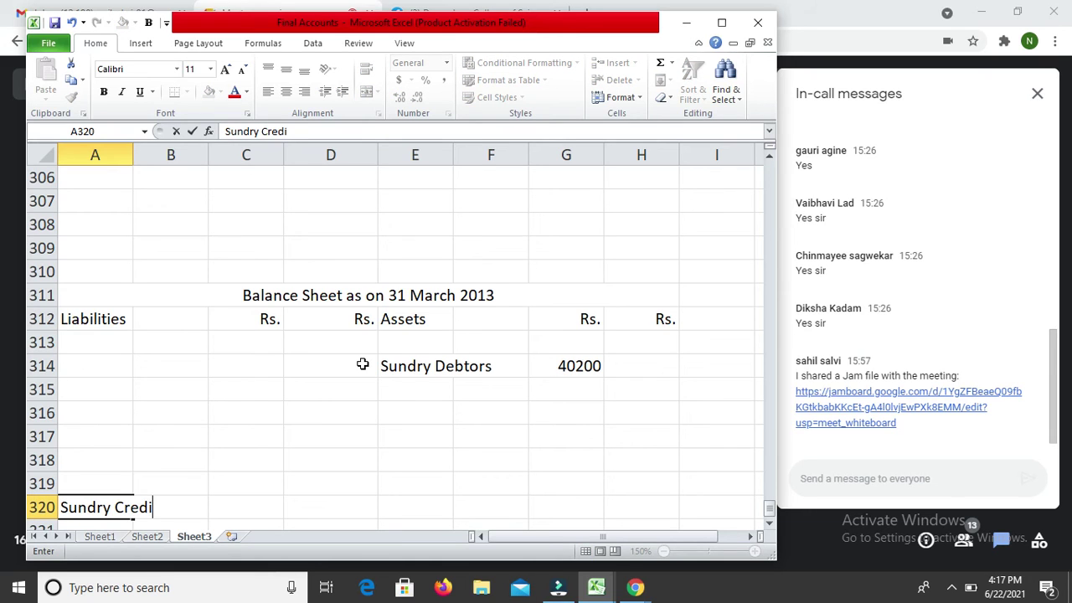
pyautogui.press('Return')
pyautogui.press('Up')
pyautogui.press('Right')
pyautogui.press('Right')
pyautogui.press('Right')
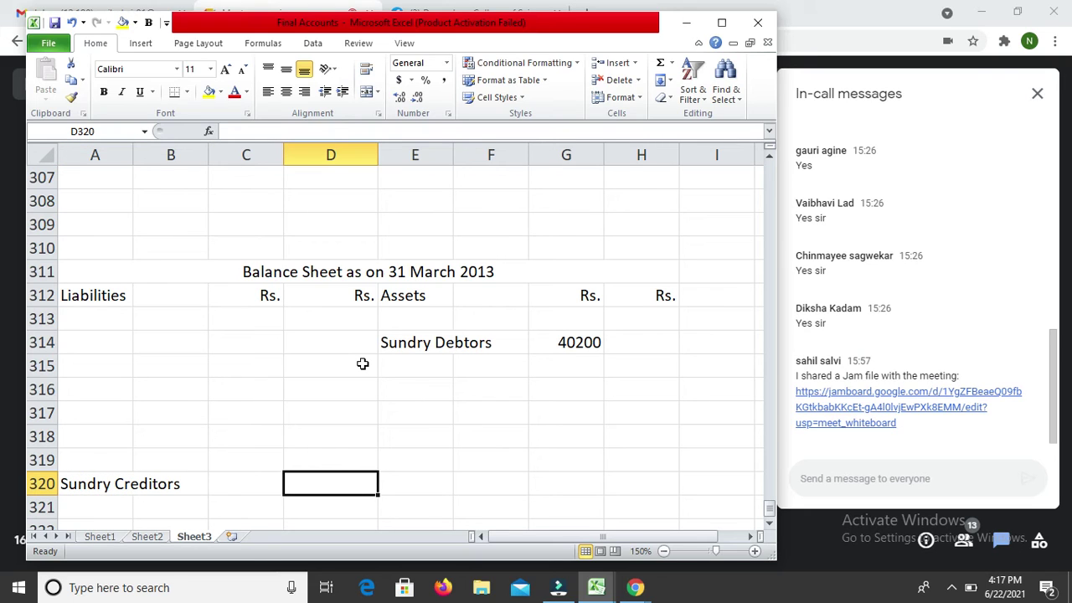
pyautogui.write('32540')
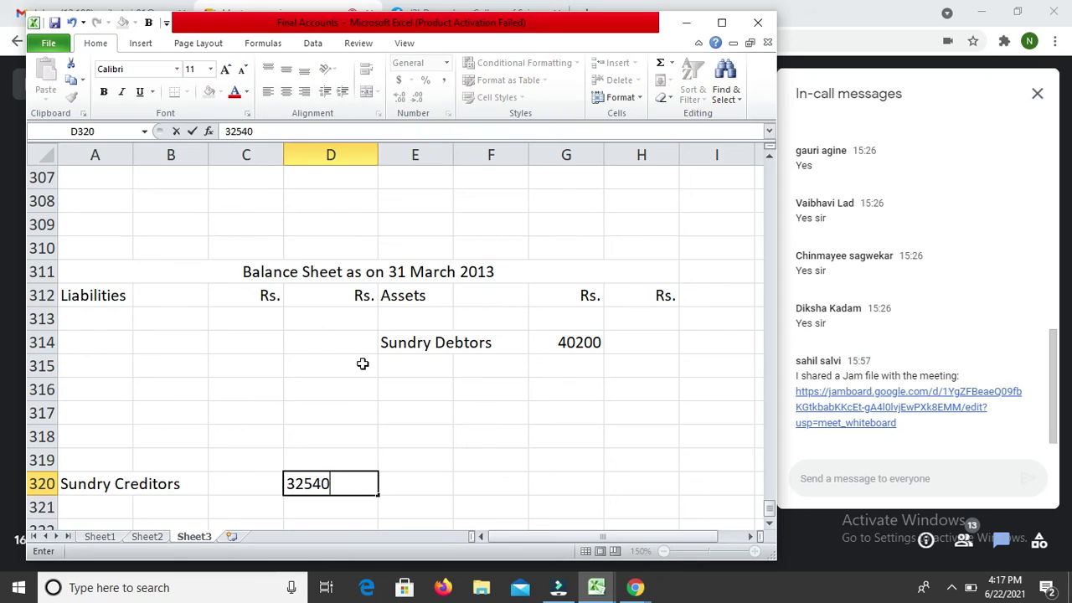
pyautogui.press('Return')
pyautogui.press('Up')
pyautogui.press('Up')
pyautogui.press('Down')
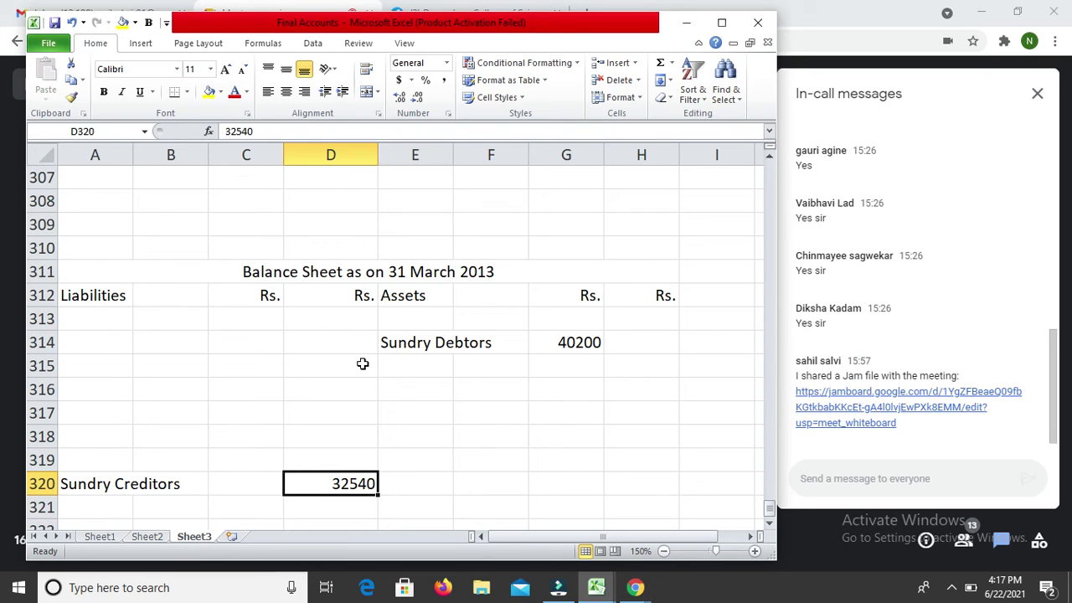
pyautogui.press('Up')
pyautogui.press('Up')
pyautogui.press('Up')
pyautogui.press('Up')
pyautogui.press('Up')
pyautogui.press('Up')
pyautogui.press('Up')
pyautogui.press('Up')
pyautogui.press('Up')
pyautogui.press('Up')
pyautogui.press('Up')
pyautogui.press('Up')
pyautogui.press('Up')
pyautogui.press('Up')
pyautogui.press('Up')
pyautogui.press('Up')
pyautogui.press('Up')
pyautogui.press('Up')
pyautogui.press('Up')
pyautogui.press('Up')
pyautogui.press('Up')
pyautogui.press('Up')
pyautogui.press('Up')
pyautogui.press('Up')
pyautogui.press('Up')
pyautogui.press('Up')
pyautogui.press('Up')
pyautogui.press('Up')
pyautogui.press('Up')
pyautogui.press('Up')
pyautogui.press('Up')
pyautogui.press('Up')
pyautogui.press('Up')
pyautogui.press('Up')
pyautogui.press('Up')
pyautogui.press('Up')
pyautogui.press('Up')
pyautogui.press('Up')
pyautogui.press('Up')
pyautogui.press('Up')
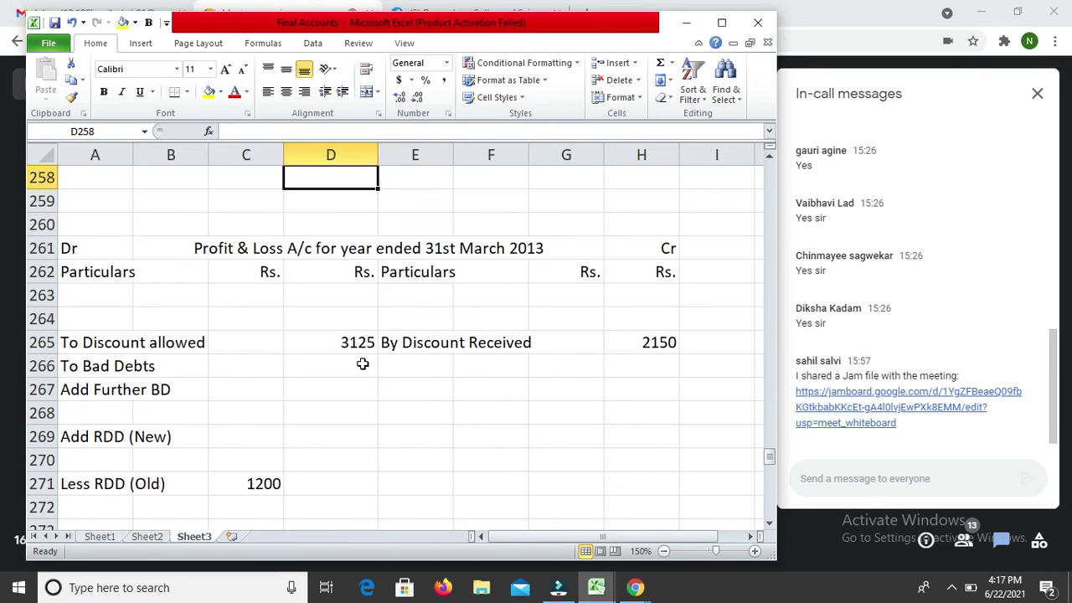
# Step: Record 'To Opening Stock' with 42820 in the Trading account's first debit row
pyautogui.press('Up')
pyautogui.press('Up')
pyautogui.press('Up')
pyautogui.press('Up')
pyautogui.press('Up')
pyautogui.press('Up')
pyautogui.press('Up')
pyautogui.press('Up')
pyautogui.press('Up')
pyautogui.press('Up')
pyautogui.press('Up')
pyautogui.press('Up')
pyautogui.press('Up')
pyautogui.press('Up')
pyautogui.press('Up')
pyautogui.press('Up')
pyautogui.press('Up')
pyautogui.press('Up')
pyautogui.press('Up')
pyautogui.press('Up')
pyautogui.press('Down')
pyautogui.press('Down')
pyautogui.press('Down')
pyautogui.press('Down')
pyautogui.press('Down')
pyautogui.press('Down')
pyautogui.press('Down')
pyautogui.press('Down')
pyautogui.press('Down')
pyautogui.write('48')
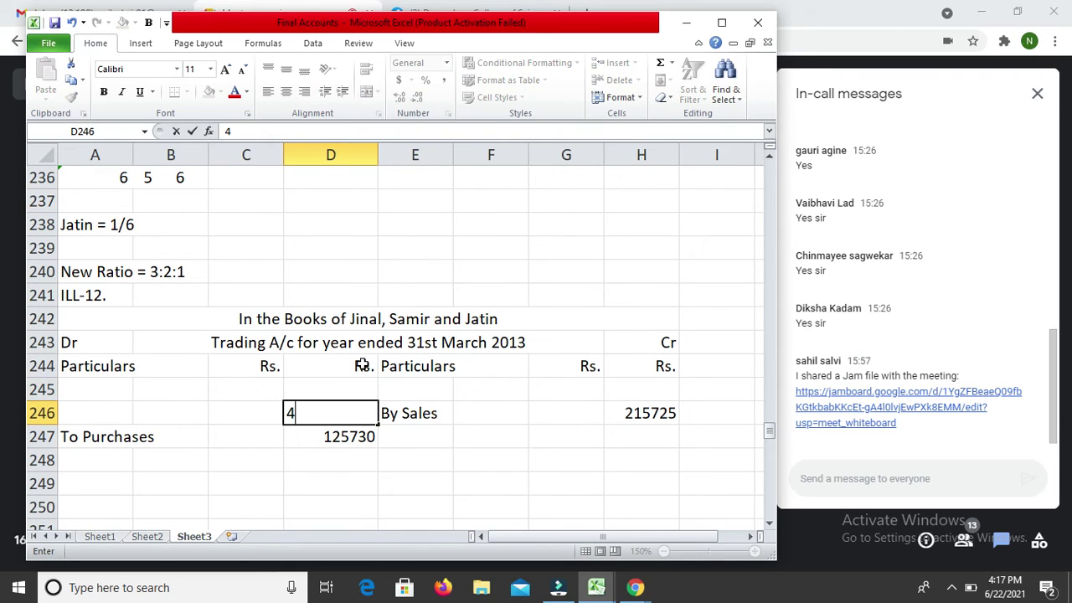
pyautogui.press('BackSpace')
pyautogui.write('2820')
pyautogui.press('Return')
pyautogui.press('Up')
pyautogui.press('Left')
pyautogui.press('Left')
pyautogui.press('Left')
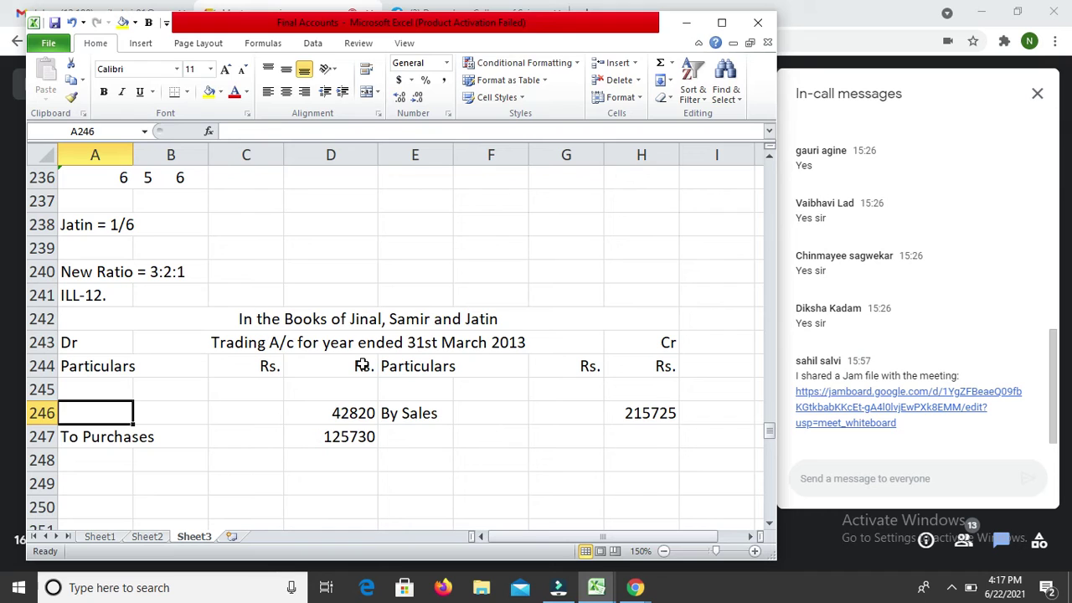
pyautogui.write('To Op')
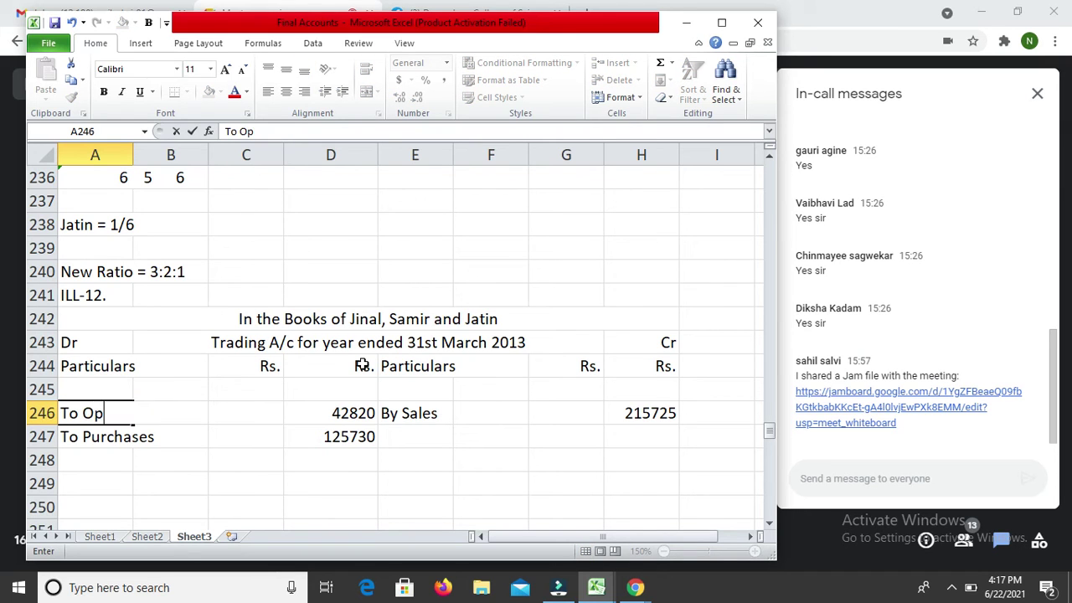
pyautogui.write('ening S')
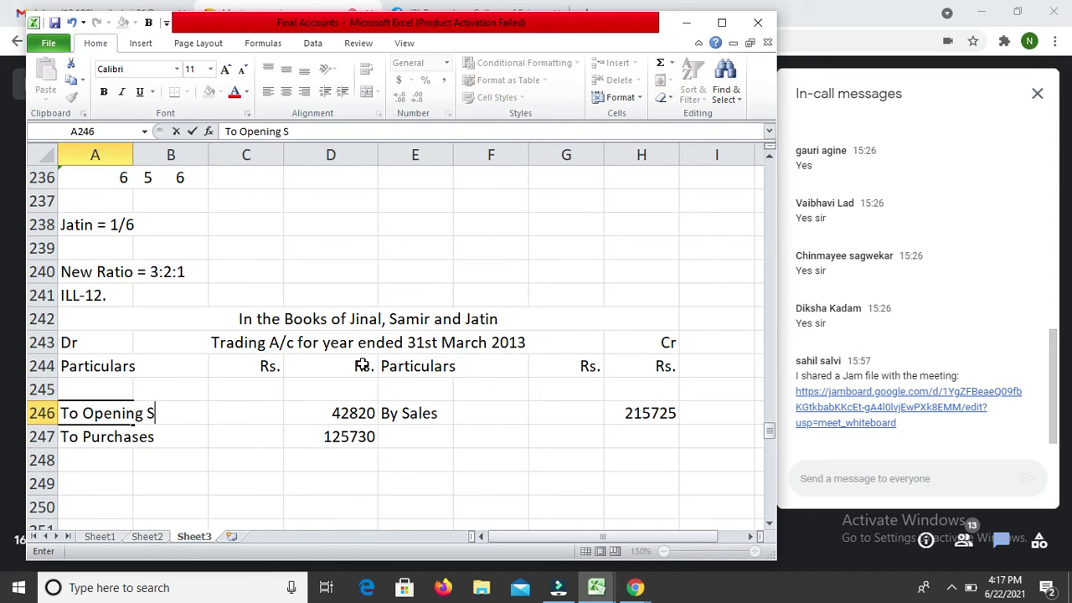
pyautogui.write('tock')
pyautogui.press('Return')
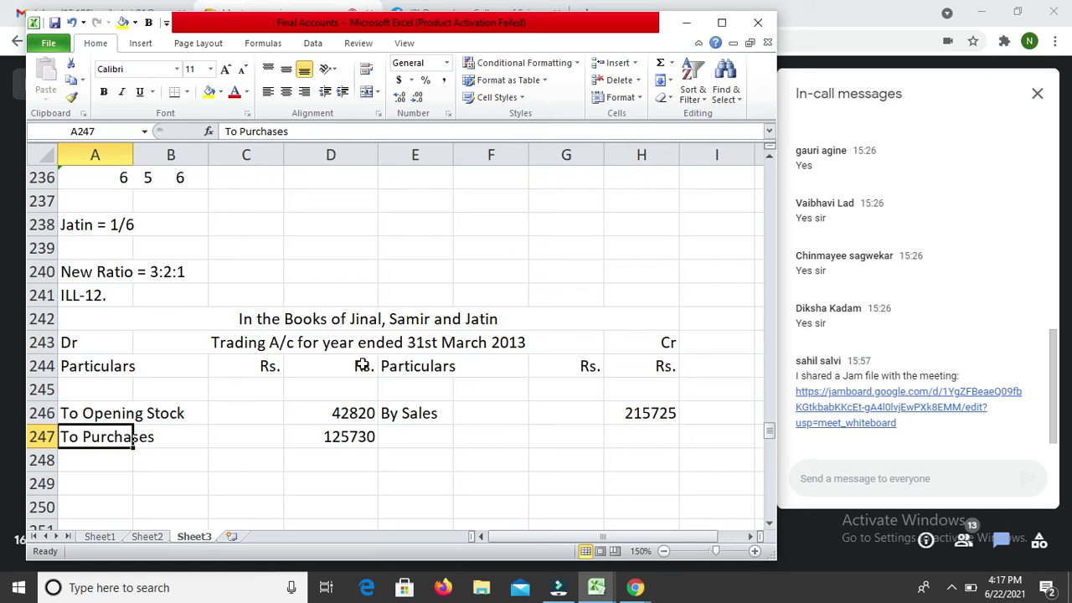
# Step: Add 'To Carriage Inward' in A248 with 3250 in D248
pyautogui.press('Down')
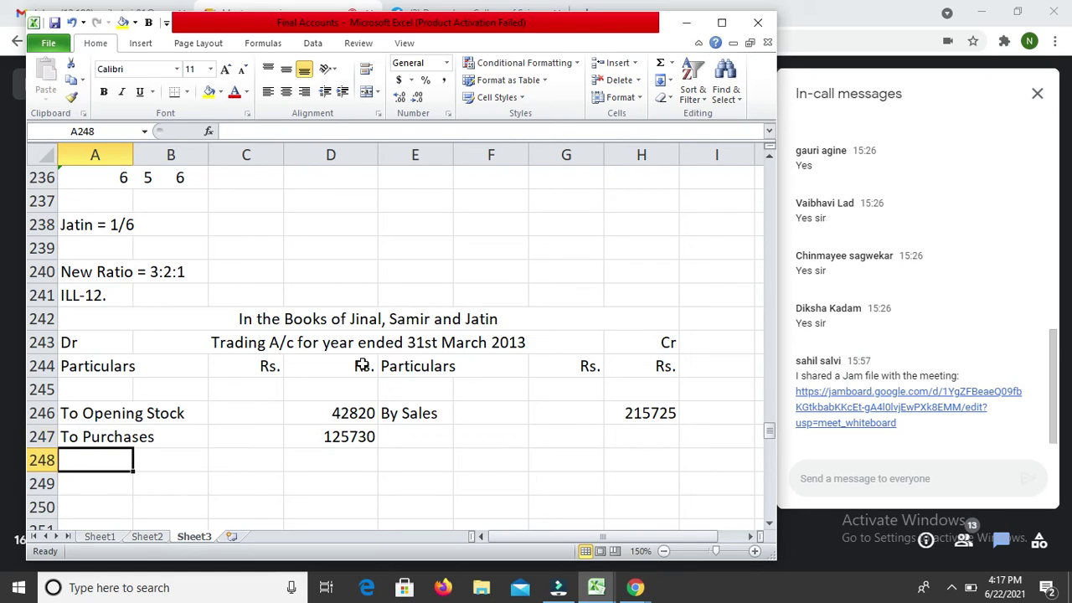
pyautogui.write('To')
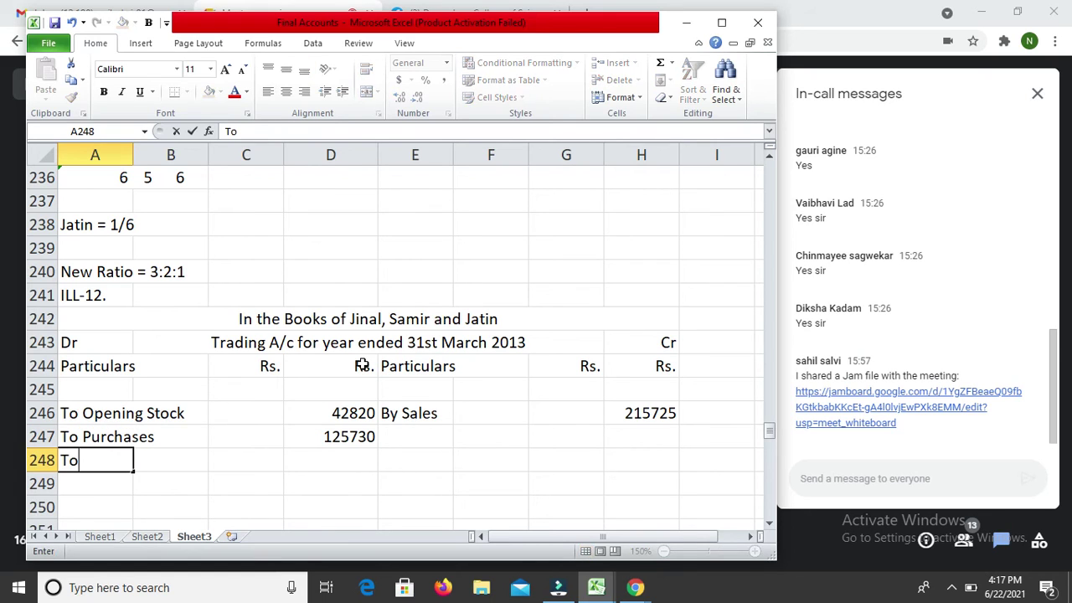
pyautogui.write(' Carria')
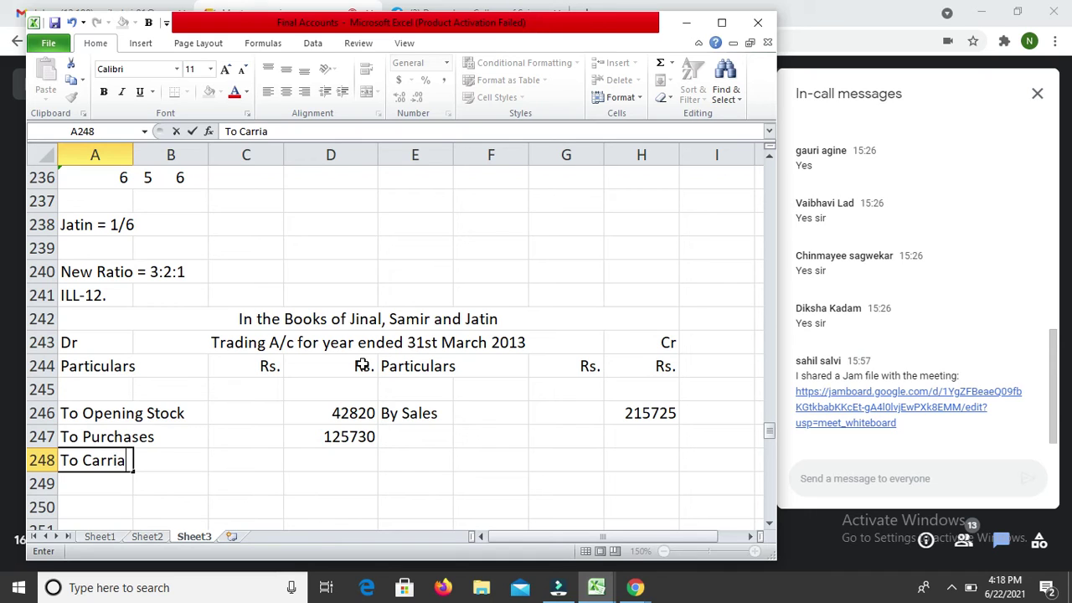
pyautogui.write('ge Inw')
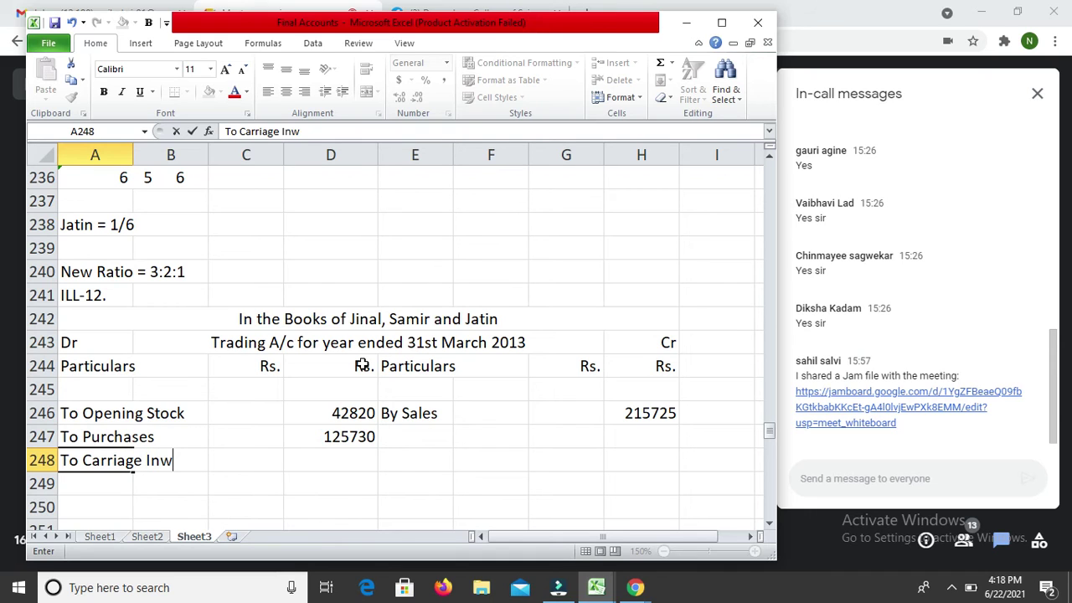
pyautogui.write('ard')
pyautogui.press('Return')
pyautogui.press('Up')
pyautogui.press('Right')
pyautogui.press('Right')
pyautogui.press('Right')
pyautogui.write('3250')
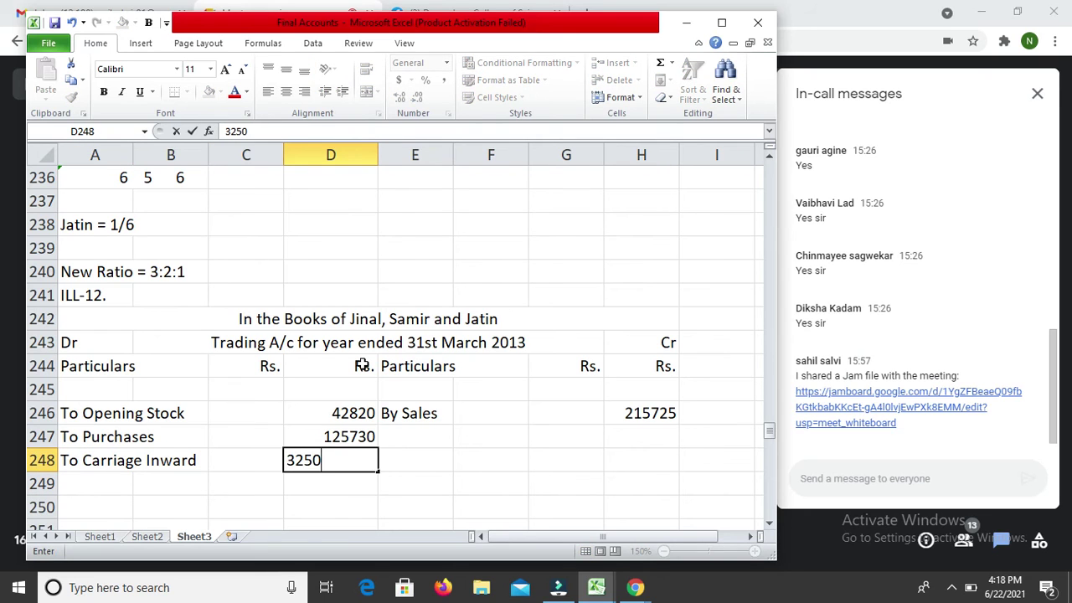
pyautogui.press('Return')
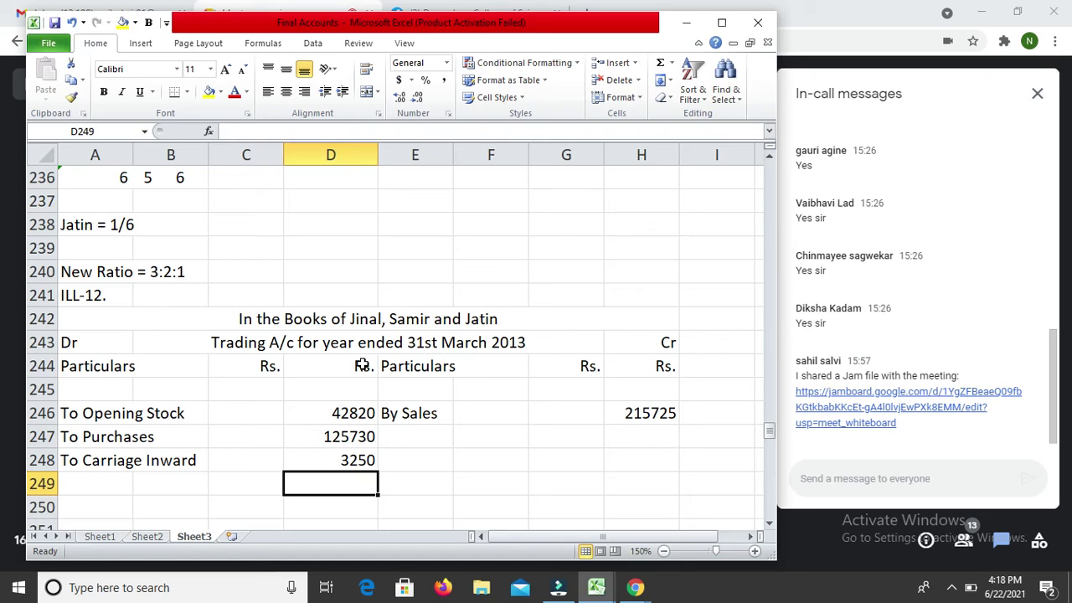
pyautogui.press('Down')
pyautogui.press('Down')
pyautogui.press('Down')
pyautogui.press('Down')
pyautogui.press('Down')
pyautogui.press('Down')
pyautogui.press('Down')
pyautogui.press('Down')
pyautogui.press('Down')
pyautogui.press('Down')
pyautogui.press('Down')
pyautogui.press('Down')
pyautogui.press('Down')
pyautogui.press('Down')
pyautogui.press('Down')
pyautogui.press('Down')
pyautogui.press('Down')
pyautogui.press('Down')
pyautogui.press('Down')
pyautogui.press('Down')
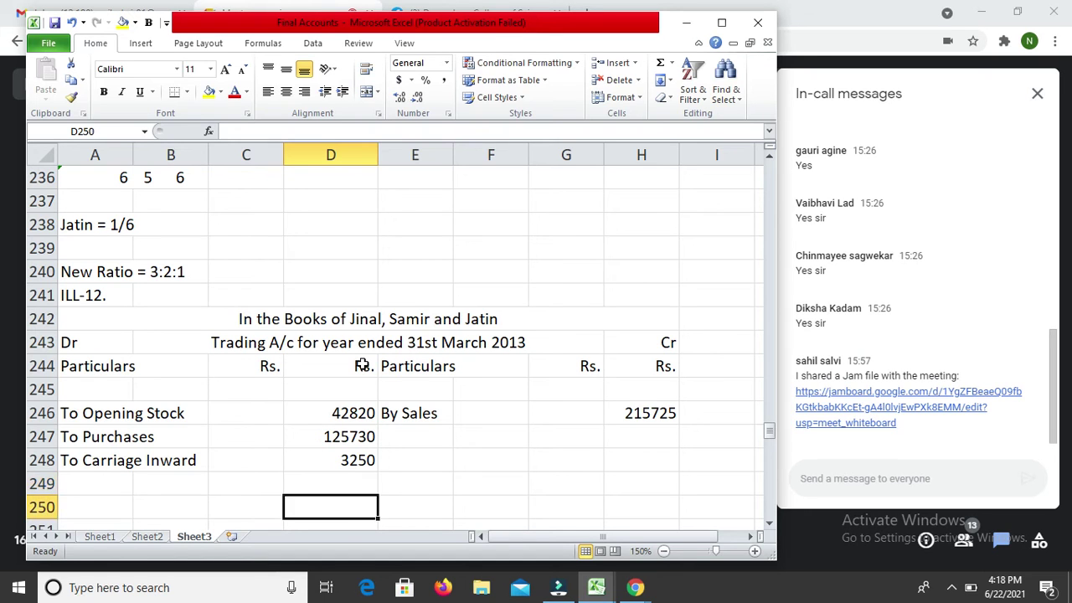
# Step: Enter 7840 in D272 and label it 'To Sundry Expenses' in A272
pyautogui.scroll(-3, 361, 363)
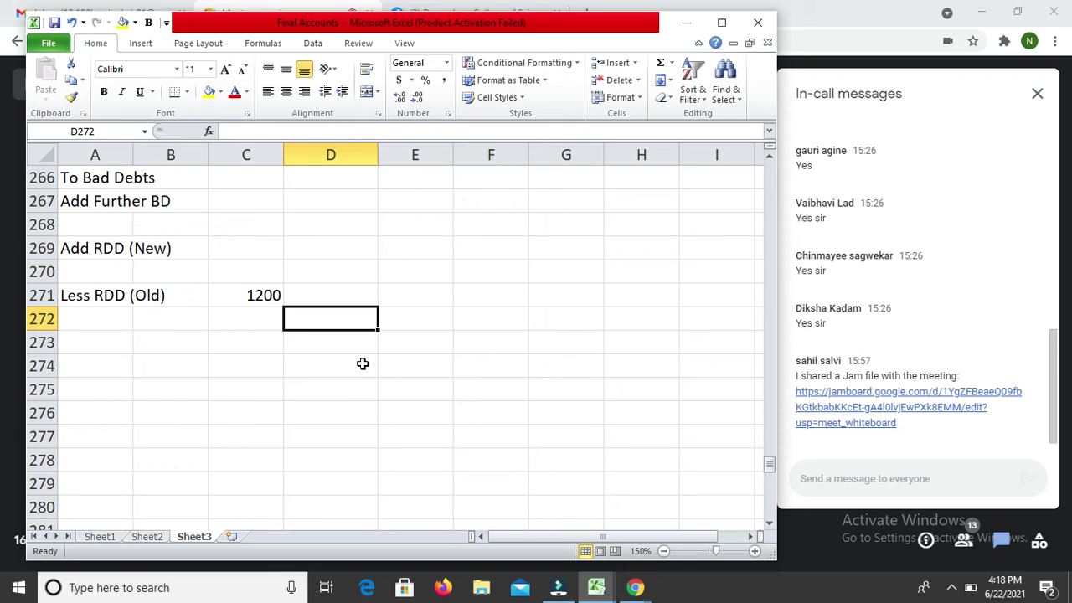
pyautogui.write('7840')
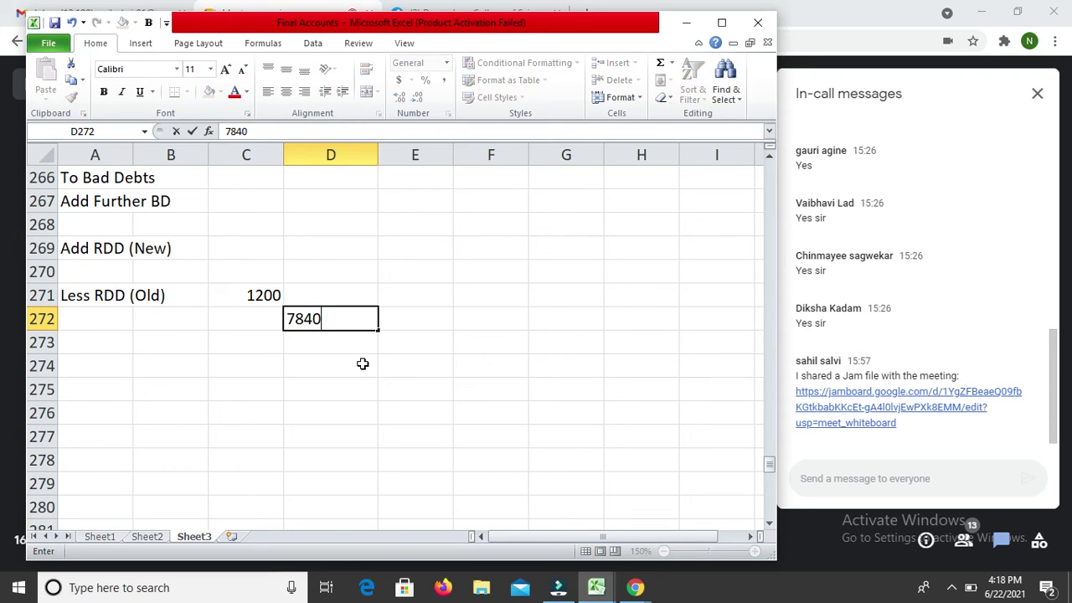
pyautogui.press('Return')
pyautogui.press('Up')
pyautogui.press('Left')
pyautogui.press('Left')
pyautogui.press('Left')
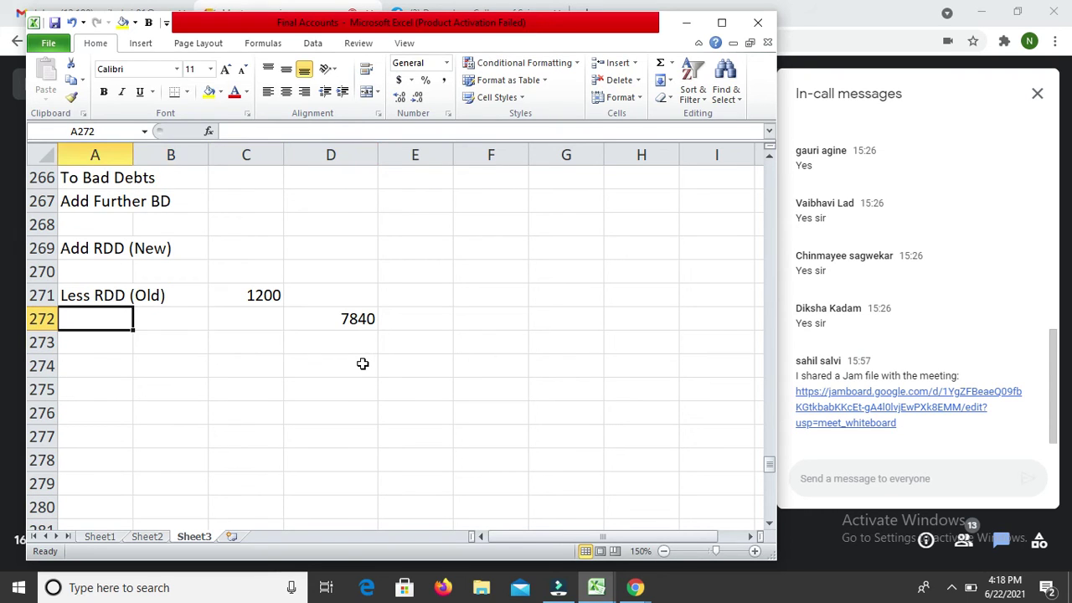
pyautogui.write('To Su')
pyautogui.write('b')
pyautogui.press('BackSpace')
pyautogui.write('ndry')
pyautogui.write(' Exoe')
pyautogui.press('BackSpace')
pyautogui.press('BackSpace')
pyautogui.write('pens')
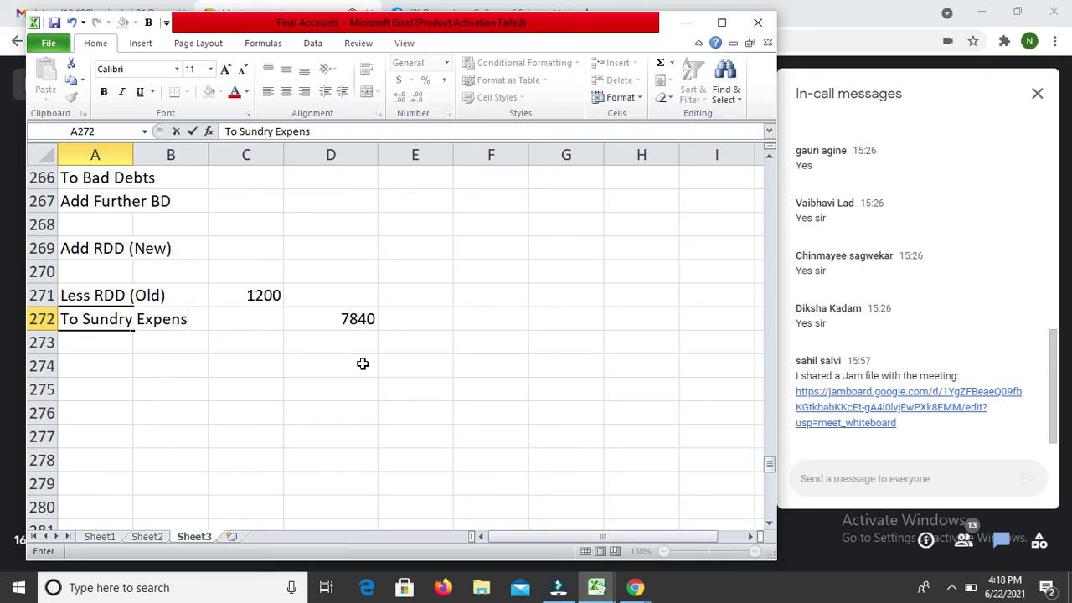
pyautogui.write('es')
pyautogui.press('Return')
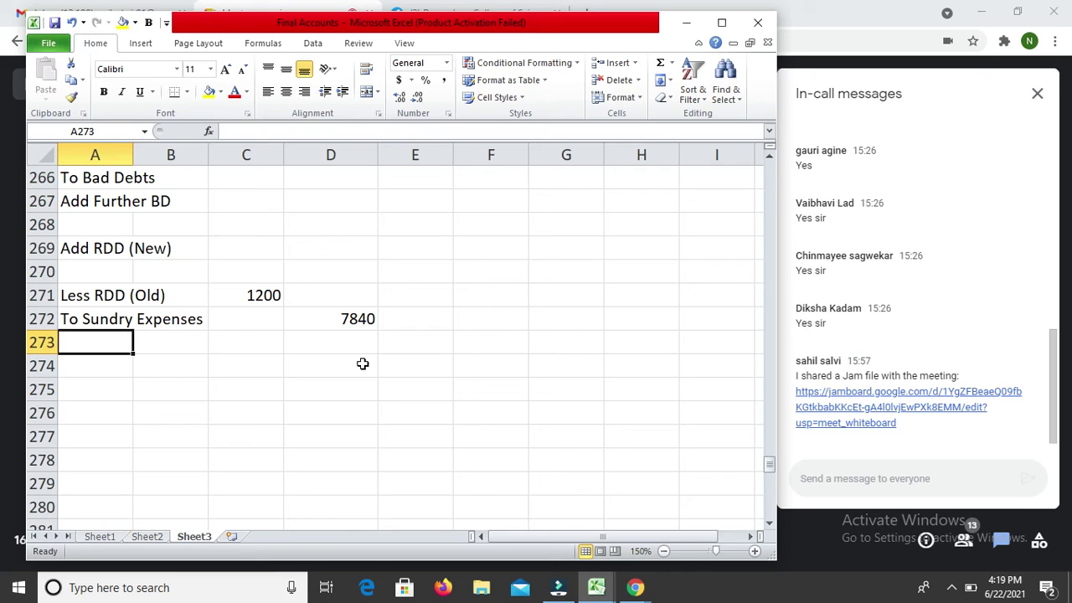
pyautogui.press('Down')
pyautogui.press('Down')
pyautogui.press('Down')
pyautogui.press('Down')
pyautogui.press('Down')
pyautogui.press('Down')
pyautogui.press('Down')
pyautogui.press('Down')
pyautogui.press('Down')
pyautogui.press('Down')
pyautogui.press('Down')
pyautogui.press('Down')
pyautogui.press('Down')
pyautogui.press('Down')
pyautogui.press('Down')
pyautogui.press('Down')
pyautogui.press('Down')
pyautogui.press('Down')
pyautogui.press('Down')
pyautogui.press('Down')
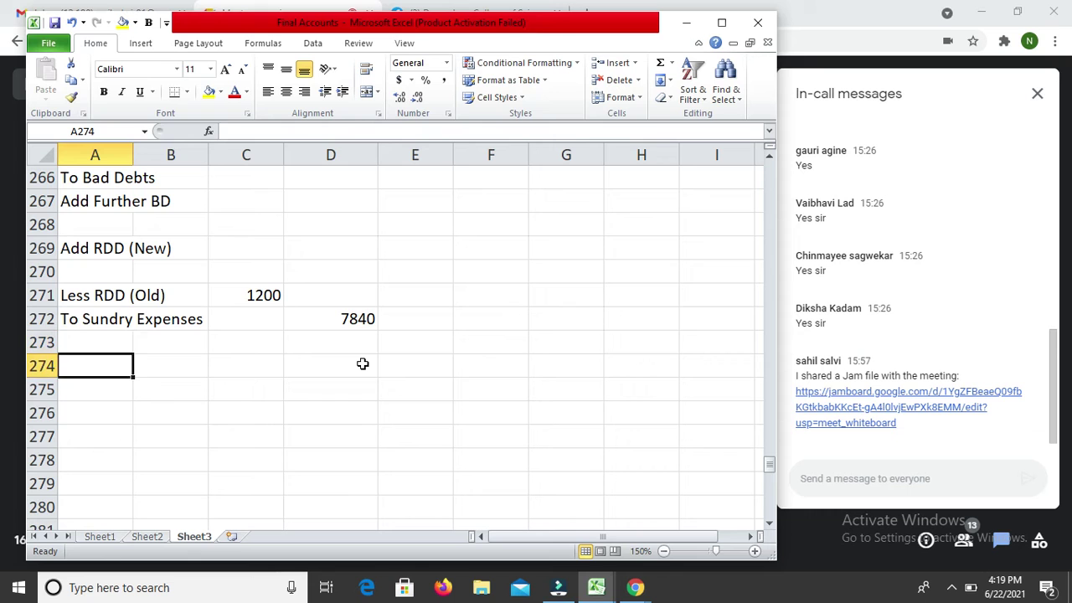
# Step: Enter 'Motor Vehicles' in E316 with 50000 in G316
pyautogui.press('Down')
pyautogui.press('Down')
pyautogui.press('Down')
pyautogui.press('Down')
pyautogui.press('Down')
pyautogui.press('Down')
pyautogui.press('Down')
pyautogui.press('Down')
pyautogui.press('Down')
pyautogui.press('Down')
pyautogui.press('Down')
pyautogui.press('Down')
pyautogui.press('Down')
pyautogui.press('Down')
pyautogui.press('Down')
pyautogui.press('Down')
pyautogui.press('Down')
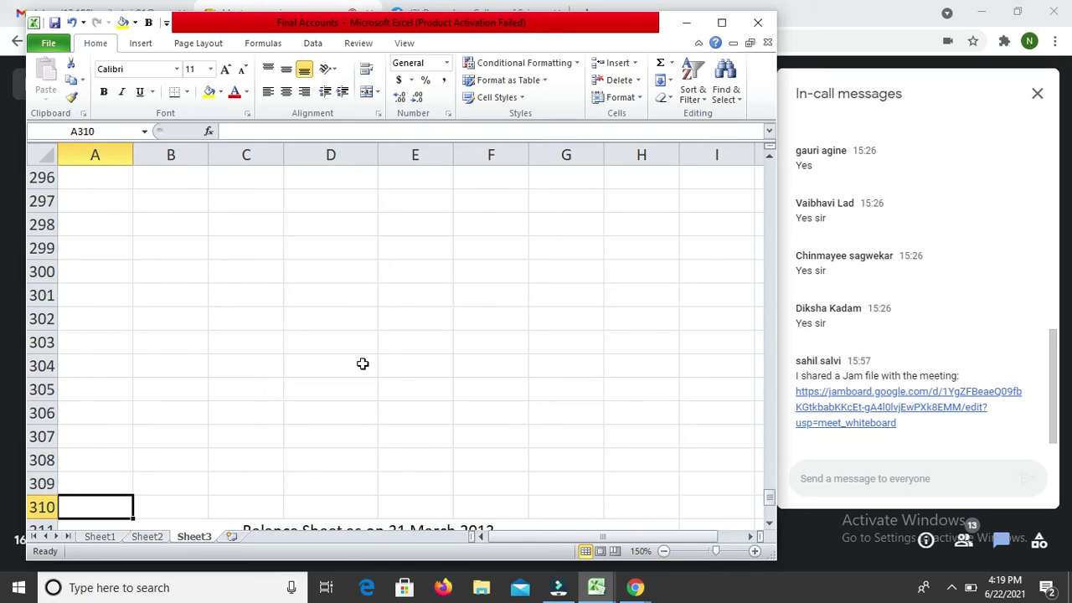
pyautogui.press('Right')
pyautogui.press('Right')
pyautogui.press('Right')
pyautogui.press('Right')
pyautogui.press('Up')
pyautogui.press('Up')
pyautogui.press('Up')
pyautogui.press('Up')
pyautogui.press('Up')
pyautogui.press('Up')
pyautogui.press('Up')
pyautogui.press('Up')
pyautogui.press('Up')
pyautogui.press('Up')
pyautogui.press('Up')
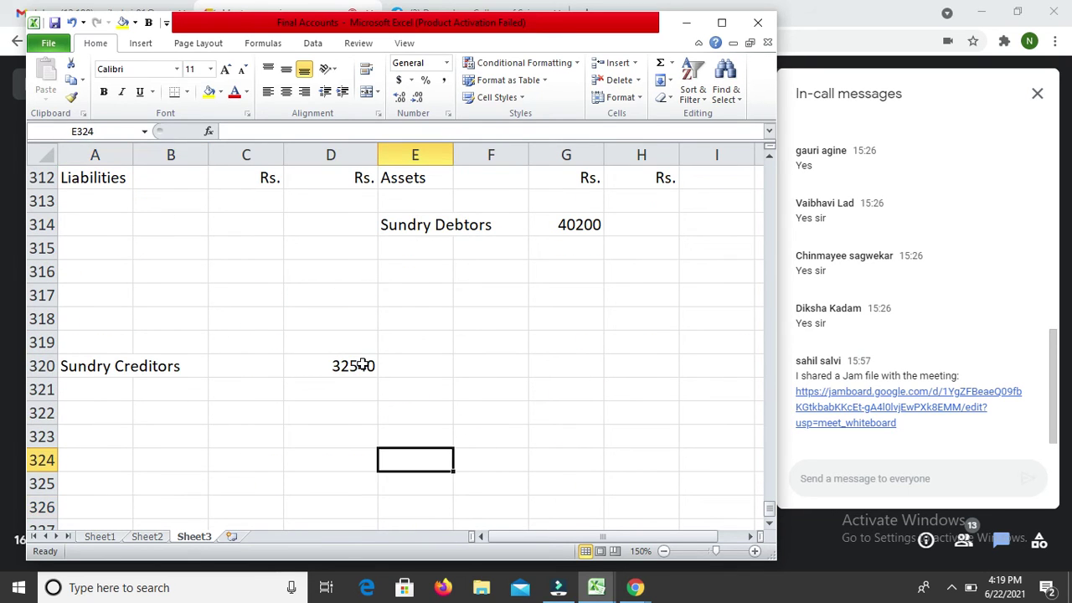
pyautogui.press('Down')
pyautogui.write('M')
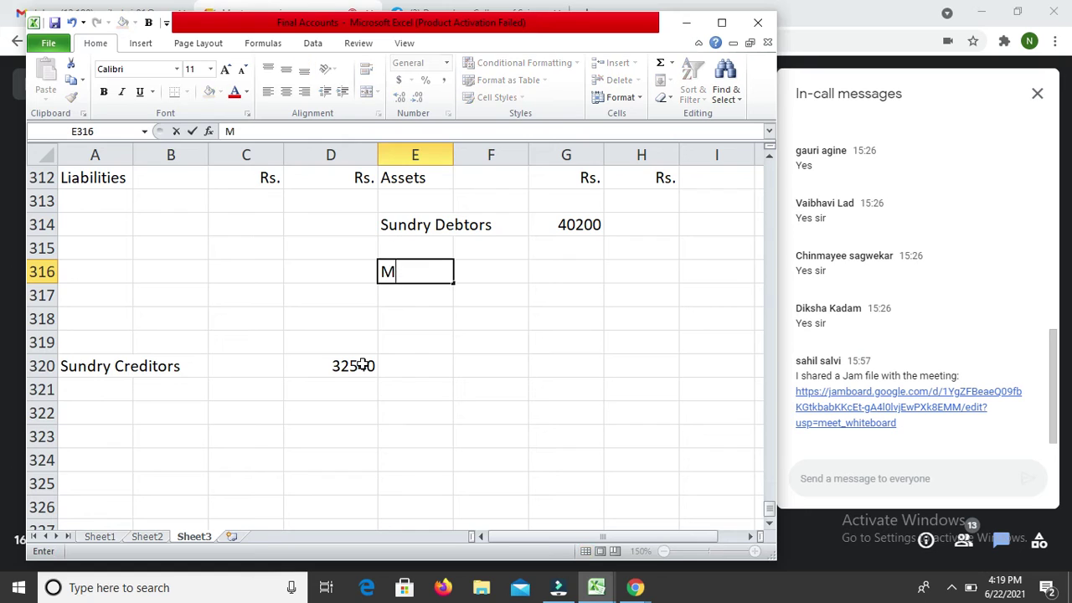
pyautogui.write('otor Vehicles')
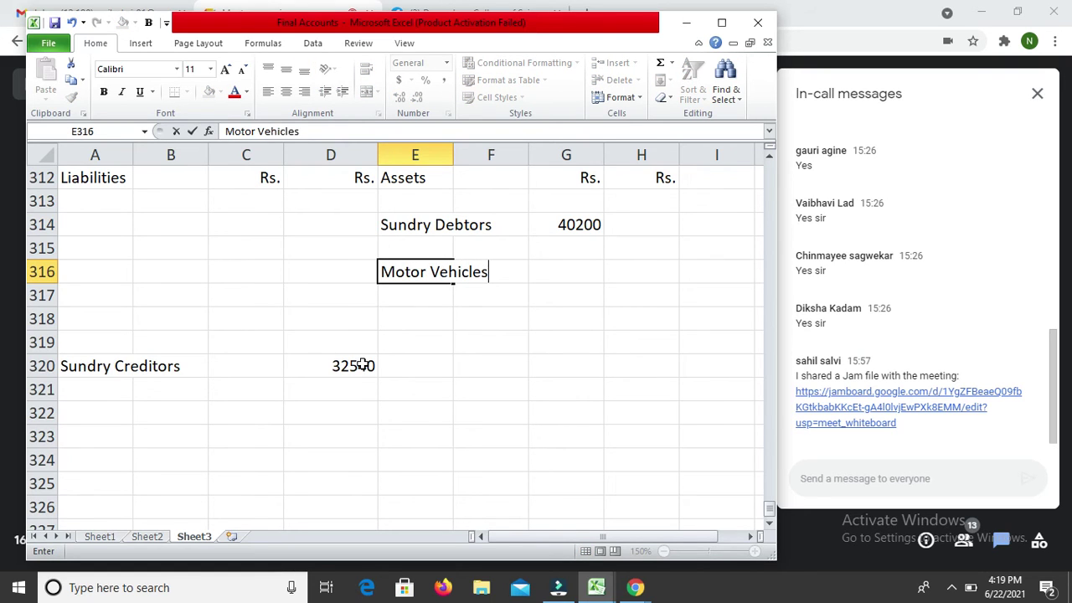
pyautogui.press('Return')
pyautogui.press('Right')
pyautogui.press('Up')
pyautogui.press('Right')
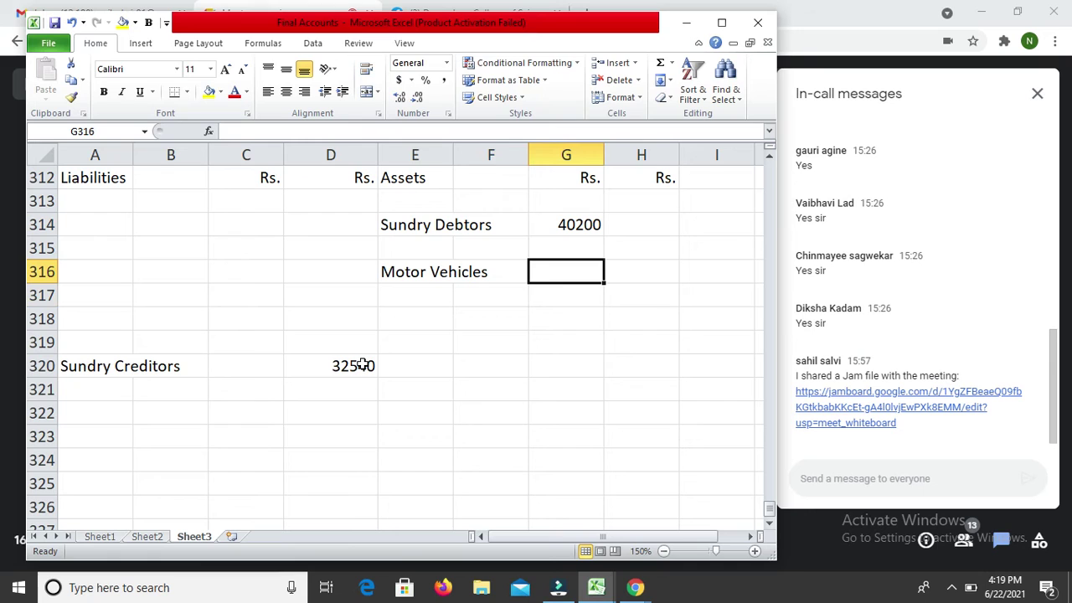
pyautogui.write('50000')
pyautogui.press('Return')
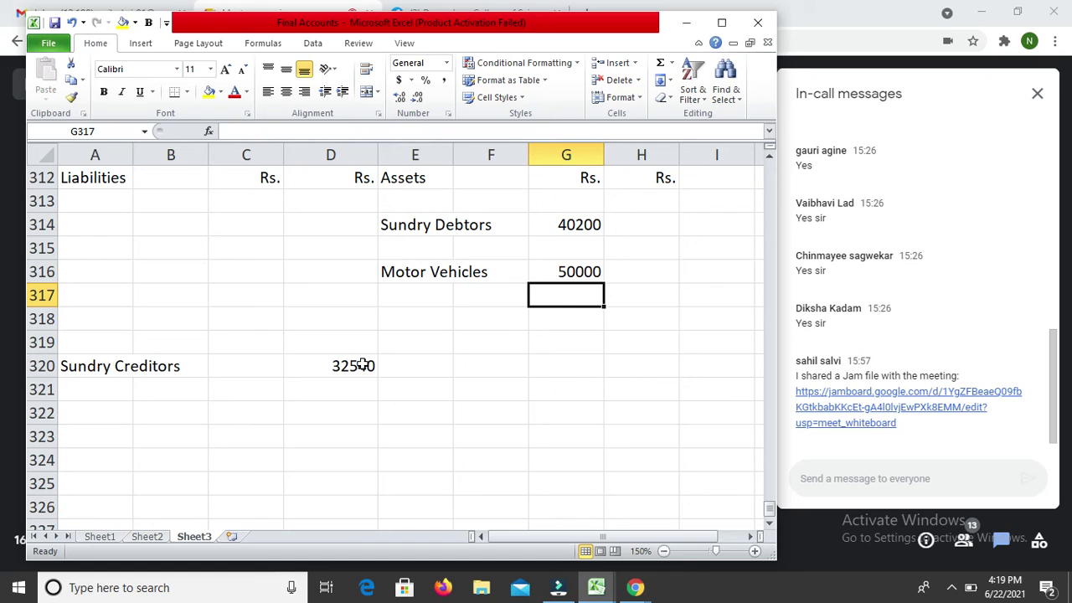
# Step: Enter 80000 in G318 and label it 'Land and Building' in E318
pyautogui.press('Return')
pyautogui.write('80000')
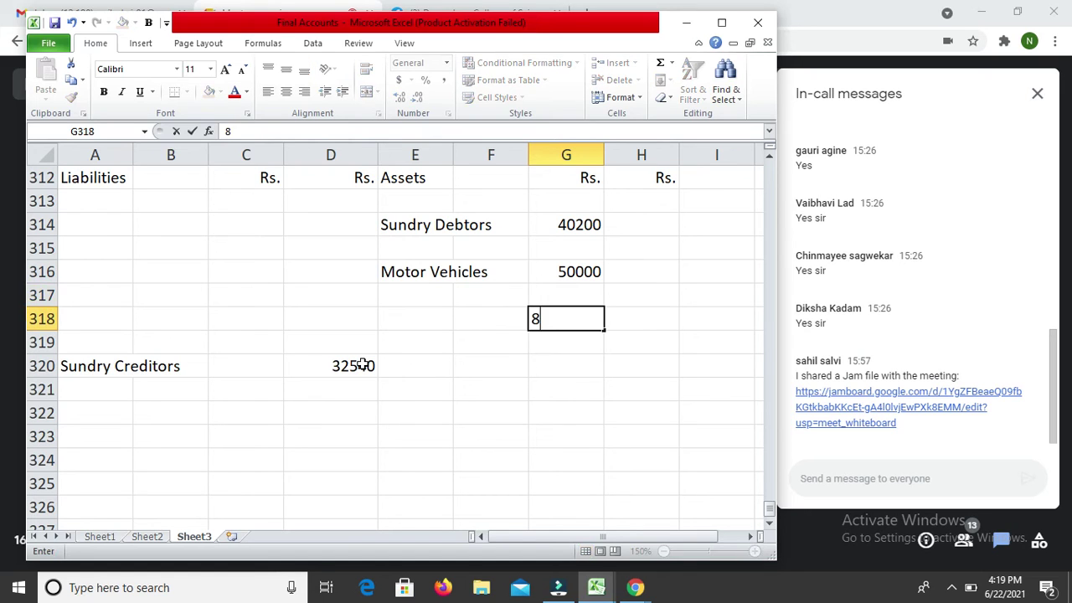
pyautogui.press('Return')
pyautogui.press('Up')
pyautogui.press('Left')
pyautogui.press('Left')
pyautogui.press('Right')
pyautogui.press('Left')
pyautogui.write('Land')
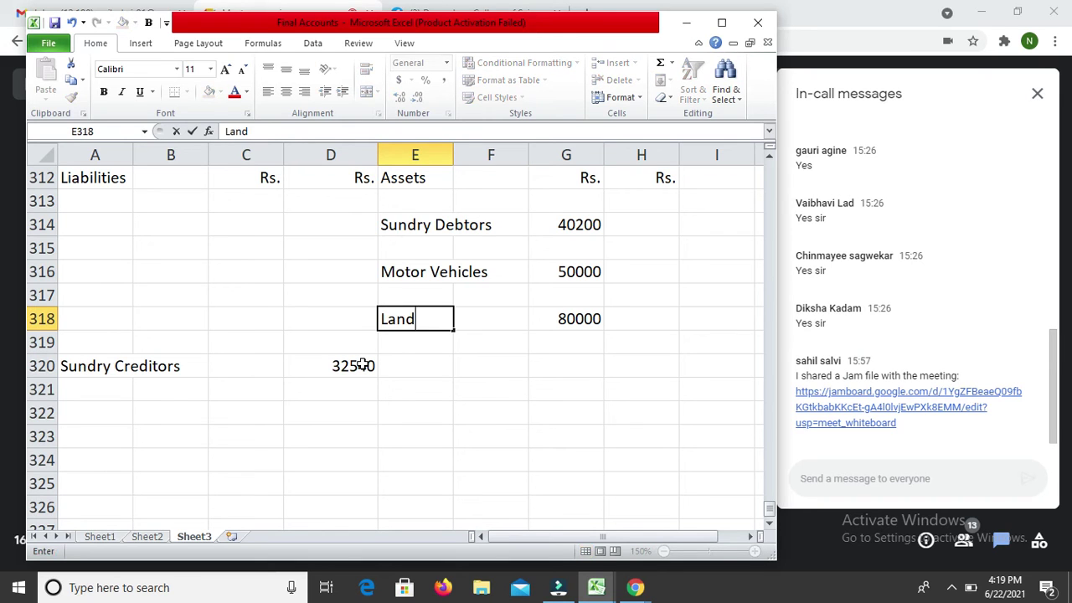
pyautogui.write(' and Building')
pyautogui.press('Return')
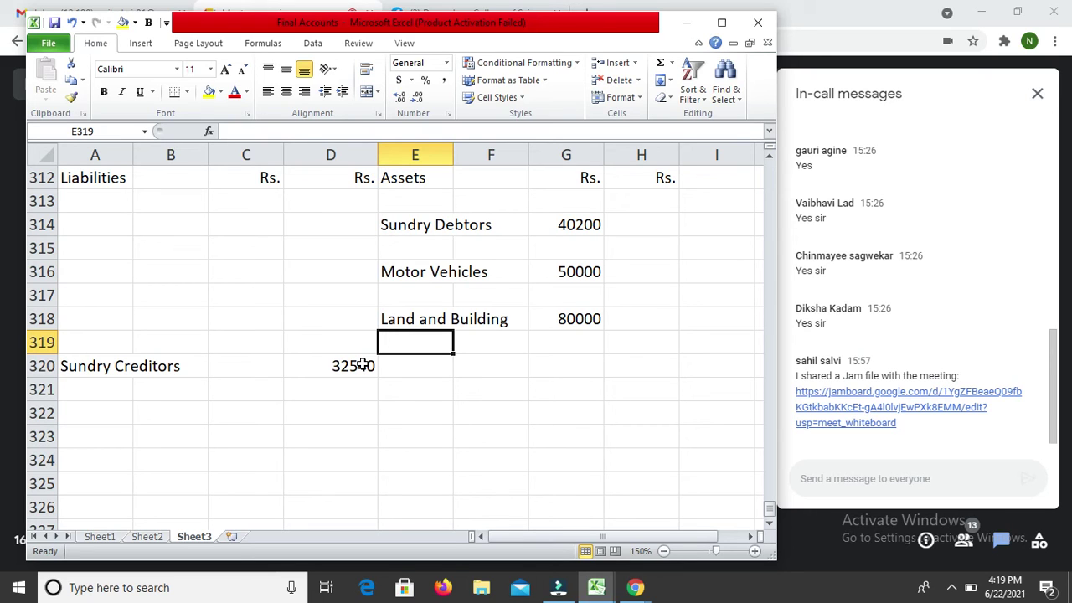
# Step: Enter 5040 in H320 and label it 'Cash in hand' in E320, fixing the typo
pyautogui.press('Down')
pyautogui.press('Right')
pyautogui.press('Right')
pyautogui.press('Right')
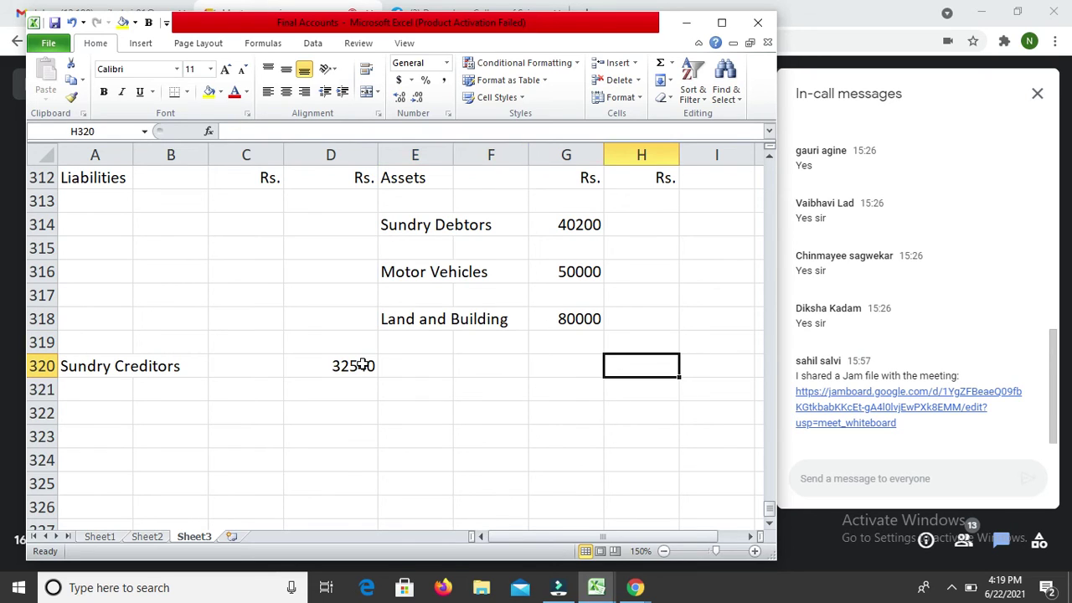
pyautogui.write('5040')
pyautogui.press('Return')
pyautogui.press('Up')
pyautogui.press('Left')
pyautogui.press('Left')
pyautogui.press('Left')
pyautogui.write('Cash in habd')
pyautogui.press('Return')
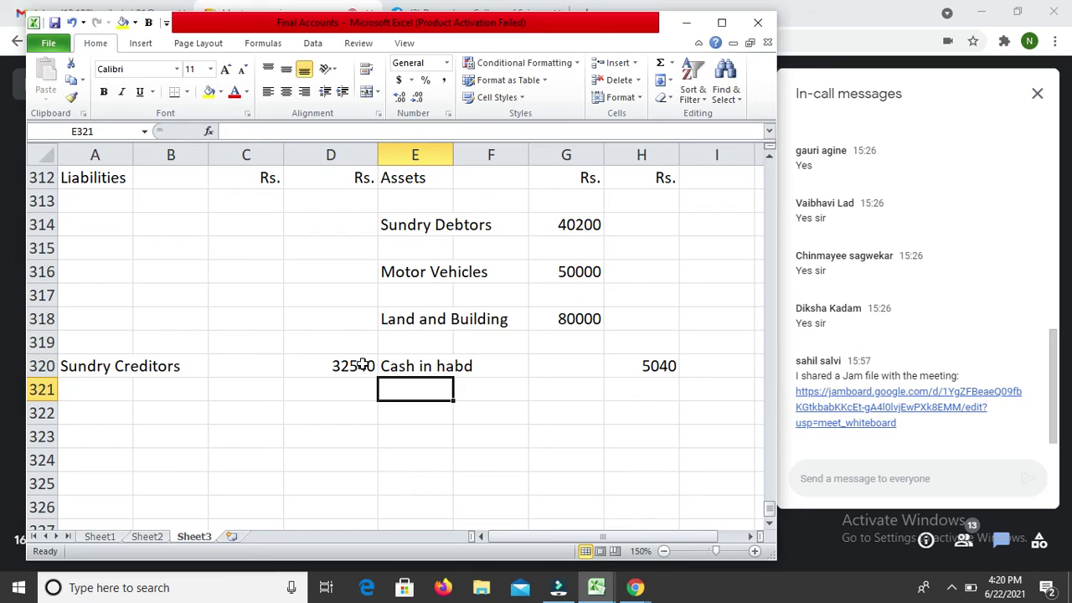
pyautogui.press('Up')
pyautogui.press('F2')
pyautogui.press('BackSpace')
pyautogui.press('BackSpace')
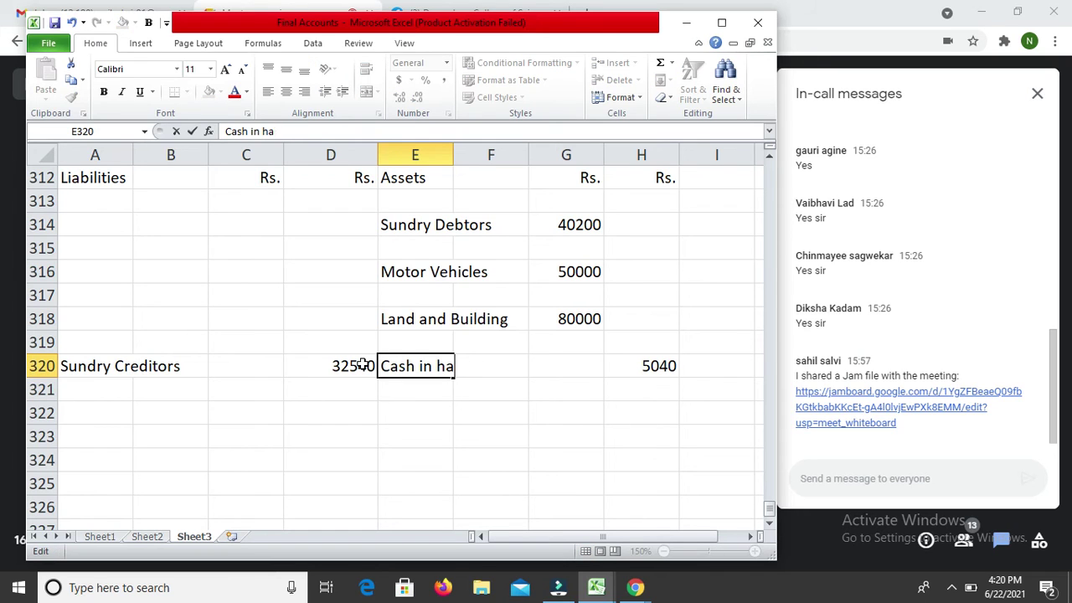
pyautogui.write('nd')
pyautogui.press('Return')
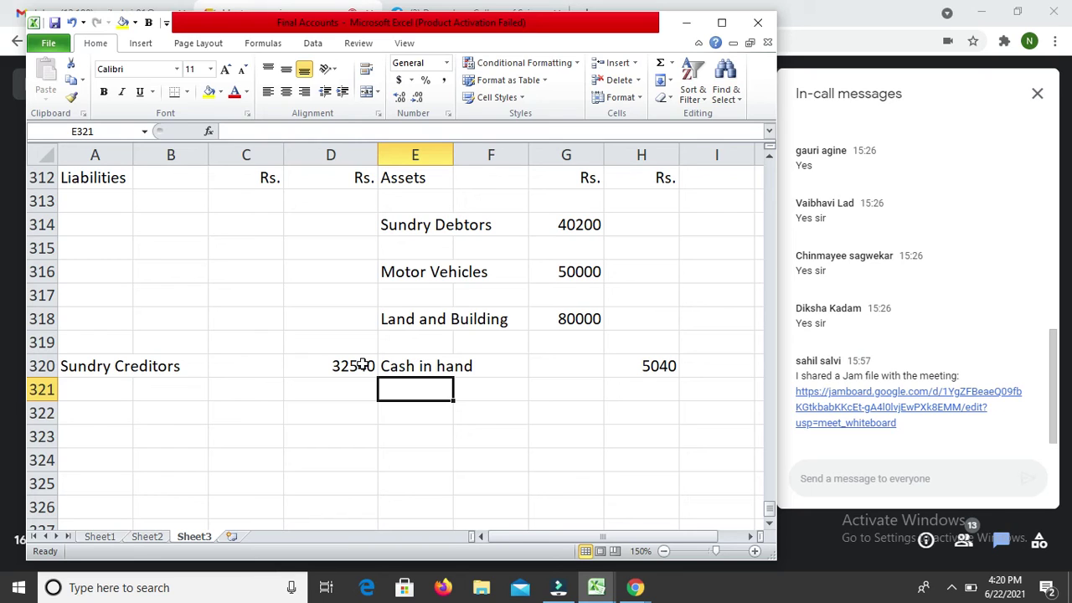
pyautogui.press('Up')
pyautogui.press('Up')
pyautogui.press('Up')
pyautogui.press('Up')
pyautogui.press('Up')
pyautogui.press('Up')
pyautogui.press('Up')
pyautogui.press('Up')
pyautogui.press('Up')
pyautogui.press('Up')
pyautogui.press('Up')
pyautogui.press('Up')
pyautogui.press('Up')
pyautogui.press('Up')
pyautogui.press('Up')
pyautogui.press('Up')
pyautogui.press('Up')
pyautogui.press('Up')
pyautogui.press('Up')
pyautogui.press('Up')
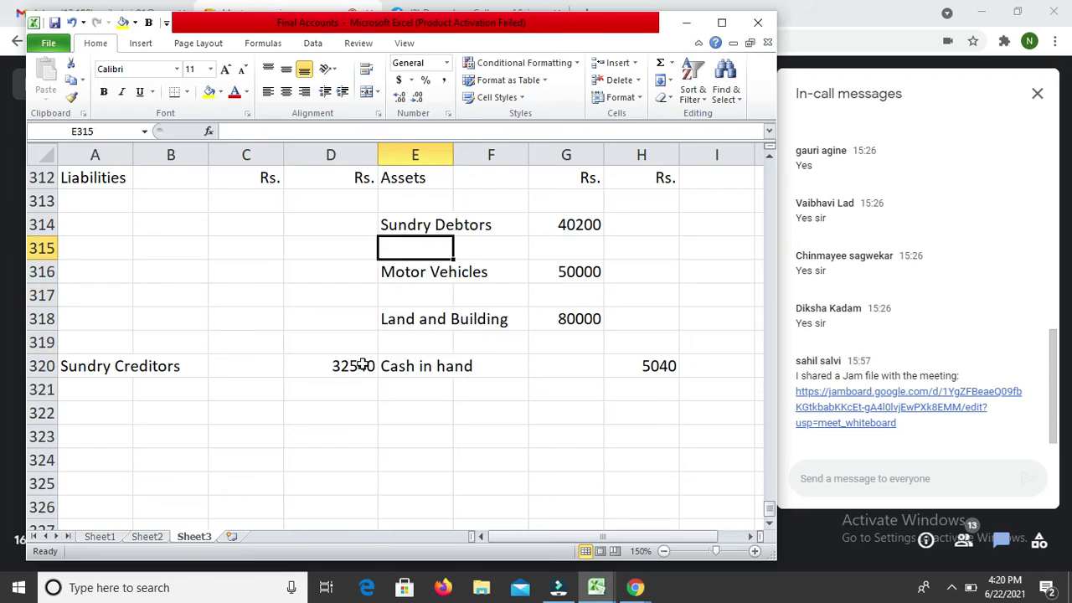
# Step: Add 'To Telephone Expenses' with 3240 on row 273
pyautogui.press('Up')
pyautogui.press('Up')
pyautogui.press('Up')
pyautogui.press('Up')
pyautogui.press('Up')
pyautogui.press('Up')
pyautogui.press('Up')
pyautogui.press('Up')
pyautogui.press('Up')
pyautogui.press('Up')
pyautogui.press('Up')
pyautogui.press('Up')
pyautogui.press('Up')
pyautogui.press('Up')
pyautogui.press('Up')
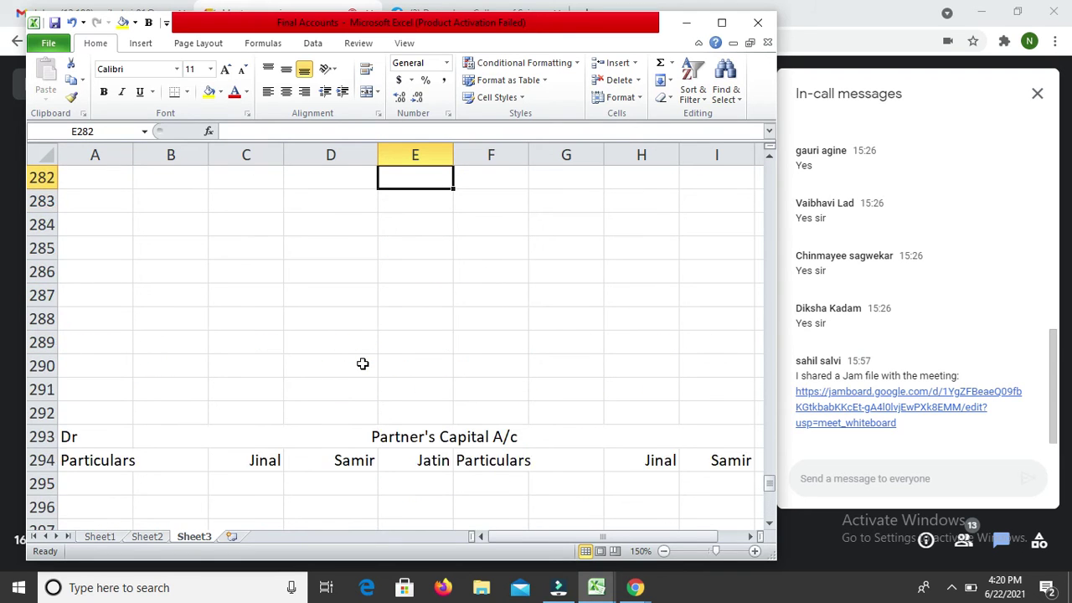
pyautogui.press('Down')
pyautogui.press('Left')
pyautogui.write('3240')
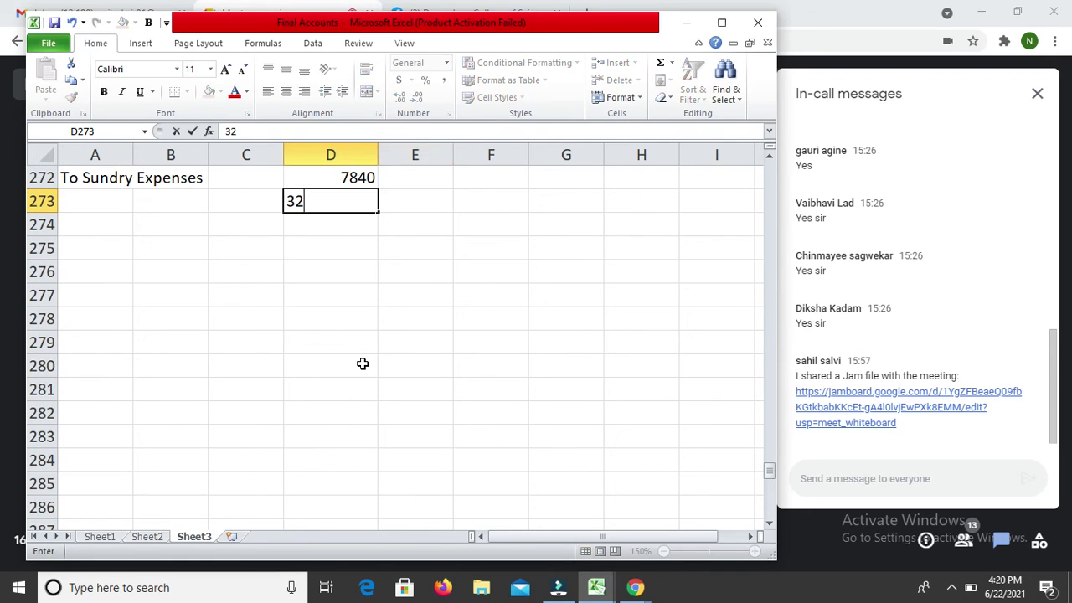
pyautogui.press('Return')
pyautogui.press('Up')
pyautogui.press('Left')
pyautogui.press('Left')
pyautogui.press('Left')
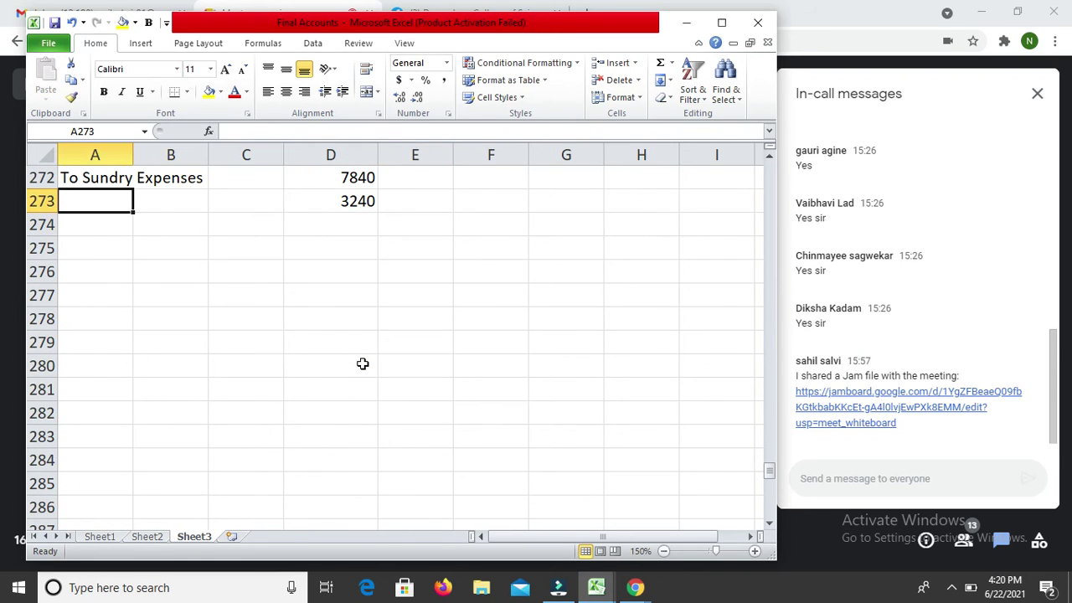
pyautogui.write('To Te')
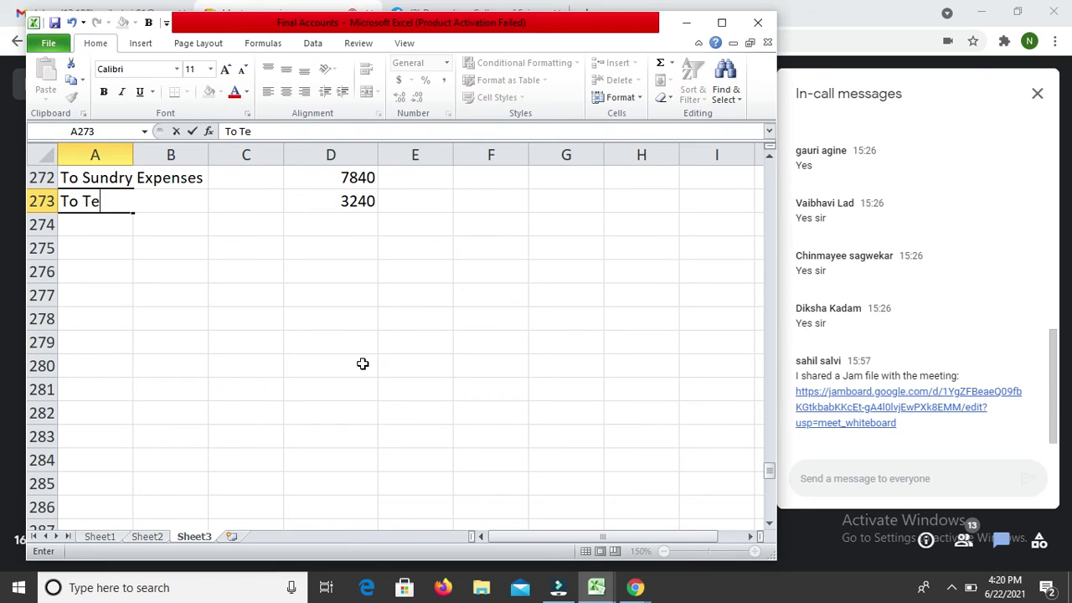
pyautogui.write('lepho')
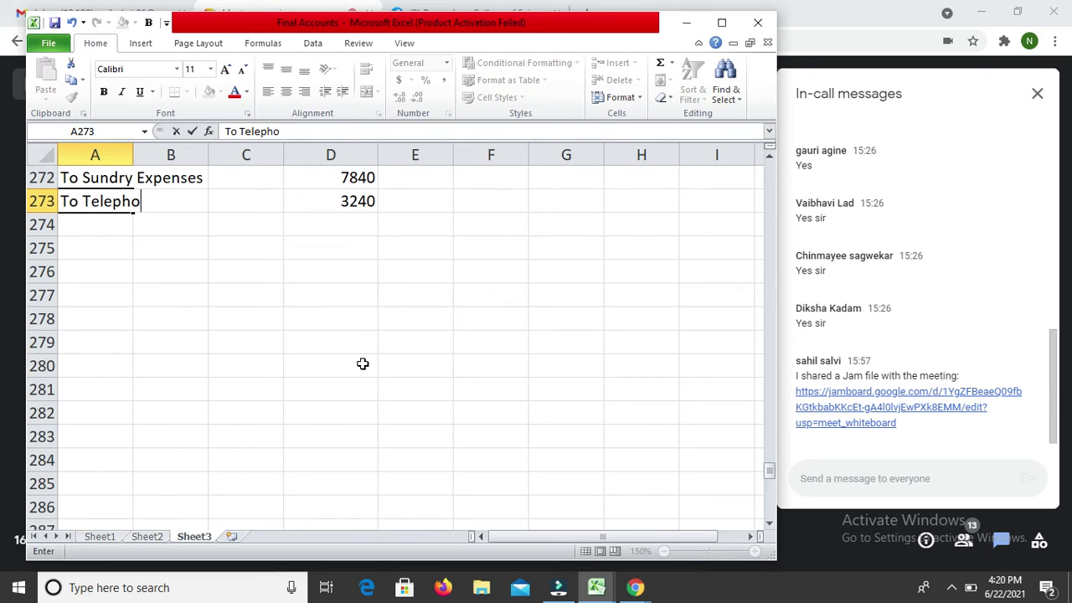
pyautogui.write('ne Exp')
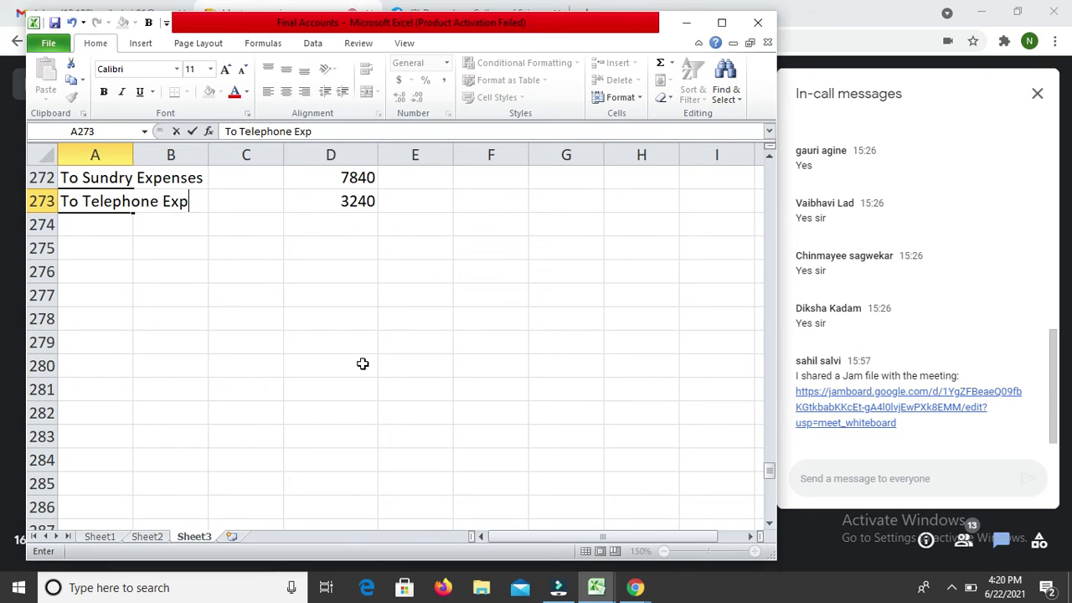
pyautogui.write('enses')
pyautogui.press('Return')
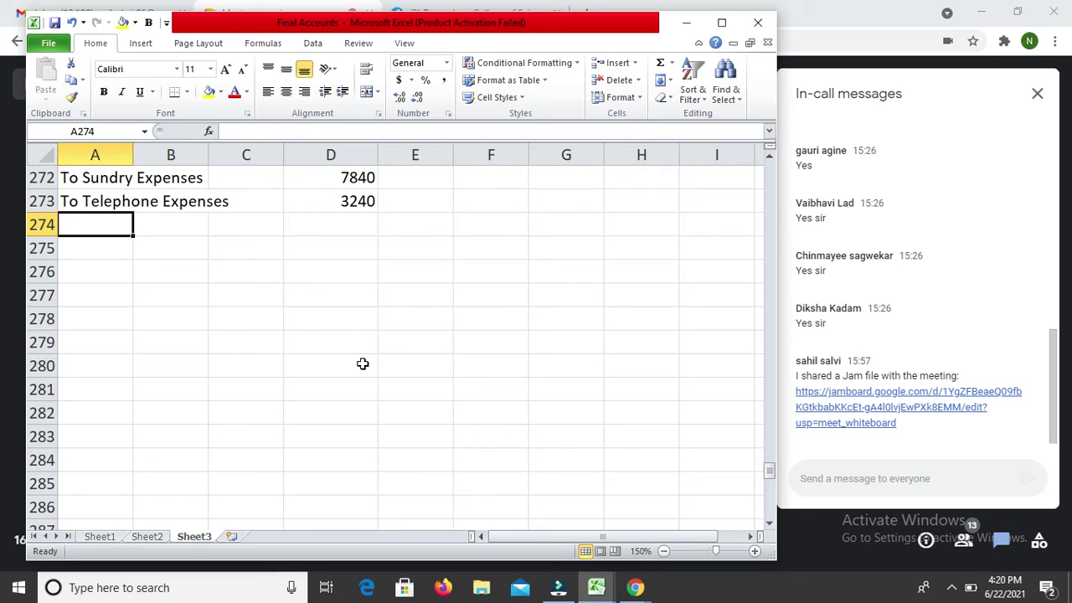
# Step: Add 'To Printing and Stationery' with 2690 on row 274
pyautogui.press('Right')
pyautogui.press('Right')
pyautogui.press('Right')
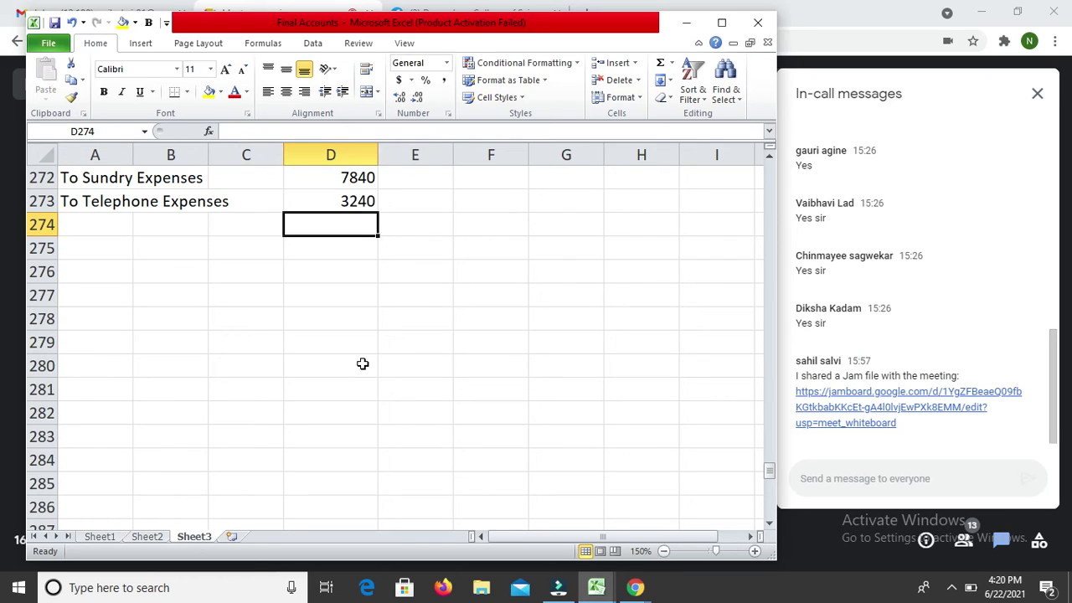
pyautogui.write('2690')
pyautogui.press('Return')
pyautogui.press('Up')
pyautogui.press('Left')
pyautogui.press('Left')
pyautogui.press('Left')
pyautogui.write('To ')
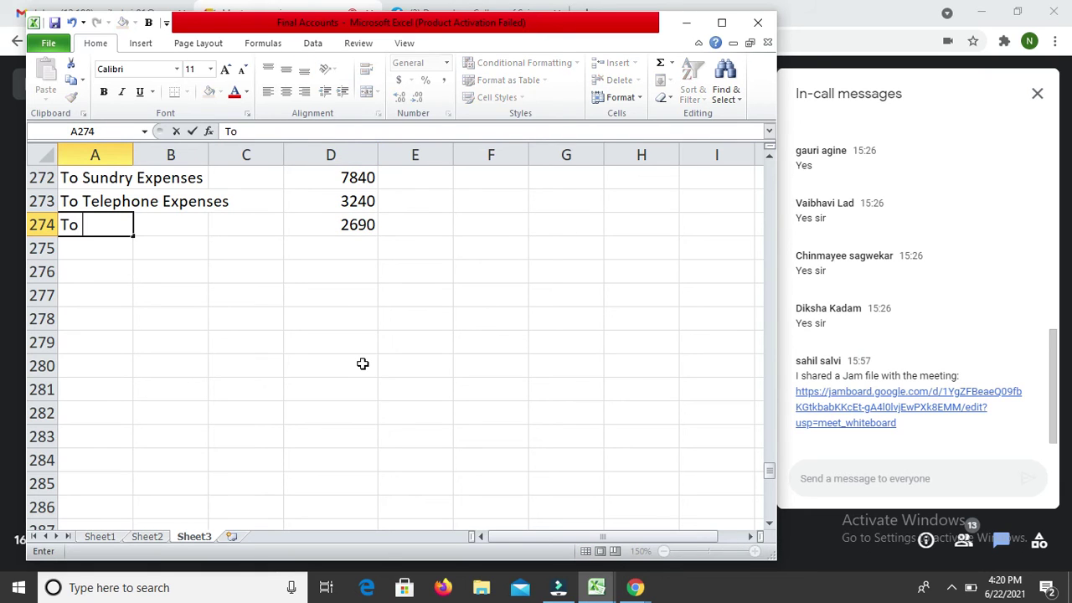
pyautogui.write('Printin')
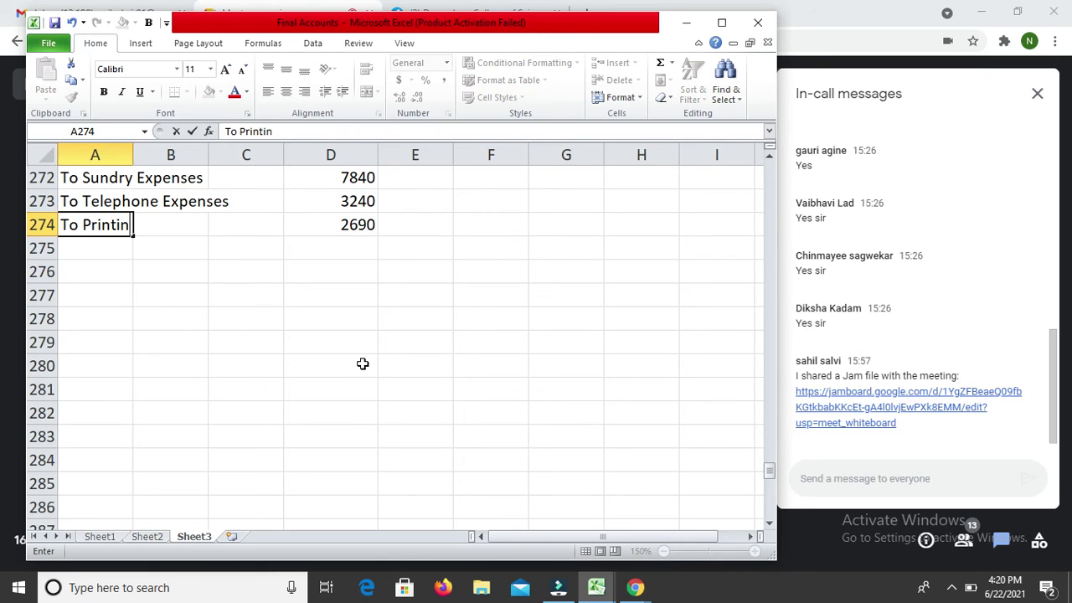
pyautogui.write('g and S')
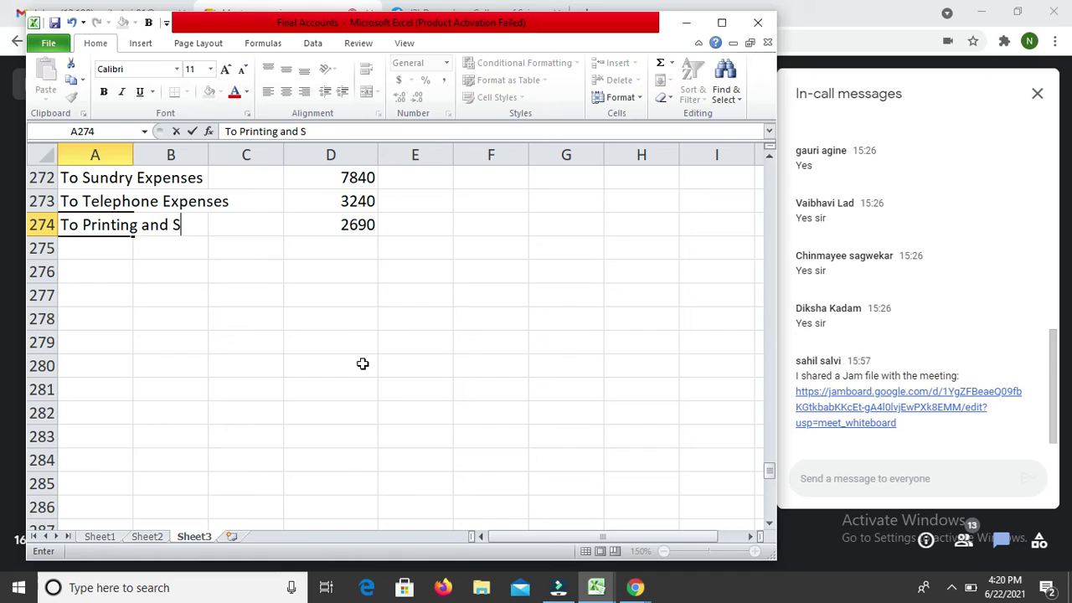
pyautogui.write('tationery')
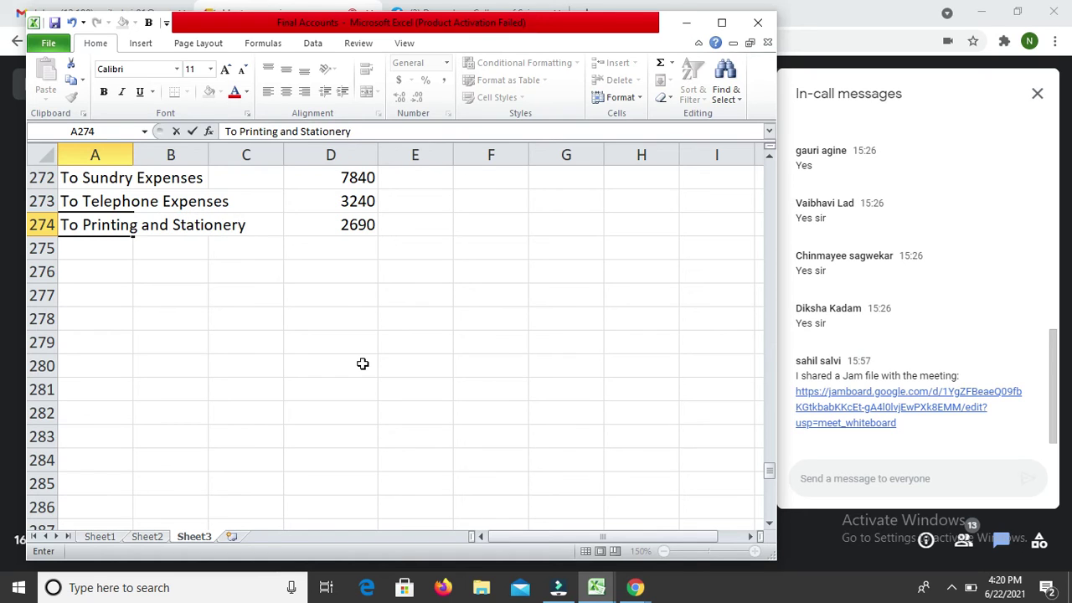
pyautogui.press('Return')
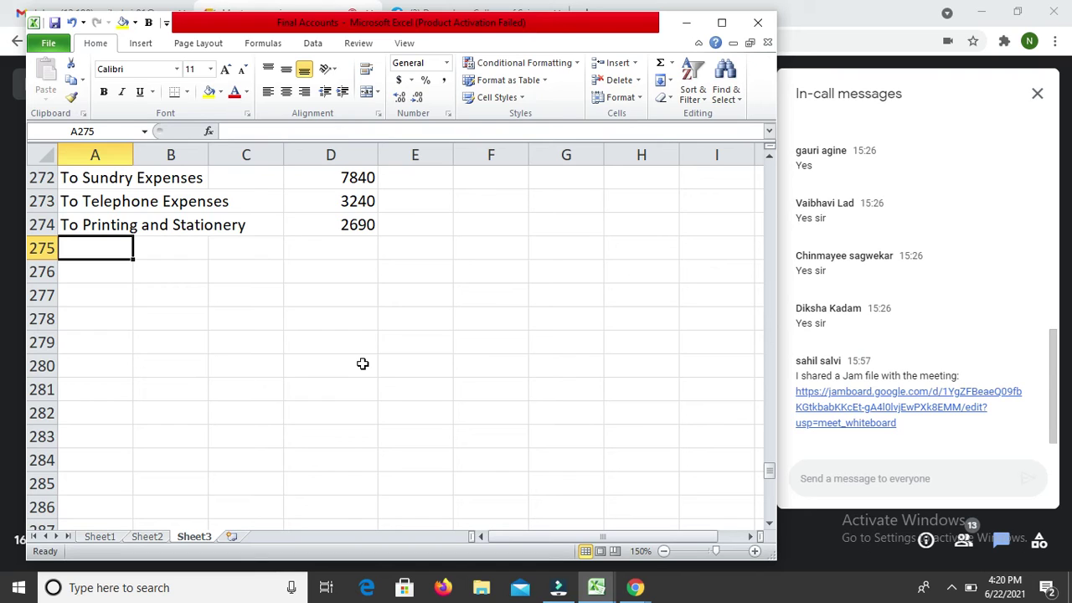
# Step: Add 'To Rent, Rates and Insurance' with 3200 on row 275
pyautogui.press('Right')
pyautogui.press('Right')
pyautogui.press('Right')
pyautogui.write('3200')
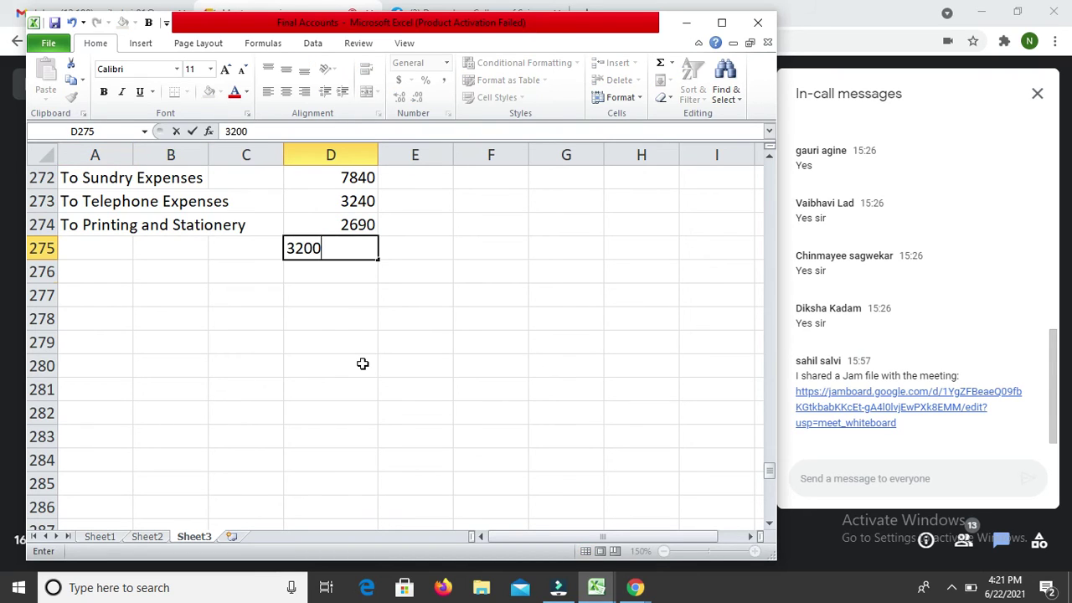
pyautogui.press('Return')
pyautogui.press('Up')
pyautogui.press('Left')
pyautogui.press('Left')
pyautogui.press('Left')
pyautogui.write('T')
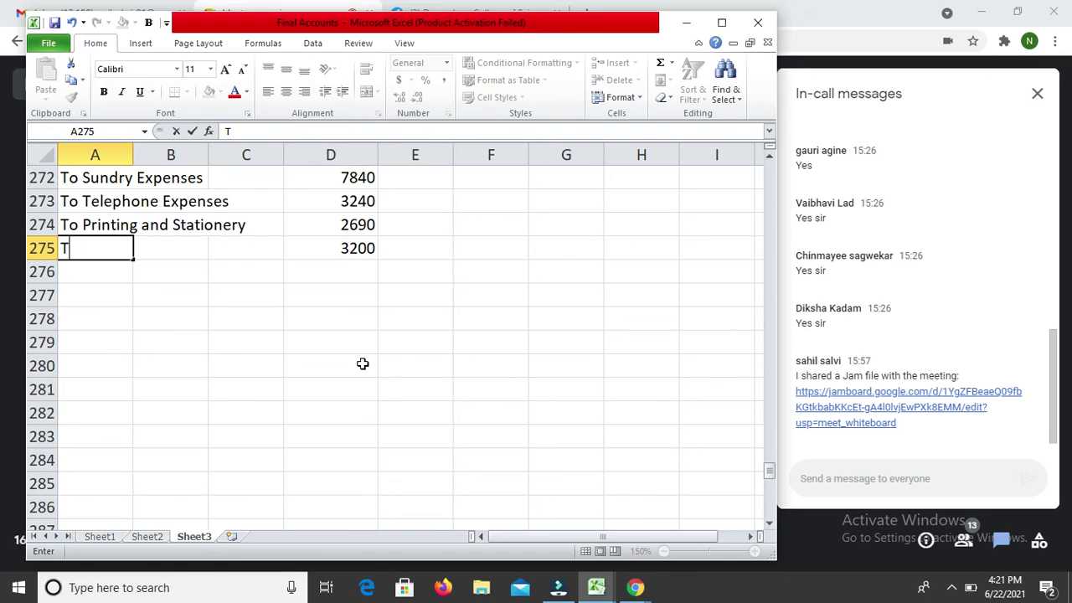
pyautogui.write('o Rent, Rate')
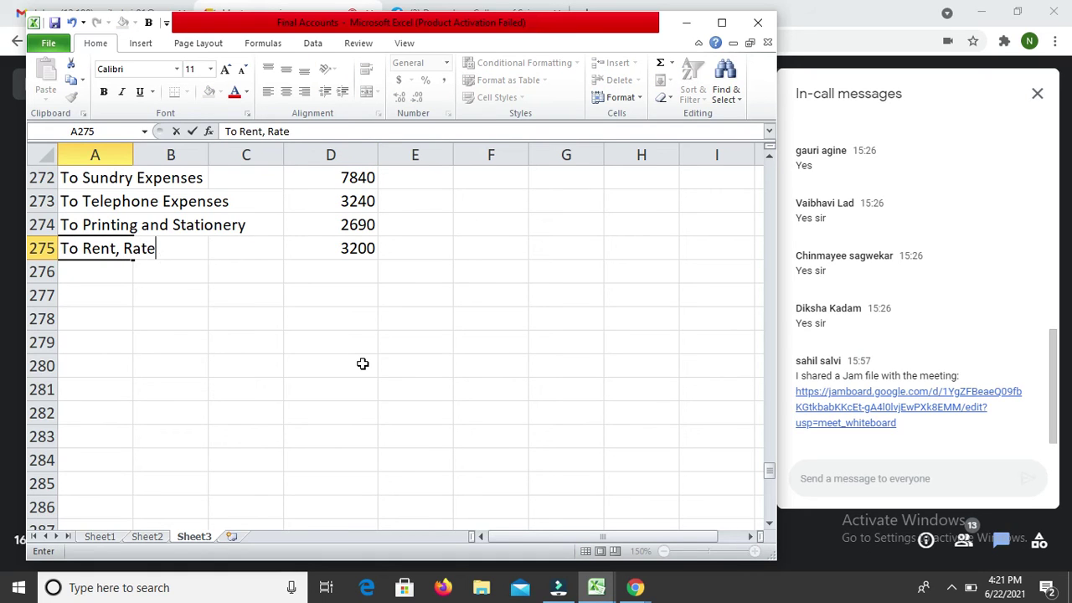
pyautogui.write('s and Insurance')
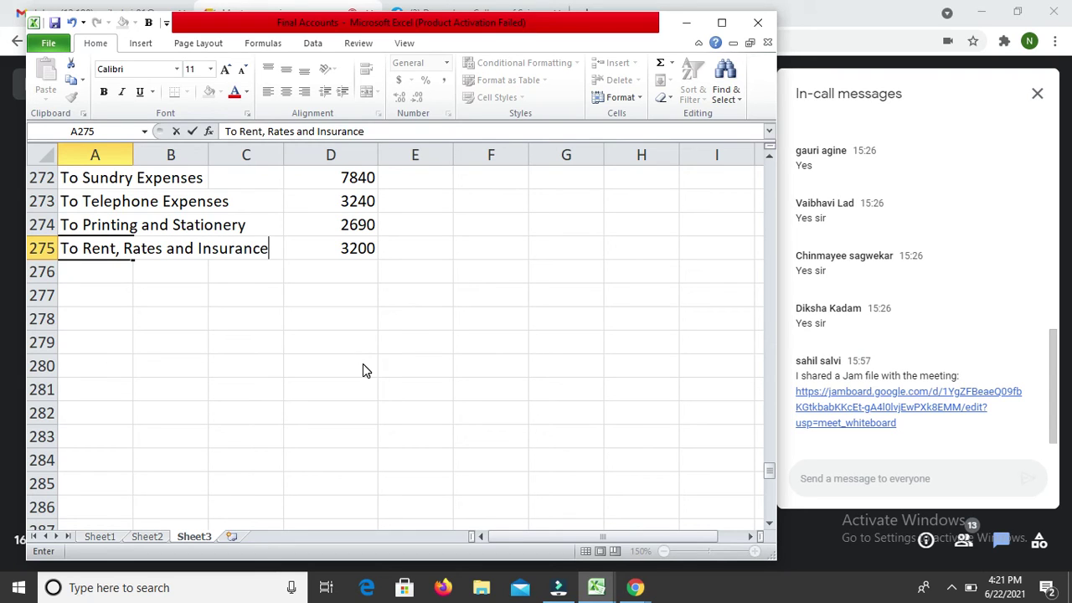
pyautogui.press('Return')
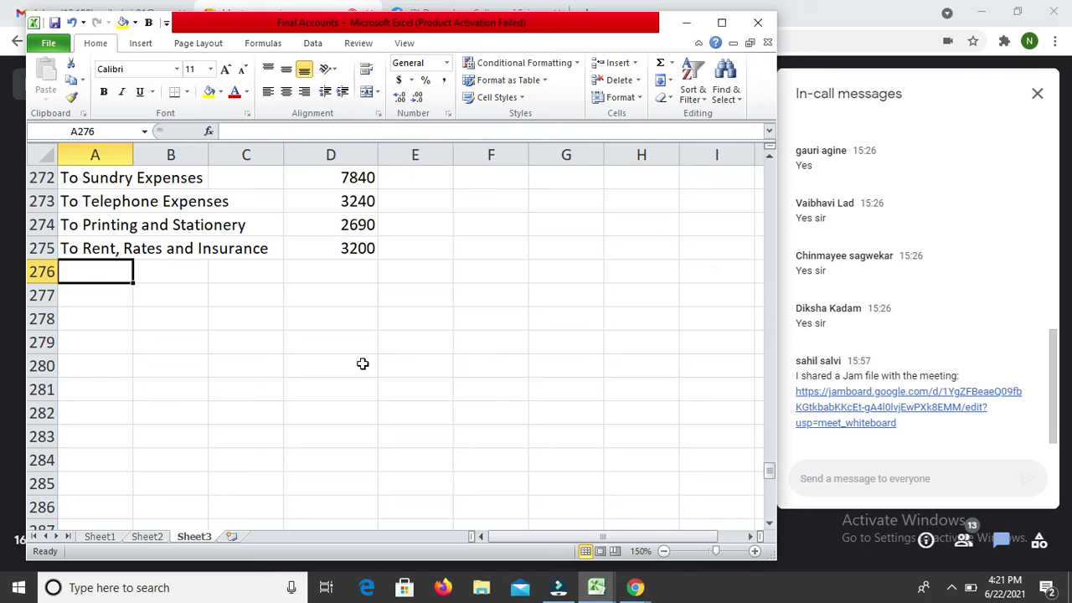
pyautogui.press('Up')
pyautogui.press('Up')
pyautogui.press('Up')
pyautogui.press('Up')
pyautogui.press('Up')
pyautogui.press('Up')
pyautogui.press('Up')
pyautogui.press('Up')
pyautogui.press('Up')
pyautogui.press('Up')
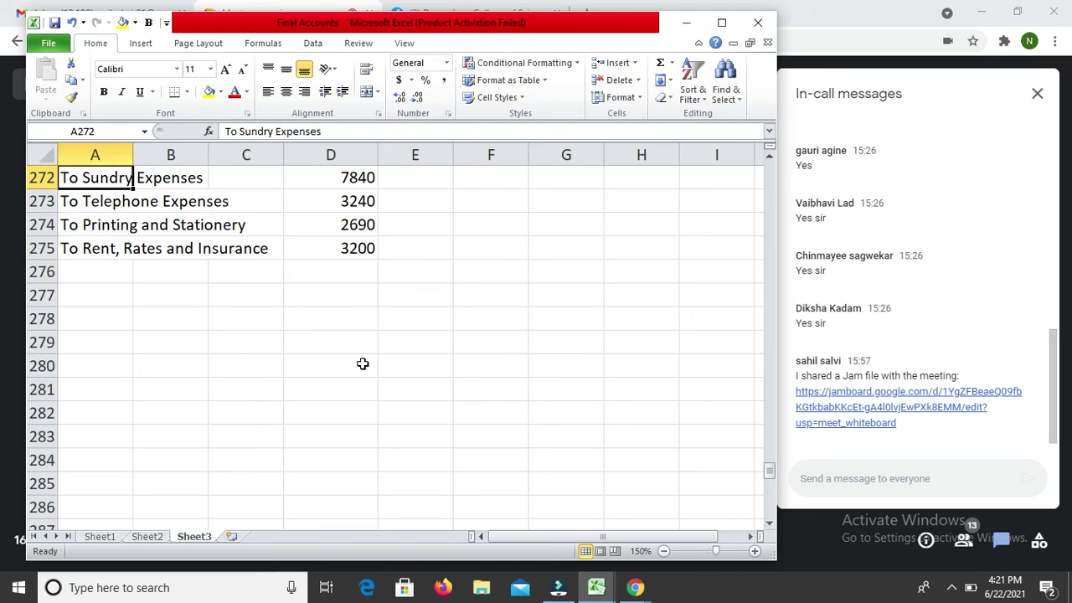
pyautogui.press('Up')
pyautogui.press('Up')
# Step: Enter 400 in C266 beside To Bad Debts
pyautogui.press('Down')
pyautogui.press('Down')
pyautogui.press('Right')
pyautogui.press('Right')
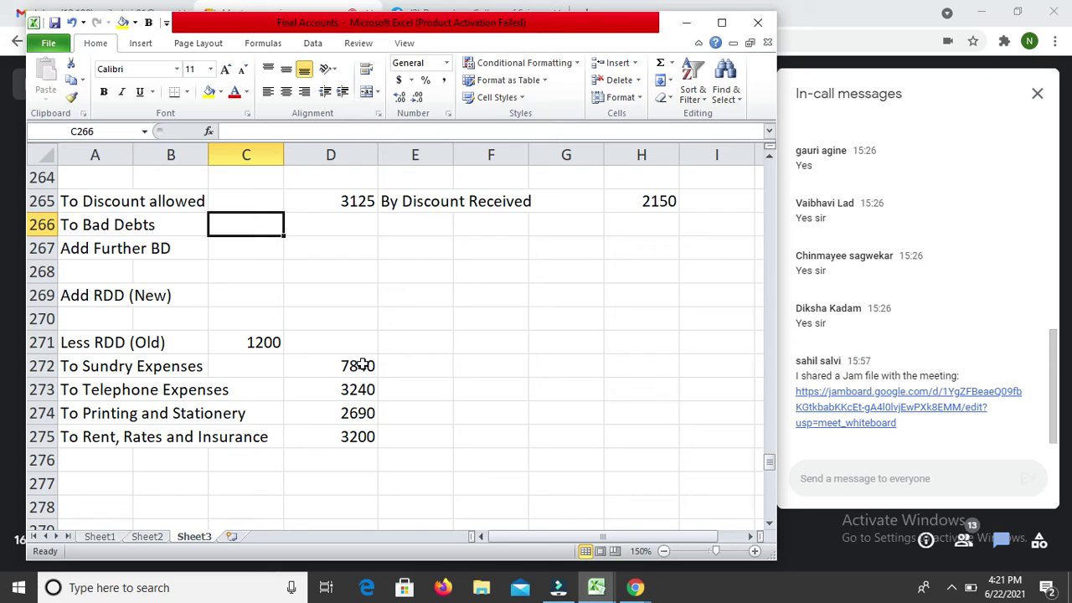
pyautogui.write('400')
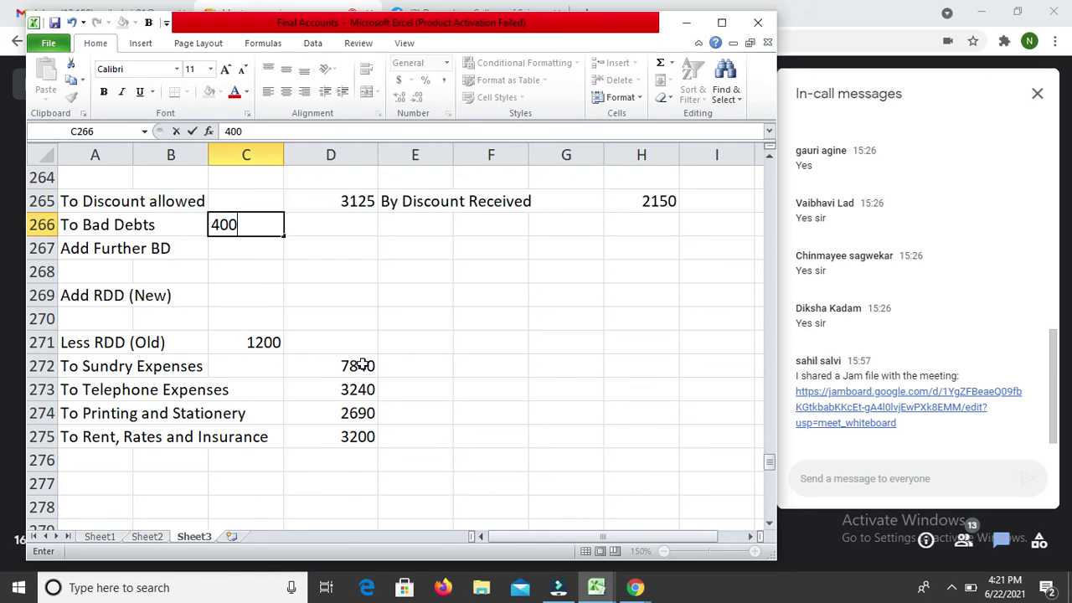
pyautogui.press('Return')
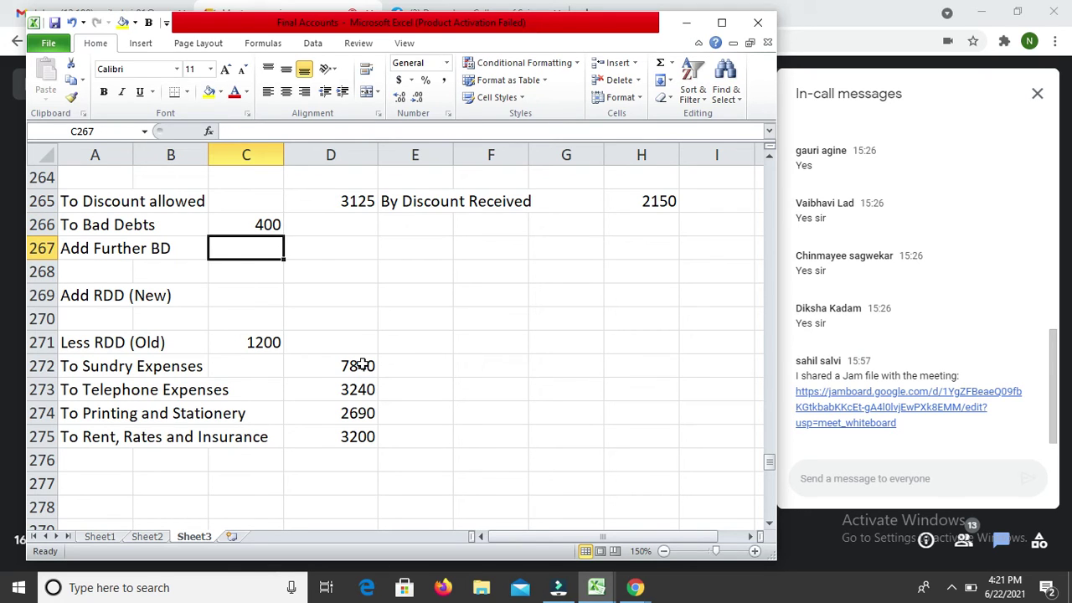
pyautogui.press('Down')
pyautogui.press('Down')
pyautogui.press('Down')
pyautogui.press('Down')
pyautogui.press('Down')
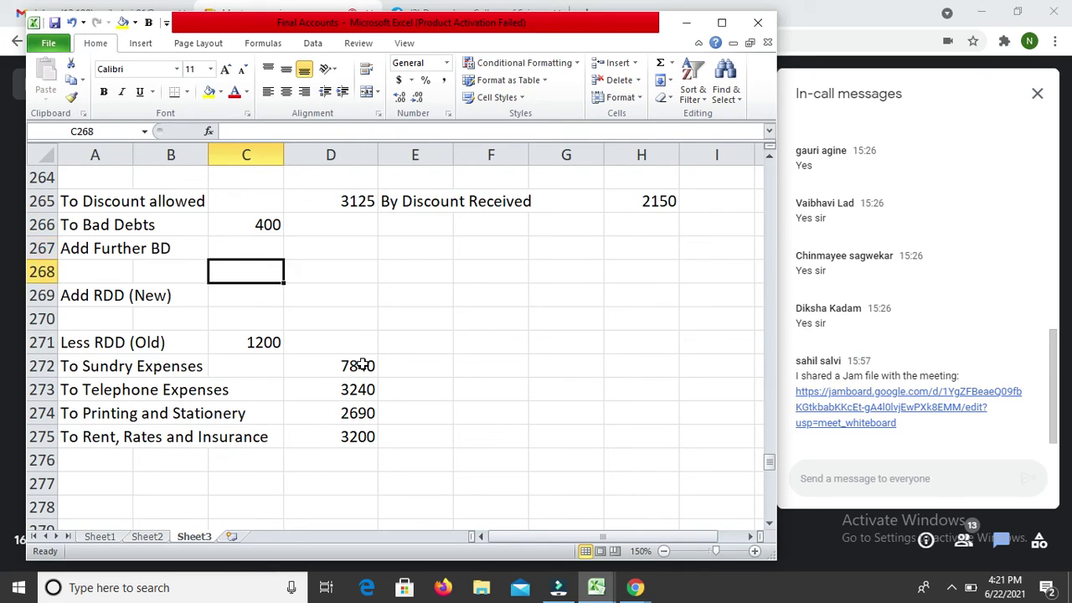
pyautogui.press('Down')
pyautogui.press('Down')
pyautogui.press('Down')
pyautogui.press('Down')
pyautogui.press('Down')
pyautogui.press('Down')
pyautogui.press('Down')
pyautogui.press('Down')
pyautogui.press('Down')
pyautogui.press('Down')
pyautogui.press('Down')
pyautogui.press('Down')
pyautogui.press('Down')
pyautogui.press('Down')
pyautogui.press('Down')
pyautogui.press('Down')
pyautogui.press('Down')
pyautogui.press('Down')
pyautogui.press('Down')
pyautogui.press('Down')
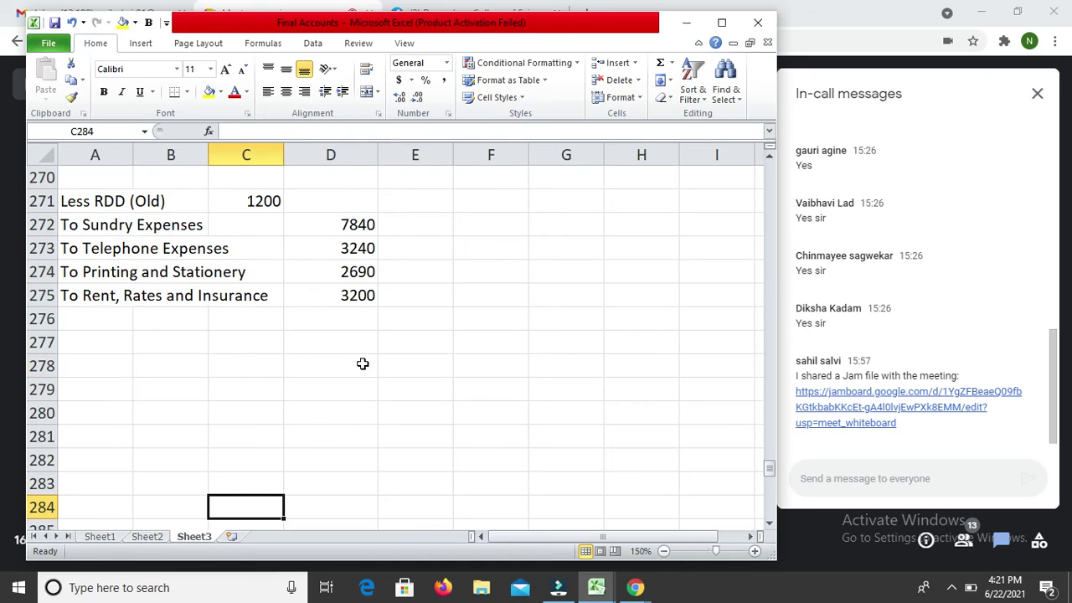
# Step: Enter 'Investment' in E321 with 60000 in H321 below Cash in hand
pyautogui.press('Down')
pyautogui.press('Down')
pyautogui.press('Down')
pyautogui.press('Down')
pyautogui.press('Down')
pyautogui.press('Down')
pyautogui.press('Down')
pyautogui.press('Down')
pyautogui.press('Down')
pyautogui.press('Down')
pyautogui.press('Down')
pyautogui.press('Down')
pyautogui.press('Down')
pyautogui.press('Down')
pyautogui.press('Down')
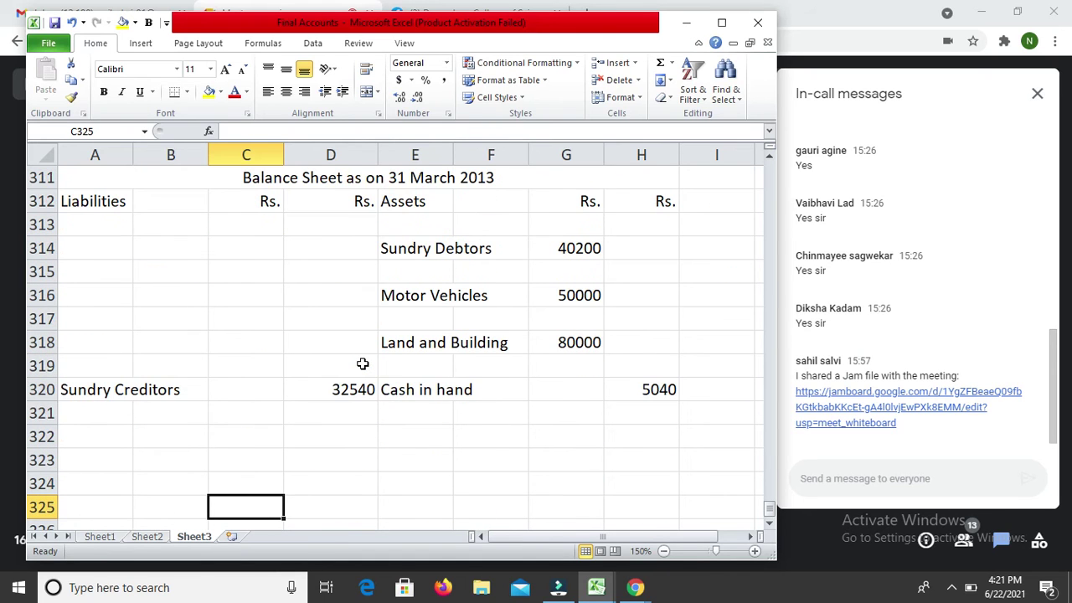
pyautogui.press('Up')
pyautogui.press('Up')
pyautogui.press('Right')
pyautogui.press('Right')
pyautogui.press('Up')
pyautogui.press('Up')
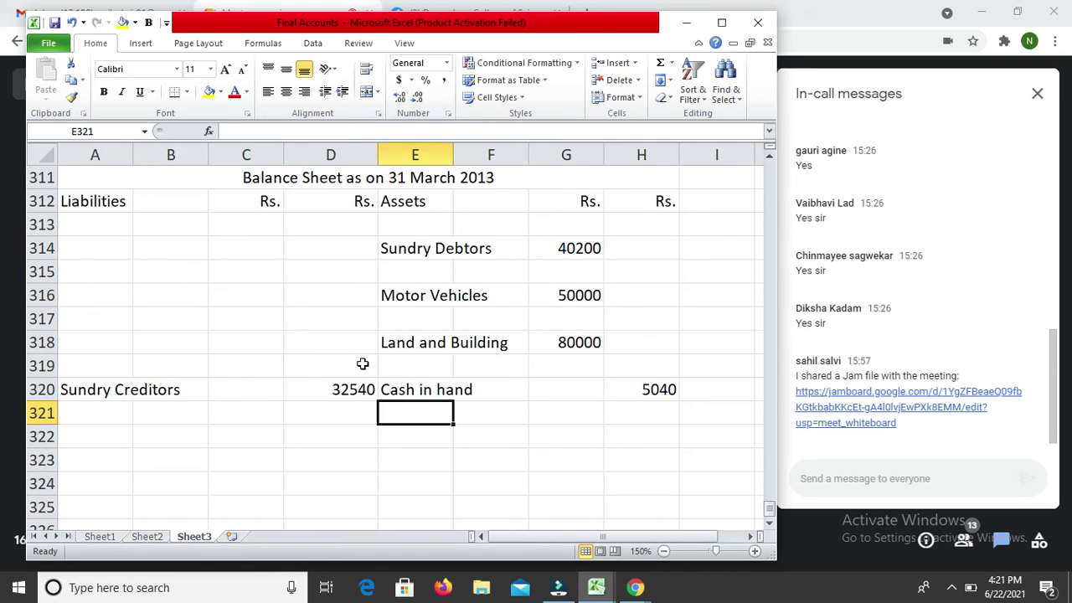
pyautogui.write('Inves')
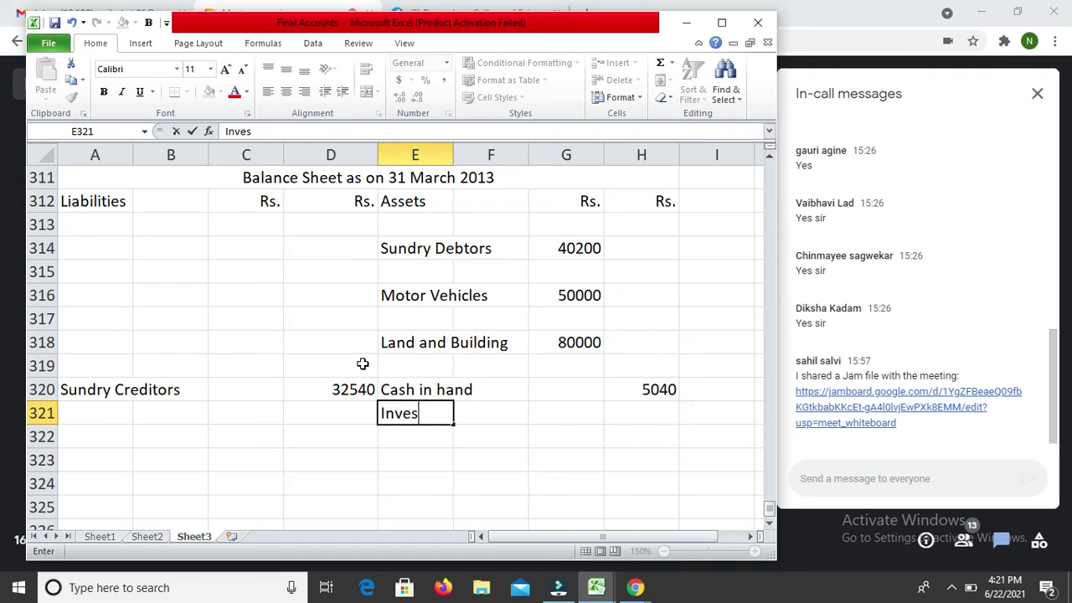
pyautogui.write('tment')
pyautogui.press('Return')
pyautogui.press('Up')
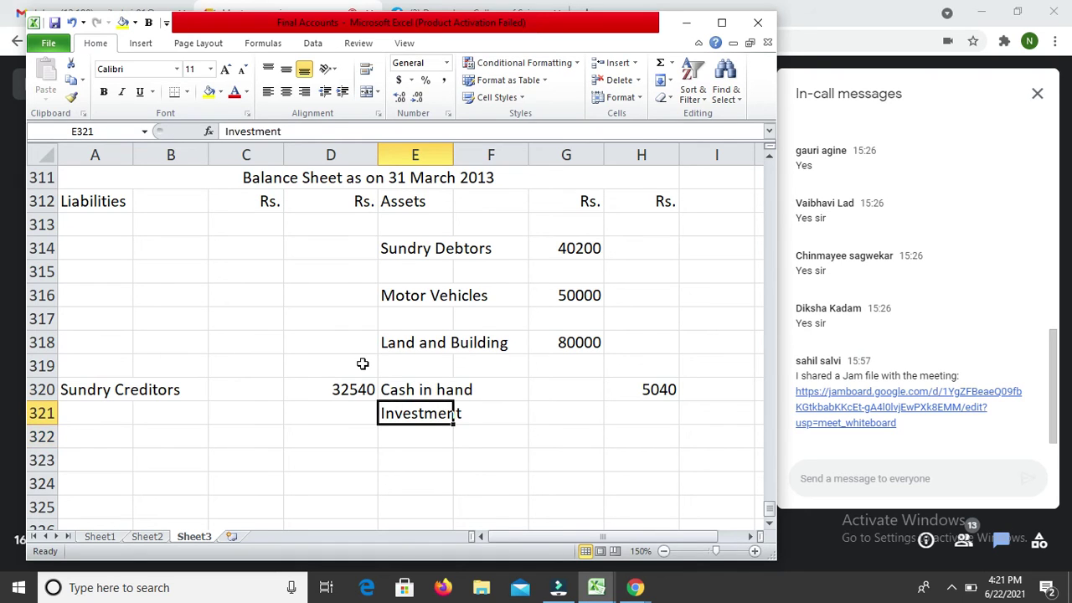
pyautogui.press('Right')
pyautogui.press('Right')
pyautogui.press('Right')
pyautogui.write('60000')
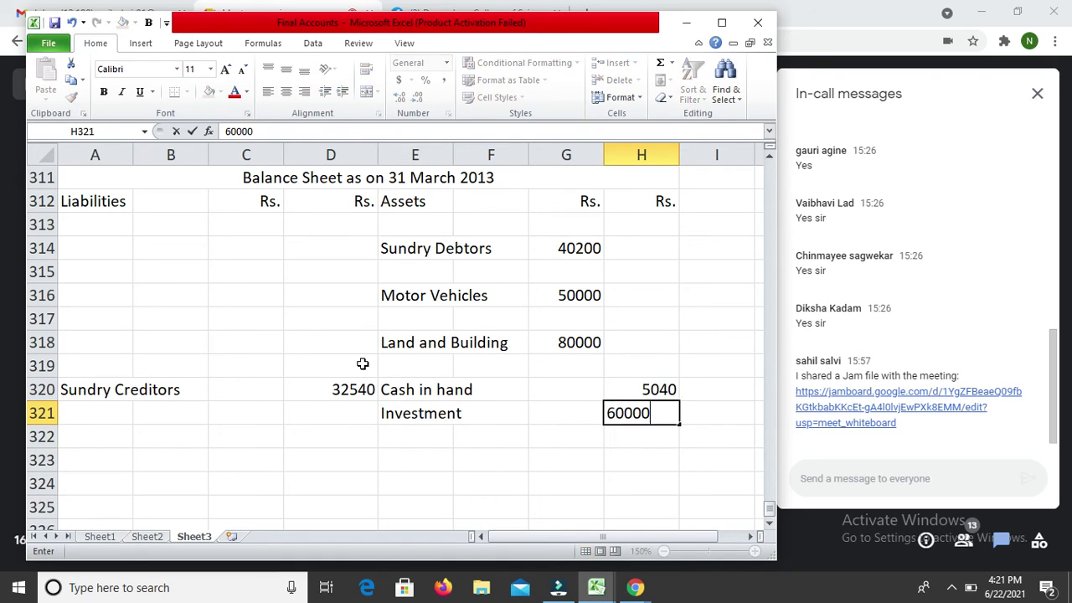
pyautogui.press('Return')
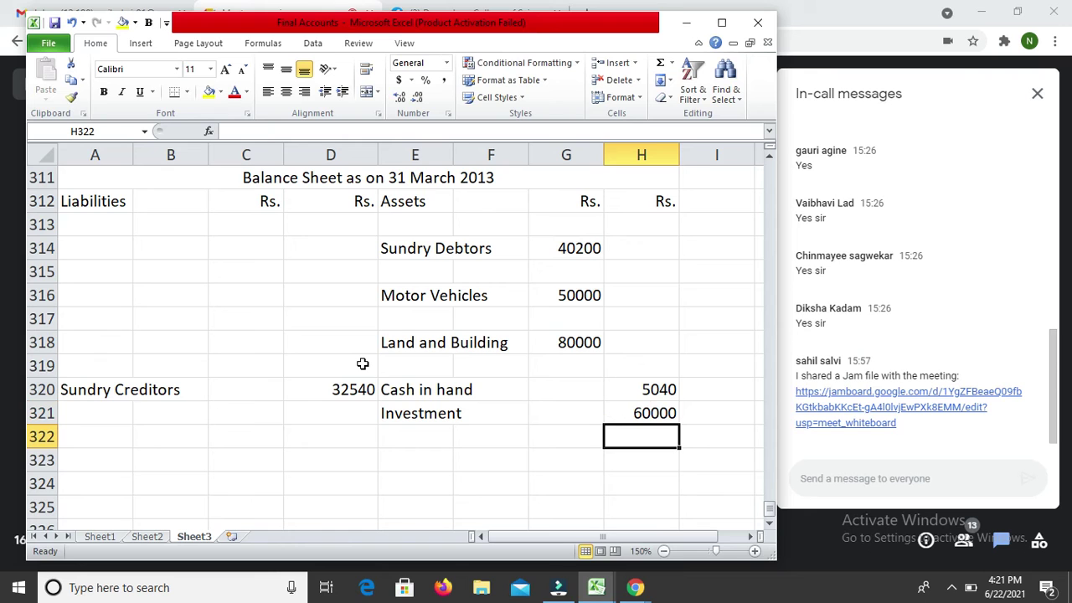
pyautogui.press('Up')
pyautogui.press('Up')
pyautogui.press('Up')
pyautogui.press('Up')
pyautogui.press('Up')
pyautogui.press('Up')
pyautogui.press('Up')
pyautogui.press('Up')
pyautogui.press('Up')
pyautogui.press('Up')
pyautogui.press('Up')
pyautogui.press('Up')
pyautogui.press('Up')
pyautogui.press('Up')
pyautogui.press('Up')
pyautogui.press('Up')
pyautogui.press('Up')
pyautogui.press('Up')
pyautogui.press('Up')
pyautogui.press('Up')
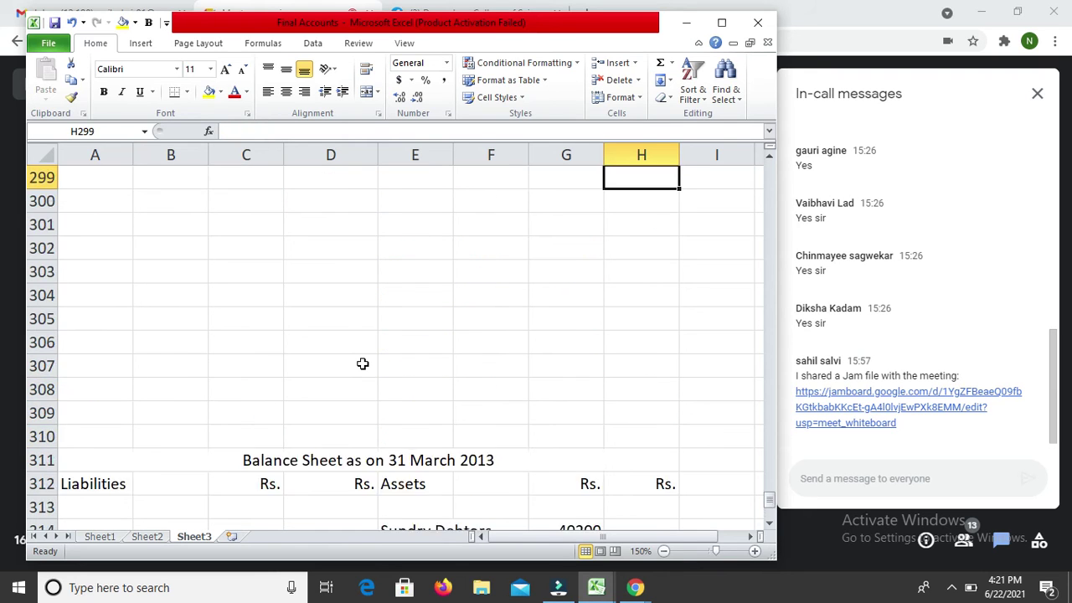
# Step: Enter 'By Balance b/d' in F296 with 65000 in H296 and 35000 in I296
pyautogui.press('Down')
pyautogui.press('Down')
pyautogui.press('Down')
pyautogui.press('Down')
pyautogui.press('Down')
pyautogui.press('Down')
pyautogui.press('Down')
pyautogui.press('Down')
pyautogui.press('Down')
pyautogui.press('Down')
pyautogui.press('Down')
pyautogui.press('Down')
pyautogui.press('Down')
pyautogui.press('Down')
pyautogui.press('Left')
pyautogui.press('Left')
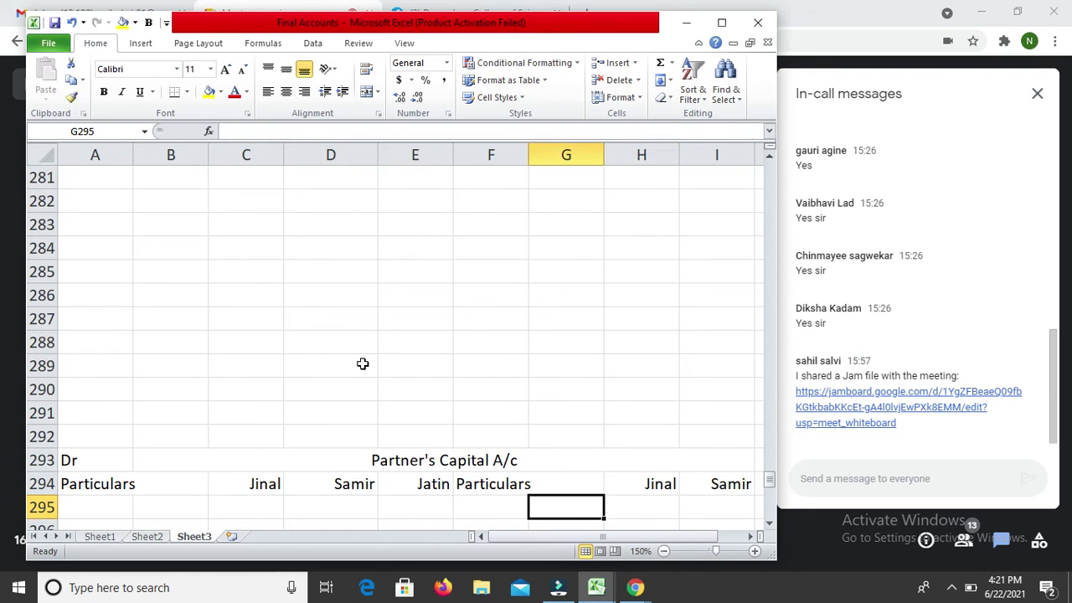
pyautogui.press('Down')
pyautogui.write('By')
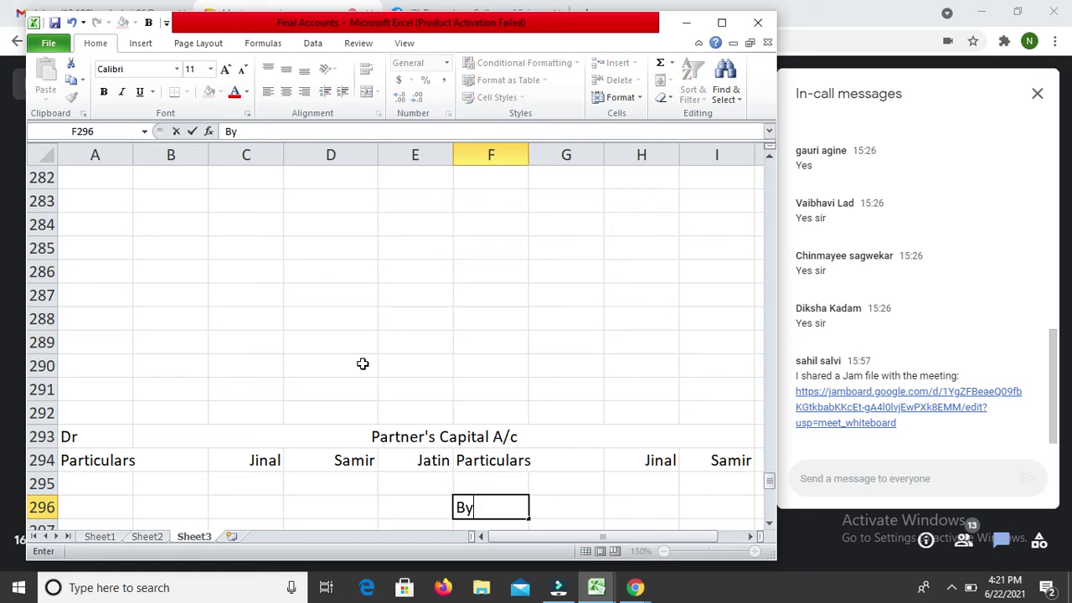
pyautogui.write(' Balanc')
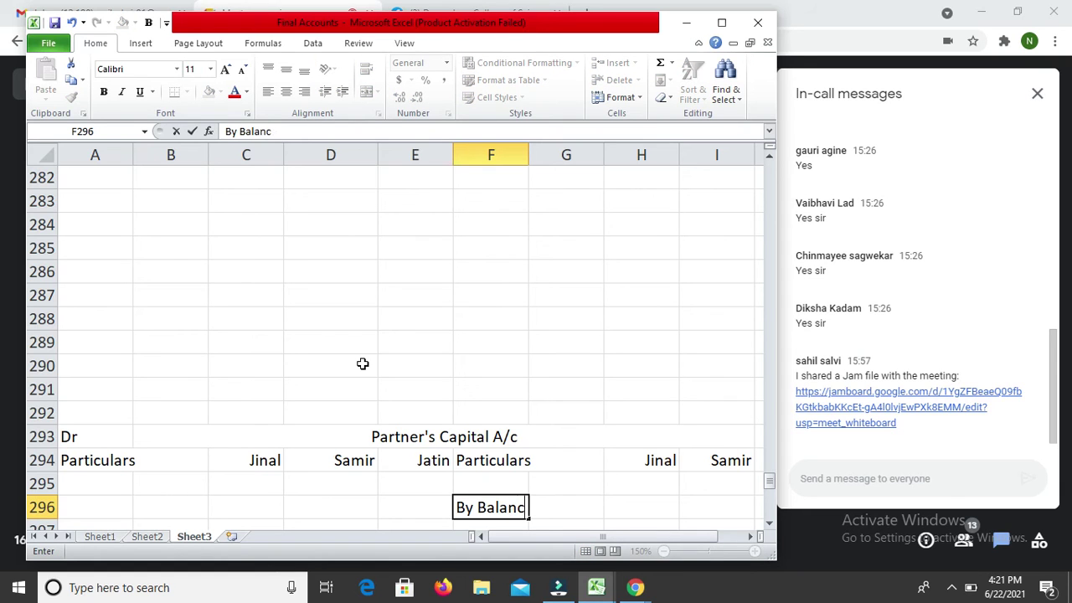
pyautogui.write('e b/d')
pyautogui.press('Return')
pyautogui.press('Up')
pyautogui.press('Right')
pyautogui.press('Right')
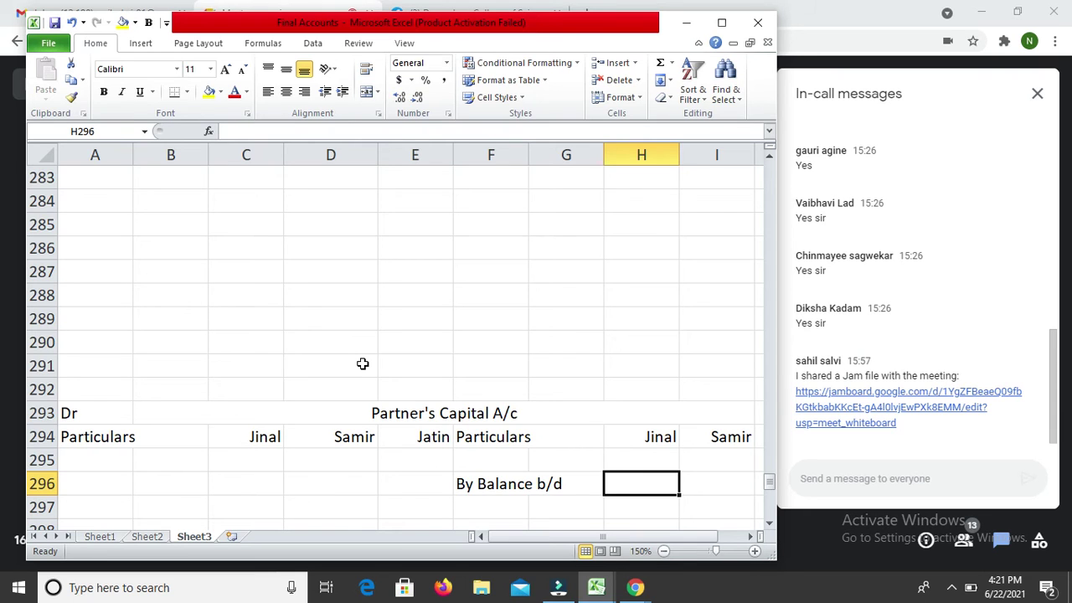
pyautogui.write('65000')
pyautogui.press('Tab')
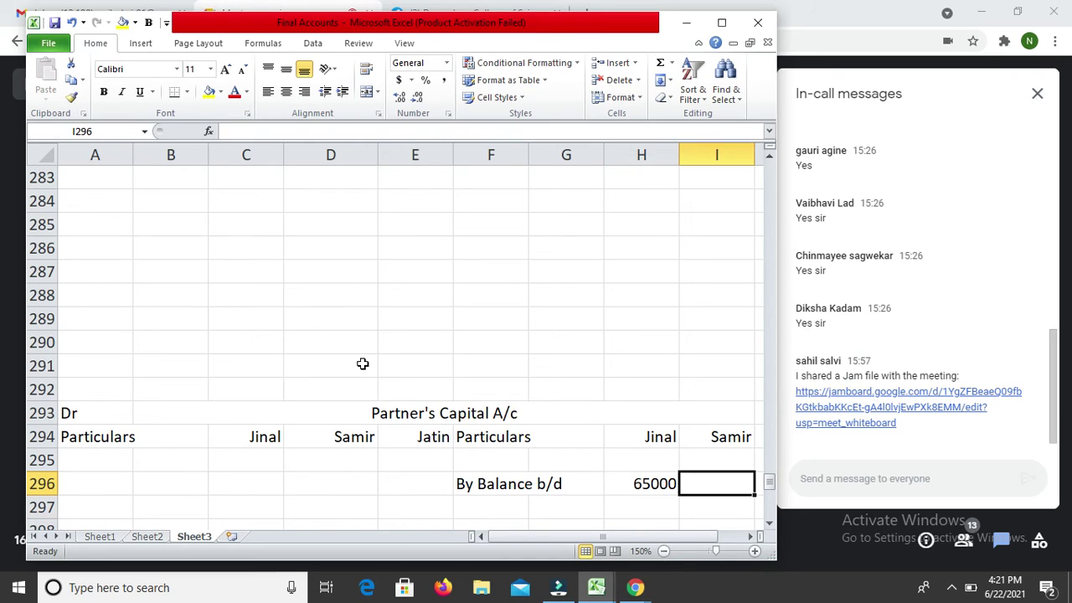
pyautogui.write('35000')
pyautogui.press('Return')
# Step: Enter 50000 in J297 with 'By Cash' in F297 and '(80000 - 30000)' in F298
pyautogui.press('Up')
pyautogui.press('Right')
pyautogui.press('Right')
pyautogui.press('Down')
pyautogui.press('Left')
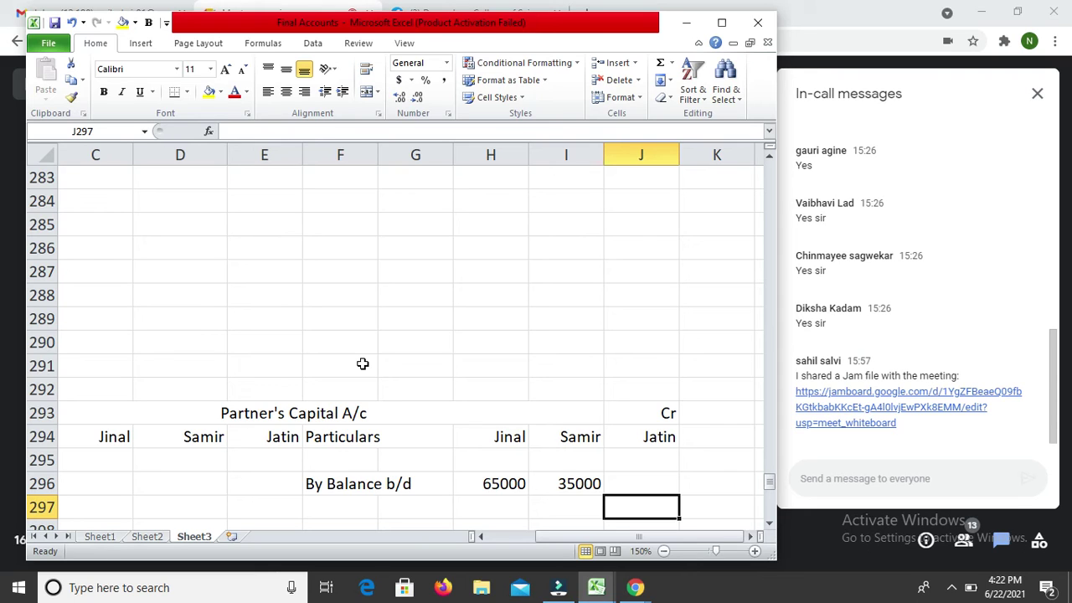
pyautogui.write('50000')
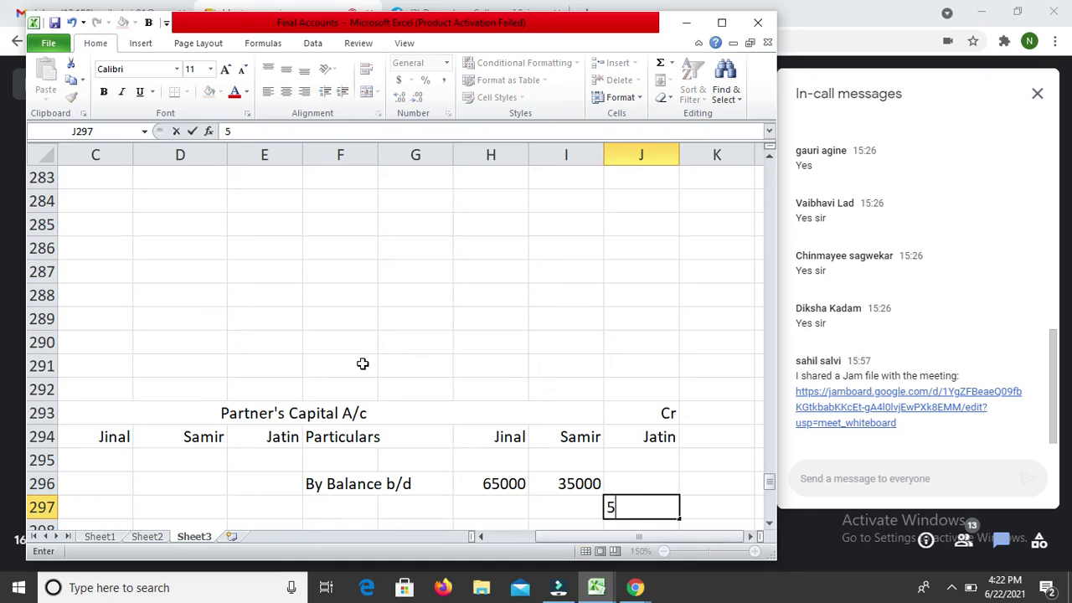
pyautogui.press('Return')
pyautogui.press('Left')
pyautogui.press('Left')
pyautogui.press('Left')
pyautogui.press('Left')
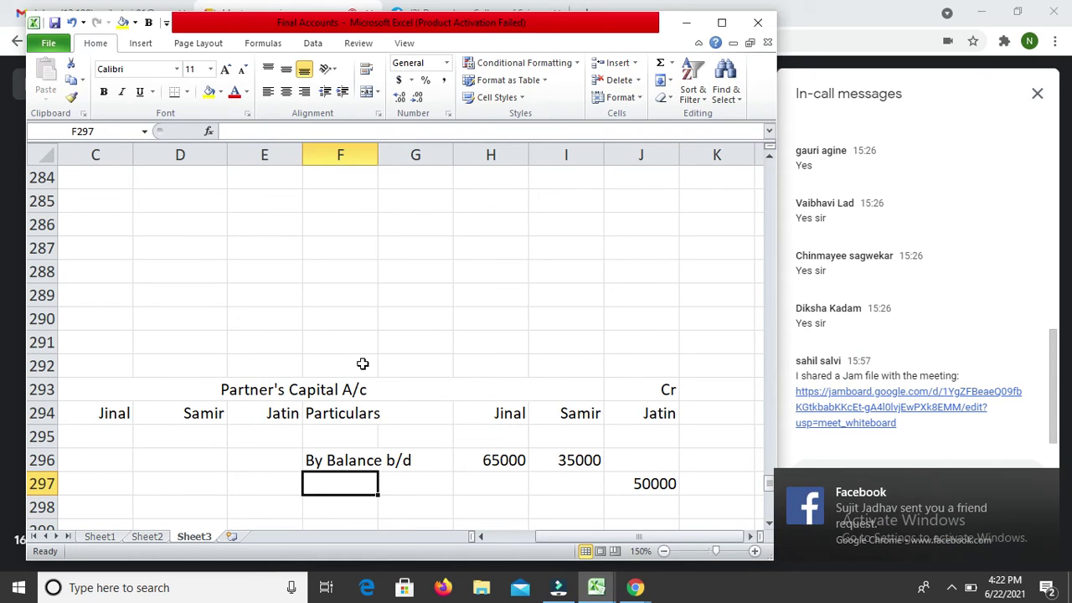
pyautogui.write('By Cash')
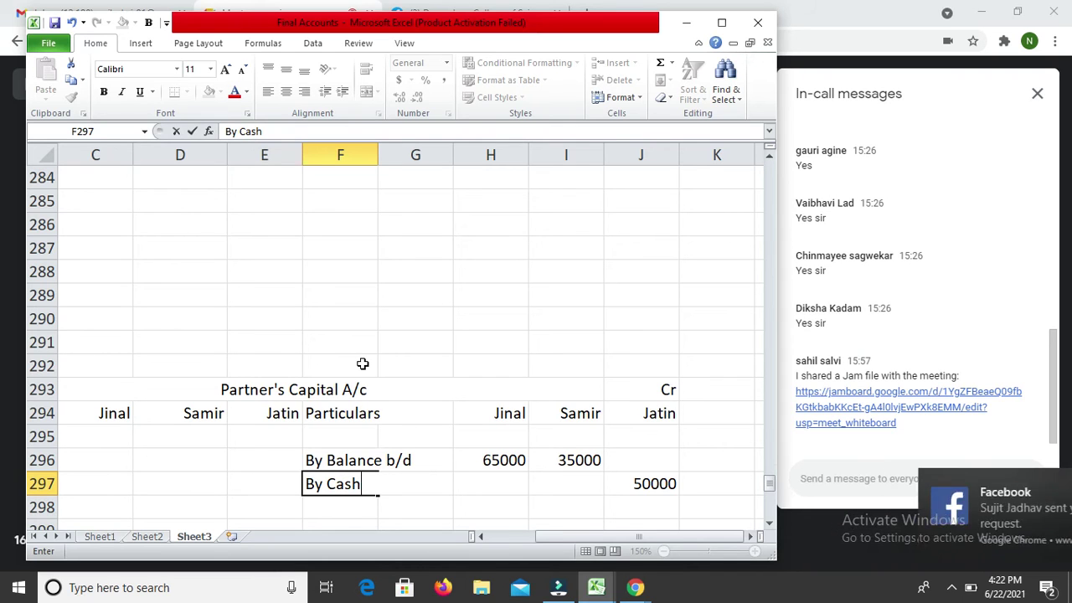
pyautogui.press('Return')
pyautogui.write('(')
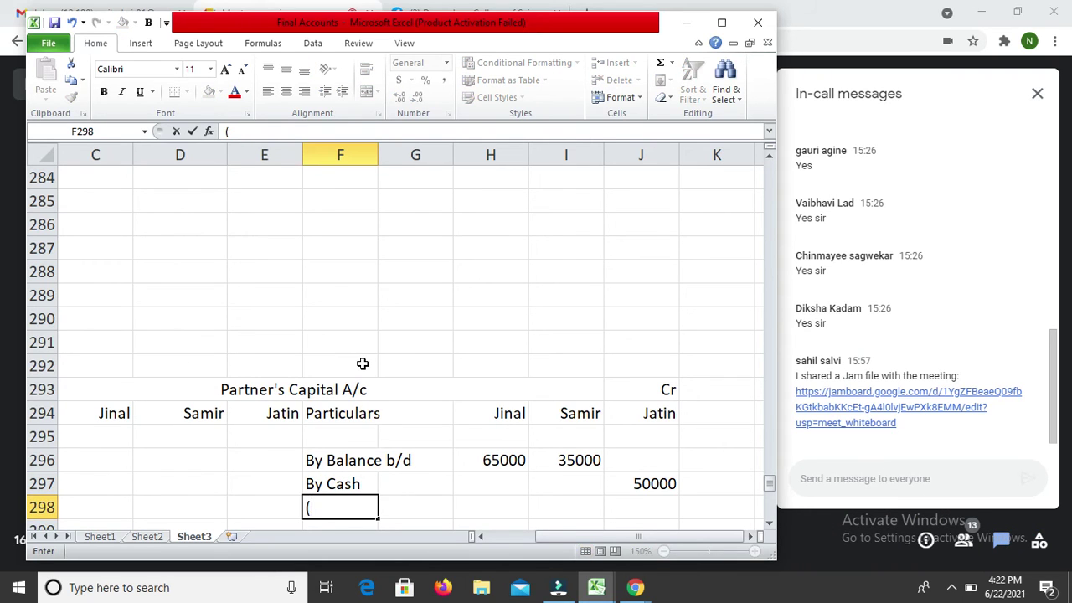
pyautogui.write('80000 - ')
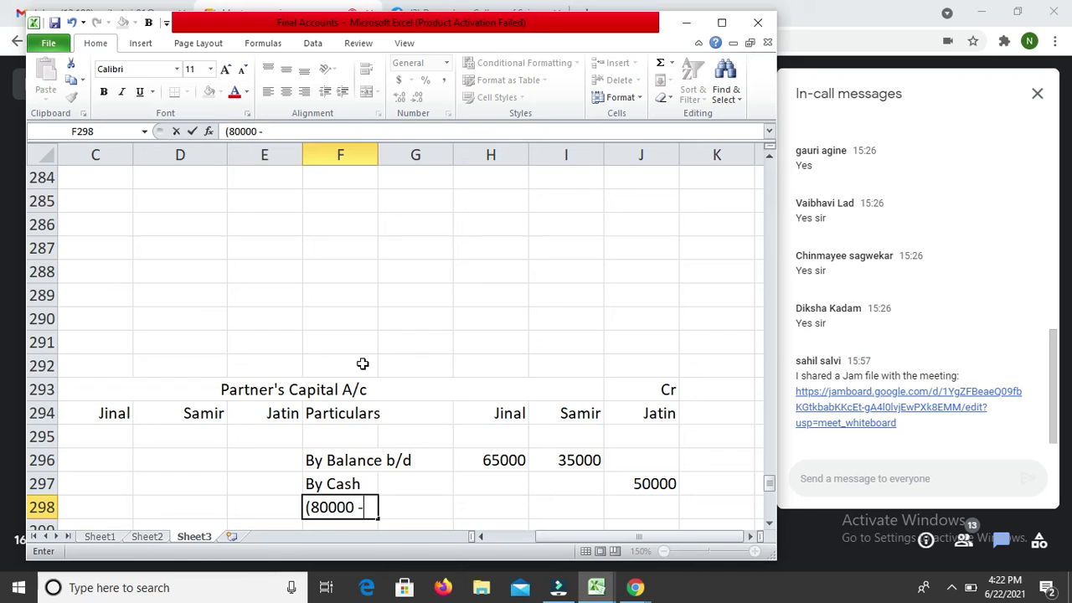
pyautogui.write('30000)')
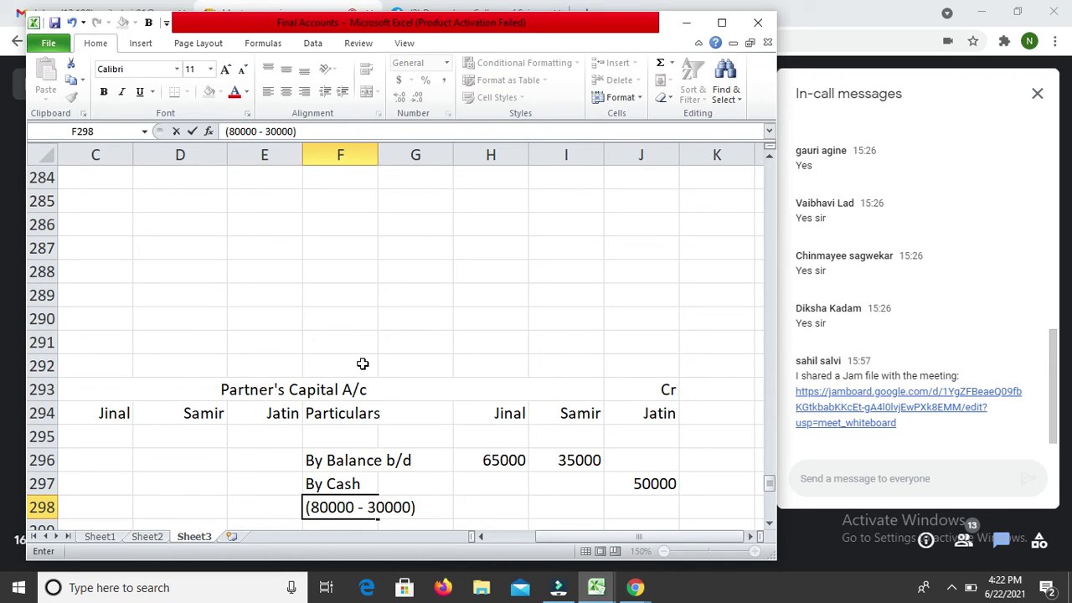
pyautogui.press('Return')
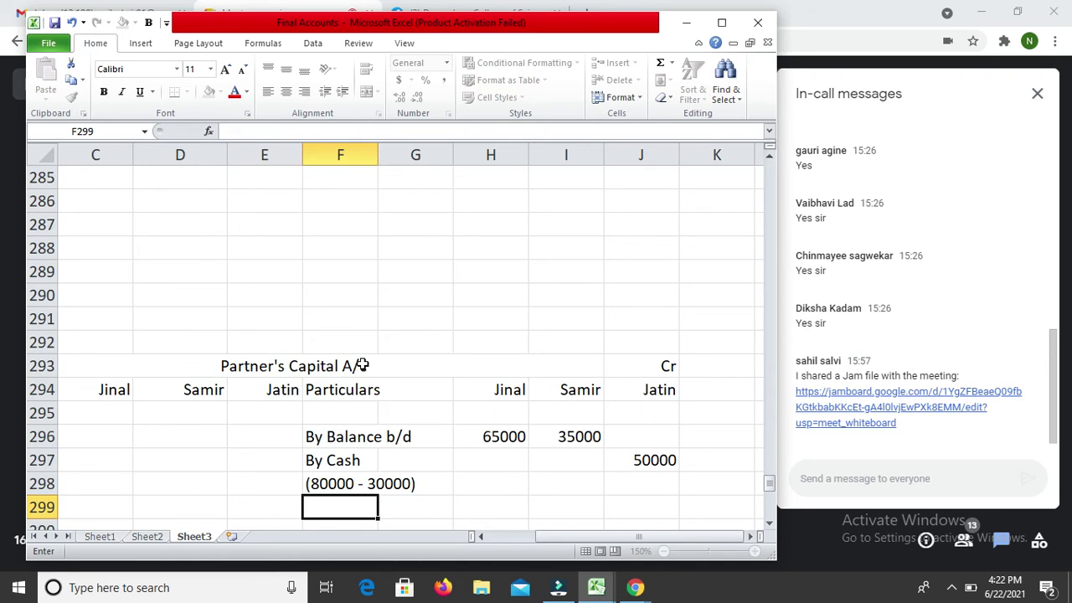
pyautogui.press('Up')
pyautogui.press('Up')
pyautogui.press('Right')
pyautogui.press('Right')
pyautogui.press('Right')
pyautogui.press('Right')
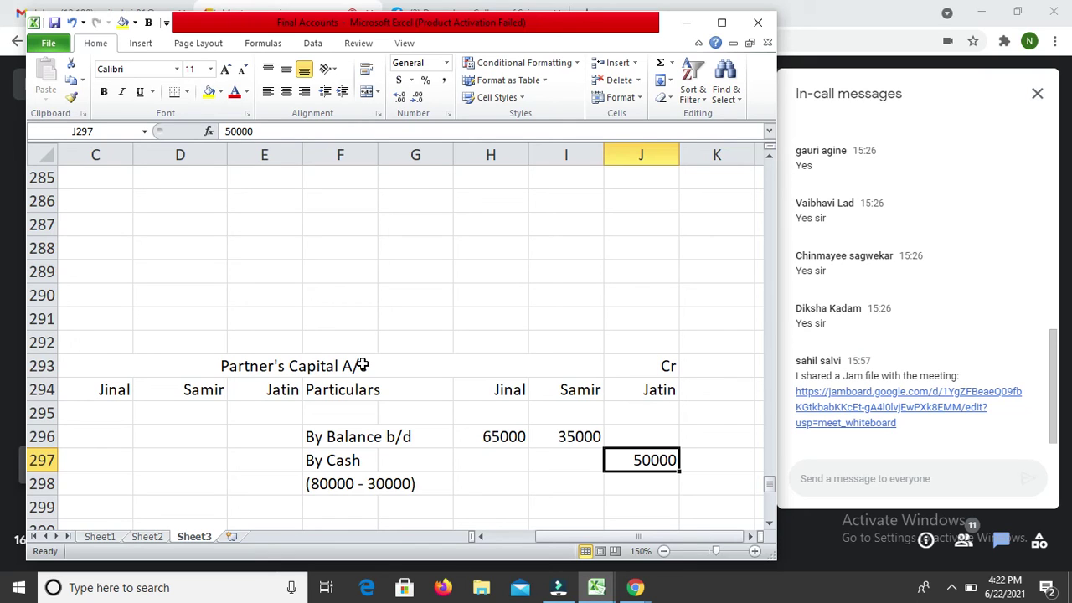
pyautogui.press('Down')
pyautogui.press('Down')
pyautogui.press('Left')
pyautogui.press('Left')
pyautogui.press('Left')
pyautogui.press('Left')
pyautogui.press('Left')
pyautogui.press('Right')
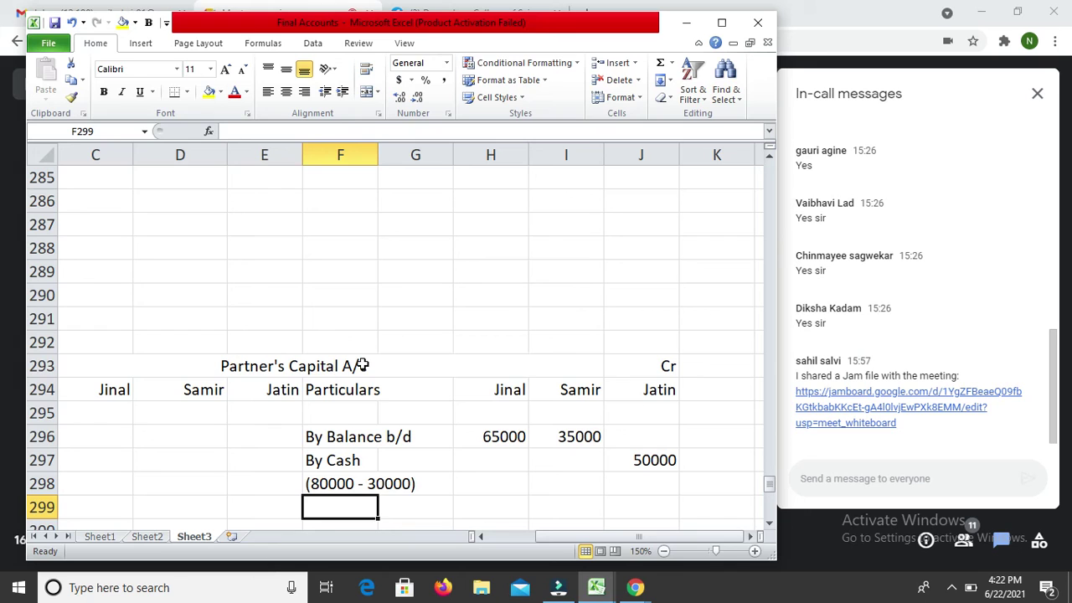
# Step: Enter 'By Goodwill' in F299 with workings (30000 X 3/5) and (30000 X 2/5) below
pyautogui.write('By G')
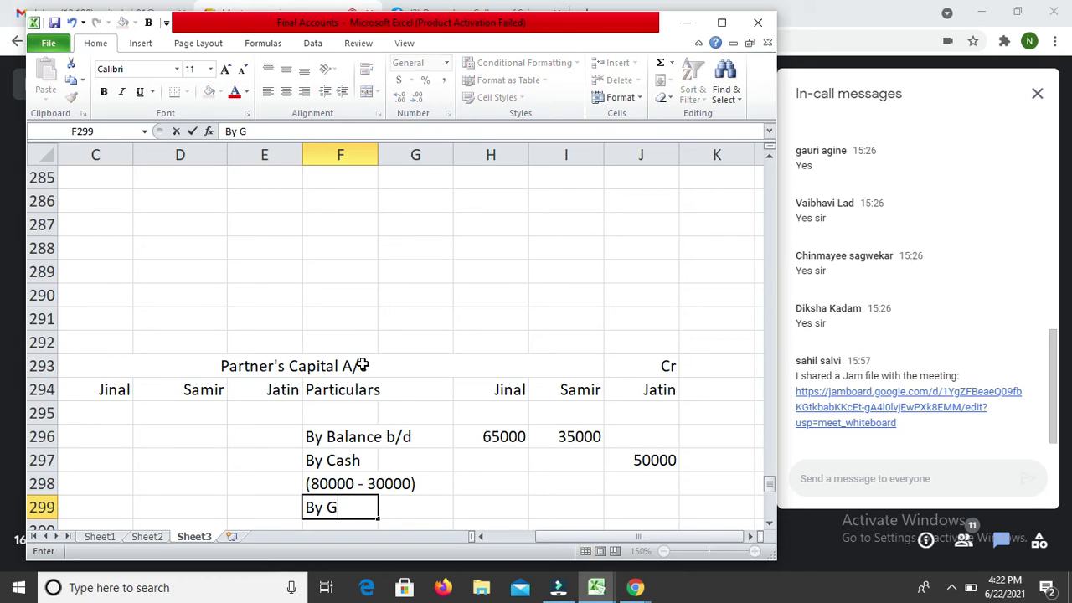
pyautogui.write('oodwill')
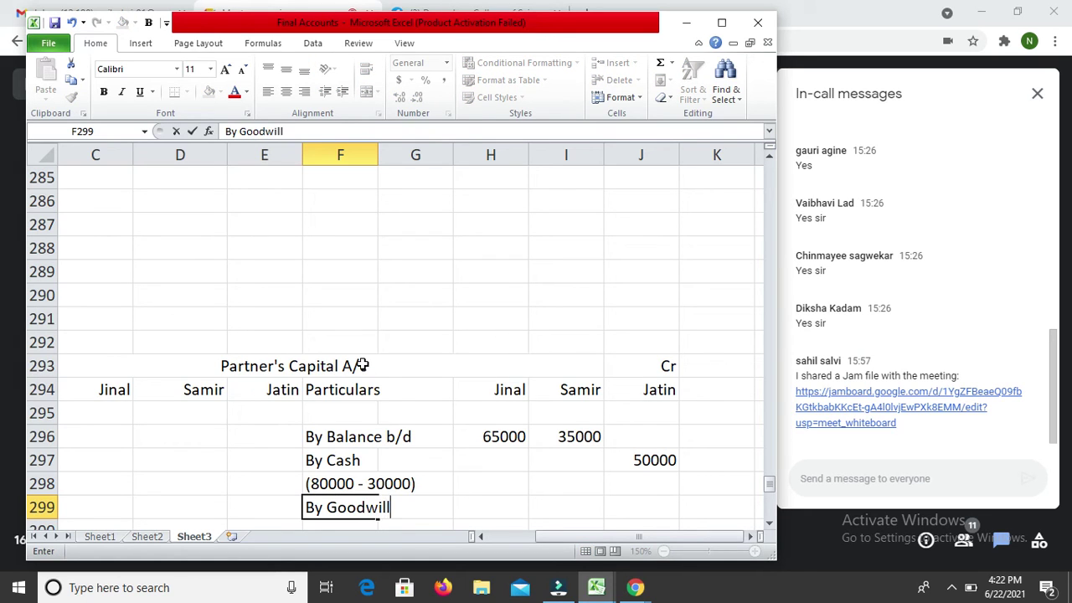
pyautogui.press('Return')
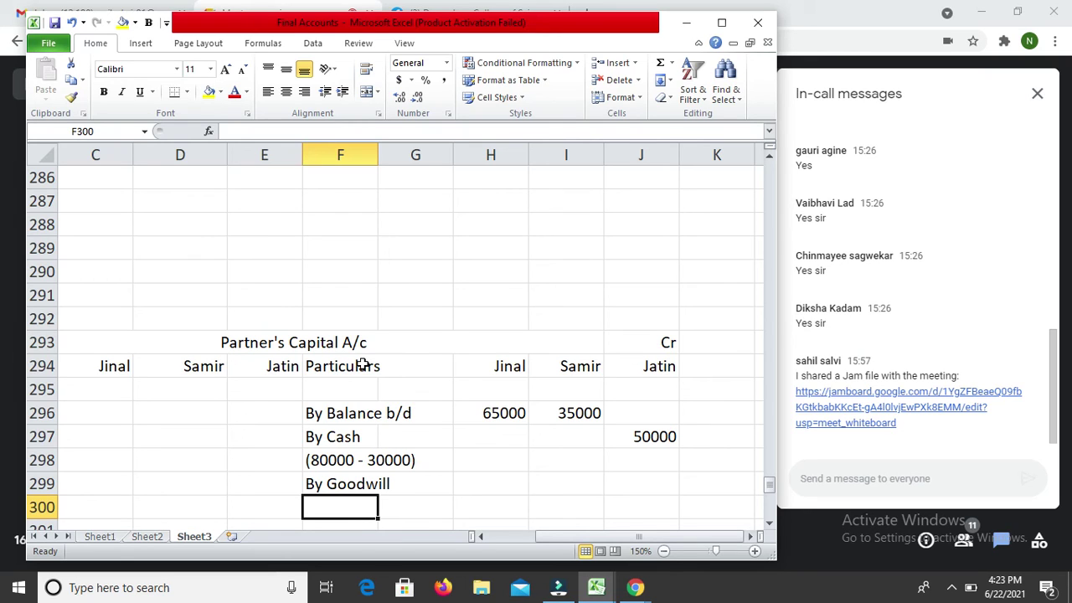
pyautogui.write('(')
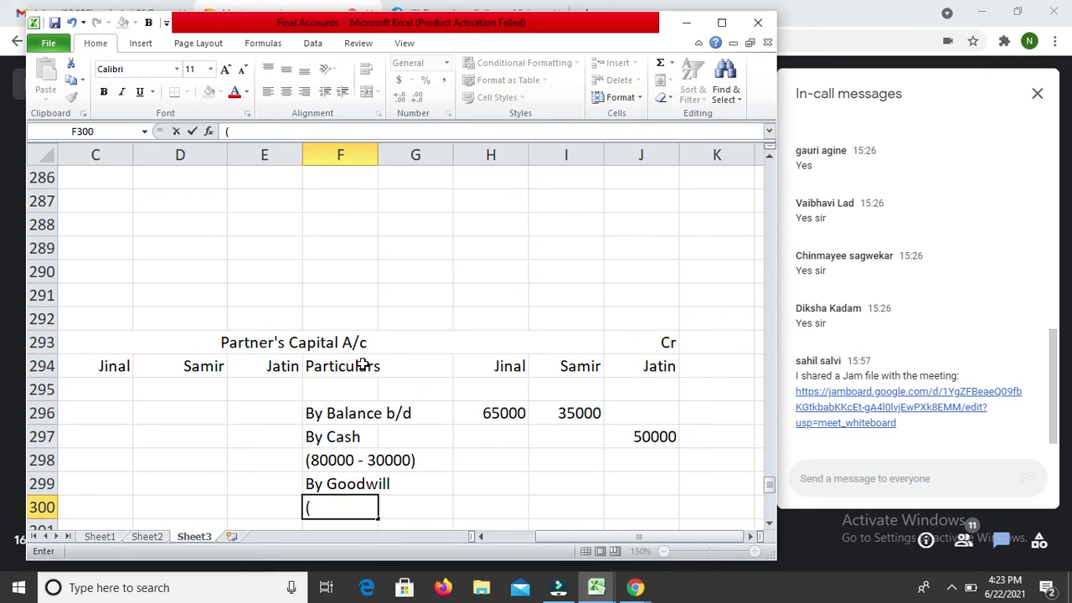
pyautogui.write('3000')
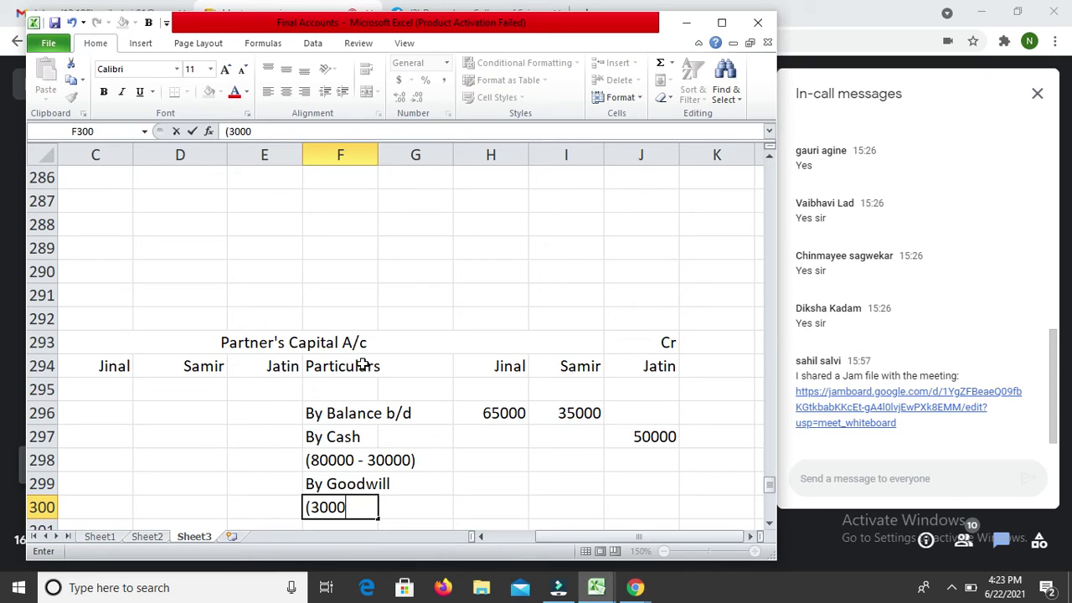
pyautogui.write('0 X 3/5')
pyautogui.scroll(-1, 363, 366)
pyautogui.press('F2')
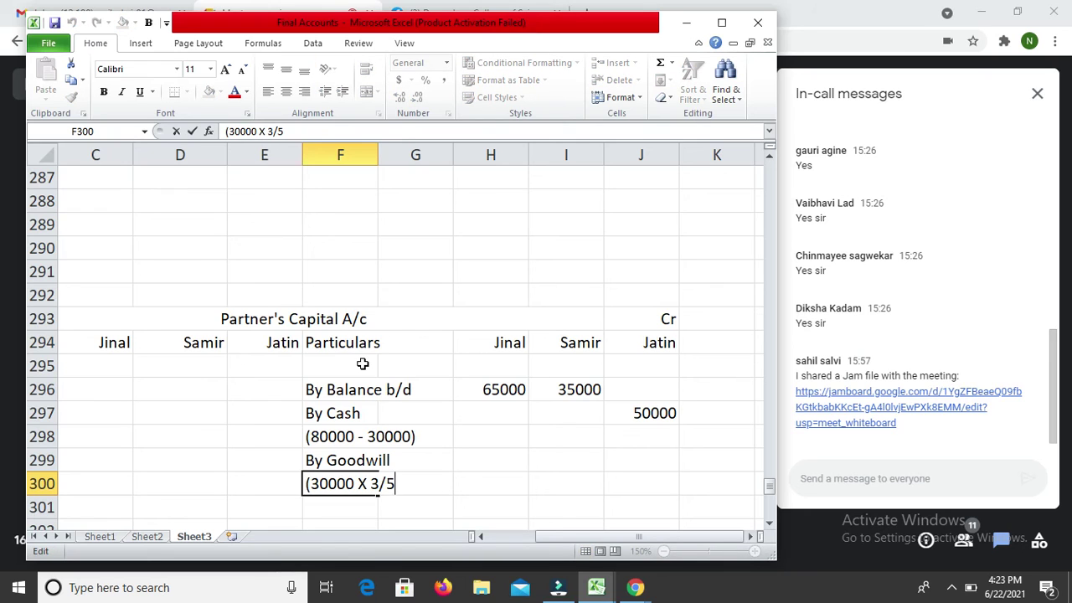
pyautogui.write(')')
pyautogui.press('Return')
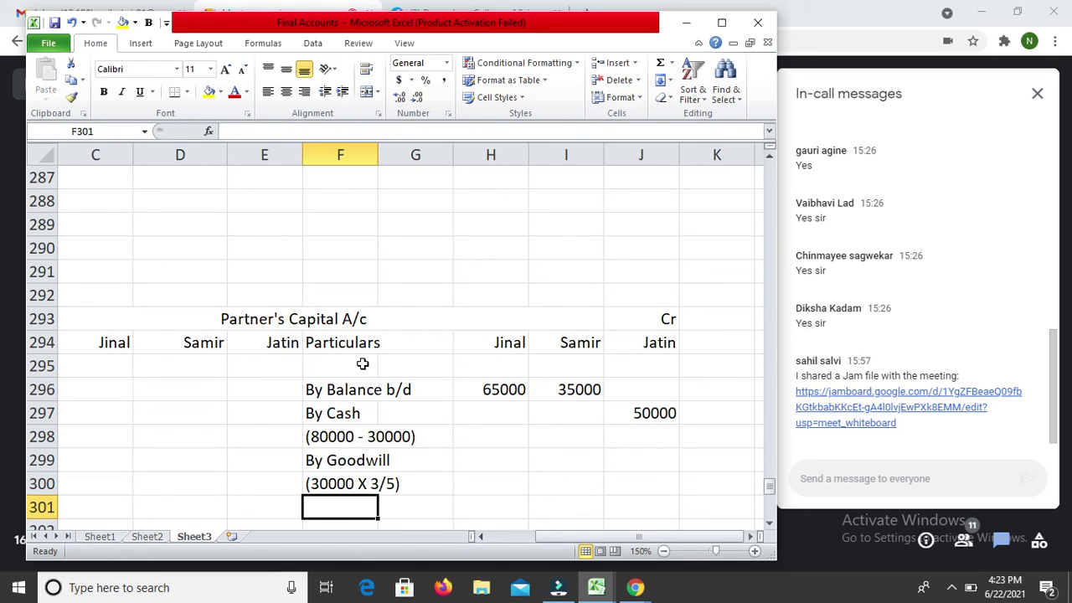
pyautogui.hotkey('ctrl', 'd')
pyautogui.press('F2')
pyautogui.hotkey('shift', 'Right')
pyautogui.write('2')
pyautogui.press('Return')
# Step: Enter =30000*3/5 in H299, giving 18000 goodwill for the first partner
pyautogui.press('Up')
pyautogui.press('Right')
pyautogui.press('Right')
pyautogui.press('Up')
pyautogui.press('Up')
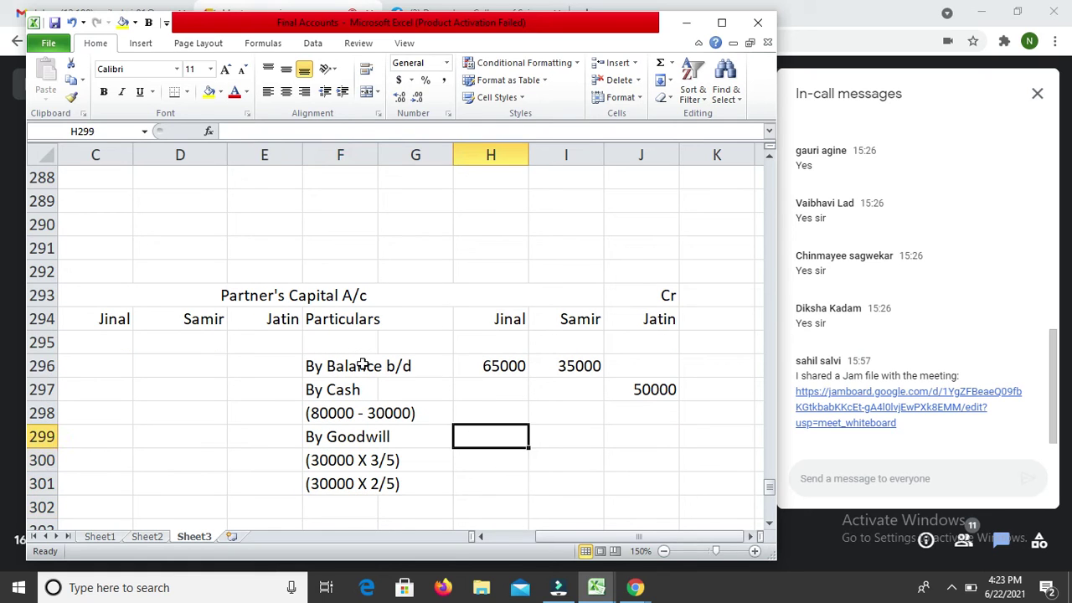
pyautogui.write('=30000')
pyautogui.write('*2')
pyautogui.press('BackSpace')
pyautogui.write('38')
pyautogui.press('BackSpace')
pyautogui.write('/5')
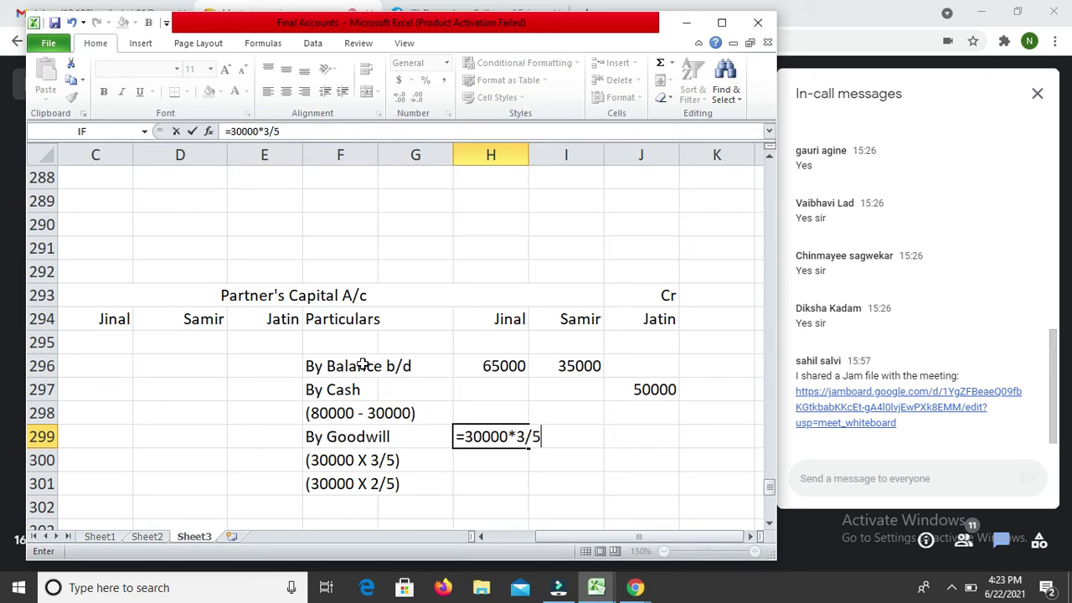
pyautogui.press('Return')
# Step: Copy the formula to I299 and change it to =30000*2/5, giving 12000
pyautogui.press('Up')
pyautogui.hotkey('ctrl', 'c')
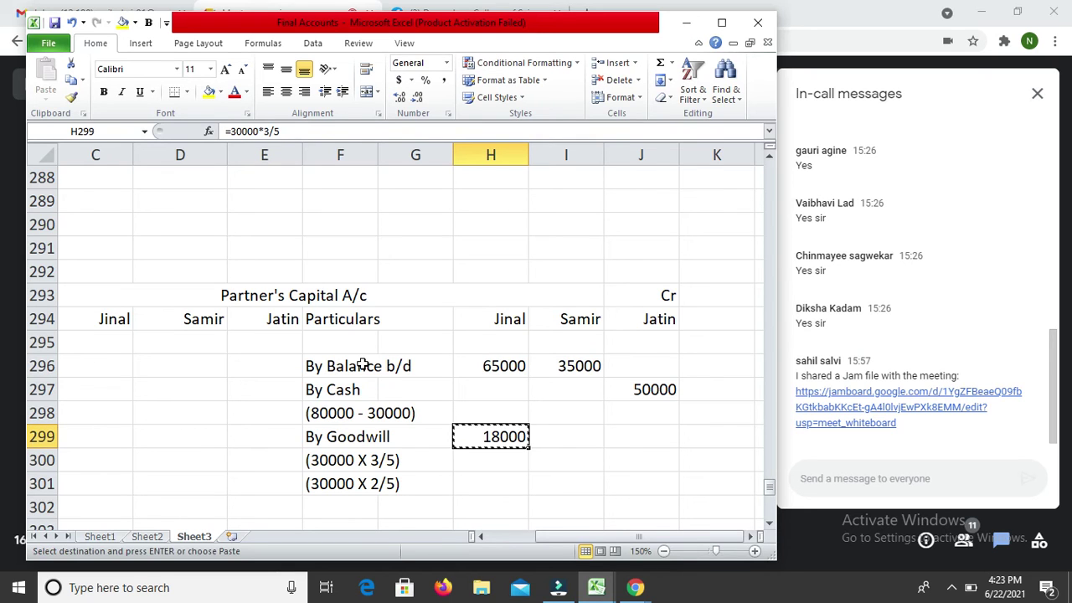
pyautogui.press('Right')
pyautogui.press('Return')
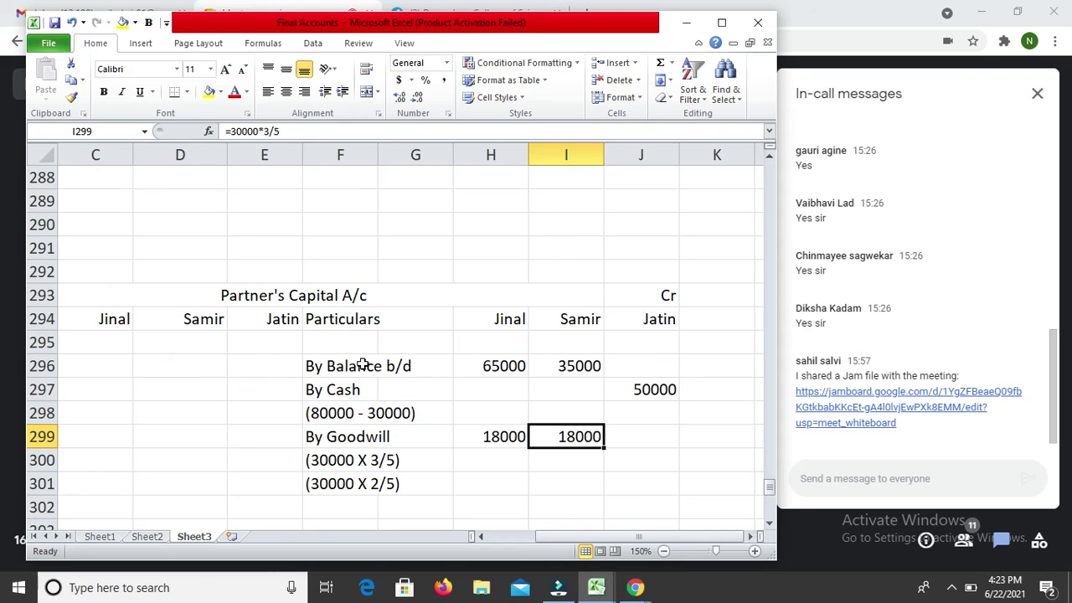
pyautogui.press('F2')
pyautogui.press('Left')
pyautogui.press('Left')
pyautogui.press('Left')
pyautogui.hotkey('shift', 'Right')
pyautogui.write('2')
pyautogui.press('Return')
pyautogui.press('Up')
pyautogui.press('Up')
pyautogui.press('Up')
pyautogui.press('Up')
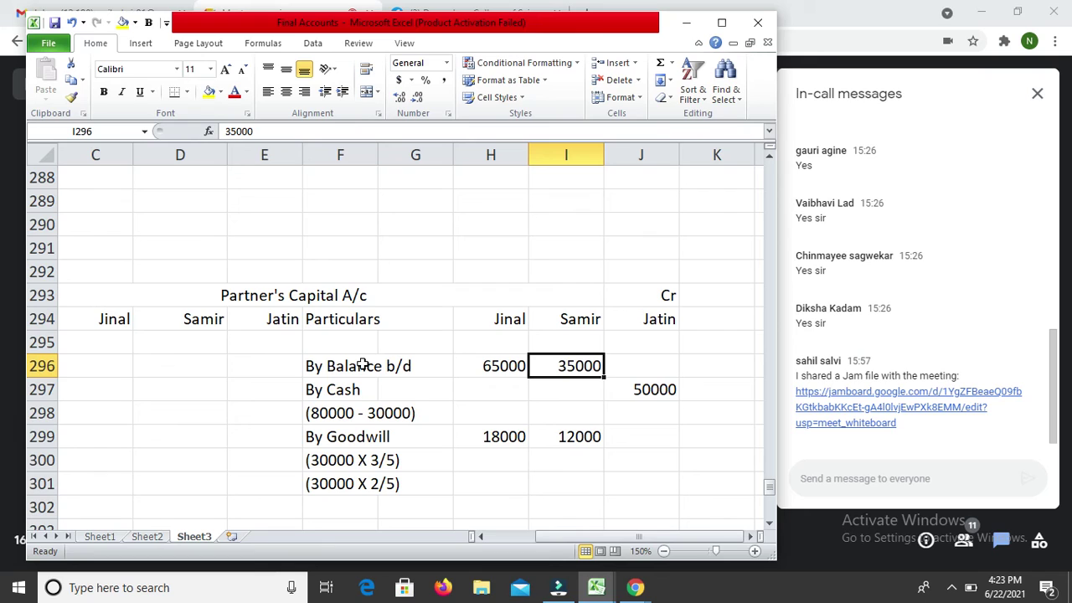
# Step: Review the By Cash and goodwill entries and working notes in the Capital account
pyautogui.press('Down')
pyautogui.press('Right')
pyautogui.press('Left')
pyautogui.press('Right')
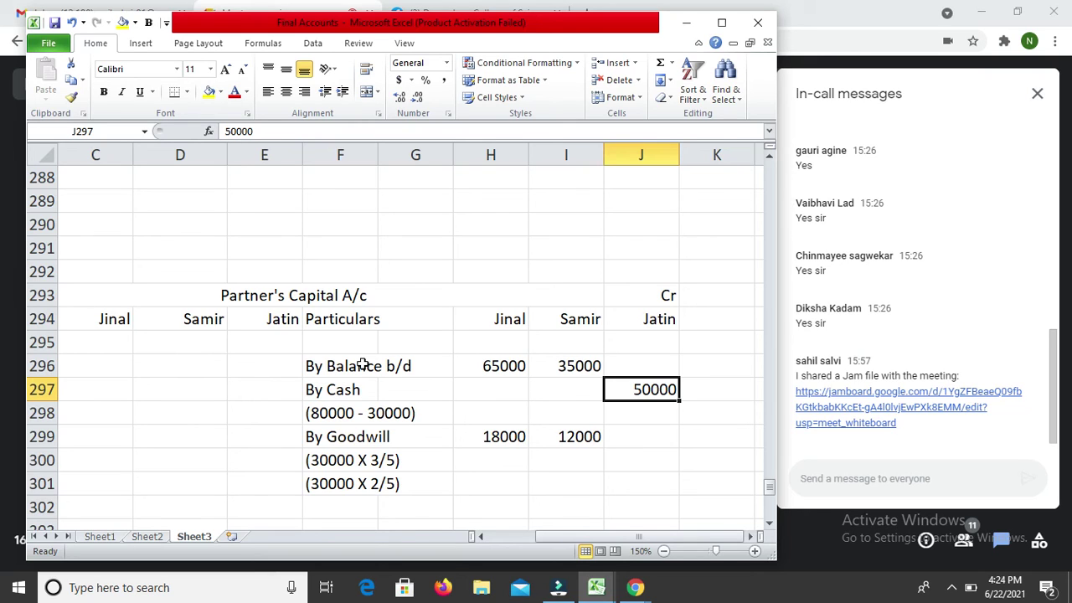
pyautogui.press('Down')
pyautogui.press('Down')
pyautogui.press('Left')
pyautogui.press('Left')
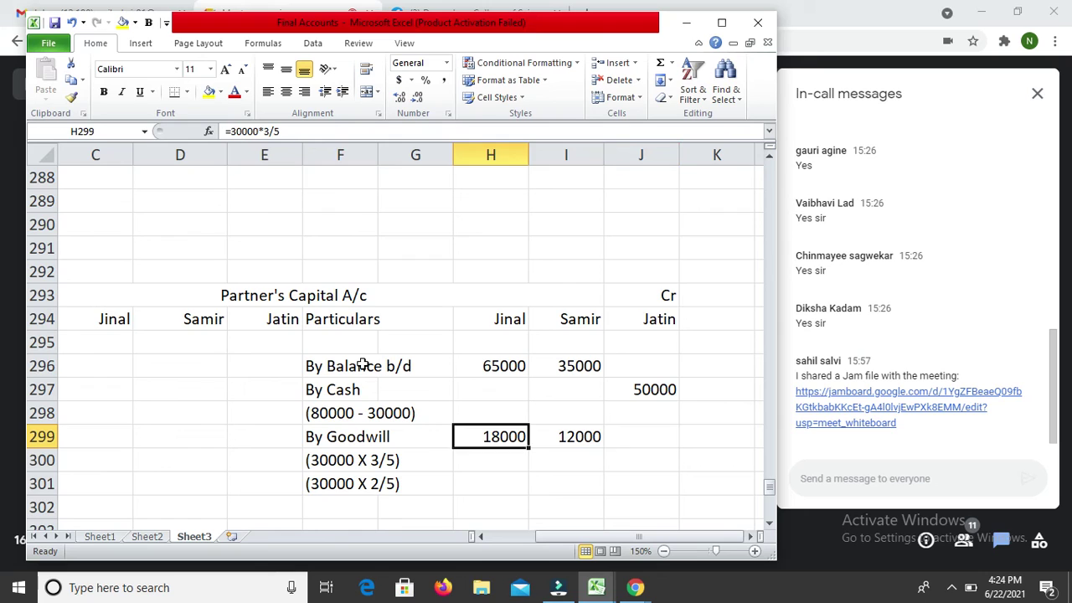
pyautogui.press('Left')
pyautogui.press('Right')
pyautogui.press('Right')
pyautogui.press('Right')
pyautogui.press('Left')
pyautogui.press('Left')
pyautogui.press('Left')
pyautogui.press('Down')
pyautogui.press('Left')
pyautogui.press('Down')
pyautogui.press('Up')
pyautogui.press('Right')
pyautogui.press('Right')
pyautogui.press('Right')
pyautogui.press('Left')
pyautogui.press('Up')
pyautogui.press('Right')
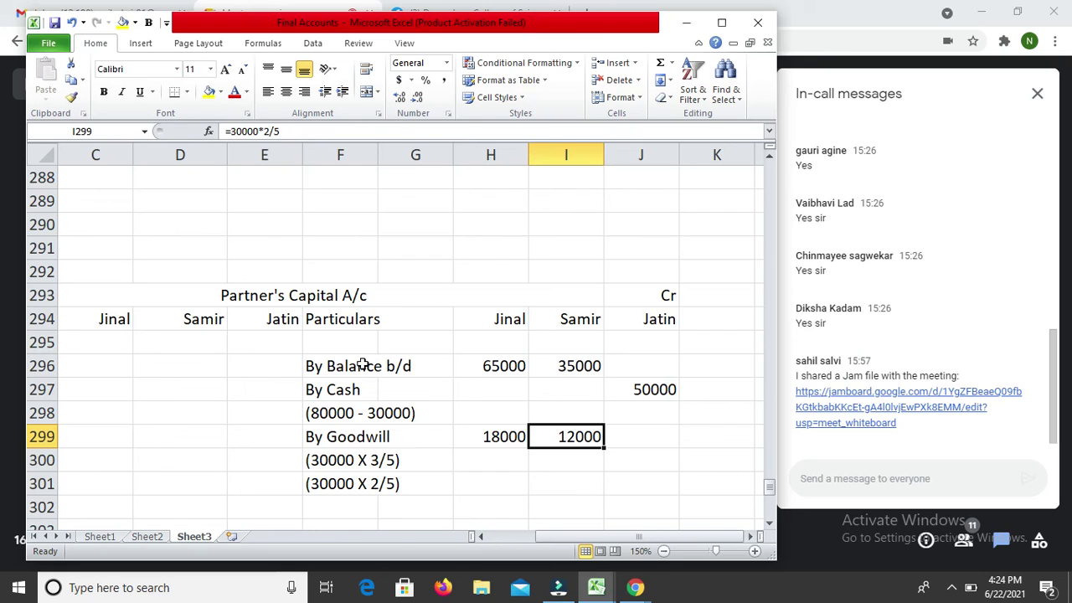
# Step: Add a To Drawings row in A296 with Jinal's drawings of 5000 in C296
pyautogui.press('Up')
pyautogui.press('Up')
pyautogui.press('Up')
pyautogui.press('Left')
pyautogui.press('Left')
pyautogui.press('Left')
pyautogui.press('Left')
pyautogui.press('Left')
pyautogui.press('Left')
pyautogui.press('Left')
pyautogui.press('Left')
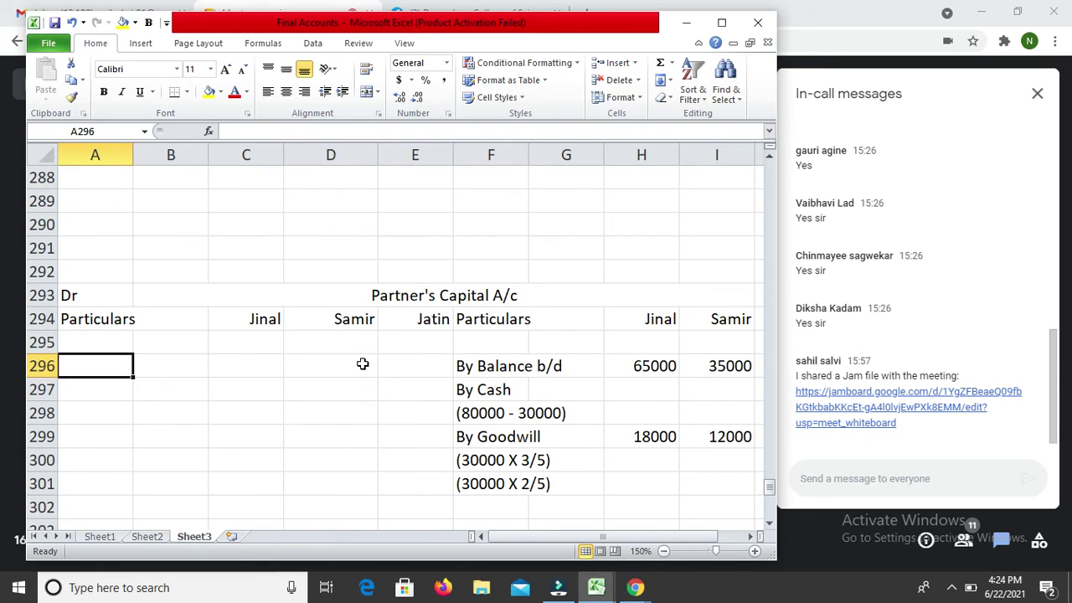
pyautogui.write('To ')
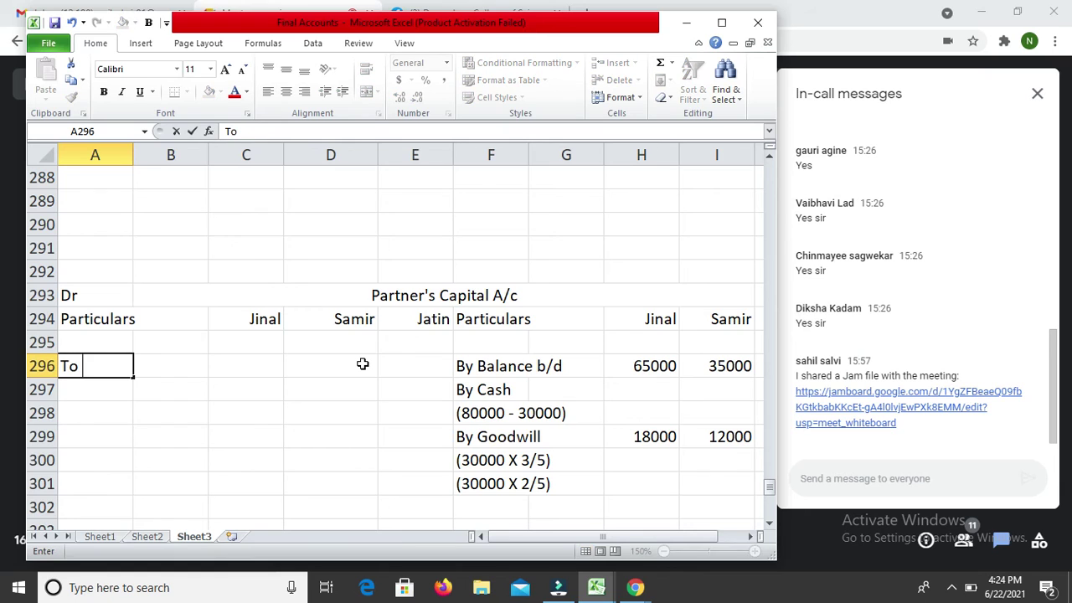
pyautogui.write('Drawings')
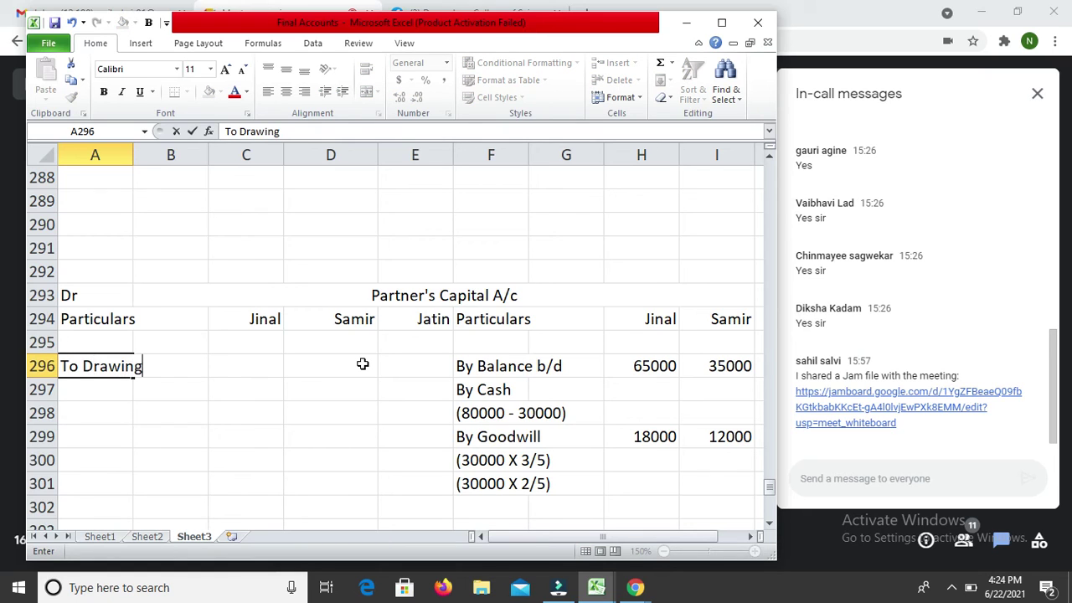
pyautogui.press('Return')
pyautogui.press('Up')
pyautogui.press('Right')
pyautogui.press('Right')
pyautogui.press('Right')
pyautogui.press('Left')
pyautogui.write('5000')
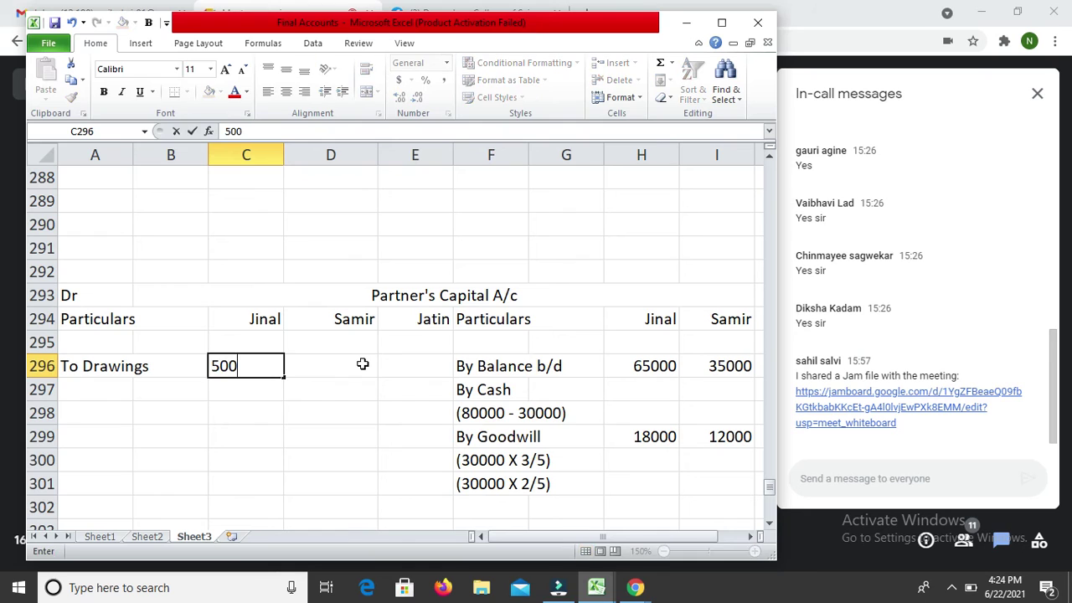
pyautogui.press('Return')
# Step: Enter drawings of 4000 for Samir and 2000 for Jatin on row 296
pyautogui.click(362, 364)
pyautogui.write('4000')
pyautogui.press('Return')
pyautogui.press('Up')
pyautogui.press('Right')
pyautogui.write('2000')
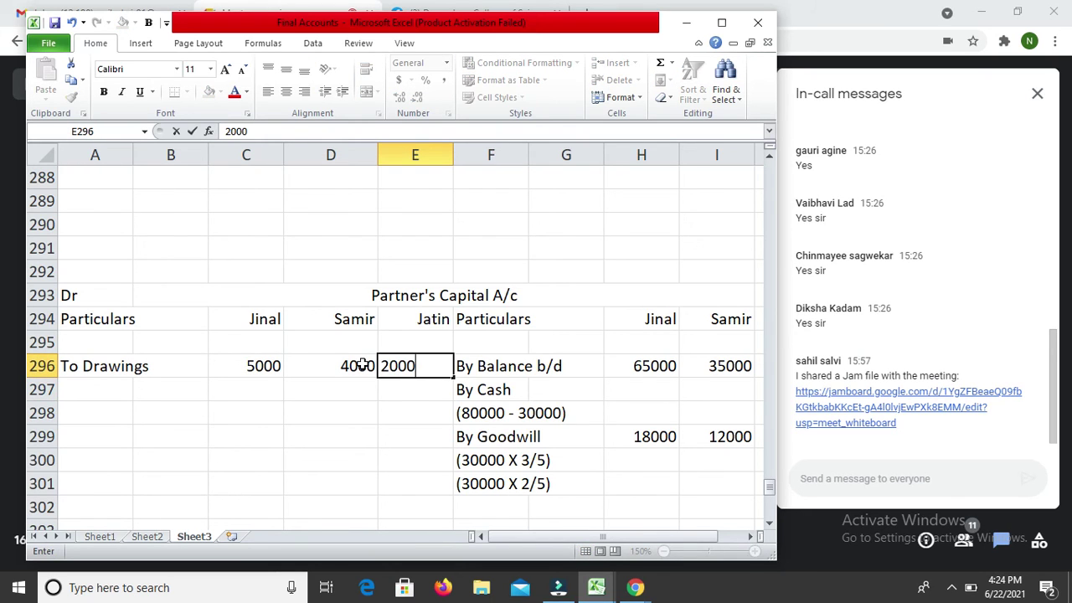
pyautogui.press('Return')
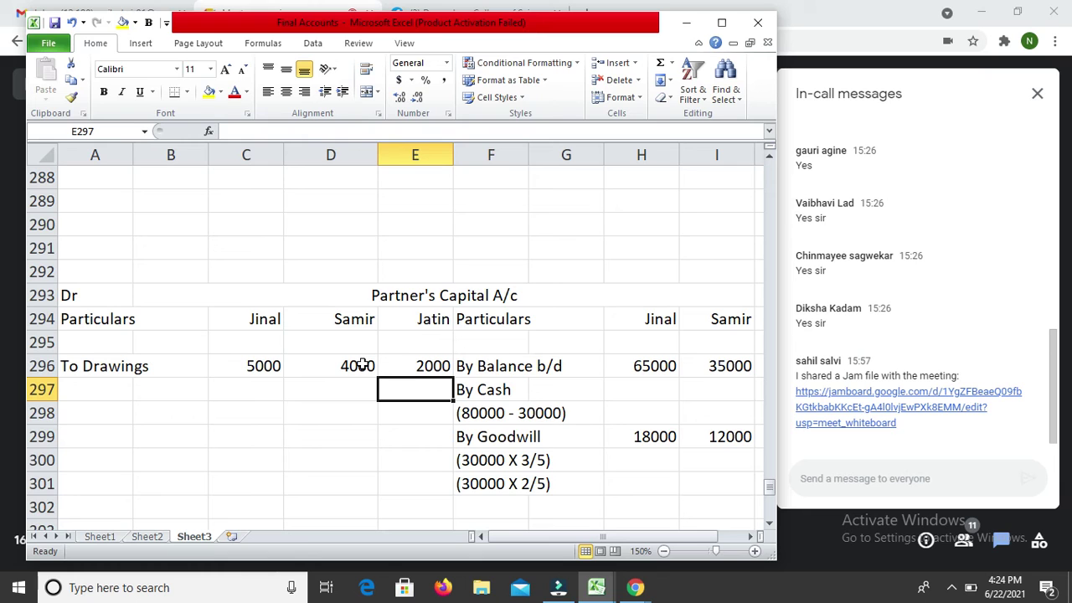
pyautogui.press('Down')
pyautogui.press('Down')
pyautogui.press('Down')
pyautogui.press('Down')
pyautogui.press('Down')
pyautogui.press('Down')
pyautogui.press('Down')
pyautogui.press('Down')
pyautogui.press('Down')
pyautogui.press('Down')
pyautogui.press('Down')
pyautogui.press('Down')
pyautogui.press('Down')
pyautogui.press('Down')
pyautogui.press('Down')
pyautogui.press('Down')
pyautogui.press('Down')
pyautogui.press('Down')
pyautogui.press('Down')
pyautogui.press('Down')
pyautogui.press('Down')
pyautogui.press('Down')
pyautogui.press('Down')
pyautogui.press('Down')
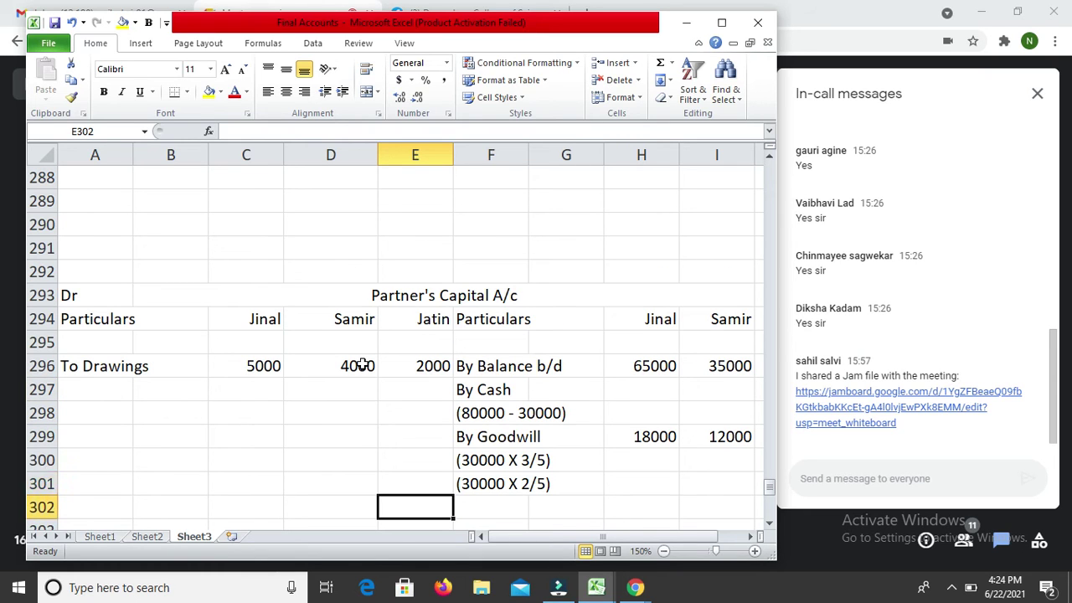
pyautogui.press('Up')
pyautogui.press('Up')
pyautogui.press('Up')
pyautogui.press('Up')
pyautogui.press('Up')
pyautogui.press('Up')
pyautogui.press('Up')
pyautogui.press('Up')
pyautogui.press('Left')
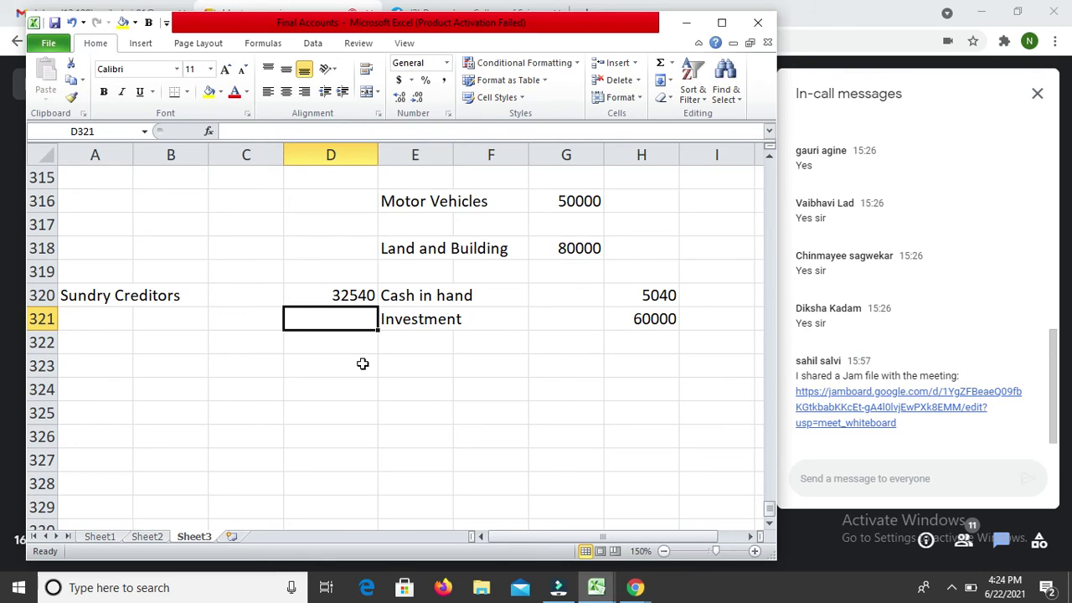
# Step: Enter 6920 in D321 and label it Bank Overdraft in A321
pyautogui.write('6920')
pyautogui.press('Return')
pyautogui.press('Up')
pyautogui.press('Left')
pyautogui.press('Left')
pyautogui.press('Left')
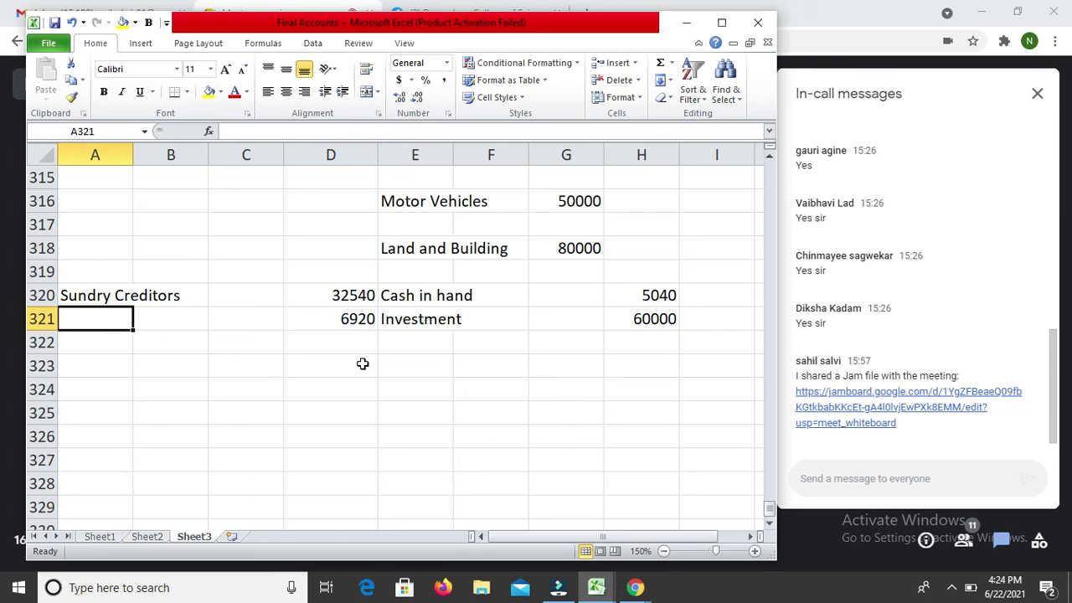
pyautogui.write('Bank')
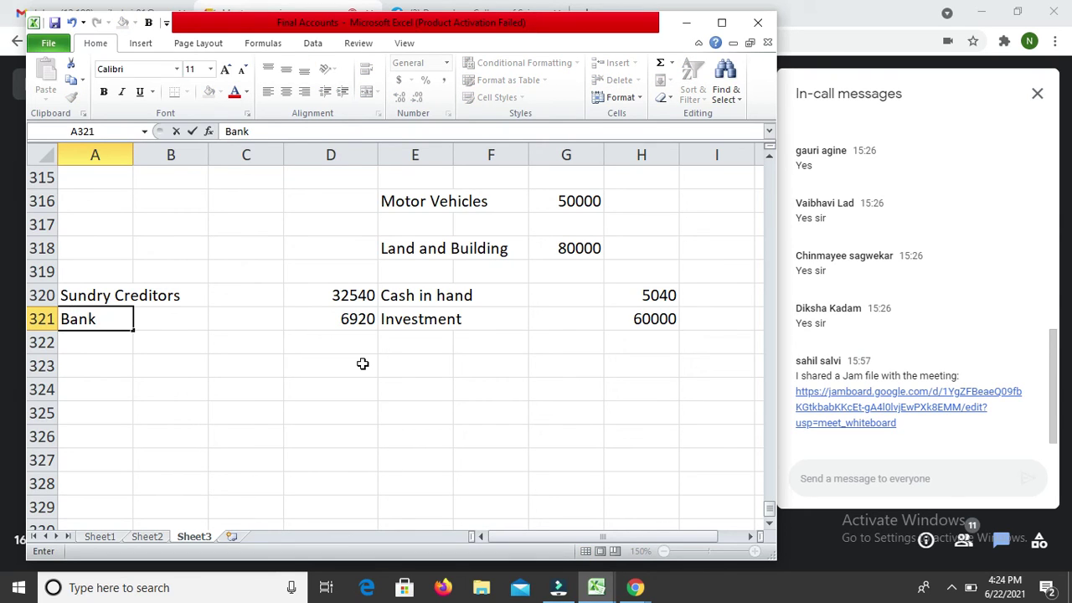
pyautogui.write(' Overdraft')
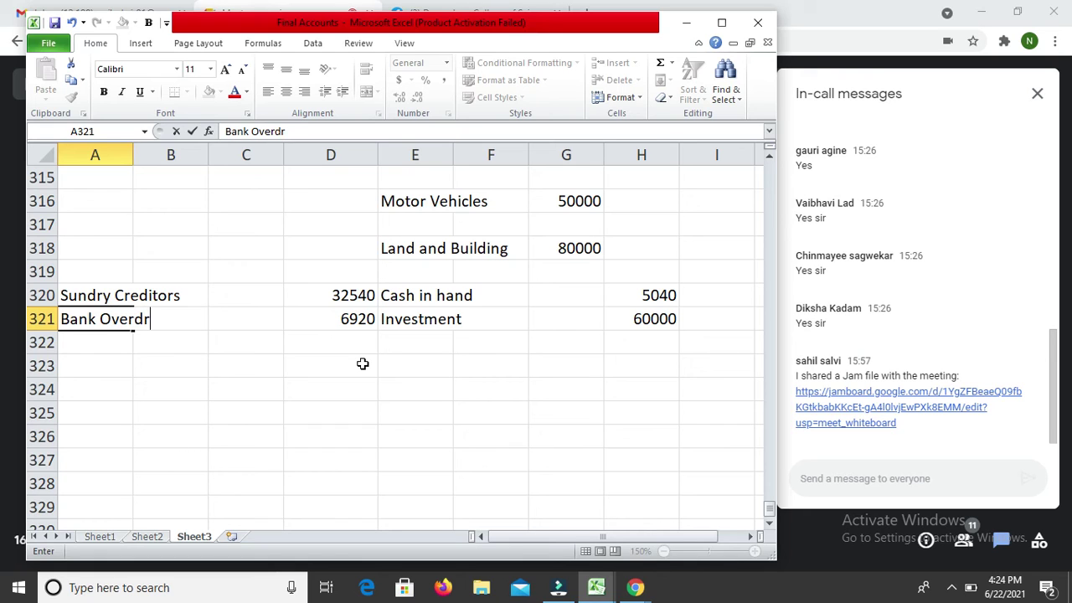
pyautogui.press('Return')
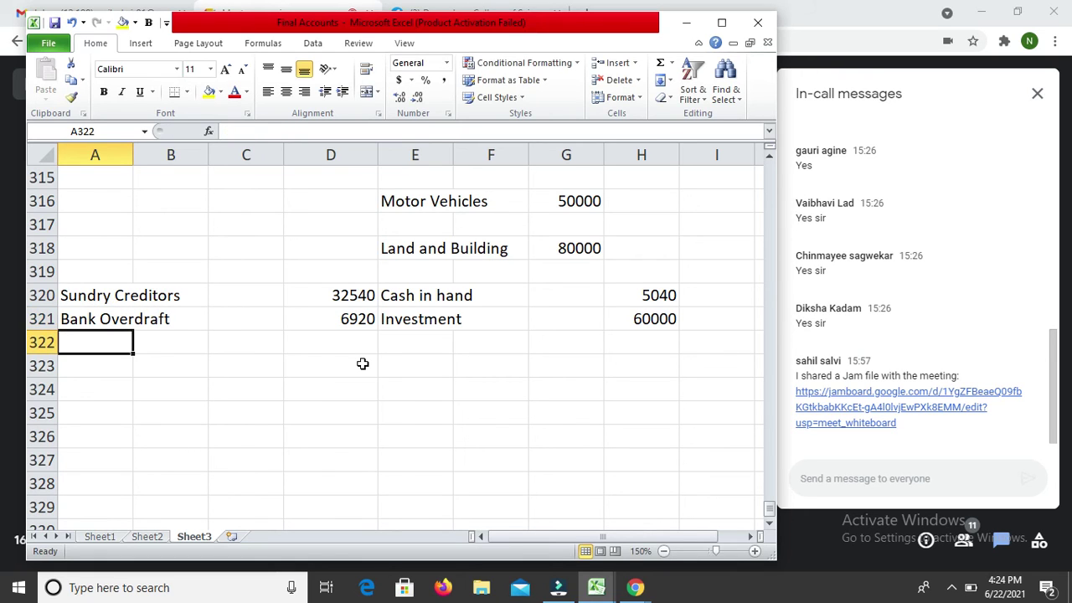
pyautogui.press('Up')
pyautogui.press('Up')
pyautogui.press('Down')
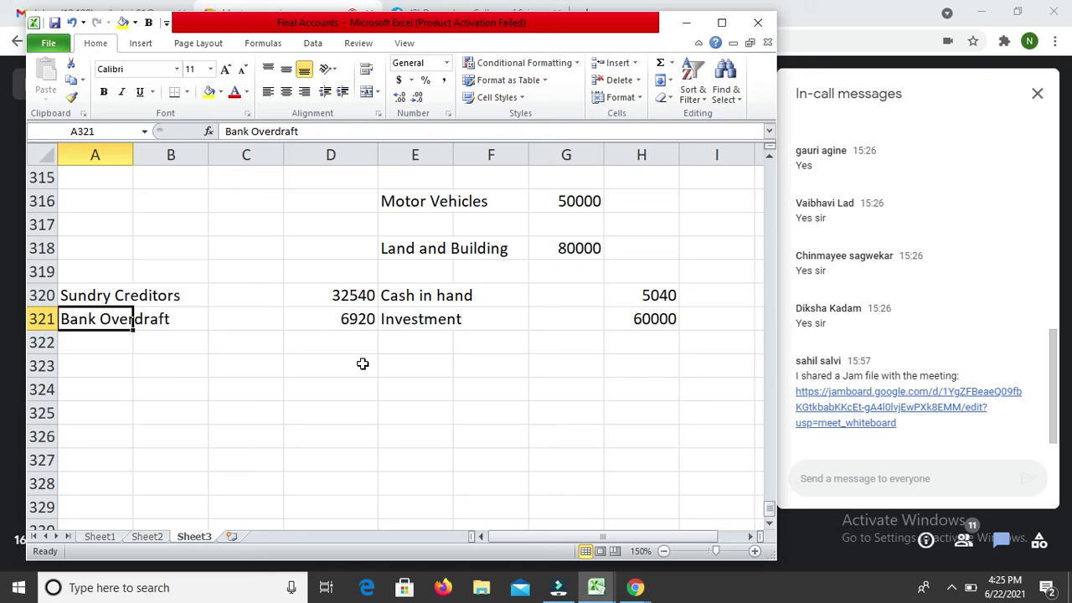
pyautogui.press('Up')
pyautogui.press('Up')
pyautogui.press('Up')
pyautogui.press('Up')
pyautogui.press('Up')
pyautogui.press('Up')
pyautogui.press('Up')
pyautogui.press('Up')
pyautogui.press('Up')
pyautogui.press('Up')
pyautogui.press('Up')
pyautogui.press('Up')
pyautogui.press('Up')
pyautogui.press('Up')
pyautogui.press('Up')
pyautogui.press('Up')
pyautogui.press('Up')
pyautogui.press('Up')
pyautogui.press('Up')
pyautogui.press('Up')
pyautogui.press('Up')
pyautogui.press('Up')
pyautogui.press('Up')
pyautogui.press('Up')
pyautogui.press('Up')
pyautogui.press('Up')
pyautogui.press('Up')
pyautogui.press('Up')
pyautogui.press('Up')
pyautogui.press('Up')
pyautogui.press('Up')
pyautogui.press('Up')
pyautogui.press('Up')
pyautogui.press('Up')
pyautogui.press('Up')
pyautogui.press('Up')
pyautogui.press('Up')
pyautogui.press('Up')
pyautogui.press('Up')
pyautogui.press('Up')
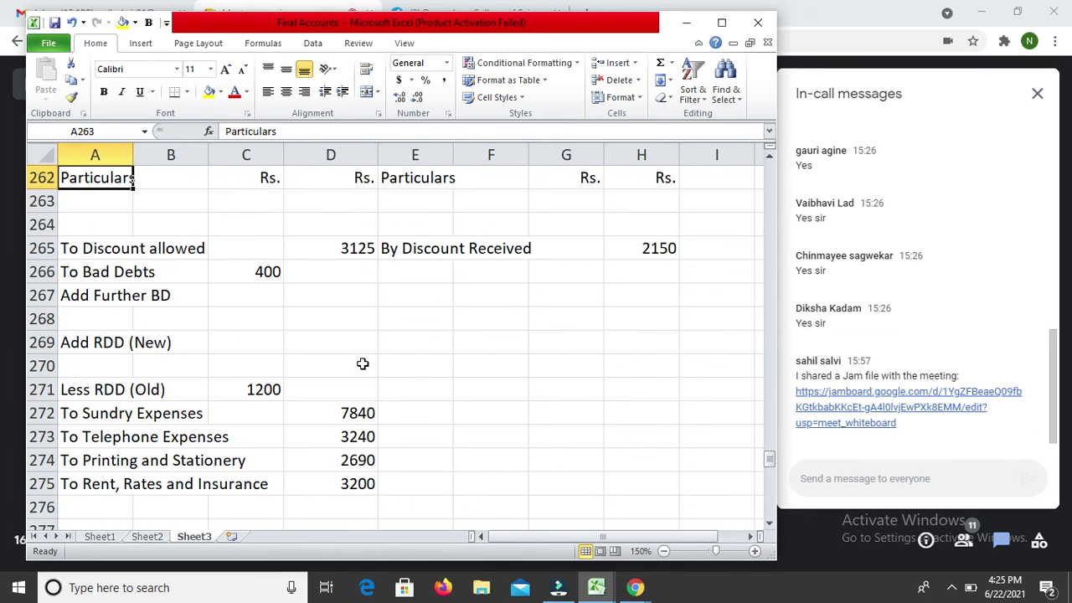
# Step: Type By Closing Stock in E252 with an amount of 42250 beside it
pyautogui.press('Up')
pyautogui.press('Up')
pyautogui.press('Up')
pyautogui.press('Up')
pyautogui.press('Up')
pyautogui.press('Up')
pyautogui.press('Up')
pyautogui.press('Up')
pyautogui.press('Up')
pyautogui.press('Up')
pyautogui.press('Up')
pyautogui.press('Up')
pyautogui.press('Up')
pyautogui.press('Up')
pyautogui.press('Up')
pyautogui.press('Up')
pyautogui.press('Up')
pyautogui.press('Up')
pyautogui.press('Up')
pyautogui.press('Up')
pyautogui.press('Down')
pyautogui.press('Down')
pyautogui.press('Down')
pyautogui.press('Right')
pyautogui.press('Right')
pyautogui.press('Right')
pyautogui.press('Right')
pyautogui.press('Right')
pyautogui.press('Right')
pyautogui.press('Right')
pyautogui.press('Right')
pyautogui.press('Down')
pyautogui.press('Down')
pyautogui.press('Down')
pyautogui.press('Down')
pyautogui.press('Down')
pyautogui.press('Down')
pyautogui.press('Down')
pyautogui.press('Down')
pyautogui.press('Down')
pyautogui.press('Left')
pyautogui.press('Left')
pyautogui.press('Left')
pyautogui.press('Left')
pyautogui.write('By Closing Stoc')
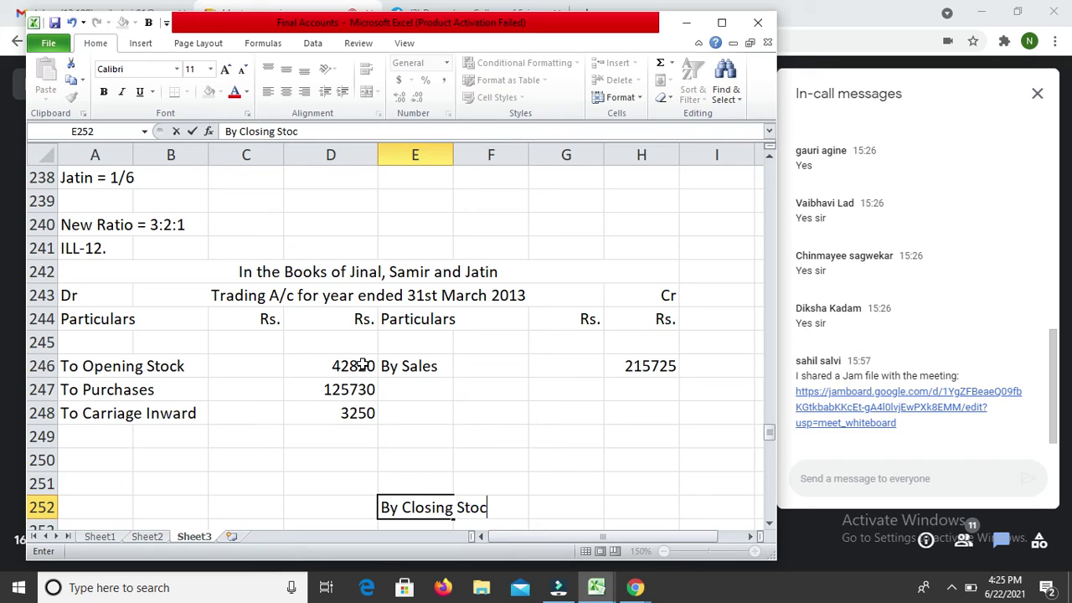
pyautogui.write('k')
pyautogui.press('Return')
pyautogui.press('Up')
pyautogui.press('Right')
pyautogui.press('Right')
pyautogui.press('Right')
pyautogui.write('42250')
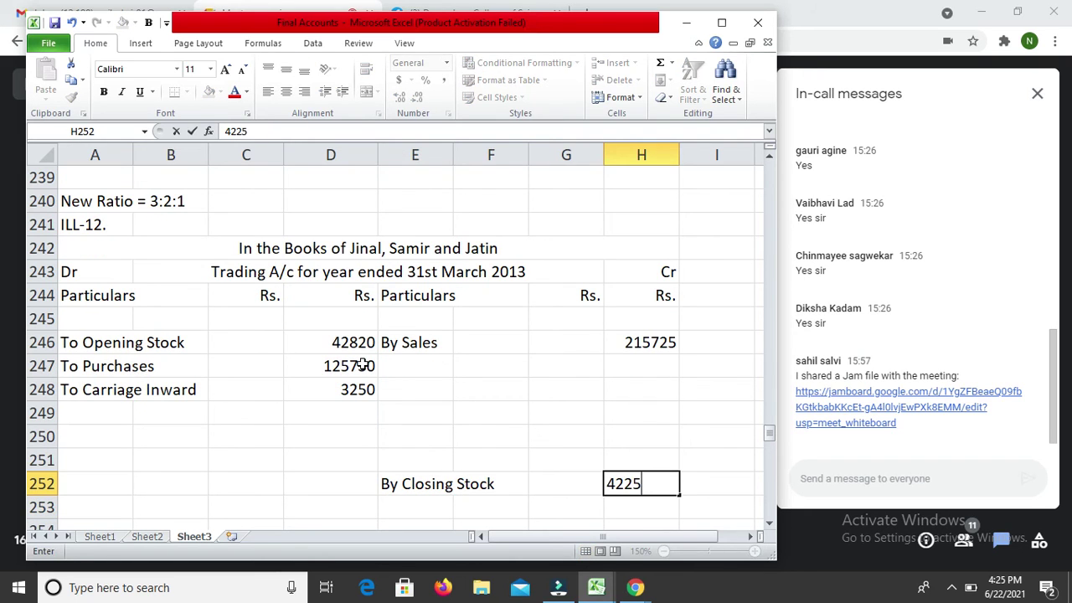
pyautogui.press('Return')
pyautogui.press('Return')
pyautogui.press('Down')
pyautogui.press('Down')
pyautogui.press('Down')
pyautogui.press('Down')
pyautogui.press('Down')
pyautogui.press('Down')
pyautogui.press('Down')
pyautogui.press('Down')
pyautogui.press('Down')
pyautogui.press('Down')
pyautogui.press('Down')
pyautogui.press('Down')
pyautogui.press('Down')
pyautogui.press('Down')
pyautogui.press('Down')
pyautogui.press('Down')
pyautogui.press('Down')
pyautogui.press('Down')
pyautogui.press('Down')
pyautogui.press('Down')
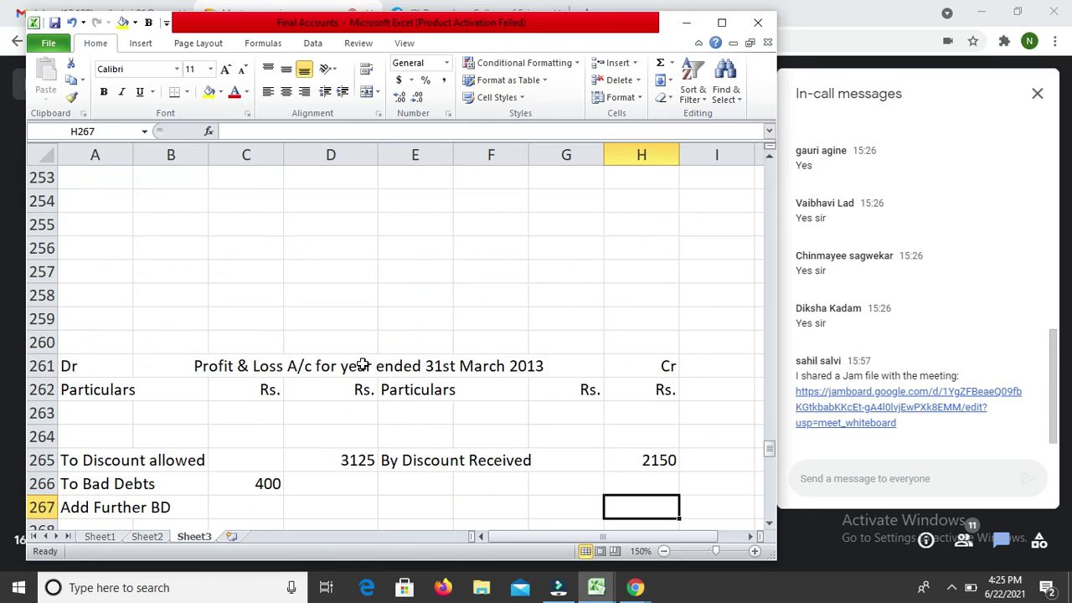
# Step: Enter 42250 in H322 and label it Closing Stock in E322
pyautogui.press('Down')
pyautogui.press('Down')
pyautogui.press('Down')
pyautogui.press('Down')
pyautogui.press('Down')
pyautogui.press('Down')
pyautogui.press('Down')
pyautogui.press('Down')
pyautogui.press('Down')
pyautogui.press('Down')
pyautogui.press('Down')
pyautogui.press('Down')
pyautogui.press('Down')
pyautogui.press('Down')
pyautogui.press('Down')
pyautogui.press('Down')
pyautogui.press('Down')
pyautogui.press('Down')
pyautogui.press('Down')
pyautogui.press('Down')
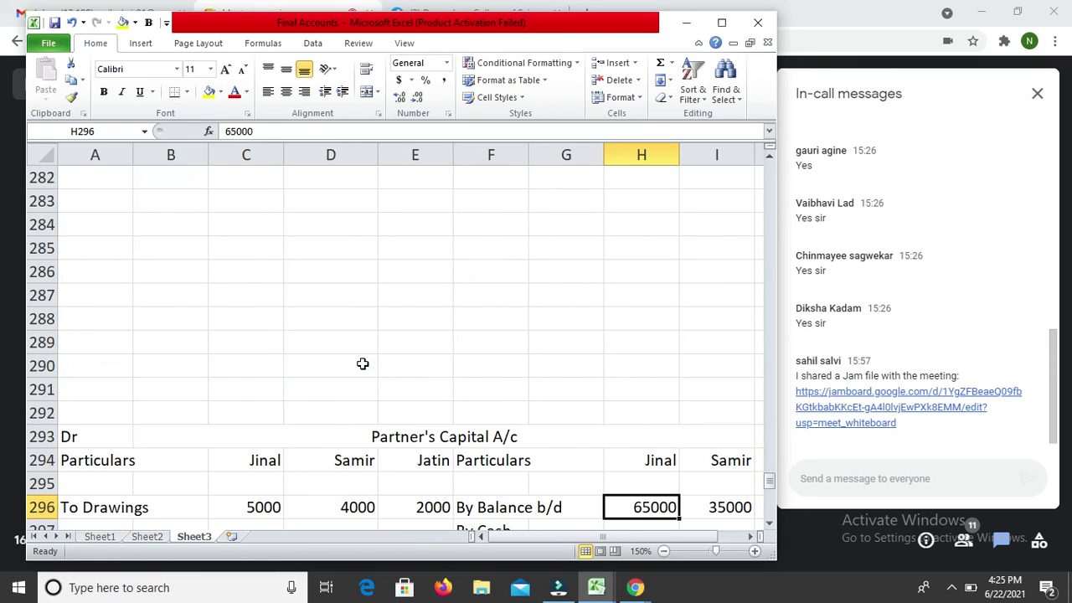
pyautogui.press('Down')
pyautogui.press('Down')
pyautogui.press('Down')
pyautogui.press('Up')
pyautogui.press('Up')
pyautogui.write('42250')
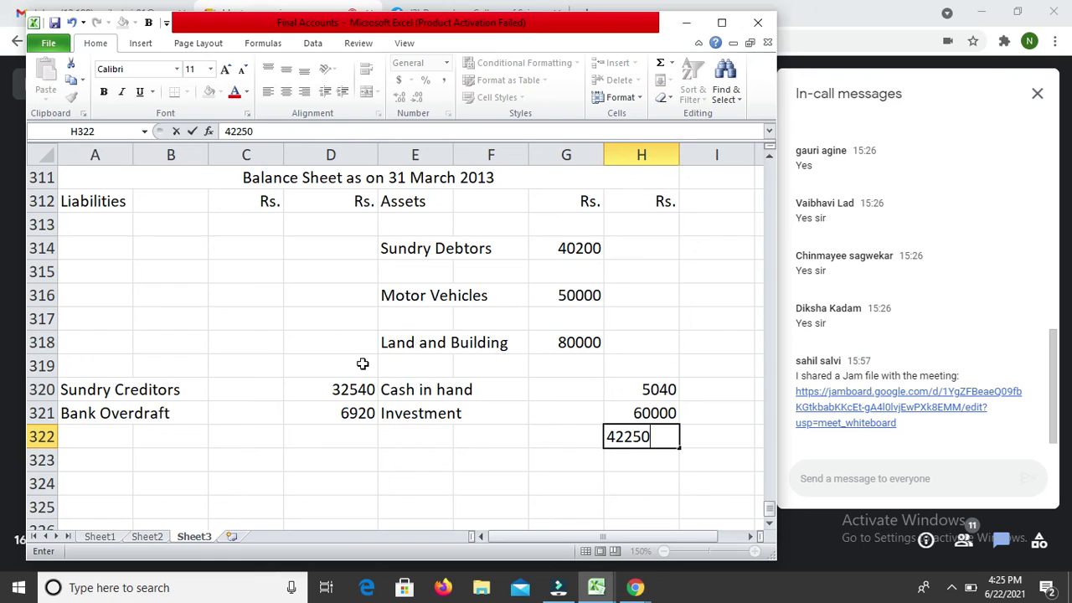
pyautogui.press('Return')
pyautogui.press('Up')
pyautogui.press('Left')
pyautogui.press('Left')
pyautogui.press('Left')
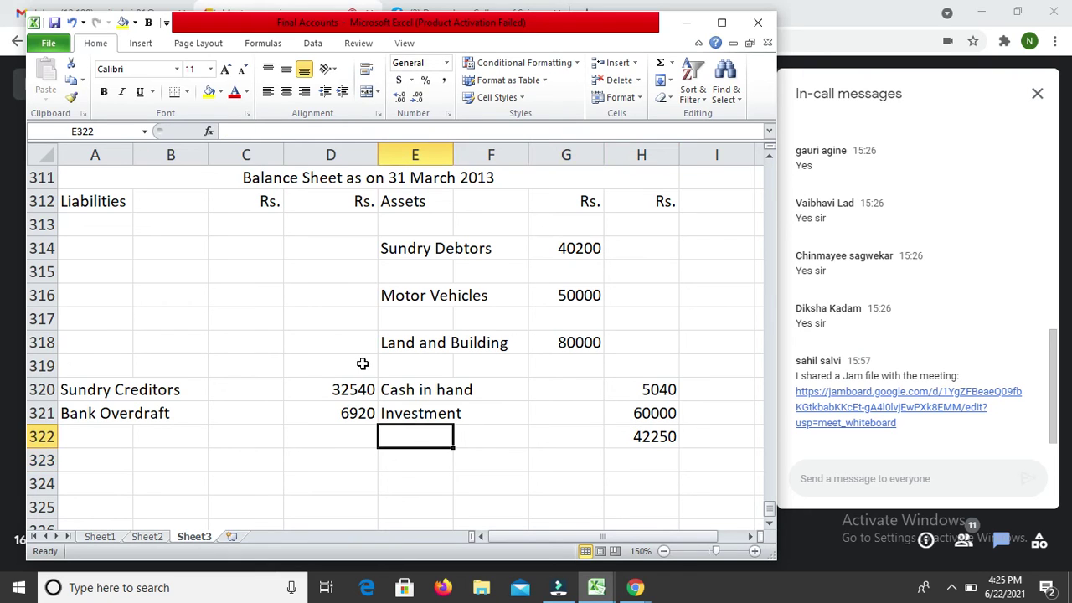
pyautogui.write('Closing Stocl')
pyautogui.press('BackSpace')
pyautogui.write('k')
pyautogui.press('Return')
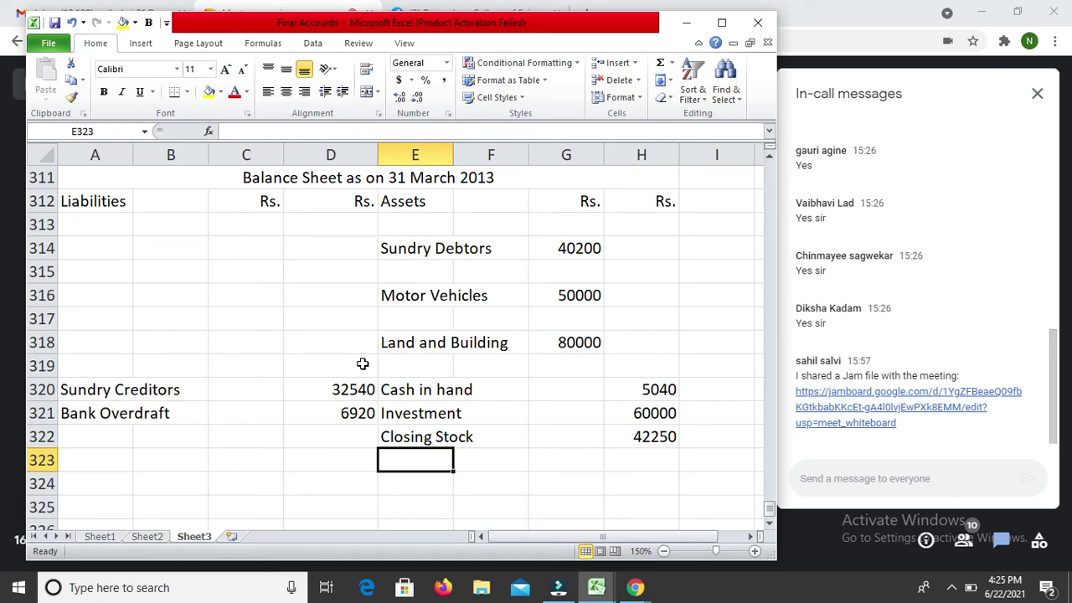
# Step: Move the asset block from Motor Vehicles downward two rows lower
pyautogui.press('Right')
pyautogui.press('Left')
pyautogui.press('Left')
pyautogui.press('Right')
pyautogui.press('Up')
pyautogui.press('Up')
pyautogui.press('Up')
pyautogui.press('Up')
pyautogui.press('Up')
pyautogui.press('Up')
pyautogui.press('Up')
pyautogui.hotkey('shift', 'Right')
pyautogui.hotkey('shift', 'Right')
pyautogui.hotkey('shift', 'Right')
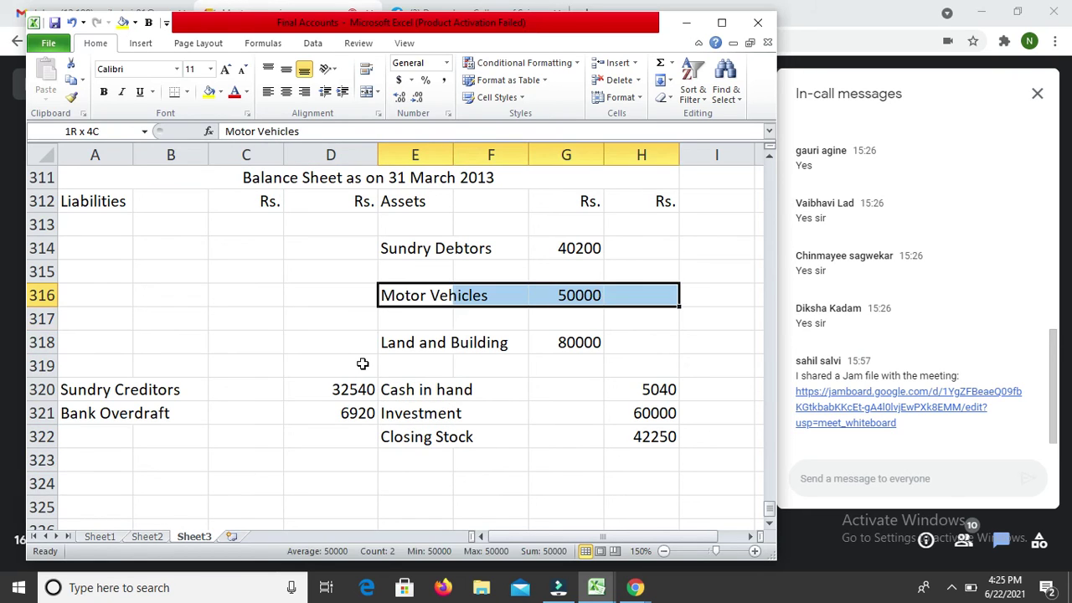
pyautogui.hotkey('shift', 'Down')
pyautogui.hotkey('shift', 'Down')
pyautogui.hotkey('shift', 'Down')
pyautogui.hotkey('shift', 'Down')
pyautogui.hotkey('shift', 'Down')
pyautogui.hotkey('shift', 'Down')
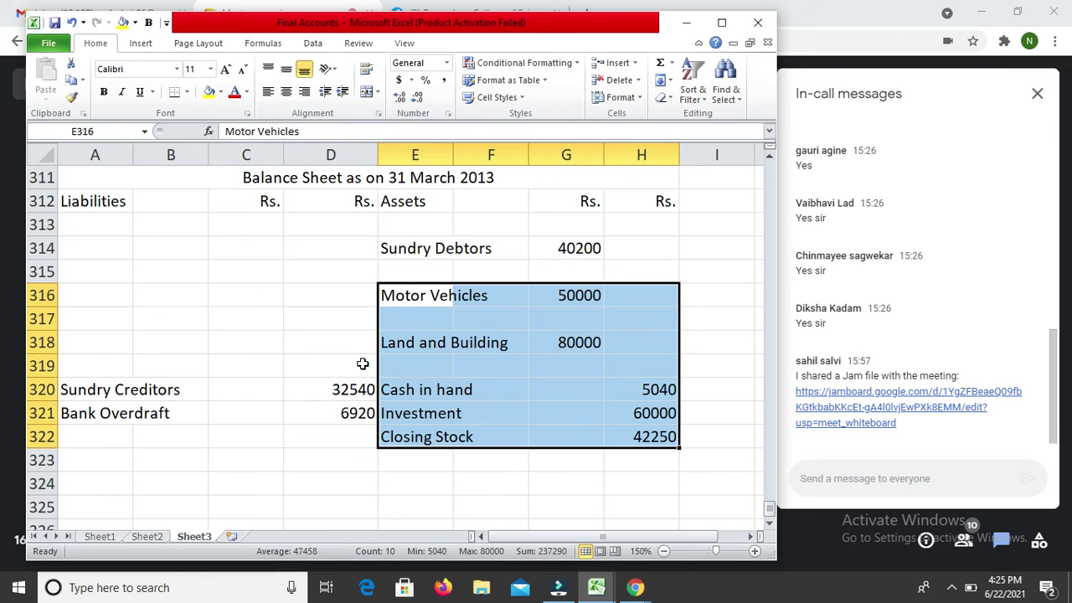
pyautogui.hotkey('ctrl', 'c')
pyautogui.press('Down')
pyautogui.press('Down')
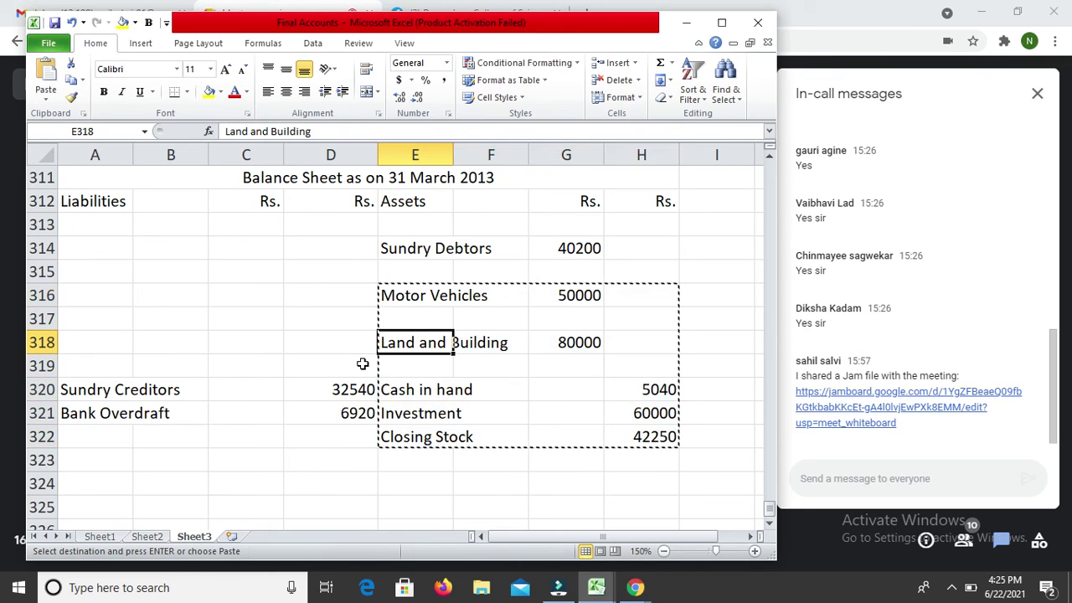
pyautogui.hotkey('ctrl', 'v')
# Step: Add a Less Bad Debts line of 1200 under Sundry Debtors
pyautogui.press('Up')
pyautogui.press('Up')
pyautogui.press('Up')
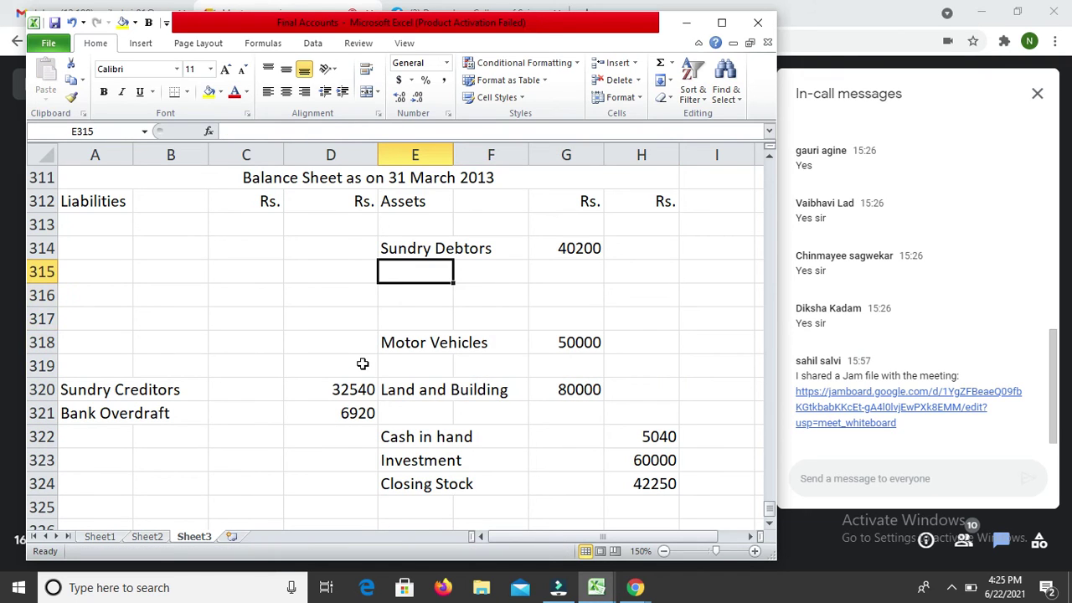
pyautogui.write('Less Bad Debts')
pyautogui.press('Return')
pyautogui.press('Up')
pyautogui.press('Right')
pyautogui.press('Right')
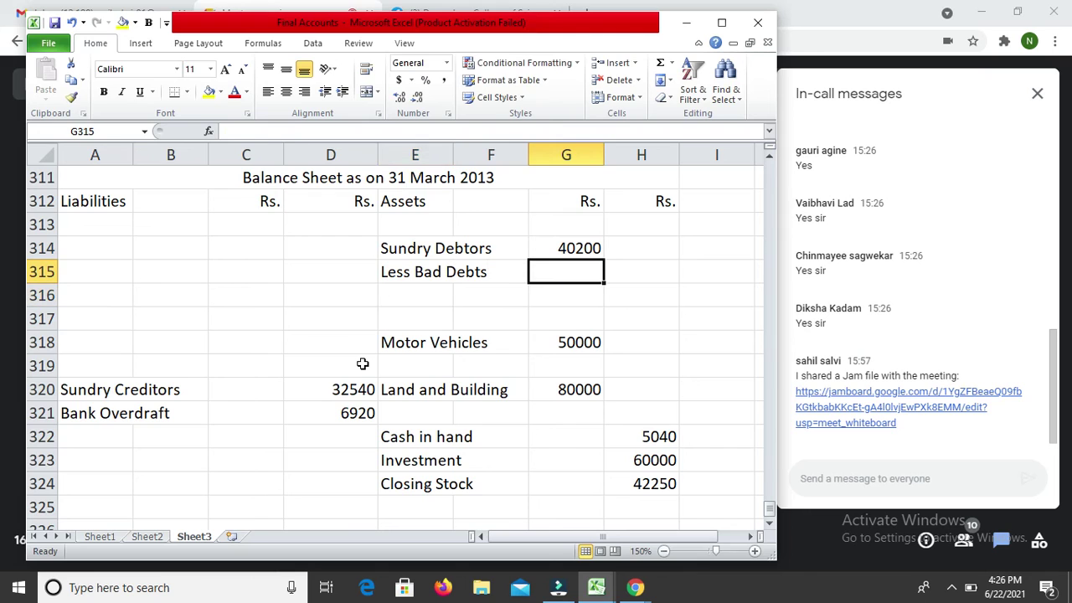
pyautogui.write('1200')
pyautogui.press('Return')
# Step: Compute net debtors of 39000 with =G314-G315 in G316
pyautogui.write('=')
pyautogui.press('Up')
pyautogui.press('Up')
pyautogui.write('-')
pyautogui.press('Up')
pyautogui.press('Return')
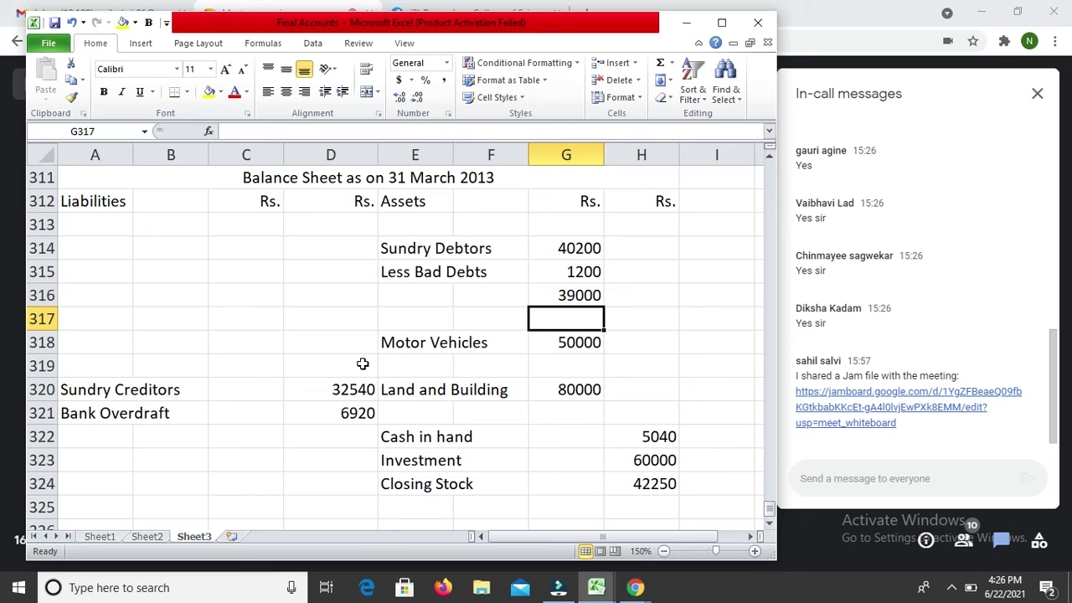
pyautogui.press('Up')
pyautogui.press('Up')
pyautogui.press('Up')
pyautogui.press('Down')
pyautogui.press('Up')
pyautogui.press('Up')
pyautogui.press('Up')
pyautogui.press('Up')
pyautogui.press('Up')
pyautogui.press('Up')
pyautogui.press('Up')
pyautogui.press('Up')
pyautogui.press('Up')
pyautogui.press('Up')
pyautogui.press('Up')
pyautogui.press('Up')
pyautogui.press('Up')
pyautogui.press('Up')
pyautogui.press('Up')
pyautogui.press('Up')
pyautogui.press('Up')
pyautogui.press('Up')
pyautogui.press('Up')
pyautogui.press('Up')
pyautogui.press('Up')
pyautogui.press('Up')
pyautogui.press('Up')
pyautogui.press('Up')
pyautogui.press('Up')
pyautogui.press('Up')
pyautogui.press('Up')
pyautogui.press('Up')
pyautogui.press('Up')
pyautogui.press('Up')
pyautogui.press('Up')
pyautogui.press('Up')
pyautogui.press('Up')
pyautogui.press('Up')
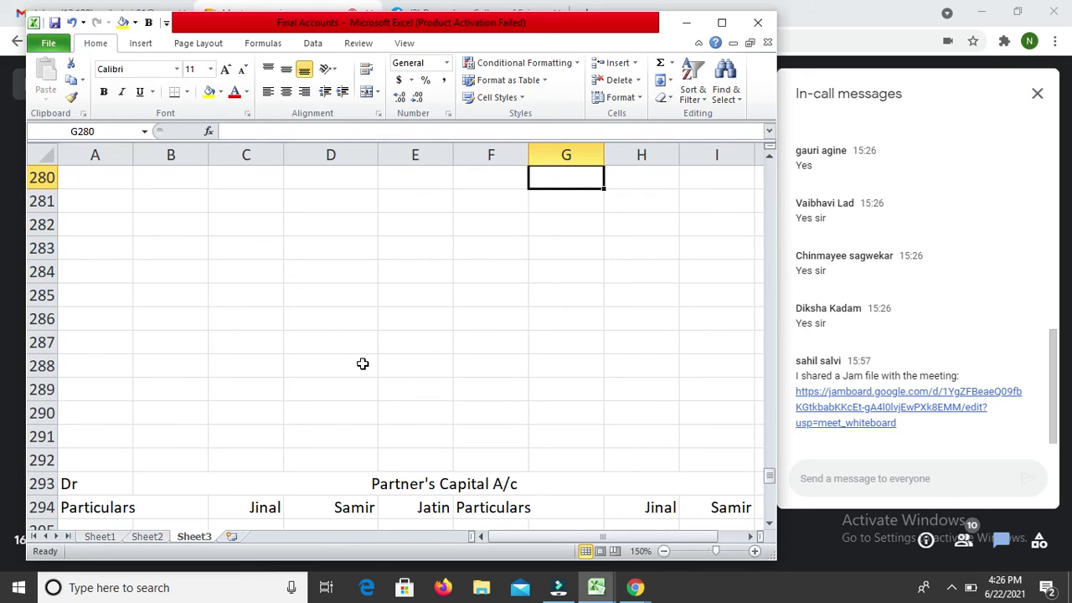
# Step: Enter the further bad debt of 1200 in C267
pyautogui.press('Down')
pyautogui.press('Left')
pyautogui.press('Left')
pyautogui.press('Left')
pyautogui.press('Left')
pyautogui.press('Down')
pyautogui.press('Down')
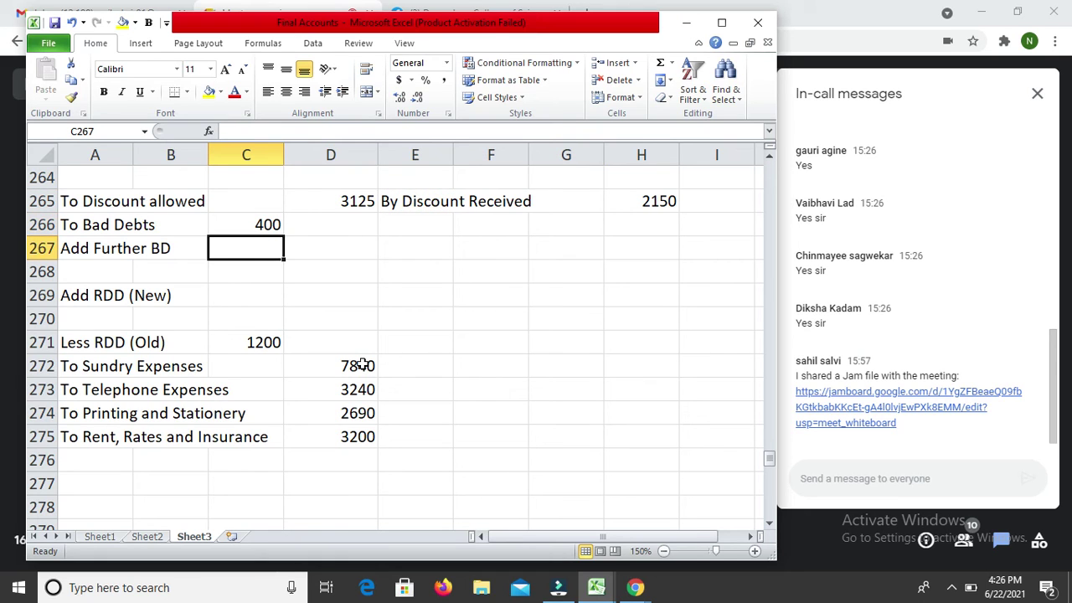
pyautogui.write('1200')
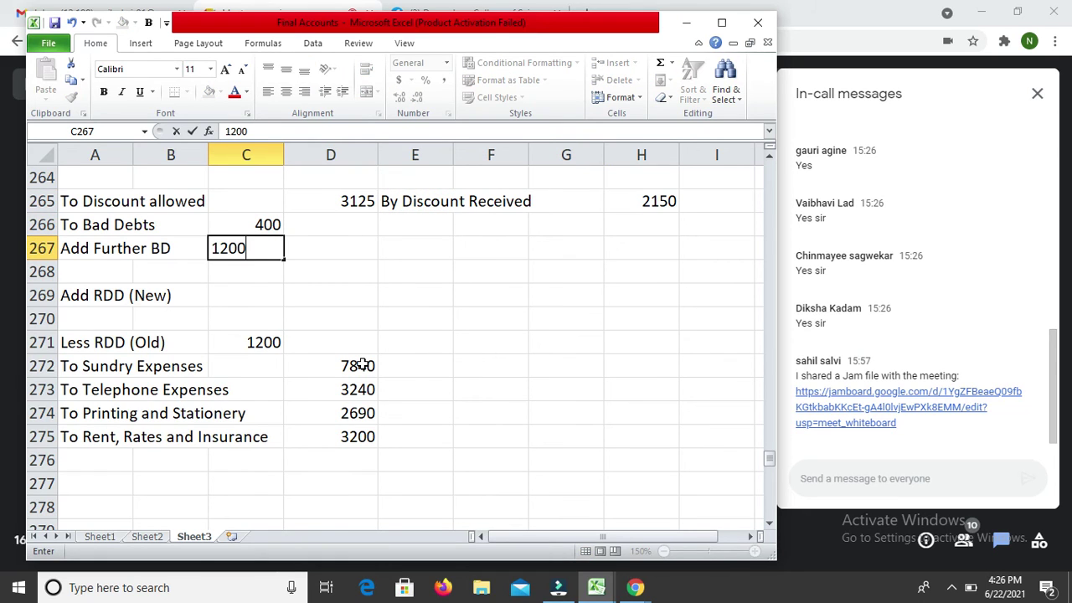
pyautogui.press('Return')
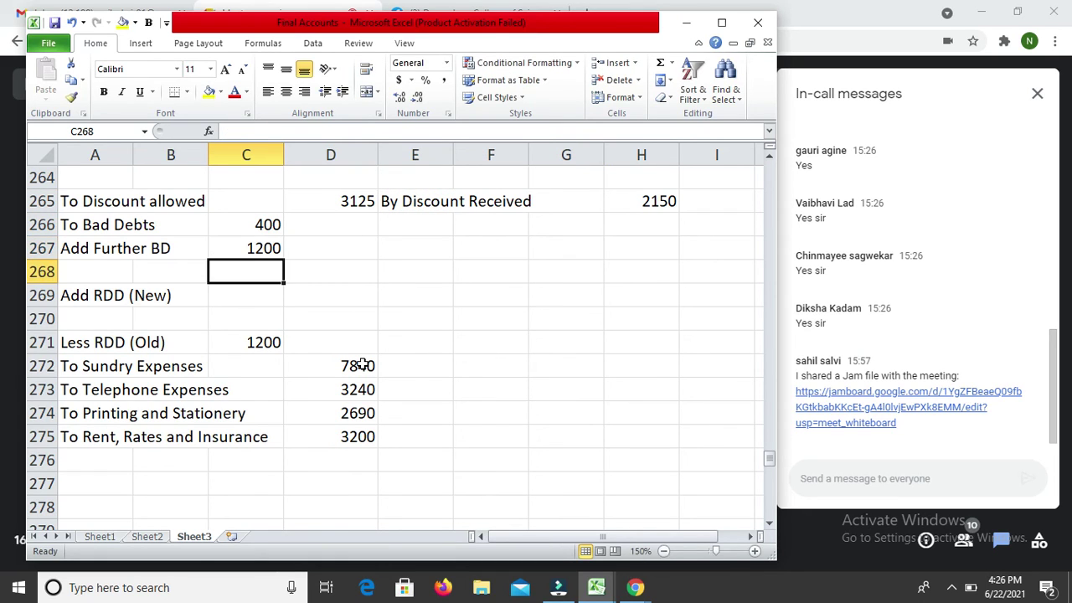
# Step: Total the bad debts with =C266+C267 in C268, giving 1600
pyautogui.write('=')
pyautogui.press('Up')
pyautogui.press('Up')
pyautogui.write('+')
pyautogui.press('Up')
pyautogui.press('Return')
pyautogui.press('Down')
pyautogui.press('Down')
pyautogui.press('Down')
pyautogui.press('Down')
pyautogui.press('Down')
pyautogui.press('Down')
pyautogui.press('Down')
pyautogui.press('Down')
pyautogui.press('Down')
pyautogui.press('Down')
pyautogui.press('Down')
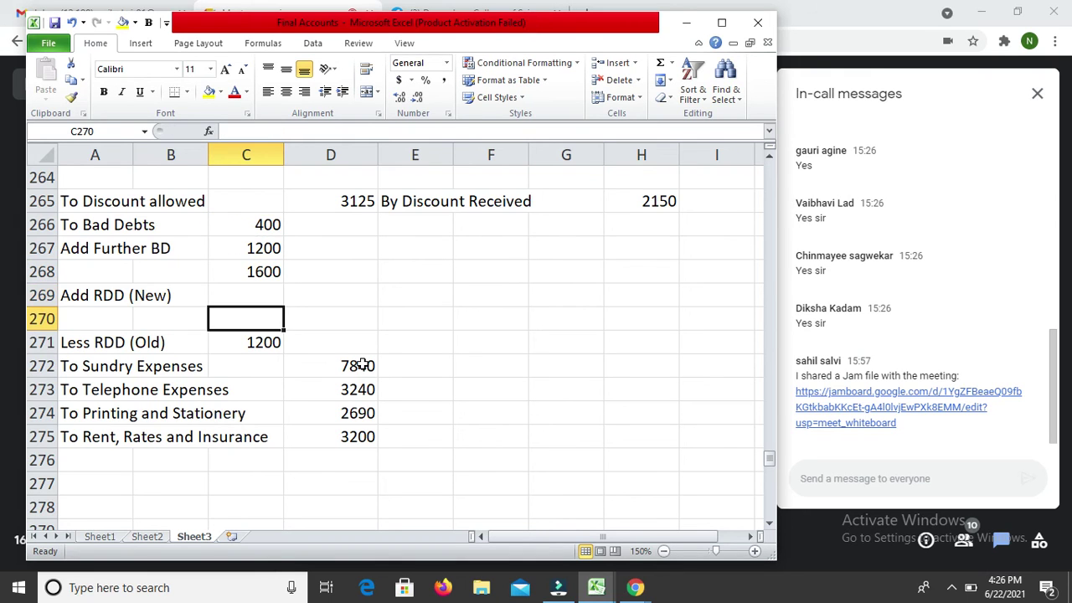
pyautogui.press('Down')
pyautogui.press('Down')
pyautogui.press('Down')
pyautogui.press('Down')
pyautogui.press('Down')
pyautogui.press('Down')
pyautogui.press('Down')
pyautogui.press('Down')
pyautogui.press('Down')
pyautogui.press('Down')
pyautogui.press('Down')
pyautogui.press('Down')
pyautogui.press('Down')
pyautogui.press('Down')
pyautogui.press('Down')
pyautogui.press('Down')
pyautogui.press('Down')
pyautogui.press('Down')
pyautogui.press('Down')
pyautogui.press('Down')
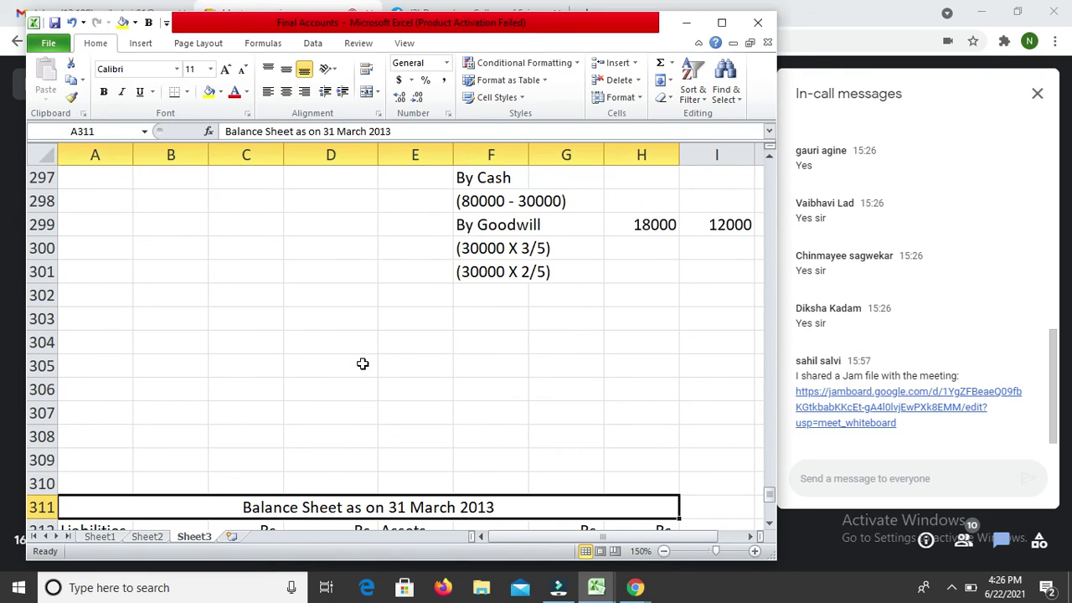
# Step: Review the debtors figures, then label the row under Land and Building 'Less Depreciation'
pyautogui.press('Down')
pyautogui.press('Down')
pyautogui.press('Down')
pyautogui.press('Down')
pyautogui.press('Down')
pyautogui.press('Down')
pyautogui.press('Down')
pyautogui.press('Down')
pyautogui.press('Down')
pyautogui.press('Down')
pyautogui.press('Down')
pyautogui.press('Down')
pyautogui.press('Up')
pyautogui.press('Up')
pyautogui.press('Up')
pyautogui.press('Up')
pyautogui.press('Up')
pyautogui.press('Up')
pyautogui.press('Up')
pyautogui.press('Right')
pyautogui.press('Right')
pyautogui.press('Right')
pyautogui.press('Right')
pyautogui.press('Up')
pyautogui.press('Up')
pyautogui.press('Up')
pyautogui.press('Up')
pyautogui.press('Up')
pyautogui.press('Up')
pyautogui.press('Up')
pyautogui.press('Up')
pyautogui.press('Up')
pyautogui.press('Up')
pyautogui.press('Up')
pyautogui.press('Up')
pyautogui.press('Up')
pyautogui.press('Up')
pyautogui.press('Up')
pyautogui.press('Up')
pyautogui.press('Up')
pyautogui.press('Up')
pyautogui.press('Up')
pyautogui.press('Up')
pyautogui.press('Up')
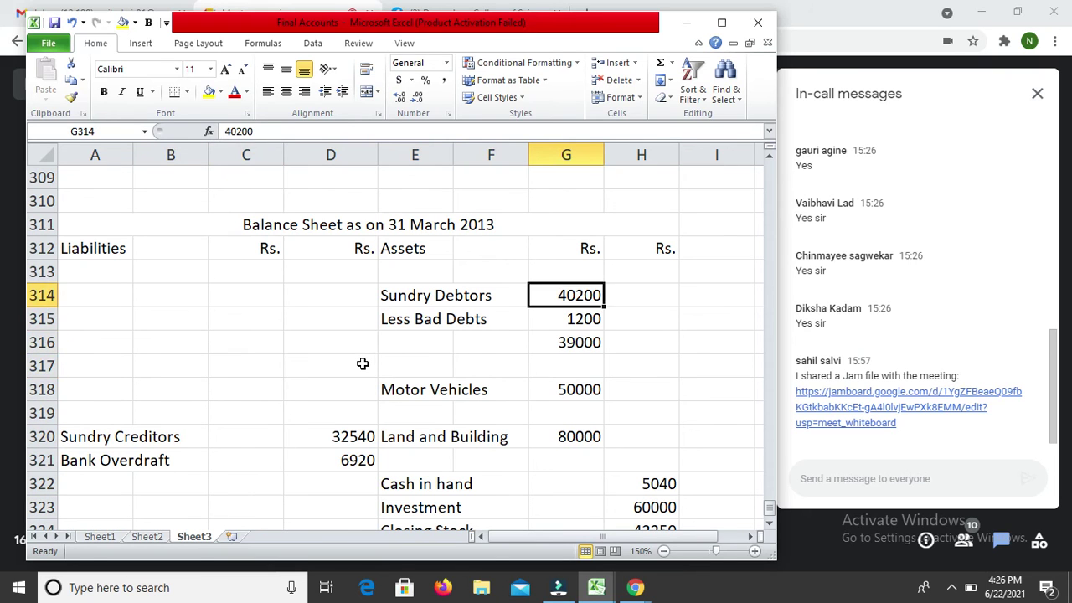
pyautogui.press('Up')
pyautogui.press('Up')
pyautogui.press('Up')
pyautogui.press('Up')
pyautogui.press('Up')
pyautogui.press('Up')
pyautogui.press('Up')
pyautogui.press('Up')
pyautogui.press('Up')
pyautogui.press('Up')
pyautogui.press('Up')
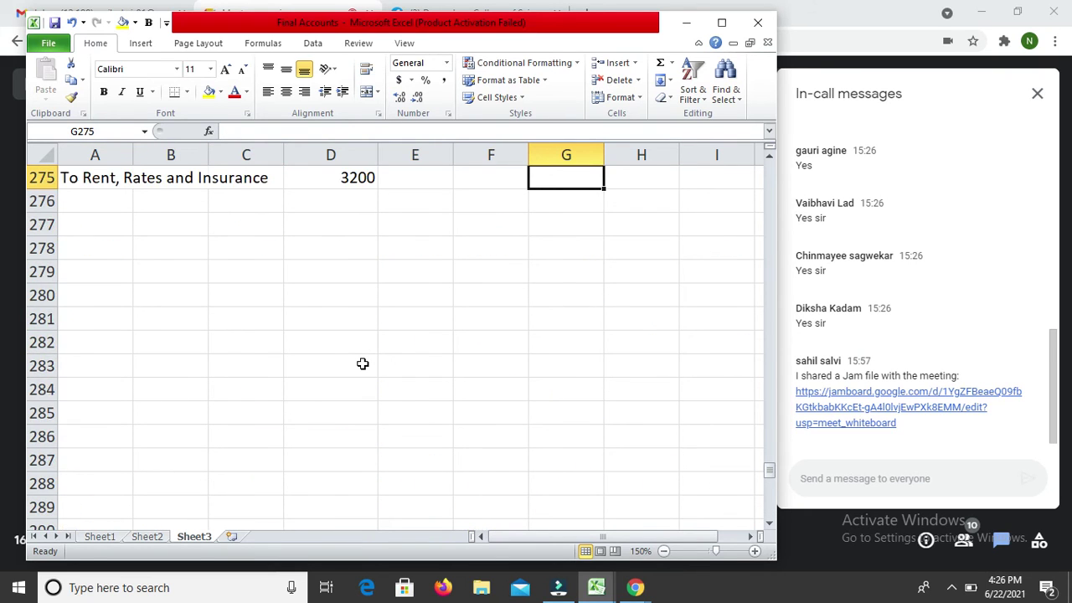
pyautogui.press('Left')
pyautogui.press('Left')
pyautogui.press('Left')
pyautogui.press('Left')
pyautogui.press('Up')
pyautogui.press('Down')
pyautogui.press('Down')
pyautogui.press('Down')
pyautogui.press('Down')
pyautogui.press('Down')
pyautogui.press('Down')
pyautogui.press('Down')
pyautogui.press('Down')
pyautogui.press('Down')
pyautogui.press('Down')
pyautogui.press('Down')
pyautogui.press('Down')
pyautogui.press('Down')
pyautogui.press('Down')
pyautogui.press('Down')
pyautogui.press('Down')
pyautogui.press('Down')
pyautogui.press('Down')
pyautogui.press('Down')
pyautogui.press('Down')
pyautogui.press('Down')
pyautogui.press('Down')
pyautogui.press('Down')
pyautogui.press('Down')
pyautogui.press('Down')
pyautogui.press('Down')
pyautogui.press('Down')
pyautogui.press('Down')
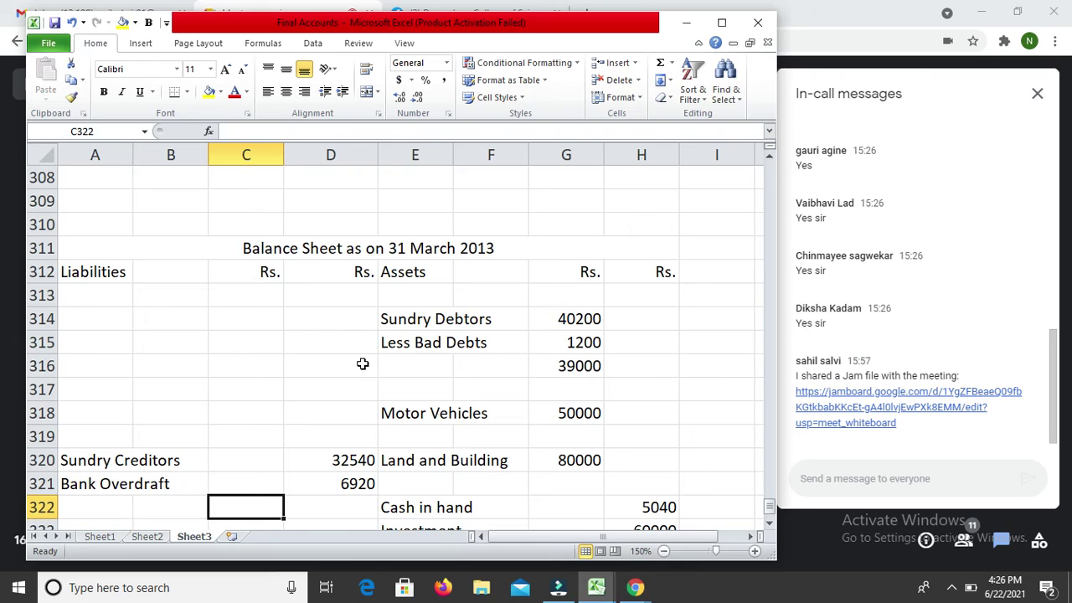
pyautogui.press('Down')
pyautogui.press('Down')
pyautogui.press('Down')
pyautogui.press('Down')
pyautogui.press('Down')
pyautogui.press('Down')
pyautogui.press('Down')
pyautogui.press('Up')
pyautogui.press('Up')
pyautogui.press('Up')
pyautogui.press('Up')
pyautogui.press('Up')
pyautogui.press('Right')
pyautogui.press('Right')
pyautogui.press('Up')
pyautogui.press('Up')
pyautogui.press('Up')
pyautogui.write('Les')
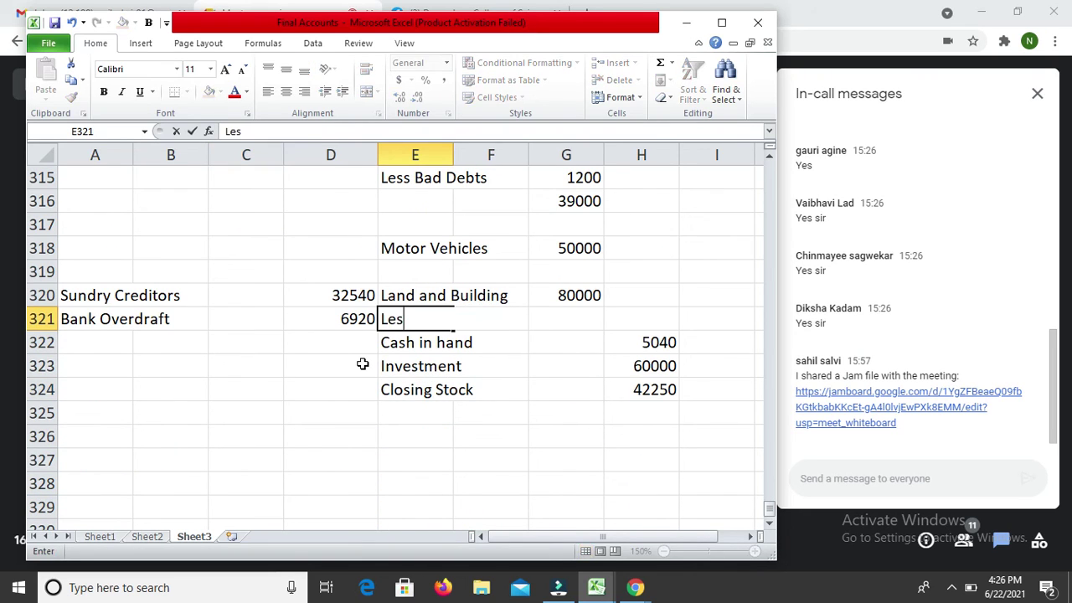
pyautogui.write('s Deprec')
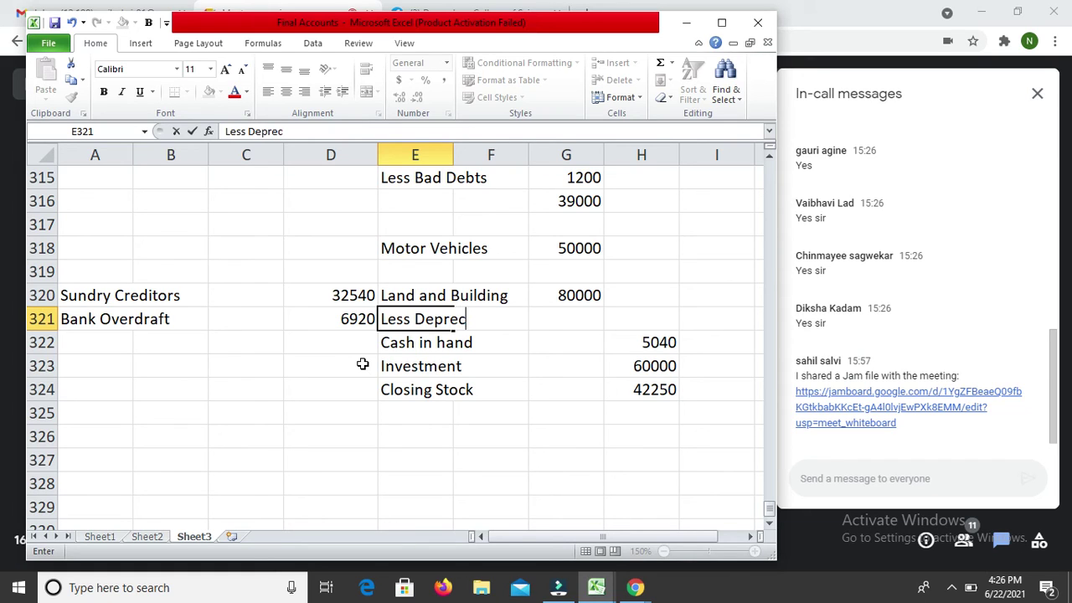
pyautogui.write('iation')
pyautogui.press('Return')
# Step: Enter Land and Building depreciation of 4000 in G321 and net =G320-G321 in H321, giving 76000
pyautogui.press('Up')
pyautogui.press('Right')
pyautogui.press('Right')
pyautogui.write('4000')
pyautogui.press('Return')
pyautogui.press('Up')
pyautogui.press('Right')
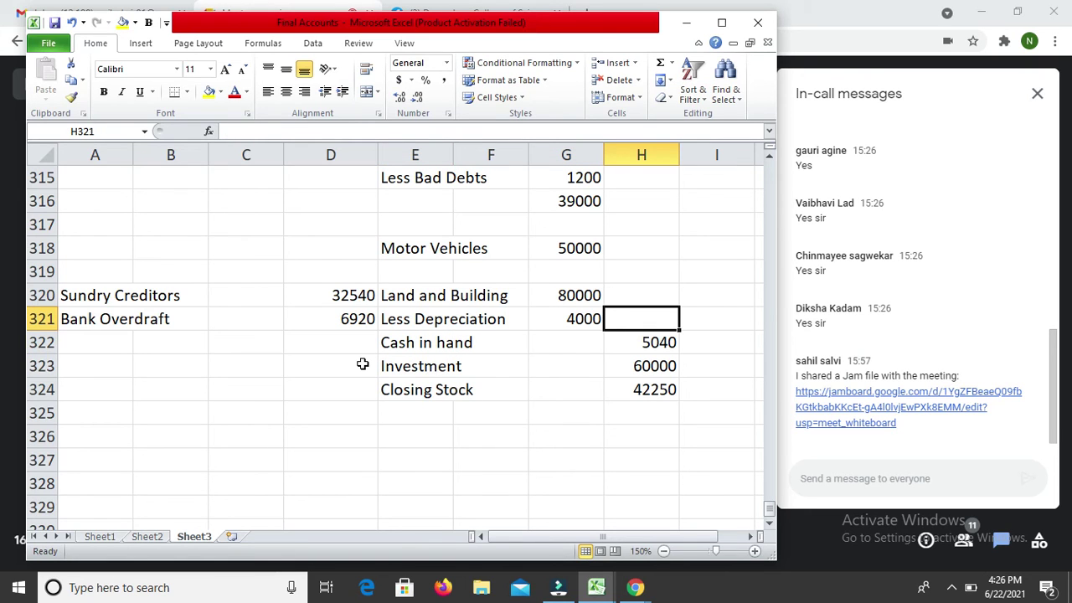
pyautogui.write('=')
pyautogui.press('Up')
pyautogui.press('Left')
pyautogui.write('-')
pyautogui.press('Down')
pyautogui.press('Return')
pyautogui.press('Up')
pyautogui.press('Up')
pyautogui.press('Up')
pyautogui.press('Up')
pyautogui.press('Up')
pyautogui.press('Up')
pyautogui.press('Up')
pyautogui.press('Up')
pyautogui.press('Up')
pyautogui.press('Up')
pyautogui.press('Up')
pyautogui.press('Up')
pyautogui.press('Up')
pyautogui.press('Up')
pyautogui.press('Up')
pyautogui.press('Up')
pyautogui.press('Up')
pyautogui.press('Up')
pyautogui.press('Up')
pyautogui.press('Up')
pyautogui.press('Up')
# Step: Add a 'Less Depreciation' row under Motor Vehicles with depreciation 10000 in G319
pyautogui.press('Down')
pyautogui.press('Down')
pyautogui.press('Down')
pyautogui.press('Down')
pyautogui.press('Down')
pyautogui.press('Down')
pyautogui.press('Down')
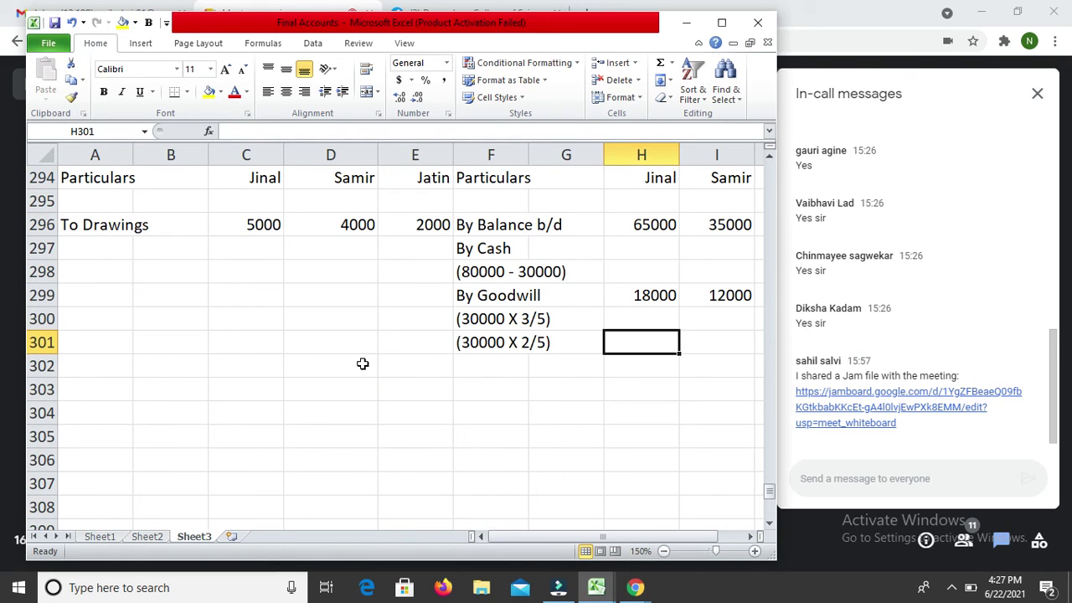
pyautogui.press('Down')
pyautogui.press('Down')
pyautogui.press('Down')
pyautogui.press('Down')
pyautogui.press('Down')
pyautogui.press('Down')
pyautogui.press('Down')
pyautogui.press('Down')
pyautogui.press('Down')
pyautogui.press('Down')
pyautogui.press('Down')
pyautogui.press('Down')
pyautogui.press('Down')
pyautogui.press('Down')
pyautogui.press('Down')
pyautogui.press('Down')
pyautogui.press('Down')
pyautogui.press('Down')
pyautogui.press('Down')
pyautogui.press('Down')
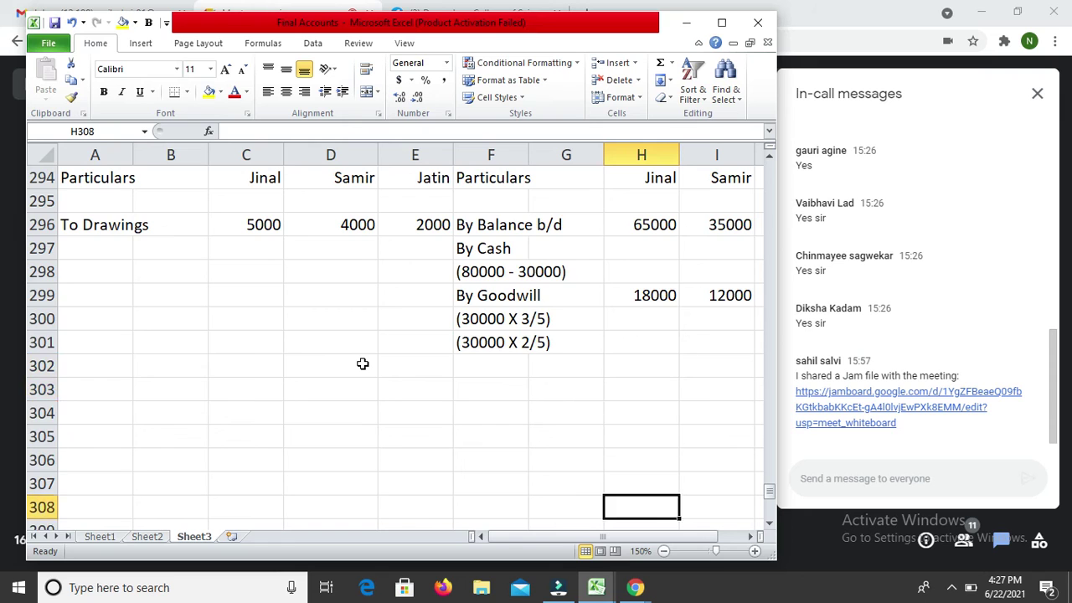
pyautogui.press('Down')
pyautogui.press('Down')
pyautogui.press('Down')
pyautogui.press('Up')
pyautogui.press('Up')
pyautogui.press('Up')
pyautogui.press('Up')
pyautogui.press('Up')
pyautogui.press('Up')
pyautogui.press('Left')
pyautogui.press('Left')
pyautogui.press('Left')
pyautogui.write('Less')
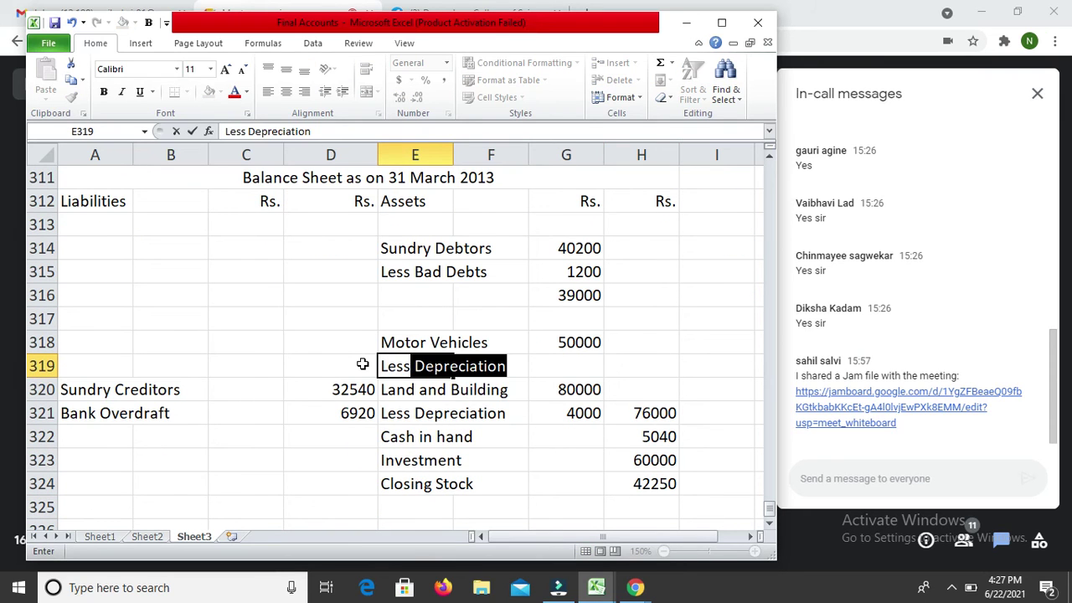
pyautogui.press('Return')
pyautogui.press('Up')
pyautogui.press('Right')
pyautogui.press('Right')
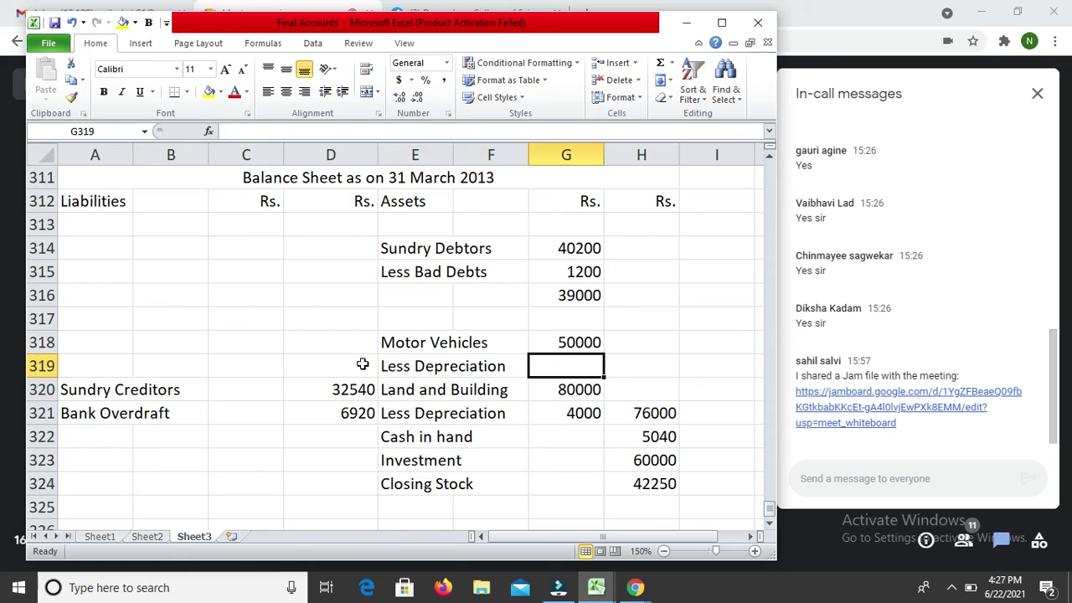
pyautogui.write('2500')
pyautogui.press('Down')
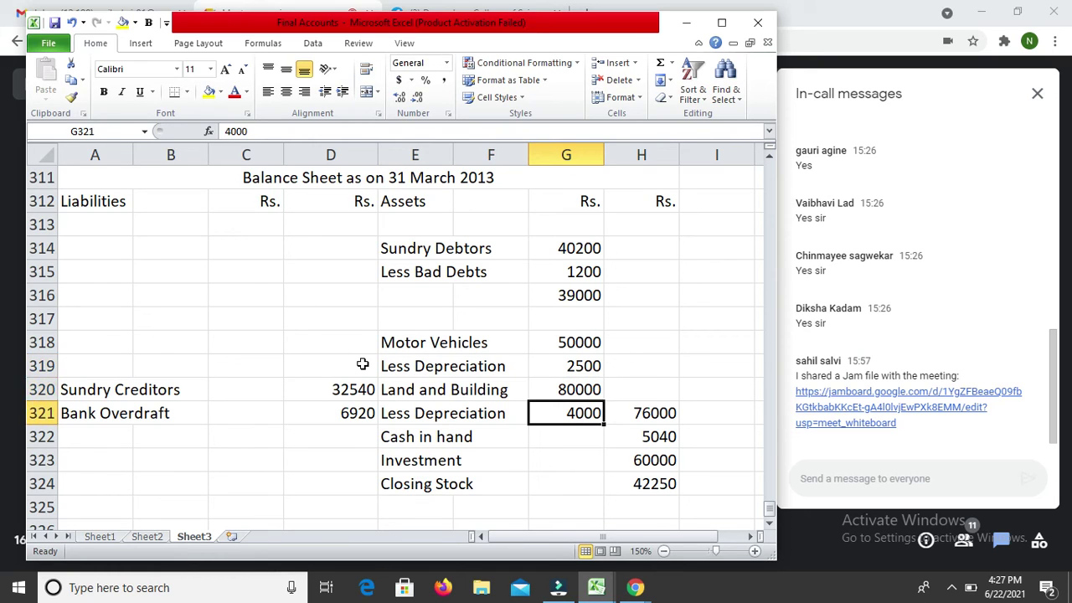
pyautogui.press('Up')
pyautogui.press('Up')
pyautogui.press('Up')
pyautogui.press('Down')
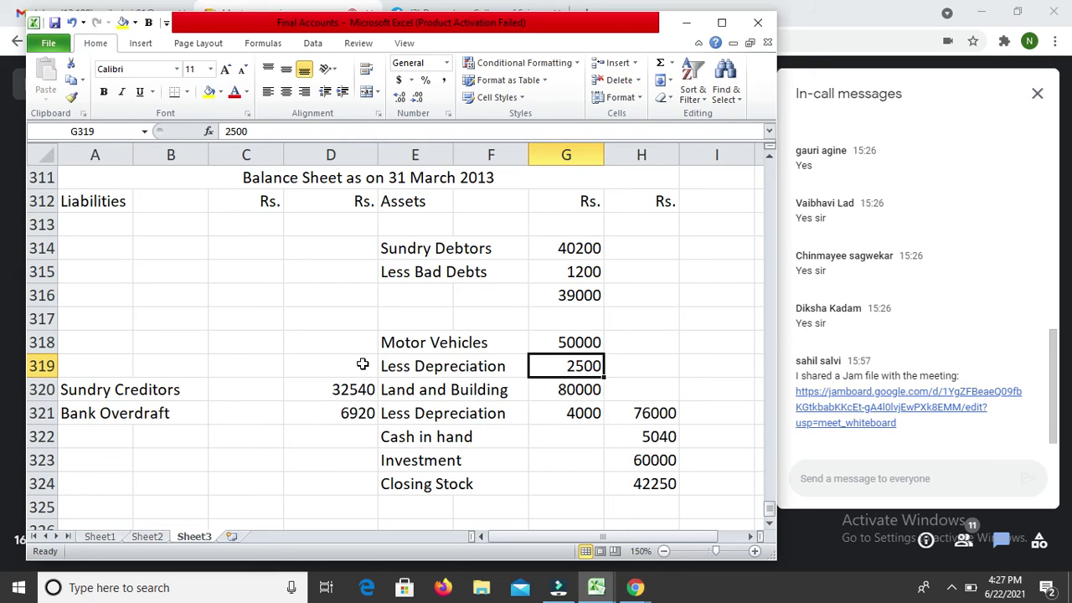
pyautogui.write('10000')
pyautogui.press('Return')
# Step: Compute net Motor Vehicles with =G318-G319 in H319, giving 40000
pyautogui.press('Up')
pyautogui.press('Right')
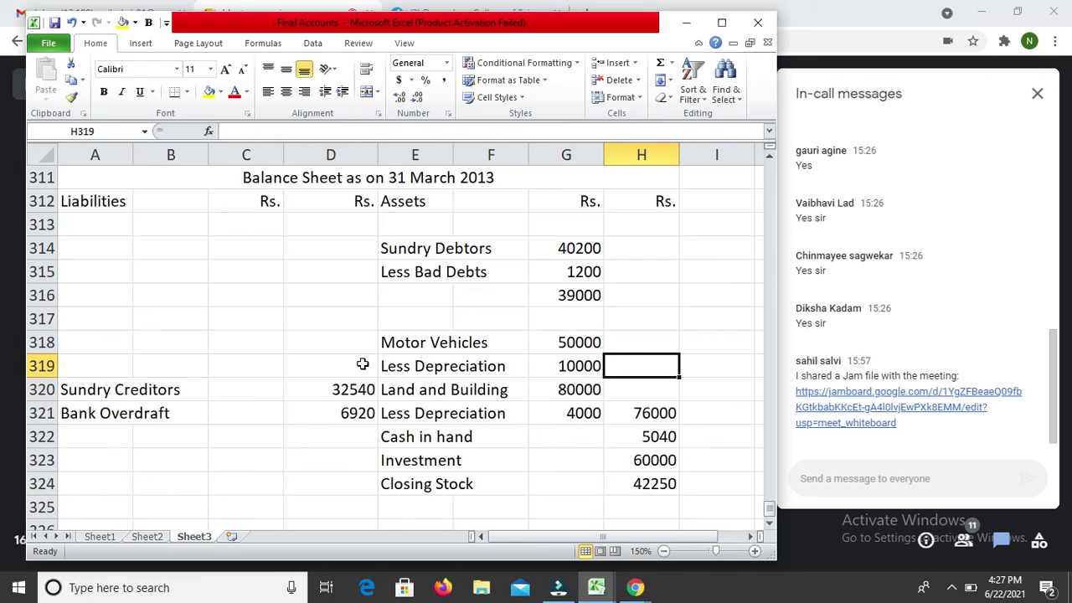
pyautogui.write('=')
pyautogui.press('Up')
pyautogui.press('Left')
pyautogui.write('-')
pyautogui.press('Left')
pyautogui.press('Return')
pyautogui.press('Up')
pyautogui.press('Left')
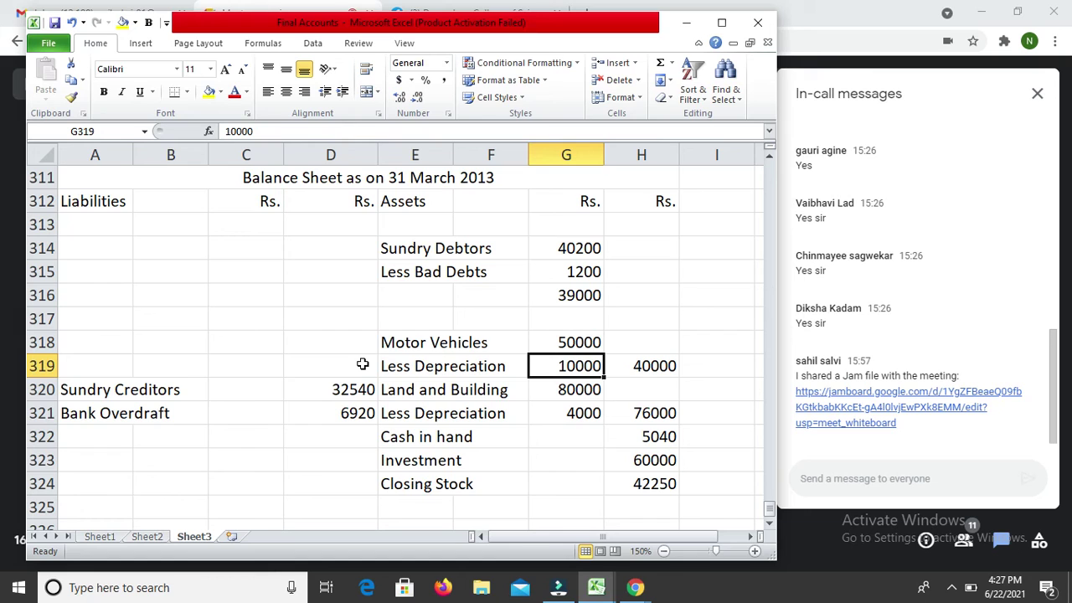
pyautogui.press('Down')
pyautogui.press('Down')
pyautogui.press('Up')
pyautogui.press('Up')
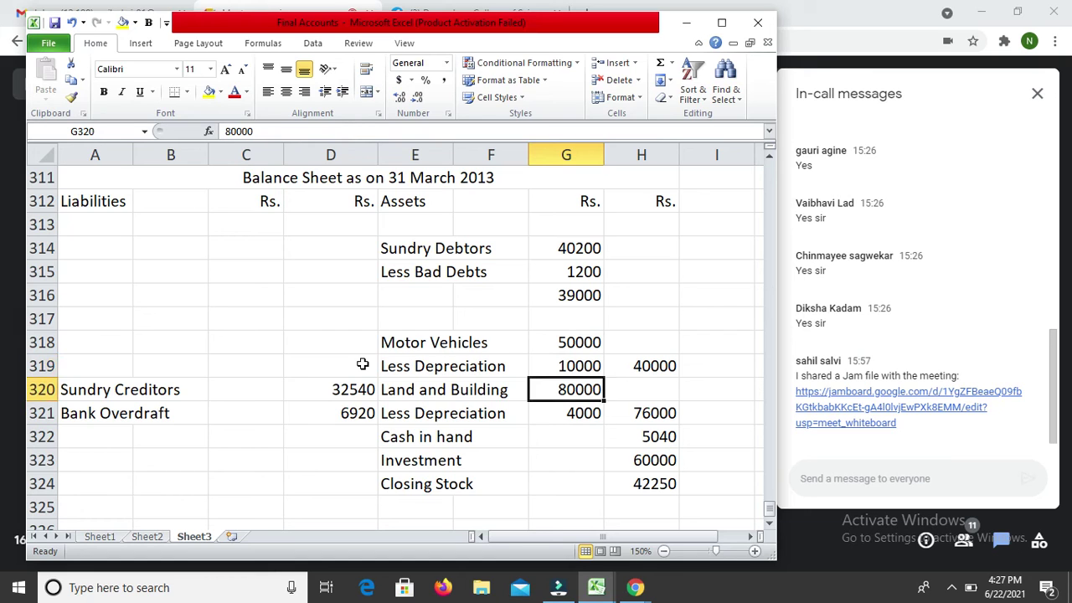
pyautogui.press('Down')
pyautogui.press('Down')
pyautogui.press('Up')
pyautogui.press('Up')
pyautogui.press('Left')
pyautogui.press('Up')
pyautogui.press('Up')
pyautogui.press('Up')
pyautogui.press('Up')
pyautogui.press('Up')
pyautogui.press('Up')
pyautogui.press('Up')
pyautogui.press('Up')
pyautogui.press('Up')
pyautogui.press('Up')
pyautogui.press('Up')
pyautogui.press('Up')
pyautogui.press('Up')
pyautogui.press('Up')
pyautogui.press('Up')
pyautogui.press('Up')
pyautogui.press('Up')
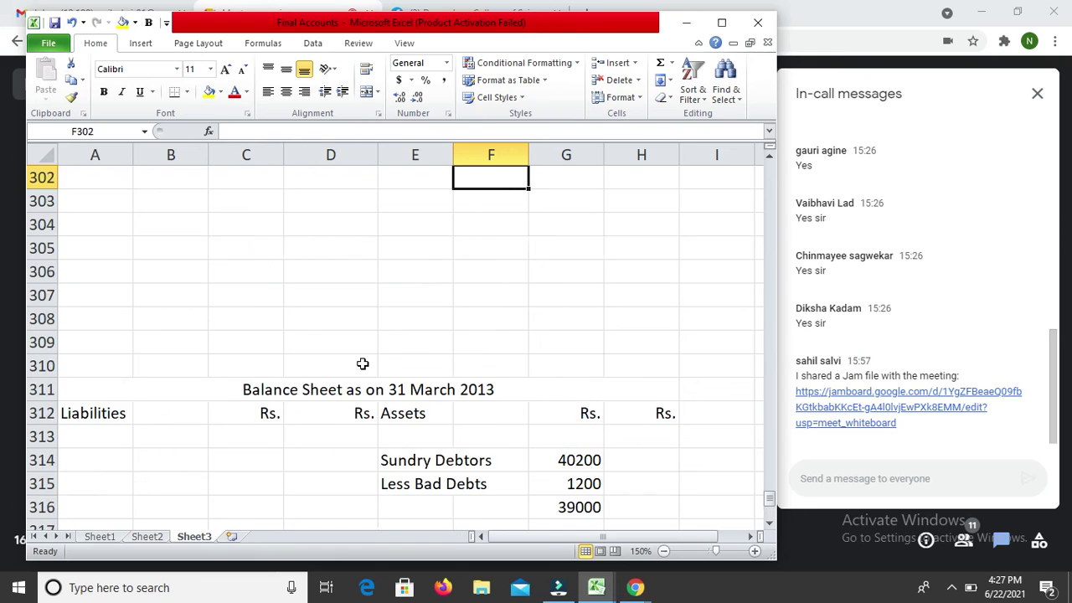
# Step: Add a 'To Depreciation' heading in the first empty row after the P&L expenses
pyautogui.press('Up')
pyautogui.press('Up')
pyautogui.press('Up')
pyautogui.press('Up')
pyautogui.press('Up')
pyautogui.press('Up')
pyautogui.press('Up')
pyautogui.press('Left')
pyautogui.press('Left')
pyautogui.press('Left')
pyautogui.press('Left')
pyautogui.press('Left')
pyautogui.press('Up')
pyautogui.press('Up')
pyautogui.press('Up')
pyautogui.press('Up')
pyautogui.press('Up')
pyautogui.press('Up')
pyautogui.press('Up')
pyautogui.press('Up')
pyautogui.press('Up')
pyautogui.press('Up')
pyautogui.press('Up')
pyautogui.press('Up')
pyautogui.press('Up')
pyautogui.press('Up')
pyautogui.press('Up')
pyautogui.press('Up')
pyautogui.press('Up')
pyautogui.press('Up')
pyautogui.press('Up')
pyautogui.press('Up')
pyautogui.press('Up')
pyautogui.press('Up')
pyautogui.press('Up')
pyautogui.press('Up')
pyautogui.press('Up')
pyautogui.press('Up')
pyautogui.press('Down')
pyautogui.press('Down')
pyautogui.press('Down')
pyautogui.press('Down')
pyautogui.press('Down')
pyautogui.press('Down')
pyautogui.press('Down')
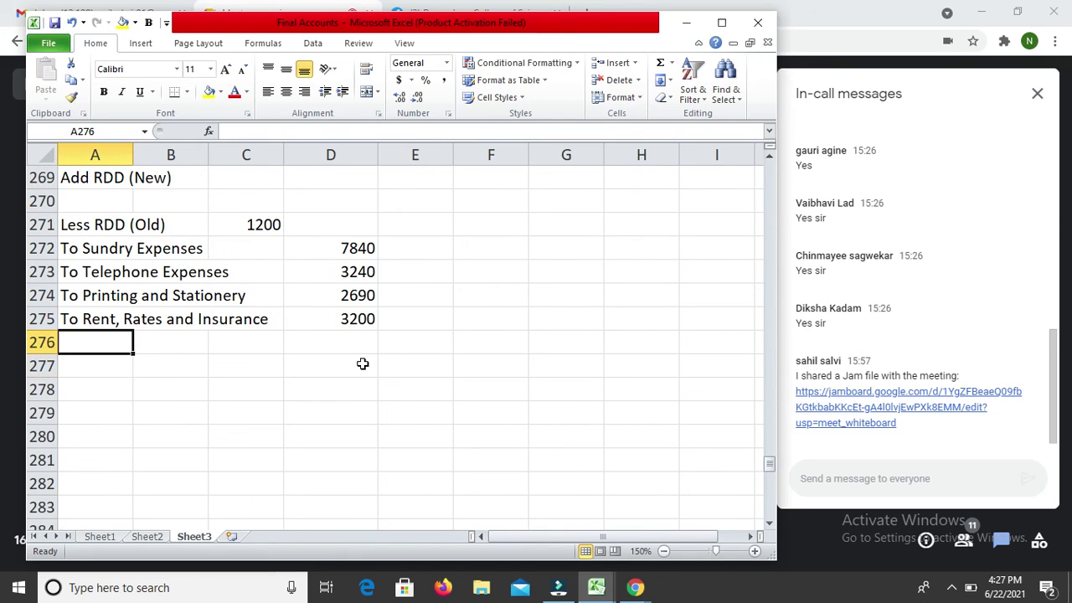
pyautogui.write('To D')
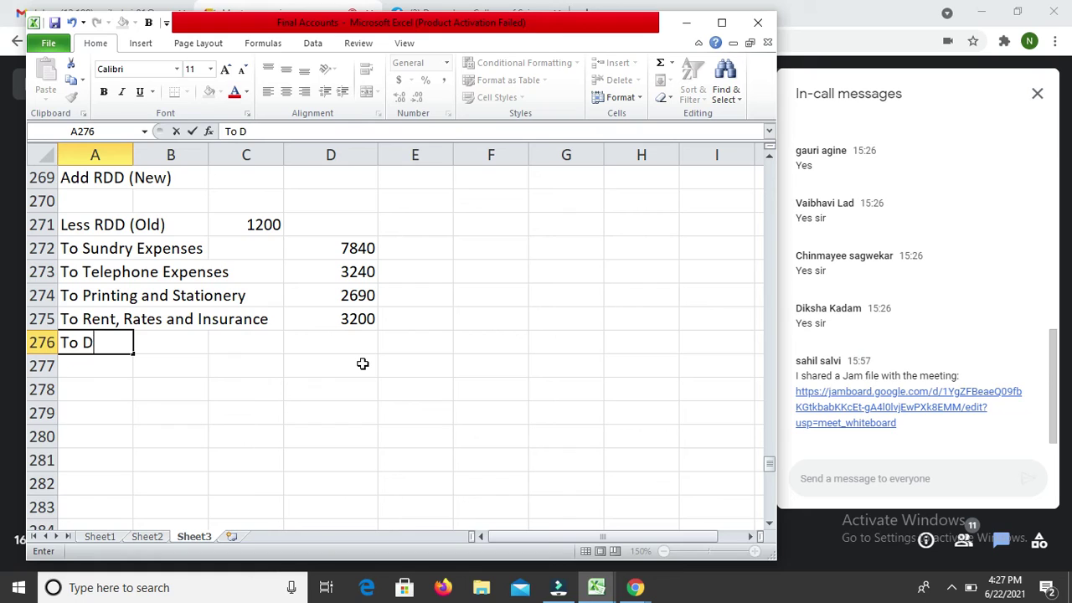
pyautogui.write('eprec')
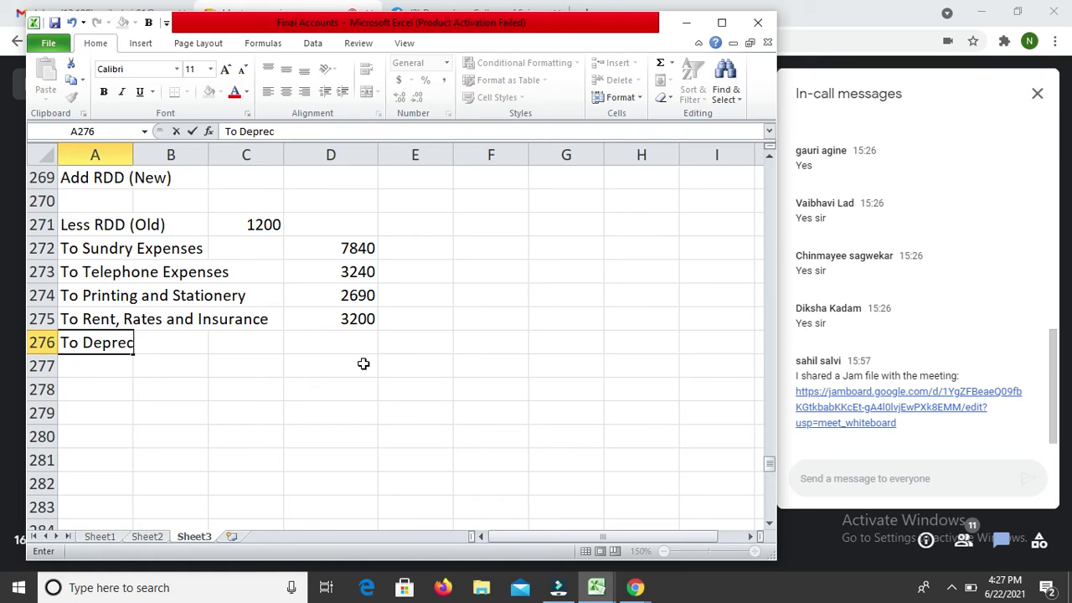
pyautogui.write('iation')
pyautogui.press('Return')
pyautogui.press('Return')
# Step: List Land and Building depreciation of 4000 under To Depreciation
pyautogui.press('Down')
pyautogui.press('Down')
pyautogui.press('Down')
pyautogui.press('Down')
pyautogui.press('Down')
pyautogui.press('Down')
pyautogui.press('Down')
pyautogui.press('Down')
pyautogui.press('Down')
pyautogui.press('Down')
pyautogui.press('Down')
pyautogui.press('Down')
pyautogui.press('Down')
pyautogui.press('Down')
pyautogui.press('Down')
pyautogui.press('Down')
pyautogui.press('Down')
pyautogui.press('Down')
pyautogui.press('Down')
pyautogui.press('Down')
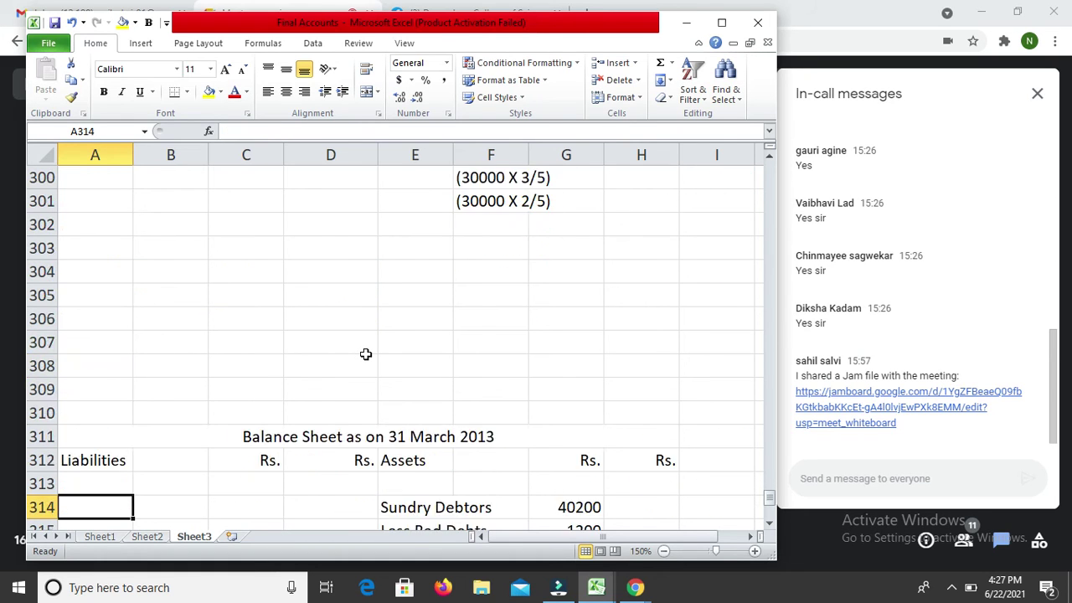
pyautogui.press('Down')
pyautogui.press('Down')
pyautogui.press('Down')
pyautogui.press('Down')
pyautogui.press('Down')
pyautogui.press('Down')
pyautogui.press('Down')
pyautogui.press('Down')
pyautogui.press('Down')
pyautogui.press('Down')
pyautogui.press('Down')
pyautogui.press('Down')
pyautogui.press('Down')
pyautogui.press('Down')
pyautogui.press('Down')
pyautogui.press('Down')
pyautogui.press('Up')
pyautogui.press('Up')
pyautogui.press('Up')
pyautogui.press('Up')
pyautogui.press('Up')
pyautogui.press('Up')
pyautogui.press('Up')
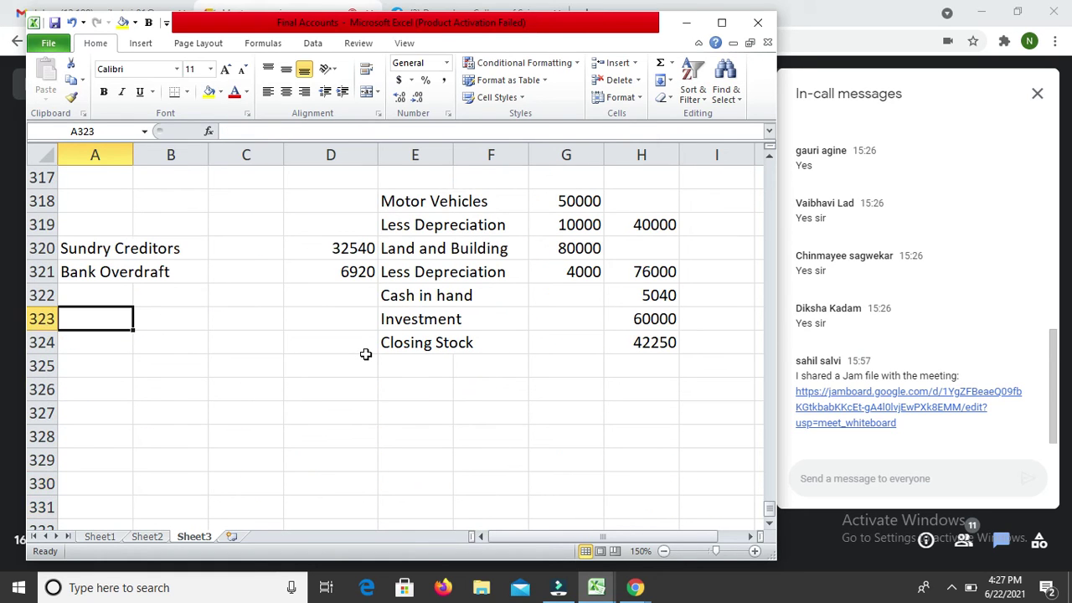
pyautogui.press('Right')
pyautogui.press('Right')
pyautogui.press('Right')
pyautogui.press('Up')
pyautogui.press('Up')
pyautogui.press('Up')
pyautogui.press('Up')
pyautogui.press('Up')
pyautogui.press('Up')
pyautogui.press('Up')
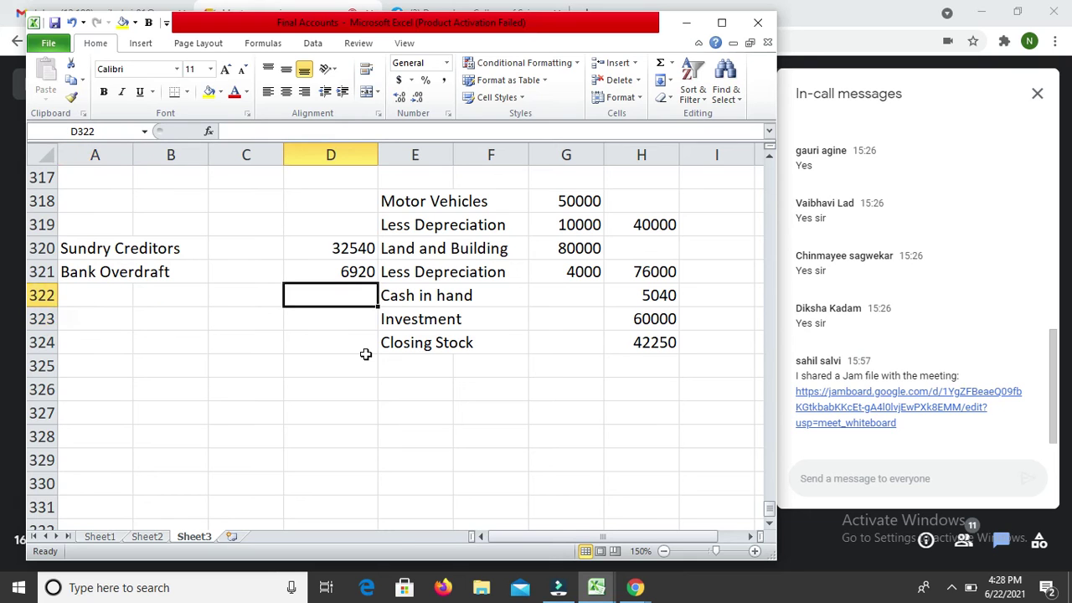
pyautogui.press('Up')
pyautogui.press('Up')
pyautogui.press('Up')
pyautogui.press('Up')
pyautogui.press('Up')
pyautogui.press('Up')
pyautogui.press('Up')
pyautogui.press('Up')
pyautogui.press('Up')
pyautogui.press('Up')
pyautogui.press('Up')
pyautogui.press('Up')
pyautogui.press('Up')
pyautogui.press('Up')
pyautogui.press('Up')
pyautogui.press('Up')
pyautogui.press('Up')
pyautogui.press('Up')
pyautogui.press('Up')
pyautogui.press('Up')
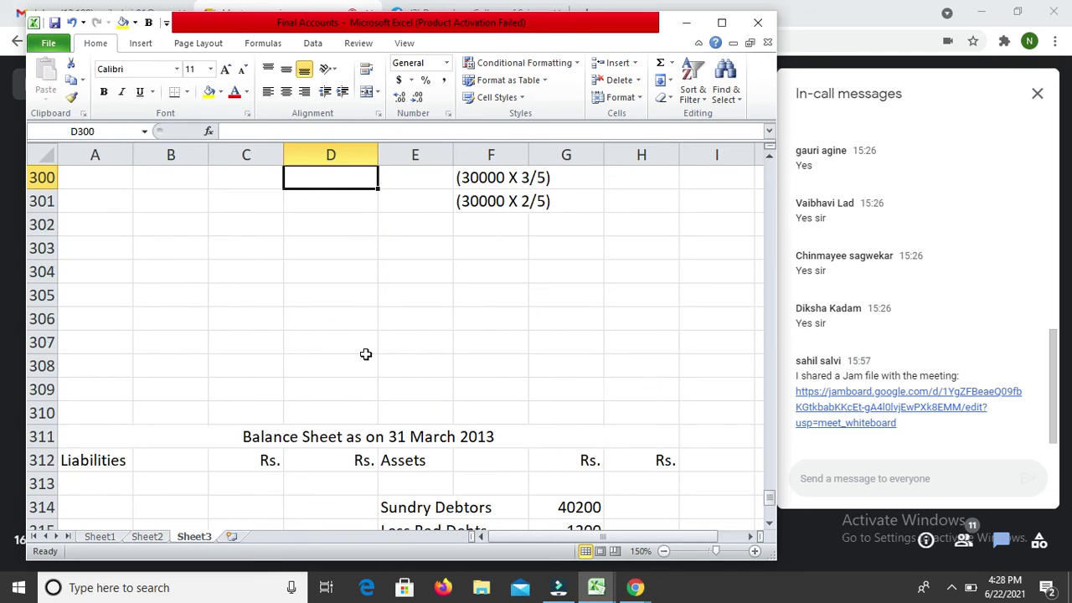
pyautogui.press('Up')
pyautogui.press('Up')
pyautogui.press('Up')
pyautogui.press('Up')
pyautogui.press('Up')
pyautogui.press('Up')
pyautogui.press('Up')
pyautogui.press('Up')
pyautogui.press('Up')
pyautogui.press('Up')
pyautogui.press('Up')
pyautogui.press('Down')
pyautogui.press('Down')
pyautogui.press('Down')
pyautogui.press('Down')
pyautogui.press('Left')
pyautogui.press('Left')
pyautogui.press('Up')
pyautogui.press('Left')
pyautogui.write('La')
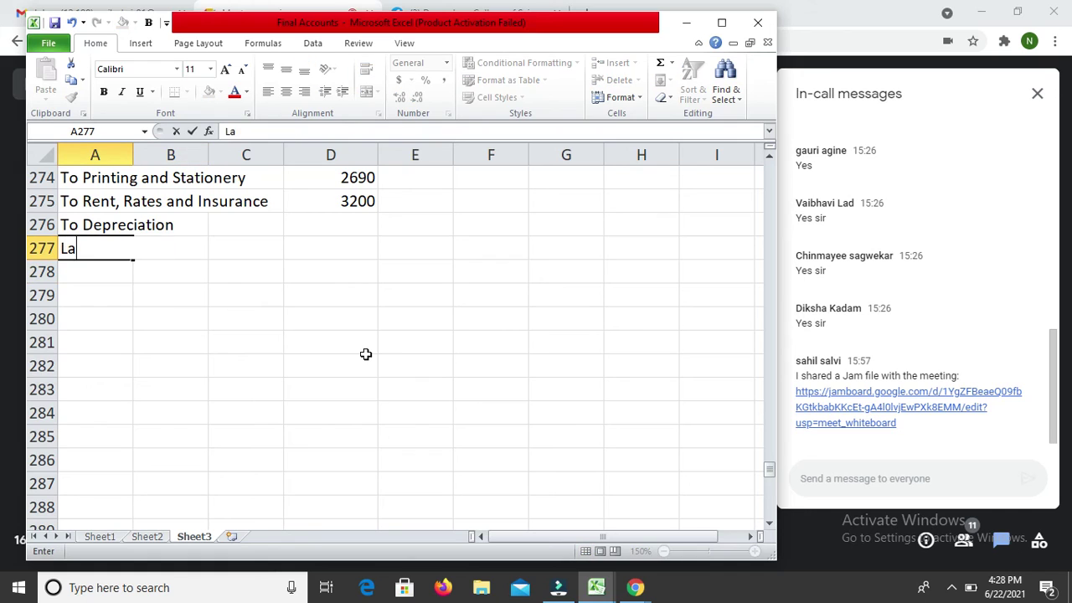
pyautogui.write('nd and Building')
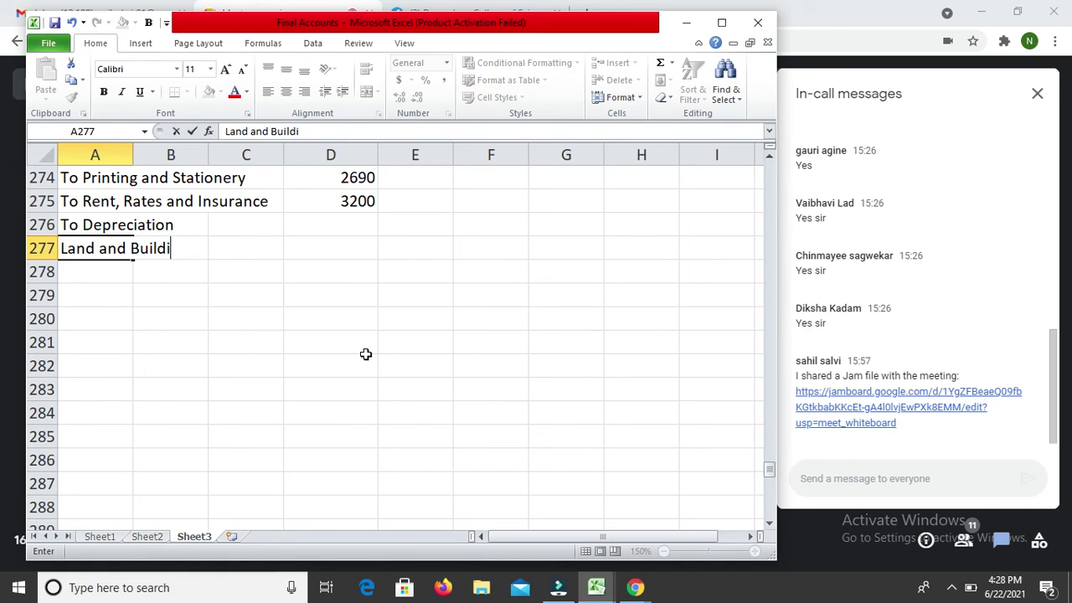
pyautogui.press('Return')
pyautogui.press('Up')
pyautogui.press('Right')
pyautogui.press('Right')
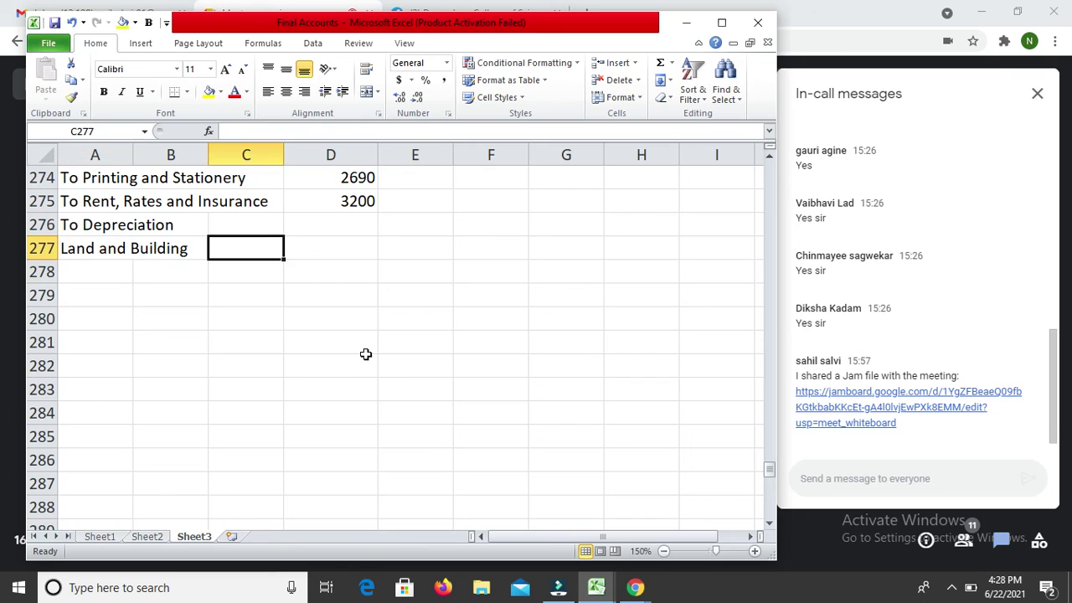
pyautogui.write('4000')
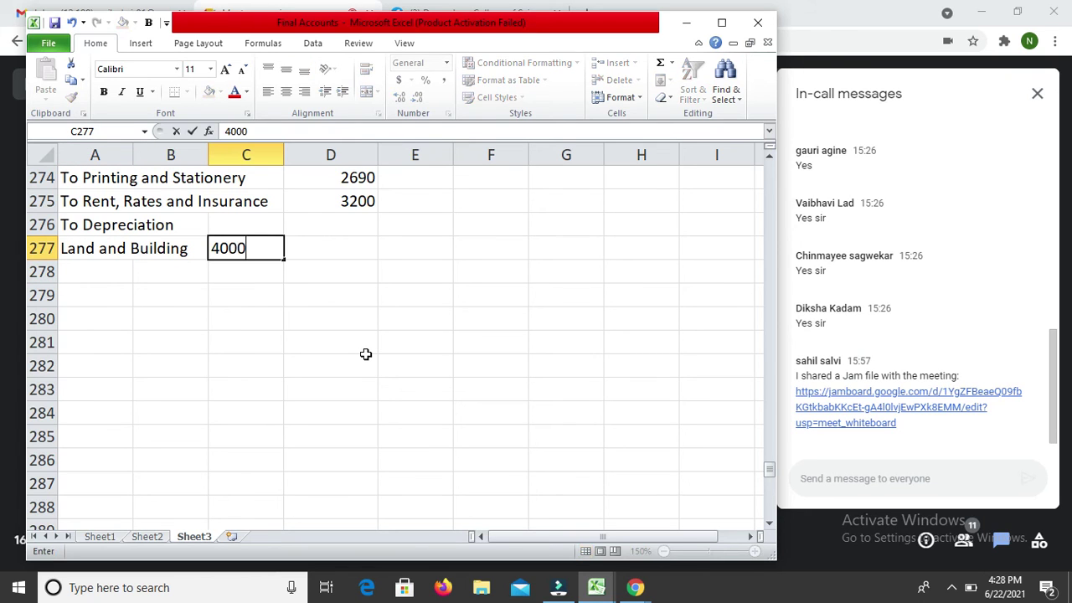
pyautogui.press('Return')
# Step: Add a 'Motors Vehicles' line of 10000 and enter total depreciation 14000 in D278
pyautogui.write('10000')
pyautogui.press('Return')
pyautogui.press('Up')
pyautogui.press('Left')
pyautogui.press('Left')
pyautogui.write('Mot')
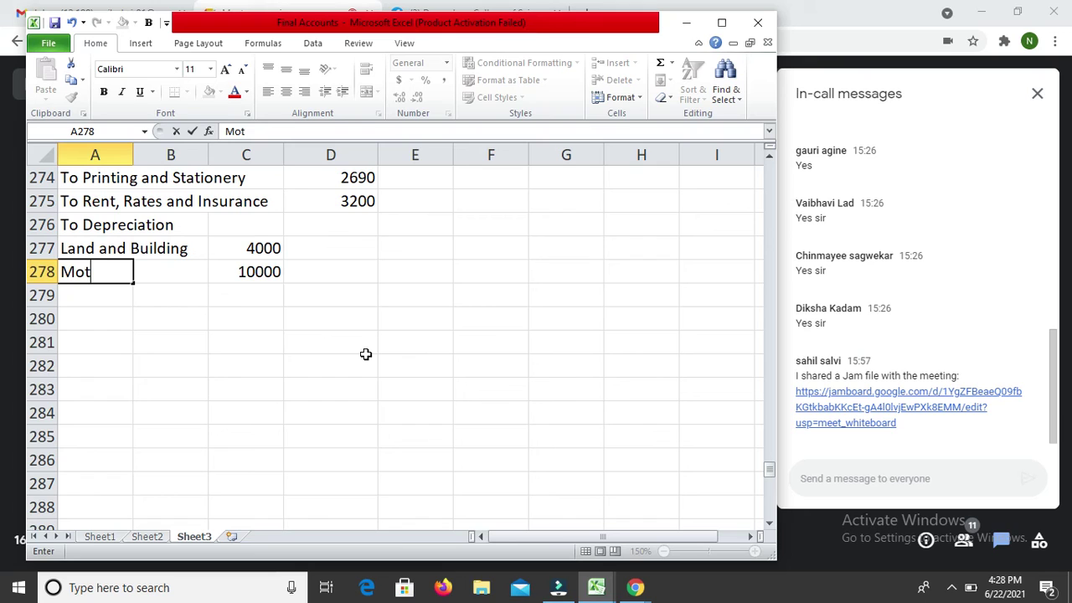
pyautogui.write('ors Ve')
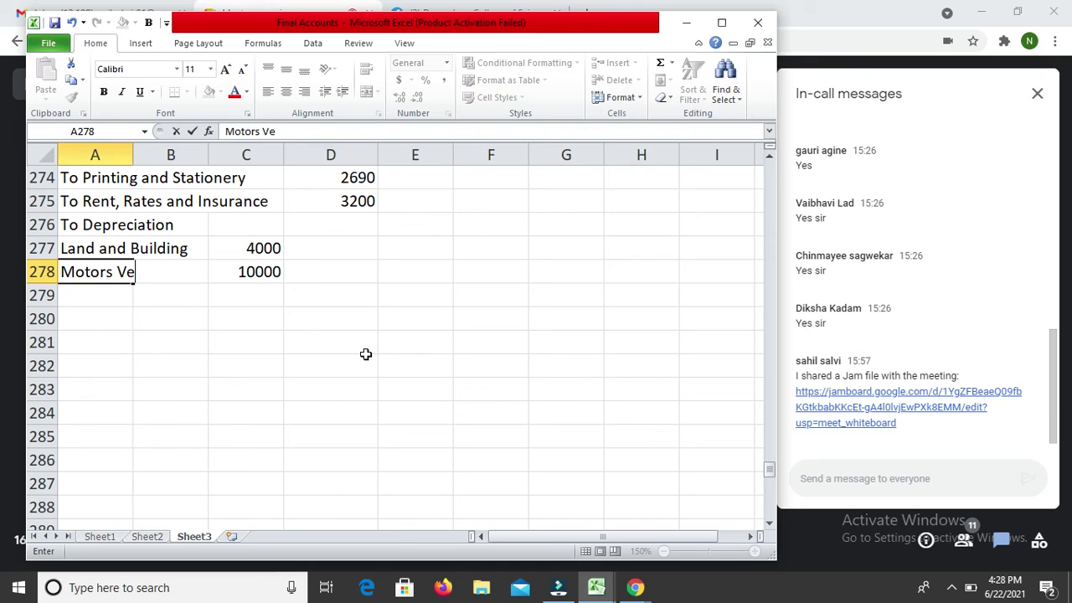
pyautogui.write('hicles')
pyautogui.press('Return')
pyautogui.press('Up')
pyautogui.press('Right')
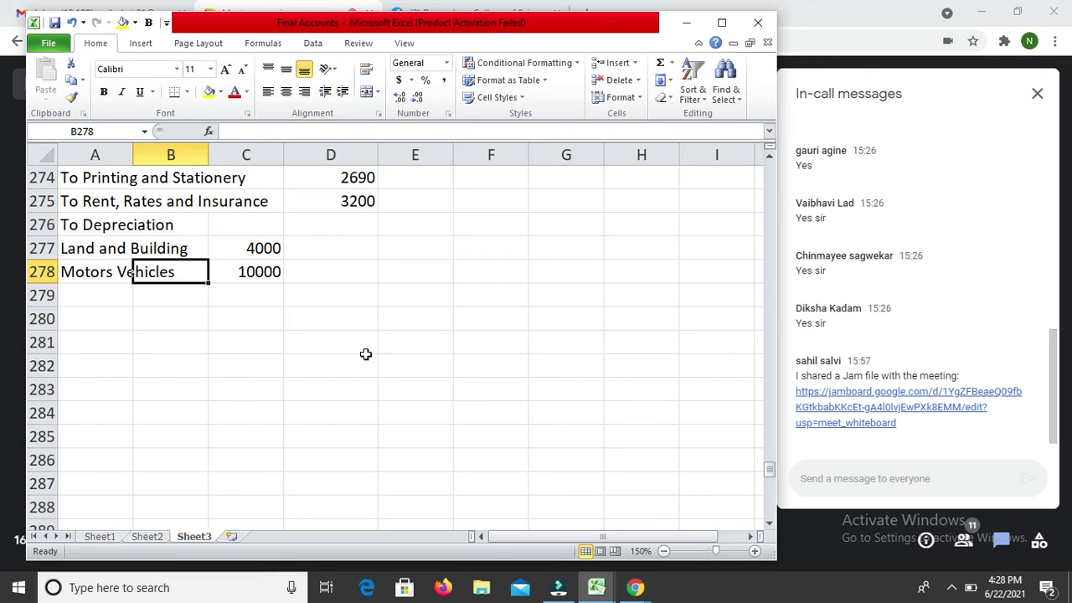
pyautogui.press('Right')
pyautogui.press('Right')
pyautogui.write('14000')
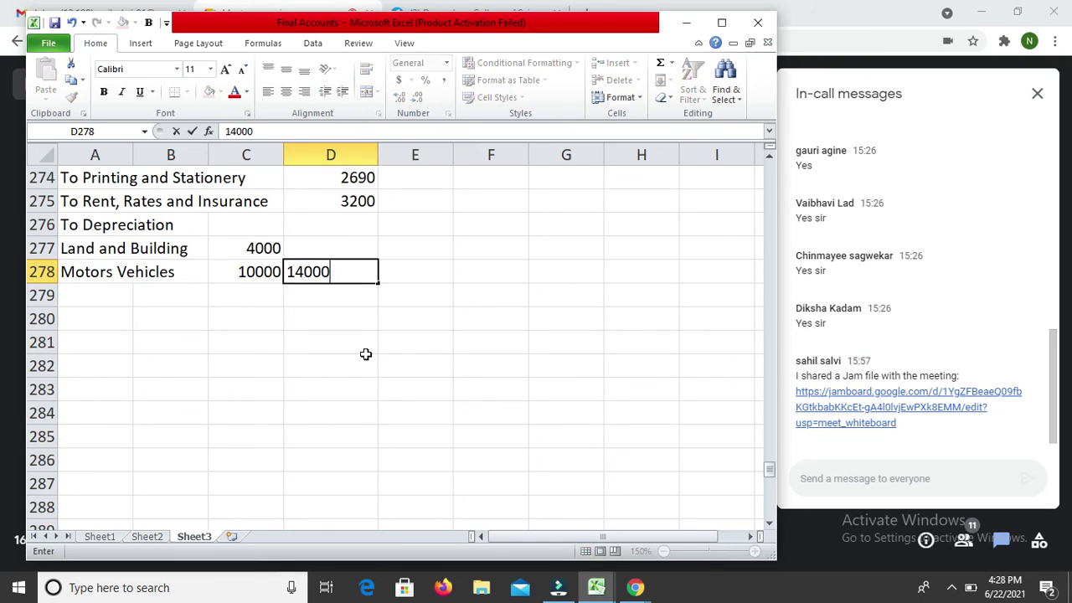
pyautogui.press('Return')
pyautogui.press('Down')
pyautogui.press('Down')
pyautogui.press('Down')
# Step: Label row 317 below net debtors 'Less Depreciation' in E317
pyautogui.hotkey('ctrl', 'Down')
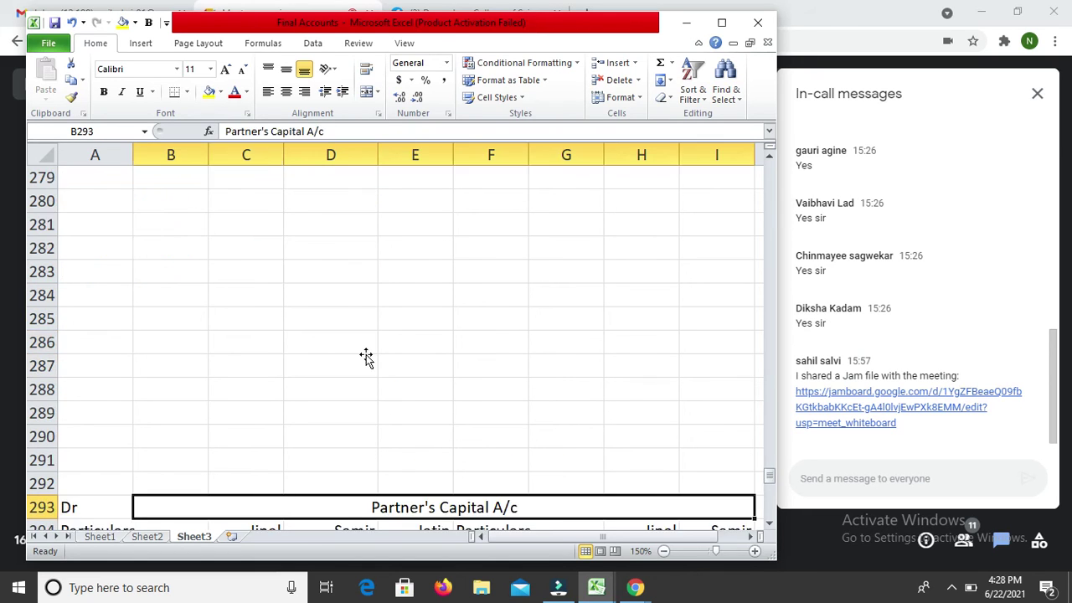
pyautogui.press('Down')
pyautogui.press('Right')
pyautogui.press('Right')
pyautogui.press('Down')
pyautogui.press('Down')
pyautogui.press('Down')
pyautogui.press('Down')
pyautogui.press('Down')
pyautogui.press('Down')
pyautogui.press('Down')
pyautogui.press('Down')
pyautogui.press('Down')
pyautogui.press('Down')
pyautogui.press('Up')
pyautogui.press('Down')
pyautogui.press('Down')
pyautogui.press('Down')
pyautogui.press('Down')
pyautogui.press('Down')
pyautogui.press('Down')
pyautogui.press('Down')
pyautogui.press('Down')
pyautogui.press('Down')
pyautogui.press('Down')
pyautogui.press('Down')
pyautogui.press('Down')
pyautogui.press('Down')
pyautogui.press('Down')
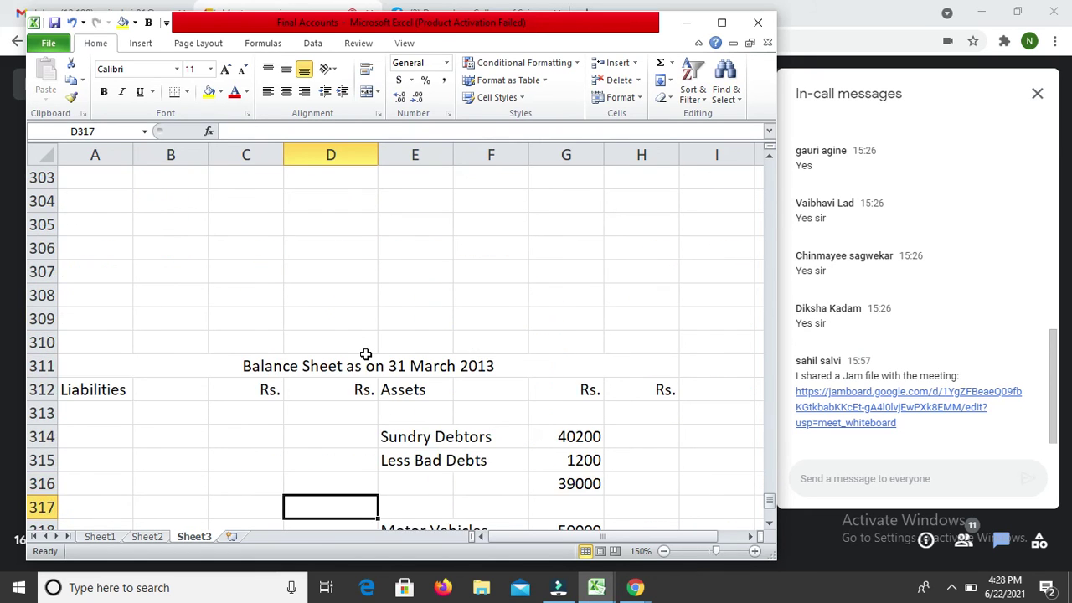
pyautogui.press('Down')
pyautogui.press('Up')
pyautogui.press('Up')
pyautogui.press('Up')
pyautogui.press('Right')
pyautogui.press('Right')
pyautogui.press('Right')
pyautogui.press('Down')
pyautogui.press('Down')
pyautogui.press('Left')
pyautogui.press('Left')
pyautogui.press('Left')
pyautogui.press('Right')
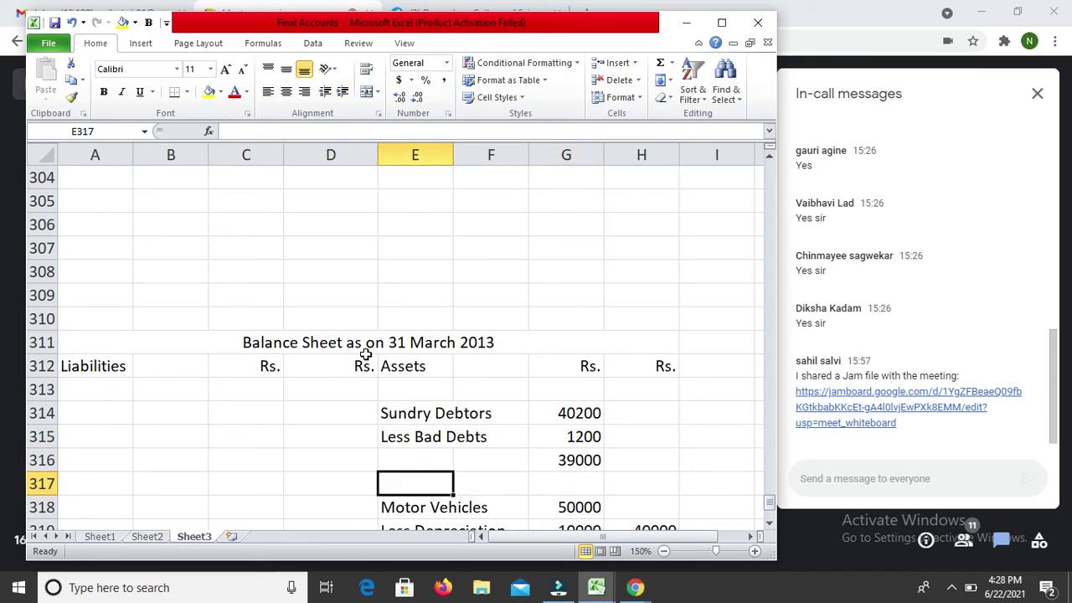
pyautogui.write('Le')
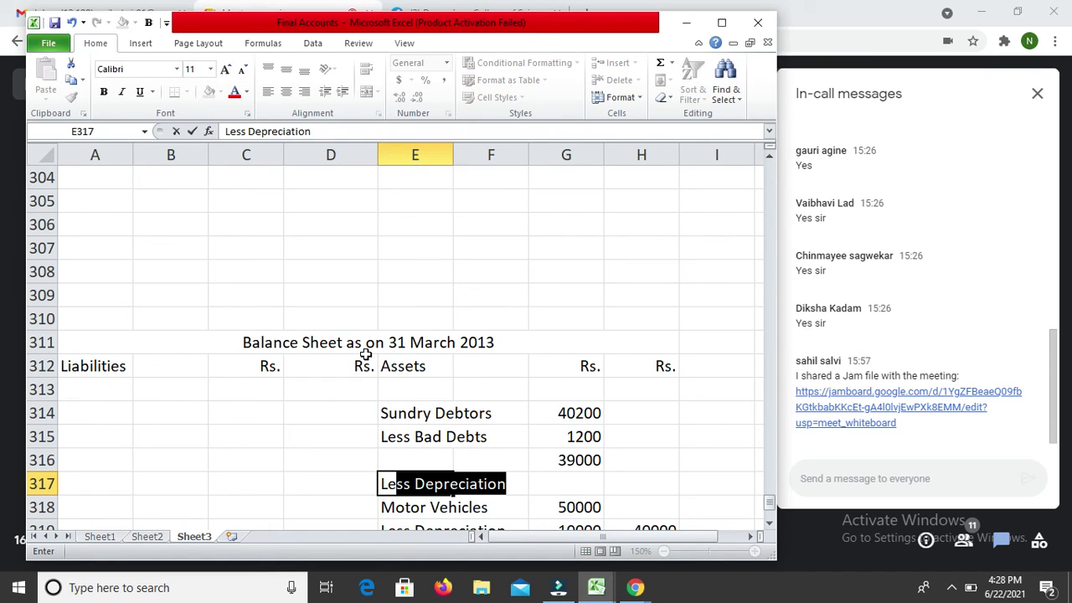
pyautogui.write('ss')
pyautogui.press('Return')
# Step: Enter the 5% provision formula =G316*5/100 in G317, giving 1950
pyautogui.press('Up')
pyautogui.press('Right')
# Step: Enter =G316-G317 in H317 to show net Sundry Debtors of 37050
pyautogui.press('Right')
pyautogui.press('Right')
pyautogui.press('Left')
pyautogui.write('=')
pyautogui.press('Up')
pyautogui.write('*5/100')
pyautogui.press('Return')
pyautogui.press('Up')
pyautogui.press('Right')
pyautogui.write('=')
pyautogui.press('Up')
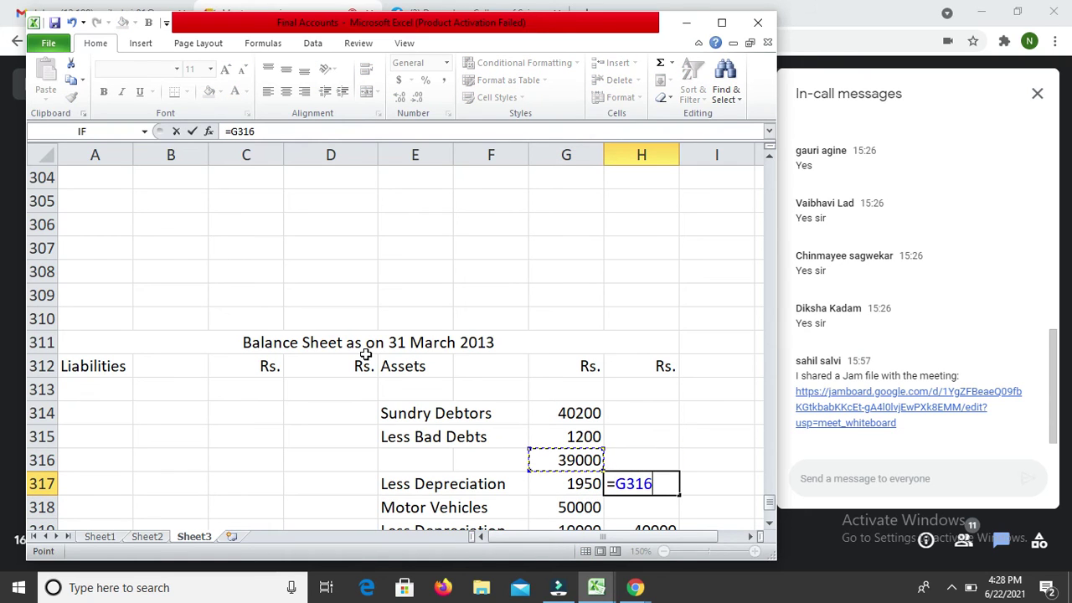
pyautogui.write('-')
pyautogui.press('Left')
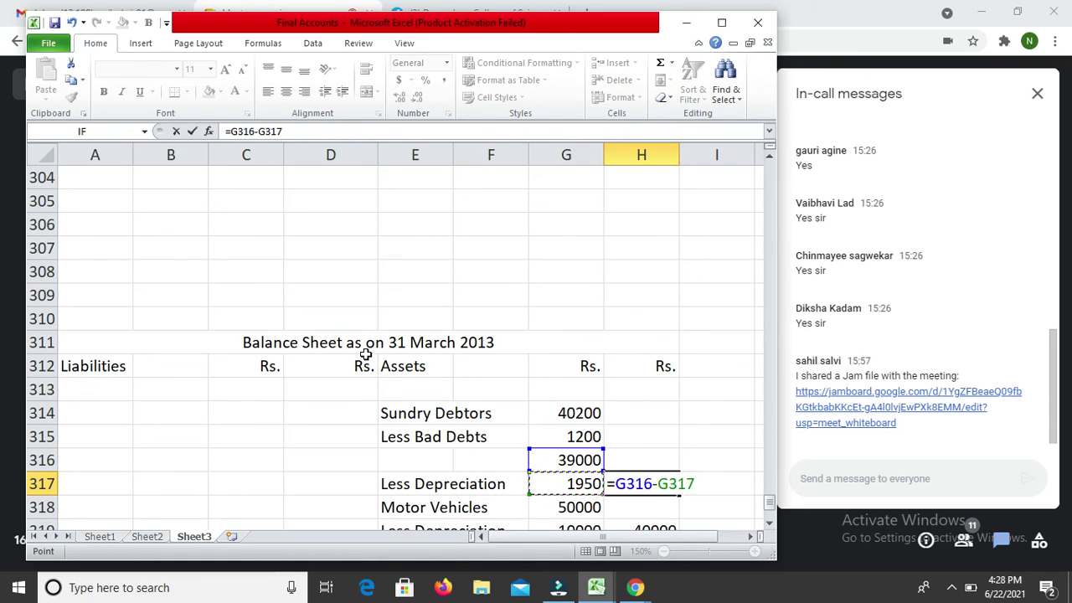
pyautogui.press('Return')
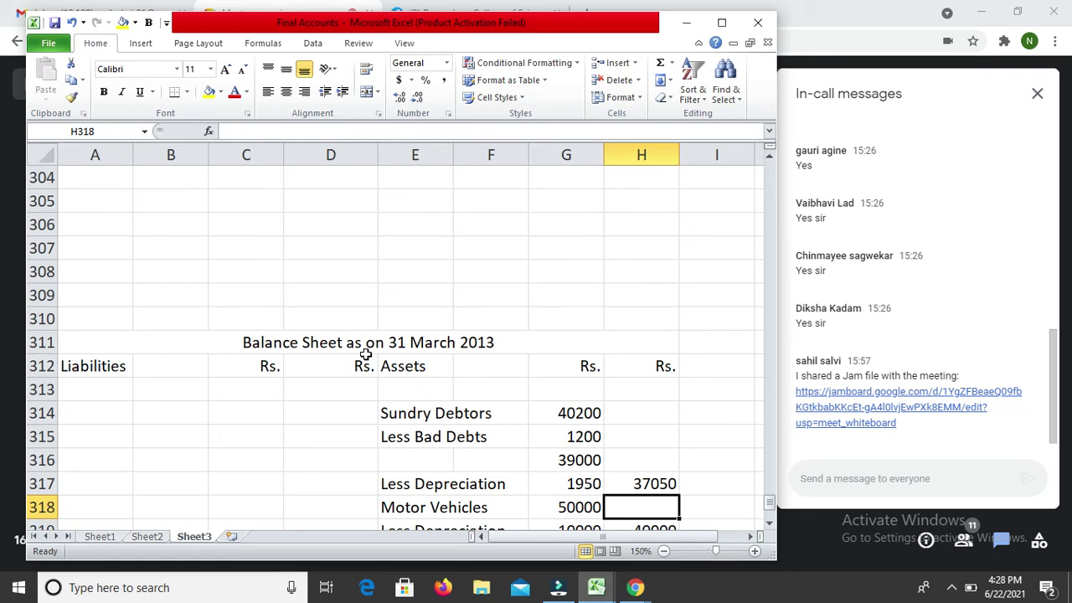
pyautogui.press('Up')
pyautogui.press('Left')
pyautogui.press('Up')
pyautogui.press('Up')
pyautogui.press('Up')
pyautogui.press('Up')
pyautogui.press('Up')
pyautogui.press('Up')
pyautogui.press('Up')
pyautogui.press('Up')
pyautogui.press('Up')
pyautogui.press('Up')
pyautogui.press('Up')
pyautogui.press('Up')
pyautogui.press('Up')
pyautogui.press('Up')
pyautogui.press('Up')
pyautogui.press('Up')
pyautogui.press('Up')
pyautogui.press('Up')
pyautogui.press('Up')
pyautogui.press('Up')
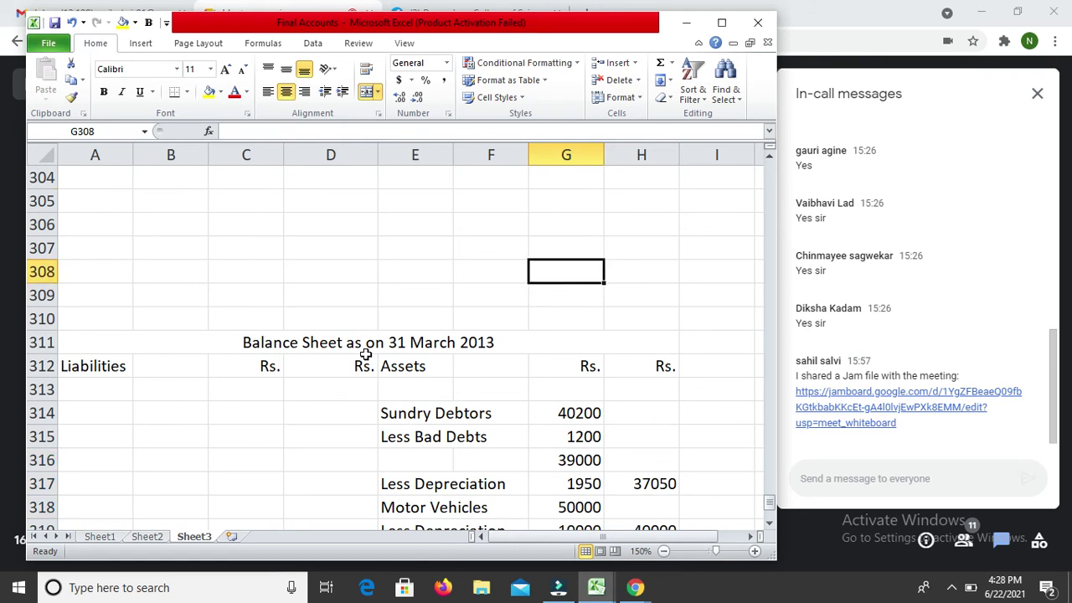
pyautogui.press('Up')
pyautogui.press('Up')
pyautogui.press('Up')
pyautogui.press('Up')
pyautogui.press('Up')
pyautogui.press('Up')
pyautogui.press('Up')
pyautogui.press('Up')
pyautogui.press('Up')
pyautogui.press('Up')
pyautogui.press('Up')
pyautogui.press('Up')
pyautogui.press('Up')
pyautogui.press('Up')
pyautogui.press('Up')
pyautogui.press('Up')
pyautogui.press('Up')
pyautogui.press('Up')
pyautogui.press('Up')
pyautogui.press('Up')
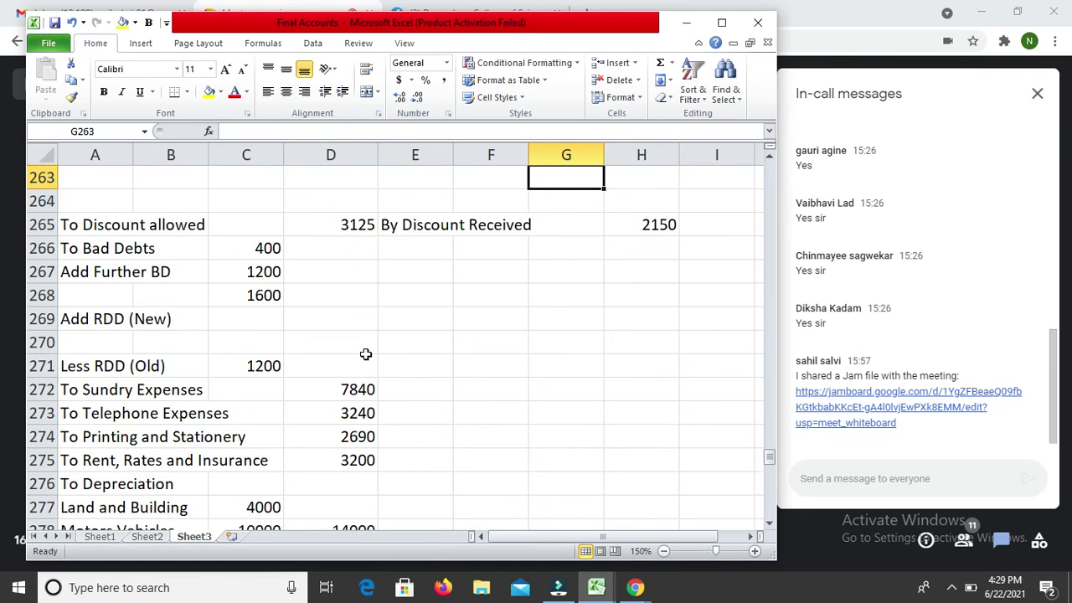
# Step: Enter the new RDD of 1950 in C269 and subtotal it to 3550 in C270
pyautogui.press('Down')
pyautogui.press('Down')
pyautogui.press('Down')
pyautogui.press('Down')
pyautogui.press('Down')
pyautogui.press('Down')
pyautogui.press('Down')
pyautogui.press('Left')
pyautogui.press('Left')
pyautogui.press('Left')
pyautogui.press('Left')
pyautogui.press('Left')
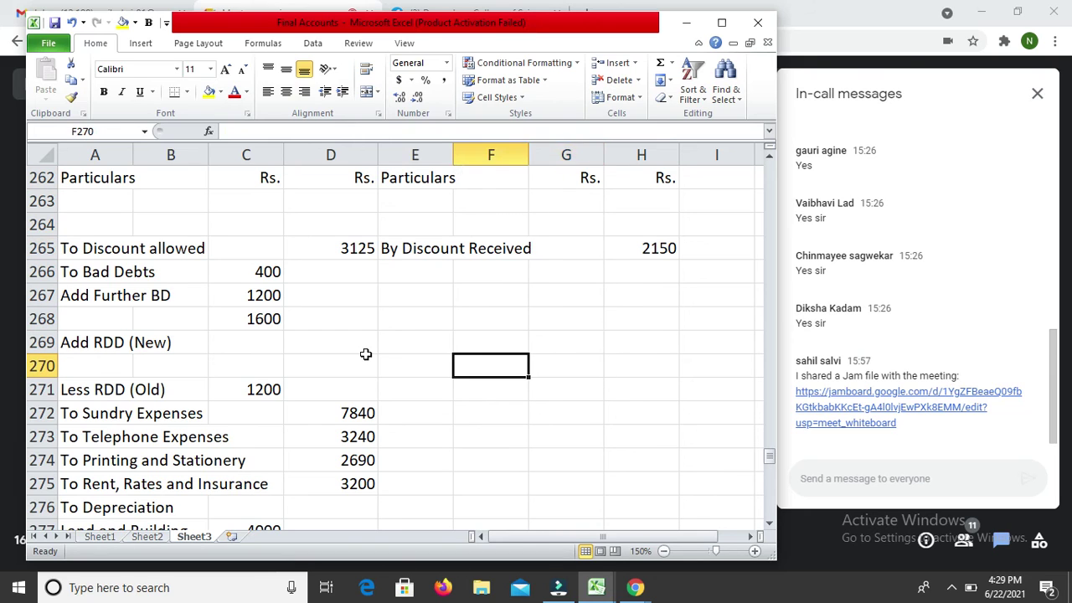
pyautogui.press('Up')
pyautogui.press('Right')
pyautogui.write('1950')
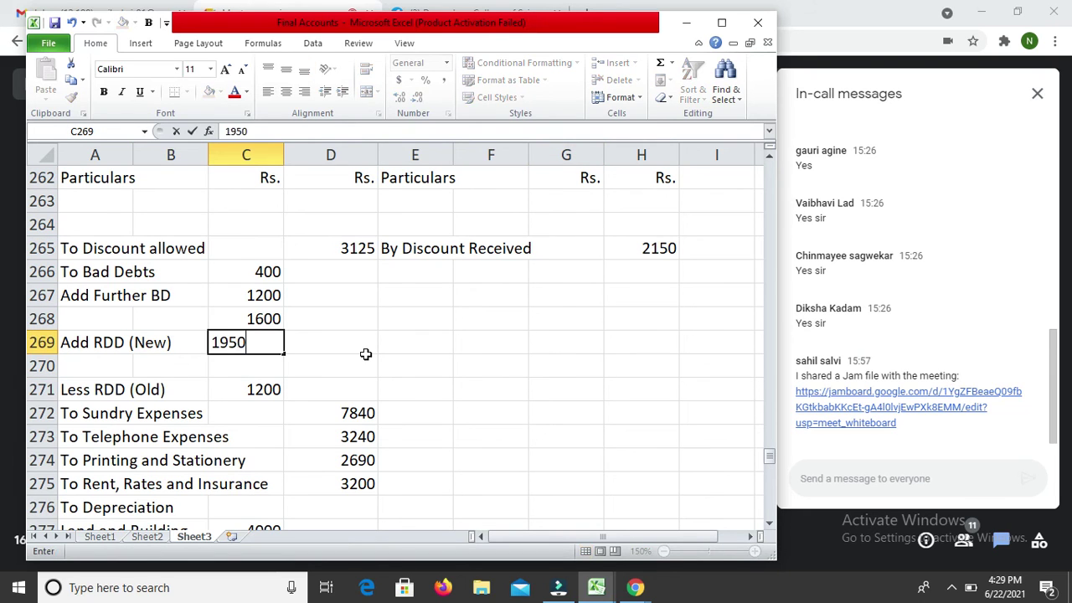
pyautogui.press('Return')
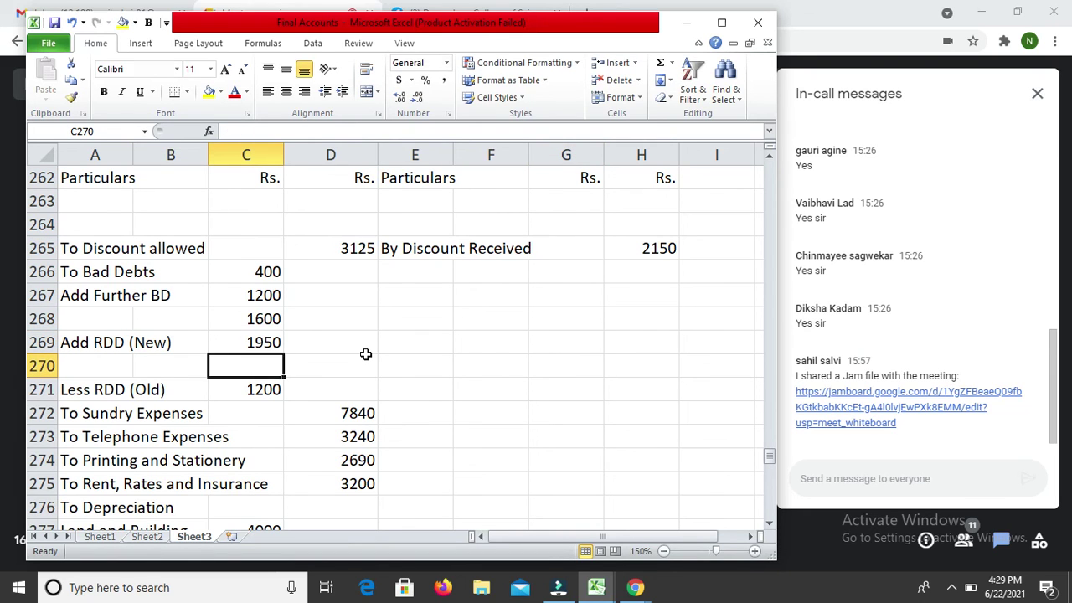
pyautogui.write('=')
pyautogui.press('Up')
pyautogui.press('Up')
pyautogui.write('+')
pyautogui.press('Up')
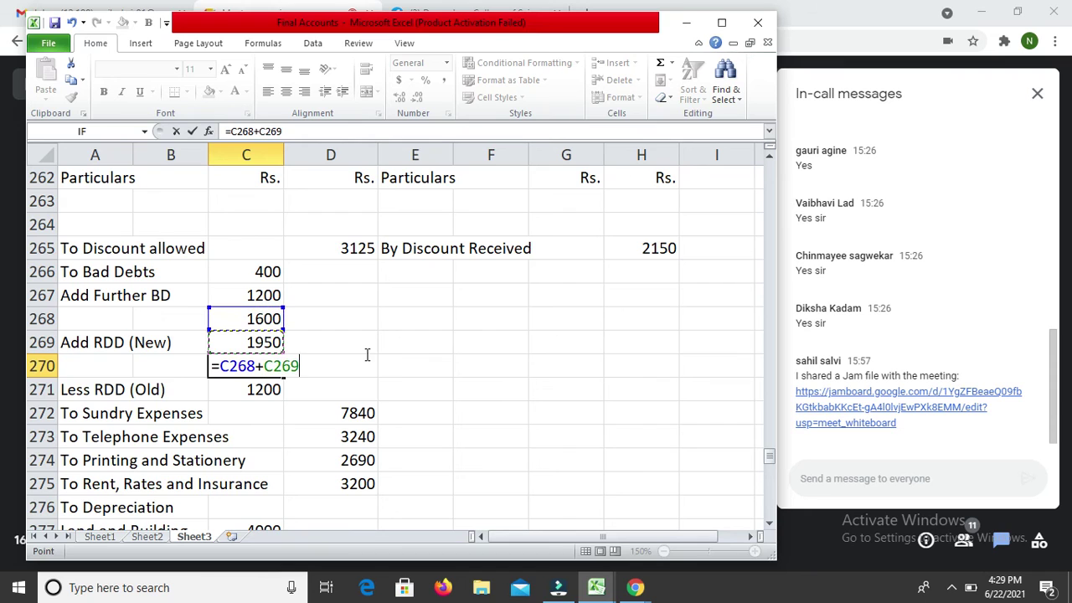
pyautogui.press('Return')
# Step: Subtract the old RDD of 1200 from 3550 in D271, giving a net bad-debts charge of 2350
pyautogui.press('Up')
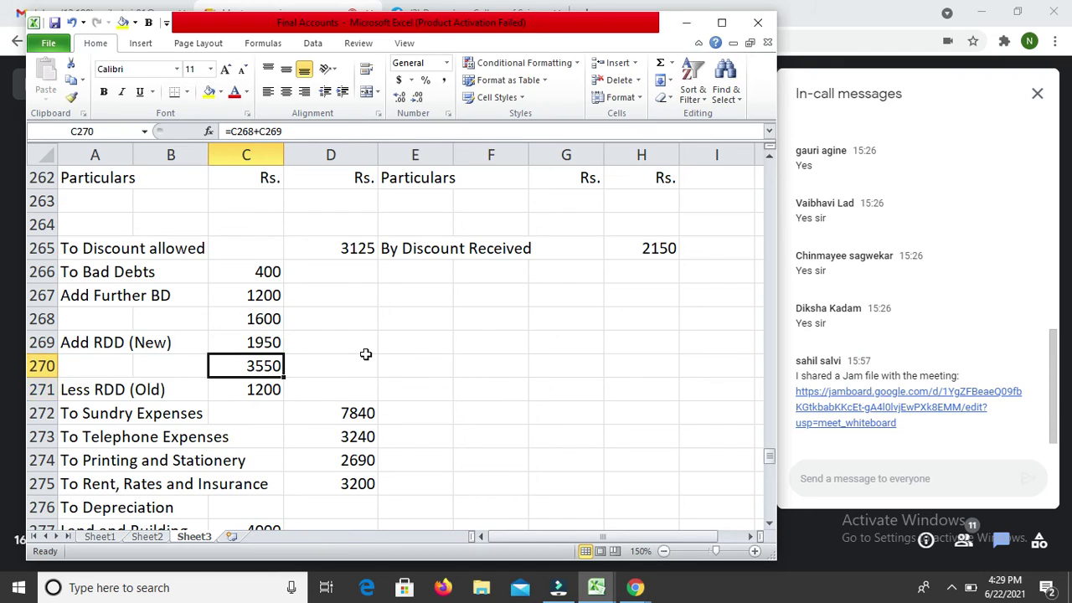
pyautogui.press('Down')
pyautogui.press('Right')
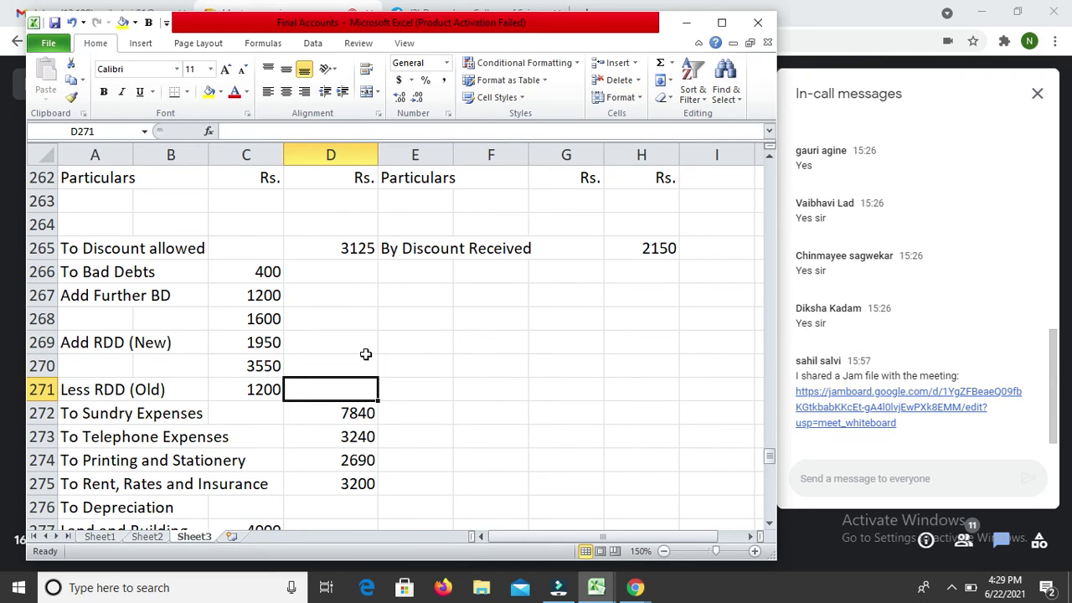
pyautogui.write('=')
pyautogui.press('Up')
pyautogui.press('Left')
pyautogui.write('-')
pyautogui.press('Left')
pyautogui.press('Return')
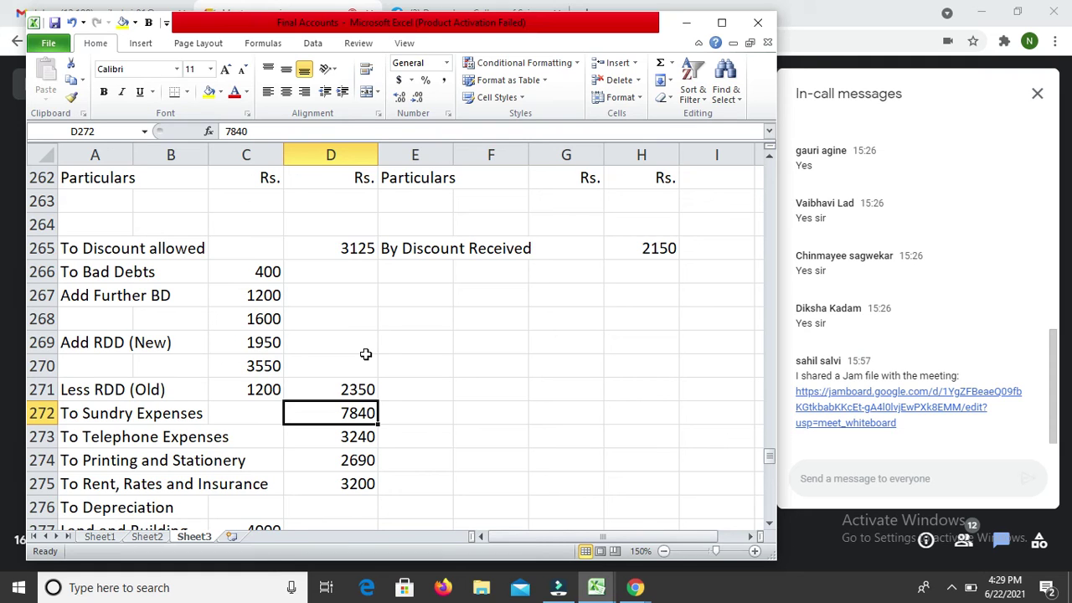
pyautogui.press('Up')
pyautogui.press('Up')
pyautogui.press('Up')
pyautogui.press('Up')
pyautogui.press('Up')
pyautogui.press('Up')
pyautogui.press('Up')
pyautogui.press('Up')
pyautogui.press('Up')
pyautogui.press('Up')
pyautogui.press('Up')
pyautogui.press('Up')
pyautogui.press('Up')
pyautogui.press('Up')
pyautogui.press('Up')
pyautogui.press('Up')
pyautogui.press('Up')
pyautogui.press('Up')
pyautogui.press('Up')
pyautogui.press('Up')
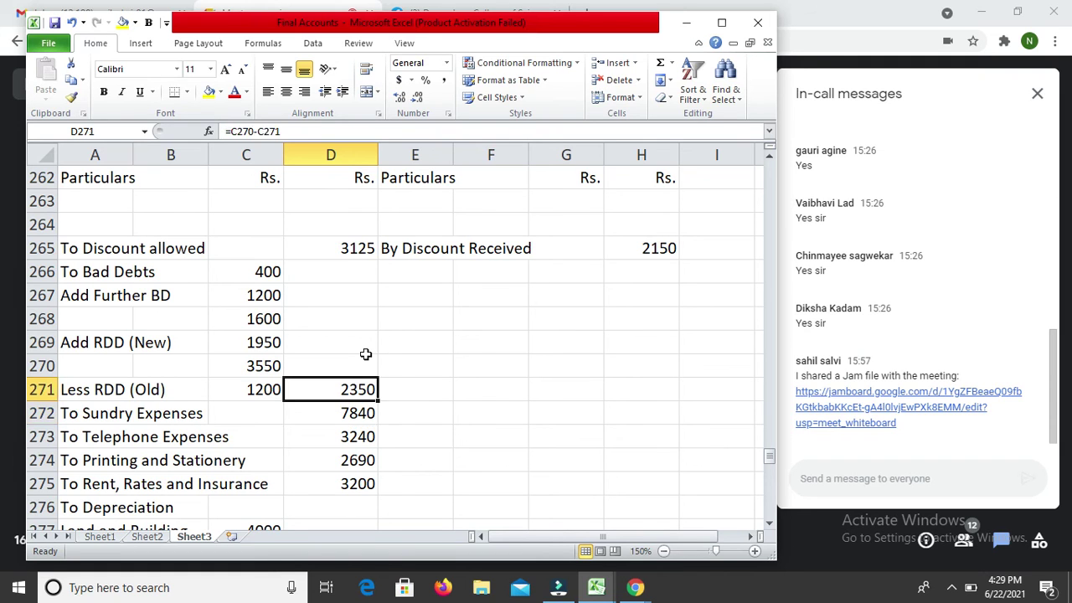
# Step: Add 'By Goods loss by Fire' with an amount of 800 under By Sales in row 247
pyautogui.press('Down')
pyautogui.press('Down')
pyautogui.press('Down')
pyautogui.press('Down')
pyautogui.press('Down')
pyautogui.press('Down')
pyautogui.press('Down')
pyautogui.press('Down')
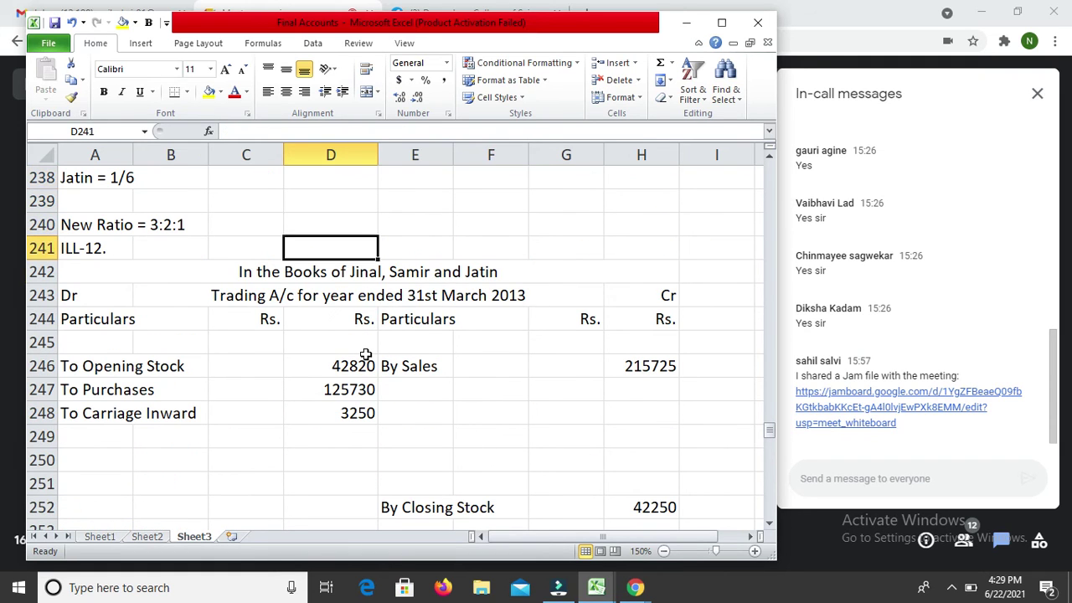
pyautogui.press('Right')
pyautogui.press('Down')
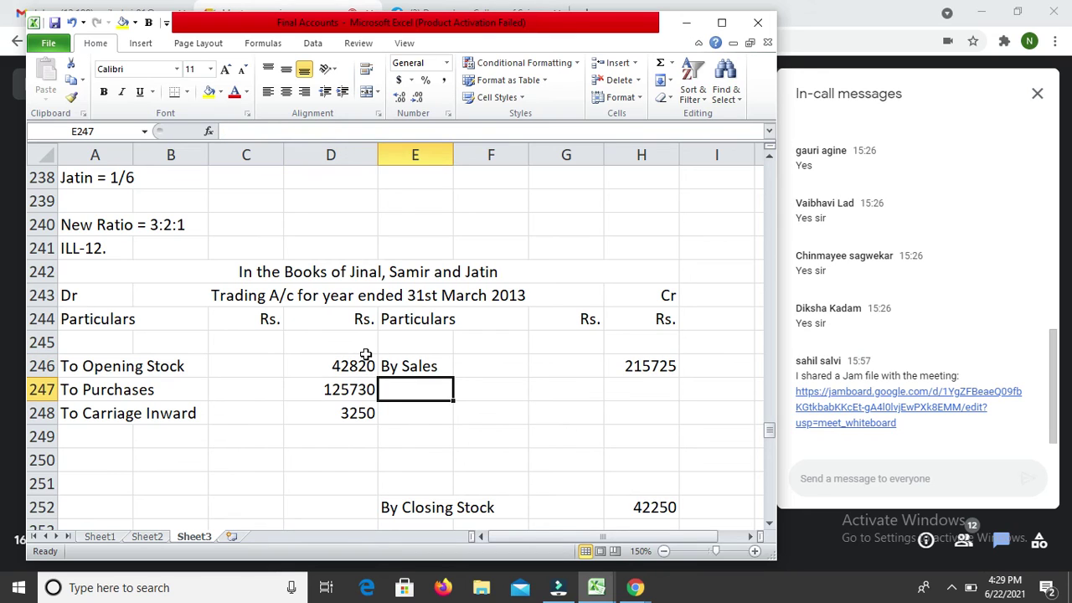
pyautogui.write('By Goods')
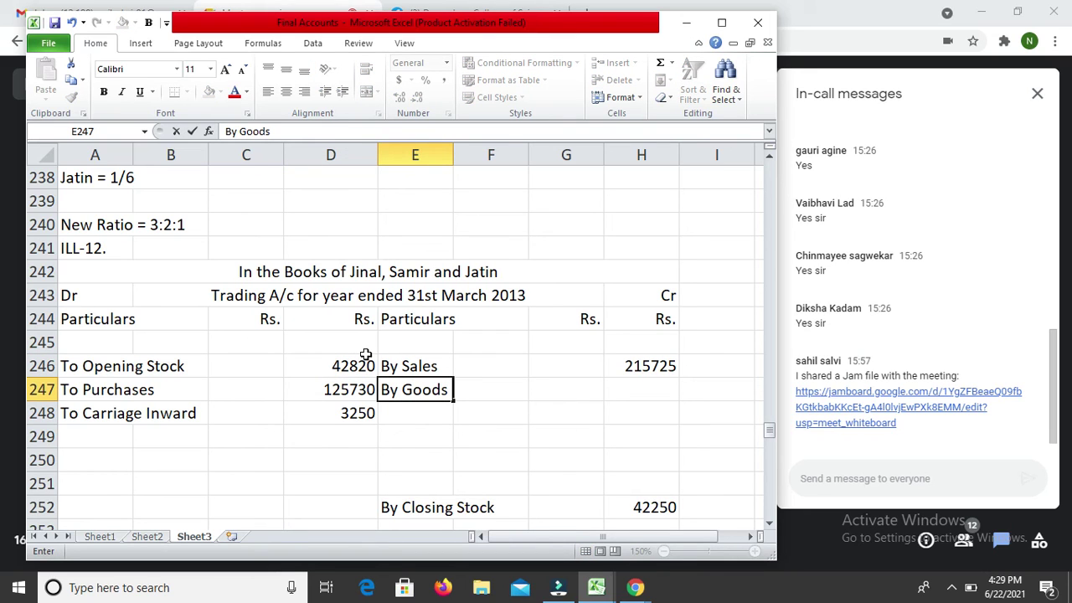
pyautogui.write(' lost')
pyautogui.press('BackSpace')
pyautogui.write('s by')
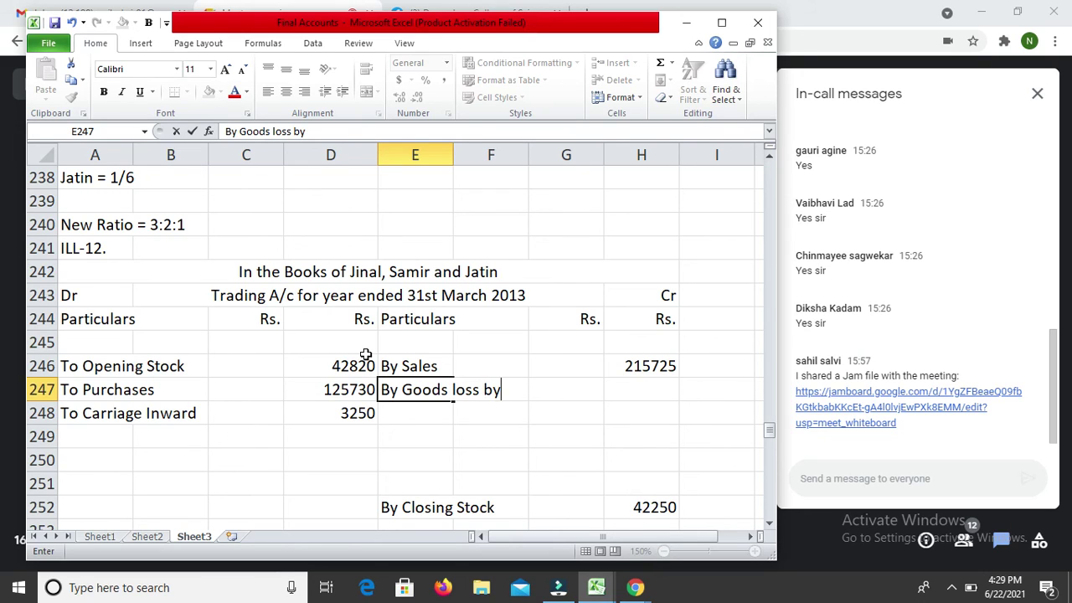
pyautogui.write(' Fire')
pyautogui.press('Return')
pyautogui.press('Up')
pyautogui.press('Right')
pyautogui.press('Right')
pyautogui.press('Right')
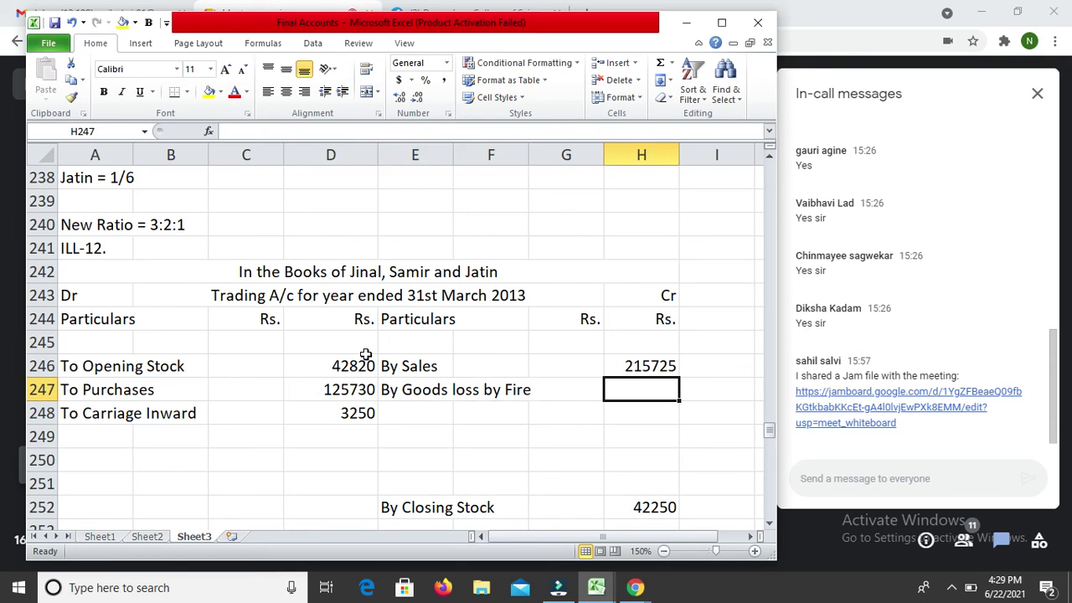
pyautogui.write('8000')
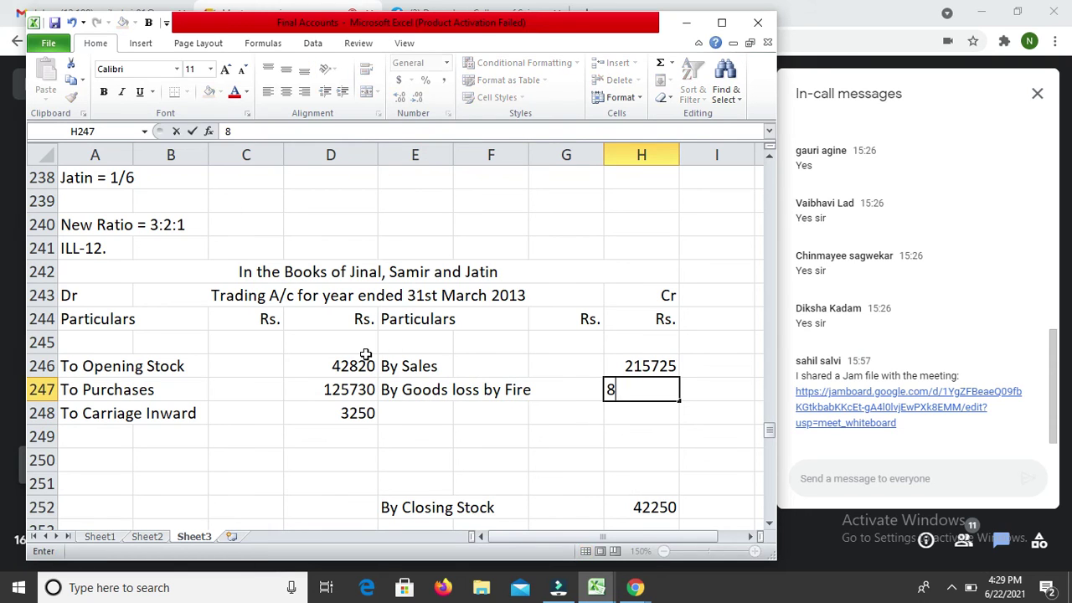
pyautogui.press('BackSpace')
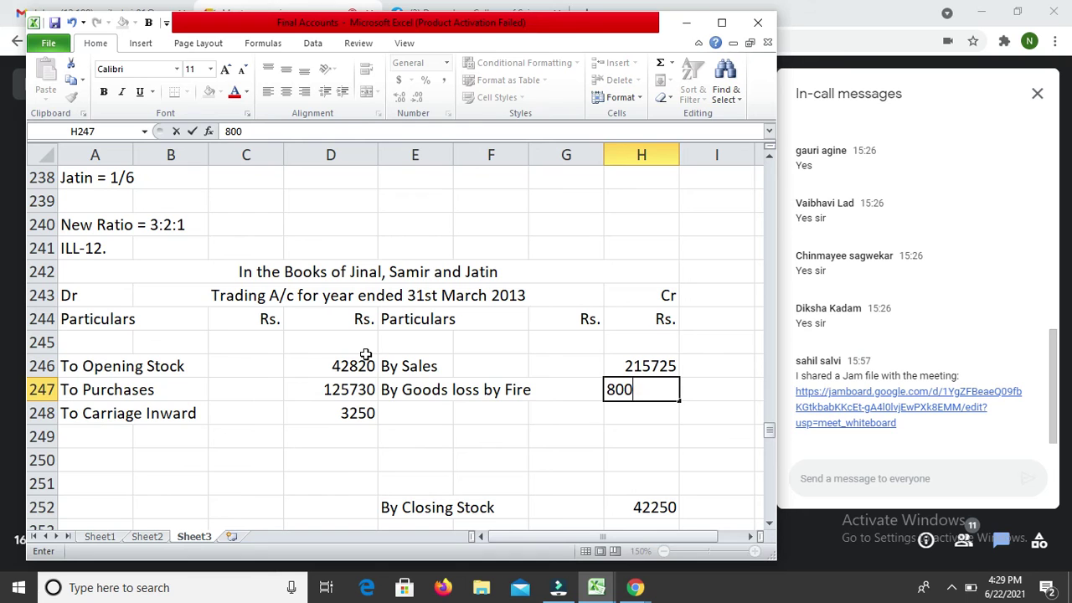
pyautogui.press('Return')
pyautogui.press('Return')
pyautogui.press('Return')
pyautogui.press('Return')
pyautogui.press('Return')
pyautogui.press('Return')
# Step: Enter 600 below Closing Stock and label it 'Insurance Claim' in E325
pyautogui.press('Return')
pyautogui.press('Return')
pyautogui.press('Return')
pyautogui.press('Return')
pyautogui.press('Return')
pyautogui.press('Return')
pyautogui.press('Return')
pyautogui.press('Return')
pyautogui.press('Return')
pyautogui.press('Return')
pyautogui.press('Return')
pyautogui.press('Return')
pyautogui.press('Return')
pyautogui.press('Return')
pyautogui.press('Return')
pyautogui.press('Return')
pyautogui.press('Return')
pyautogui.press('Return')
pyautogui.press('Return')
pyautogui.press('Return')
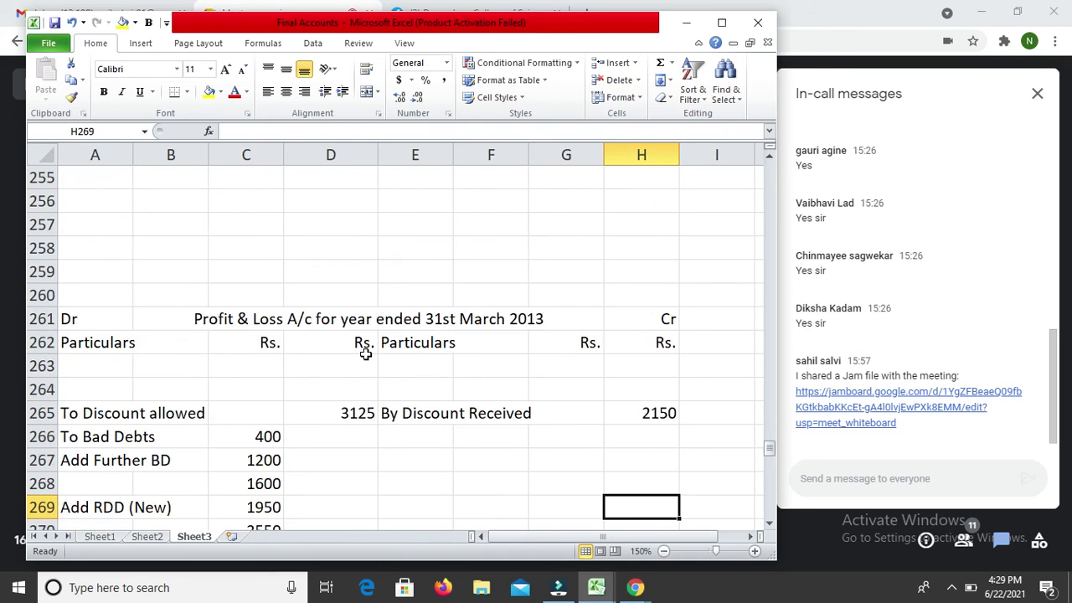
pyautogui.press('Return')
pyautogui.press('Return')
pyautogui.press('Return')
pyautogui.press('Return')
pyautogui.press('Return')
pyautogui.press('Return')
pyautogui.press('Return')
pyautogui.press('Return')
pyautogui.press('Return')
pyautogui.press('Return')
pyautogui.press('Return')
pyautogui.press('Return')
pyautogui.press('Return')
pyautogui.press('Return')
pyautogui.press('Return')
pyautogui.press('Return')
pyautogui.press('Return')
pyautogui.press('Return')
pyautogui.press('Up')
pyautogui.press('Up')
pyautogui.press('Up')
pyautogui.write('600')
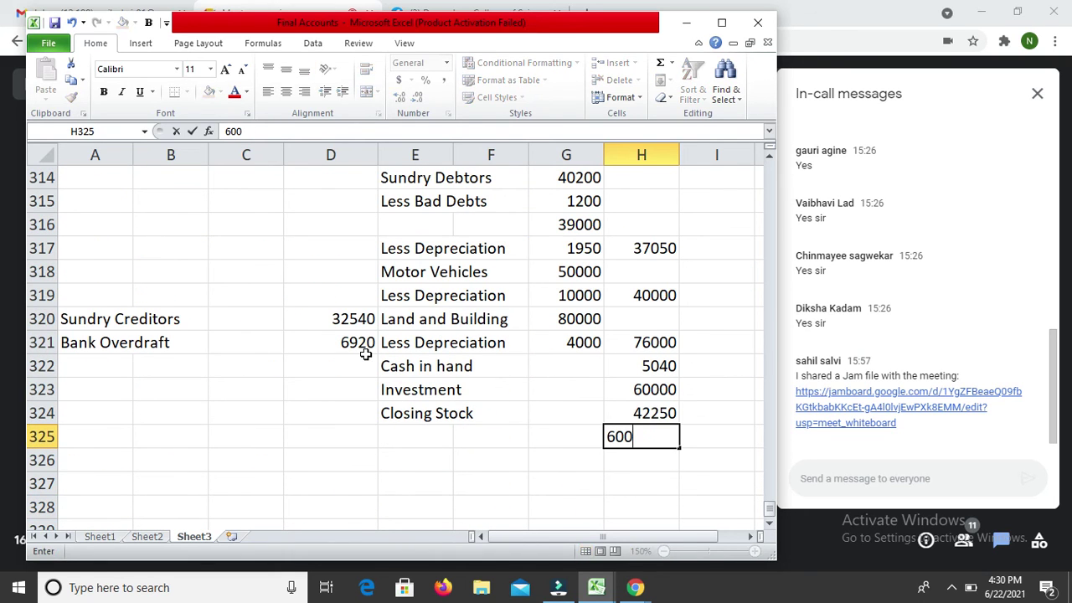
pyautogui.press('Return')
pyautogui.press('Up')
pyautogui.press('Left')
pyautogui.press('Left')
pyautogui.press('Left')
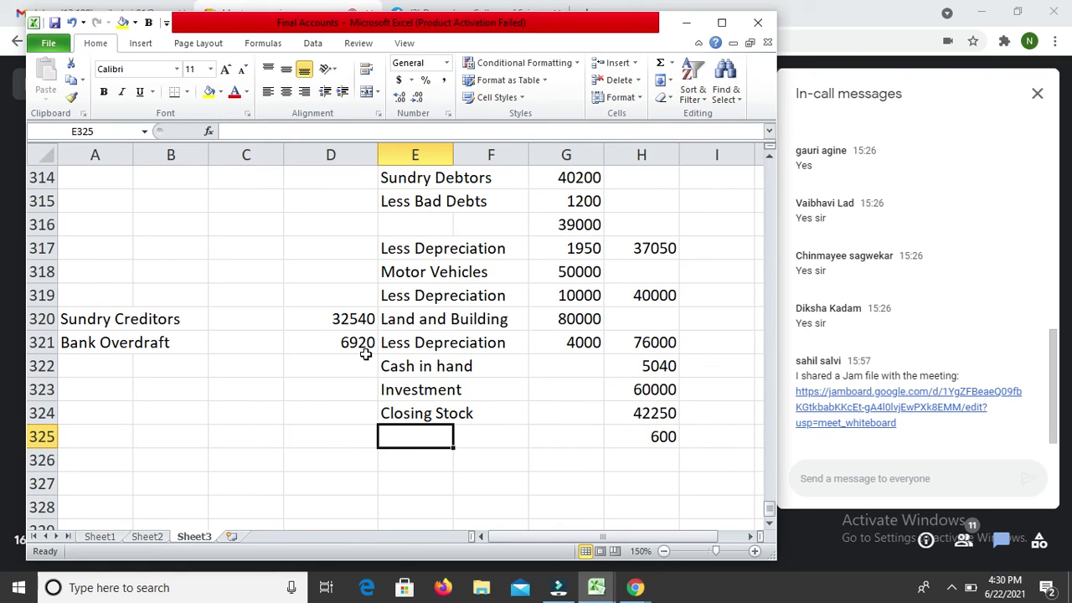
pyautogui.write('Insur')
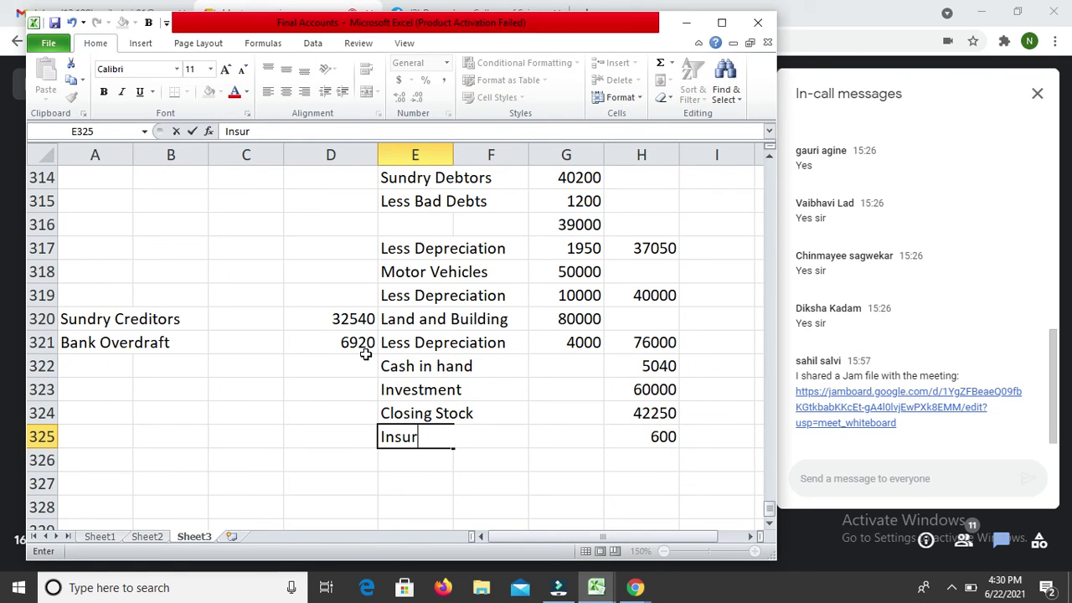
pyautogui.write('ance Claim')
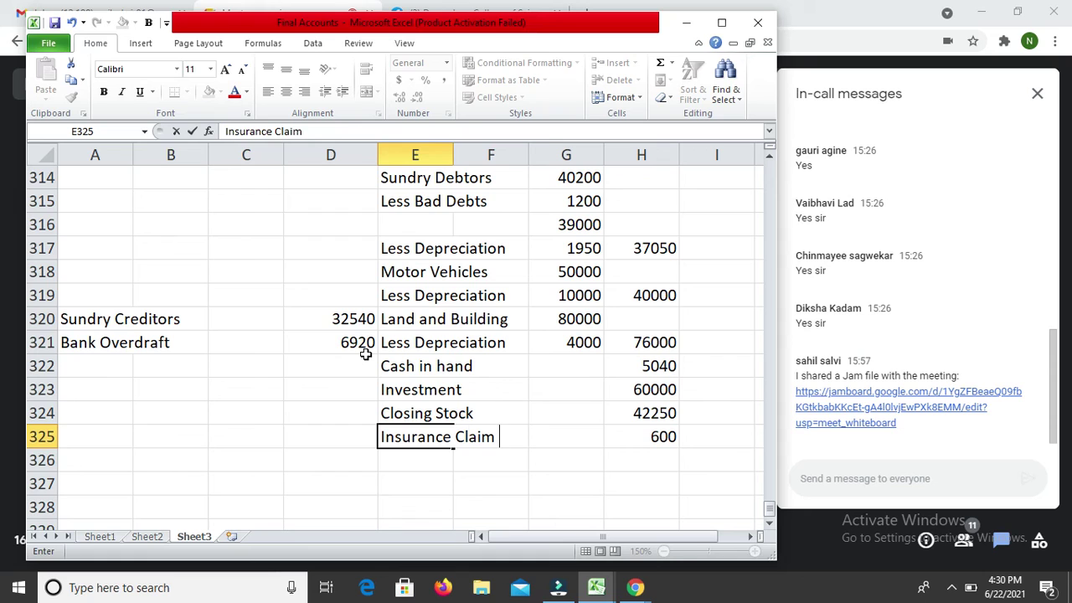
pyautogui.press('Return')
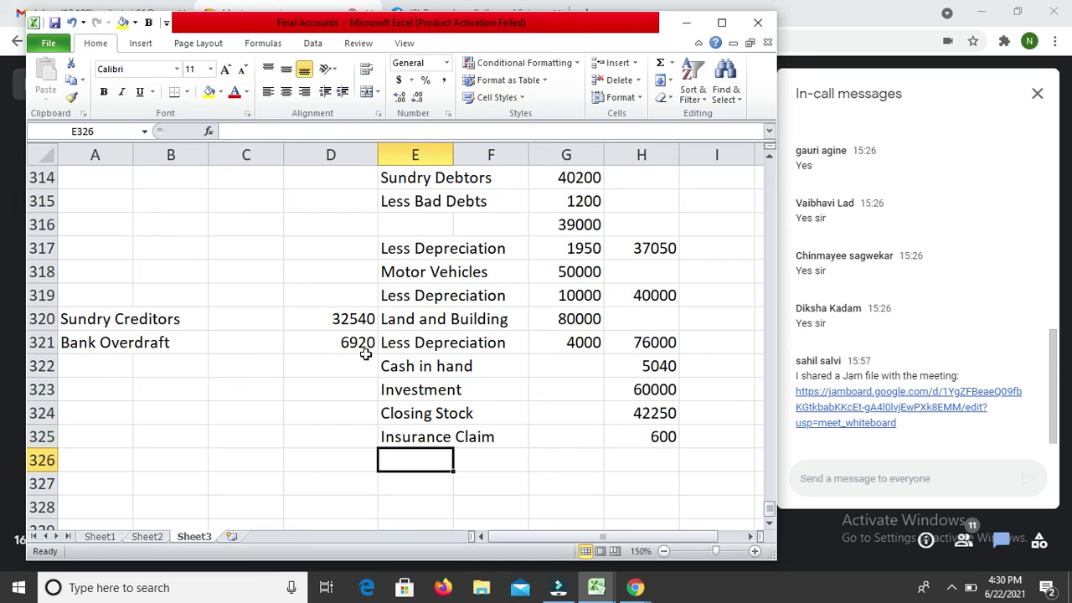
# Step: Add 'Receivable' in E326 to complete the Insurance Claim Receivable label
pyautogui.write('Receic')
pyautogui.press('BackSpace')
pyautogui.press('BackSpace')
pyautogui.write('ivable')
pyautogui.press('Return')
pyautogui.press('Up')
pyautogui.press('Up')
pyautogui.press('Up')
pyautogui.press('Up')
pyautogui.press('Up')
pyautogui.press('Up')
pyautogui.press('Up')
pyautogui.press('Up')
pyautogui.press('Up')
pyautogui.press('Up')
pyautogui.press('Up')
pyautogui.press('Up')
pyautogui.press('Up')
pyautogui.press('Up')
pyautogui.press('Up')
pyautogui.press('Up')
pyautogui.press('Up')
pyautogui.press('Up')
pyautogui.press('Up')
pyautogui.press('Up')
pyautogui.press('Up')
pyautogui.press('Up')
pyautogui.press('Up')
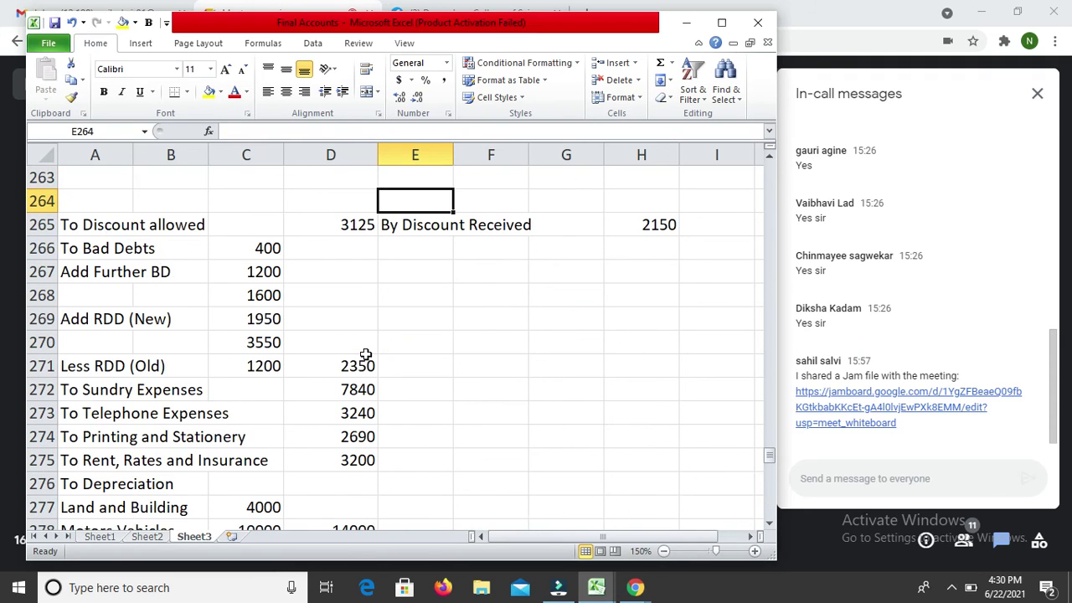
# Step: Enter 200 in D279 with the label 'To Loss by Fire' in A279
pyautogui.press('Down')
pyautogui.press('Down')
pyautogui.press('Down')
pyautogui.press('Down')
pyautogui.press('Down')
pyautogui.press('Down')
pyautogui.press('Down')
pyautogui.press('Down')
pyautogui.press('Down')
pyautogui.press('Down')
pyautogui.press('Down')
pyautogui.press('Down')
pyautogui.press('Down')
pyautogui.press('Down')
pyautogui.press('Down')
pyautogui.press('Down')
pyautogui.press('Down')
pyautogui.press('Down')
pyautogui.press('Up')
pyautogui.press('Up')
pyautogui.press('Up')
pyautogui.press('Left')
pyautogui.write('200')
pyautogui.press('Return')
# Step: Review the 800 goods-loss entry in the Trading account and column H down to the Balance Sheet
pyautogui.press('Up')
pyautogui.press('Left')
pyautogui.press('Left')
pyautogui.press('Left')
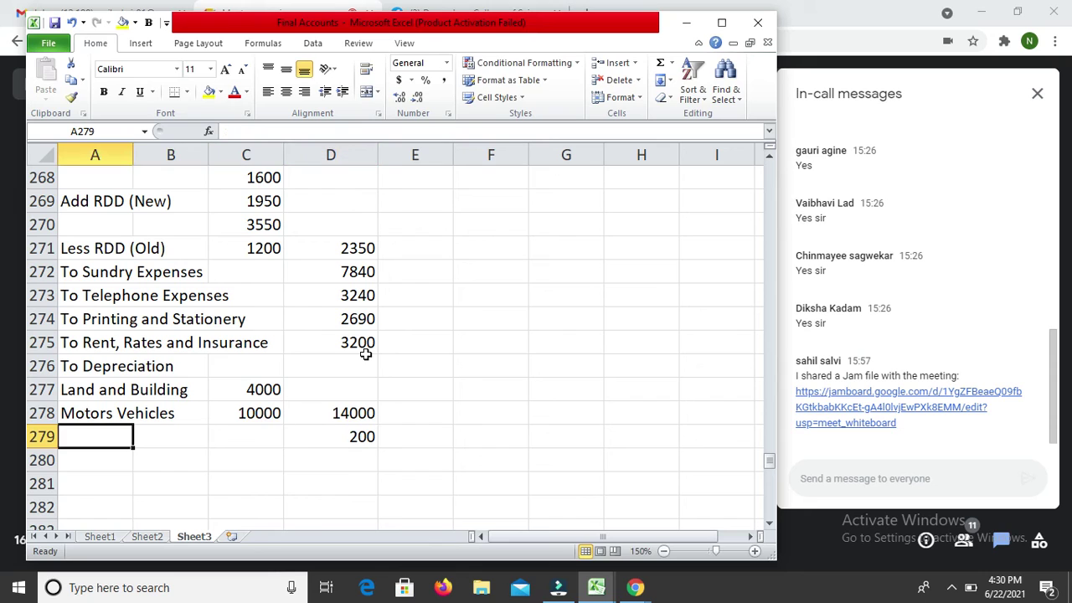
pyautogui.write('L')
pyautogui.press('BackSpace')
pyautogui.write('To Lo')
pyautogui.write('ss by ')
pyautogui.write('Fire')
pyautogui.press('Return')
pyautogui.press('Up')
pyautogui.press('Up')
pyautogui.press('Up')
pyautogui.press('Up')
pyautogui.press('Up')
pyautogui.press('Up')
pyautogui.press('Up')
pyautogui.press('Up')
pyautogui.press('Up')
pyautogui.press('Up')
pyautogui.press('Up')
pyautogui.press('Up')
pyautogui.press('Up')
pyautogui.press('Up')
pyautogui.press('Up')
pyautogui.press('Up')
pyautogui.press('Up')
pyautogui.press('Up')
pyautogui.press('Up')
pyautogui.press('Up')
pyautogui.press('Up')
pyautogui.press('Down')
pyautogui.press('Down')
pyautogui.press('Down')
pyautogui.press('Down')
pyautogui.press('Down')
pyautogui.press('Down')
pyautogui.press('Right')
pyautogui.press('Right')
pyautogui.press('Right')
pyautogui.press('Right')
pyautogui.press('Down')
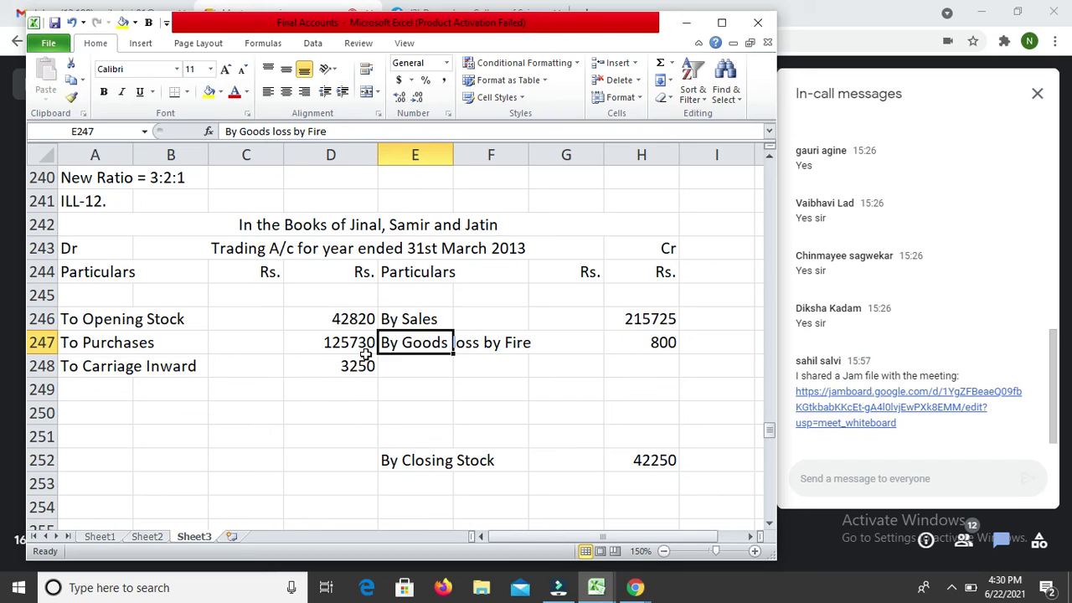
pyautogui.press('Right')
pyautogui.press('Right')
pyautogui.press('Right')
pyautogui.press('Down')
pyautogui.press('Down')
pyautogui.press('Down')
pyautogui.press('Down')
pyautogui.press('Down')
pyautogui.press('Down')
pyautogui.press('Down')
pyautogui.press('Down')
pyautogui.press('Down')
pyautogui.press('Down')
pyautogui.press('Down')
pyautogui.press('Down')
pyautogui.press('Down')
pyautogui.press('Down')
pyautogui.press('Down')
pyautogui.press('Down')
pyautogui.press('Down')
pyautogui.press('Down')
pyautogui.press('Down')
pyautogui.press('Down')
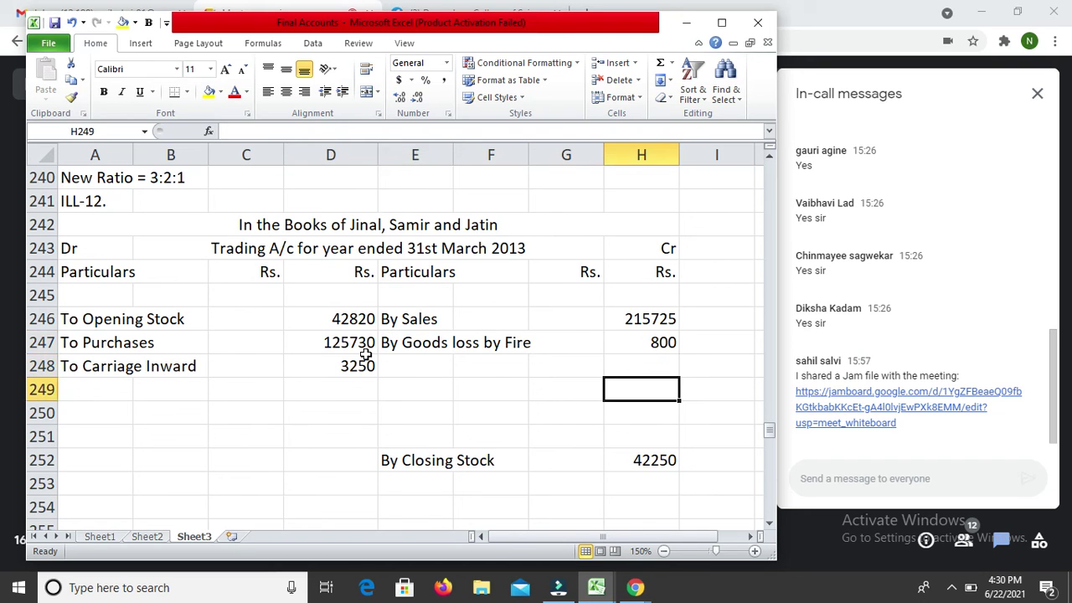
pyautogui.press('Down')
pyautogui.press('Down')
pyautogui.press('Down')
pyautogui.press('Down')
pyautogui.press('Down')
pyautogui.press('Down')
pyautogui.press('Down')
pyautogui.press('Down')
pyautogui.press('Down')
pyautogui.press('Down')
pyautogui.press('Down')
pyautogui.press('Down')
pyautogui.press('Down')
pyautogui.press('Down')
pyautogui.press('Down')
pyautogui.press('Down')
pyautogui.press('Down')
pyautogui.press('Down')
pyautogui.press('Down')
pyautogui.press('Down')
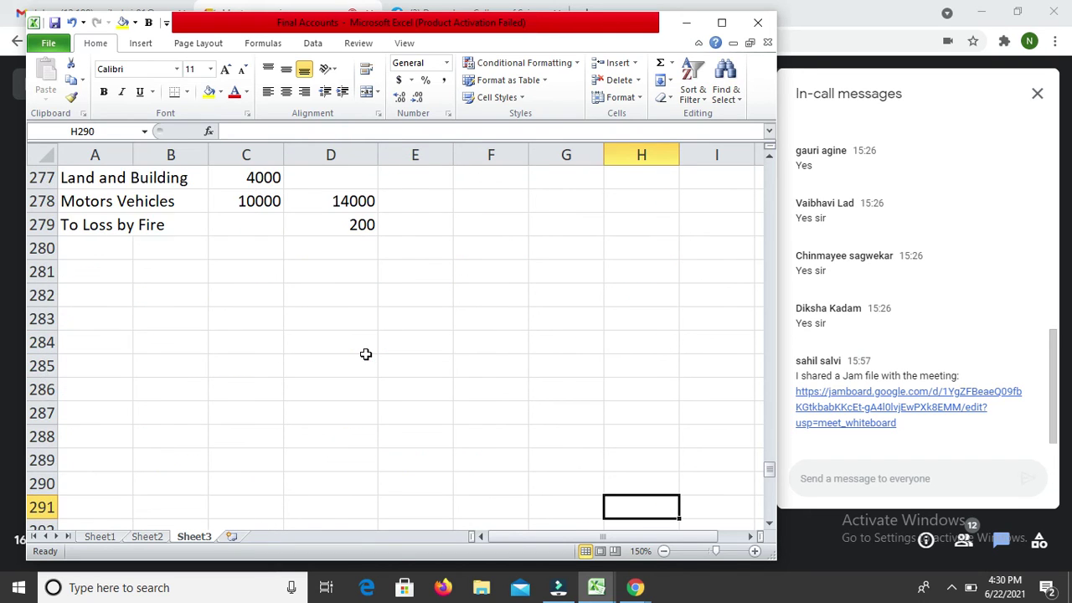
pyautogui.press('Down')
pyautogui.press('Down')
pyautogui.press('Down')
pyautogui.press('Down')
pyautogui.press('Down')
pyautogui.press('Down')
pyautogui.press('Down')
pyautogui.press('Down')
pyautogui.press('Down')
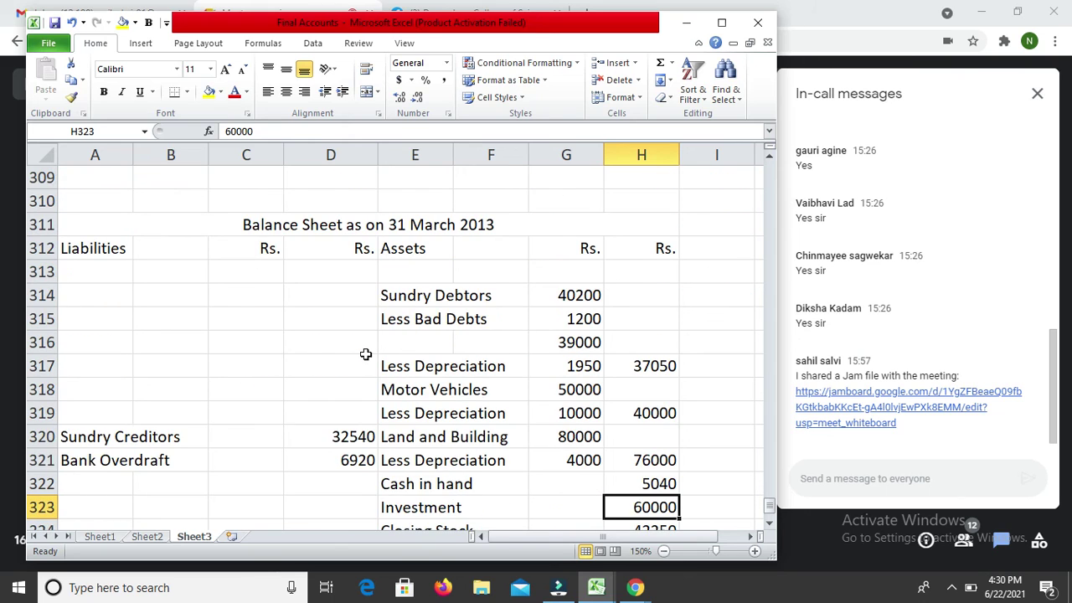
pyautogui.press('Up')
pyautogui.press('Up')
pyautogui.press('Left')
pyautogui.press('Left')
pyautogui.press('Left')
pyautogui.press('Right')
pyautogui.press('Right')
pyautogui.press('Right')
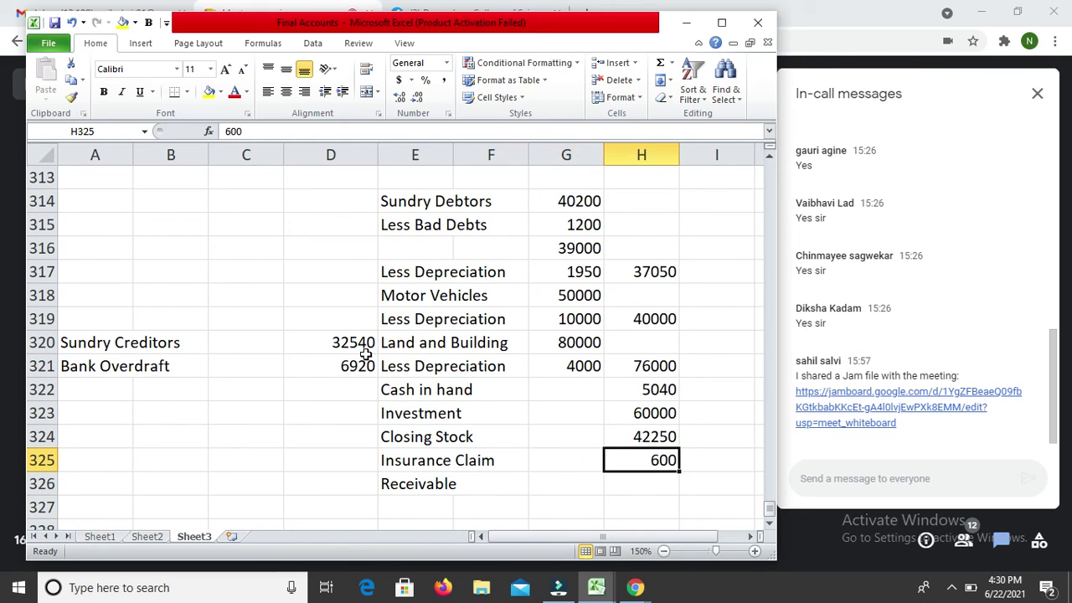
pyautogui.press('Up')
pyautogui.press('Up')
pyautogui.press('Up')
pyautogui.press('Up')
pyautogui.press('Up')
pyautogui.press('Up')
pyautogui.press('Up')
pyautogui.press('Up')
pyautogui.press('Up')
pyautogui.press('Up')
pyautogui.press('Up')
pyautogui.press('Up')
pyautogui.press('Up')
pyautogui.press('Up')
pyautogui.press('Up')
pyautogui.press('Up')
pyautogui.press('Up')
pyautogui.press('Up')
pyautogui.press('Up')
pyautogui.press('Up')
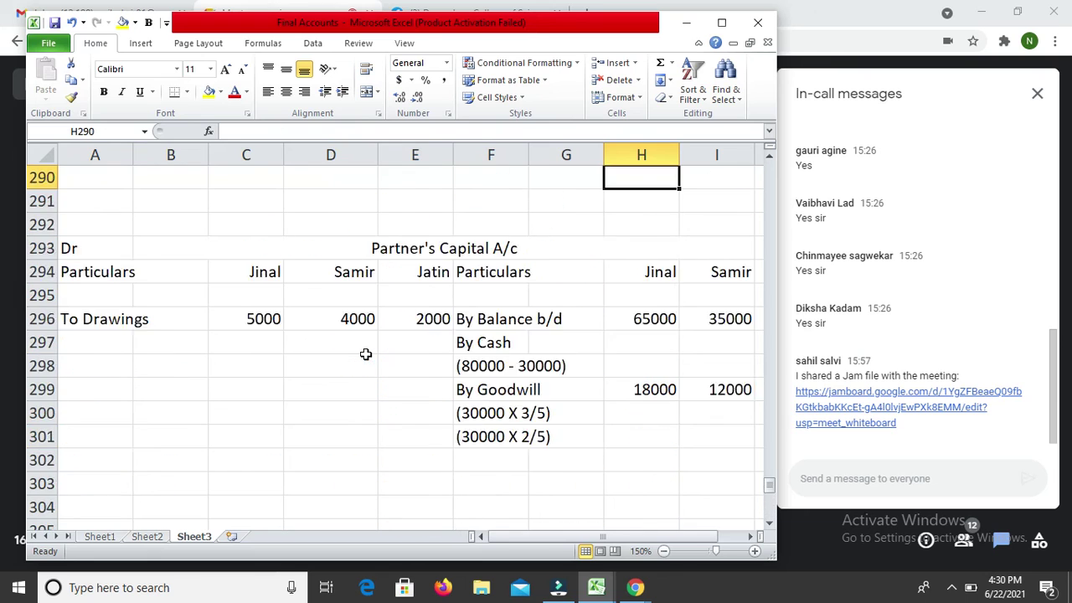
pyautogui.press('Left')
pyautogui.press('Left')
pyautogui.press('Left')
pyautogui.press('Left')
pyautogui.press('Down')
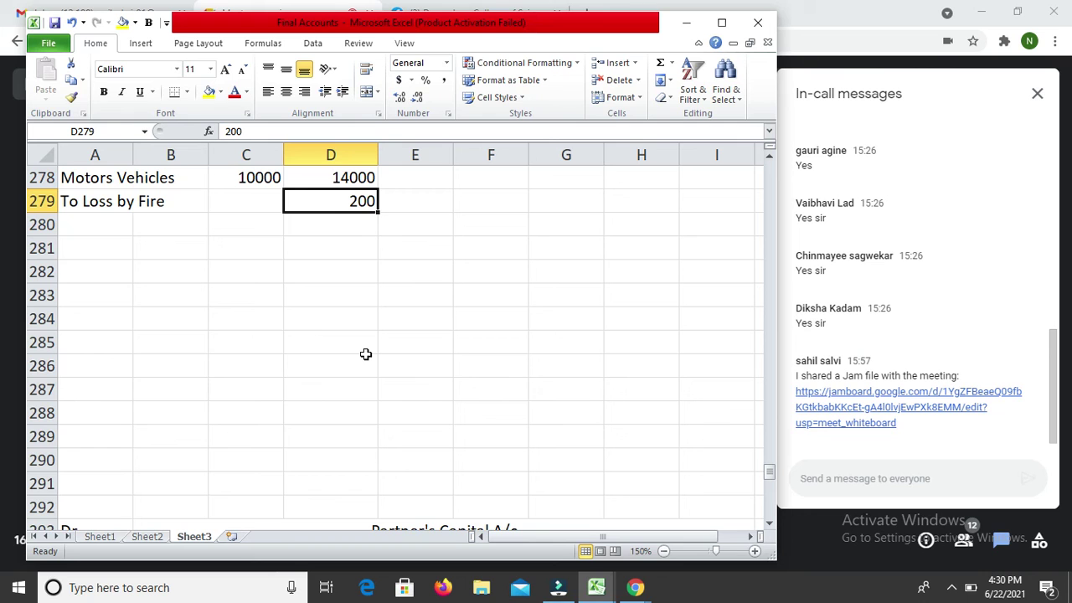
pyautogui.press('Up')
pyautogui.press('Up')
pyautogui.press('Up')
pyautogui.press('Up')
pyautogui.press('Up')
pyautogui.press('Up')
pyautogui.press('Up')
pyautogui.press('Up')
pyautogui.press('Up')
pyautogui.press('Up')
pyautogui.press('Up')
pyautogui.press('Up')
pyautogui.press('Up')
pyautogui.press('Up')
pyautogui.press('Up')
pyautogui.press('Up')
pyautogui.press('Up')
pyautogui.press('Up')
pyautogui.press('Up')
pyautogui.press('Up')
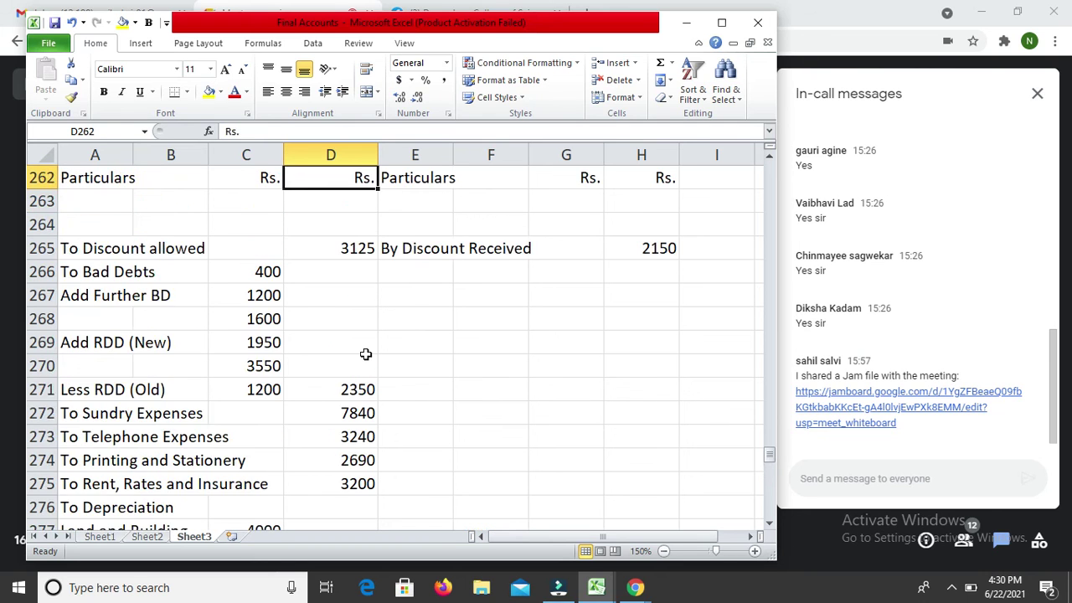
pyautogui.press('Up')
pyautogui.press('Up')
pyautogui.press('Up')
pyautogui.press('Down')
pyautogui.press('Down')
pyautogui.press('Down')
pyautogui.press('Down')
pyautogui.press('Down')
pyautogui.press('Down')
pyautogui.press('Down')
pyautogui.press('Down')
pyautogui.press('Down')
pyautogui.press('Down')
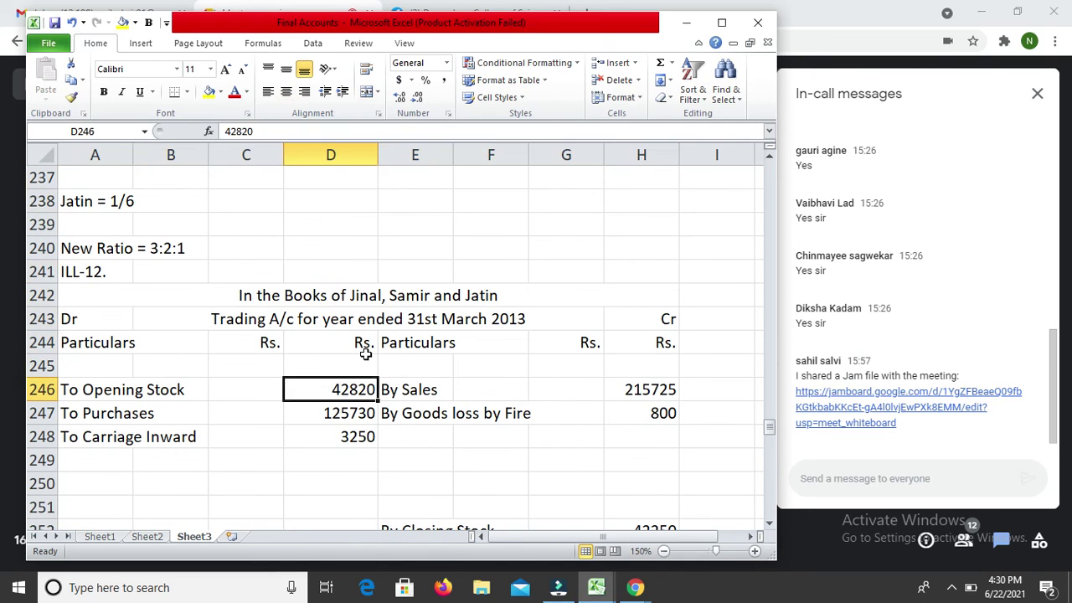
pyautogui.press('Down')
pyautogui.press('Down')
pyautogui.press('Down')
pyautogui.press('Down')
pyautogui.press('Down')
pyautogui.press('Right')
pyautogui.press('Right')
pyautogui.press('Right')
pyautogui.press('Right')
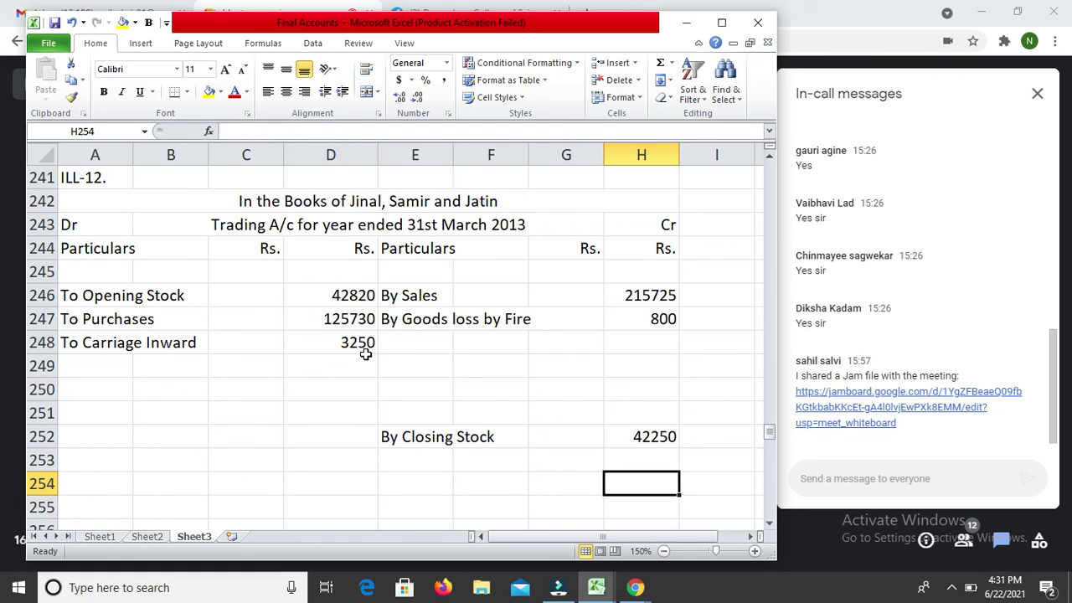
# Step: Total the credit side with =SUM(H246:H252) to 258775 and mirror it in D254 with =H254
pyautogui.write('=sum(')
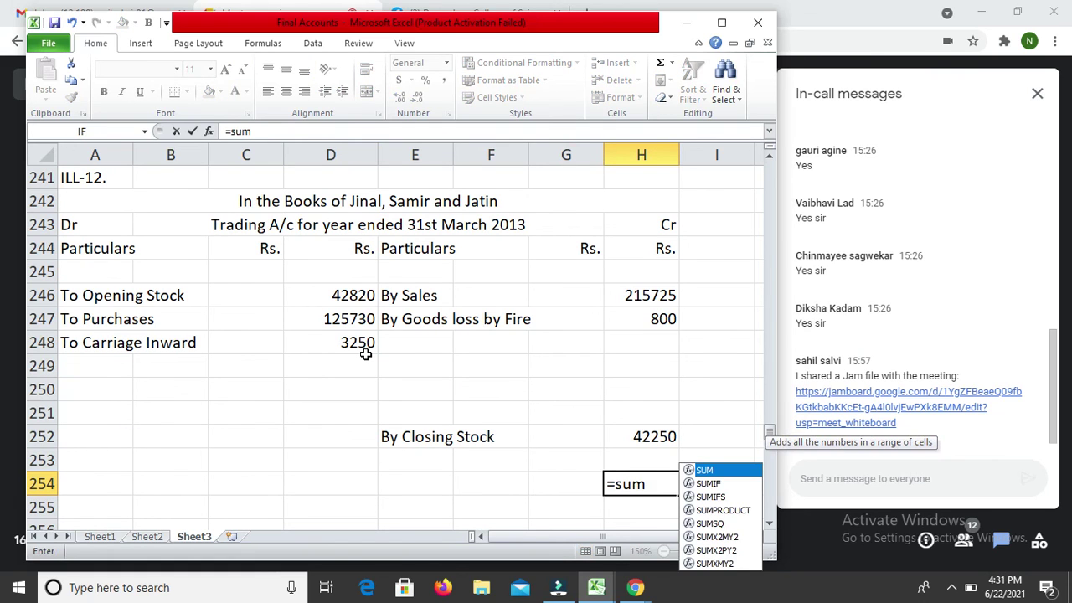
pyautogui.press('Up')
pyautogui.press('Up')
pyautogui.hotkey('shift', 'Up')
pyautogui.hotkey('shift', 'Up')
pyautogui.hotkey('shift', 'Up')
pyautogui.hotkey('shift', 'Up')
pyautogui.hotkey('shift', 'Up')
pyautogui.hotkey('shift', 'Up')
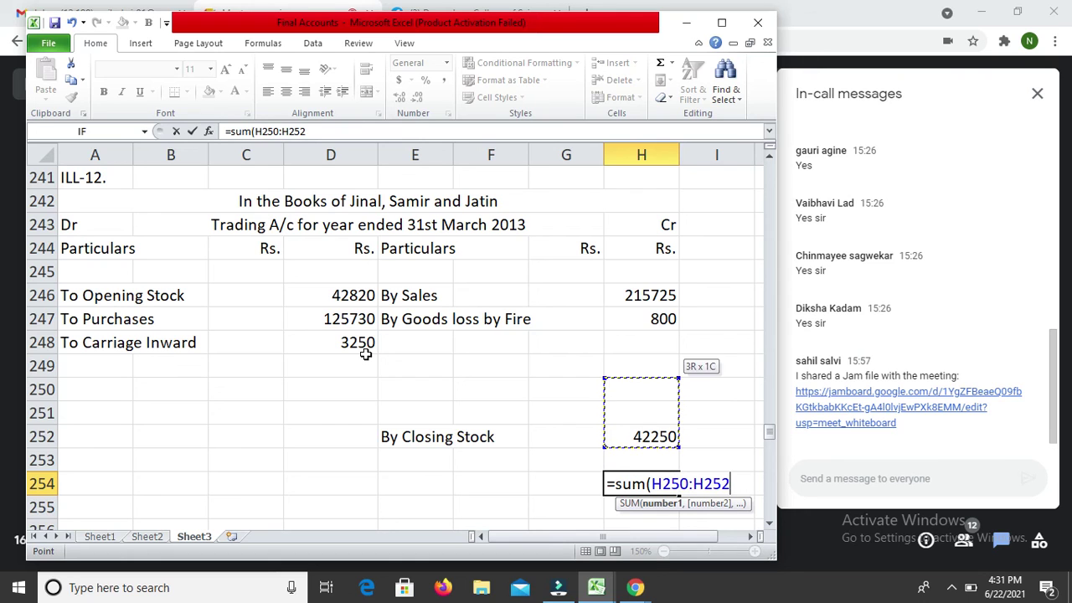
pyautogui.write(')')
pyautogui.press('Return')
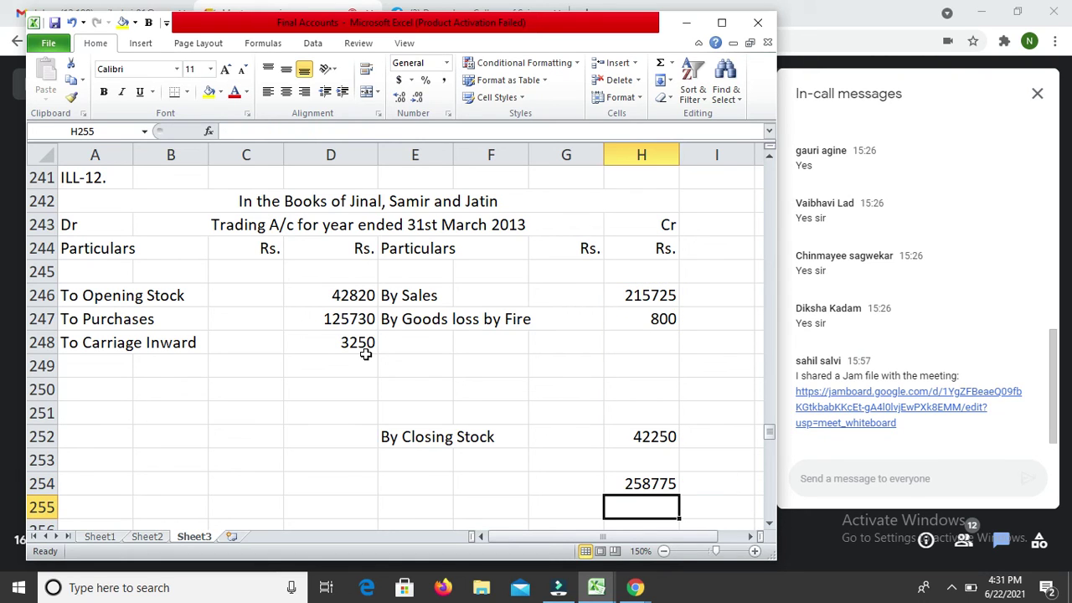
pyautogui.press('Up')
pyautogui.press('Left')
pyautogui.press('Left')
pyautogui.press('Left')
pyautogui.press('Left')
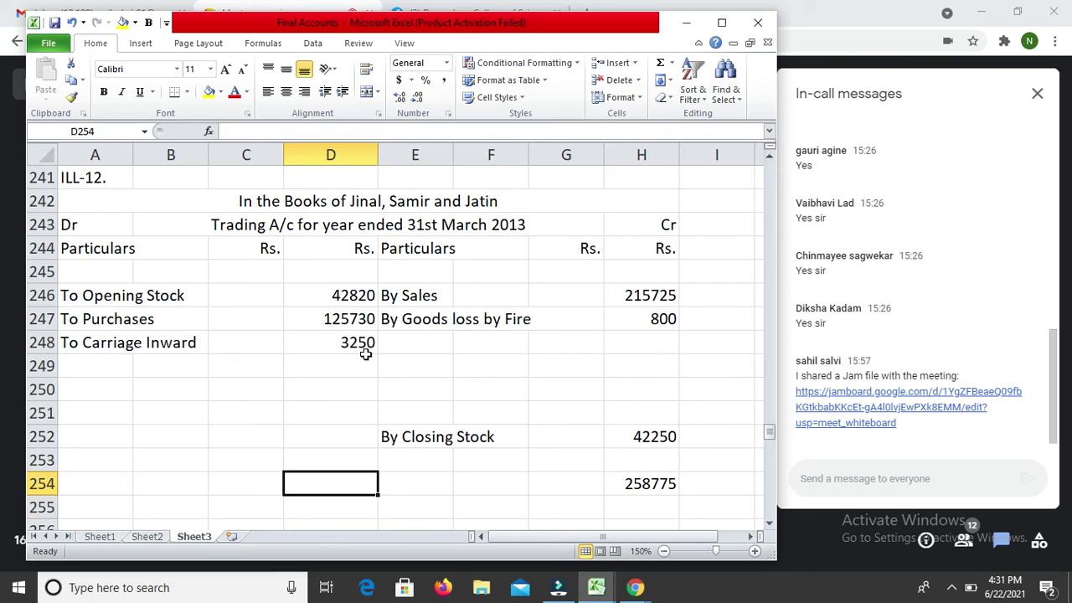
pyautogui.write('=')
pyautogui.press('Right')
pyautogui.press('Right')
pyautogui.press('Right')
pyautogui.press('Right')
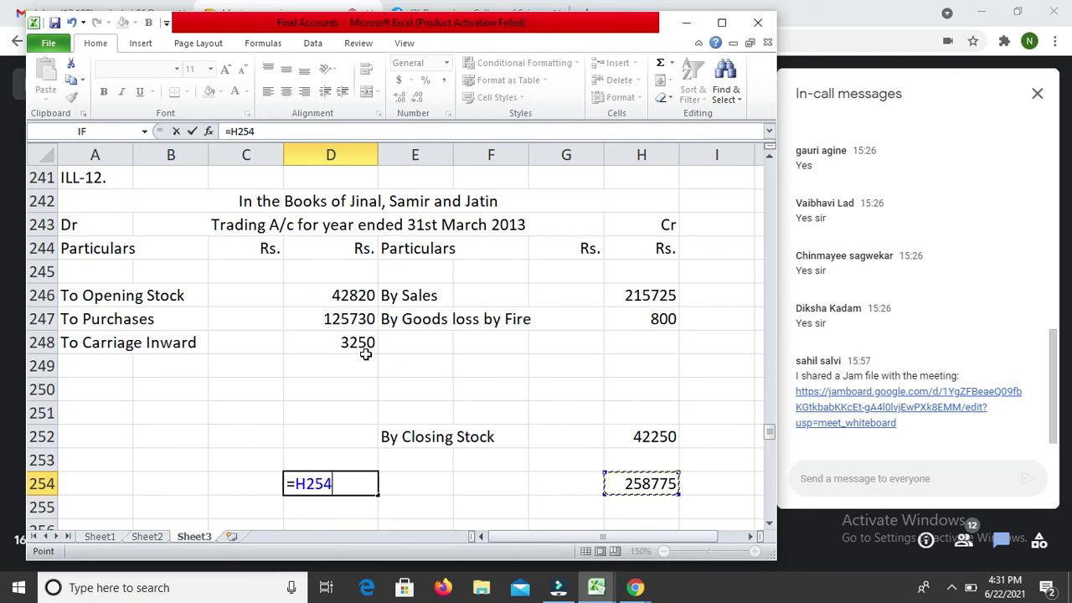
pyautogui.hotkey('ctrl', 'Return')
# Step: Enter =D254-SUM(D246:D248) in D249 for the 86975 gross profit balancing figure
pyautogui.press('Up')
pyautogui.press('Up')
pyautogui.press('Up')
pyautogui.press('Up')
pyautogui.press('Up')
pyautogui.write('=')
pyautogui.press('Down')
pyautogui.press('Down')
pyautogui.press('Down')
pyautogui.press('Down')
pyautogui.press('Down')
pyautogui.write('-s')
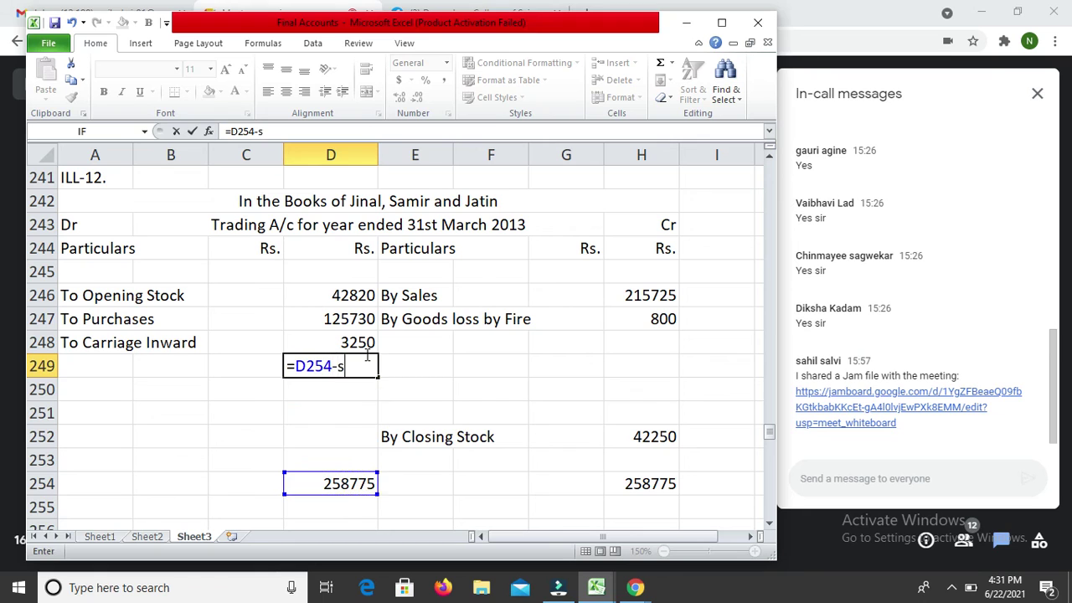
pyautogui.write('um(')
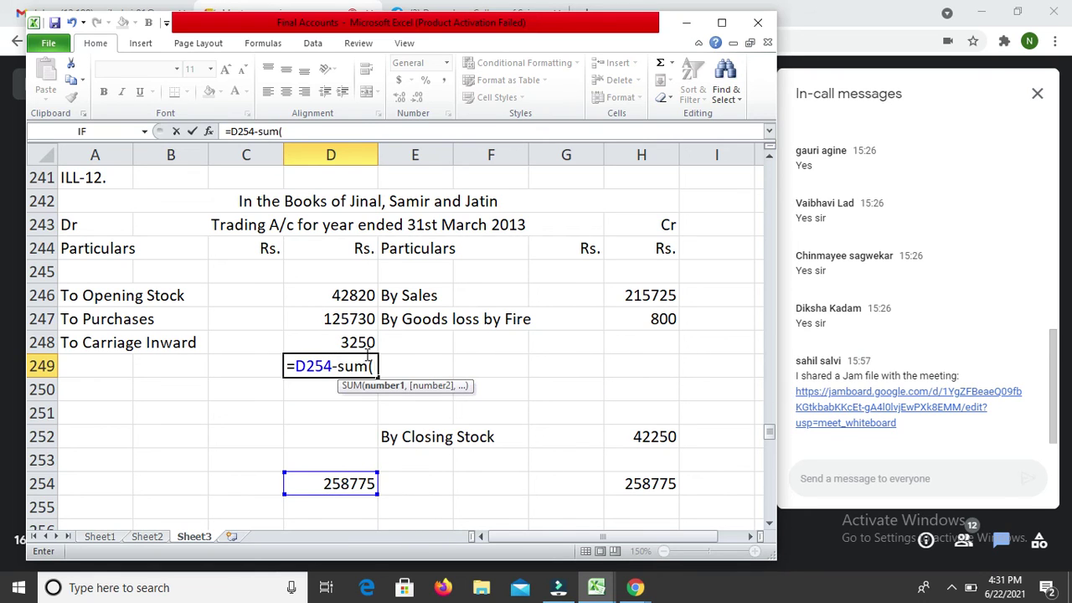
pyautogui.press('Up')
pyautogui.hotkey('shift', 'Up')
pyautogui.hotkey('shift', 'Up')
pyautogui.hotkey('shift', 'Up')
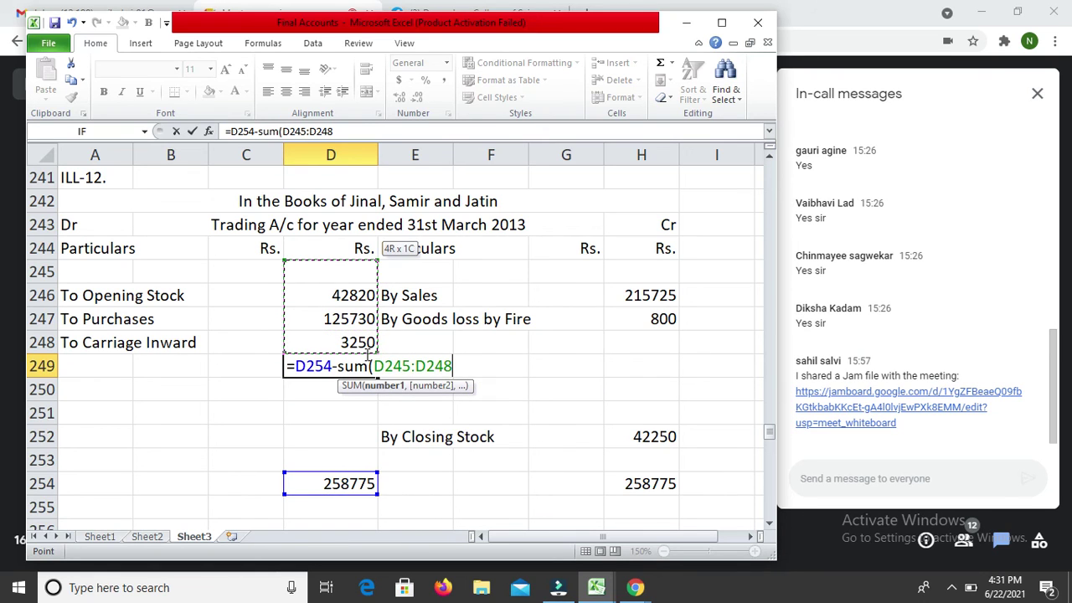
pyautogui.hotkey('shift', 'Down')
pyautogui.write(')')
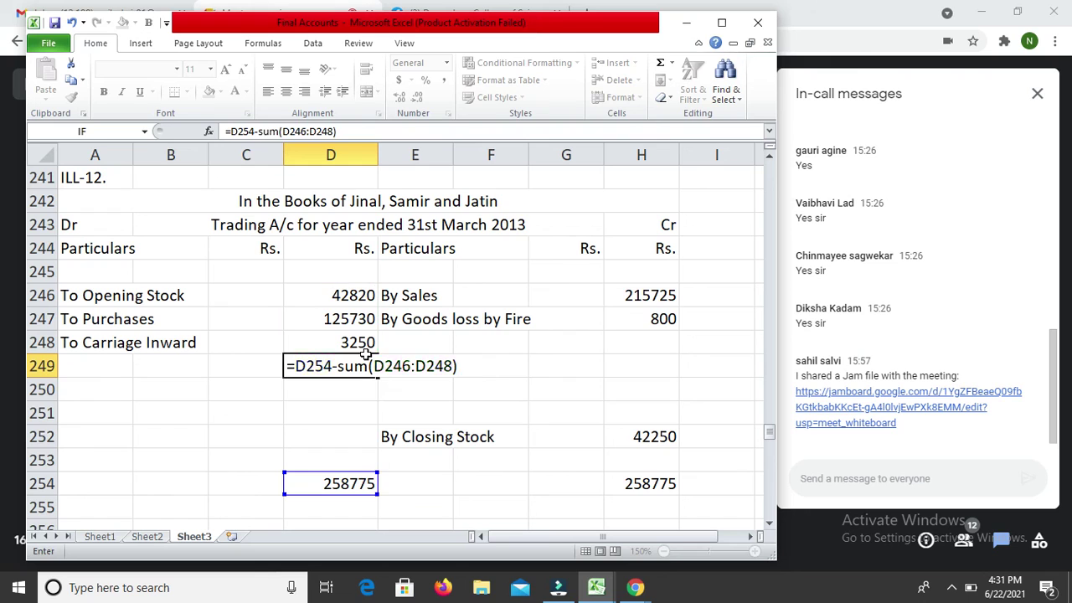
pyautogui.press('Return')
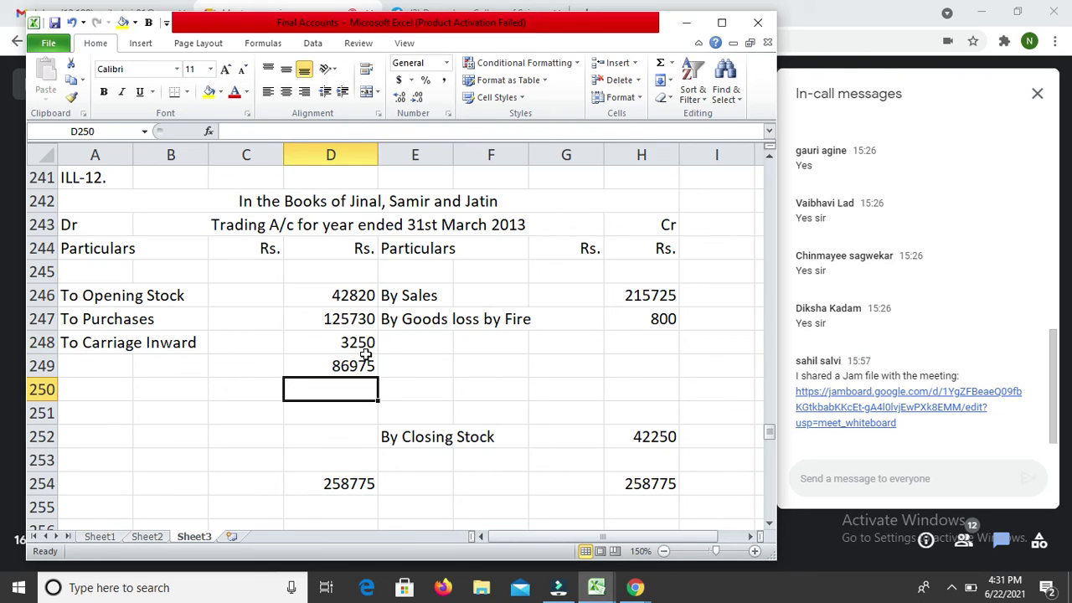
# Step: Label row 249 'To Gross Profit c/d', correcting the mistyped 'c/s'
pyautogui.press('Up')
pyautogui.press('Left')
pyautogui.press('Left')
pyautogui.press('Left')
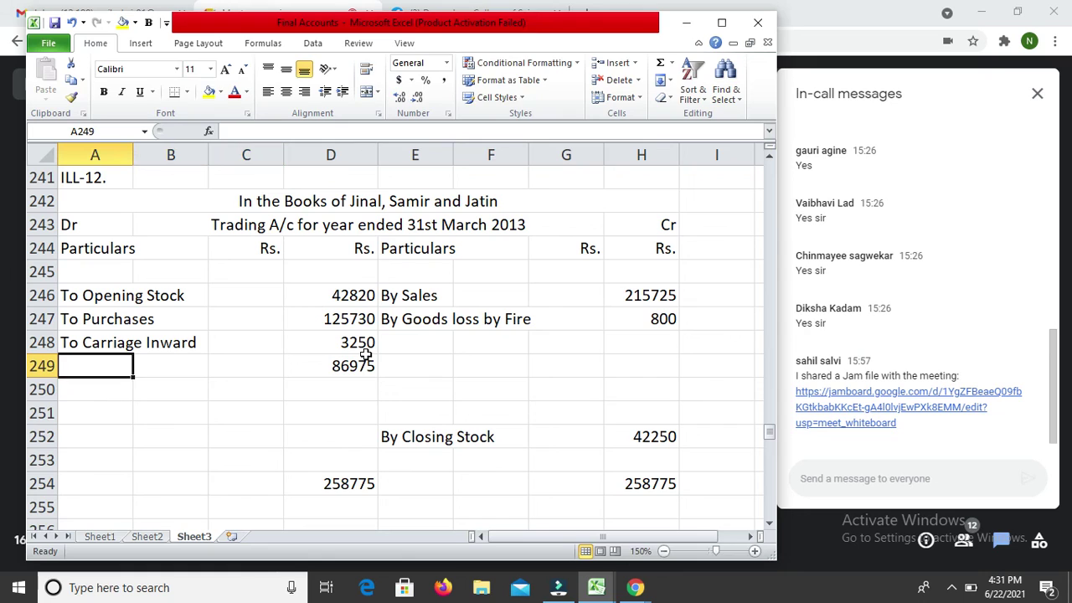
pyautogui.write('To Gro')
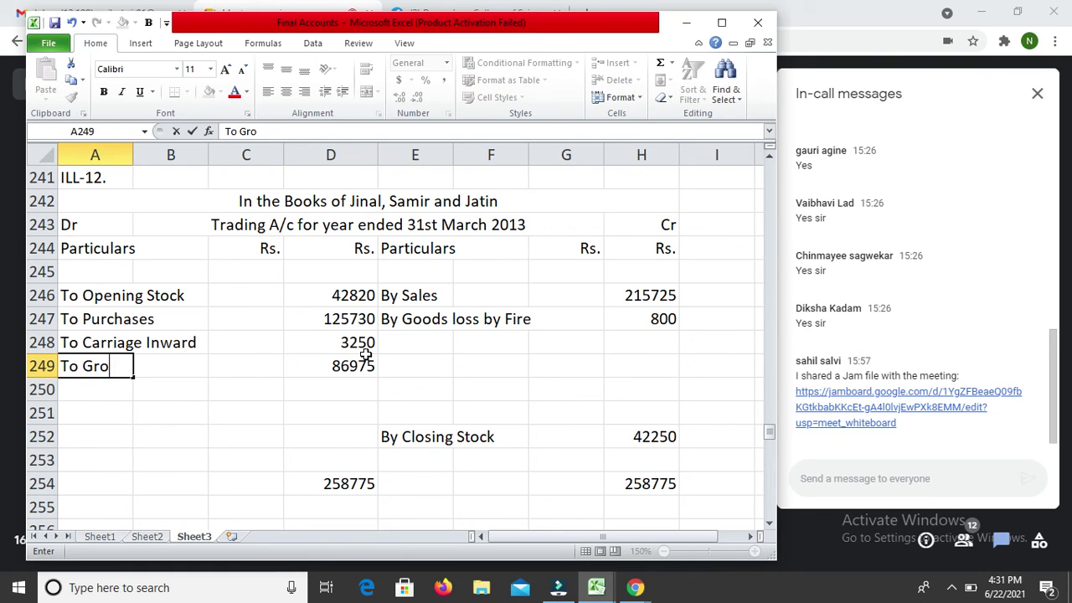
pyautogui.write('ss Prof')
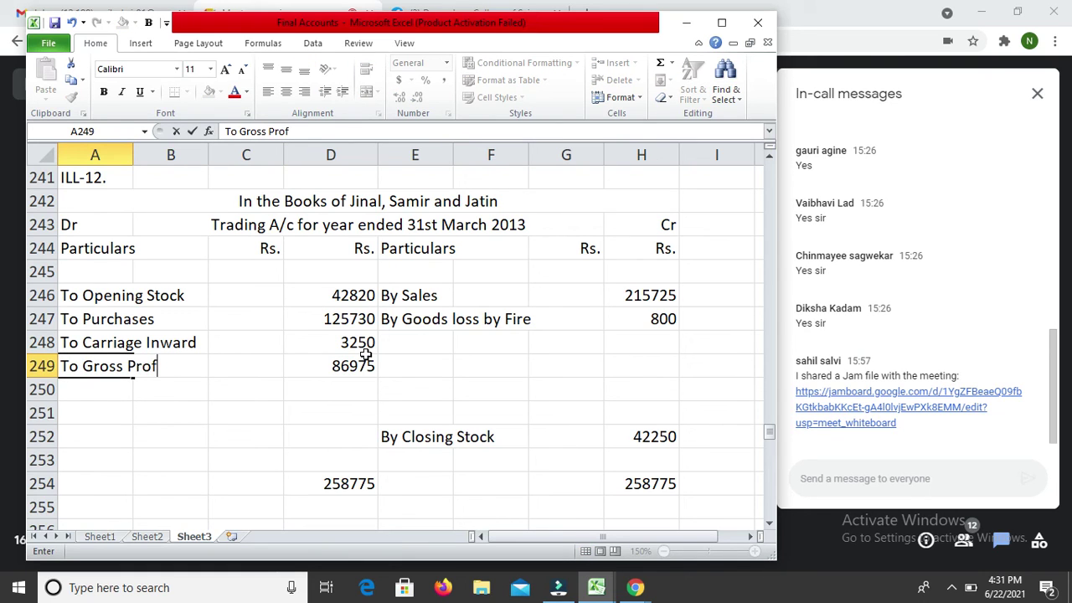
pyautogui.write('it c/s')
pyautogui.press('Return')
pyautogui.press('Up')
pyautogui.press('F2')
pyautogui.press('Return')
pyautogui.press('Return')
pyautogui.press('Return')
pyautogui.press('Return')
pyautogui.press('Return')
pyautogui.press('Return')
pyautogui.press('Return')
pyautogui.press('Return')
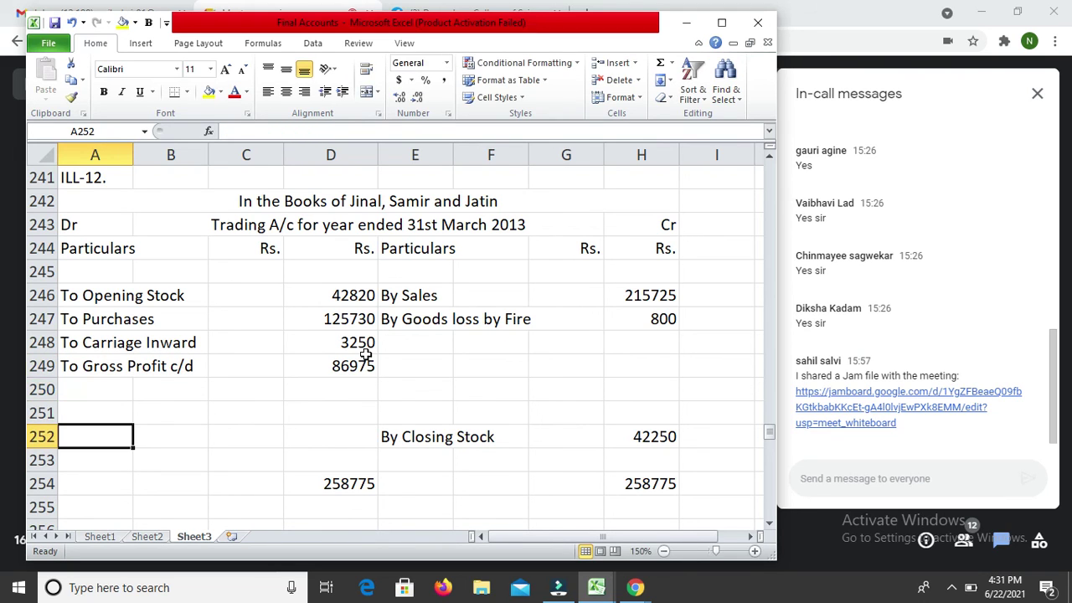
pyautogui.press('Return')
pyautogui.press('Return')
pyautogui.press('Return')
pyautogui.press('Return')
pyautogui.press('Return')
# Step: Give the D254 debit total a single top border and a double bottom border
pyautogui.press('Up')
pyautogui.press('Up')
pyautogui.press('Up')
pyautogui.press('Up')
pyautogui.press('Up')
pyautogui.press('Up')
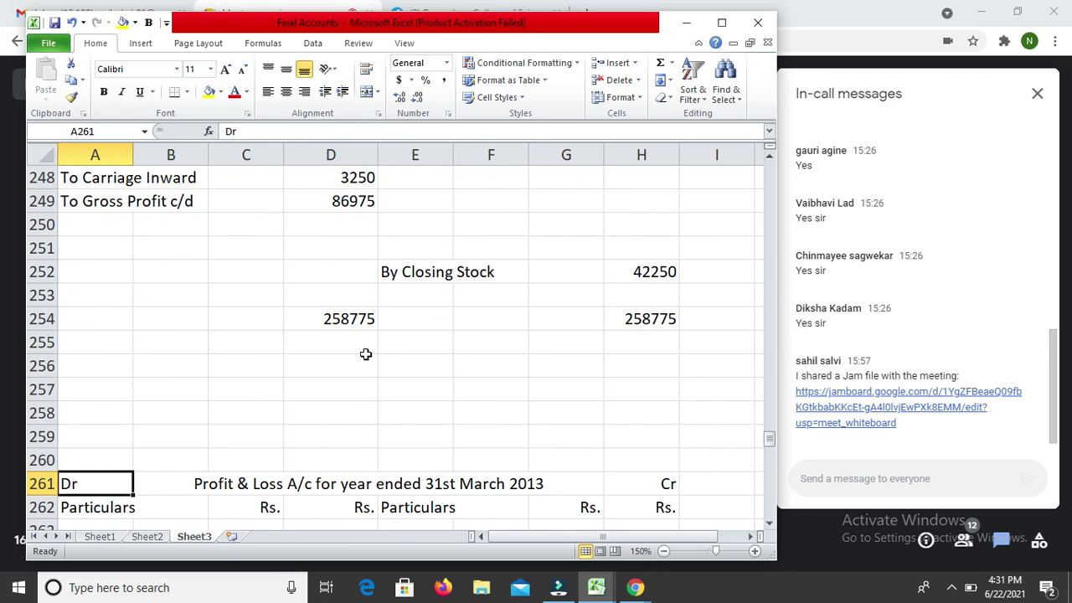
pyautogui.press('Up')
pyautogui.press('Up')
pyautogui.press('Up')
pyautogui.press('Up')
pyautogui.press('Up')
pyautogui.press('Up')
pyautogui.press('Up')
pyautogui.press('Up')
pyautogui.press('Up')
pyautogui.press('Up')
pyautogui.press('Up')
pyautogui.press('Up')
pyautogui.press('Down')
pyautogui.press('Down')
pyautogui.press('Down')
pyautogui.press('Down')
pyautogui.press('Down')
pyautogui.press('Down')
pyautogui.press('Right')
pyautogui.press('Right')
pyautogui.press('Right')
pyautogui.press('Down')
pyautogui.press('Down')
pyautogui.press('Down')
pyautogui.press('Down')
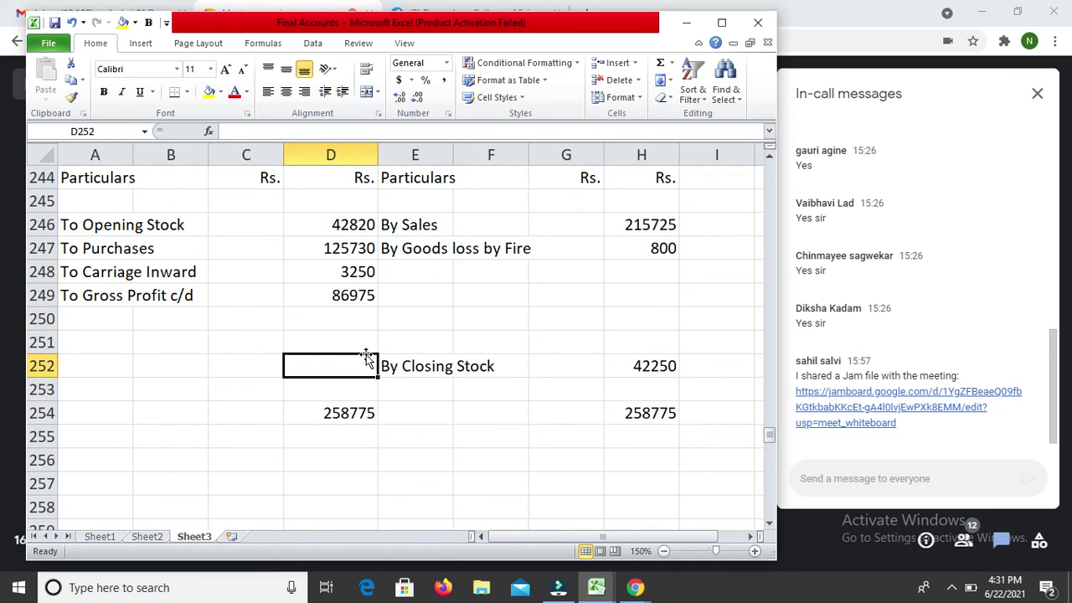
pyautogui.hotkey('ctrl', '1')
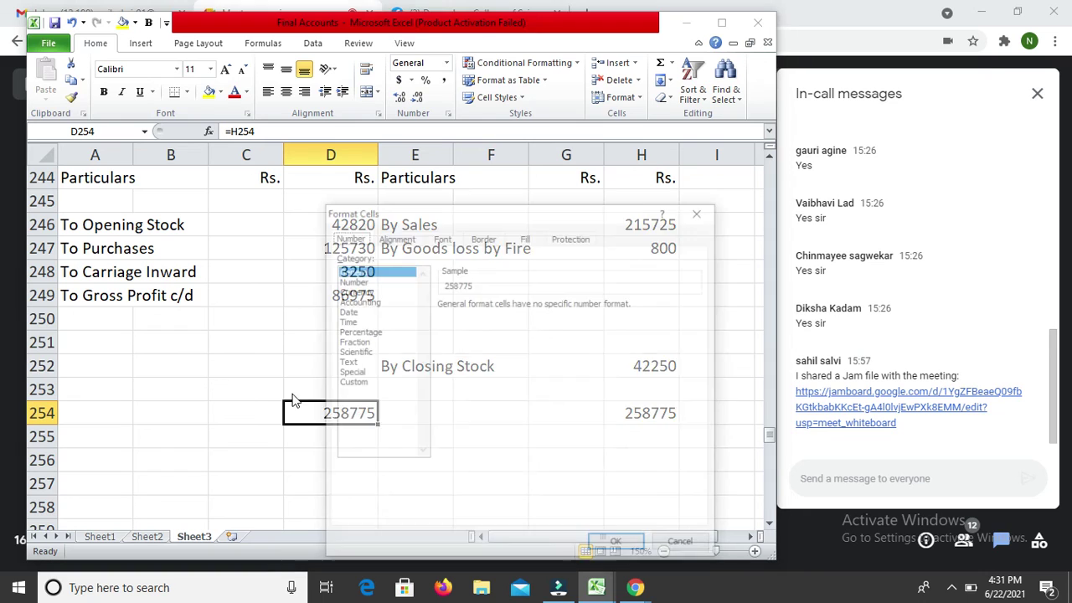
pyautogui.click(483, 237)
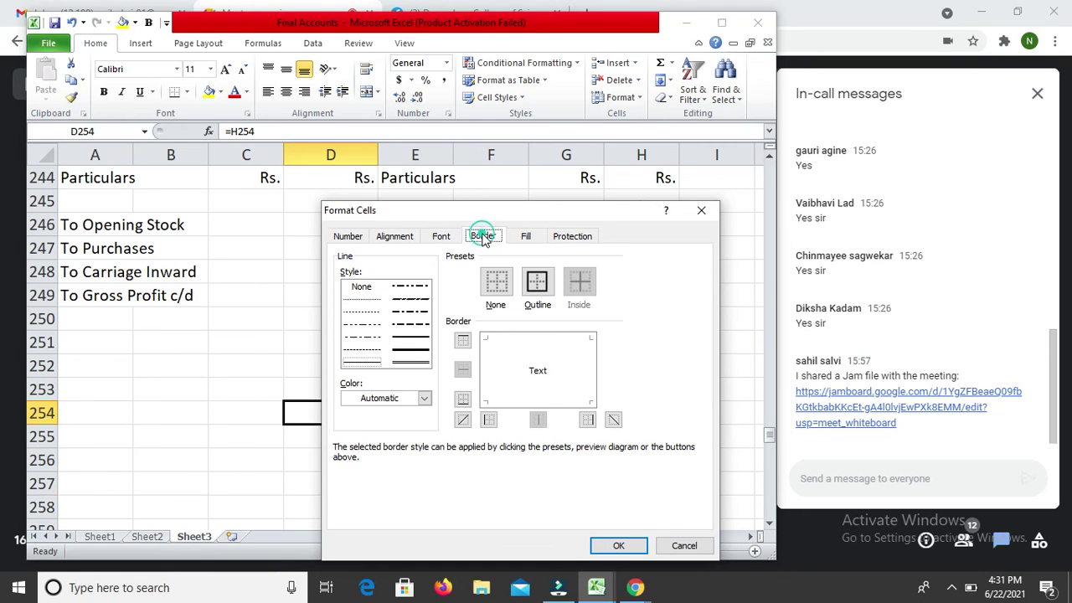
pyautogui.click(410, 340)
pyautogui.click(493, 338)
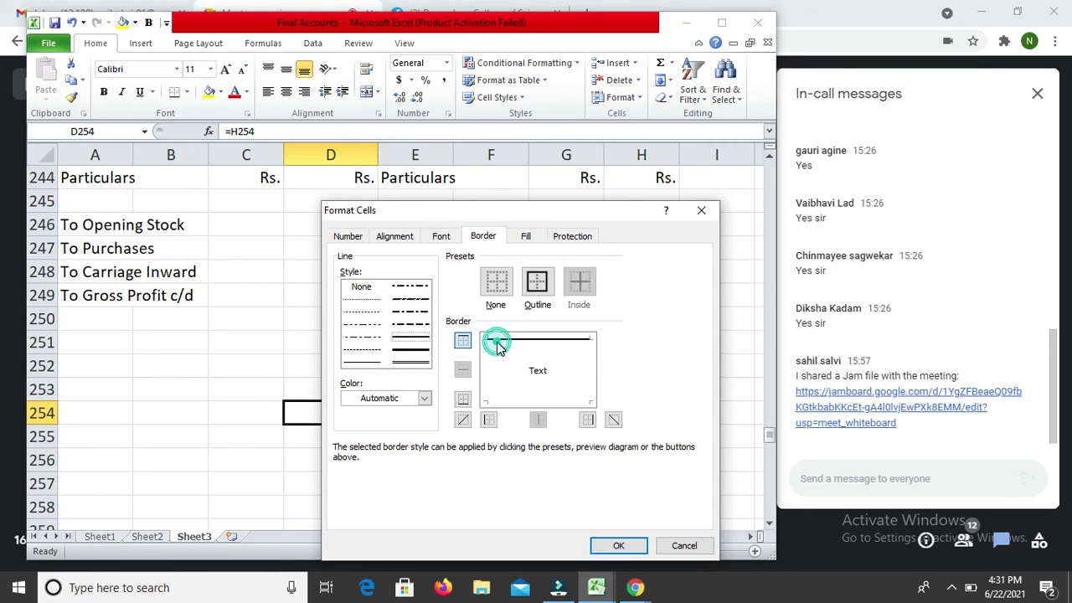
pyautogui.click(411, 363)
pyautogui.click(524, 406)
pyautogui.press('Return')
# Step: Apply the same single top and double bottom border to the H254 credit total
pyautogui.press('Tab')
pyautogui.press('Tab')
pyautogui.press('Tab')
pyautogui.press('Tab')
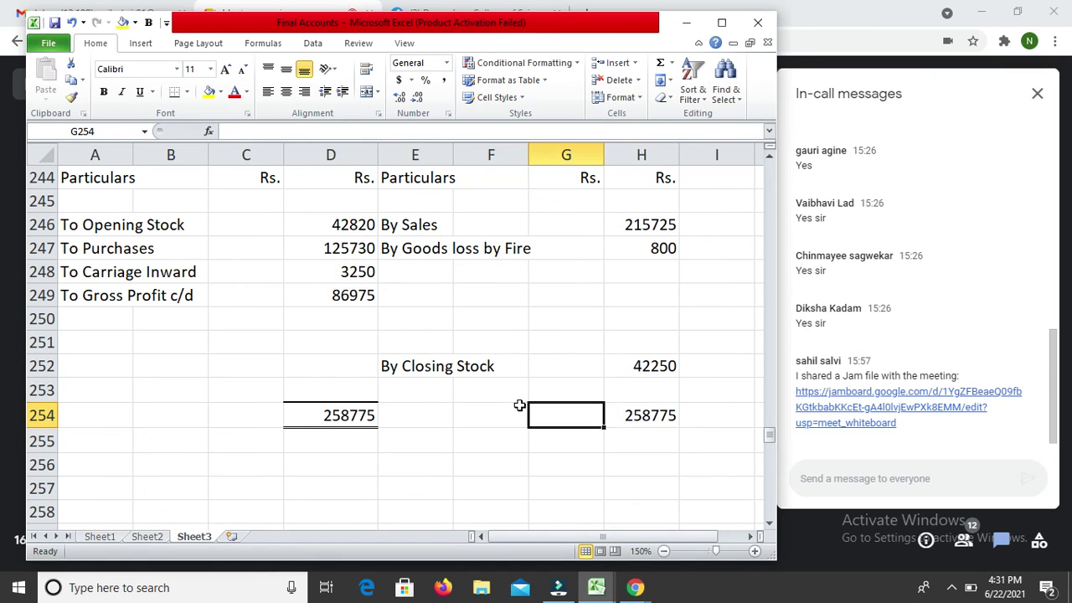
pyautogui.hotkey('ctrl', '1')
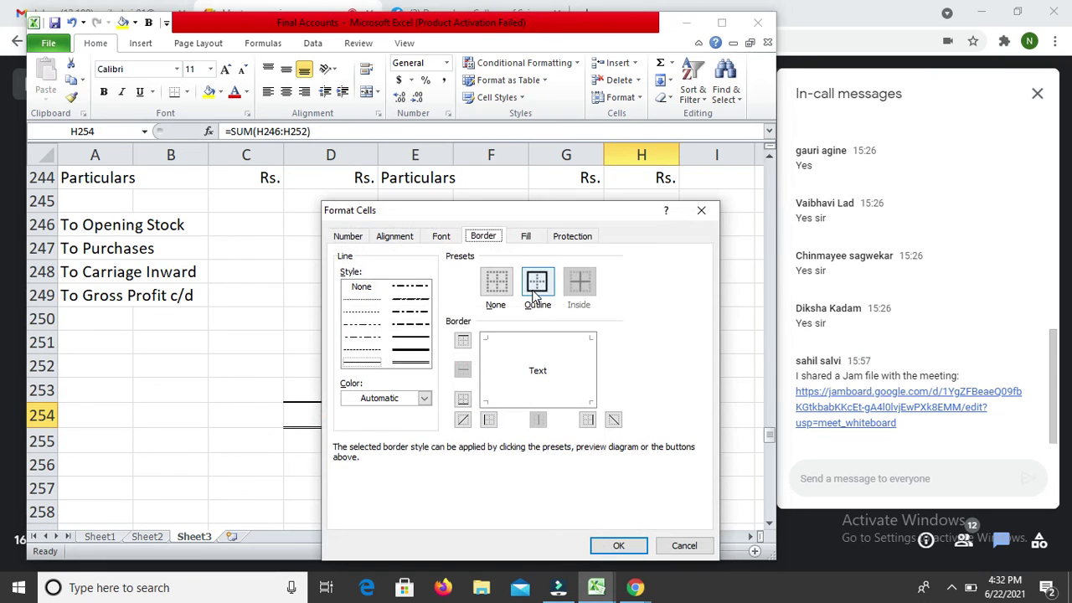
pyautogui.click(410, 337)
pyautogui.click(513, 340)
pyautogui.click(411, 362)
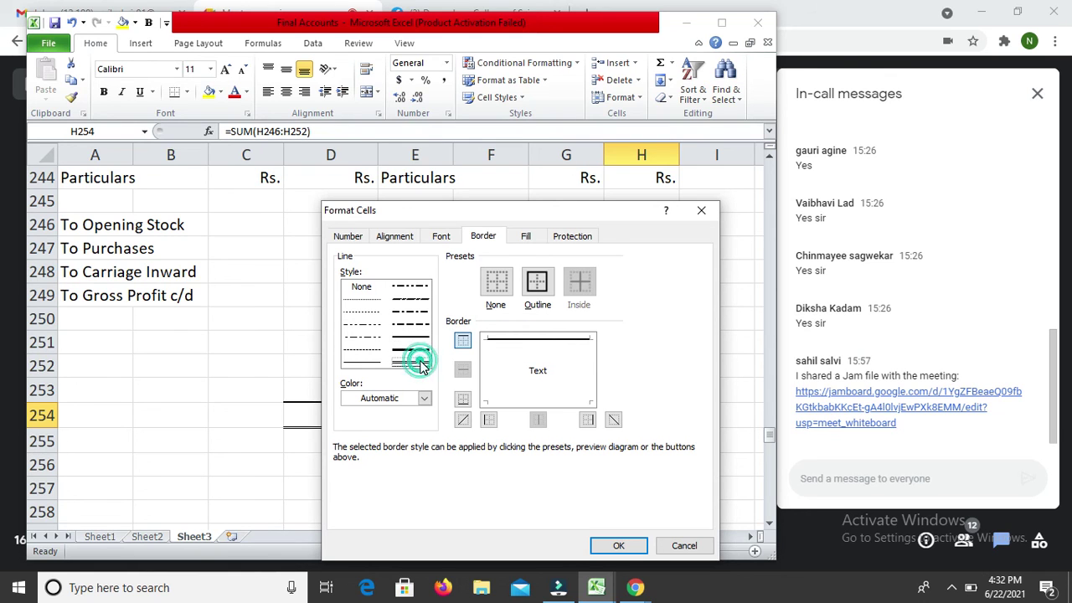
pyautogui.click(516, 399)
pyautogui.press('Return')
pyautogui.press('Down')
pyautogui.press('Down')
pyautogui.press('Up')
pyautogui.press('Up')
pyautogui.press('Down')
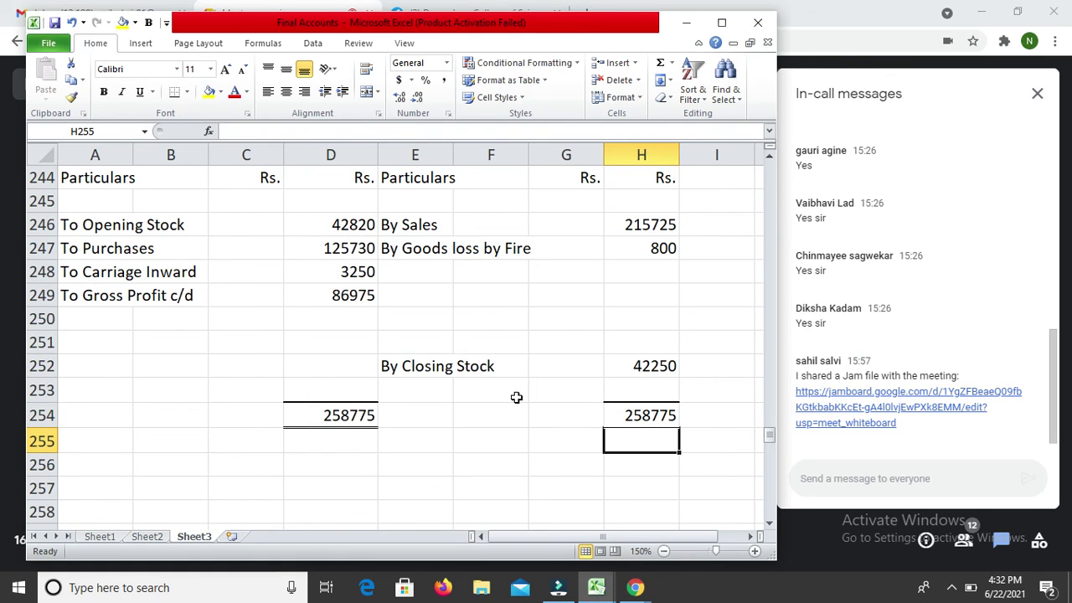
pyautogui.hotkey('shift', 'Down')
pyautogui.hotkey('shift', 'Down')
pyautogui.hotkey('shift', 'Down')
pyautogui.hotkey('shift', 'Down')
pyautogui.hotkey('shift', 'Down')
pyautogui.hotkey('shift', 'Down')
pyautogui.hotkey('shift', 'Down')
# Step: Delete the five blank rows 255–259 as entire rows above the Profit & Loss account
pyautogui.hotkey('shift', 'Up')
pyautogui.hotkey('shift', 'Up')
pyautogui.hotkey('shift', 'Up')
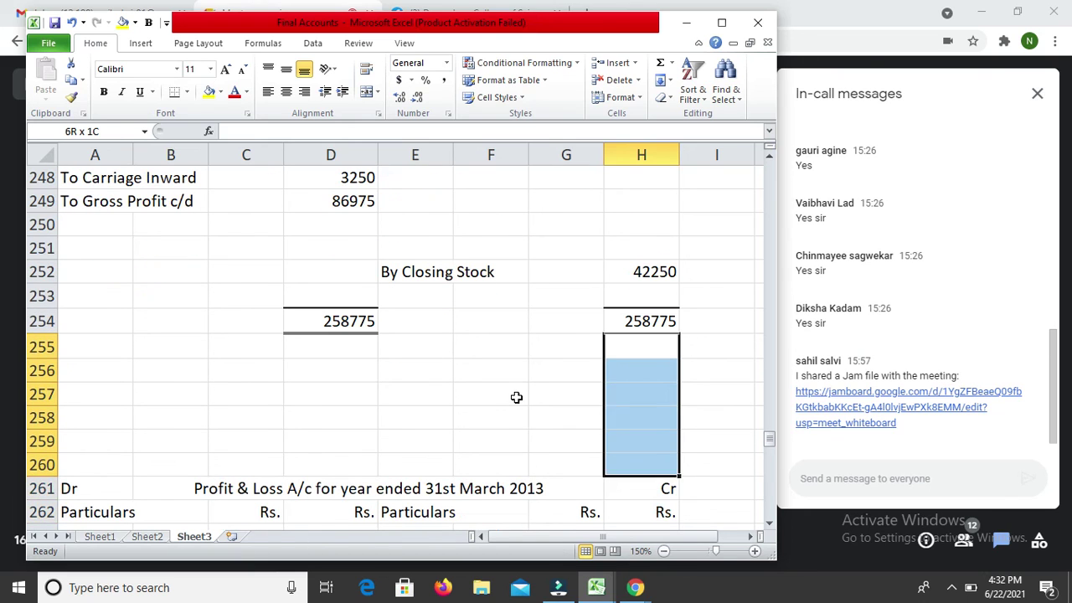
pyautogui.hotkey('ctrl', '-')
pyautogui.click(515, 393)
pyautogui.press('Return')
pyautogui.press('Down')
pyautogui.press('Down')
pyautogui.press('Down')
# Step: Enter 'By Gross Profit b/d' in E259 with 86975 in H259 on the P&L credit side
pyautogui.press('Left')
pyautogui.press('Left')
pyautogui.press('Left')
pyautogui.press('Left')
pyautogui.press('Left')
pyautogui.press('Left')
pyautogui.press('Left')
pyautogui.press('Right')
pyautogui.press('Right')
pyautogui.press('Right')
pyautogui.press('Right')
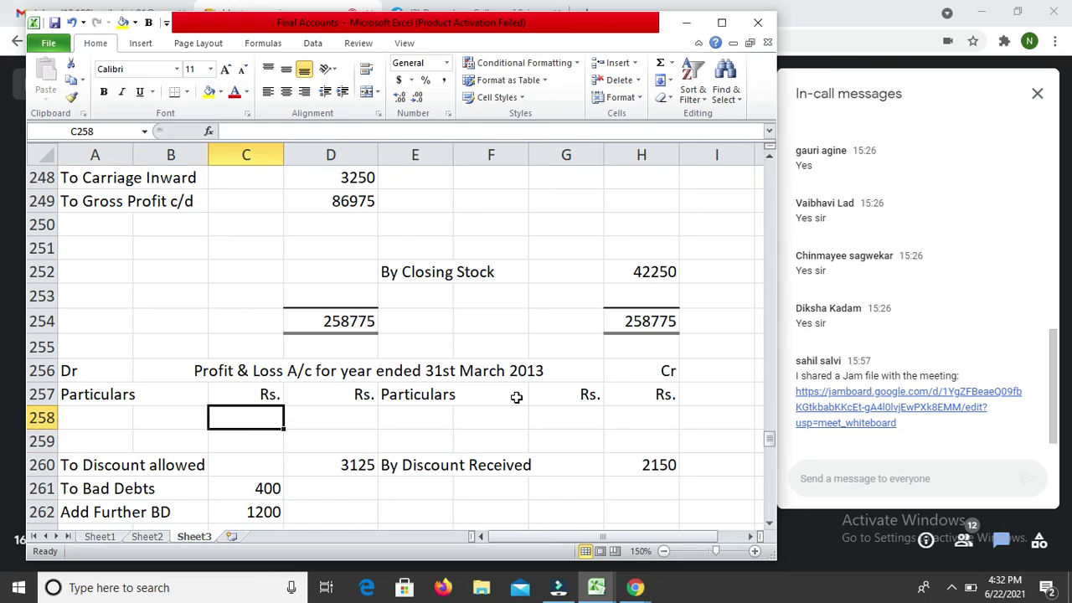
pyautogui.write('By ')
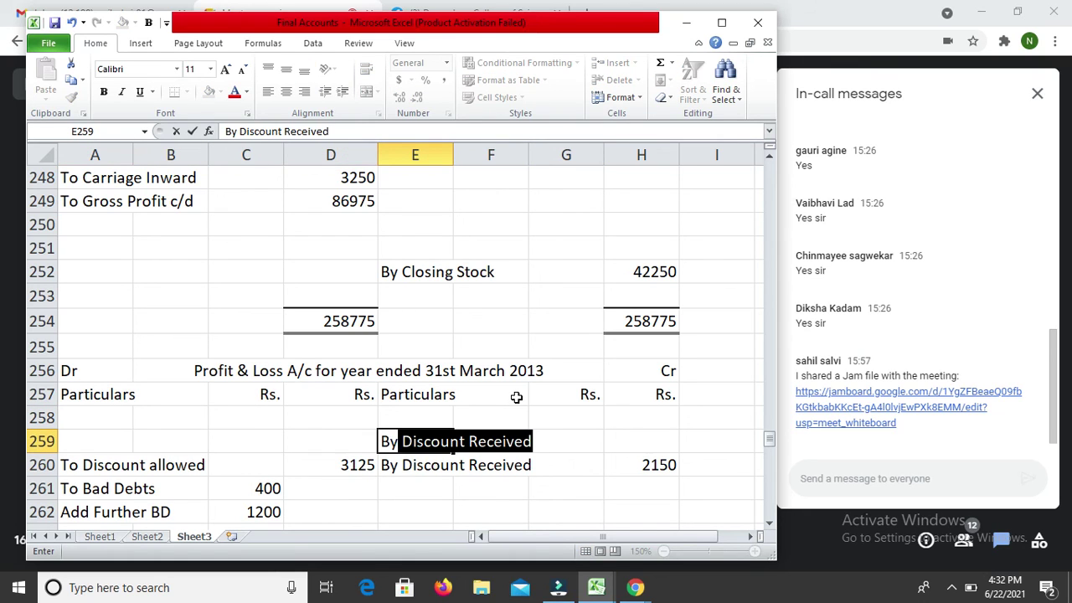
pyautogui.write('Gross Profit b/d')
pyautogui.press('Return')
pyautogui.press('Up')
pyautogui.press('Right')
pyautogui.press('Right')
pyautogui.press('Right')
pyautogui.write('86975')
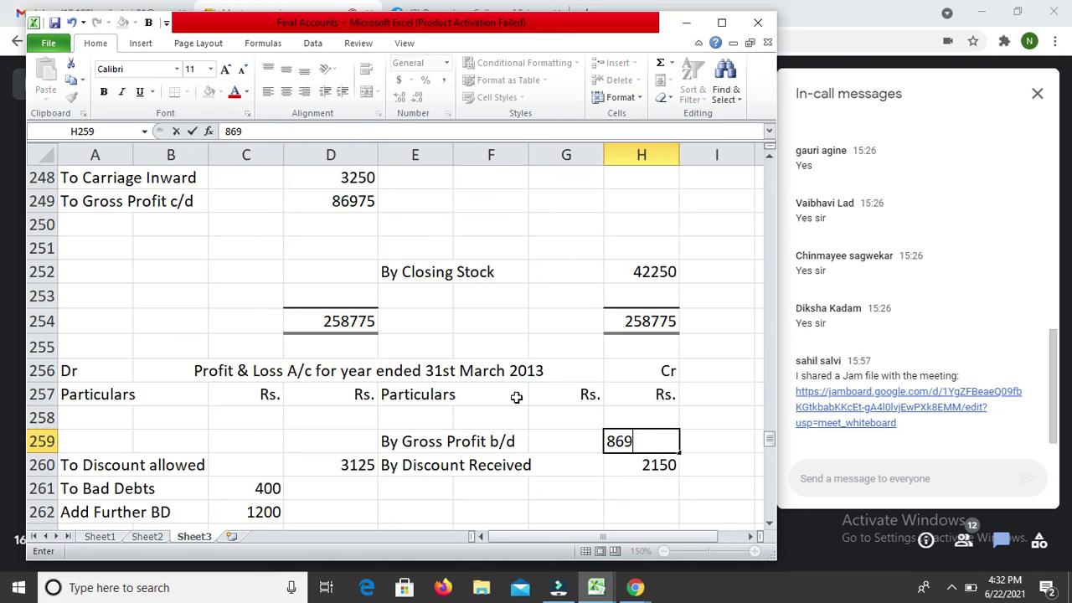
pyautogui.press('Return')
pyautogui.press('Down')
pyautogui.press('Down')
pyautogui.press('Down')
pyautogui.press('Down')
pyautogui.press('Down')
pyautogui.press('Down')
pyautogui.press('Down')
pyautogui.press('Down')
pyautogui.press('Down')
pyautogui.press('Down')
pyautogui.press('Down')
pyautogui.press('Down')
pyautogui.press('Down')
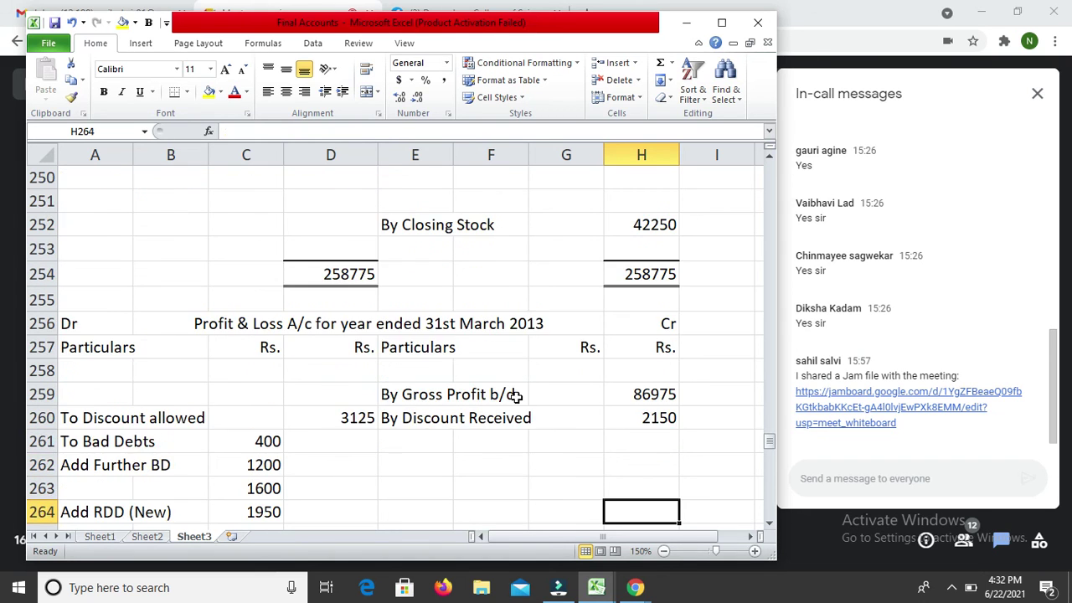
pyautogui.press('Up')
pyautogui.press('Up')
pyautogui.press('Up')
pyautogui.press('Up')
pyautogui.press('Up')
pyautogui.press('Up')
pyautogui.press('Up')
pyautogui.press('Up')
pyautogui.press('Up')
pyautogui.press('Up')
pyautogui.press('Up')
pyautogui.press('Up')
pyautogui.press('Up')
pyautogui.press('Up')
pyautogui.press('Up')
pyautogui.press('Up')
pyautogui.press('Up')
pyautogui.press('Down')
pyautogui.press('Down')
pyautogui.press('Down')
pyautogui.press('Down')
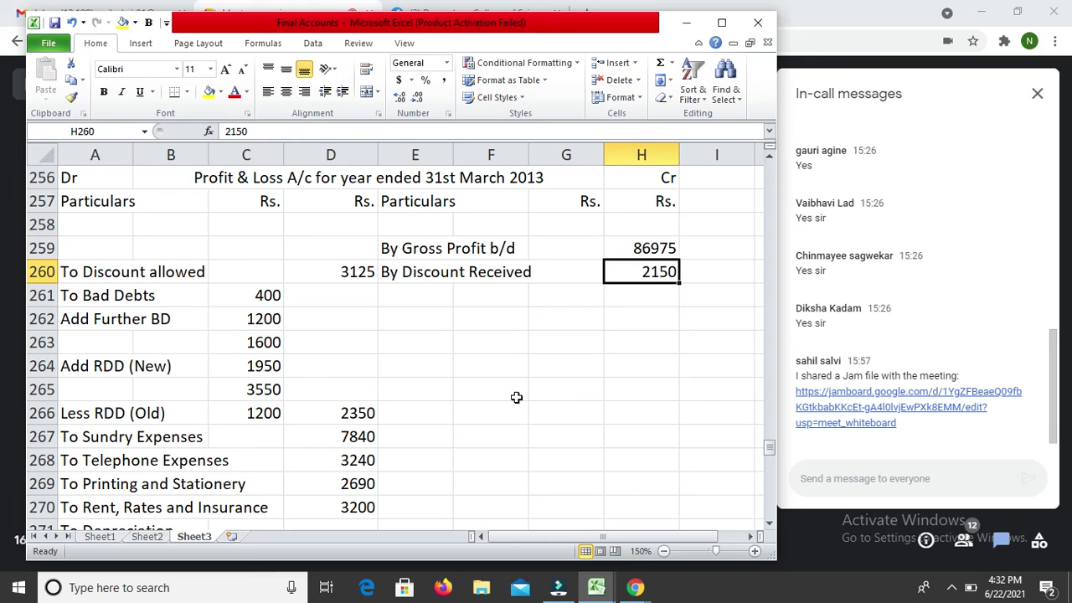
pyautogui.press('Down')
pyautogui.press('Down')
pyautogui.press('Down')
pyautogui.press('Down')
pyautogui.press('Down')
pyautogui.press('Down')
pyautogui.press('Down')
pyautogui.press('Down')
pyautogui.press('Down')
pyautogui.press('Down')
pyautogui.press('Down')
pyautogui.press('Down')
pyautogui.press('Down')
pyautogui.press('Down')
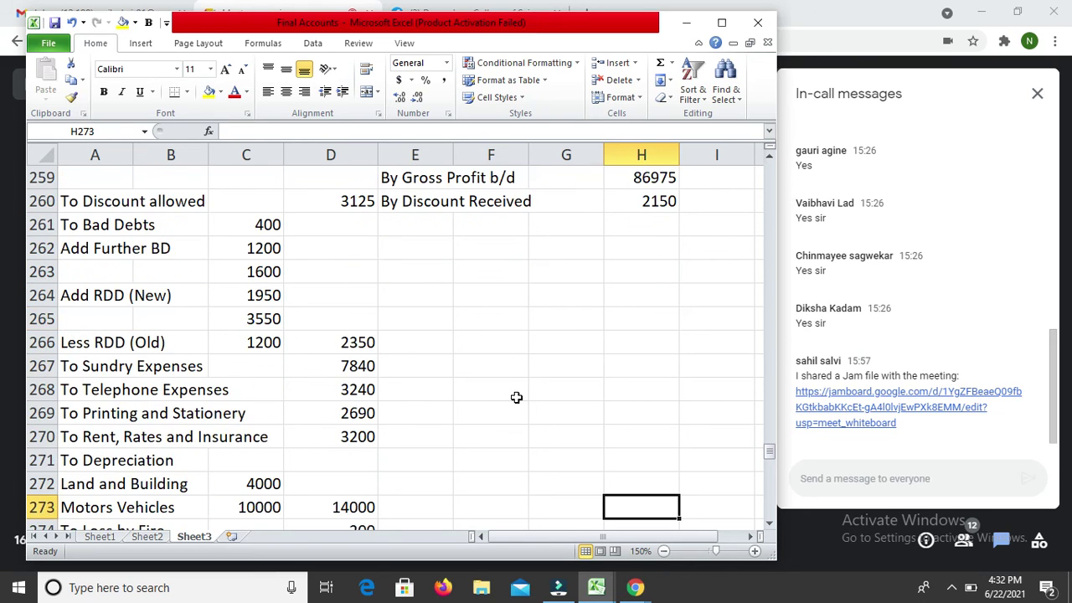
pyautogui.press('Down')
pyautogui.press('Down')
pyautogui.press('Down')
pyautogui.press('Down')
pyautogui.press('Down')
pyautogui.press('Down')
pyautogui.press('Down')
pyautogui.press('Down')
pyautogui.press('Down')
pyautogui.press('Down')
pyautogui.press('Down')
pyautogui.press('Down')
pyautogui.press('Down')
pyautogui.press('Down')
pyautogui.press('Down')
pyautogui.press('Down')
pyautogui.press('Down')
pyautogui.press('Down')
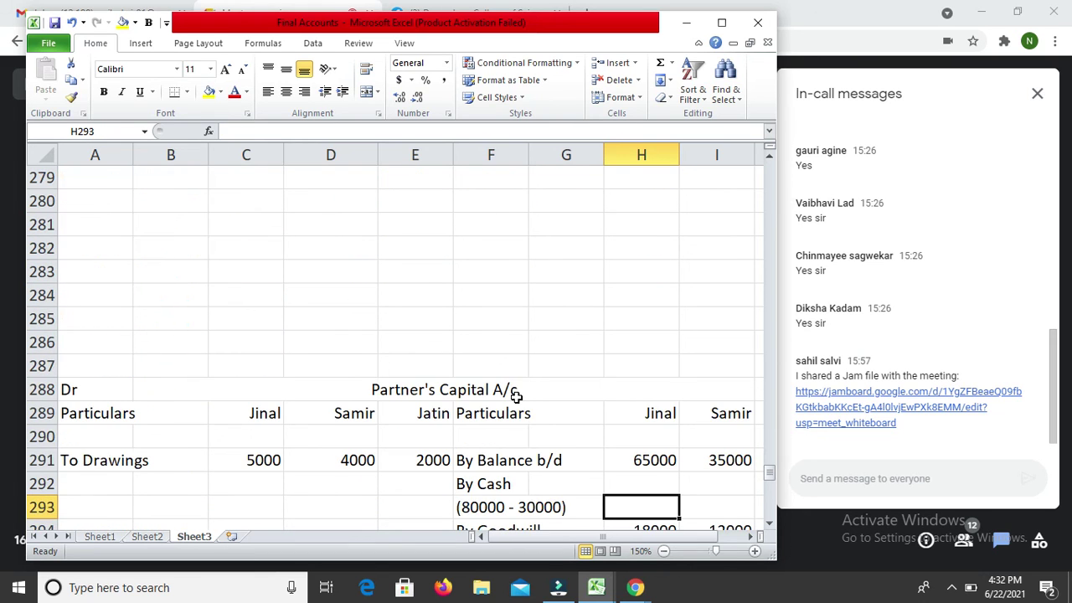
# Step: Total the credit side in H284 with =SUM(H258:H283), giving 89125
pyautogui.press('Up')
pyautogui.press('Up')
pyautogui.press('Up')
pyautogui.press('Up')
pyautogui.press('Up')
pyautogui.press('Up')
pyautogui.press('Up')
pyautogui.press('Up')
pyautogui.write('=')
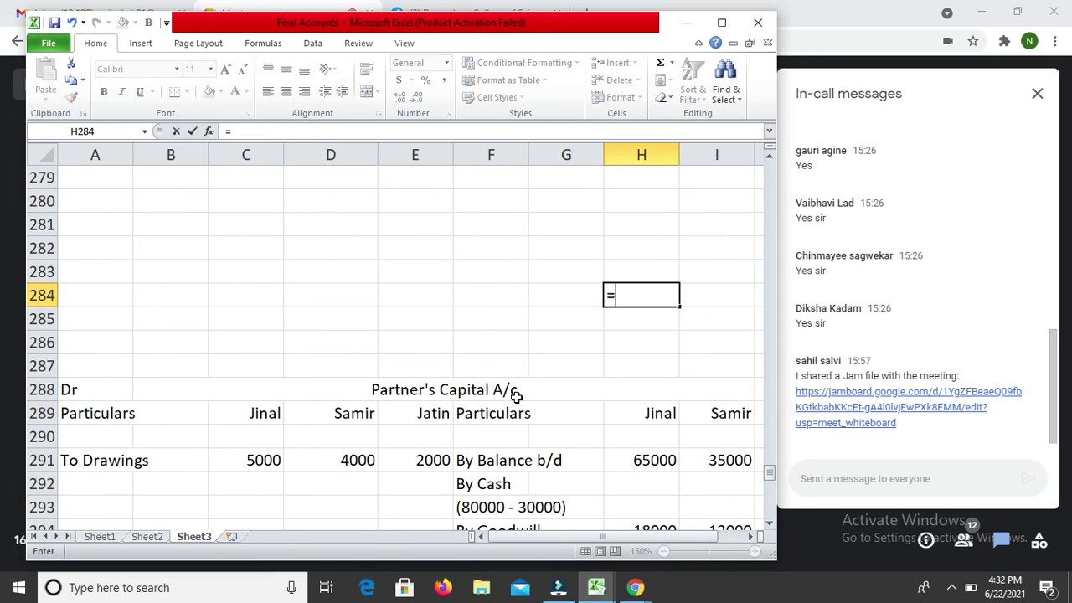
pyautogui.write('sum(')
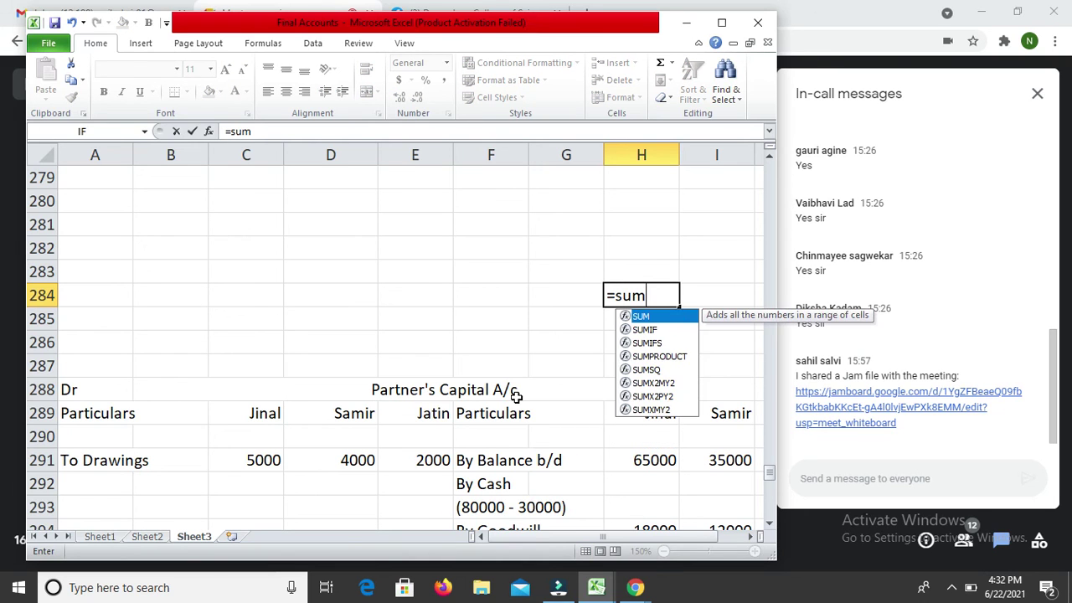
pyautogui.press('Up')
pyautogui.press('Up')
pyautogui.press('Down')
pyautogui.hotkey('shift', 'Up')
pyautogui.hotkey('shift', 'Up')
pyautogui.hotkey('shift', 'Up')
pyautogui.hotkey('shift', 'Up')
pyautogui.hotkey('shift', 'Up')
pyautogui.hotkey('shift', 'Up')
pyautogui.hotkey('shift', 'Up')
pyautogui.hotkey('shift', 'Up')
pyautogui.hotkey('shift', 'Up')
pyautogui.hotkey('shift', 'Up')
pyautogui.hotkey('shift', 'Up')
pyautogui.hotkey('shift', 'Up')
pyautogui.hotkey('shift', 'Up')
pyautogui.hotkey('shift', 'Up')
pyautogui.hotkey('shift', 'Up')
pyautogui.hotkey('shift', 'Up')
pyautogui.hotkey('shift', 'Up')
pyautogui.hotkey('shift', 'Up')
pyautogui.hotkey('shift', 'Up')
pyautogui.hotkey('shift', 'Up')
pyautogui.hotkey('shift', 'Up')
pyautogui.hotkey('shift', 'Up')
pyautogui.hotkey('shift', 'Up')
pyautogui.hotkey('shift', 'Up')
pyautogui.hotkey('shift', 'Up')
pyautogui.hotkey('shift', 'Up')
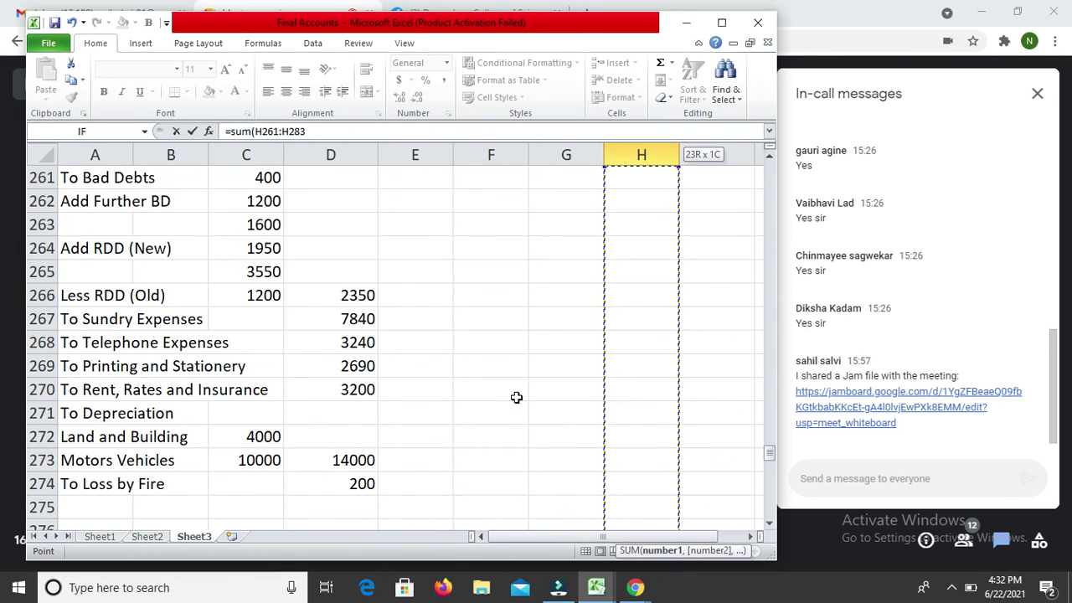
pyautogui.hotkey('shift', 'Down')
pyautogui.hotkey('shift', 'Down')
pyautogui.hotkey('shift', 'Down')
pyautogui.hotkey('shift', 'Down')
pyautogui.hotkey('shift', 'Down')
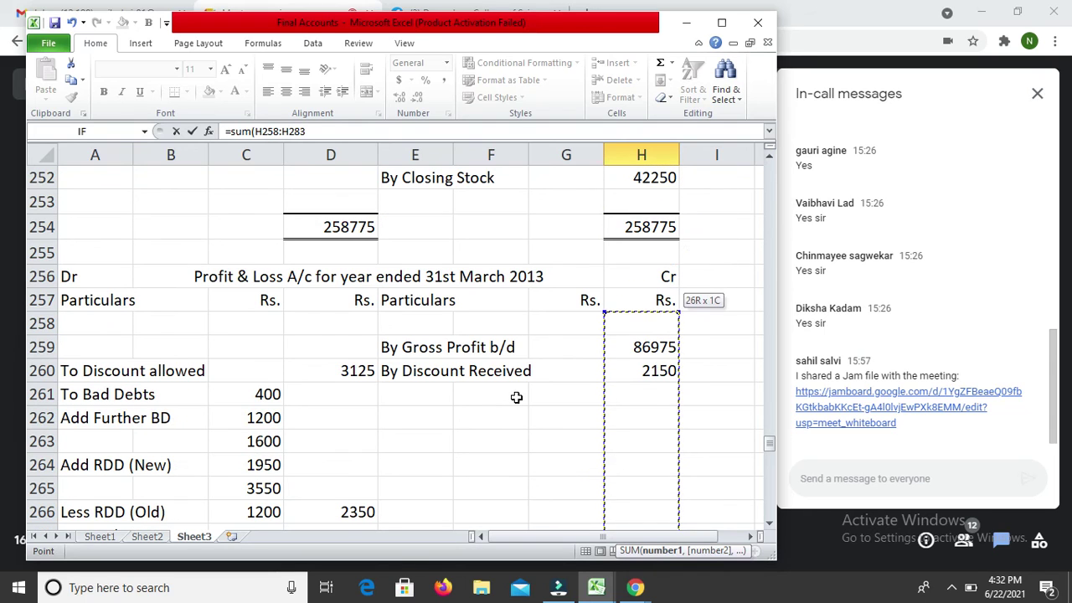
pyautogui.press('Return')
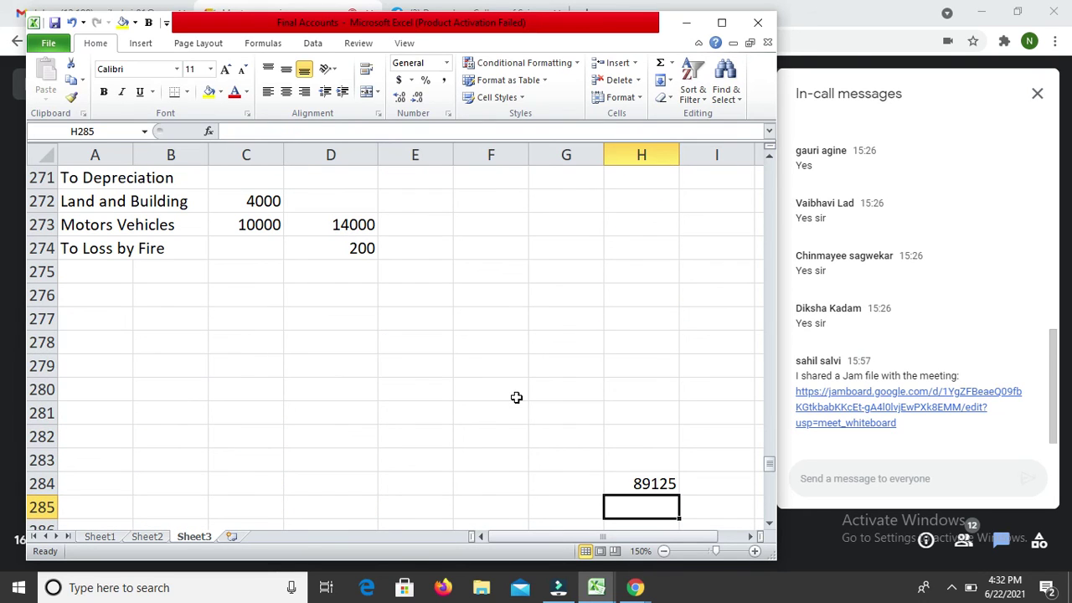
# Step: Make the debit total in D284 equal the credit total H284 (89125)
pyautogui.press('Up')
pyautogui.press('Left')
pyautogui.press('Left')
pyautogui.press('Left')
pyautogui.press('Left')
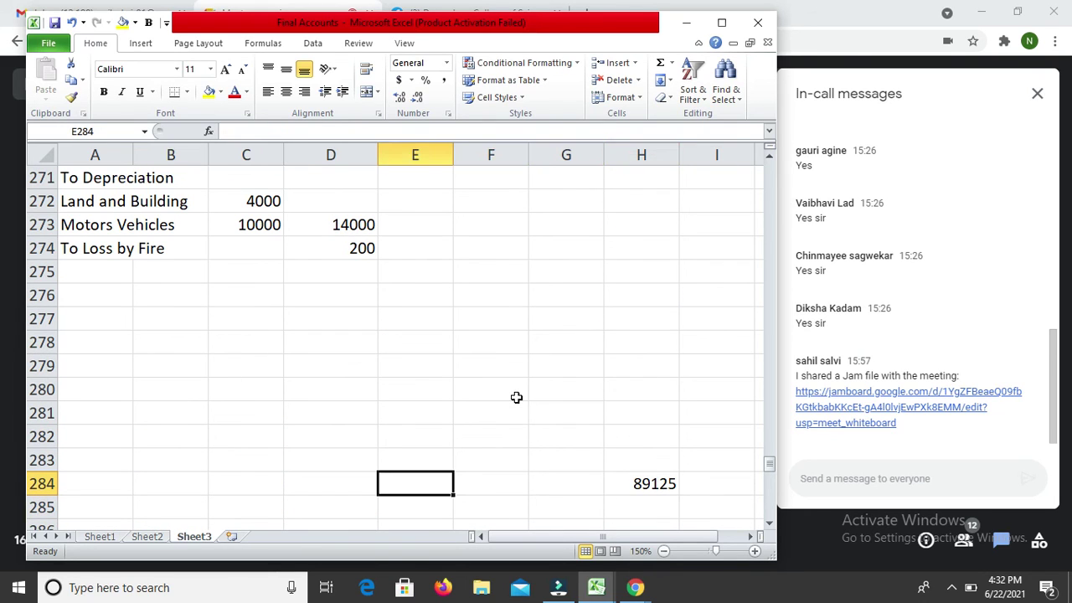
pyautogui.write('=')
pyautogui.press('Right')
pyautogui.press('Right')
pyautogui.press('Right')
pyautogui.press('Right')
pyautogui.press('Return')
# Step: Compute the balancing net profit of 52480 in D282 as =D284-SUM(D258:D281)
pyautogui.press('Up')
pyautogui.press('Up')
pyautogui.press('Up')
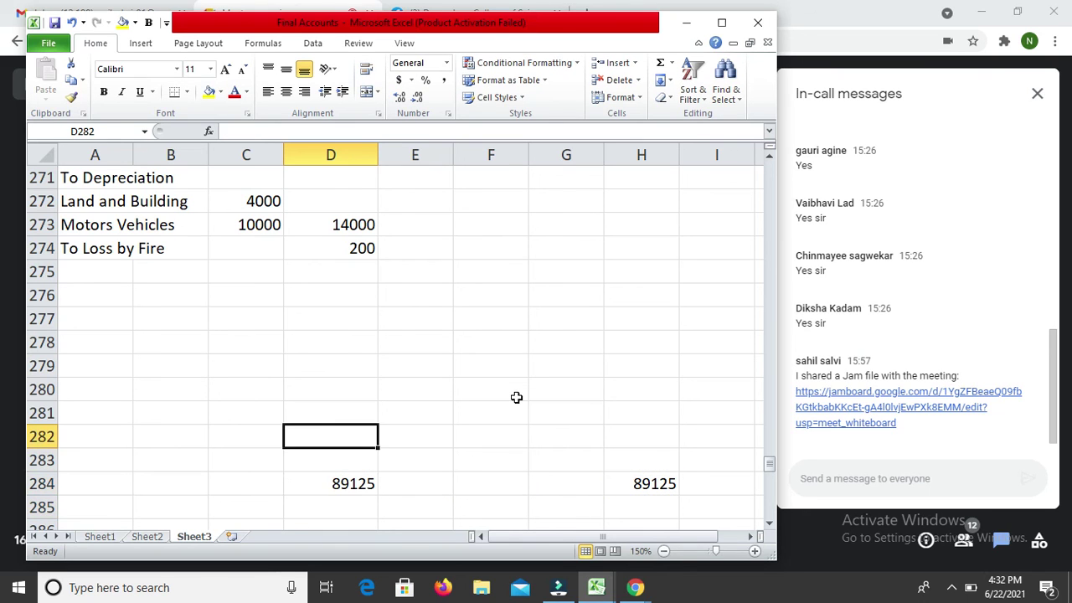
pyautogui.write('=')
pyautogui.press('Down')
pyautogui.press('Down')
pyautogui.write('-sum(')
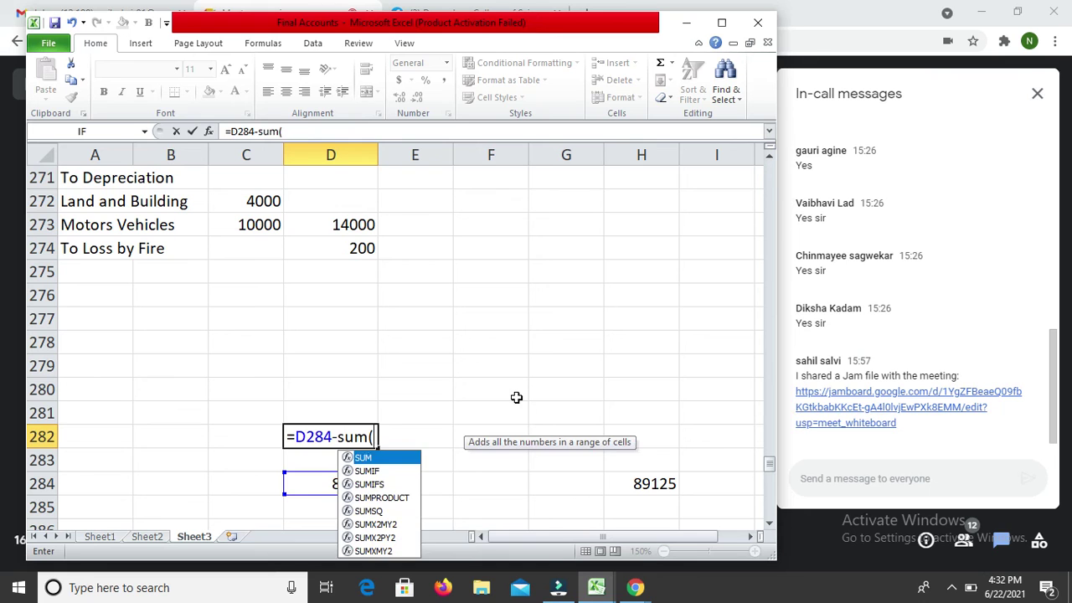
pyautogui.press('Up')
pyautogui.press('Up')
pyautogui.press('Down')
pyautogui.hotkey('shift', 'Up')
pyautogui.hotkey('shift', 'Up')
pyautogui.hotkey('shift', 'Up')
pyautogui.hotkey('shift', 'Up')
pyautogui.hotkey('shift', 'Up')
pyautogui.hotkey('shift', 'Up')
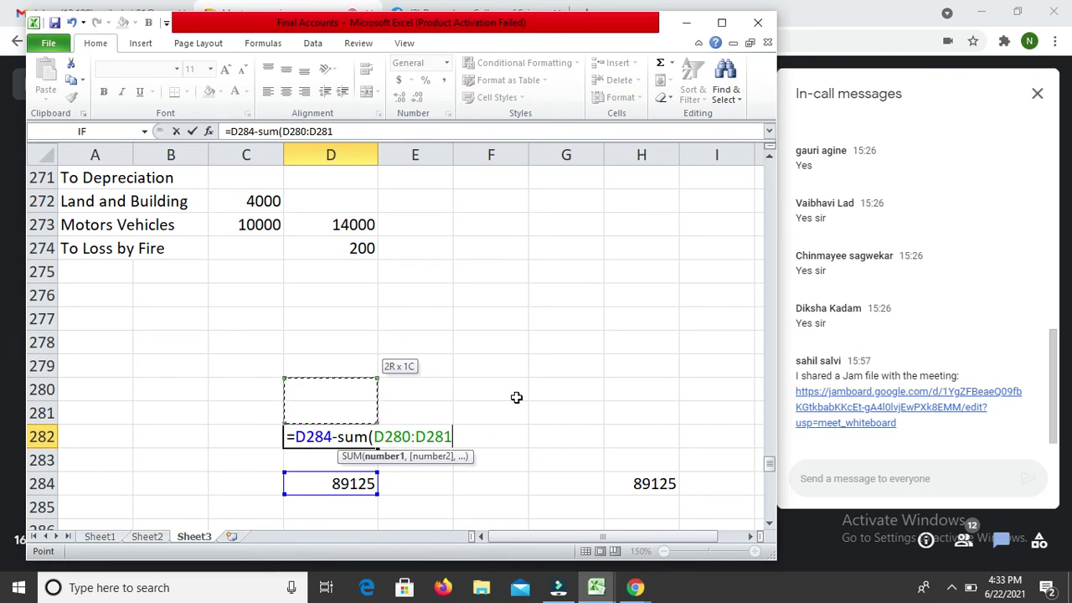
pyautogui.hotkey('shift', 'Up')
pyautogui.hotkey('shift', 'Up')
pyautogui.hotkey('shift', 'Up')
pyautogui.hotkey('shift', 'Up')
pyautogui.hotkey('shift', 'Up')
pyautogui.hotkey('shift', 'Up')
pyautogui.hotkey('shift', 'Up')
pyautogui.hotkey('shift', 'Up')
pyautogui.hotkey('shift', 'Up')
pyautogui.hotkey('shift', 'Up')
pyautogui.hotkey('shift', 'Up')
pyautogui.hotkey('shift', 'Up')
pyautogui.hotkey('shift', 'Up')
pyautogui.hotkey('shift', 'Up')
pyautogui.hotkey('shift', 'Up')
pyautogui.hotkey('shift', 'Up')
pyautogui.hotkey('shift', 'Up')
pyautogui.hotkey('shift', 'Up')
pyautogui.hotkey('shift', 'Up')
pyautogui.hotkey('shift', 'Up')
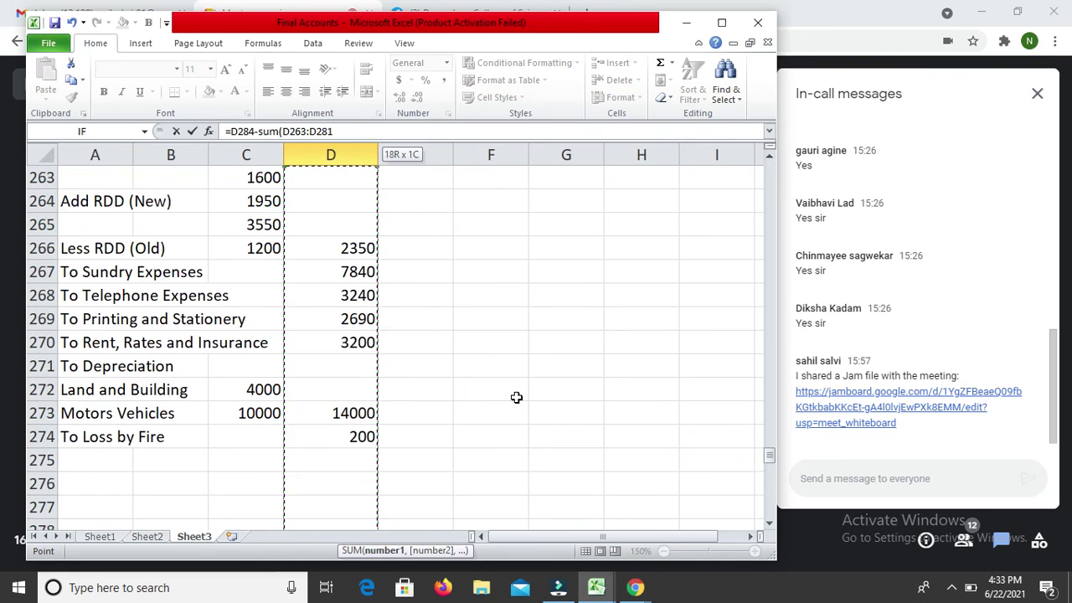
pyautogui.hotkey('shift', 'Right')
pyautogui.hotkey('shift', 'Right')
pyautogui.hotkey('shift', 'Right')
pyautogui.hotkey('shift', 'Left')
pyautogui.hotkey('shift', 'Left')
pyautogui.hotkey('shift', 'Down')
pyautogui.hotkey('shift', 'Down')
pyautogui.hotkey('shift', 'Down')
pyautogui.hotkey('shift', 'Right')
pyautogui.hotkey('shift', 'Right')
pyautogui.hotkey('shift', 'Left')
pyautogui.hotkey('shift', 'Left')
pyautogui.hotkey('shift', 'Left')
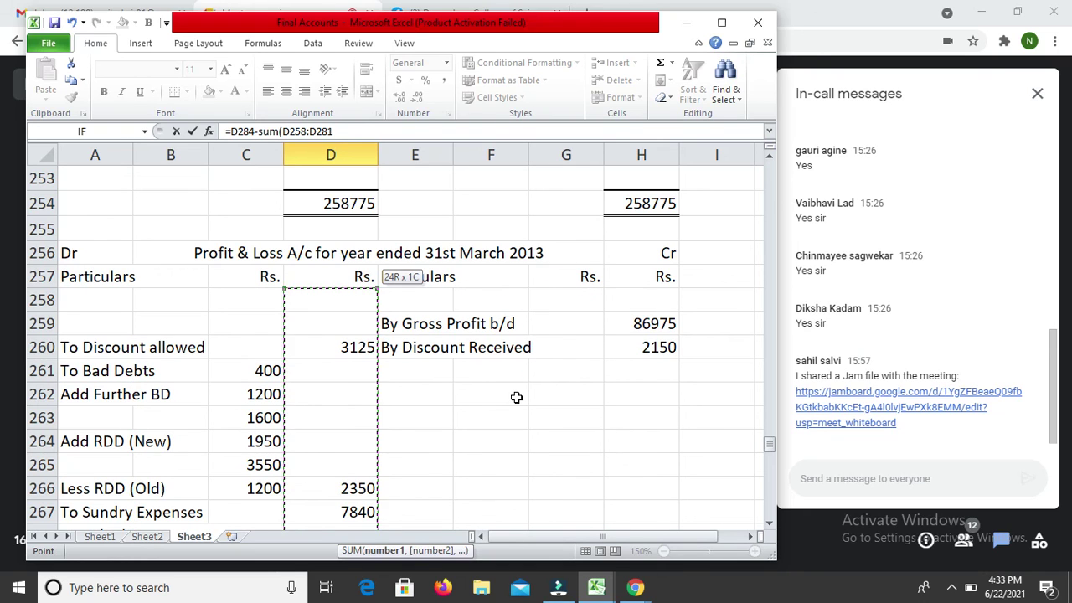
pyautogui.press('Return')
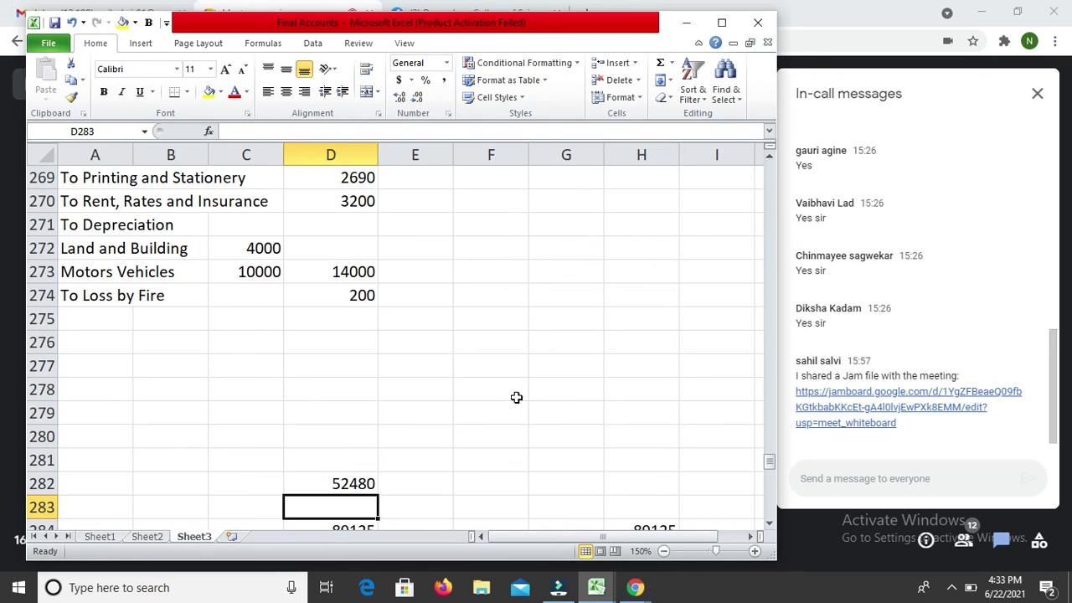
pyautogui.press('Up')
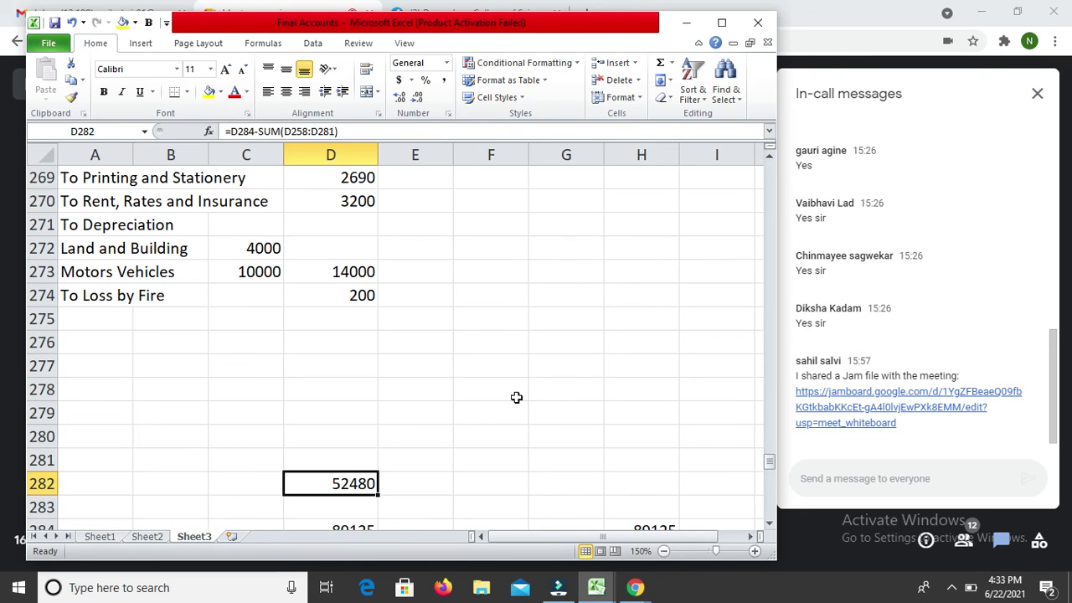
pyautogui.press('Up')
pyautogui.press('Up')
pyautogui.press('Up')
pyautogui.press('Up')
pyautogui.press('Up')
pyautogui.press('Left')
pyautogui.press('Left')
pyautogui.press('Left')
pyautogui.press('Up')
# Step: Enter the label 'To Partner's Capital' in column A above the partner rows
pyautogui.press('Down')
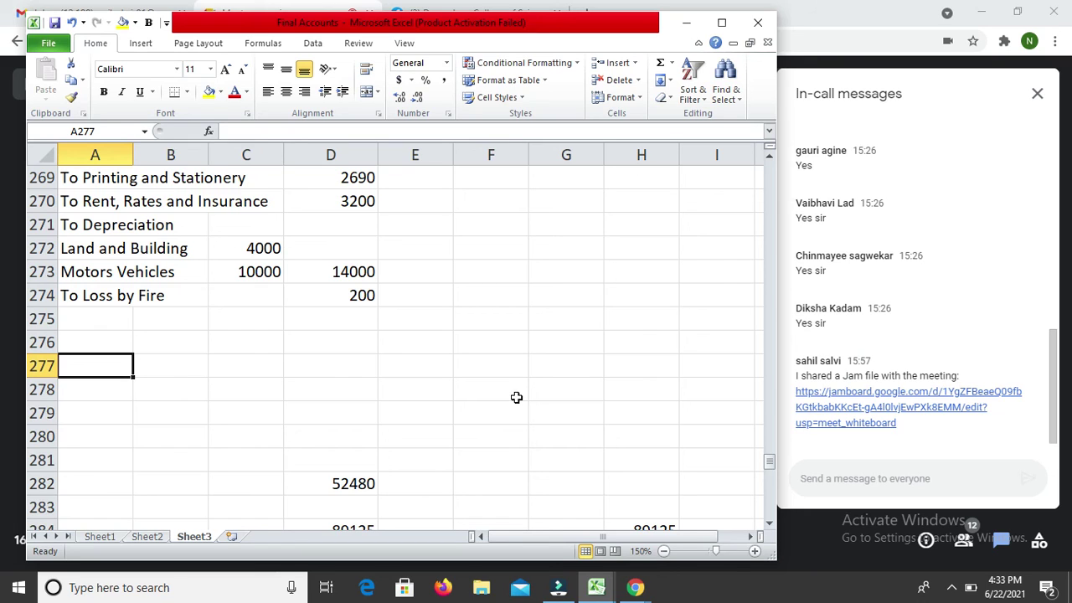
pyautogui.press('Up')
pyautogui.press('Down')
pyautogui.press('Down')
pyautogui.press('Down')
pyautogui.press('Down')
pyautogui.press('Up')
pyautogui.press('Up')
pyautogui.press('Up')
pyautogui.press('Right')
pyautogui.press('Right')
pyautogui.press('Down')
pyautogui.press('Down')
pyautogui.press('Down')
pyautogui.press('Down')
pyautogui.press('Down')
pyautogui.press('Up')
pyautogui.press('Up')
pyautogui.press('Up')
pyautogui.press('Up')
pyautogui.press('Up')
pyautogui.press('Left')
pyautogui.press('Left')
pyautogui.press('Up')
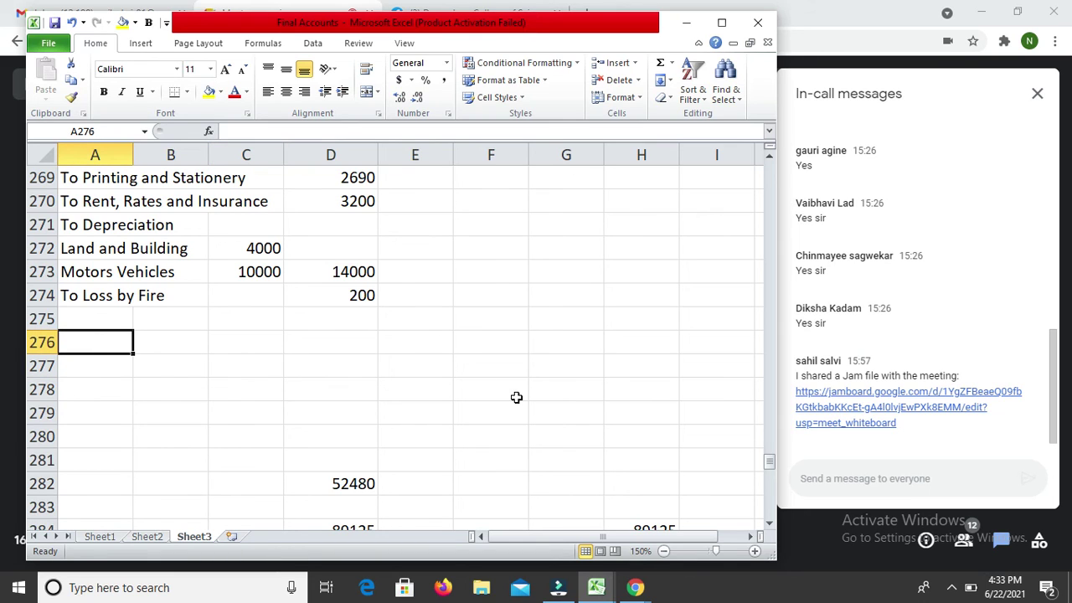
pyautogui.write('R')
pyautogui.press('BackSpace')
pyautogui.write('To ')
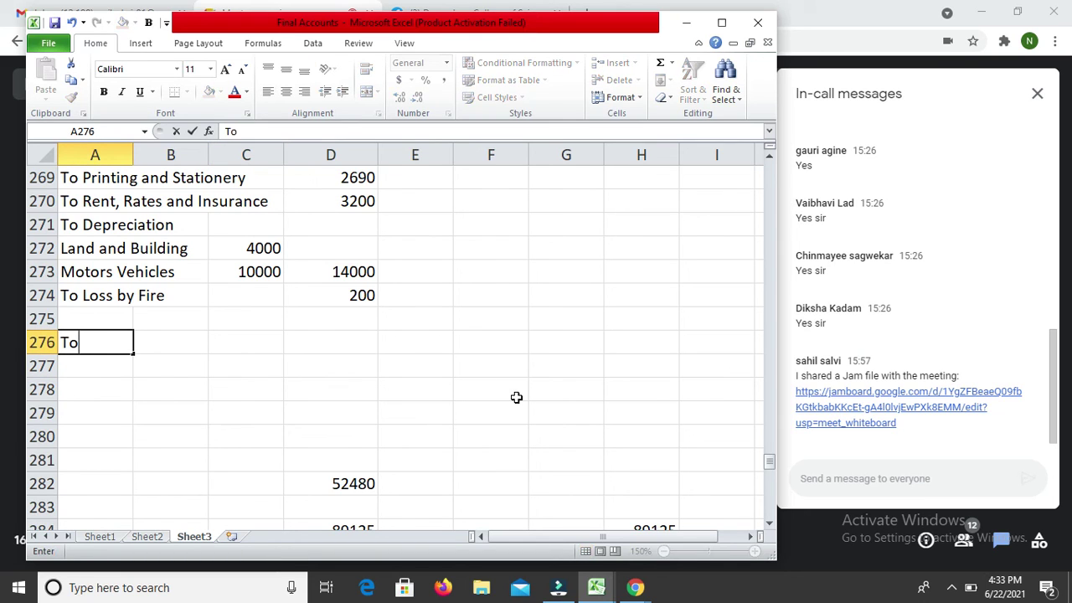
pyautogui.write("Partner's ")
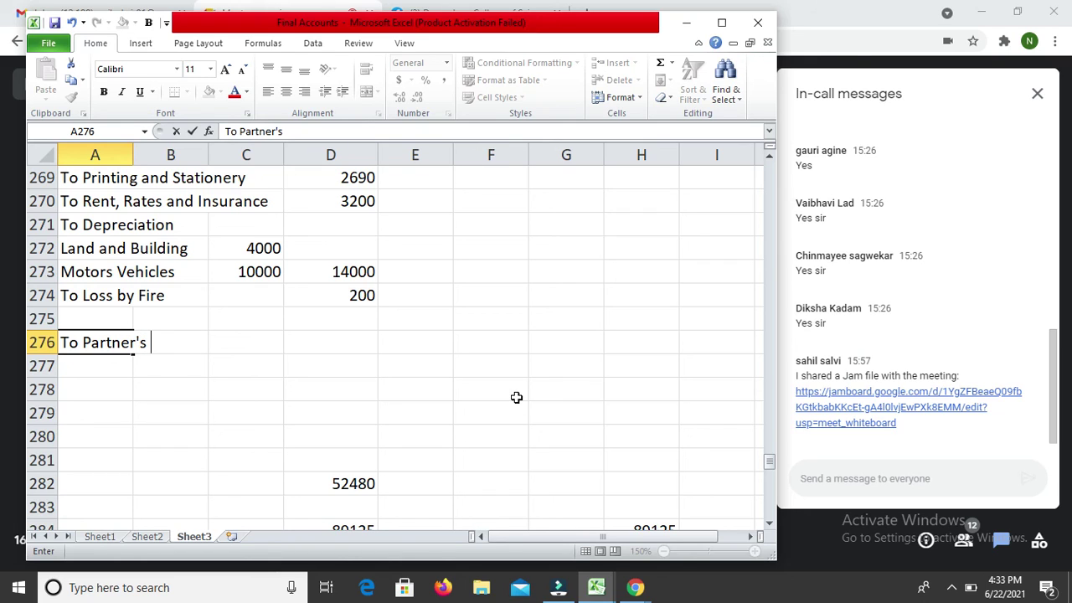
pyautogui.write('Capit')
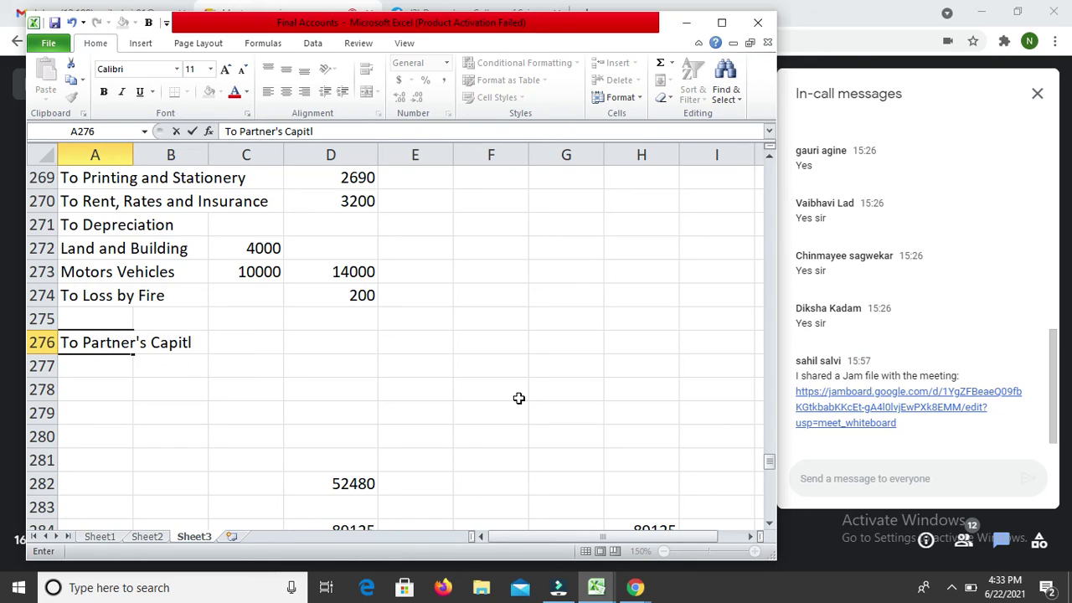
pyautogui.write('a')
pyautogui.press('Return')
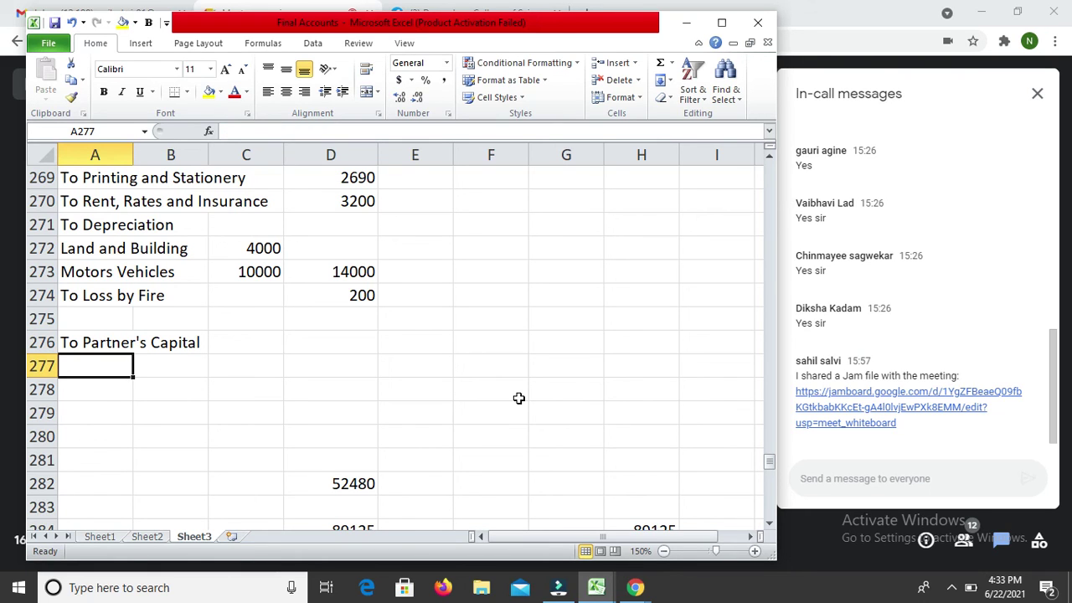
# Step: Add partner Jinal with the share note (52480 X 3/6) beneath
pyautogui.write('Jinal')
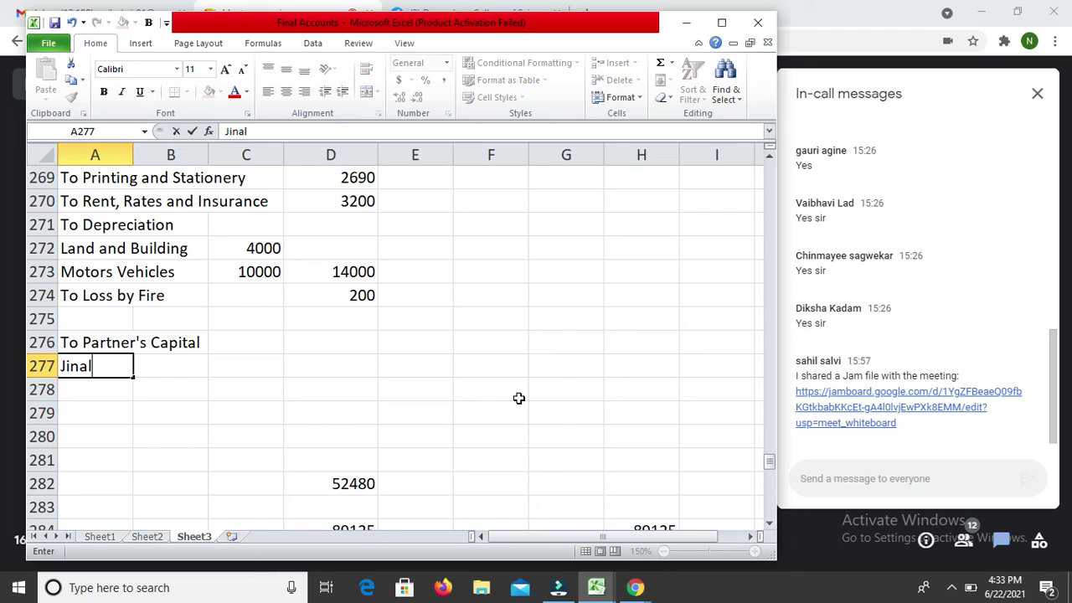
pyautogui.press('Return')
pyautogui.write('(')
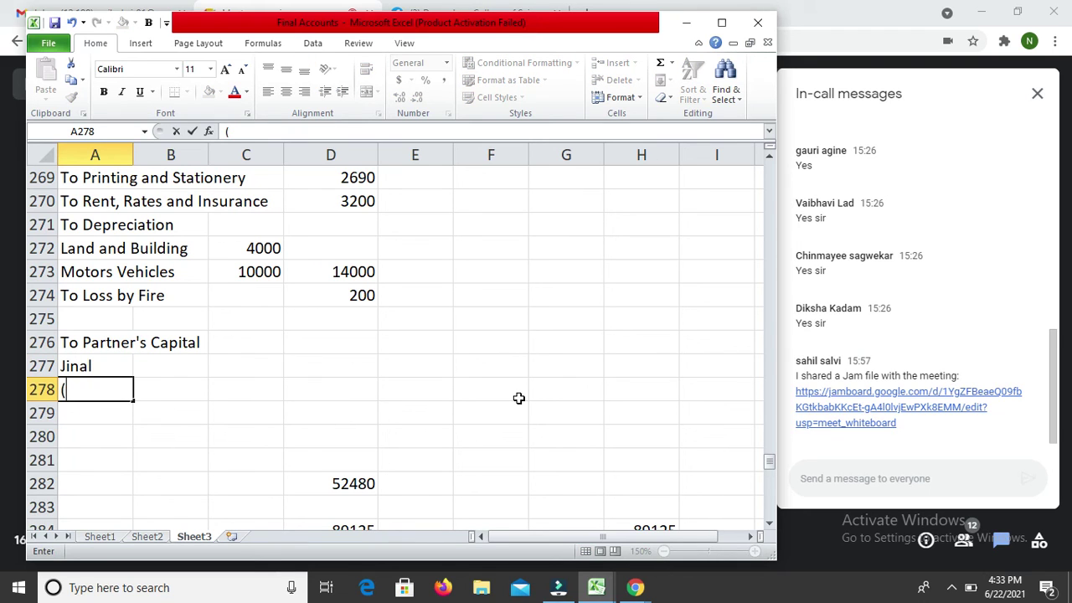
pyautogui.press('Return')
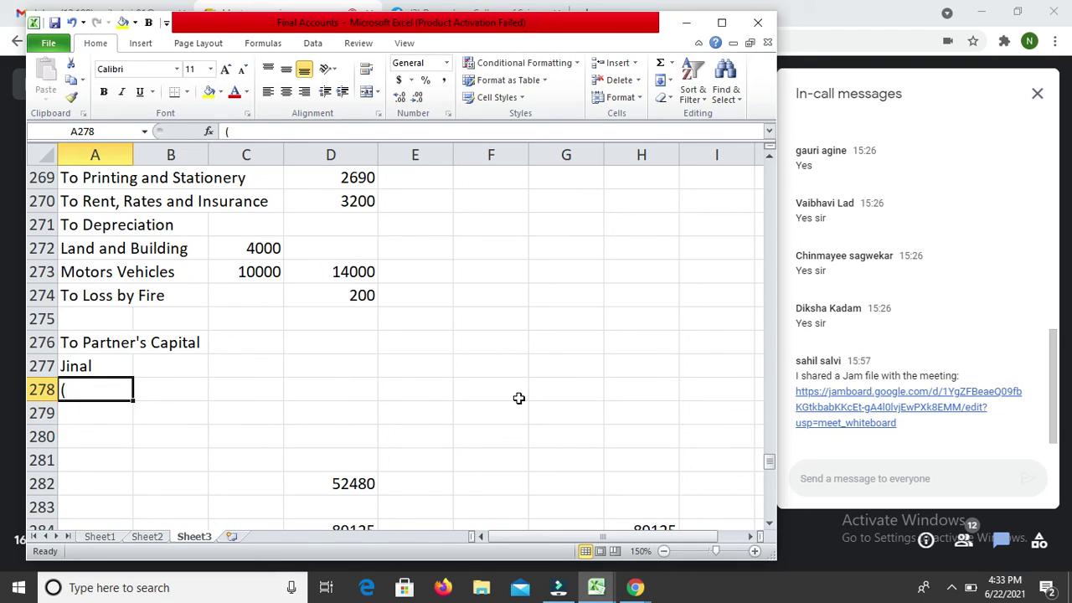
pyautogui.press('F2')
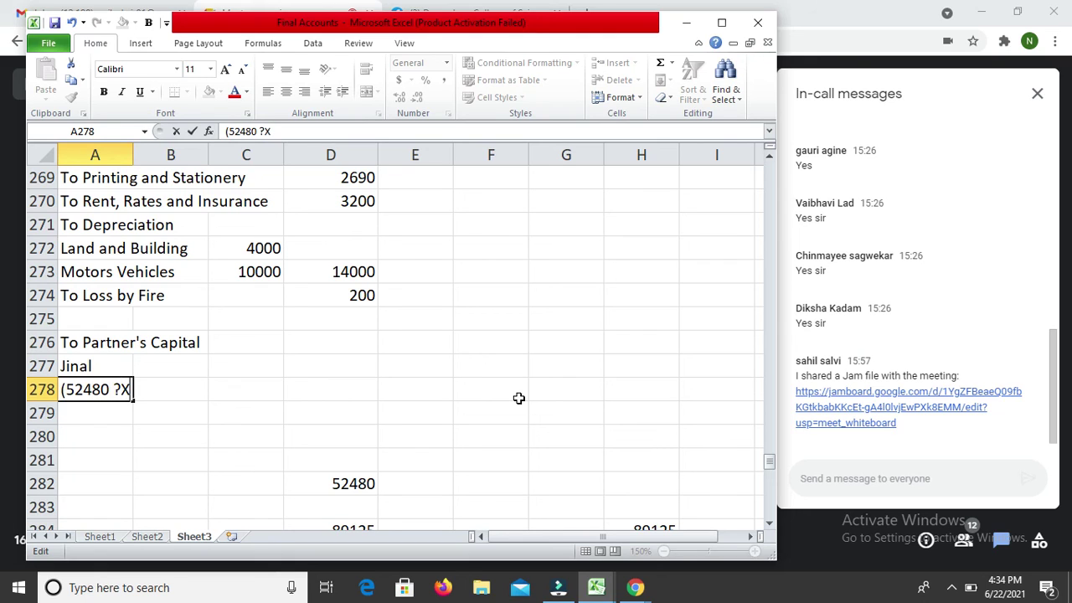
pyautogui.write('52480 X 3/6')
pyautogui.press('Return')
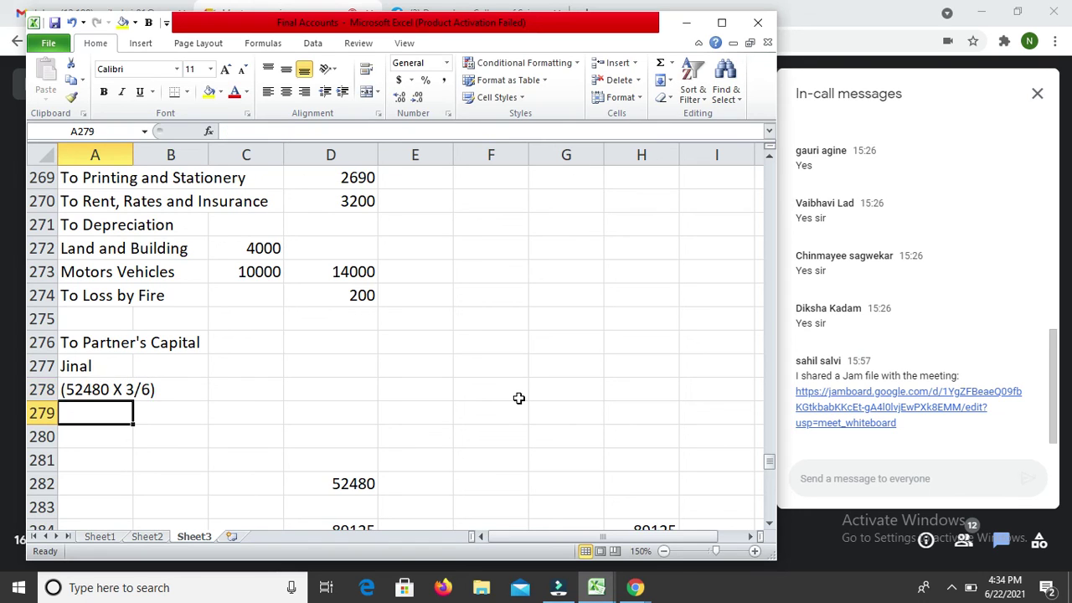
# Step: Add partner Samir with a copied share note edited to (52480 X 2/6)
pyautogui.press('Up')
pyautogui.press('Up')
pyautogui.hotkey('ctrl', 'c')
pyautogui.press('Down')
pyautogui.press('Down')
pyautogui.hotkey('ctrl', 'v')
pyautogui.press('Escape')
pyautogui.write('Samir')
pyautogui.press('Return')
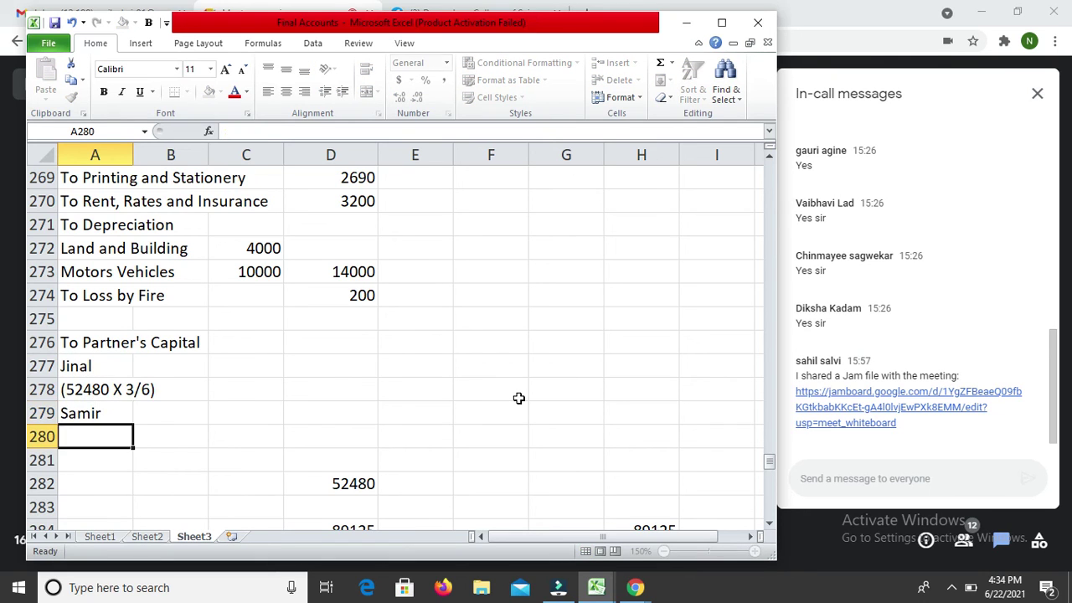
pyautogui.press('Up')
pyautogui.press('Up')
pyautogui.hotkey('ctrl', 'c')
pyautogui.press('Down')
pyautogui.press('Down')
pyautogui.hotkey('ctrl', 'v')
pyautogui.press('Escape')
pyautogui.press('F2')
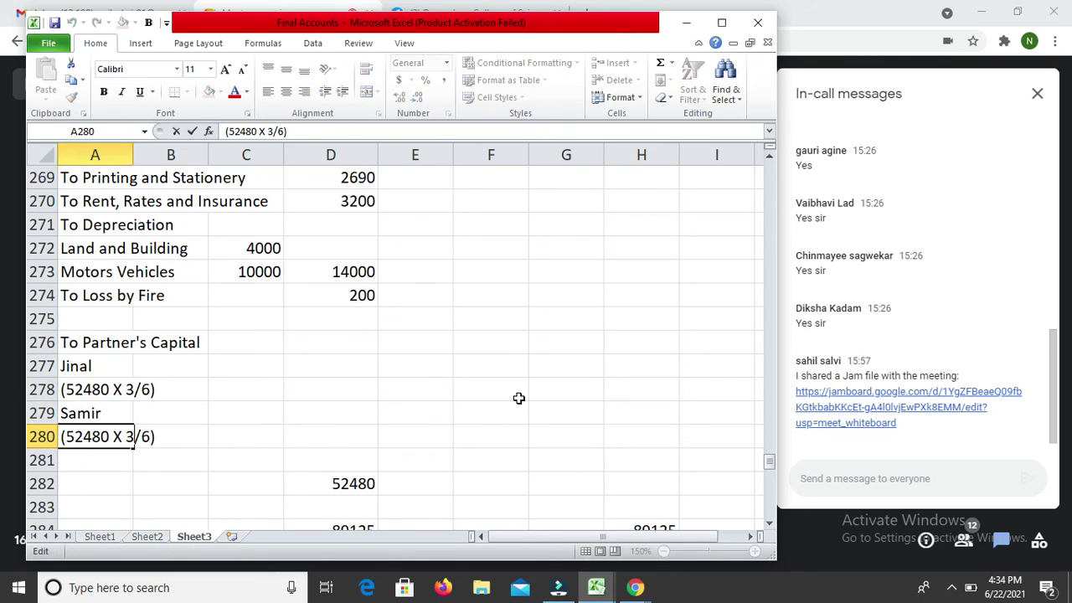
pyautogui.write('2')
pyautogui.press('Return')
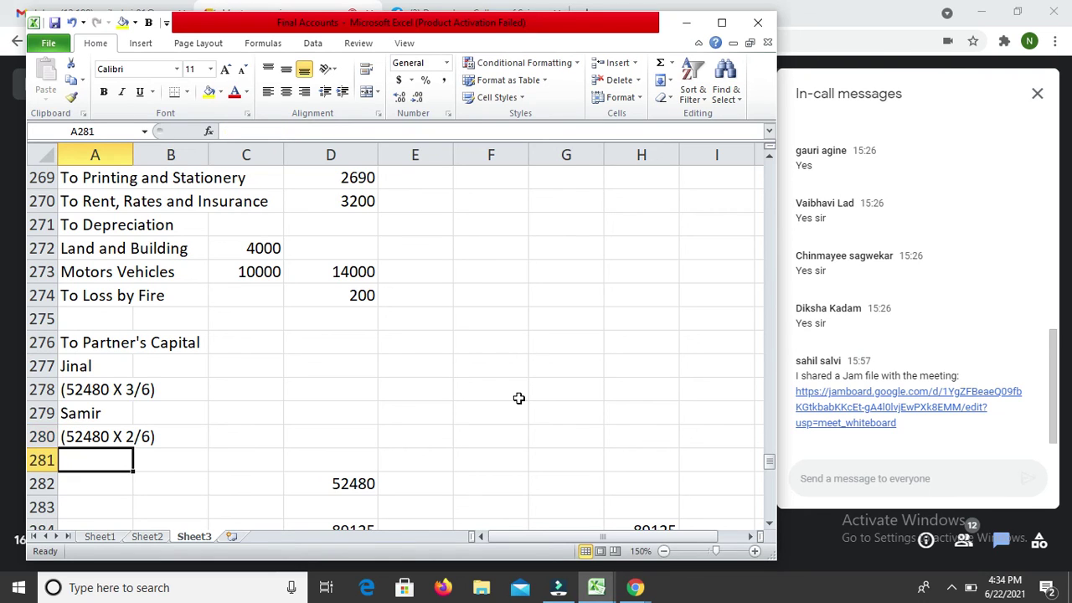
# Step: Add partner Jatin and copy the share note beneath for editing
pyautogui.write('Jatin')
pyautogui.press('Return')
pyautogui.press('Up')
pyautogui.press('Up')
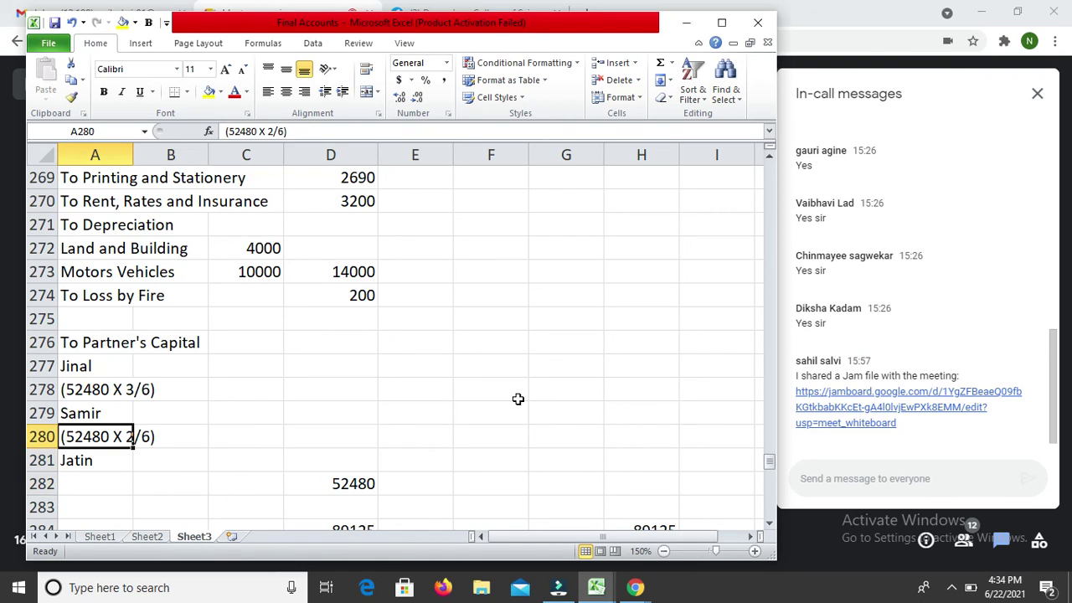
pyautogui.hotkey('ctrl', 'c')
pyautogui.press('Down')
pyautogui.press('Down')
pyautogui.press('Return')
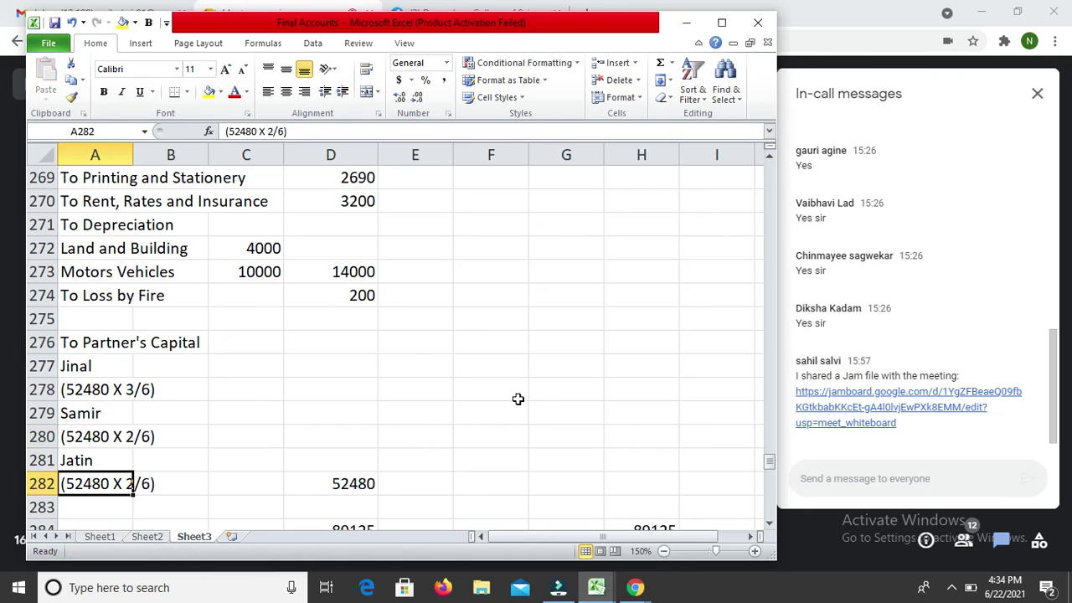
pyautogui.press('F2')
pyautogui.press('Left')
pyautogui.press('Left')
# Step: Change Jatin's note to 1/6 and enter Jinal's share =D282*3/6 (26240) in C277
pyautogui.write('1')
pyautogui.press('Return')
pyautogui.press('Up')
pyautogui.press('Up')
pyautogui.press('Right')
pyautogui.press('Right')
pyautogui.press('Up')
pyautogui.press('Up')
pyautogui.press('Up')
pyautogui.press('Up')
pyautogui.write('=')
pyautogui.press('Down')
pyautogui.press('Down')
pyautogui.press('Down')
pyautogui.press('Down')
pyautogui.press('Down')
pyautogui.press('Down')
pyautogui.press('Up')
pyautogui.press('Right')
pyautogui.write('*3/6')
pyautogui.press('Return')
# Step: Enter Samir's share =D282*2/6 and Jatin's share =D282*1/6 in column C
pyautogui.press('Down')
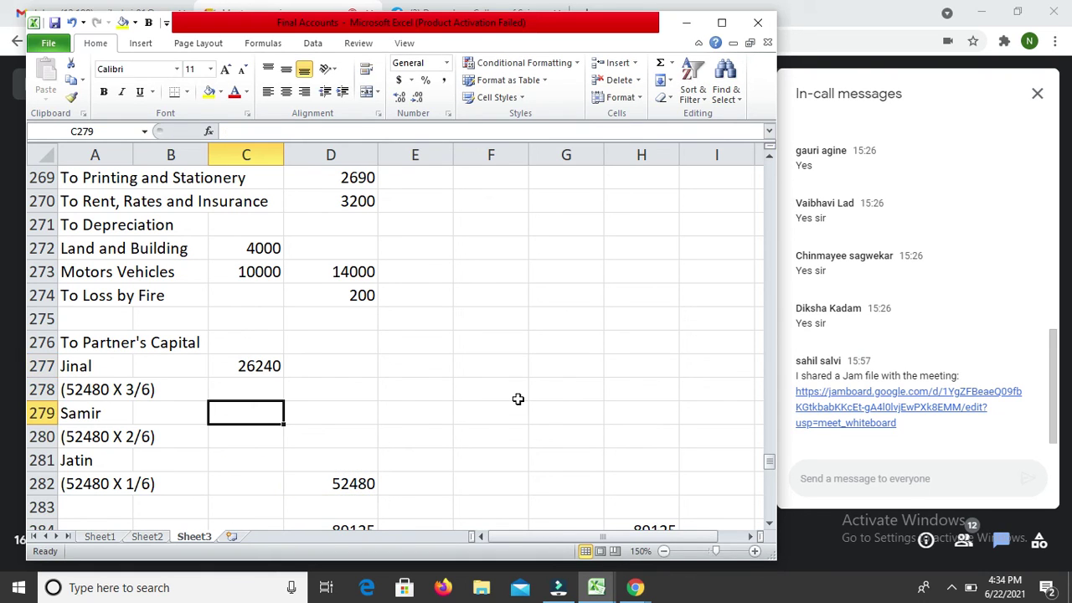
pyautogui.write('=')
pyautogui.press('Down')
pyautogui.press('Down')
pyautogui.press('Down')
pyautogui.press('Right')
pyautogui.write('*2/6')
pyautogui.press('Return')
pyautogui.press('Return')
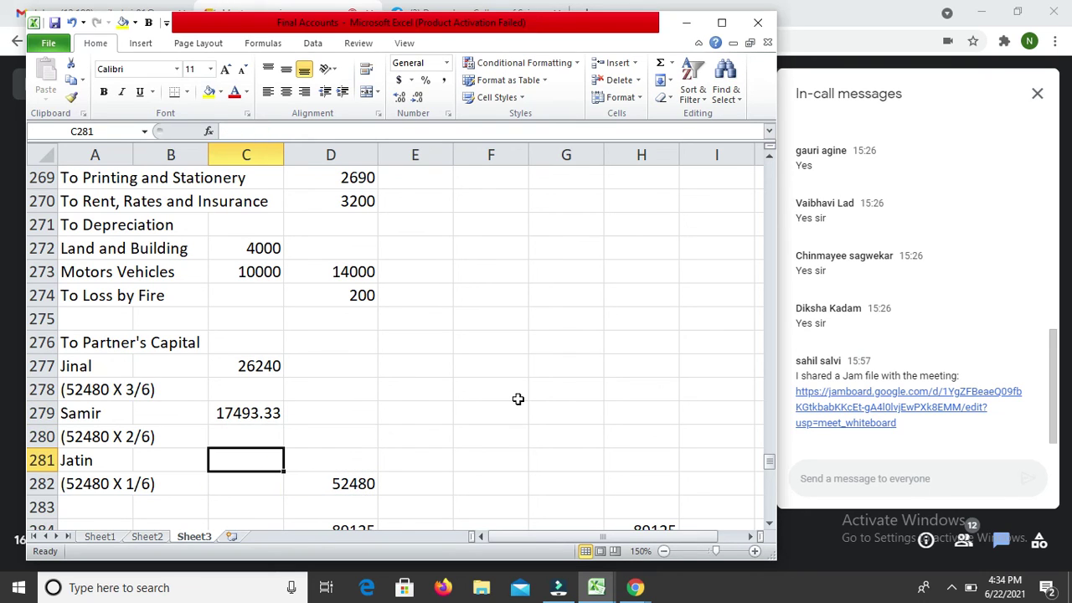
pyautogui.write('=')
pyautogui.press('Down')
pyautogui.press('Right')
pyautogui.write('*1/6')
pyautogui.press('Return')
# Step: Round Samir's and Jatin's shares to whole numbers, 17493 and 8747, with Decrease Decimal
pyautogui.press('Up')
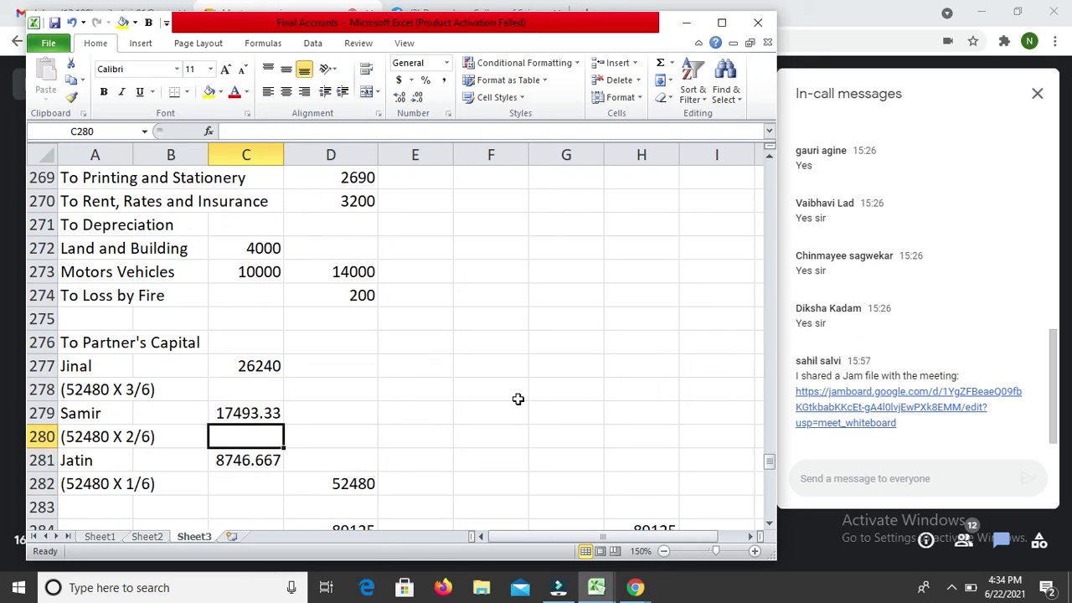
pyautogui.press('Up')
pyautogui.press('Up')
pyautogui.press('Up')
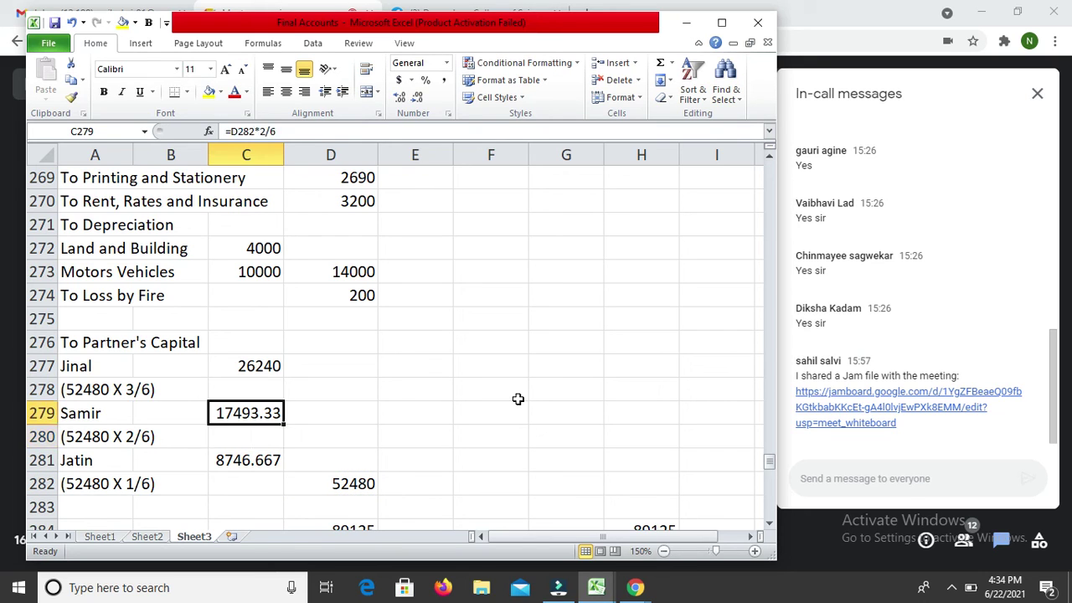
pyautogui.press('Down')
pyautogui.press('Down')
pyautogui.hotkey('shift', 'Down')
pyautogui.hotkey('shift', 'Down')
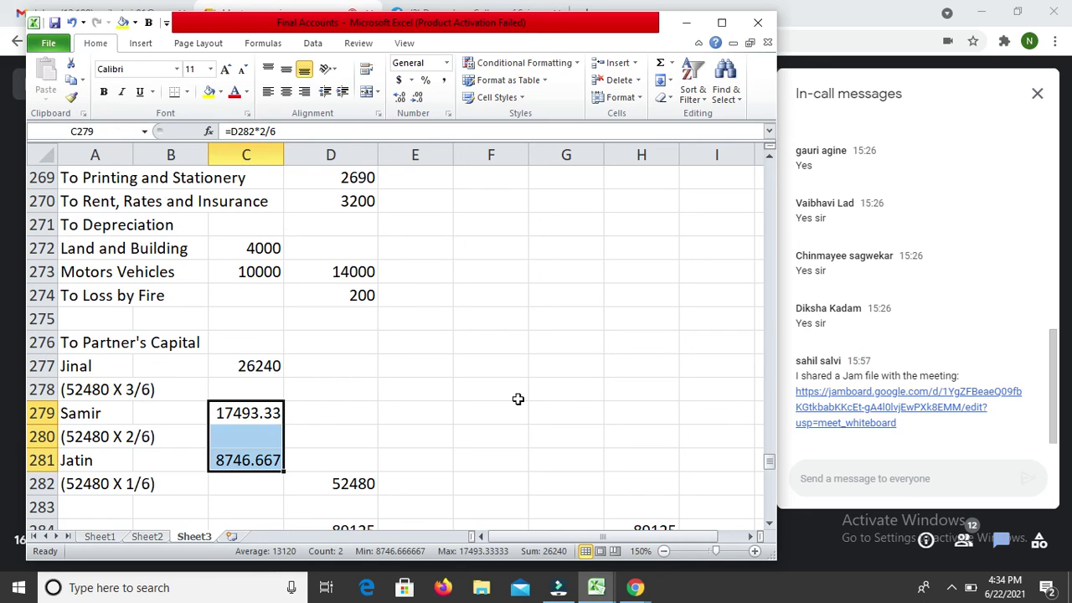
pyautogui.click(421, 101)
pyautogui.click(421, 101)
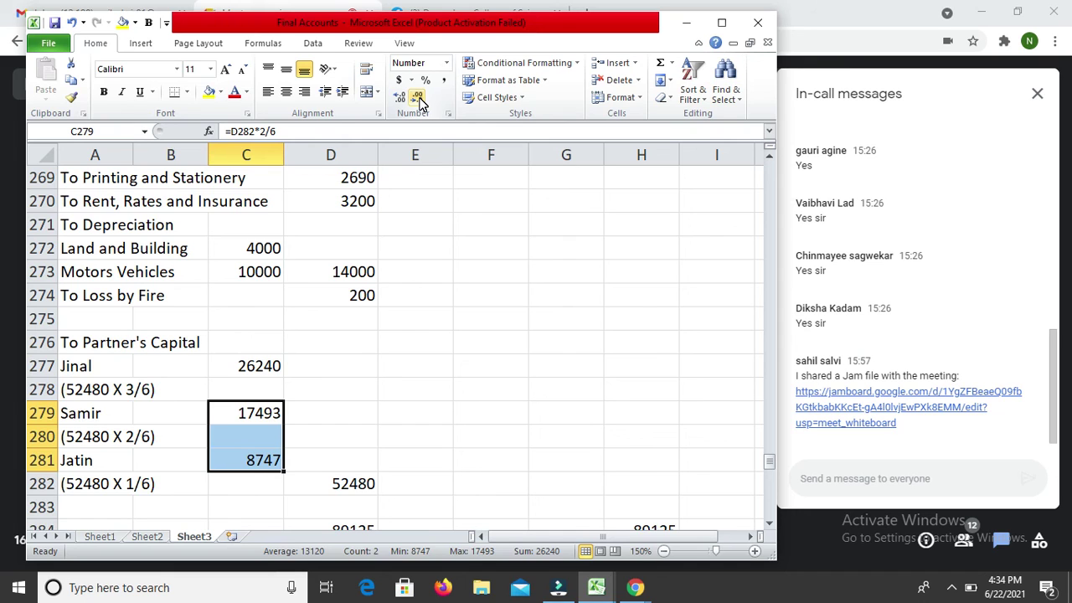
pyautogui.press('Down')
pyautogui.press('Down')
pyautogui.press('Down')
pyautogui.press('Down')
pyautogui.press('Down')
pyautogui.press('Down')
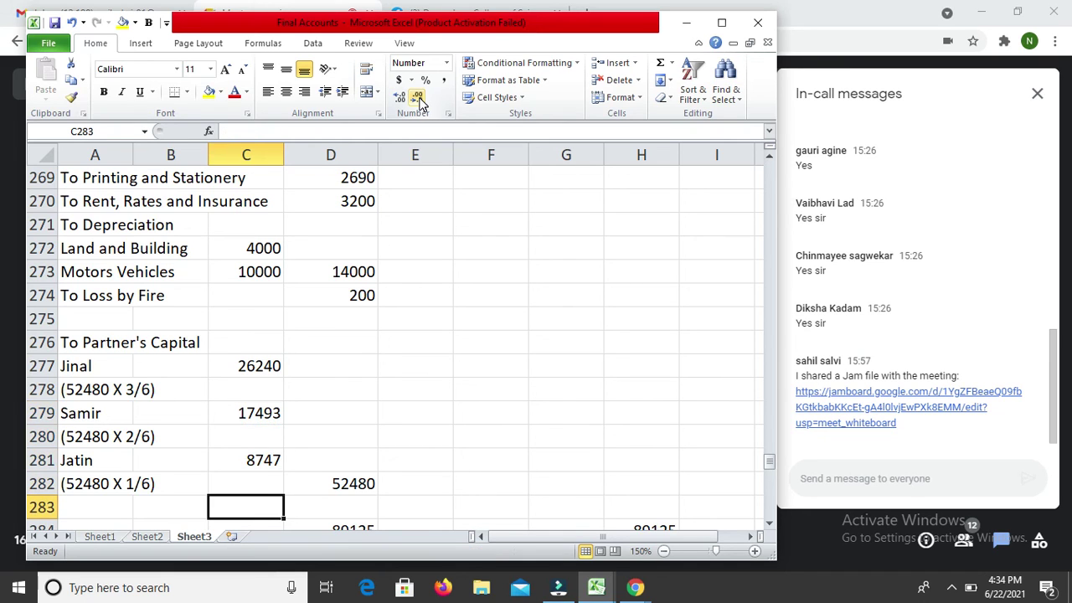
pyautogui.press('Up')
pyautogui.press('Right')
pyautogui.press('Right')
pyautogui.press('Right')
pyautogui.press('Right')
pyautogui.press('Up')
pyautogui.press('Left')
pyautogui.press('Left')
pyautogui.press('Left')
pyautogui.press('Left')
pyautogui.press('Up')
pyautogui.press('Up')
pyautogui.press('Up')
pyautogui.press('Up')
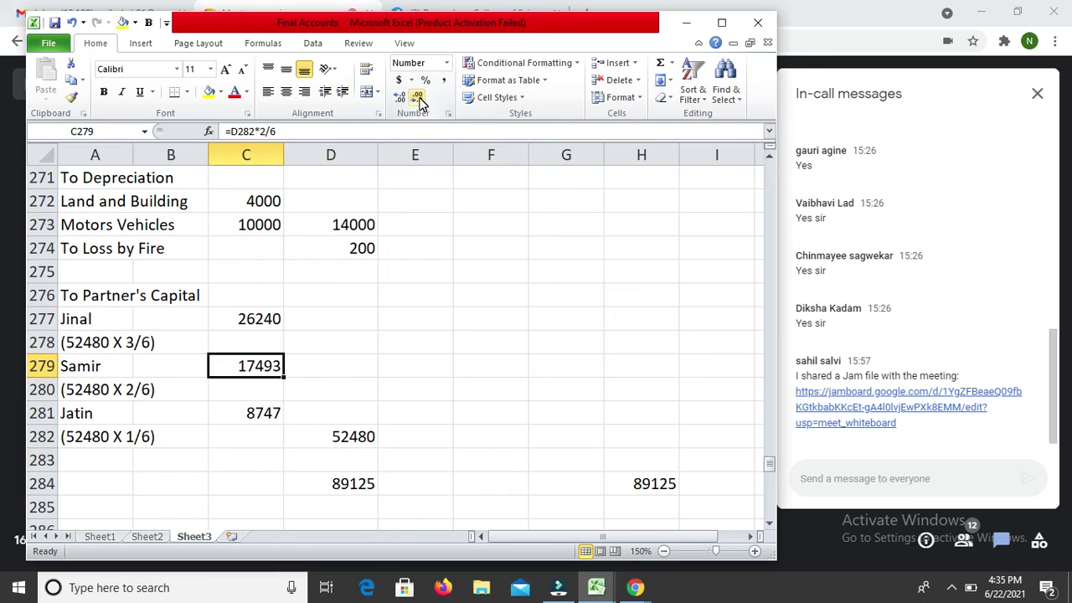
pyautogui.press('Down')
pyautogui.press('Down')
pyautogui.press('Down')
pyautogui.press('Down')
pyautogui.press('Down')
# Step: Select the 1600 and 1950 cells in the bad-debts working
pyautogui.press('Up')
pyautogui.press('Up')
pyautogui.press('Up')
pyautogui.press('Up')
pyautogui.press('Up')
pyautogui.press('Up')
pyautogui.press('Up')
pyautogui.press('Up')
pyautogui.press('Up')
pyautogui.press('Up')
pyautogui.press('Up')
pyautogui.press('Up')
pyautogui.press('Up')
pyautogui.press('Up')
pyautogui.press('Up')
pyautogui.press('Up')
pyautogui.press('Up')
pyautogui.press('Up')
pyautogui.press('Up')
pyautogui.press('Up')
pyautogui.press('Up')
pyautogui.press('Up')
pyautogui.press('Up')
pyautogui.press('Up')
pyautogui.press('Up')
pyautogui.press('Up')
pyautogui.press('Up')
pyautogui.press('Up')
pyautogui.press('Up')
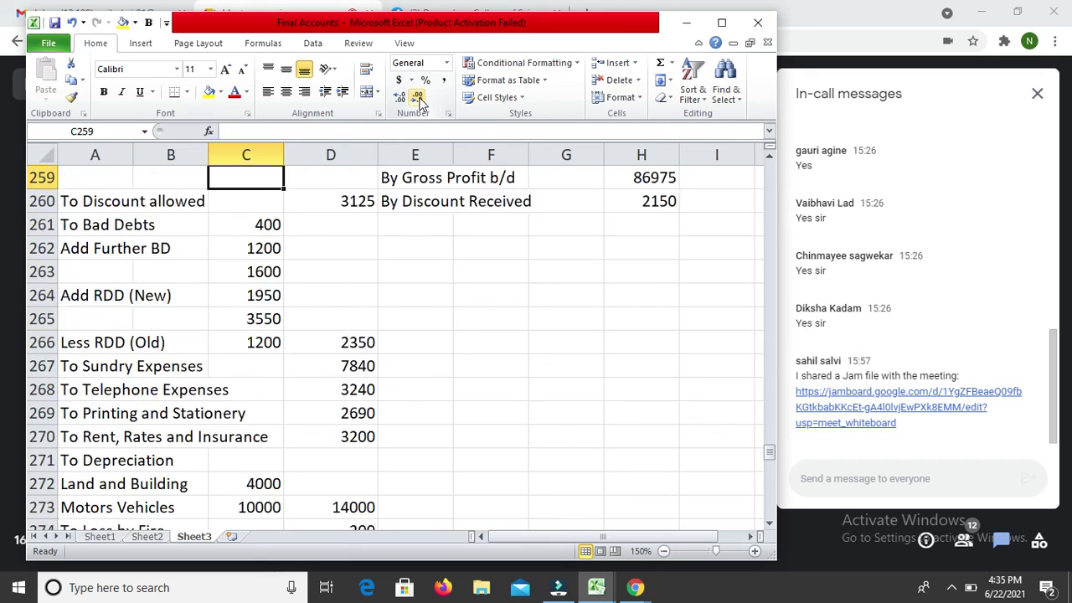
pyautogui.press('Down')
pyautogui.press('Down')
pyautogui.press('Down')
pyautogui.press('Down')
pyautogui.press('Down')
pyautogui.press('Down')
pyautogui.press('Down')
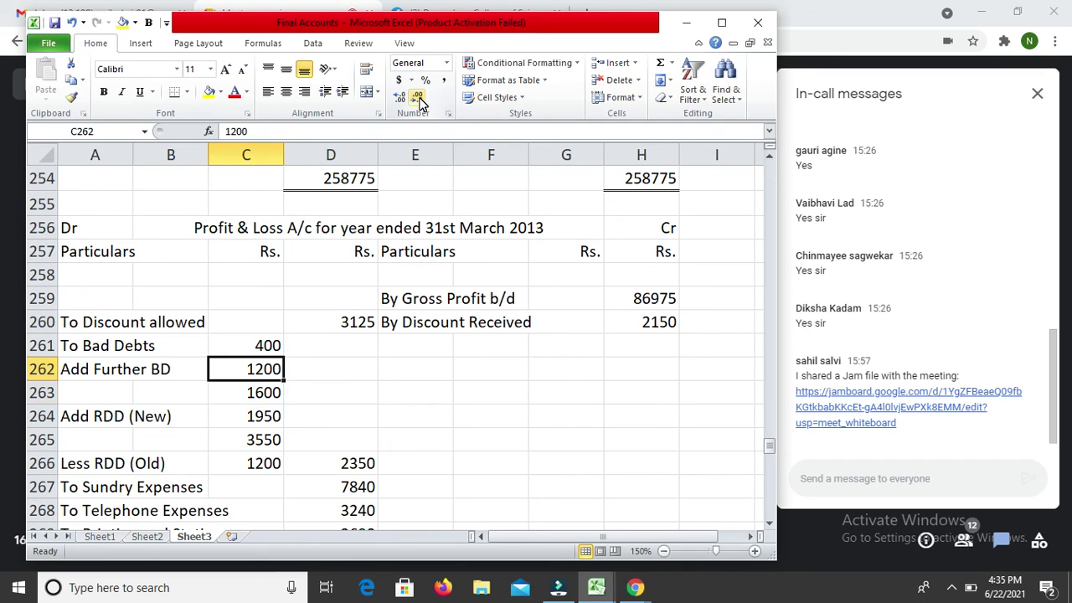
pyautogui.press('Down')
pyautogui.hotkey('shift', 'Down')
# Step: Put thick top and bottom borders around the 1600 and 1950 amounts
pyautogui.hotkey('ctrl', '1')
pyautogui.click(413, 344)
pyautogui.click(509, 350)
pyautogui.click(538, 402)
pyautogui.press('Return')
# Step: Add thick top and bottom borders to the depreciation amounts in C267:C273
pyautogui.press('Down')
pyautogui.press('Down')
pyautogui.press('Down')
pyautogui.press('Down')
pyautogui.press('Down')
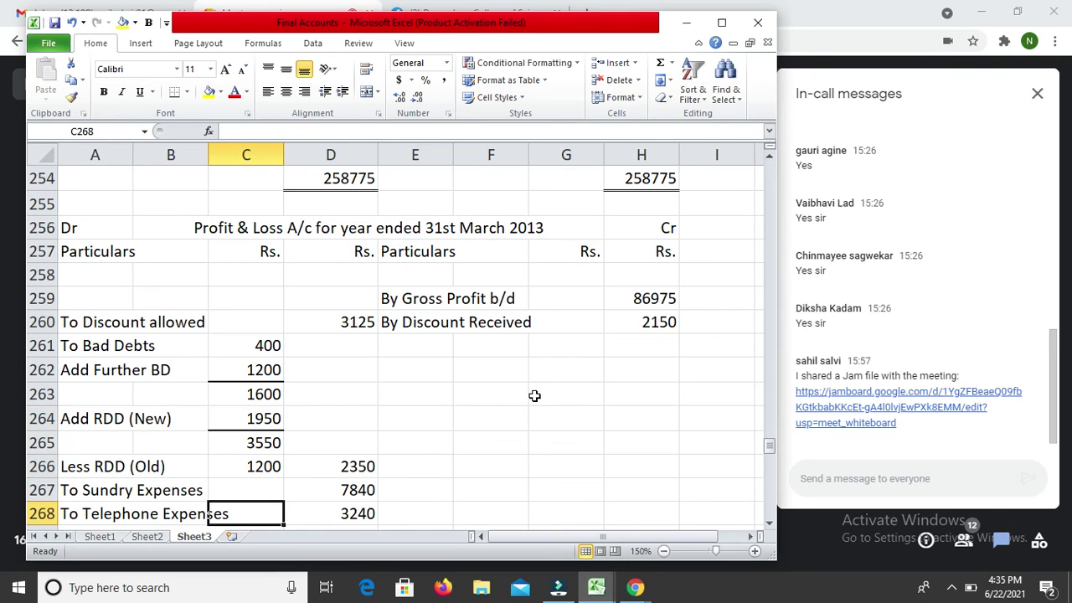
pyautogui.press('Down')
pyautogui.press('Down')
pyautogui.press('Down')
pyautogui.press('Down')
pyautogui.press('Down')
pyautogui.press('Down')
pyautogui.press('Up')
pyautogui.press('Up')
pyautogui.press('Up')
pyautogui.press('Up')
pyautogui.press('Up')
pyautogui.press('Up')
pyautogui.press('Up')
pyautogui.hotkey('shift', 'Down')
pyautogui.hotkey('shift', 'Down')
pyautogui.hotkey('shift', 'Down')
pyautogui.hotkey('shift', 'Down')
pyautogui.hotkey('shift', 'Down')
pyautogui.hotkey('shift', 'Down')
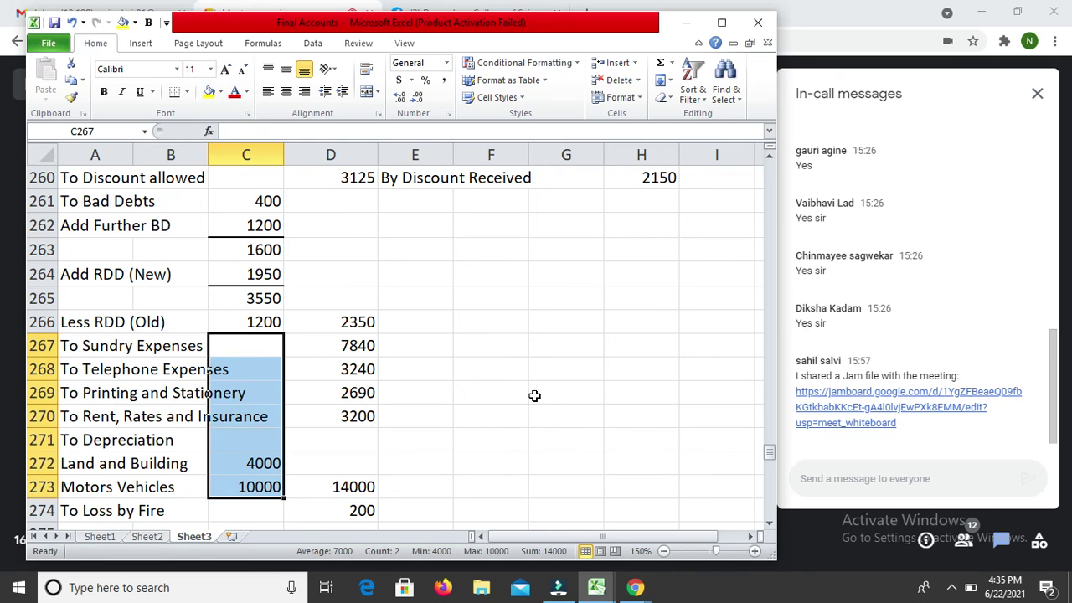
pyautogui.hotkey('ctrl', '1')
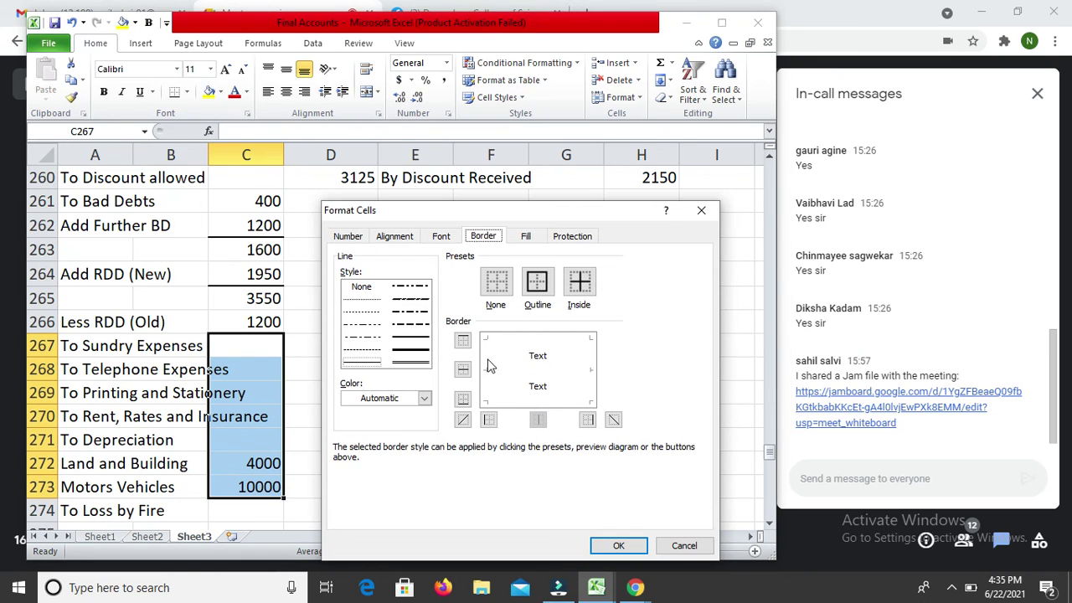
pyautogui.click(412, 348)
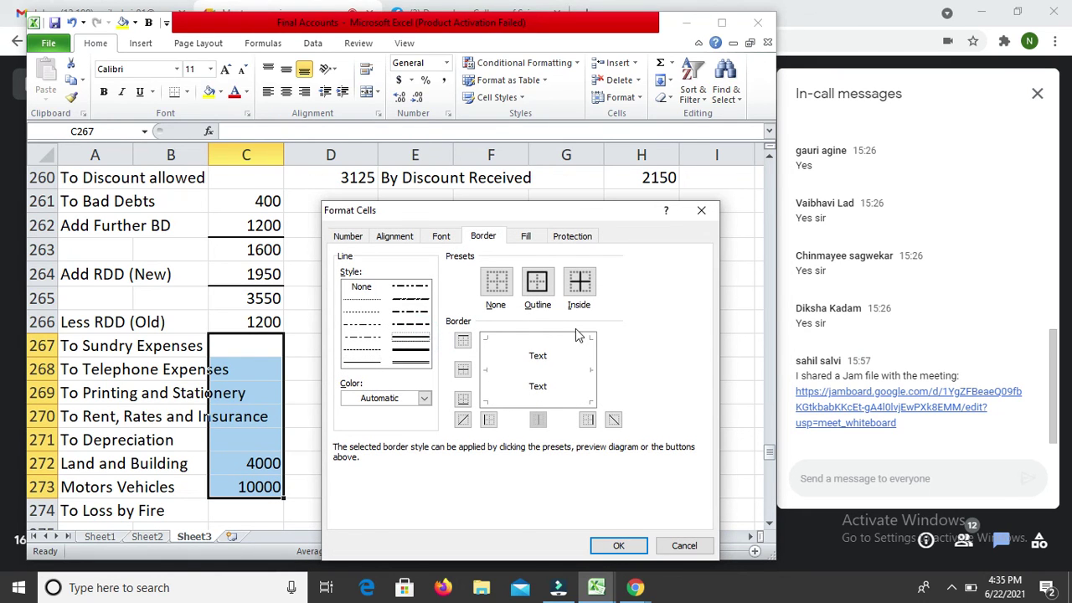
pyautogui.click(564, 339)
pyautogui.click(568, 400)
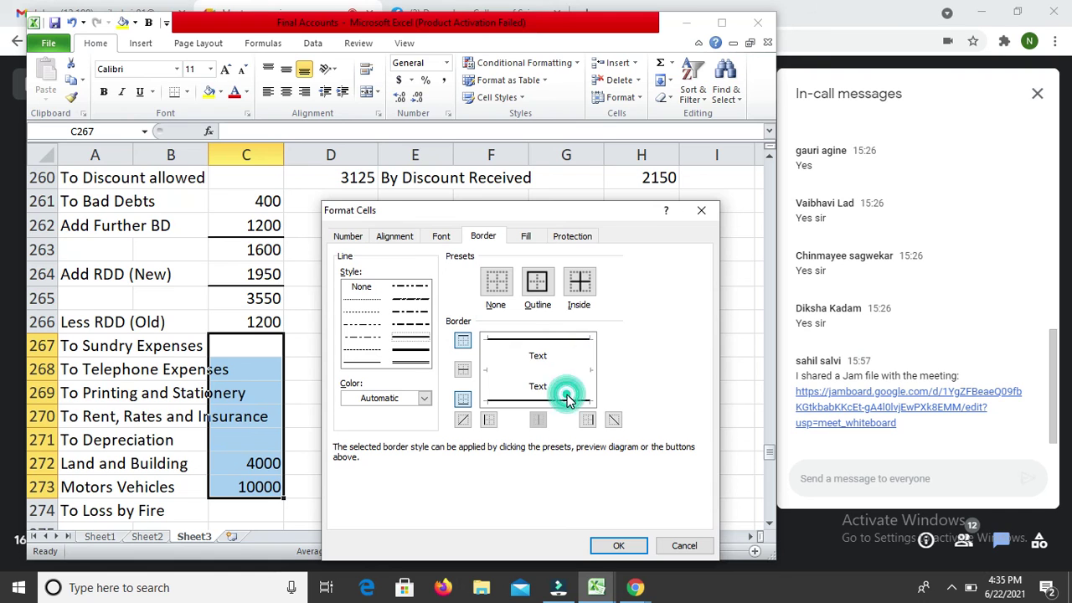
pyautogui.press('Return')
# Step: Rule a thick bottom border under the partners' profit share amounts
pyautogui.press('Down')
pyautogui.press('Down')
pyautogui.press('Down')
pyautogui.press('Down')
pyautogui.press('Down')
pyautogui.press('Down')
pyautogui.press('Down')
pyautogui.press('Down')
pyautogui.press('Down')
pyautogui.press('Down')
pyautogui.press('Down')
pyautogui.press('Down')
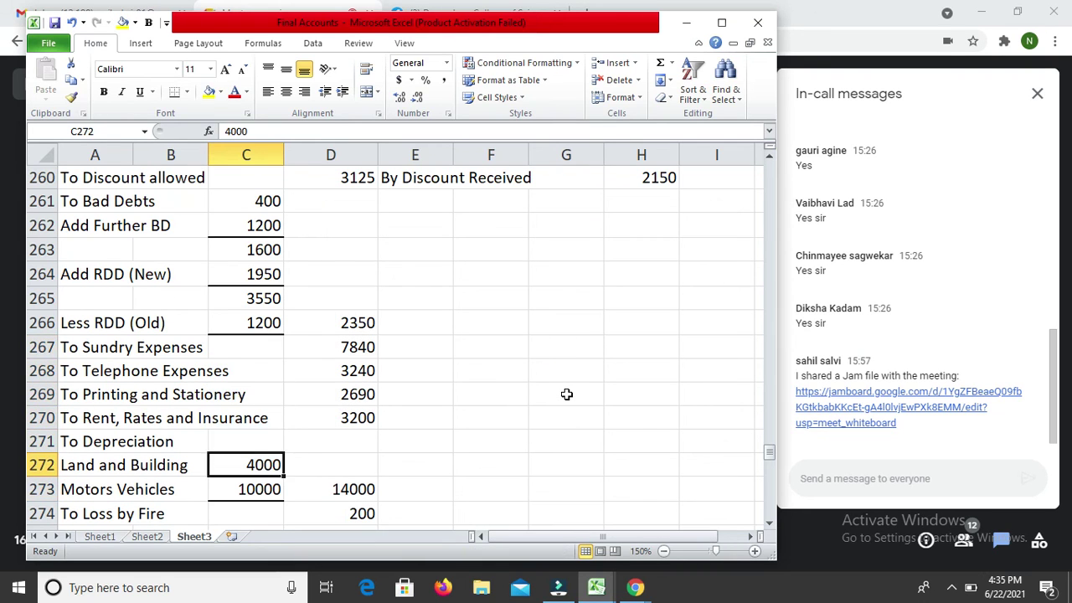
pyautogui.press('Down')
pyautogui.press('Down')
pyautogui.press('Down')
pyautogui.press('Down')
pyautogui.press('Up')
pyautogui.press('Up')
pyautogui.press('Down')
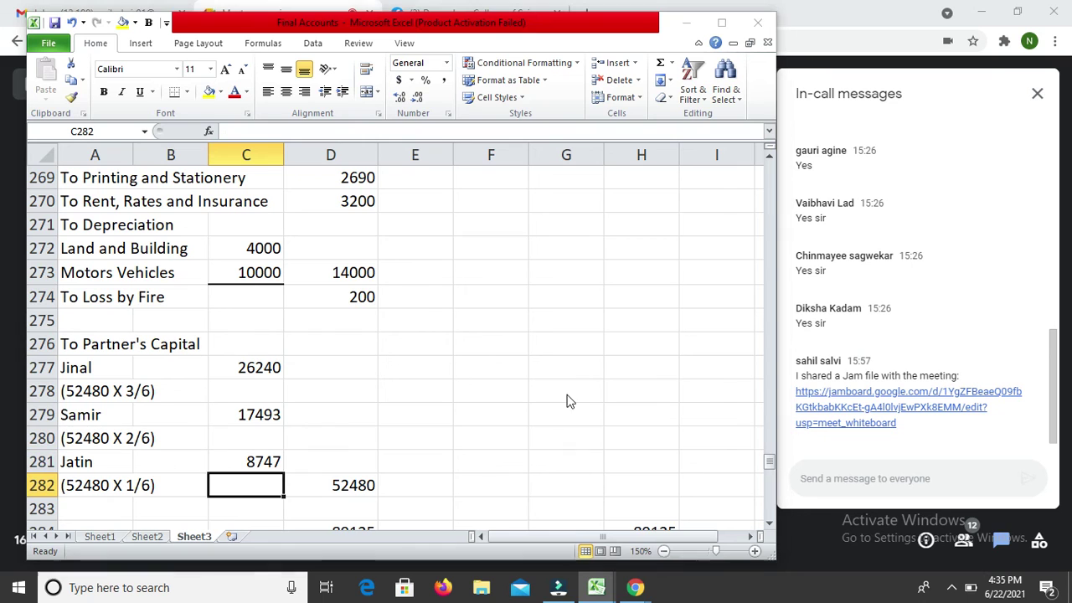
pyautogui.hotkey('ctrl', '1')
pyautogui.click(403, 346)
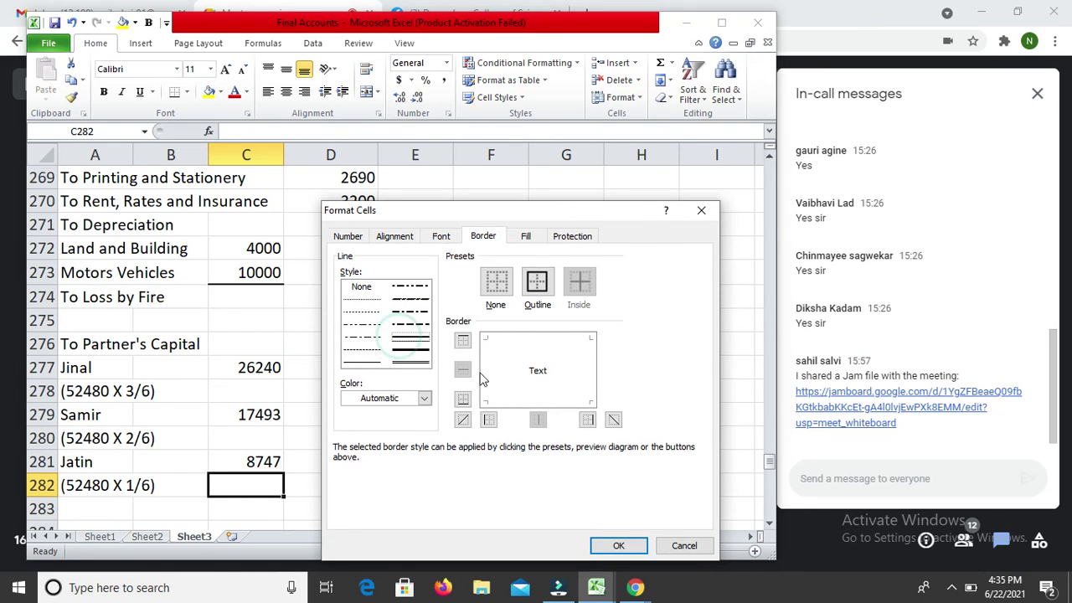
pyautogui.click(518, 400)
pyautogui.press('Return')
# Step: Give the 89125 total in D284 a top border and a double bottom border
pyautogui.press('Down')
pyautogui.press('Down')
pyautogui.press('Down')
pyautogui.press('Down')
pyautogui.press('Down')
pyautogui.press('Down')
pyautogui.press('Down')
pyautogui.press('Down')
pyautogui.press('Down')
pyautogui.press('Down')
pyautogui.press('Up')
pyautogui.press('Up')
pyautogui.press('Up')
pyautogui.press('Up')
pyautogui.press('Up')
pyautogui.press('Up')
pyautogui.press('Up')
pyautogui.press('Up')
pyautogui.press('Up')
pyautogui.press('Up')
pyautogui.press('Up')
pyautogui.press('Up')
pyautogui.press('Up')
pyautogui.press('Up')
pyautogui.press('Up')
pyautogui.press('Up')
pyautogui.press('Up')
pyautogui.press('Up')
pyautogui.press('Up')
pyautogui.press('Up')
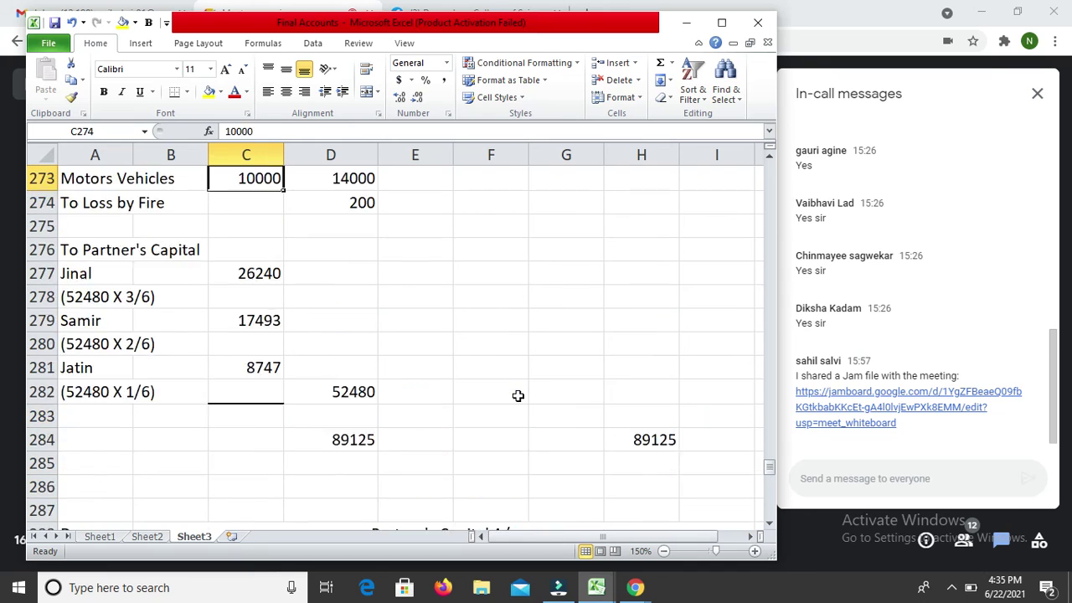
pyautogui.press('Down')
pyautogui.press('Down')
pyautogui.press('Down')
pyautogui.press('Down')
pyautogui.press('Down')
pyautogui.press('Down')
pyautogui.press('Down')
pyautogui.press('Down')
pyautogui.press('Down')
pyautogui.press('Down')
pyautogui.press('Down')
pyautogui.press('Down')
pyautogui.press('Down')
pyautogui.press('Down')
pyautogui.press('Down')
pyautogui.press('Down')
pyautogui.press('Down')
pyautogui.press('Down')
pyautogui.press('Down')
pyautogui.press('Down')
pyautogui.press('Down')
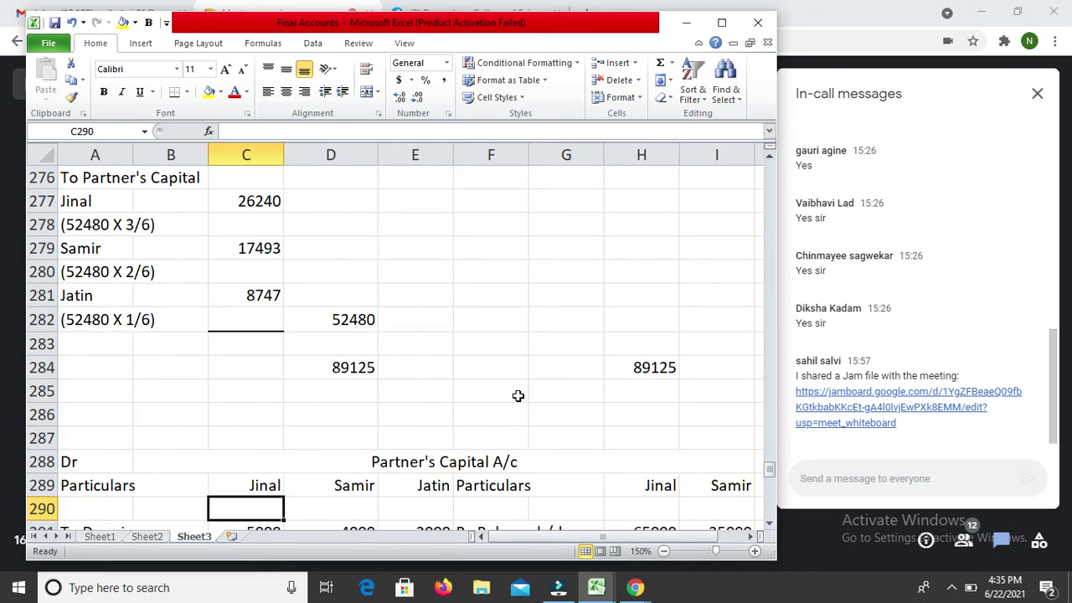
pyautogui.press('Up')
pyautogui.press('Up')
pyautogui.press('Up')
pyautogui.press('Up')
pyautogui.press('Up')
pyautogui.press('Right')
pyautogui.press('Up')
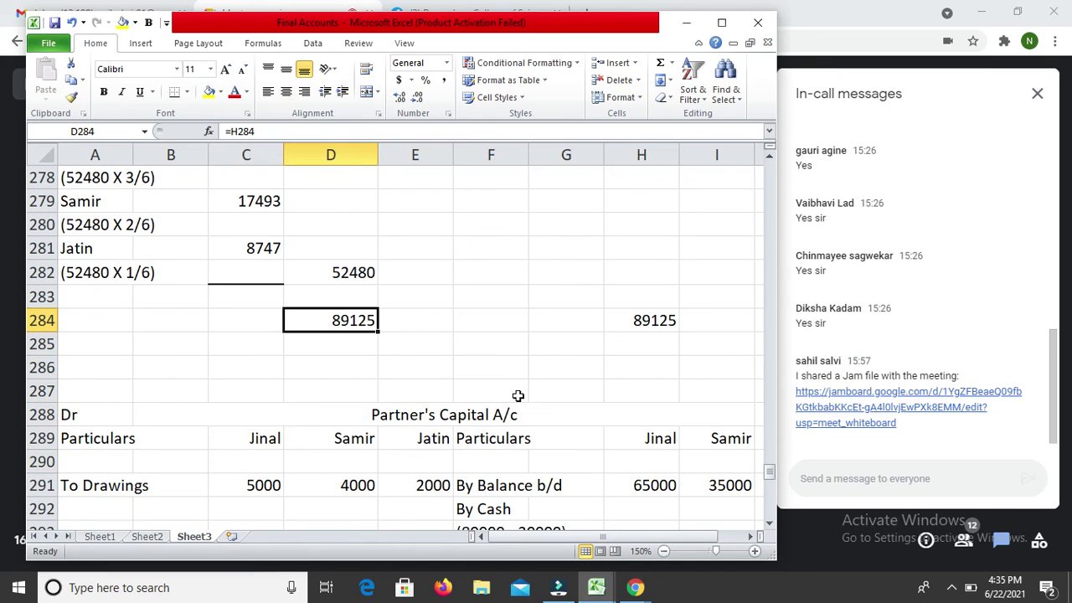
pyautogui.hotkey('ctrl', '1')
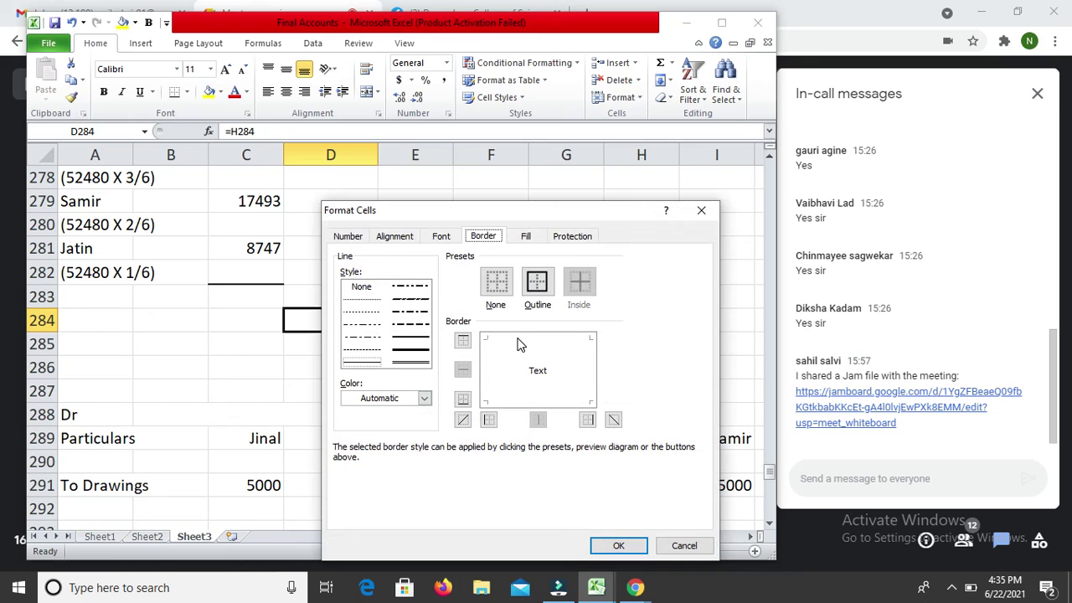
pyautogui.click(410, 361)
pyautogui.click(549, 338)
pyautogui.click(415, 361)
pyautogui.click(544, 400)
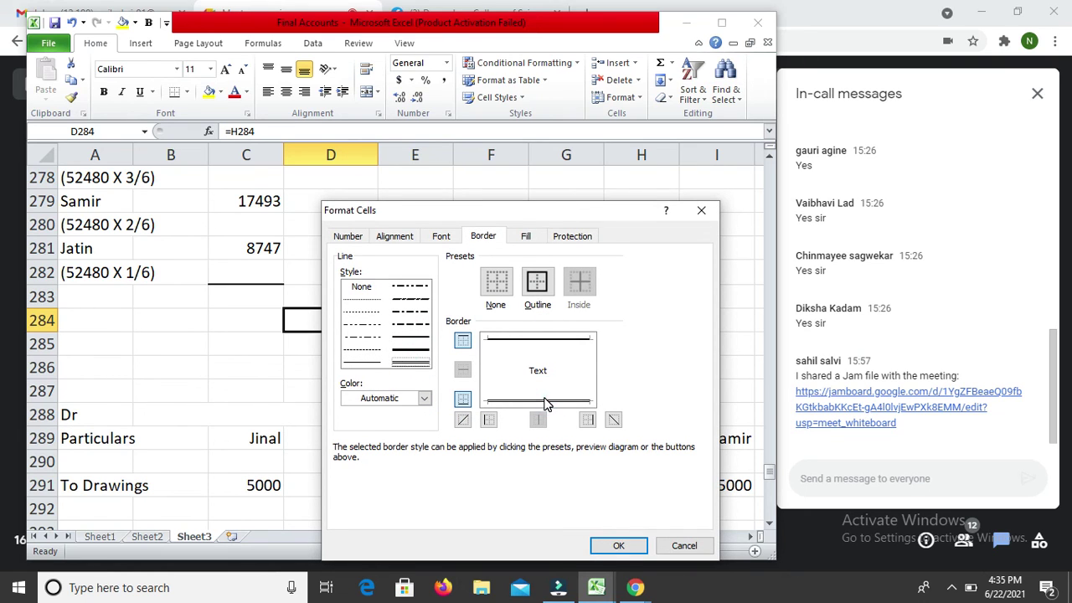
pyautogui.press('Return')
# Step: Set up a solid top border and double bottom border for the H284 total
pyautogui.press('Right')
pyautogui.press('Right')
pyautogui.press('Right')
pyautogui.press('Right')
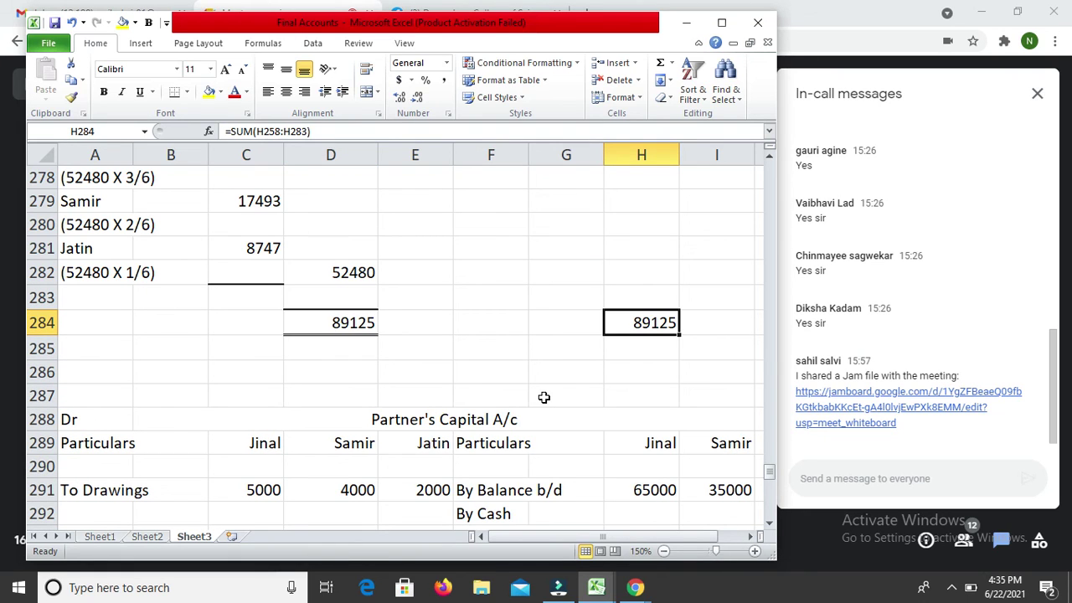
pyautogui.hotkey('ctrl', '1')
pyautogui.click(414, 337)
pyautogui.click(535, 351)
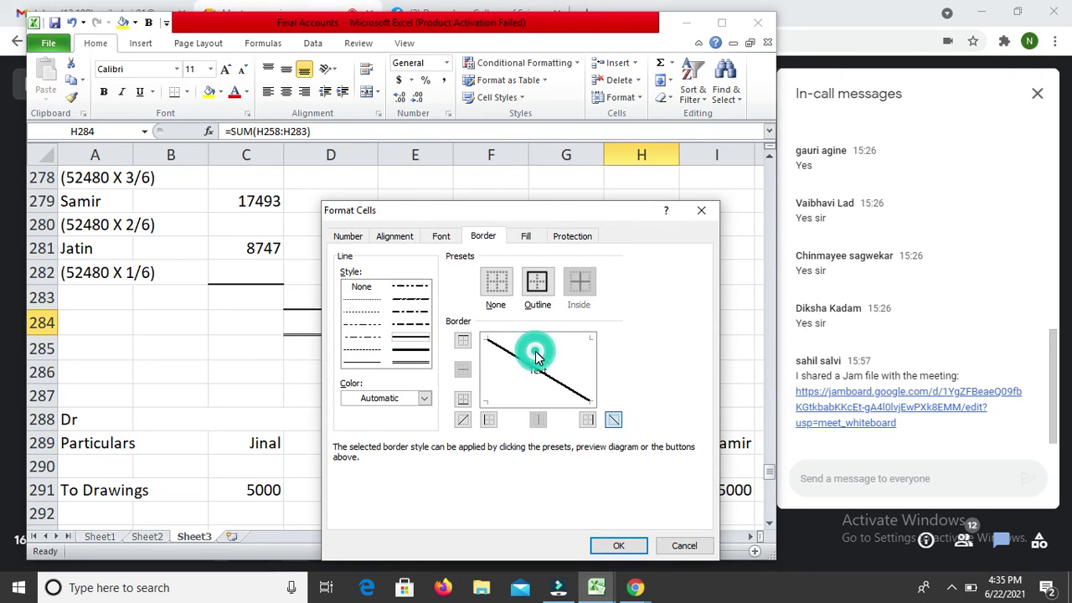
pyautogui.click(530, 355)
pyautogui.click(546, 338)
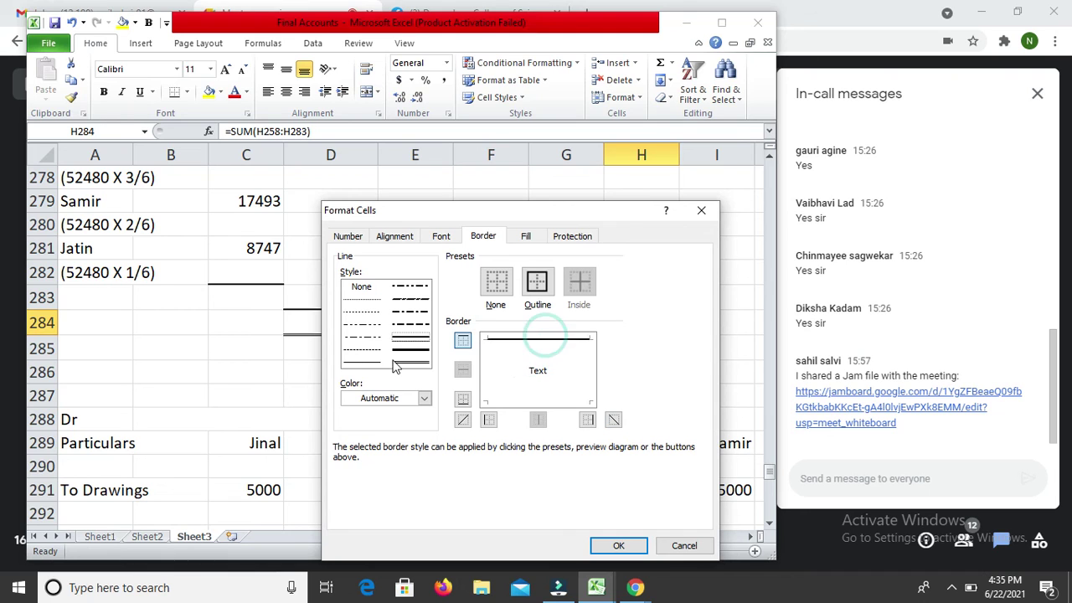
pyautogui.click(411, 362)
pyautogui.click(526, 411)
# Step: Apply the H284 borders and enter the 'By Net Profit' label on row 297
pyautogui.press('Return')
pyautogui.press('Down')
pyautogui.press('Down')
pyautogui.press('Down')
pyautogui.press('Down')
pyautogui.press('Down')
pyautogui.press('Down')
pyautogui.press('Down')
pyautogui.press('Down')
pyautogui.press('Down')
pyautogui.press('Down')
pyautogui.press('Down')
pyautogui.press('Down')
pyautogui.press('Down')
pyautogui.press('Down')
pyautogui.press('Down')
pyautogui.press('Up')
pyautogui.press('Up')
pyautogui.press('Left')
pyautogui.press('Left')
pyautogui.write('B')
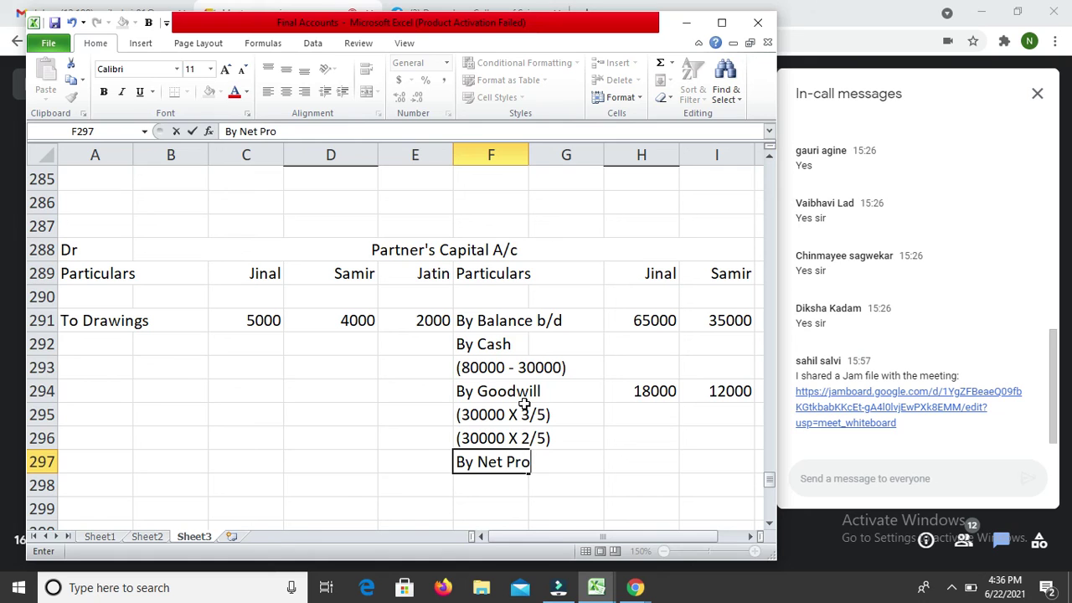
pyautogui.press('Return')
# Step: Credit Jinal's net profit share of 26240 on the By Net Profit row
pyautogui.press('Up')
pyautogui.press('Up')
pyautogui.press('Up')
pyautogui.press('Up')
pyautogui.press('Up')
pyautogui.press('Up')
pyautogui.press('Up')
pyautogui.press('Up')
pyautogui.press('Up')
pyautogui.press('Up')
pyautogui.press('Up')
pyautogui.press('Up')
pyautogui.press('Up')
pyautogui.press('Up')
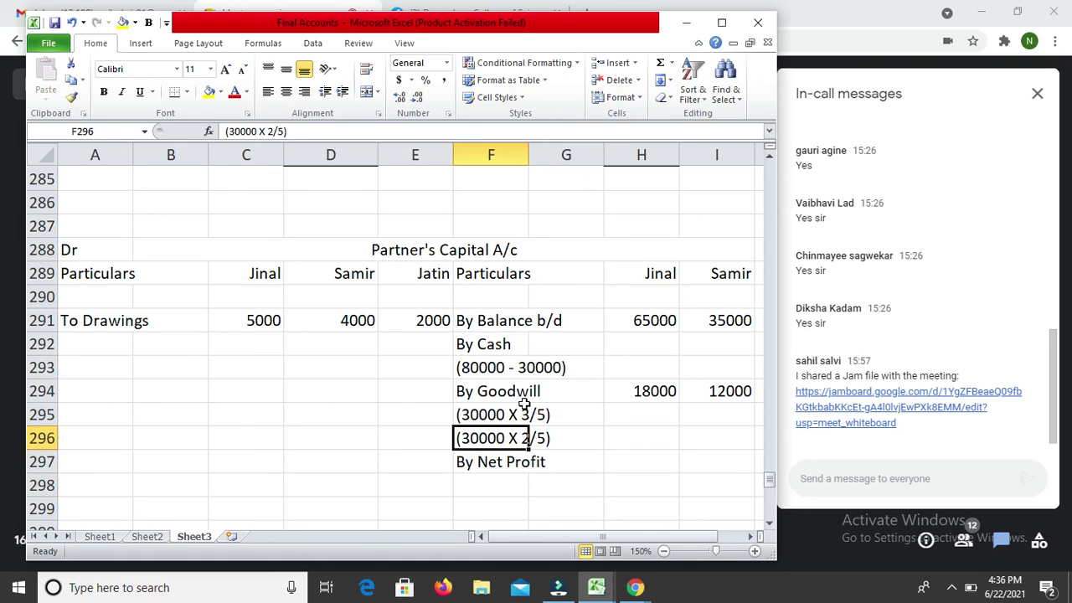
pyautogui.press('Up')
pyautogui.press('Up')
pyautogui.press('Up')
pyautogui.press('Up')
pyautogui.press('Up')
pyautogui.press('Up')
pyautogui.press('Up')
pyautogui.press('Up')
pyautogui.press('Up')
pyautogui.press('Up')
pyautogui.press('Down')
pyautogui.press('Down')
pyautogui.press('Down')
pyautogui.press('Down')
pyautogui.press('Down')
pyautogui.press('Down')
pyautogui.press('Down')
pyautogui.press('Down')
pyautogui.press('Down')
pyautogui.press('Down')
pyautogui.press('Down')
pyautogui.press('Down')
pyautogui.press('Down')
pyautogui.press('Down')
pyautogui.press('Down')
pyautogui.press('Down')
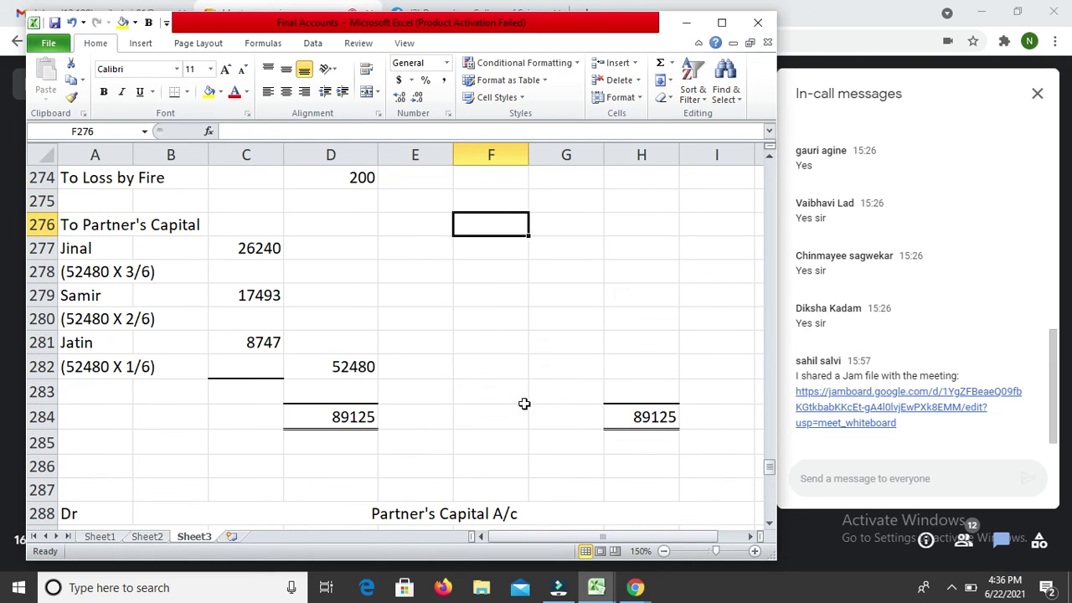
pyautogui.press('Down')
pyautogui.press('Down')
pyautogui.press('Down')
pyautogui.press('Down')
pyautogui.press('Down')
pyautogui.press('Down')
pyautogui.press('Down')
pyautogui.press('Down')
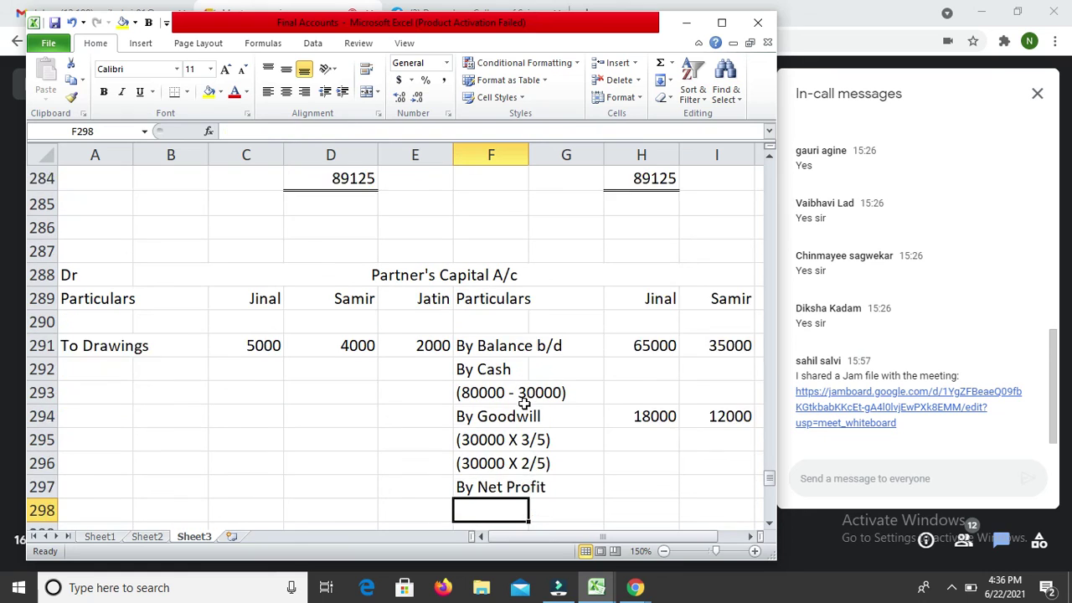
pyautogui.press('Up')
pyautogui.press('Right')
# Step: Credit Samir's net profit share of 17493 on the same row
pyautogui.press('Right')
pyautogui.write('26')
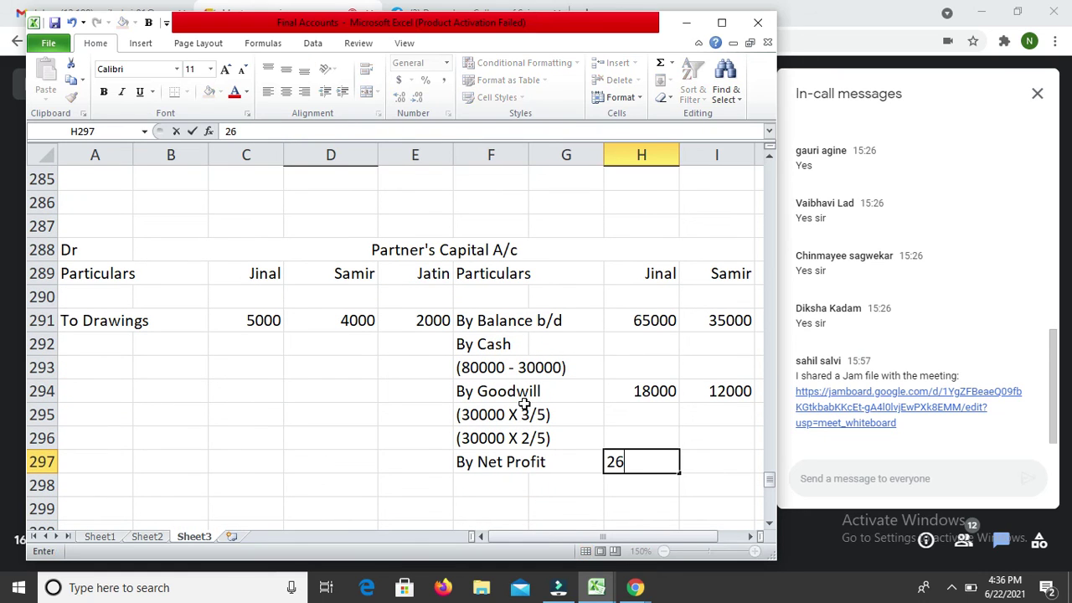
pyautogui.press('Return')
pyautogui.press('Up')
pyautogui.press('Right')
pyautogui.press('Left')
pyautogui.press('Up')
pyautogui.press('Up')
pyautogui.press('Up')
pyautogui.press('Up')
pyautogui.press('Up')
pyautogui.press('Up')
pyautogui.press('Up')
pyautogui.press('Up')
pyautogui.press('Up')
pyautogui.press('Up')
pyautogui.press('Up')
pyautogui.press('Up')
pyautogui.press('Up')
pyautogui.press('Up')
pyautogui.press('Up')
pyautogui.press('Up')
pyautogui.press('Up')
pyautogui.press('Up')
pyautogui.press('Up')
pyautogui.press('Up')
pyautogui.press('Down')
pyautogui.press('Down')
pyautogui.press('Down')
pyautogui.press('Down')
pyautogui.press('Down')
pyautogui.press('Down')
pyautogui.press('Down')
pyautogui.press('Down')
pyautogui.press('Down')
pyautogui.press('Down')
pyautogui.press('Down')
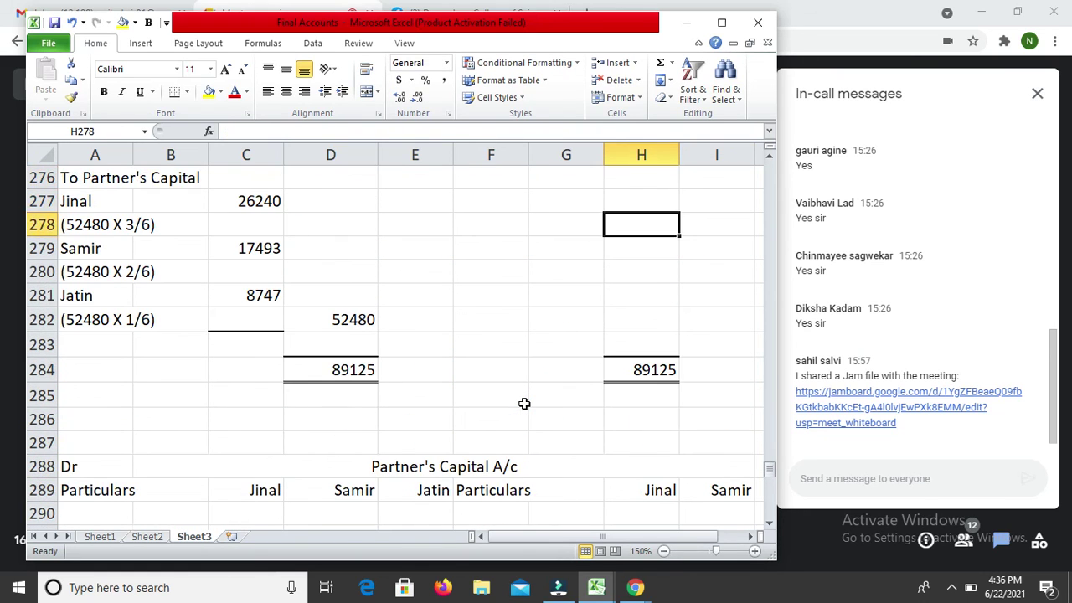
pyautogui.press('Down')
pyautogui.press('Down')
pyautogui.press('Down')
pyautogui.press('Down')
pyautogui.press('Down')
pyautogui.press('Down')
pyautogui.press('Down')
pyautogui.press('Down')
pyautogui.press('Down')
pyautogui.press('Right')
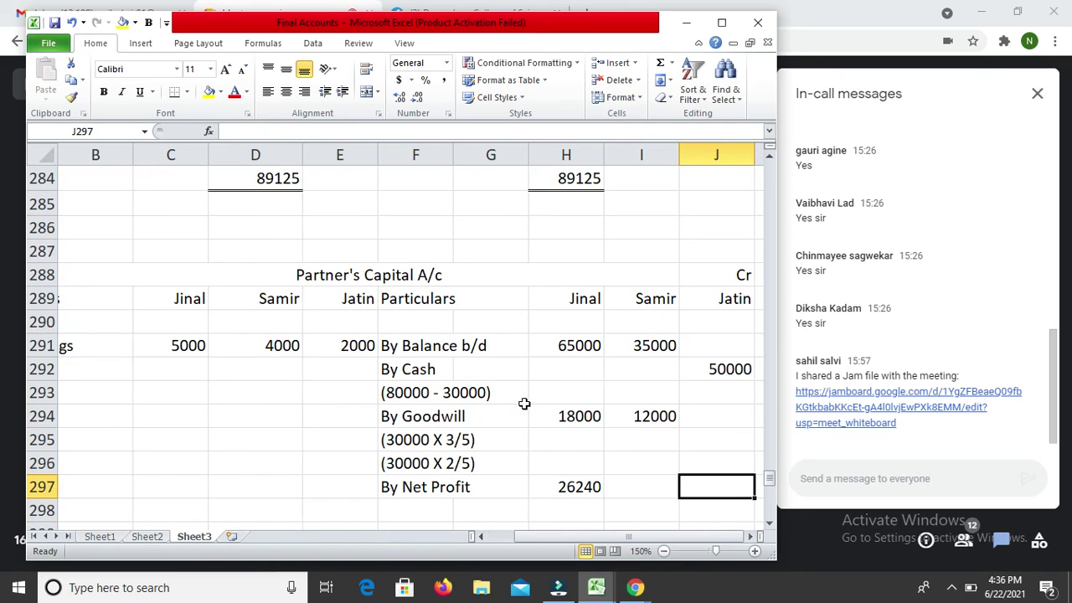
pyautogui.write('174')
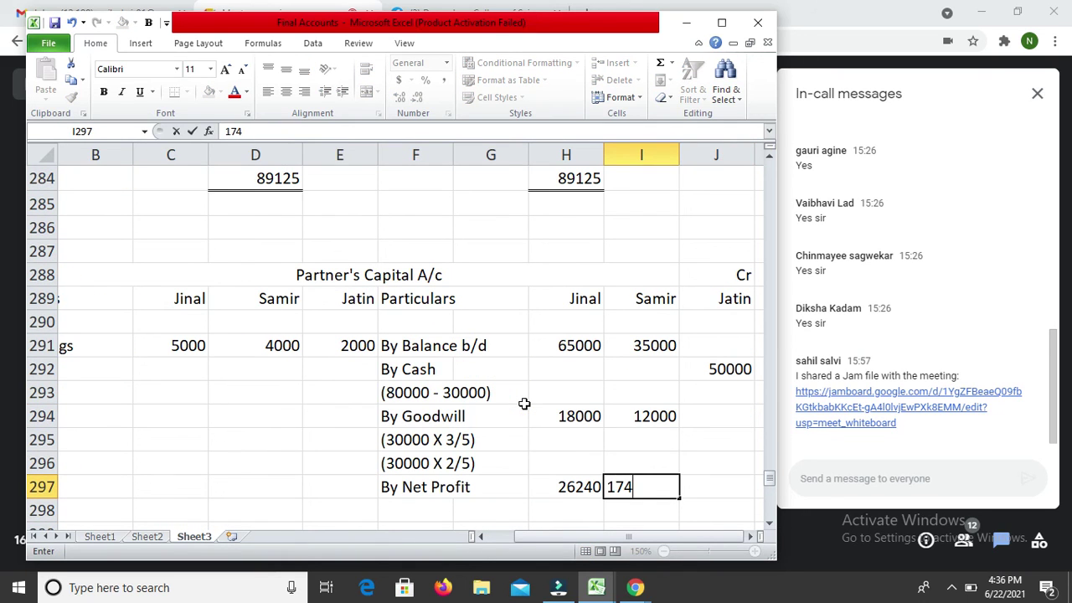
pyautogui.press('Return')
# Step: Credit Jatin's net profit share of 8747 on the same row
pyautogui.press('Up')
pyautogui.press('Up')
pyautogui.press('Up')
pyautogui.press('Up')
pyautogui.press('Up')
pyautogui.press('Up')
pyautogui.press('Up')
pyautogui.press('Up')
pyautogui.press('Up')
pyautogui.press('Up')
pyautogui.press('Up')
pyautogui.press('Up')
pyautogui.press('Up')
pyautogui.press('Up')
pyautogui.press('Up')
pyautogui.press('Up')
pyautogui.press('Up')
pyautogui.press('Up')
pyautogui.press('Up')
pyautogui.press('Up')
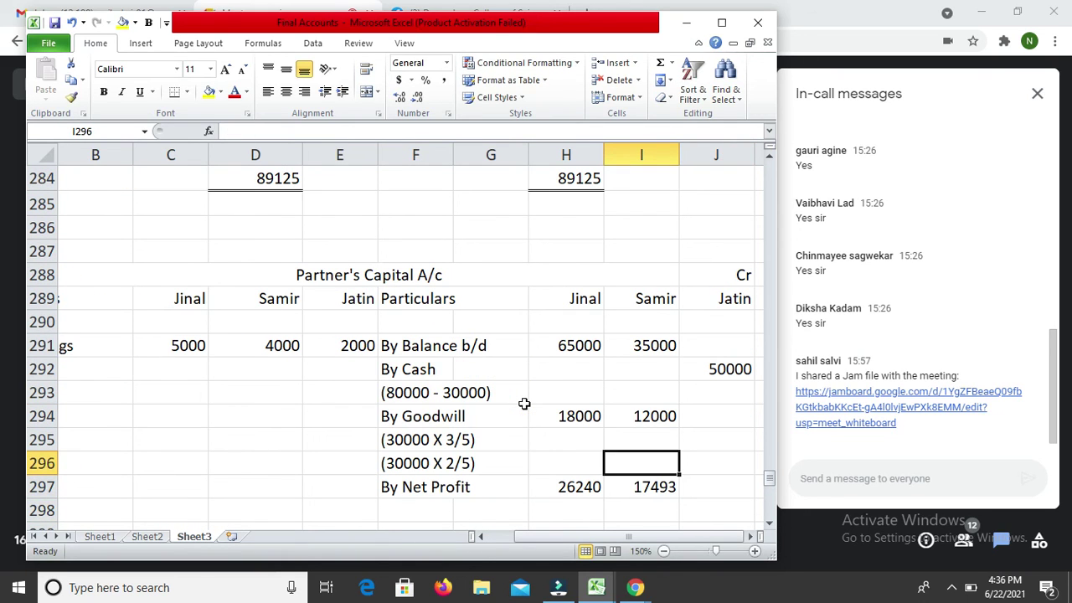
pyautogui.press('Up')
pyautogui.press('Up')
pyautogui.press('Down')
pyautogui.press('Down')
pyautogui.press('Down')
pyautogui.press('Down')
pyautogui.press('Down')
pyautogui.press('Down')
pyautogui.press('Down')
pyautogui.press('Down')
pyautogui.press('Down')
pyautogui.press('Down')
pyautogui.press('Down')
pyautogui.press('Down')
pyautogui.press('Down')
pyautogui.press('Down')
pyautogui.press('Down')
pyautogui.press('Down')
pyautogui.press('Down')
pyautogui.press('Down')
pyautogui.press('Down')
pyautogui.press('Down')
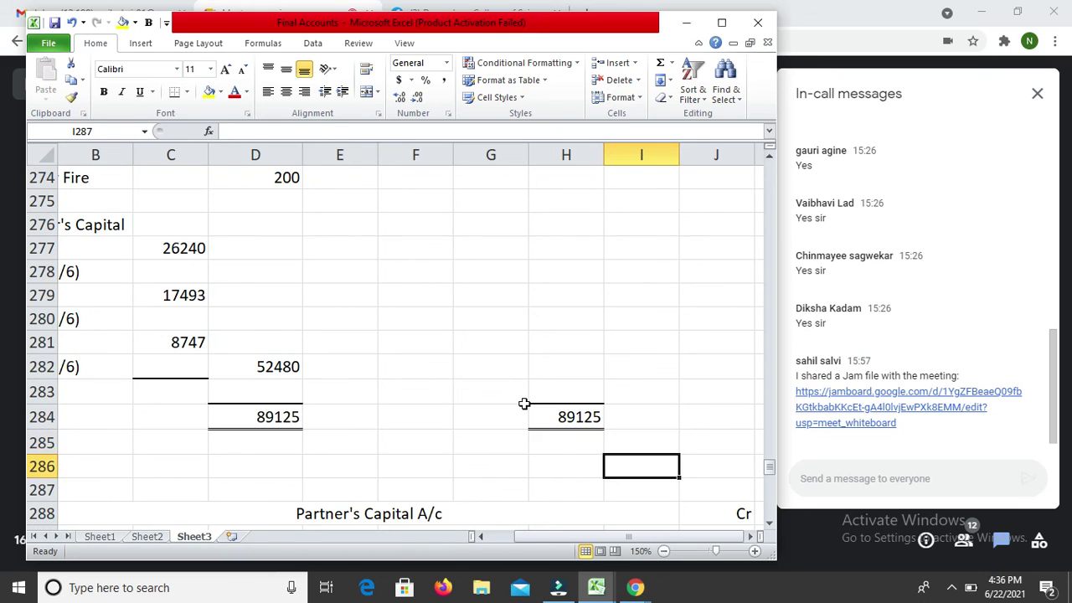
pyautogui.press('Up')
pyautogui.press('Up')
pyautogui.press('Up')
pyautogui.press('Right')
pyautogui.press('Right')
pyautogui.press('Right')
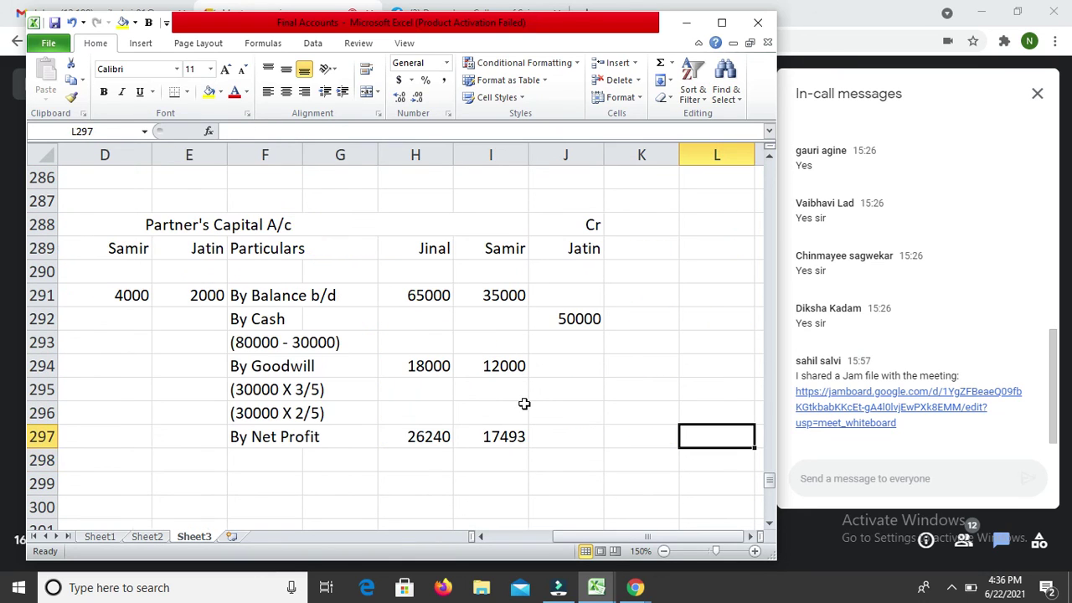
pyautogui.press('Left')
pyautogui.press('Left')
pyautogui.write('87')
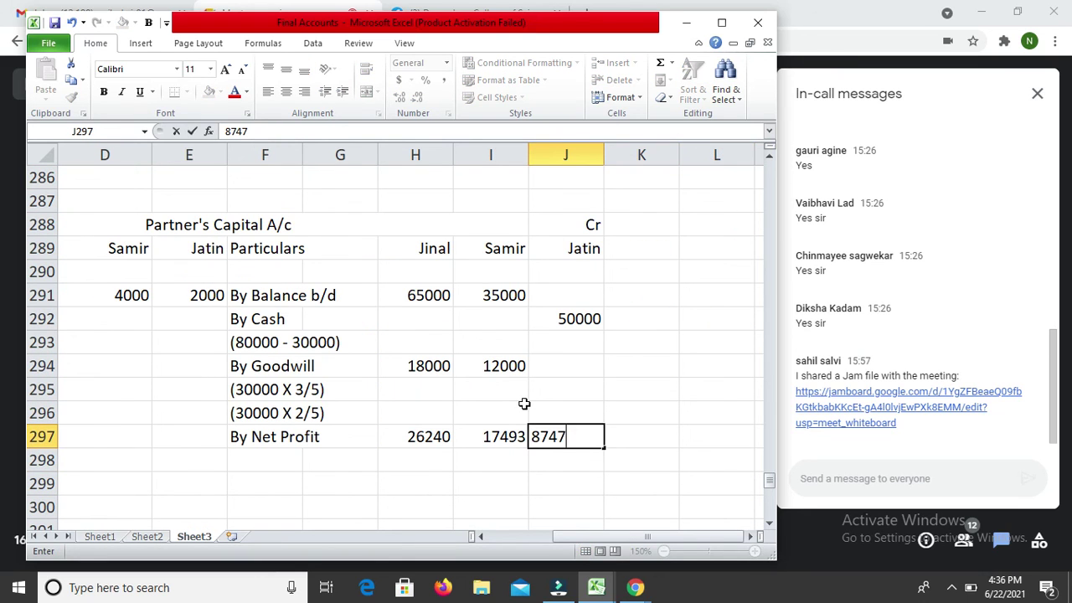
pyautogui.press('Return')
# Step: Begin a SUM formula for Jinal's credit total in H299
pyautogui.press('Down')
pyautogui.press('Left')
pyautogui.press('Left')
pyautogui.press('Left')
pyautogui.press('Left')
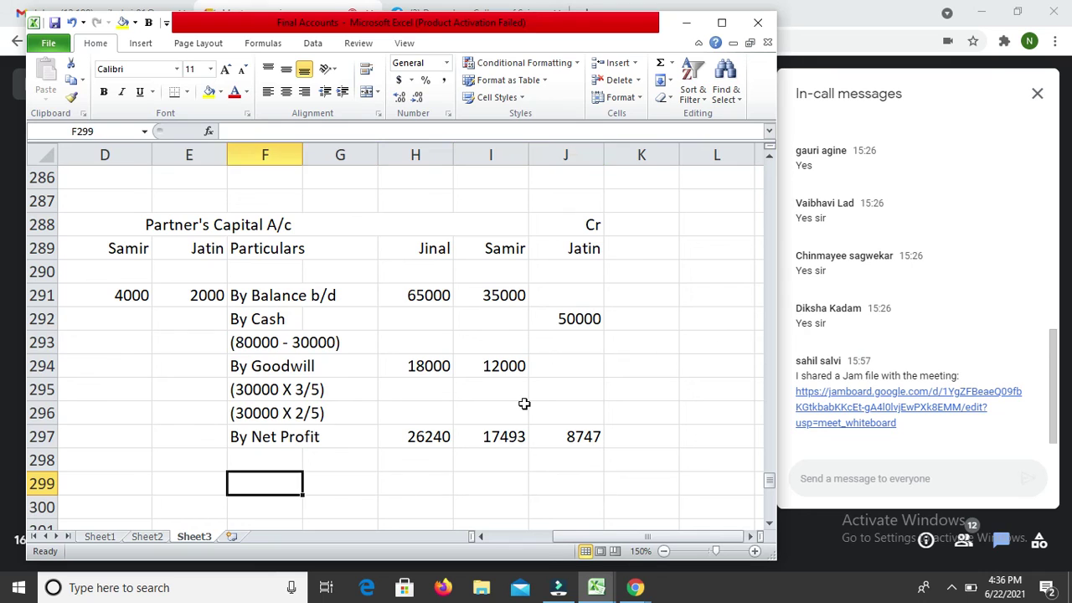
pyautogui.press('Home')
pyautogui.press('Right')
pyautogui.press('Right')
pyautogui.press('Right')
pyautogui.press('Right')
pyautogui.press('Right')
pyautogui.press('Right')
pyautogui.press('Right')
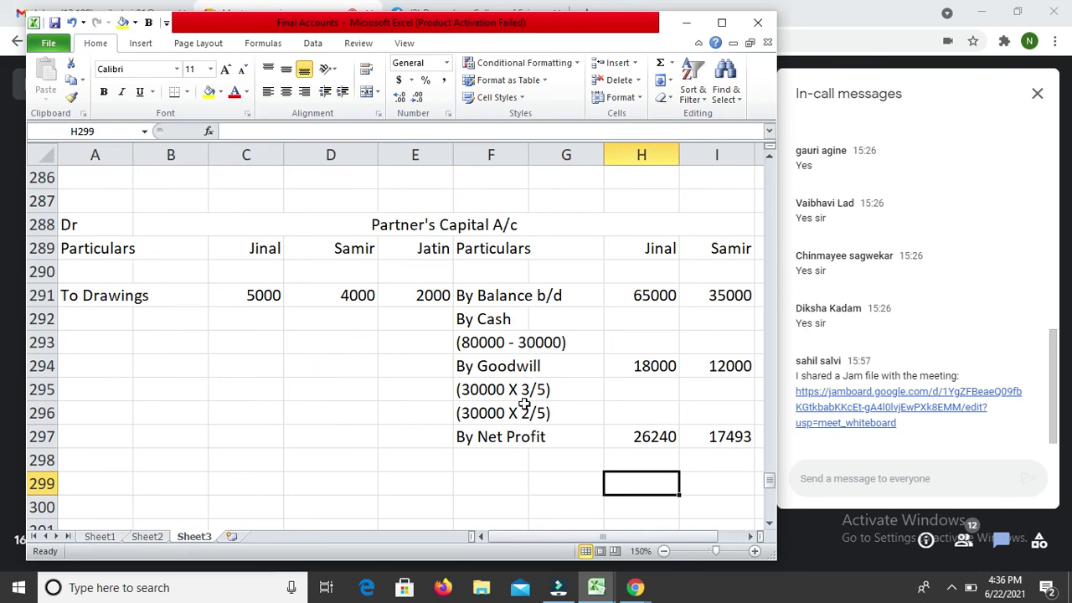
pyautogui.press('Right')
pyautogui.press('Right')
pyautogui.press('Right')
pyautogui.press('Left')
pyautogui.press('Left')
pyautogui.press('Left')
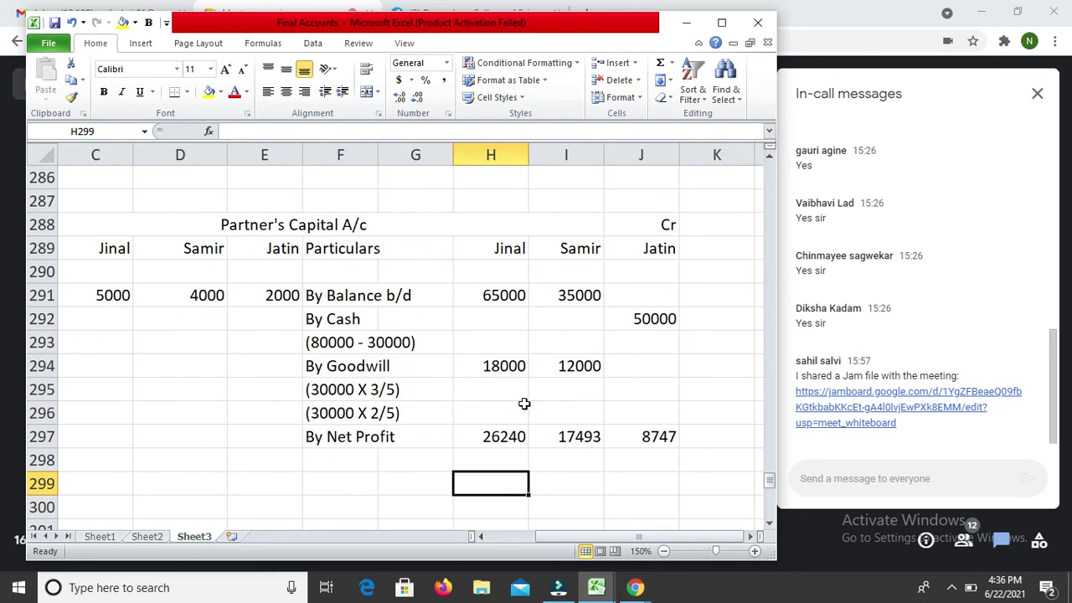
pyautogui.write('=sum(')
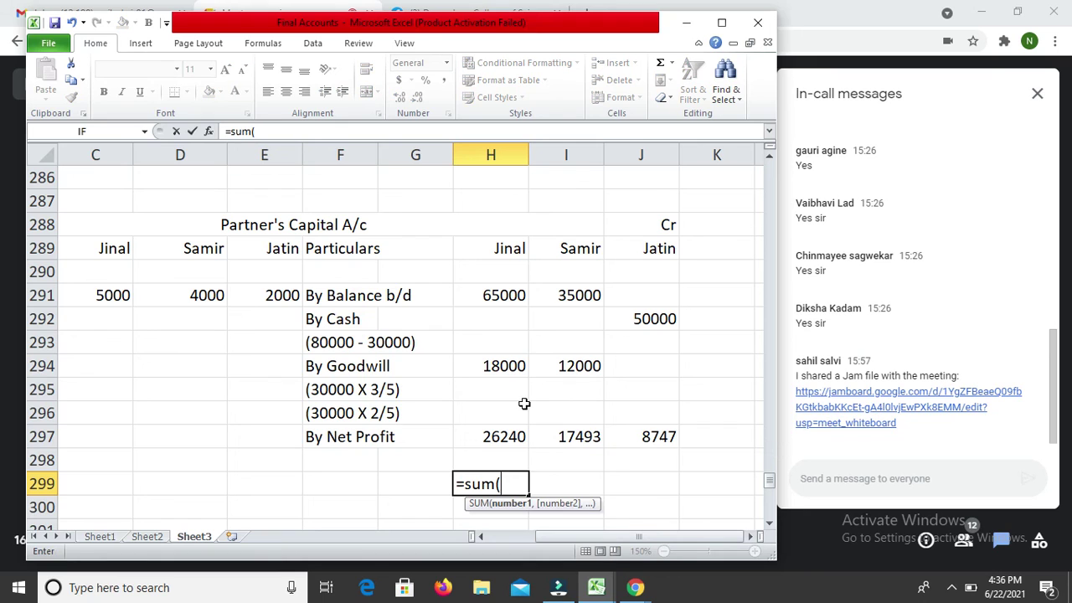
# Step: Total the credit columns in H299:J299, giving 109240 for Jinal, copied across
pyautogui.press('Up')
pyautogui.press('Up')
pyautogui.hotkey('shift', 'Up')
pyautogui.hotkey('shift', 'Up')
pyautogui.hotkey('shift', 'Up')
pyautogui.hotkey('shift', 'Up')
pyautogui.hotkey('shift', 'Up')
pyautogui.hotkey('shift', 'Up')
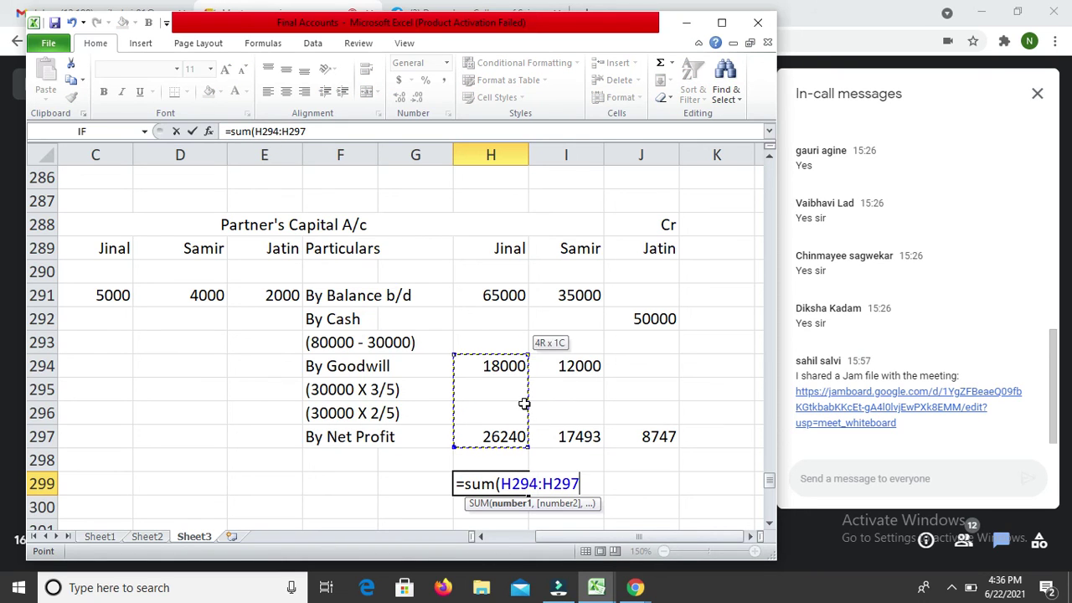
pyautogui.write(')')
pyautogui.press('Return')
pyautogui.press('Up')
pyautogui.hotkey('ctrl', 'c')
pyautogui.hotkey('shift', 'Right')
pyautogui.hotkey('shift', 'Right')
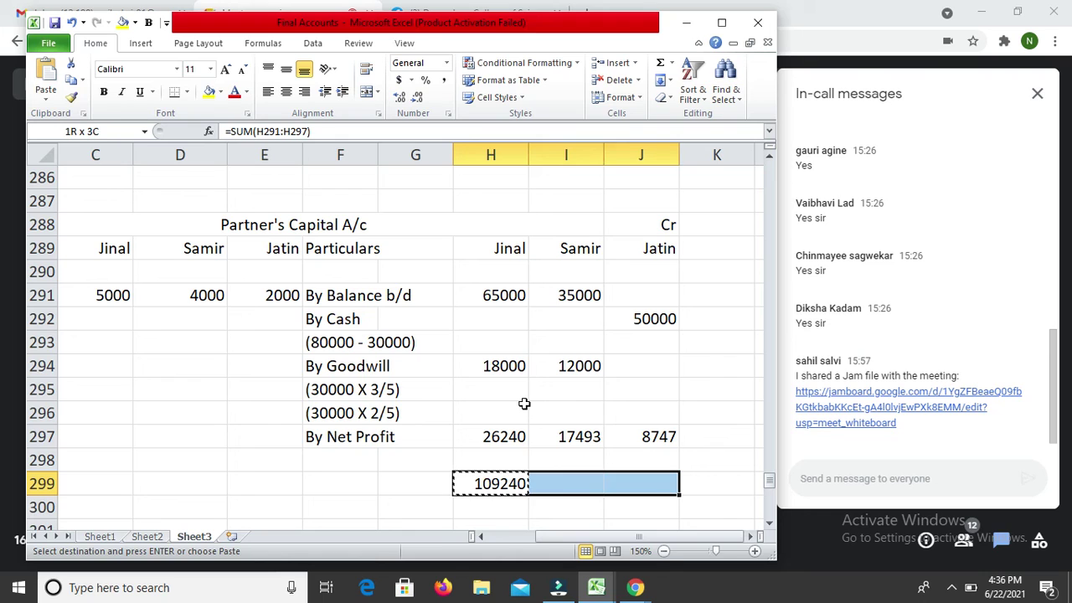
pyautogui.press('Return')
# Step: Link the debit totals C299:E299 to the credit totals with =H299, =I299, =J299
pyautogui.press('Left')
pyautogui.press('Left')
pyautogui.press('Left')
pyautogui.press('Left')
pyautogui.press('Left')
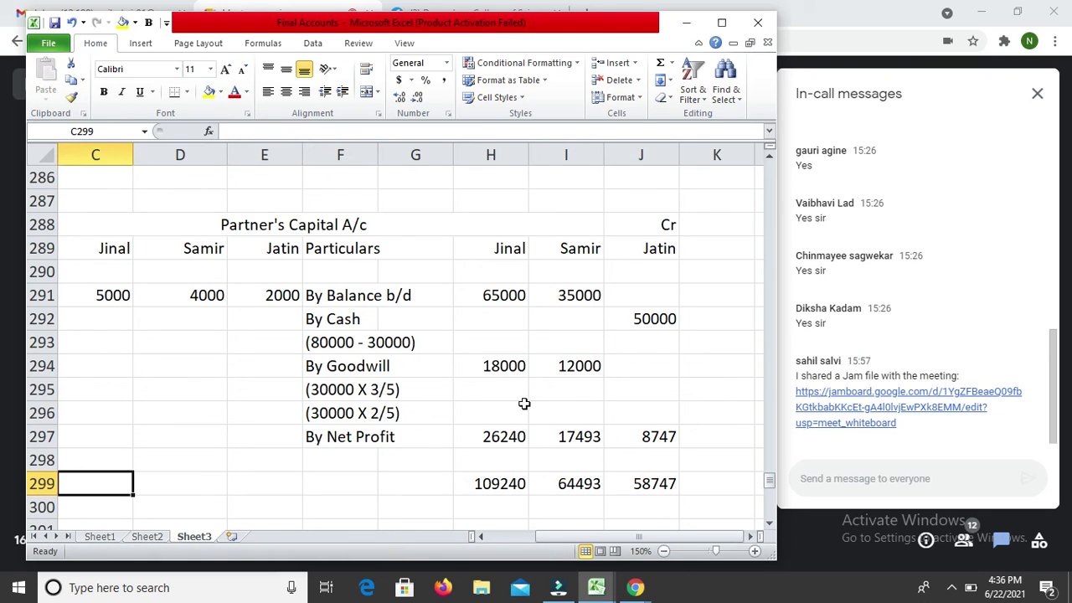
pyautogui.write('=')
pyautogui.press('Right')
pyautogui.press('Right')
pyautogui.press('Right')
pyautogui.press('Right')
pyautogui.press('Right')
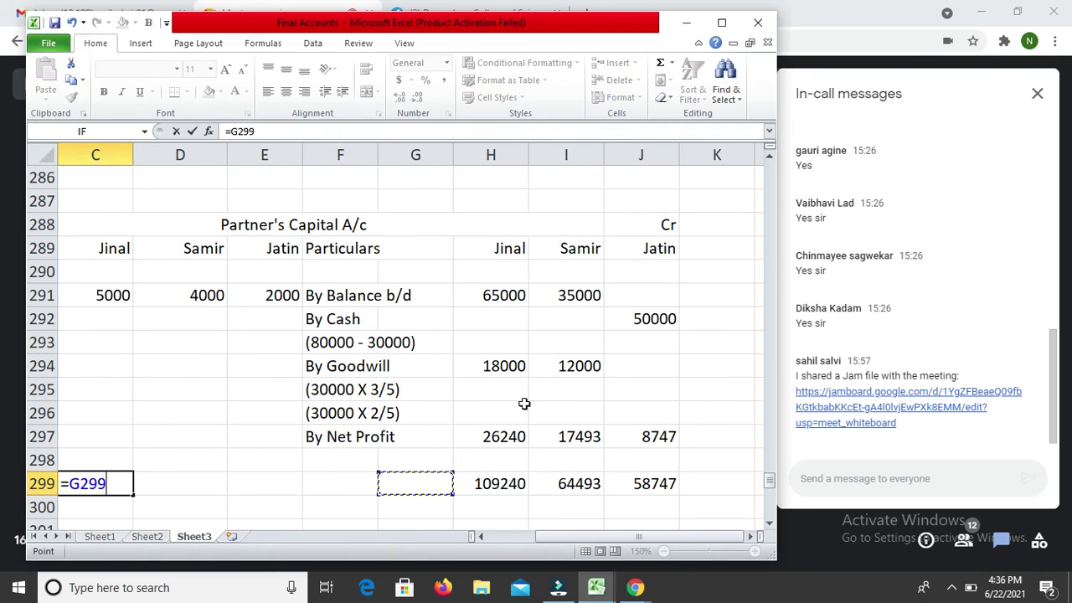
pyautogui.press('Return')
pyautogui.press('Up')
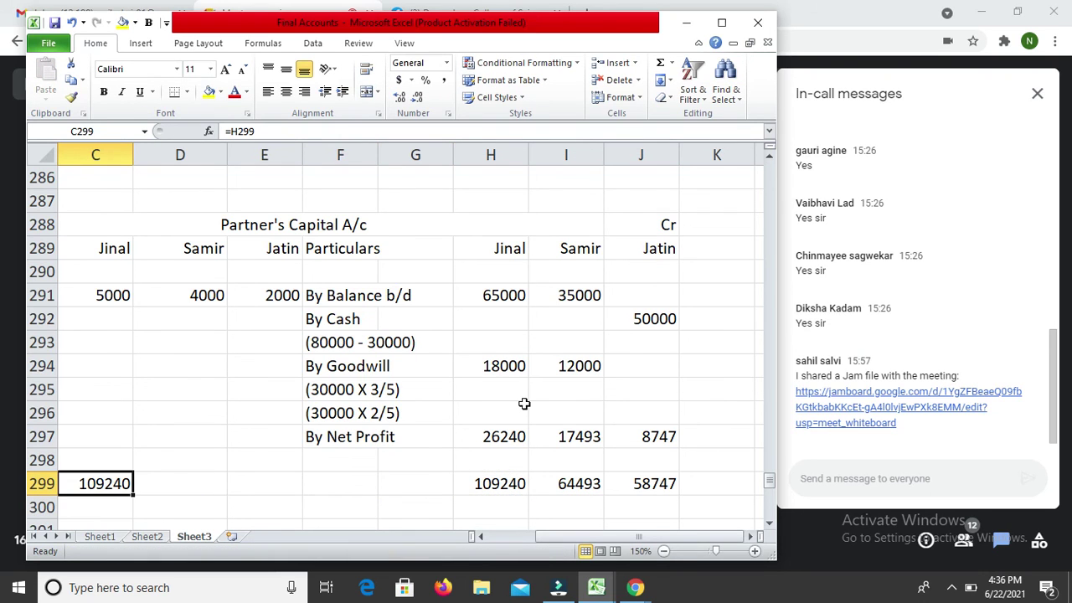
pyautogui.hotkey('ctrl', 'c')
pyautogui.hotkey('shift', 'Right')
pyautogui.hotkey('shift', 'Right')
pyautogui.press('Return')
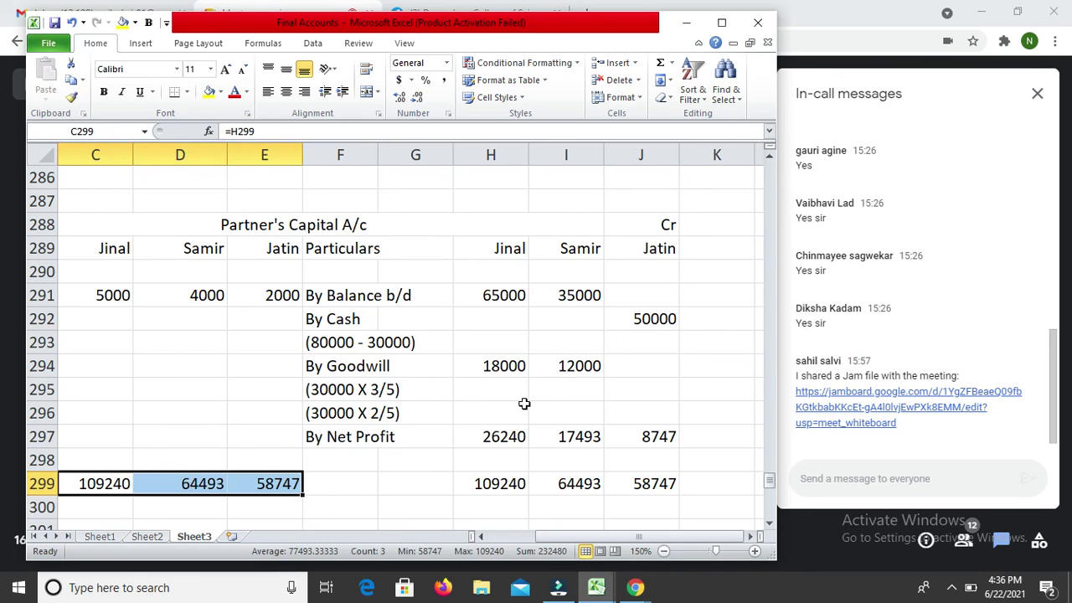
# Step: Enter the 'To Balance c/d' label in A292
pyautogui.press('Up')
pyautogui.press('Up')
pyautogui.press('Up')
pyautogui.press('Up')
pyautogui.press('Up')
pyautogui.press('Up')
pyautogui.press('Up')
pyautogui.press('Left')
pyautogui.press('Left')
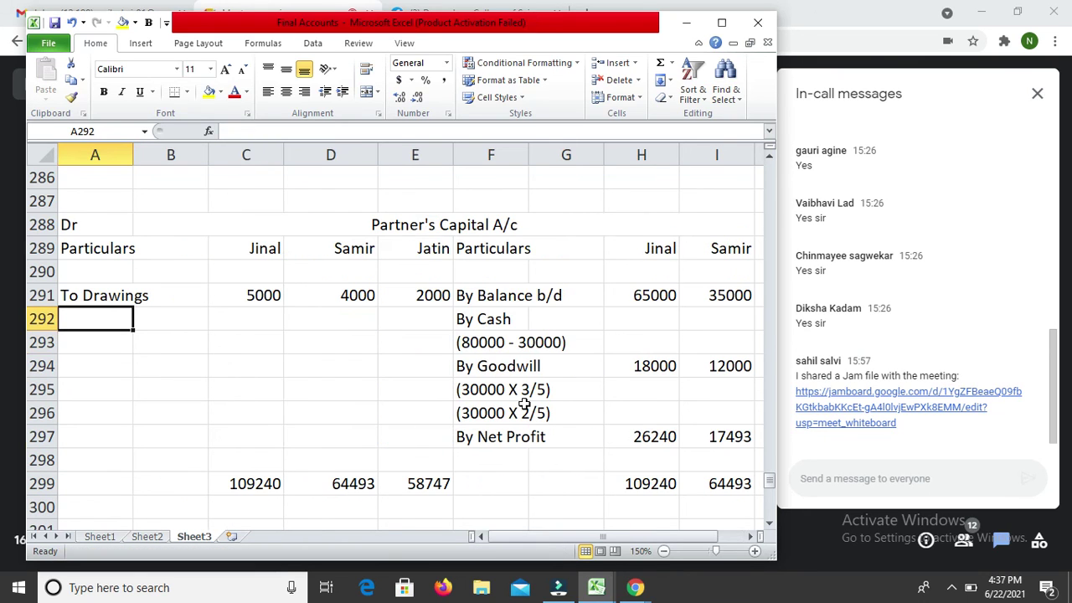
pyautogui.write('To Bala')
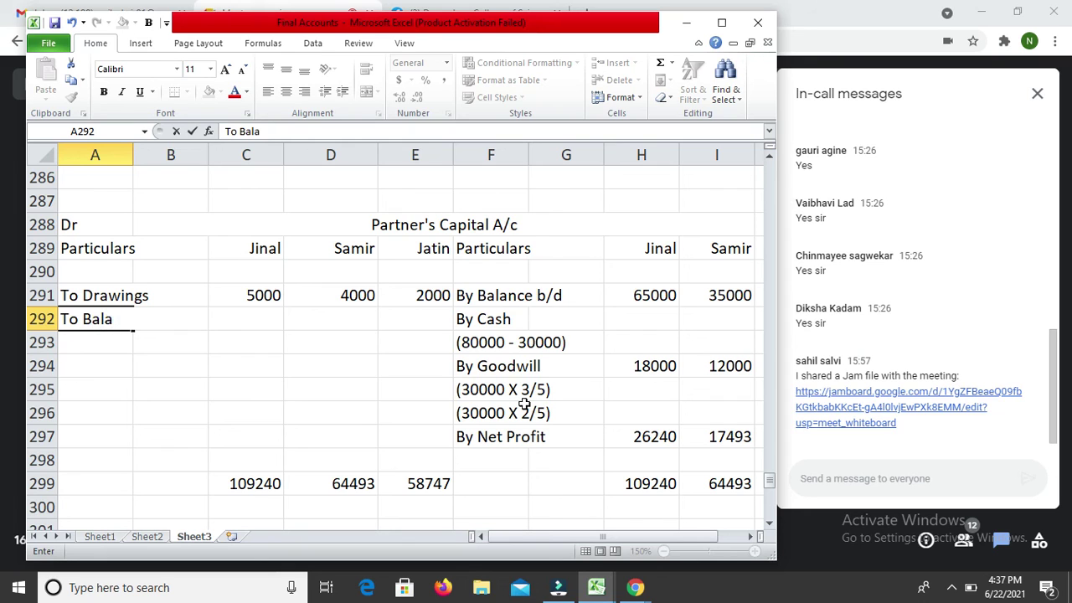
pyautogui.write('nce c/d')
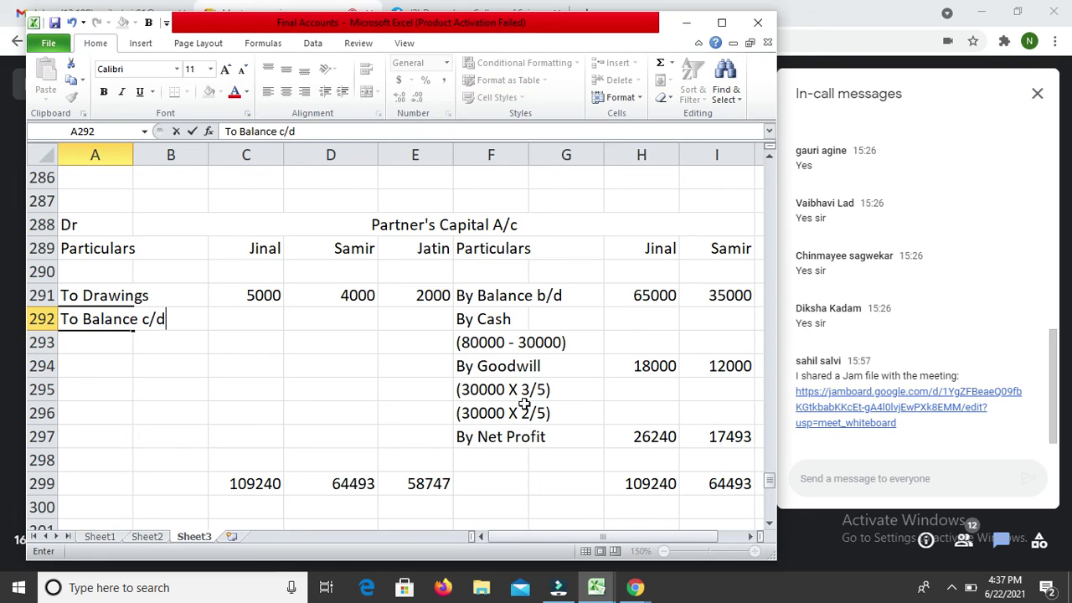
pyautogui.press('Return')
# Step: Compute closing balances 104240, 60493 and 56747 as total minus drawings in C292:E292
pyautogui.press('Up')
pyautogui.press('Right')
pyautogui.press('Right')
pyautogui.write('=')
pyautogui.press('Down')
pyautogui.press('Down')
pyautogui.press('Down')
pyautogui.press('Down')
pyautogui.press('Down')
pyautogui.press('Down')
pyautogui.press('Down')
pyautogui.write('-')
pyautogui.press('Up')
pyautogui.press('Return')
pyautogui.press('Up')
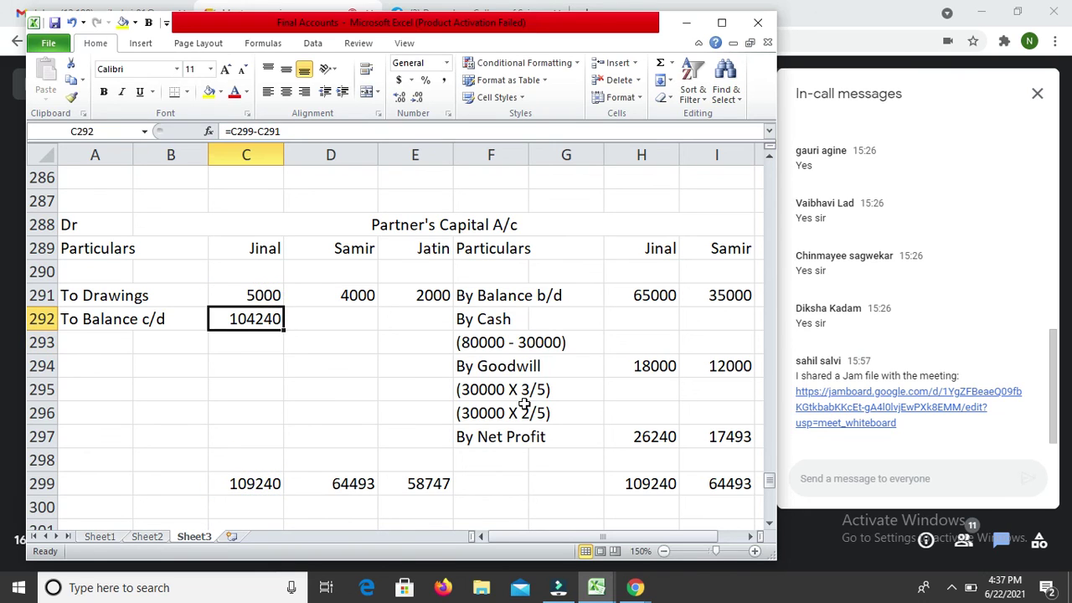
pyautogui.hotkey('ctrl', 'c')
pyautogui.hotkey('shift', 'Right')
pyautogui.hotkey('shift', 'Right')
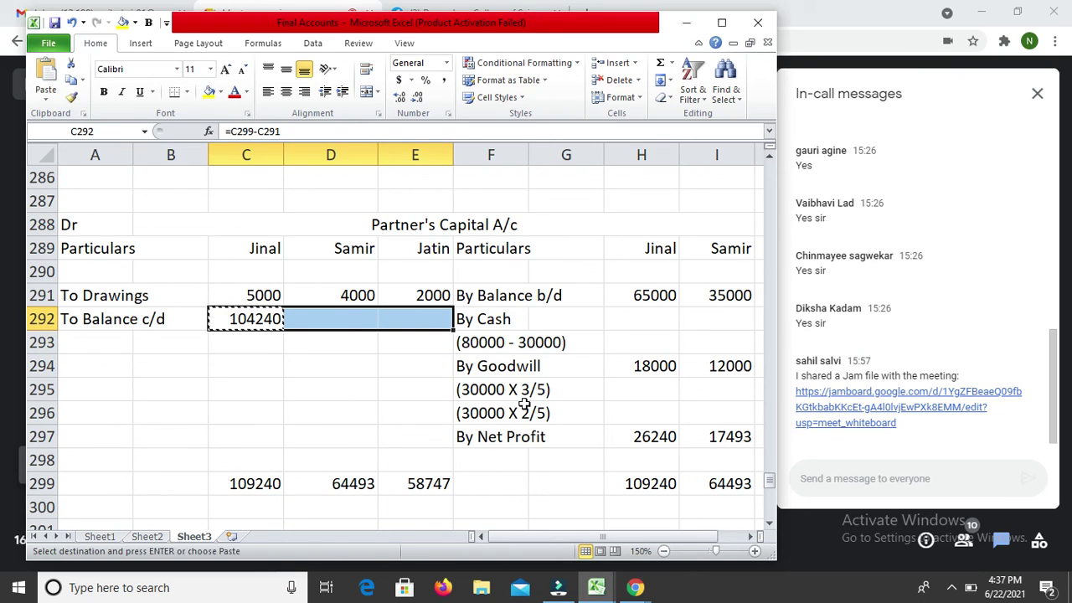
pyautogui.press('Return')
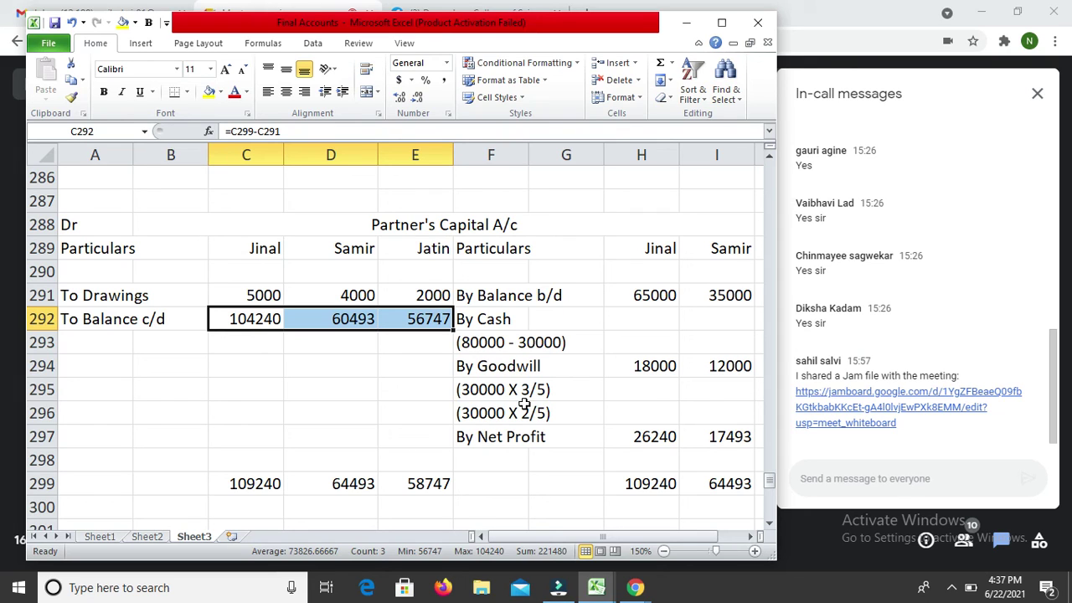
pyautogui.press('Down')
pyautogui.press('Down')
pyautogui.press('Down')
pyautogui.press('Down')
pyautogui.press('Down')
pyautogui.press('Down')
pyautogui.press('Down')
pyautogui.hotkey('shift', 'Right')
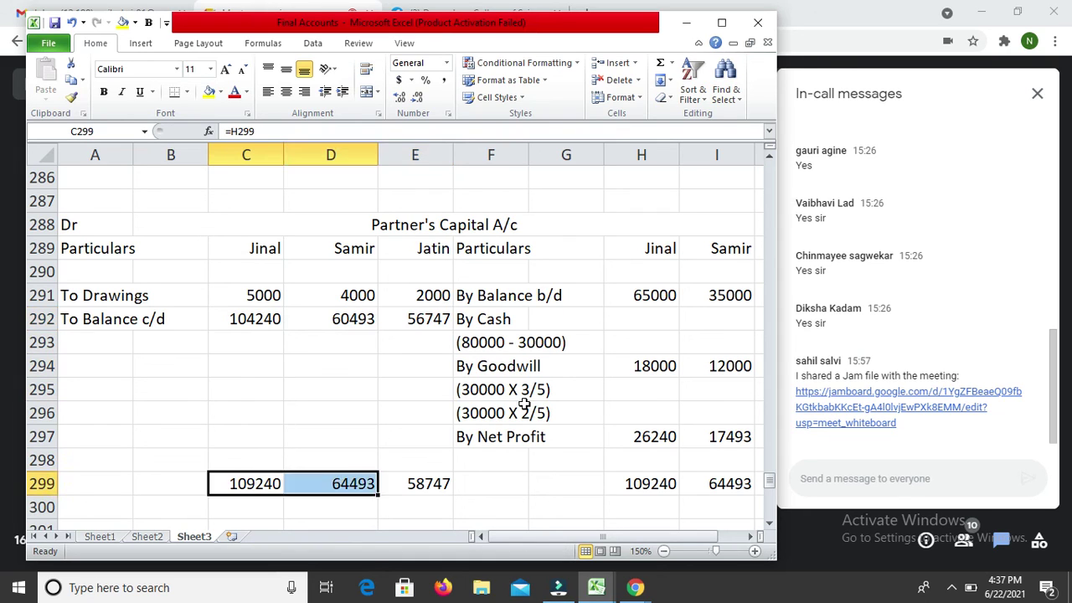
pyautogui.hotkey('shift', 'Right')
# Step: Give the debit totals C299:E299 a thick top border and double bottom border
pyautogui.hotkey('ctrl', '1')
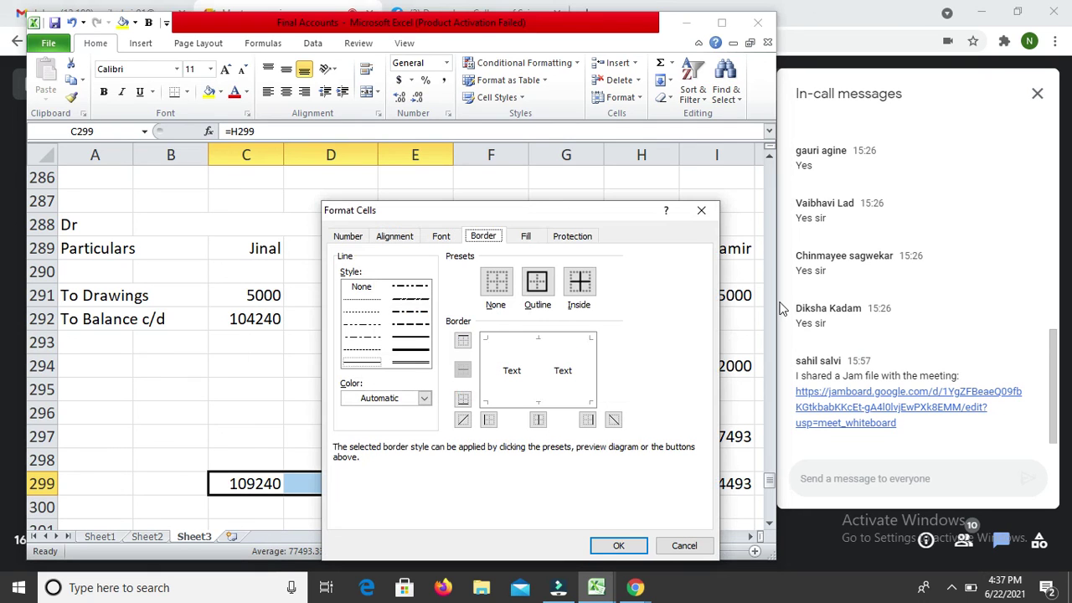
pyautogui.click(421, 343)
pyautogui.click(544, 340)
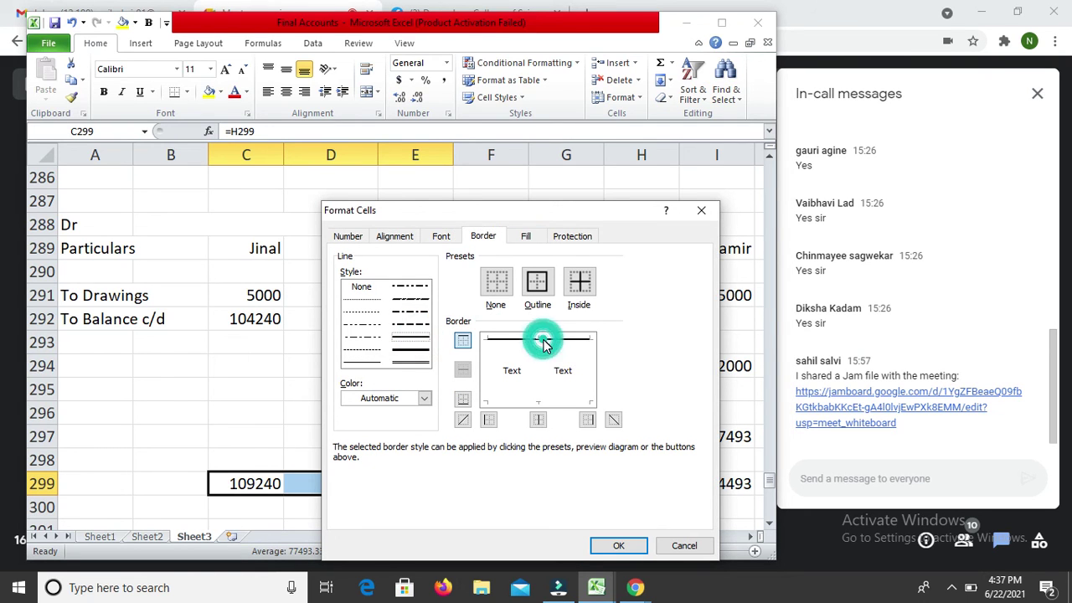
pyautogui.click(421, 364)
pyautogui.click(523, 403)
pyautogui.press('Return')
pyautogui.press('Right')
pyautogui.press('Right')
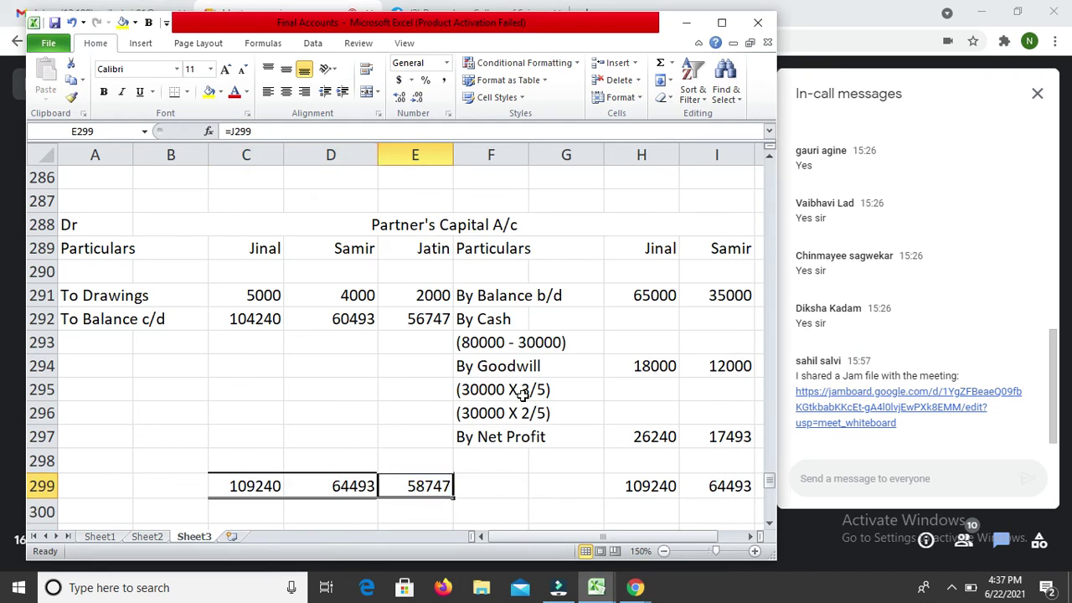
# Step: Apply the same thick top and double bottom borders to credit totals H299:J299
pyautogui.press('Right')
pyautogui.press('Right')
pyautogui.press('Right')
pyautogui.hotkey('shift', 'Right')
pyautogui.hotkey('shift', 'Right')
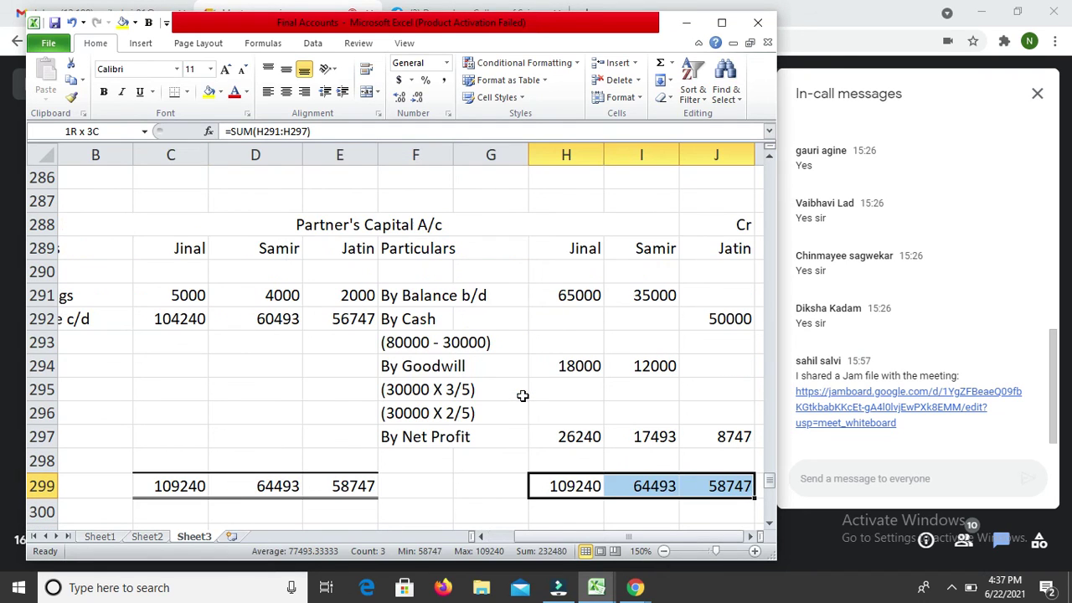
pyautogui.hotkey('ctrl', '1')
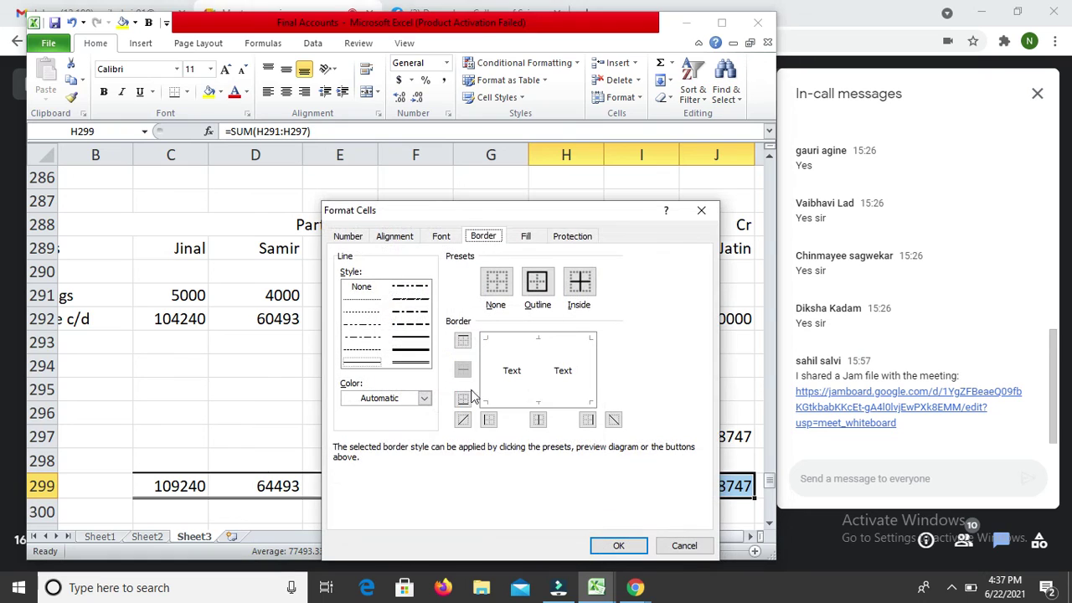
pyautogui.click(412, 348)
pyautogui.click(515, 342)
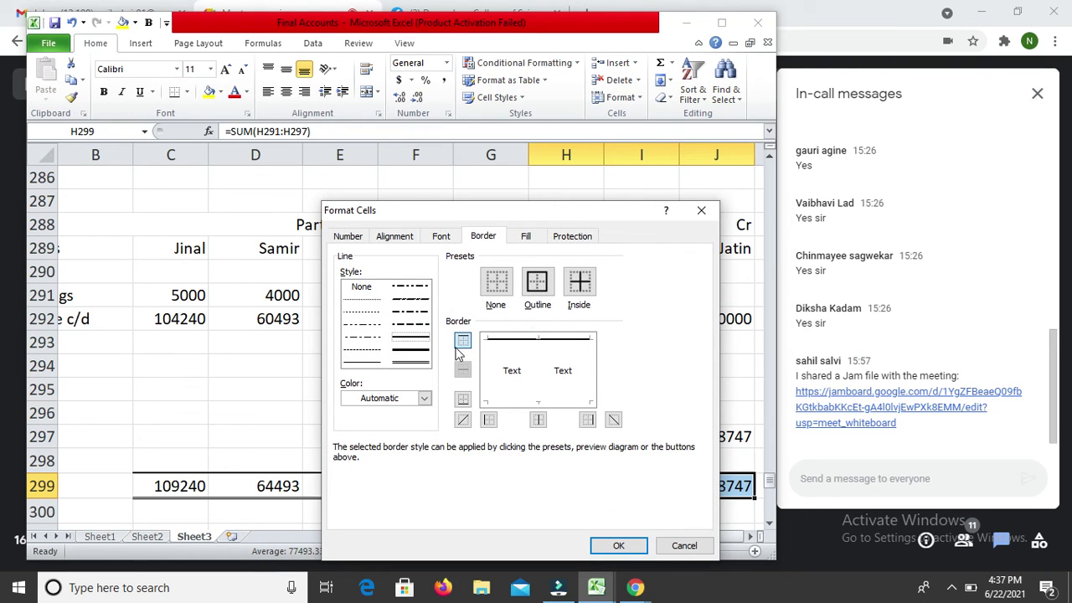
pyautogui.click(422, 361)
pyautogui.click(554, 401)
pyautogui.press('Return')
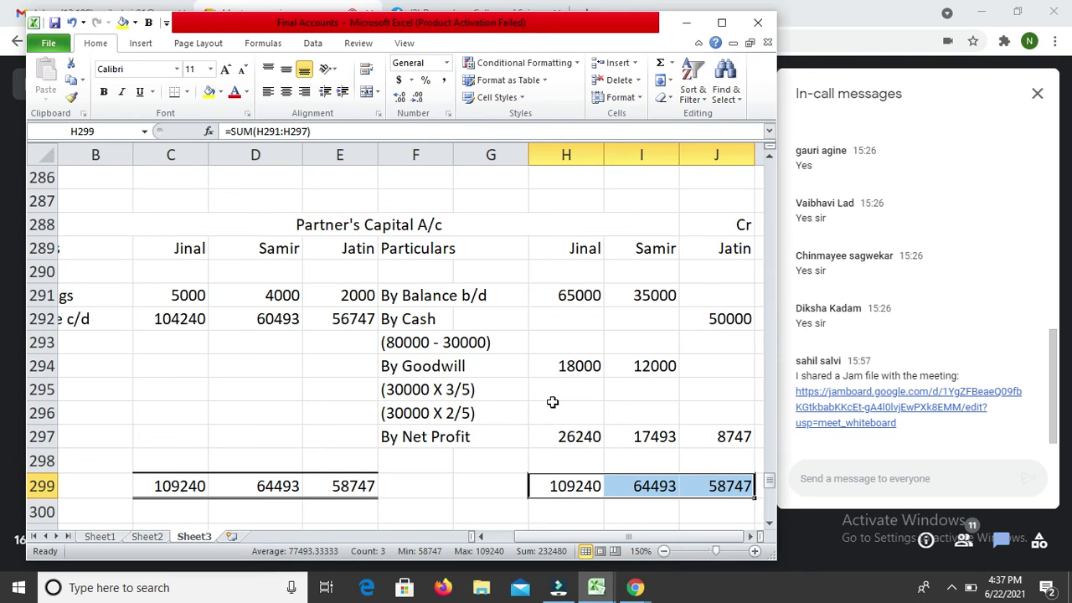
pyautogui.press('Left')
pyautogui.press('Home')
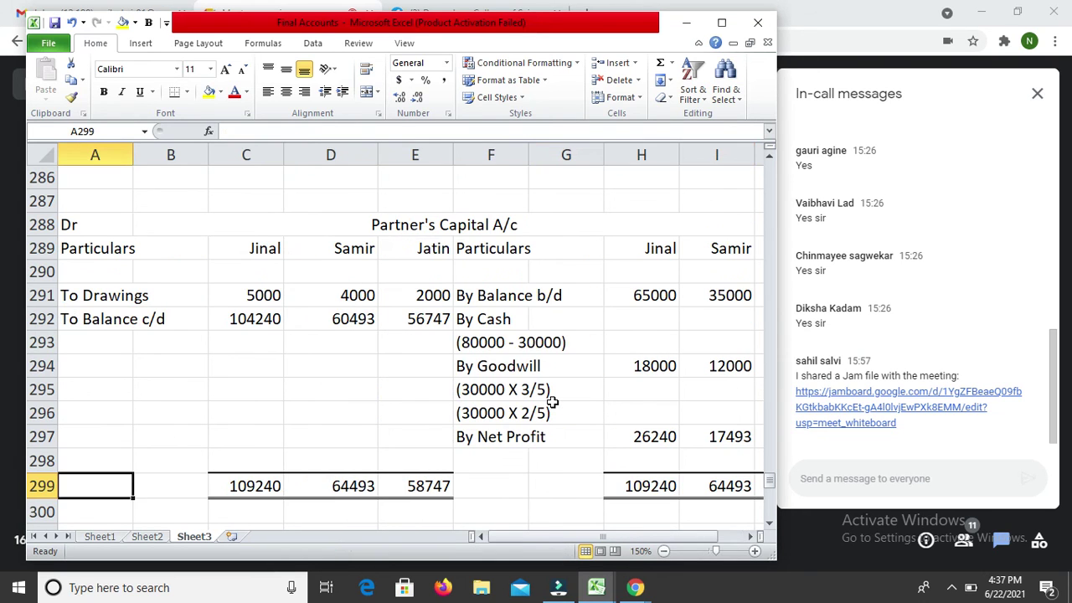
# Step: Enter the Partners Capital heading in A308 on the liabilities side
pyautogui.press('Down')
pyautogui.press('Down')
pyautogui.press('Down')
pyautogui.press('Down')
pyautogui.press('Down')
pyautogui.press('Down')
pyautogui.press('Down')
pyautogui.press('Down')
pyautogui.press('Down')
pyautogui.press('Down')
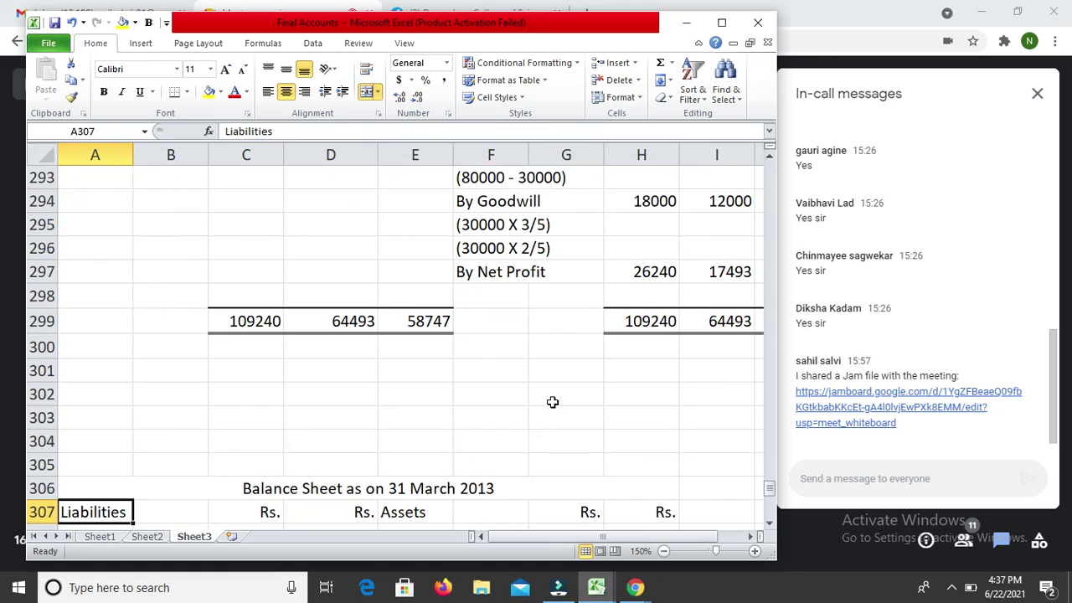
pyautogui.press('Up')
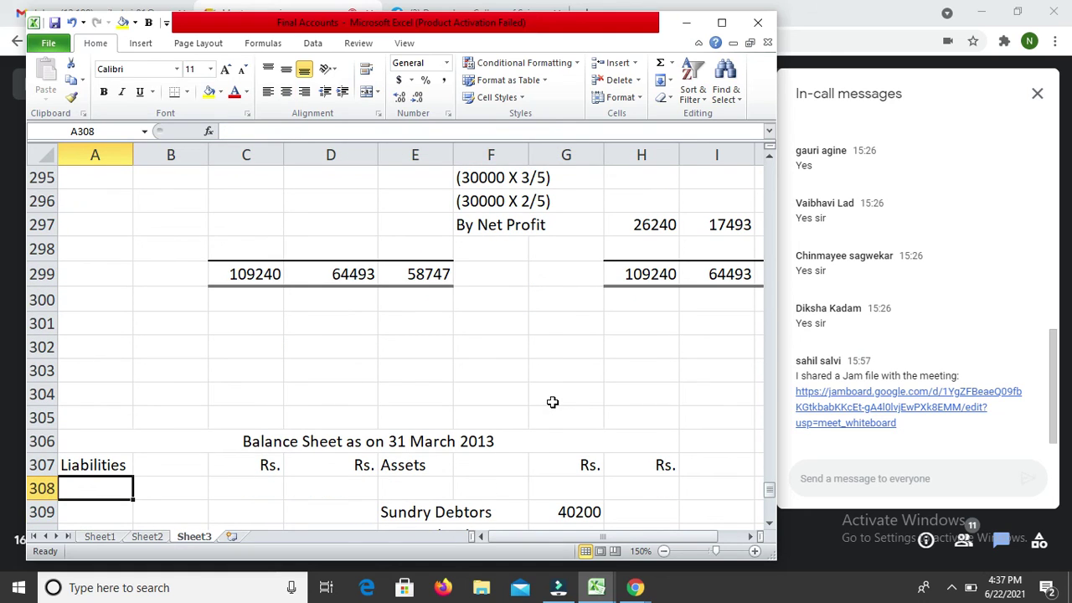
pyautogui.write('Pa')
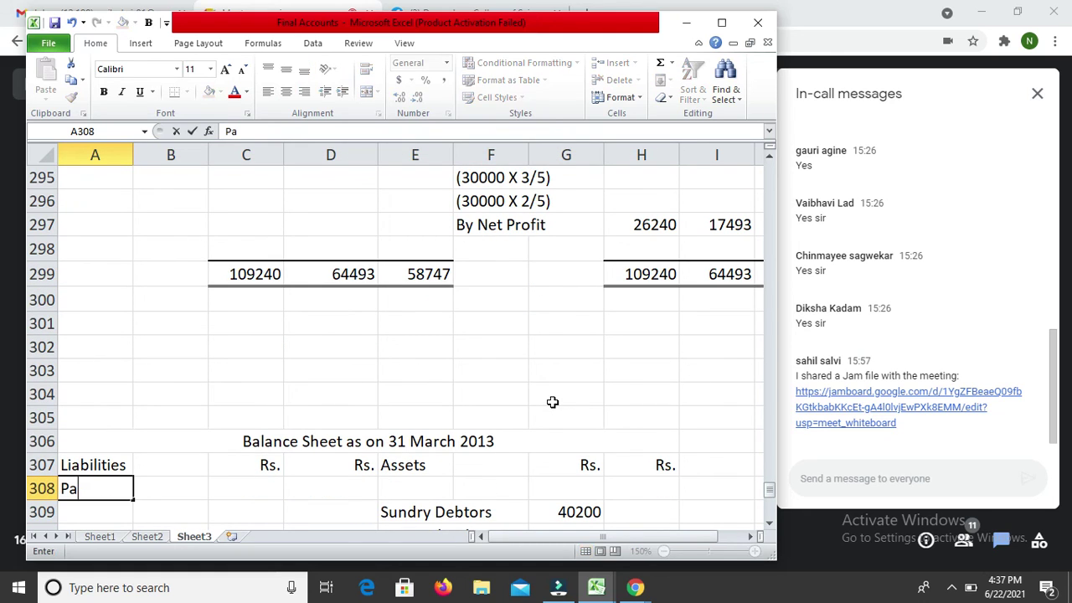
pyautogui.write('rtners Capi')
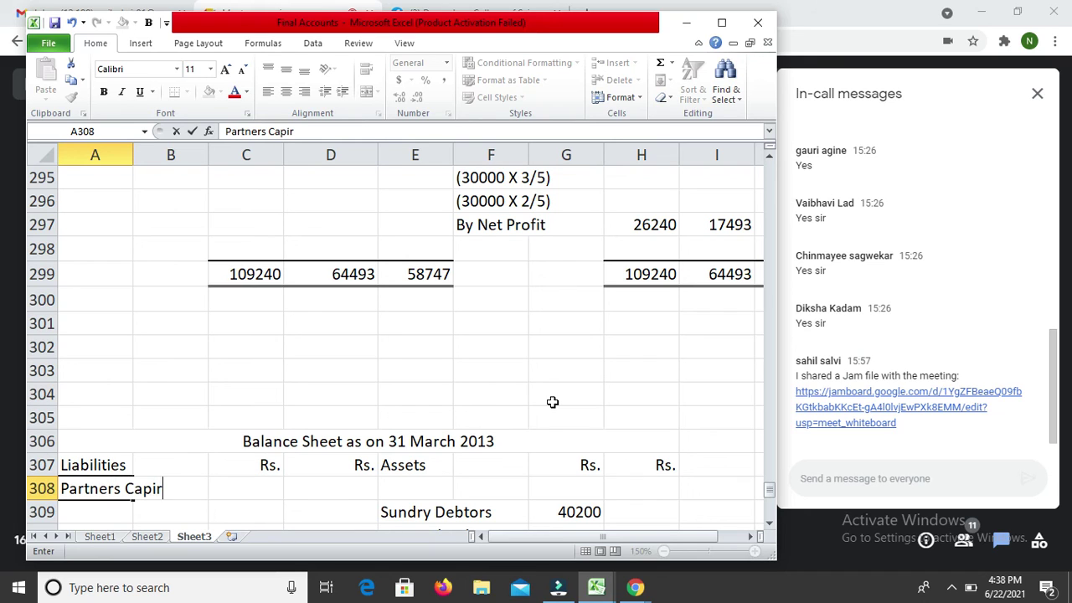
pyautogui.write('ta')
pyautogui.press('Return')
# Step: Type the partner names Jatin and Samir on the rows below Partners Capital
pyautogui.press('Up')
pyautogui.press('Up')
pyautogui.press('Up')
pyautogui.press('Up')
pyautogui.press('Up')
pyautogui.press('Up')
pyautogui.press('Up')
pyautogui.press('Up')
pyautogui.press('Up')
pyautogui.press('Up')
pyautogui.press('Up')
pyautogui.press('Up')
pyautogui.press('Up')
pyautogui.press('Up')
pyautogui.press('Up')
pyautogui.press('Up')
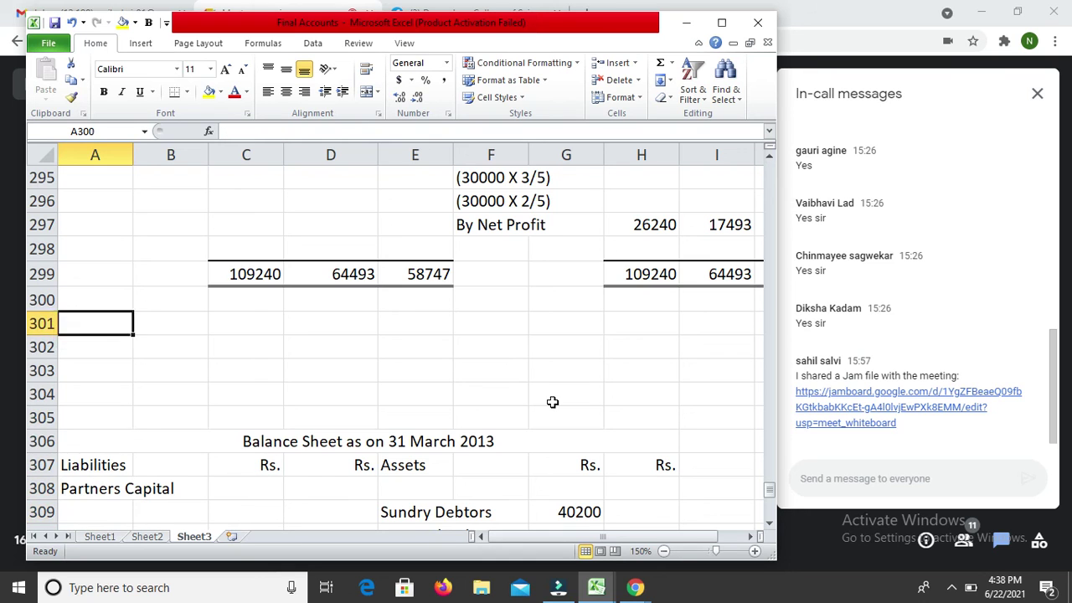
pyautogui.press('Up')
pyautogui.press('Up')
pyautogui.press('Up')
pyautogui.press('Up')
pyautogui.press('Up')
pyautogui.press('Up')
pyautogui.press('Up')
pyautogui.press('Down')
pyautogui.press('Down')
pyautogui.press('Down')
pyautogui.press('Down')
pyautogui.press('Down')
pyautogui.press('Down')
pyautogui.press('Down')
pyautogui.press('Down')
pyautogui.press('Down')
pyautogui.press('Down')
pyautogui.press('Down')
pyautogui.press('Down')
pyautogui.press('Down')
pyautogui.press('Down')
pyautogui.press('Down')
pyautogui.press('Down')
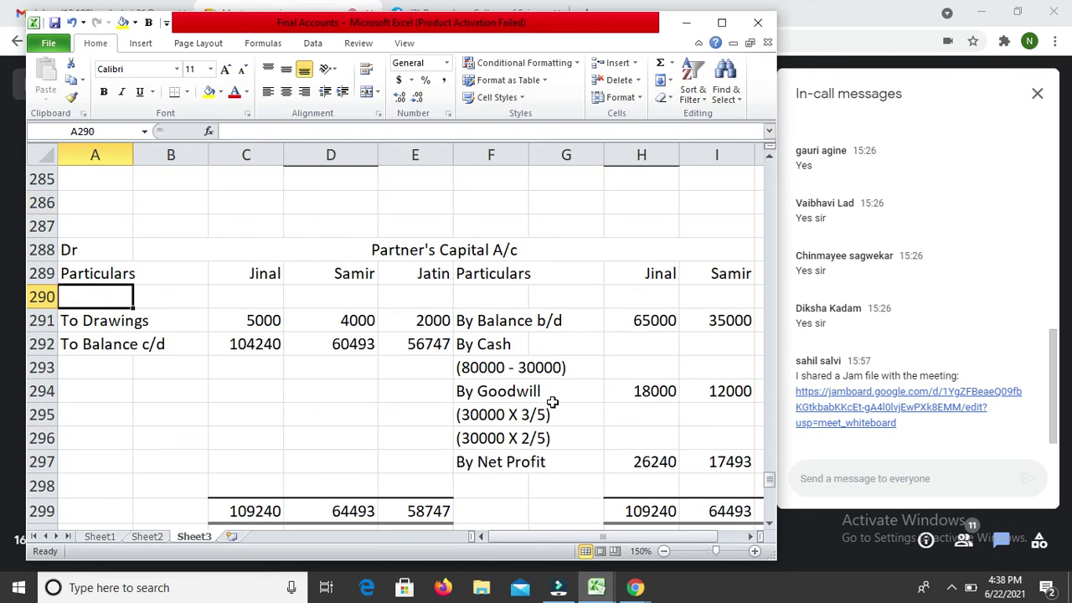
pyautogui.press('Down')
pyautogui.press('Down')
pyautogui.press('Down')
pyautogui.press('Down')
pyautogui.press('Down')
pyautogui.press('Down')
pyautogui.press('Down')
pyautogui.press('Down')
pyautogui.press('Down')
pyautogui.press('Down')
pyautogui.press('Up')
pyautogui.press('Up')
pyautogui.press('Up')
pyautogui.press('Up')
pyautogui.press('Down')
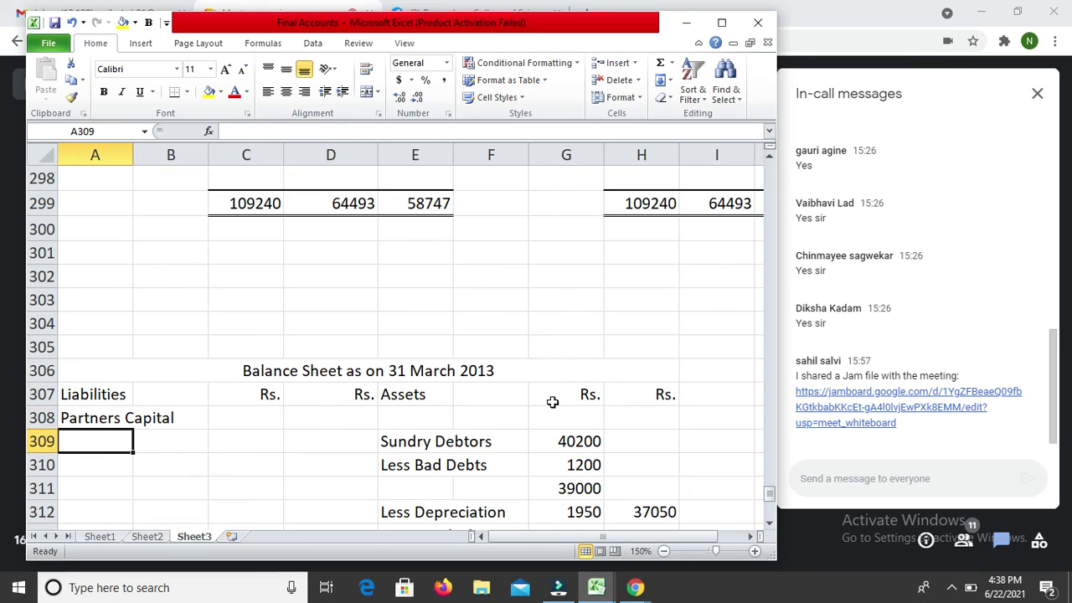
pyautogui.write('Jatin')
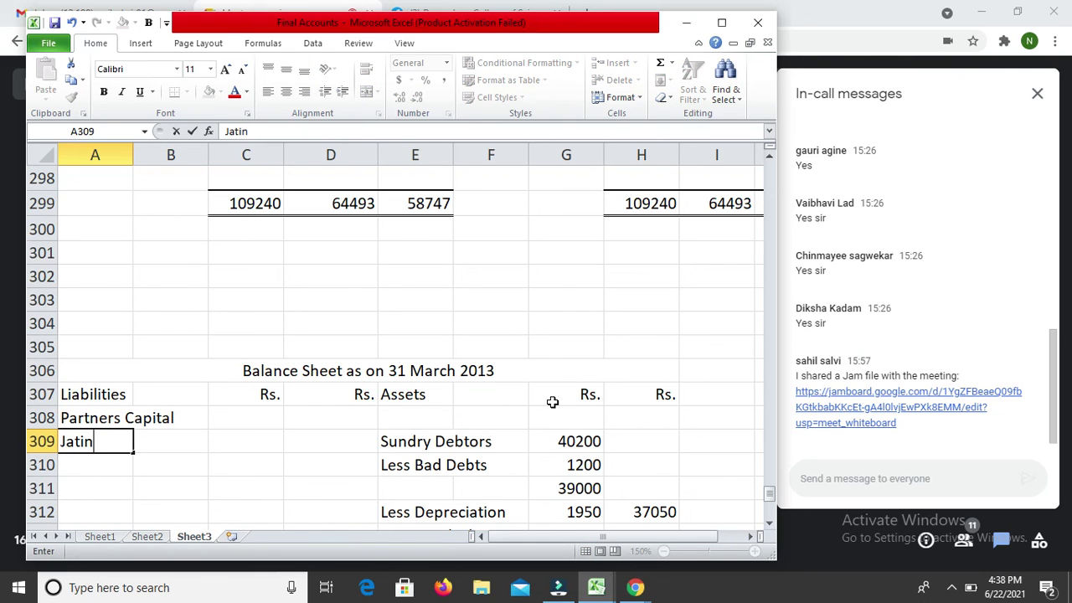
pyautogui.press('Return')
pyautogui.write('Samir')
pyautogui.press('Return')
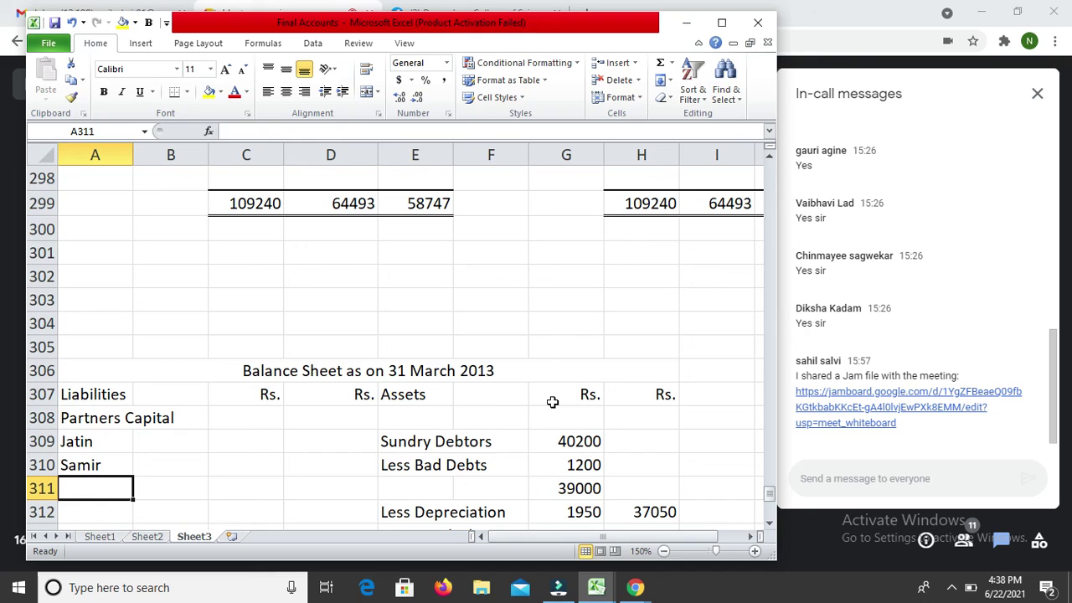
# Step: Copy Jatin into A311 and change A309 to Jinal, giving Jinal, Samir, Jatin
pyautogui.press('Up')
pyautogui.press('Up')
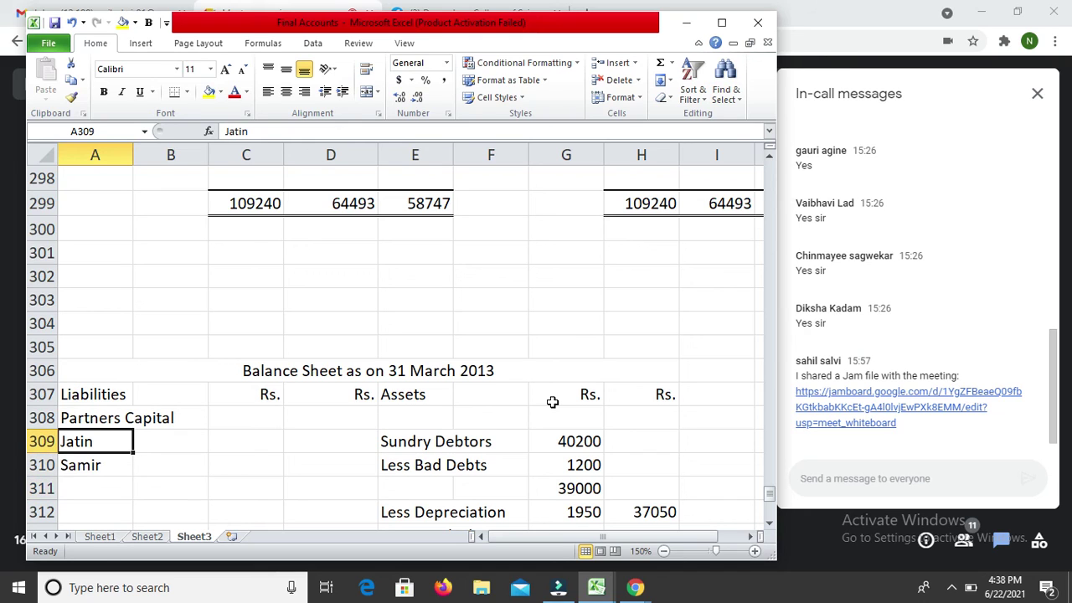
pyautogui.hotkey('ctrl', 'c')
pyautogui.press('Down')
pyautogui.press('Down')
pyautogui.press('Return')
pyautogui.press('Up')
pyautogui.write('Jina')
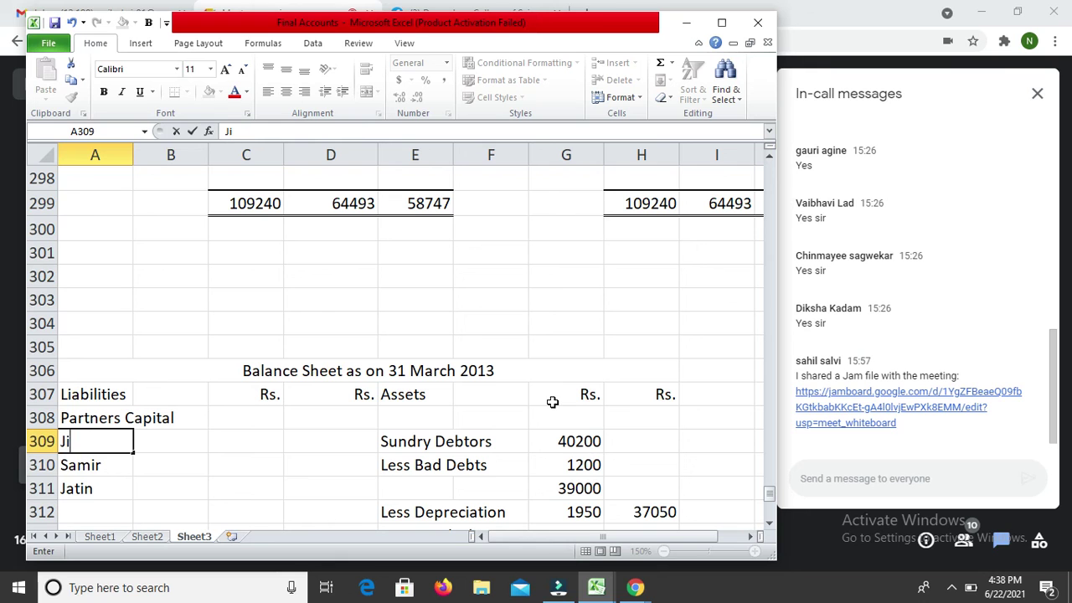
pyautogui.press('Return')
pyautogui.press('Up')
pyautogui.press('Up')
pyautogui.press('Up')
pyautogui.press('Up')
pyautogui.press('Up')
pyautogui.press('Up')
pyautogui.press('Up')
pyautogui.press('Up')
pyautogui.press('Up')
pyautogui.press('Up')
pyautogui.press('Up')
pyautogui.press('Up')
pyautogui.press('Up')
pyautogui.press('Up')
pyautogui.press('Up')
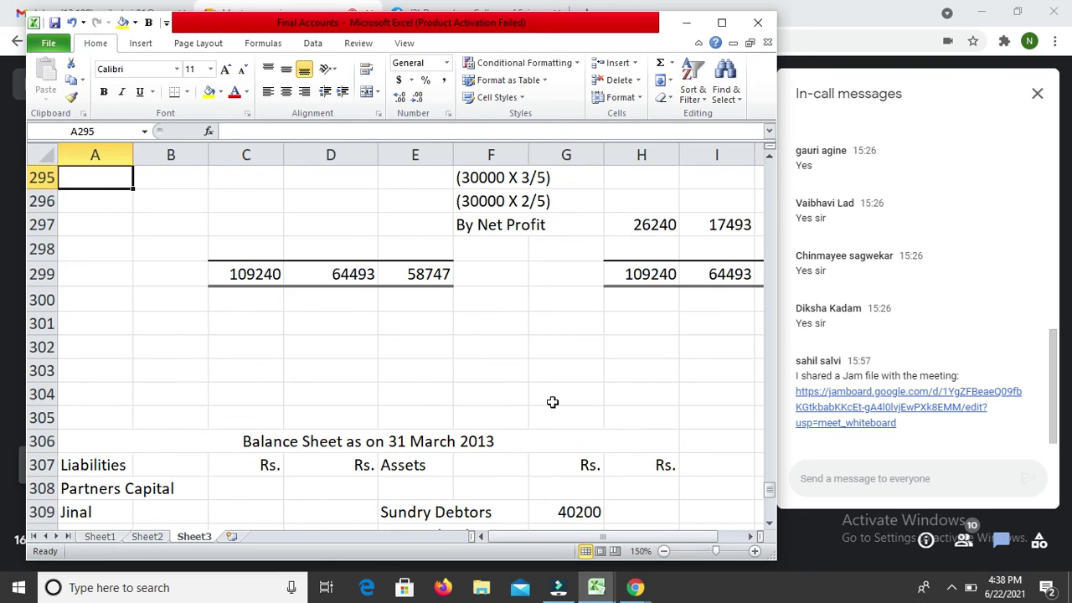
pyautogui.press('Up')
pyautogui.press('Up')
pyautogui.press('Up')
pyautogui.press('Up')
pyautogui.press('Up')
pyautogui.press('Up')
pyautogui.press('Up')
pyautogui.press('Up')
pyautogui.press('Up')
pyautogui.press('Down')
pyautogui.press('Down')
pyautogui.press('Down')
pyautogui.press('Down')
pyautogui.press('Down')
pyautogui.press('Down')
pyautogui.press('Down')
pyautogui.press('Down')
pyautogui.press('Down')
pyautogui.press('Down')
pyautogui.press('Down')
pyautogui.press('Down')
pyautogui.press('Down')
pyautogui.press('Down')
pyautogui.press('Down')
pyautogui.press('Down')
pyautogui.press('Down')
pyautogui.press('Down')
pyautogui.press('Down')
pyautogui.press('Down')
pyautogui.press('Down')
pyautogui.press('Down')
pyautogui.press('Down')
pyautogui.press('Down')
pyautogui.press('Down')
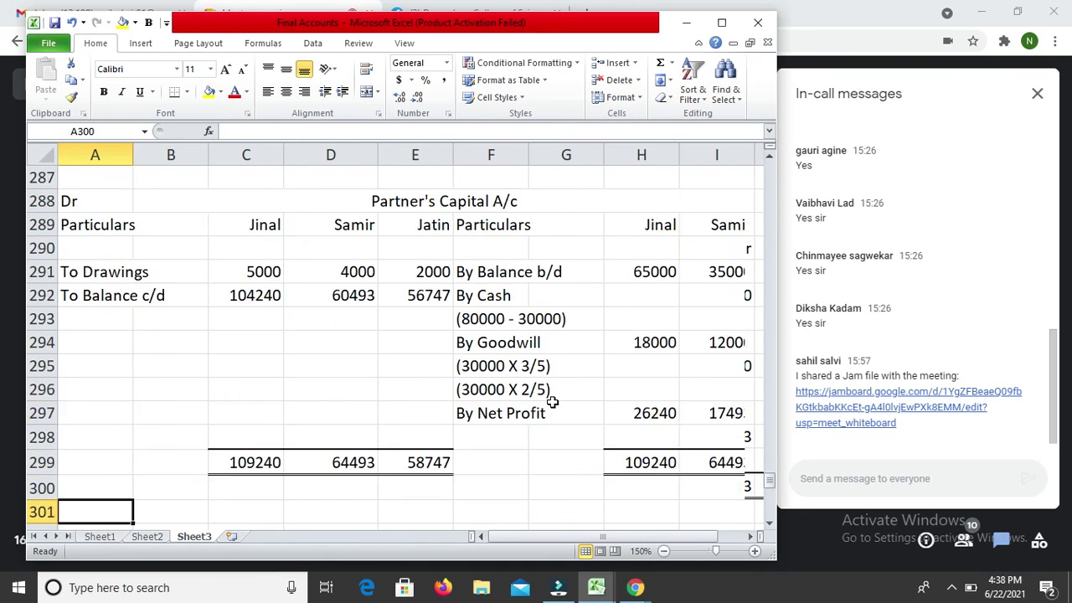
# Step: Enter the partners' capitals 104240, 60493 and 56747 in C309:C311
pyautogui.press('Up')
pyautogui.press('Up')
pyautogui.press('Right')
pyautogui.press('Right')
pyautogui.write('104240')
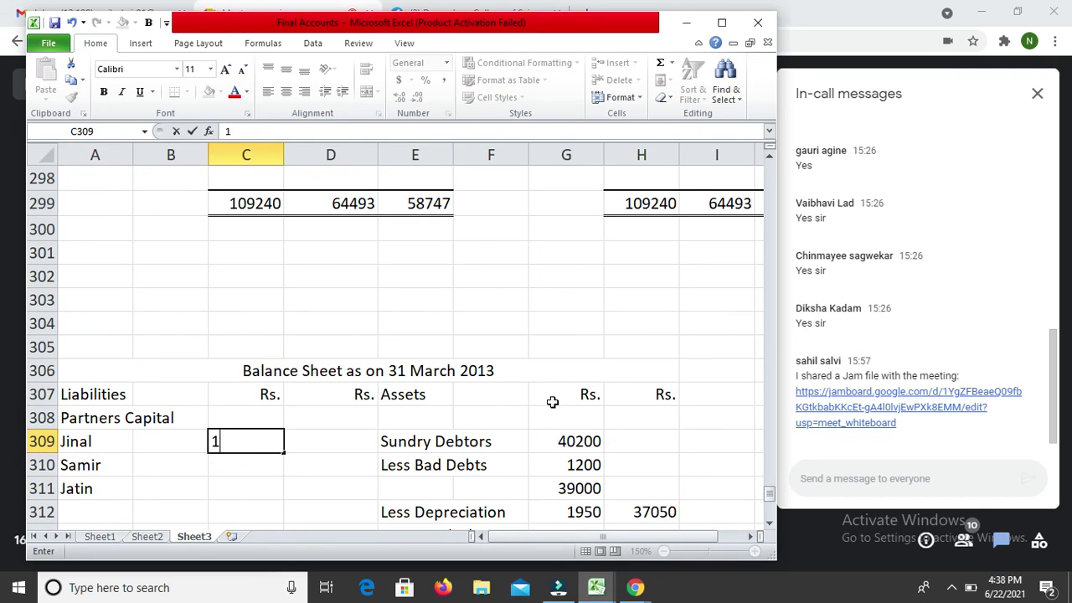
pyautogui.press('Return')
pyautogui.press('Up')
pyautogui.press('Up')
pyautogui.press('Up')
pyautogui.press('Up')
pyautogui.press('Up')
pyautogui.press('Up')
pyautogui.press('Up')
pyautogui.press('Up')
pyautogui.press('Up')
pyautogui.press('Up')
pyautogui.press('Up')
pyautogui.press('Up')
pyautogui.press('Up')
pyautogui.press('Up')
pyautogui.press('Up')
pyautogui.press('Up')
pyautogui.press('Up')
pyautogui.press('Up')
pyautogui.press('Up')
pyautogui.press('Up')
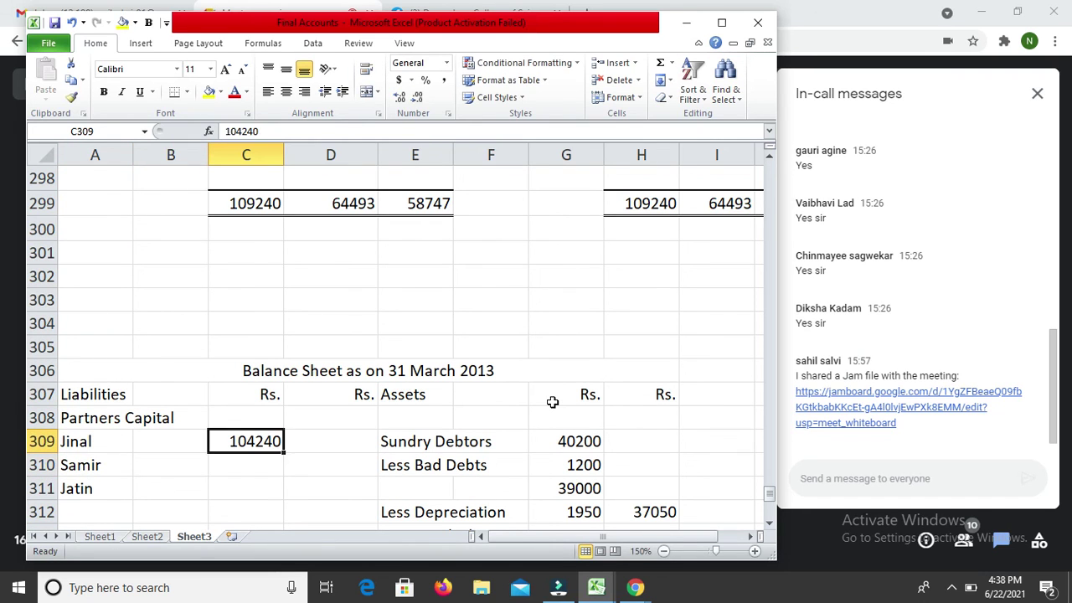
pyautogui.press('Down')
pyautogui.press('Down')
pyautogui.press('Down')
pyautogui.press('Down')
pyautogui.press('Down')
pyautogui.press('Down')
pyautogui.press('Down')
pyautogui.press('Down')
pyautogui.press('Down')
pyautogui.press('Down')
pyautogui.press('Down')
pyautogui.press('Down')
pyautogui.press('Down')
pyautogui.press('Down')
pyautogui.press('Down')
pyautogui.press('Down')
pyautogui.press('Down')
pyautogui.press('Down')
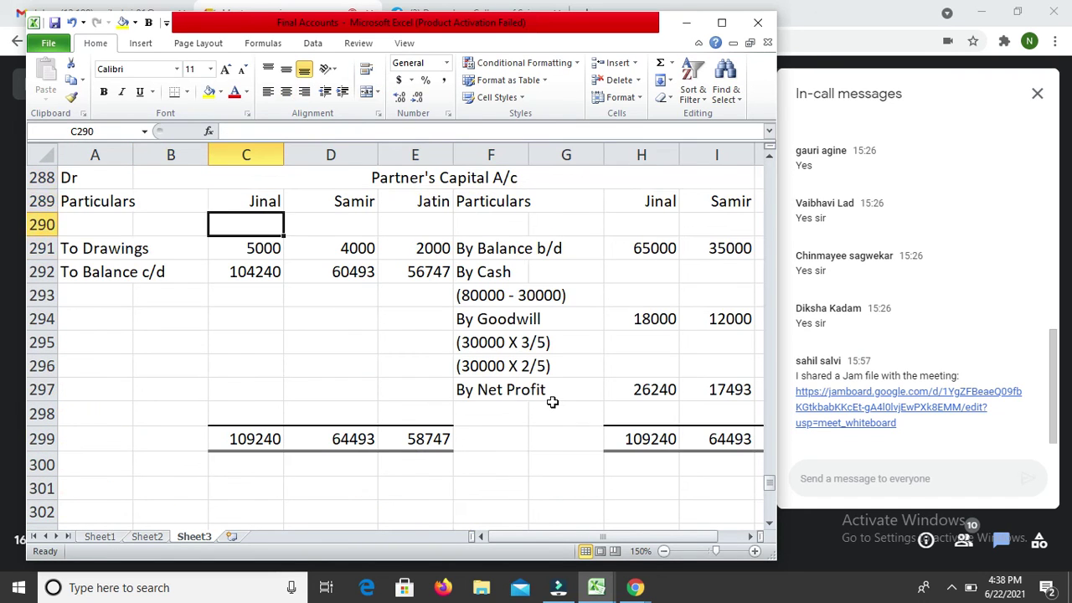
pyautogui.press('Down')
pyautogui.press('Down')
pyautogui.press('Down')
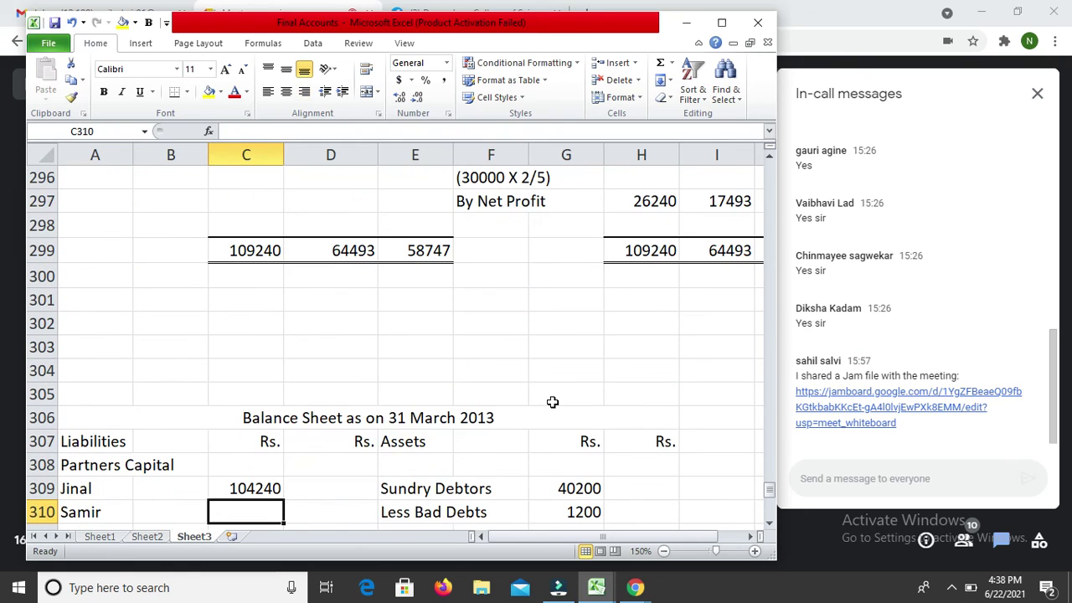
pyautogui.write('60493')
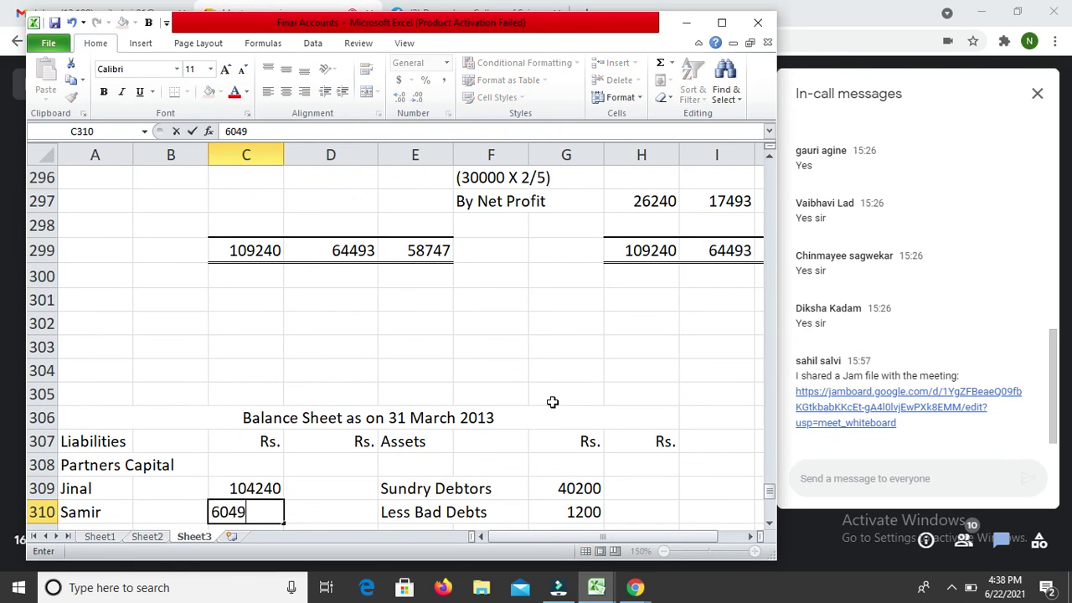
pyautogui.press('Return')
pyautogui.press('Up')
pyautogui.press('Up')
pyautogui.press('Up')
pyautogui.press('Up')
pyautogui.press('Up')
pyautogui.press('Up')
pyautogui.press('Up')
pyautogui.press('Up')
pyautogui.press('Up')
pyautogui.press('Up')
pyautogui.press('Up')
pyautogui.press('Up')
pyautogui.press('Up')
pyautogui.press('Up')
pyautogui.press('Up')
pyautogui.press('Up')
pyautogui.press('Up')
pyautogui.press('Up')
pyautogui.press('Up')
pyautogui.press('Up')
pyautogui.press('Up')
pyautogui.press('Down')
pyautogui.press('Down')
pyautogui.press('Down')
pyautogui.press('Down')
pyautogui.press('Down')
pyautogui.press('Down')
pyautogui.press('Down')
pyautogui.press('Down')
pyautogui.press('Down')
pyautogui.press('Down')
pyautogui.press('Down')
pyautogui.press('Down')
pyautogui.press('Down')
pyautogui.press('Down')
pyautogui.press('Down')
pyautogui.press('Down')
pyautogui.press('Down')
pyautogui.press('Down')
pyautogui.press('Down')
pyautogui.press('Down')
pyautogui.press('Down')
pyautogui.press('Down')
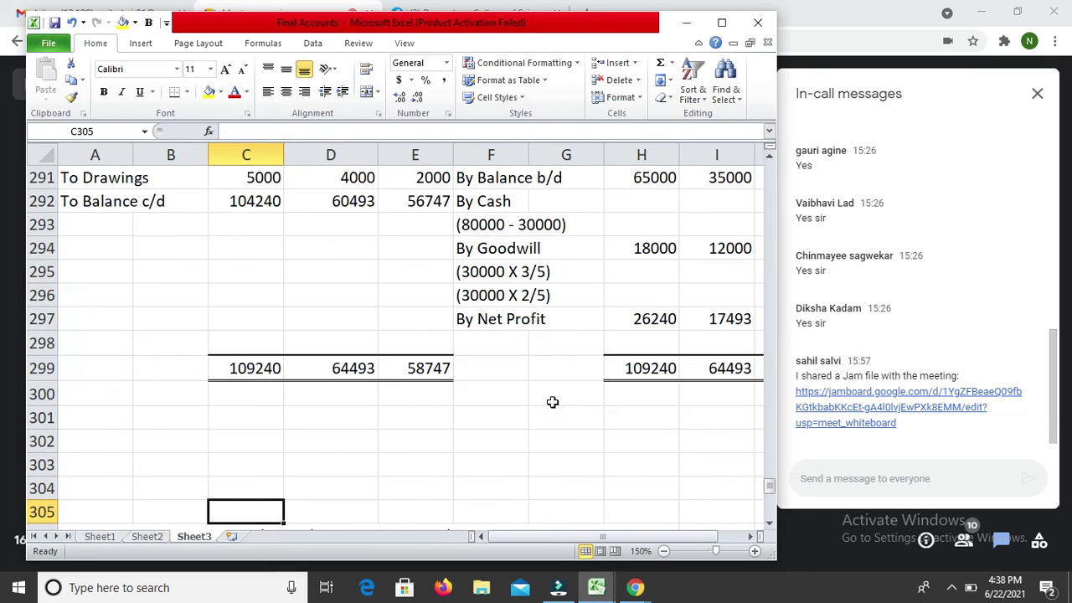
pyautogui.press('Down')
pyautogui.press('Down')
pyautogui.press('Down')
pyautogui.press('Down')
pyautogui.press('Down')
pyautogui.press('Down')
pyautogui.press('Down')
pyautogui.press('Down')
pyautogui.press('Down')
pyautogui.press('Down')
pyautogui.press('Down')
pyautogui.press('Down')
pyautogui.press('Up')
pyautogui.press('Up')
pyautogui.press('Up')
pyautogui.press('Up')
pyautogui.press('Up')
pyautogui.press('Up')
pyautogui.write('56747')
pyautogui.press('Return')
# Step: Sum the three capitals in D311 for a partners' capital total of 221480
pyautogui.press('Up')
pyautogui.press('Right')
pyautogui.write('=s')
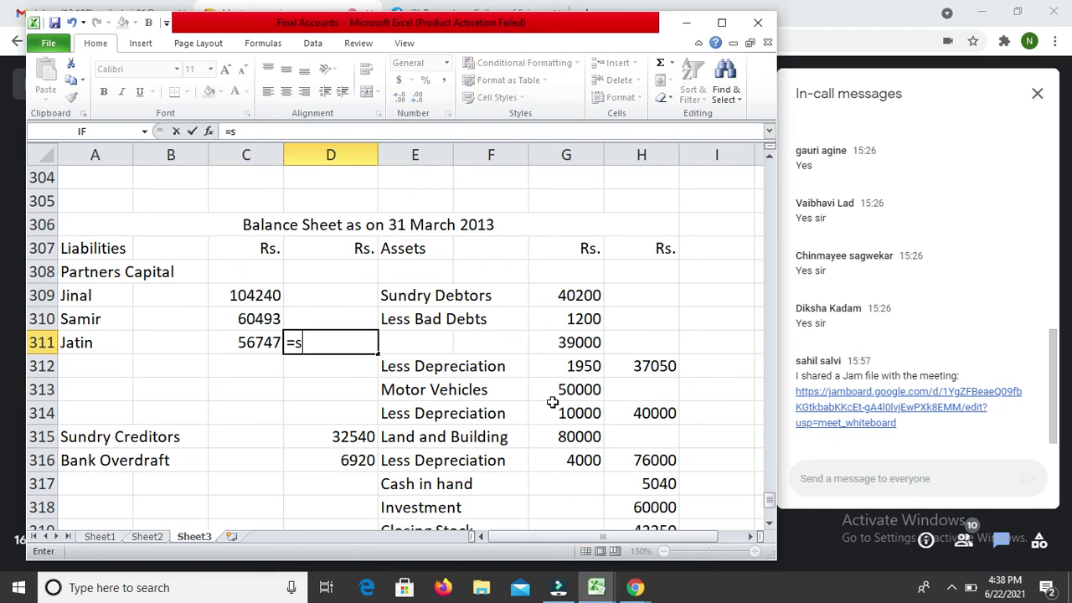
pyautogui.write('um(')
pyautogui.press('Left')
pyautogui.hotkey('shift', 'Up')
pyautogui.hotkey('shift', 'Up')
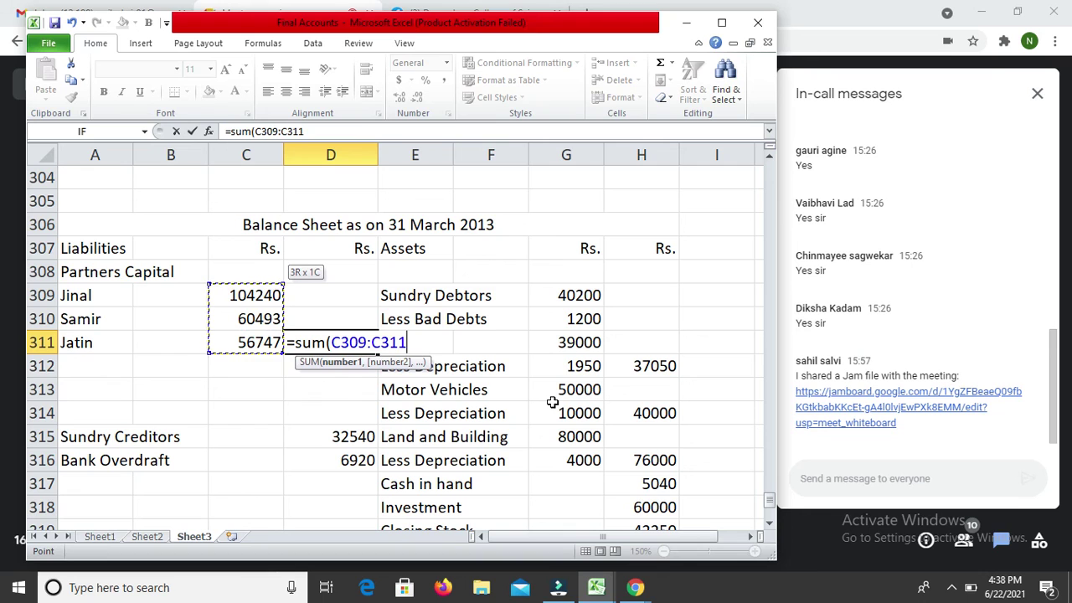
pyautogui.press('Return')
# Step: Total the liabilities in D323 with =SUM(D308:D321), giving 260940
pyautogui.press('Down')
pyautogui.press('Down')
pyautogui.press('Down')
pyautogui.press('Down')
pyautogui.press('Down')
pyautogui.press('Down')
pyautogui.press('Down')
pyautogui.press('Down')
pyautogui.press('Down')
pyautogui.press('Down')
pyautogui.press('Down')
pyautogui.press('Down')
pyautogui.press('Down')
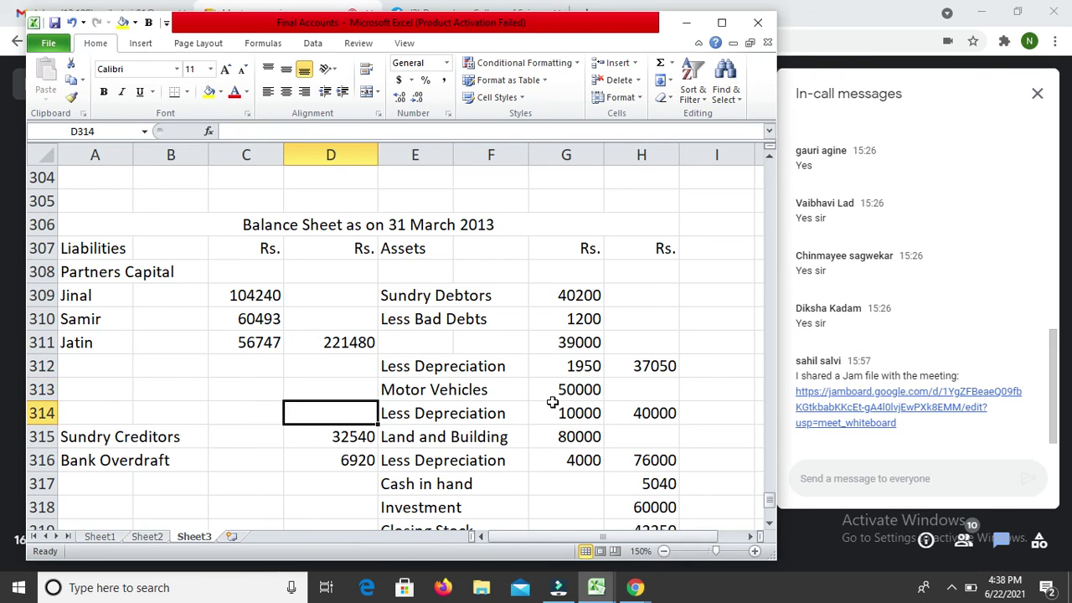
pyautogui.press('Up')
pyautogui.press('Up')
pyautogui.write('=sum(')
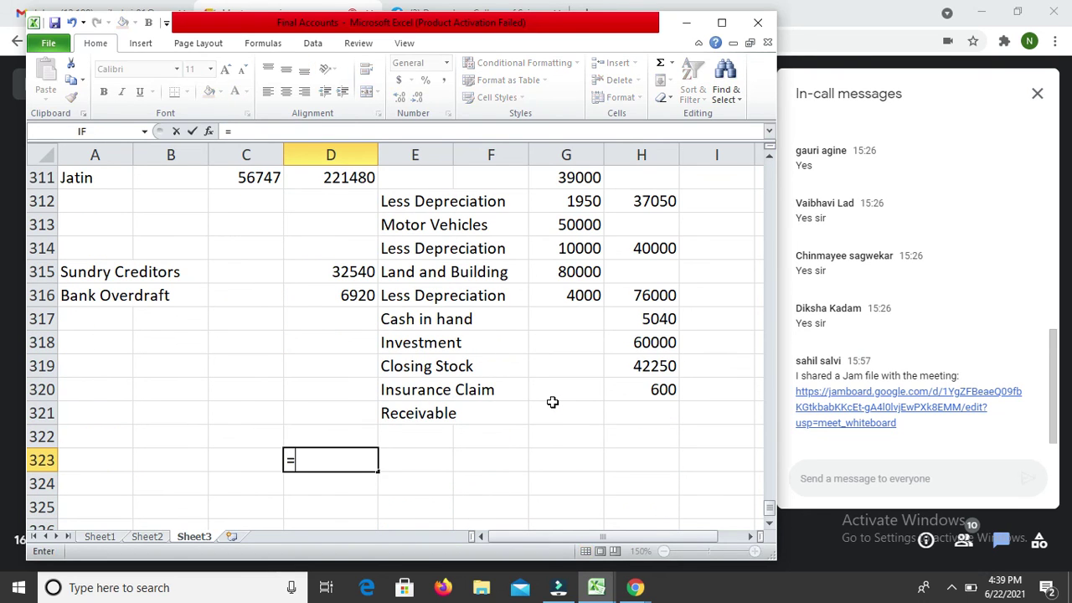
pyautogui.press('Up')
pyautogui.press('Up')
pyautogui.hotkey('shift', 'Up')
pyautogui.hotkey('shift', 'Up')
pyautogui.hotkey('shift', 'Up')
pyautogui.hotkey('shift', 'Up')
pyautogui.hotkey('shift', 'Up')
pyautogui.hotkey('shift', 'Up')
pyautogui.hotkey('shift', 'Up')
pyautogui.hotkey('shift', 'Up')
pyautogui.hotkey('shift', 'Up')
pyautogui.hotkey('shift', 'Up')
pyautogui.hotkey('shift', 'Up')
pyautogui.hotkey('shift', 'Up')
pyautogui.hotkey('shift', 'Up')
pyautogui.hotkey('shift', 'Up')
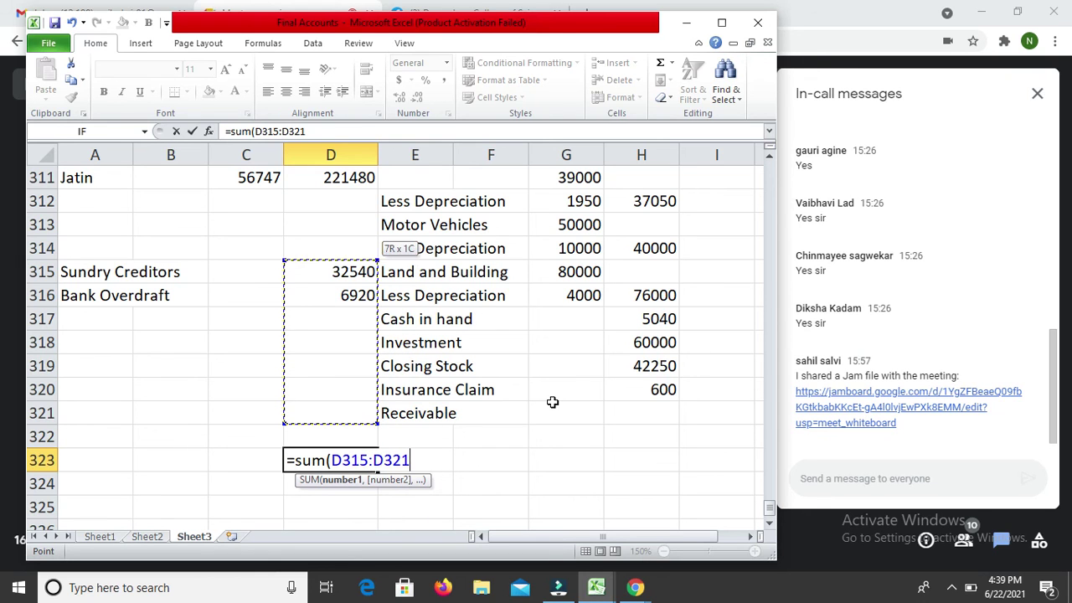
pyautogui.hotkey('shift', 'Down')
pyautogui.write(')')
pyautogui.press('Return')
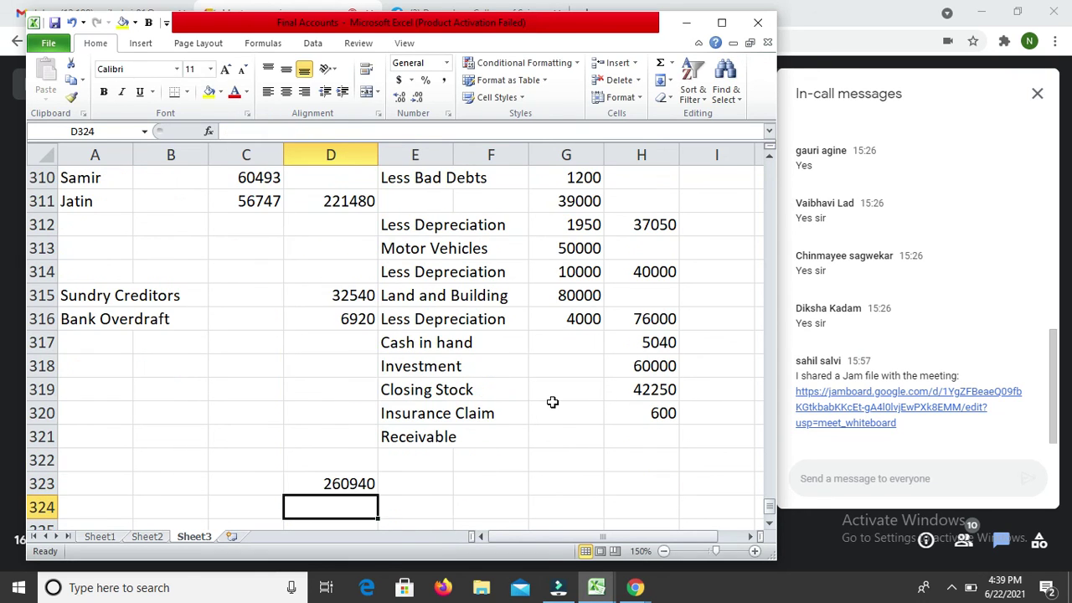
# Step: Copy the total formula from D323 to the assets total cell H323
pyautogui.press('Up')
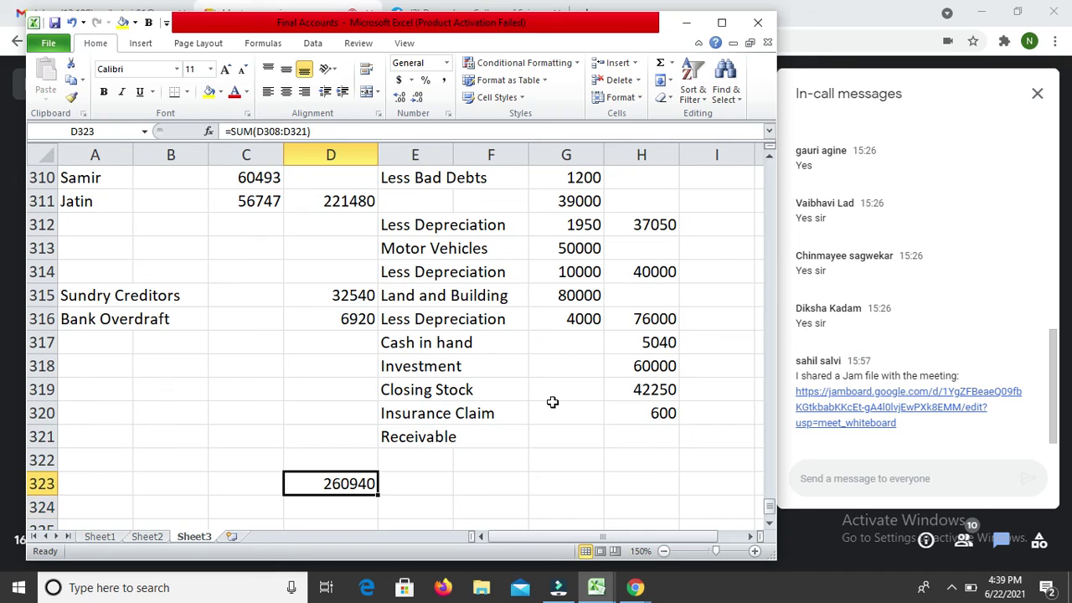
pyautogui.hotkey('ctrl', 'c')
pyautogui.press('Right')
pyautogui.press('Right')
pyautogui.press('Right')
pyautogui.press('Right')
pyautogui.press('Return')
# Step: Select Jatin's capital in C311 and bring up its Format Cells border settings
pyautogui.press('Left')
pyautogui.press('Left')
pyautogui.press('Left')
pyautogui.press('Left')
pyautogui.press('Up')
pyautogui.press('Up')
pyautogui.press('Up')
pyautogui.press('Up')
pyautogui.press('Up')
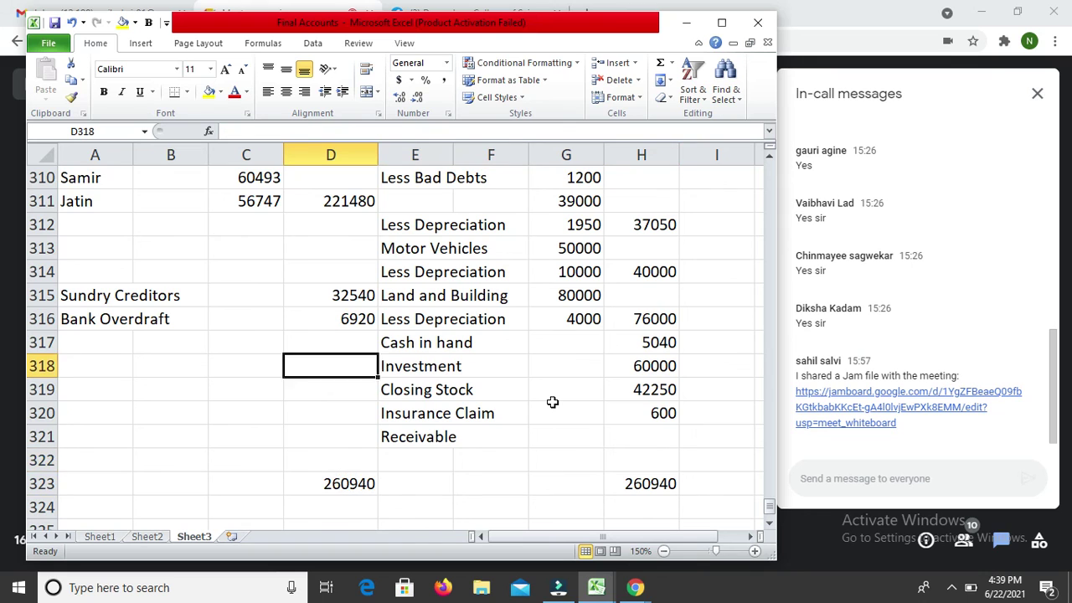
pyautogui.press('Up')
pyautogui.press('Up')
pyautogui.press('Up')
pyautogui.press('Up')
pyautogui.press('Up')
pyautogui.press('Up')
pyautogui.press('Up')
pyautogui.press('Up')
pyautogui.press('Up')
pyautogui.press('Up')
pyautogui.press('Up')
pyautogui.press('Up')
pyautogui.press('Up')
pyautogui.press('Down')
pyautogui.press('Down')
pyautogui.press('Down')
pyautogui.press('Down')
pyautogui.press('Down')
pyautogui.press('Left')
pyautogui.press('Down')
pyautogui.hotkey('ctrl', '1')
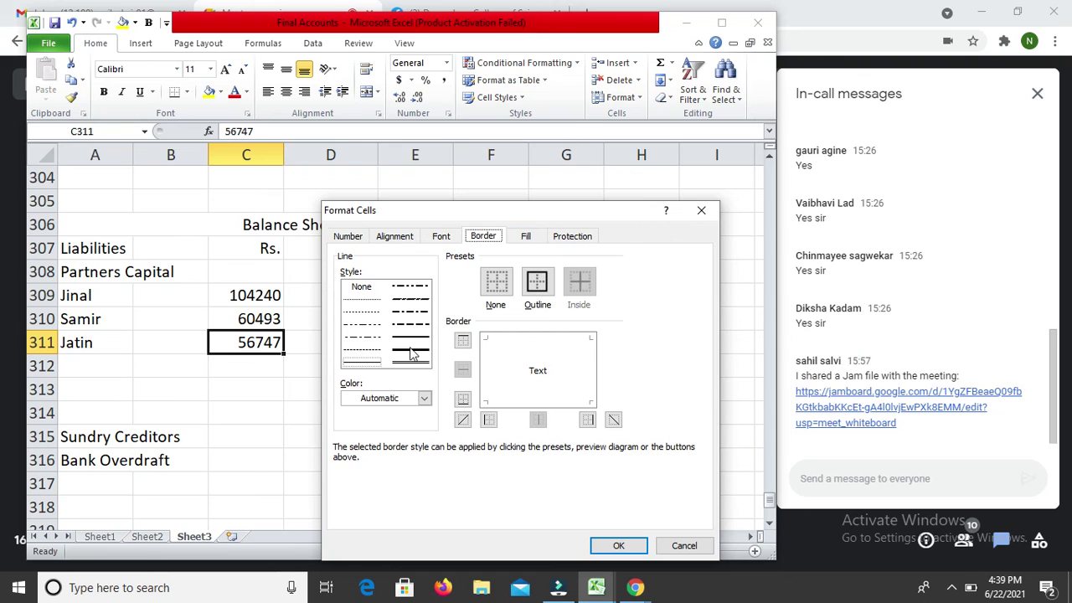
# Step: Give C311 a thick bottom border under 56747
pyautogui.click(411, 348)
pyautogui.click(545, 410)
pyautogui.press('Return')
# Step: Give the liabilities total D323 a single top border and double bottom border
pyautogui.press('Down')
pyautogui.press('Down')
pyautogui.press('Down')
pyautogui.press('Down')
pyautogui.press('Down')
pyautogui.press('Down')
pyautogui.press('Down')
pyautogui.press('Down')
pyautogui.press('Down')
pyautogui.press('Down')
pyautogui.press('Down')
pyautogui.press('Down')
pyautogui.press('Down')
pyautogui.press('Down')
pyautogui.press('Down')
pyautogui.press('Up')
pyautogui.press('Up')
pyautogui.press('Up')
pyautogui.press('Right')
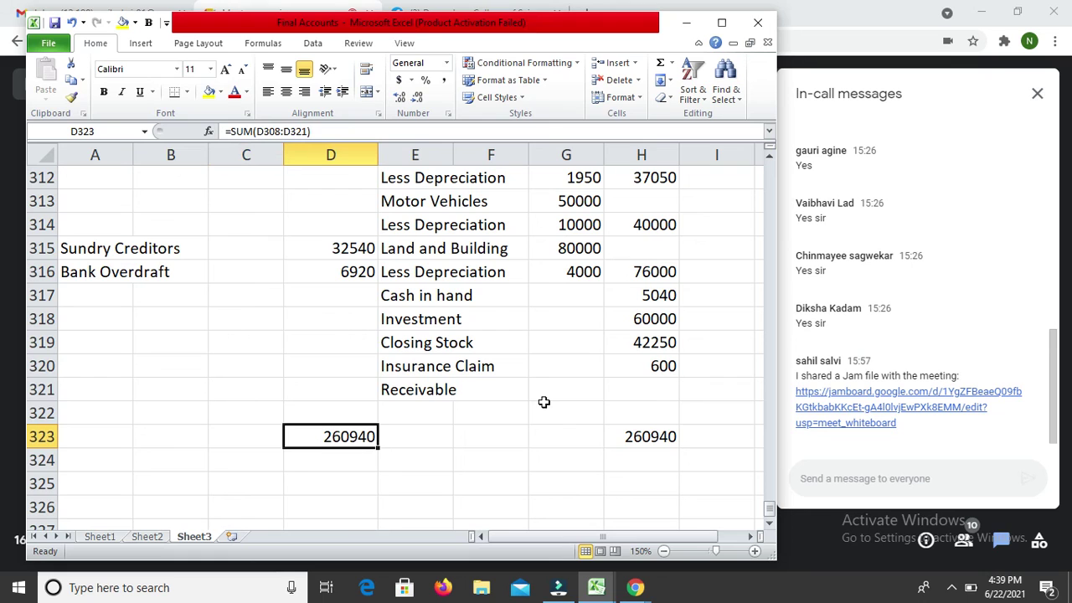
pyautogui.hotkey('ctrl', '1')
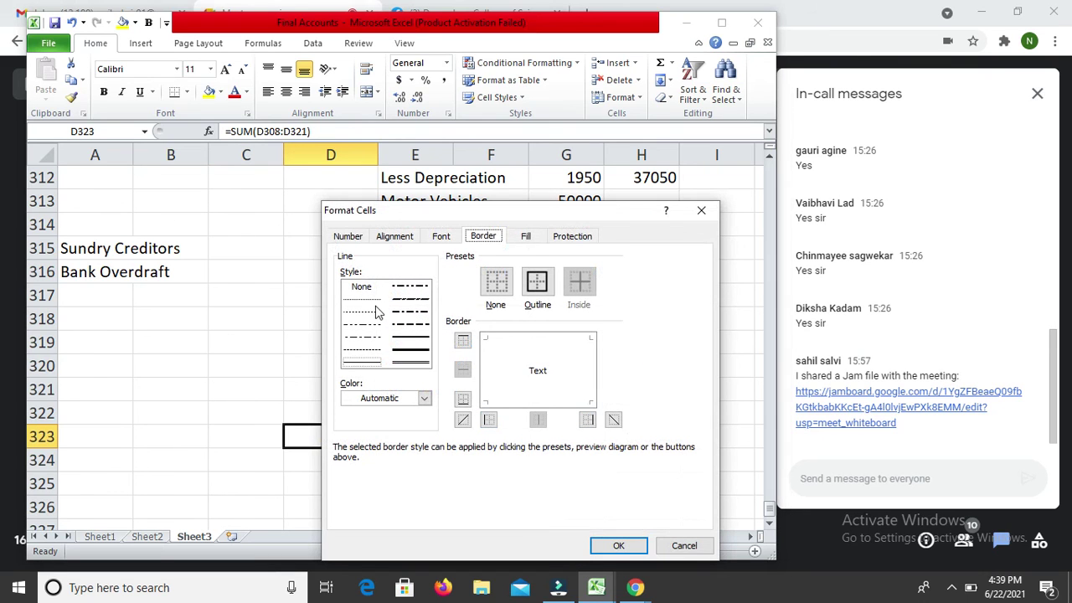
pyautogui.click(410, 336)
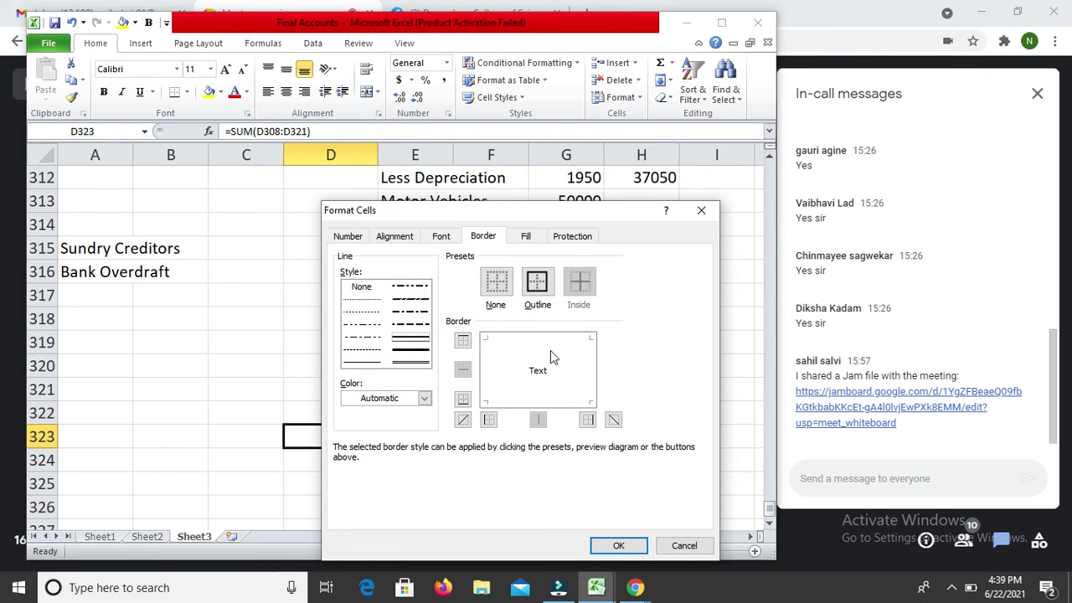
pyautogui.click(546, 340)
pyautogui.click(415, 361)
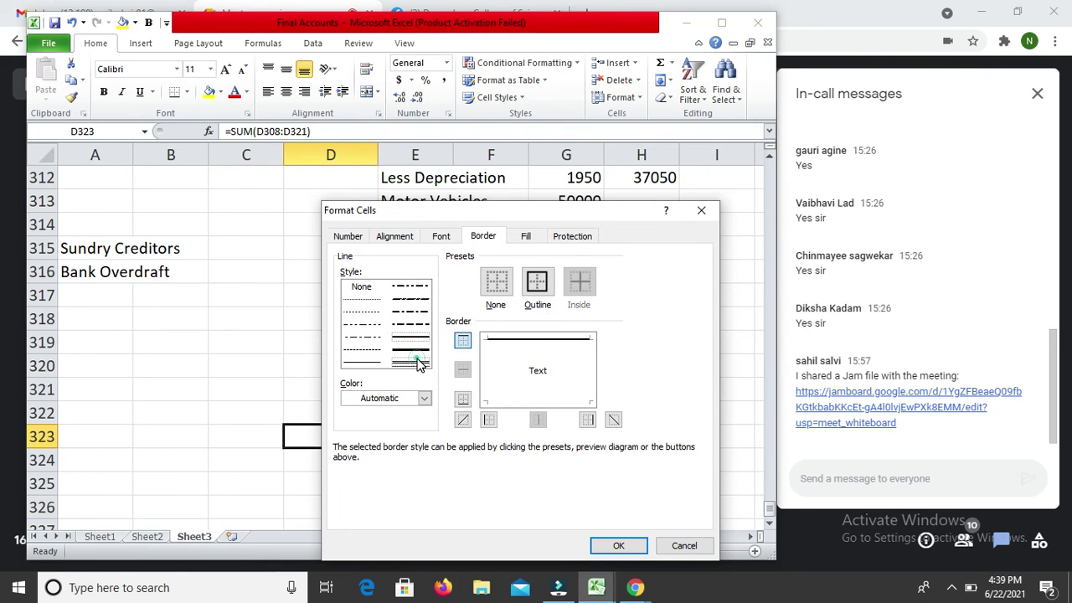
pyautogui.click(558, 400)
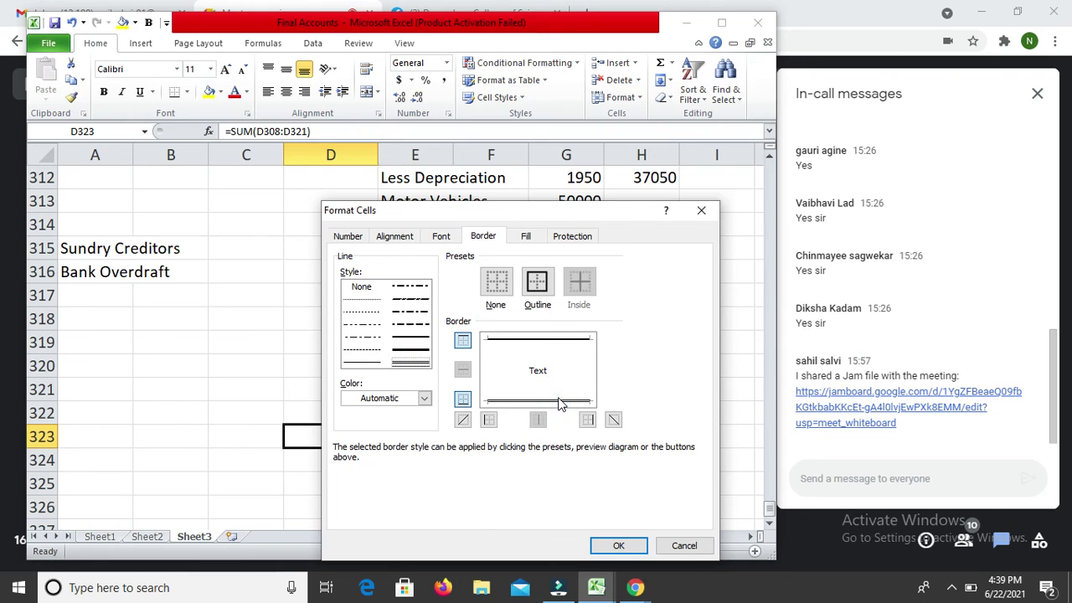
pyautogui.press('Return')
# Step: Give the assets total H323 a single top border and double bottom border
pyautogui.press('Right')
pyautogui.press('Right')
pyautogui.press('Right')
pyautogui.press('Right')
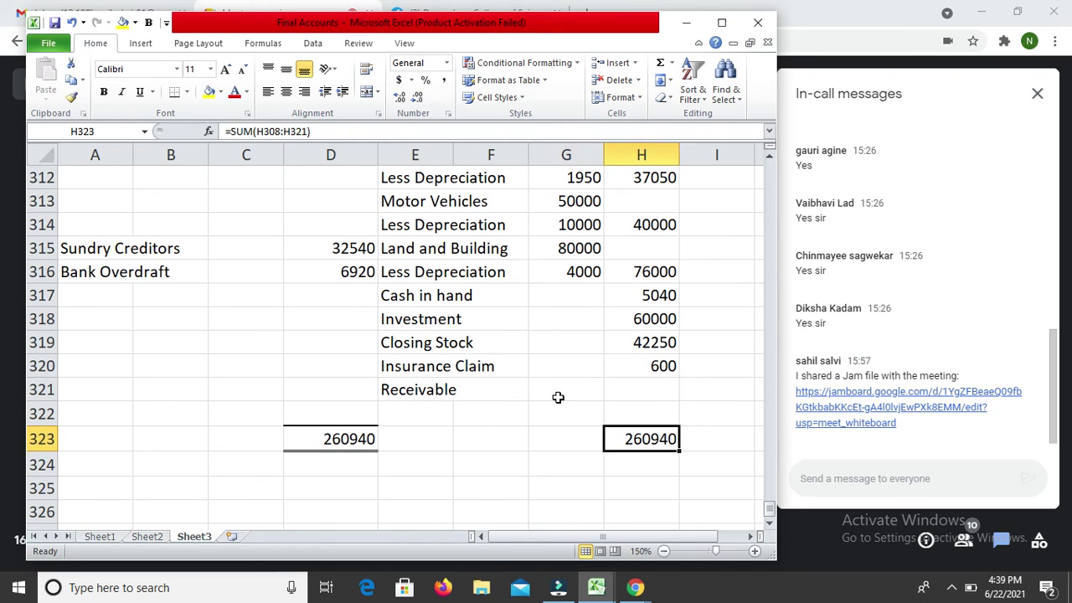
pyautogui.press('Left')
pyautogui.press('Left')
pyautogui.press('Left')
pyautogui.press('Right')
pyautogui.press('Right')
pyautogui.press('Right')
pyautogui.hotkey('ctrl', '1')
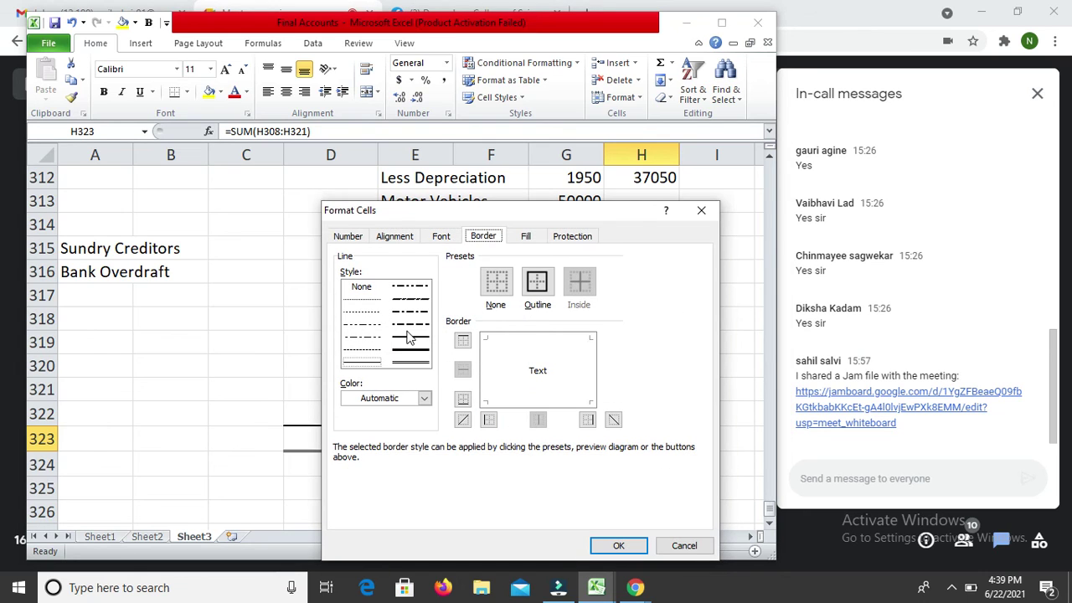
pyautogui.click(410, 349)
pyautogui.click(530, 346)
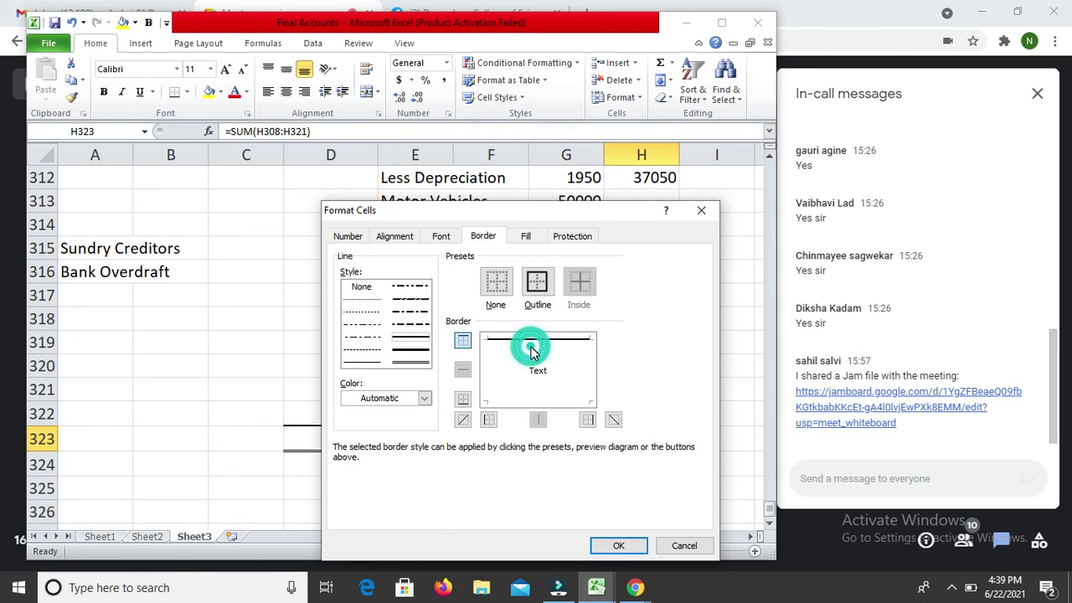
pyautogui.click(410, 362)
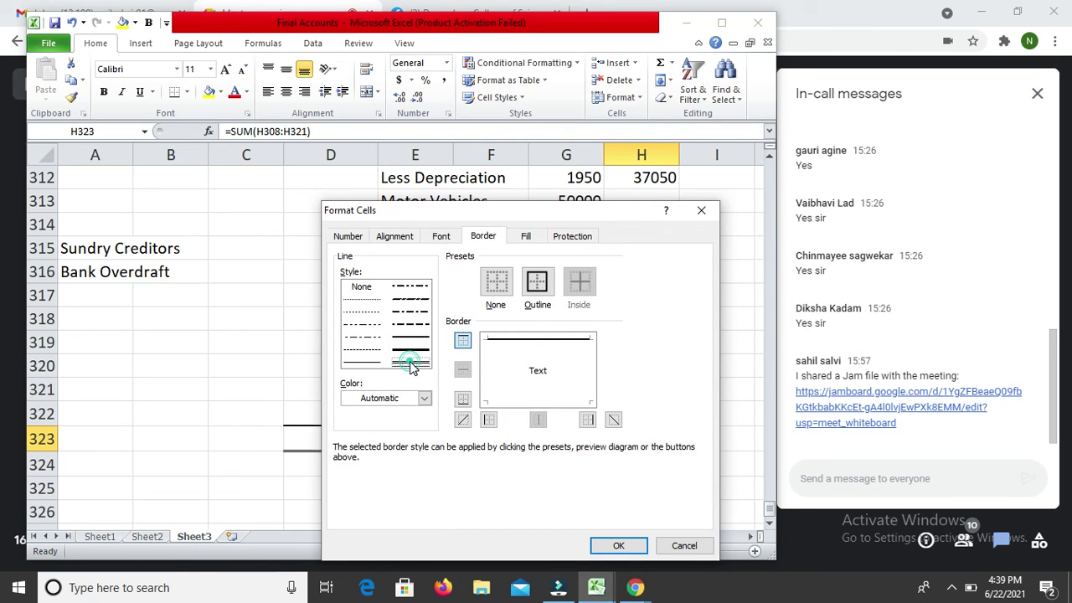
pyautogui.click(541, 409)
pyautogui.press('Return')
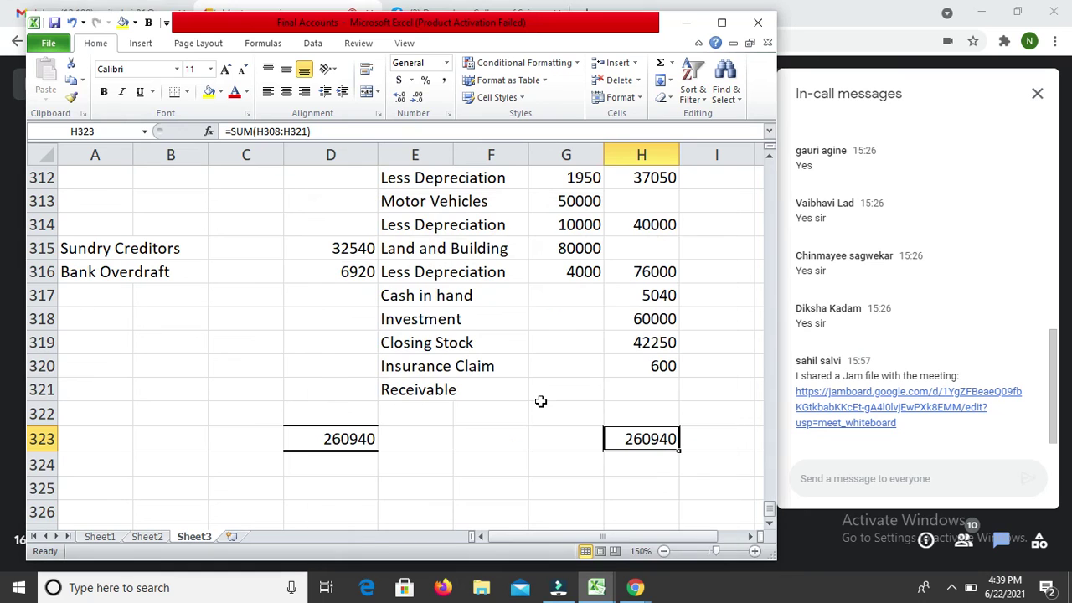
# Step: Add a top border above the debtors figures 39000 and 1950
pyautogui.press('Left')
pyautogui.press('Up')
pyautogui.press('Up')
pyautogui.press('Up')
pyautogui.press('Up')
pyautogui.press('Up')
pyautogui.press('Up')
pyautogui.press('Up')
pyautogui.press('Up')
pyautogui.press('Up')
pyautogui.press('Up')
pyautogui.press('Up')
pyautogui.press('Up')
pyautogui.press('Up')
pyautogui.press('Up')
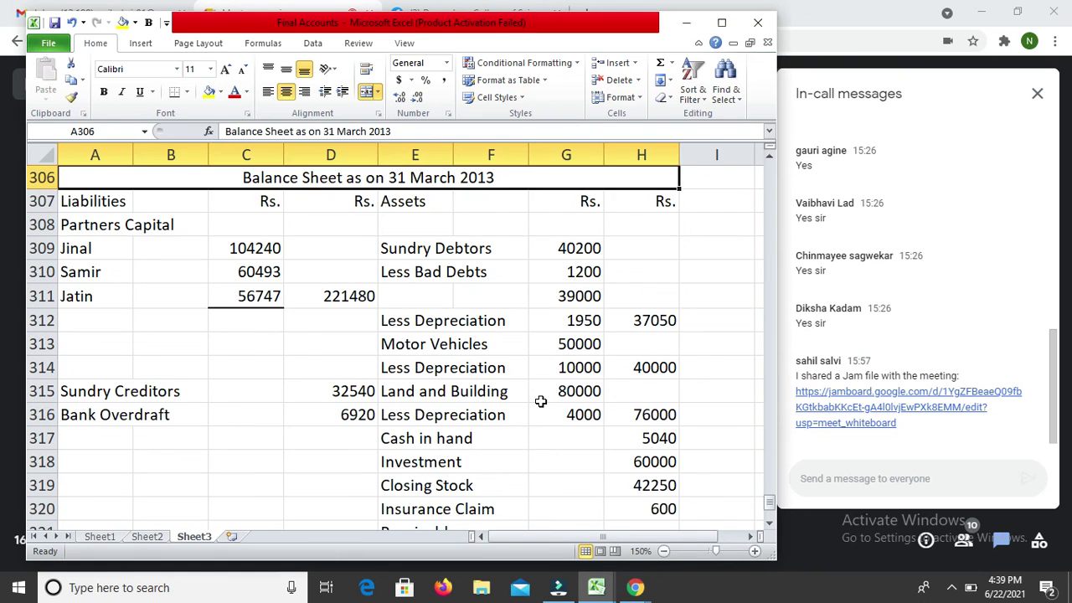
pyautogui.press('Down')
pyautogui.press('Down')
pyautogui.hotkey('shift', 'Down')
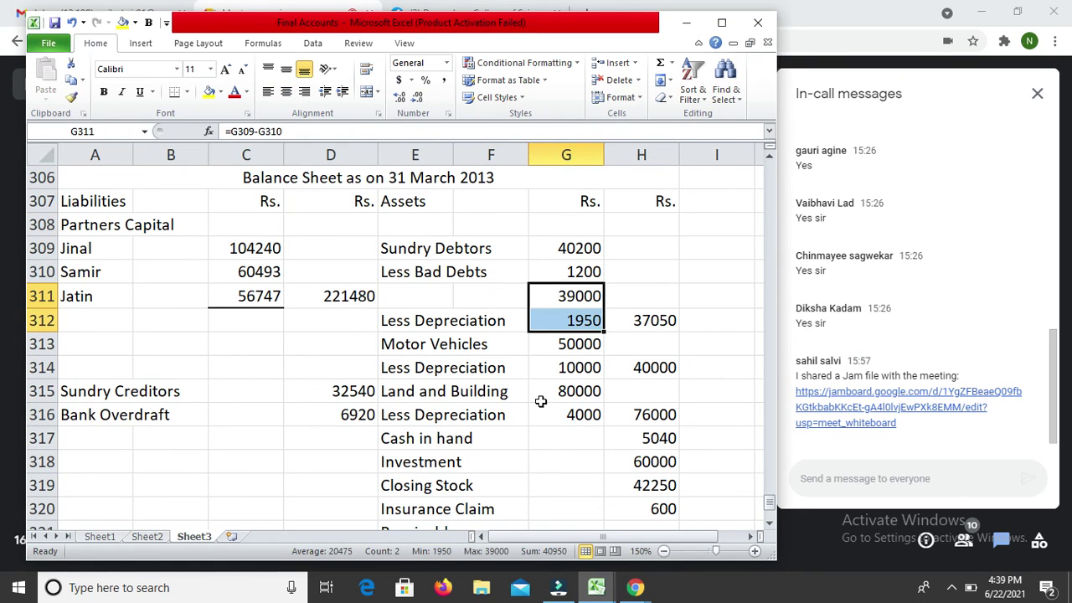
pyautogui.hotkey('ctrl', '1')
pyautogui.click(402, 342)
pyautogui.click(402, 345)
pyautogui.click(573, 343)
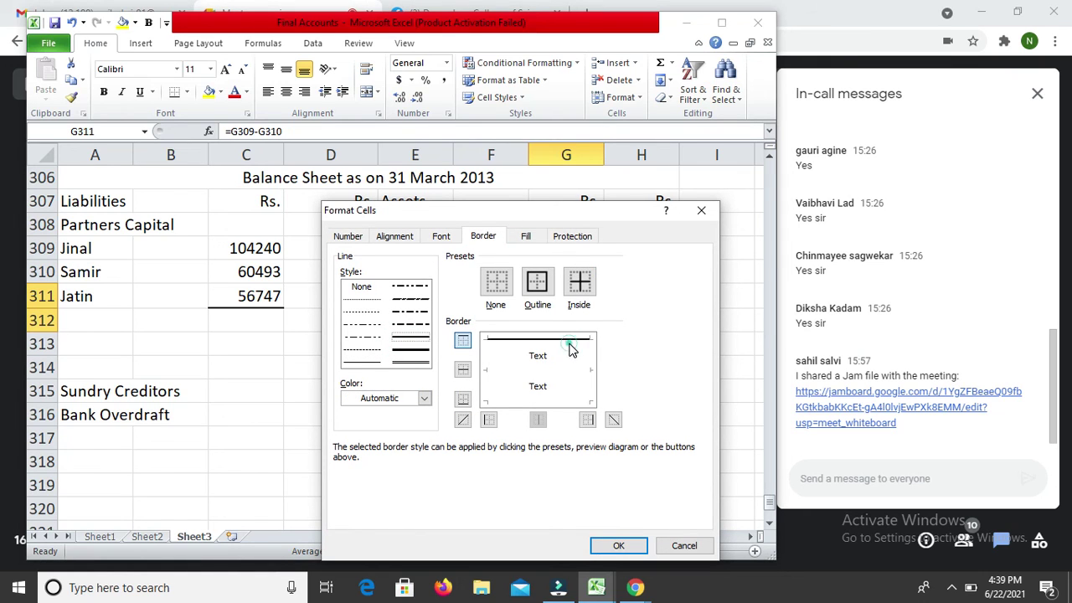
pyautogui.press('Return')
# Step: Relabel the Less Depreciation entry in E312 as Less RDD
pyautogui.press('Down')
pyautogui.press('Down')
pyautogui.press('Down')
pyautogui.press('Down')
pyautogui.press('Up')
pyautogui.press('Up')
pyautogui.press('Up')
pyautogui.press('Left')
pyautogui.press('Right')
pyautogui.press('Up')
pyautogui.press('Down')
pyautogui.press('Left')
pyautogui.press('Left')
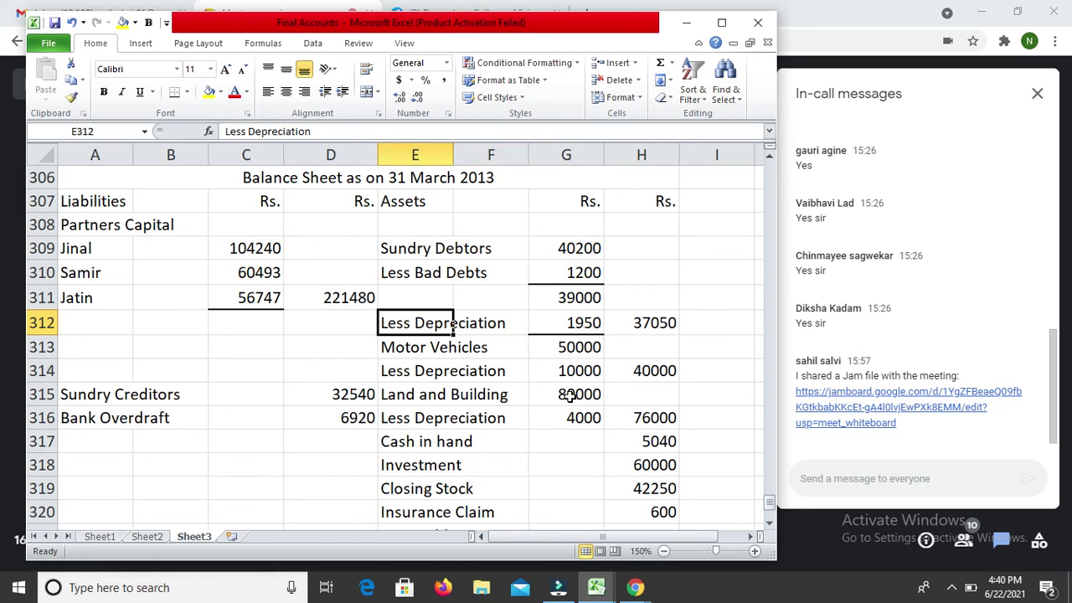
pyautogui.press('F2')
pyautogui.write('===')
pyautogui.press('BackSpace')
pyautogui.press('BackSpace')
pyautogui.press('BackSpace')
pyautogui.press('BackSpace')
pyautogui.press('BackSpace')
pyautogui.press('BackSpace')
pyautogui.press('BackSpace')
pyautogui.press('BackSpace')
pyautogui.press('BackSpace')
pyautogui.press('BackSpace')
pyautogui.press('BackSpace')
pyautogui.press('BackSpace')
pyautogui.press('BackSpace')
pyautogui.press('BackSpace')
pyautogui.press('BackSpace')
pyautogui.write('RDD')
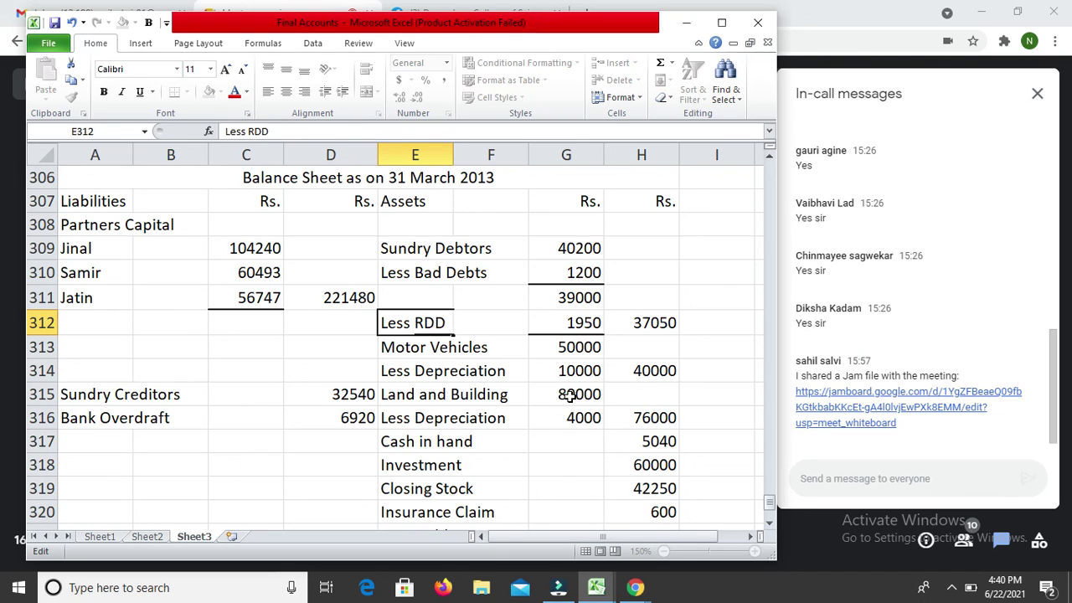
pyautogui.press('Return')
# Step: Add a top border above 80000 and bottom border under 4000 for Land and Building
pyautogui.press('Down')
pyautogui.press('Down')
pyautogui.press('Right')
pyautogui.press('Right')
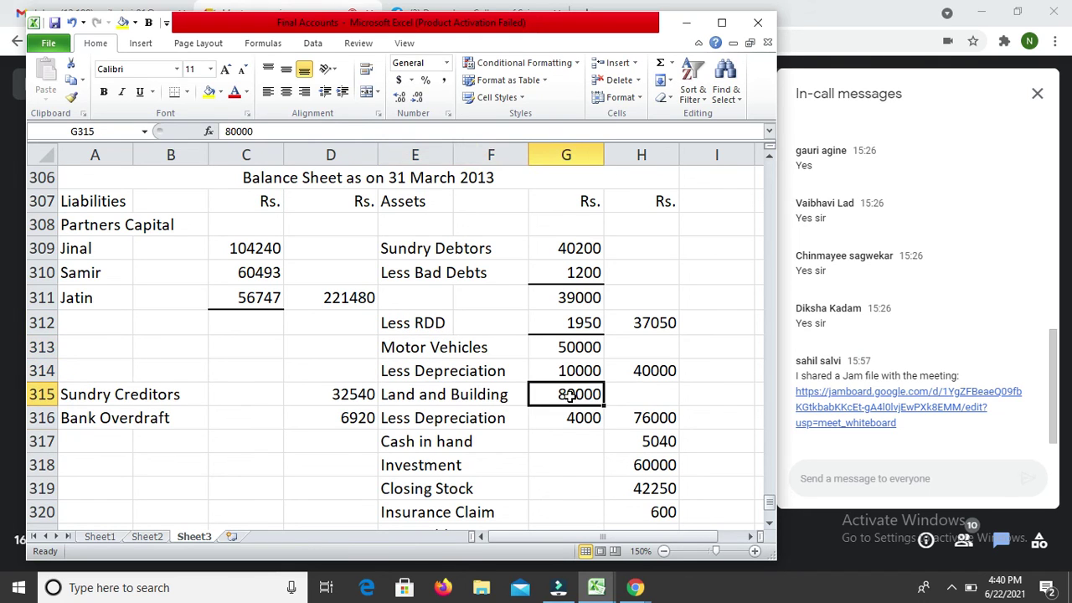
pyautogui.hotkey('shift', 'Down')
pyautogui.hotkey('ctrl', '1')
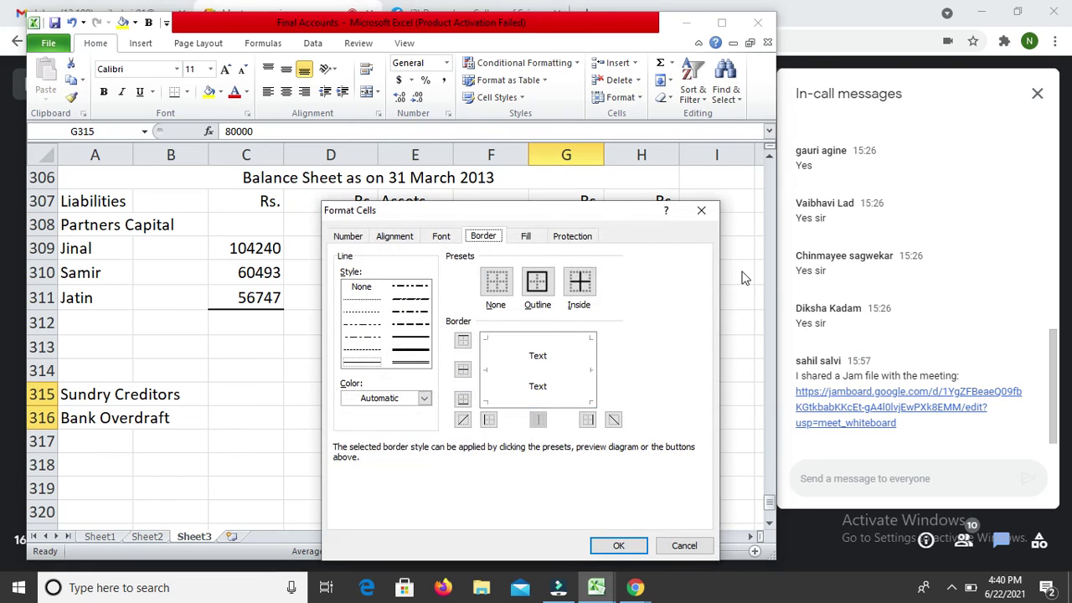
pyautogui.click(411, 347)
pyautogui.click(514, 339)
pyautogui.click(553, 404)
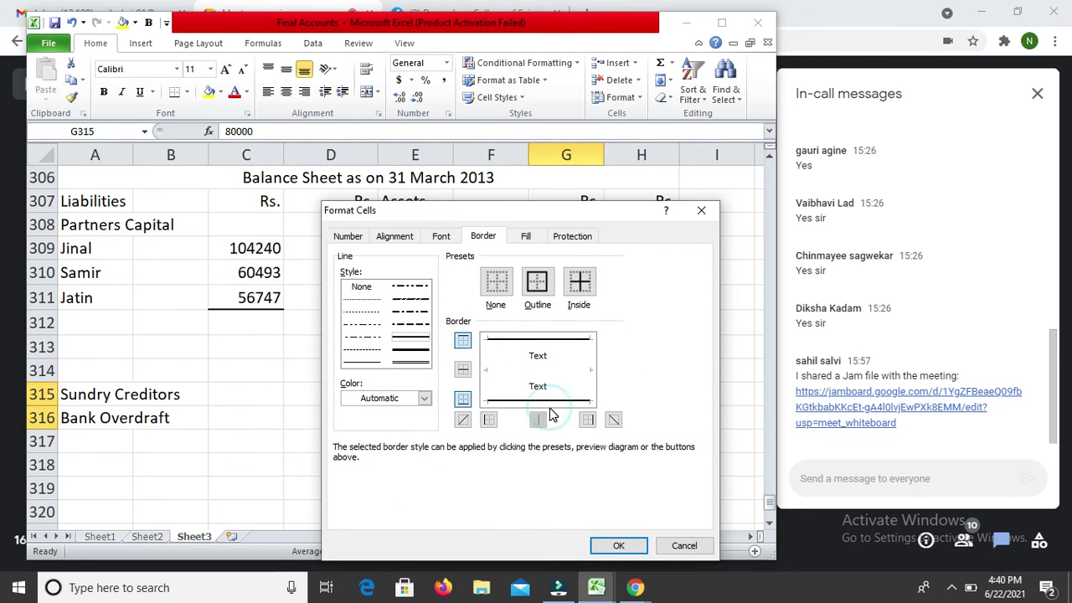
pyautogui.press('Return')
pyautogui.press('Down')
pyautogui.press('Down')
pyautogui.press('Down')
pyautogui.press('Down')
pyautogui.press('Down')
pyautogui.press('Down')
pyautogui.press('Down')
pyautogui.press('Down')
pyautogui.press('Down')
pyautogui.press('Down')
pyautogui.press('Down')
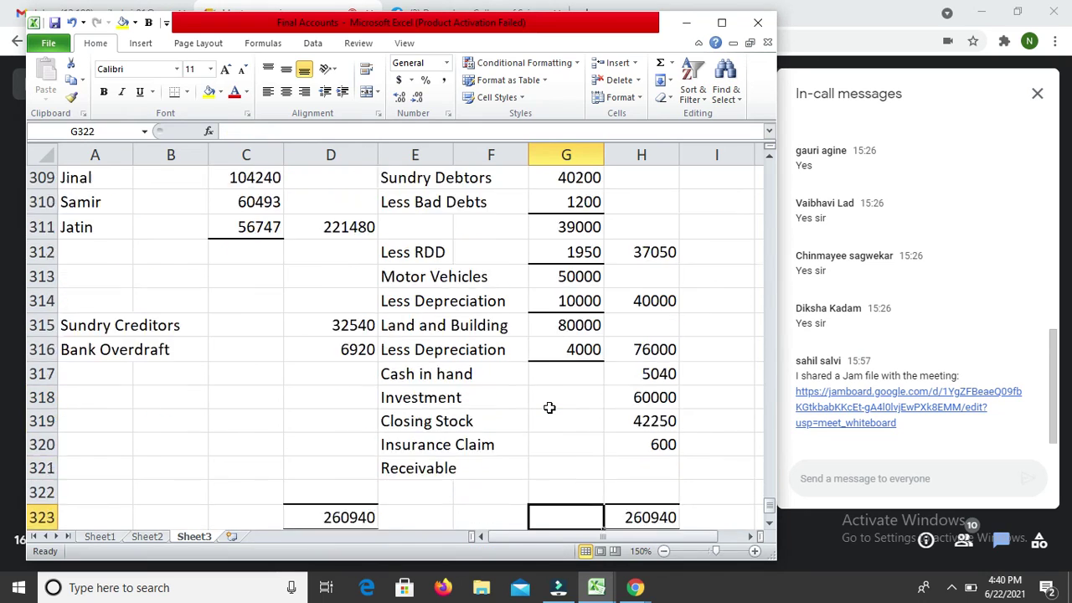
pyautogui.press('Up')
pyautogui.press('Up')
pyautogui.press('Up')
pyautogui.press('Up')
pyautogui.press('Up')
pyautogui.press('Up')
pyautogui.press('Up')
pyautogui.press('Up')
pyautogui.press('Up')
pyautogui.press('Up')
pyautogui.press('Up')
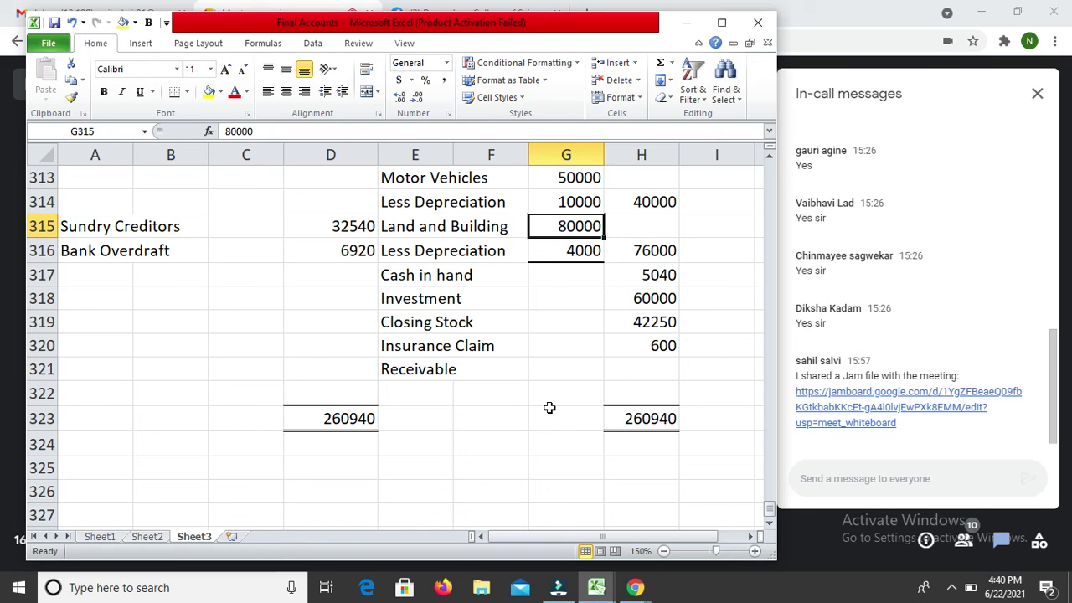
pyautogui.hotkey('alt', 'Tab')
pyautogui.click(953, 590)
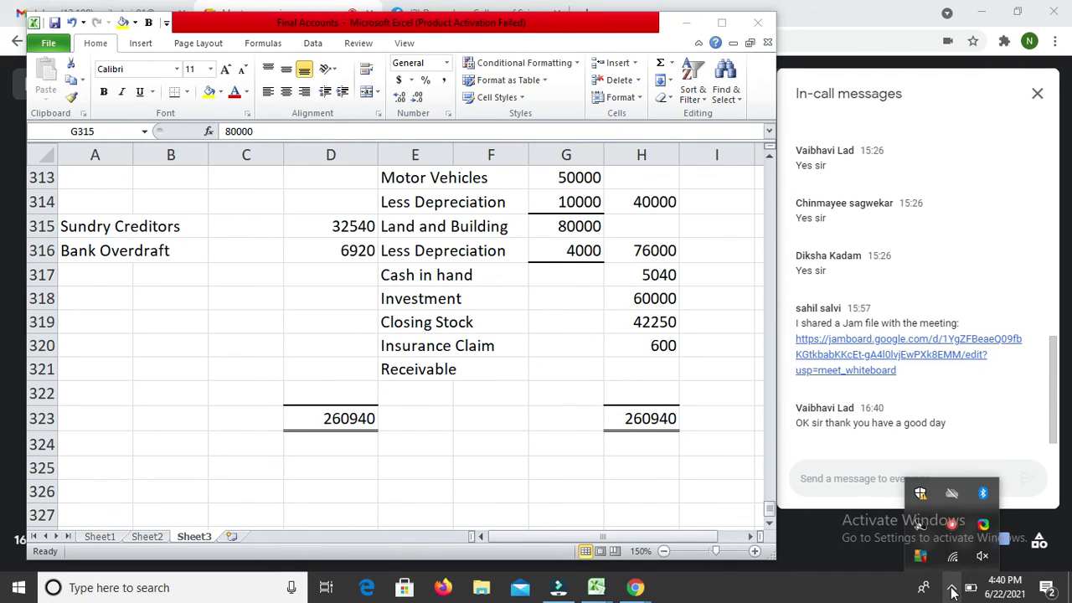
pyautogui.rightClick(951, 524)
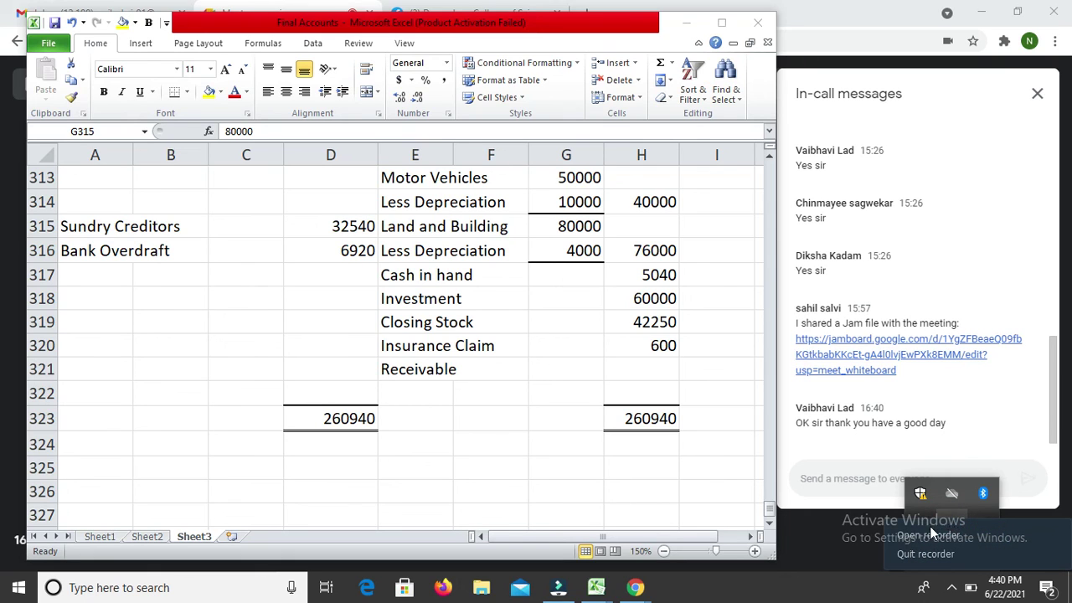
pyautogui.click(928, 534)
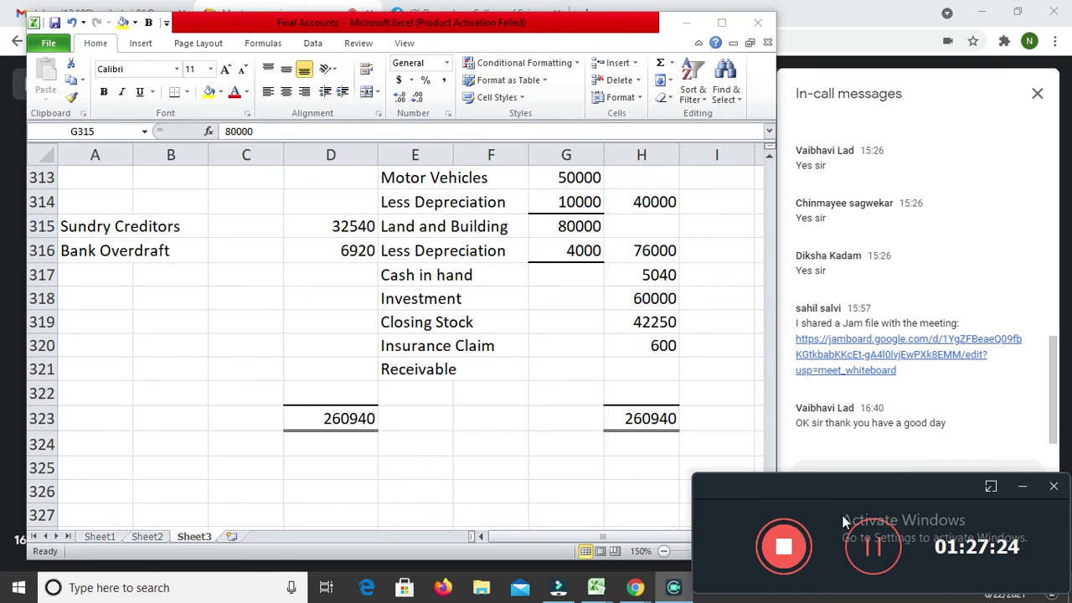